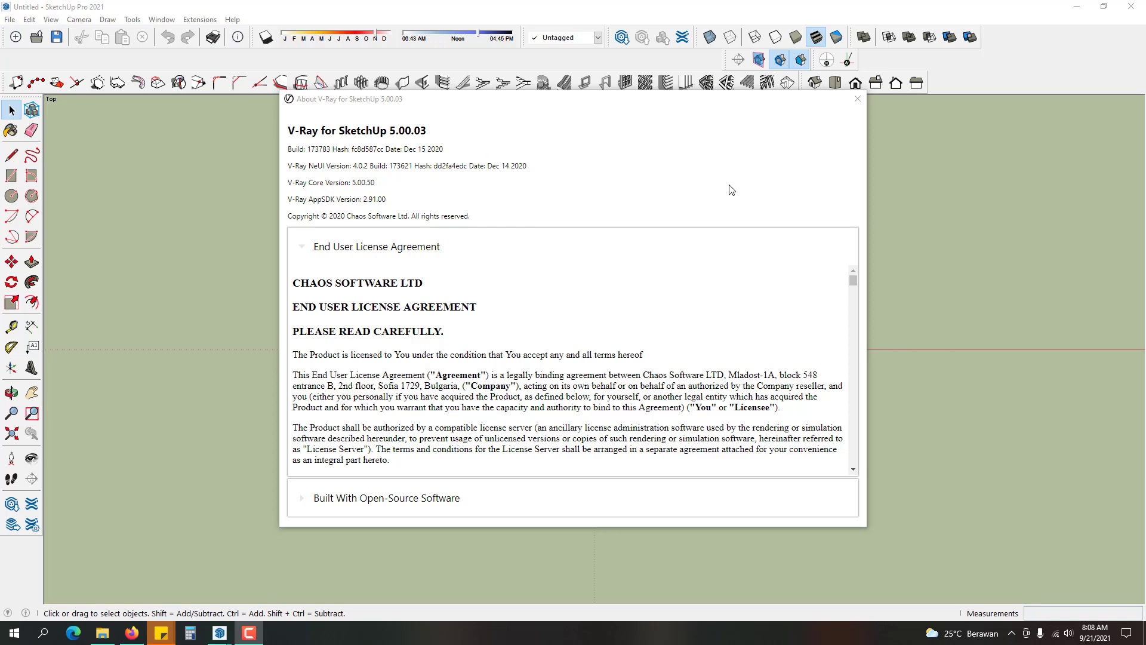
# - Close the V-Ray version information and open the V-Ray Asset Editor
pyautogui.click(858, 101)
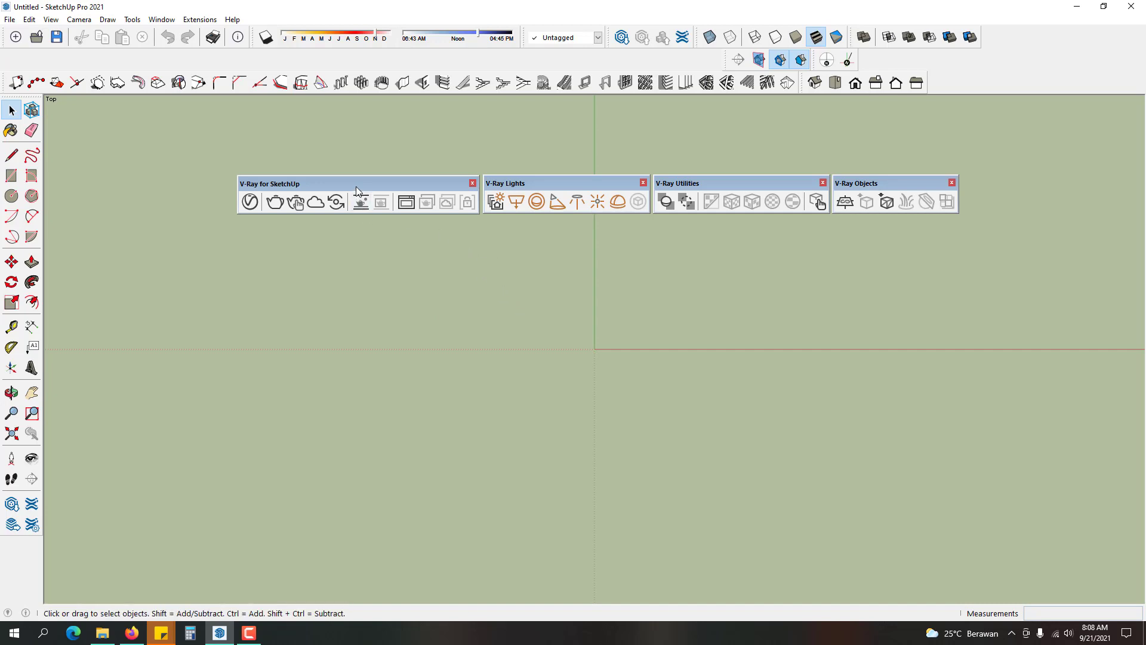
pyautogui.moveTo(356, 186); pyautogui.dragTo(357, 186)
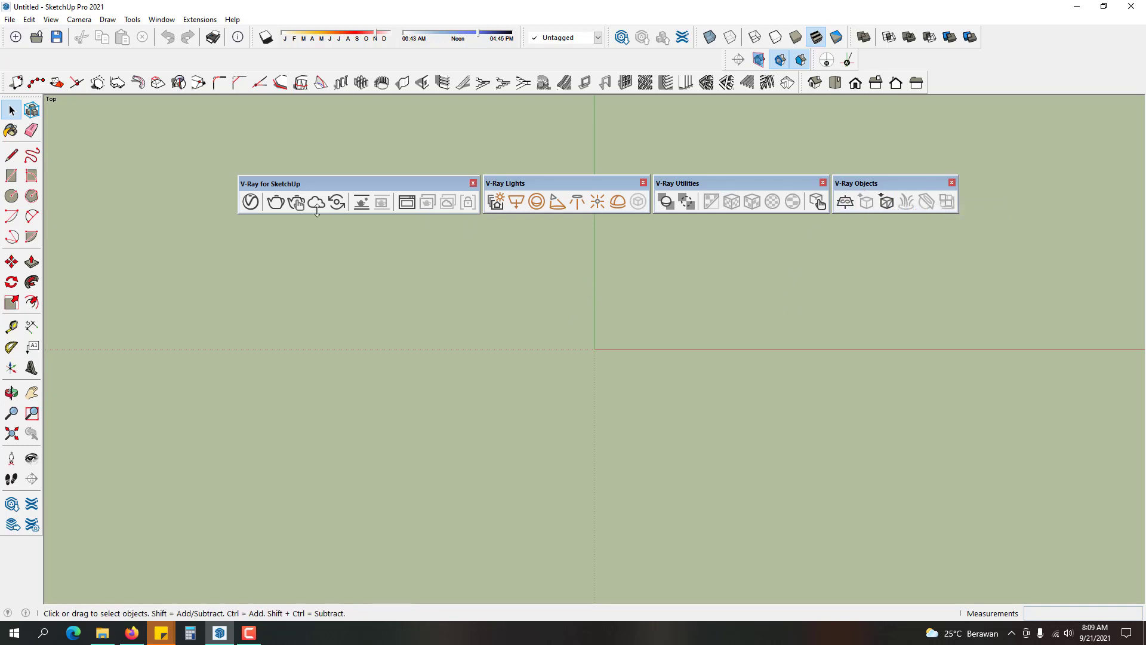
pyautogui.click(251, 203)
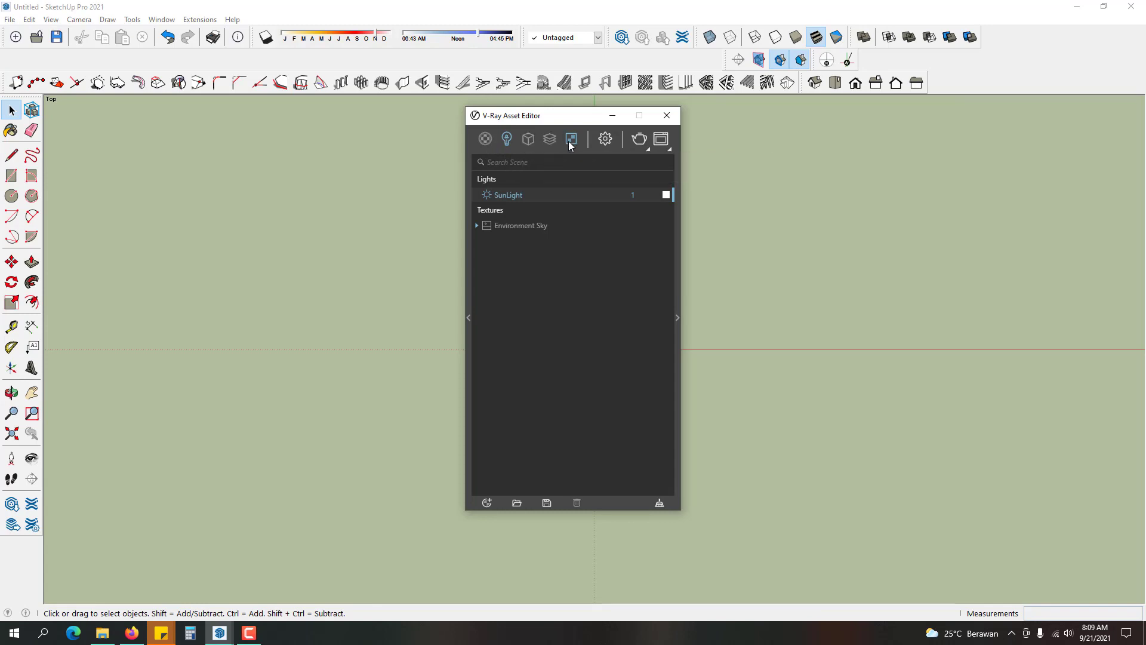
# - View the V-Ray Frame Buffer and close it again
pyautogui.click(660, 142)
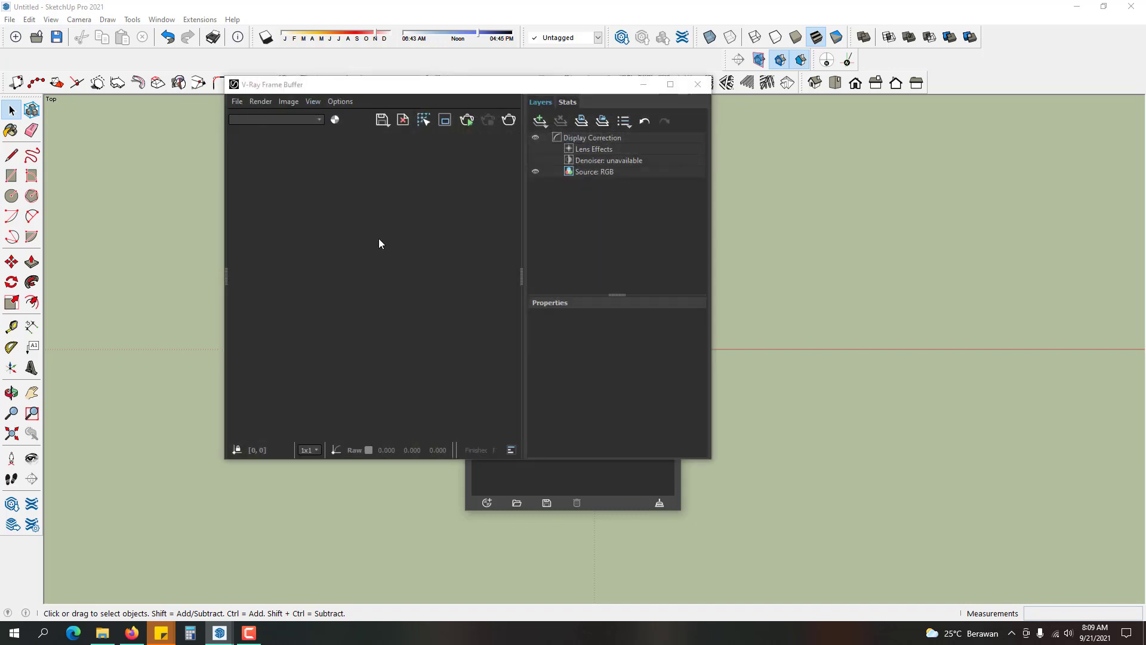
pyautogui.click(697, 84)
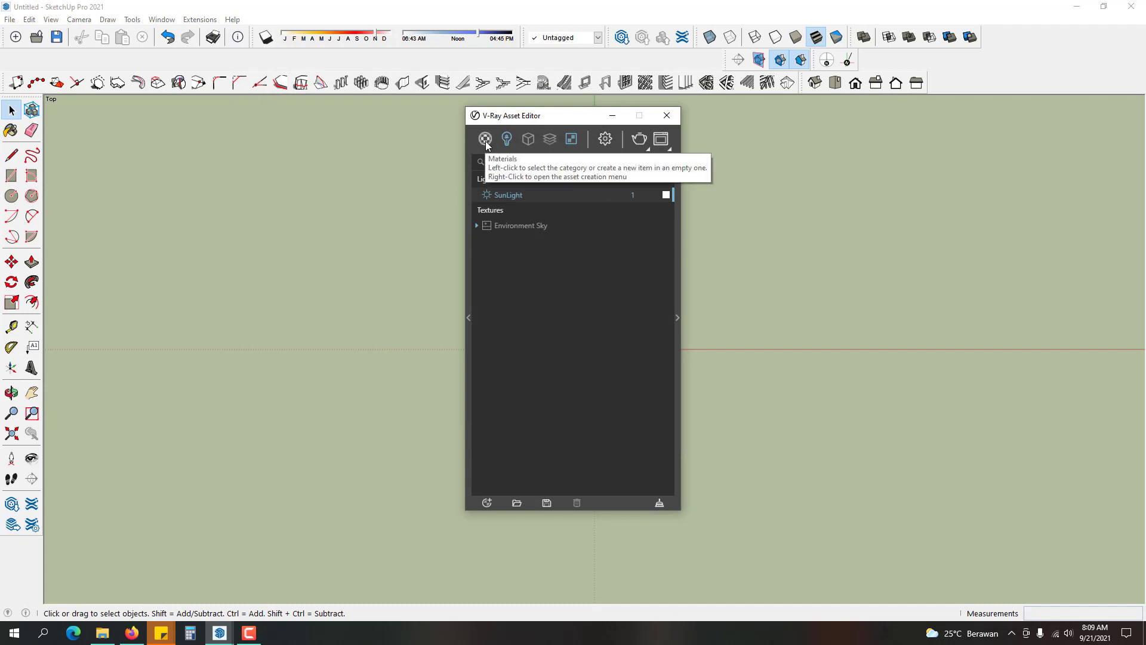
# - Expand the Asset Editor's material library and browse the Bricks and Wood & Laminate categories
pyautogui.click(468, 318)
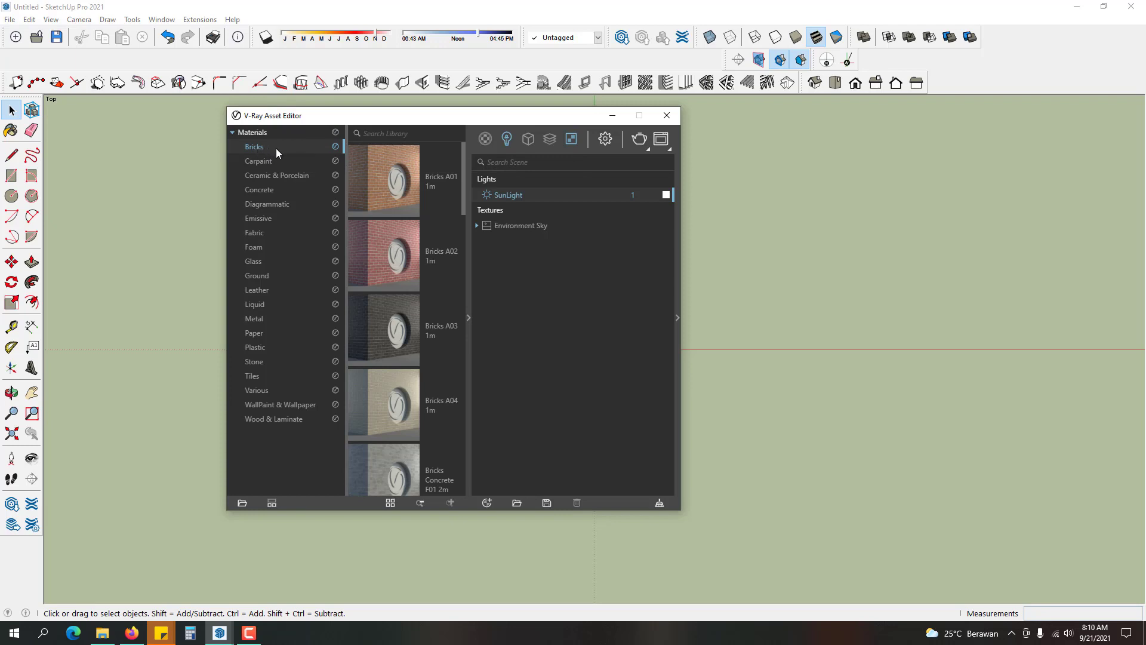
pyautogui.click(294, 423)
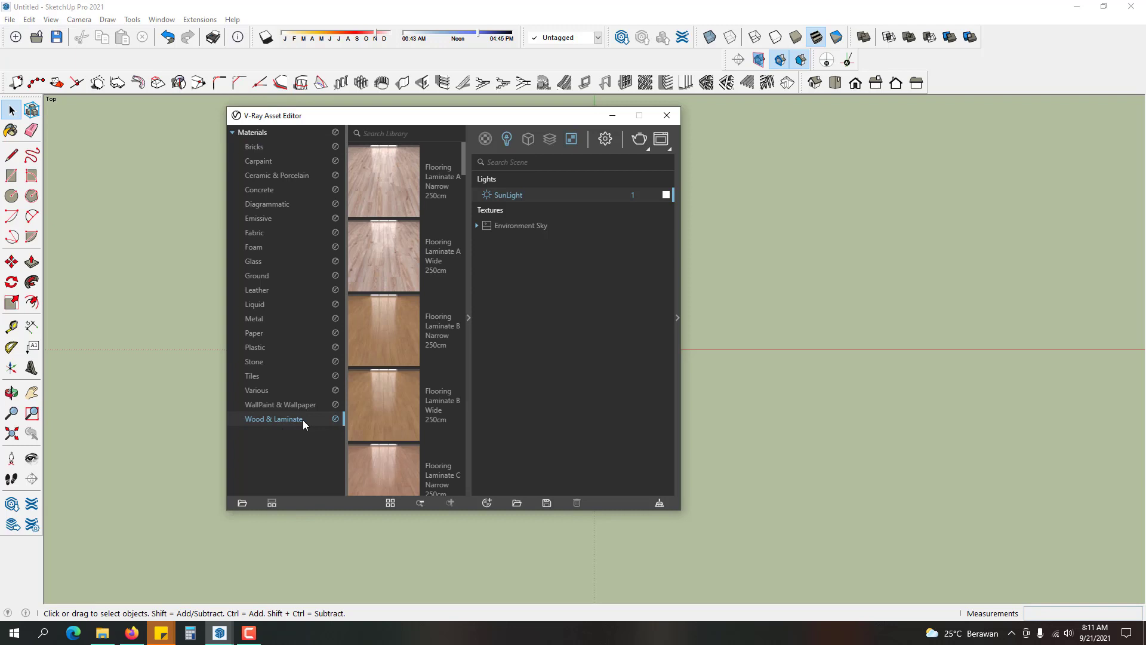
pyautogui.click(277, 147)
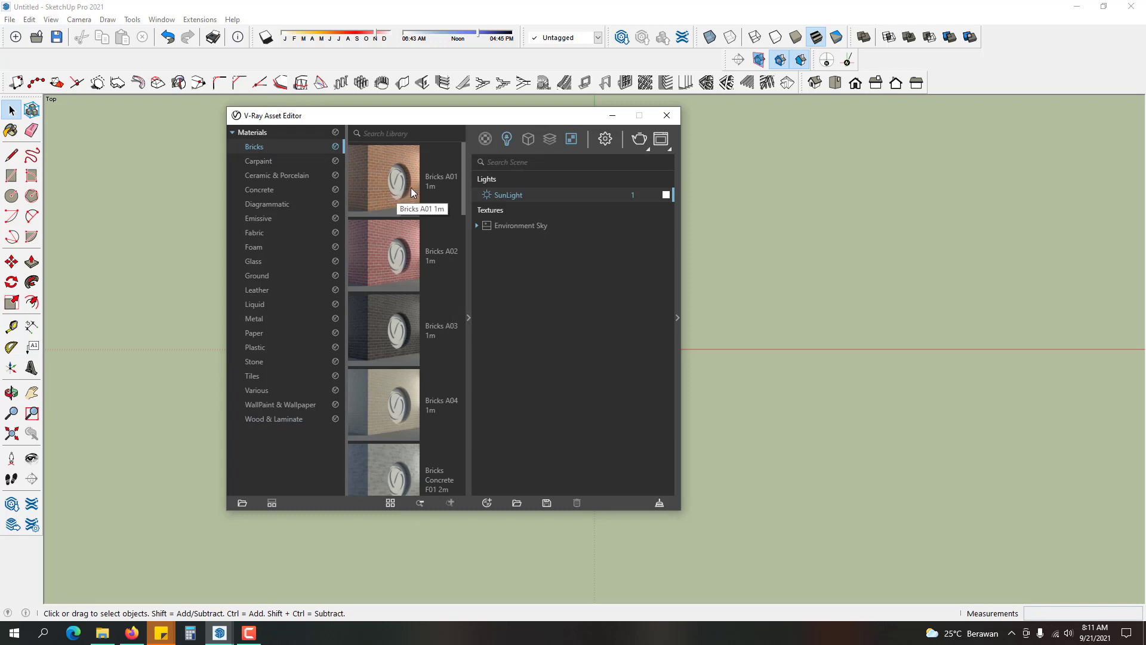
pyautogui.moveTo(463, 190)
pyautogui.mouseDown()
pyautogui.moveTo(468, 478)
pyautogui.moveTo(472, 187)
pyautogui.mouseUp()
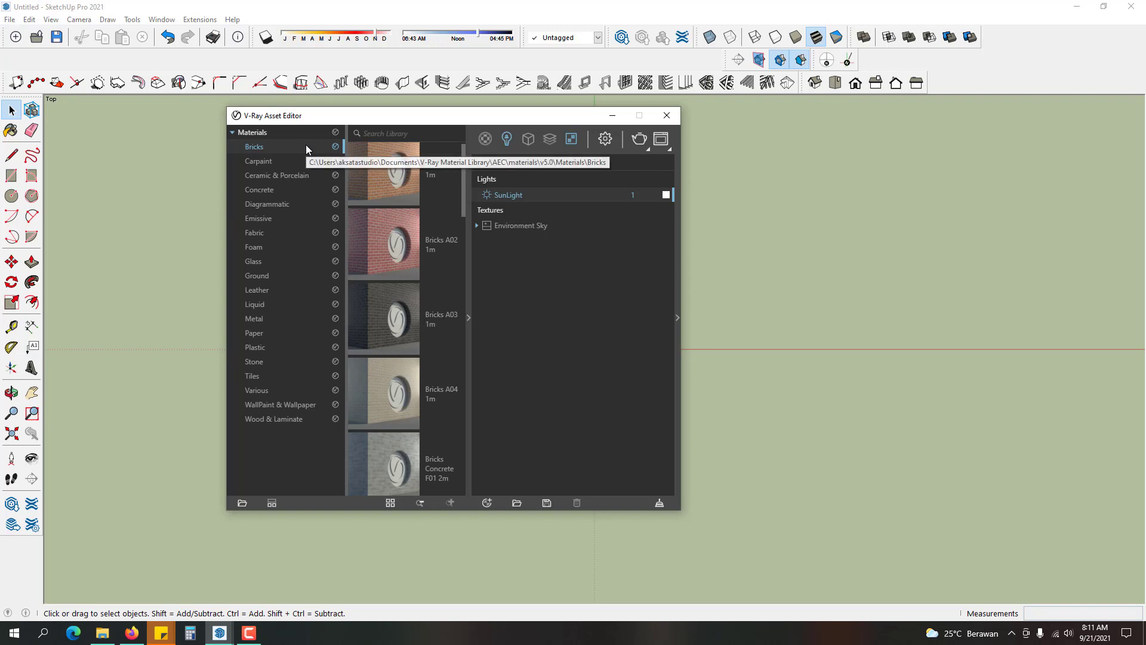
pyautogui.scroll(-1, 464, 203)
pyautogui.moveTo(464, 203); pyautogui.dragTo(452, 160)
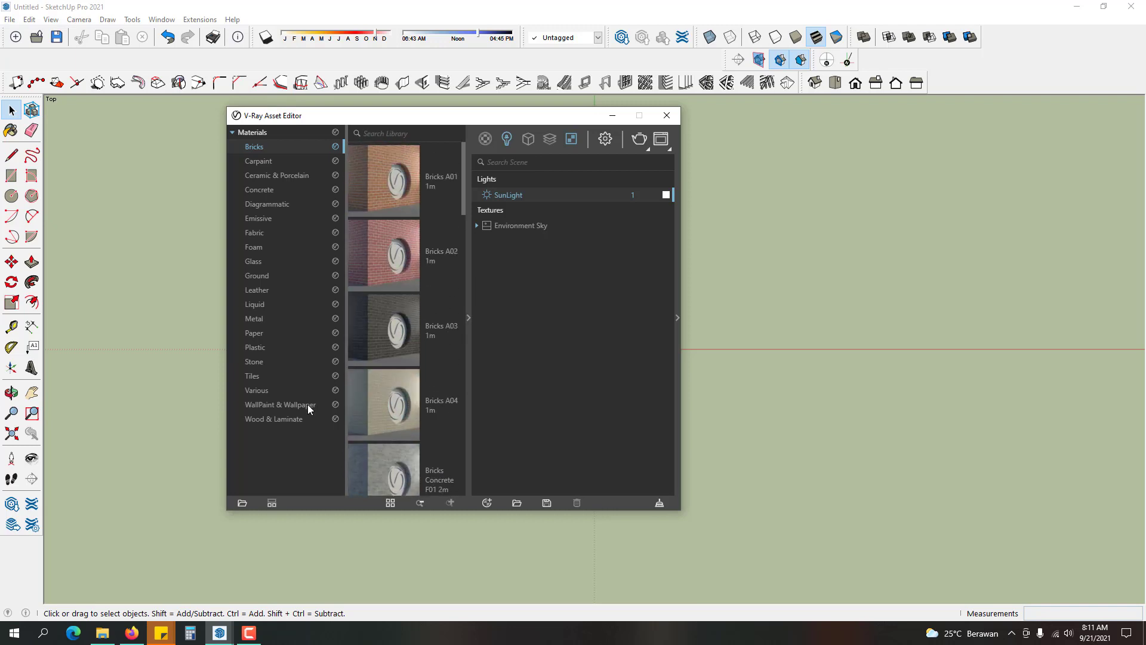
pyautogui.click(291, 419)
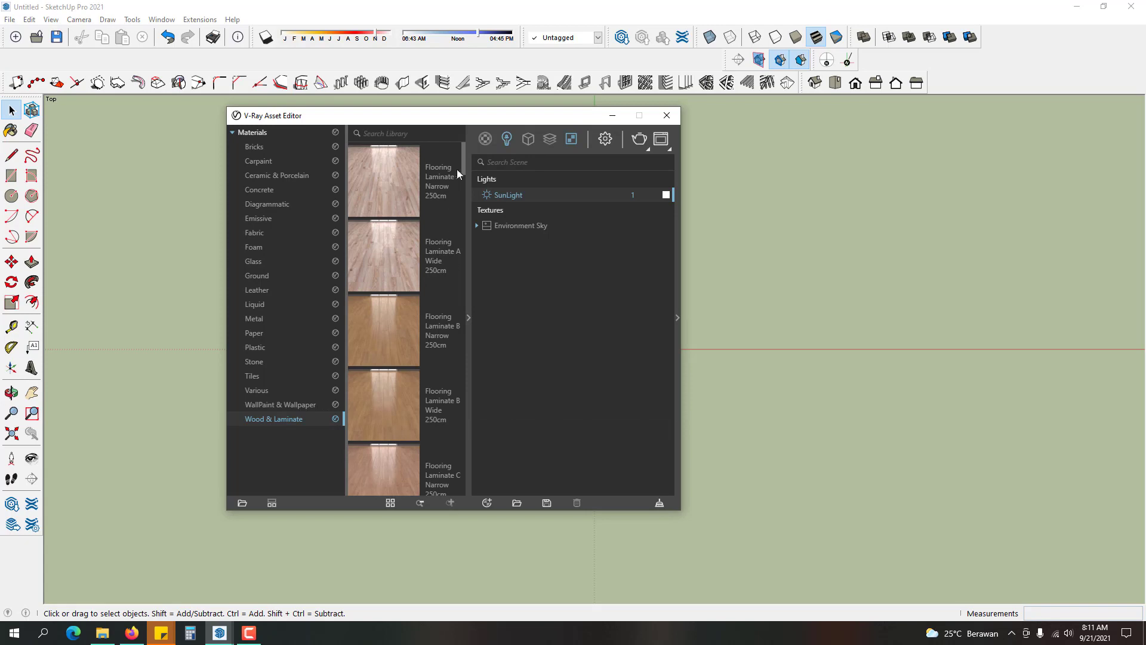
pyautogui.moveTo(464, 160); pyautogui.dragTo(458, 489)
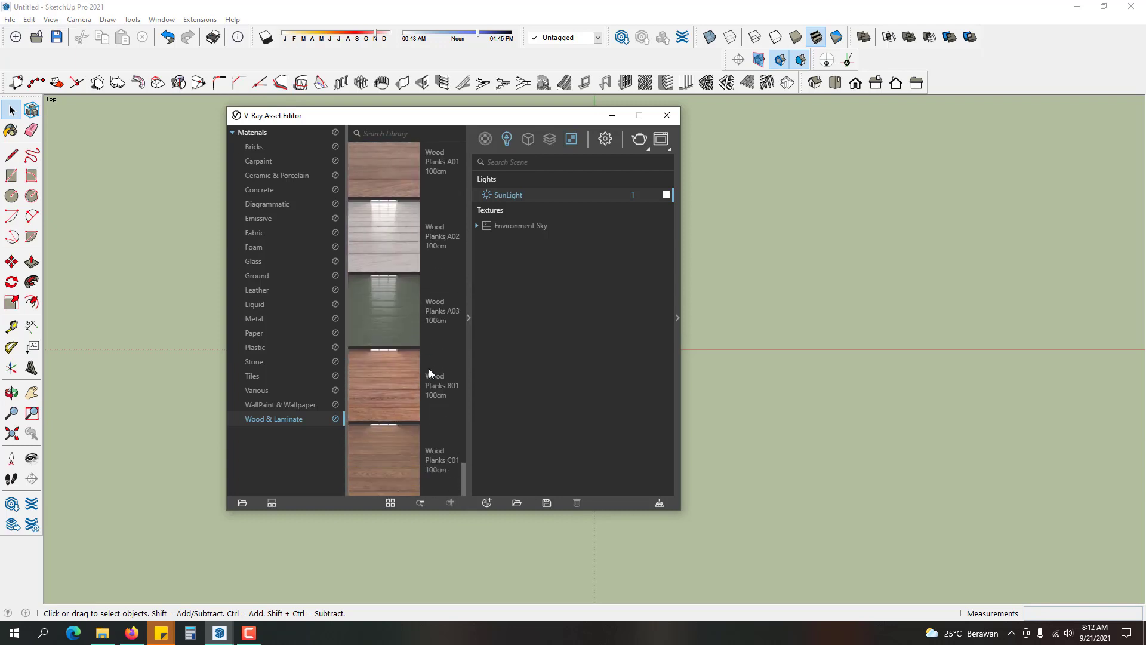
pyautogui.moveTo(463, 480); pyautogui.dragTo(473, 148)
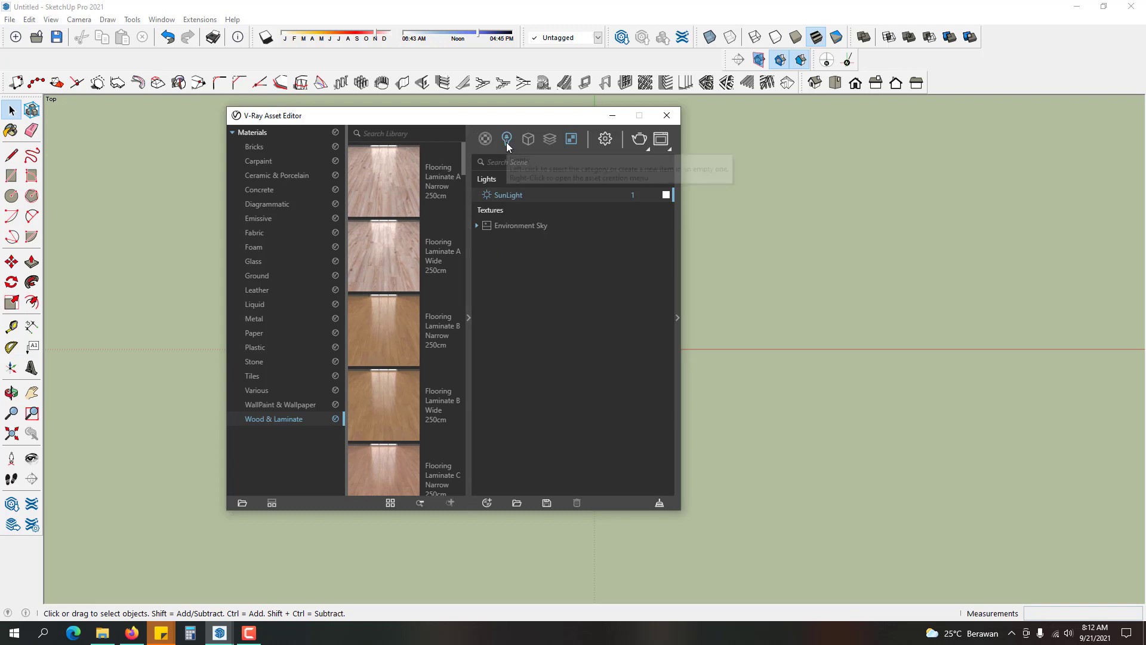
# - Add the Bricks A01 1m material from the Bricks category to the scene and list only the materials
pyautogui.click(266, 148)
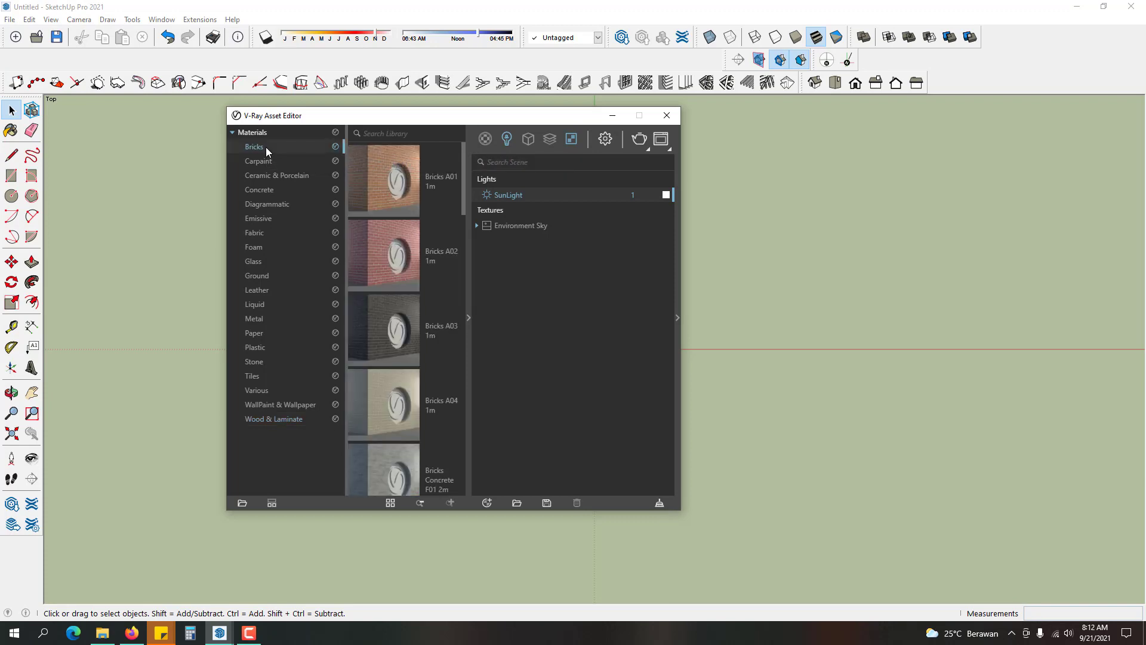
pyautogui.click(364, 185)
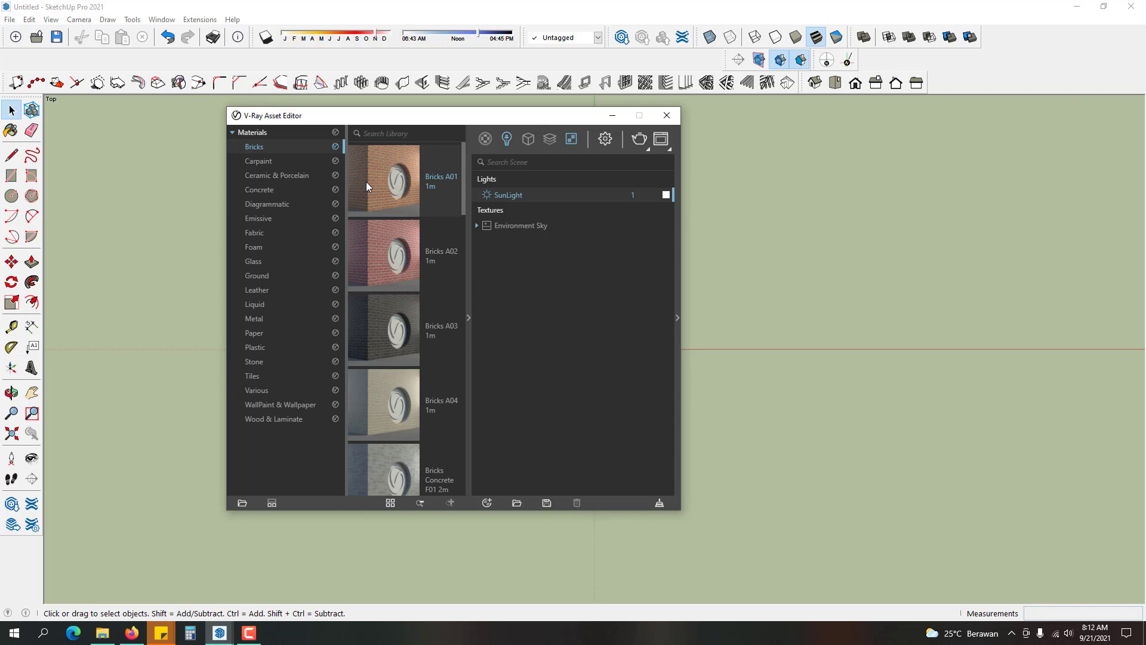
pyautogui.moveTo(367, 182); pyautogui.dragTo(560, 284)
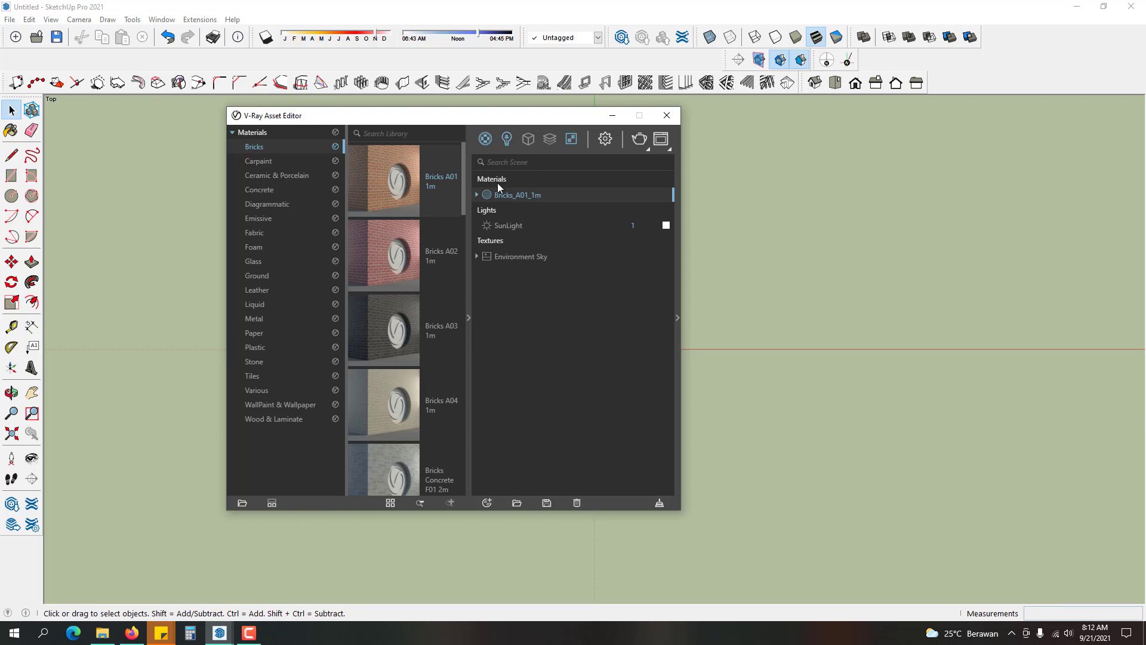
pyautogui.click(487, 139)
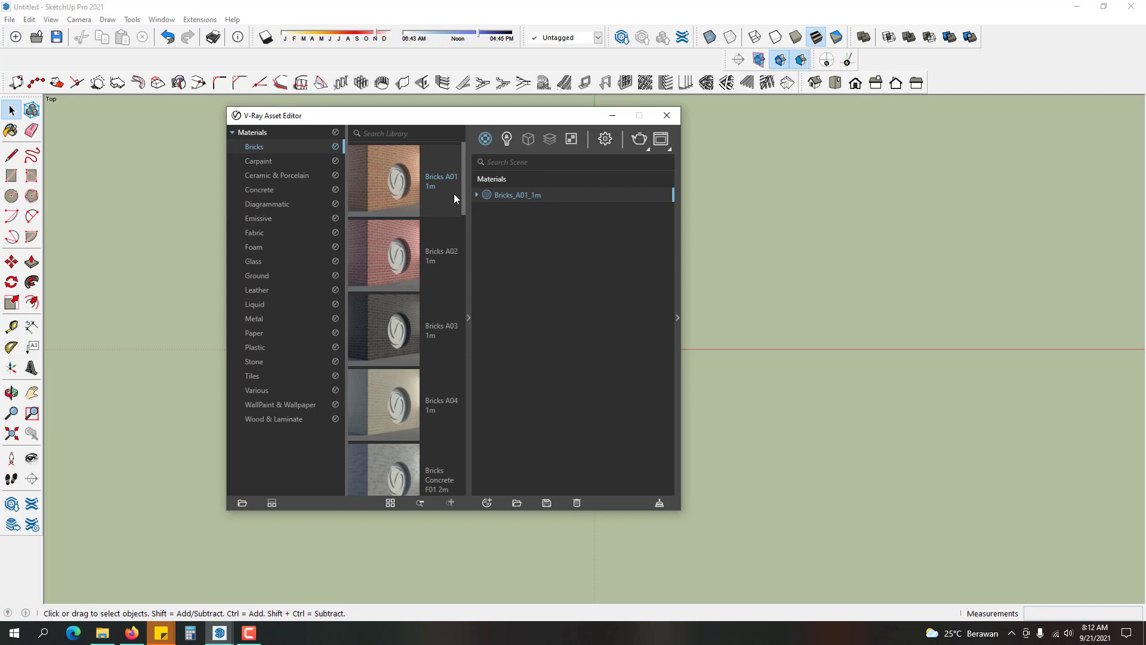
# - Show the brick material's preview and parameters, and enlarge the Asset Editor to nearly the full screen height
pyautogui.click(678, 317)
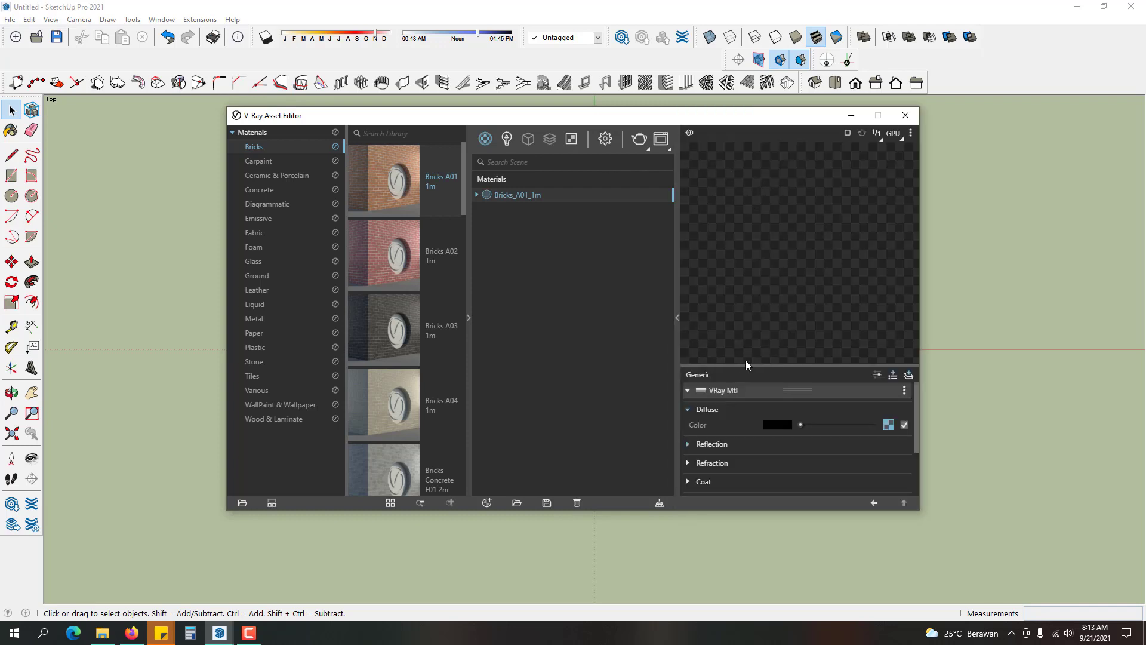
pyautogui.moveTo(746, 363)
pyautogui.mouseDown()
pyautogui.moveTo(748, 179)
pyautogui.moveTo(738, 367)
pyautogui.mouseUp()
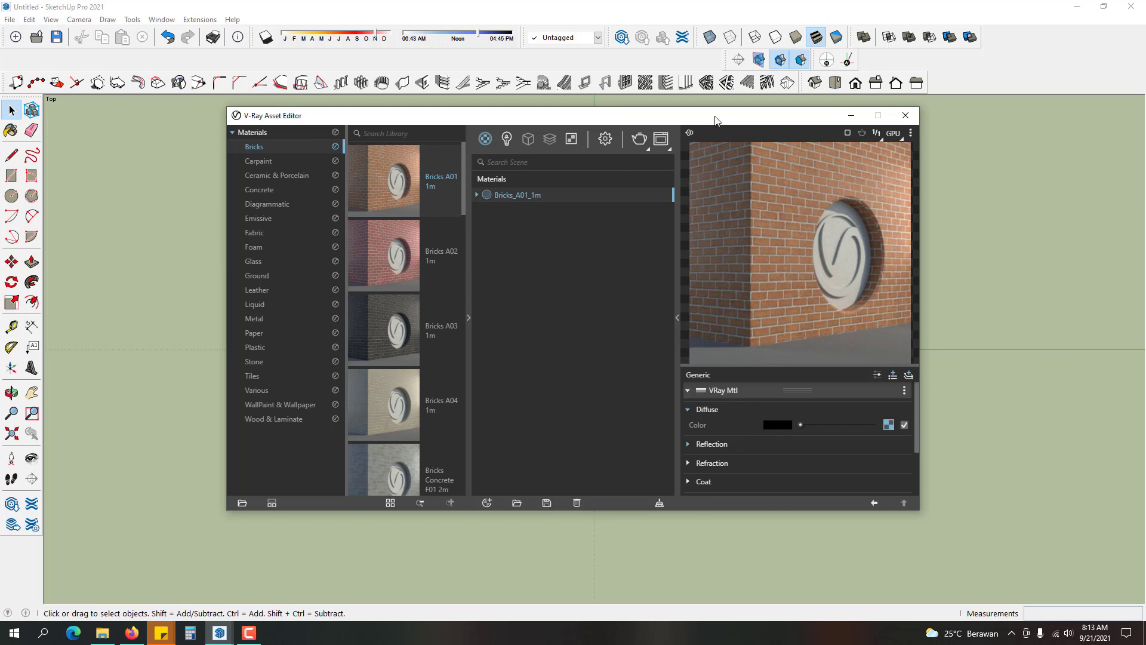
pyautogui.moveTo(715, 116); pyautogui.dragTo(672, 116)
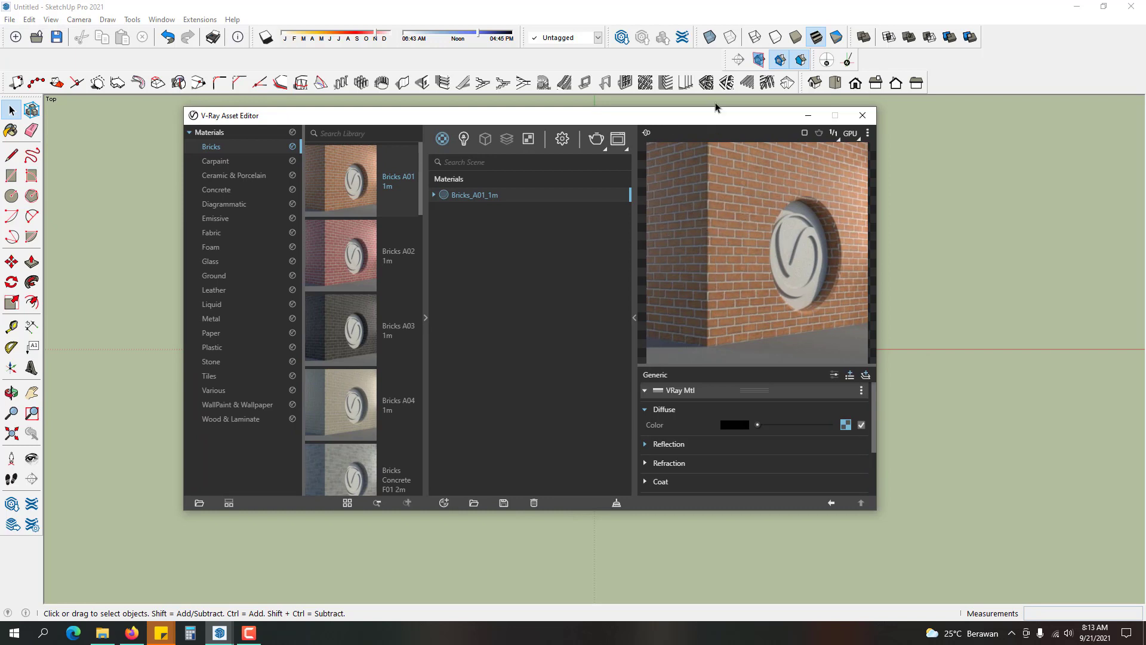
pyautogui.moveTo(711, 108); pyautogui.dragTo(728, 5)
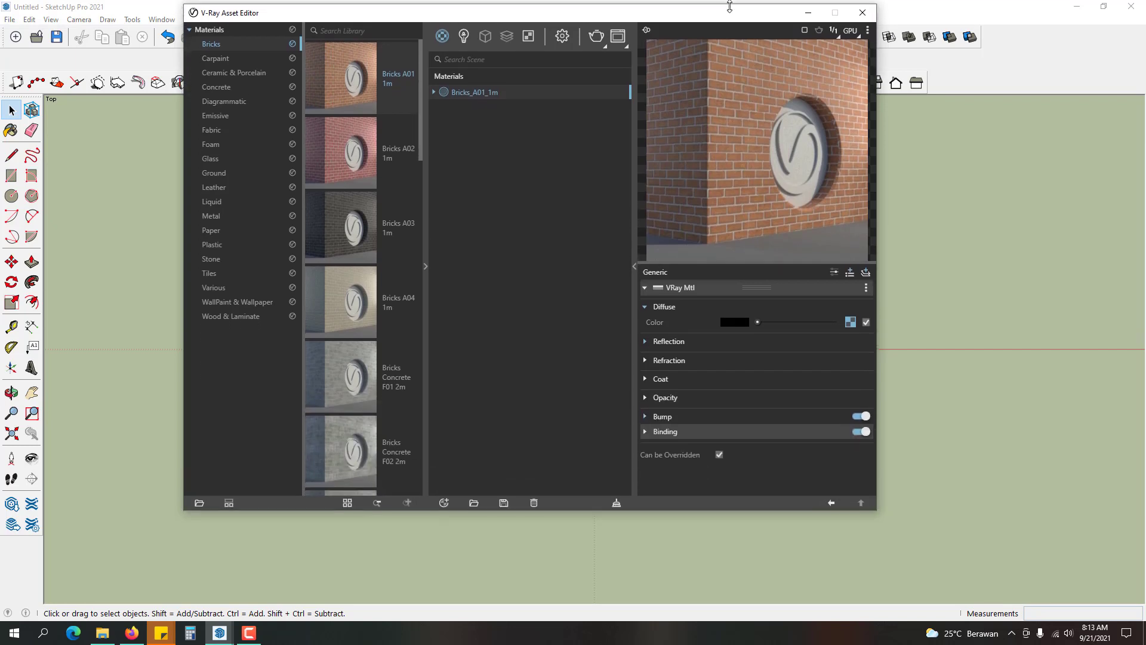
pyautogui.moveTo(696, 508); pyautogui.dragTo(683, 601)
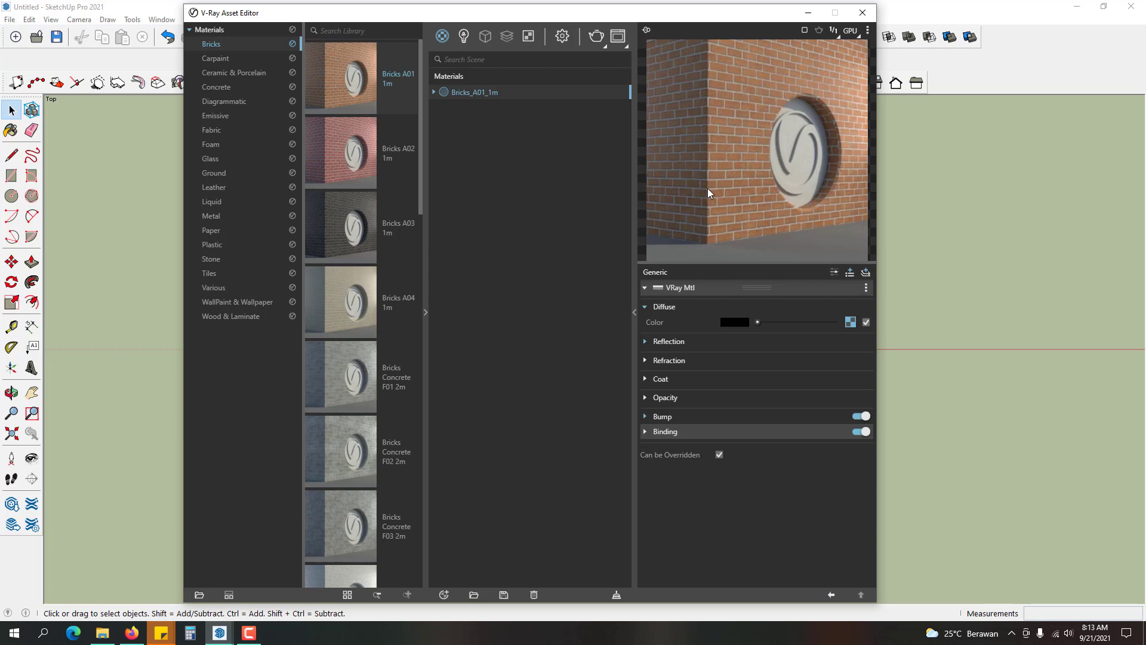
# - Add the Bricks A02 1m material from the library to the scene materials
pyautogui.click(346, 145)
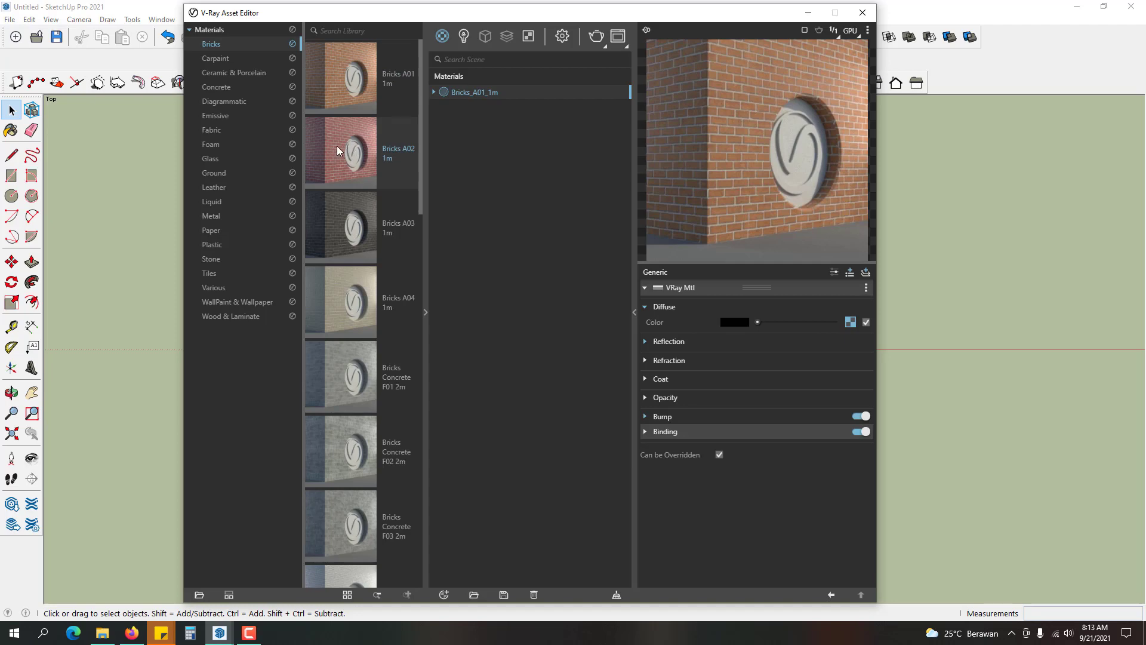
pyautogui.moveTo(337, 145); pyautogui.dragTo(492, 154)
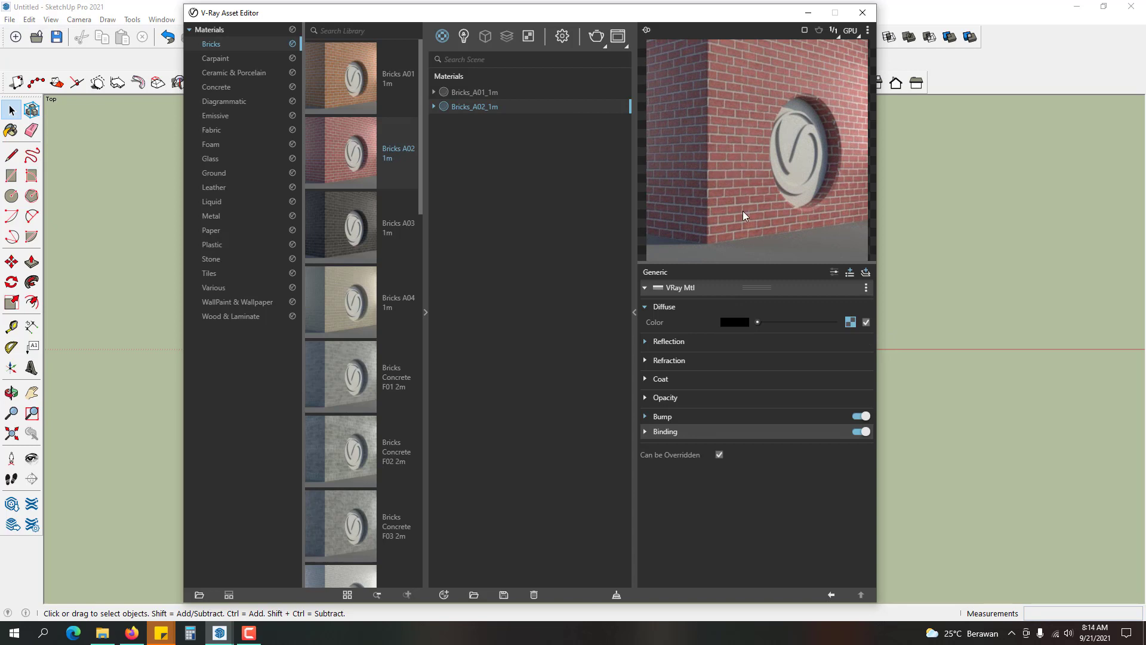
# - Compare the diffuse textures of Bricks_A01_1m and Bricks_A02_1m, ending with Bricks_A01_1m selected
pyautogui.click(503, 92)
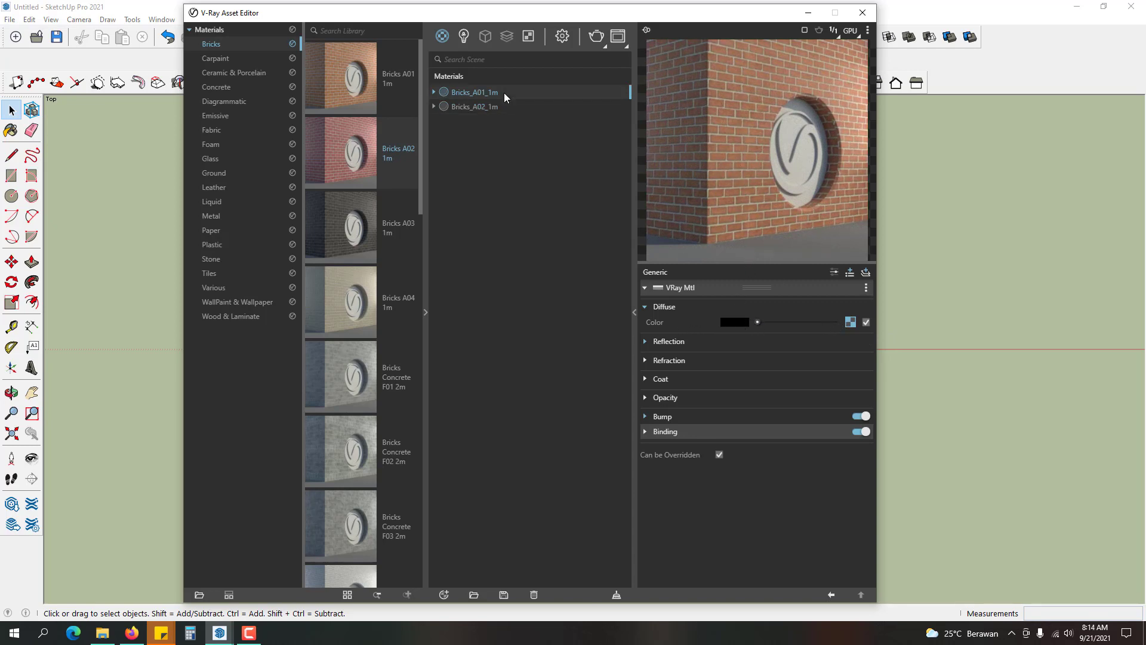
pyautogui.click(851, 322)
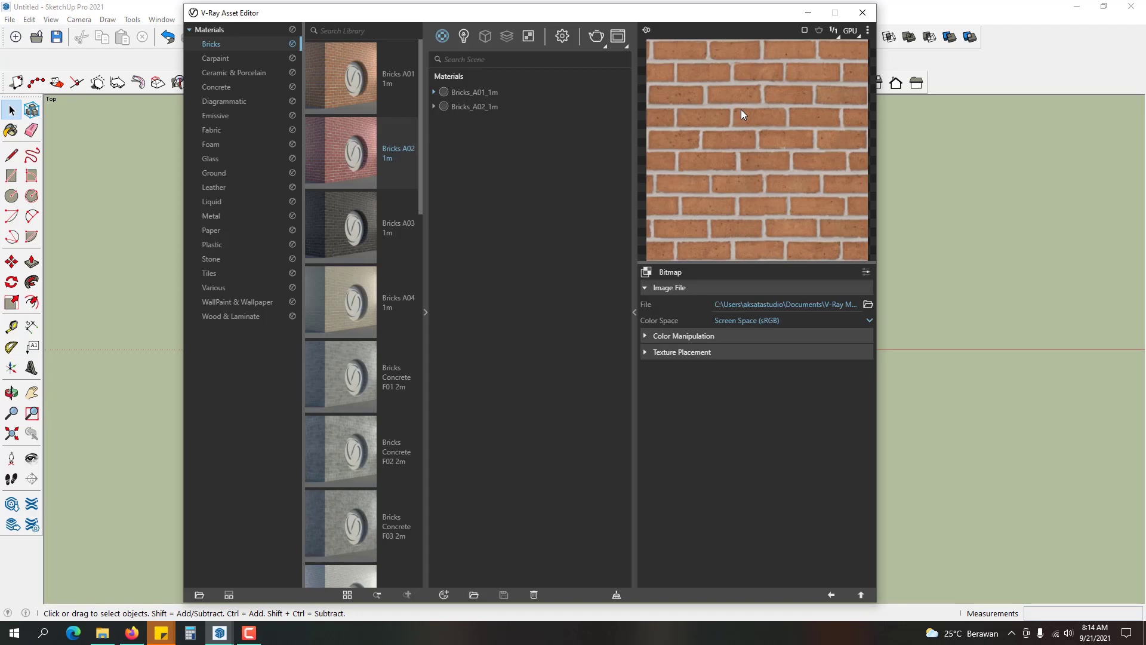
pyautogui.click(484, 107)
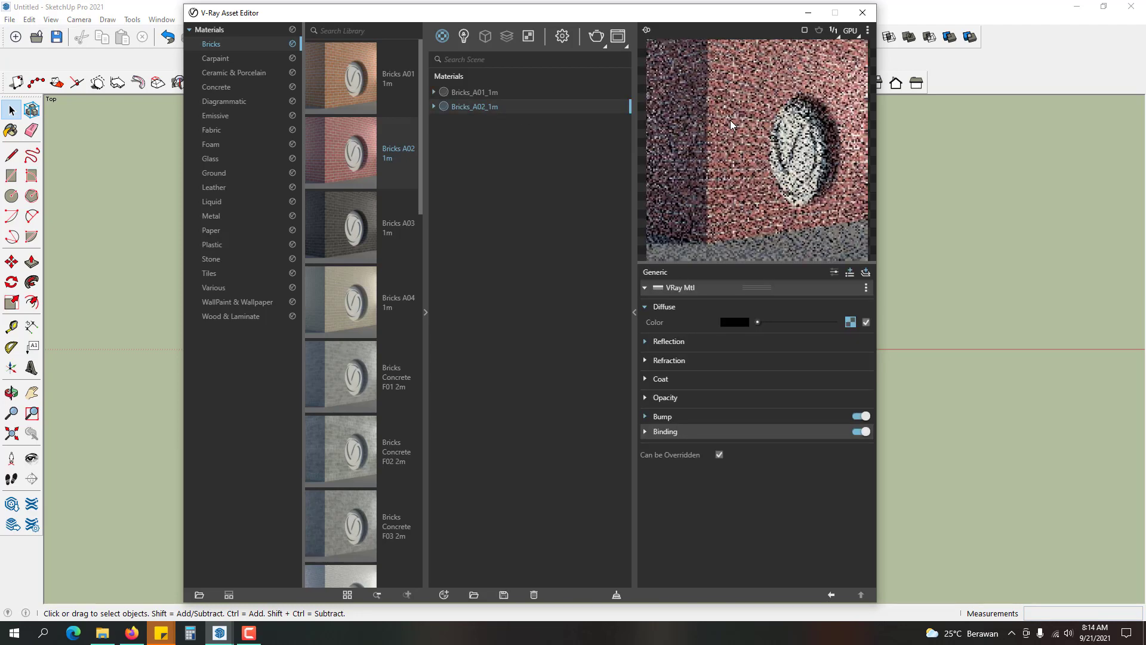
pyautogui.click(850, 322)
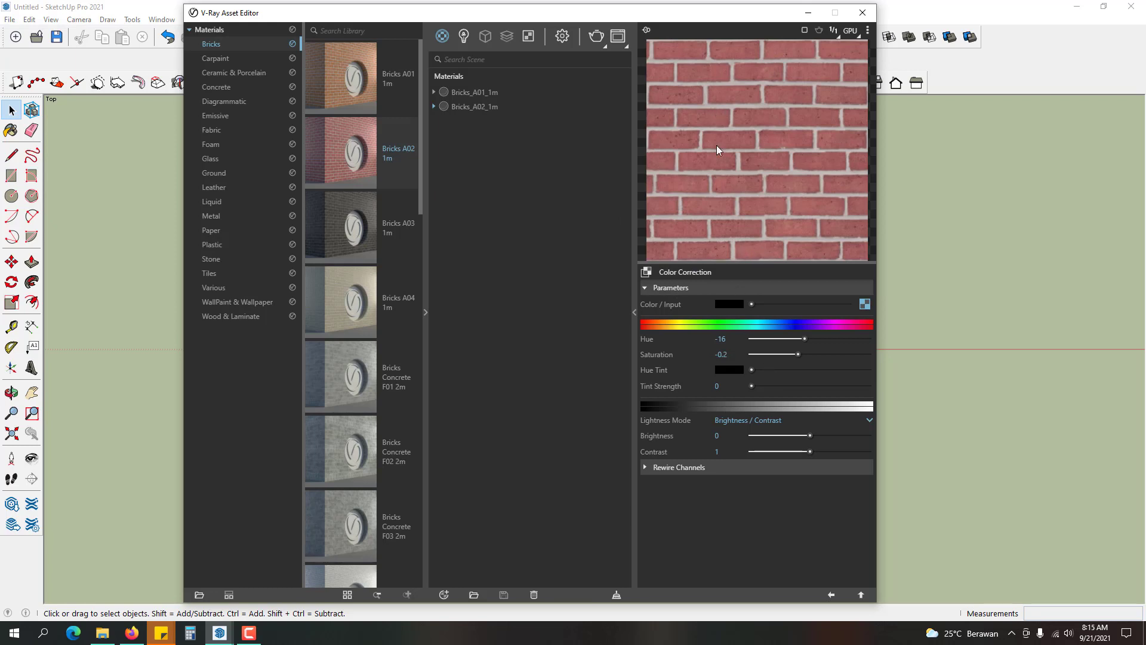
pyautogui.click(497, 94)
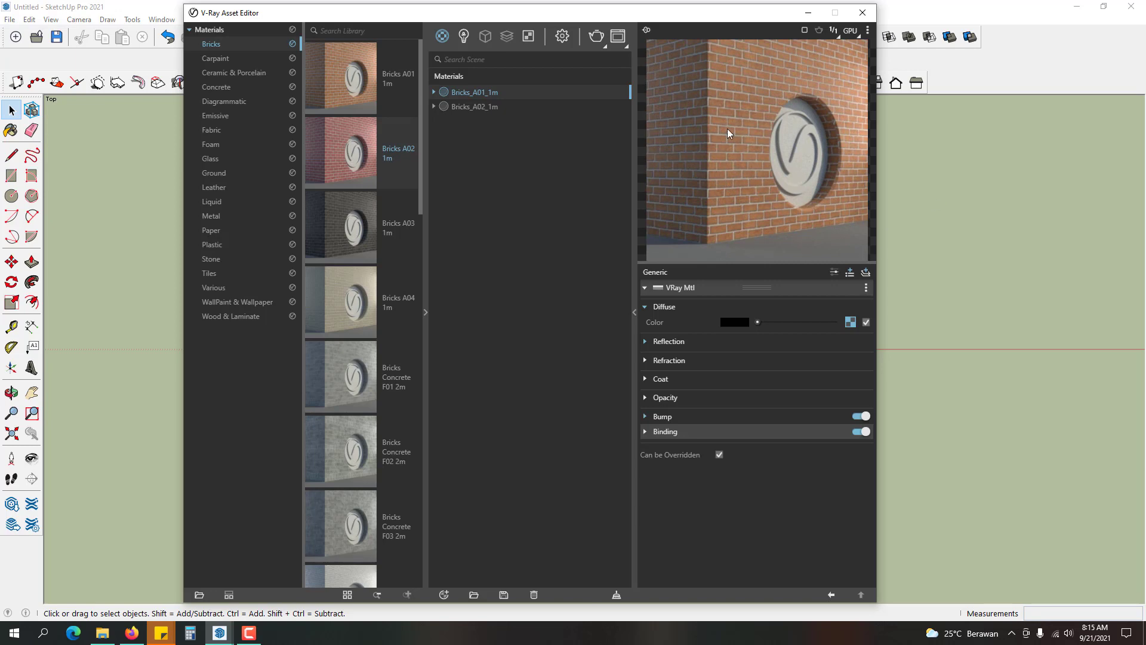
pyautogui.click(850, 323)
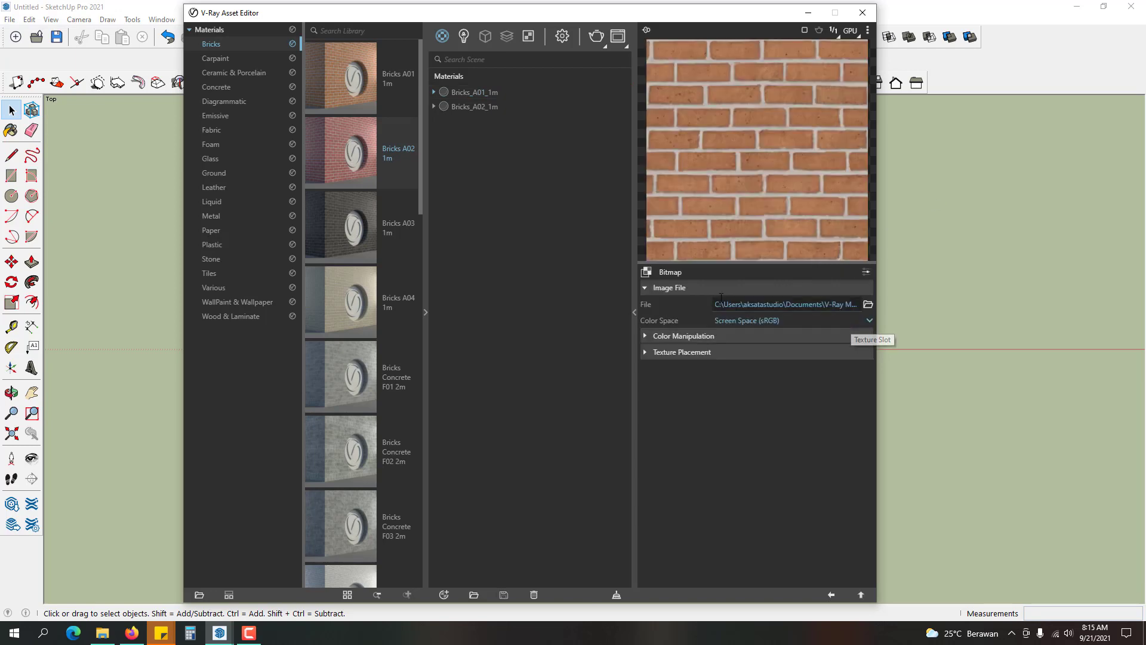
pyautogui.click(494, 107)
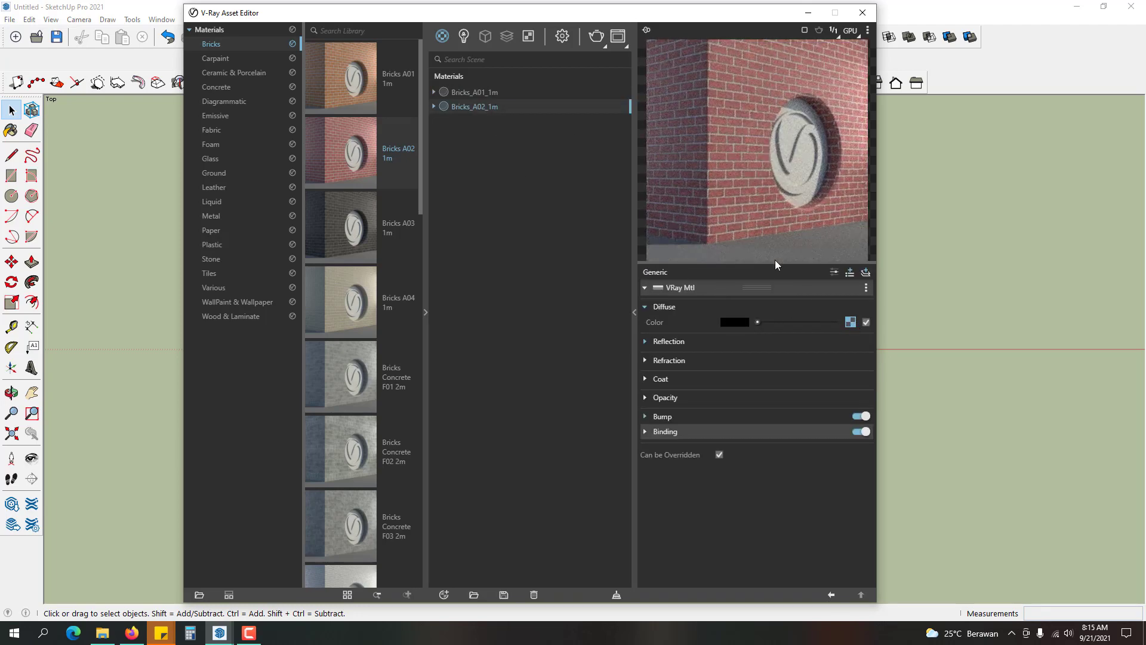
pyautogui.click(850, 322)
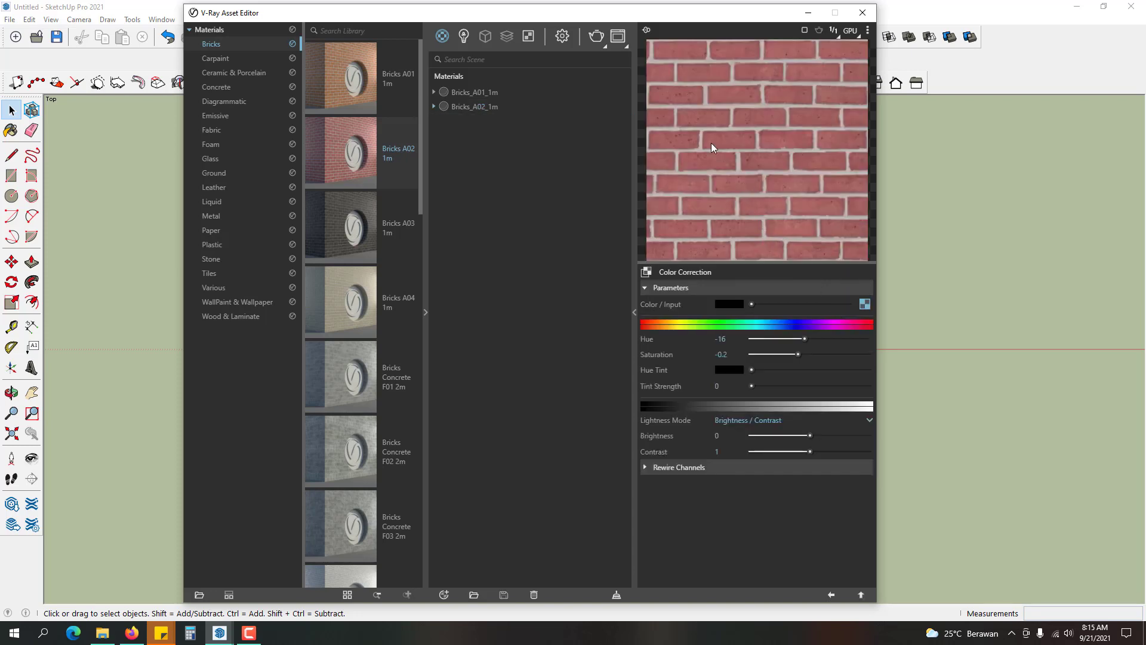
pyautogui.click(511, 94)
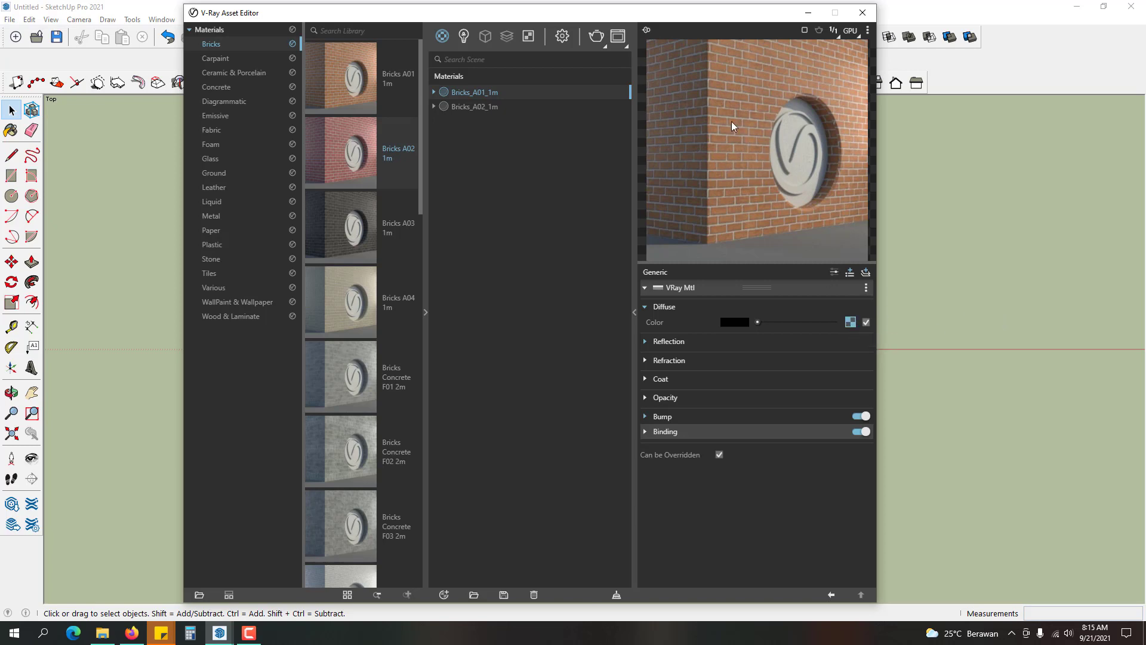
# - Draw a small square face on the ground plane beside the Asset Editor, just above the red axis
pyautogui.click(958, 299)
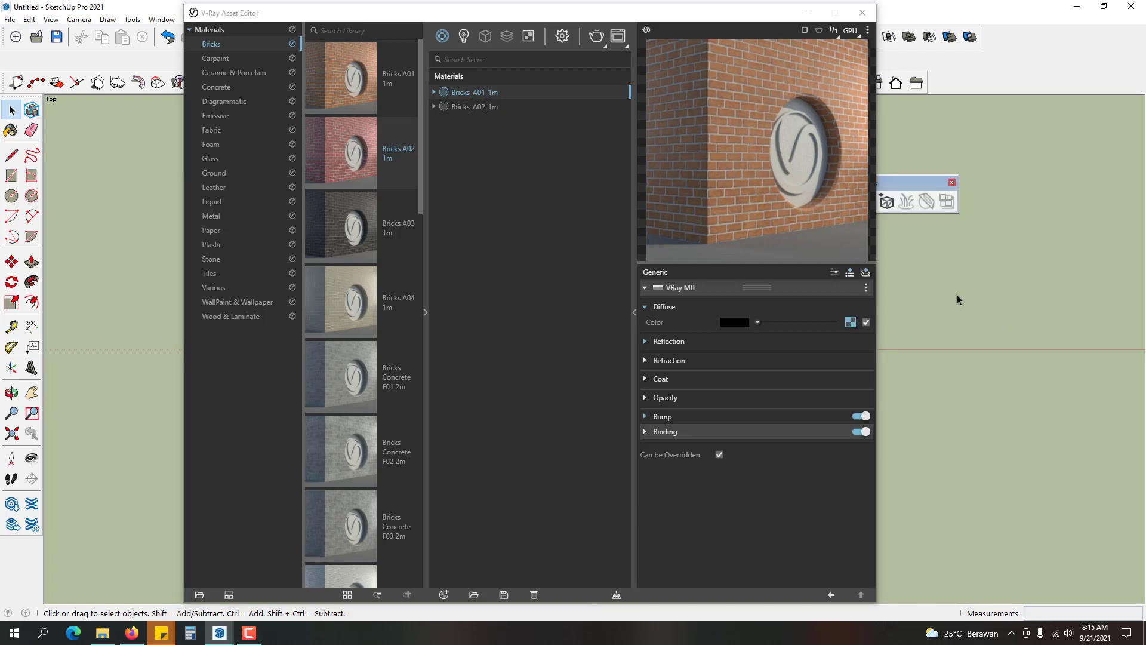
pyautogui.press('r')
pyautogui.click(959, 334)
pyautogui.click(1030, 264)
pyautogui.press('space')
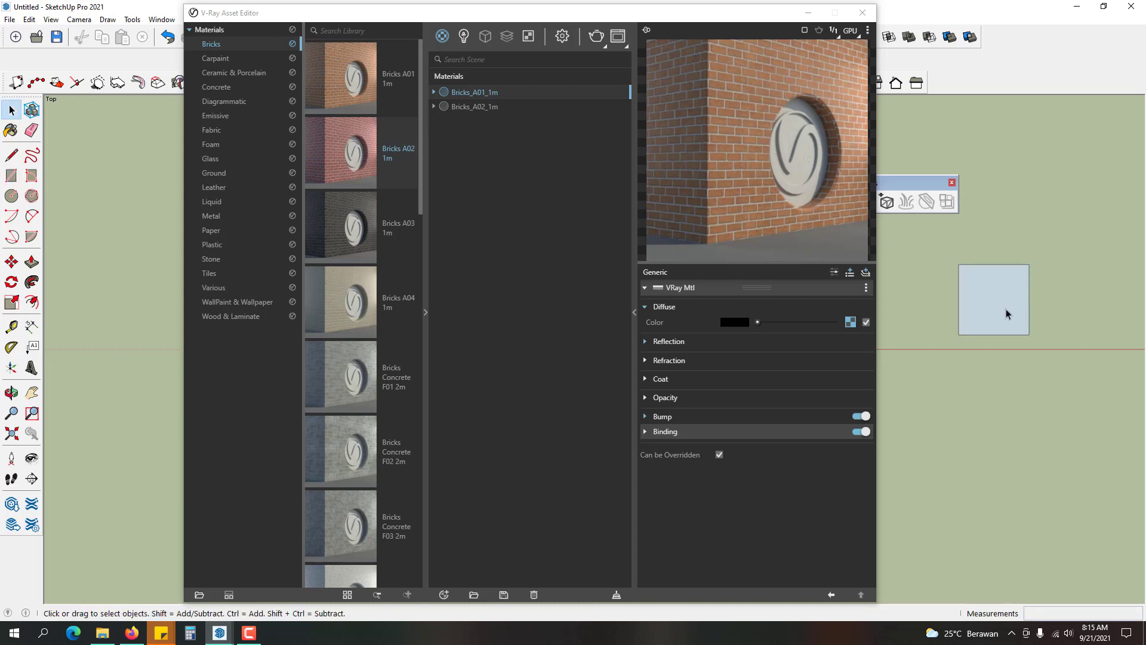
# - Pull the square face up into a box with Push/Pull and select the whole box
pyautogui.press('p')
pyautogui.moveTo(997, 310); pyautogui.dragTo(1012, 296)
pyautogui.press('space')
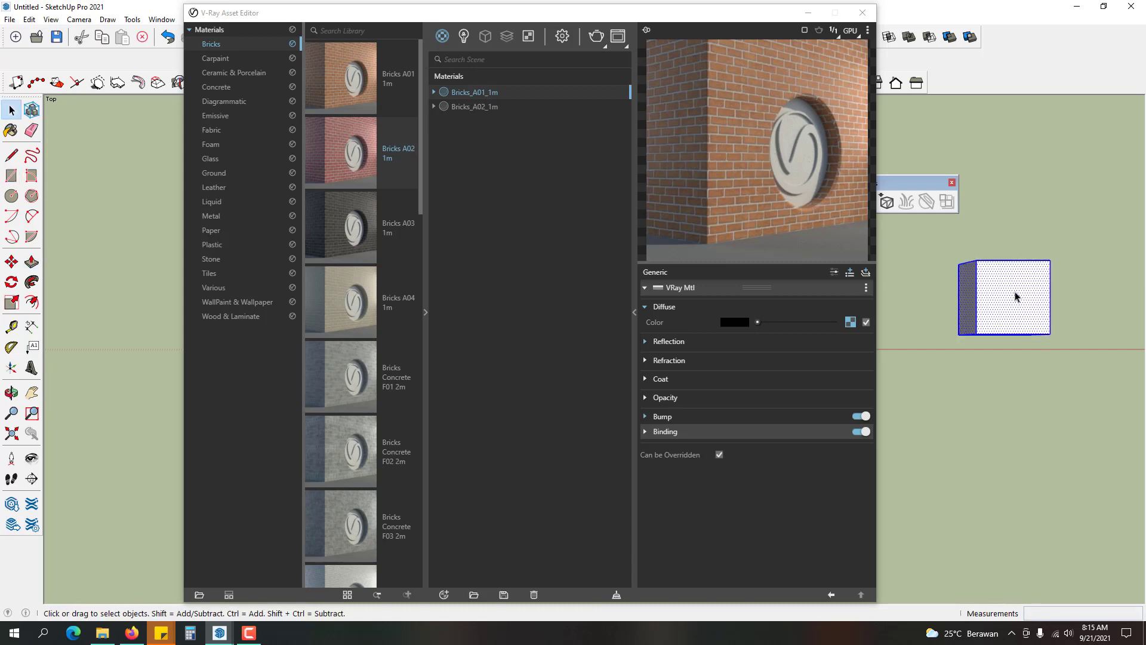
# - Apply the Bricks_A01_1m material to the selected box and clear the selection
pyautogui.rightClick(511, 93)
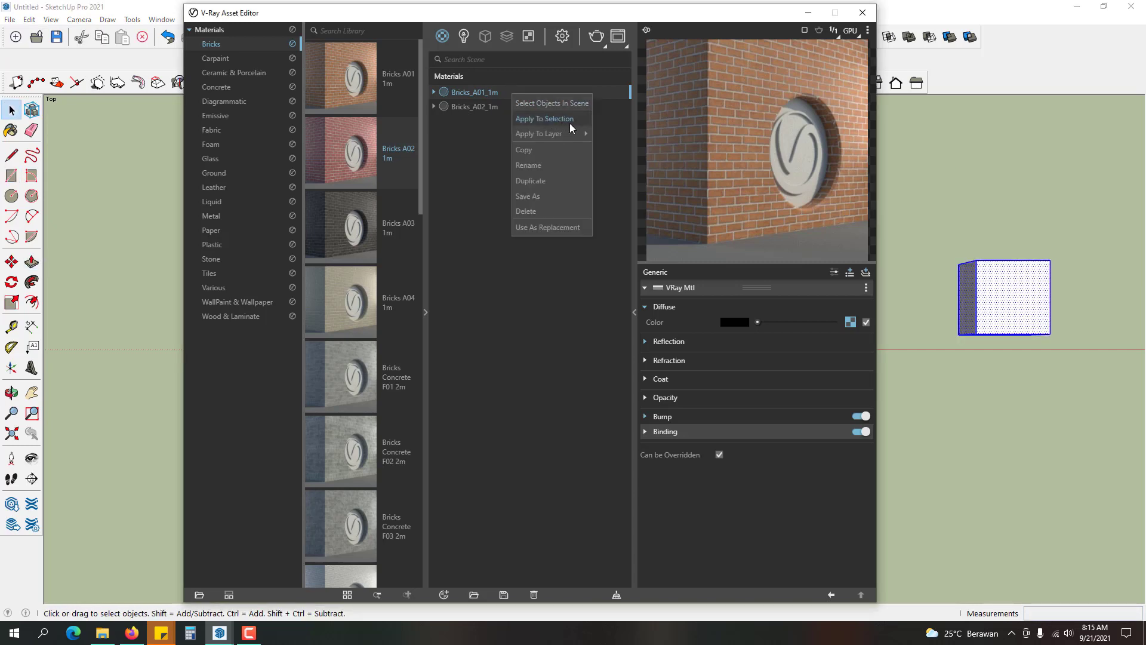
pyautogui.click(569, 123)
pyautogui.click(972, 370)
pyautogui.scroll(5, 1020, 313)
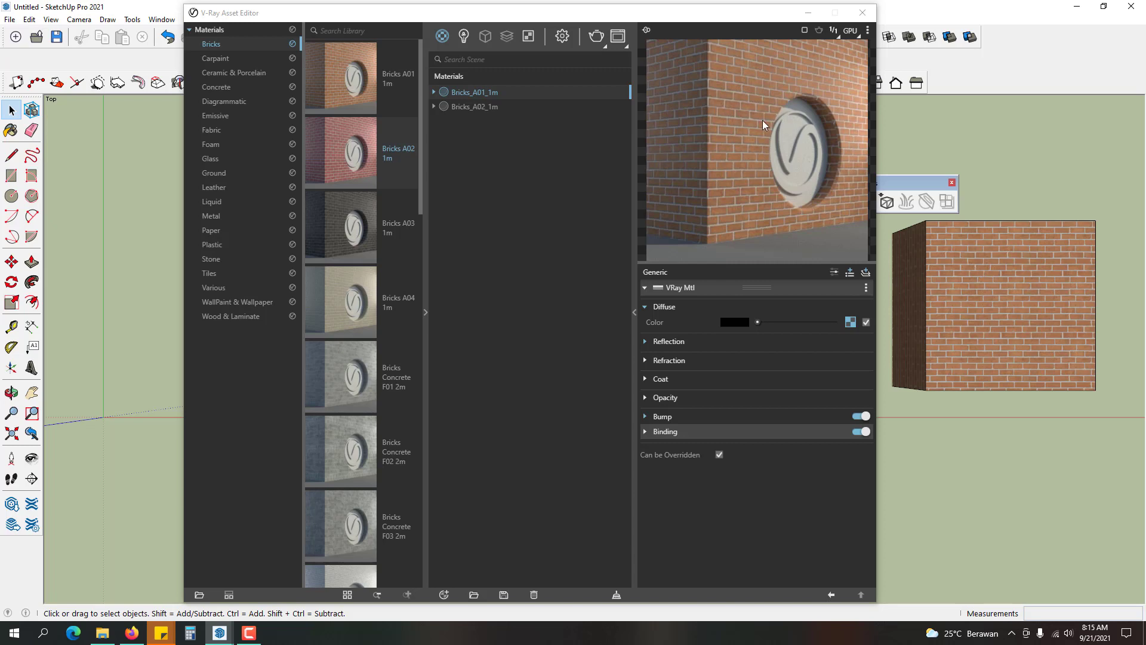
pyautogui.tripleClick(948, 282)
pyautogui.click(1065, 178)
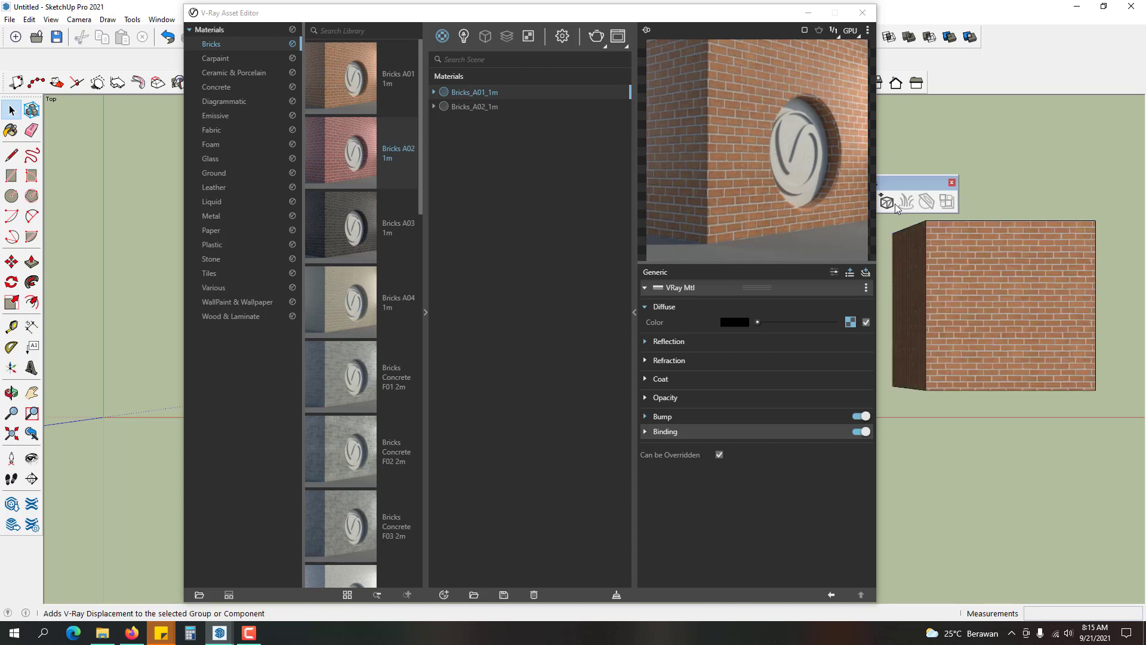
# - Examine the brick material's reflection settings and reflection color texture, and expand its refraction parameters
pyautogui.click(729, 346)
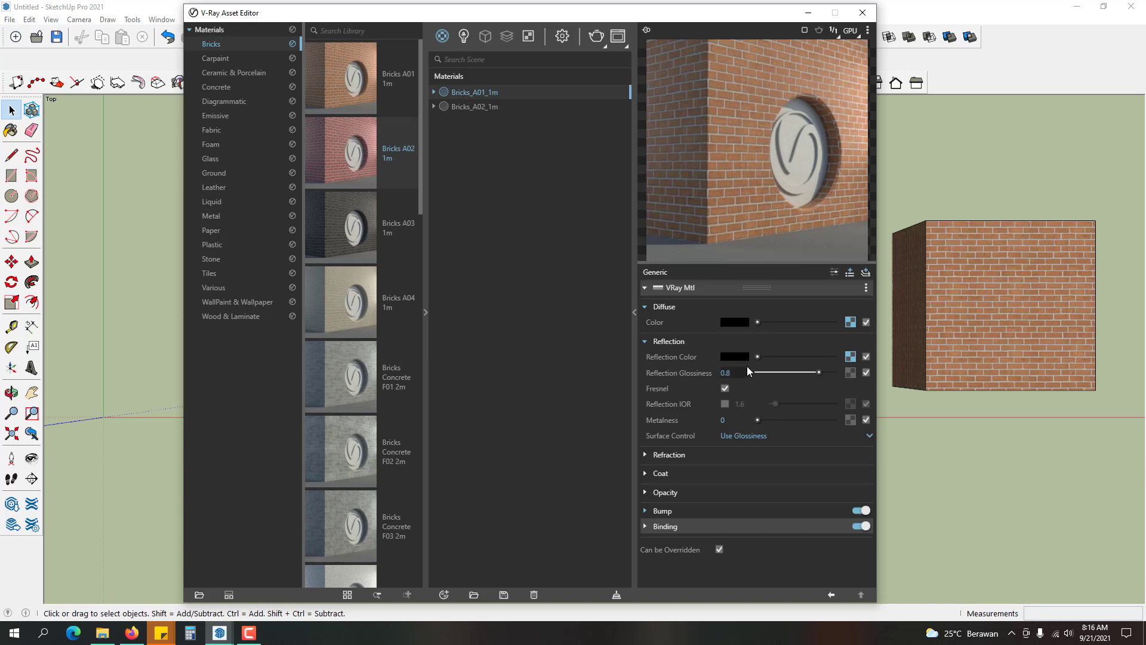
pyautogui.click(854, 359)
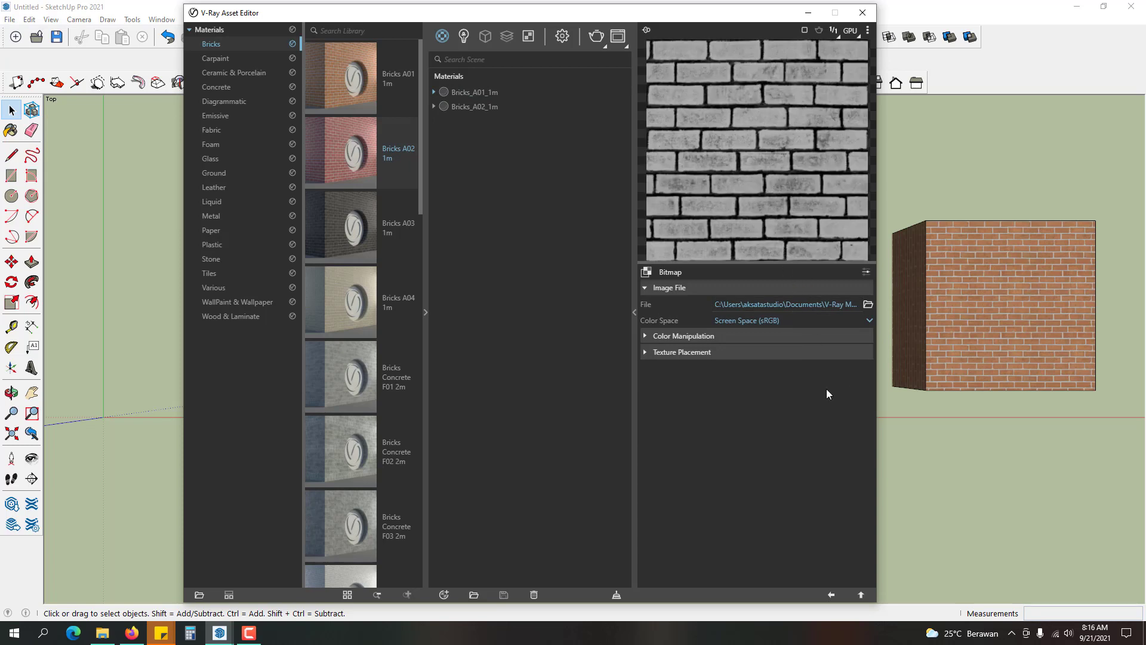
pyautogui.click(831, 595)
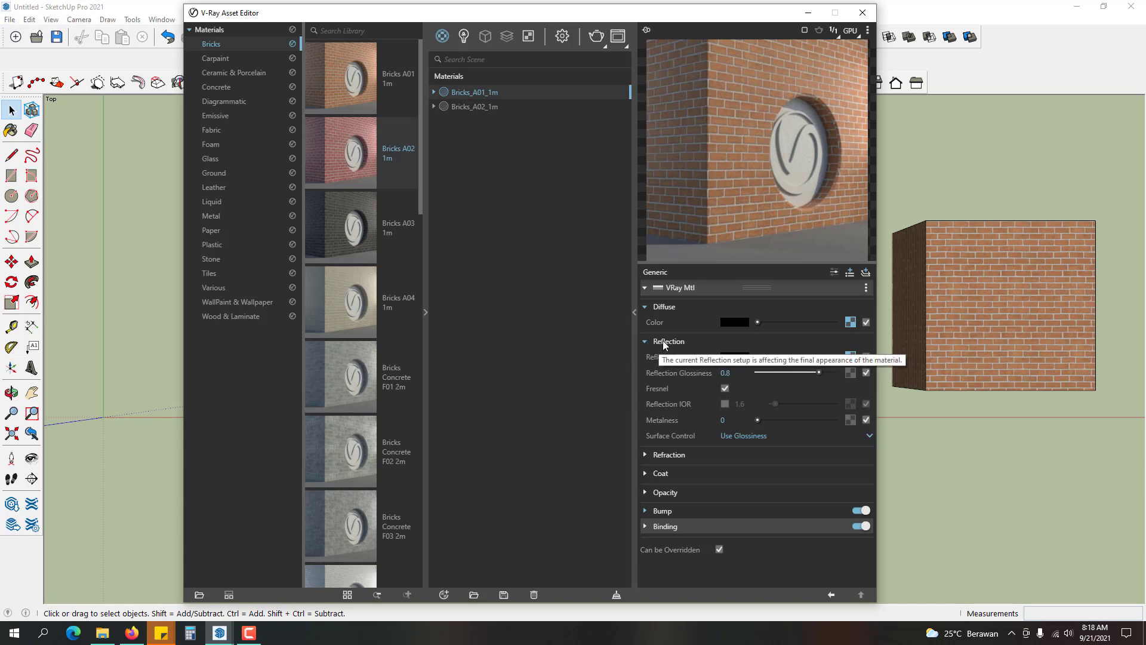
pyautogui.click(644, 344)
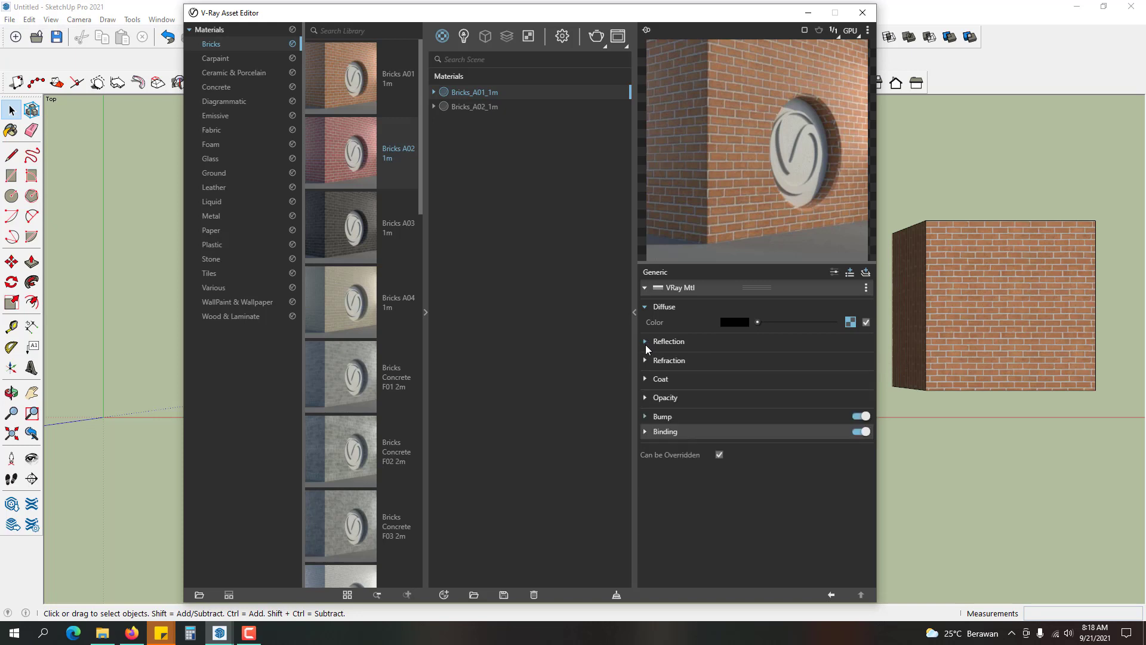
pyautogui.click(680, 361)
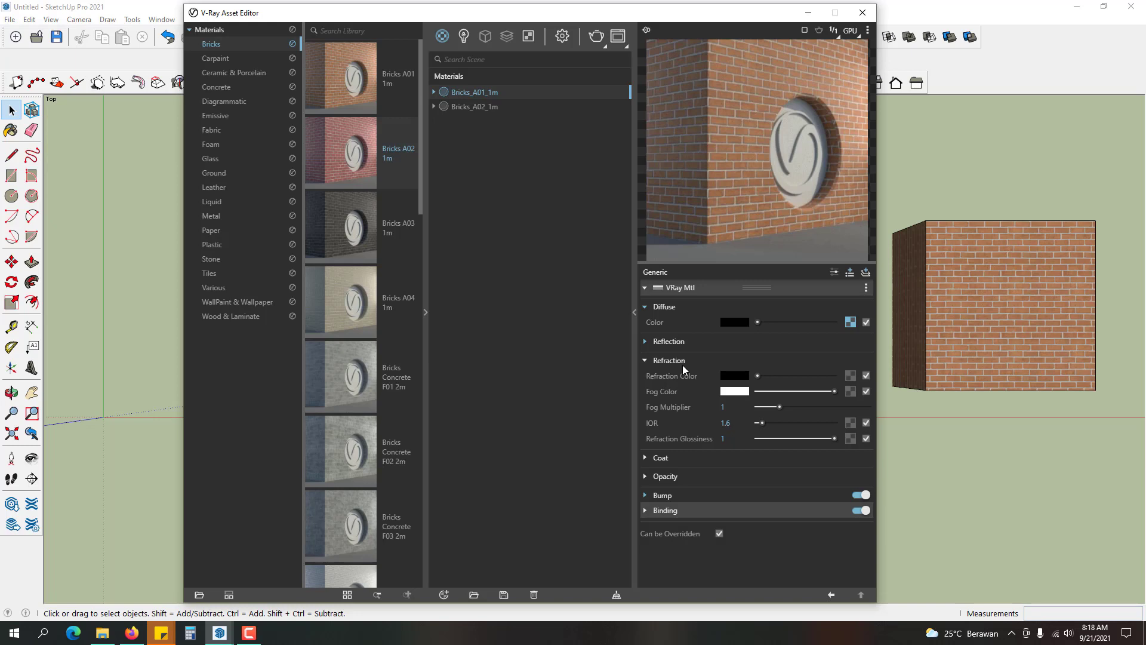
# - Open Notepad, write "reflection memantulkan cahaya" and place the window beside the material parameters
pyautogui.click(43, 632)
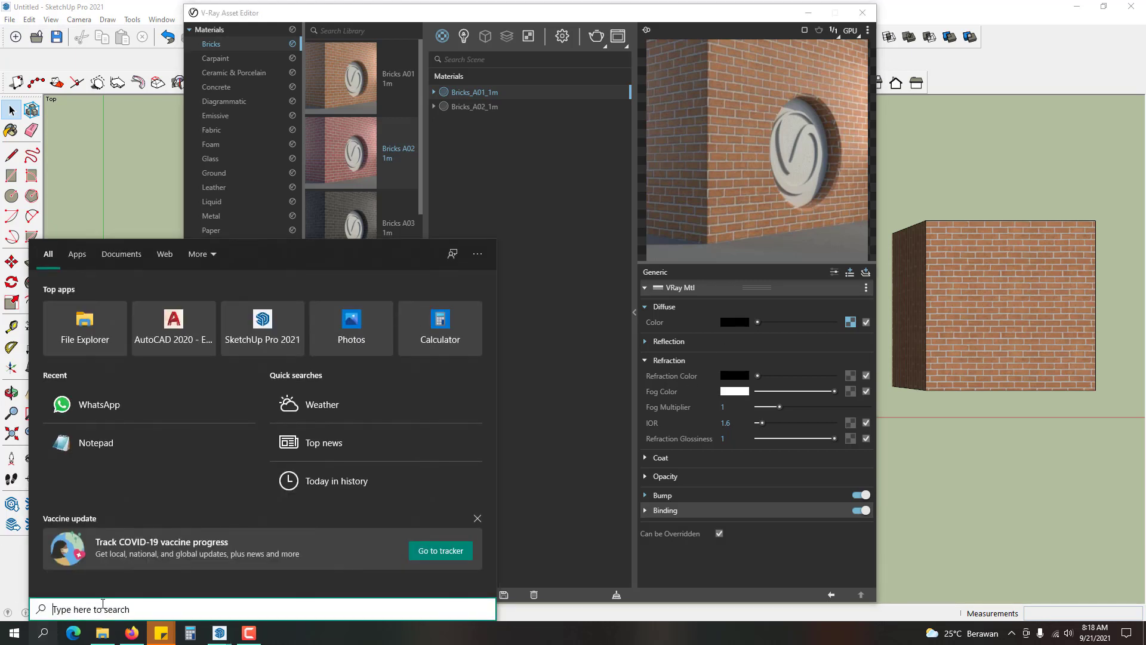
pyautogui.click(107, 454)
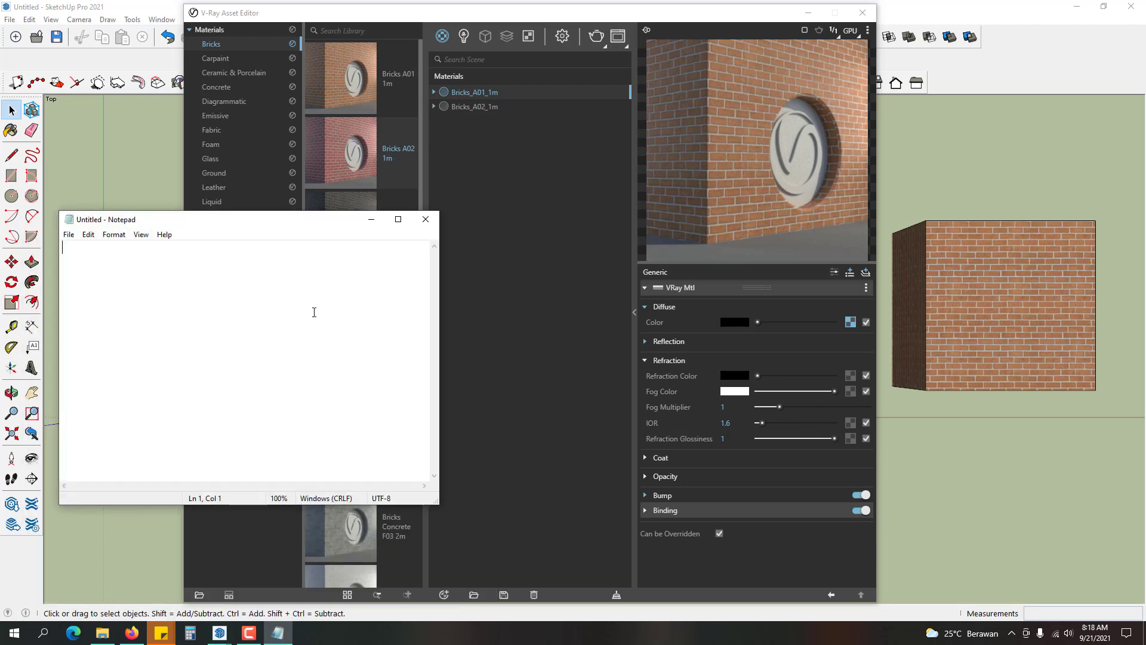
pyautogui.moveTo(275, 225); pyautogui.dragTo(611, 212)
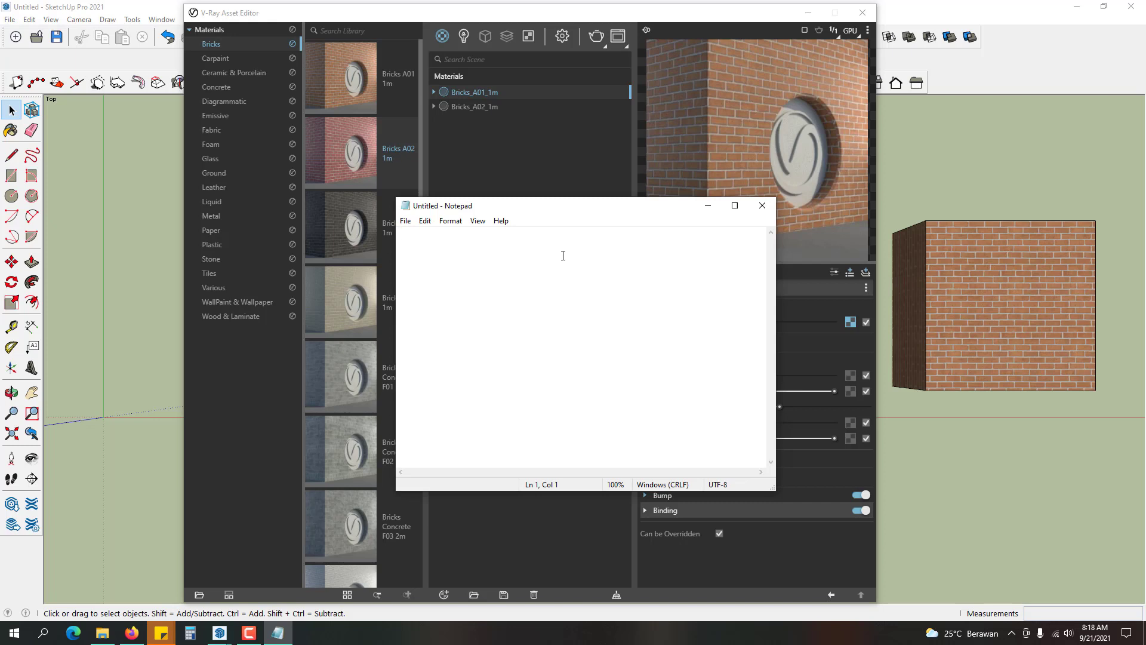
pyautogui.write('reflection memantu')
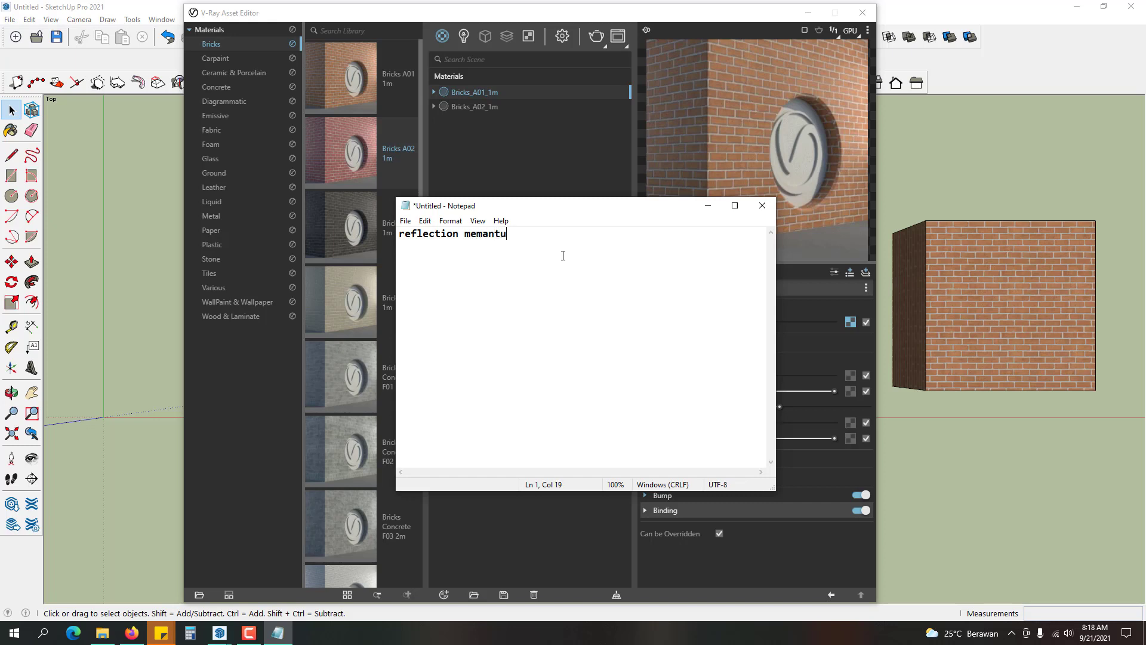
pyautogui.write('lkan cahaya')
pyautogui.moveTo(587, 239); pyautogui.dragTo(373, 204)
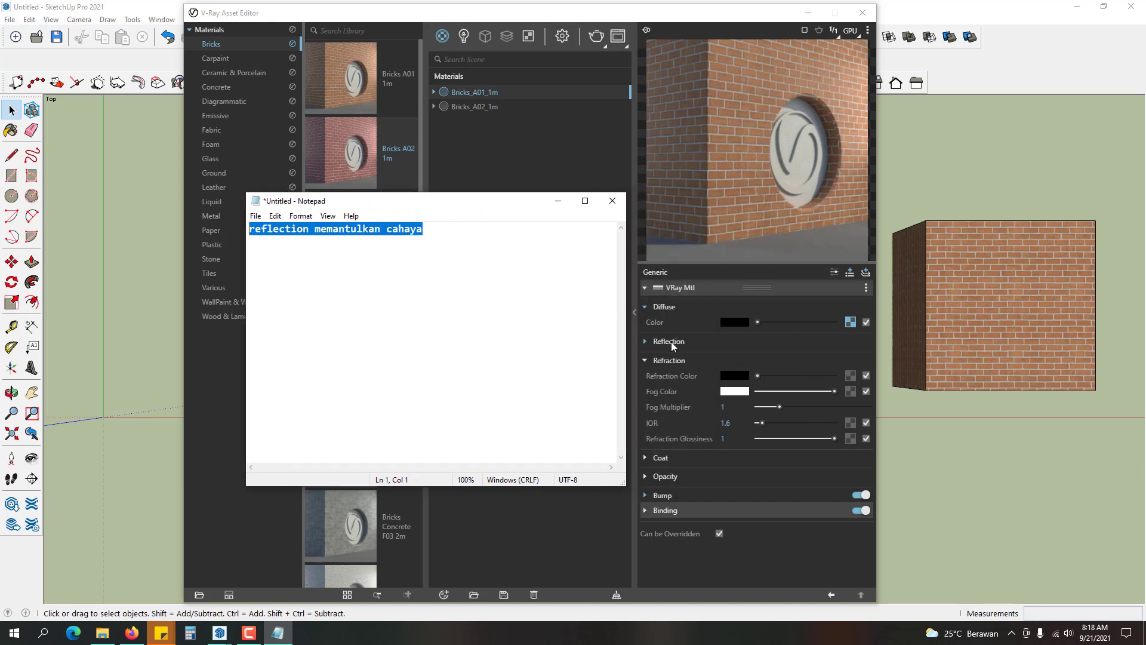
pyautogui.click(440, 241)
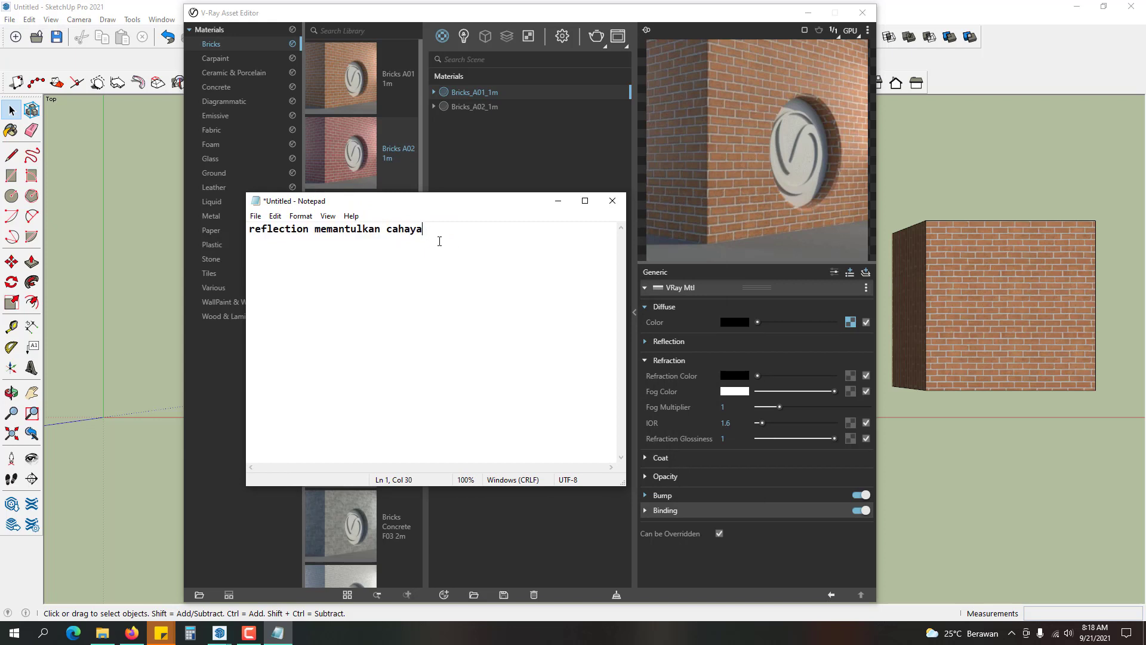
# - Add the line "refraction menembus cahaya" below the reflection note, separated by a blank line
pyautogui.press('Return')
pyautogui.write('refraction menembus c')
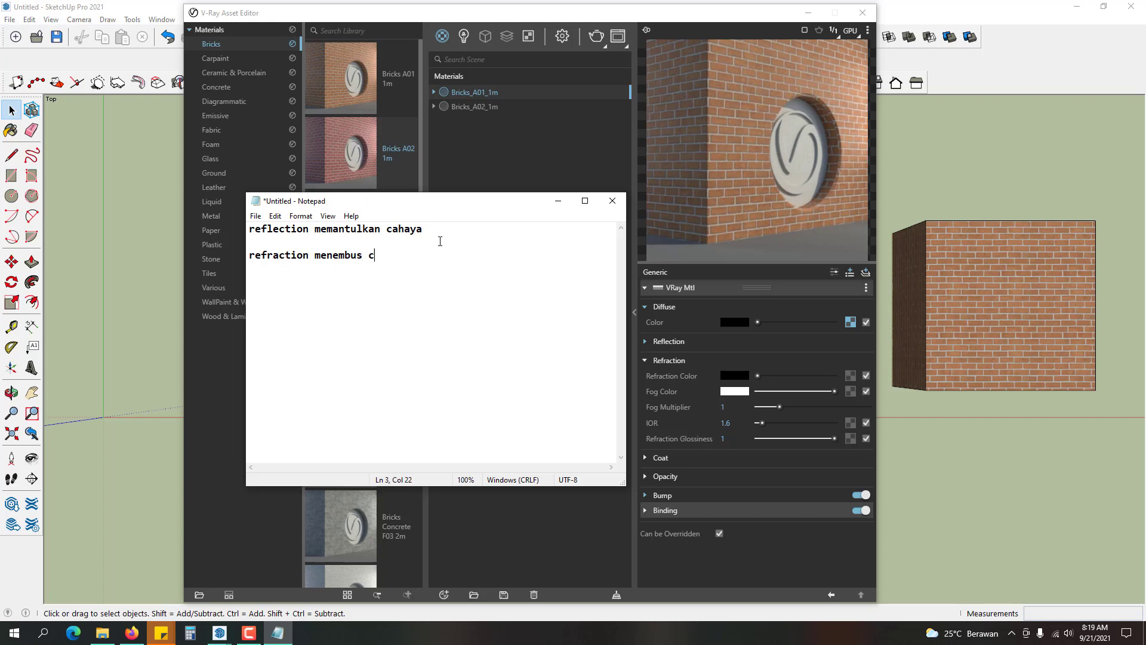
pyautogui.write('ahya')
pyautogui.write('a')
# - Highlight the refraction note and the reflection note in turn, leaving neither selected
pyautogui.press('Right')
pyautogui.hotkey('shift', 'Left')
pyautogui.hotkey('shift', 'Left')
pyautogui.hotkey('shift', 'Left')
pyautogui.hotkey('shift', 'Left')
pyautogui.hotkey('shift', 'Left')
pyautogui.hotkey('shift', 'Left')
pyautogui.hotkey('shift', 'Left')
pyautogui.hotkey('shift', 'Left')
pyautogui.hotkey('shift', 'Left')
pyautogui.hotkey('shift', 'Left')
pyautogui.hotkey('shift', 'Left')
pyautogui.hotkey('shift', 'Left')
pyautogui.hotkey('shift', 'Left')
pyautogui.hotkey('shift', 'Left')
pyautogui.hotkey('shift', 'Left')
pyautogui.hotkey('shift', 'Left')
pyautogui.hotkey('shift', 'Left')
pyautogui.hotkey('shift', 'Left')
pyautogui.hotkey('shift', 'Left')
pyautogui.hotkey('shift', 'Left')
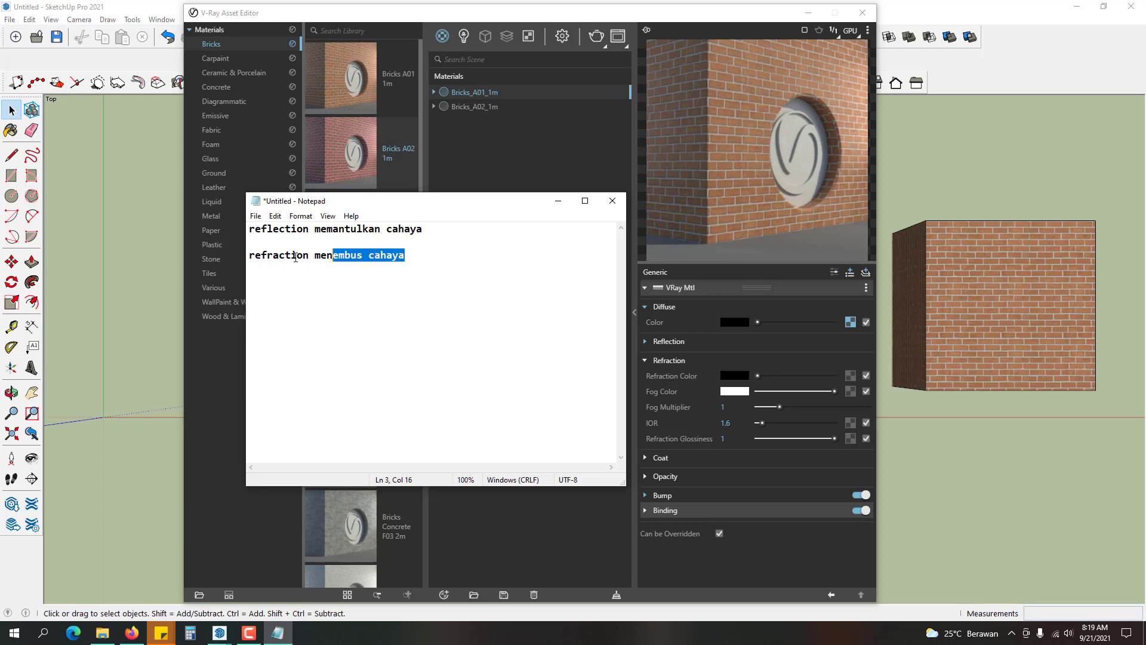
pyautogui.click(424, 259)
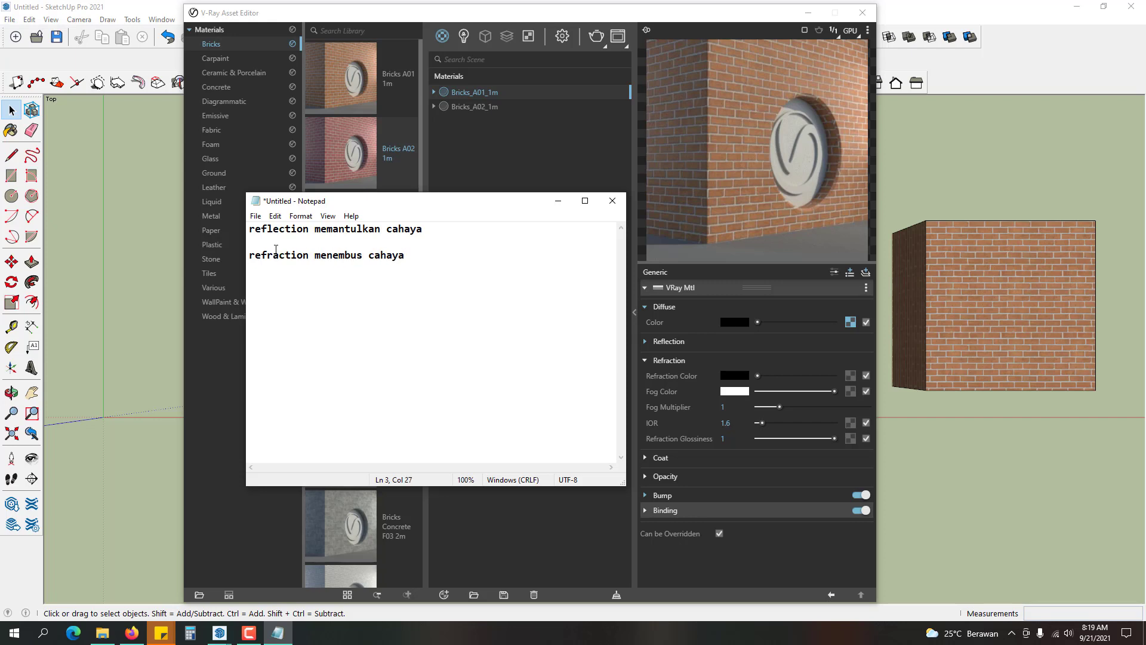
pyautogui.moveTo(423, 230); pyautogui.dragTo(244, 237)
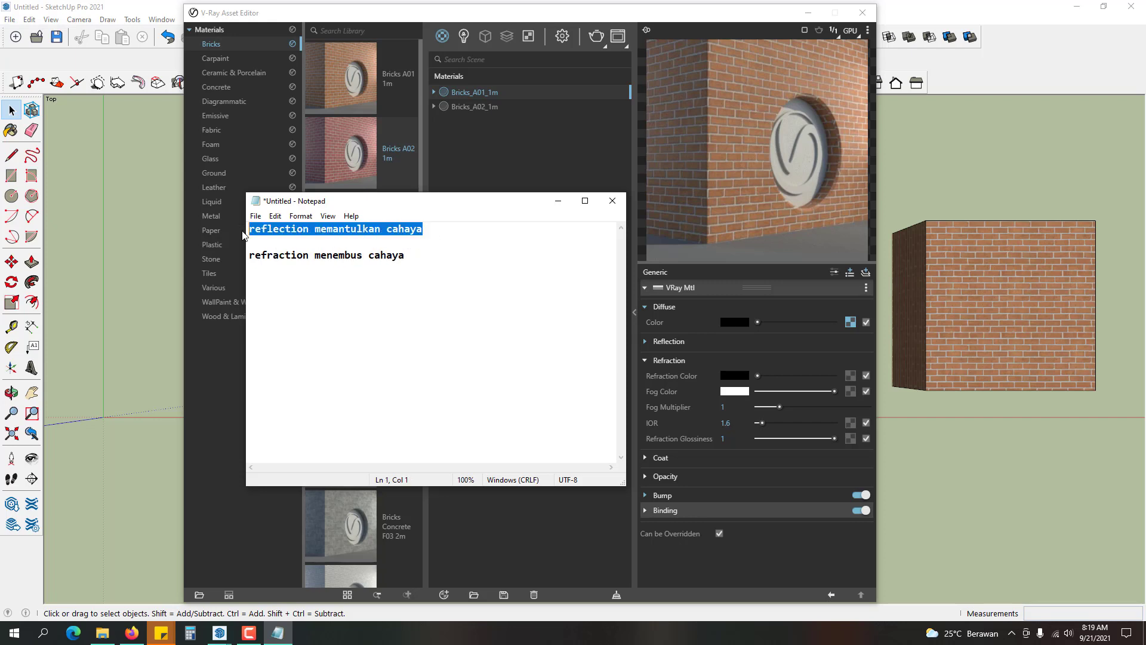
pyautogui.click(451, 258)
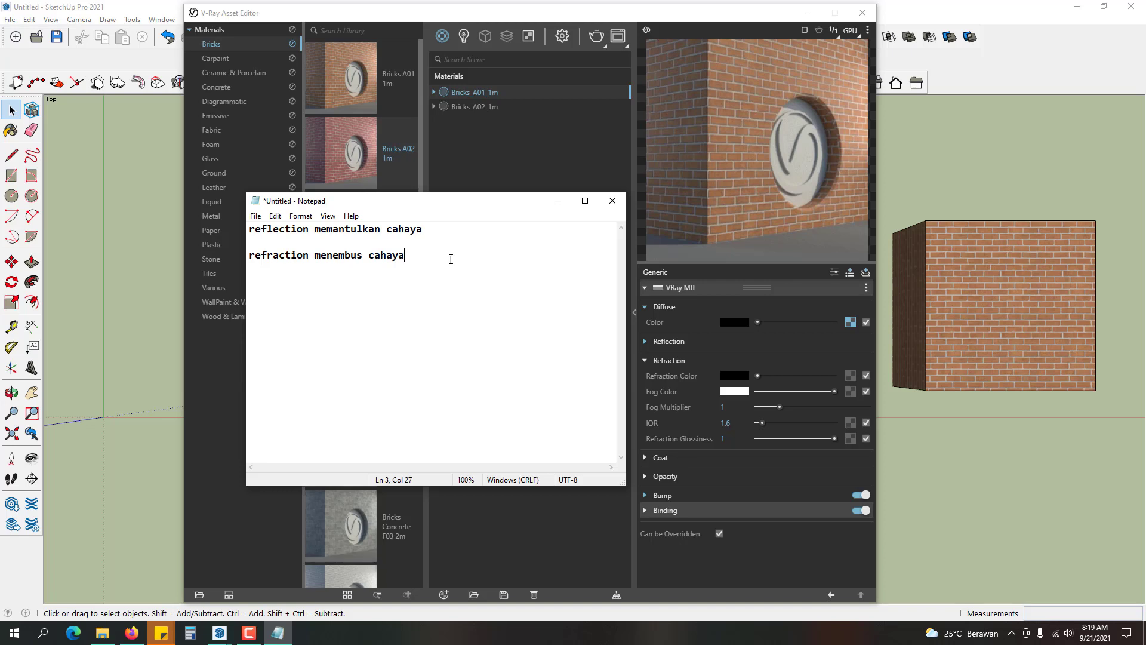
# - Minimize Notepad, collapse the refraction parameters and review the brick material's coat parameters
pyautogui.click(558, 200)
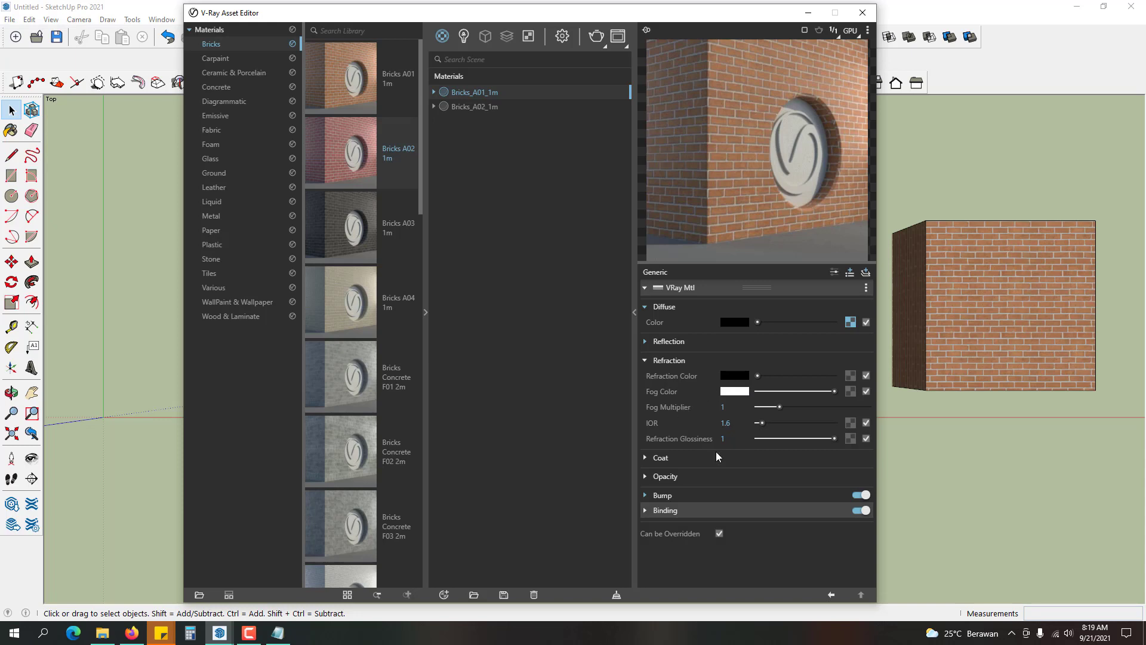
pyautogui.click(647, 360)
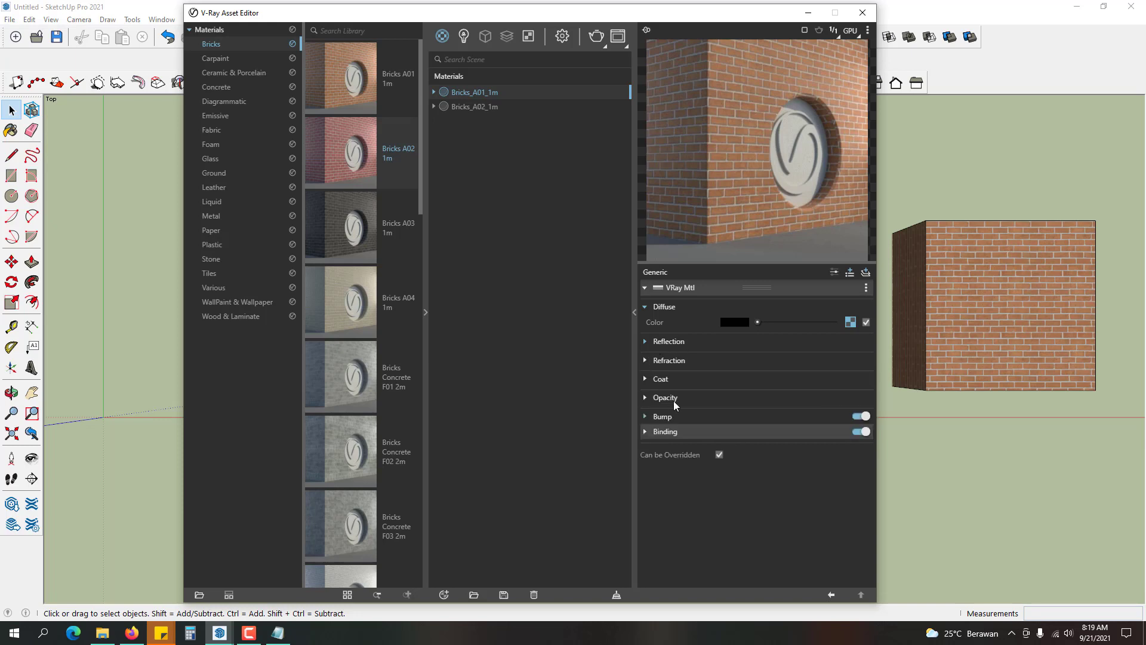
pyautogui.click(646, 381)
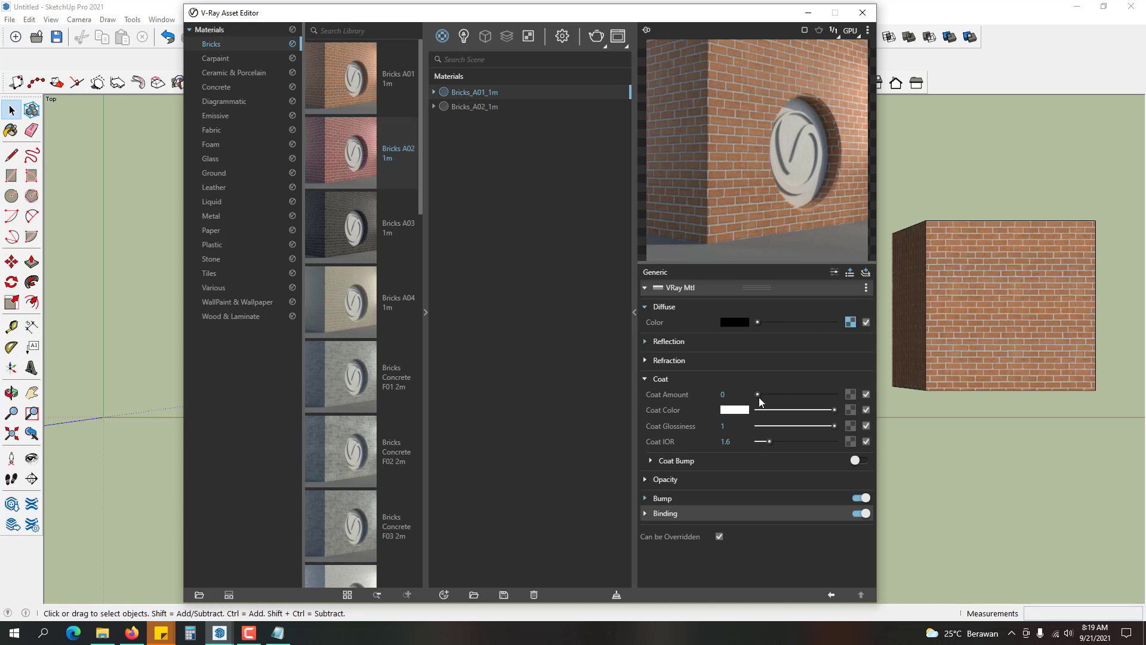
pyautogui.click(647, 380)
# - Try the brick material with its opacity lowered to 0.22, and restore it to full opacity
pyautogui.click(647, 398)
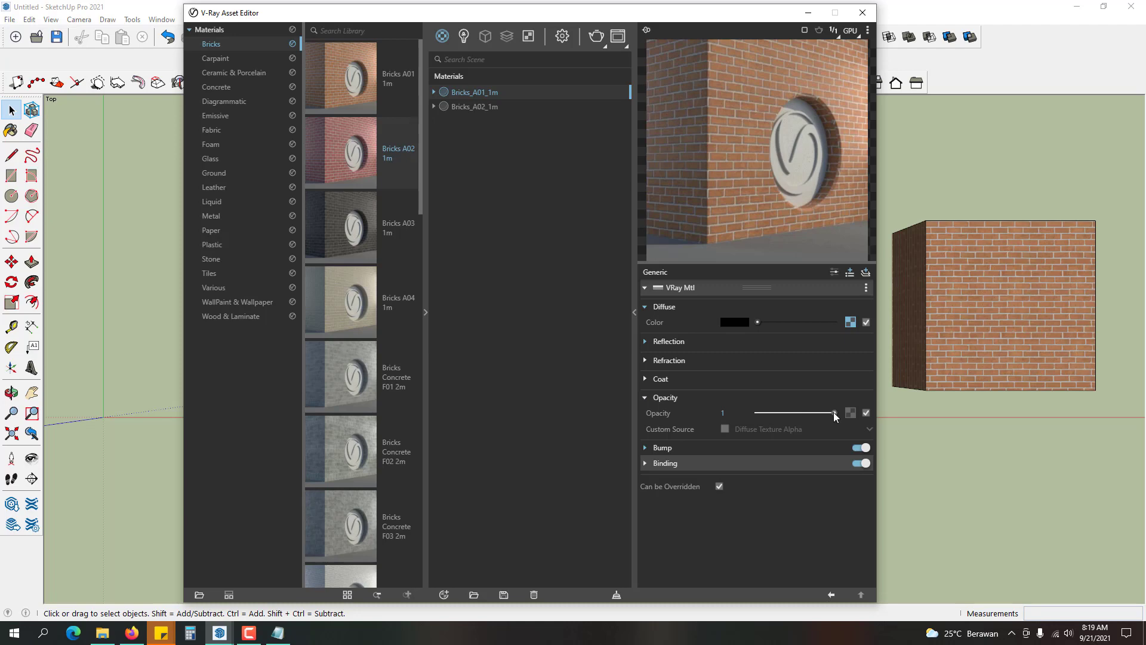
pyautogui.moveTo(833, 412); pyautogui.dragTo(774, 413)
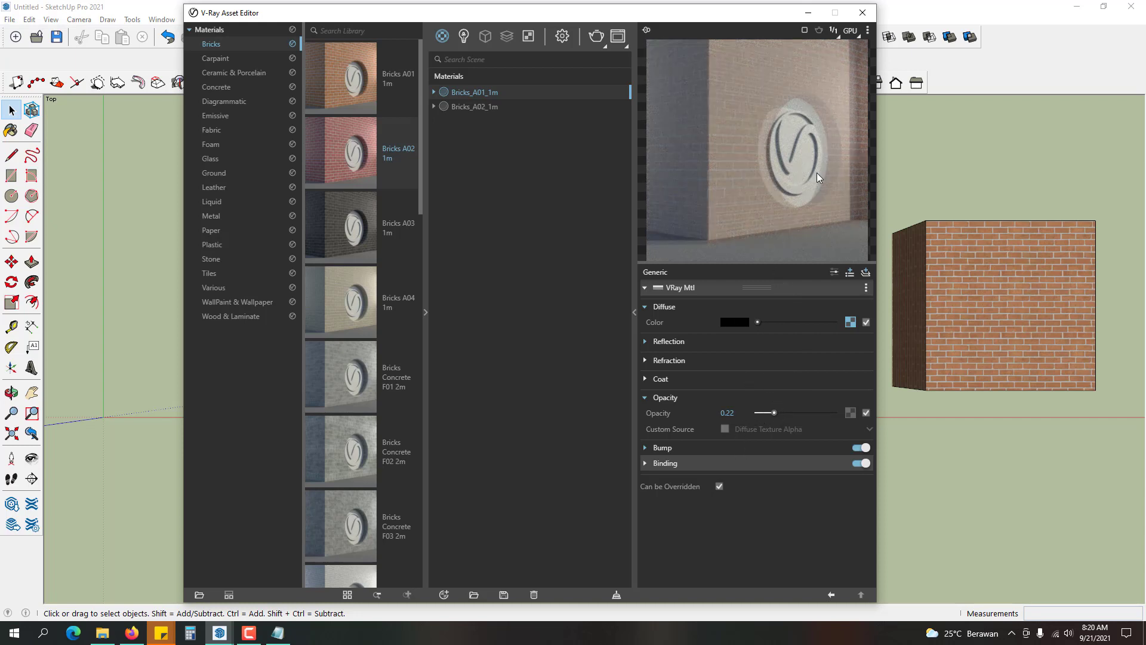
pyautogui.moveTo(777, 414); pyautogui.dragTo(864, 415)
pyautogui.click(671, 398)
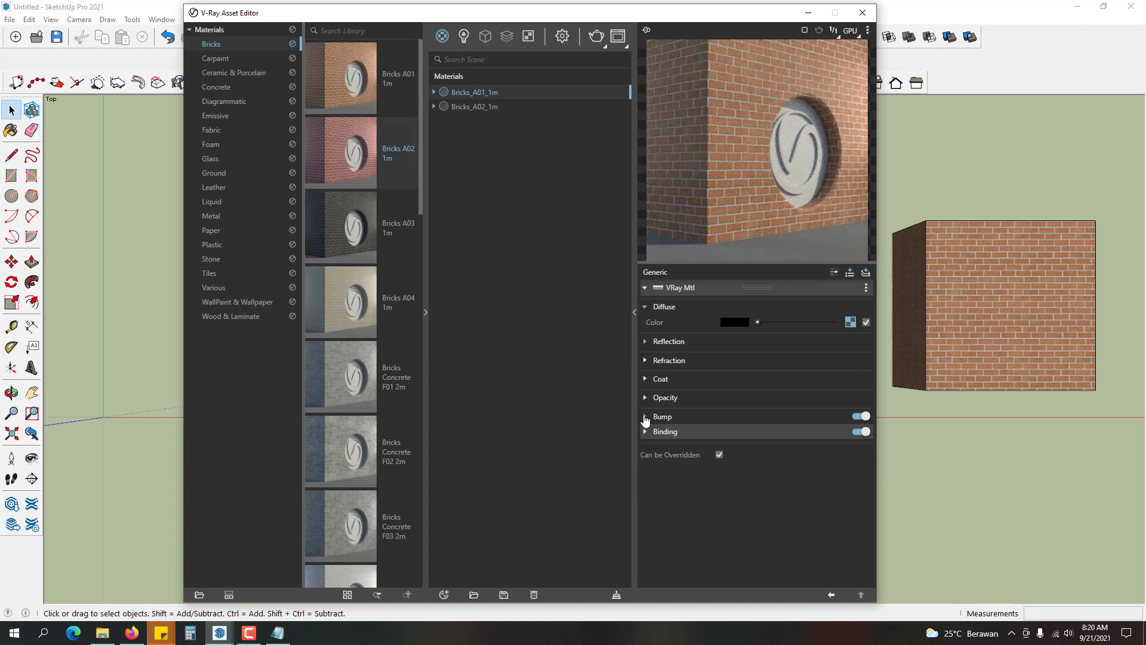
# - Examine the brick material's bump settings and bump texture, keeping the mode on Bump Map
pyautogui.click(645, 417)
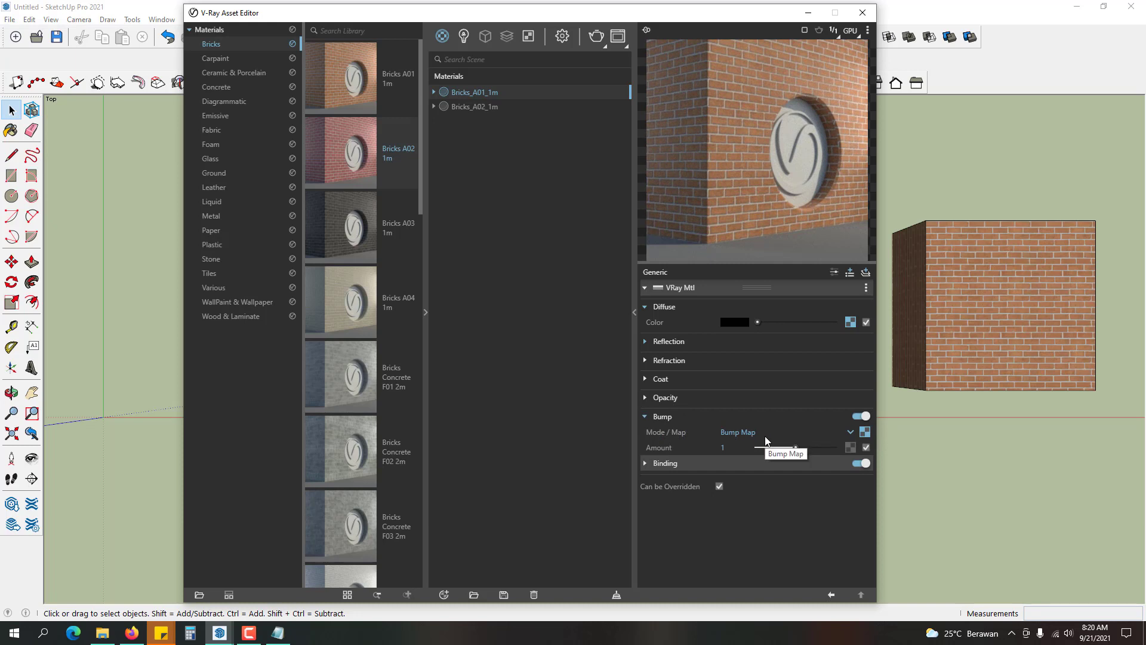
pyautogui.click(864, 432)
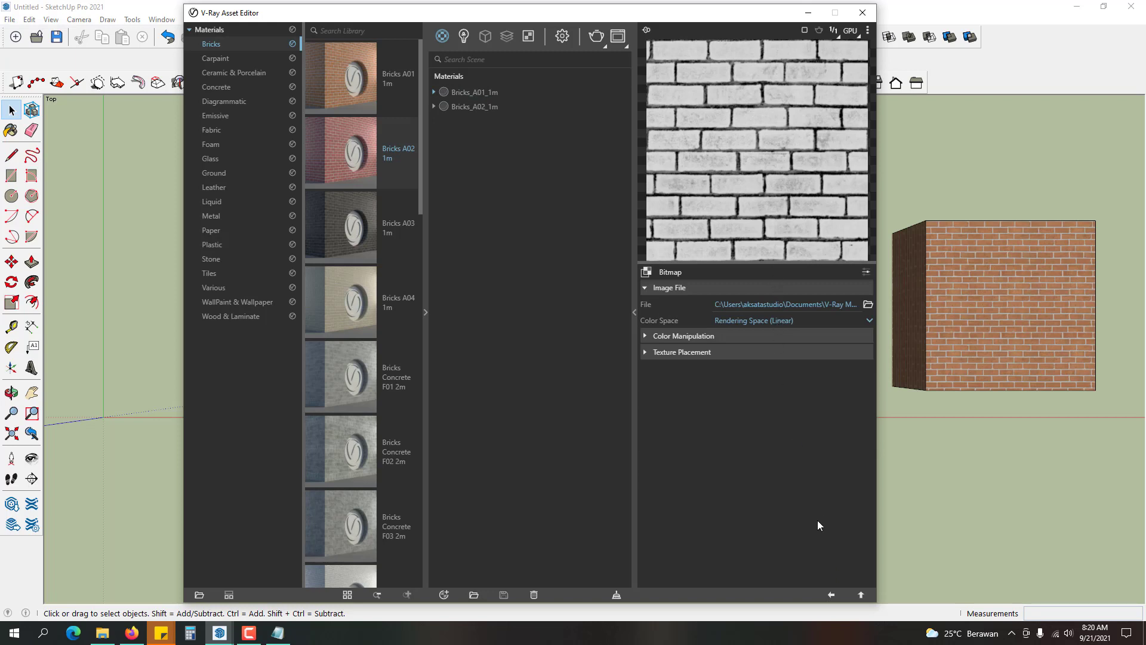
pyautogui.click(831, 595)
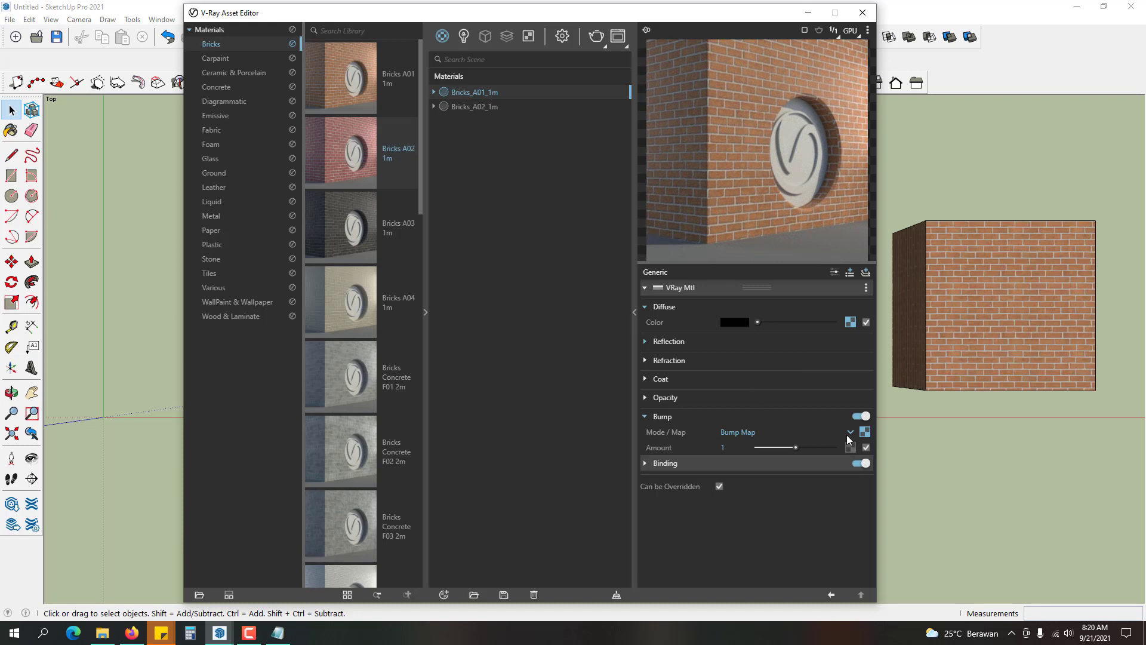
pyautogui.click(740, 432)
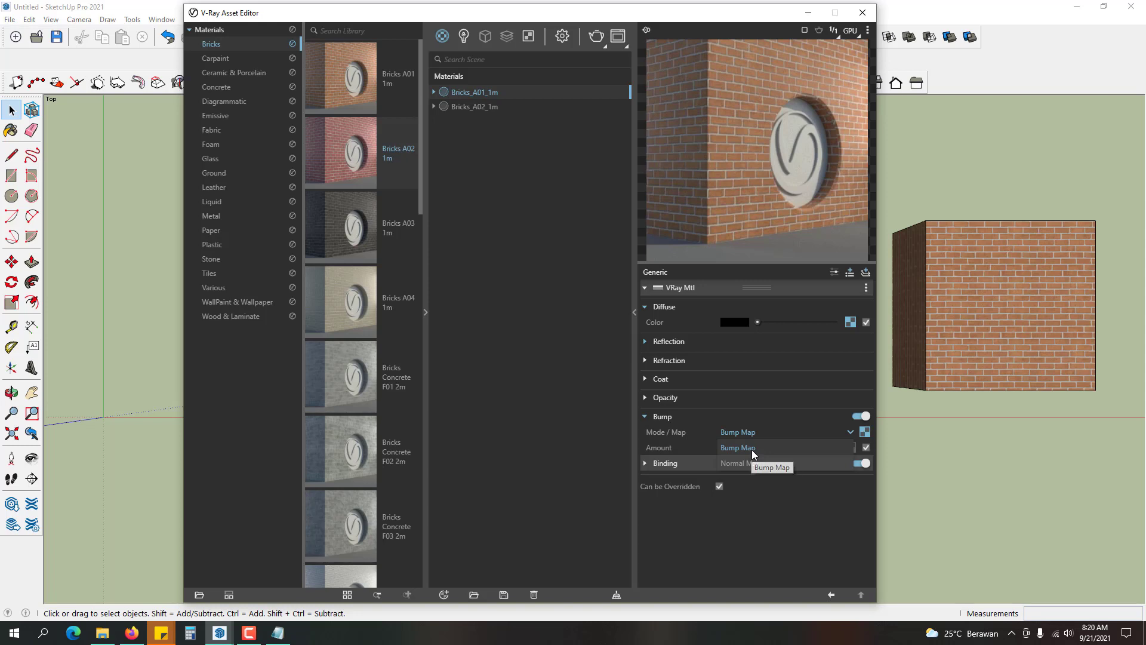
pyautogui.click(750, 450)
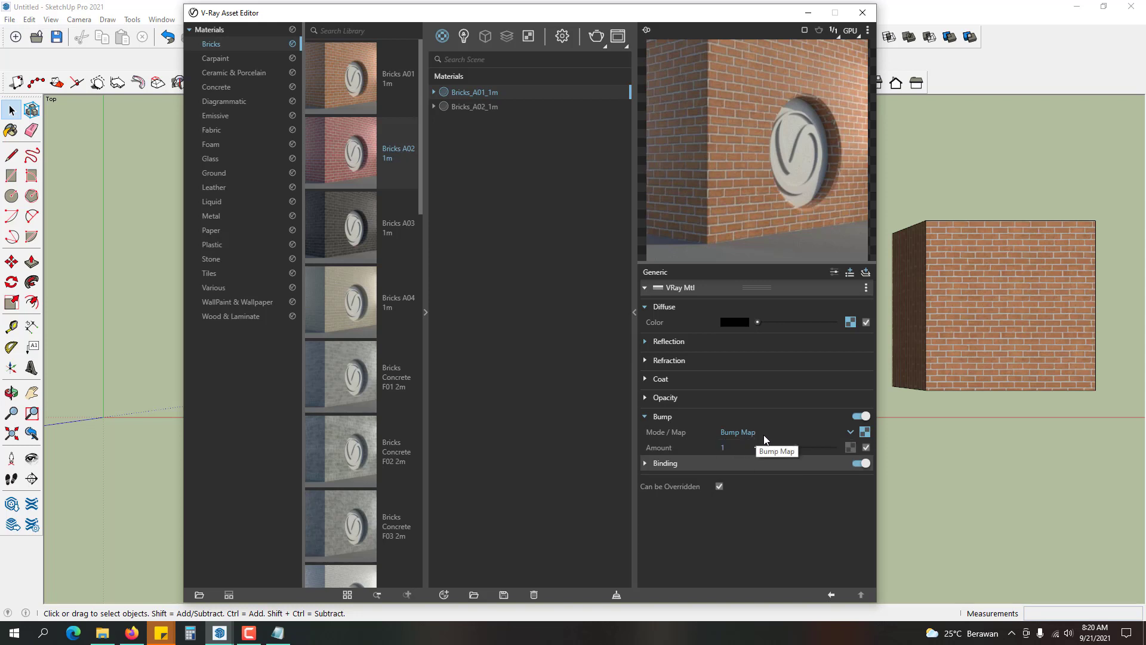
pyautogui.click(864, 431)
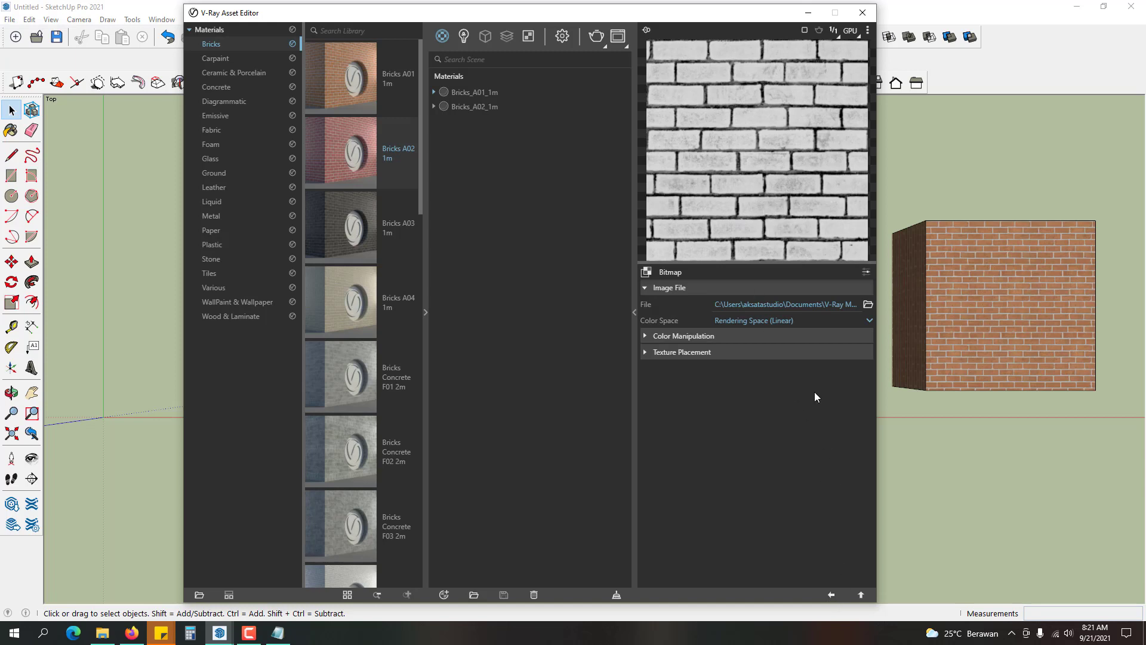
pyautogui.click(830, 594)
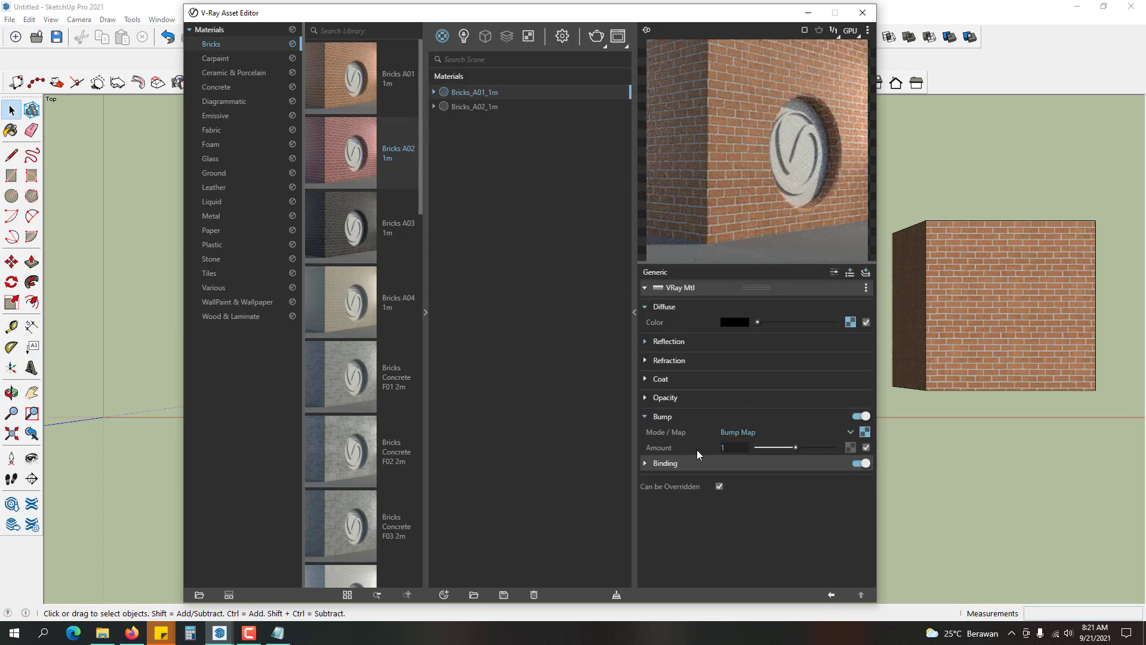
# - Set the brick material's bump amount to 10 and open its bump texture
pyautogui.click(733, 447)
pyautogui.write('0')
pyautogui.press('Return')
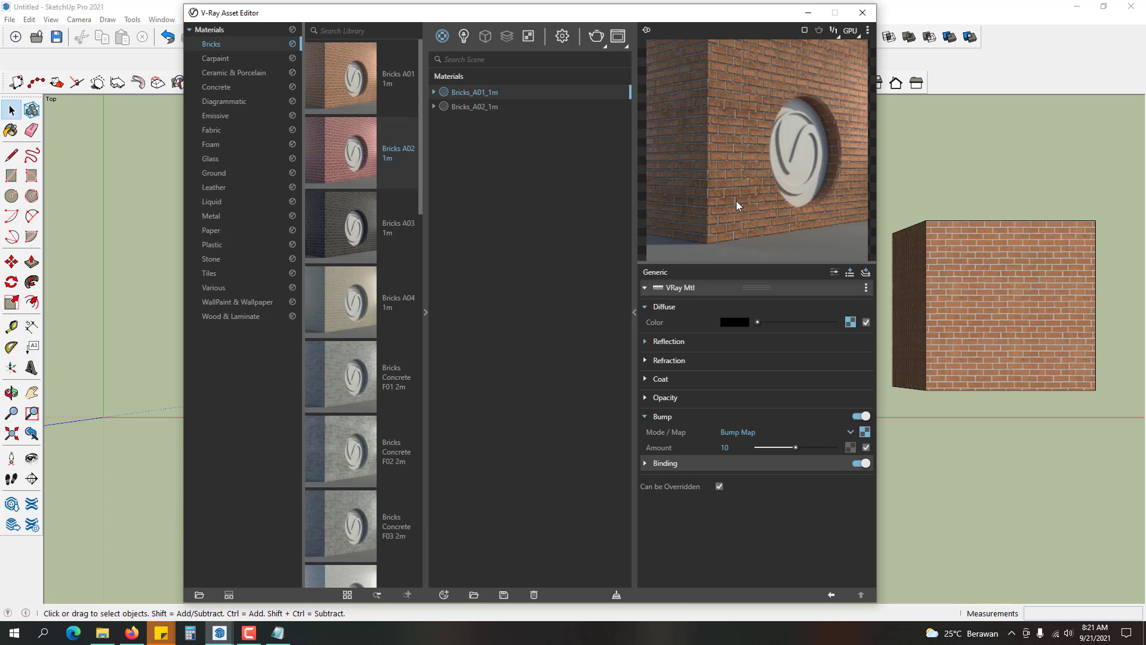
pyautogui.click(865, 433)
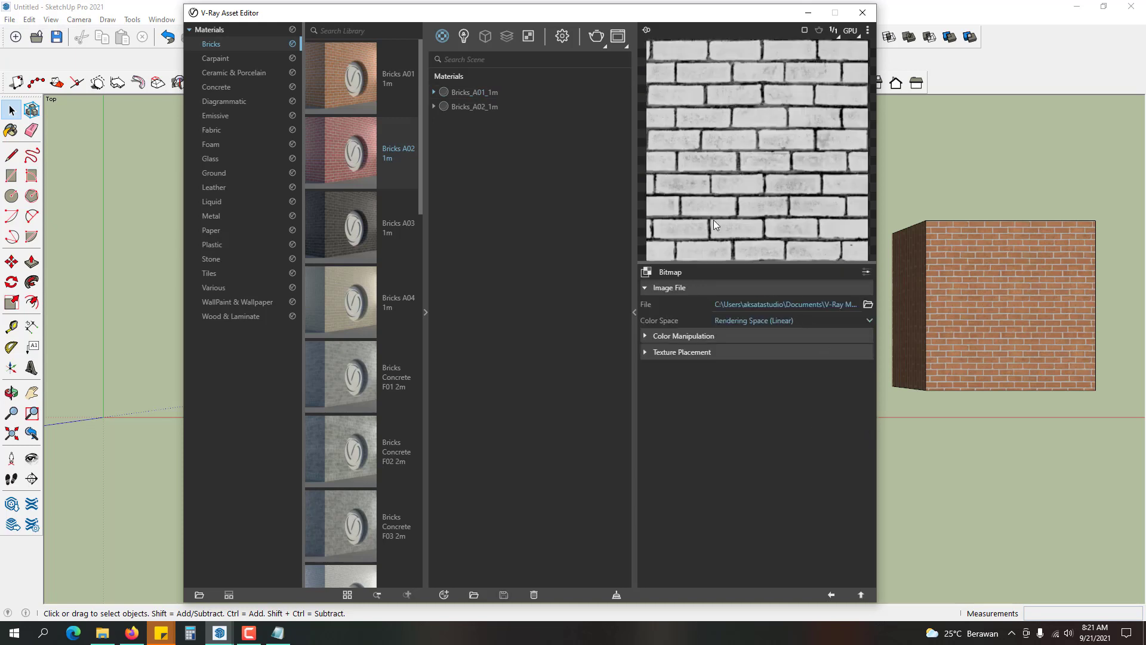
# - Return from the bump texture to the brick material's parameters and set the bump amount to 1
pyautogui.click(831, 593)
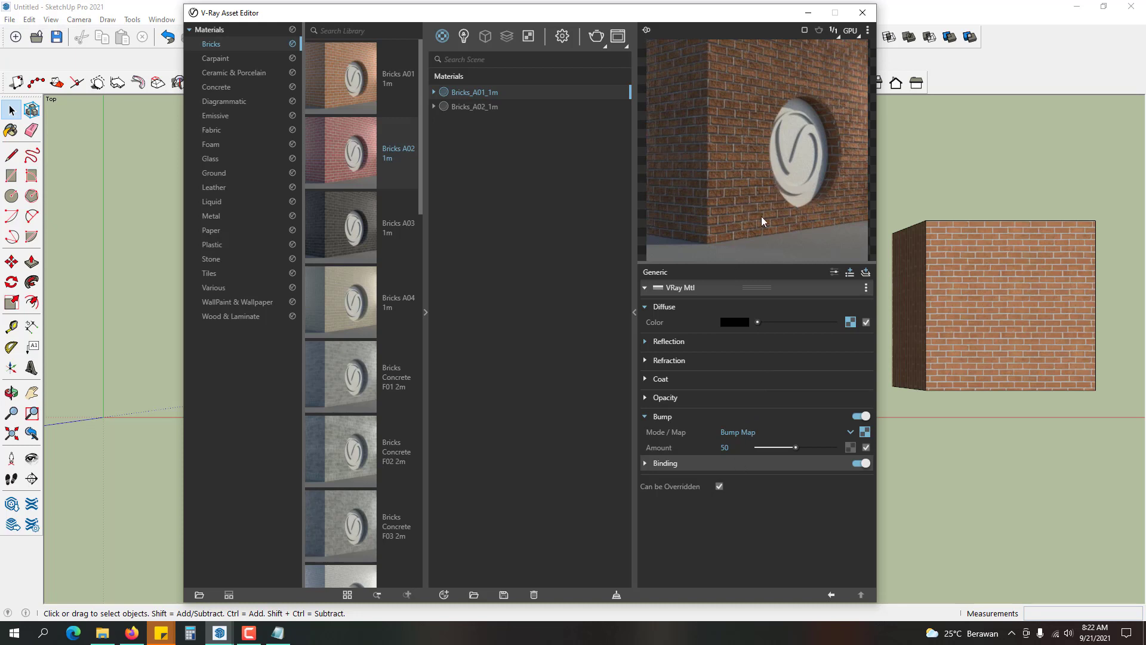
pyautogui.doubleClick(735, 447)
pyautogui.write('1')
pyautogui.click(801, 517)
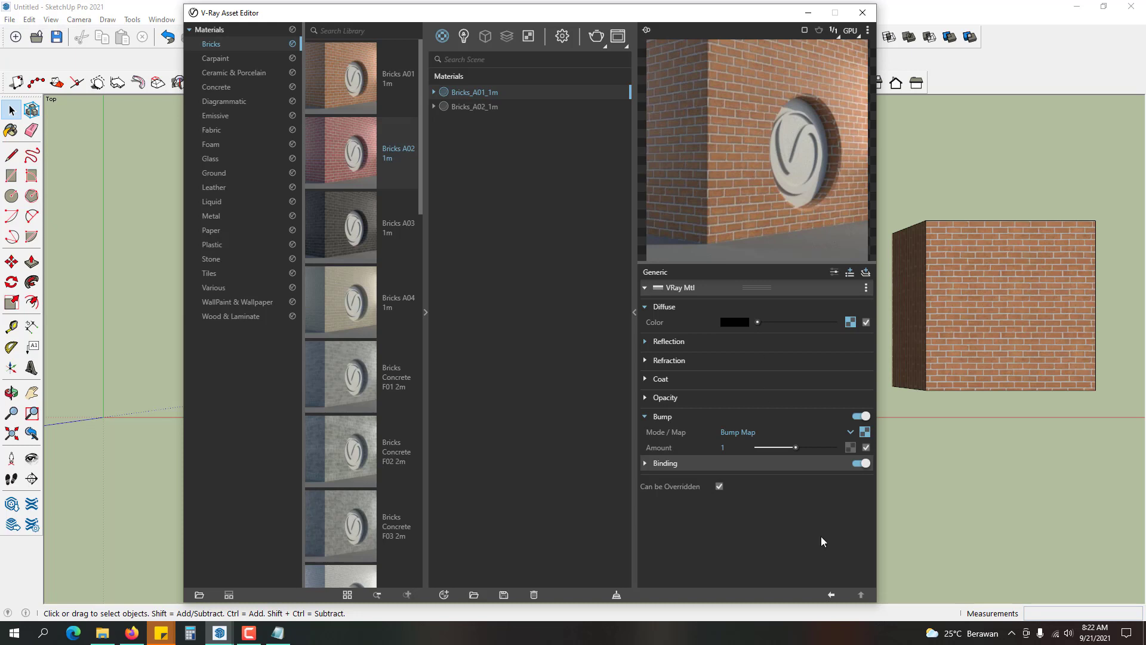
# - Switch to Notepad, add the line "bump adalah memberikan efek permukaan material menjadi kasar" below the refraction note, and minimize Notepad
pyautogui.click(278, 632)
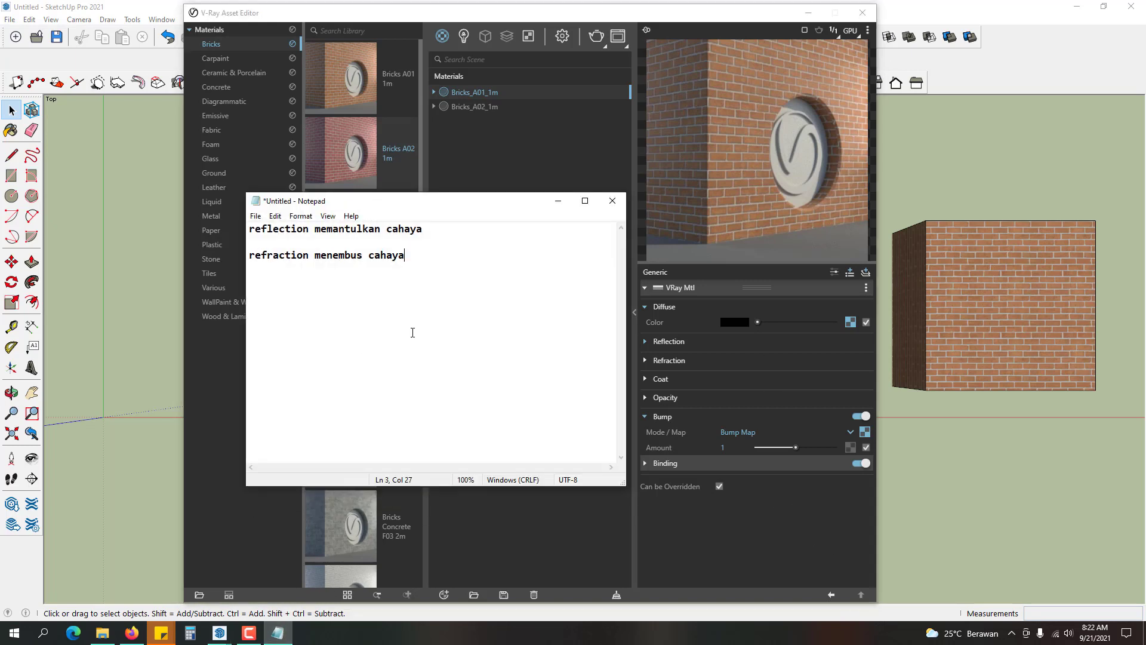
pyautogui.press('Return')
pyautogui.write('bump adalah memberikan efek ma')
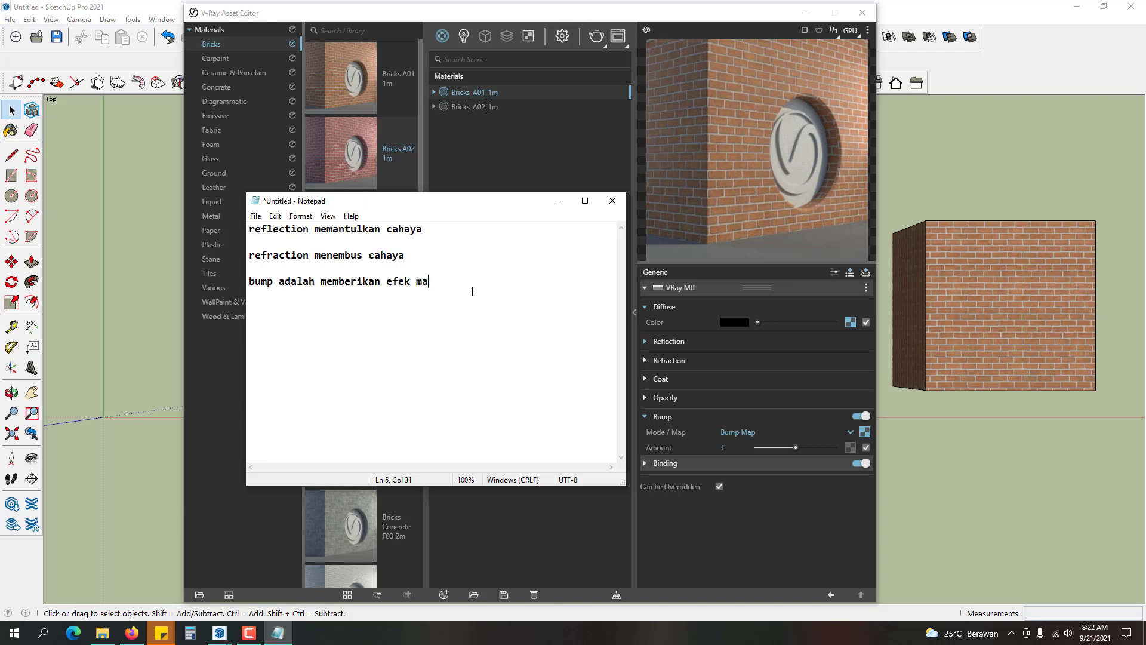
pyautogui.write('terial menjadi')
pyautogui.press('BackSpace')
pyautogui.press('BackSpace')
pyautogui.press('BackSpace')
pyautogui.press('BackSpace')
pyautogui.press('BackSpace')
pyautogui.press('BackSpace')
pyautogui.press('BackSpace')
pyautogui.press('BackSpace')
pyautogui.press('BackSpace')
pyautogui.press('BackSpace')
pyautogui.press('BackSpace')
pyautogui.press('BackSpace')
pyautogui.press('BackSpace')
pyautogui.press('BackSpace')
pyautogui.press('BackSpace')
pyautogui.press('BackSpace')
pyautogui.write('permukaan material menjadi kasar')
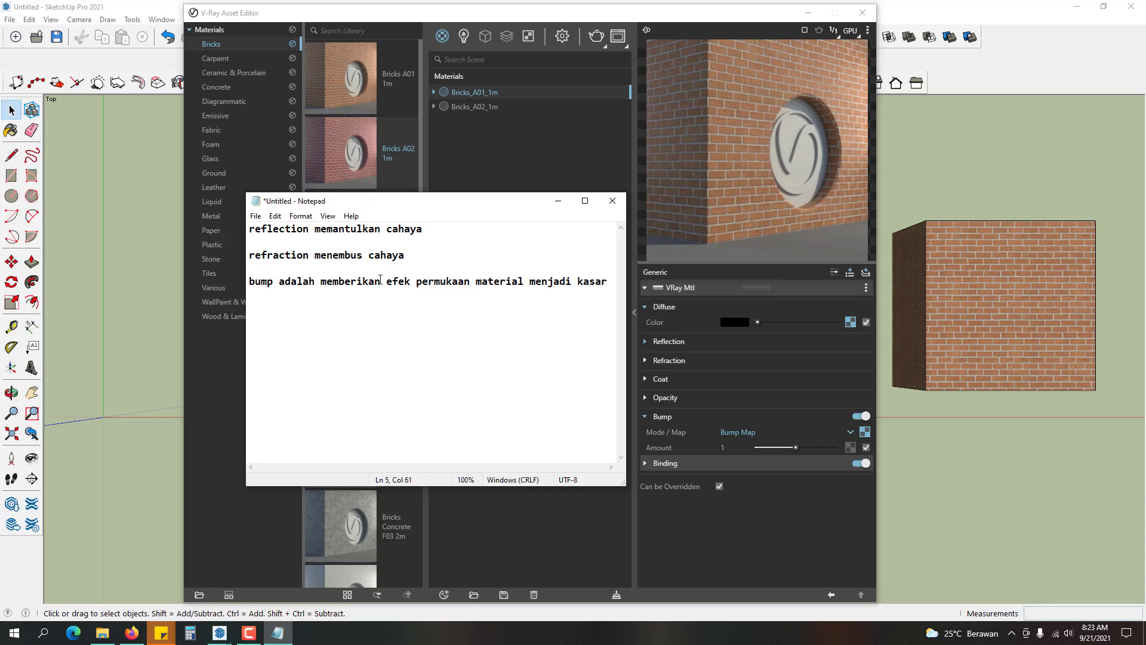
pyautogui.click(251, 283)
pyautogui.moveTo(251, 283); pyautogui.dragTo(615, 292)
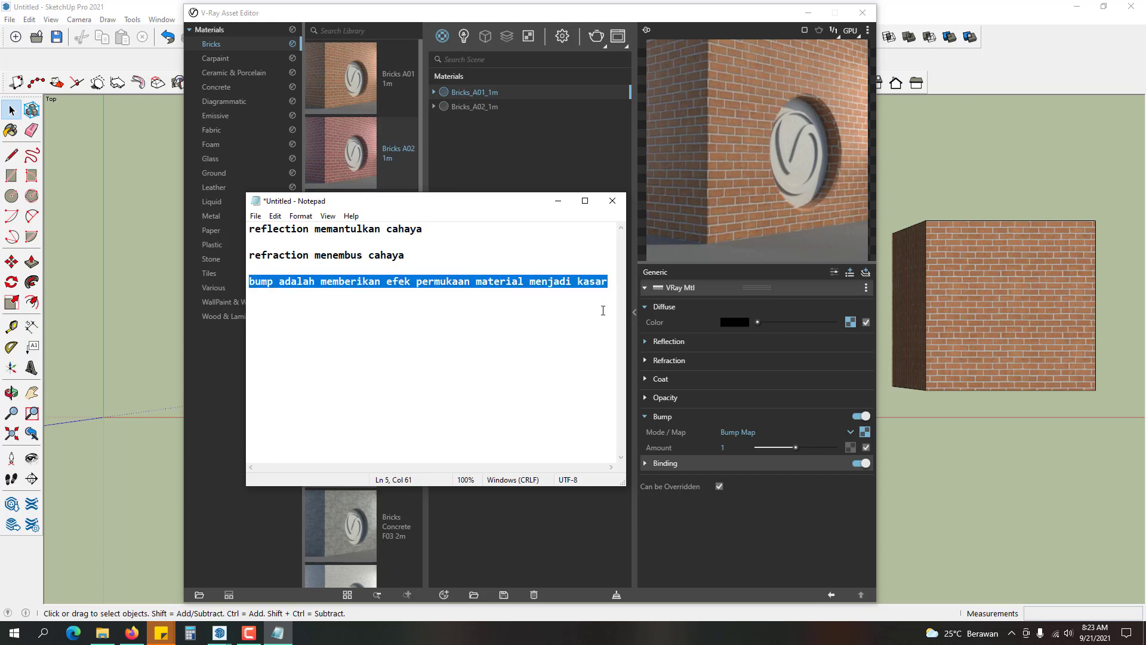
pyautogui.click(595, 311)
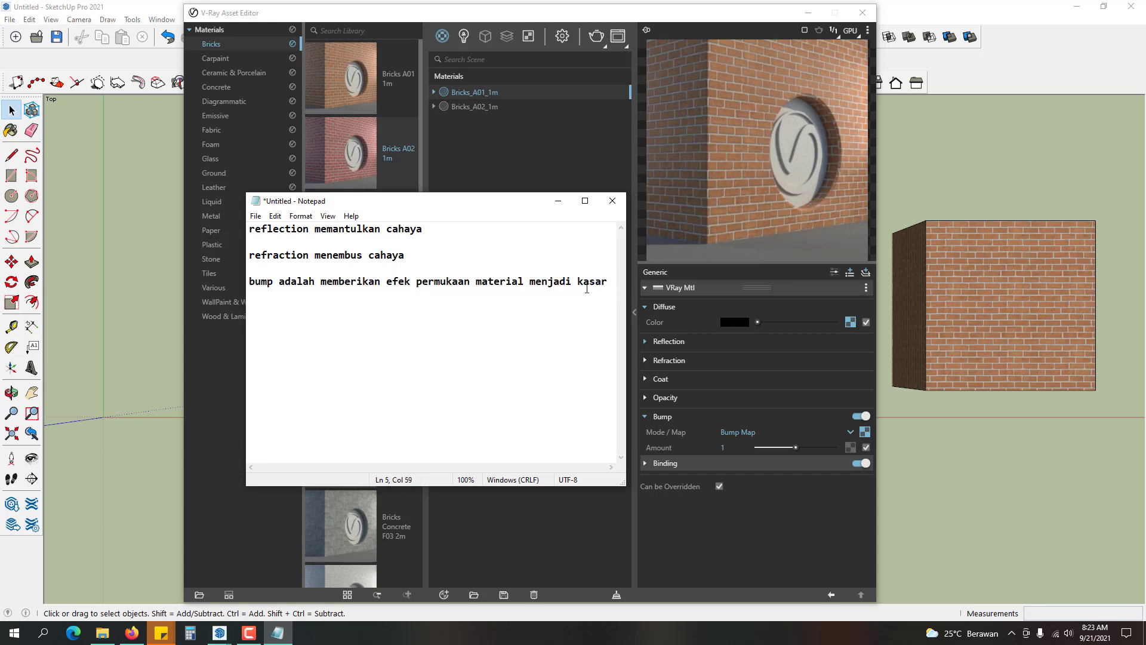
pyautogui.click(558, 201)
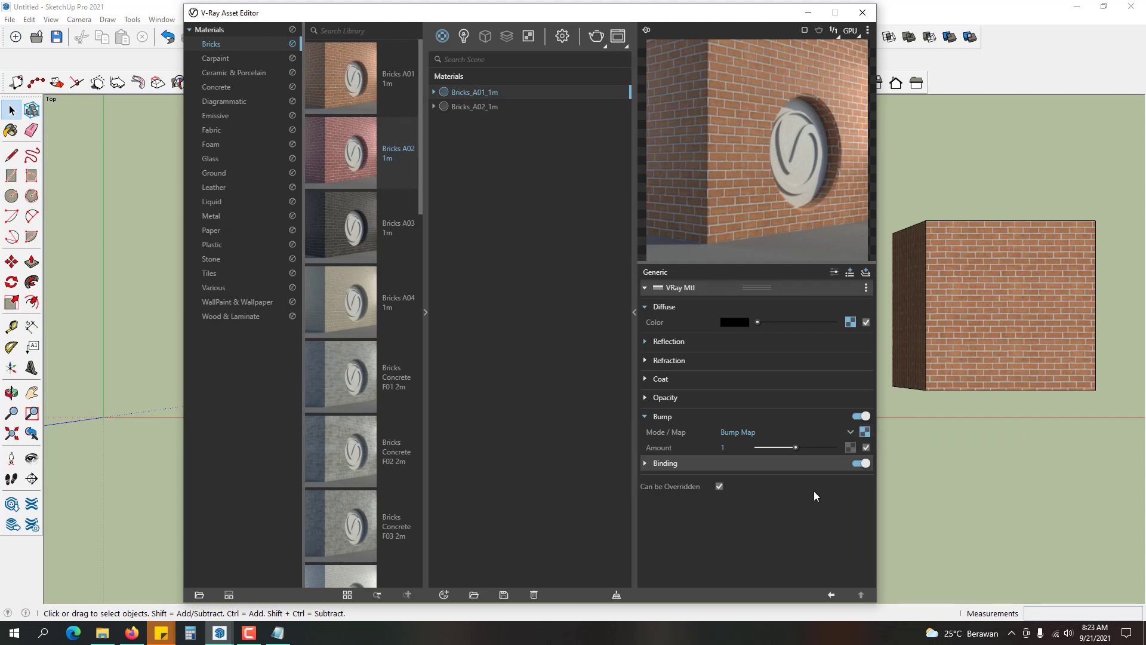
# - Collapse the bump parameters, close the V-Ray Asset Editor and move the brick box so its lower corner sits on the origin
pyautogui.click(646, 416)
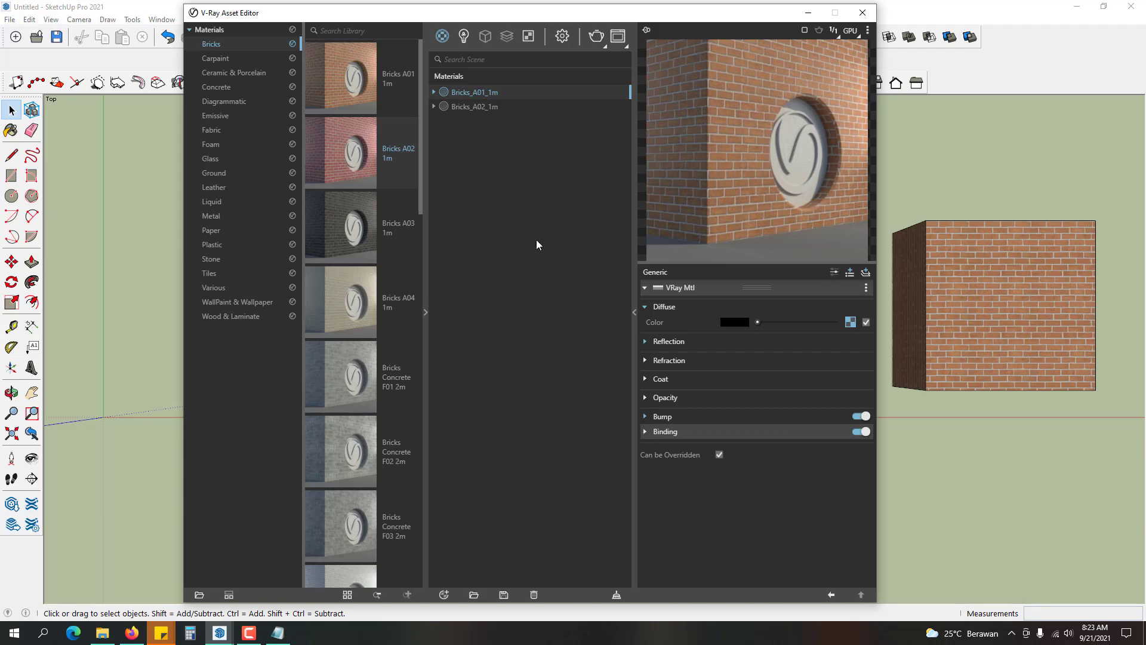
pyautogui.click(862, 12)
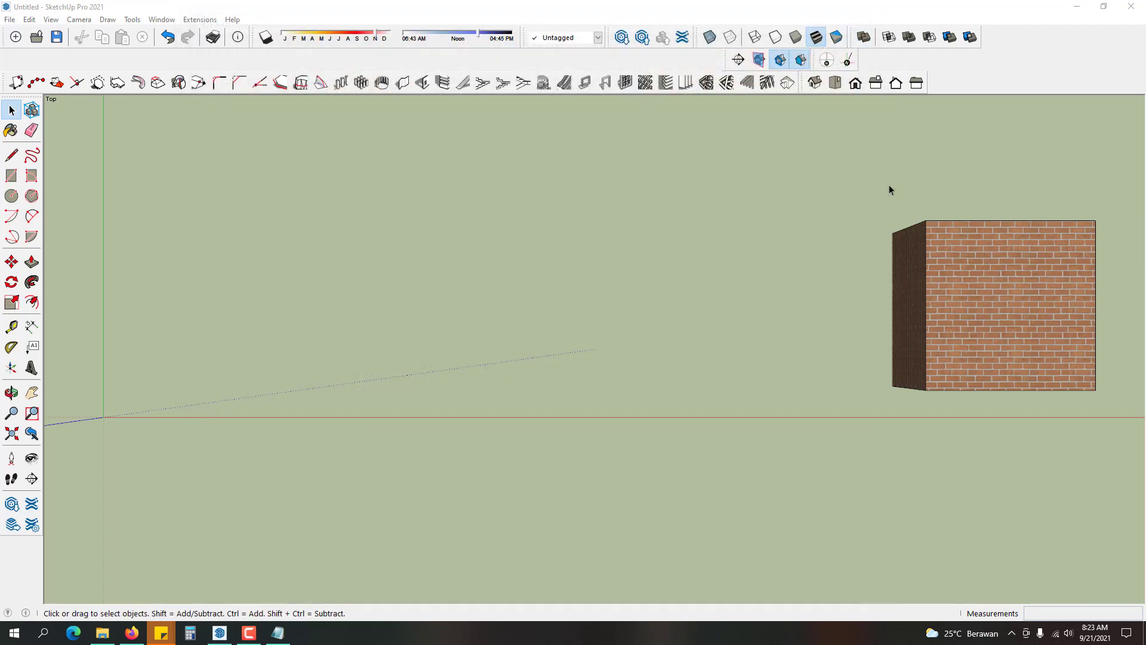
pyautogui.moveTo(742, 376); pyautogui.dragTo(930, 338, button='middle')
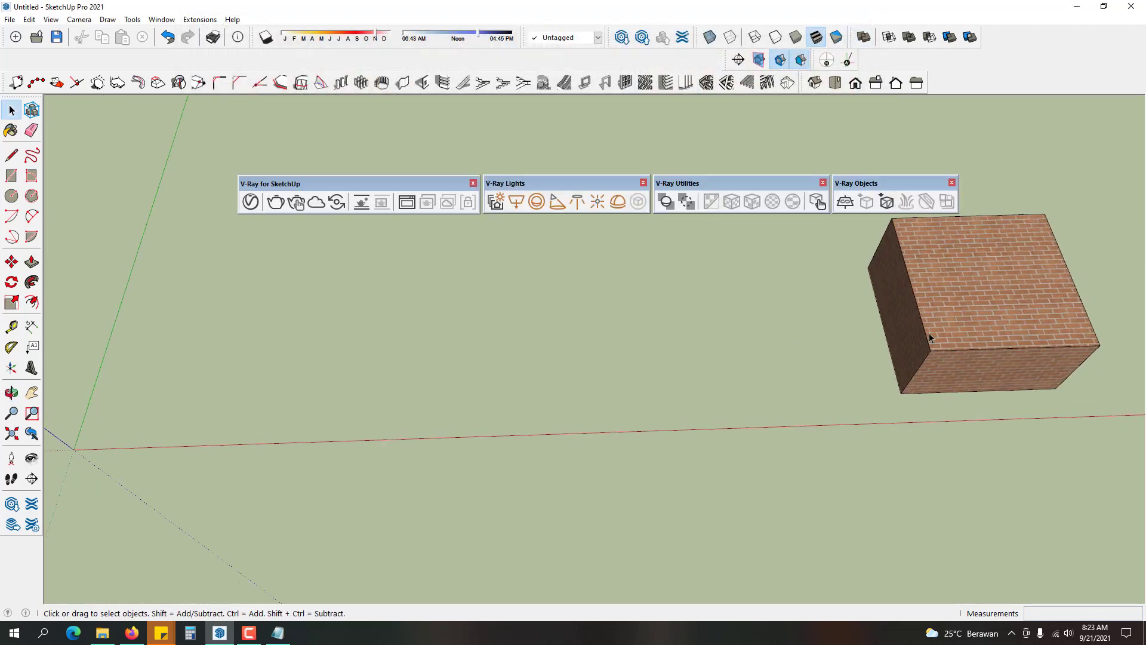
pyautogui.click(955, 290)
pyautogui.press('m')
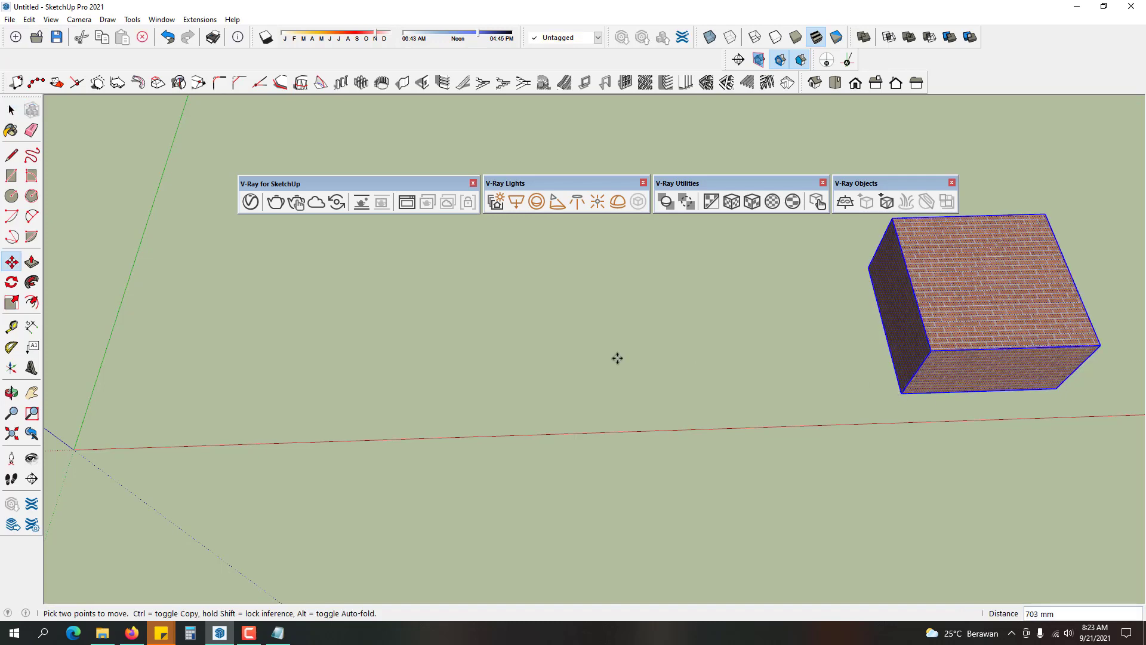
pyautogui.keyDown('shift'); pyautogui.moveTo(617, 358); pyautogui.dragTo(931, 359, button='middle'); pyautogui.keyUp('shift')
pyautogui.click(399, 454)
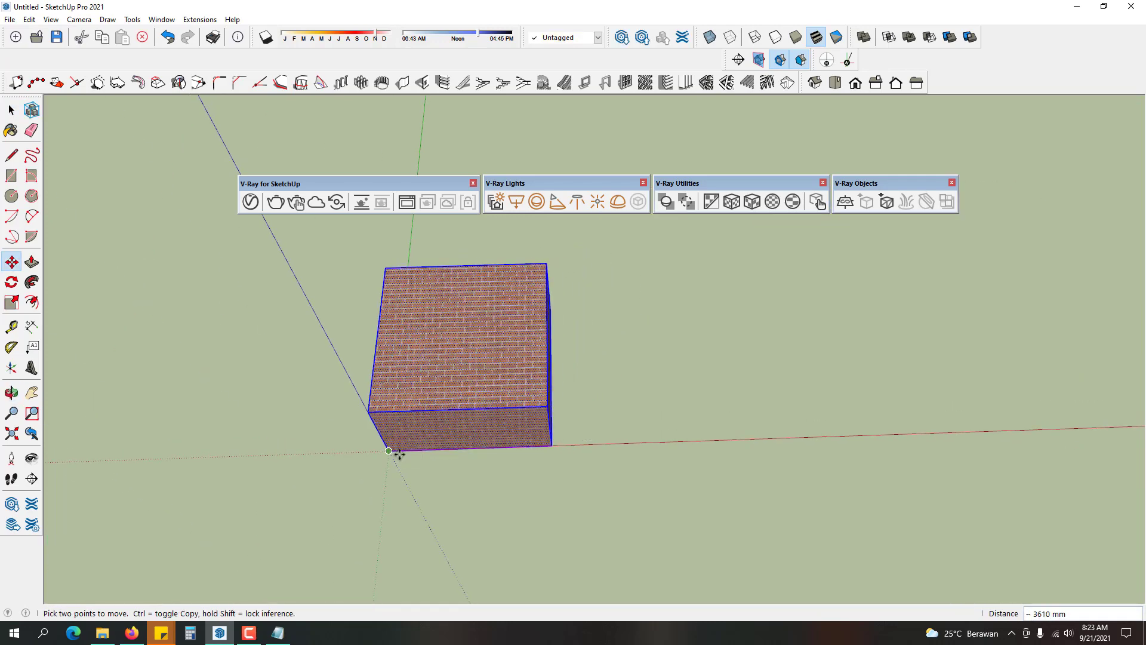
# - Render the brick box with V-Ray from a low front view and close the frame buffer after checking it
pyautogui.moveTo(400, 454); pyautogui.dragTo(478, 335, button='middle')
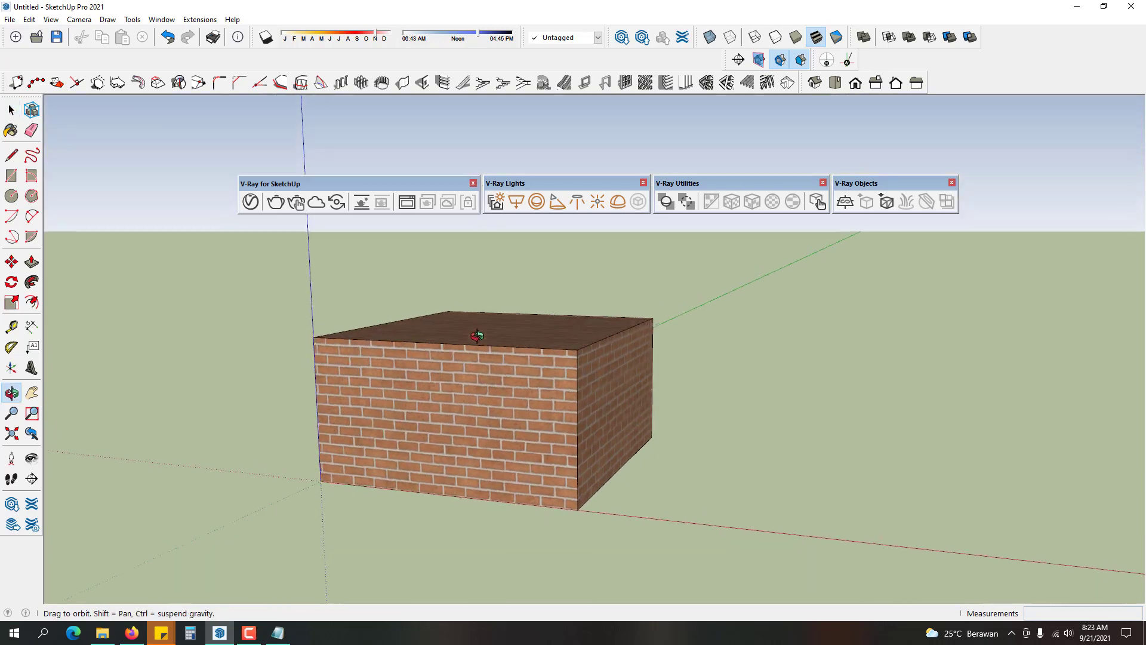
pyautogui.press('space')
pyautogui.scroll(6, 462, 367)
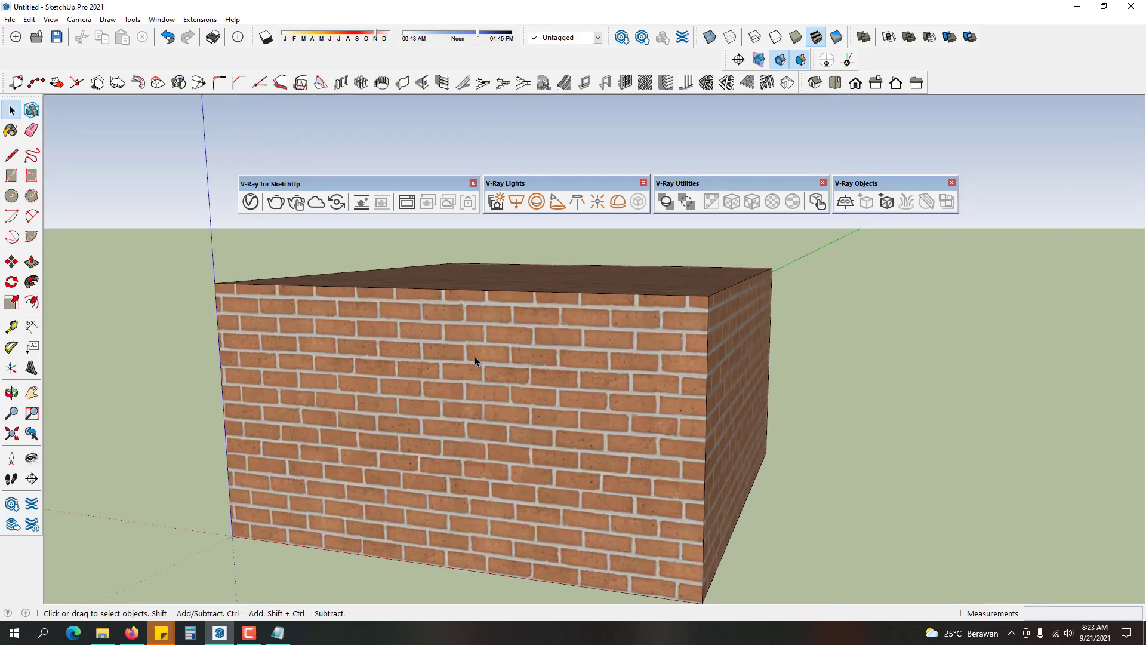
pyautogui.click(275, 202)
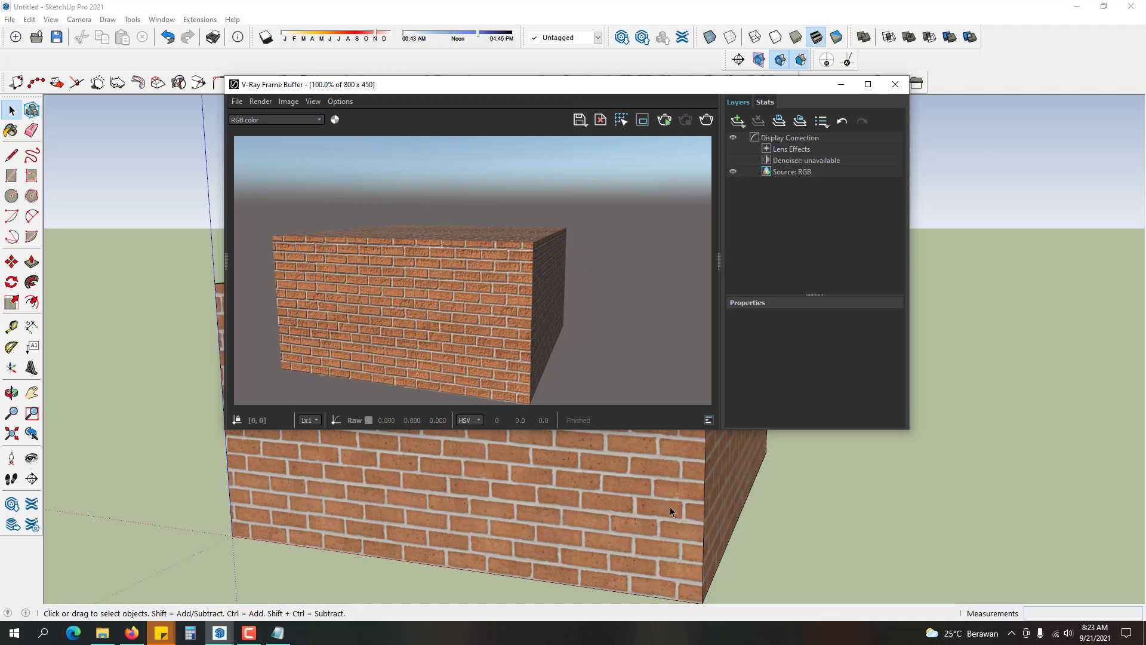
pyautogui.click(895, 87)
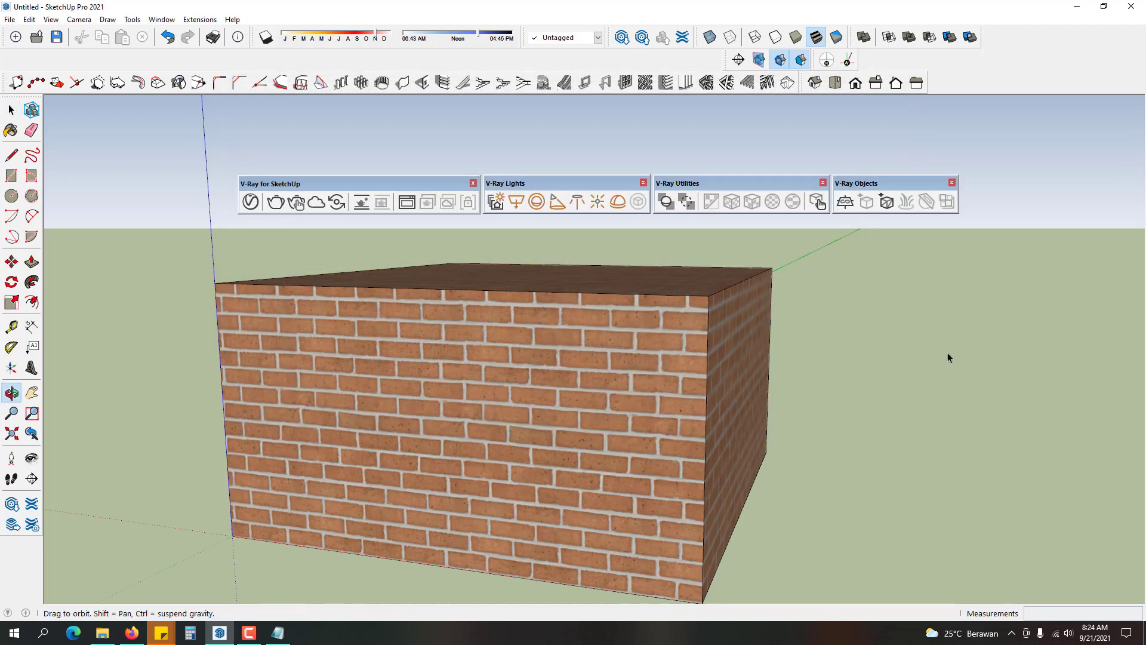
# - Render a close-up of the brick wall surface to inspect the bump relief, and close the frame buffer
pyautogui.scroll(5, 524, 342)
pyautogui.scroll(2, 545, 344)
pyautogui.moveTo(586, 335); pyautogui.dragTo(650, 353, button='middle')
pyautogui.scroll(3, 465, 253)
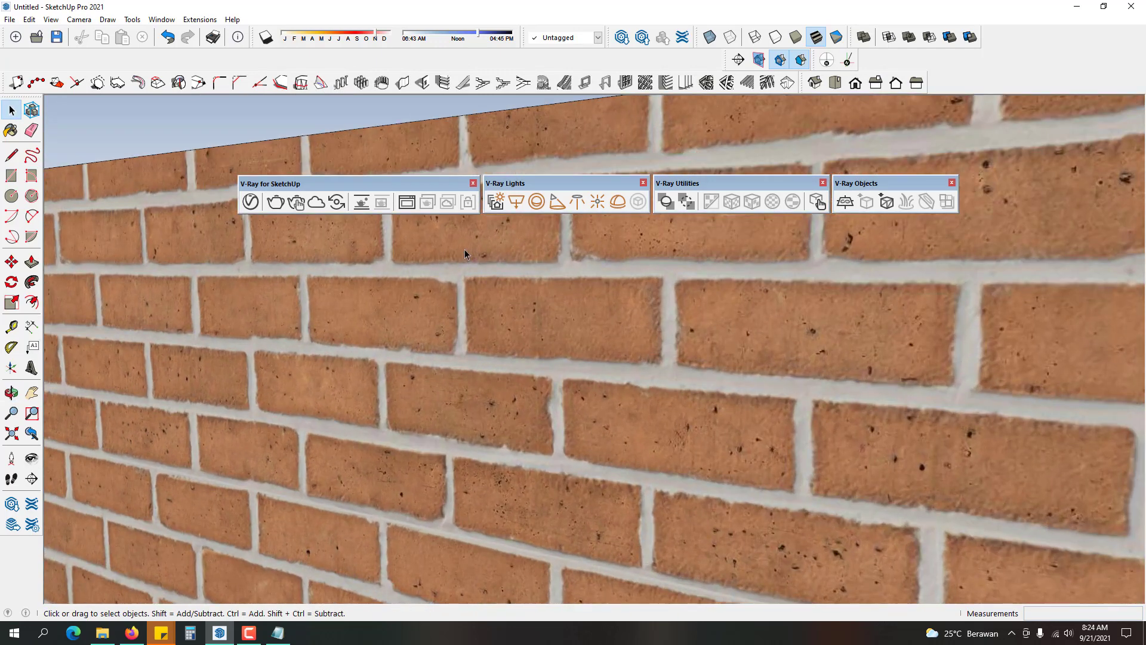
pyautogui.click(275, 202)
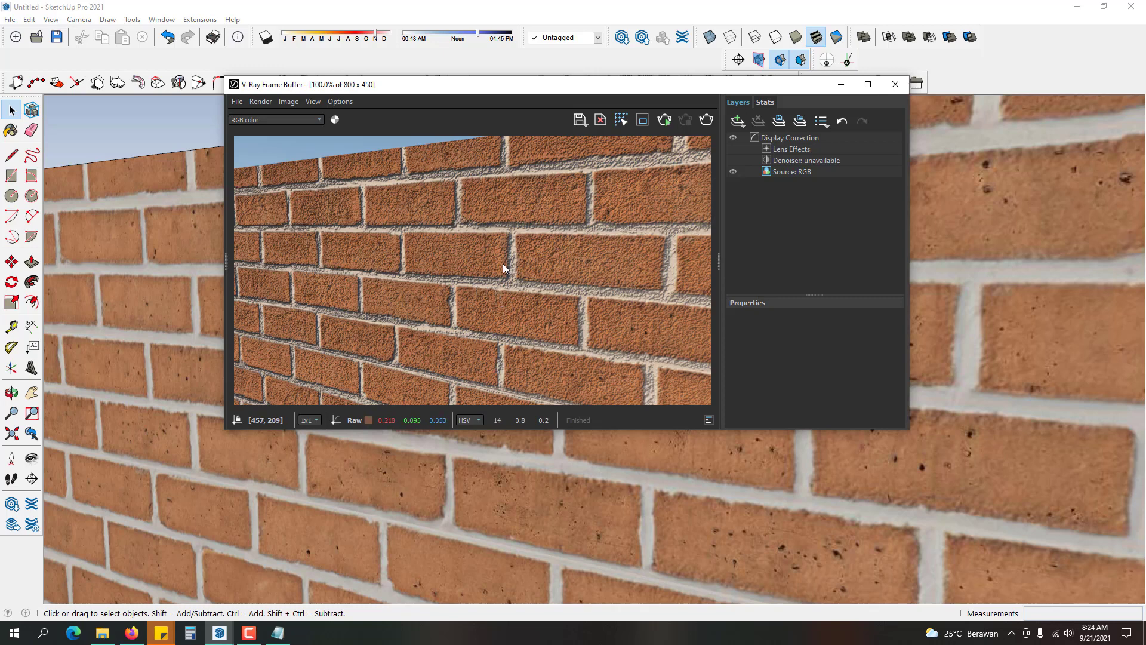
pyautogui.click(895, 84)
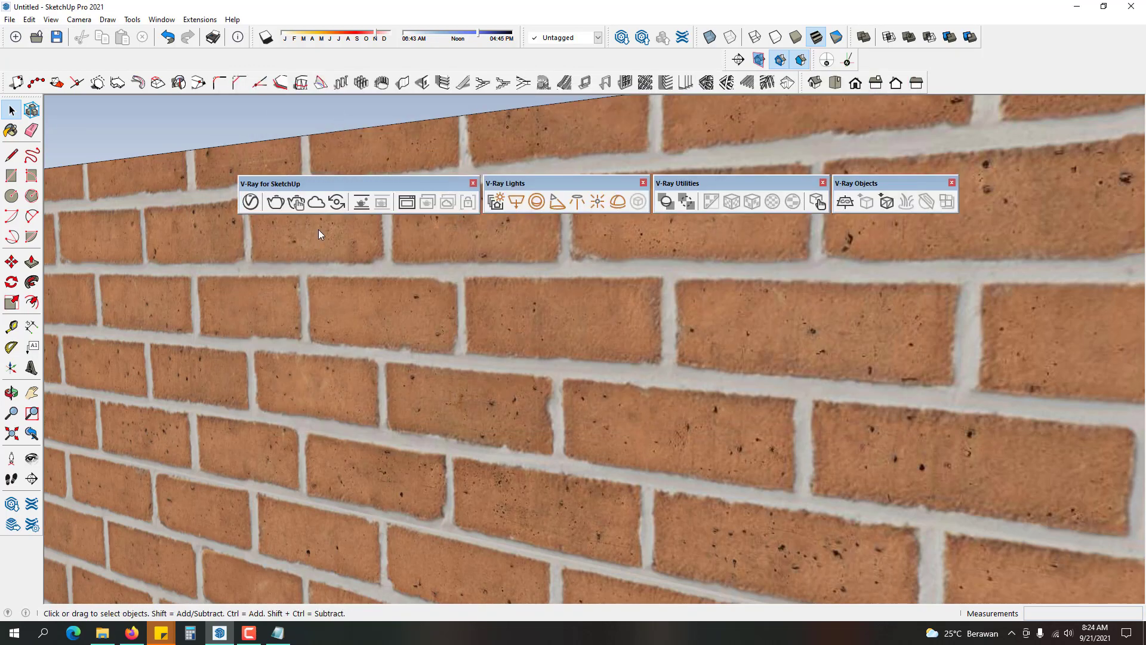
# - Render the whole brick box from a corner view showing two side walls, and close the frame buffer
pyautogui.scroll(-3, 342, 323)
pyautogui.scroll(-3, 342, 322)
pyautogui.moveTo(350, 333); pyautogui.dragTo(378, 299, button='middle')
pyautogui.scroll(-2, 378, 311)
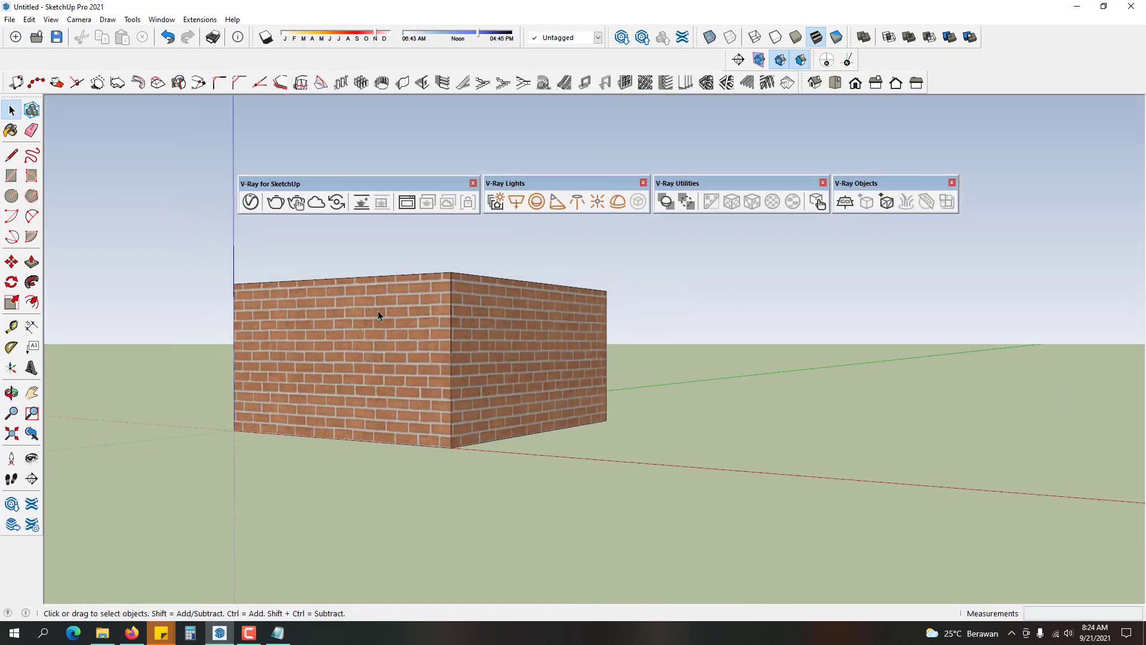
pyautogui.click(272, 199)
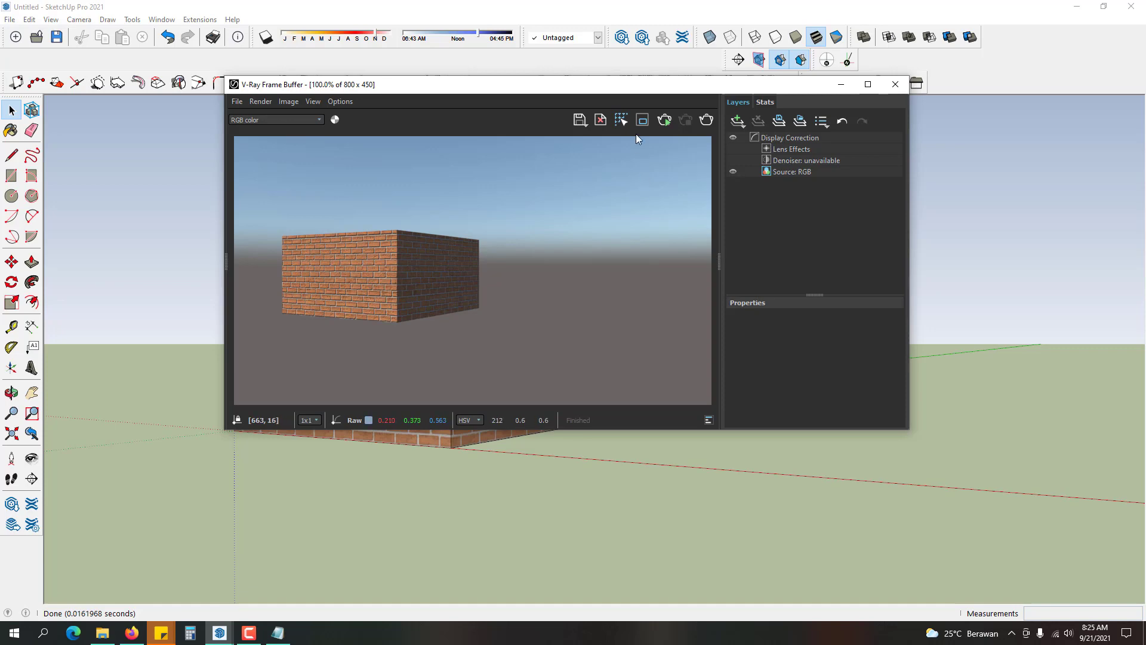
pyautogui.click(132, 633)
pyautogui.click(133, 633)
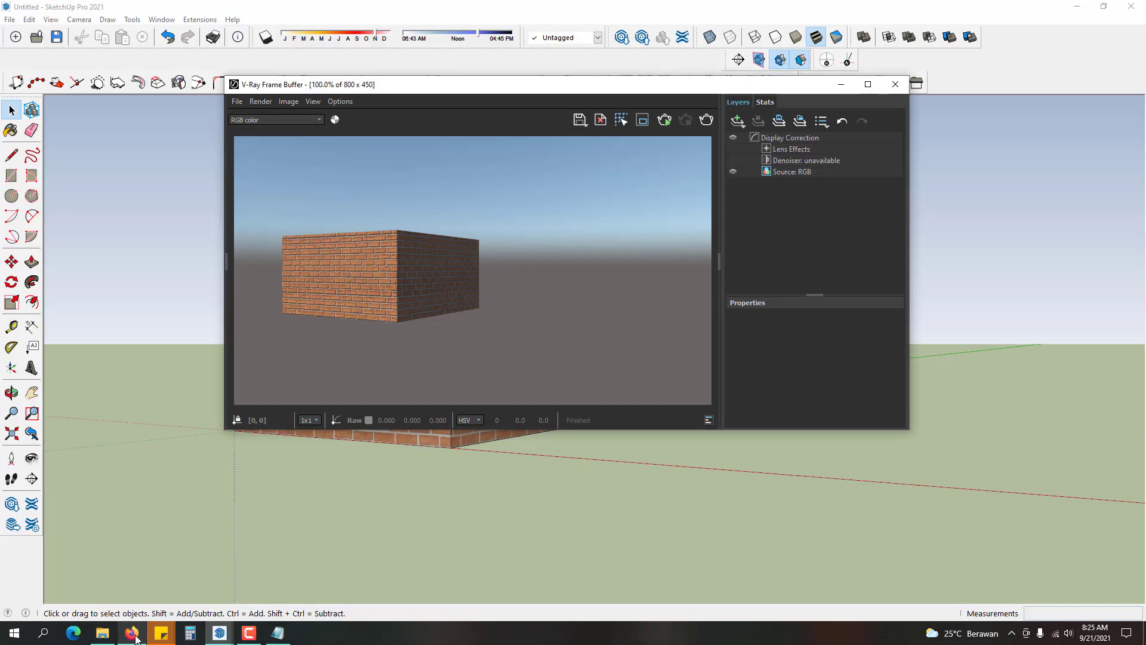
pyautogui.click(219, 632)
pyautogui.click(221, 474)
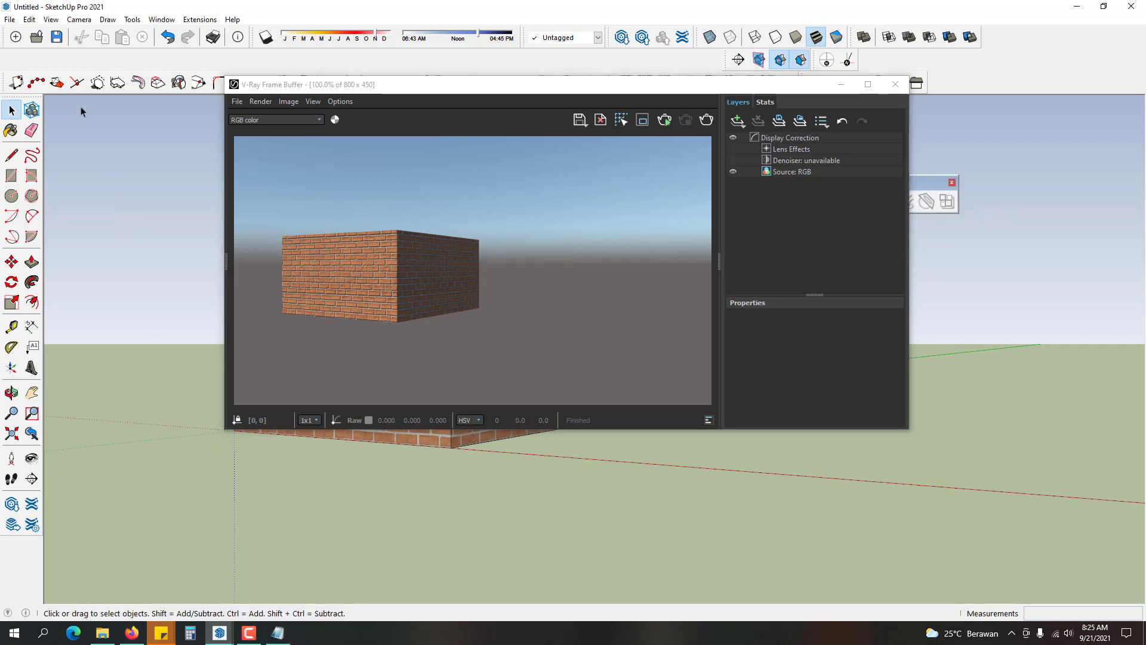
pyautogui.moveTo(285, 85); pyautogui.dragTo(317, 126)
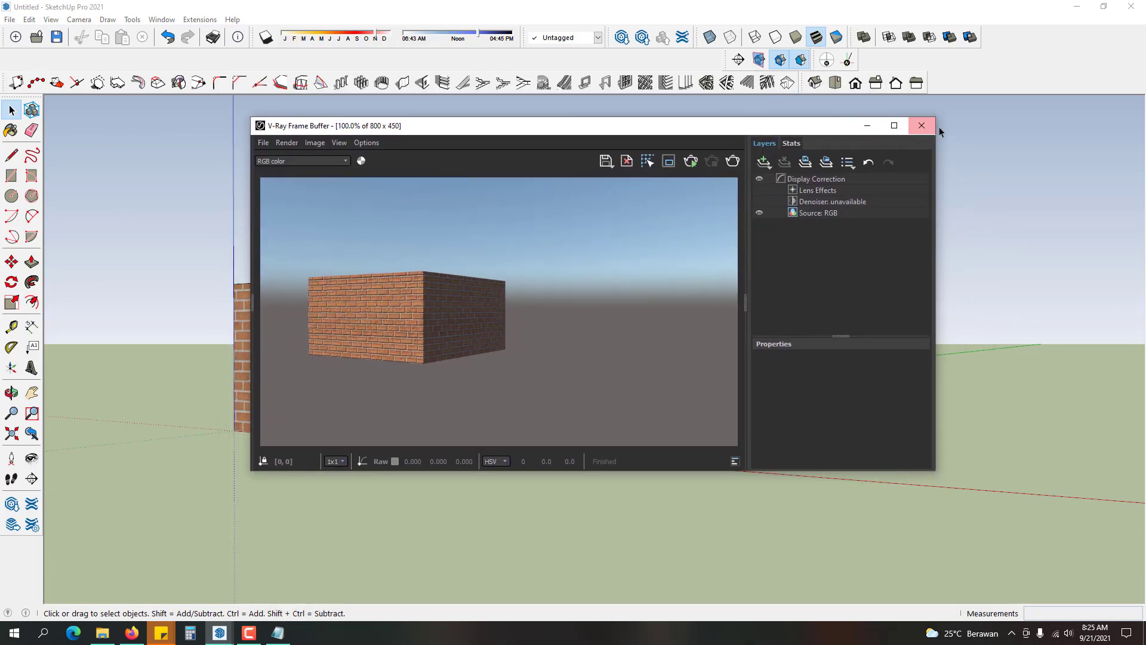
pyautogui.click(920, 126)
# - Disable the brick material's bump in the V-Ray Asset Editor and render the box without it for comparison
pyautogui.click(249, 210)
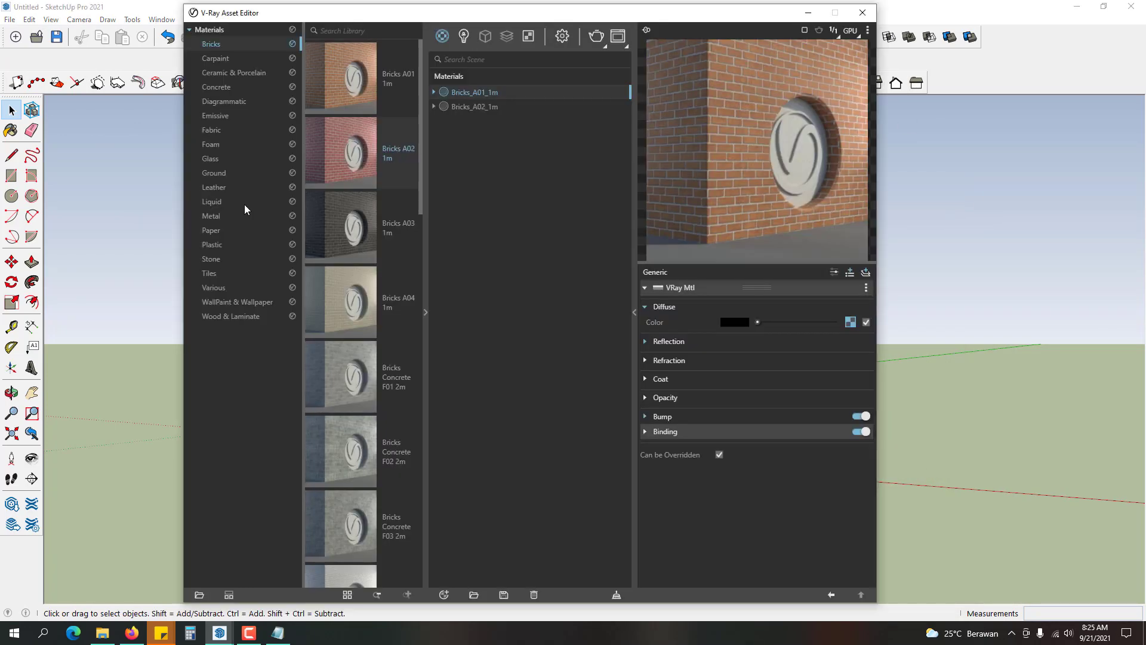
pyautogui.click(749, 416)
pyautogui.click(861, 416)
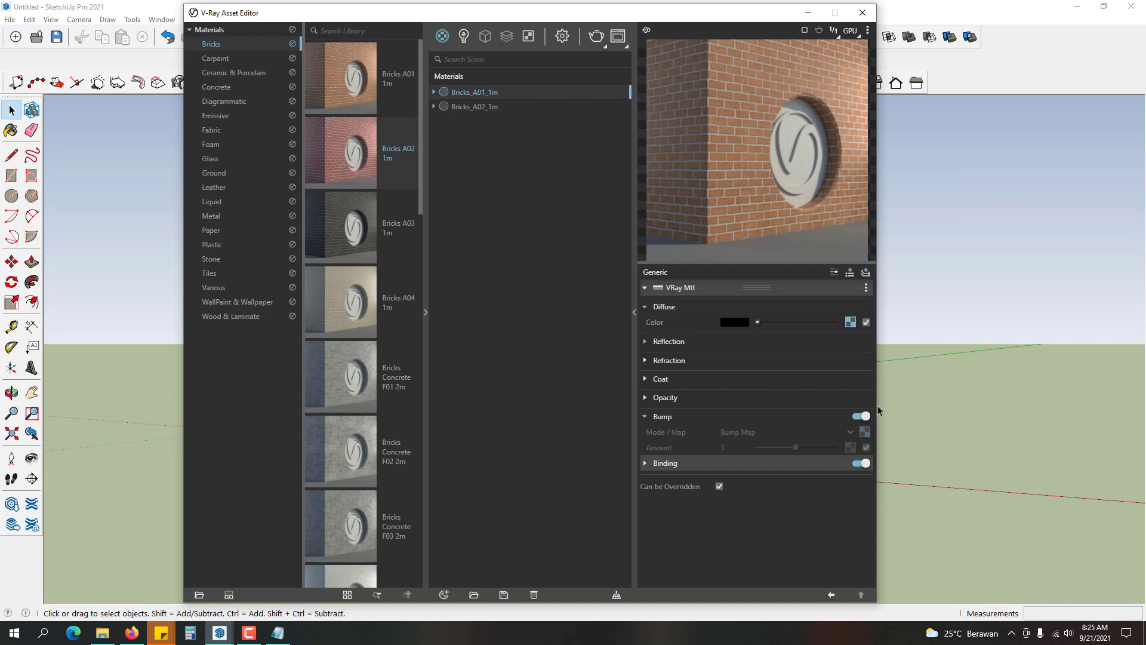
pyautogui.click(862, 13)
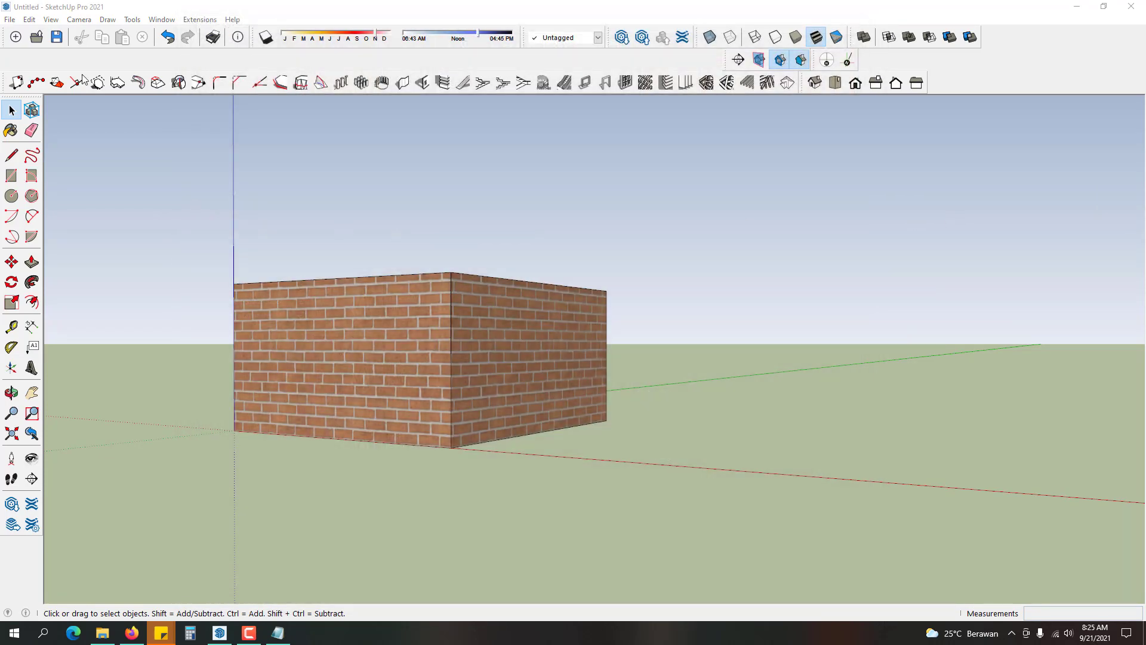
pyautogui.click(275, 202)
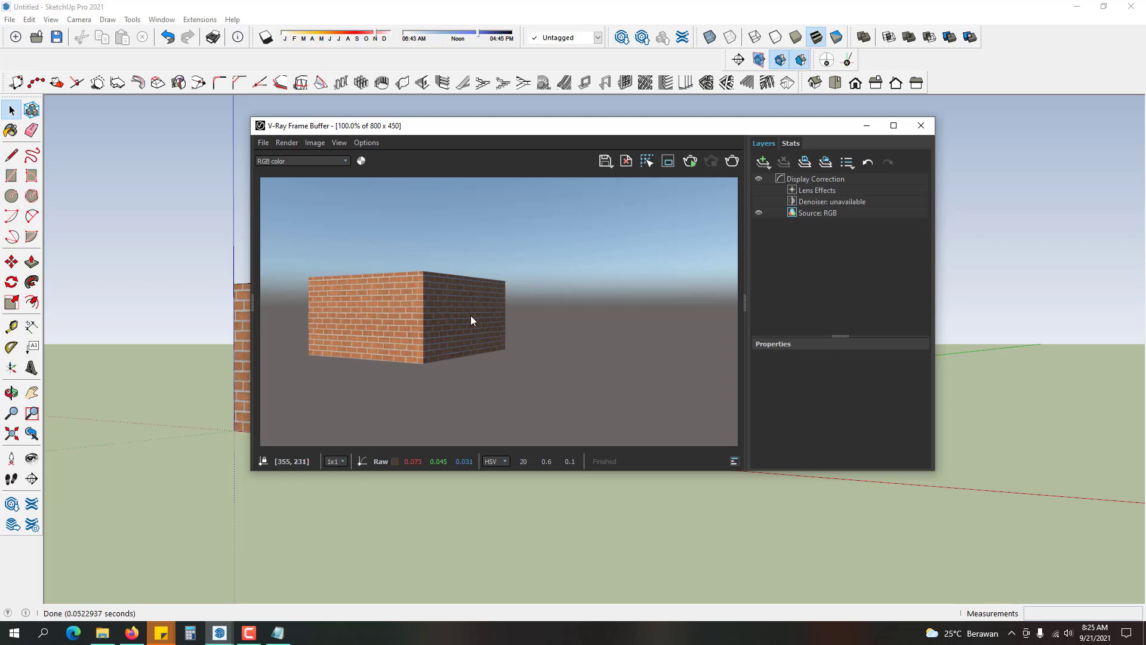
pyautogui.click(922, 126)
# - Re-enable the brick material's bump, review its bump texture and return to the material parameters
pyautogui.scroll(5, 393, 277)
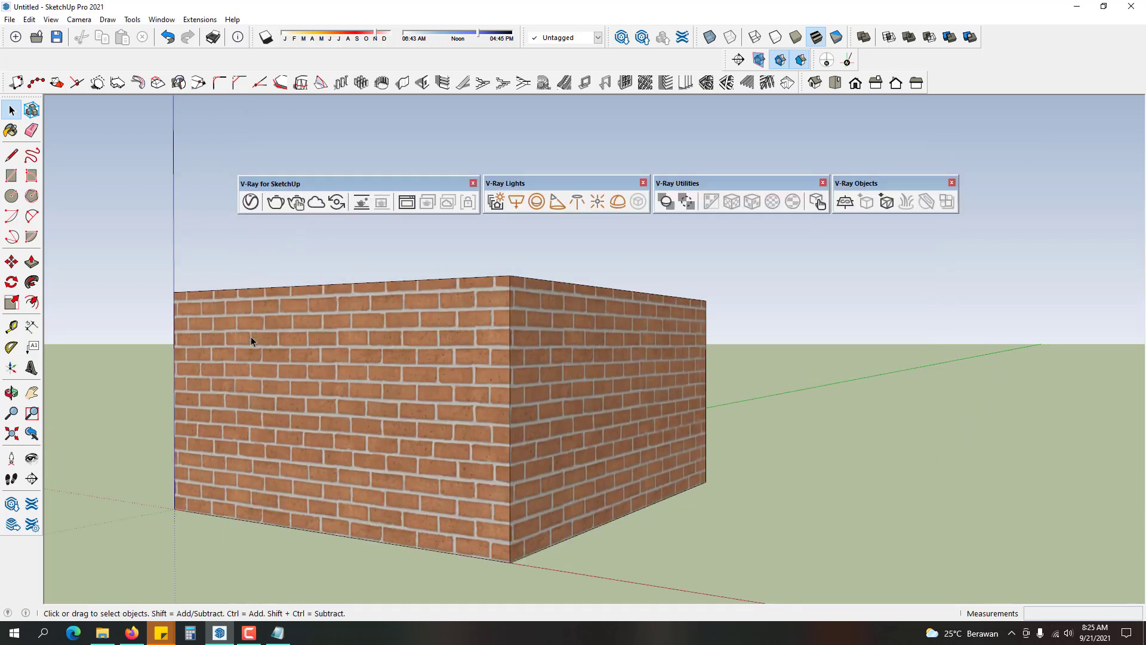
pyautogui.scroll(2, 366, 356)
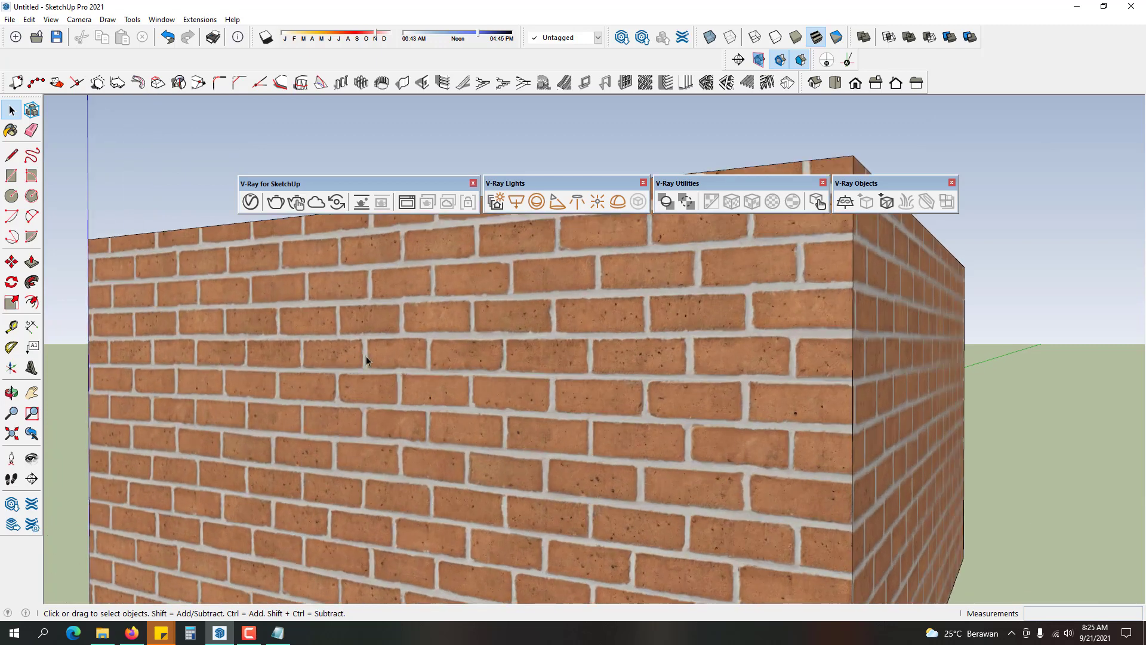
pyautogui.click(250, 202)
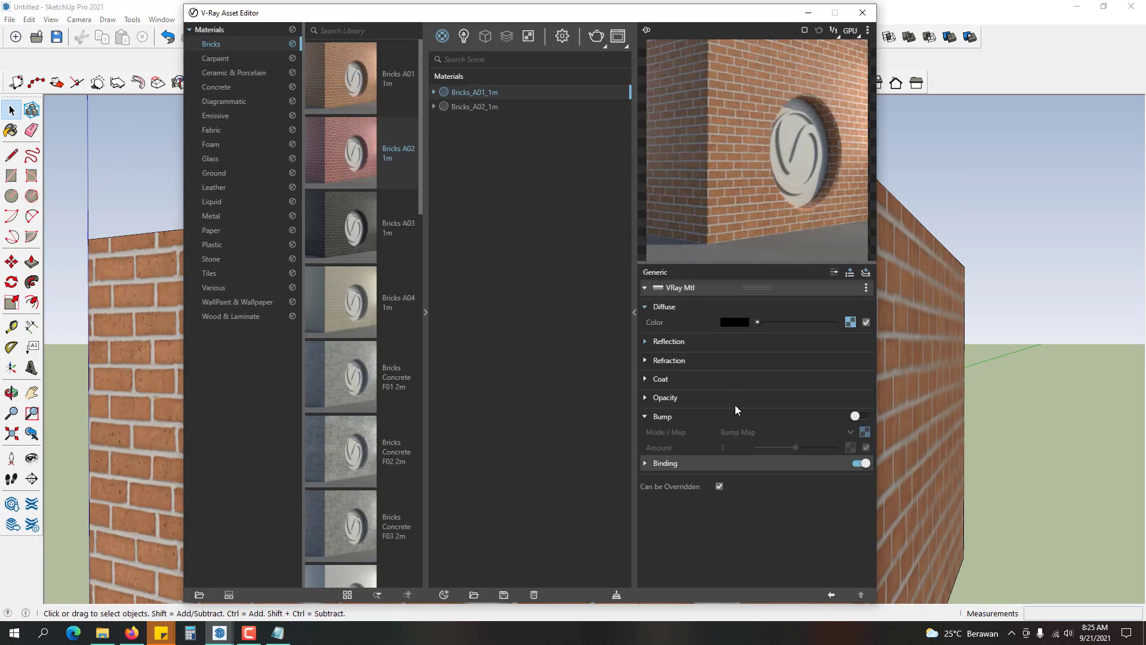
pyautogui.click(857, 416)
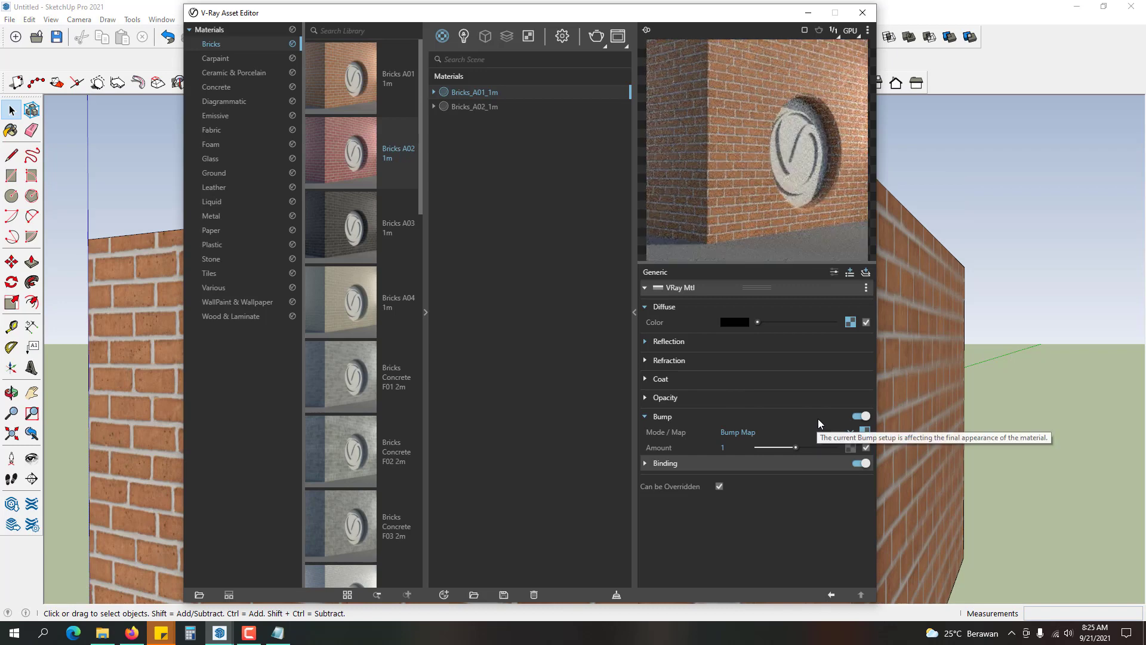
pyautogui.click(864, 431)
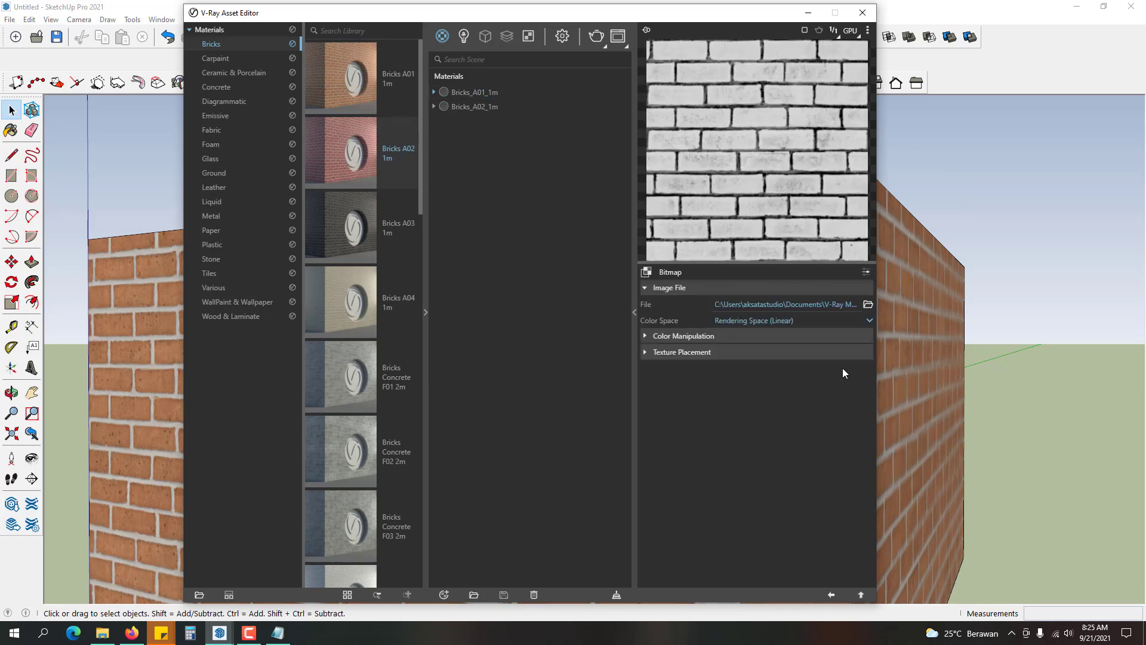
pyautogui.click(831, 595)
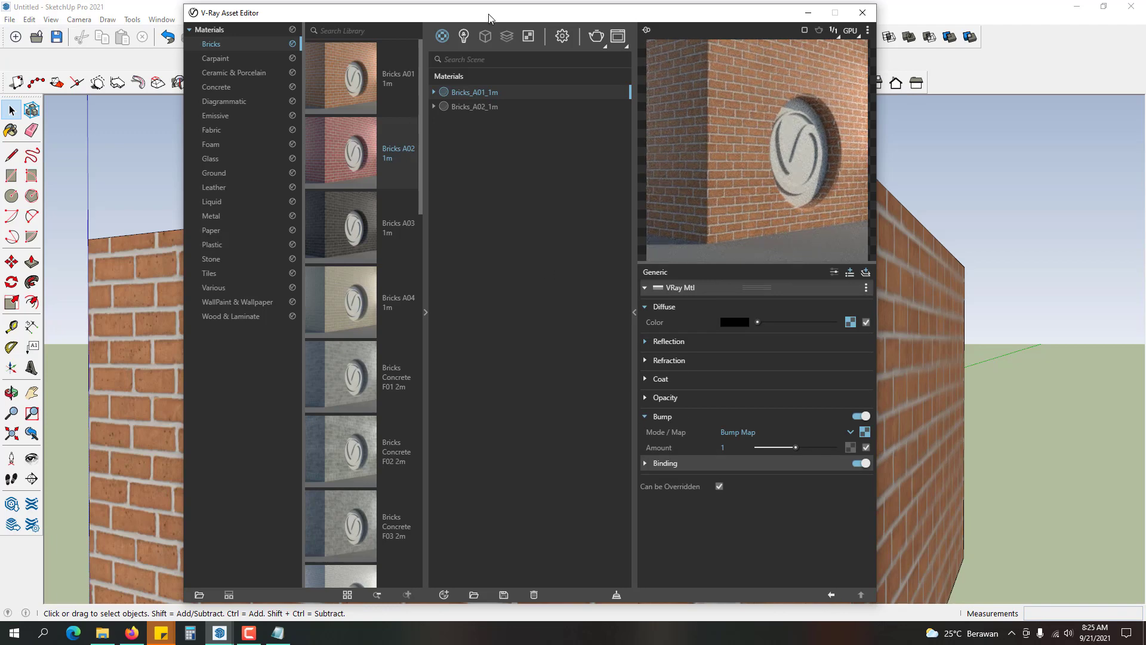
# - Browse the Carpaint, Ceramic & Porcelain and Concrete categories of the V-Ray material library
pyautogui.moveTo(487, 14); pyautogui.dragTo(569, 19)
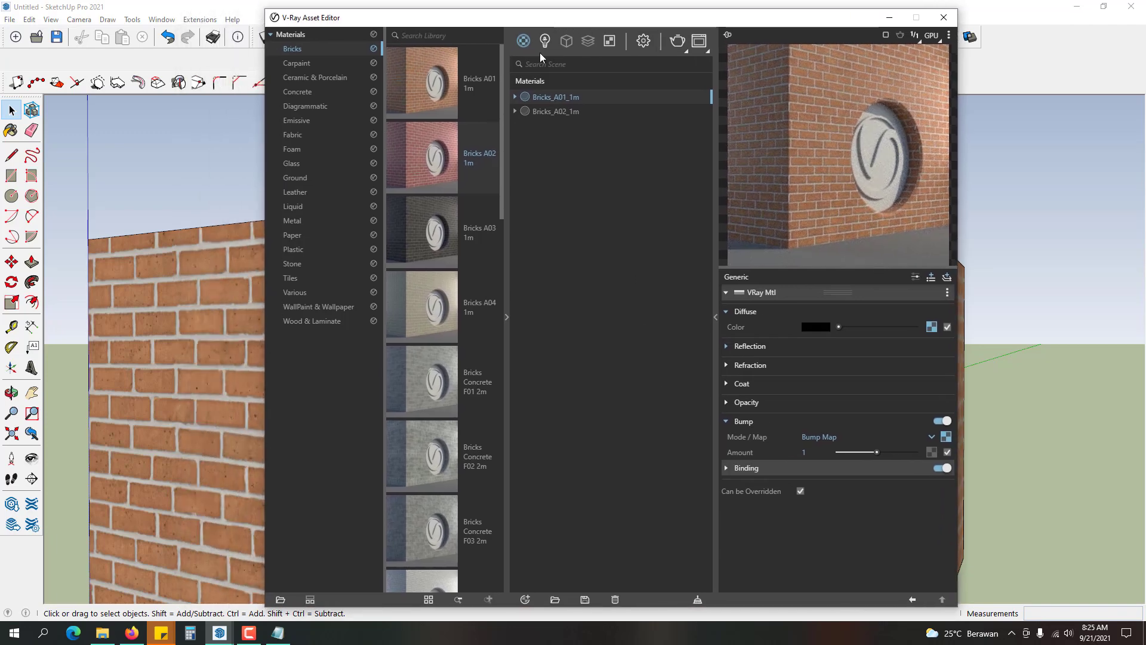
pyautogui.click(307, 63)
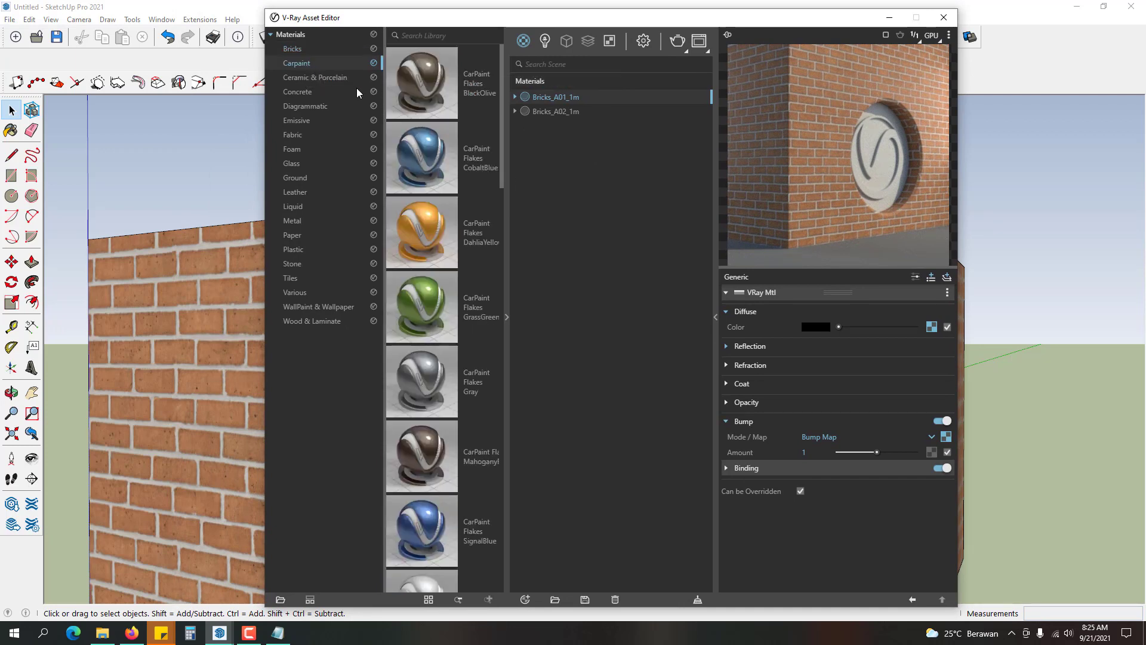
pyautogui.click(342, 80)
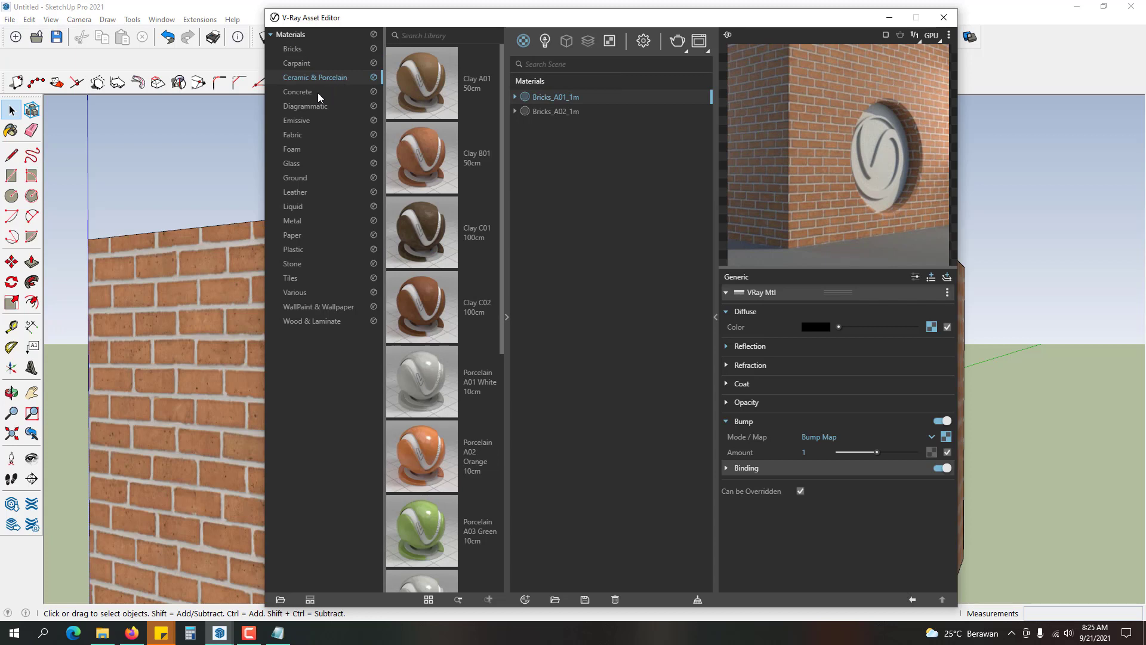
pyautogui.click(317, 92)
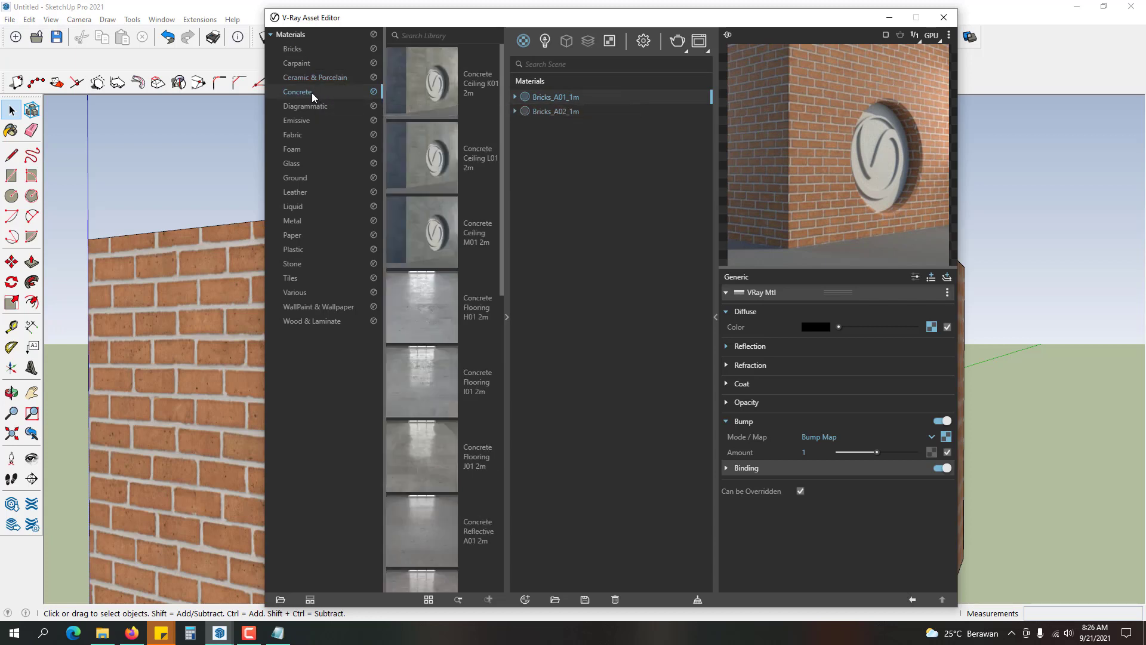
pyautogui.scroll(-3, 429, 309)
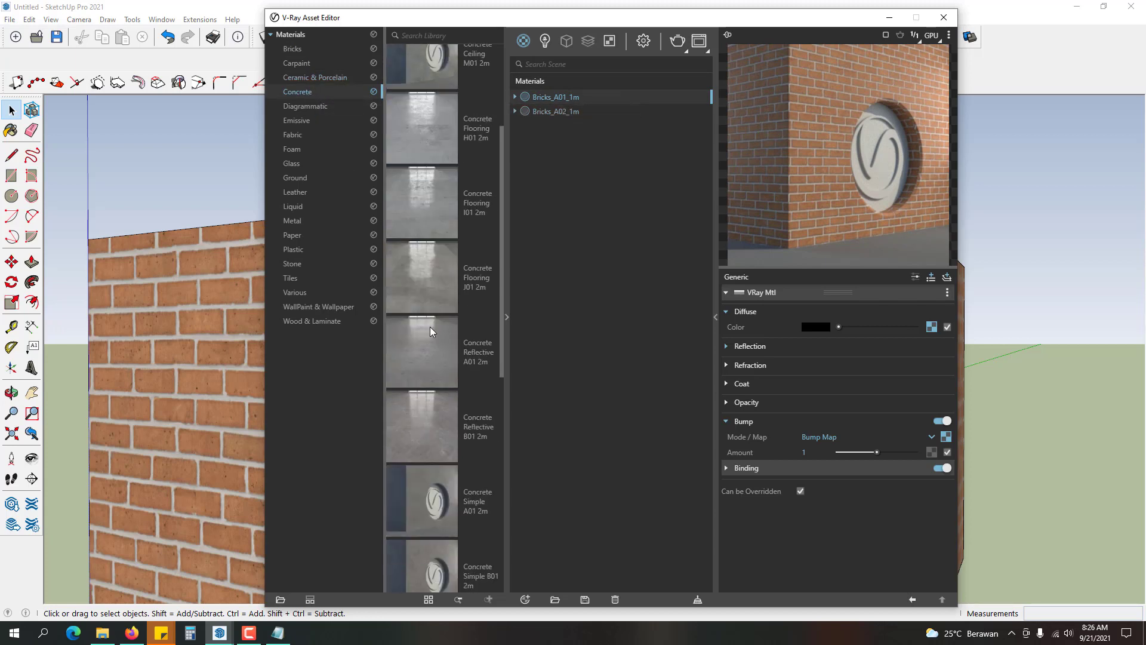
pyautogui.scroll(3, 429, 322)
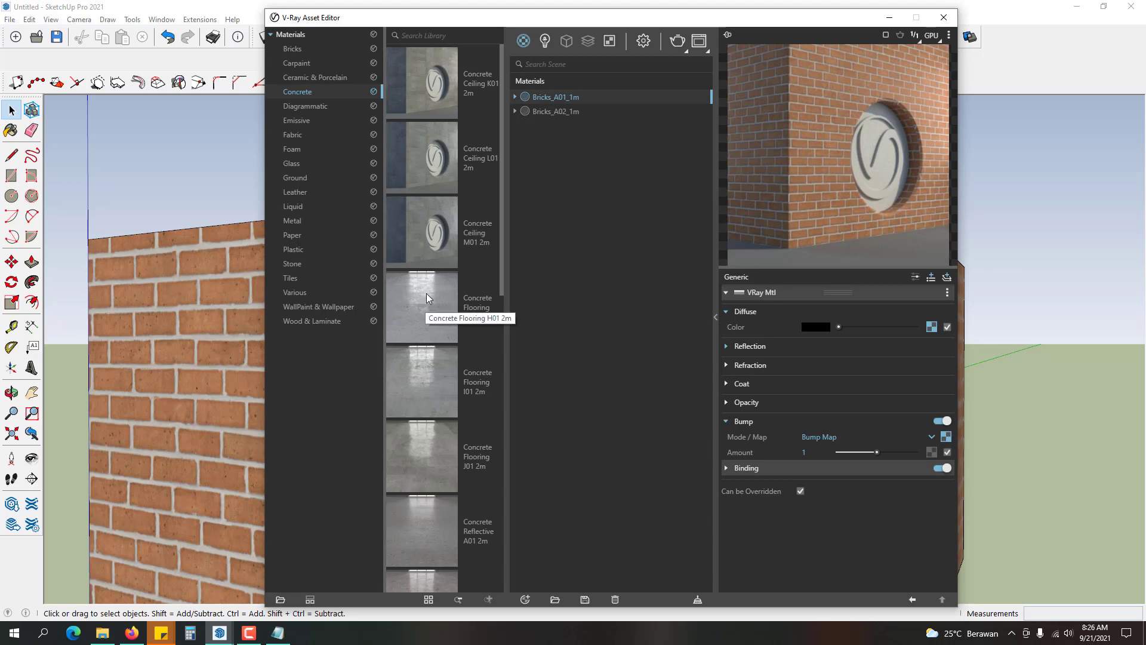
# - Look through the Diagrammatic and Emissive material presets in the library
pyautogui.click(324, 112)
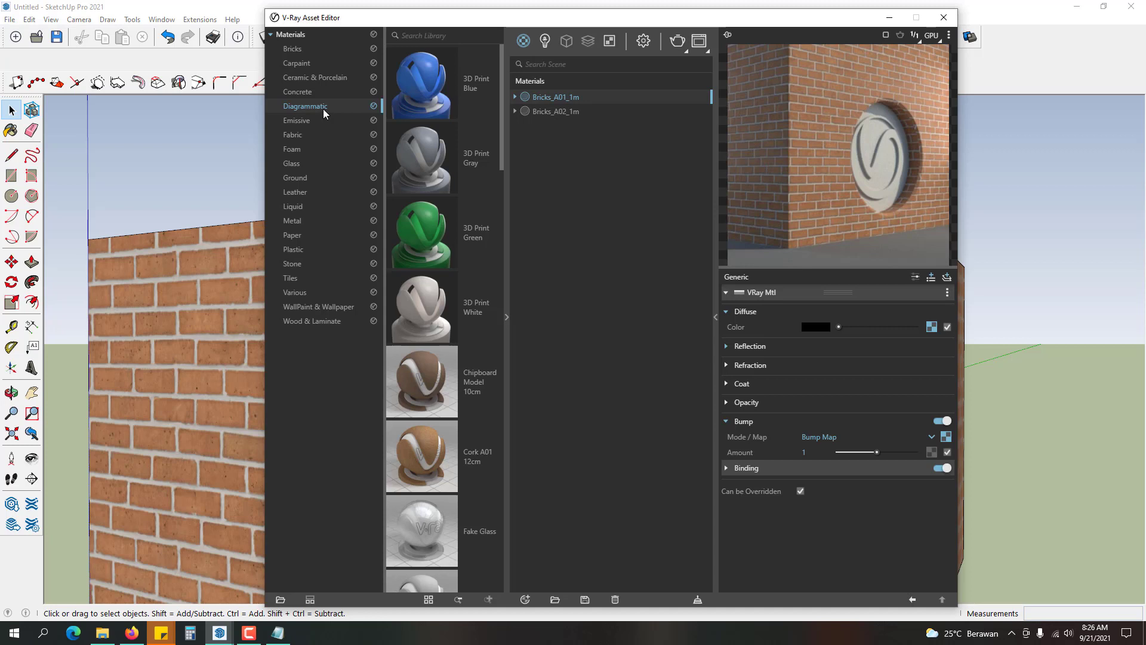
pyautogui.scroll(-10, 457, 367)
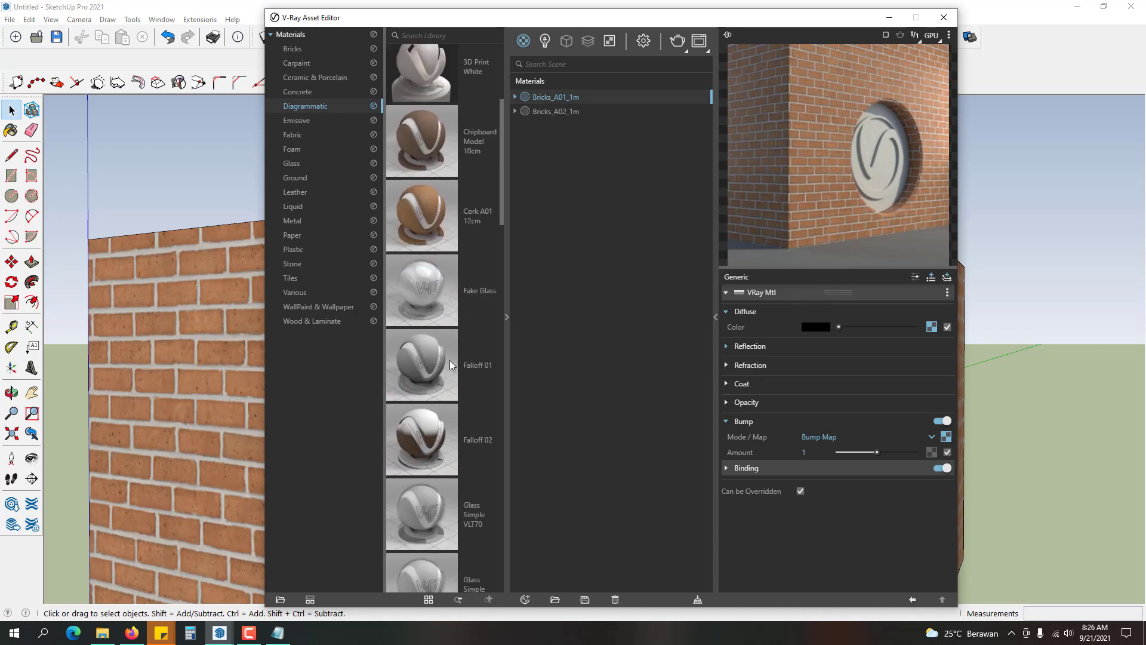
pyautogui.scroll(-9, 446, 353)
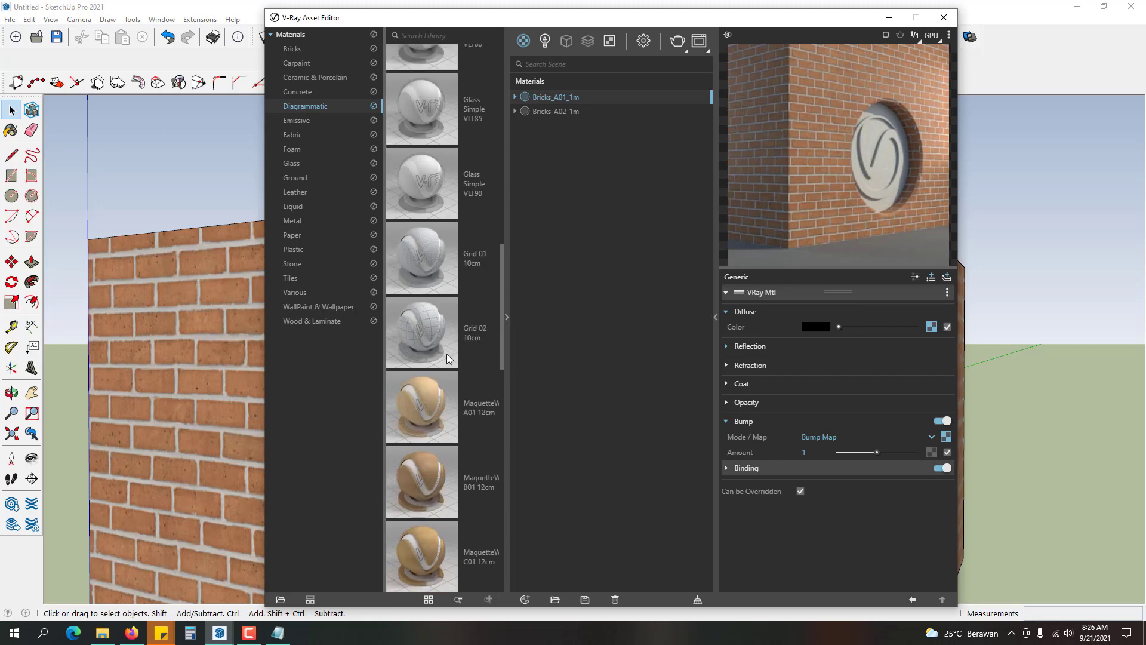
pyautogui.click(321, 119)
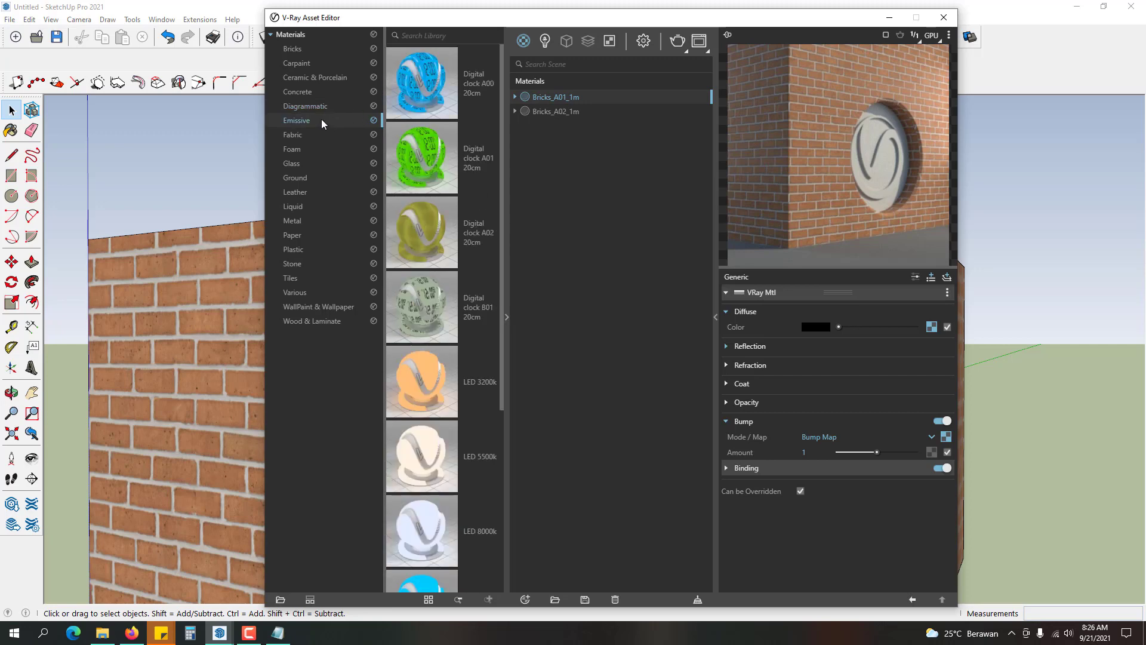
pyautogui.scroll(-5, 438, 360)
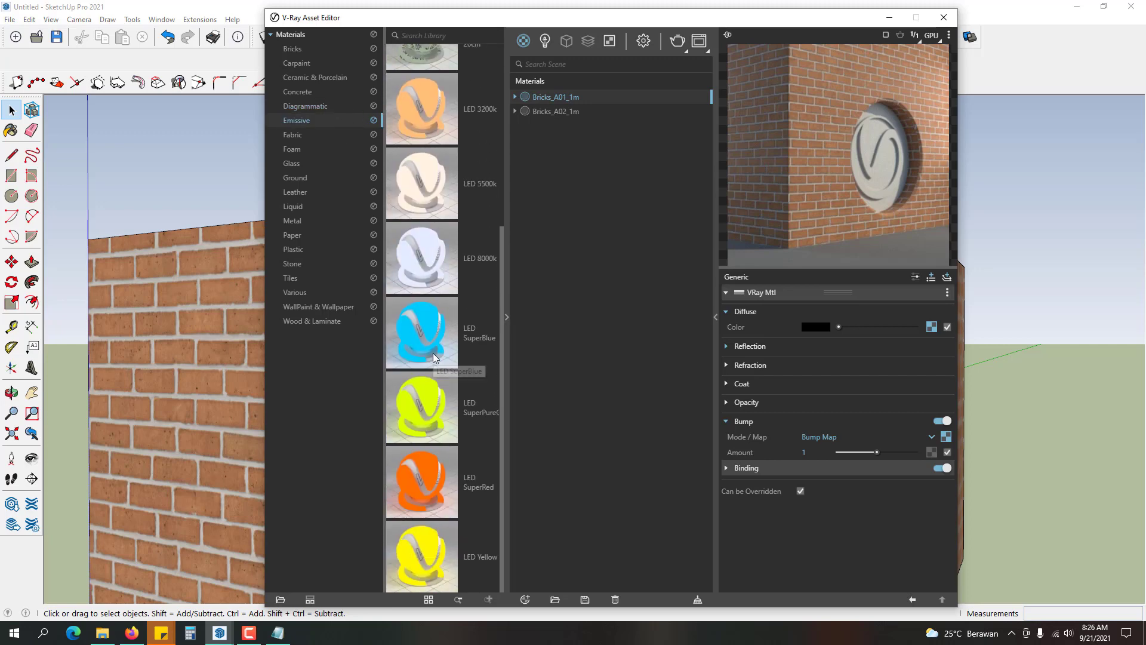
pyautogui.scroll(4, 432, 353)
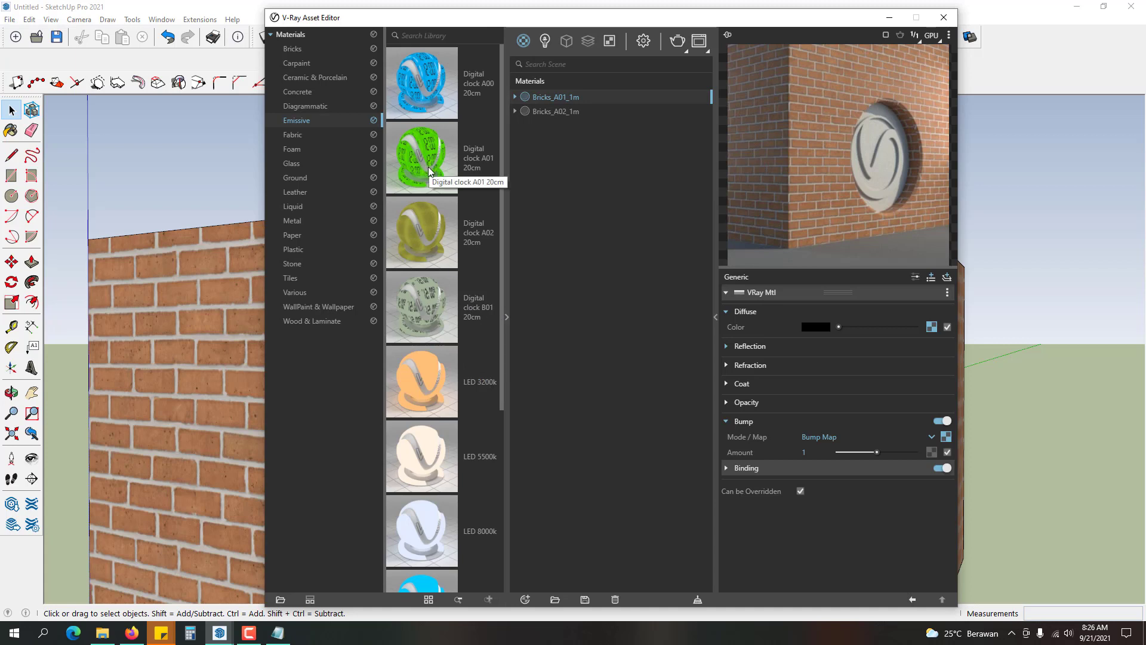
# - Browse the Fabric presets from carpets to wool, and review the Foam presets
pyautogui.click(317, 135)
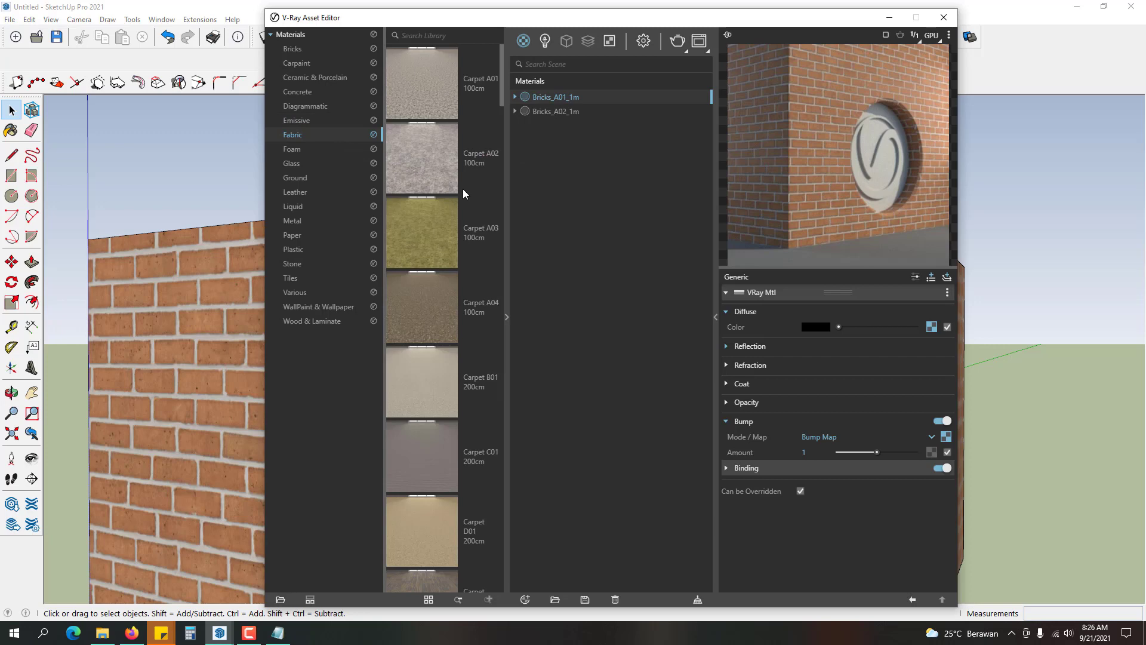
pyautogui.scroll(-8, 464, 272)
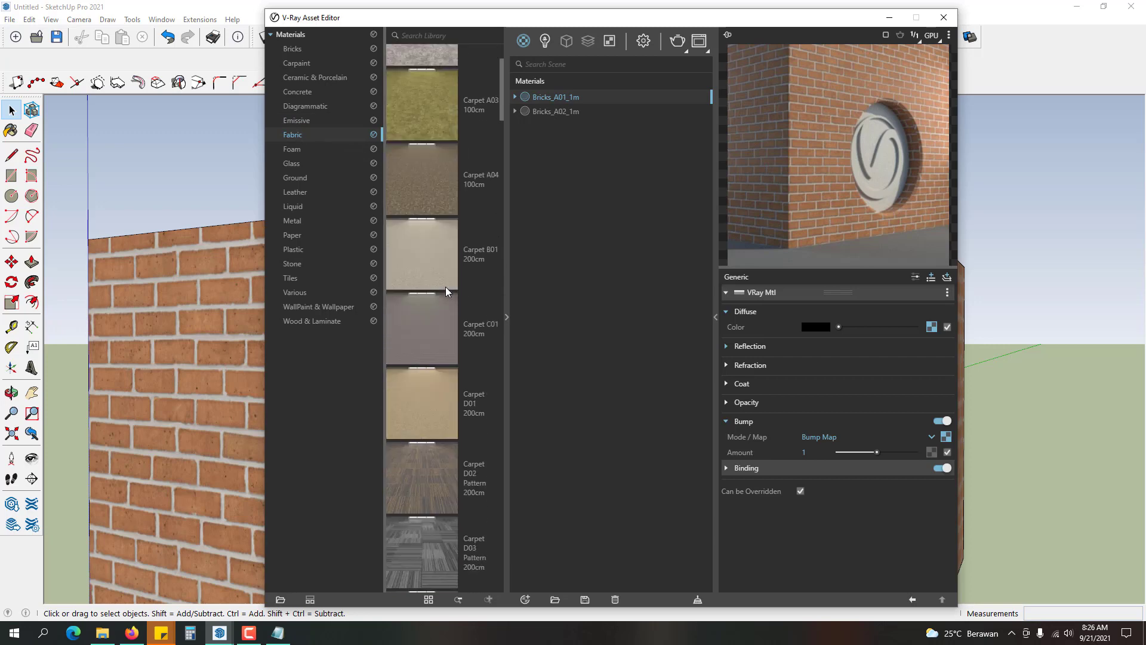
pyautogui.scroll(-10, 449, 274)
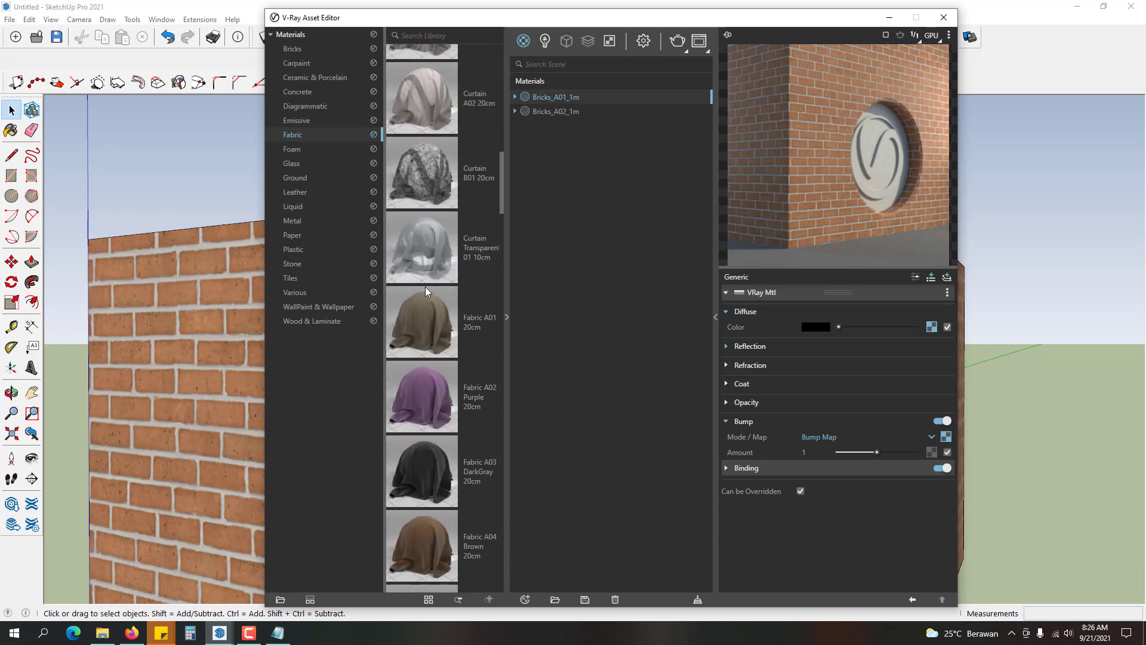
pyautogui.scroll(-10, 418, 218)
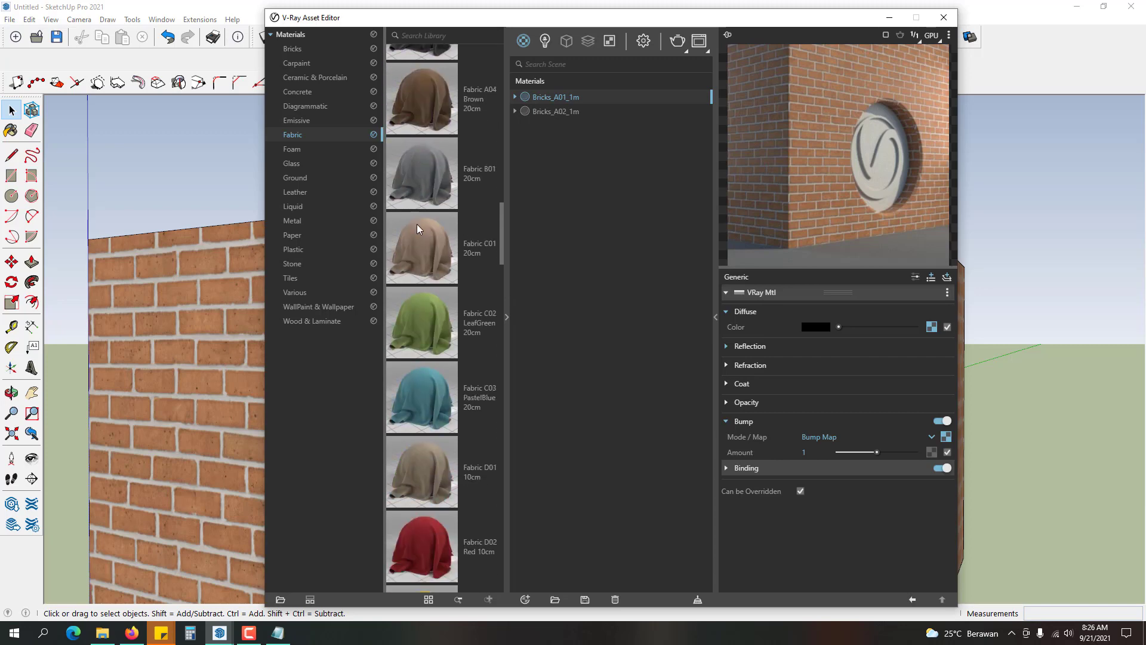
pyautogui.scroll(-10, 413, 237)
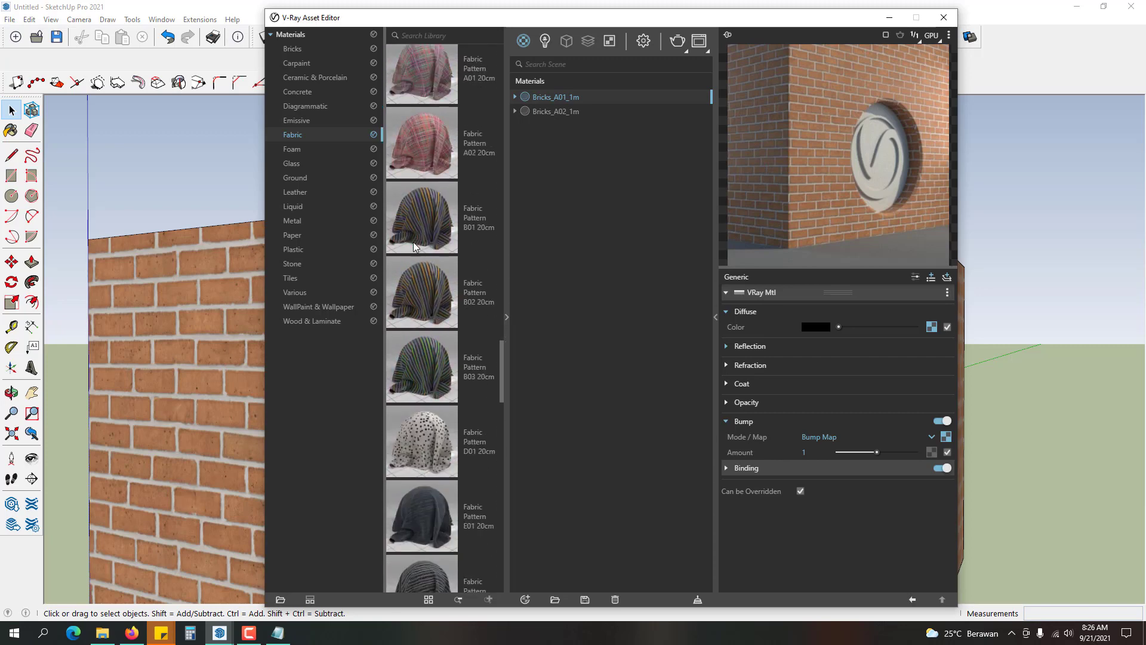
pyautogui.scroll(-15, 412, 261)
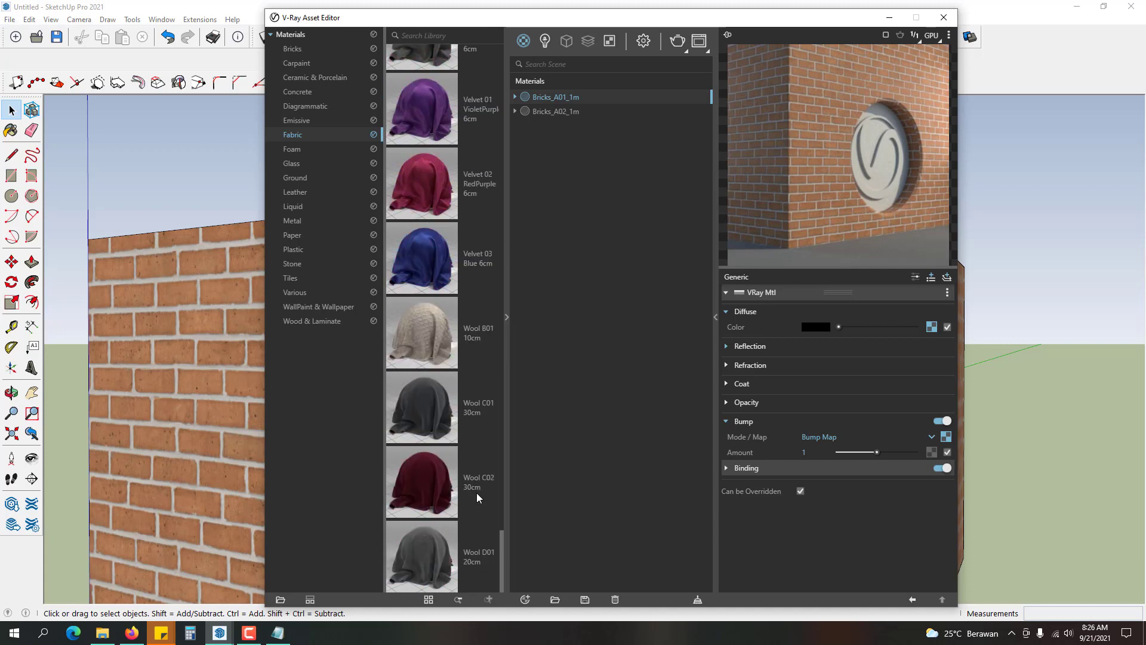
pyautogui.click(310, 151)
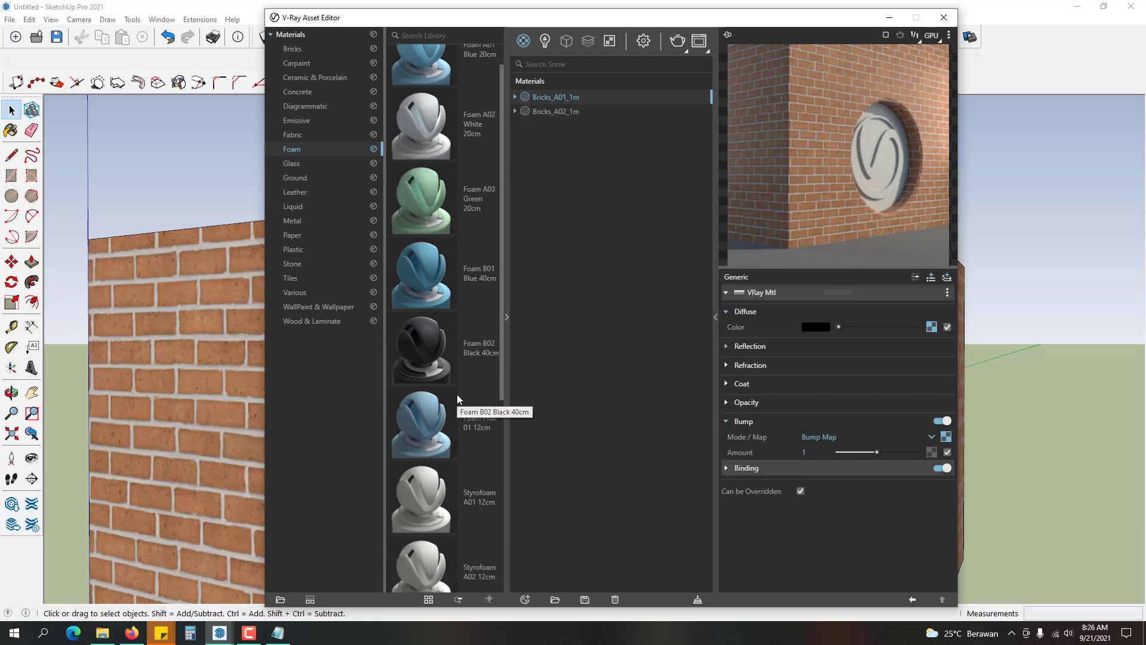
pyautogui.scroll(-5, 457, 394)
# - Find the Glass Window Neutral preset in the Glass category and add it to the scene materials
pyautogui.click(302, 163)
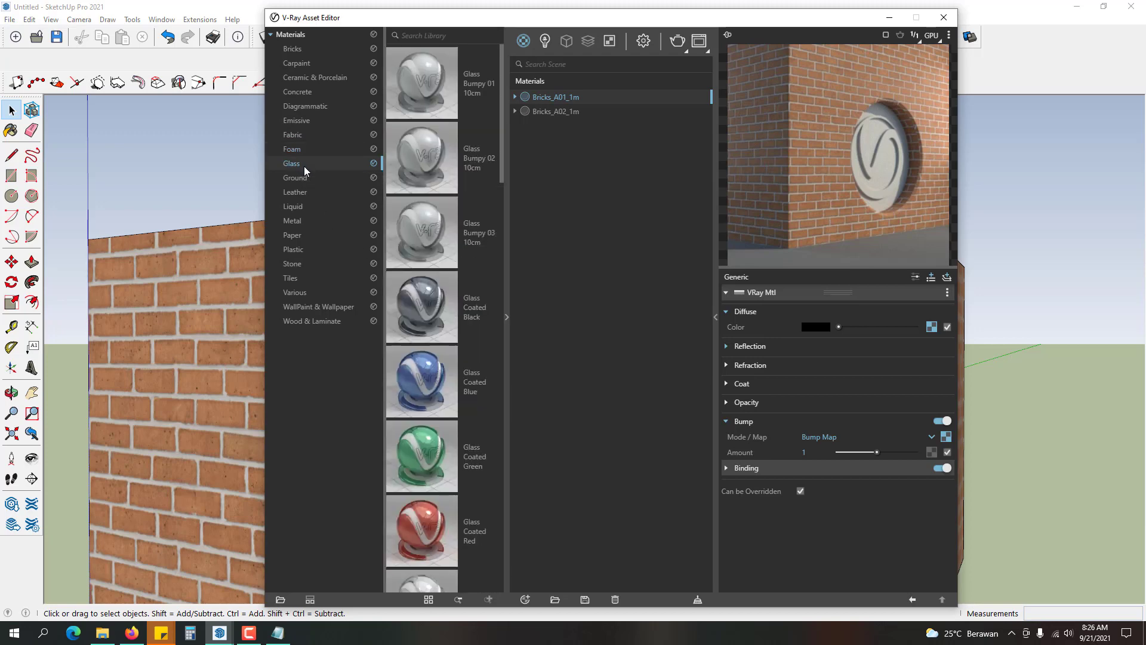
pyautogui.scroll(-8, 431, 363)
pyautogui.scroll(-10, 431, 363)
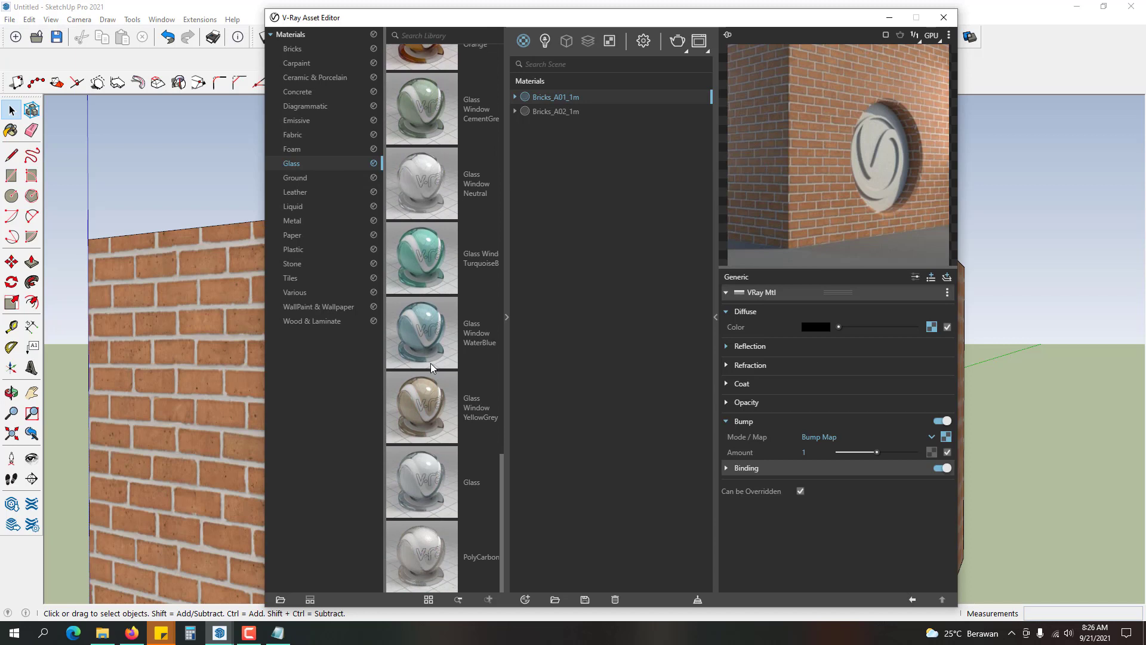
pyautogui.scroll(3, 430, 363)
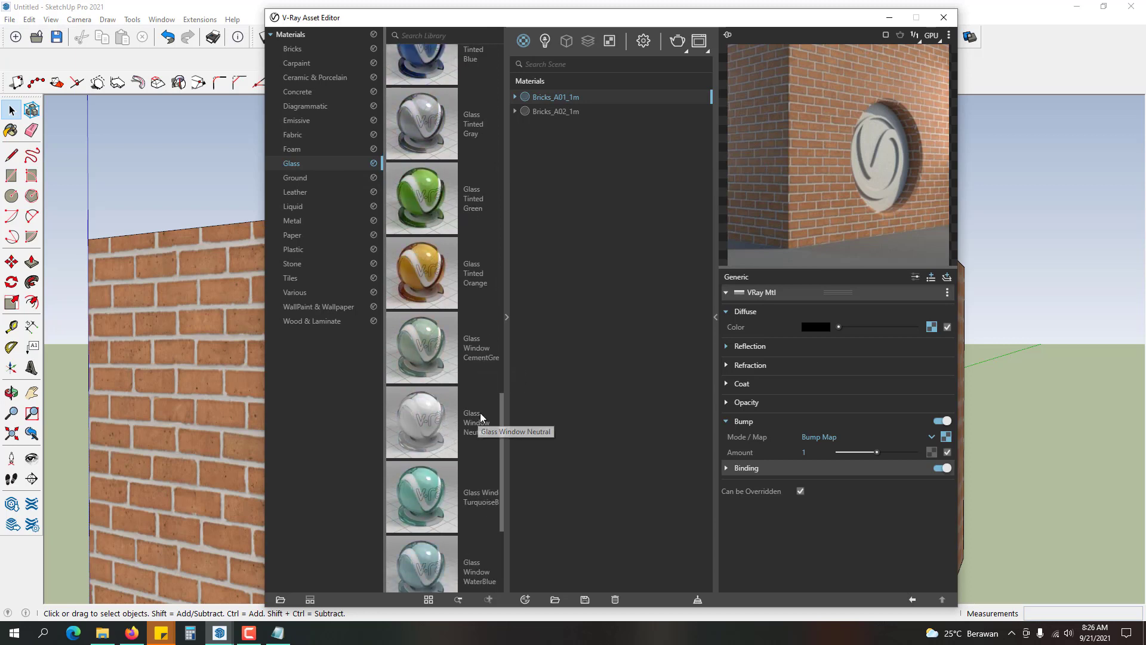
pyautogui.click(436, 416)
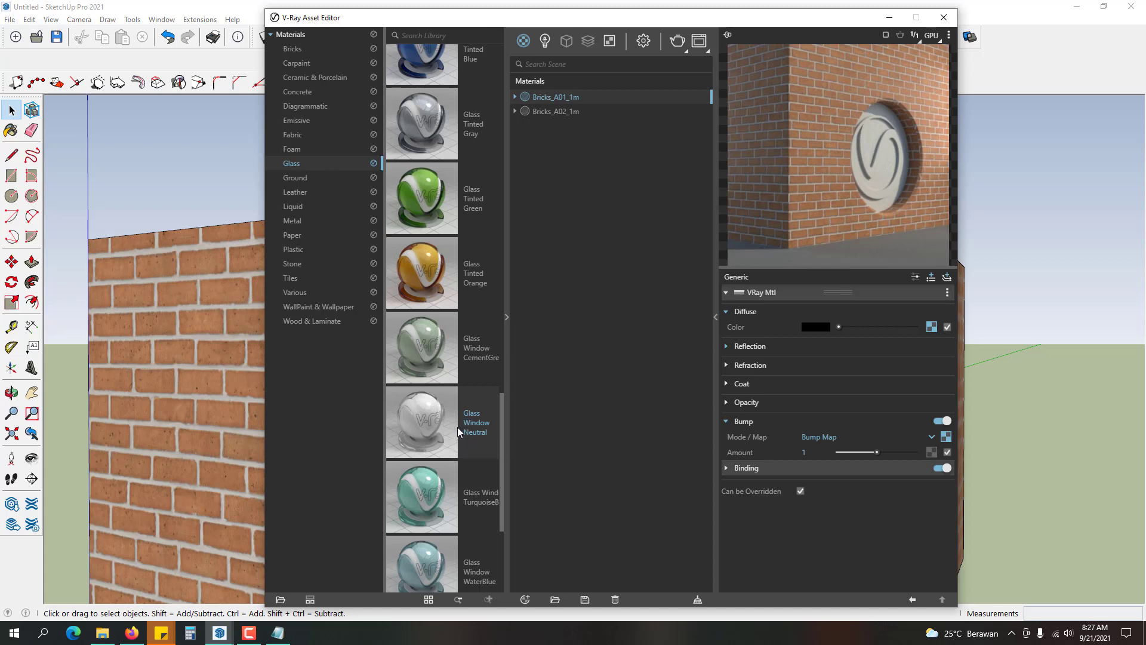
pyautogui.moveTo(439, 424); pyautogui.dragTo(621, 191)
# - Delete the Bricks_A02_1m material from the scene and close the V-Ray Asset Editor
pyautogui.click(582, 111)
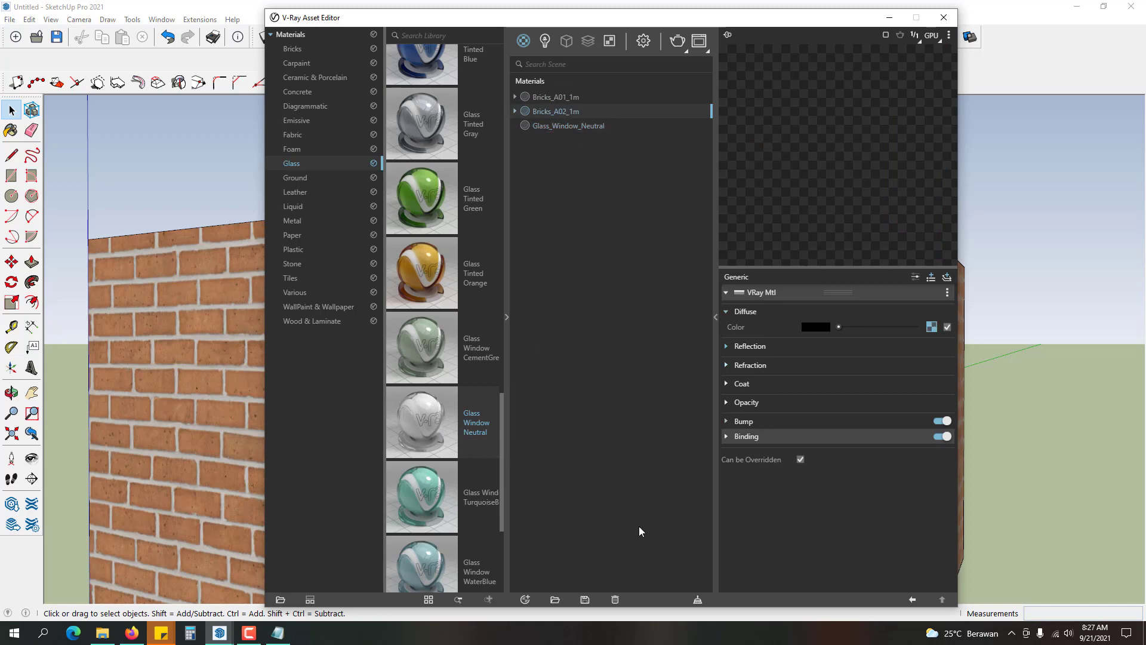
pyautogui.click(615, 599)
pyautogui.click(604, 317)
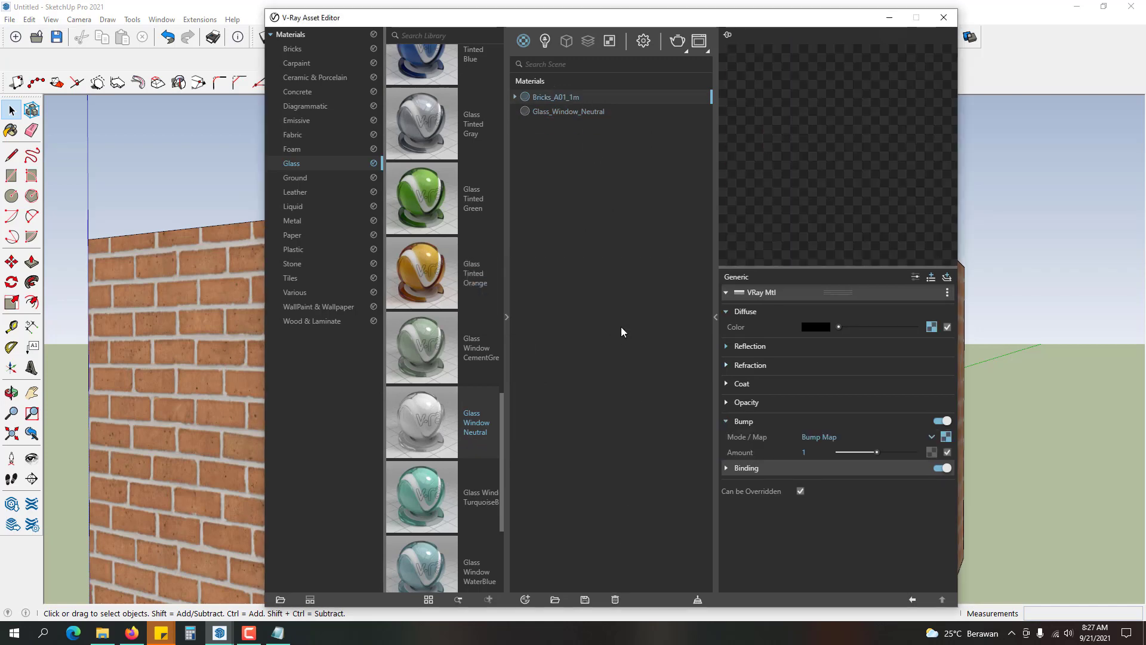
pyautogui.click(943, 18)
# - Select all the connected geometry of the brick box and make it a group
pyautogui.tripleClick(716, 294)
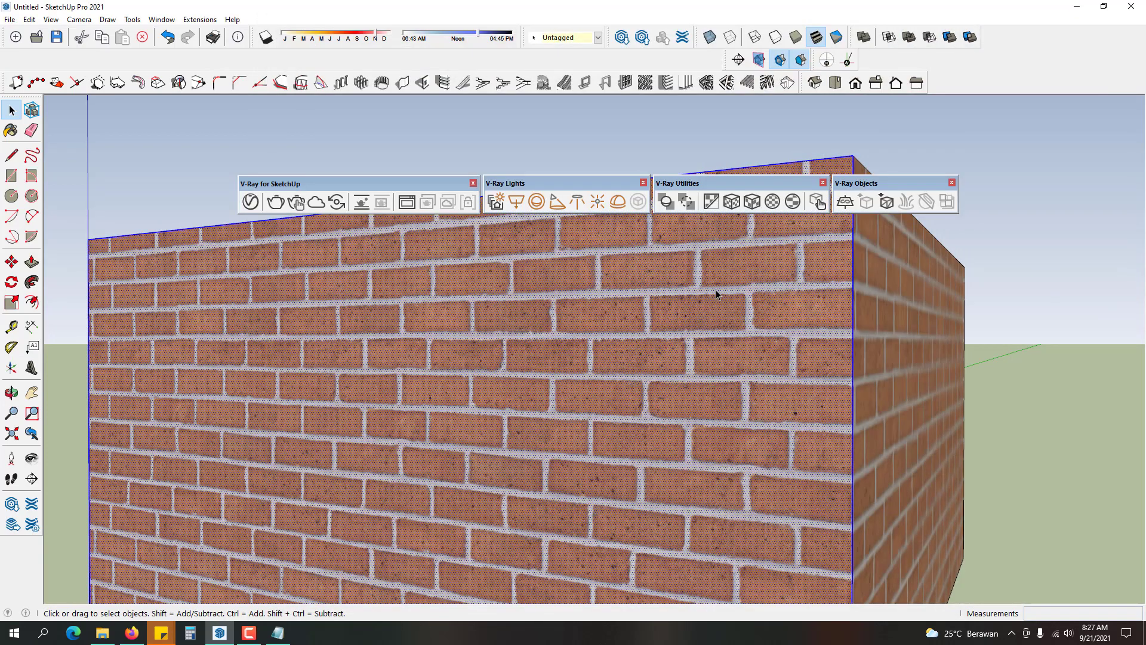
pyautogui.rightClick(717, 294)
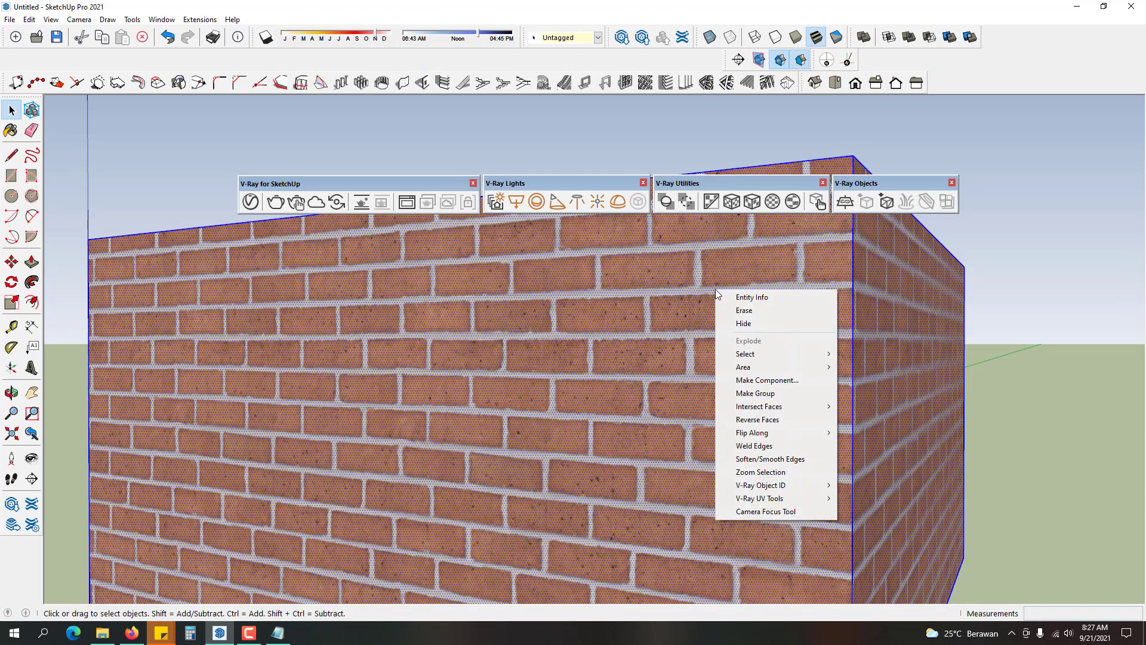
pyautogui.click(775, 391)
# - Draw a narrow ground rectangle about 435 mm by 18 mm in front of the brick box's front wall
pyautogui.moveTo(776, 390); pyautogui.dragTo(458, 461, button='middle')
pyautogui.scroll(-5, 459, 456)
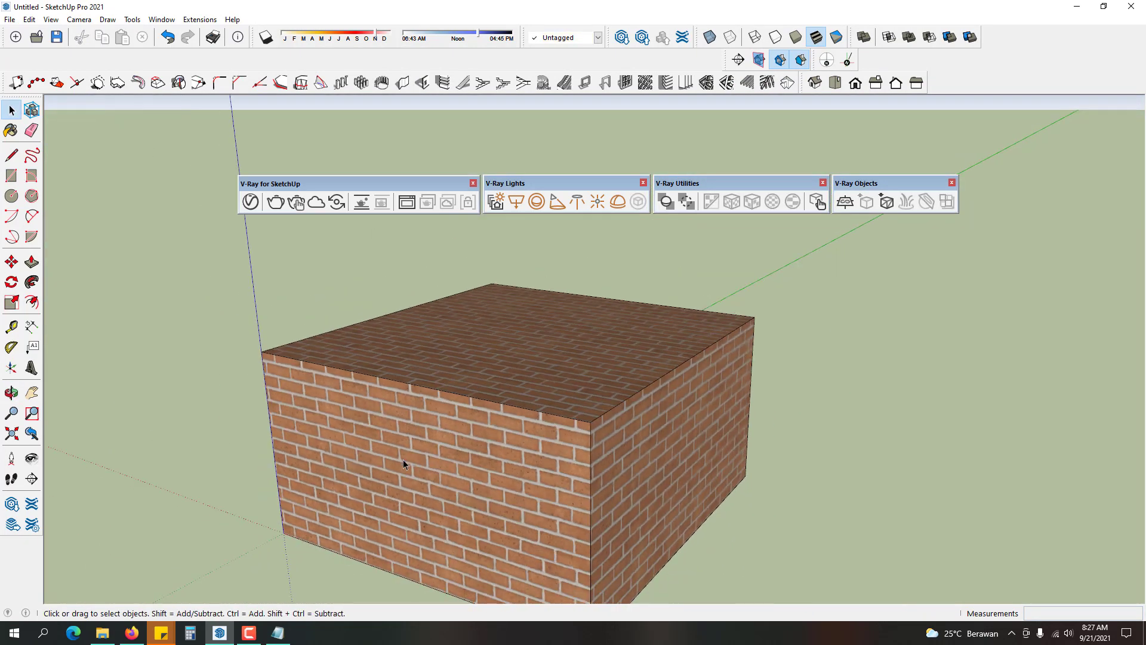
pyautogui.press('r')
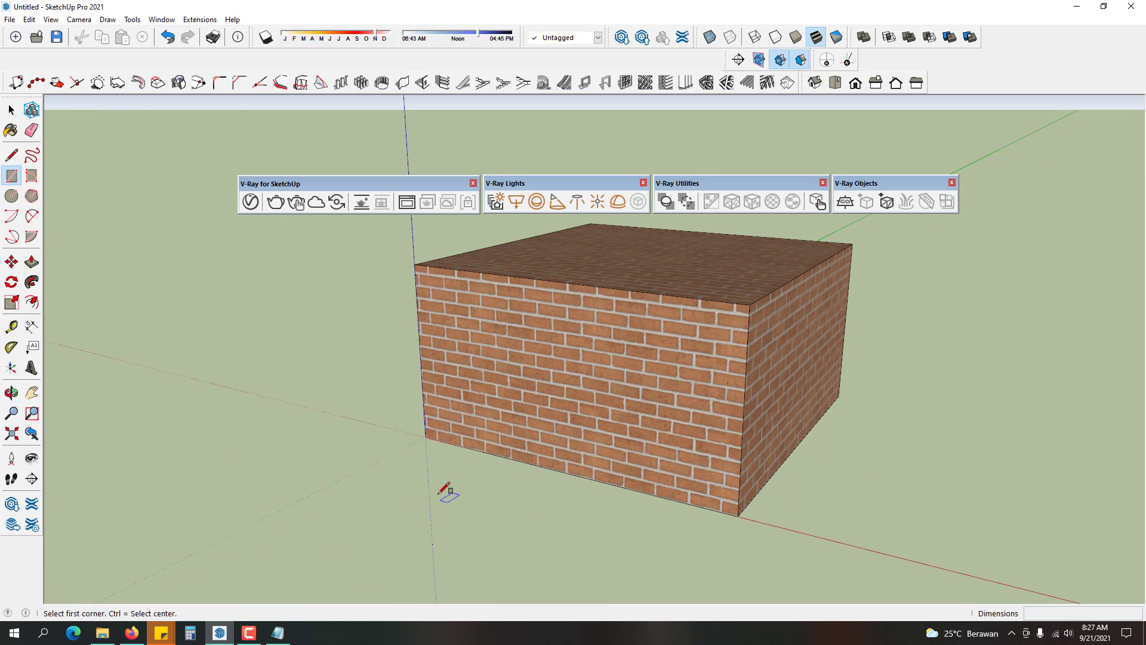
pyautogui.click(402, 493)
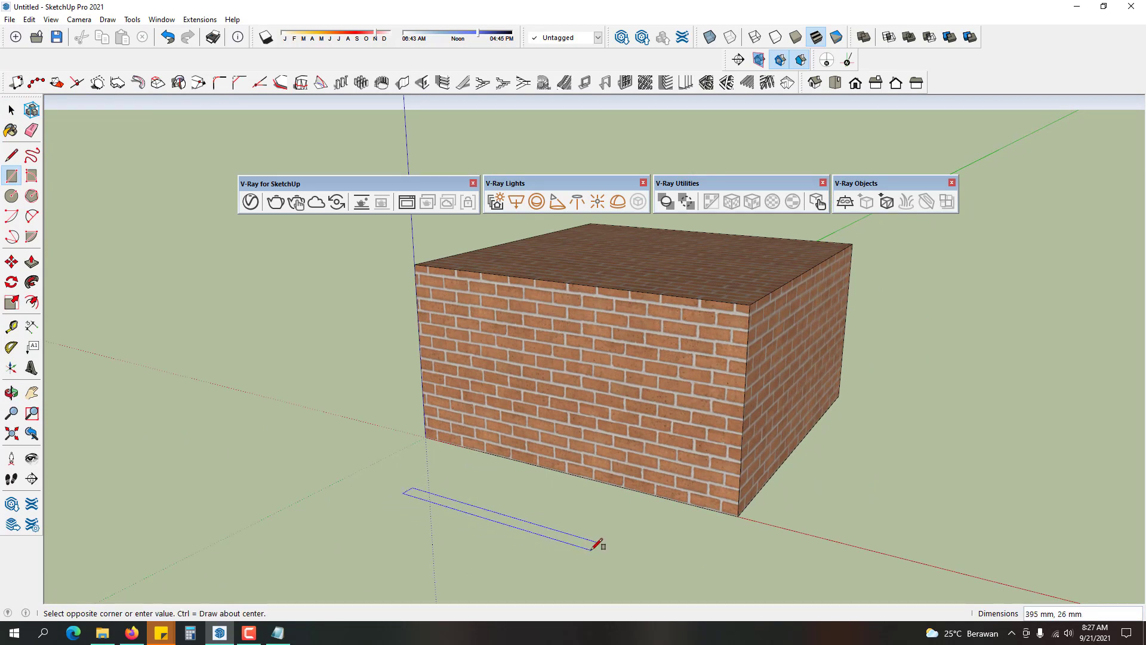
pyautogui.scroll(2, 609, 544)
pyautogui.click(621, 548)
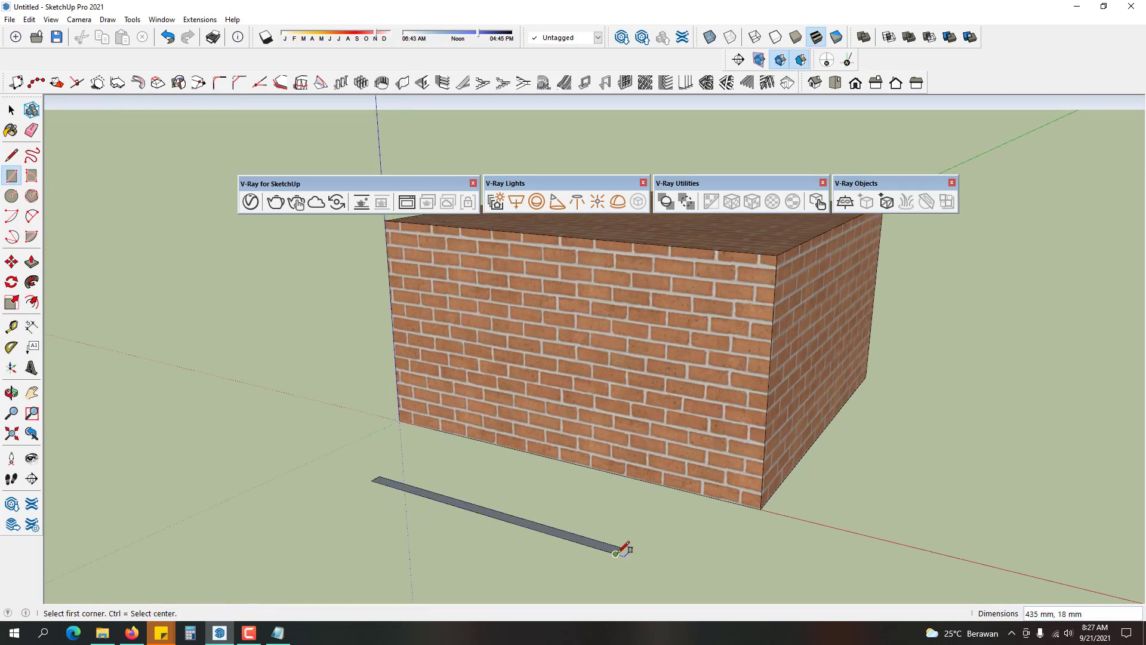
# - Extrude the narrow rectangle upward with Push/Pull into a thin upright panel roughly as tall as the brick box
pyautogui.press('space')
pyautogui.press('p')
pyautogui.click(614, 545)
pyautogui.scroll(-3, 617, 480)
pyautogui.moveTo(617, 455); pyautogui.dragTo(618, 427, button='middle')
pyautogui.click(621, 352)
# - Group the whole thin panel and scale the group down to a smaller pane
pyautogui.press('space')
pyautogui.tripleClick(593, 380)
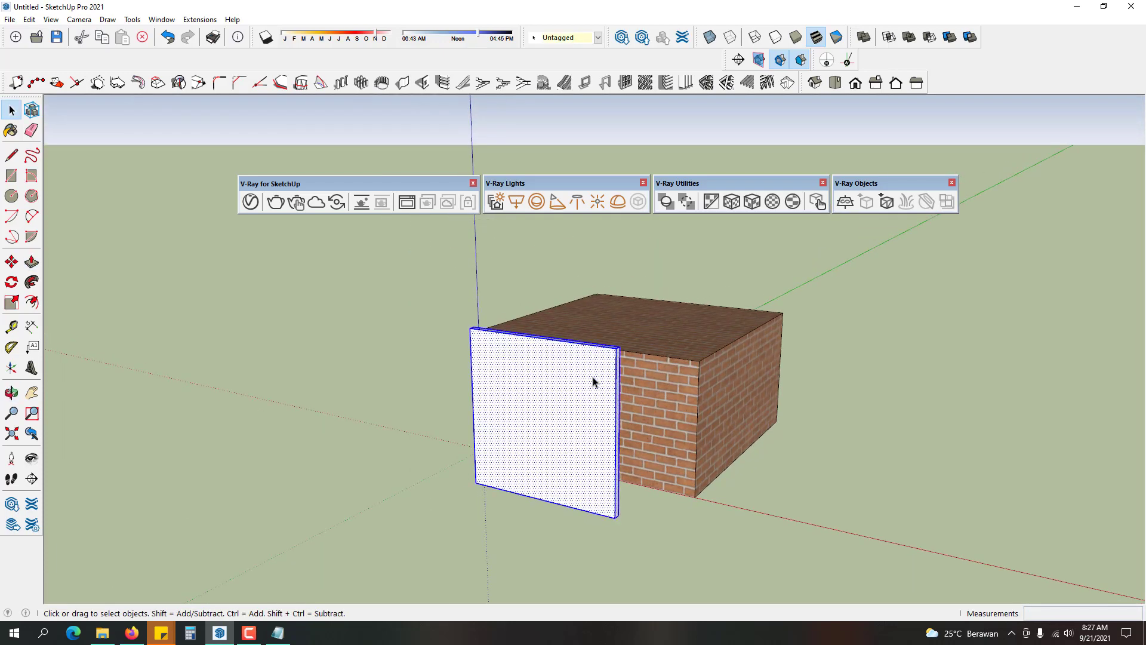
pyautogui.hotkey('ctrl', 'g')
pyautogui.moveTo(586, 376); pyautogui.dragTo(644, 424, button='middle')
pyautogui.scroll(1, 643, 424)
pyautogui.press('s')
pyautogui.moveTo(646, 360); pyautogui.dragTo(523, 441)
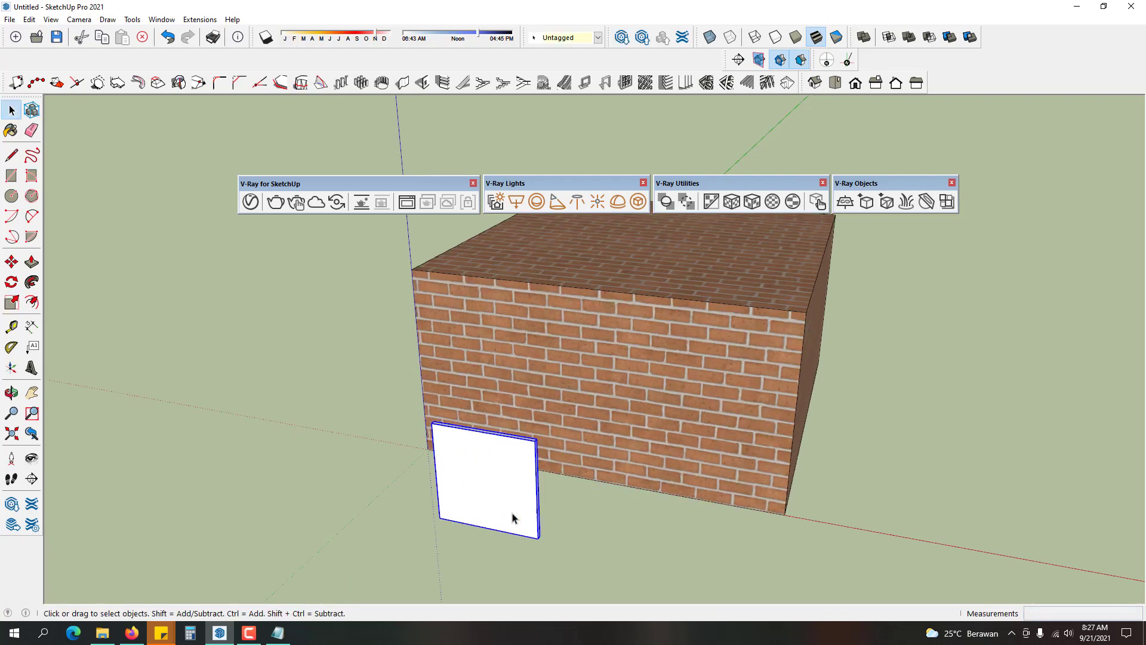
# - Apply the Glass_Window_Neutral material to the thin pane in front of the brick box
pyautogui.moveTo(514, 519); pyautogui.dragTo(547, 371, button='middle')
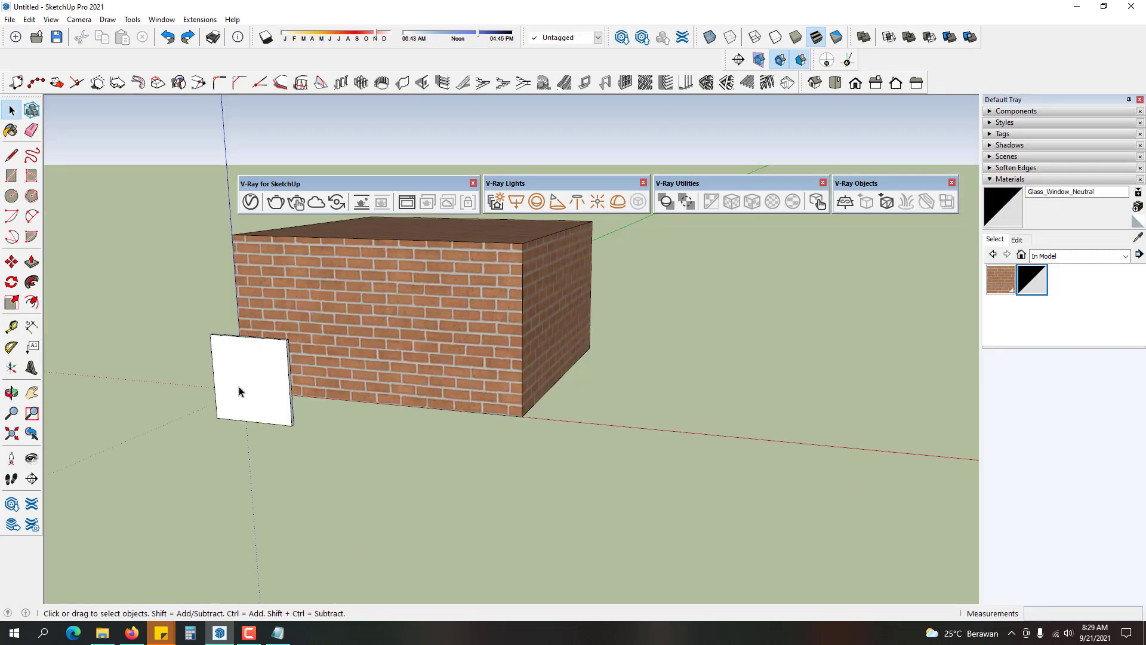
pyautogui.scroll(2, 228, 379)
pyautogui.moveTo(245, 388); pyautogui.dragTo(368, 424, button='middle')
pyautogui.scroll(1, 335, 386)
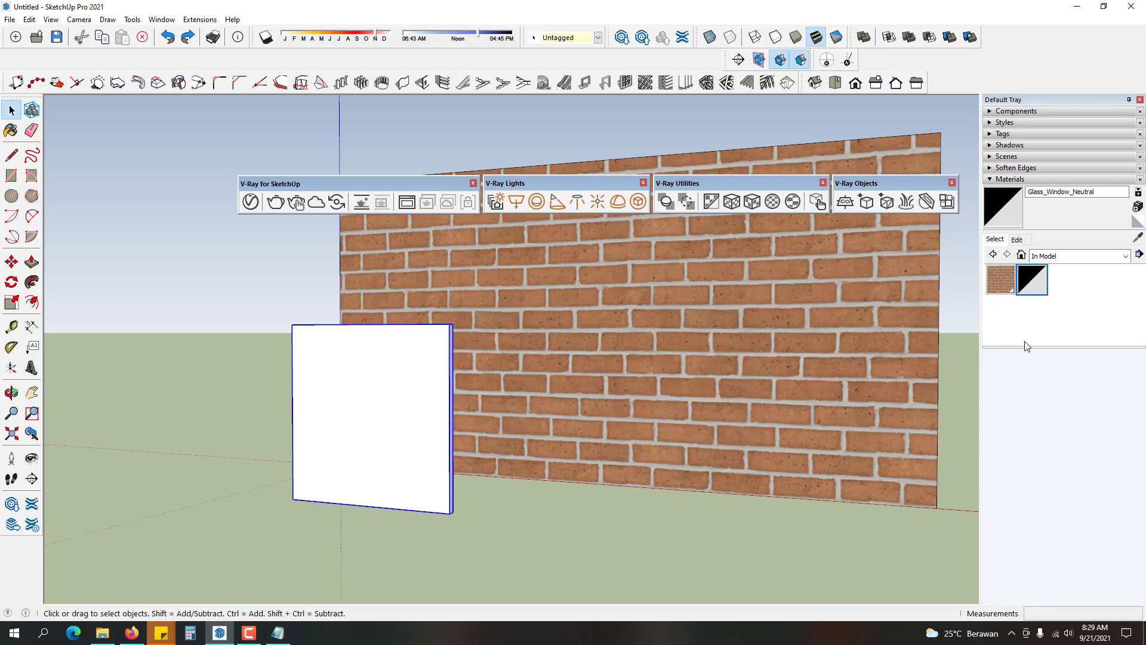
pyautogui.click(1031, 279)
pyautogui.click(380, 408)
pyautogui.press('space')
pyautogui.click(501, 517)
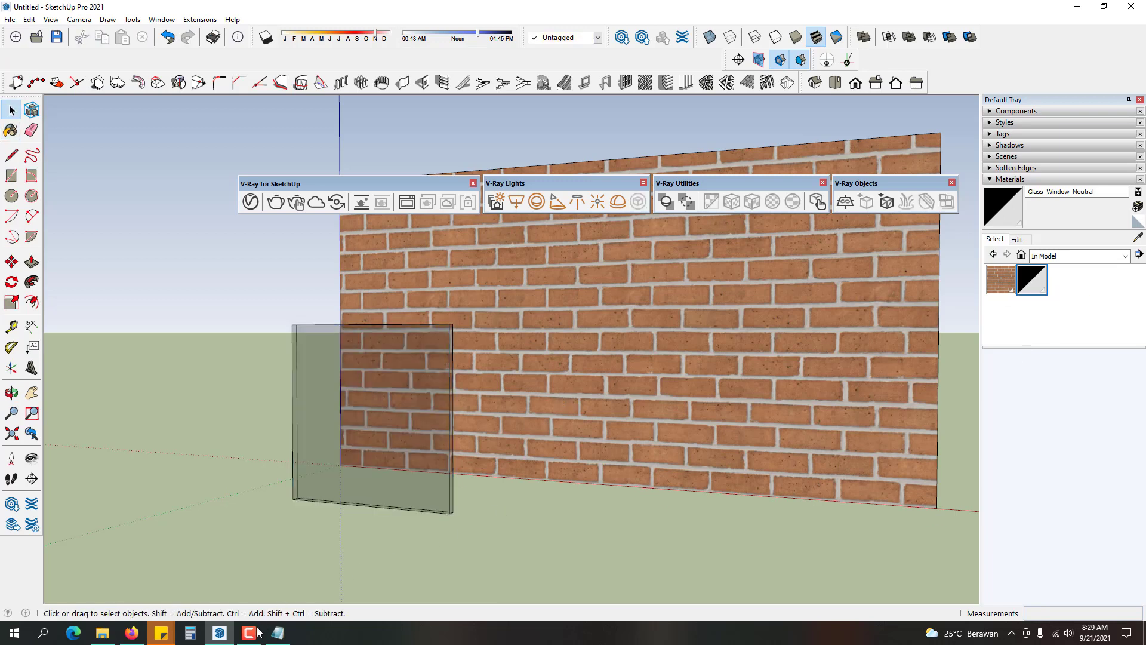
pyautogui.click(249, 632)
pyautogui.click(1089, 580)
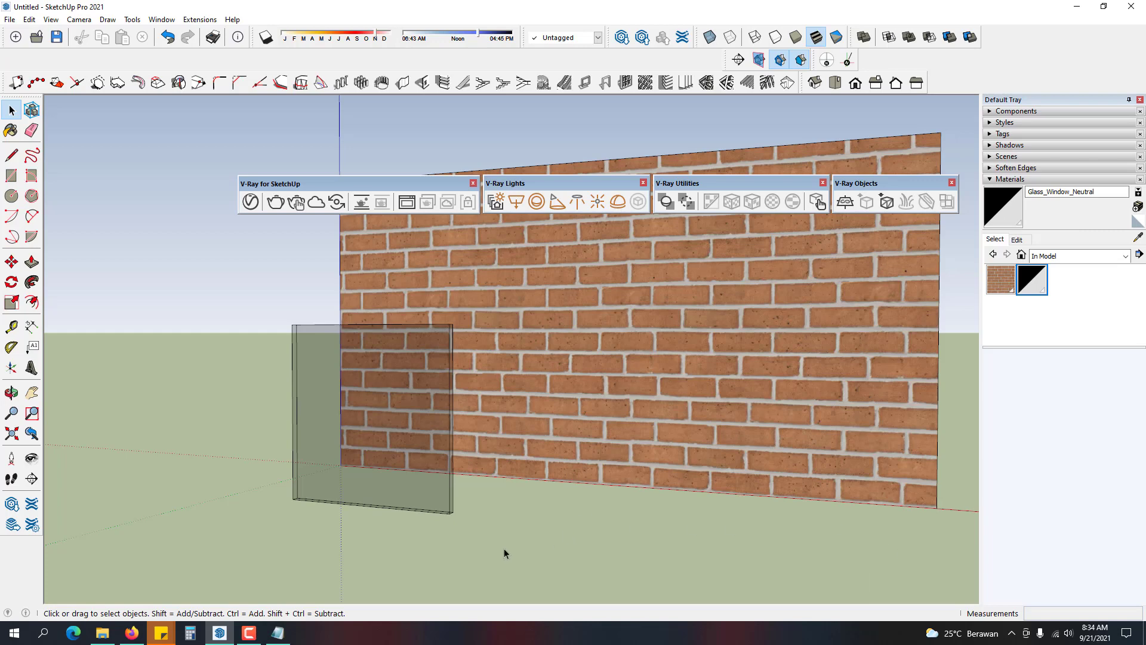
# - Render the glass pane in front of the brick wall and inspect the image at different zoom levels
pyautogui.moveTo(504, 548)
pyautogui.mouseDown(button='middle')
pyautogui.moveTo(452, 529)
pyautogui.moveTo(490, 536)
pyautogui.mouseUp(button='middle')
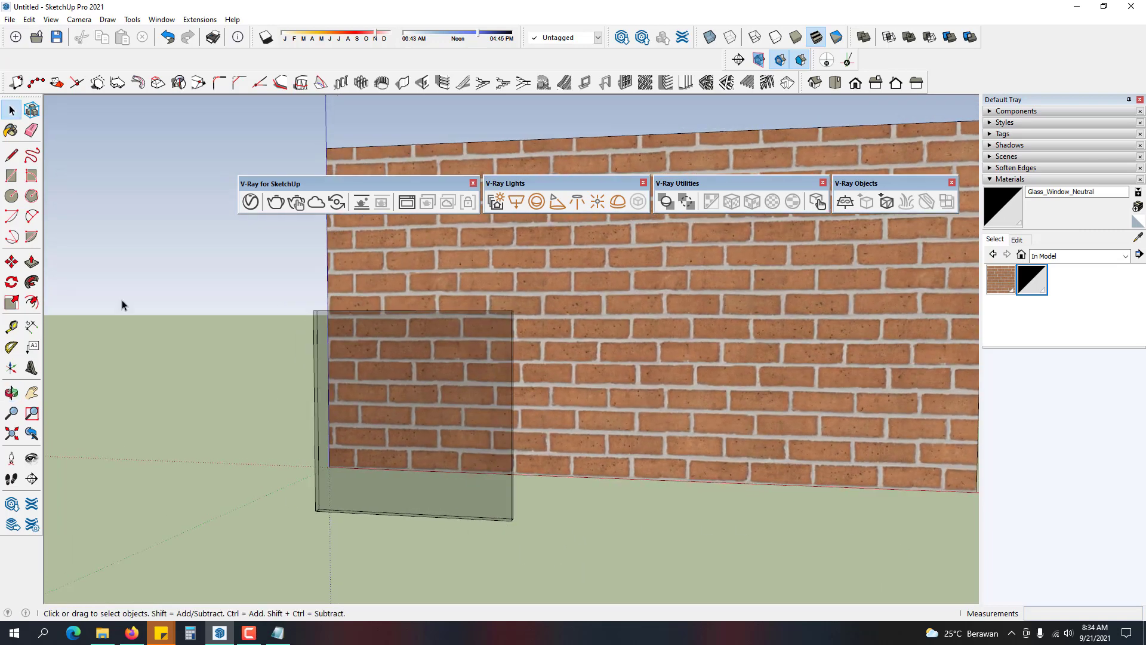
pyautogui.click(275, 202)
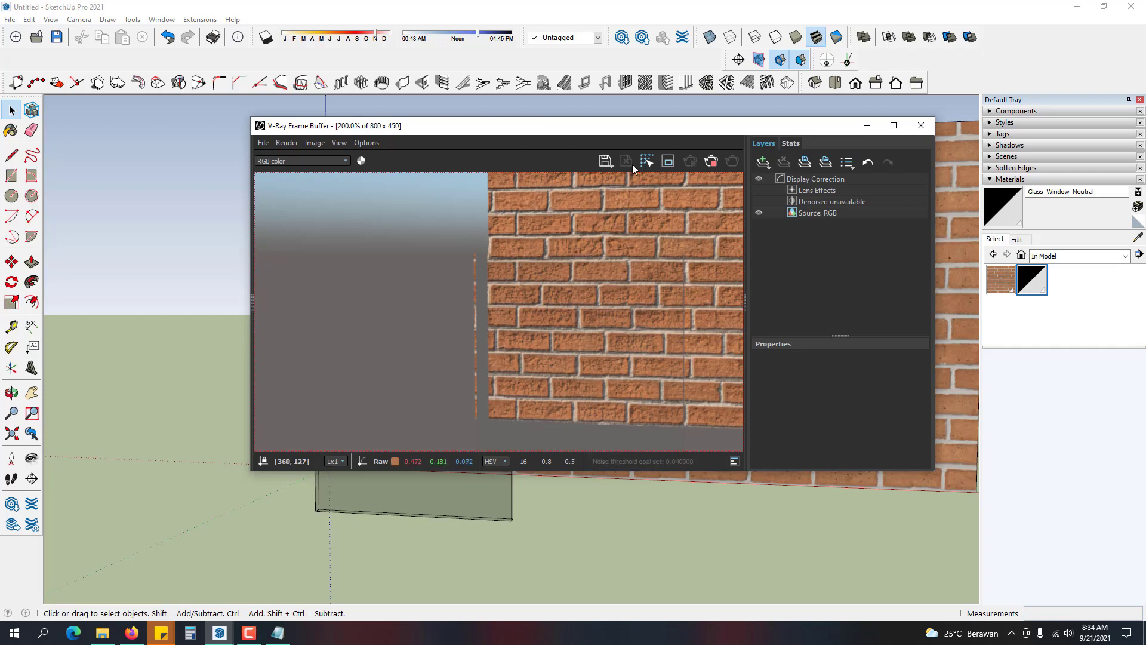
pyautogui.moveTo(621, 133); pyautogui.dragTo(584, 95)
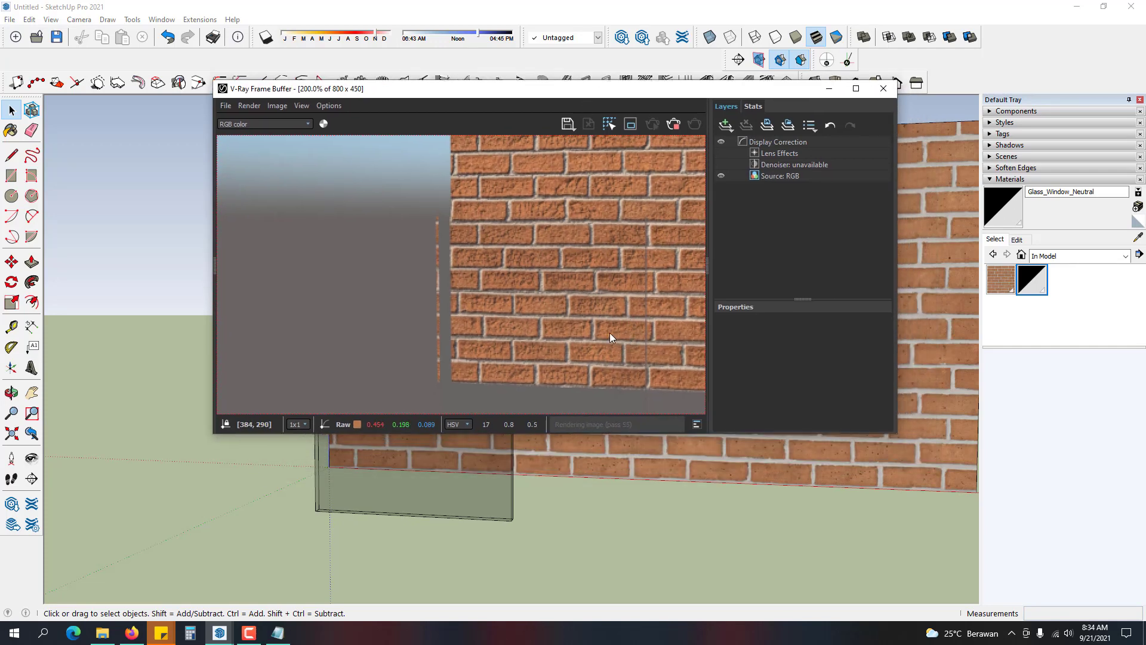
pyautogui.scroll(-1, 610, 332)
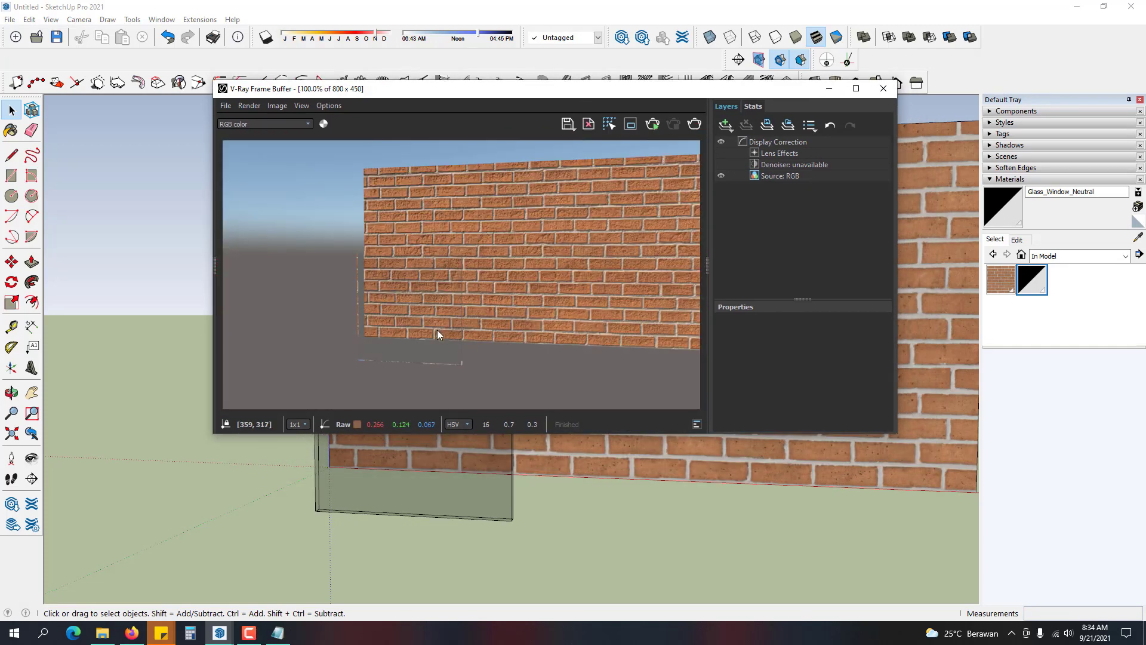
pyautogui.scroll(1, 437, 330)
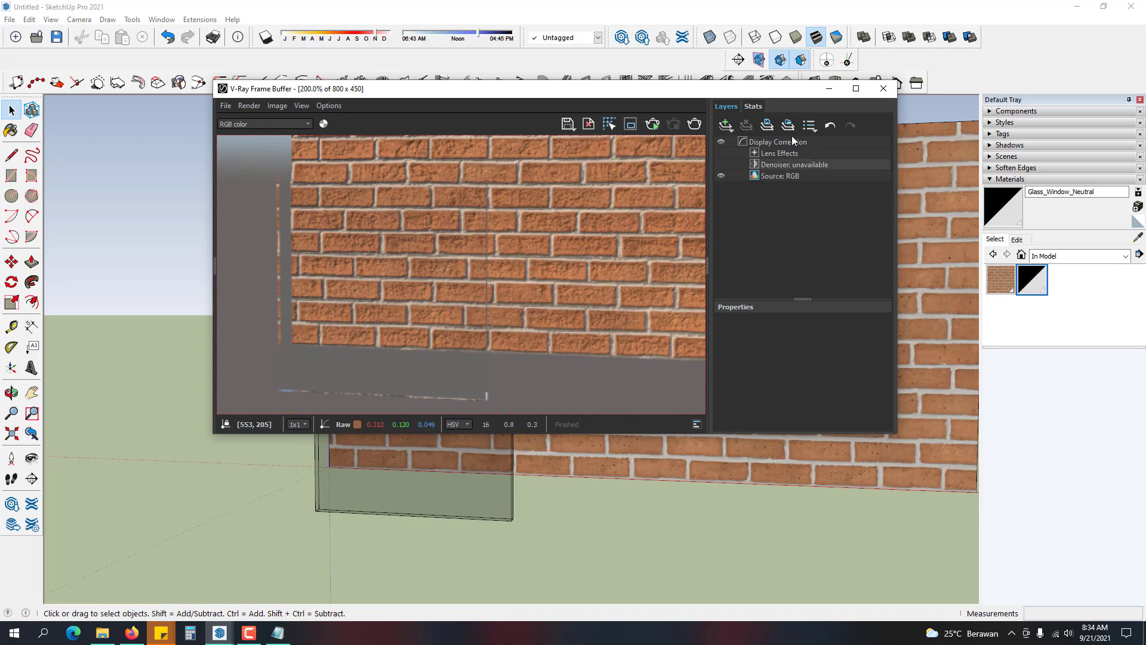
pyautogui.click(883, 88)
# - Move the glass pane about 153 mm up and sideways so it sits in front of the brick wall's face
pyautogui.moveTo(606, 503); pyautogui.dragTo(367, 470, button='middle')
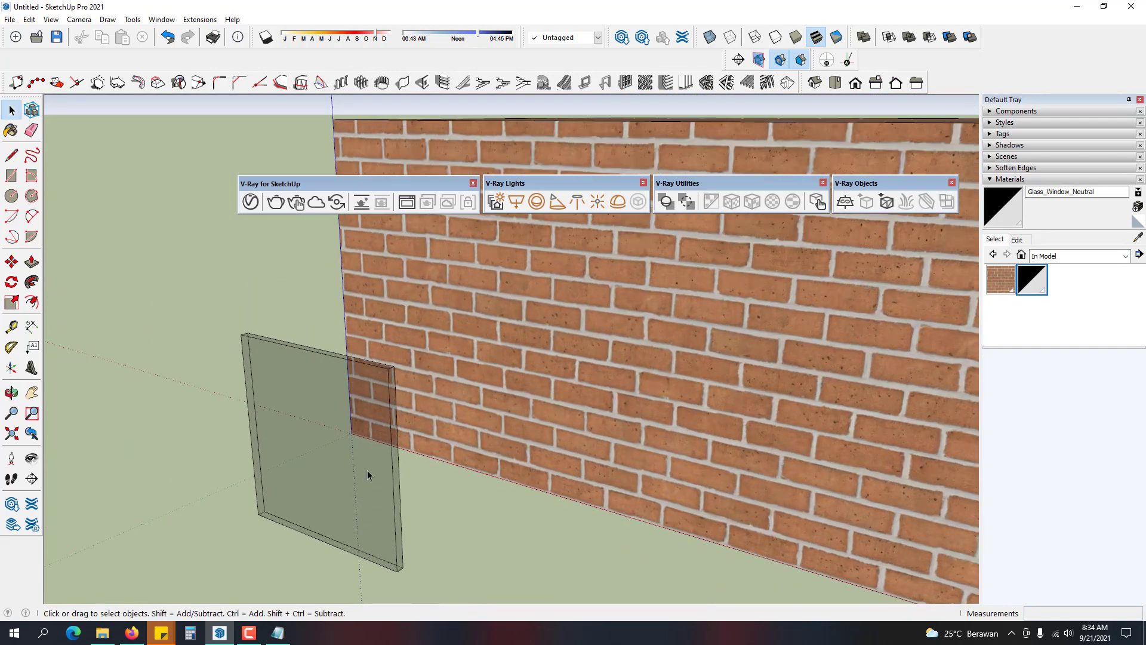
pyautogui.scroll(2, 408, 410)
pyautogui.click(408, 410)
pyautogui.moveTo(408, 410)
pyautogui.mouseDown(button='middle')
pyautogui.moveTo(428, 395)
pyautogui.moveTo(419, 401)
pyautogui.mouseUp(button='middle')
pyautogui.press('m')
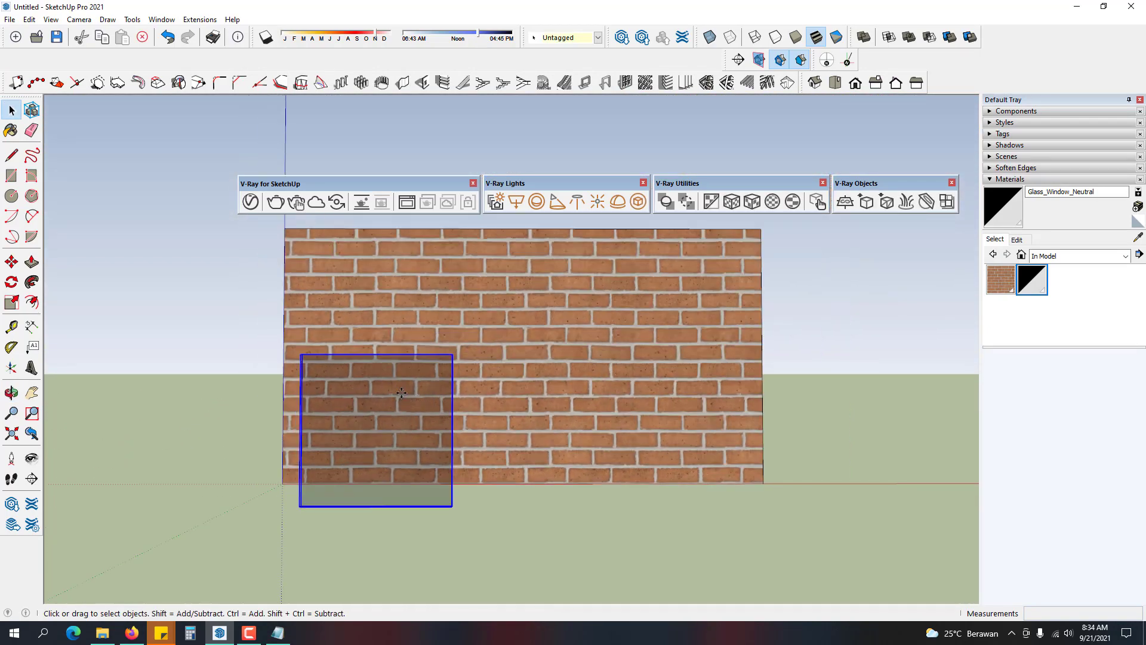
pyautogui.click(394, 393)
pyautogui.click(516, 324)
pyautogui.press('space')
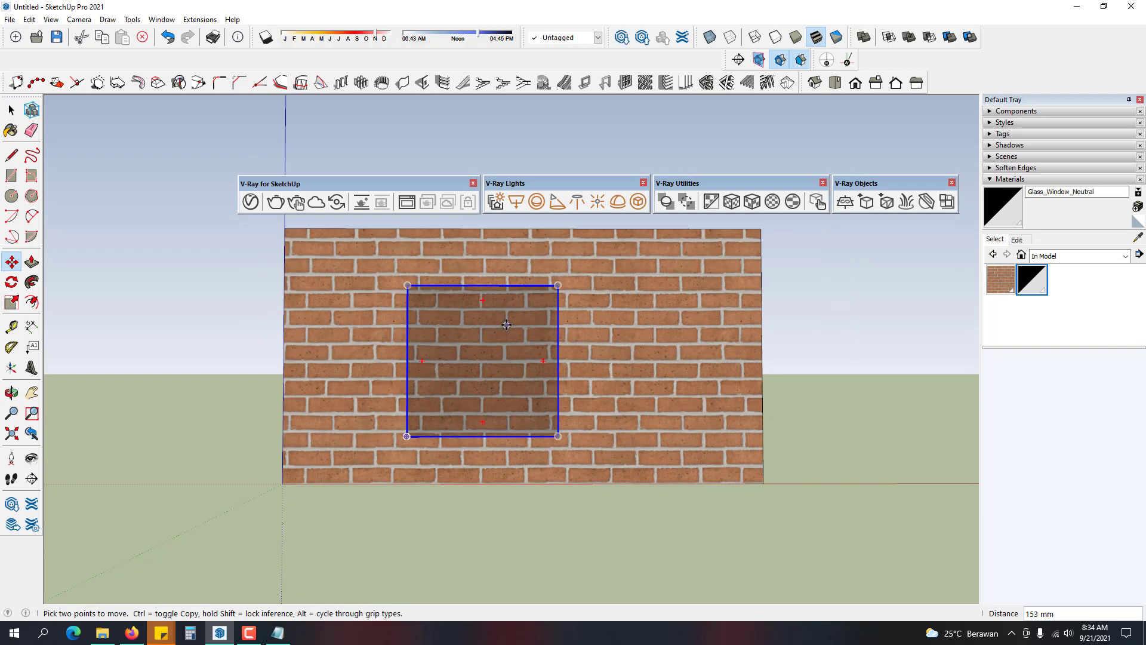
# - Render the repositioned glass pane against the brick wall from a nearly frontal and an oblique view
pyautogui.scroll(2, 514, 328)
pyautogui.moveTo(515, 328); pyautogui.dragTo(446, 338, button='middle')
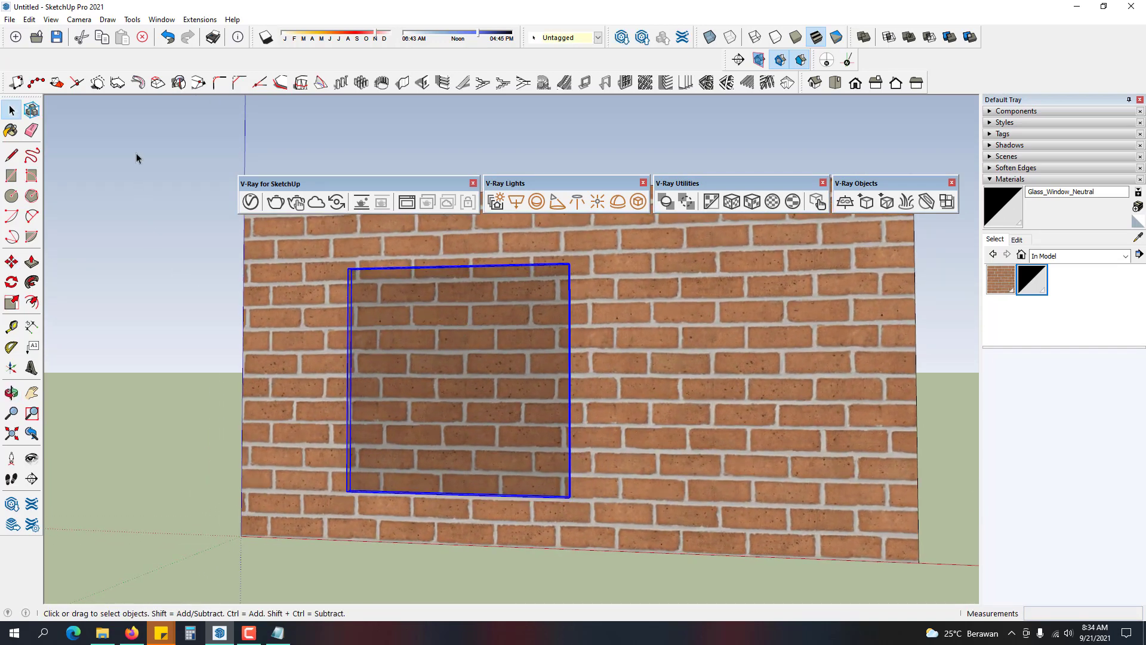
pyautogui.click(280, 202)
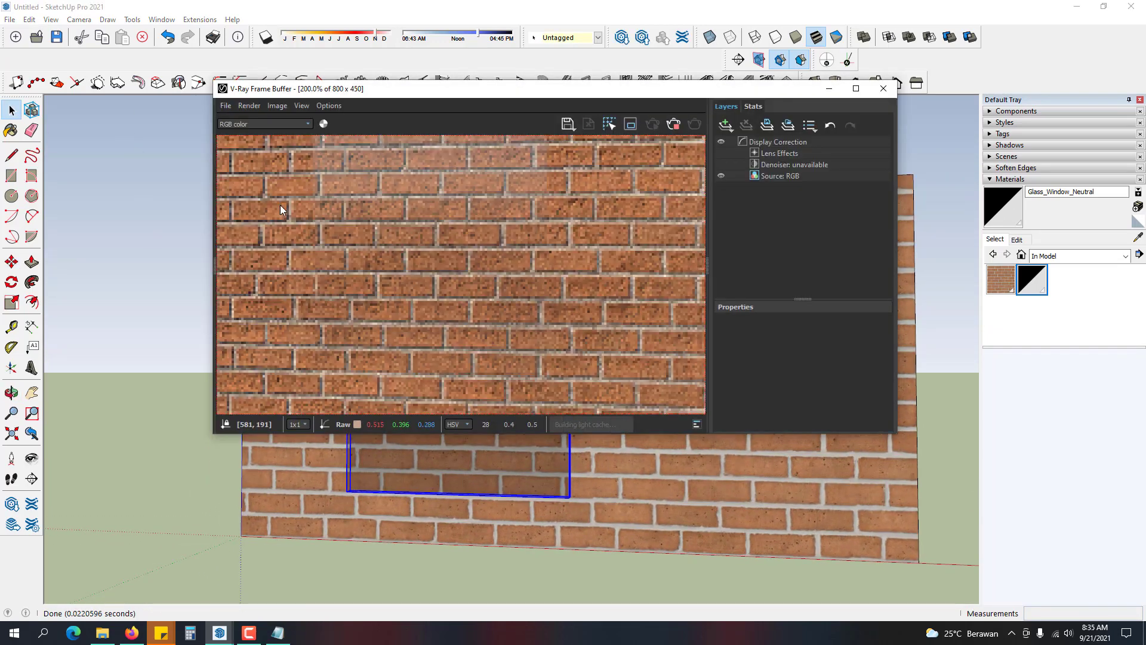
pyautogui.scroll(-1, 542, 395)
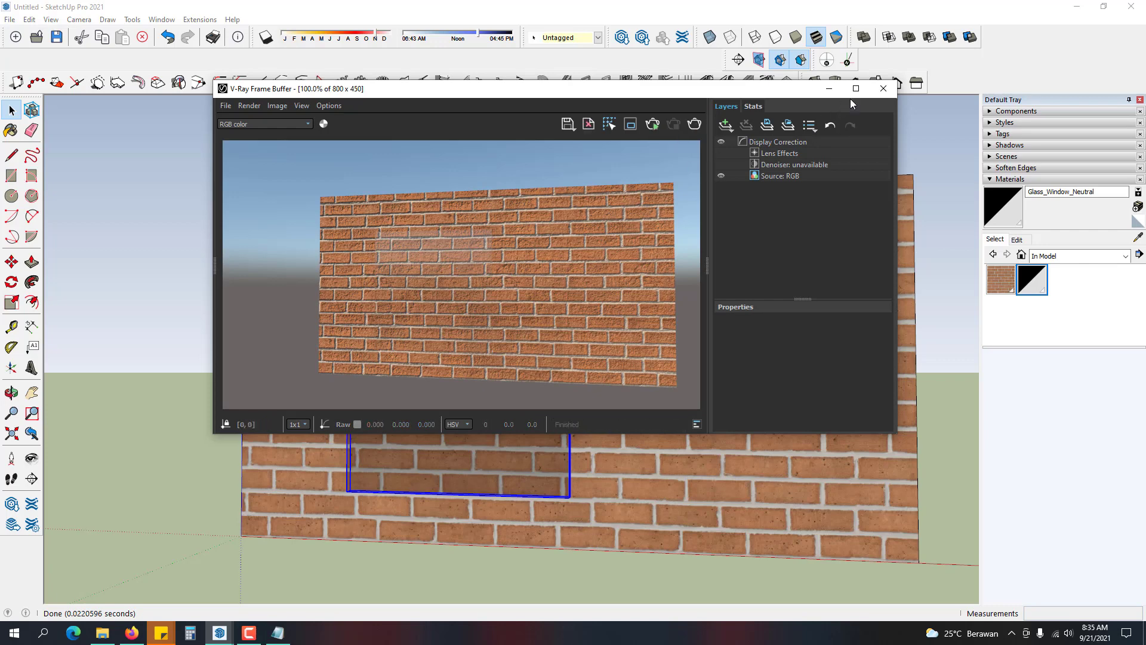
pyautogui.click(883, 89)
pyautogui.moveTo(454, 358); pyautogui.dragTo(385, 392, button='middle')
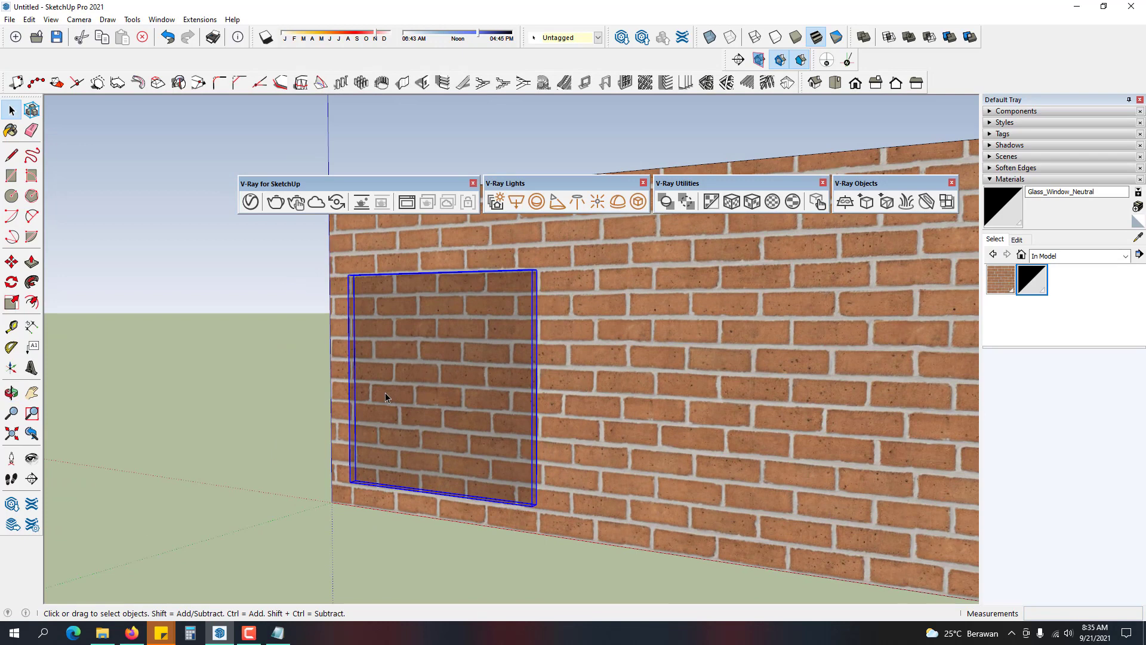
pyautogui.click(277, 205)
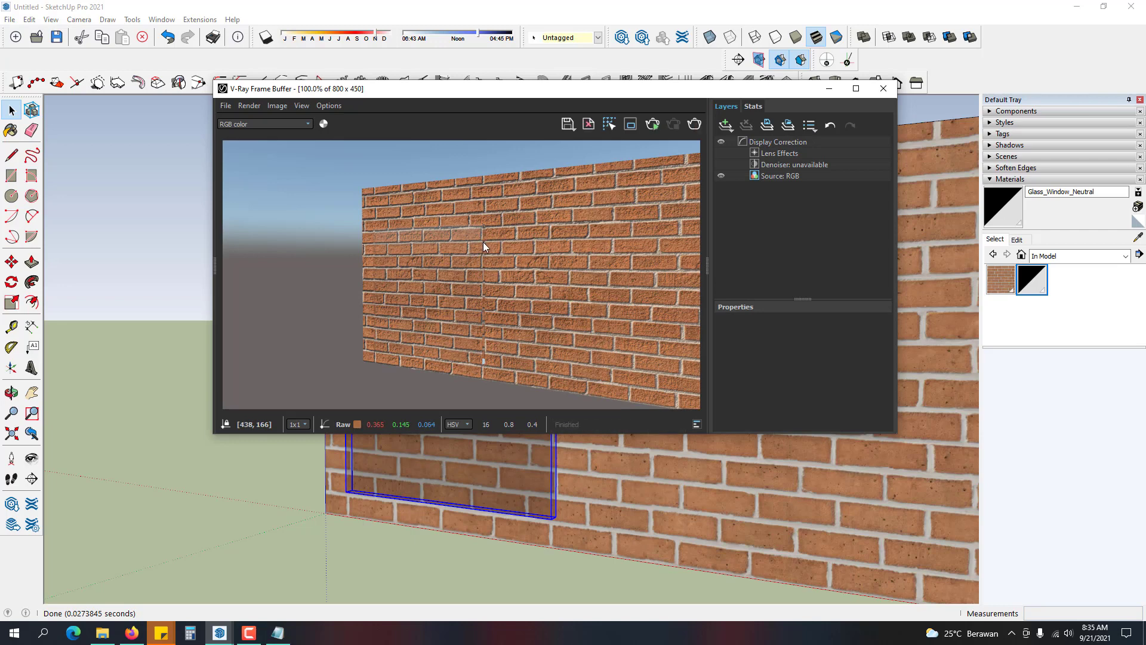
pyautogui.click(886, 97)
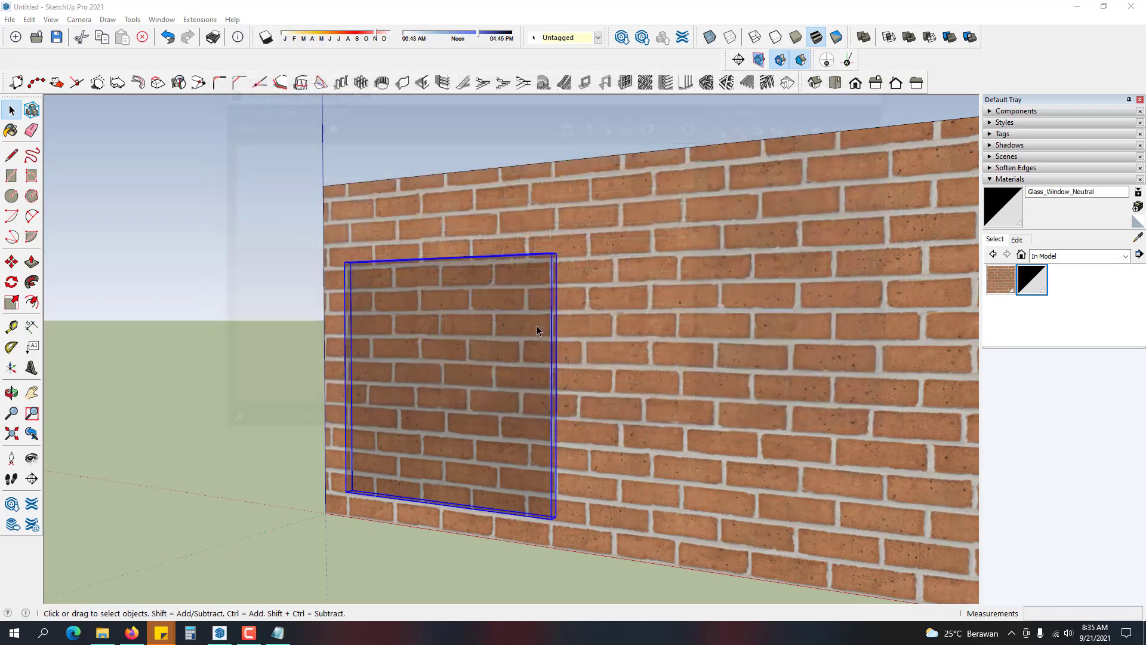
# - Draw a ground rectangle about 130 mm by 39 mm in front of the glass pane
pyautogui.moveTo(537, 328); pyautogui.dragTo(517, 401, button='middle')
pyautogui.click(344, 508)
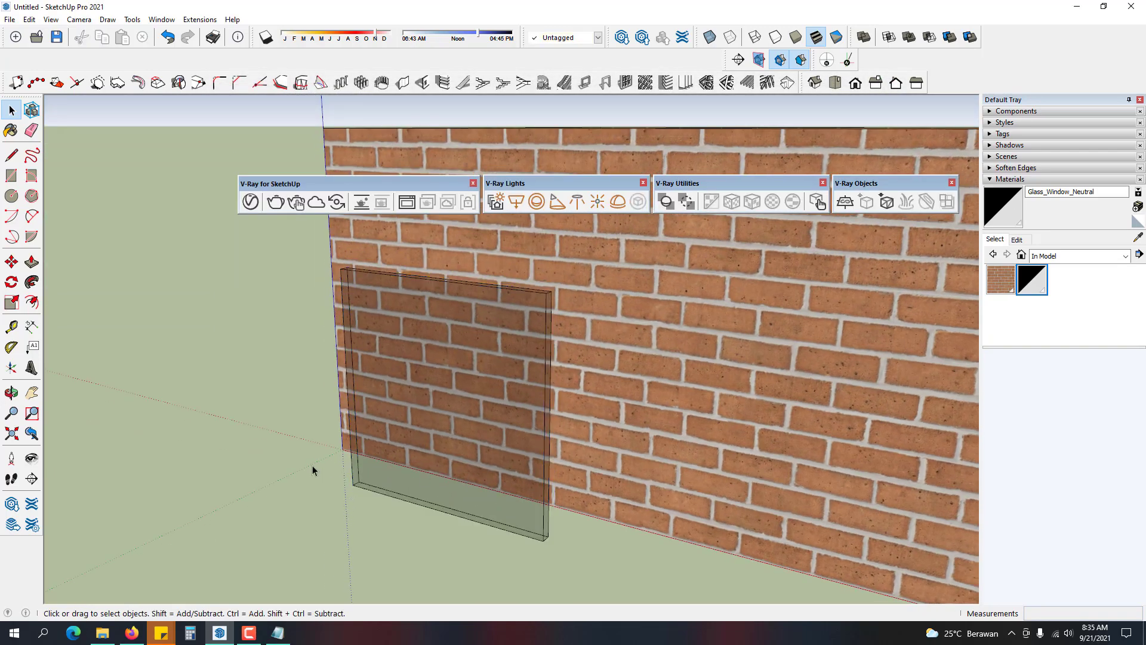
pyautogui.moveTo(293, 431); pyautogui.dragTo(478, 445, button='middle')
pyautogui.press('r')
pyautogui.click(380, 474)
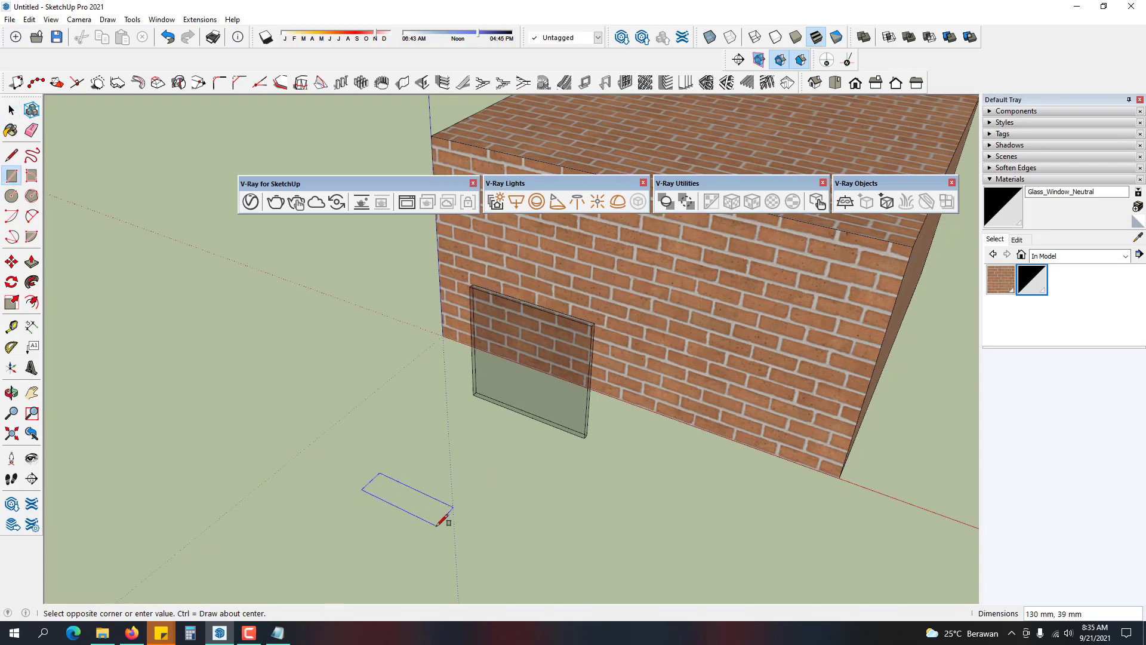
pyautogui.click(442, 522)
# - Extrude the small rectangle upward with Push/Pull into a block and group it
pyautogui.scroll(3, 438, 518)
pyautogui.press('p')
pyautogui.click(427, 512)
pyautogui.click(411, 441)
pyautogui.press('space')
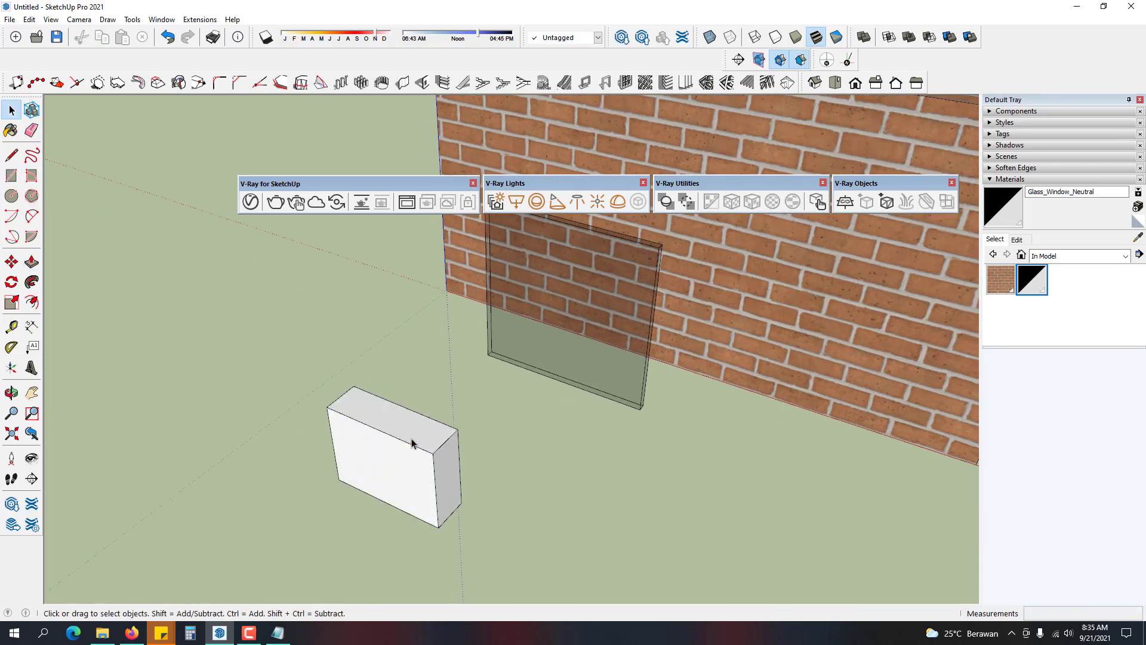
pyautogui.tripleClick(412, 442)
pyautogui.hotkey('ctrl', 'g')
pyautogui.moveTo(410, 440); pyautogui.dragTo(420, 499, button='middle')
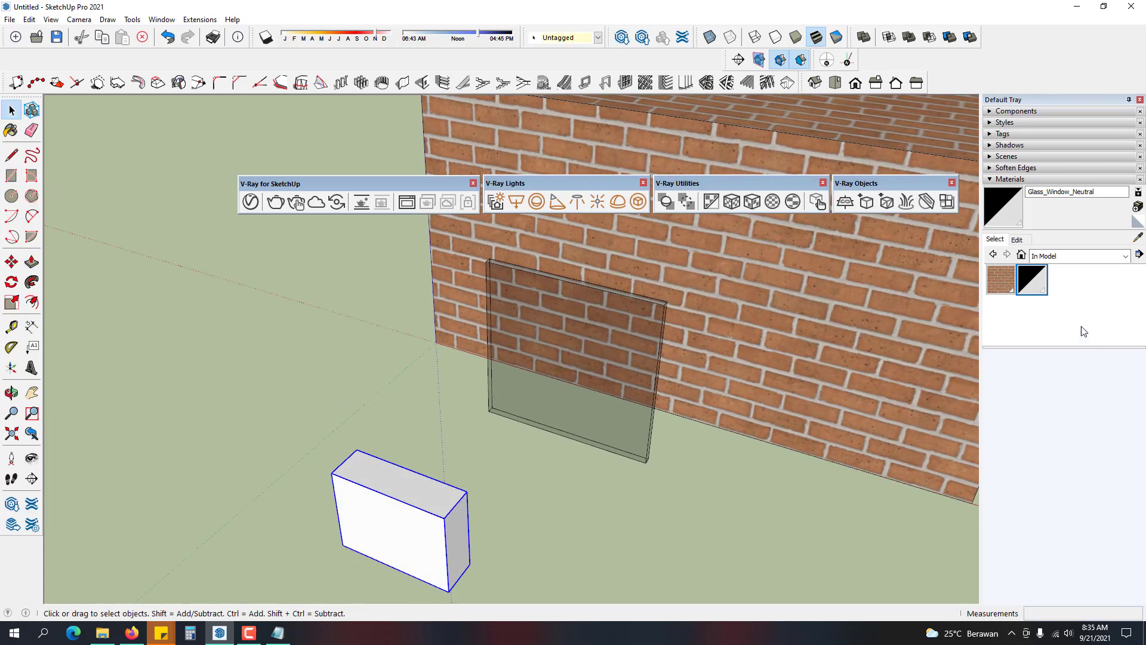
# - Paint the small block with the Bricks_A01_1m material
pyautogui.click(1000, 279)
pyautogui.click(451, 524)
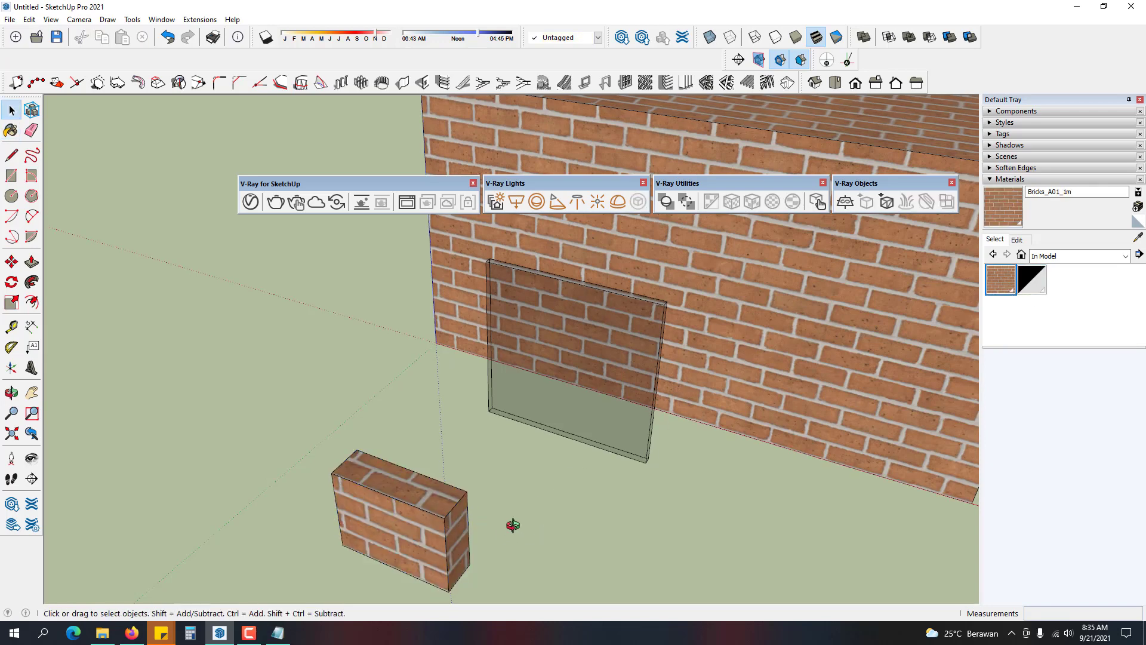
pyautogui.moveTo(511, 524); pyautogui.dragTo(649, 445, button='middle')
pyautogui.press('space')
# - Move the small brick block so it stands in open space in front of the glass pane
pyautogui.click(440, 532)
pyautogui.moveTo(439, 532); pyautogui.dragTo(492, 547, button='middle')
pyautogui.press('m')
pyautogui.click(483, 545)
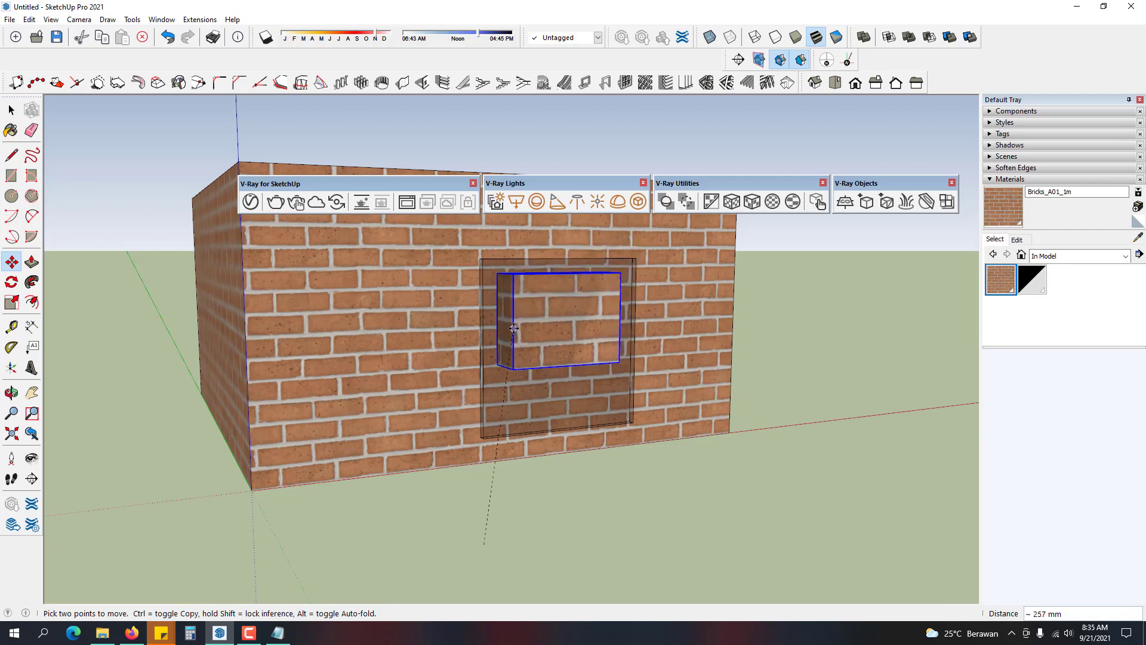
pyautogui.moveTo(525, 334); pyautogui.dragTo(726, 460, button='middle')
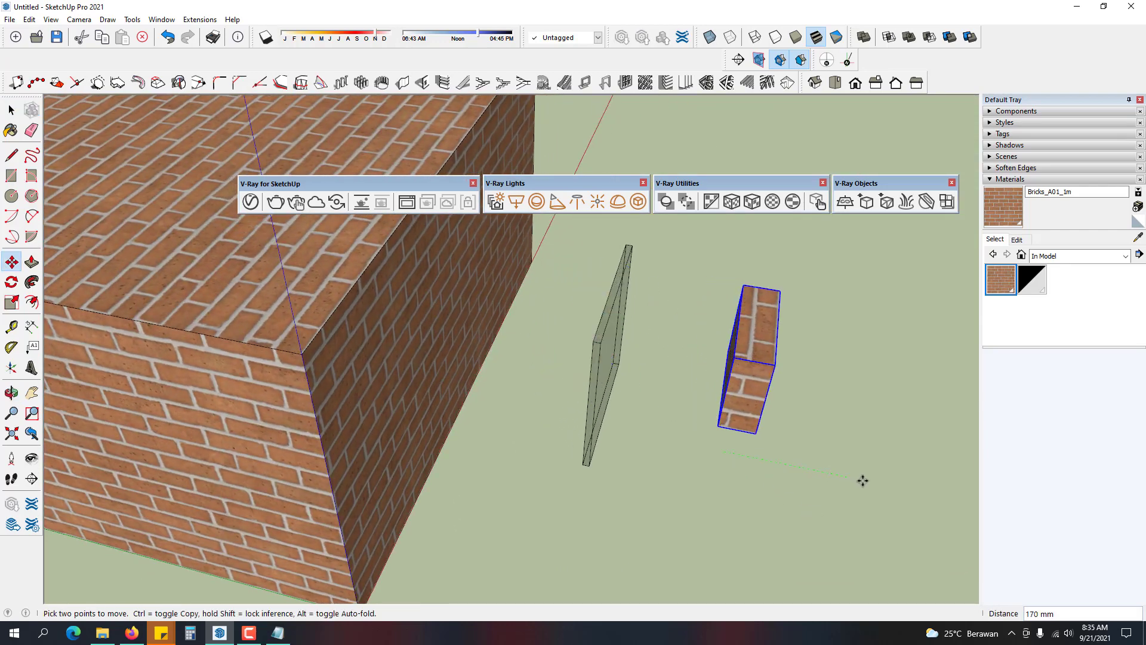
pyautogui.click(897, 425)
# - Render the brick box, glass pane and small brick block from a raised angle
pyautogui.moveTo(899, 417); pyautogui.dragTo(513, 354, button='middle')
pyautogui.scroll(5, 474, 353)
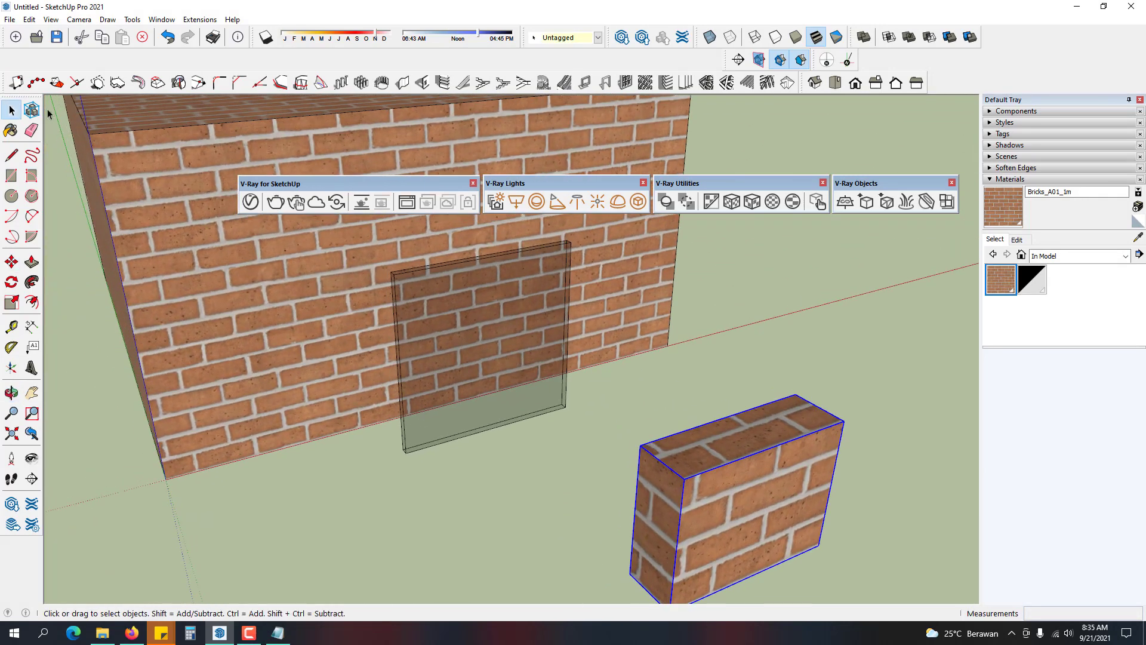
pyautogui.click(278, 201)
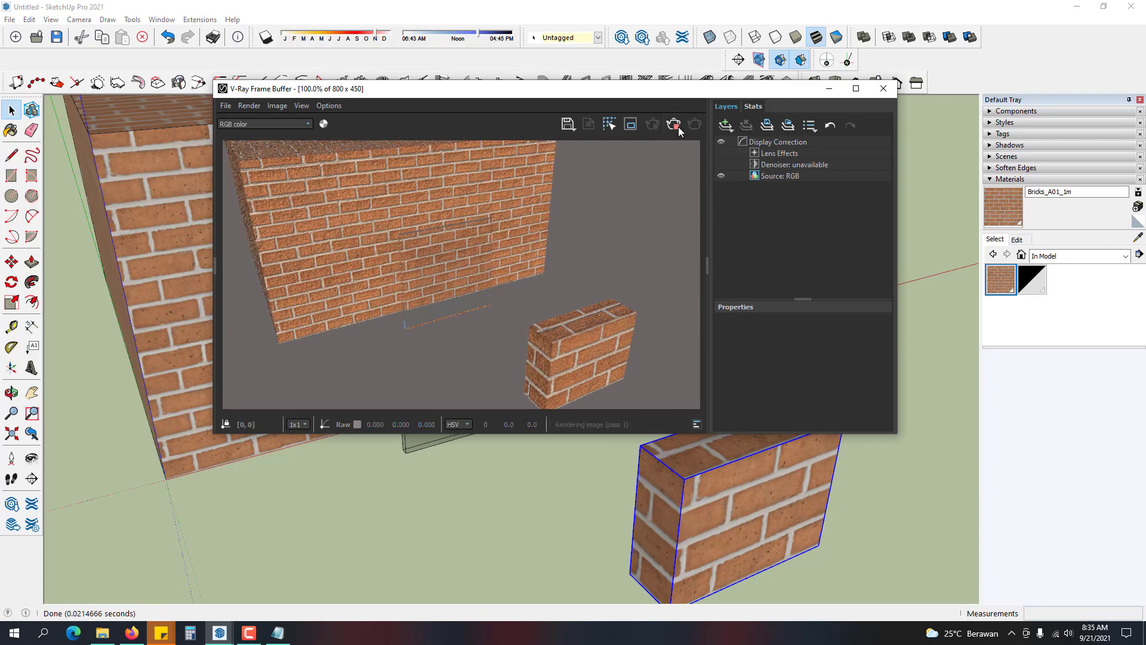
pyautogui.click(885, 90)
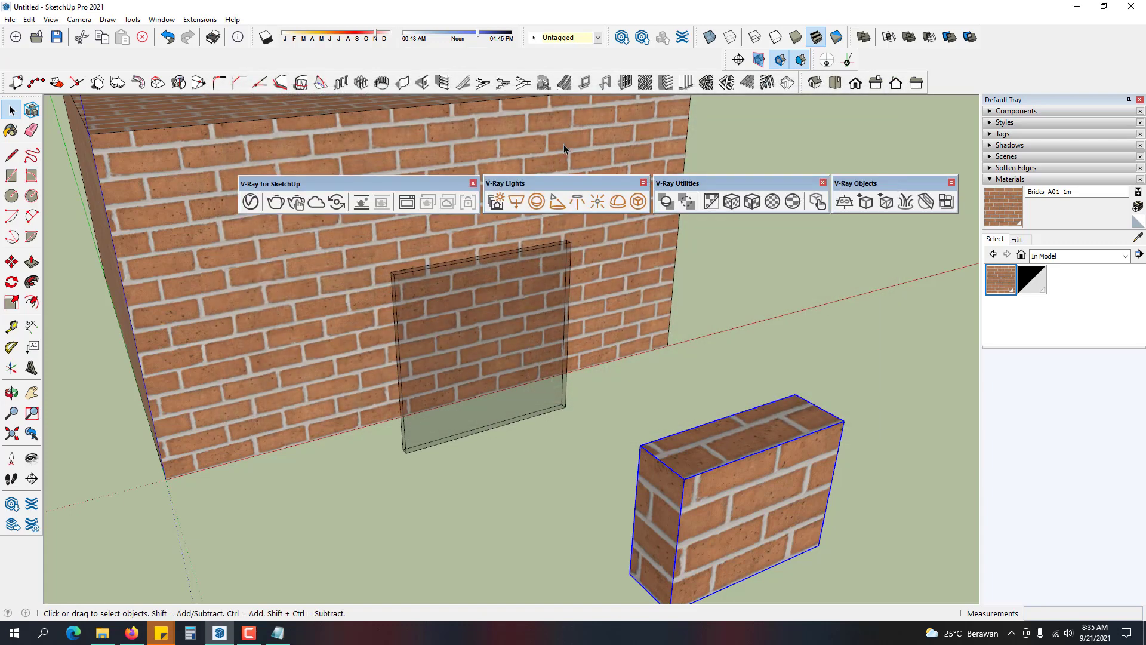
# - Replace the brick material on the faces inside the large box group with the Default material
pyautogui.click(564, 149)
pyautogui.click(816, 201)
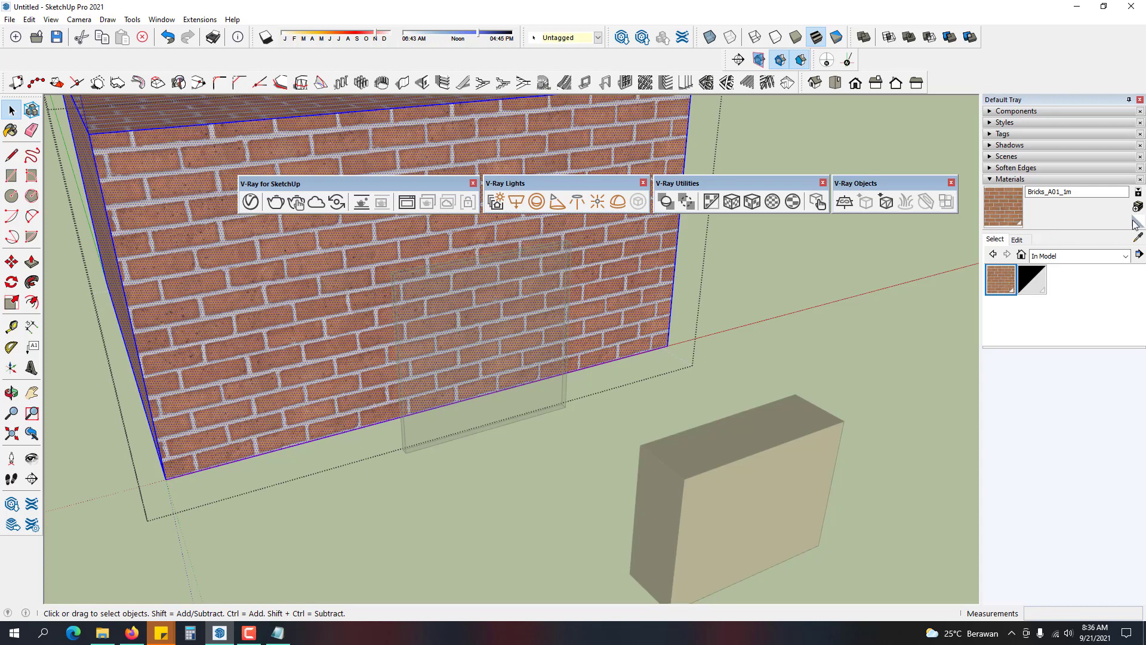
pyautogui.click(1135, 222)
pyautogui.click(608, 146)
pyautogui.press('space')
pyautogui.click(775, 281)
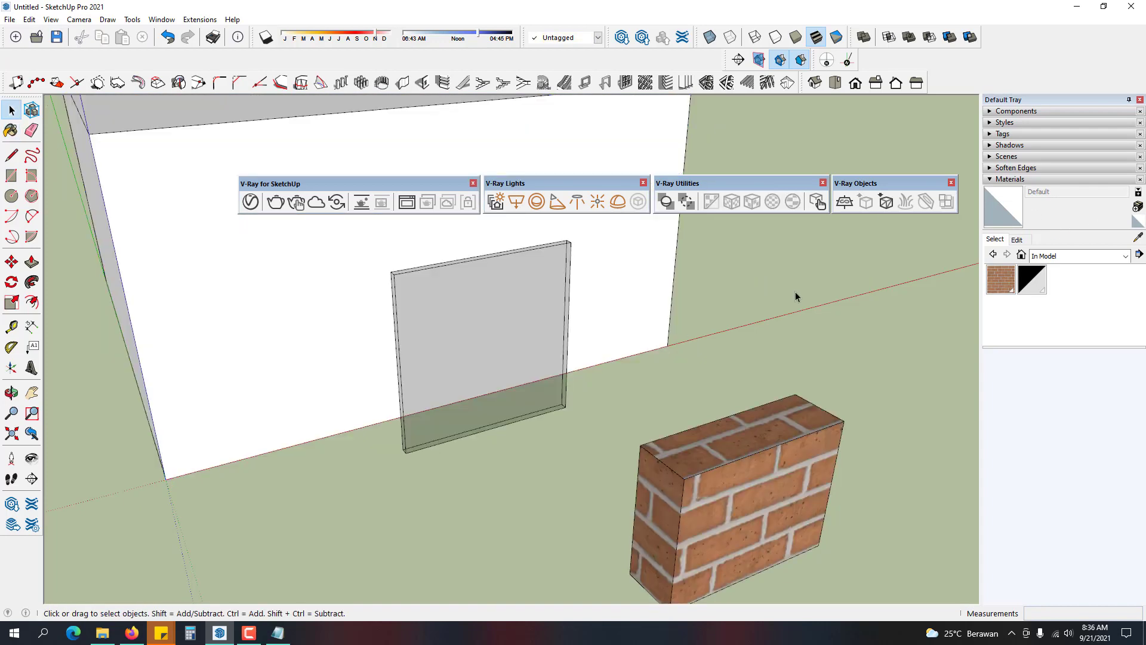
# - Render the glass pane in front of the plain box and check the block's reflection
pyautogui.click(278, 203)
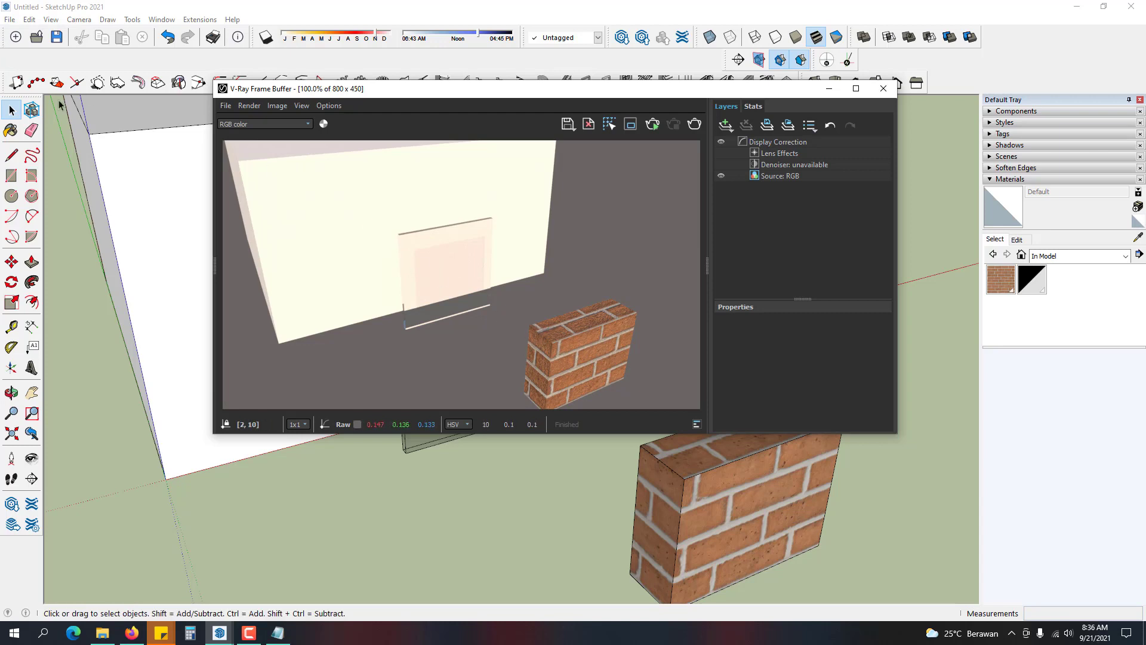
pyautogui.moveTo(321, 94); pyautogui.dragTo(284, 113)
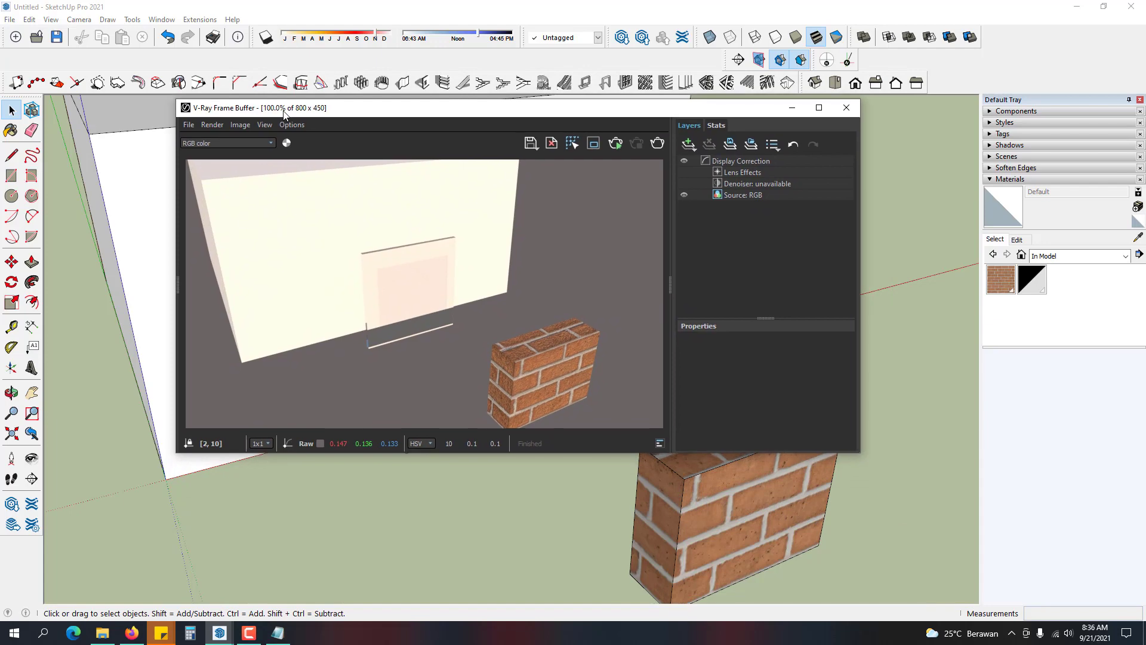
pyautogui.click(845, 108)
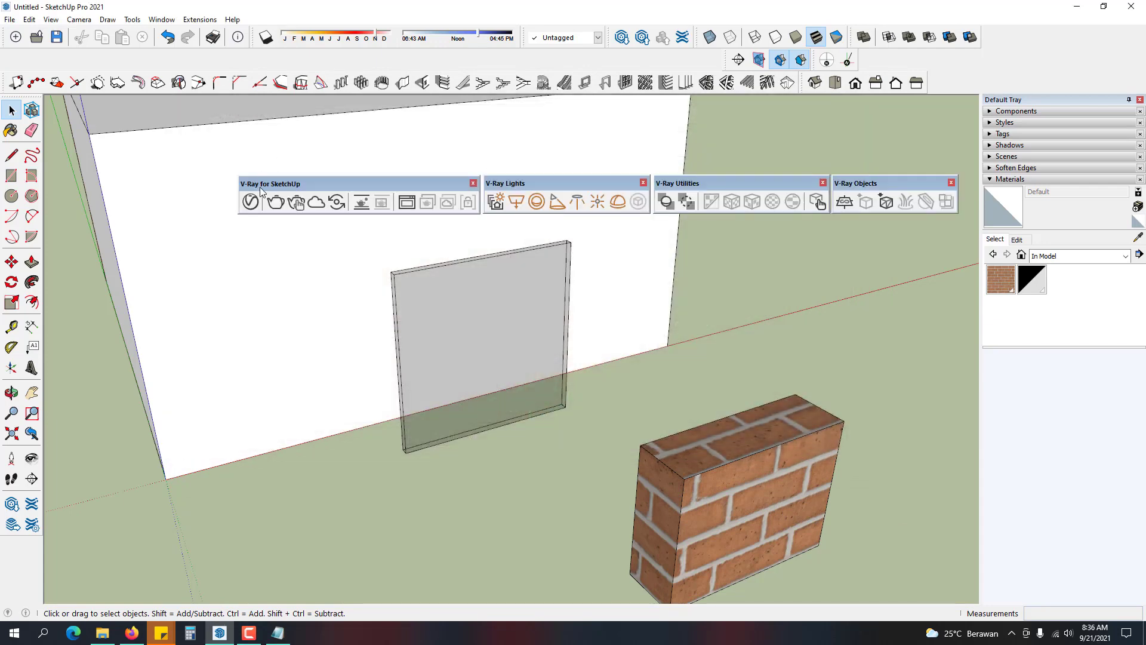
# - Open the Glass_Window_Neutral material's settings in the V-Ray Asset Editor
pyautogui.click(257, 205)
pyautogui.click(579, 113)
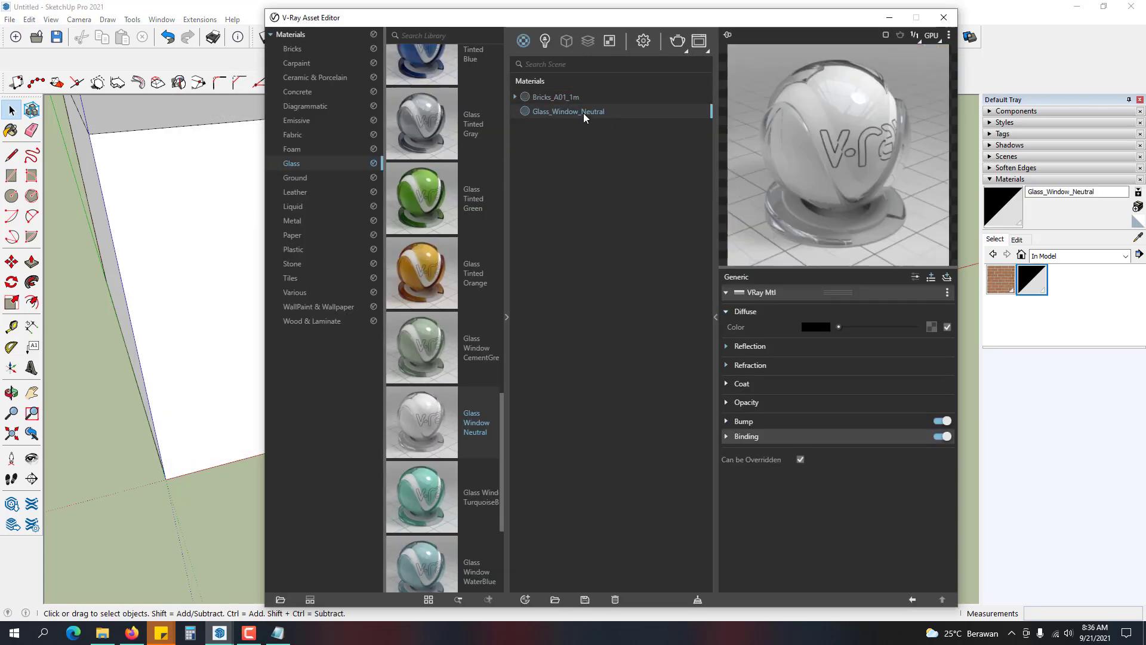
pyautogui.moveTo(675, 21); pyautogui.dragTo(553, 14)
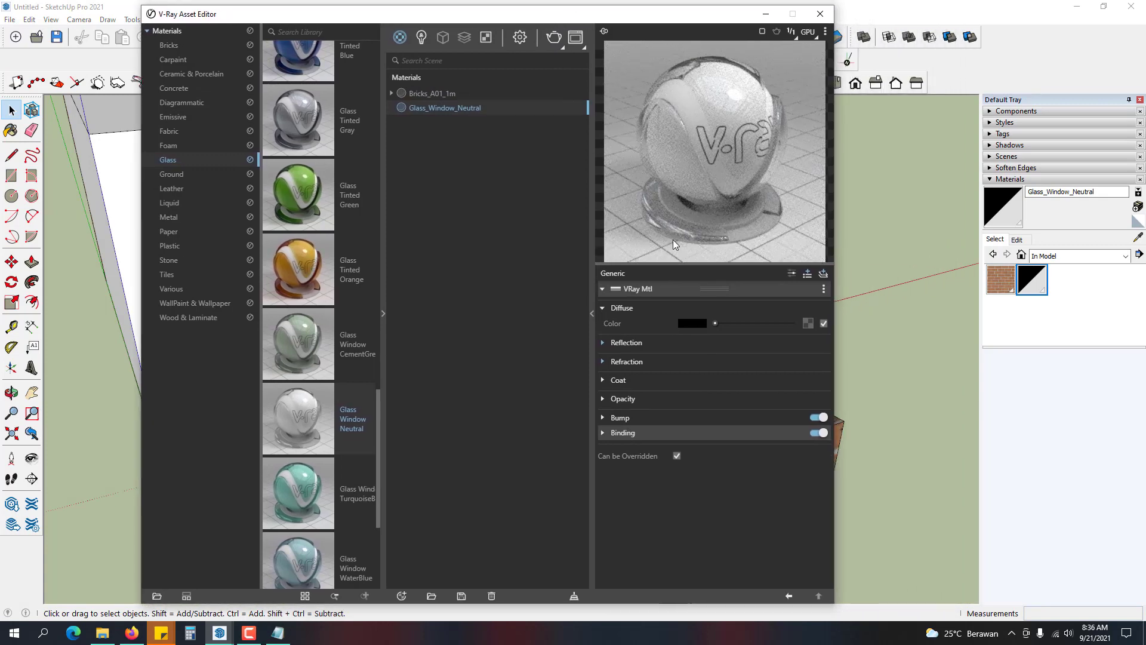
# - Try white and red as the glass material's diffuse color, returning it to black
pyautogui.click(692, 323)
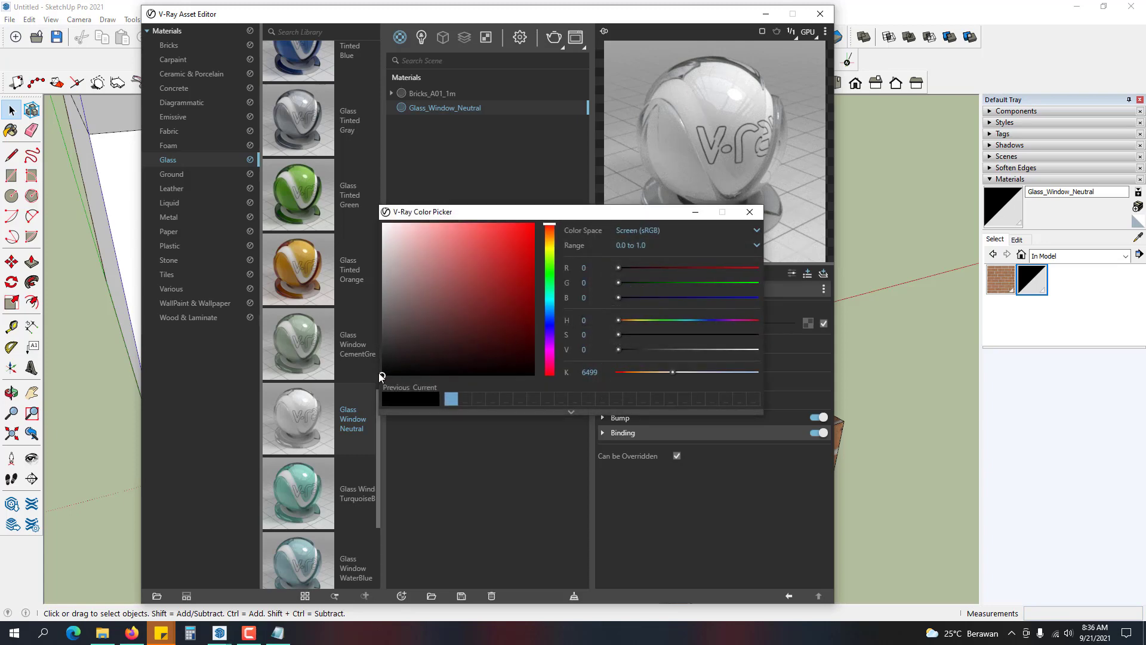
pyautogui.moveTo(384, 372); pyautogui.dragTo(380, 216)
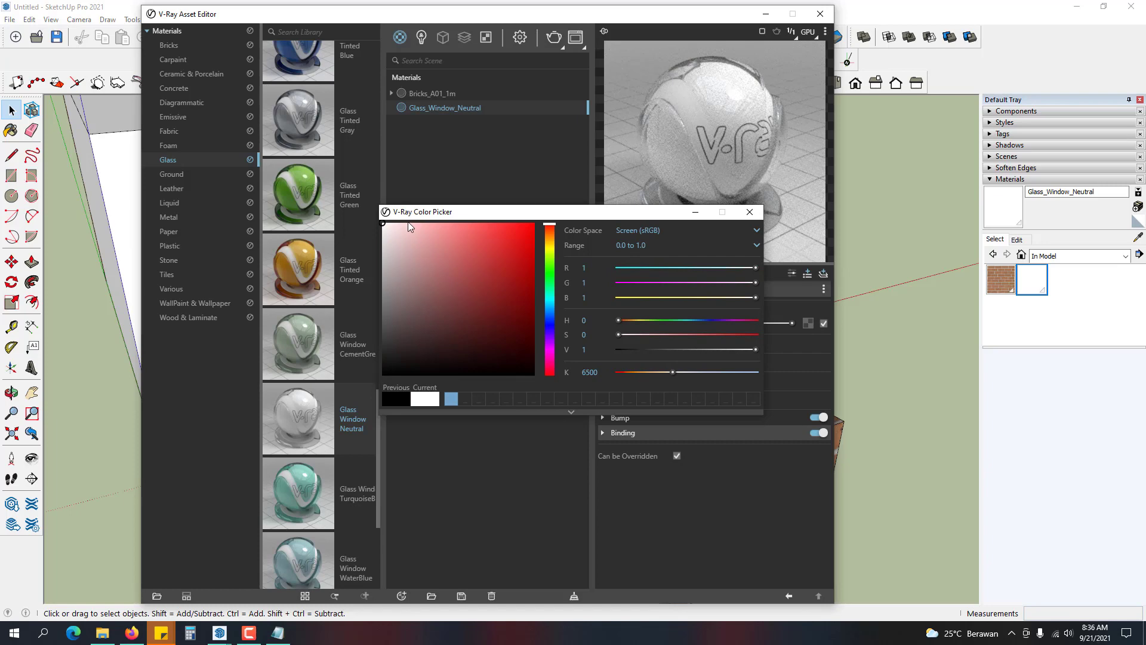
pyautogui.moveTo(387, 226)
pyautogui.mouseDown()
pyautogui.moveTo(575, 254)
pyautogui.moveTo(541, 246)
pyautogui.moveTo(538, 216)
pyautogui.mouseUp()
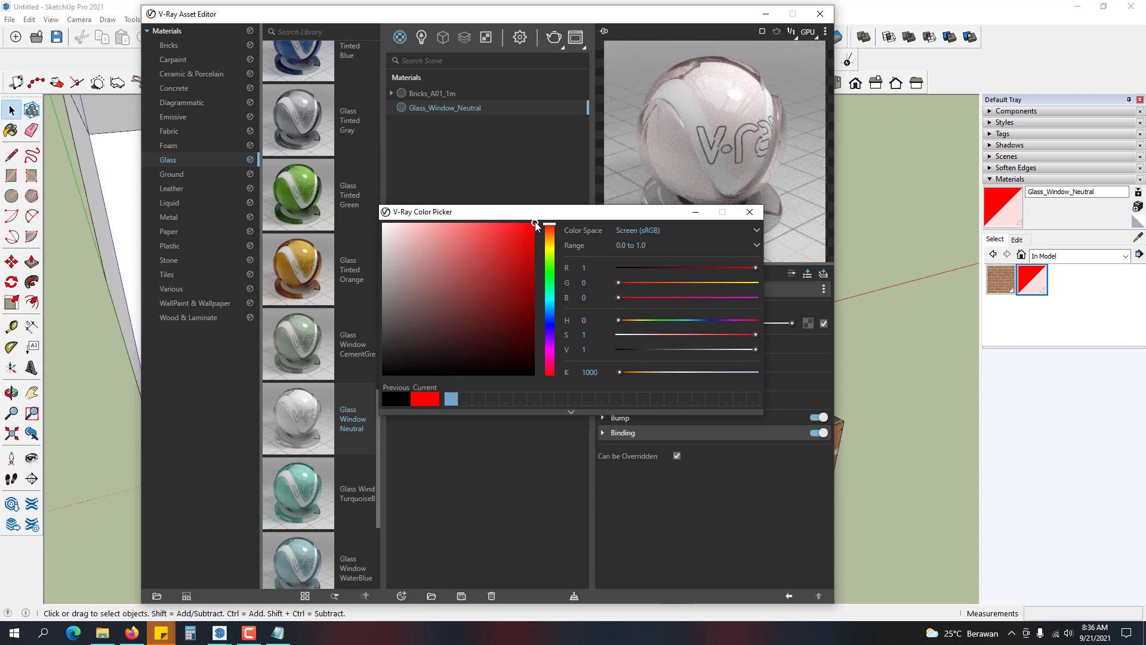
pyautogui.moveTo(536, 225); pyautogui.dragTo(383, 376)
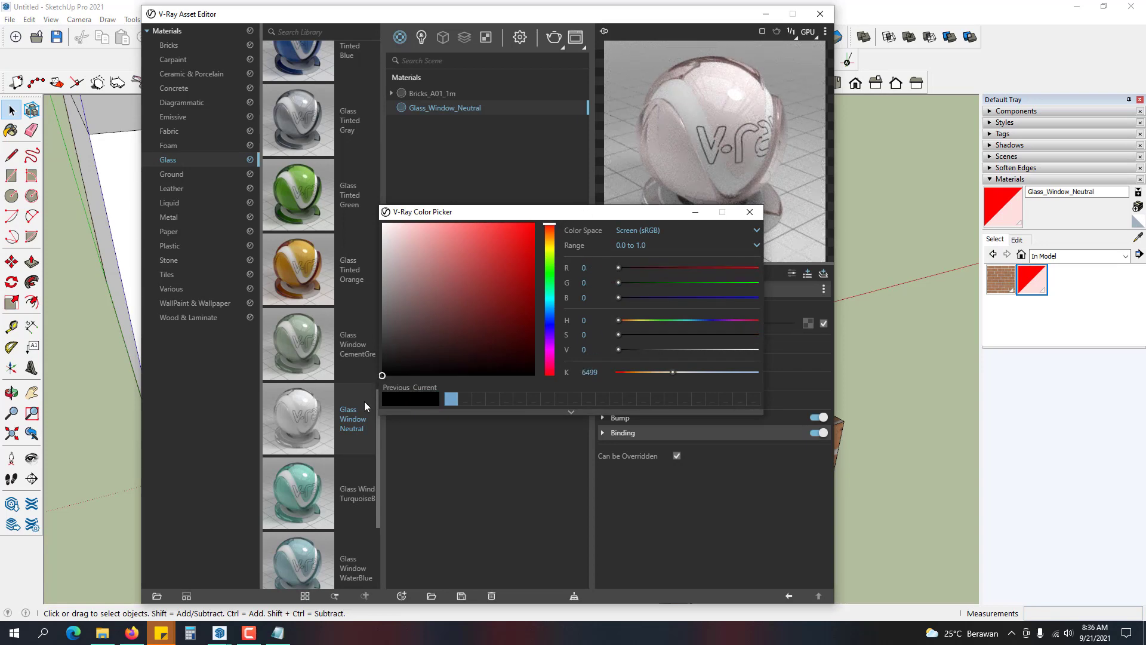
pyautogui.click(750, 212)
# - Inspect the Glass_Window_Neutral material's reflection color values in the color picker
pyautogui.click(705, 345)
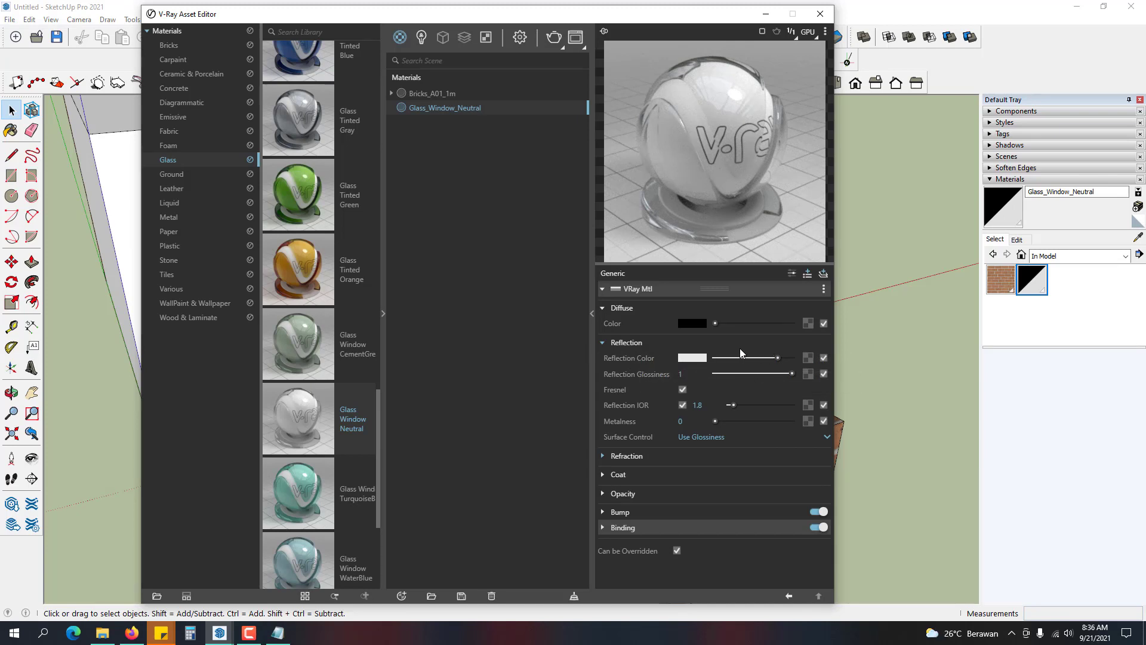
pyautogui.click(698, 358)
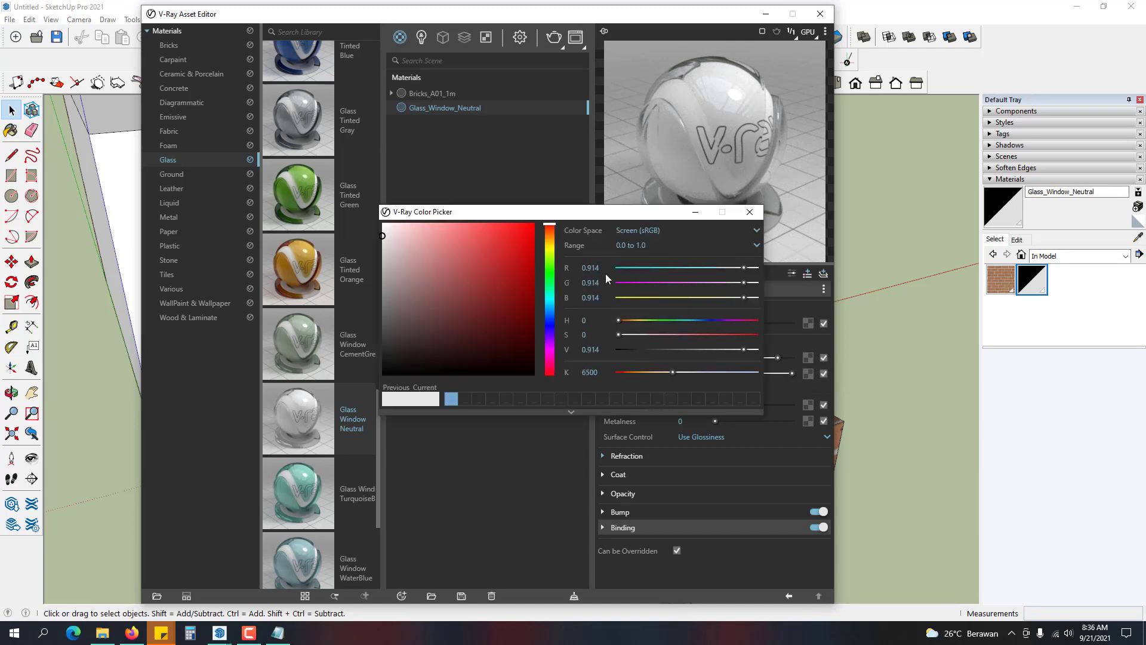
pyautogui.click(624, 244)
pyautogui.click(634, 273)
pyautogui.click(749, 212)
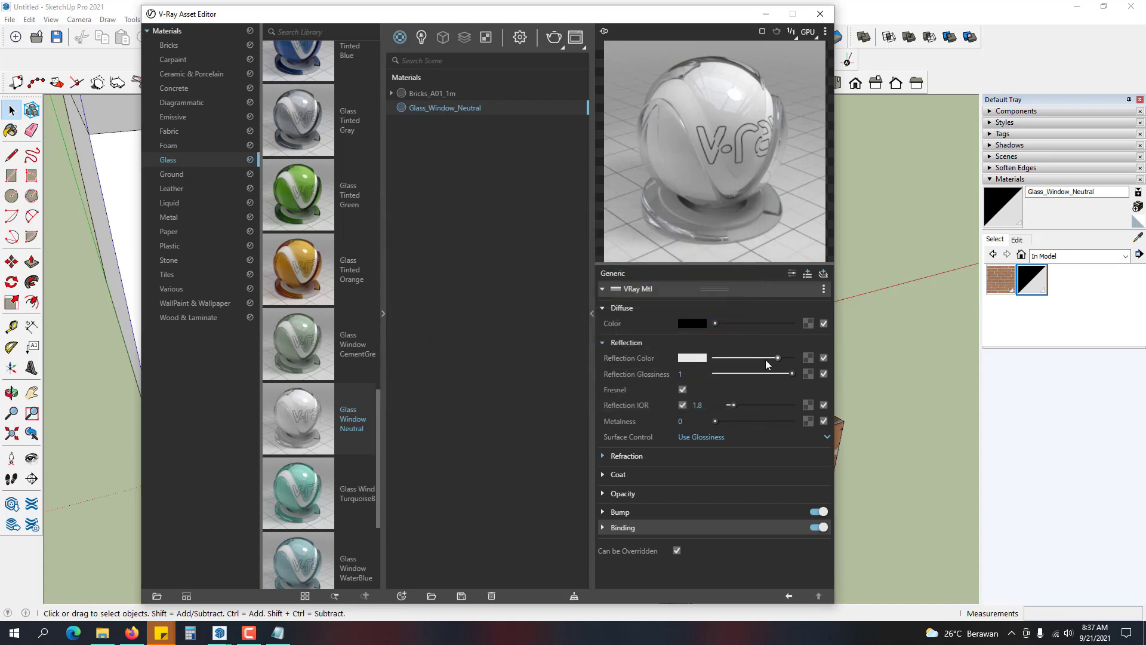
# - Copy the glass's reflection color, try black reflection, and paste the copied color back
pyautogui.rightClick(693, 360)
pyautogui.click(706, 388)
pyautogui.moveTo(778, 358); pyautogui.dragTo(821, 360)
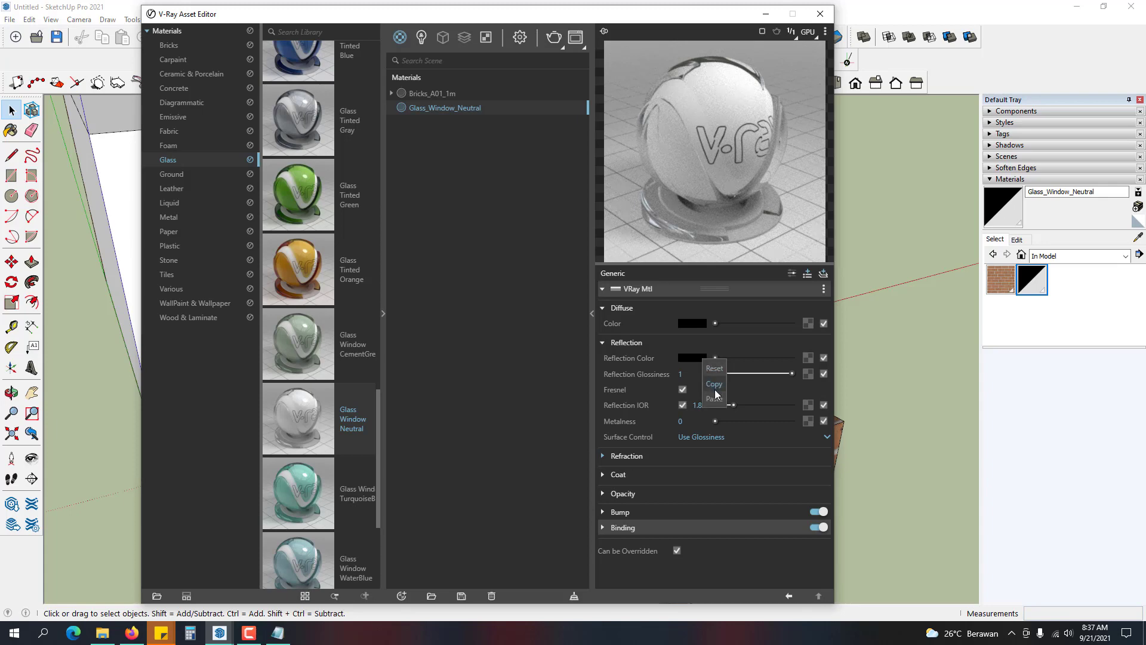
pyautogui.click(713, 398)
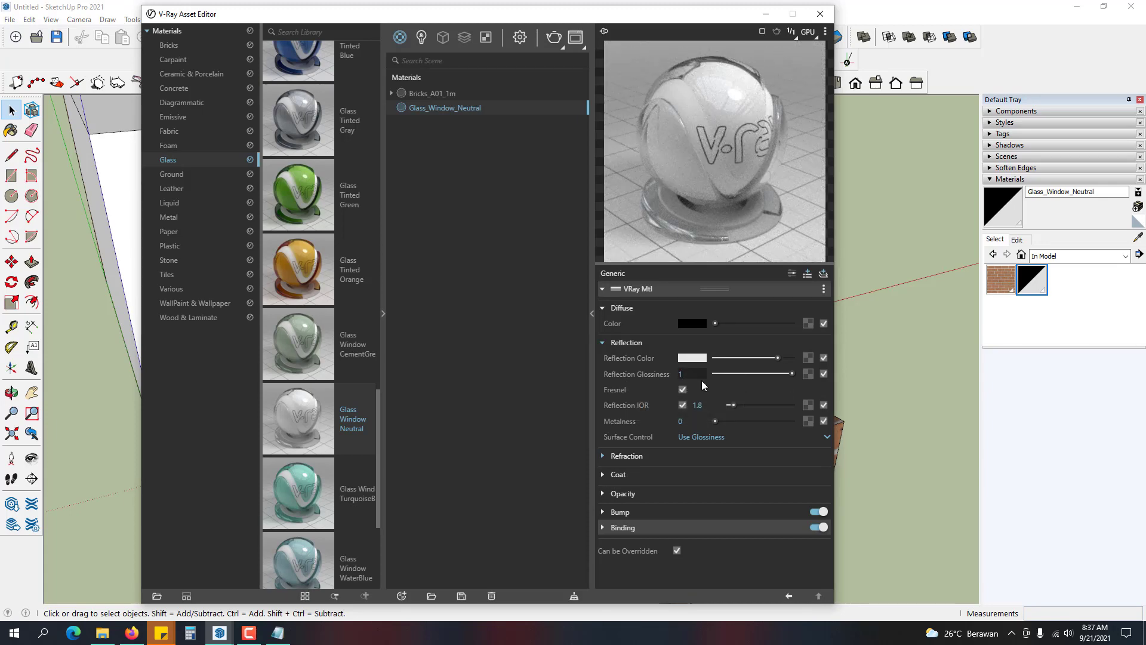
pyautogui.click(684, 376)
pyautogui.click(643, 340)
pyautogui.click(661, 341)
pyautogui.click(648, 340)
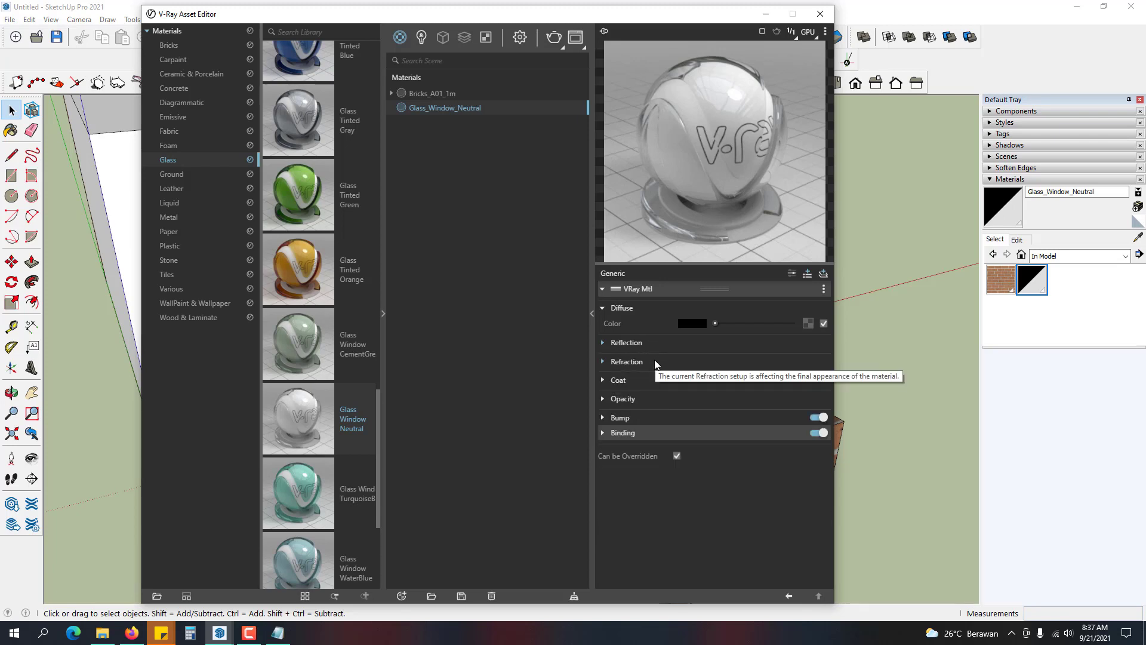
# - Try black and gray refraction colors on the glass material, ending with pure white
pyautogui.click(654, 360)
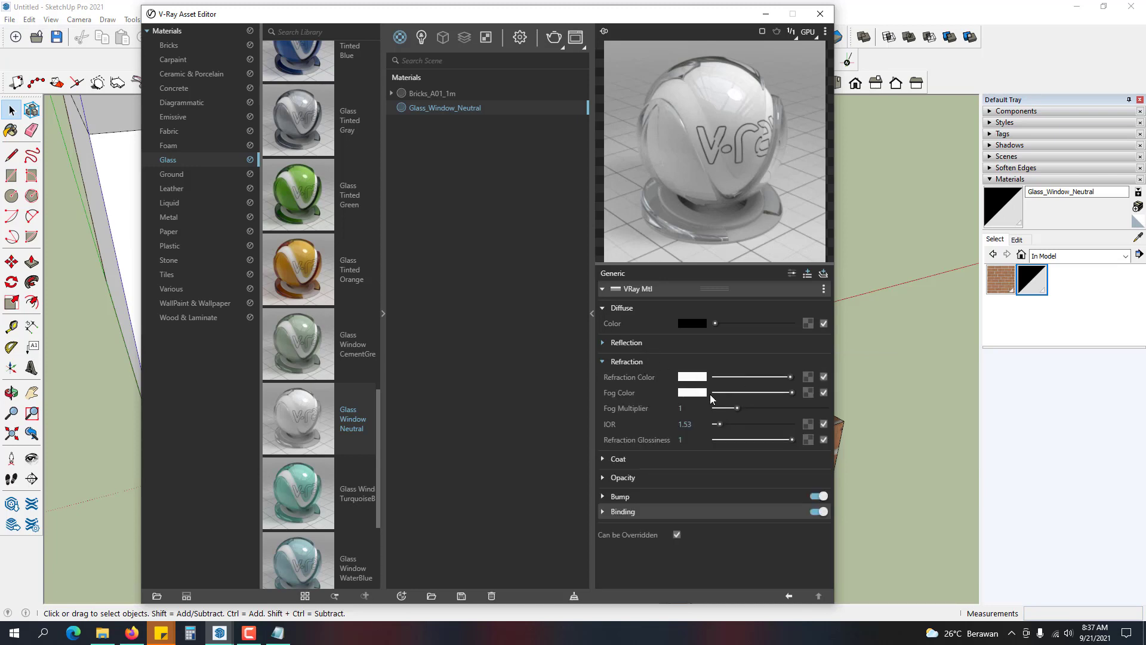
pyautogui.moveTo(776, 378); pyautogui.dragTo(705, 380)
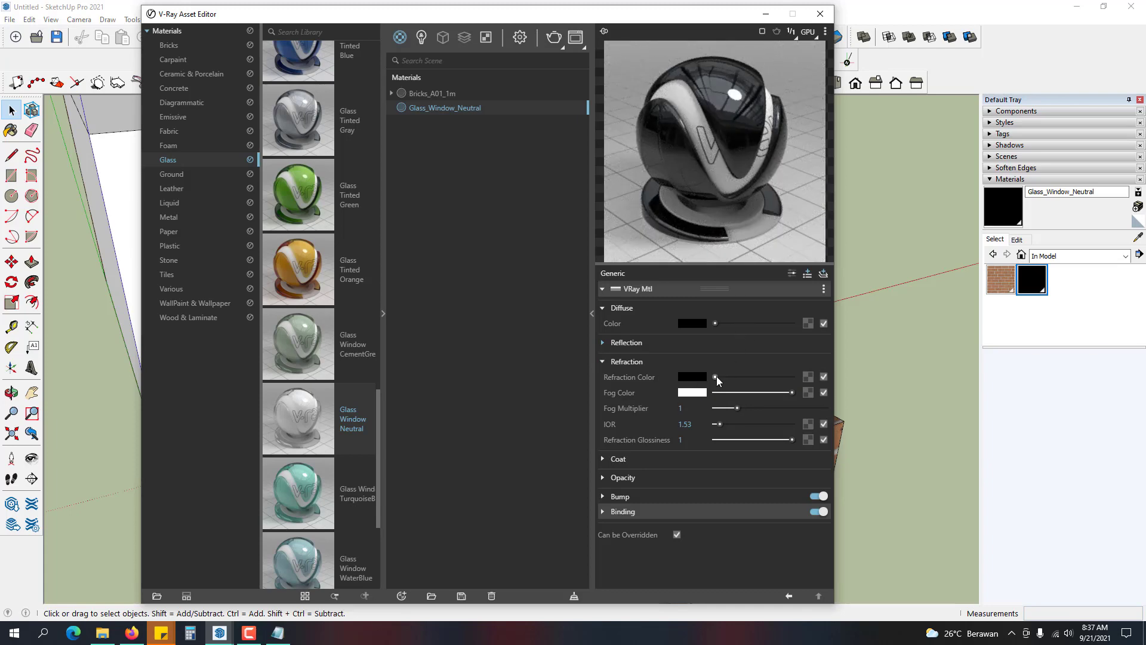
pyautogui.moveTo(716, 376); pyautogui.dragTo(736, 376)
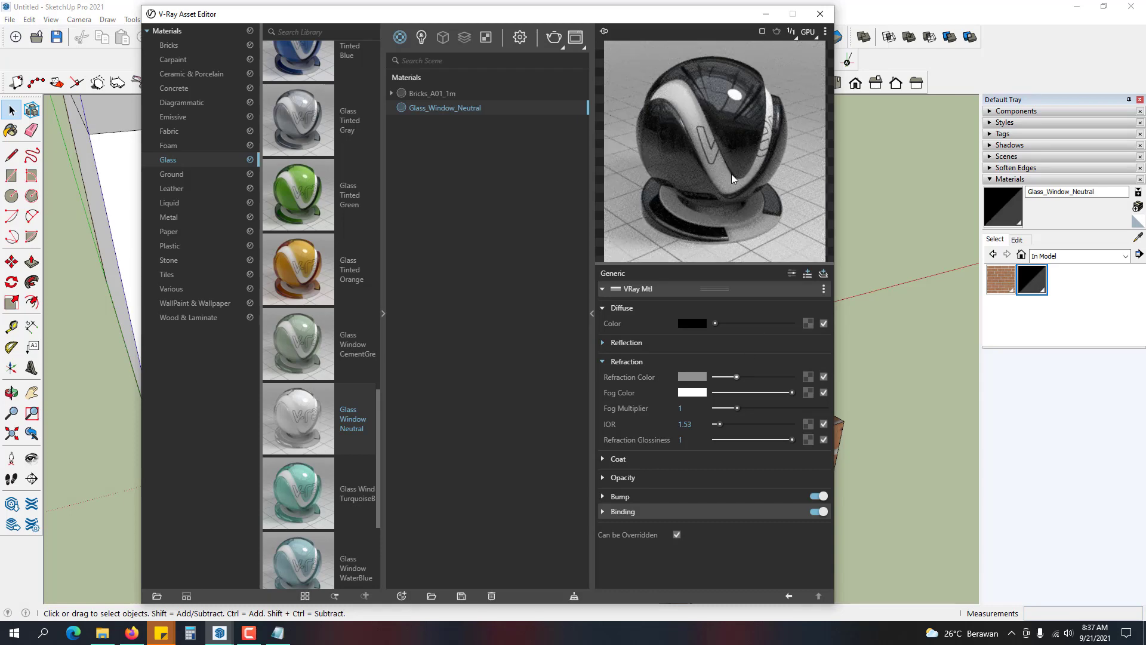
pyautogui.moveTo(762, 378); pyautogui.dragTo(811, 379)
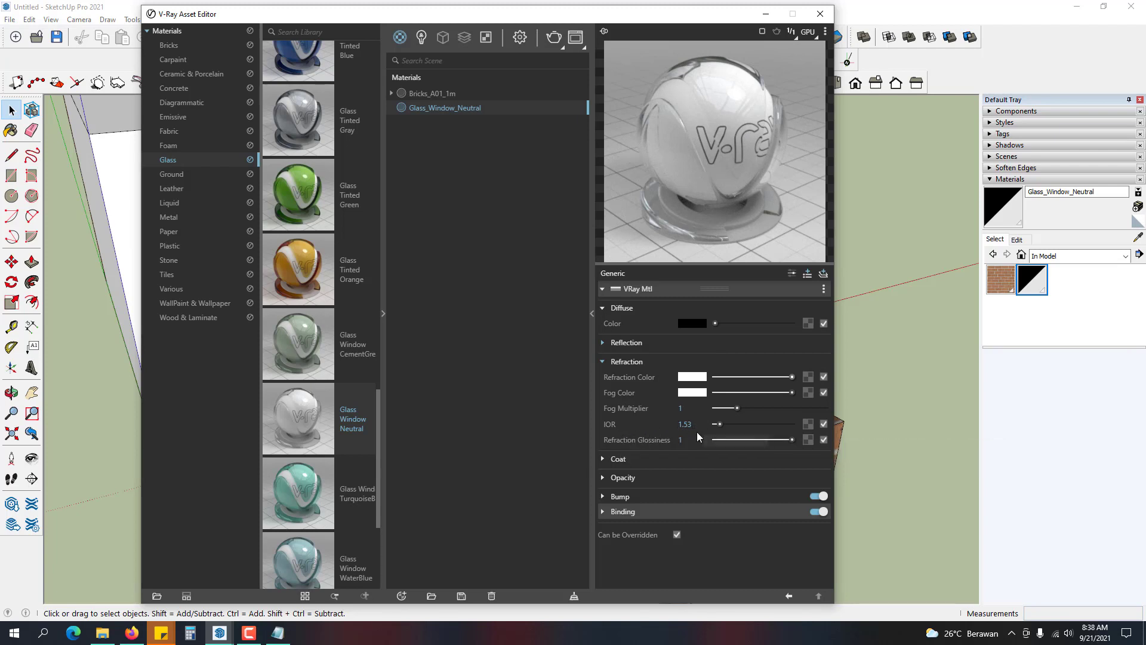
pyautogui.click(643, 361)
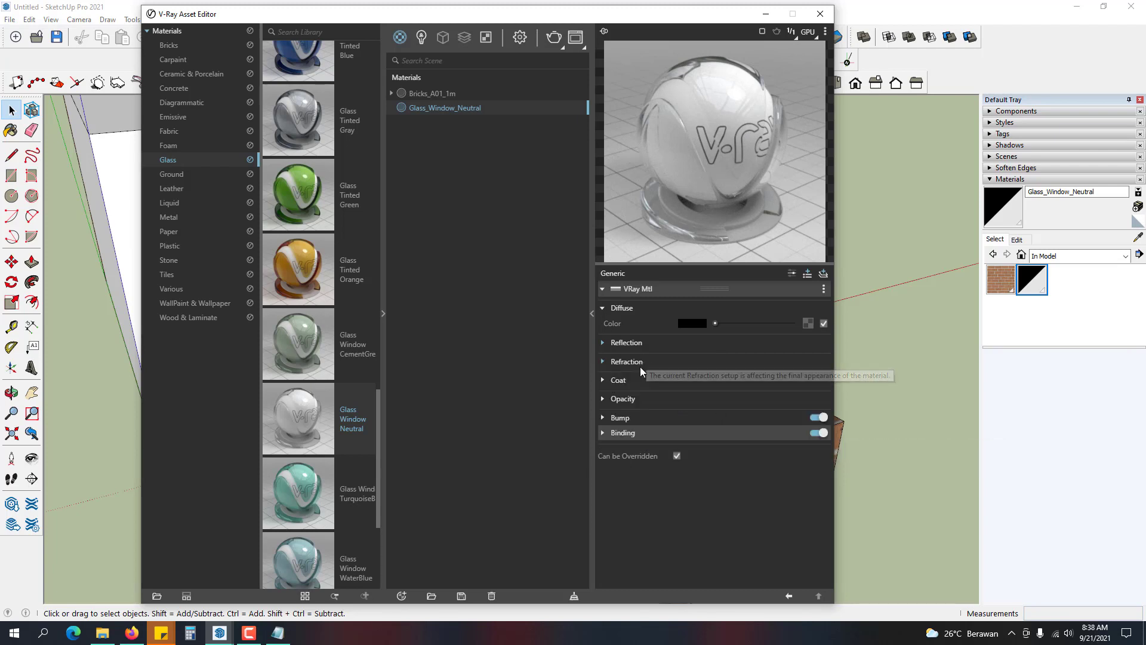
# - Check the glass material's bump settings and close the V-Ray Asset Editor
pyautogui.click(638, 418)
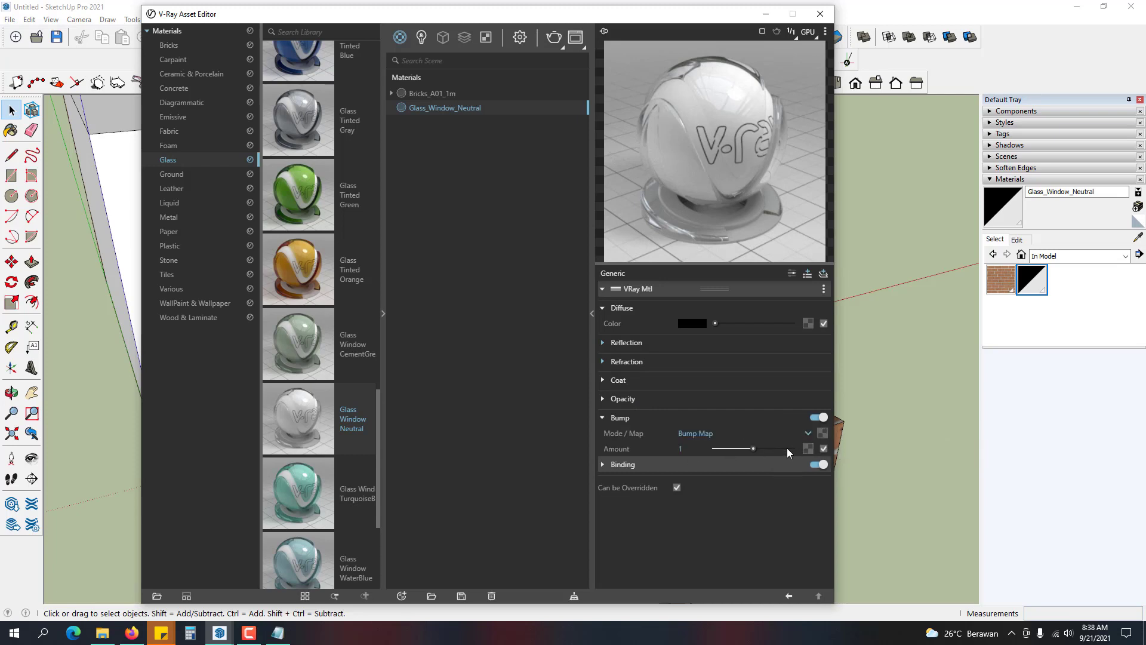
pyautogui.click(628, 421)
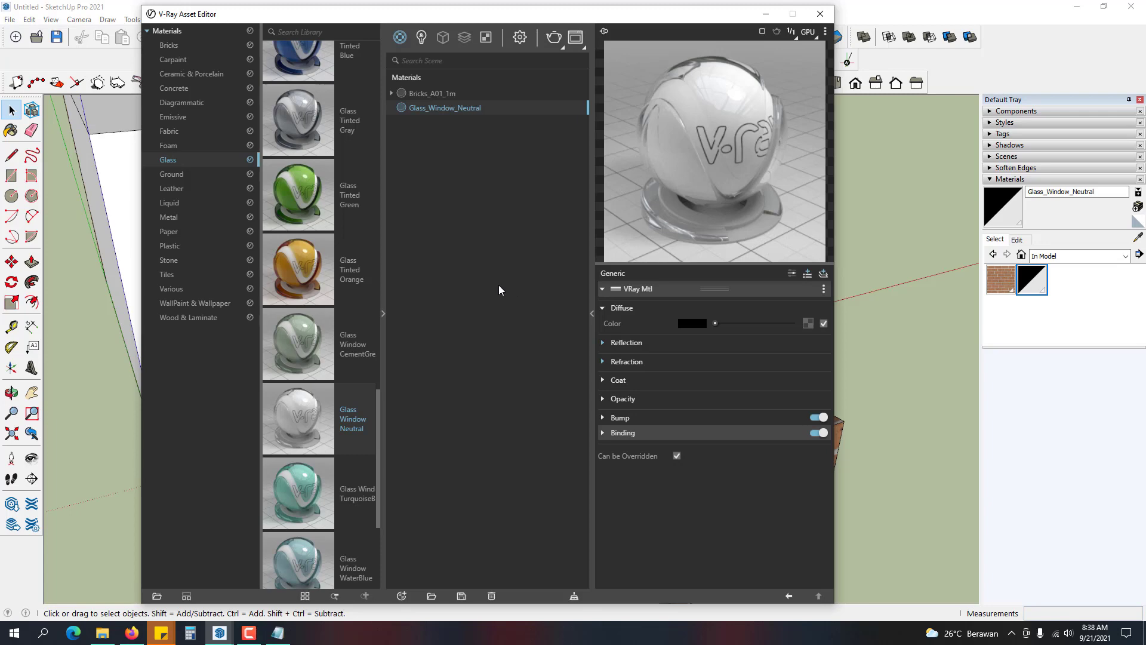
pyautogui.click(819, 14)
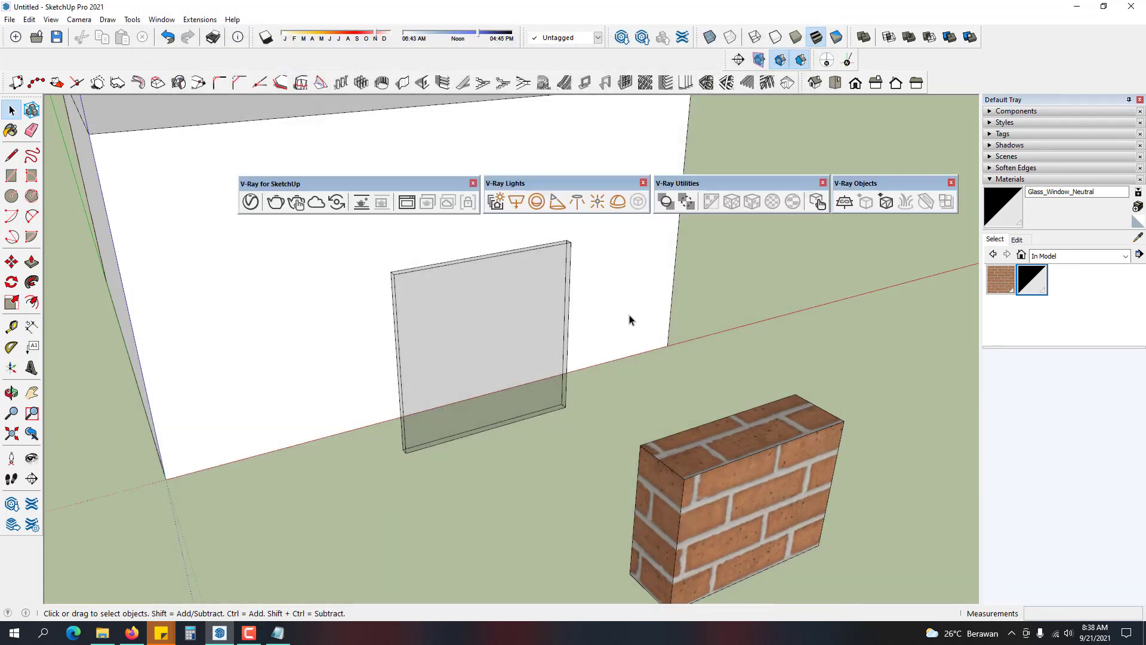
# - Review the glass material's reflection and refraction settings, and render the pane with the brick block from a slightly turned angle
pyautogui.moveTo(560, 325); pyautogui.dragTo(592, 324, button='middle')
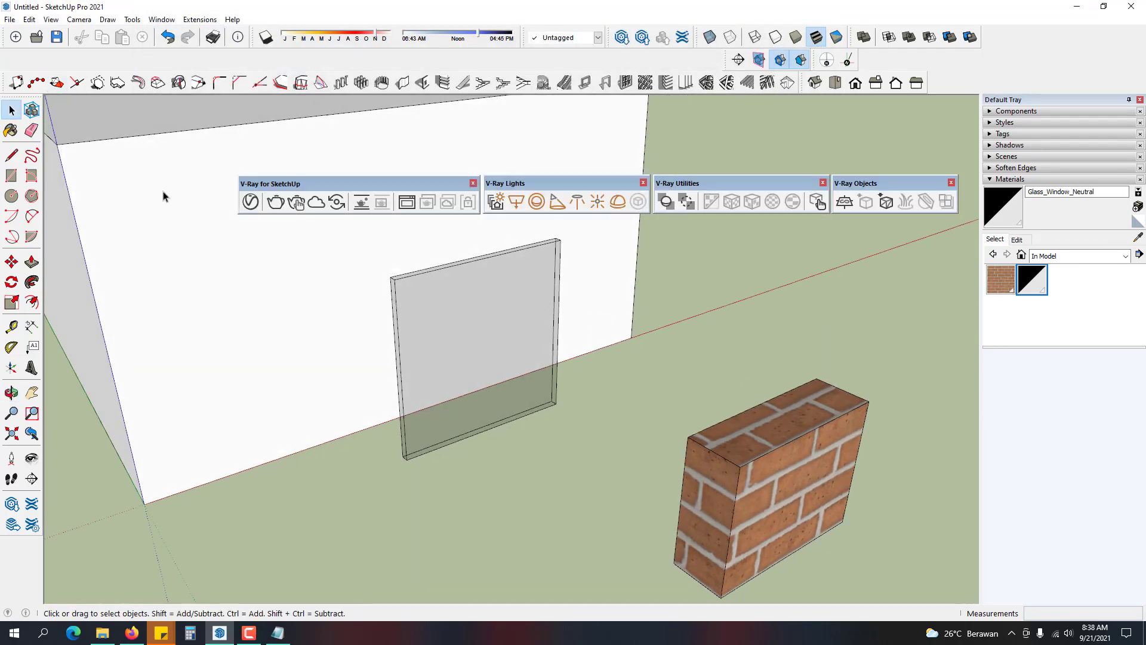
pyautogui.click(251, 203)
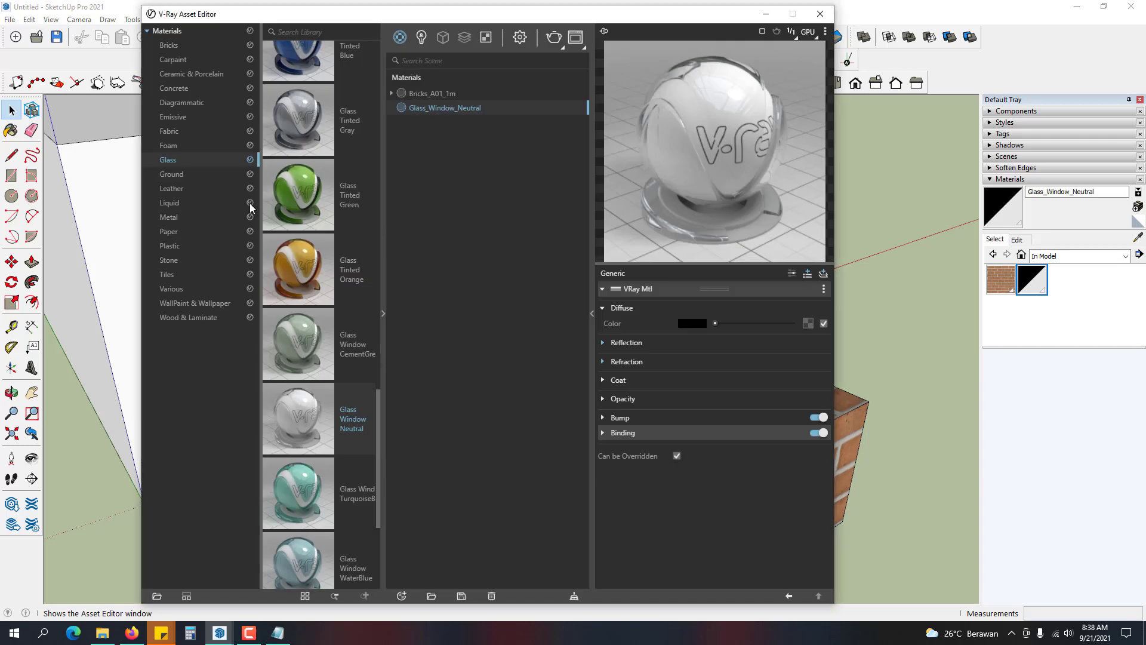
pyautogui.click(654, 350)
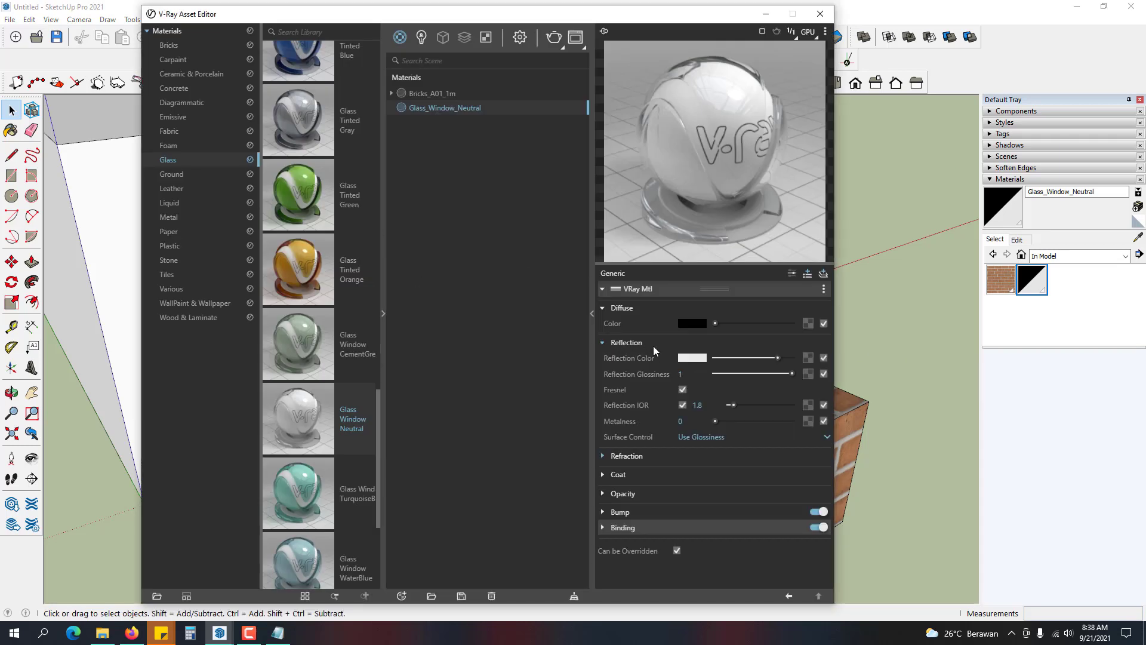
pyautogui.click(664, 456)
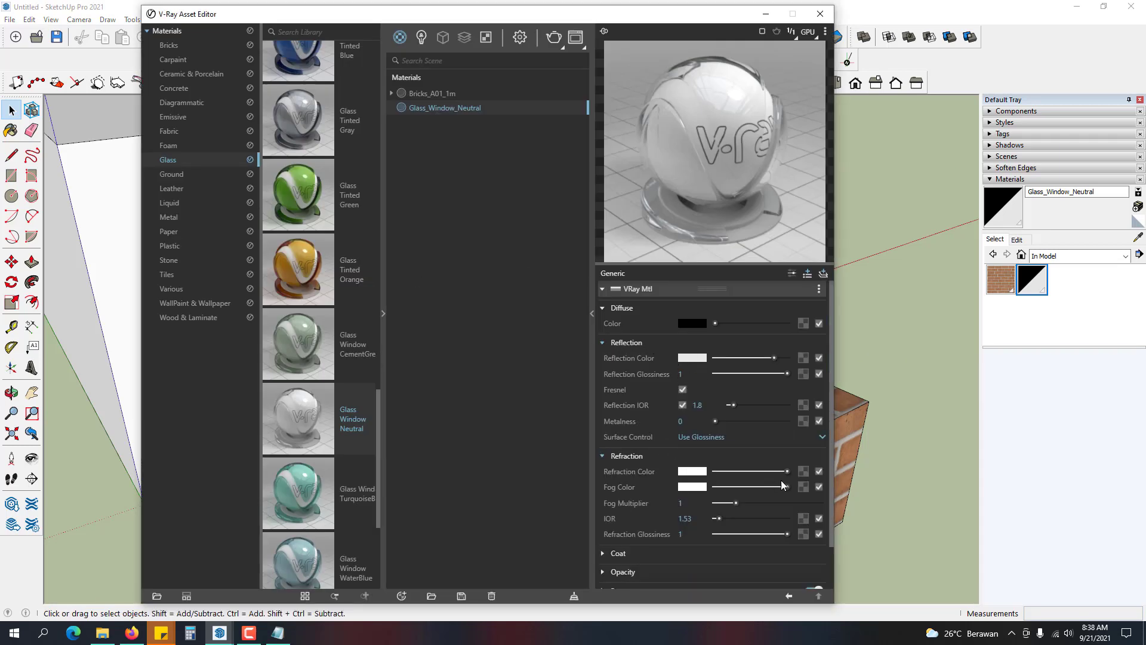
pyautogui.click(627, 343)
pyautogui.click(820, 13)
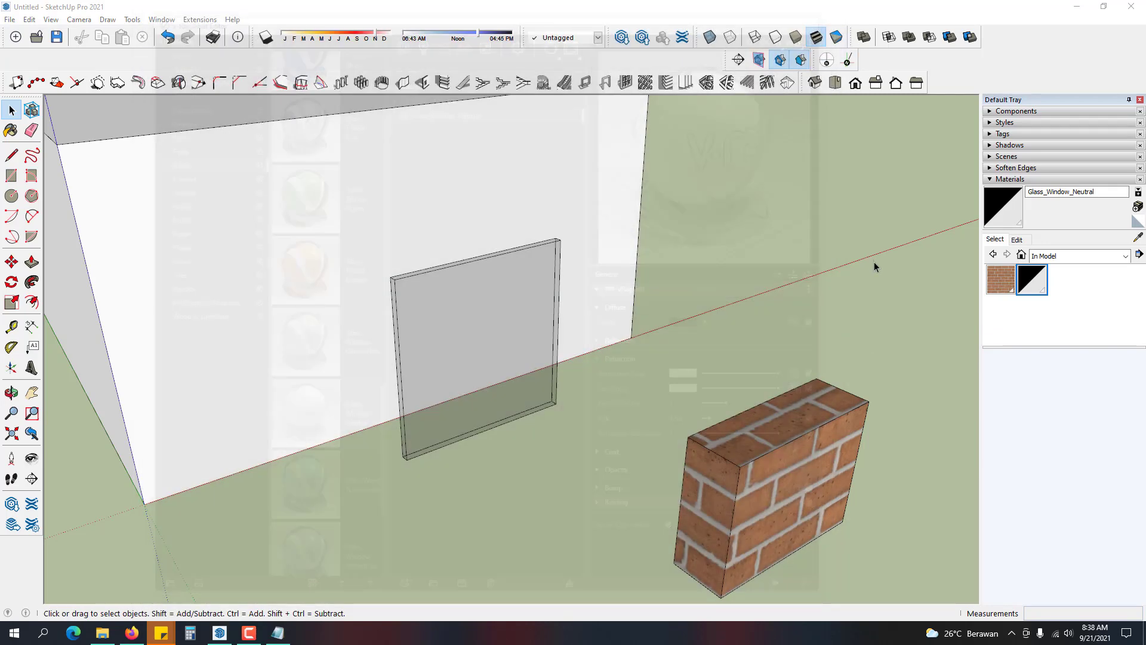
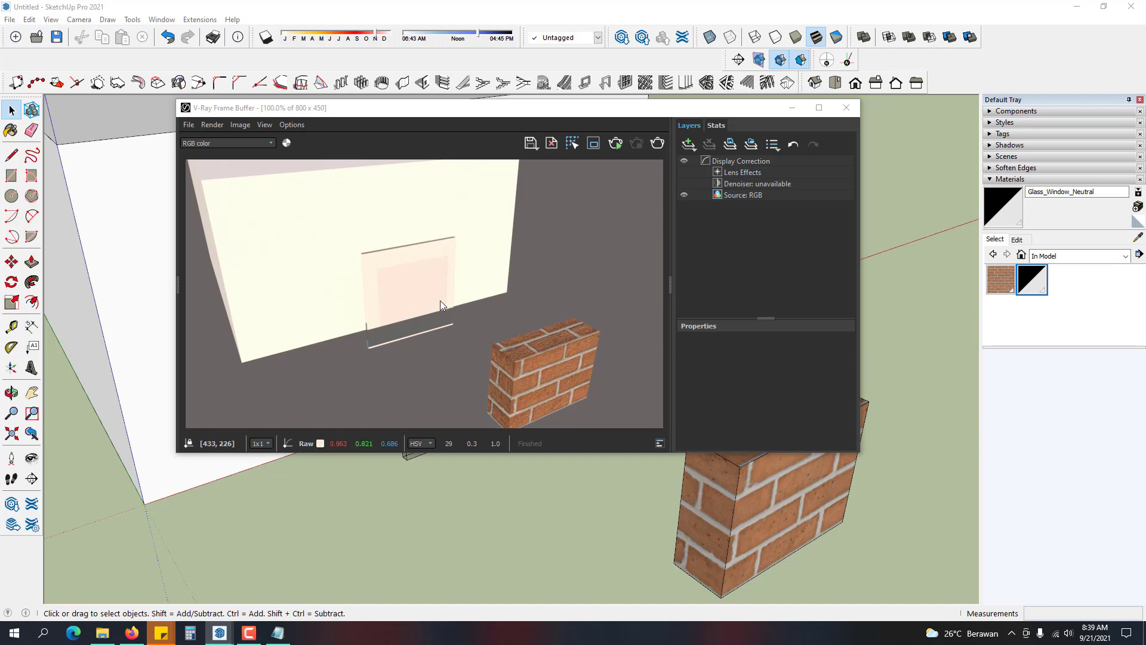
pyautogui.click(846, 109)
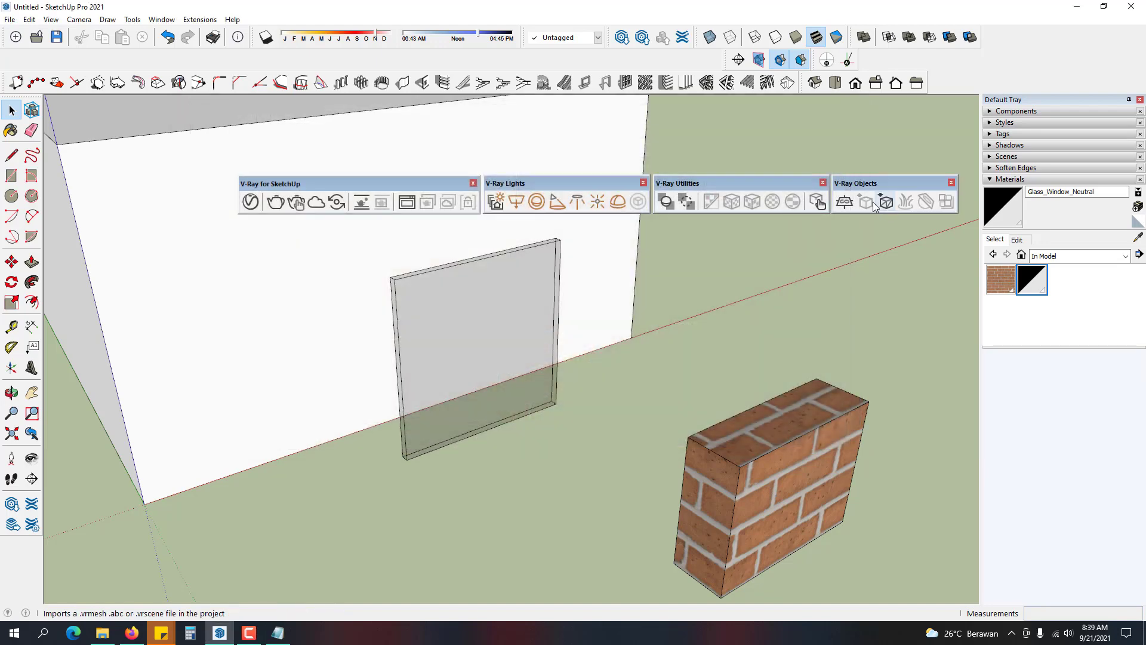
# - Browse the Ground and Leather material presets in the V-Ray library
pyautogui.click(250, 203)
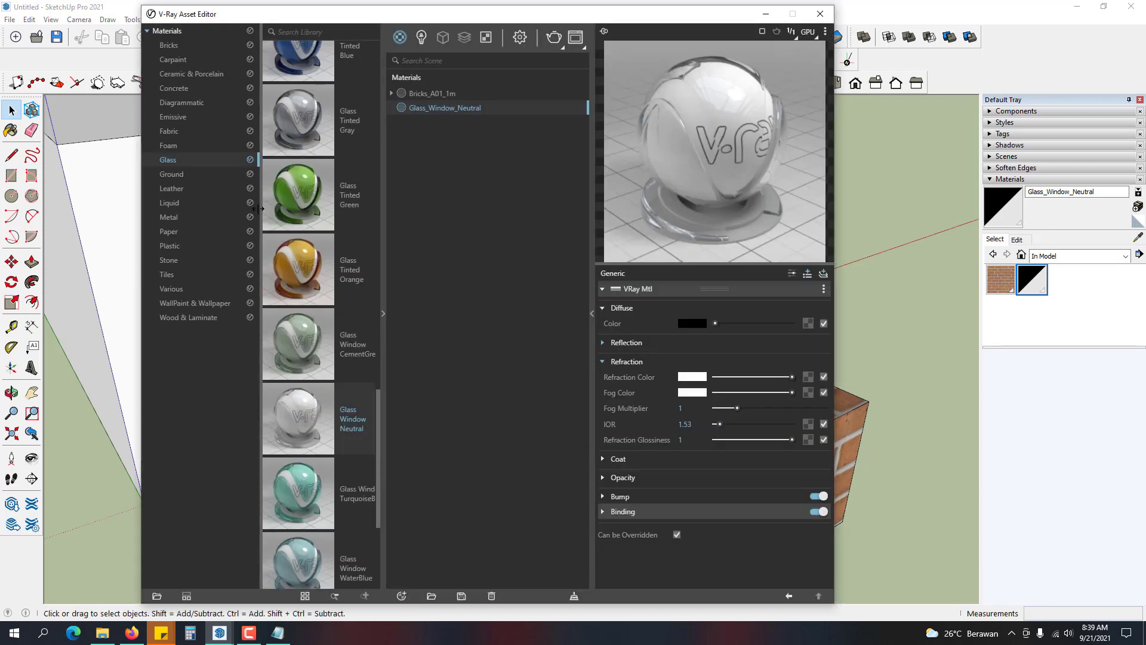
pyautogui.click(182, 175)
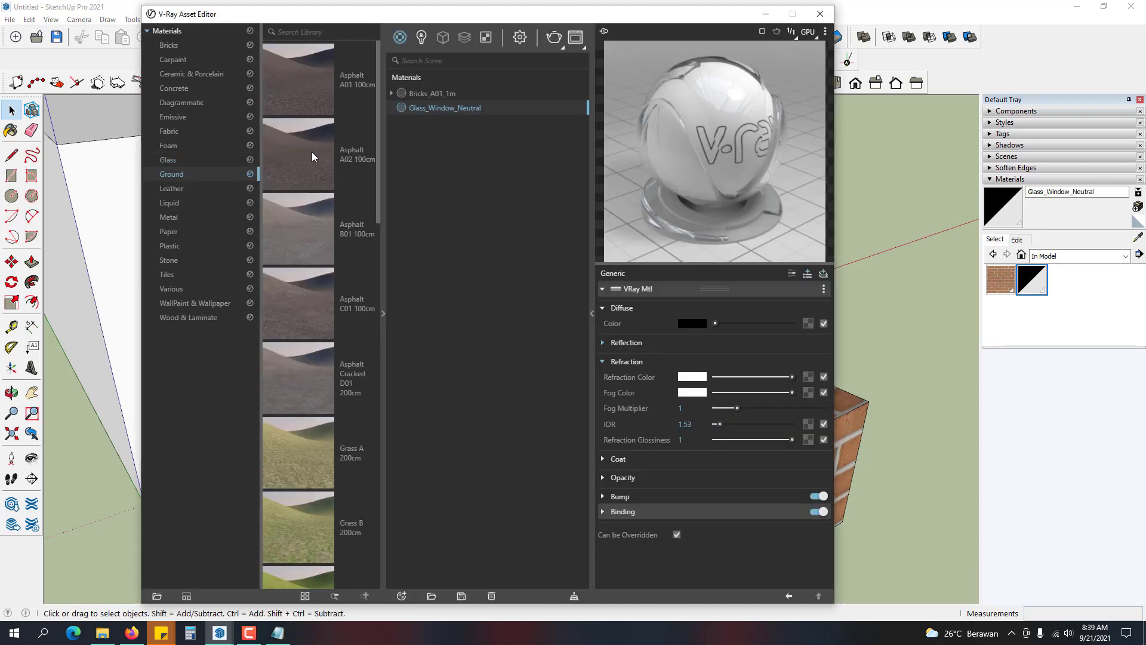
pyautogui.scroll(-7, 319, 389)
pyautogui.scroll(-8, 312, 337)
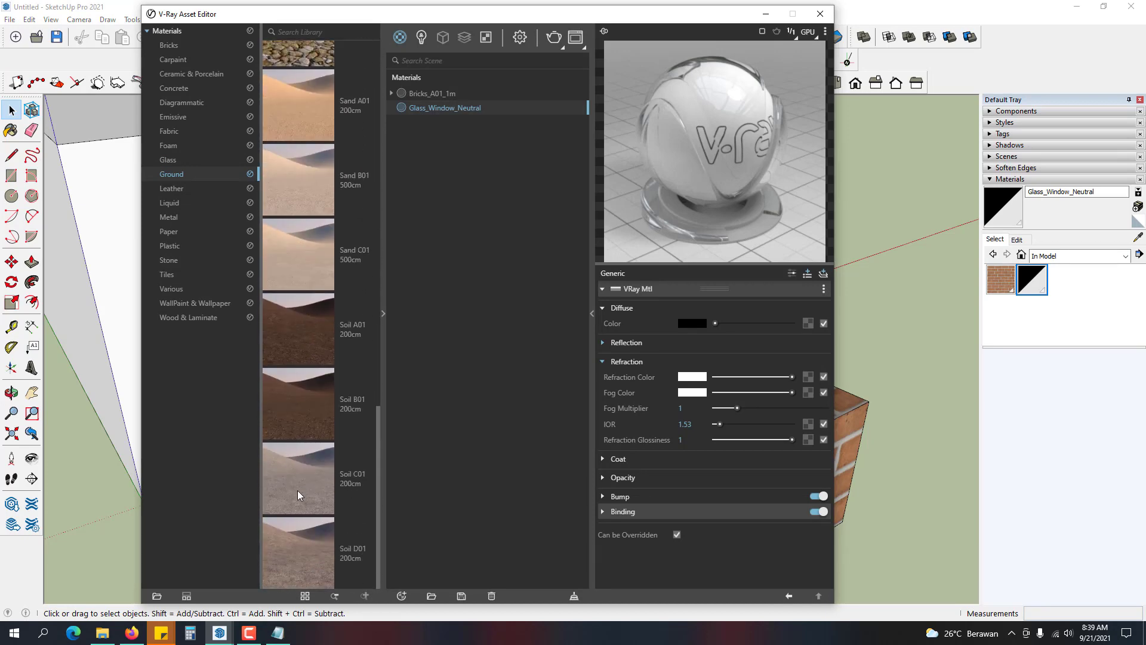
pyautogui.click(204, 192)
pyautogui.scroll(-5, 312, 398)
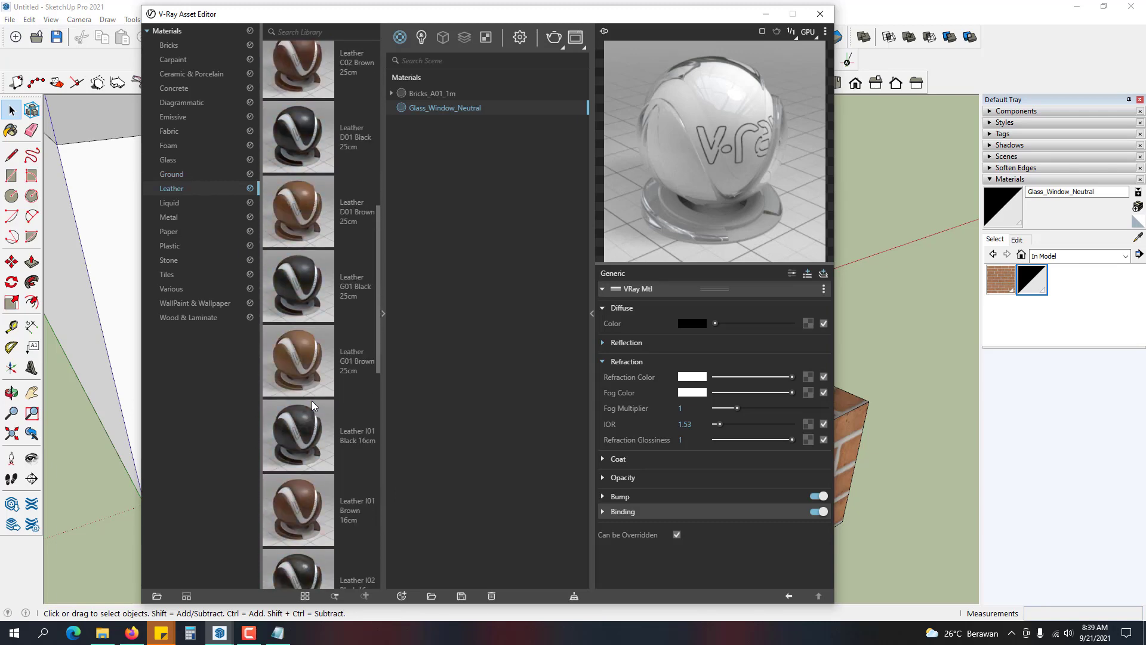
pyautogui.scroll(-1, 312, 400)
# - Browse the Liquid and Metal material presets in the V-Ray library
pyautogui.click(200, 202)
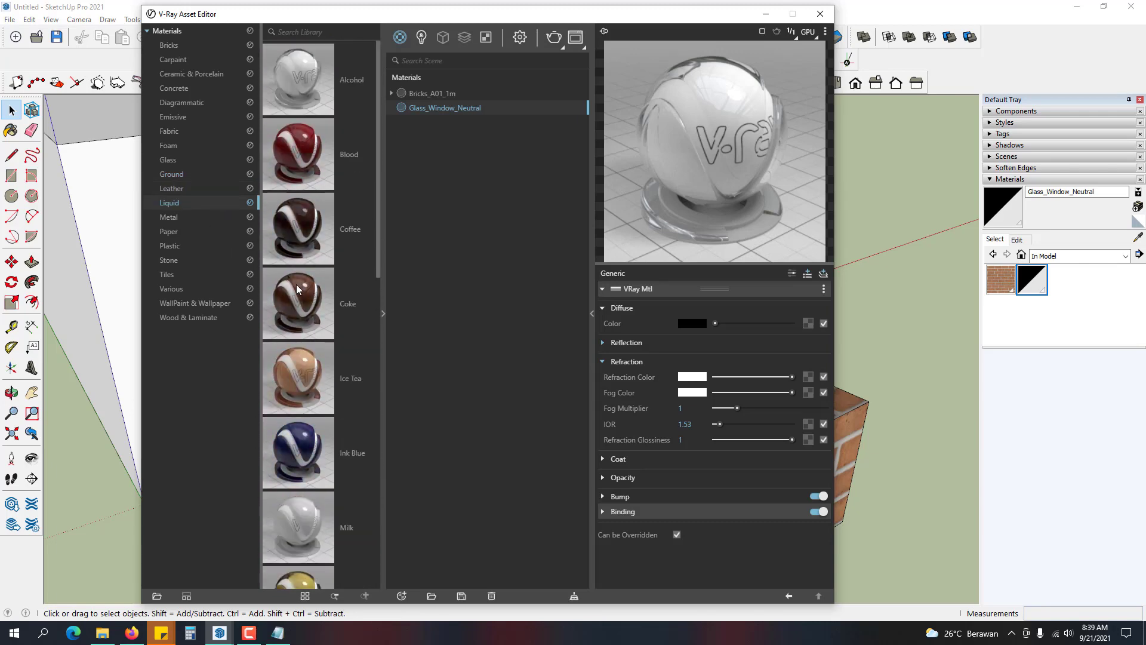
pyautogui.scroll(-10, 298, 325)
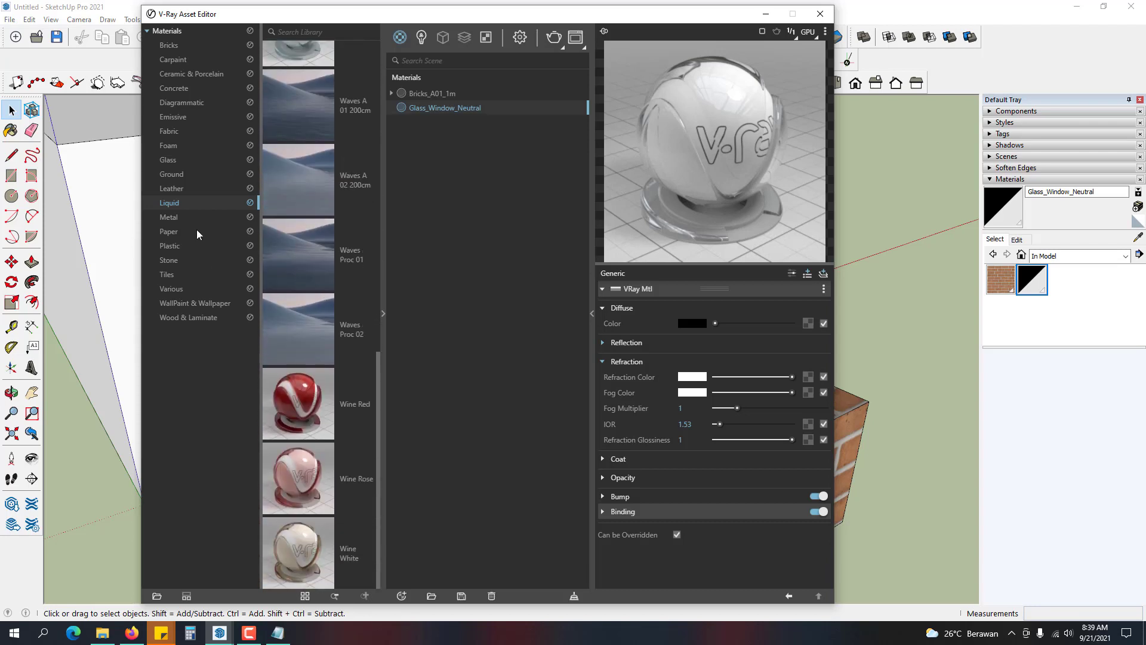
pyautogui.click(181, 217)
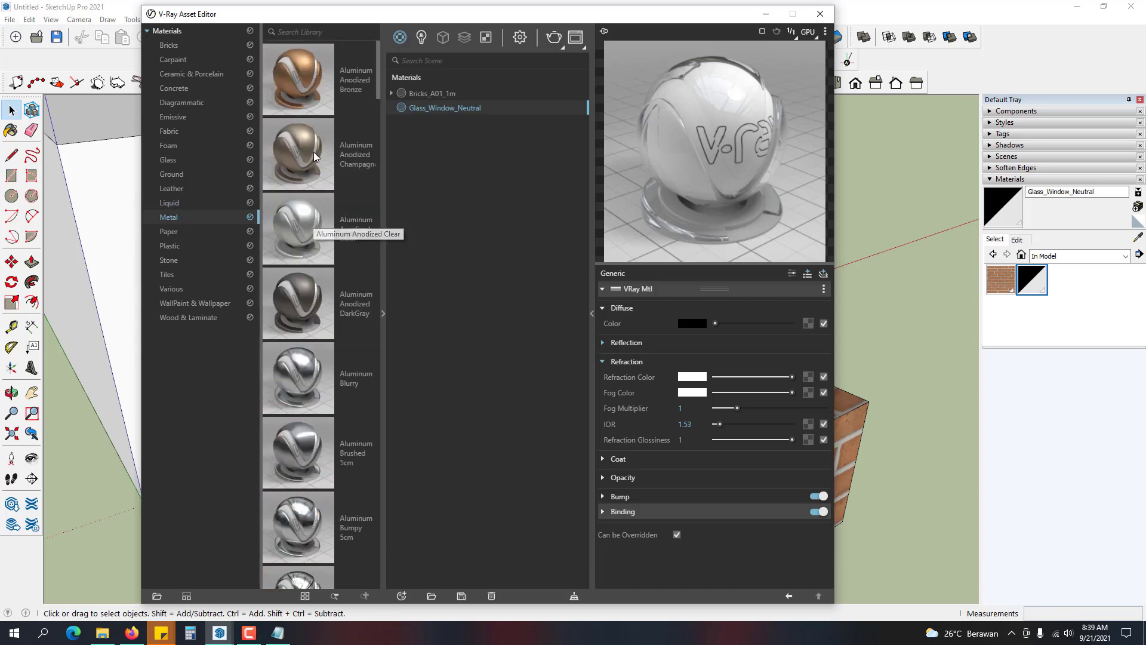
pyautogui.scroll(-5, 302, 277)
pyautogui.scroll(-7, 310, 381)
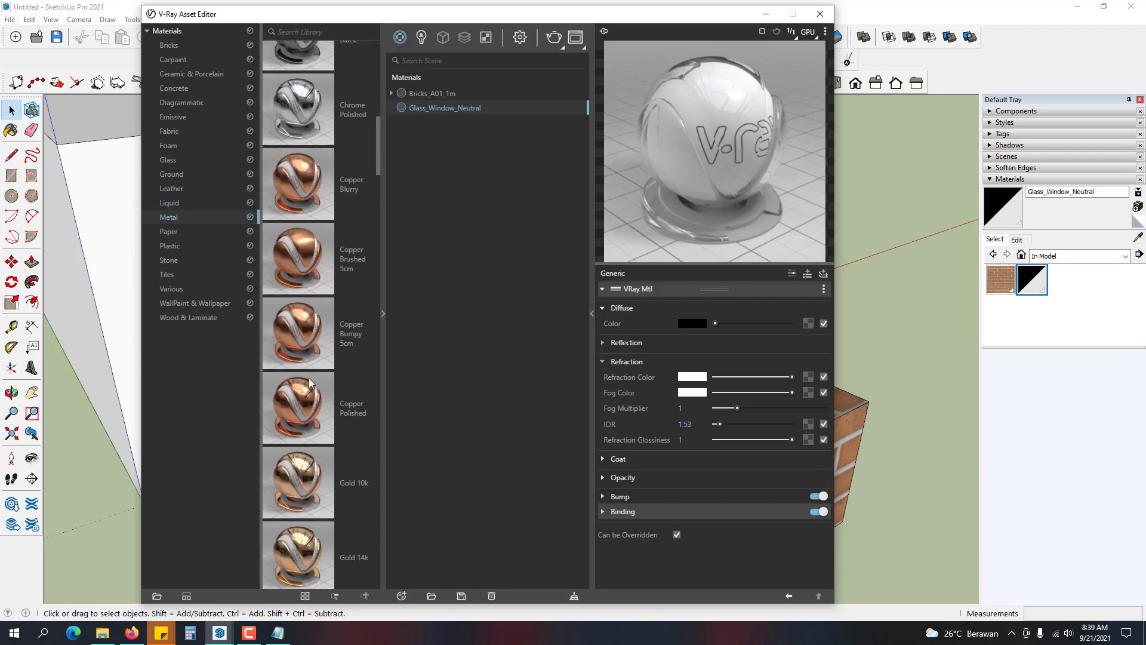
pyautogui.scroll(-10, 309, 361)
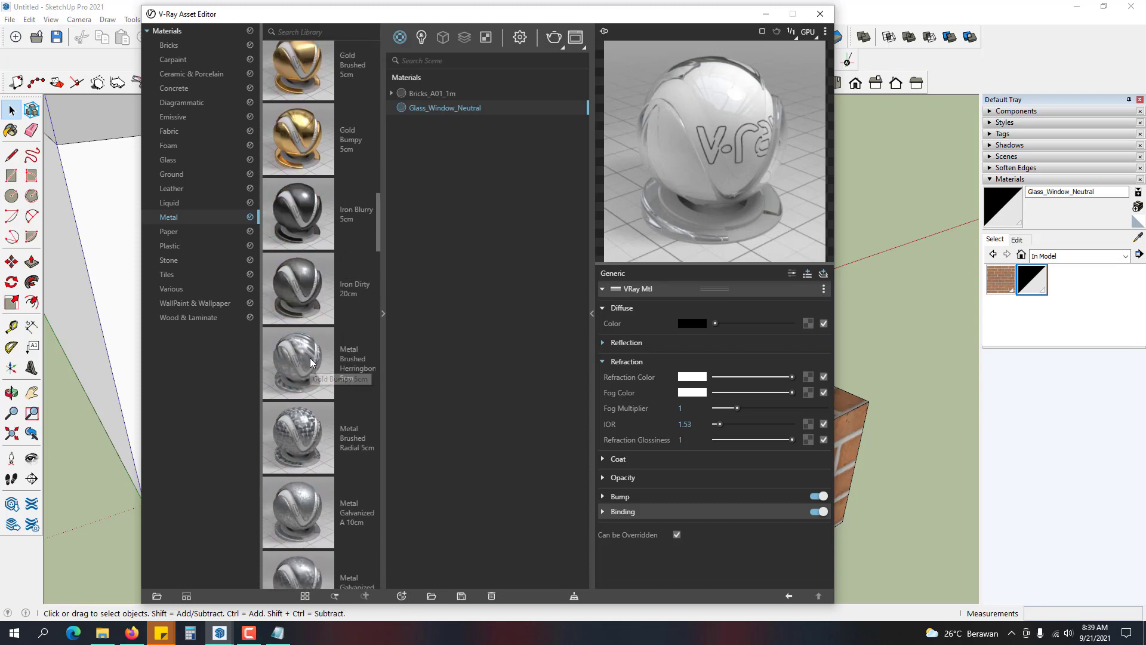
pyautogui.scroll(-10, 309, 358)
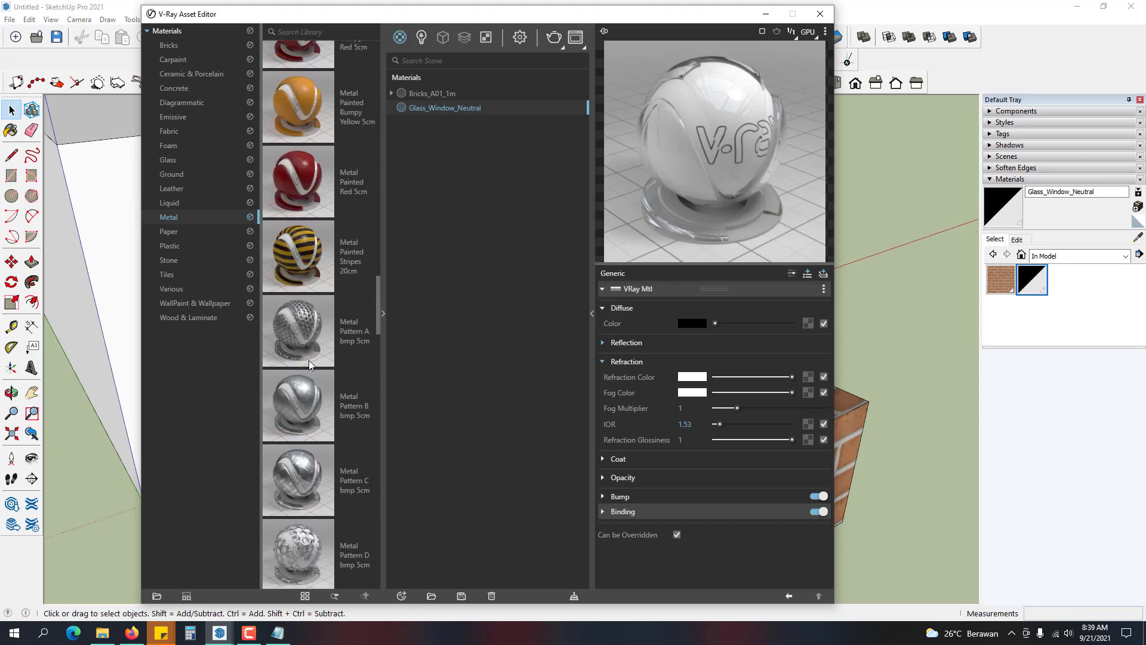
# - Look through the Paper and Plastic material presets in the library
pyautogui.click(193, 231)
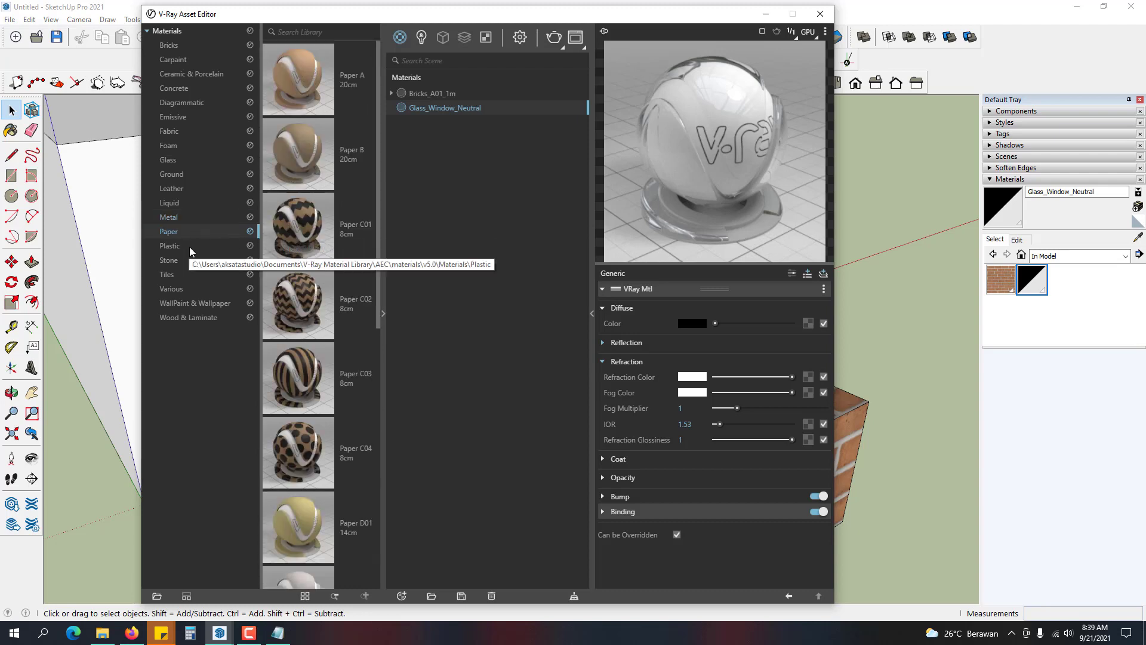
pyautogui.click(189, 246)
pyautogui.scroll(-8, 311, 440)
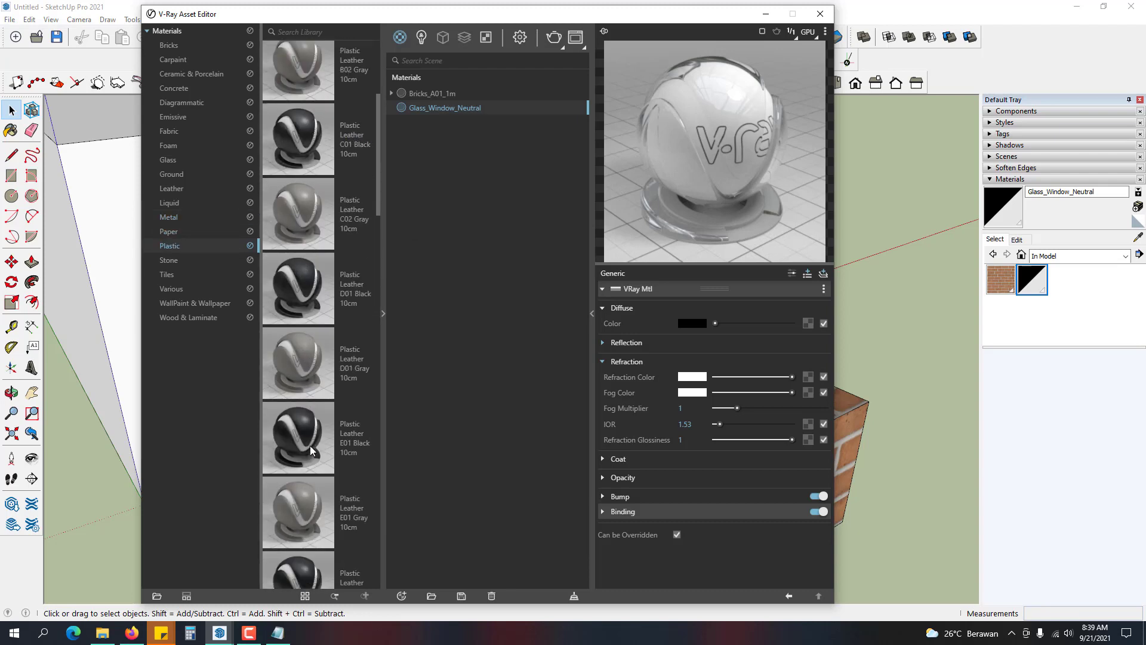
pyautogui.scroll(-9, 314, 423)
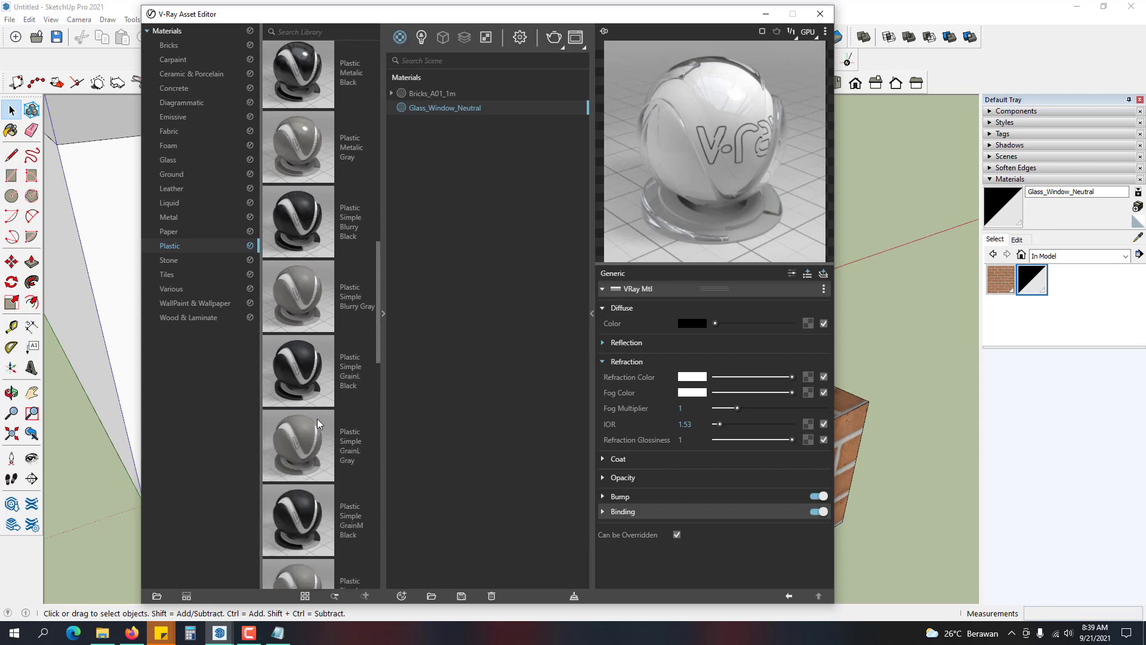
pyautogui.scroll(-3, 316, 414)
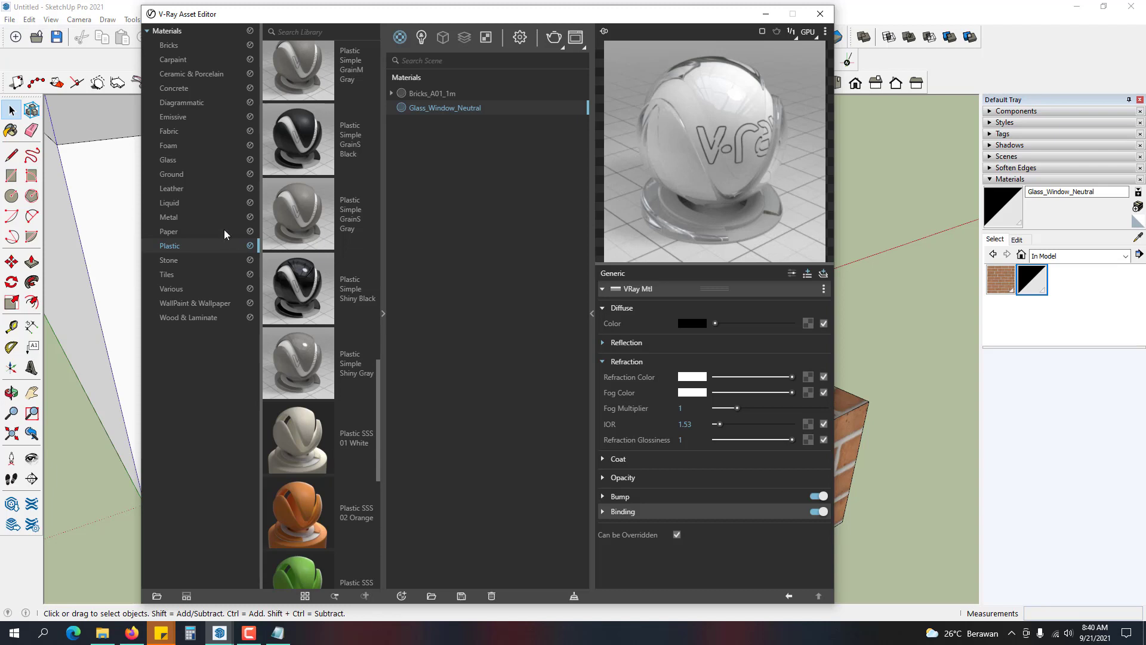
# - Return to the Metal presets and examine the aluminum, painted, patterned, foil, silver and steel variants
pyautogui.click(191, 217)
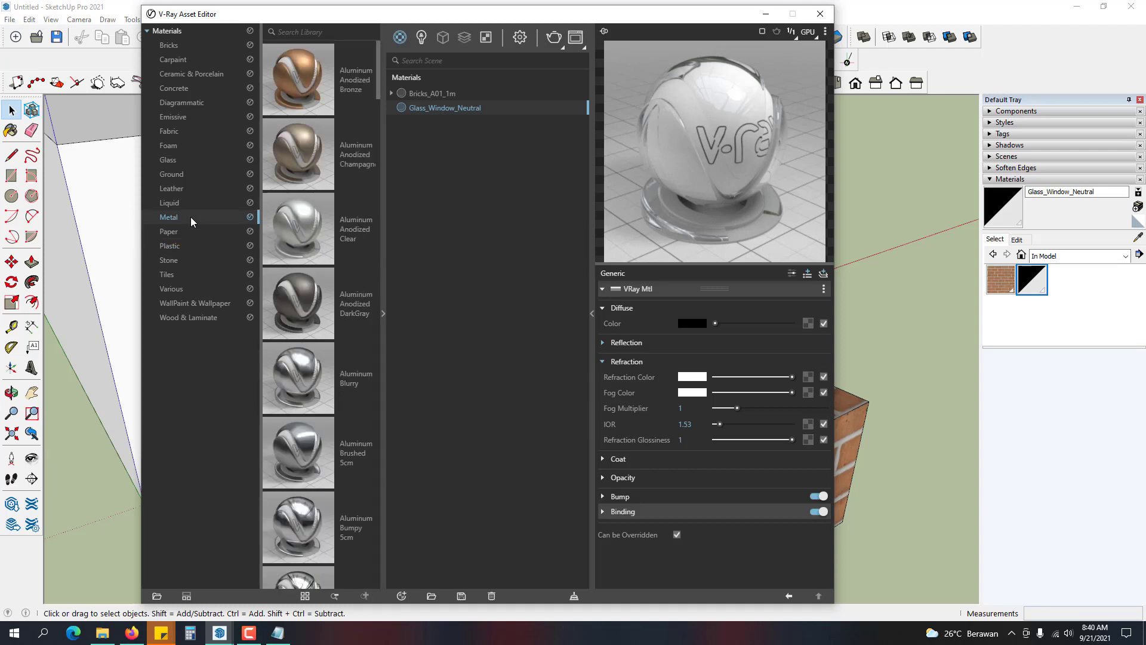
pyautogui.scroll(-8, 324, 313)
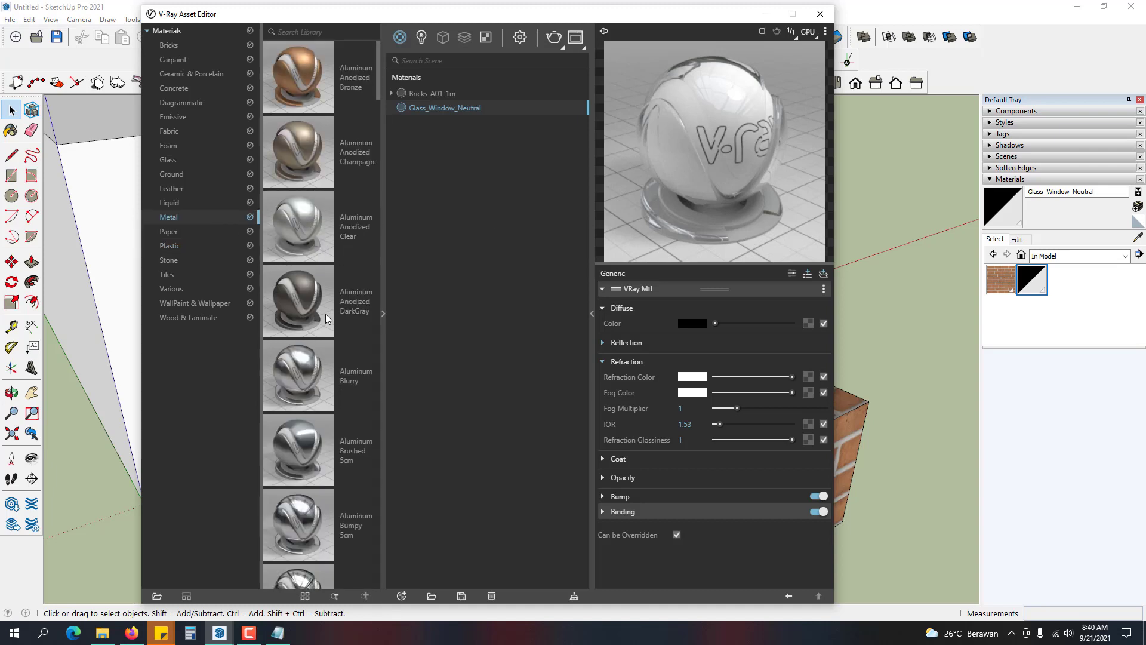
pyautogui.scroll(-10, 323, 314)
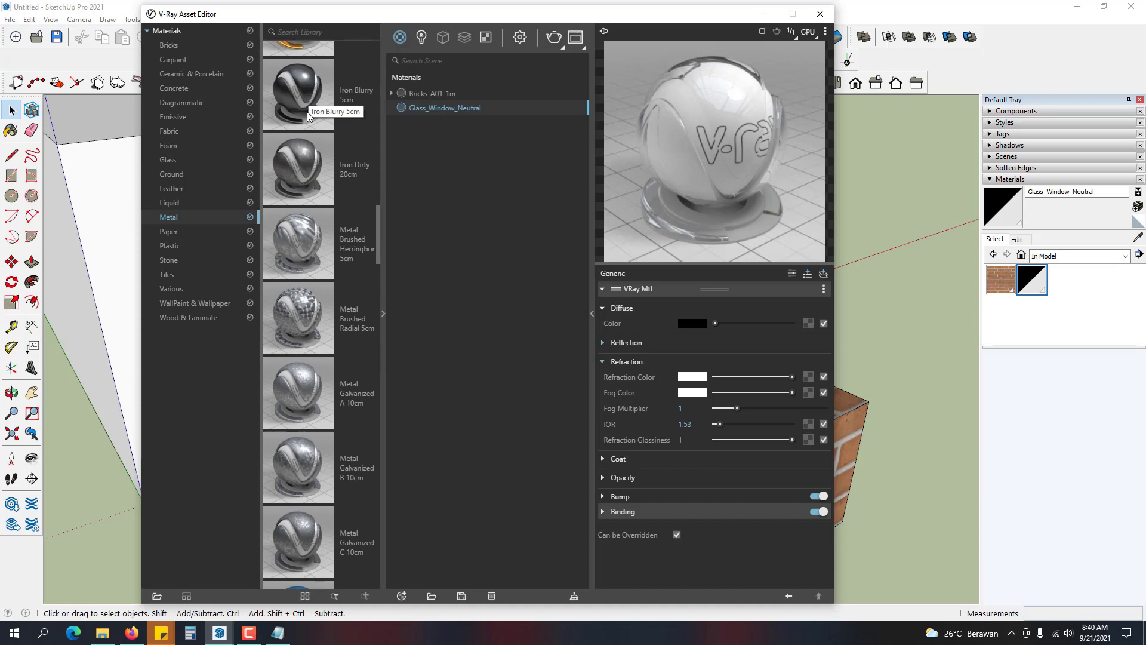
pyautogui.scroll(-6, 311, 112)
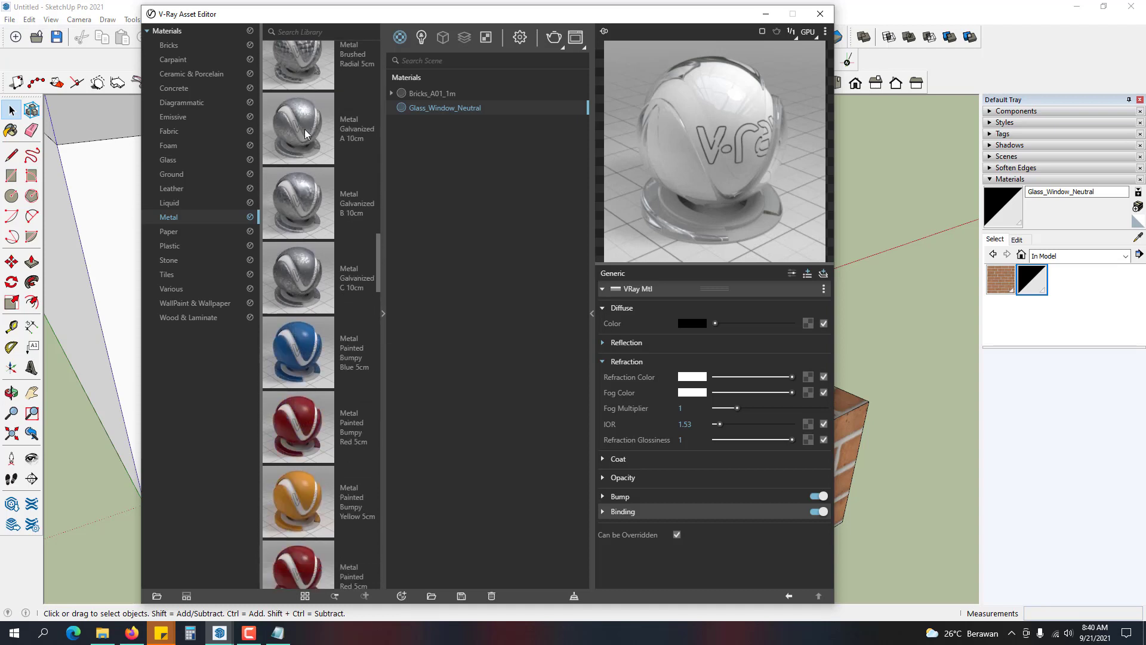
pyautogui.scroll(-7, 312, 192)
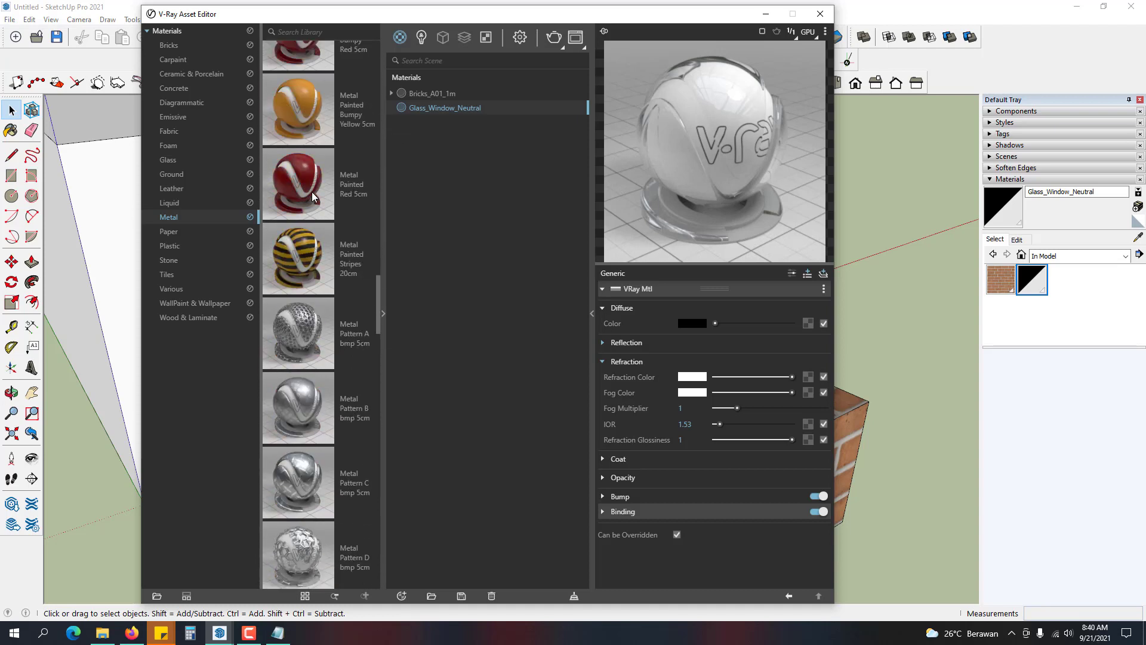
pyautogui.scroll(-10, 278, 310)
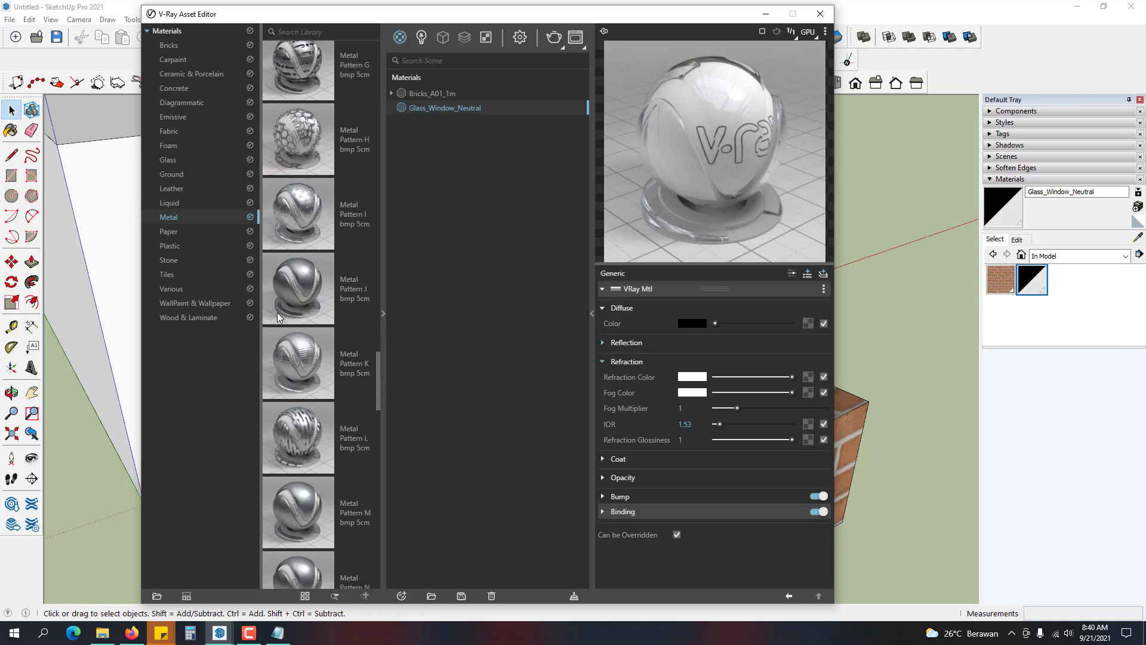
pyautogui.scroll(-10, 278, 308)
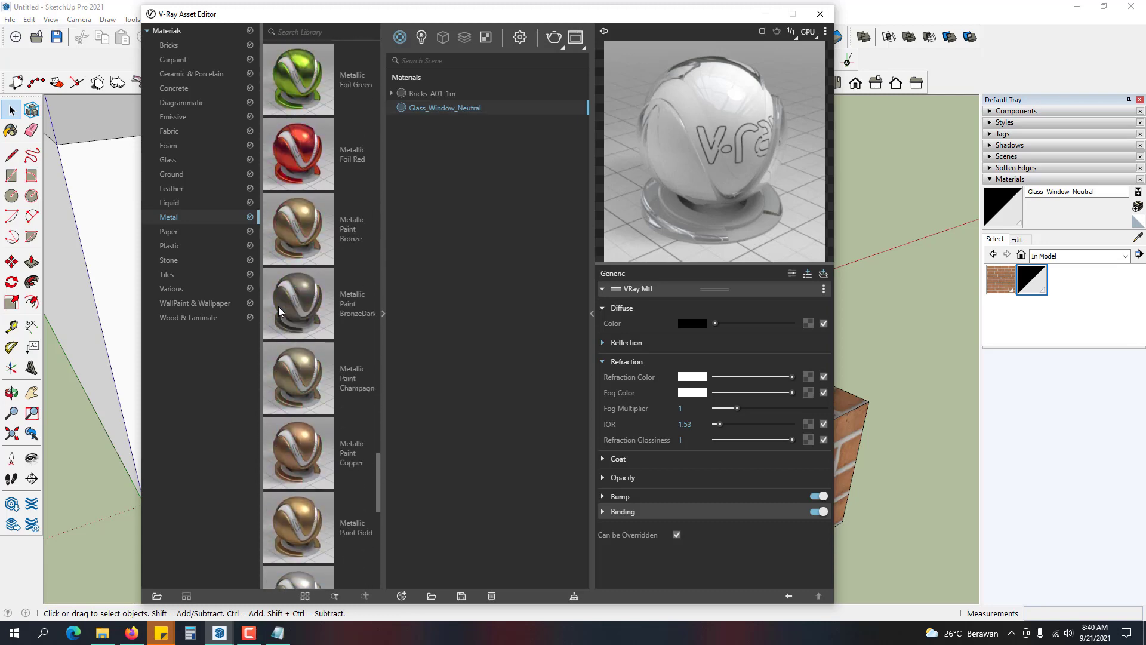
pyautogui.scroll(-8, 279, 307)
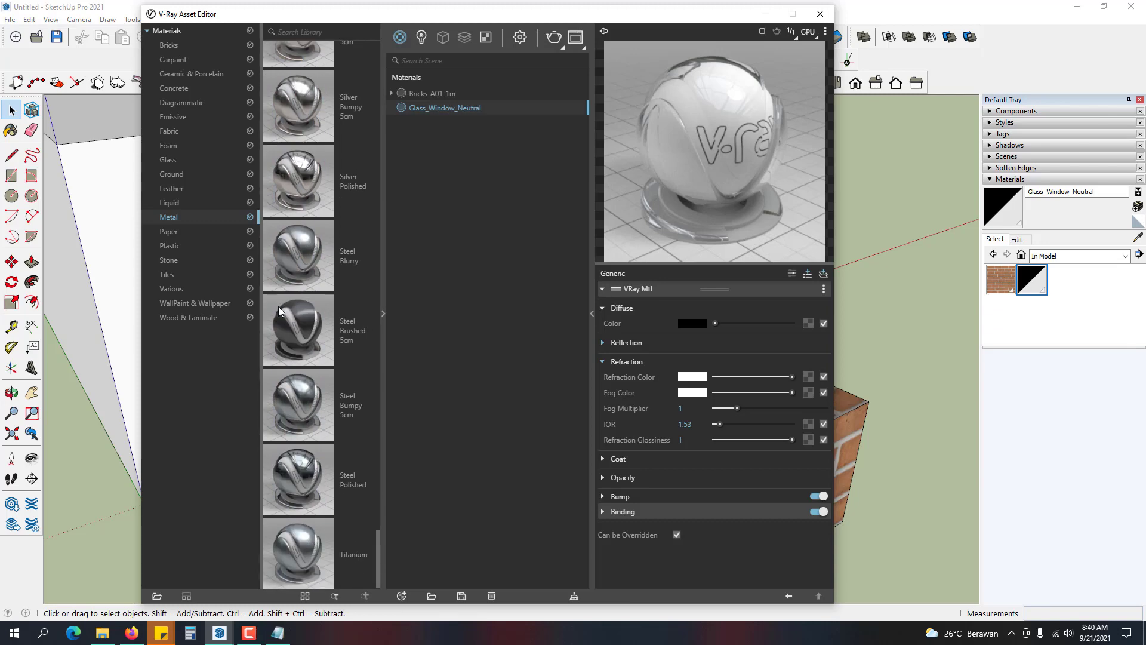
pyautogui.scroll(7, 332, 361)
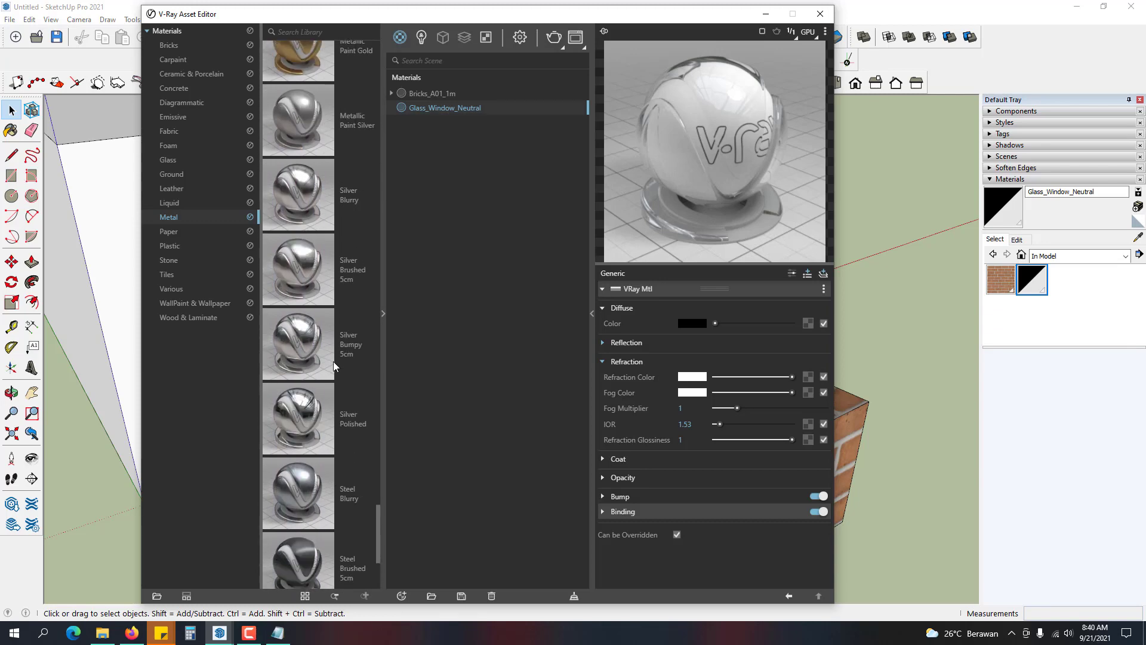
pyautogui.scroll(10, 331, 322)
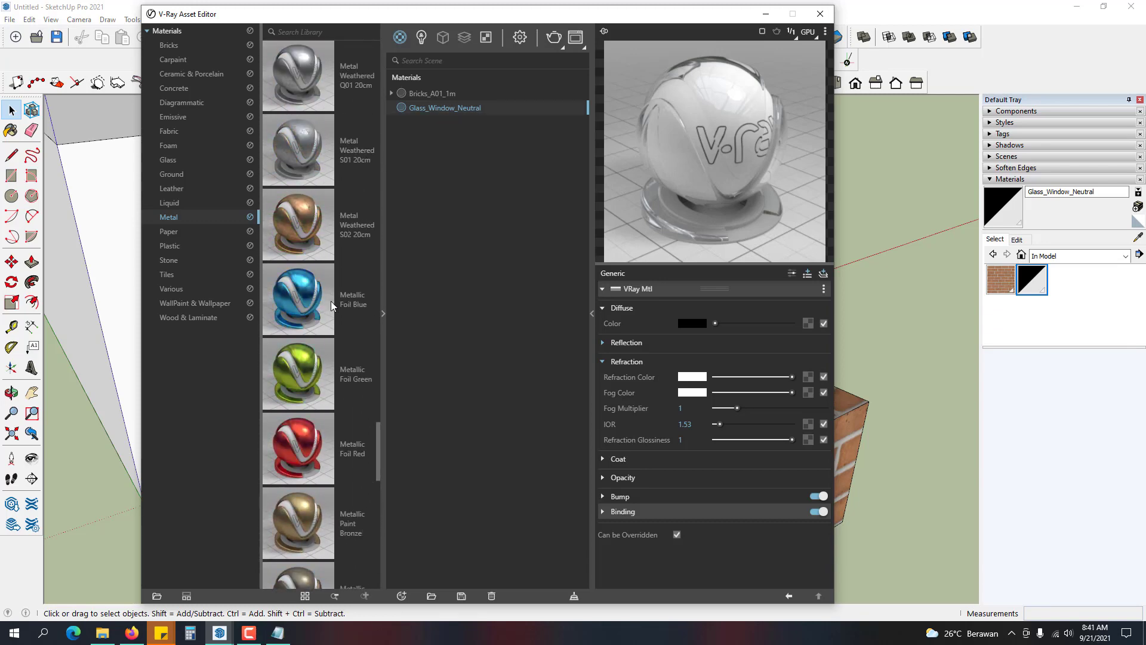
pyautogui.scroll(3, 323, 288)
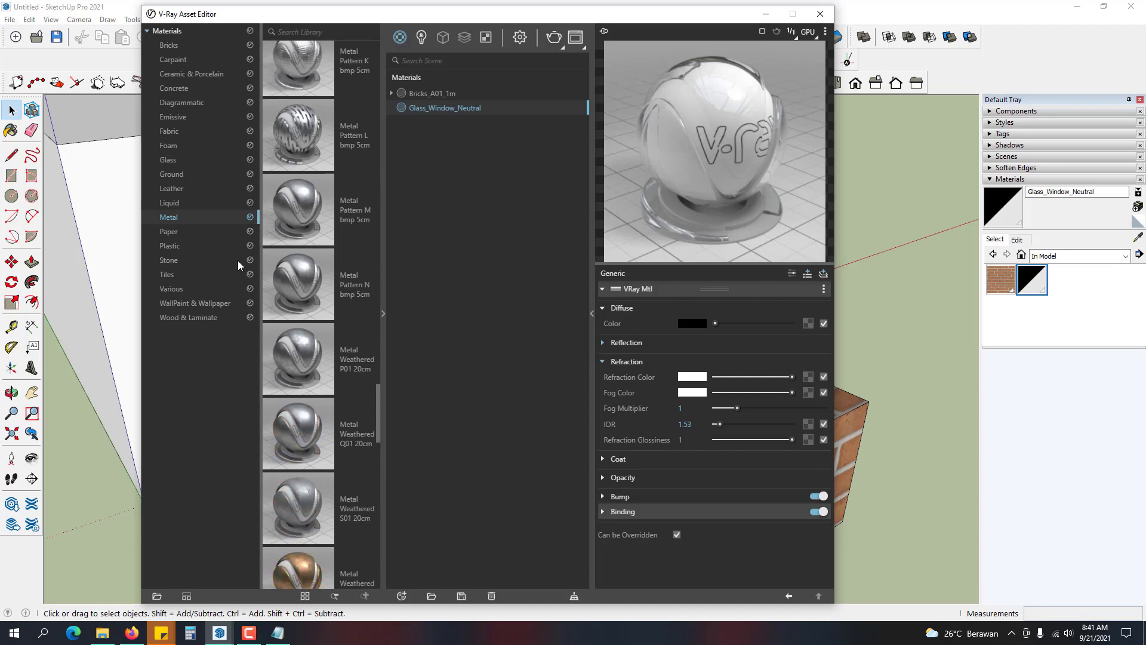
# - Find the Plastic Simple Shiny Black preset among the Plastic materials and add it to the scene's materials
pyautogui.click(197, 248)
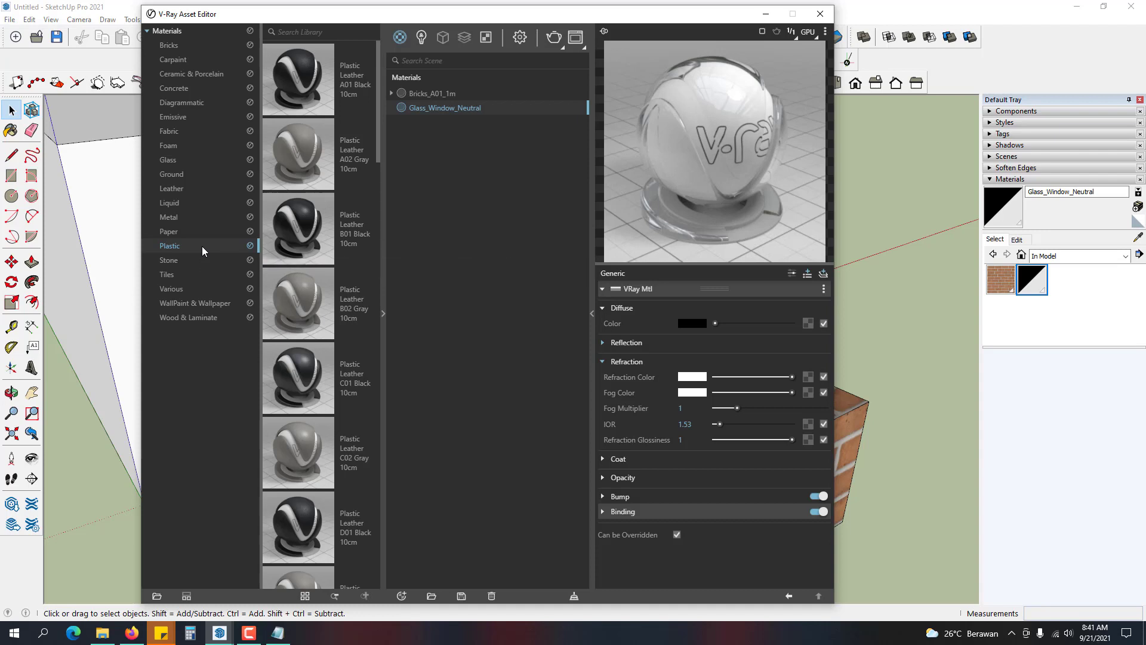
pyautogui.scroll(-10, 291, 252)
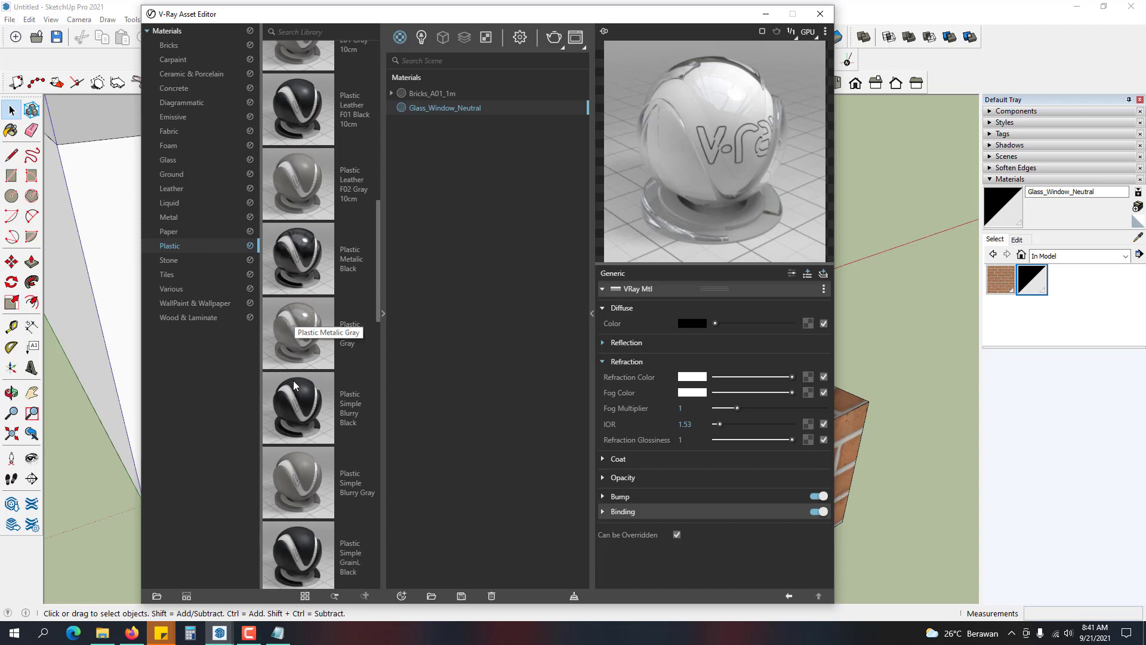
pyautogui.scroll(-2, 321, 290)
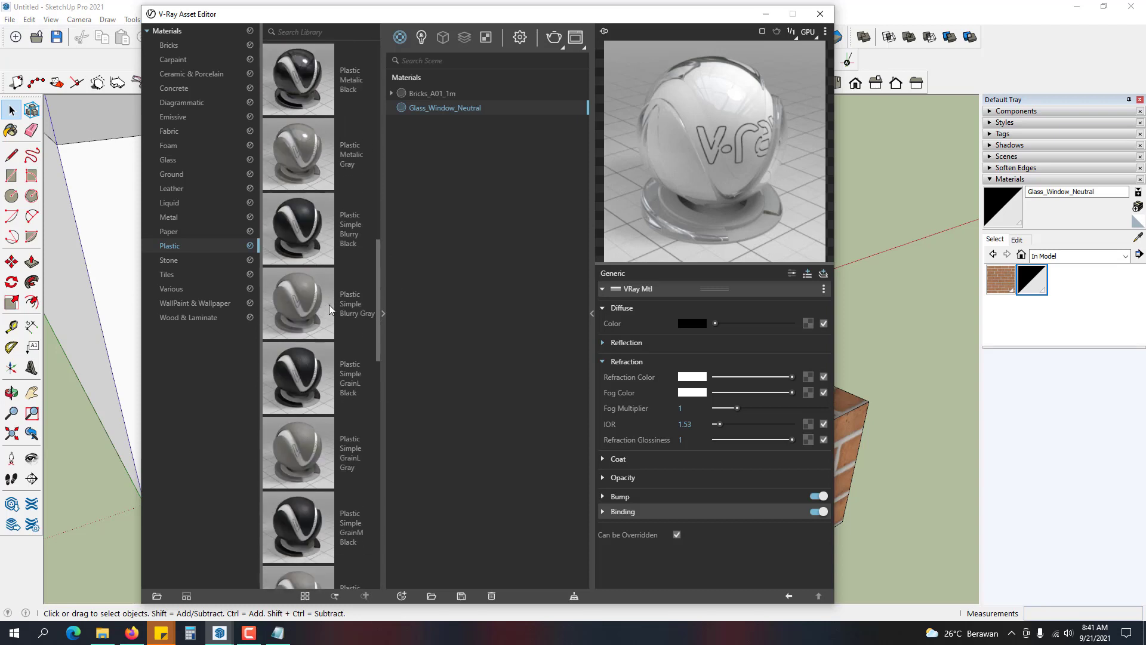
pyautogui.scroll(-5, 307, 198)
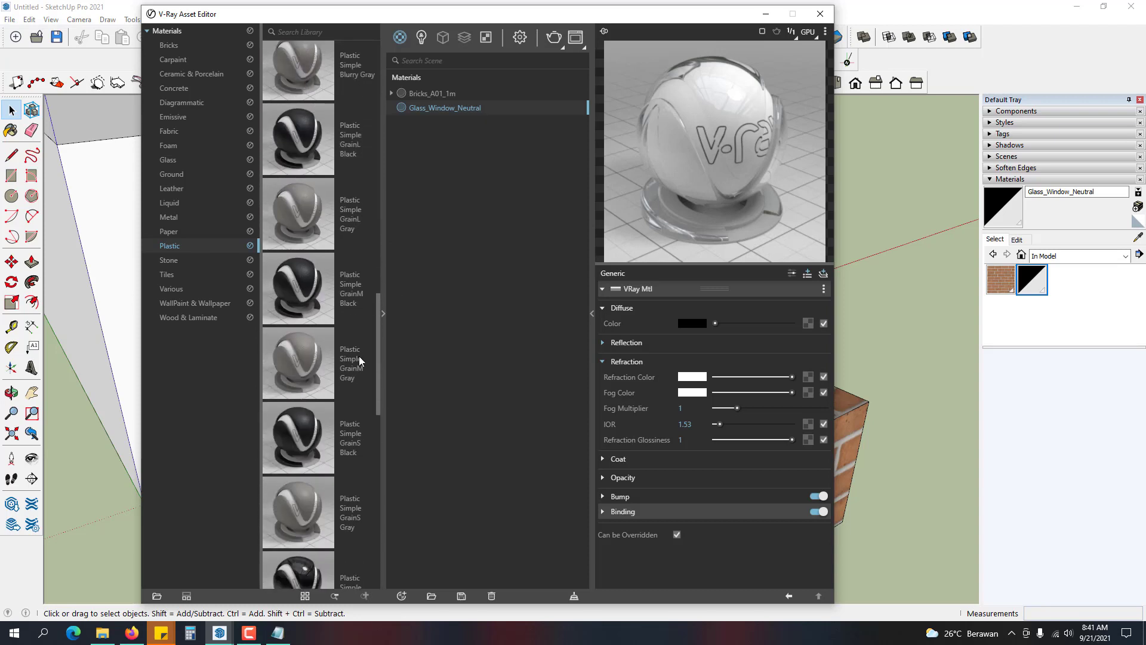
pyautogui.scroll(-3, 329, 382)
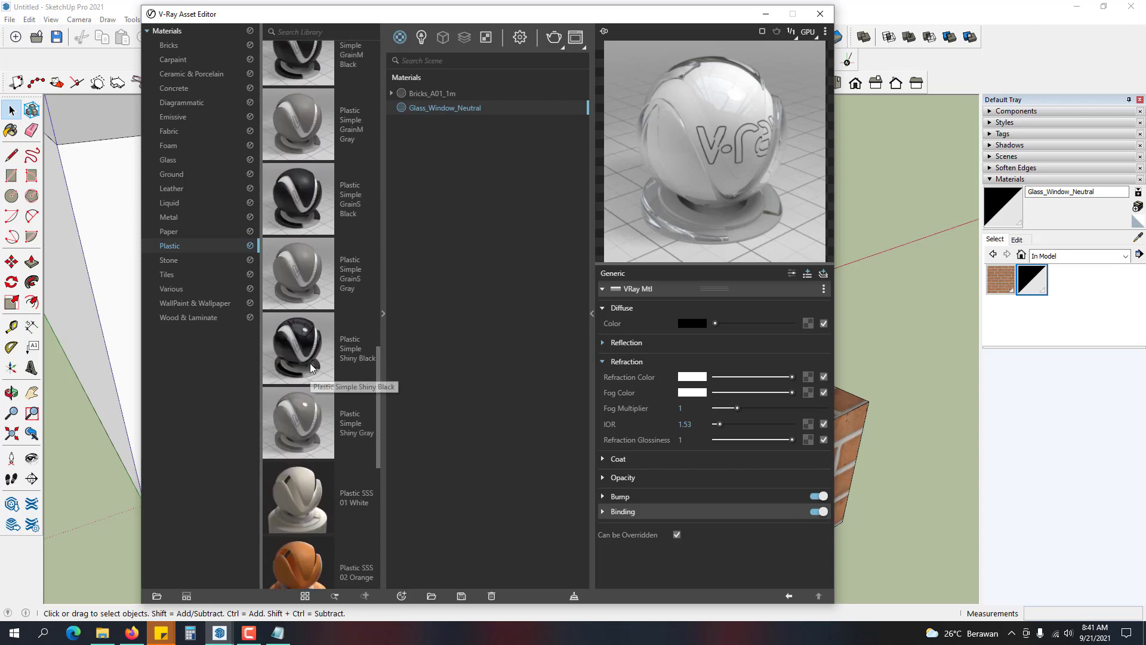
pyautogui.click(301, 347)
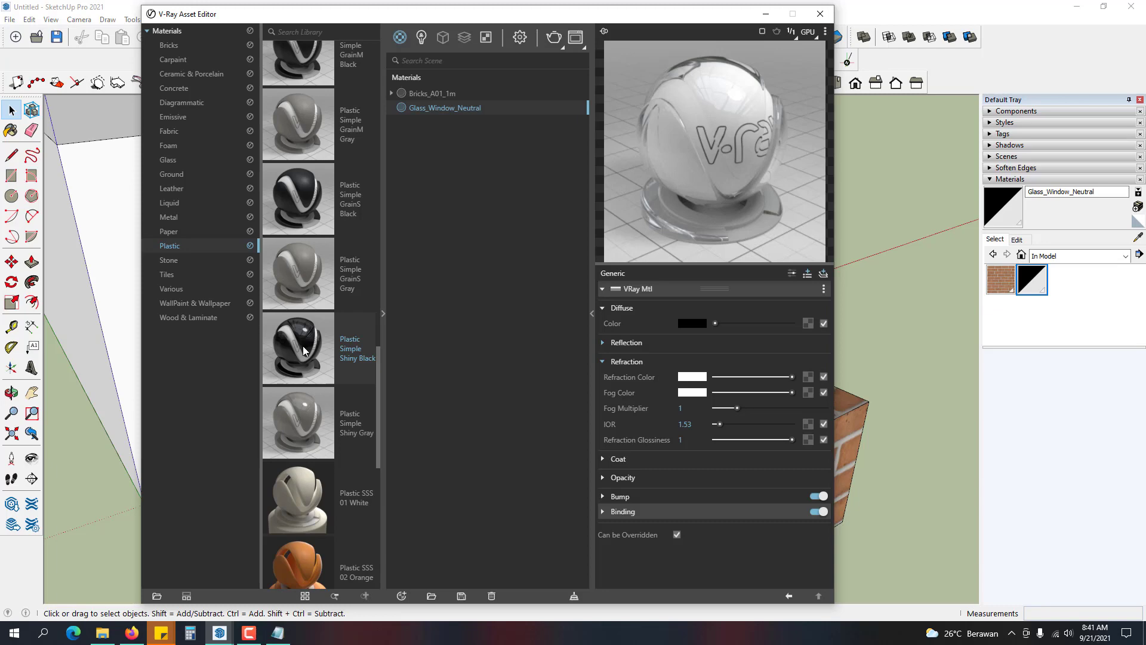
pyautogui.moveTo(304, 351); pyautogui.dragTo(473, 273)
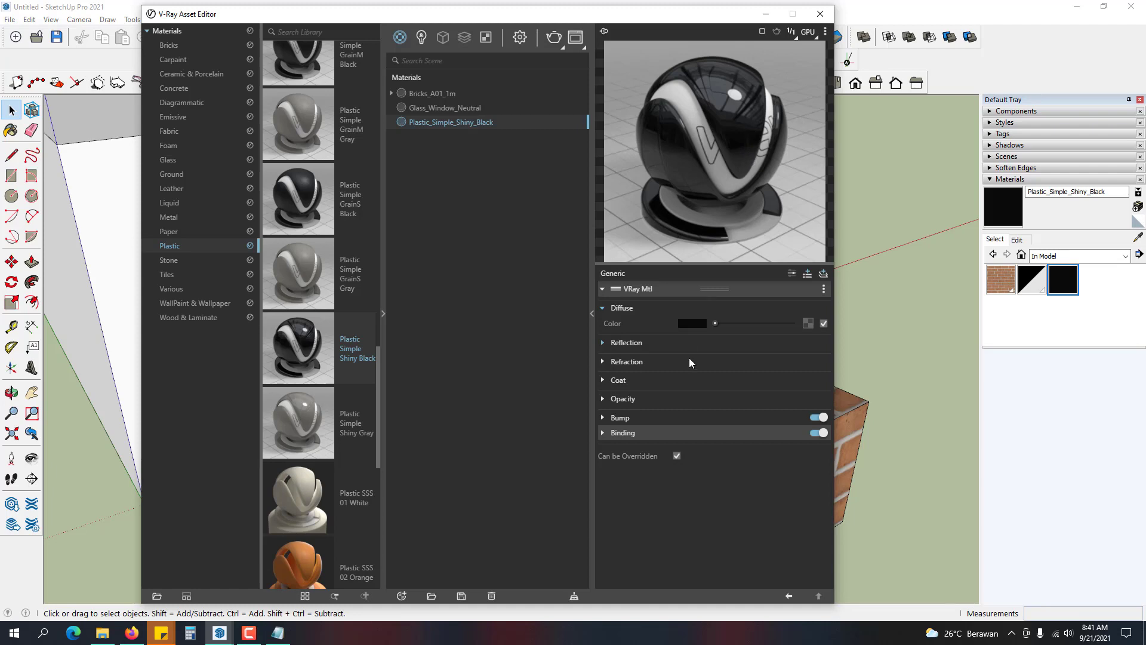
# - Try a red diffuse color (R 202, G 28, B 28) on the shiny black plastic material, and reset it
pyautogui.click(687, 326)
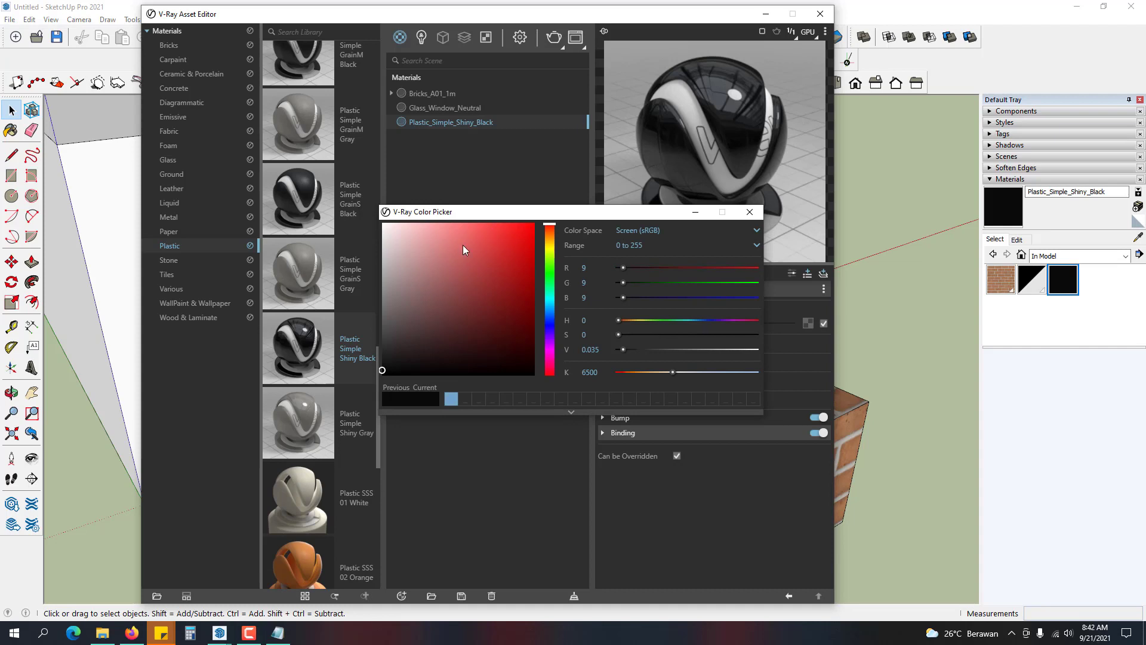
pyautogui.click(780, 203)
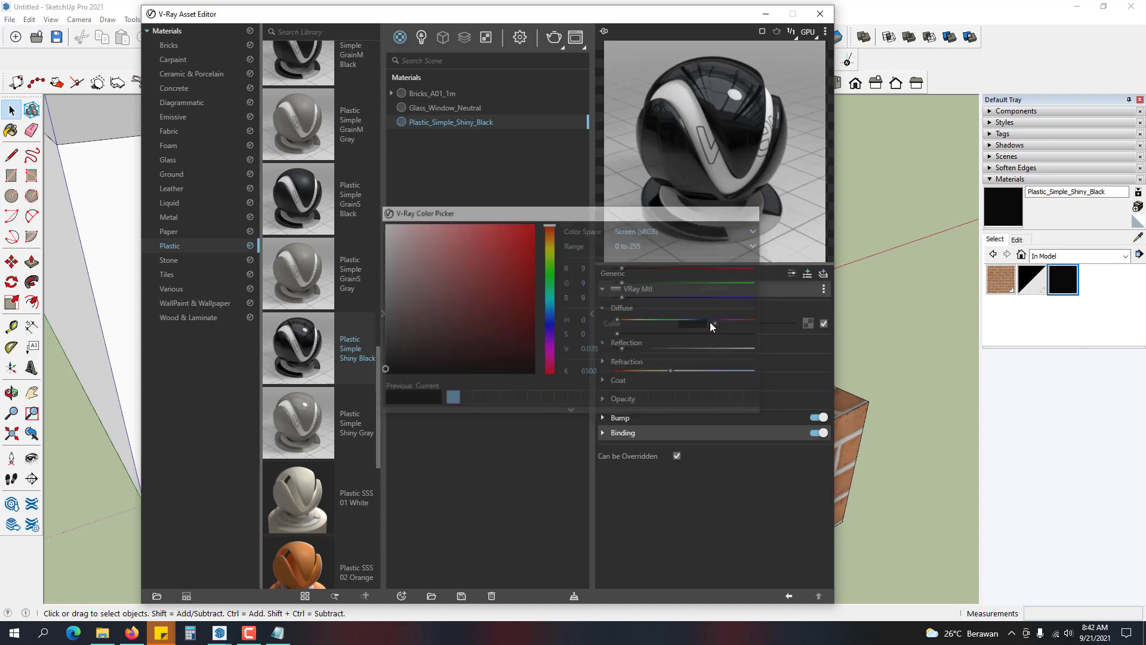
pyautogui.rightClick(696, 324)
pyautogui.click(708, 349)
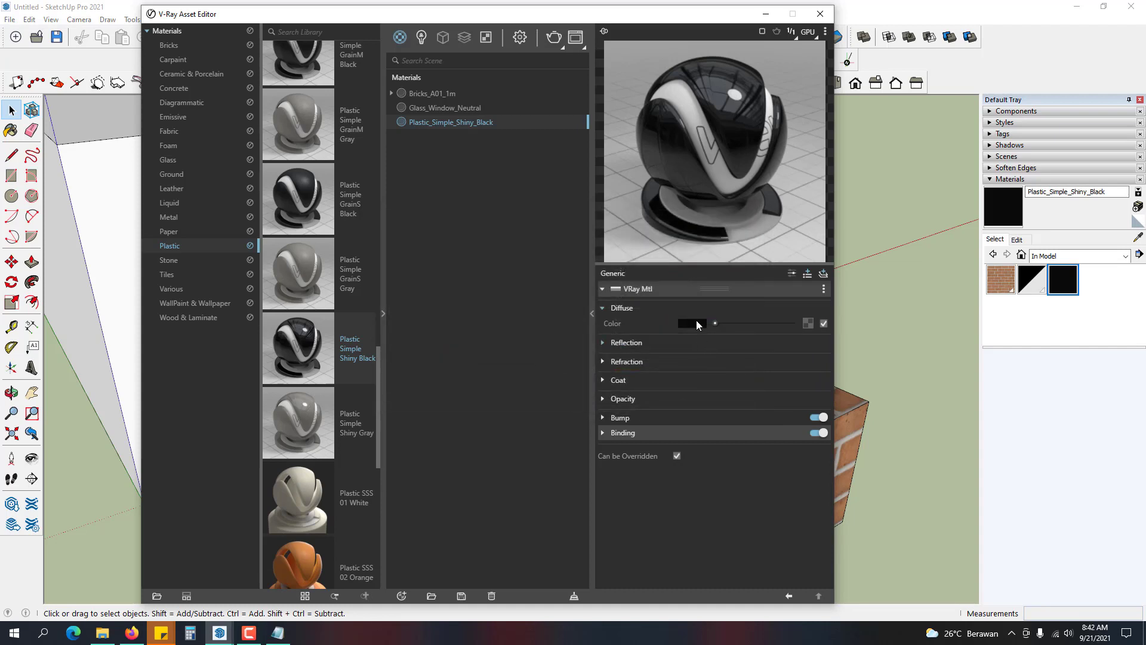
pyautogui.click(696, 322)
pyautogui.click(512, 254)
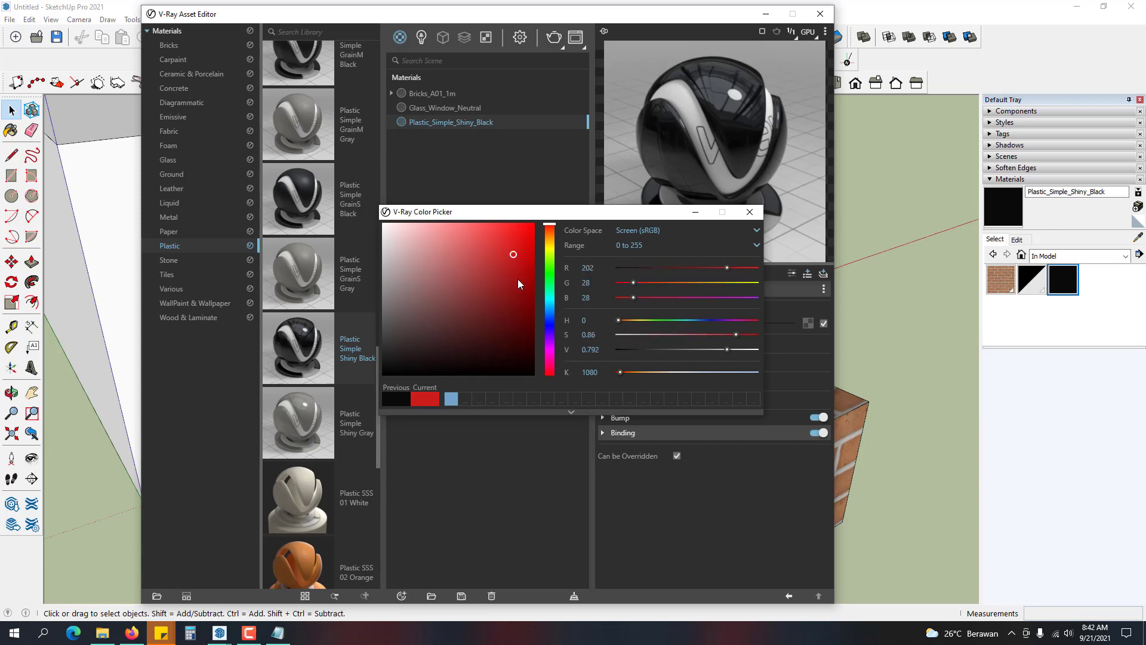
pyautogui.click(749, 211)
pyautogui.rightClick(693, 324)
pyautogui.click(705, 364)
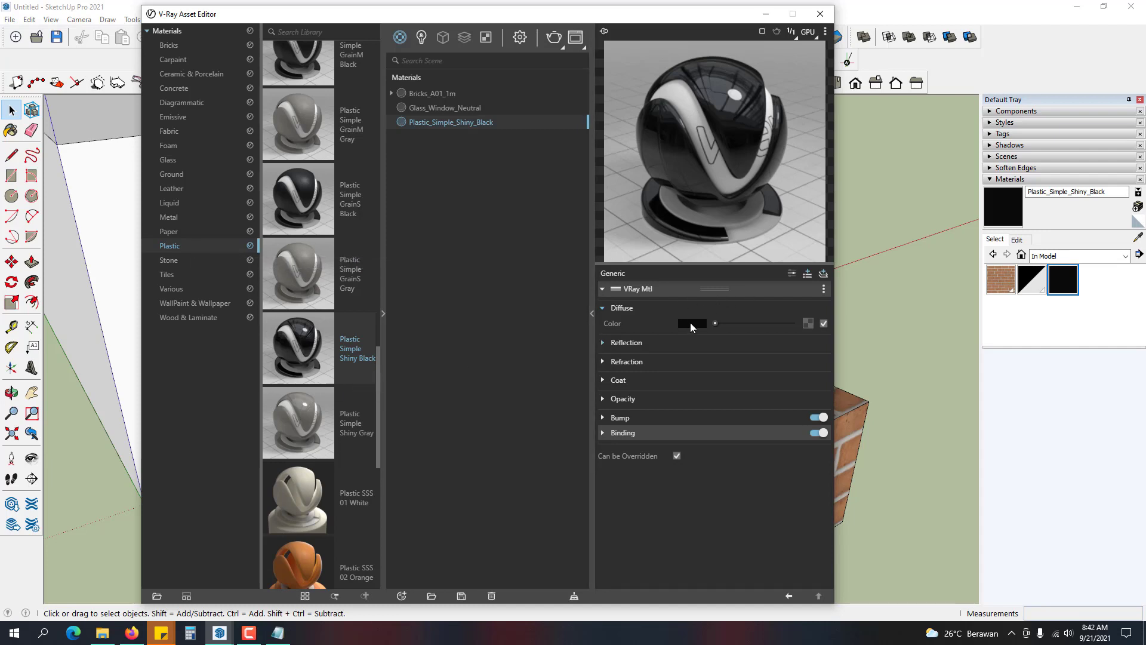
# - Set the shiny black plastic material's diffuse color to blue with RGB 50, 36, 177
pyautogui.moveTo(690, 322)
pyautogui.click(692, 322)
pyautogui.click(504, 269)
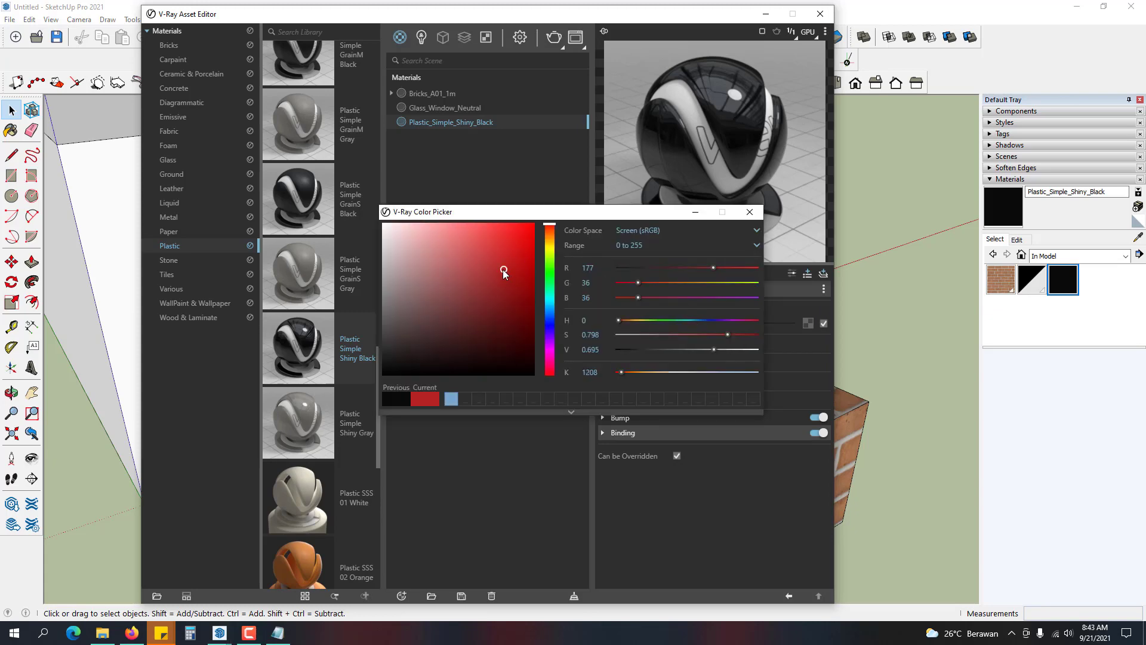
pyautogui.click(712, 320)
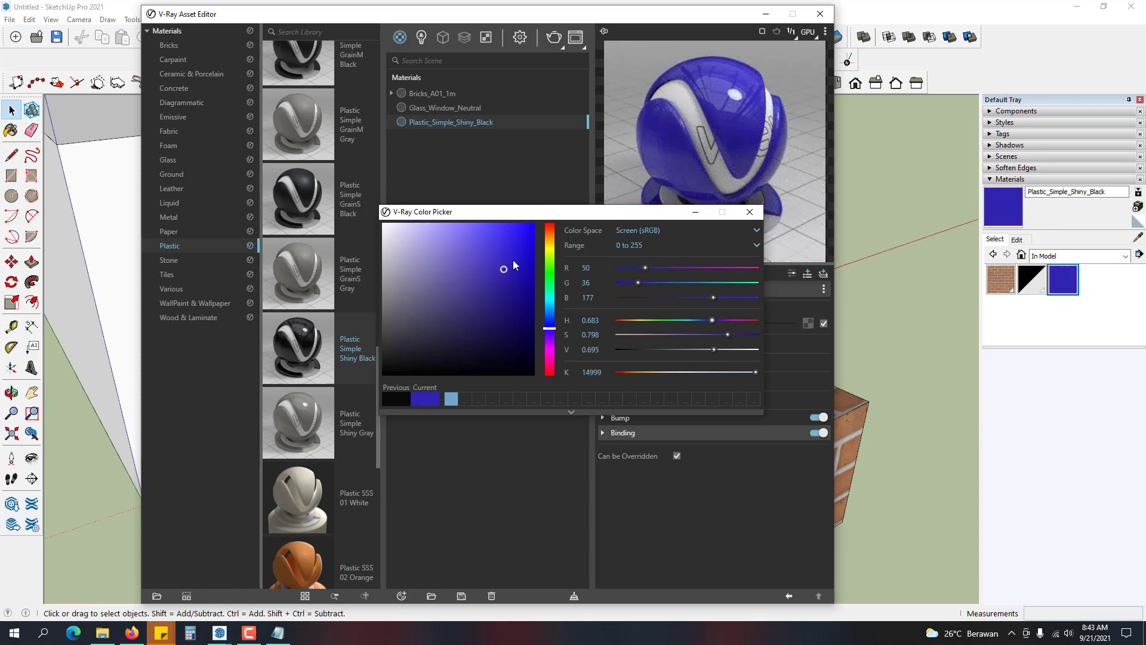
# - Try a green diffuse color with RGB 26, 193, 71 on the shiny black plastic material, and restore the original black
pyautogui.click(670, 320)
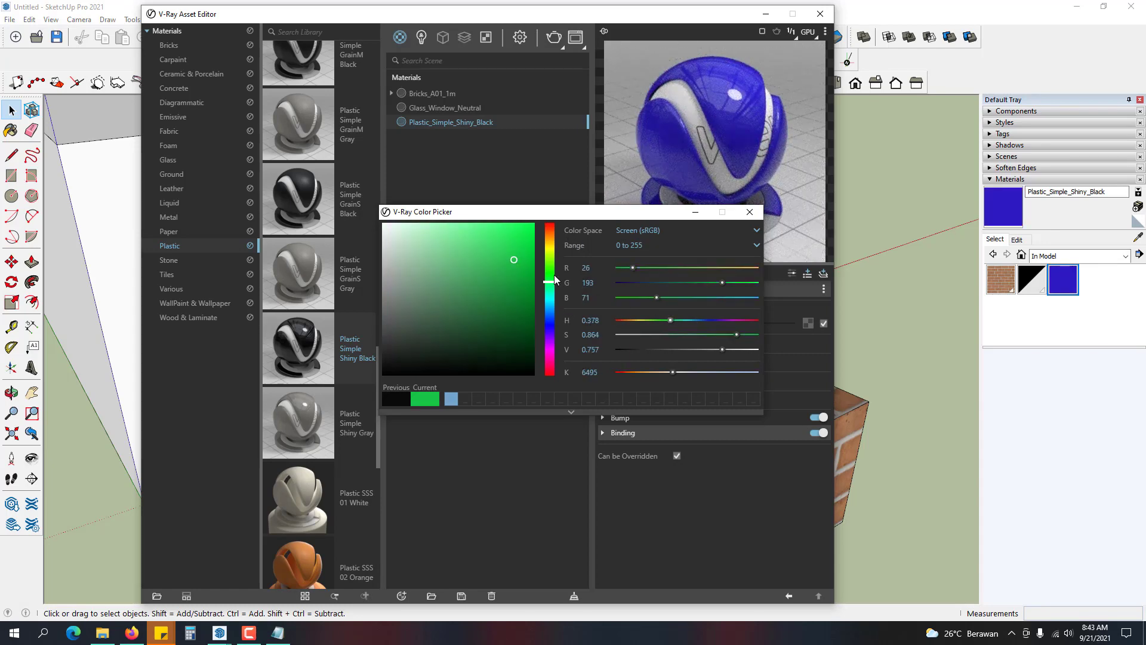
pyautogui.click(749, 212)
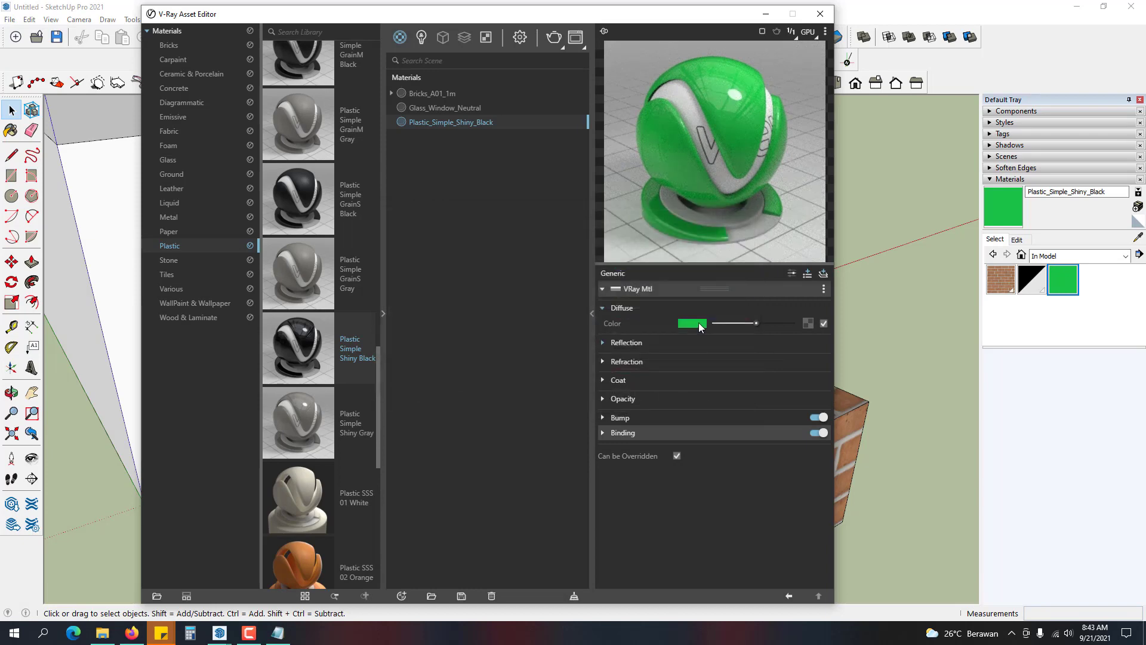
pyautogui.rightClick(696, 323)
pyautogui.click(712, 363)
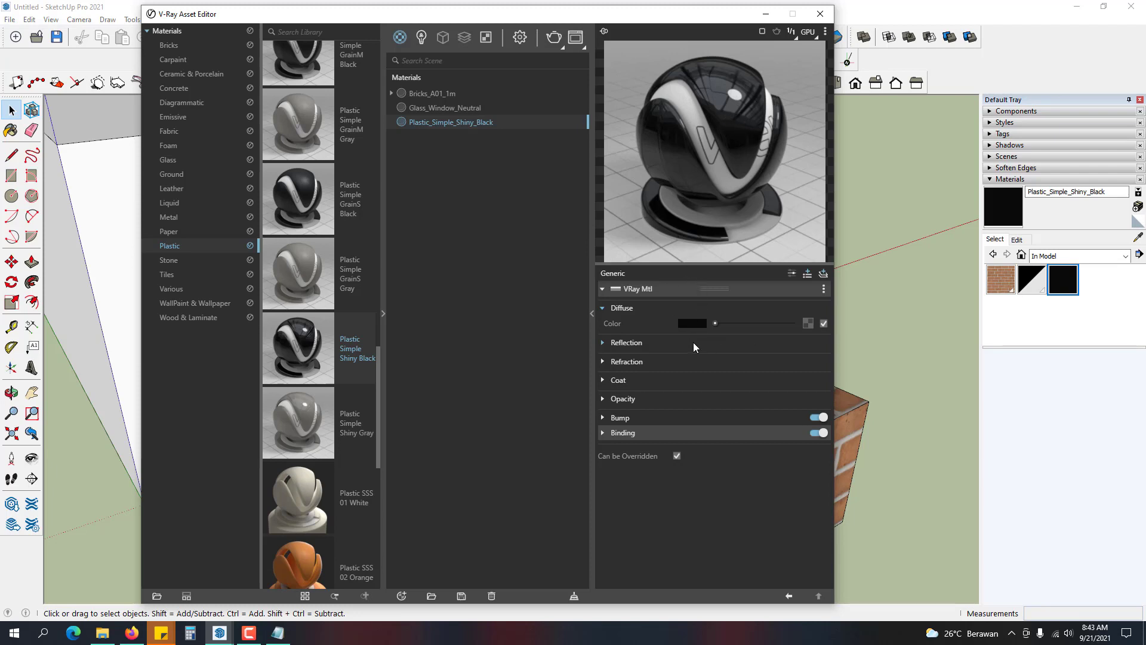
# - Try darkening the shiny black plastic's reflection color to a 0.480 gray, and restore the original near-white color
pyautogui.moveTo(697, 324)
pyautogui.click(628, 344)
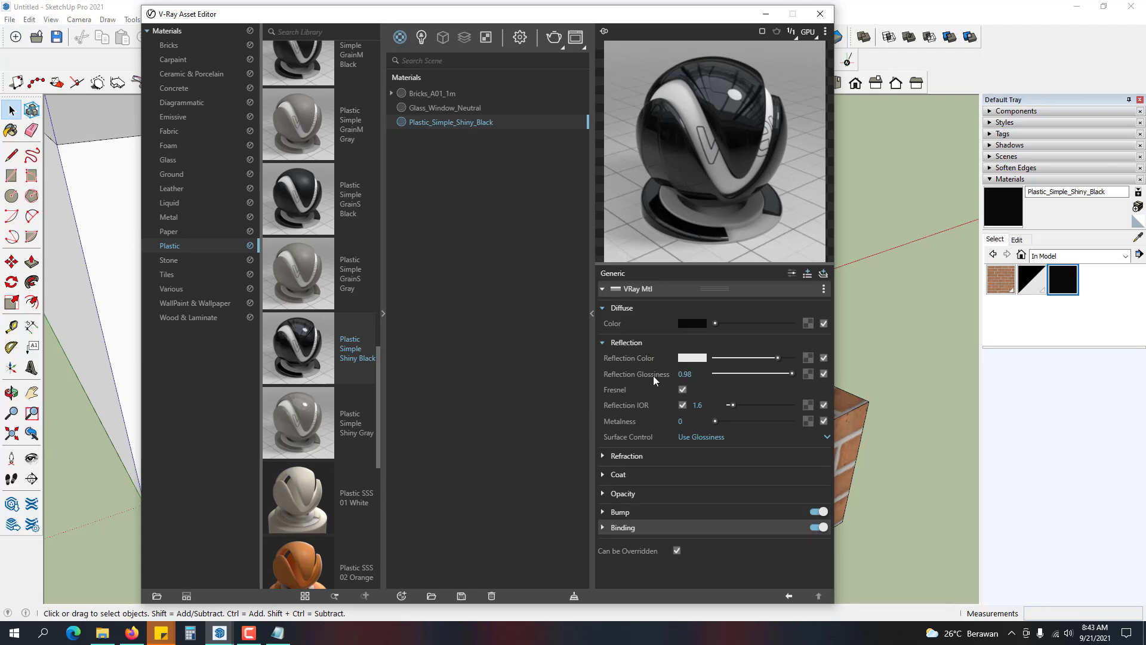
pyautogui.click(692, 358)
pyautogui.click(749, 213)
pyautogui.moveTo(774, 357); pyautogui.dragTo(729, 358)
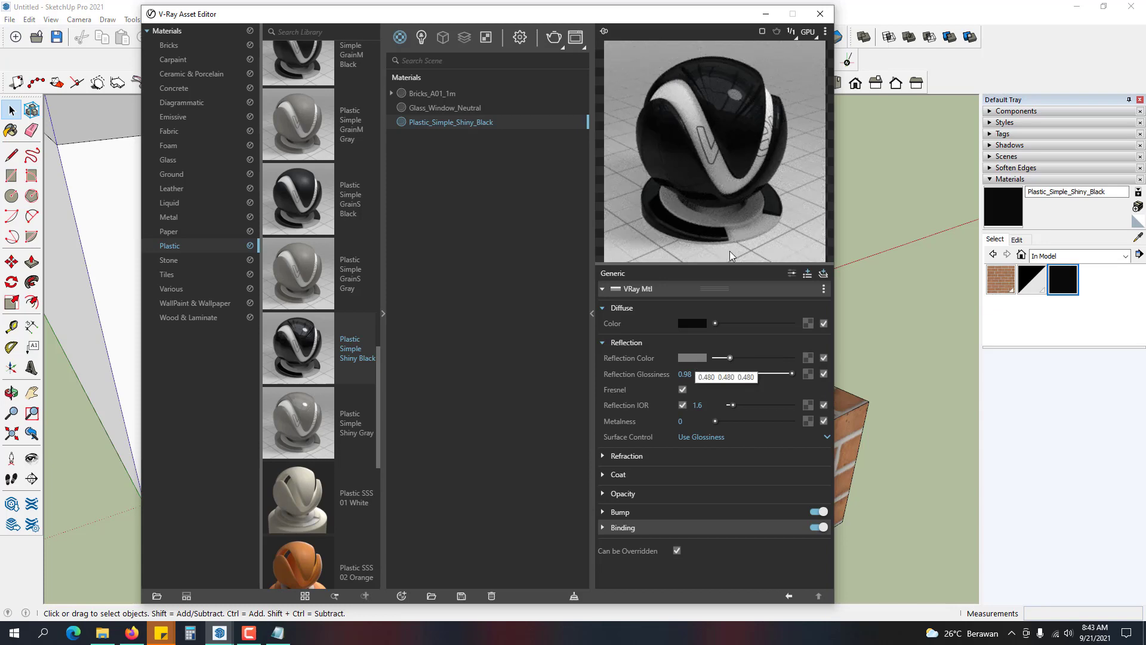
pyautogui.rightClick(701, 355)
pyautogui.click(711, 395)
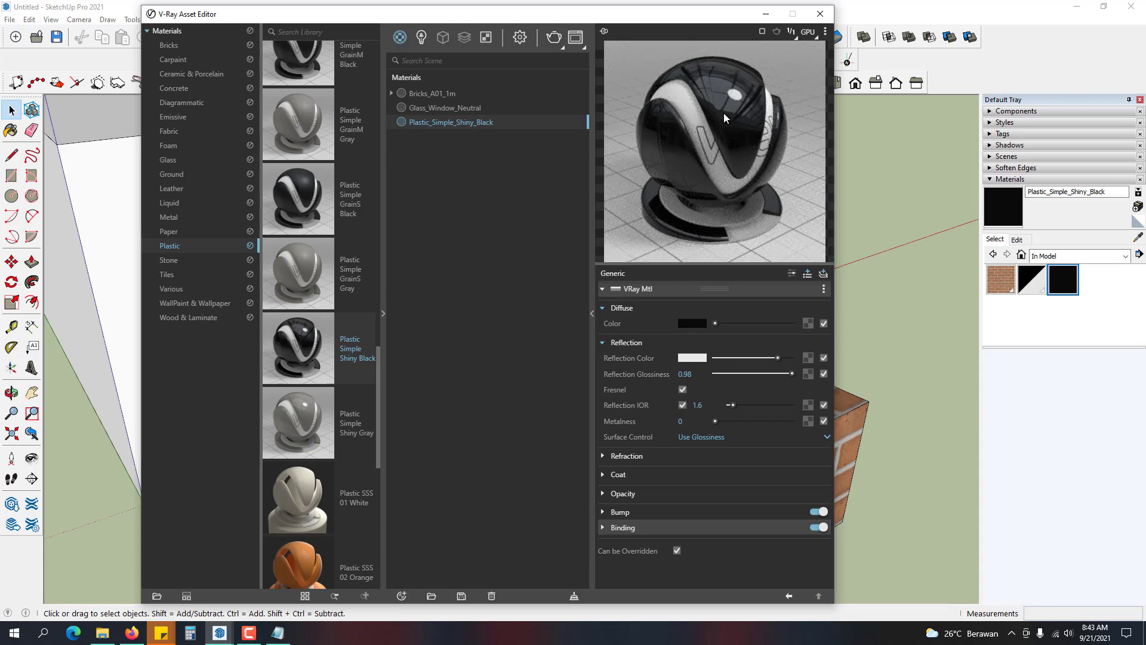
# - Try a dark gray reflection color on the material, and bring back the original near-white
pyautogui.moveTo(777, 358); pyautogui.dragTo(723, 360)
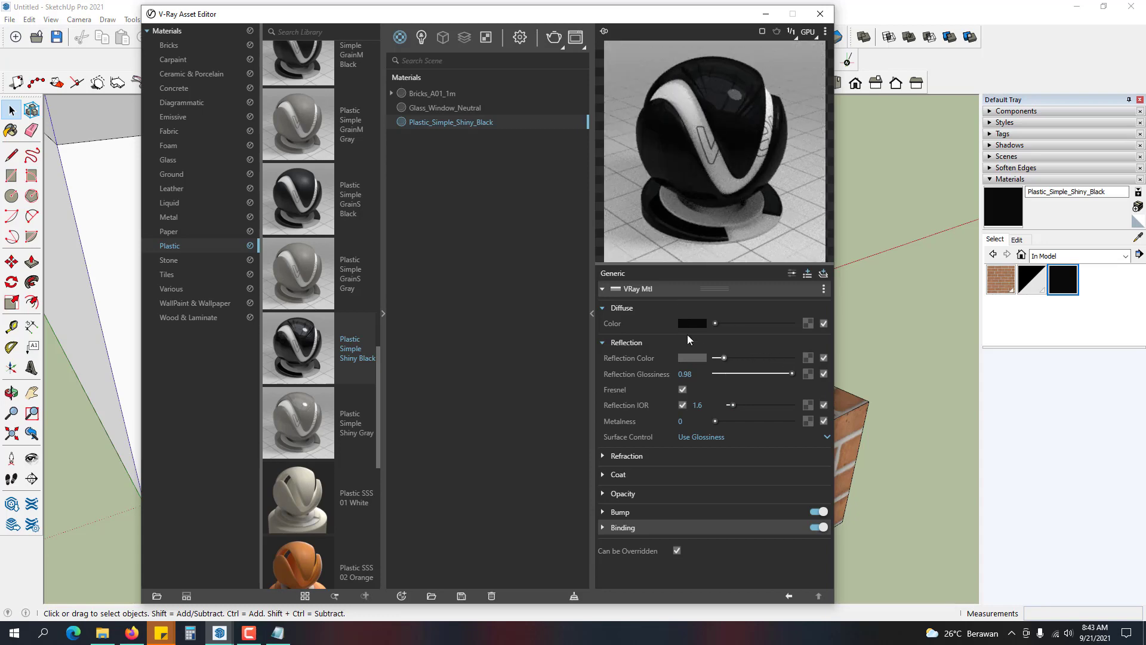
pyautogui.rightClick(693, 356)
pyautogui.click(708, 381)
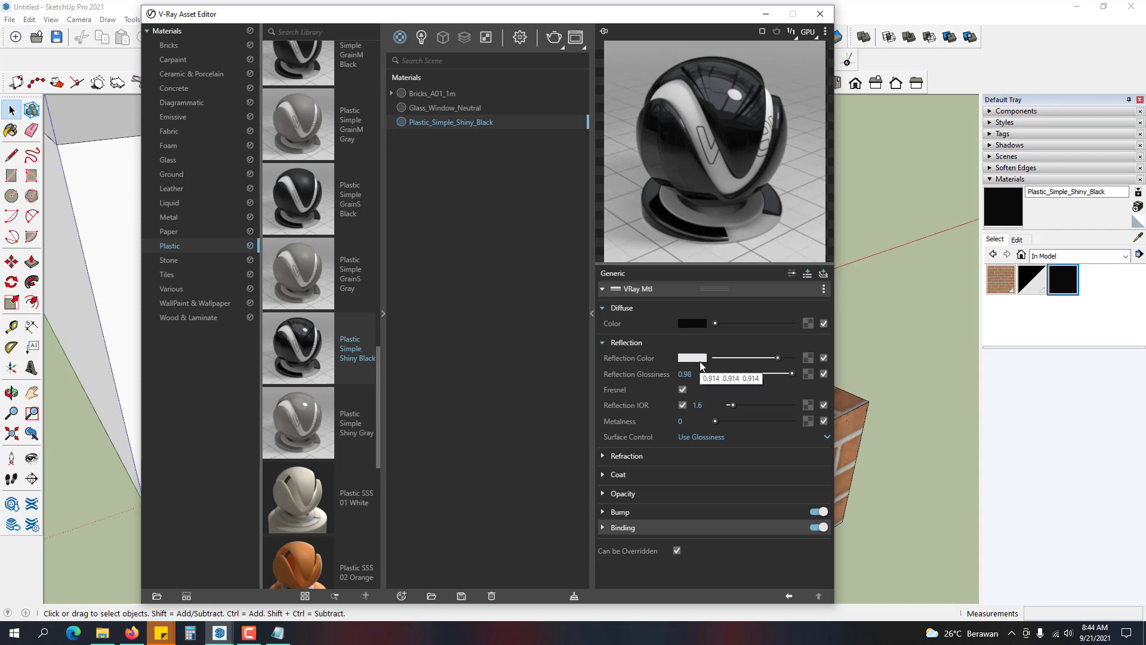
# - Set the shiny black plastic material's reflection color to mid-gray with RGB 128, 128, 128
pyautogui.click(697, 358)
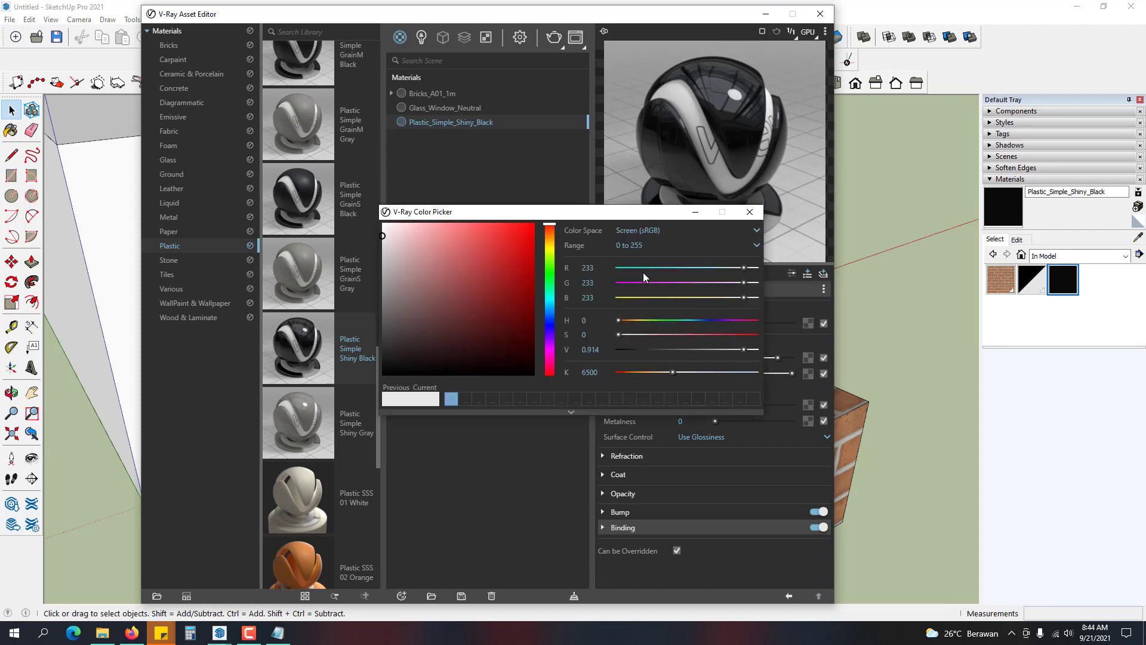
pyautogui.doubleClick(602, 266)
pyautogui.write('125')
pyautogui.press('Return')
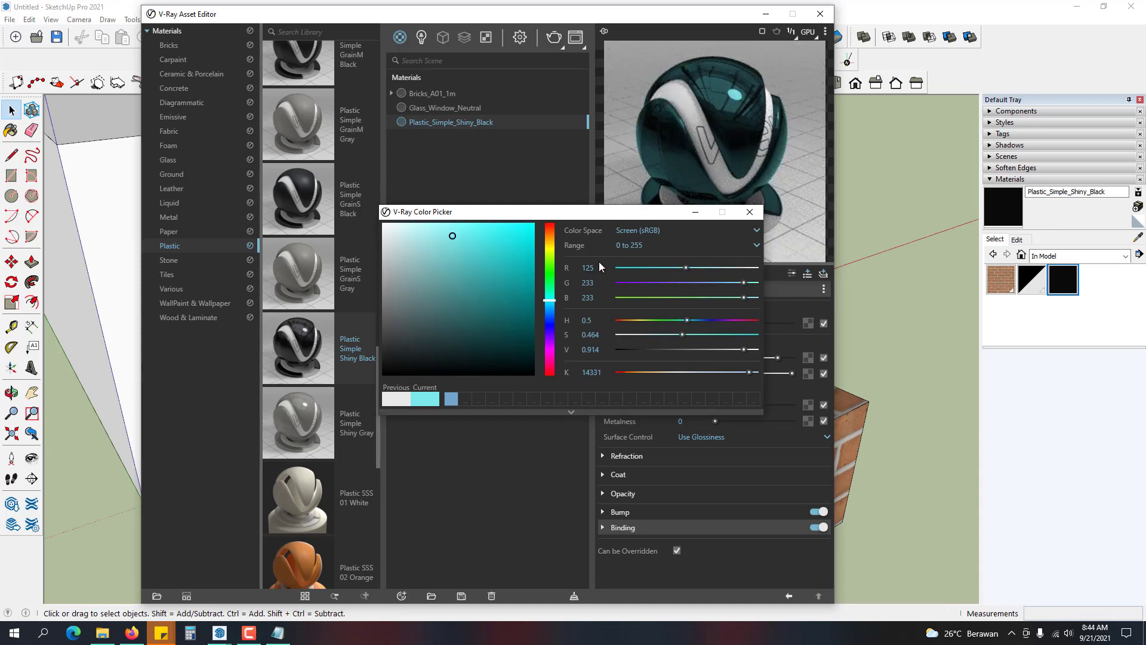
pyautogui.doubleClick(599, 267)
pyautogui.write('128')
pyautogui.doubleClick(601, 281)
pyautogui.write('128')
pyautogui.press('Return')
pyautogui.doubleClick(599, 297)
pyautogui.write('128')
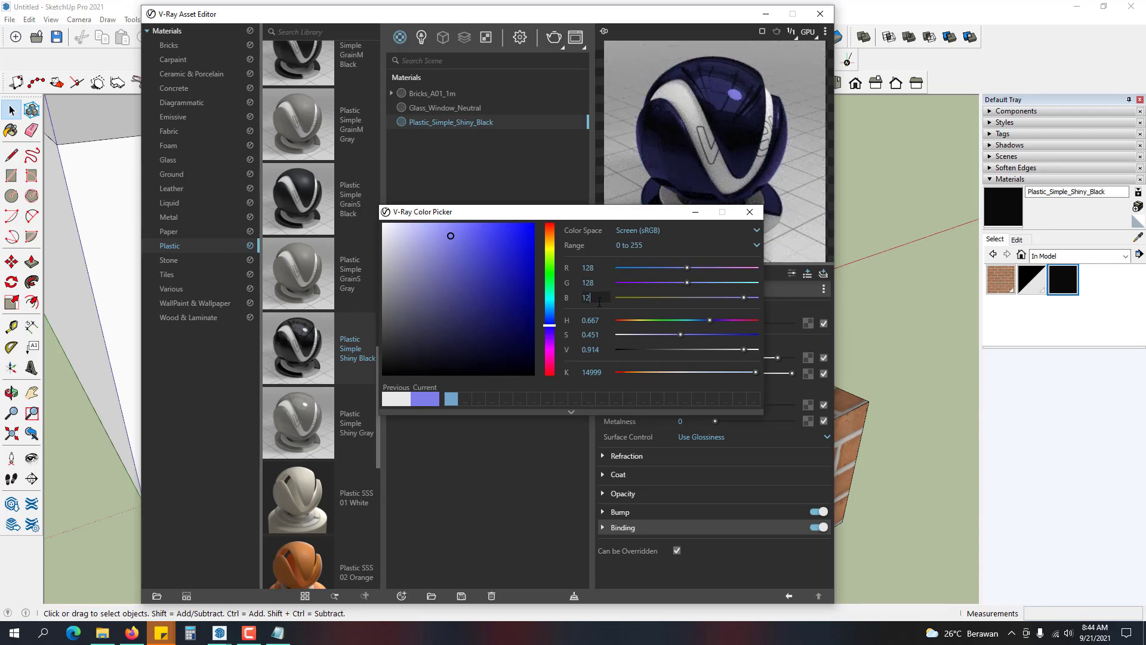
pyautogui.press('Return')
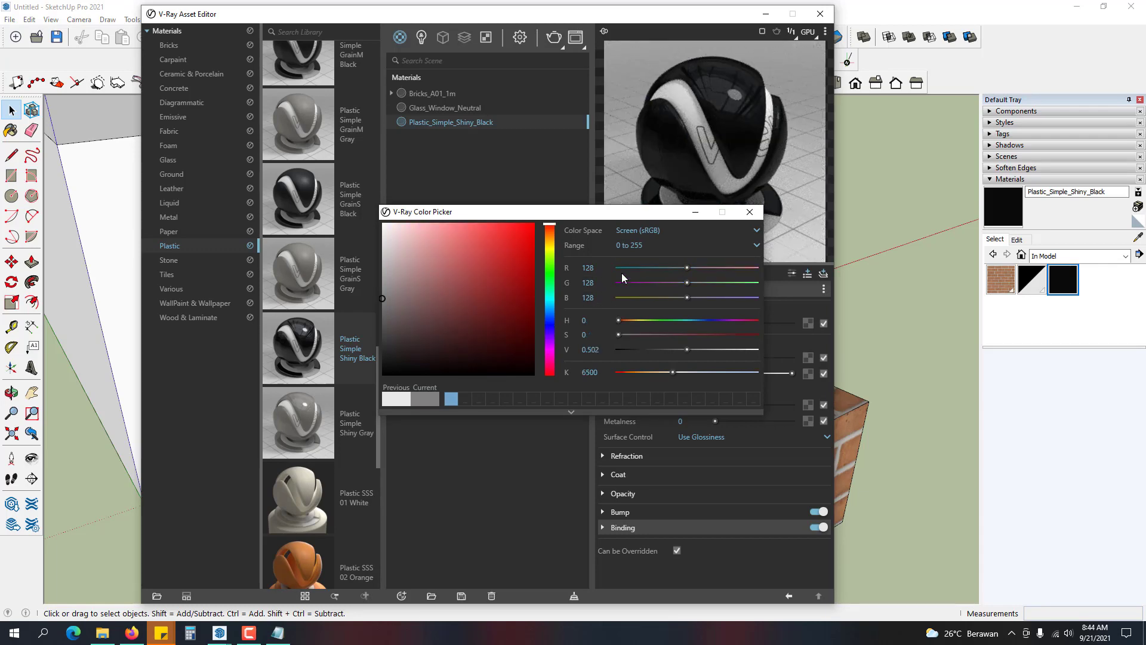
pyautogui.click(750, 212)
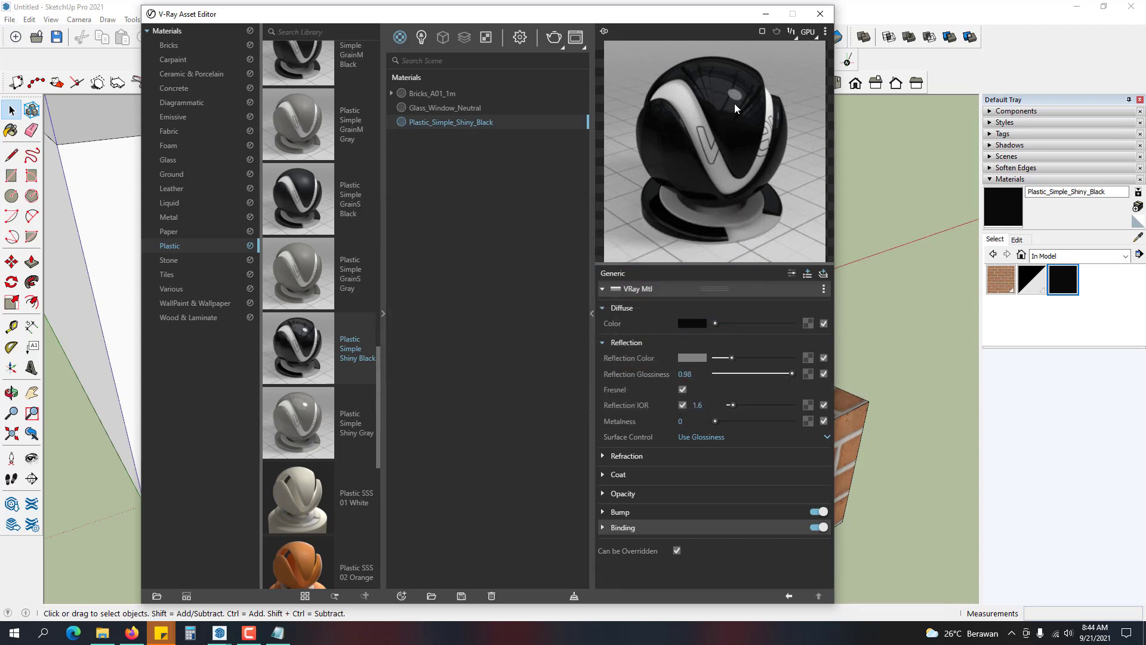
# - Reduce the reflection color to full black to remove the reflections, and restore the original near-white
pyautogui.moveTo(732, 359); pyautogui.dragTo(712, 359)
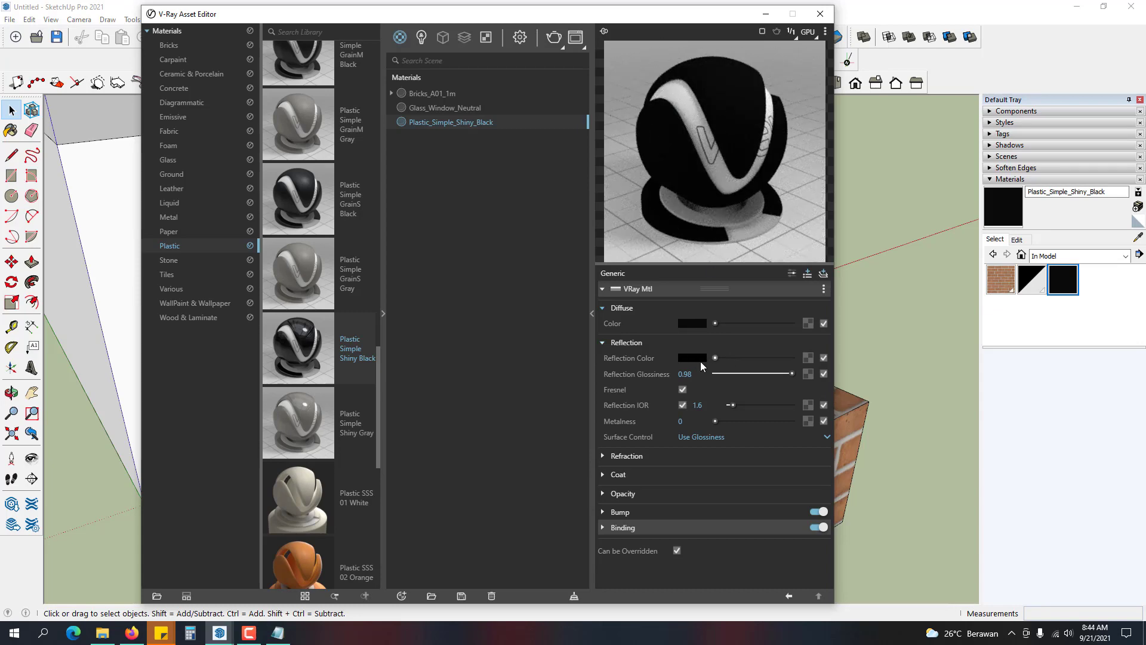
pyautogui.rightClick(700, 361)
pyautogui.click(718, 385)
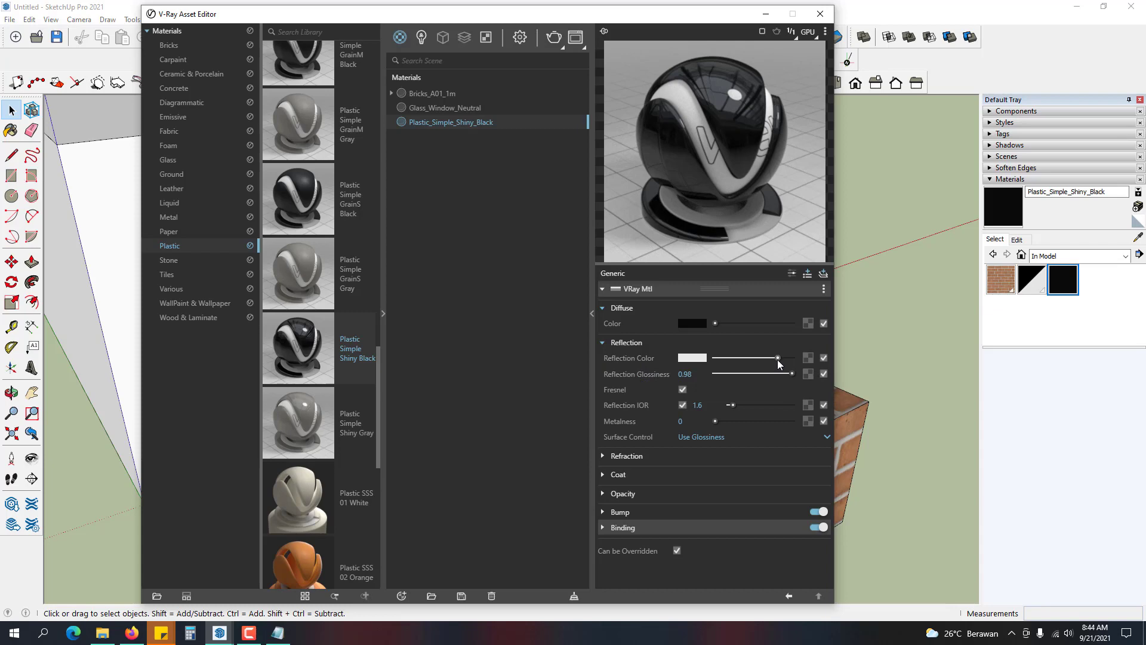
# - Lower the reflection color to black, raise it to a 0.626 gray, and restore the original near-white
pyautogui.moveTo(776, 357); pyautogui.dragTo(668, 374)
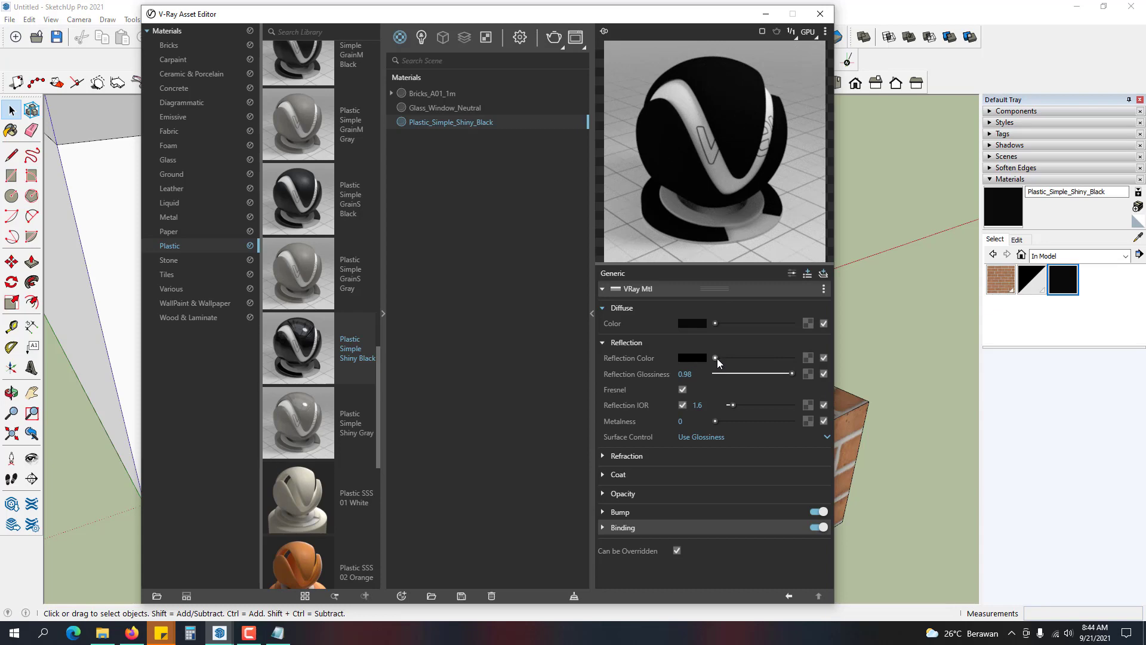
pyautogui.moveTo(716, 358); pyautogui.dragTo(740, 358)
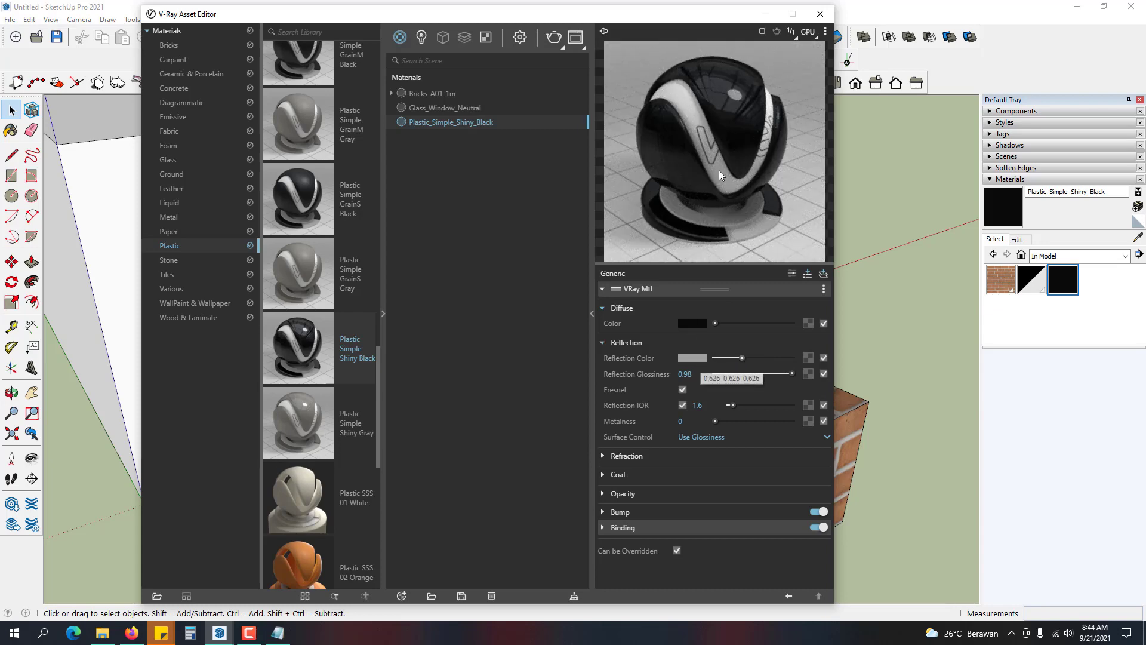
pyautogui.rightClick(701, 359)
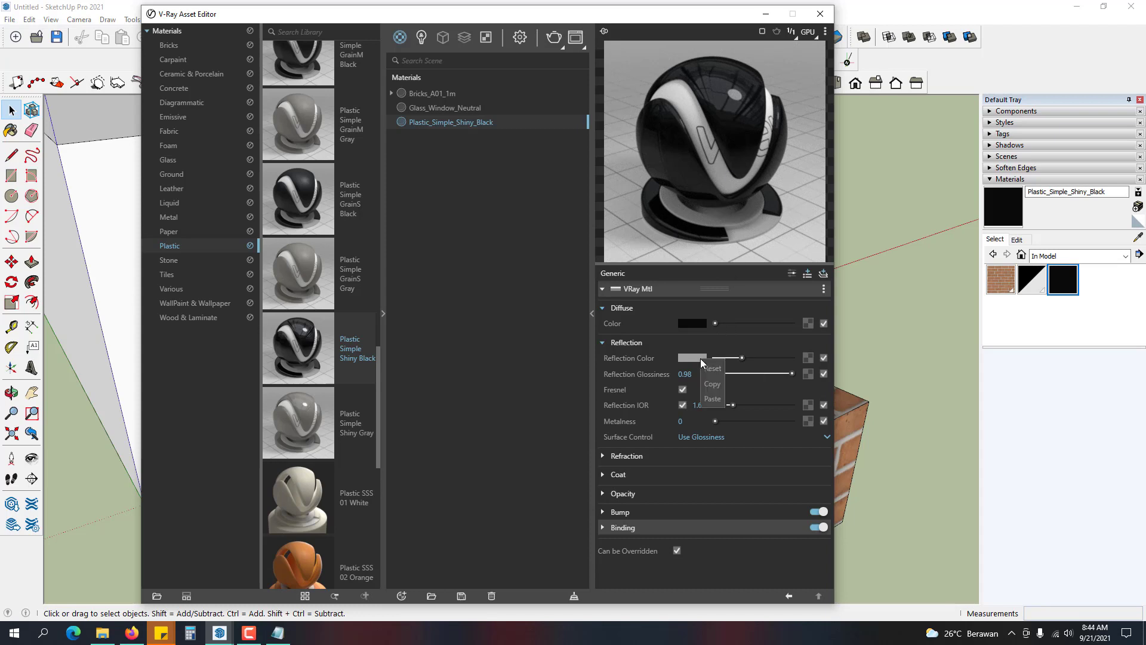
pyautogui.click(715, 397)
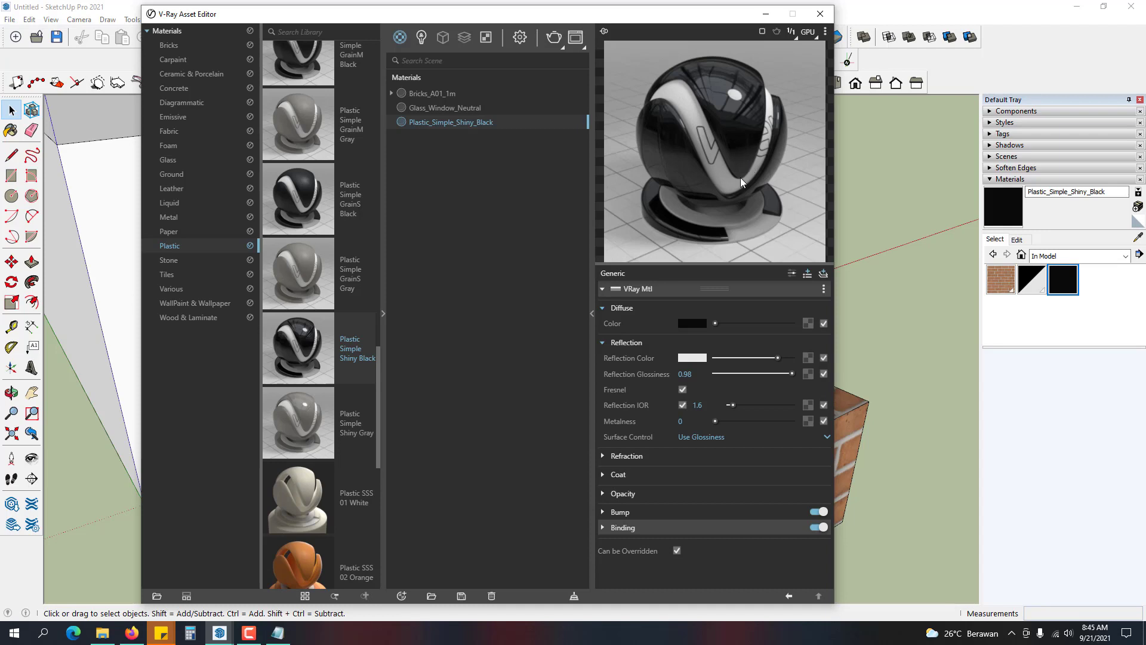
# - Try reflection glossiness values of 1 and 0.5 on the shiny black plastic material
pyautogui.click(700, 374)
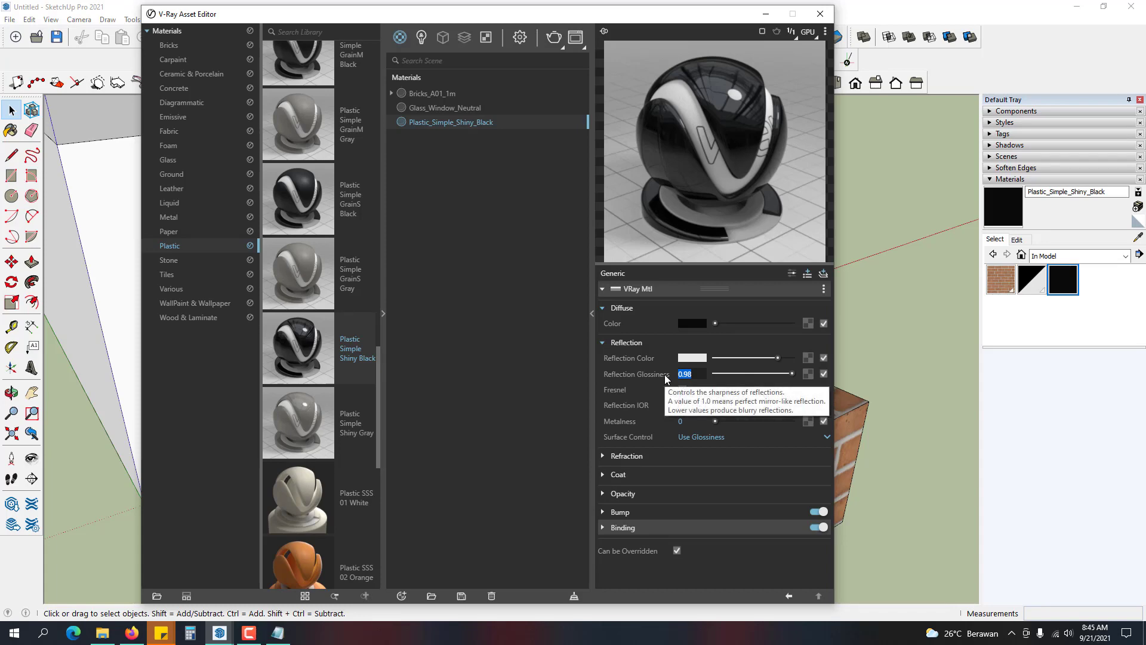
pyautogui.write('1')
pyautogui.press('Return')
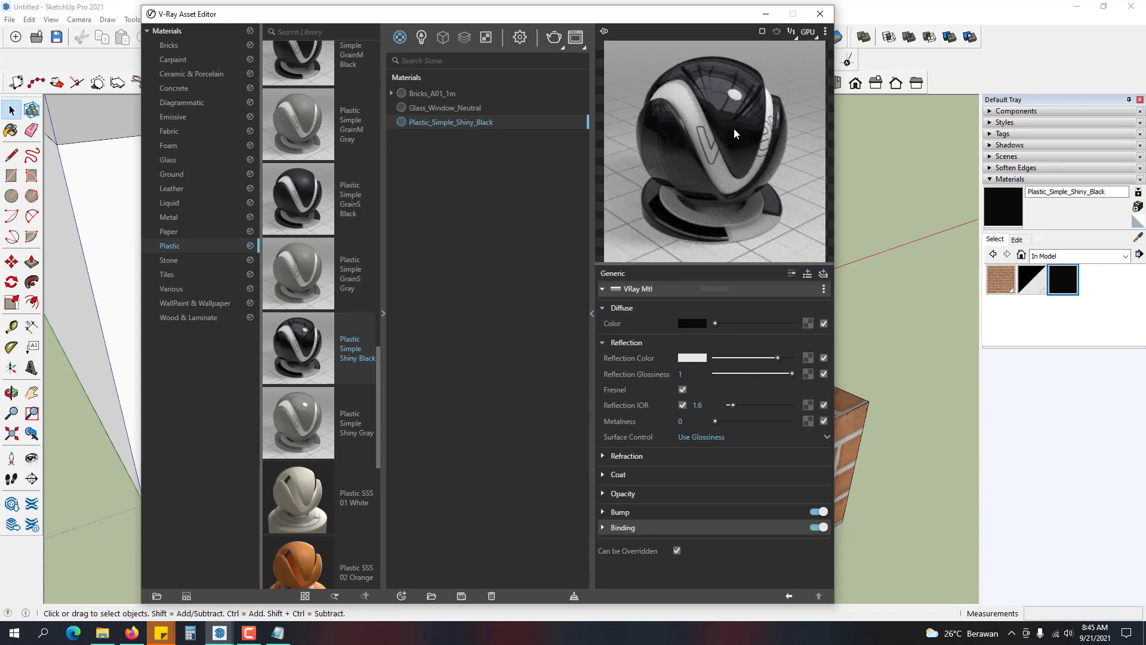
pyautogui.click(691, 375)
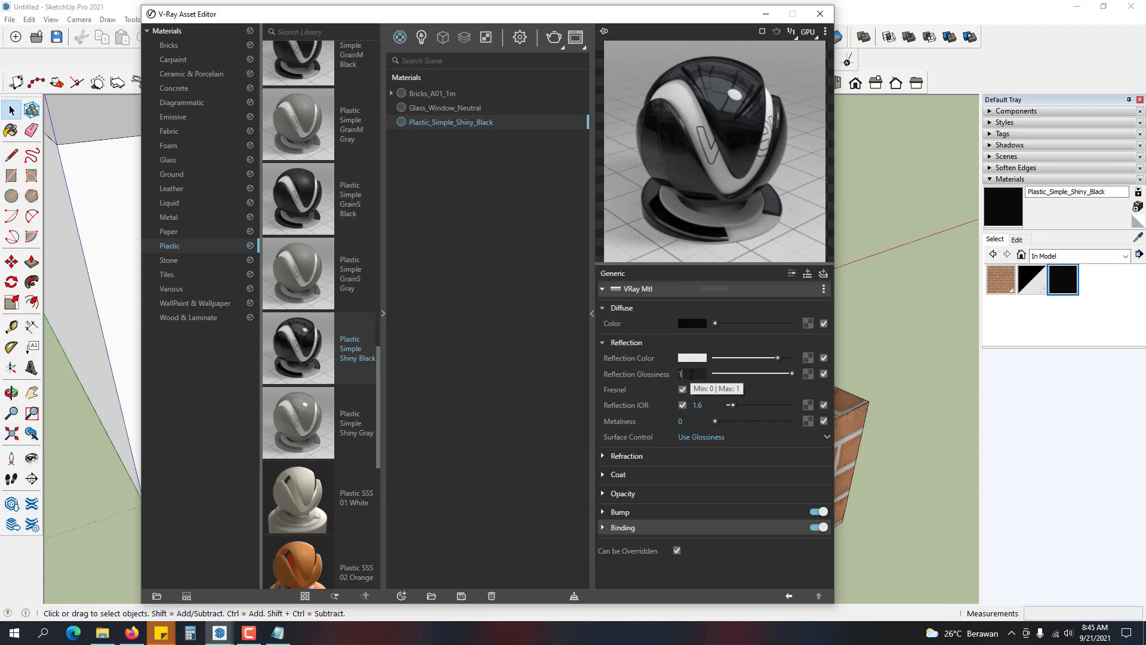
pyautogui.doubleClick(691, 374)
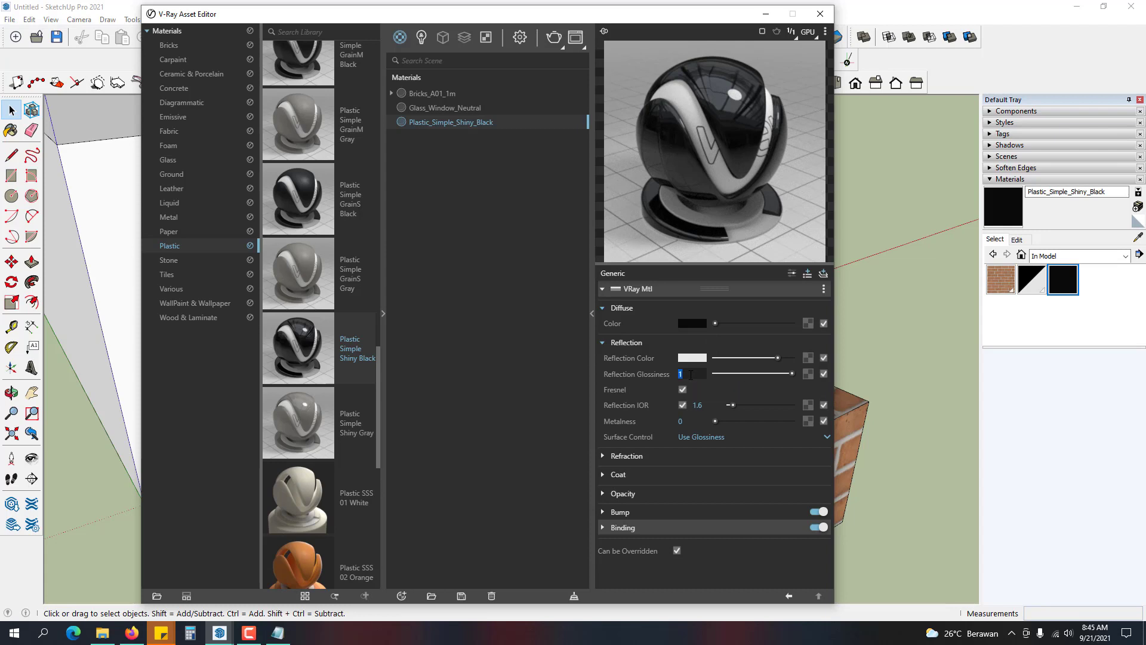
pyautogui.write('0.5')
pyautogui.press('Return')
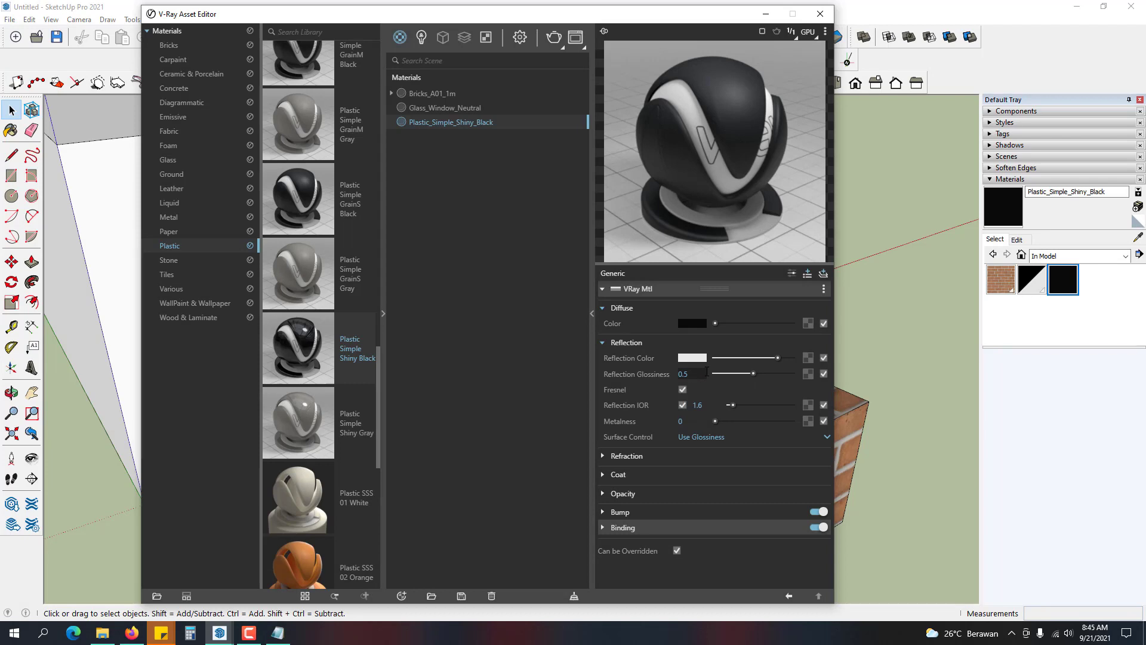
# - Try a reflection glossiness of 0.85, and return it to 0.98
pyautogui.click(706, 372)
pyautogui.press('BackSpace')
pyautogui.write('85')
pyautogui.press('Return')
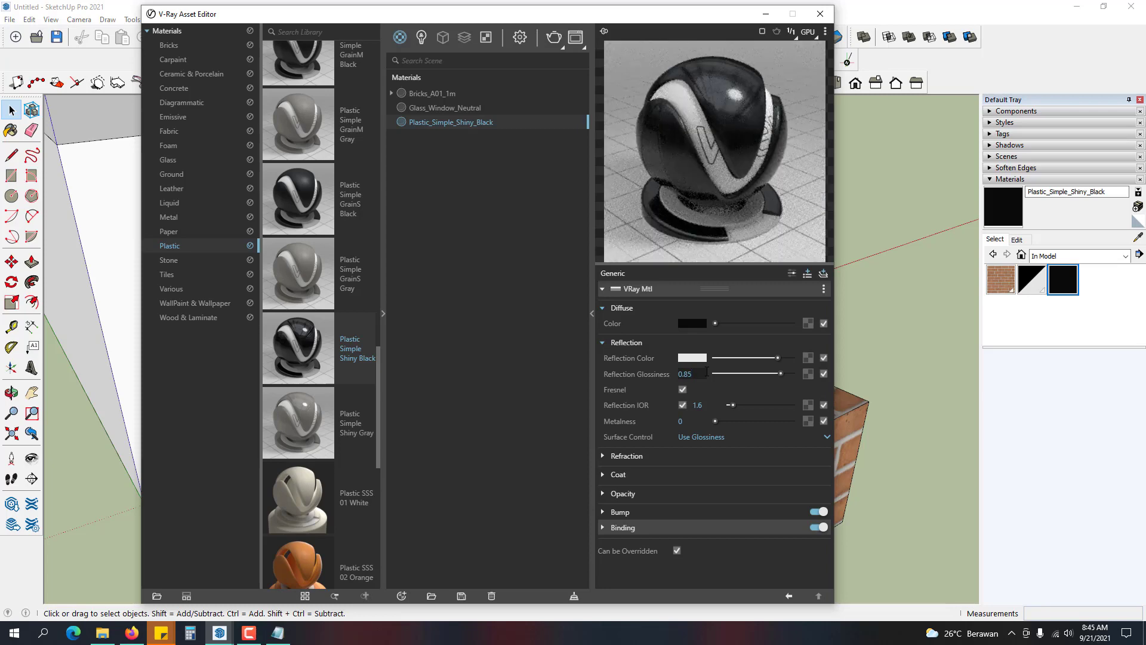
pyautogui.click(704, 373)
pyautogui.press('Return')
pyautogui.write('.9')
pyautogui.press('Return')
pyautogui.write('8')
pyautogui.press('Return')
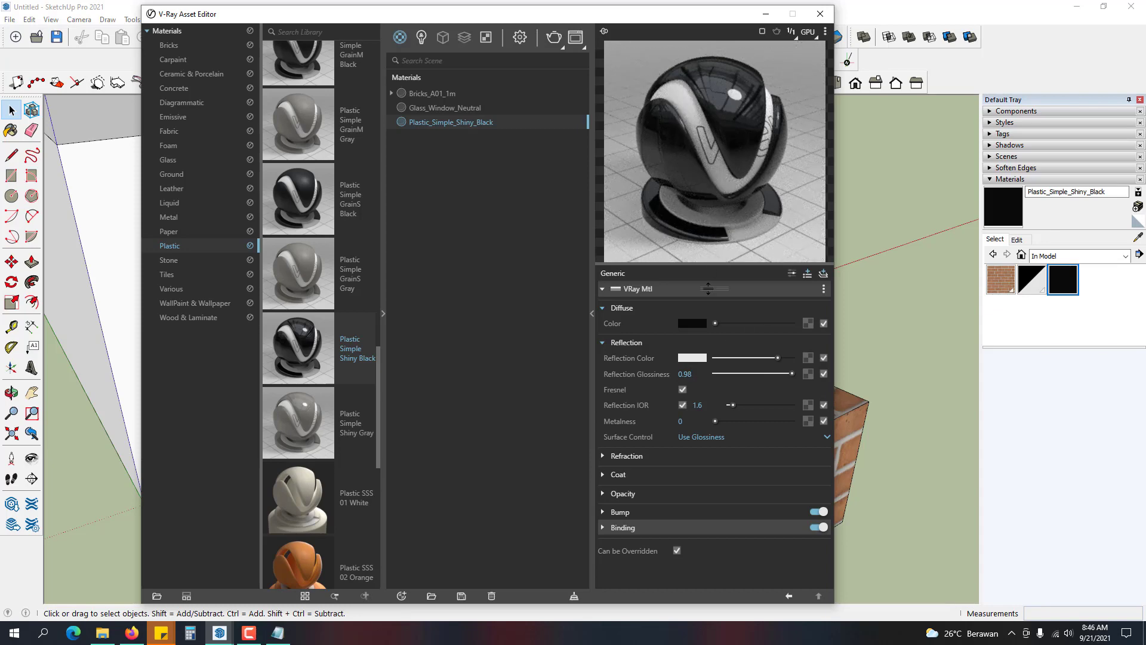
# - Lower the shiny black plastic material's reflection glossiness to 0.65
pyautogui.click(698, 373)
pyautogui.press('BackSpace')
pyautogui.press('BackSpace')
pyautogui.write('65')
pyautogui.press('Return')
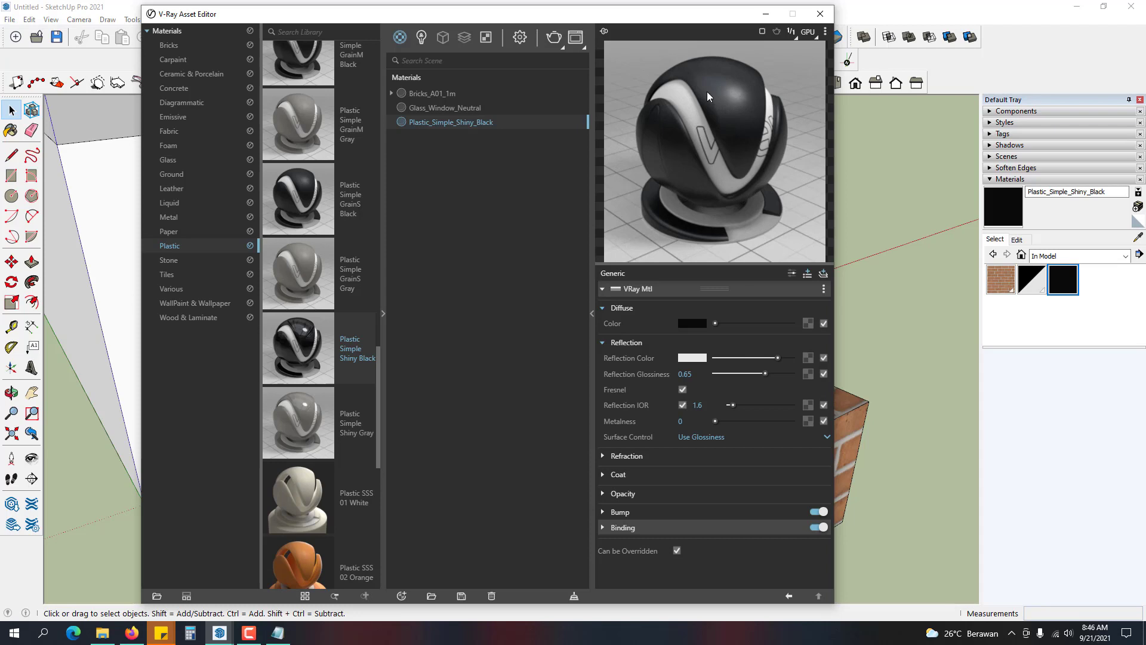
# - Add the Plastic Simple GrainS Black preset to the scene's materials and check its bump settings
pyautogui.click(292, 195)
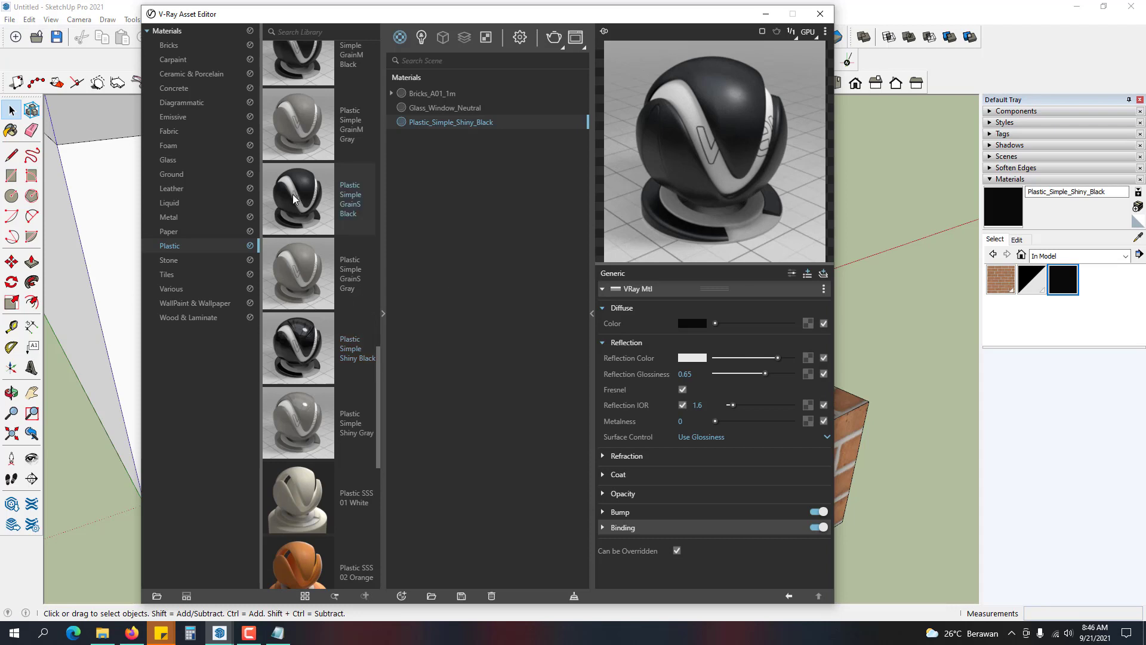
pyautogui.moveTo(293, 194); pyautogui.dragTo(488, 209)
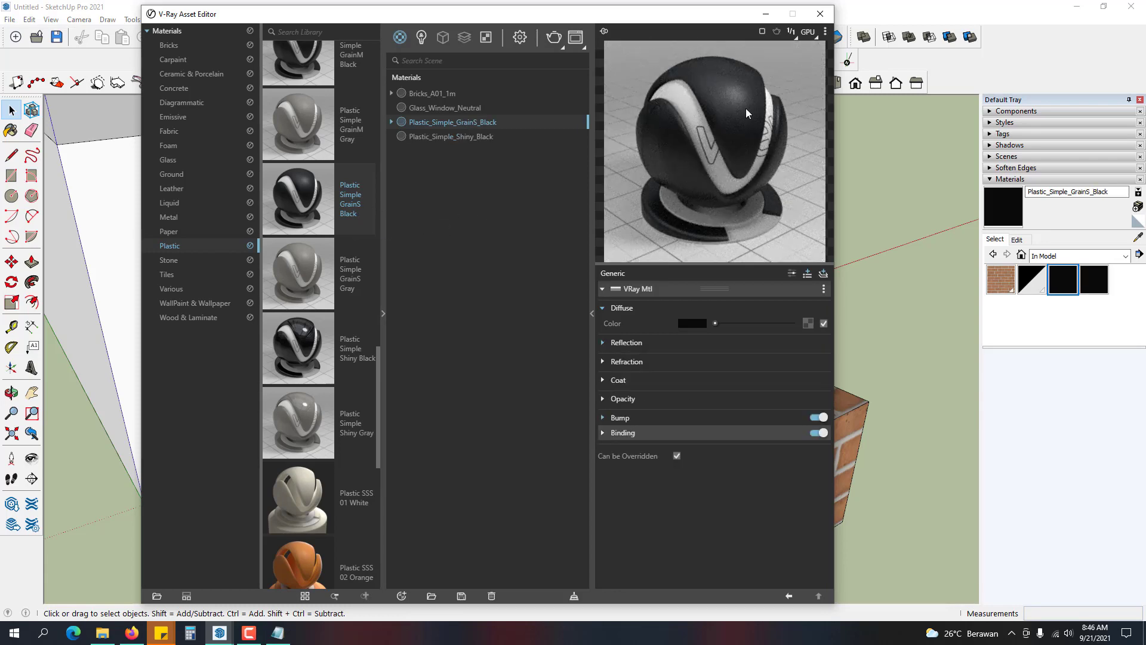
pyautogui.click(745, 417)
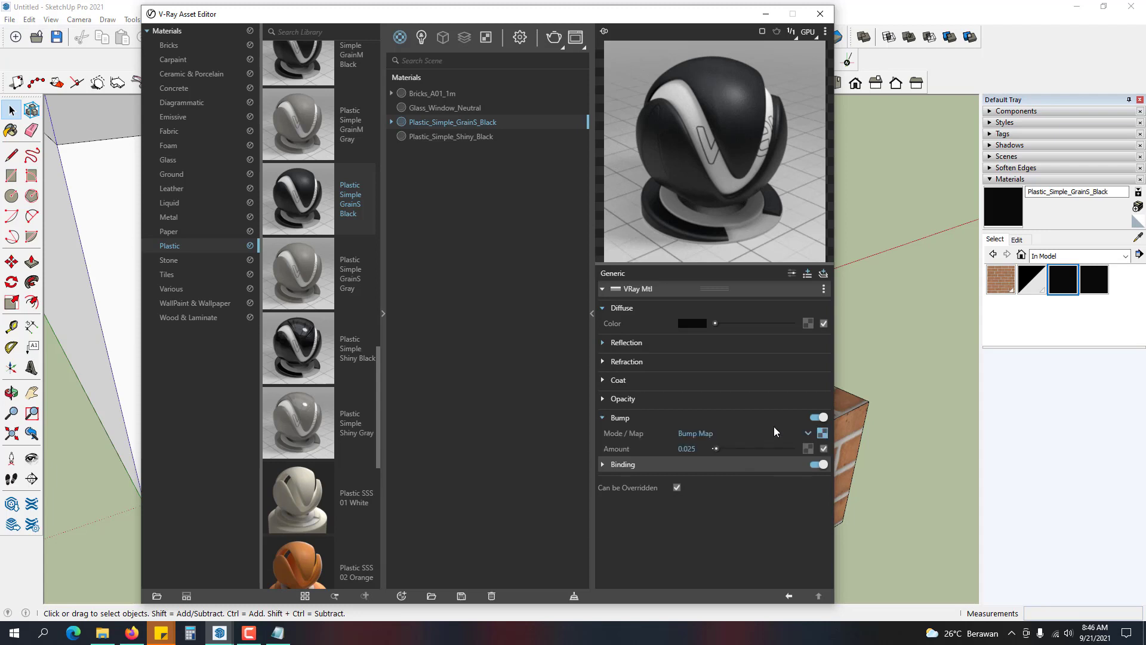
pyautogui.click(626, 417)
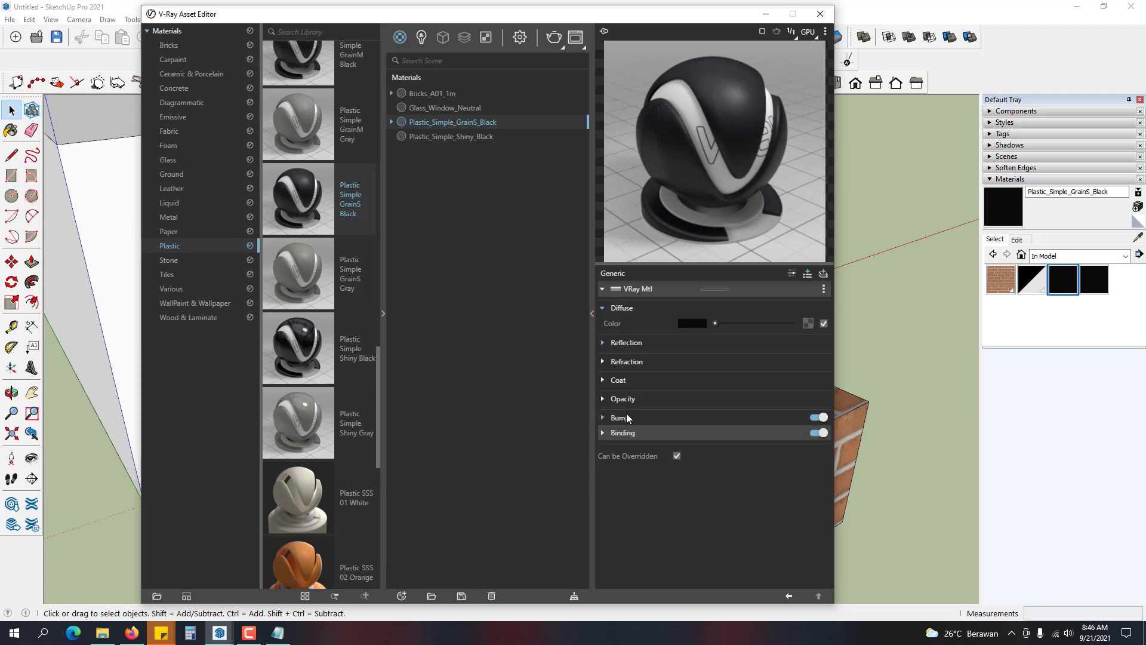
# - Return to the Plastic_Simple_Shiny_Black material and set its reflection glossiness to 0.98
pyautogui.click(471, 139)
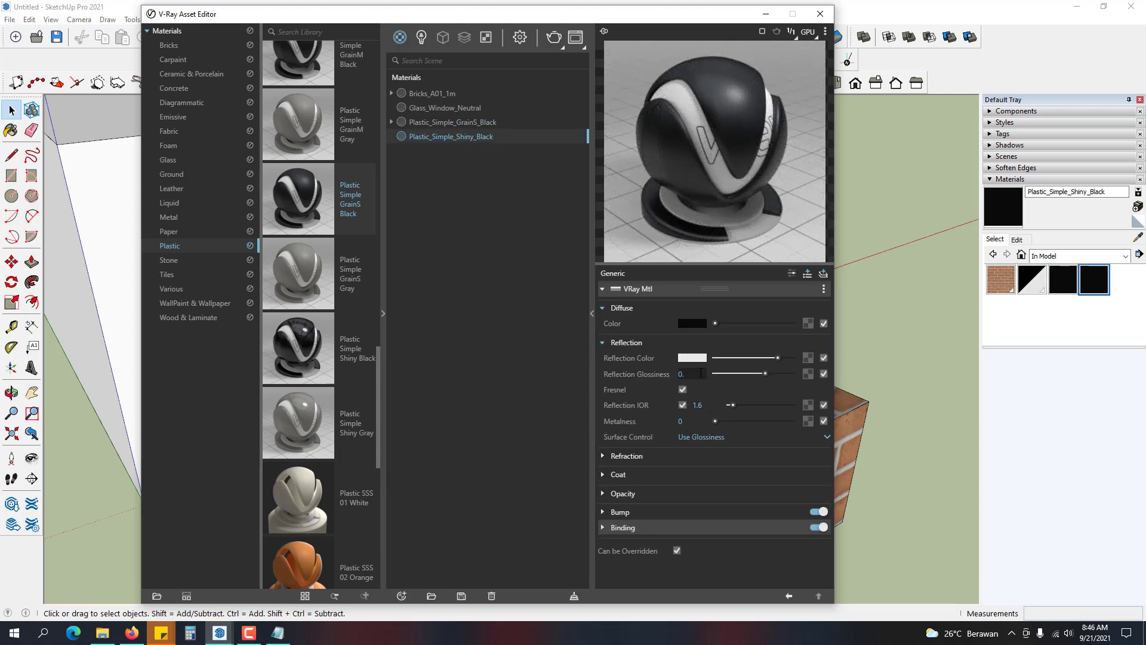
pyautogui.write('.98')
pyautogui.press('Return')
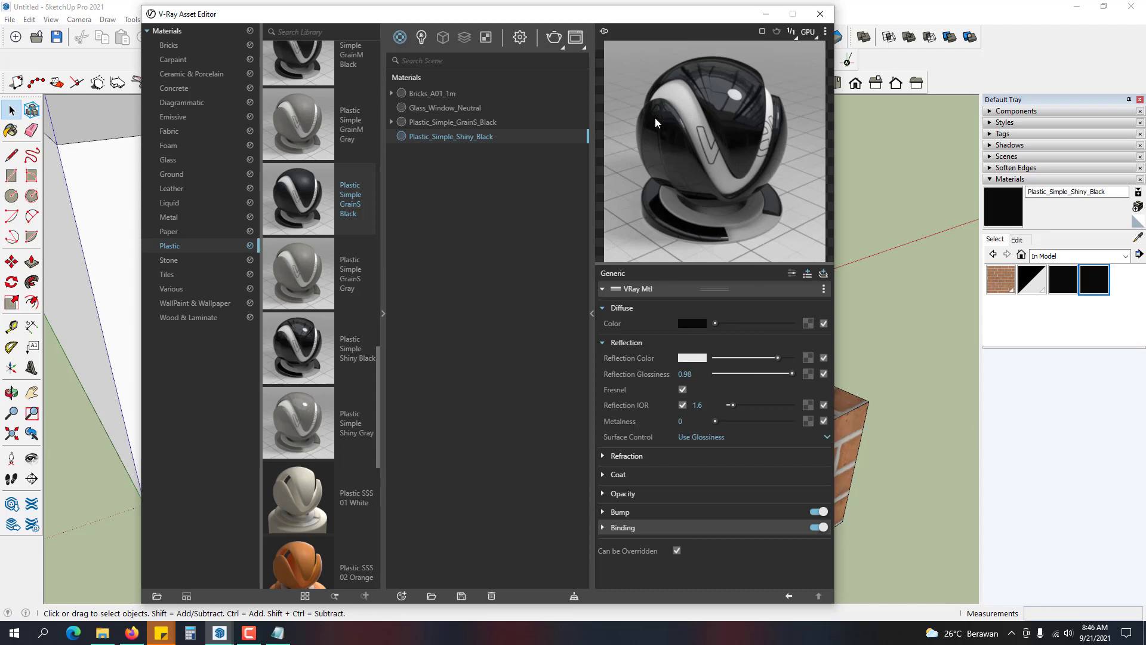
# - Review the refraction and bump settings of the Plastic_Simple_Shiny_Black material, and close the asset editor
pyautogui.click(626, 338)
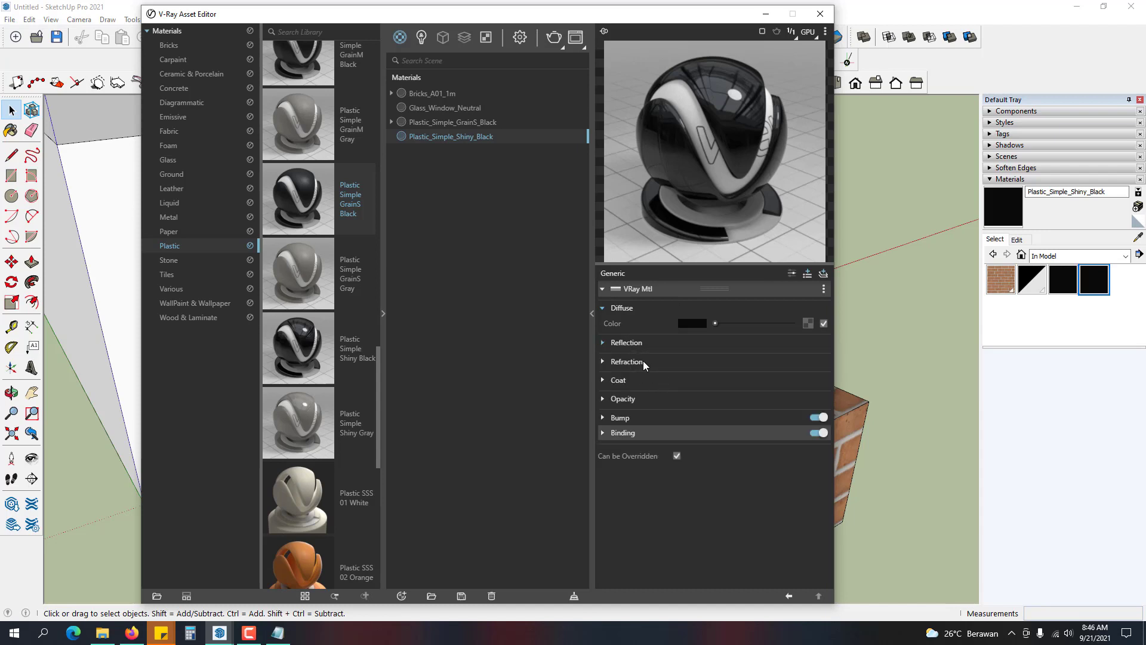
pyautogui.click(637, 360)
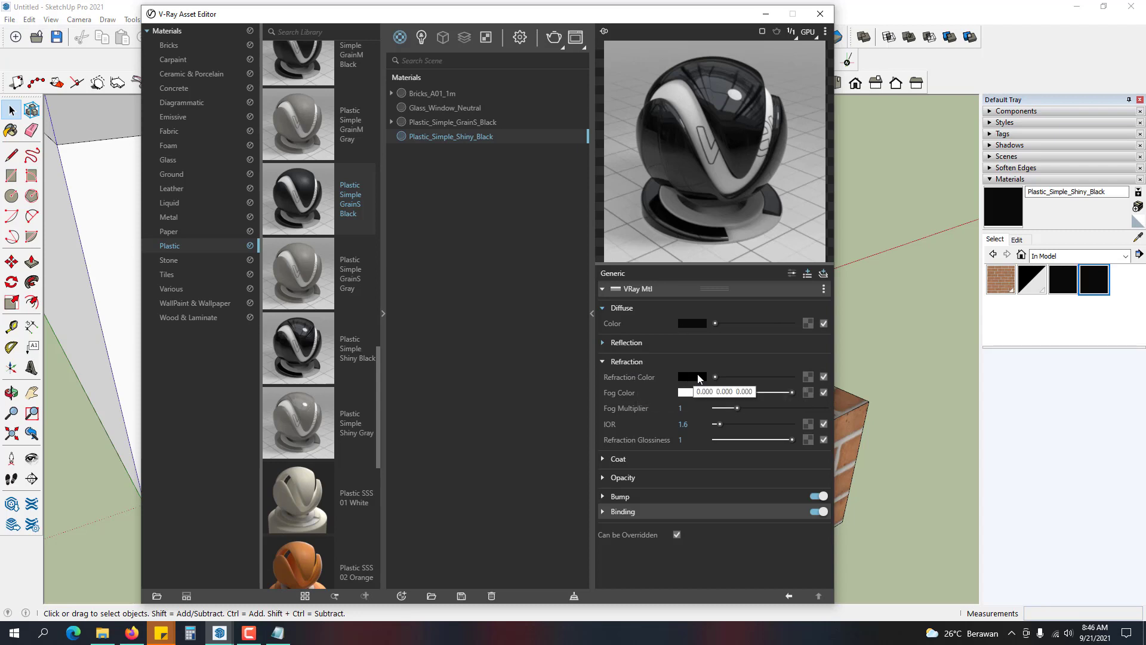
pyautogui.click(631, 360)
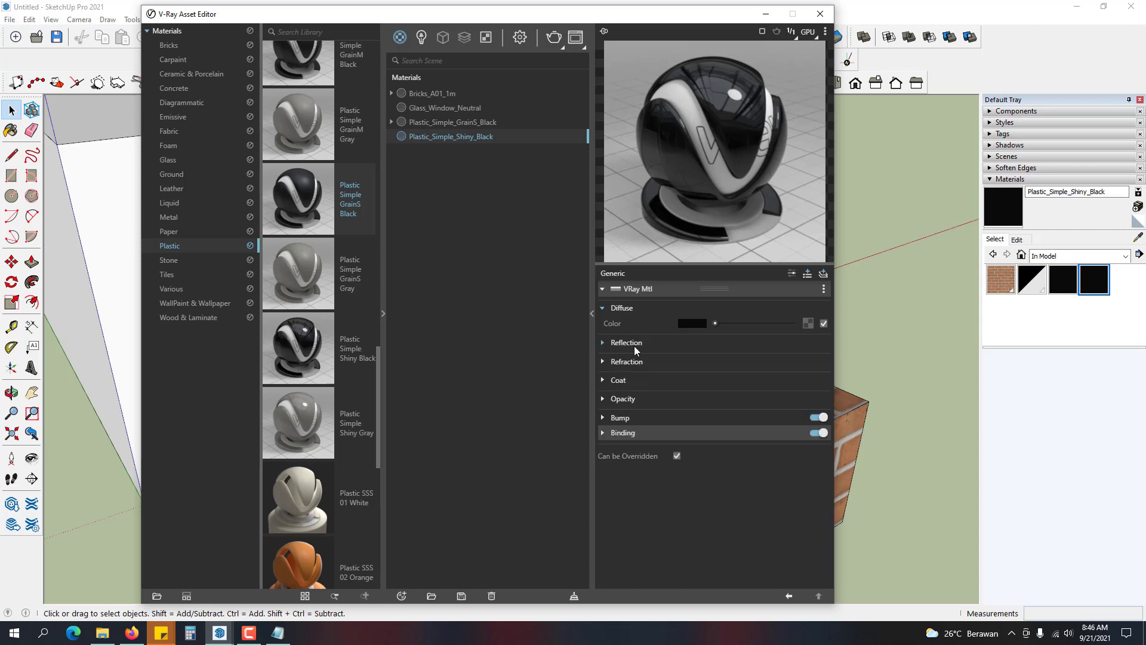
pyautogui.click(637, 419)
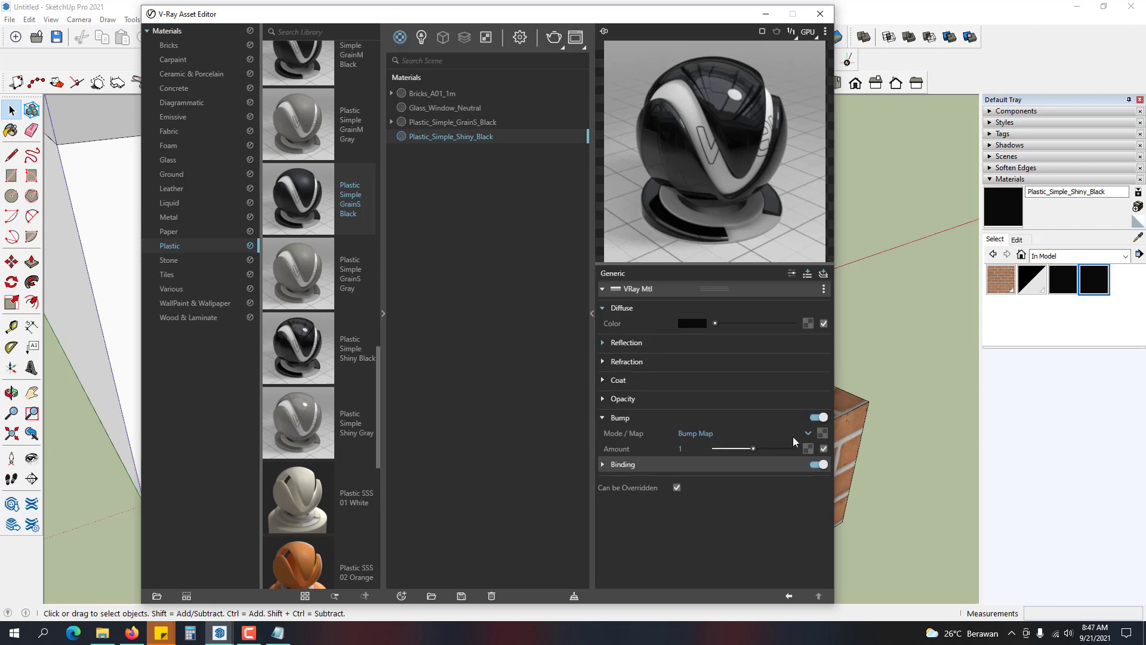
pyautogui.click(622, 418)
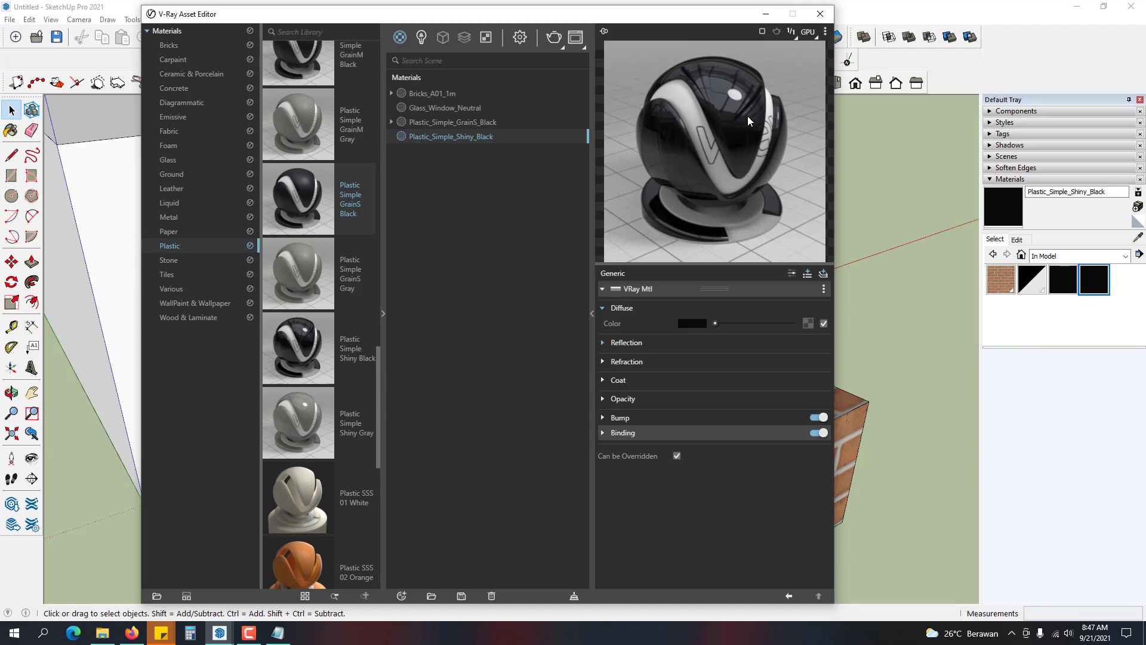
pyautogui.click(819, 15)
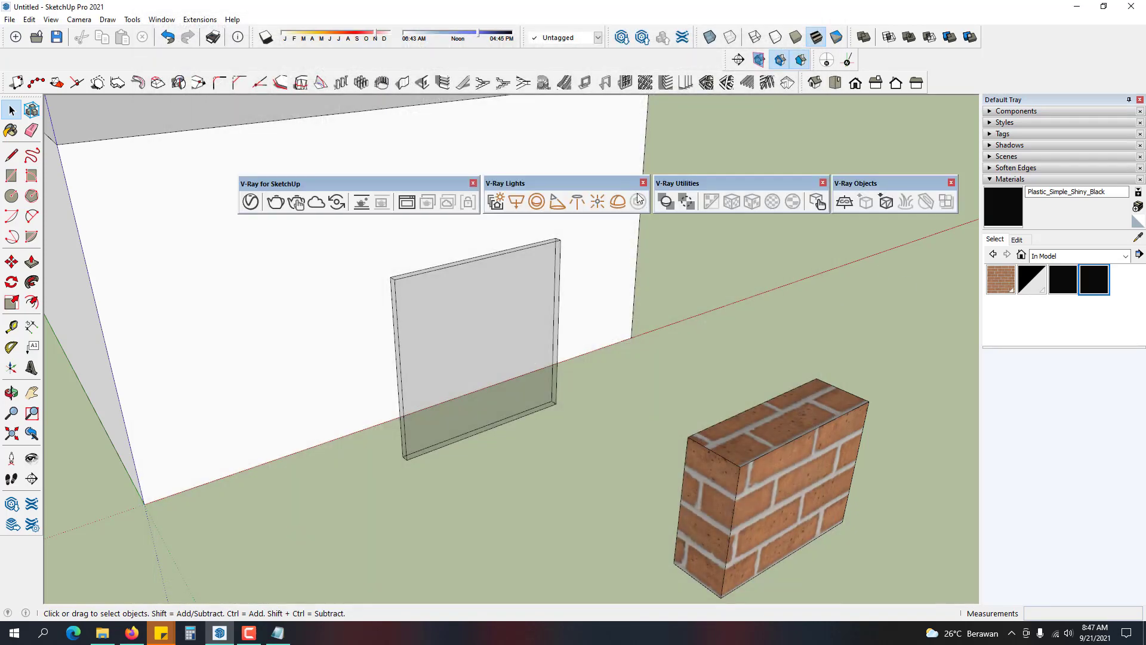
# - Paint the large box building with Plastic_Simple_Shiny_Black and render the scene from a lower viewpoint
pyautogui.click(618, 285)
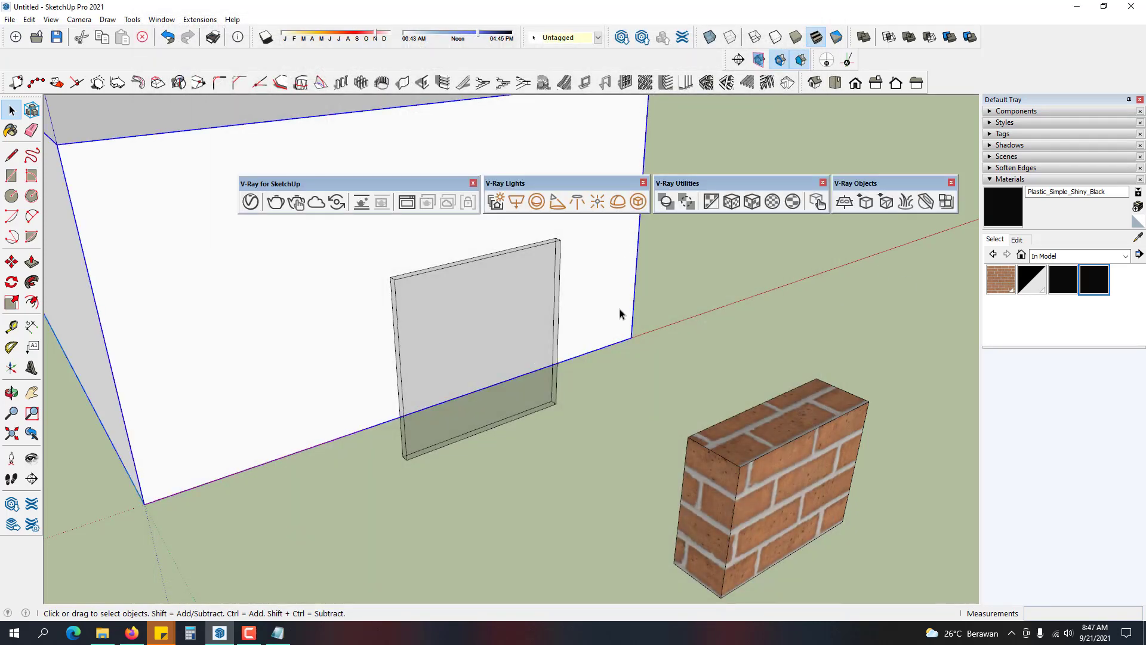
pyautogui.click(1003, 216)
pyautogui.click(585, 281)
pyautogui.press('space')
pyautogui.moveTo(700, 288)
pyautogui.mouseDown(button='middle')
pyautogui.moveTo(740, 388)
pyautogui.moveTo(744, 321)
pyautogui.mouseUp(button='middle')
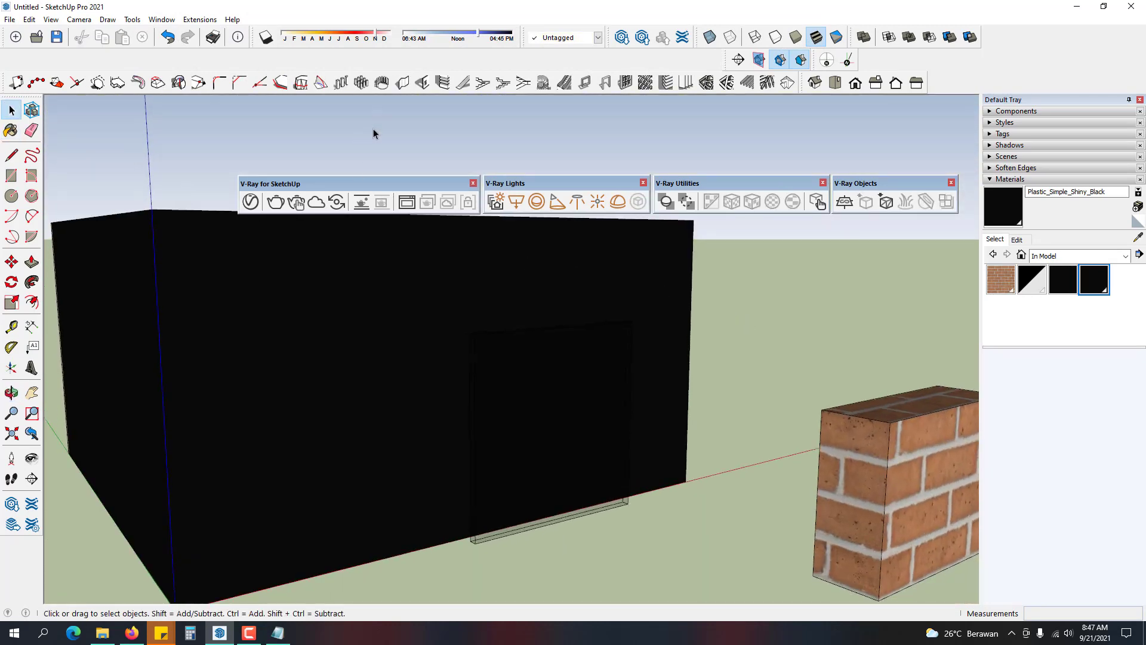
pyautogui.click(276, 202)
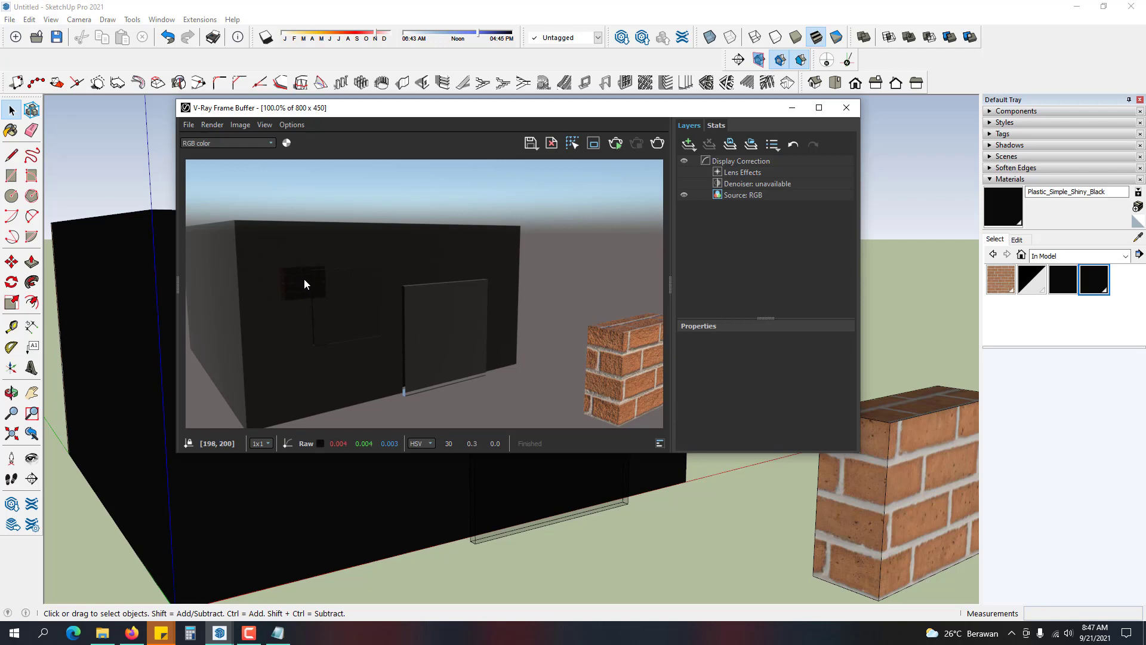
# - Switch to Notepad to highlight the note "reflection memantulkan cahaya", and return to the model with the render window minimized
pyautogui.click(277, 632)
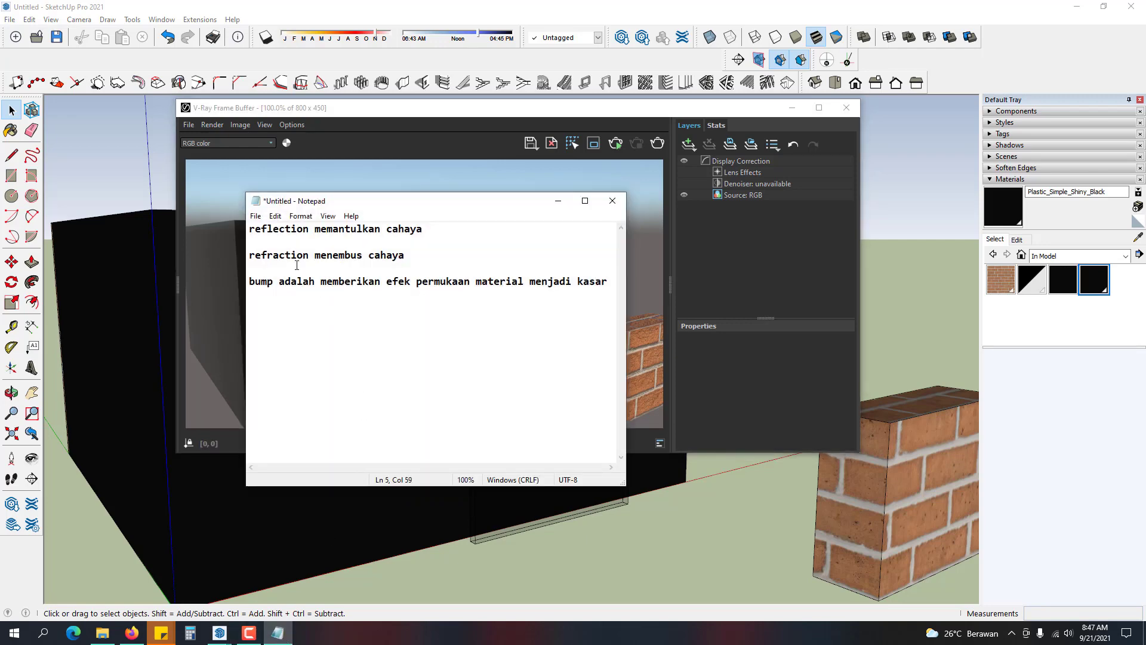
pyautogui.moveTo(421, 229); pyautogui.dragTo(250, 229)
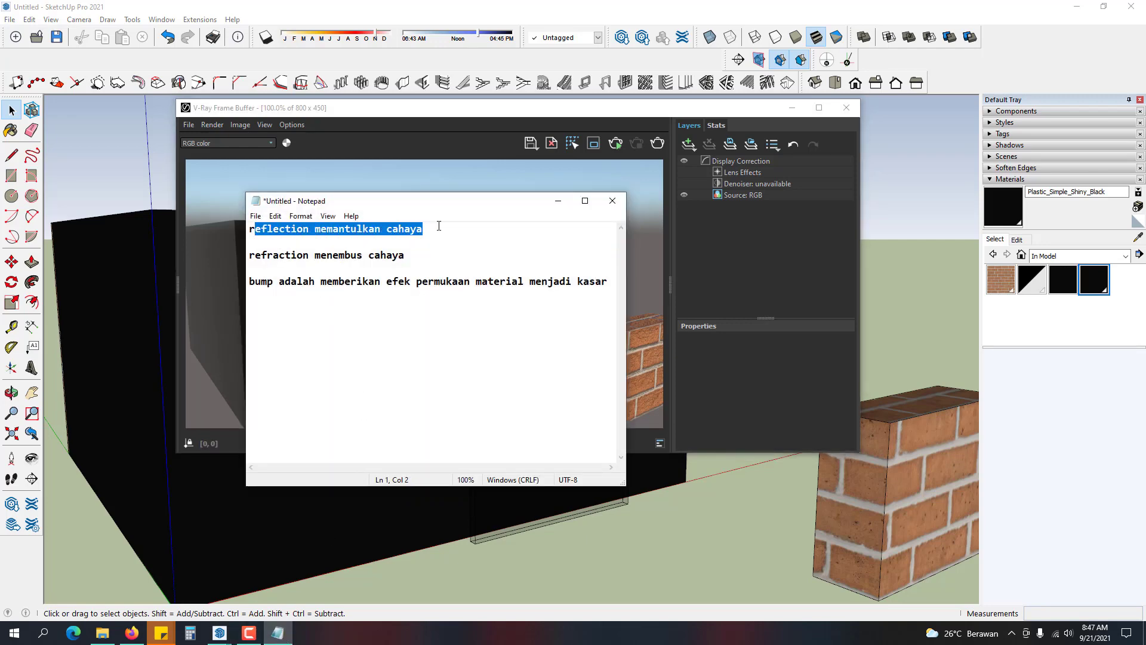
pyautogui.moveTo(437, 225); pyautogui.dragTo(255, 228)
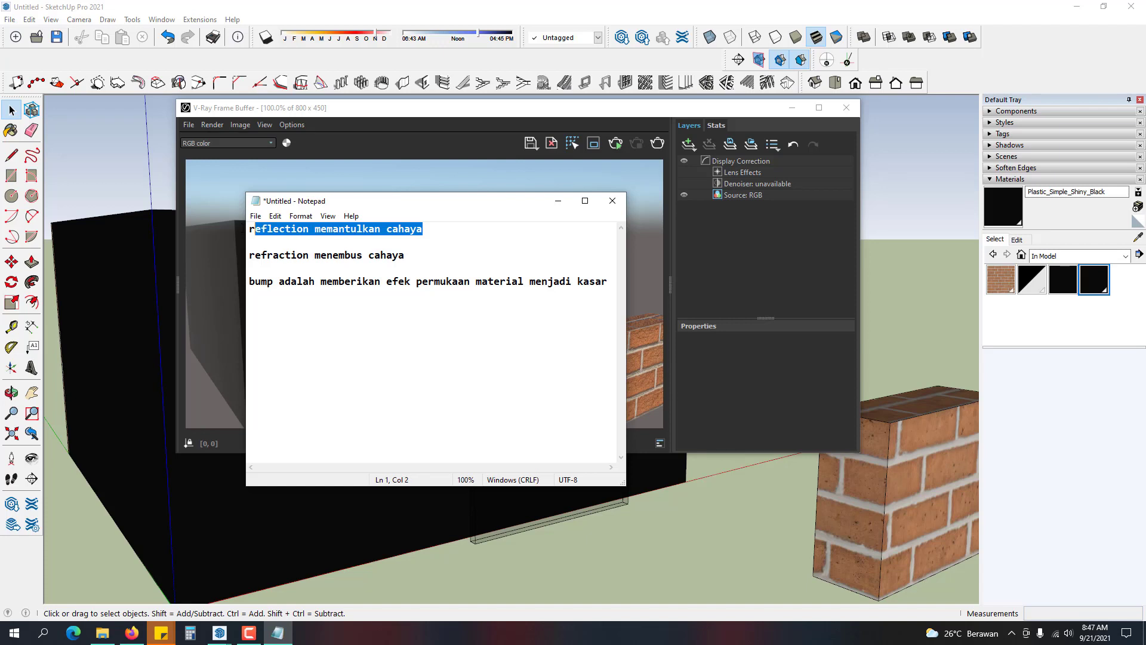
pyautogui.click(488, 237)
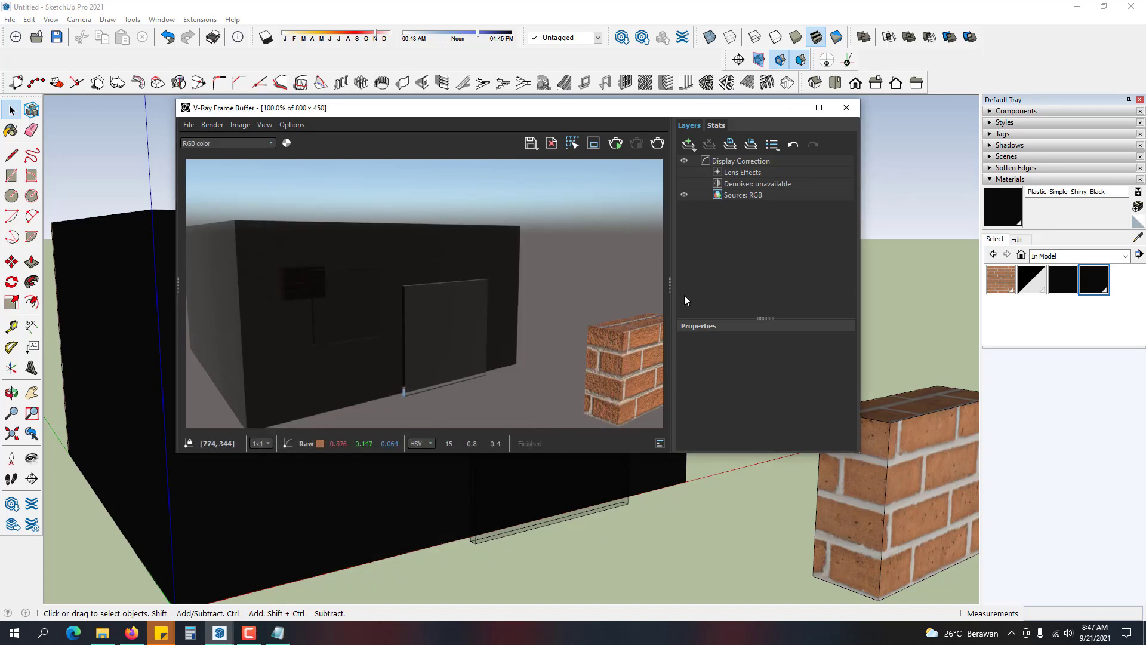
pyautogui.click(792, 111)
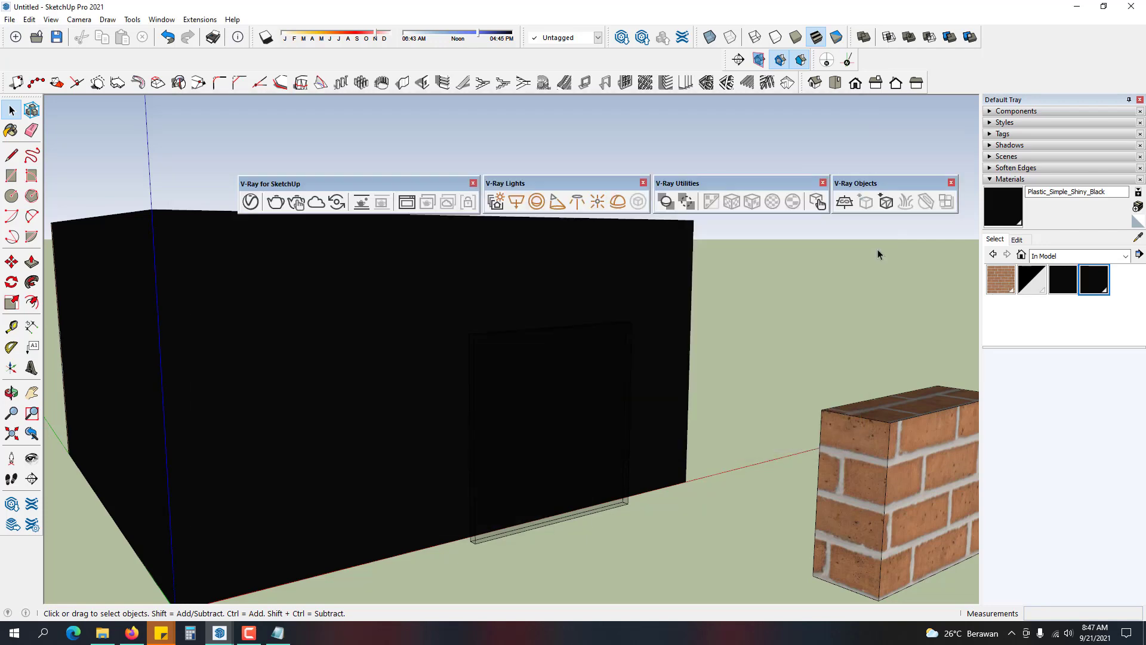
# - Add the Flooring Parquet Parallel B01 120cm preset from the Wood & Laminate library to the scene's materials
pyautogui.click(251, 202)
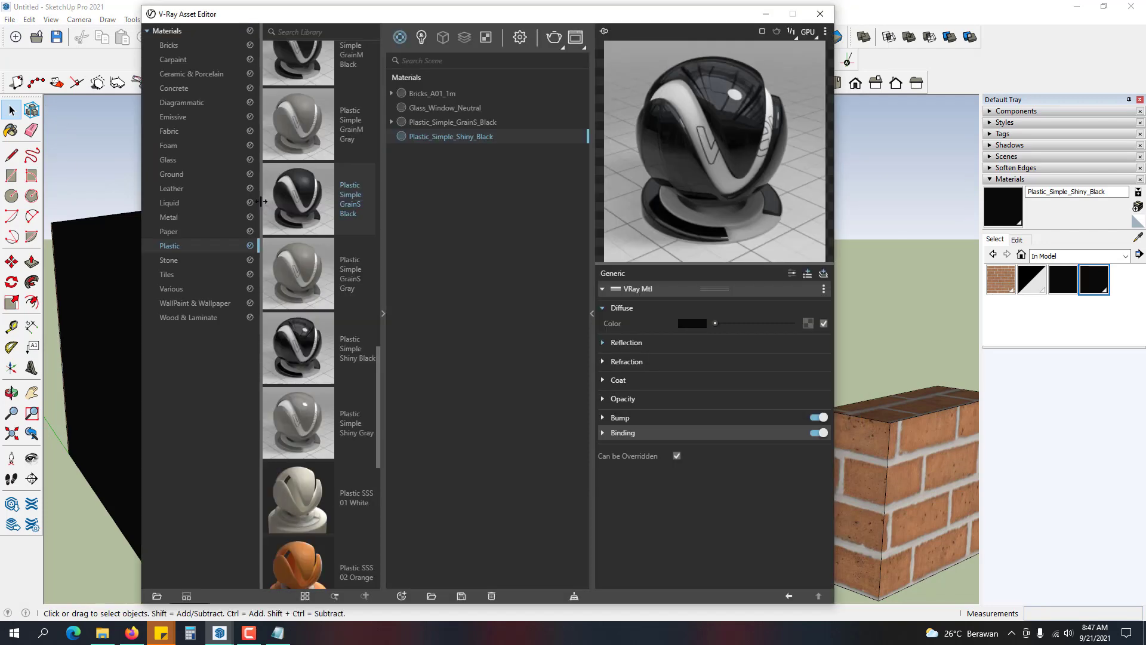
pyautogui.click(199, 302)
pyautogui.click(199, 318)
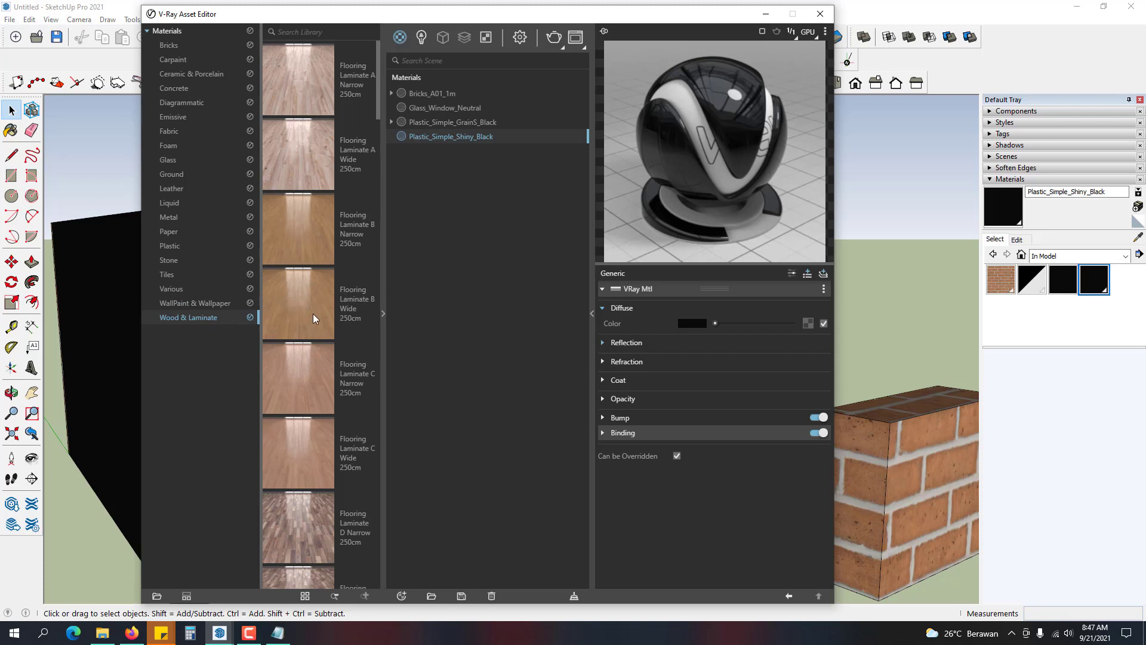
pyautogui.scroll(-3, 313, 317)
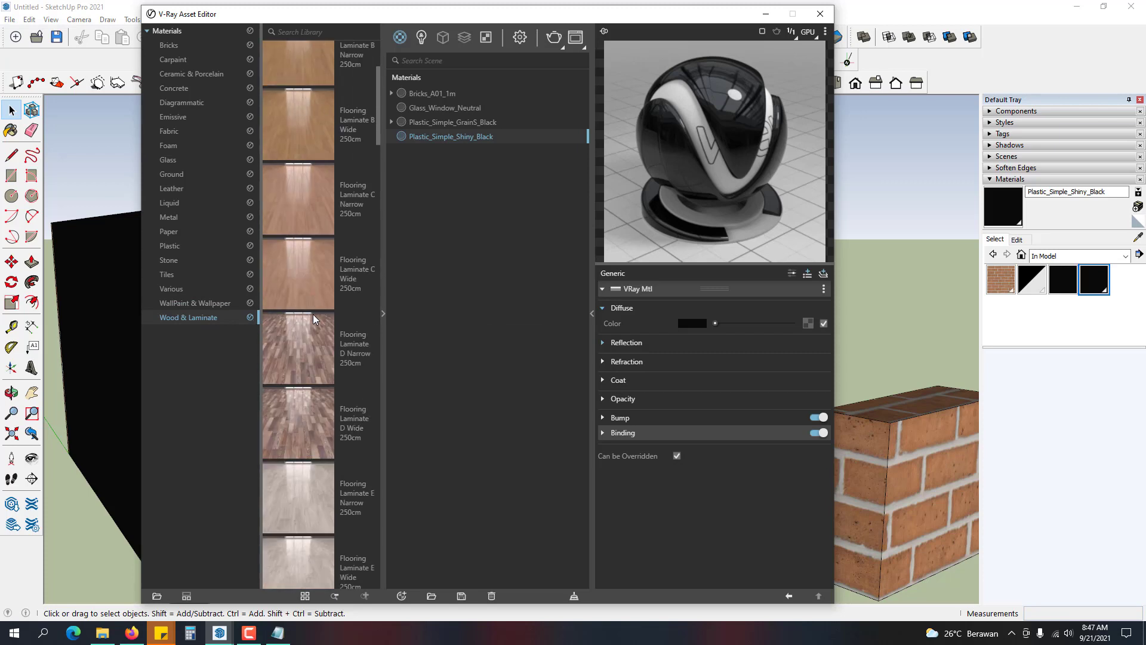
pyautogui.click(187, 92)
pyautogui.click(203, 316)
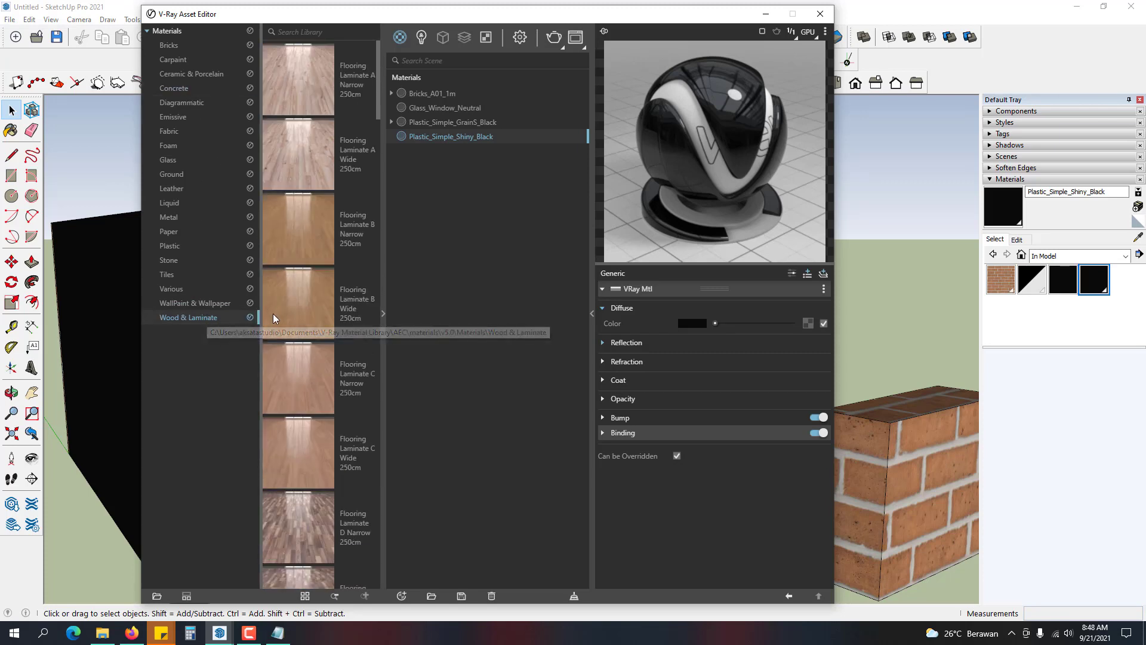
pyautogui.scroll(-2, 307, 364)
pyautogui.scroll(-10, 305, 358)
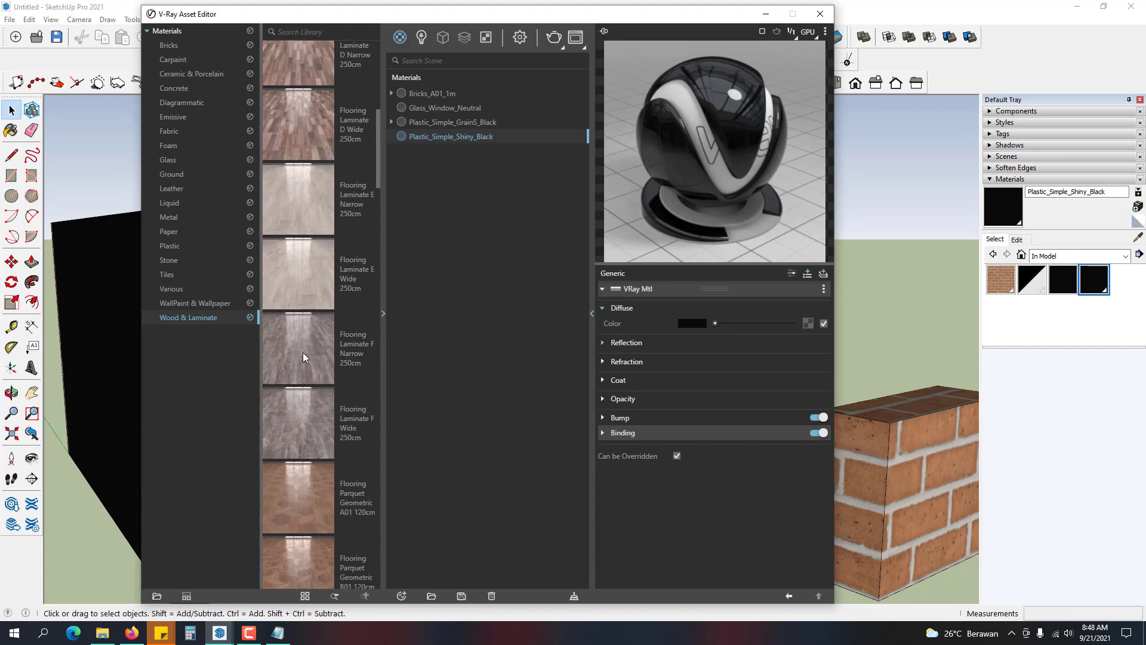
pyautogui.scroll(-6, 305, 360)
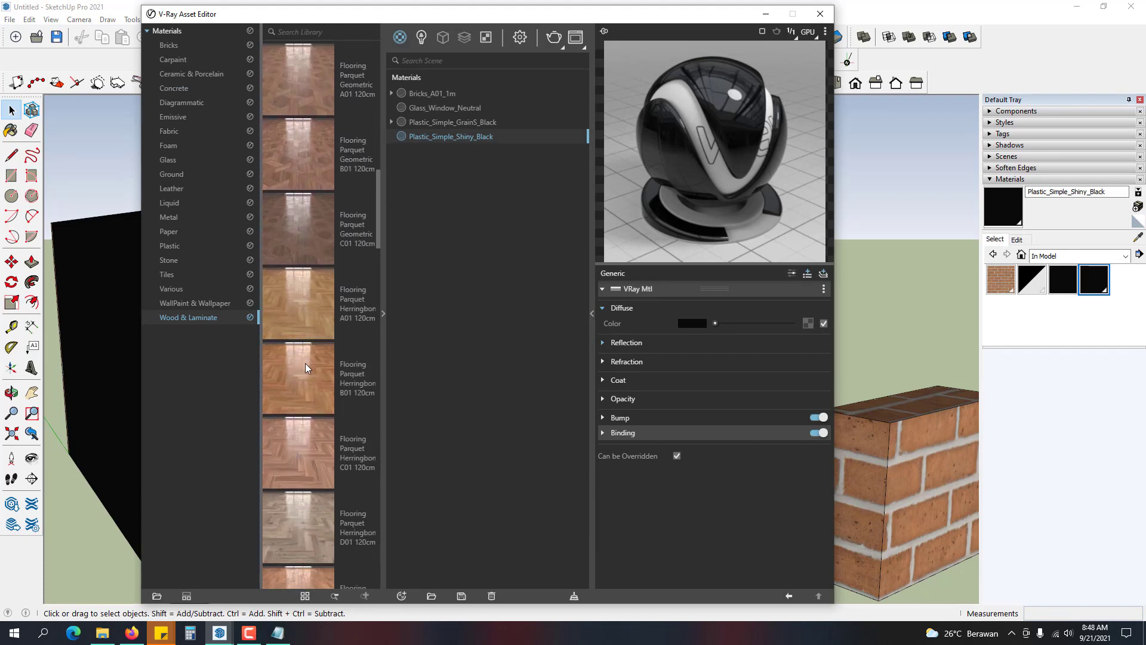
pyautogui.scroll(-3, 306, 364)
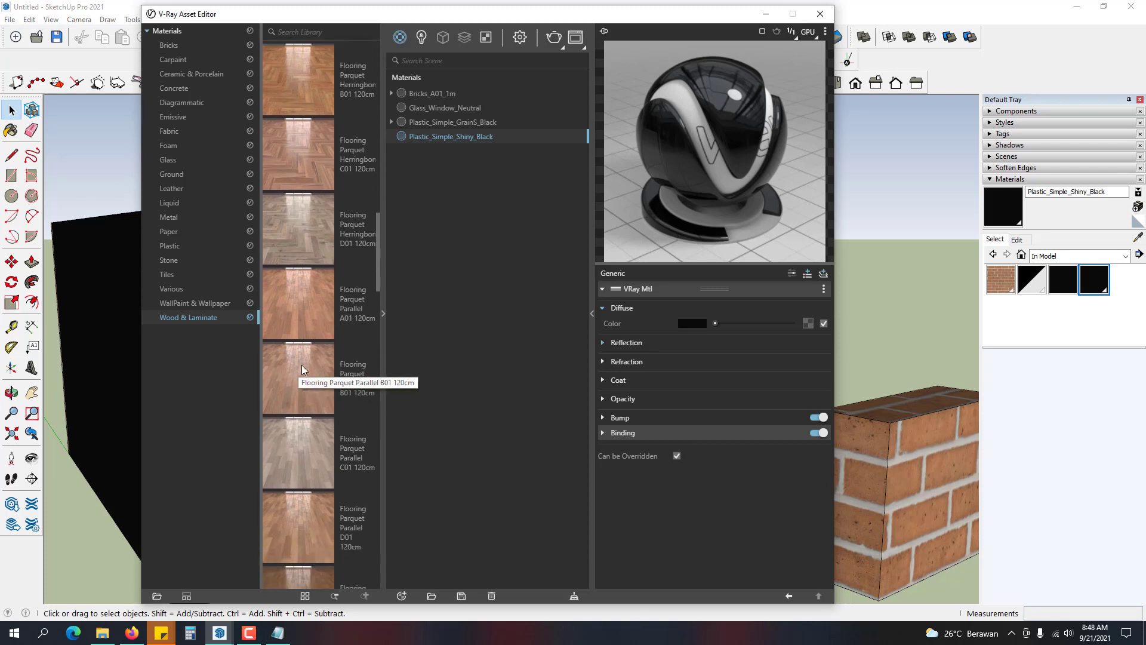
pyautogui.moveTo(302, 364); pyautogui.dragTo(520, 247)
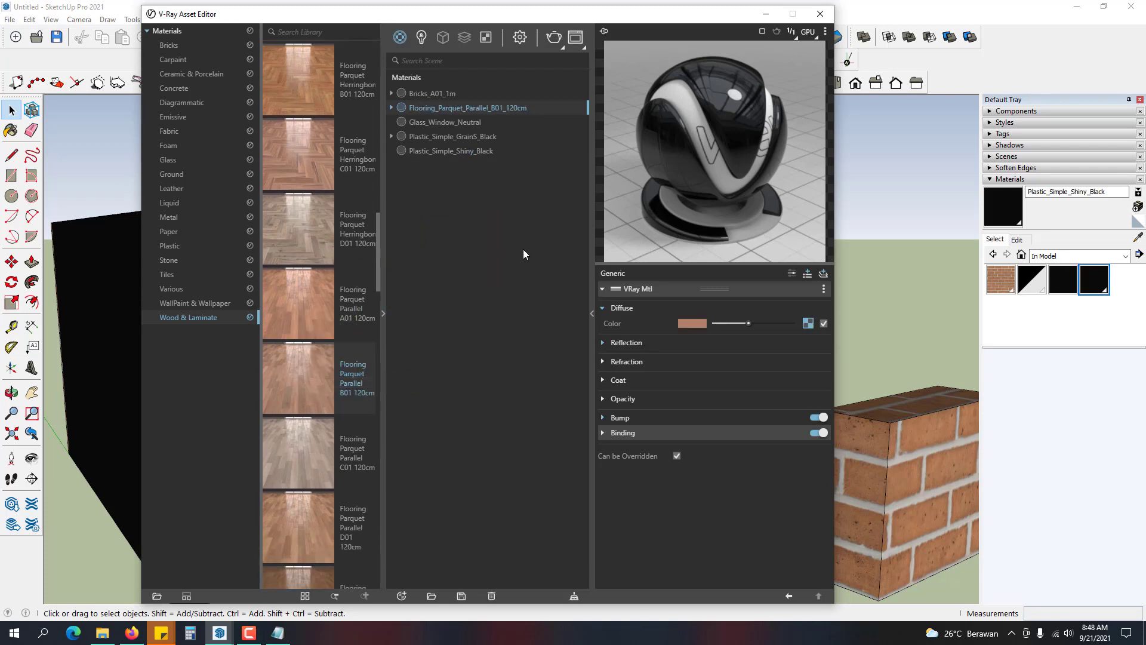
# - Try painting the brick block with the Plastic_Simple_GrainS_Black material, and undo the paint
pyautogui.click(489, 139)
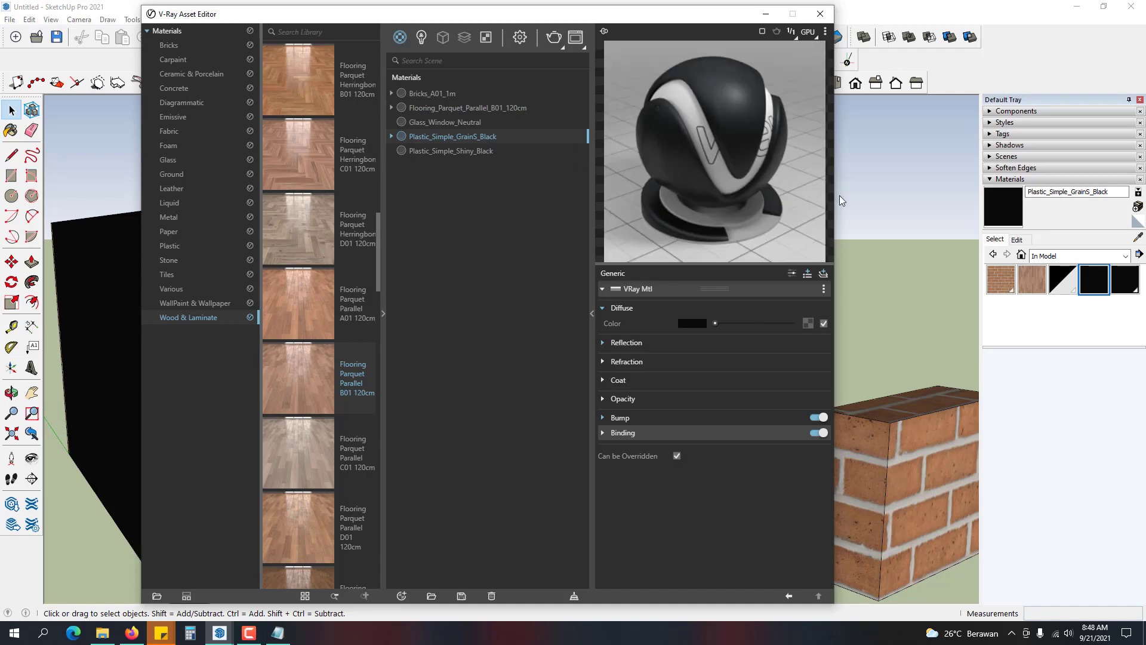
pyautogui.click(888, 447)
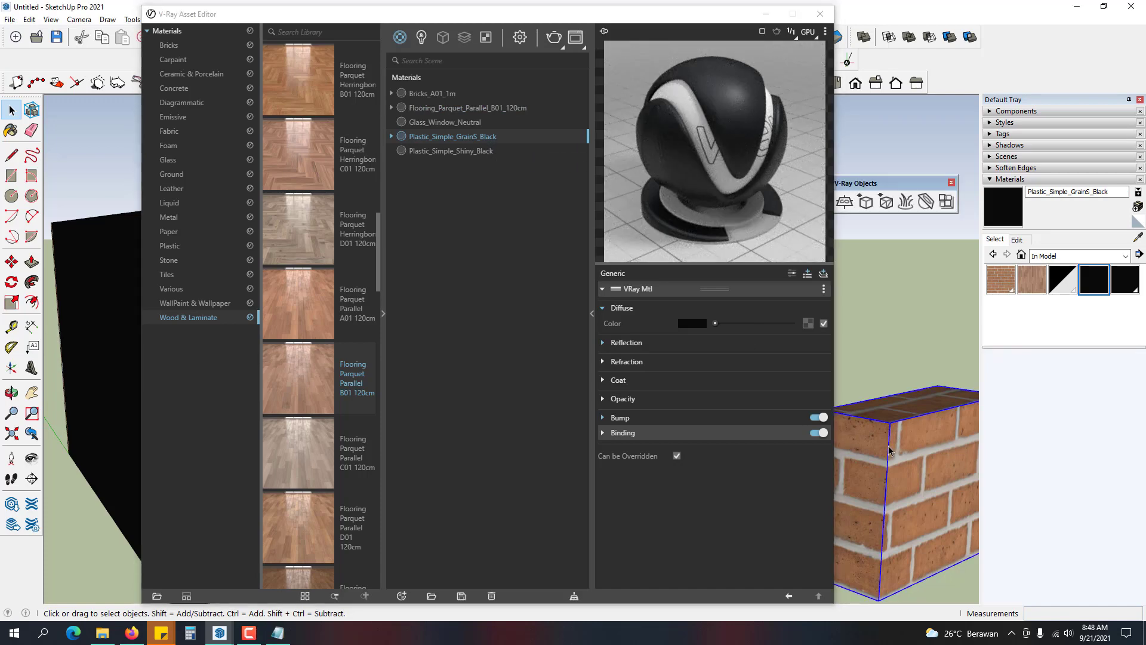
pyautogui.click(880, 330)
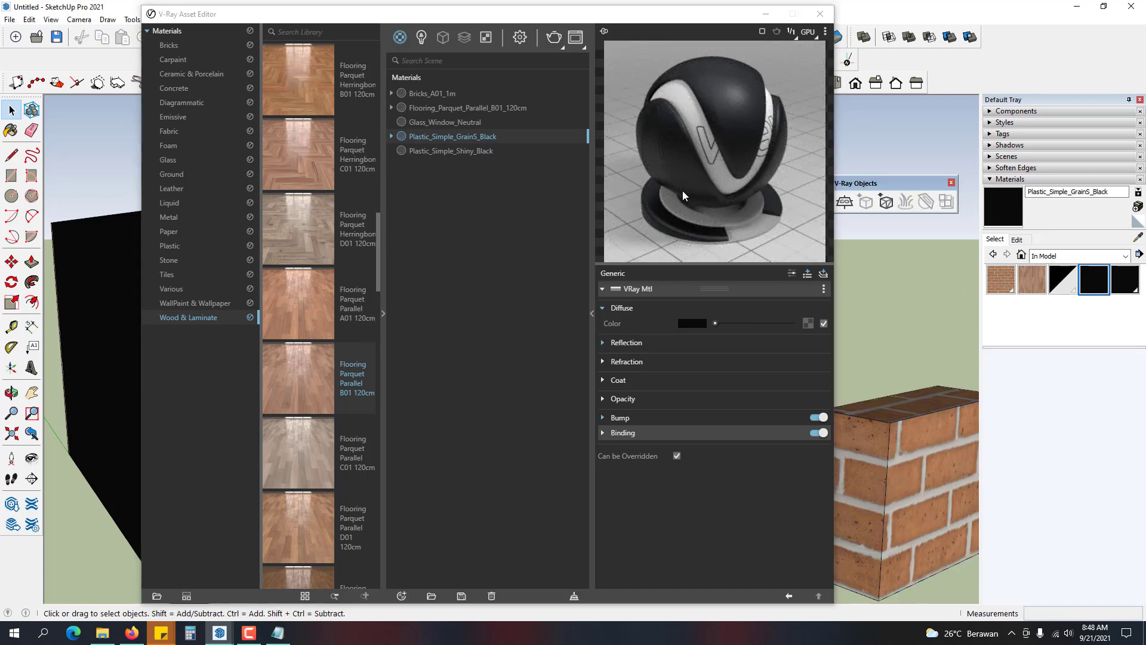
pyautogui.click(1010, 204)
pyautogui.press('space')
pyautogui.click(1093, 280)
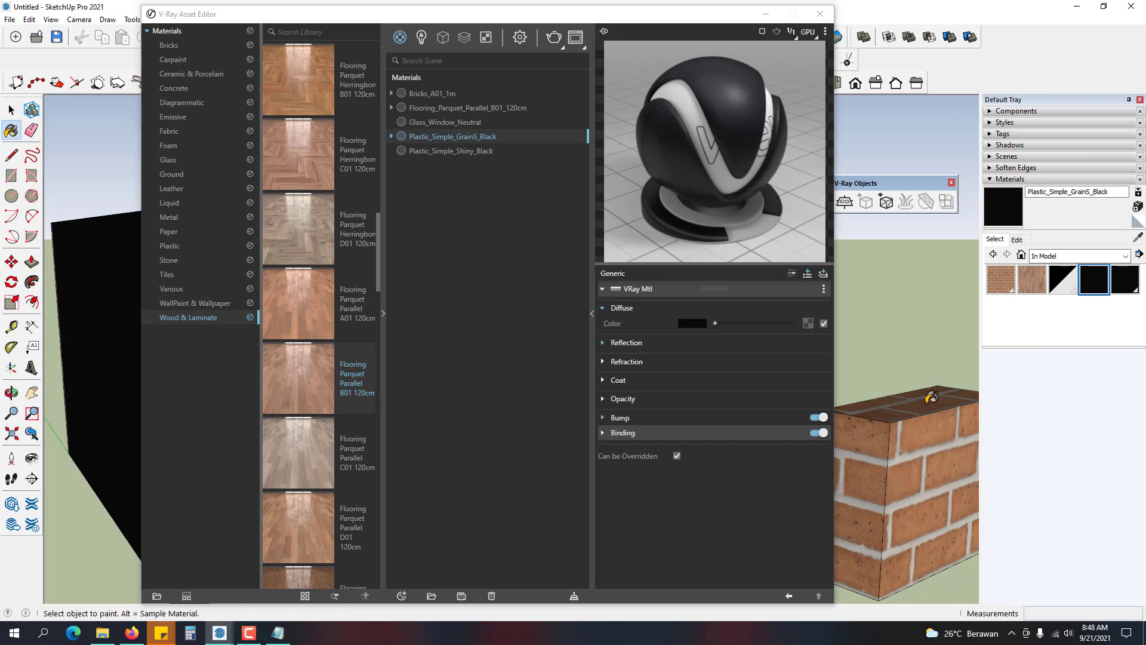
pyautogui.click(927, 401)
pyautogui.click(12, 110)
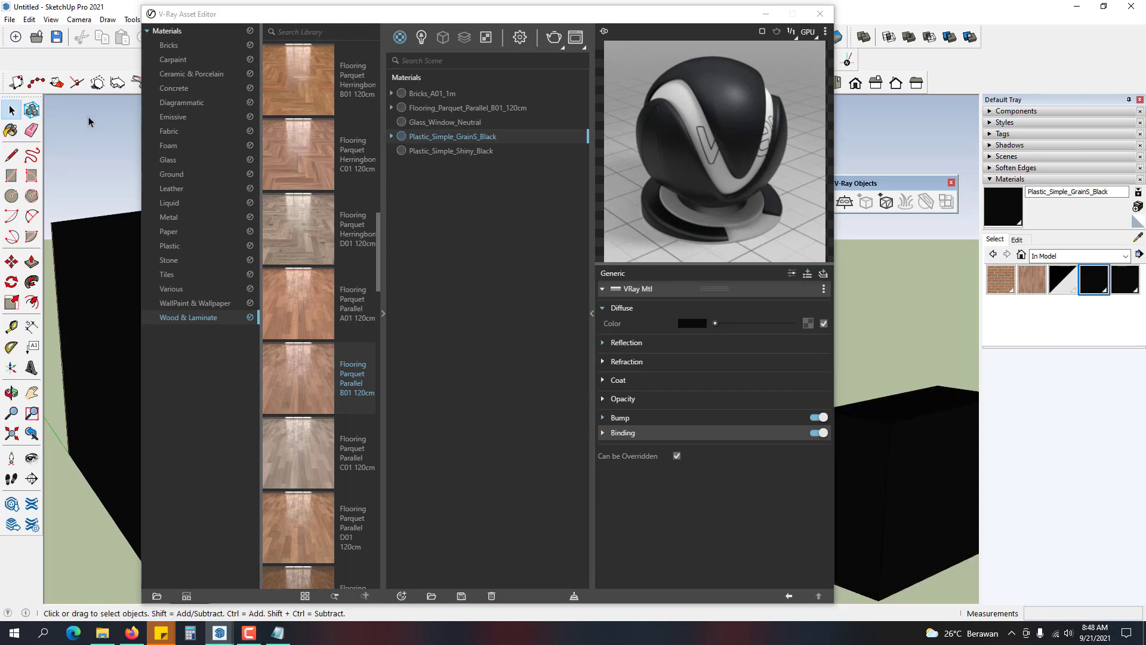
pyautogui.hotkey('ctrl', 'z')
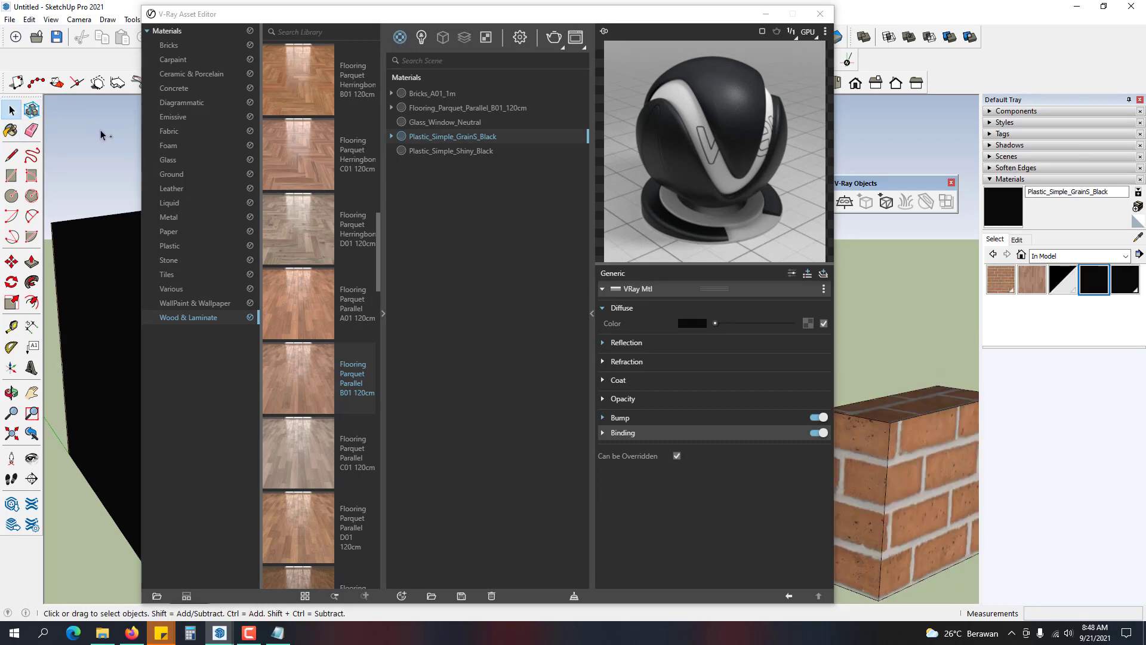
# - Apply the Plastic_Simple_GrainS_Black material to the selected brick block from the scene's material list
pyautogui.click(930, 427)
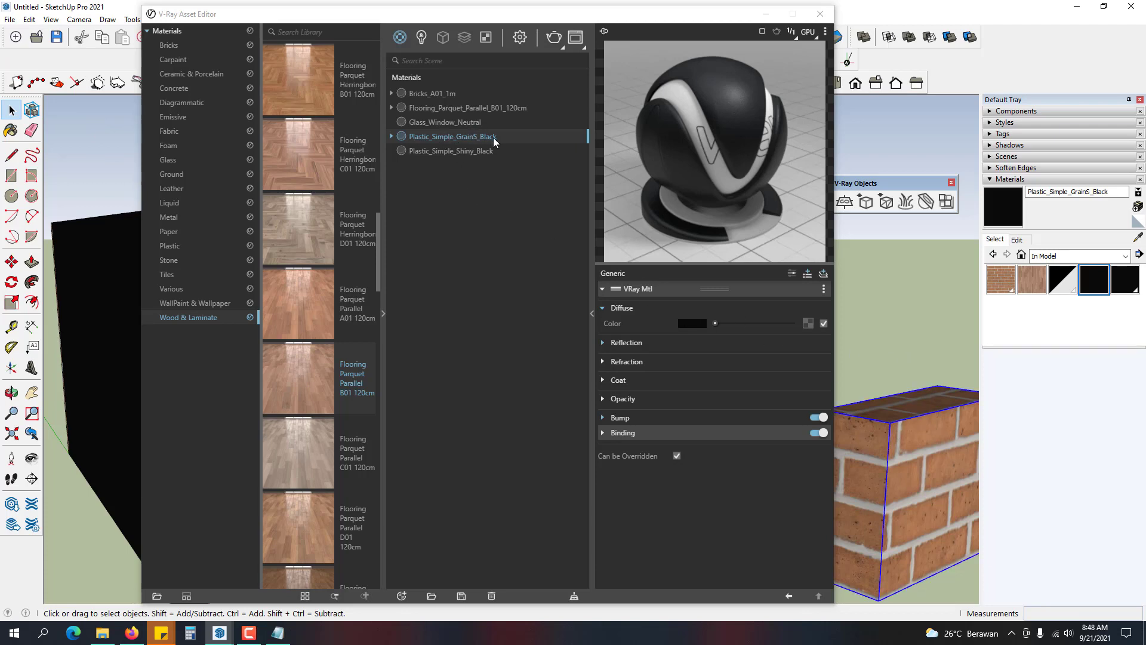
pyautogui.rightClick(510, 137)
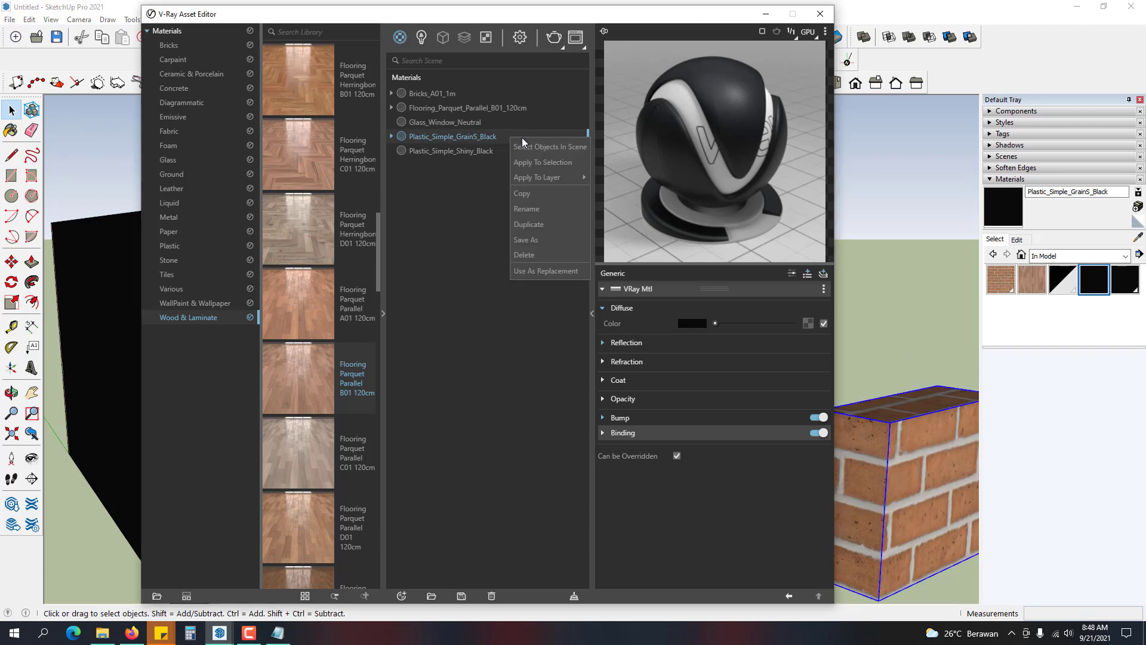
pyautogui.click(552, 170)
pyautogui.click(871, 315)
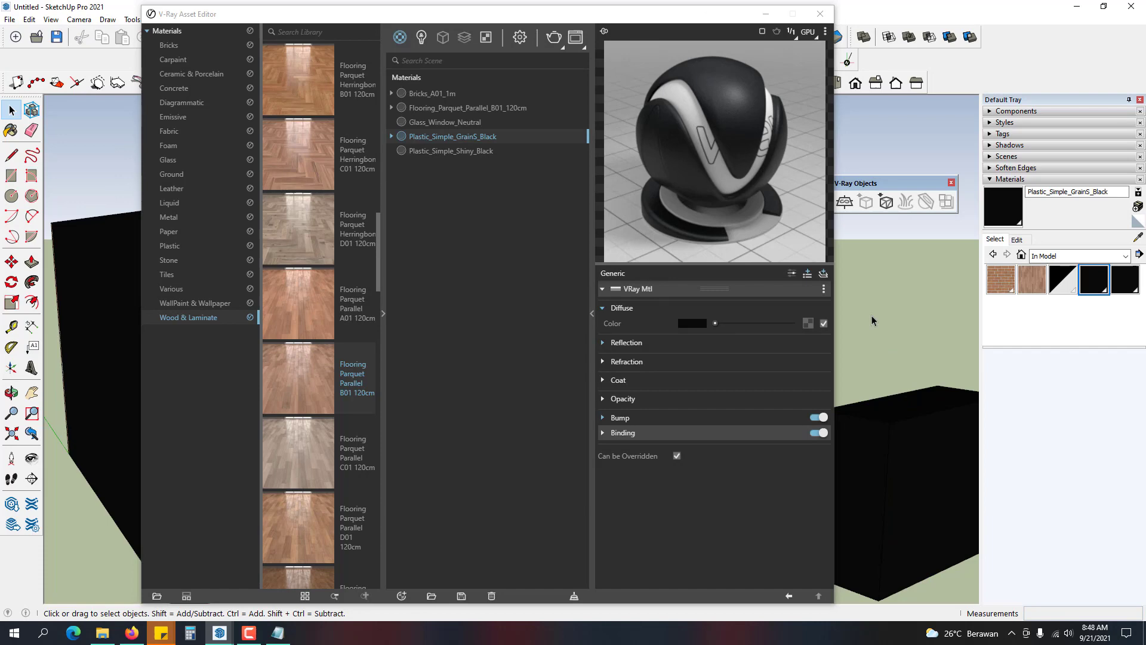
# - Render the scene to check the grainy black plastic on the small block, and close the render window
pyautogui.click(818, 13)
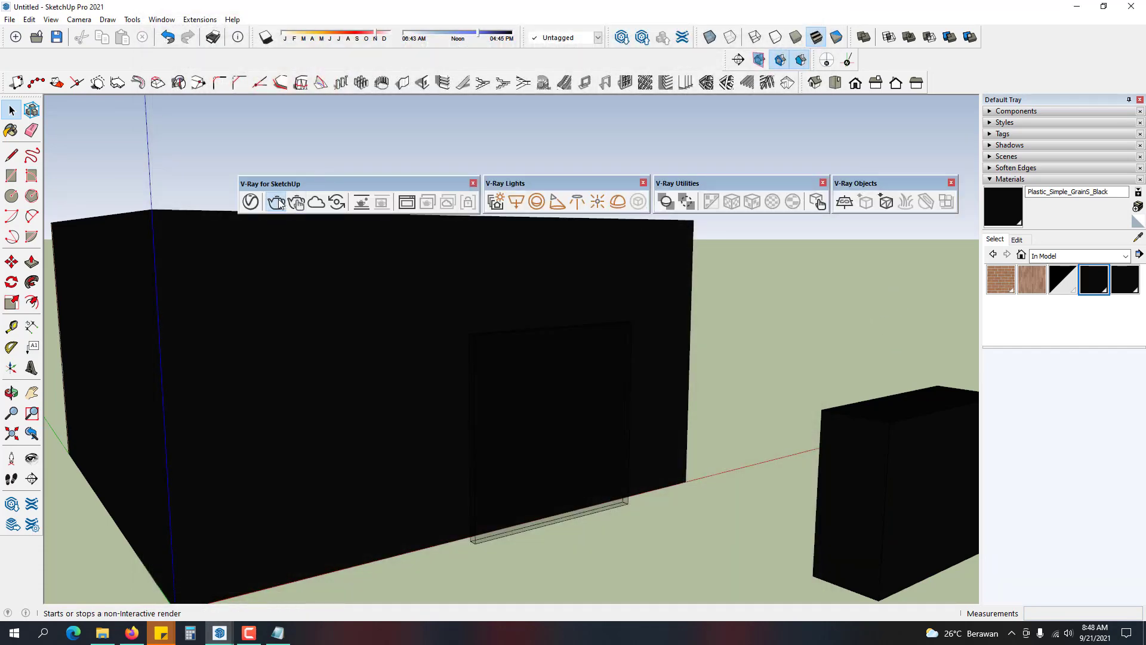
pyautogui.click(276, 202)
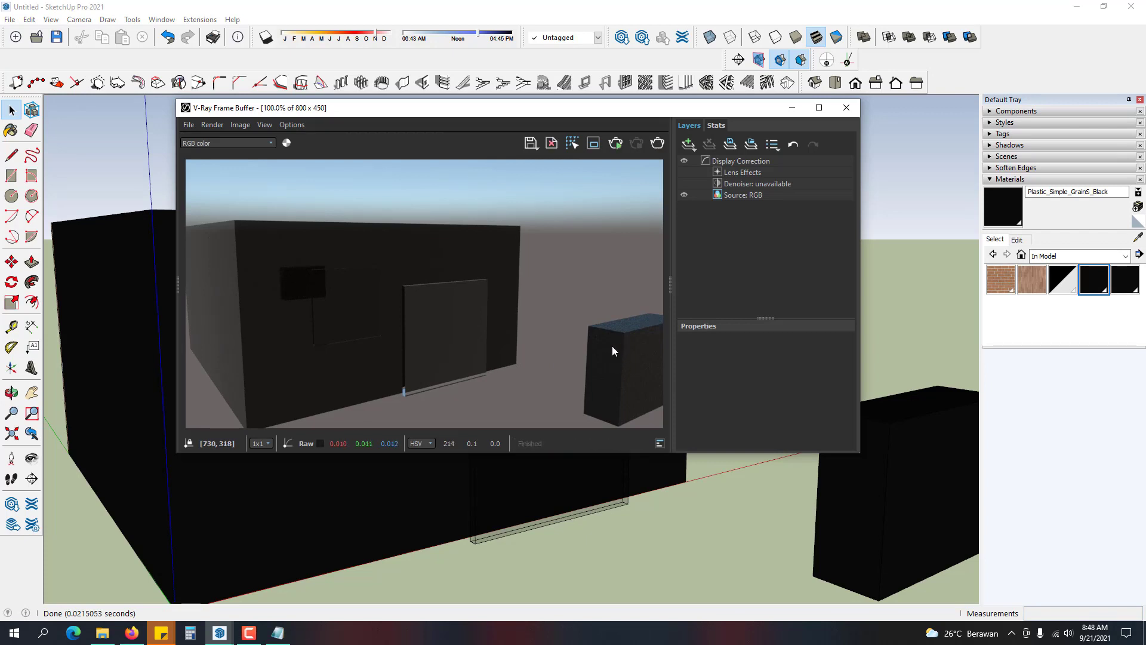
pyautogui.click(846, 108)
# - Reopen the asset editor and repaint the small block with the Bricks_A01_1m material
pyautogui.click(247, 199)
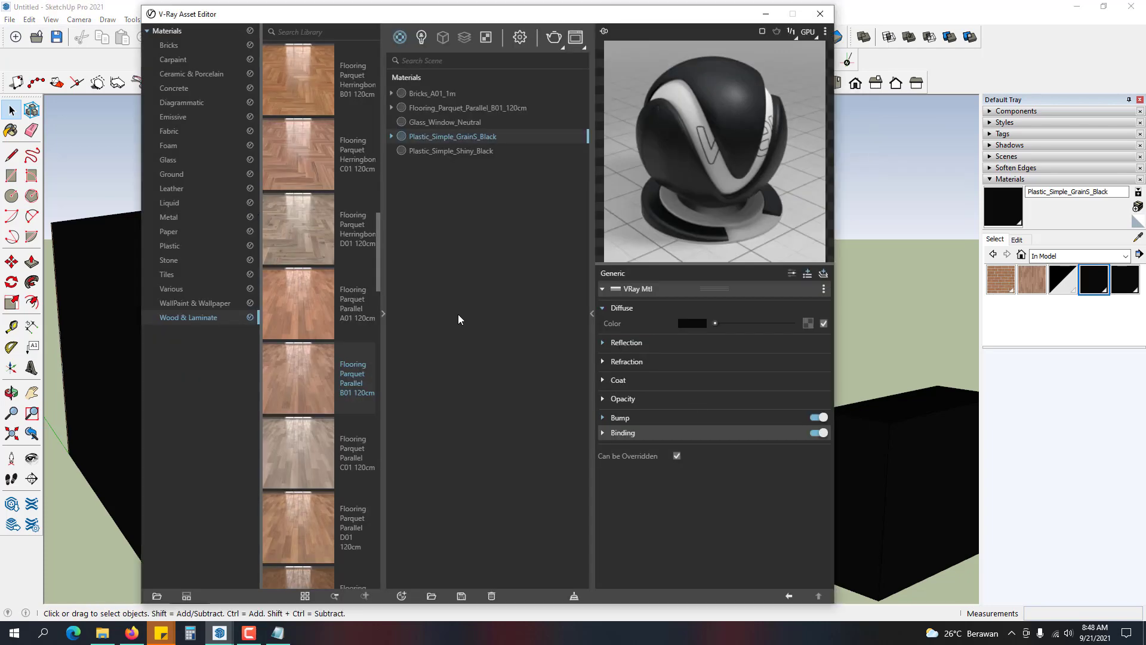
pyautogui.click(906, 451)
pyautogui.click(1000, 279)
pyautogui.click(913, 418)
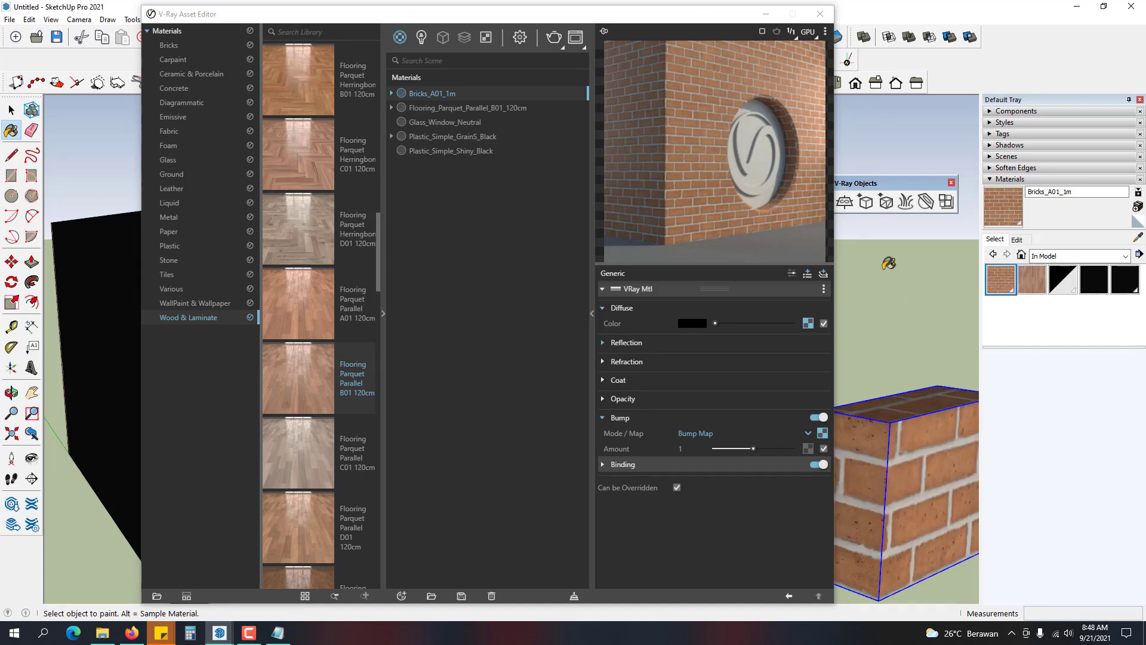
# - Close the asset editor and draw a flat rectangle about 680 by 740 mm on the ground beside the large black box
pyautogui.click(820, 14)
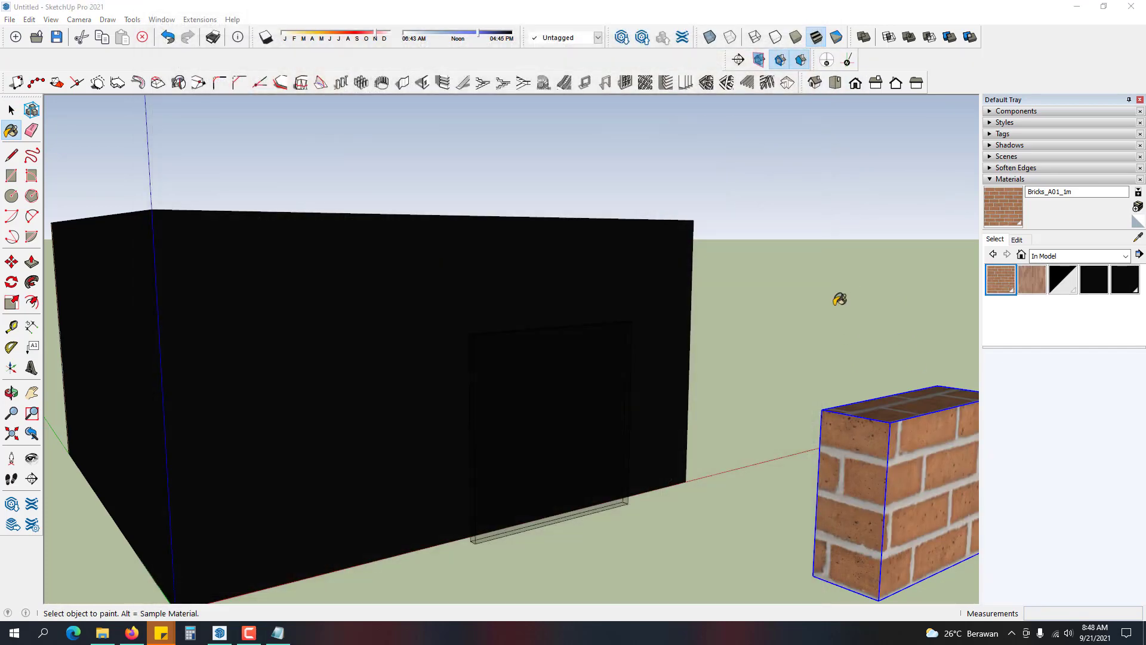
pyautogui.moveTo(824, 304); pyautogui.dragTo(716, 396, button='middle')
pyautogui.press('space')
pyautogui.click(857, 412)
pyautogui.scroll(-2, 800, 420)
pyautogui.moveTo(683, 430); pyautogui.dragTo(494, 445, button='middle')
pyautogui.press('r')
pyautogui.click(547, 542)
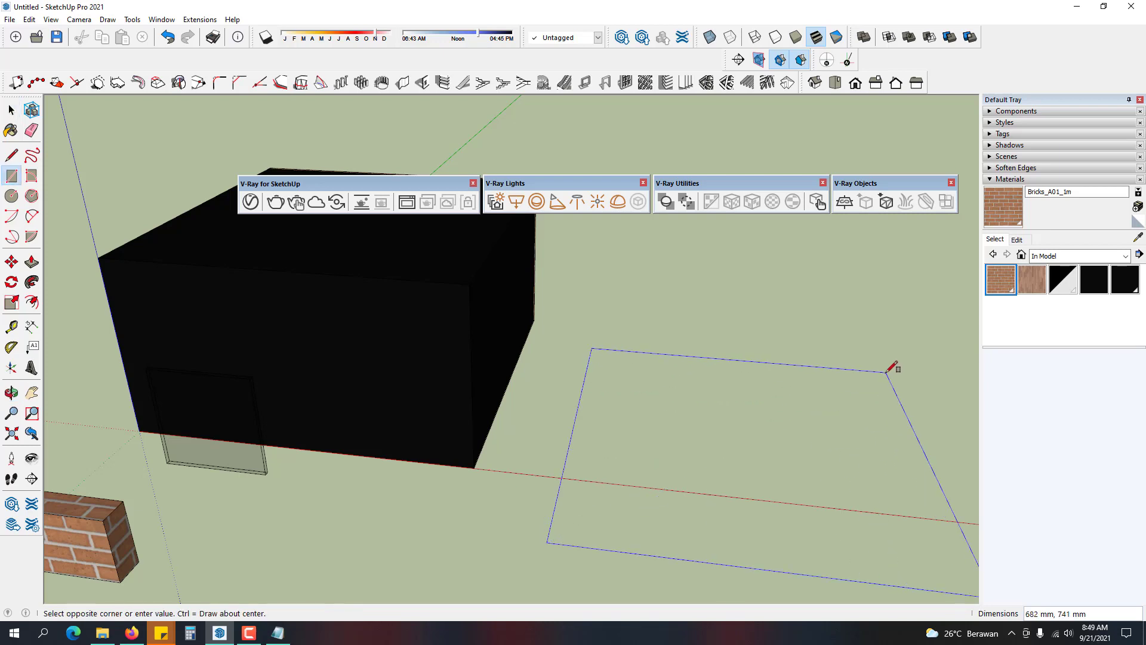
pyautogui.moveTo(892, 367); pyautogui.dragTo(813, 368, button='middle')
pyautogui.click(809, 372)
# - Reverse the new ground rectangle's face so that its front side points up
pyautogui.press('space')
pyautogui.click(714, 453)
pyautogui.rightClick(714, 448)
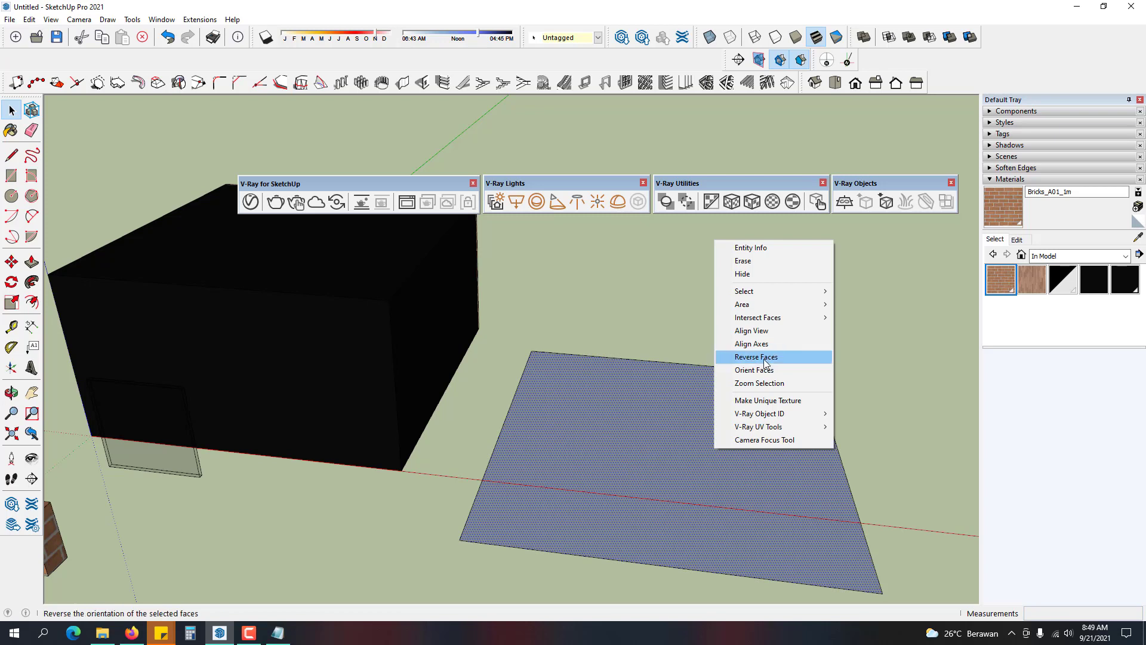
pyautogui.click(770, 364)
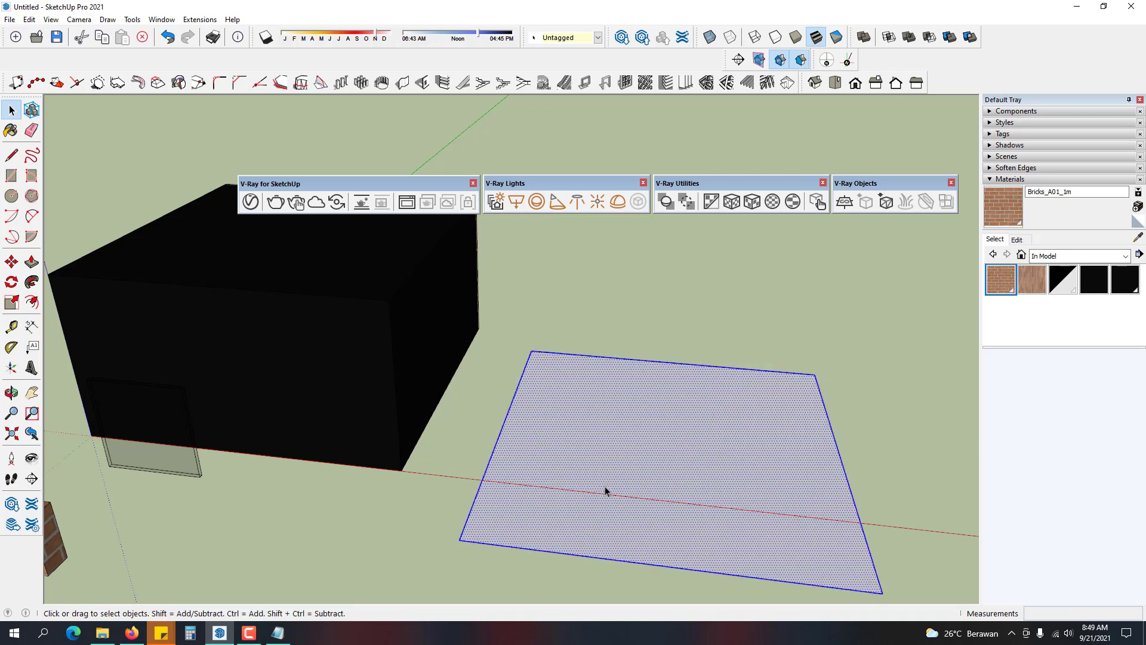
# - Apply the Flooring_Parquet_Parallel_B01_120cm material to the ground rectangle and clear the selection
pyautogui.moveTo(605, 489); pyautogui.dragTo(602, 457, button='middle')
pyautogui.click(539, 547)
pyautogui.scroll(3, 576, 542)
pyautogui.keyDown('shift'); pyautogui.moveTo(577, 542); pyautogui.dragTo(278, 502, button='middle'); pyautogui.keyUp('shift')
pyautogui.scroll(2, 451, 480)
pyautogui.scroll(2, 432, 453)
pyautogui.moveTo(463, 460); pyautogui.dragTo(471, 411, button='middle')
pyautogui.click(471, 412)
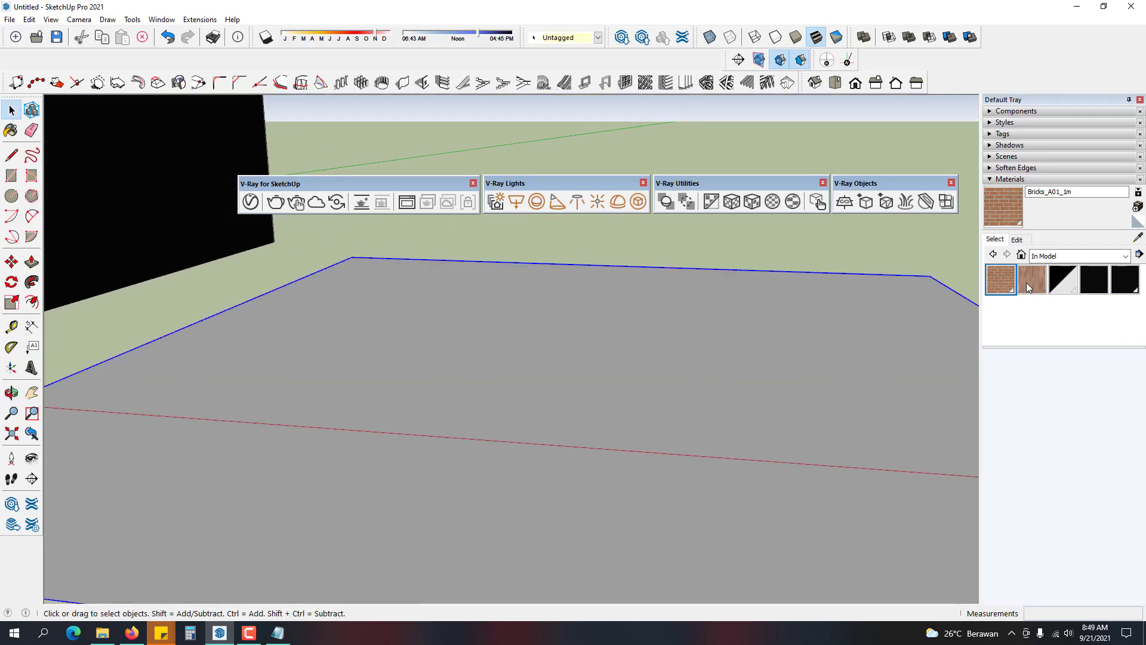
pyautogui.click(1031, 280)
pyautogui.click(740, 348)
pyautogui.moveTo(740, 348)
pyautogui.mouseDown(button='middle')
pyautogui.moveTo(665, 420)
pyautogui.moveTo(609, 427)
pyautogui.mouseUp(button='middle')
pyautogui.press('space')
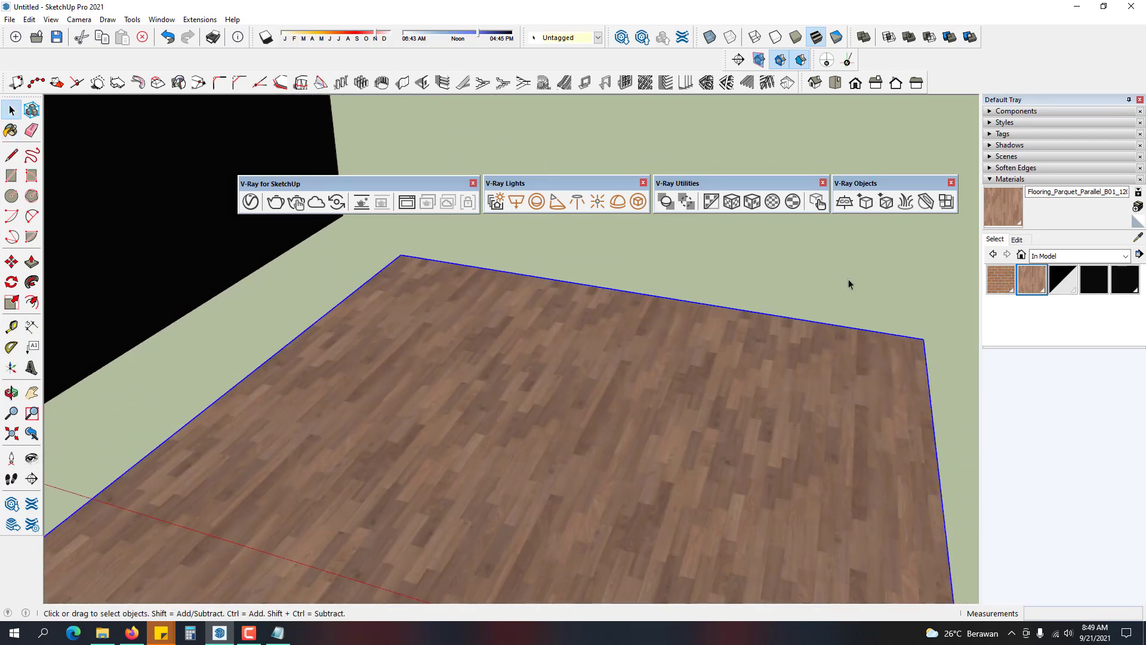
pyautogui.click(847, 278)
pyautogui.moveTo(579, 373)
pyautogui.keyDown('shift'); pyautogui.mouseDown(button='middle')
pyautogui.moveTo(504, 471)
pyautogui.moveTo(517, 382)
pyautogui.moveTo(561, 466)
pyautogui.moveTo(569, 399)
pyautogui.moveTo(550, 463)
pyautogui.moveTo(565, 417)
pyautogui.moveTo(581, 499)
pyautogui.moveTo(525, 510)
pyautogui.moveTo(565, 487)
pyautogui.moveTo(553, 494)
pyautogui.moveTo(533, 450)
pyautogui.moveTo(514, 440)
pyautogui.moveTo(540, 421)
pyautogui.mouseUp(button='middle'); pyautogui.keyUp('shift')
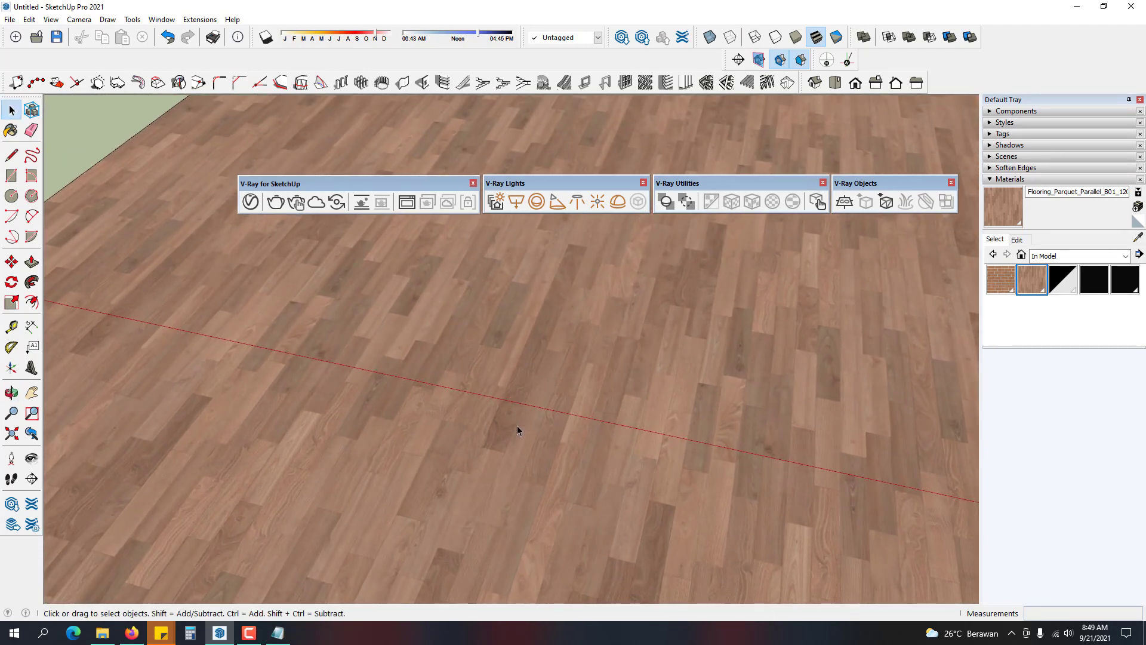
# - Open the parquet flooring material's texture width for editing
pyautogui.click(1017, 239)
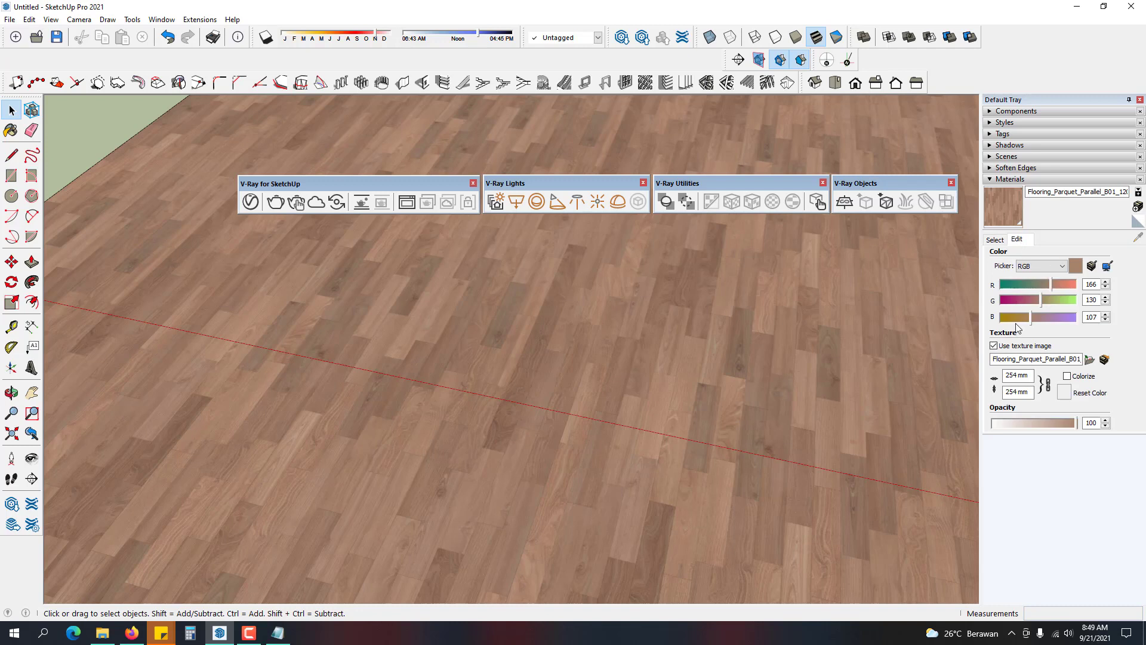
pyautogui.click(995, 238)
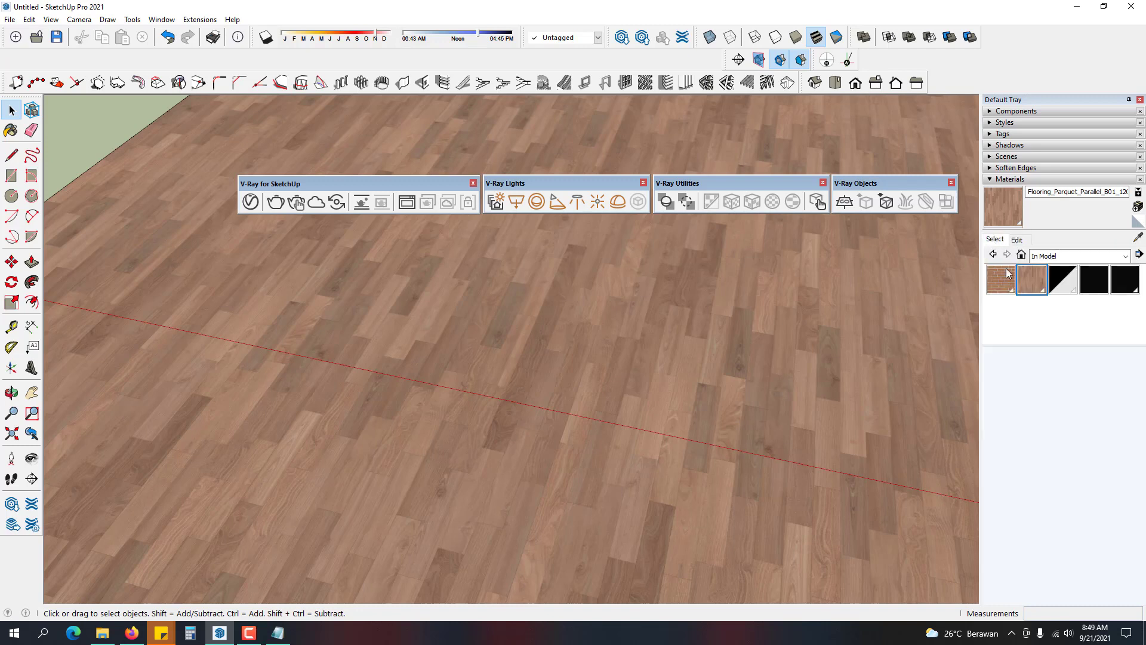
pyautogui.click(1017, 178)
pyautogui.click(1035, 179)
pyautogui.click(1018, 240)
pyautogui.doubleClick(1012, 375)
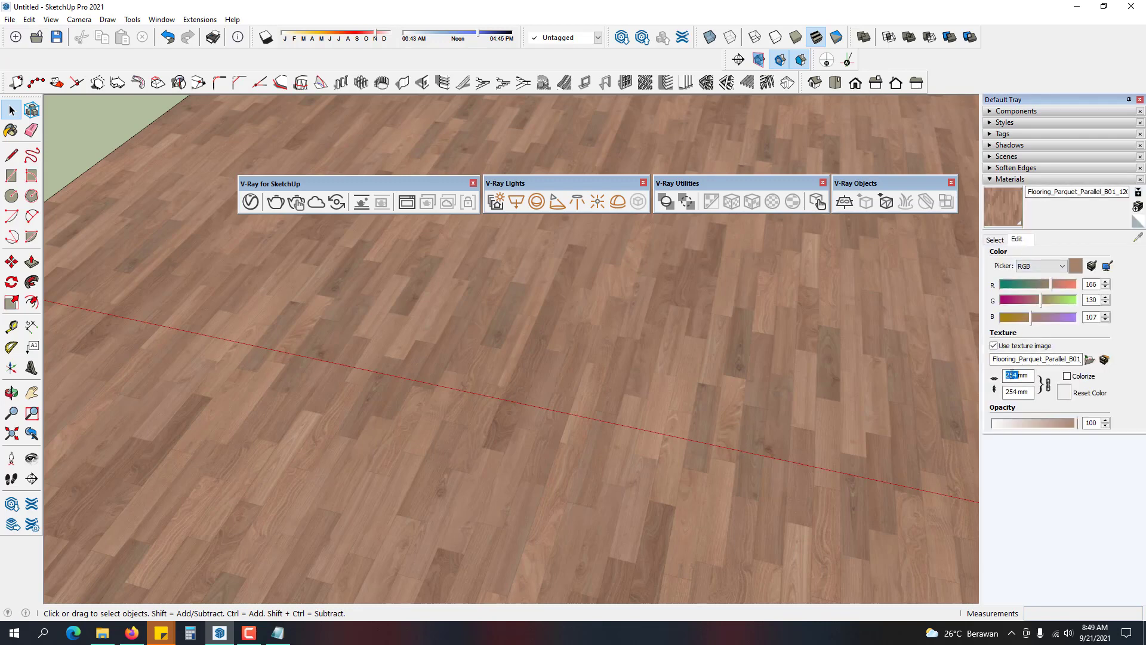
# - Set the parallel parquet texture's width to 500 mm and run a V-Ray render of the floor
pyautogui.write('500')
pyautogui.press('Return')
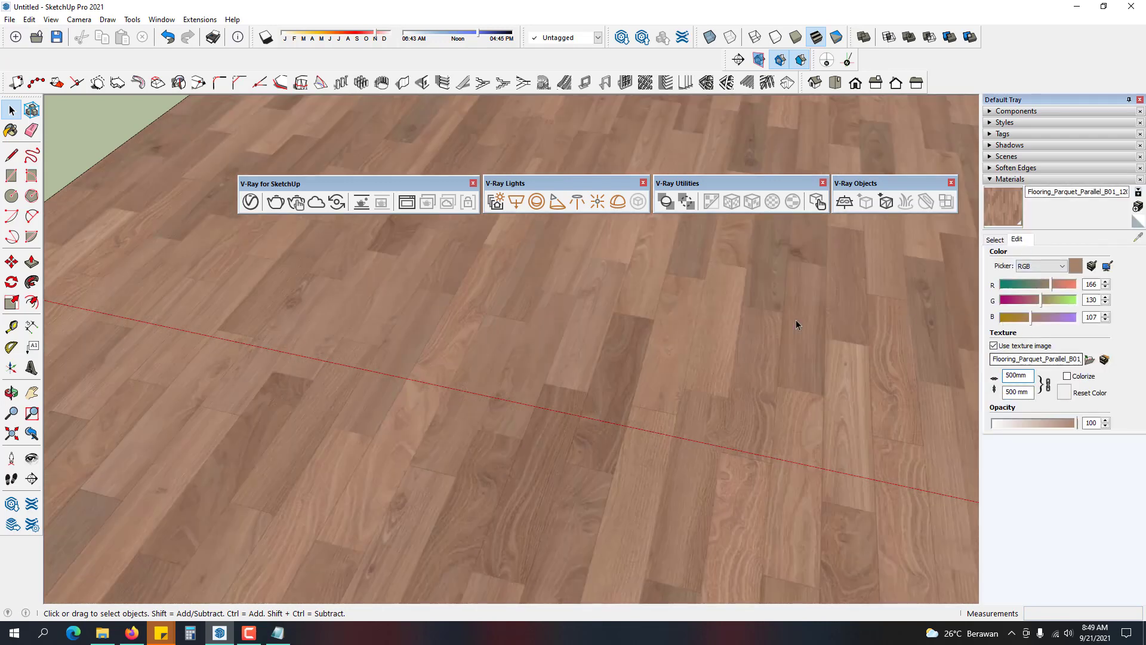
pyautogui.moveTo(796, 320); pyautogui.dragTo(550, 362, button='middle')
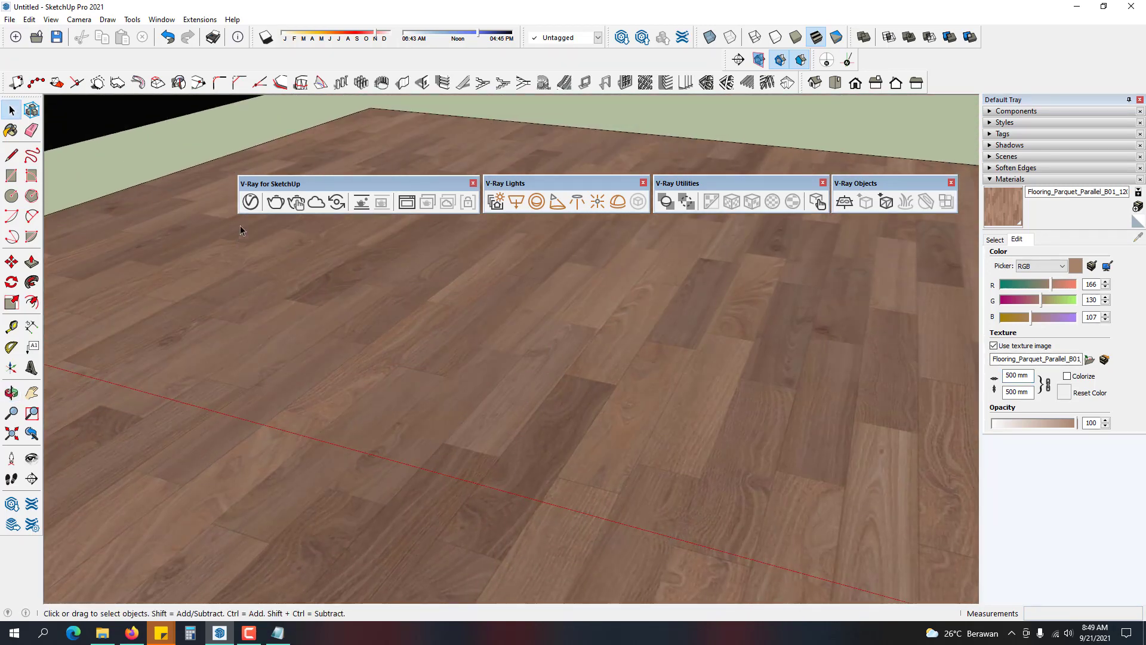
pyautogui.click(276, 203)
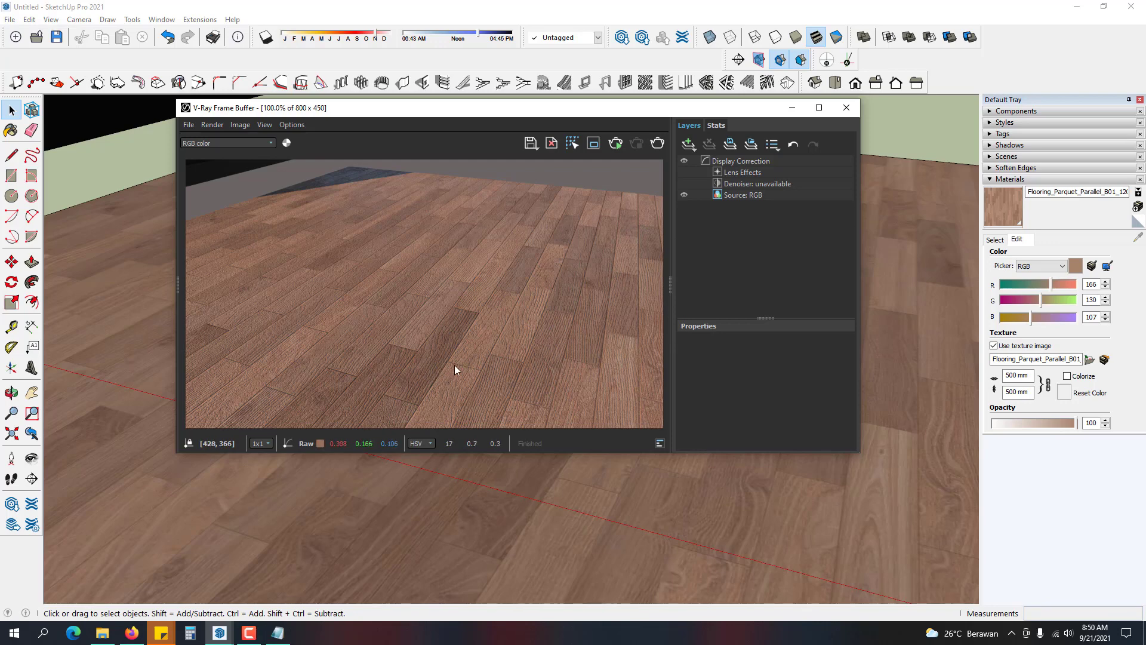
pyautogui.click(846, 107)
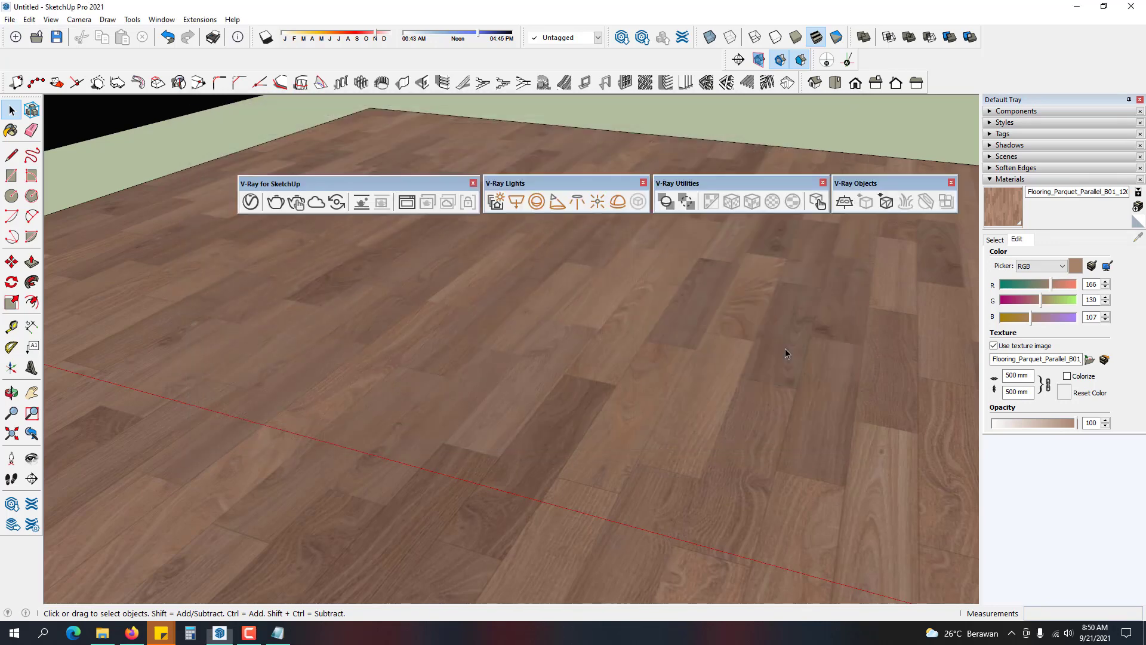
# - Examine the reflection, refraction and bump settings of the Flooring_Parquet_Parallel_B01_120cm material in the V-Ray Asset Editor
pyautogui.moveTo(785, 353)
pyautogui.mouseDown(button='middle')
pyautogui.moveTo(625, 274)
pyautogui.moveTo(563, 325)
pyautogui.moveTo(573, 315)
pyautogui.moveTo(596, 350)
pyautogui.mouseUp(button='middle')
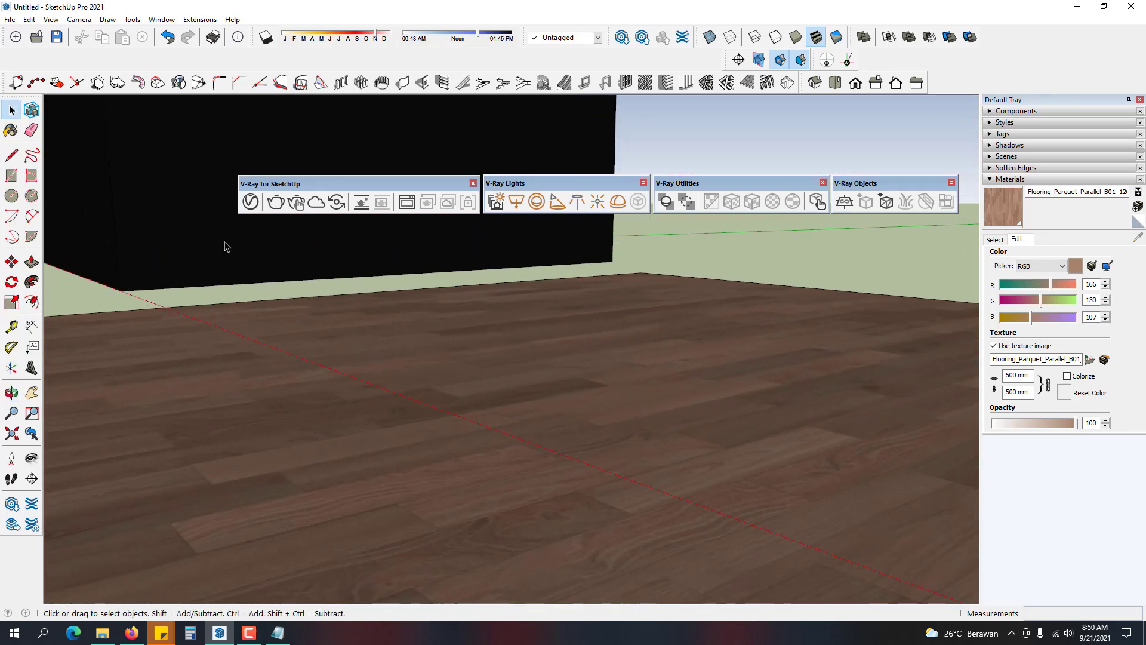
pyautogui.click(252, 202)
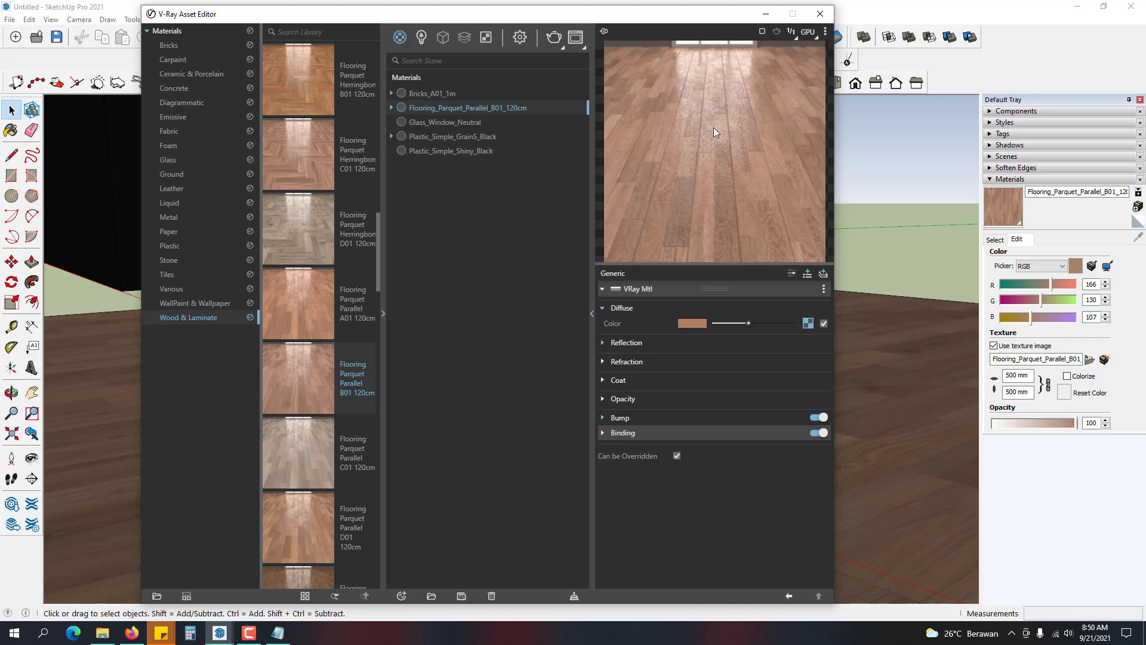
pyautogui.click(674, 349)
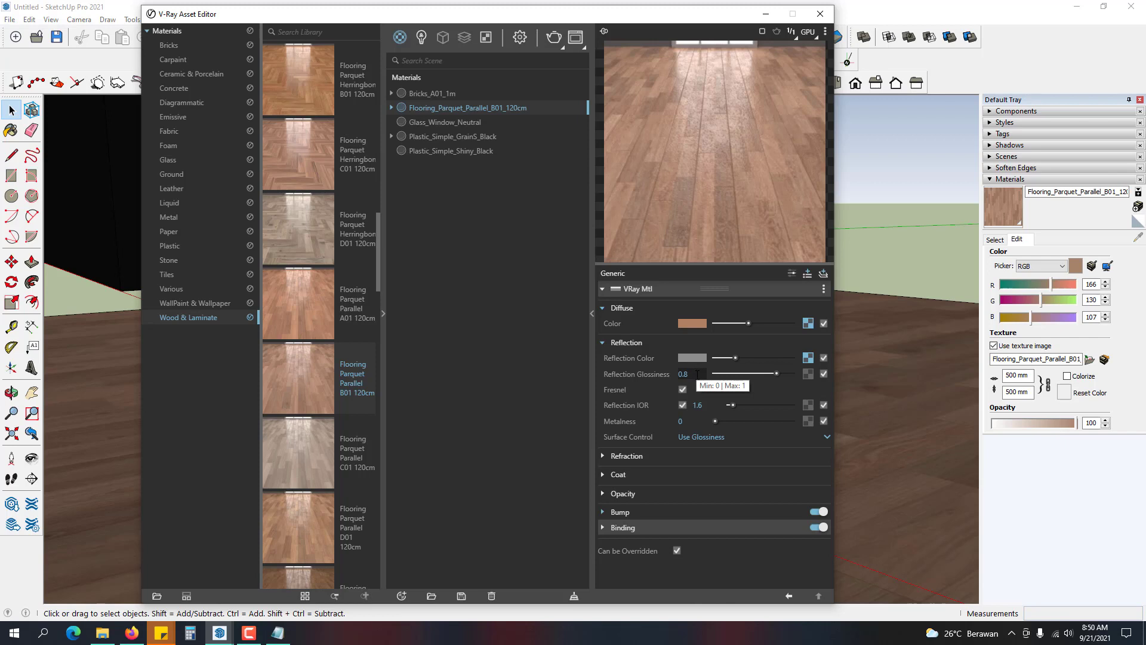
pyautogui.click(663, 457)
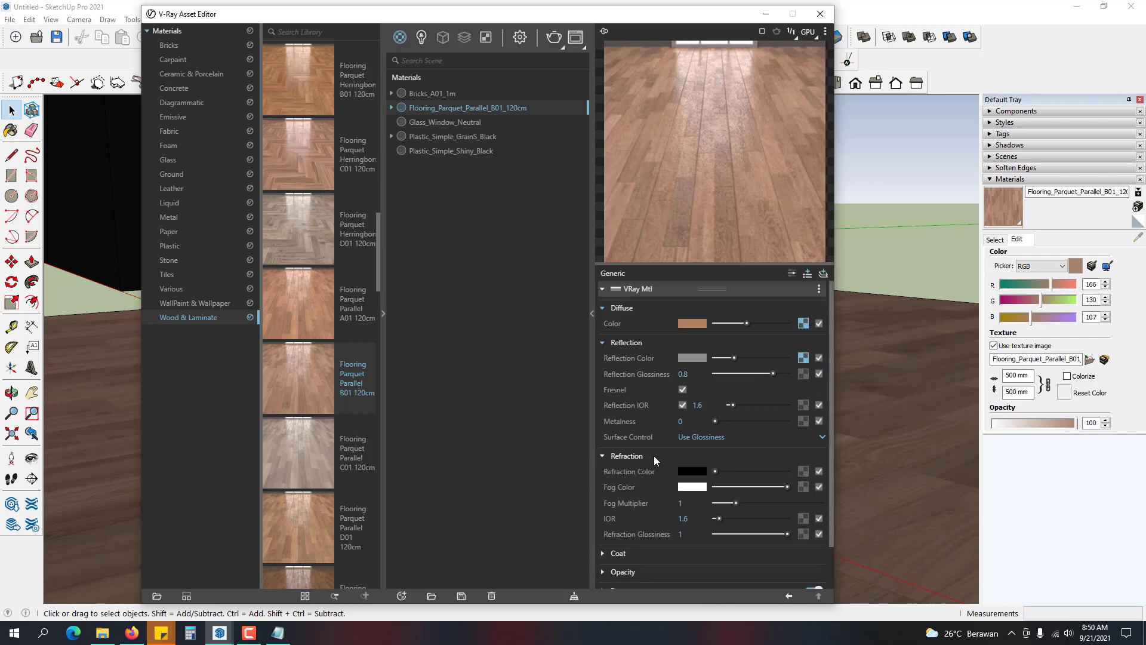
pyautogui.click(654, 455)
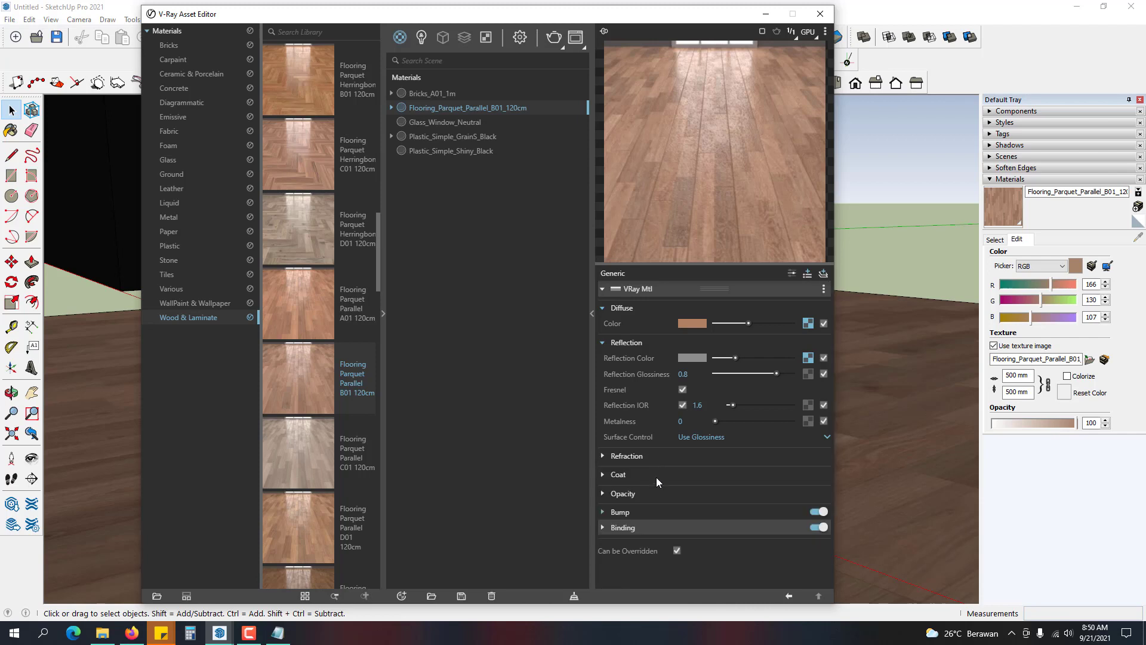
pyautogui.click(660, 510)
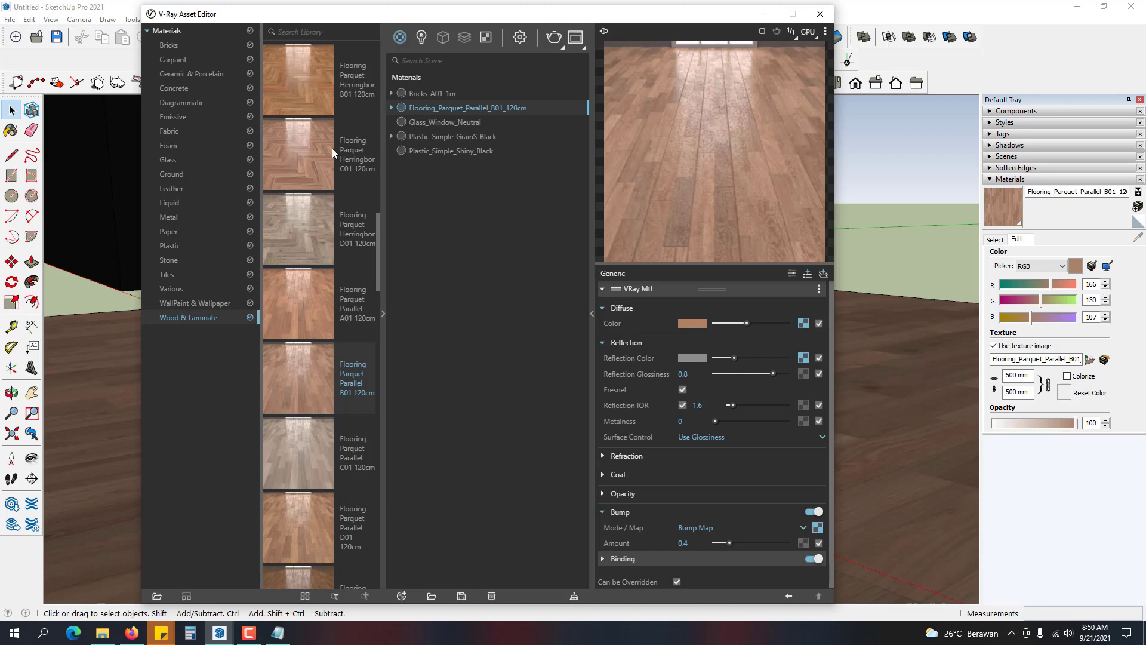
pyautogui.click(293, 159)
pyautogui.moveTo(305, 148); pyautogui.dragTo(535, 223)
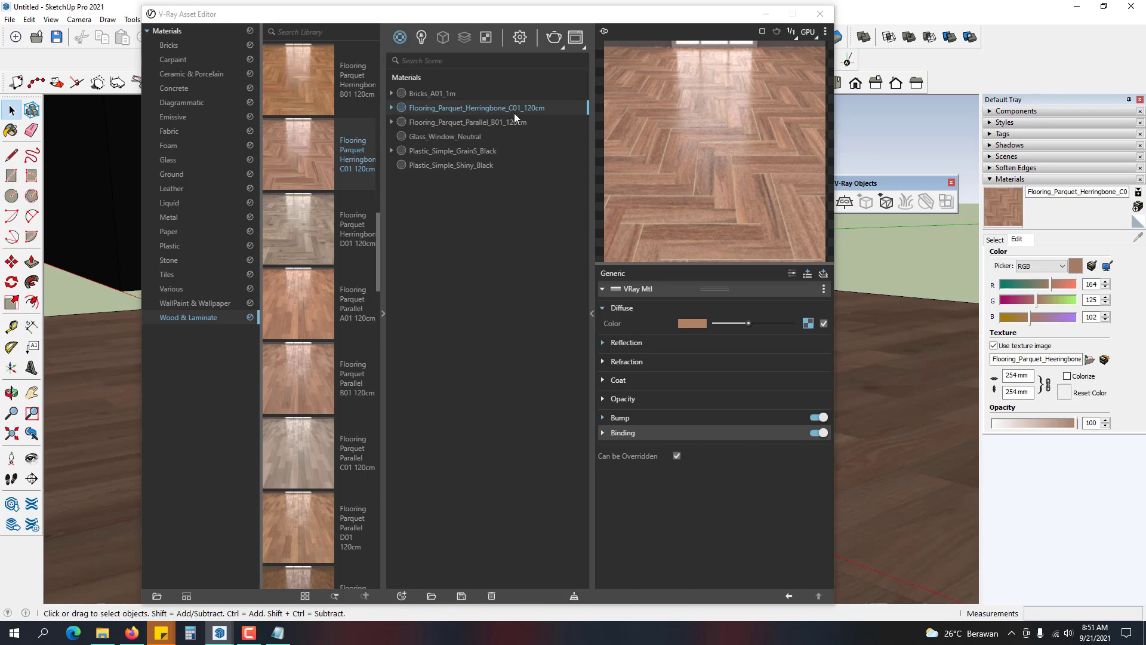
pyautogui.click(492, 596)
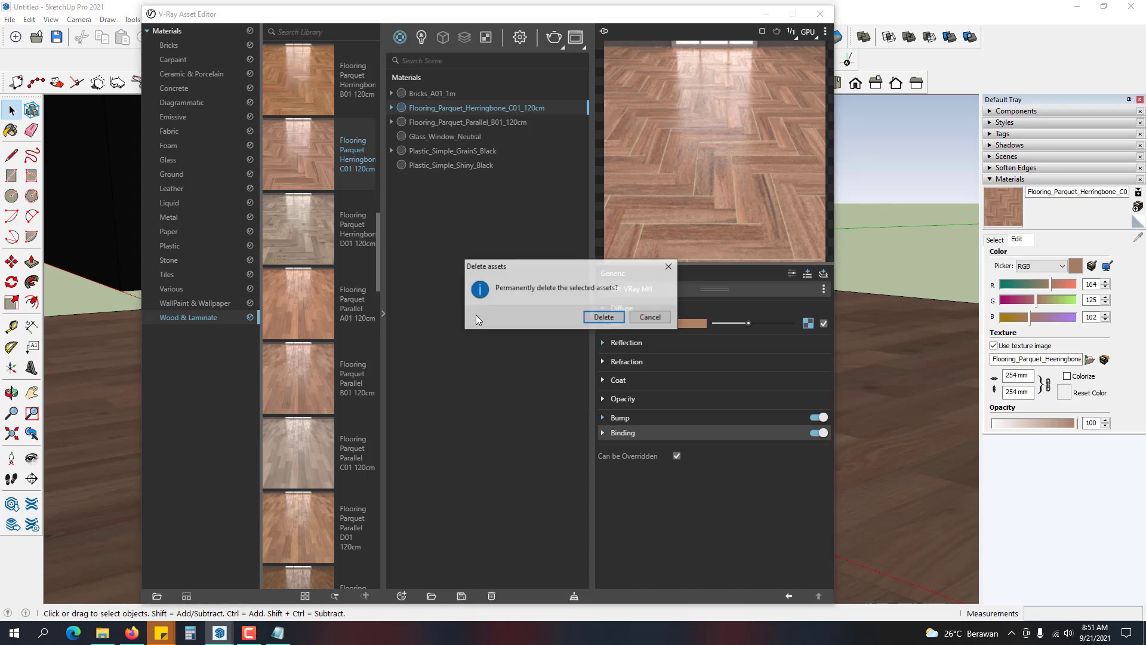
pyautogui.click(604, 317)
# - Add Flooring Parquet Herringbone A01 120cm from the material library to the scene and apply it to the selected floor
pyautogui.scroll(2, 333, 152)
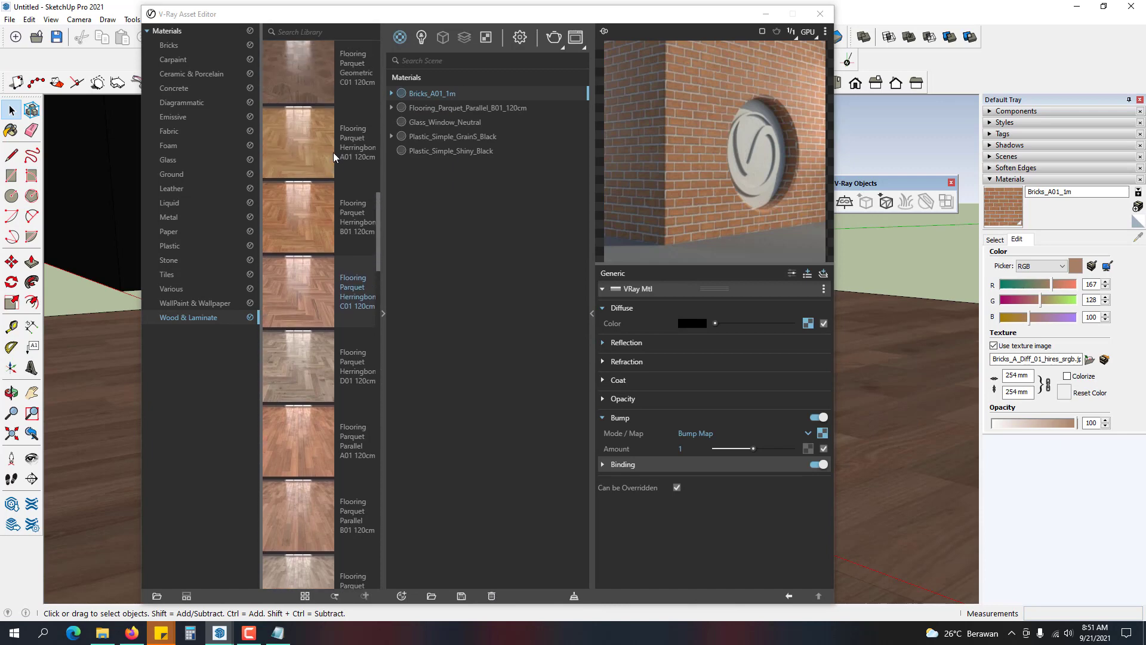
pyautogui.scroll(3, 332, 161)
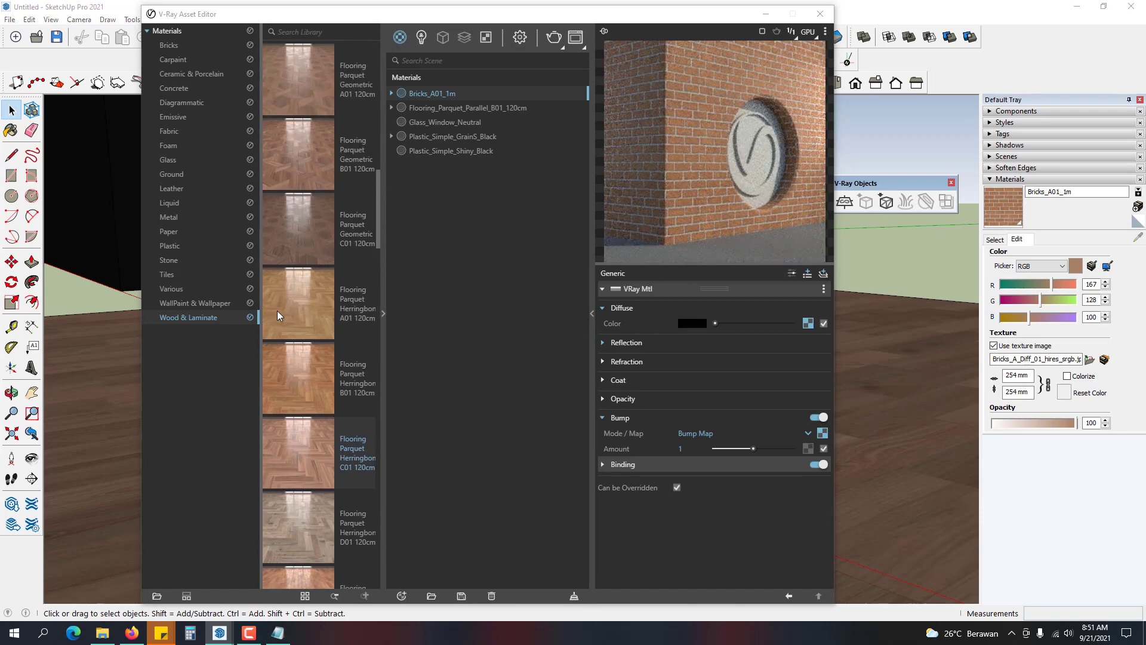
pyautogui.moveTo(277, 311); pyautogui.dragTo(518, 265)
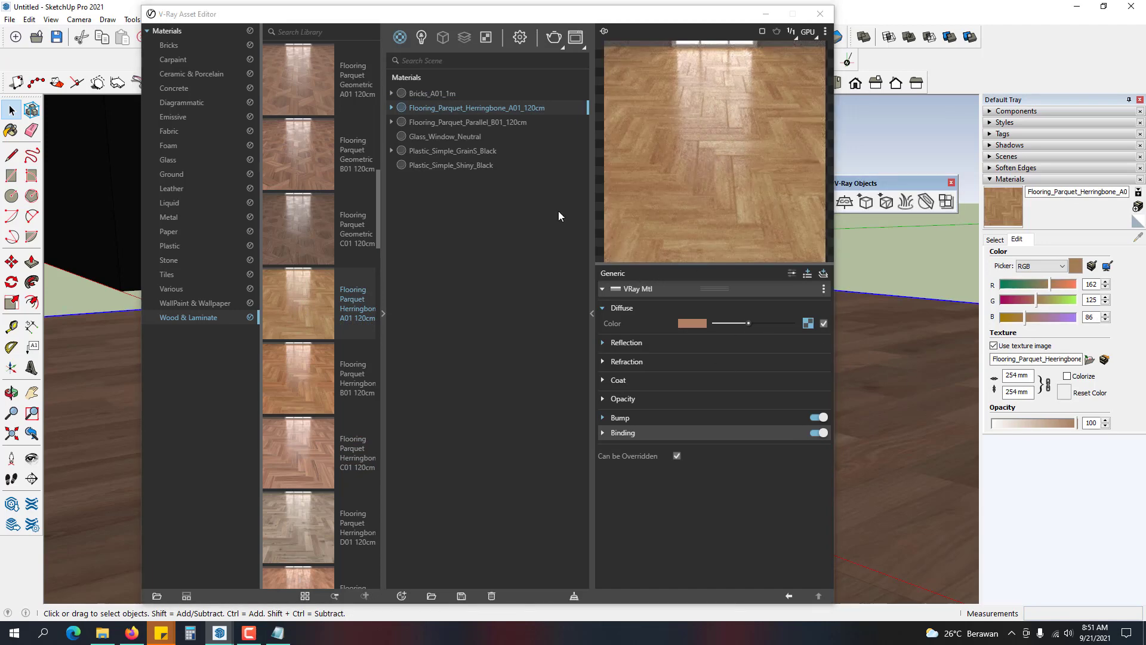
pyautogui.rightClick(549, 105)
pyautogui.click(572, 126)
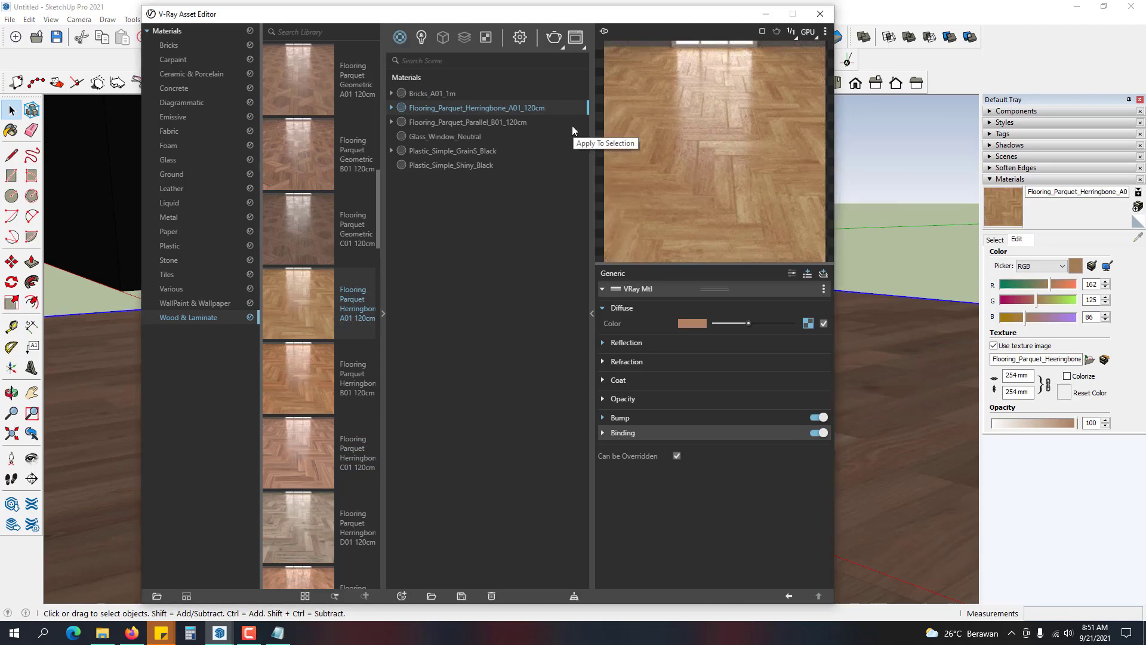
pyautogui.click(820, 14)
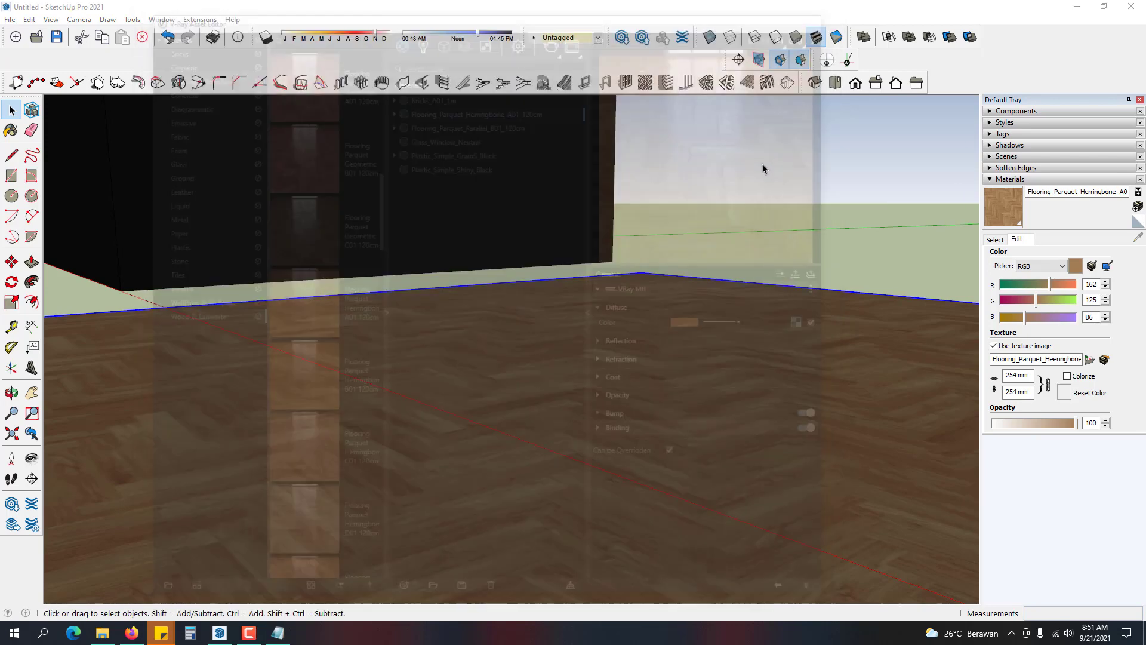
# - Deselect the floor and render the herringbone parquet from a low angle facing the black box
pyautogui.click(806, 235)
pyautogui.moveTo(807, 234); pyautogui.dragTo(414, 349, button='middle')
pyautogui.scroll(-4, 657, 355)
pyautogui.scroll(4, 413, 349)
pyautogui.moveTo(435, 404); pyautogui.dragTo(597, 385, button='middle')
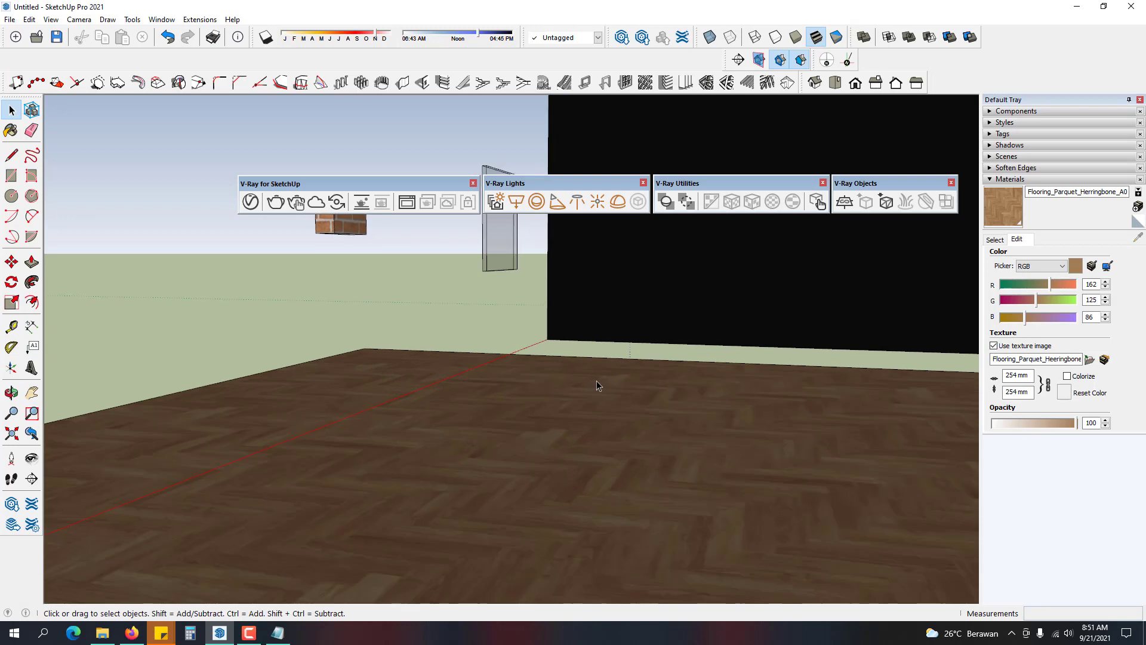
pyautogui.click(275, 202)
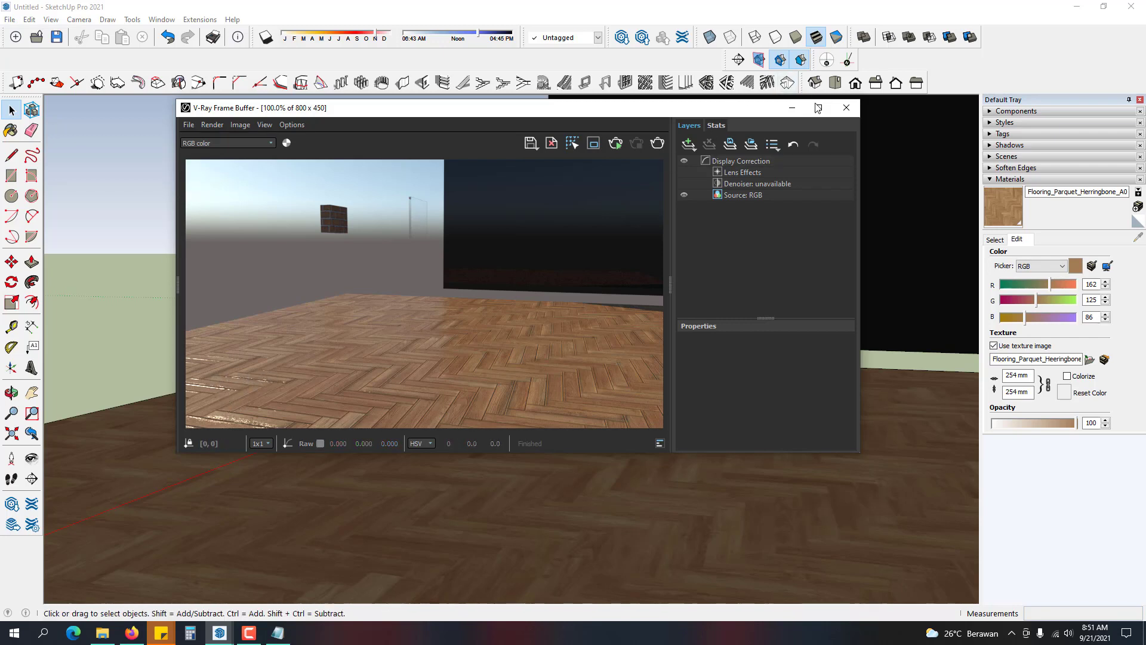
pyautogui.click(846, 107)
# - Render the herringbone floor from a low angle toward the brick block and from a high overhead angle
pyautogui.moveTo(351, 284); pyautogui.dragTo(629, 323, button='middle')
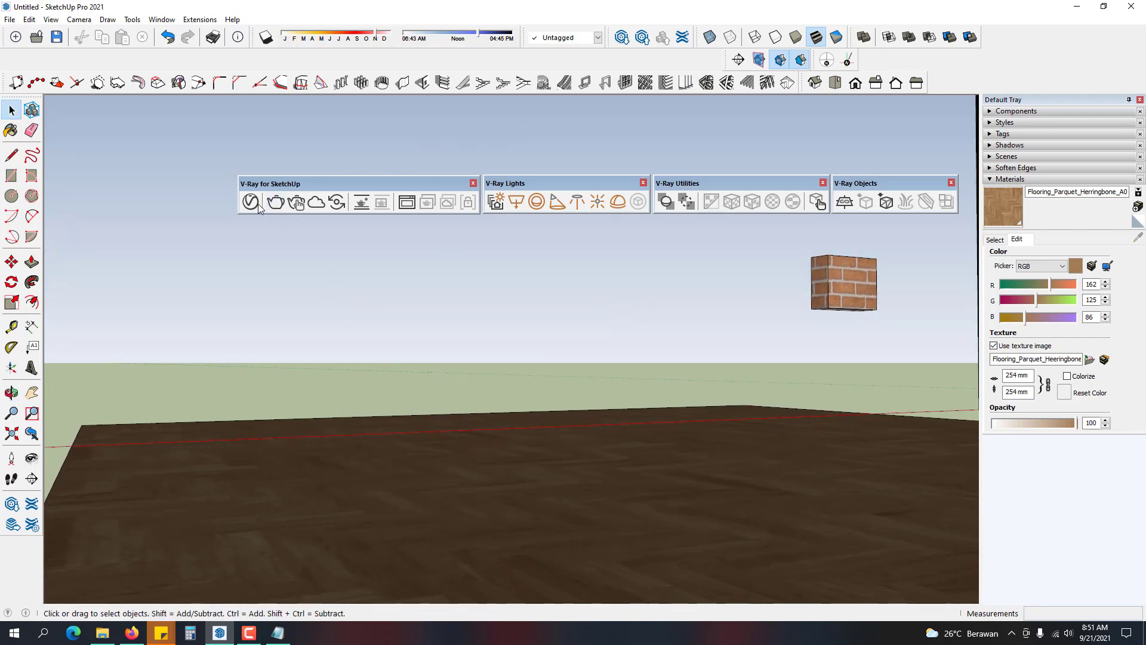
pyautogui.click(273, 201)
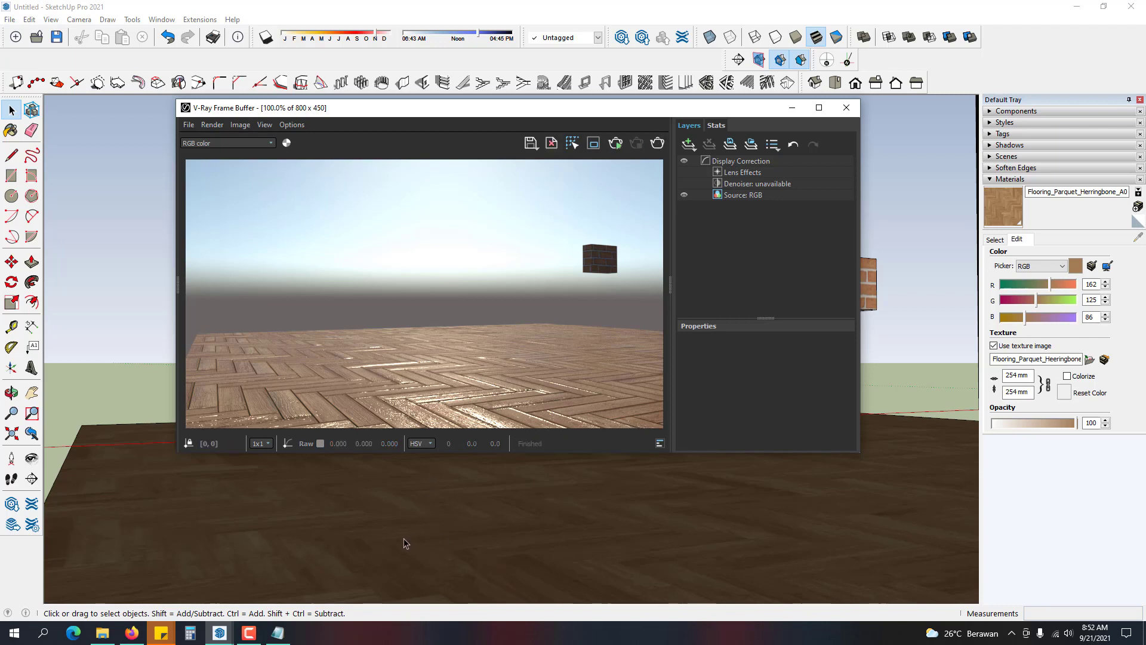
pyautogui.click(847, 108)
pyautogui.moveTo(702, 406); pyautogui.dragTo(266, 210, button='middle')
pyautogui.click(274, 204)
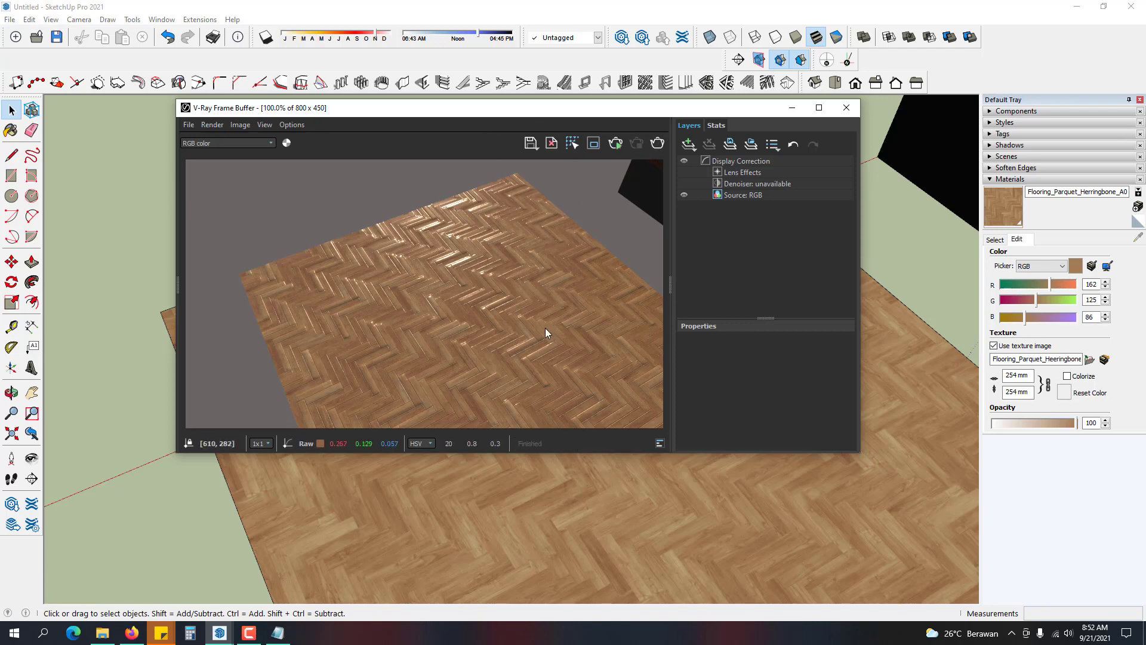
pyautogui.click(797, 109)
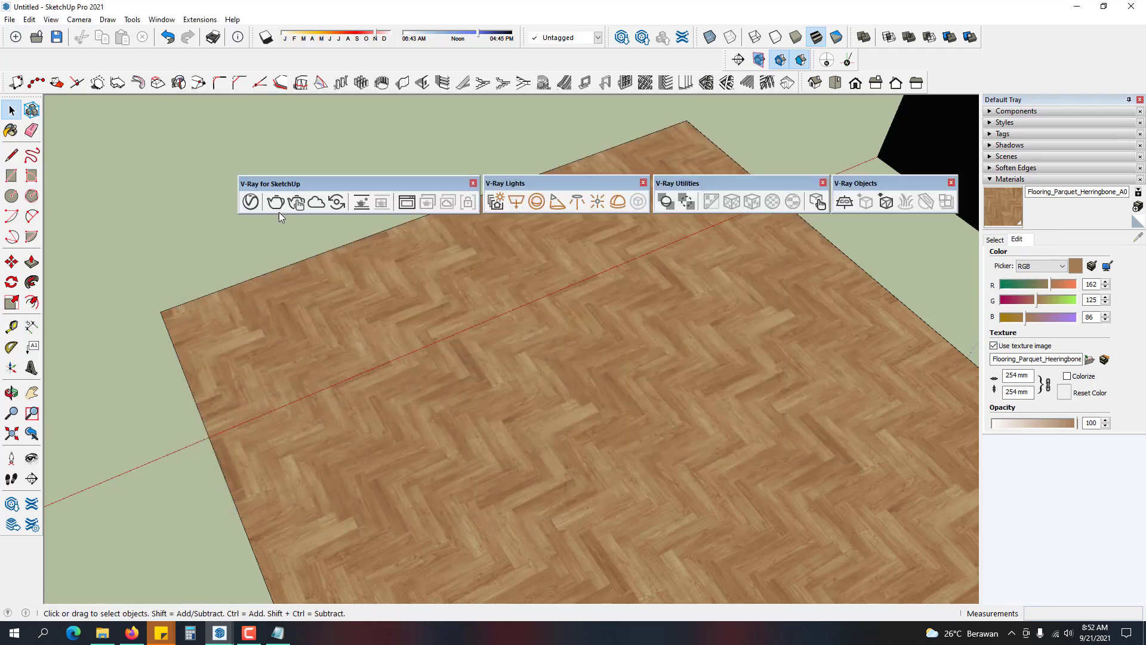
# - Inspect the bump settings and bump map bitmap of the Flooring_Parquet_Herringbone_A01_120cm material
pyautogui.click(251, 202)
pyautogui.click(659, 421)
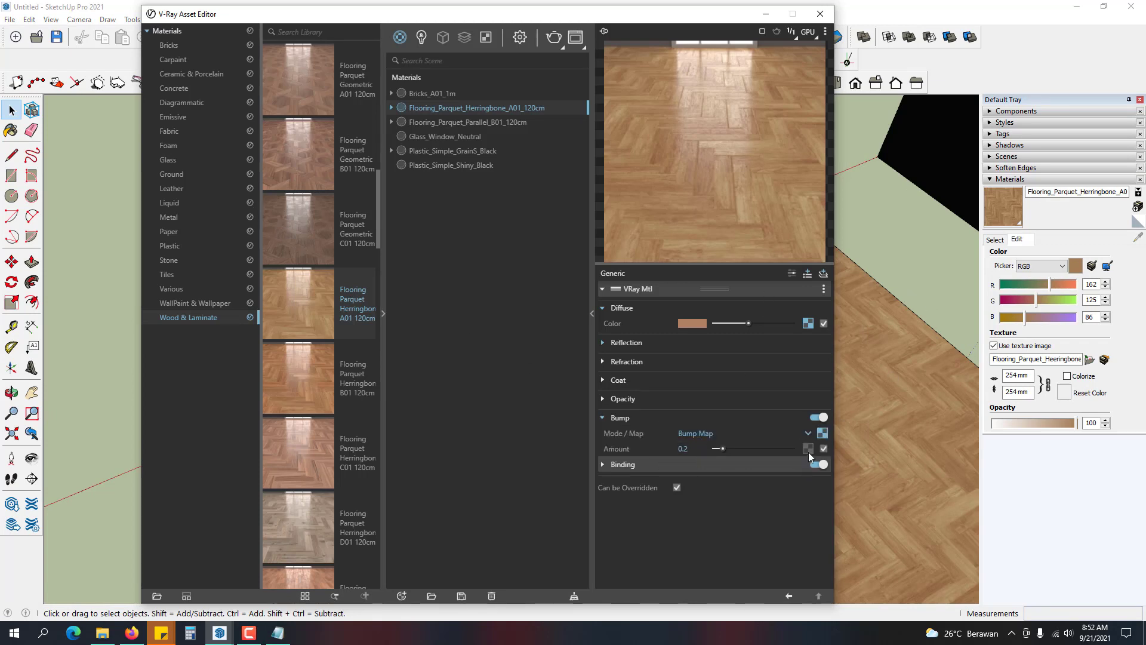
pyautogui.click(823, 432)
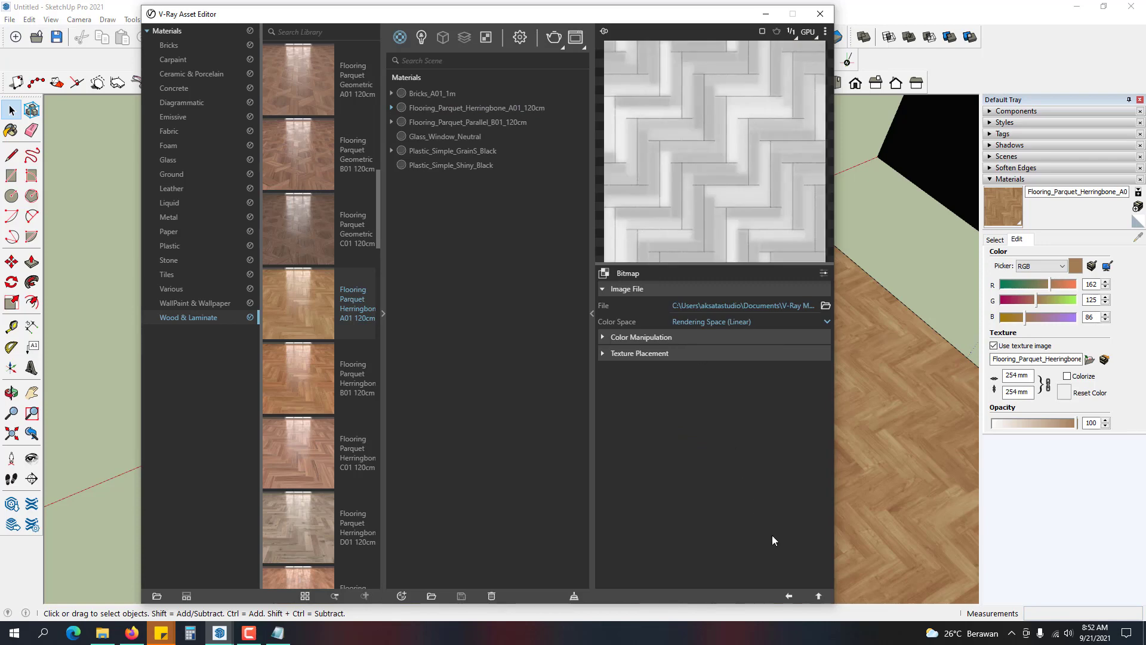
pyautogui.click(789, 595)
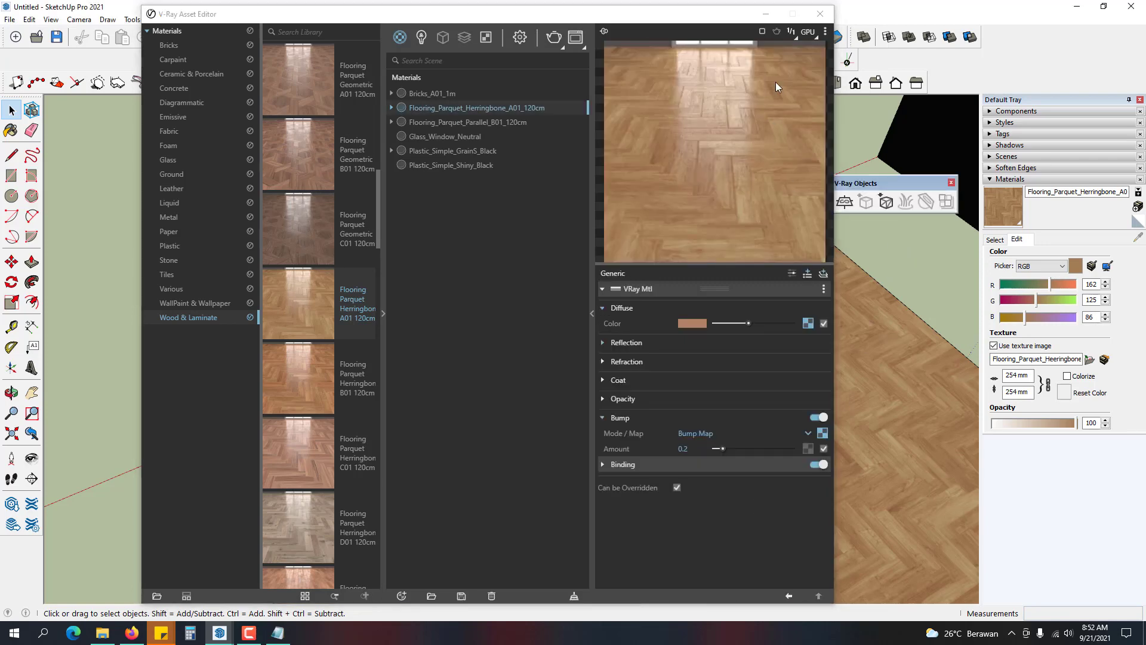
pyautogui.click(820, 14)
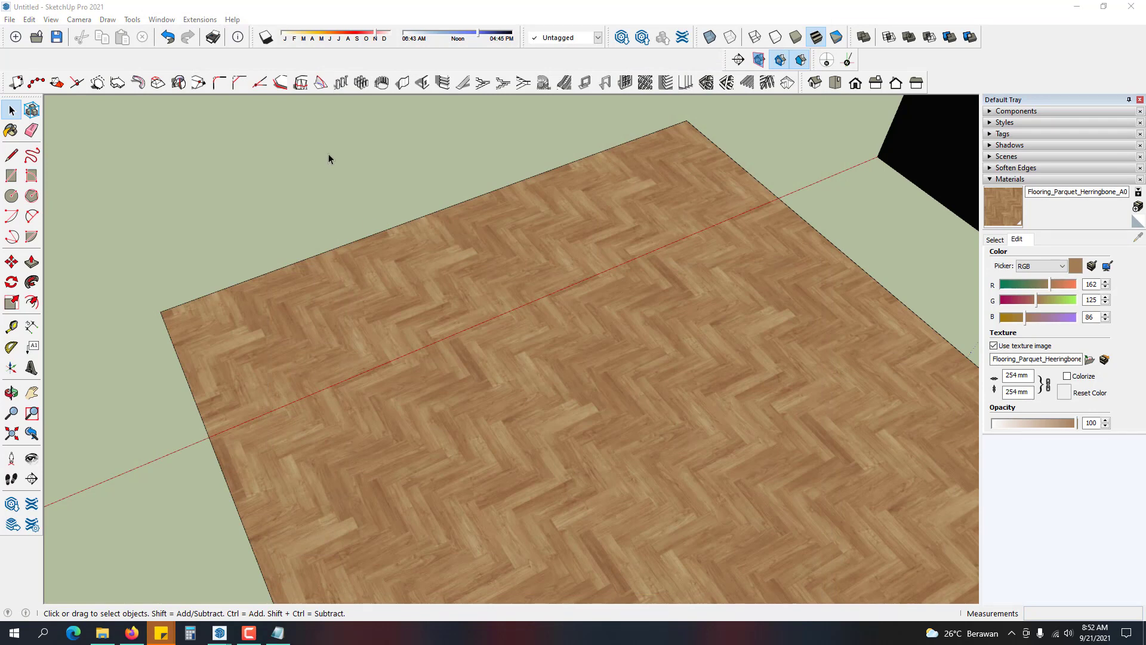
# - Review the last floor render again in the V-Ray Frame Buffer and return to the model
pyautogui.click(410, 207)
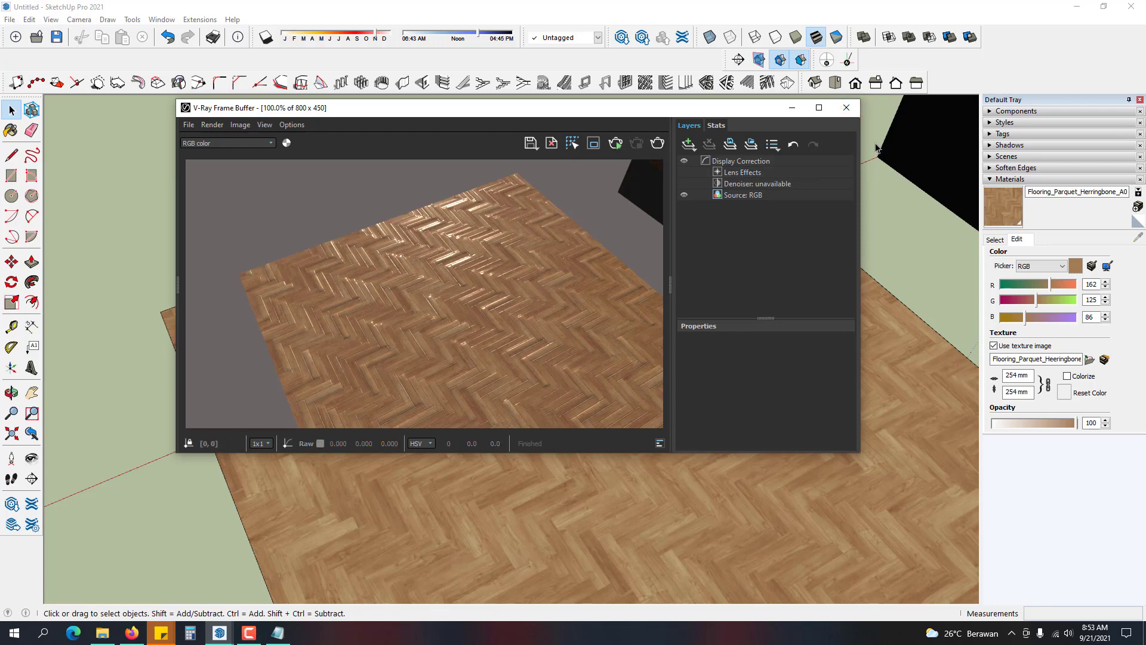
pyautogui.click(847, 108)
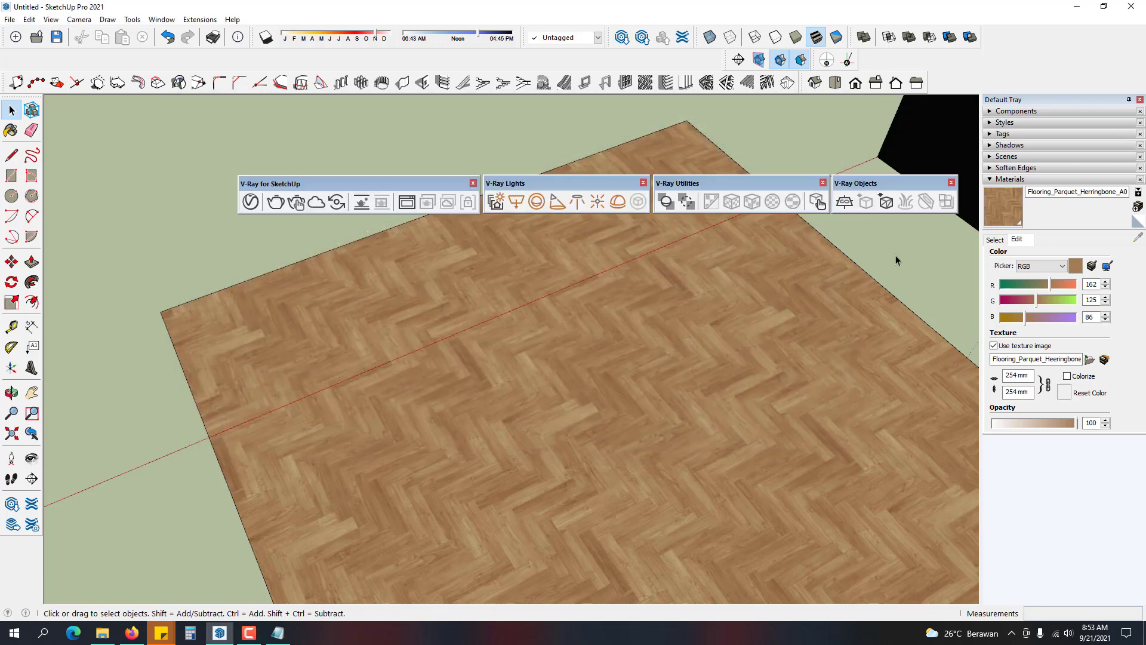
pyautogui.moveTo(217, 367); pyautogui.dragTo(622, 435, button='middle')
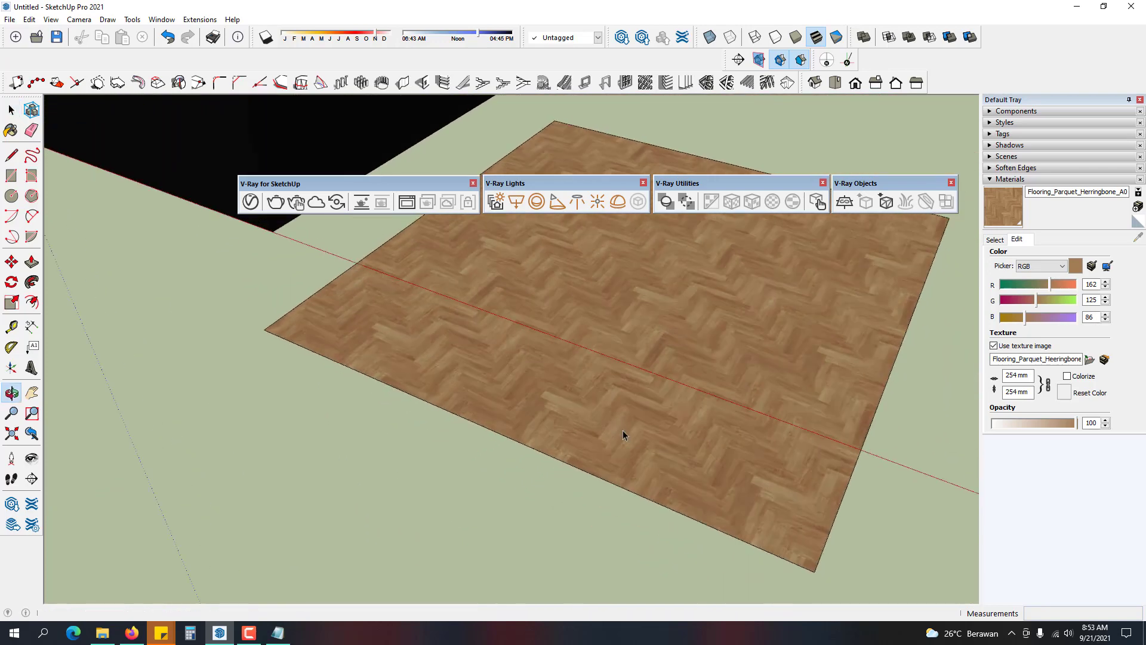
pyautogui.click(248, 633)
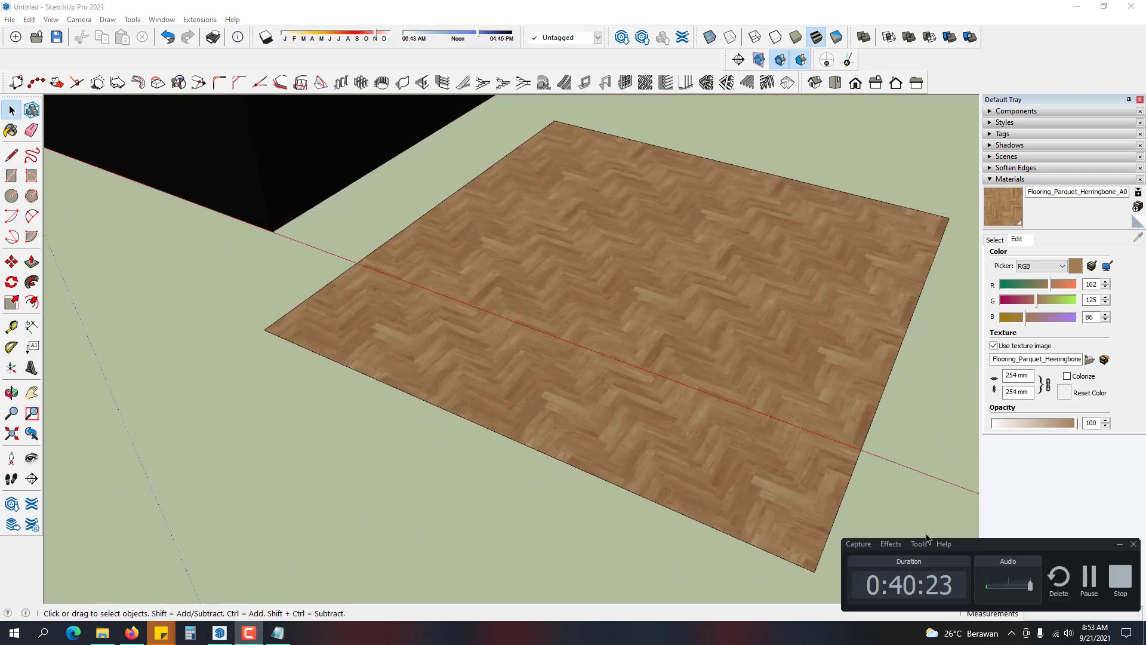
pyautogui.click(1087, 583)
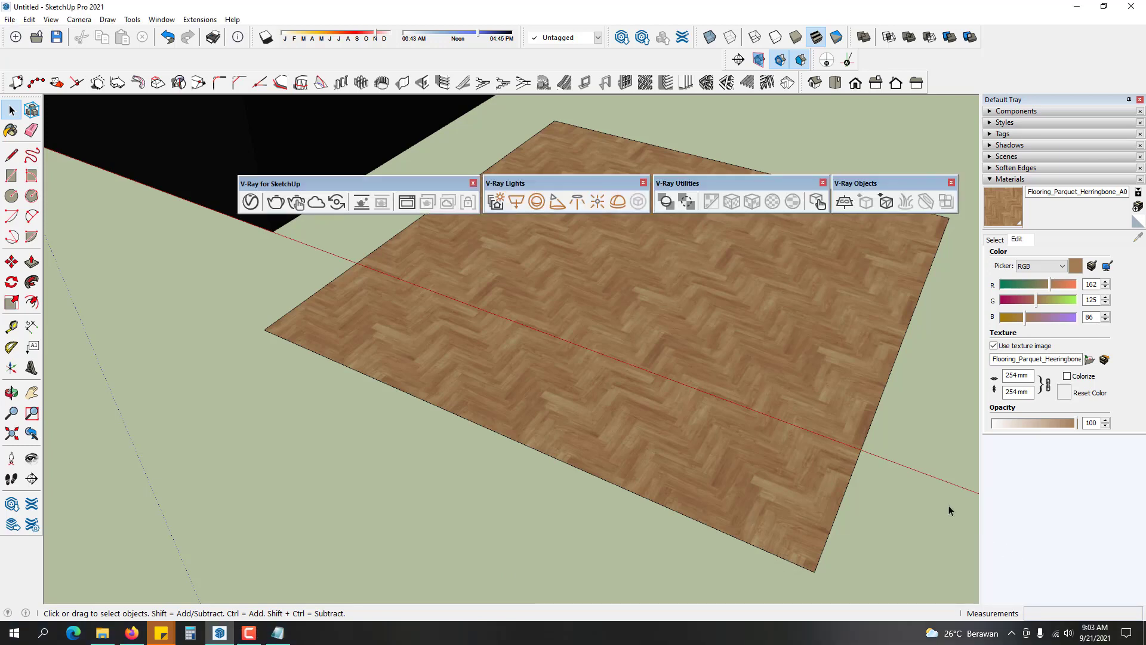
# - Browse the WallPaint & Wallpaper, Various and Bricks categories of the V-Ray material library, then return to the model
pyautogui.click(250, 202)
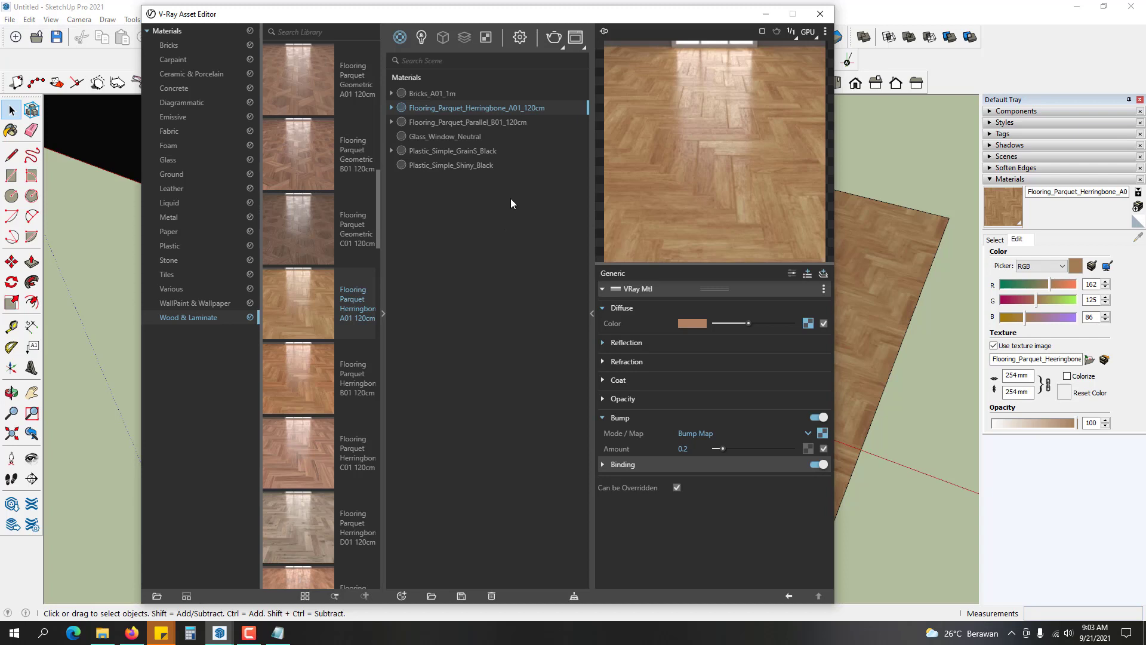
pyautogui.click(208, 302)
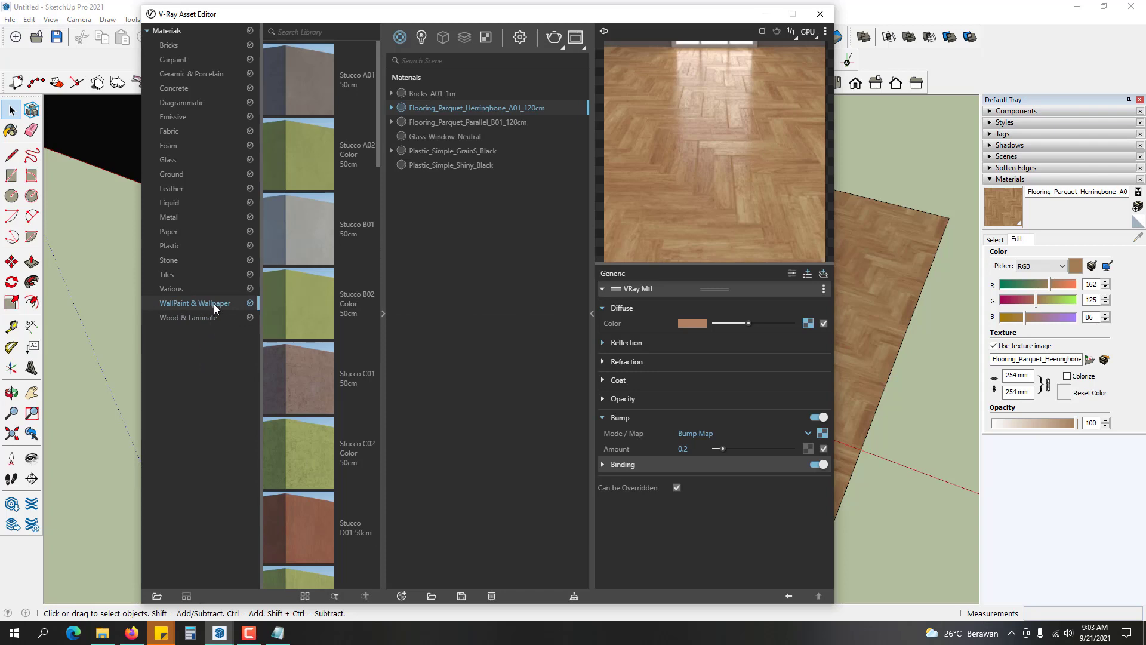
pyautogui.click(198, 289)
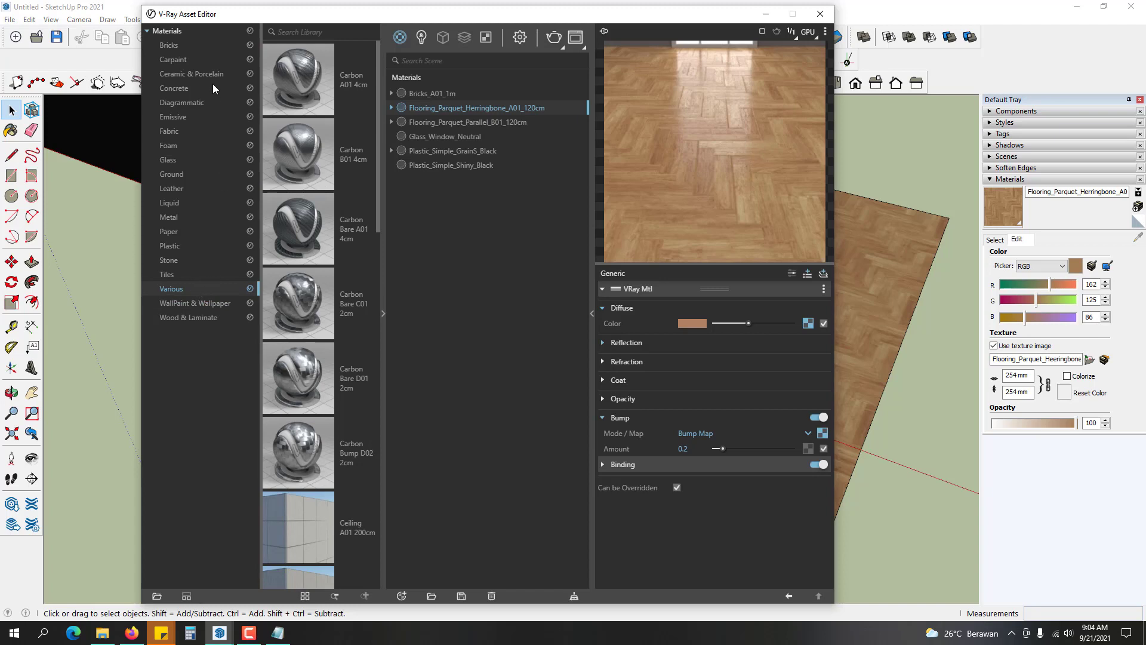
pyautogui.click(199, 46)
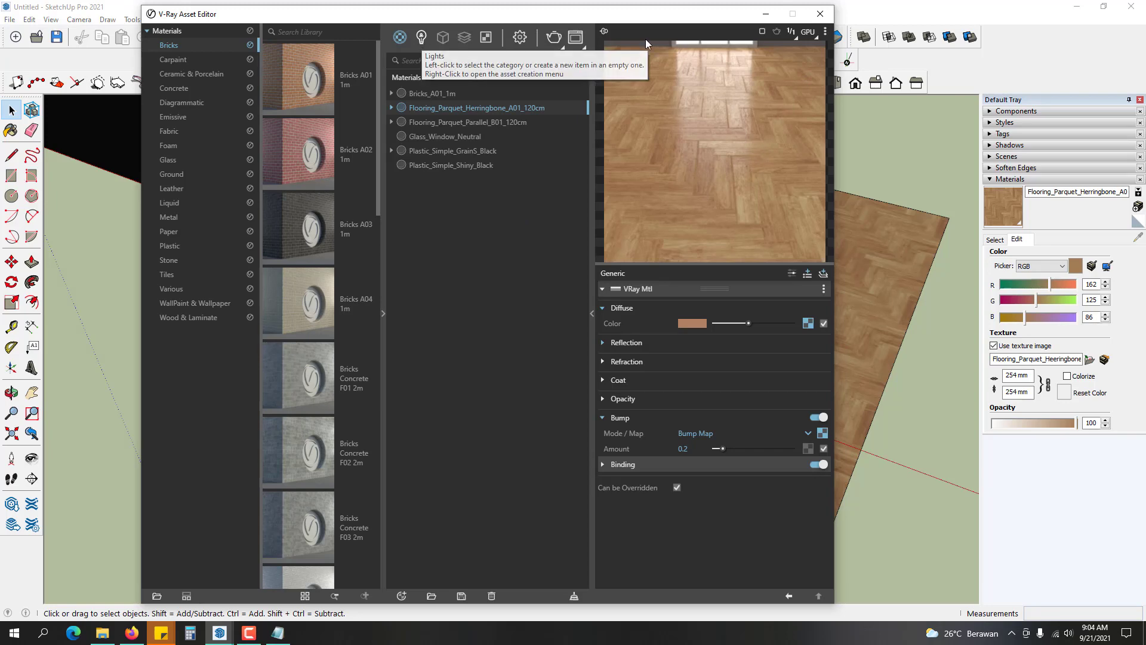
pyautogui.click(820, 13)
# - Delete the herringbone parquet floor from the model
pyautogui.click(750, 281)
pyautogui.scroll(-3, 751, 282)
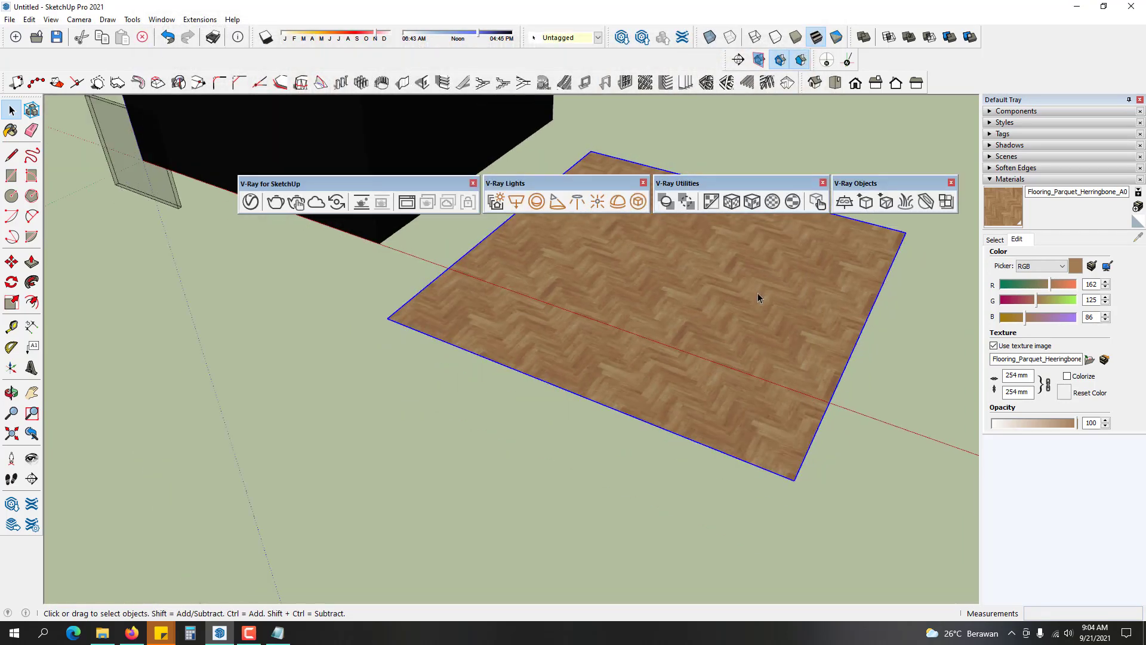
pyautogui.scroll(-2, 751, 286)
pyautogui.moveTo(692, 395); pyautogui.dragTo(716, 347, button='middle')
pyautogui.press('Delete')
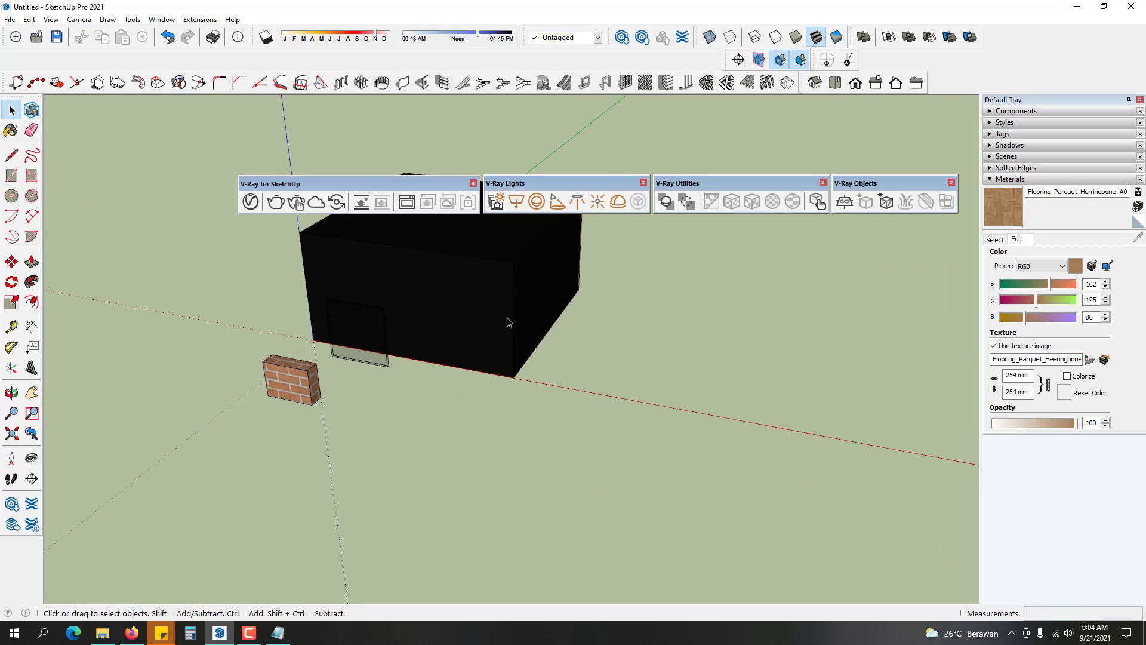
# - Delete the black box, the glass panel and the brick block to empty the scene
pyautogui.doubleClick(508, 322)
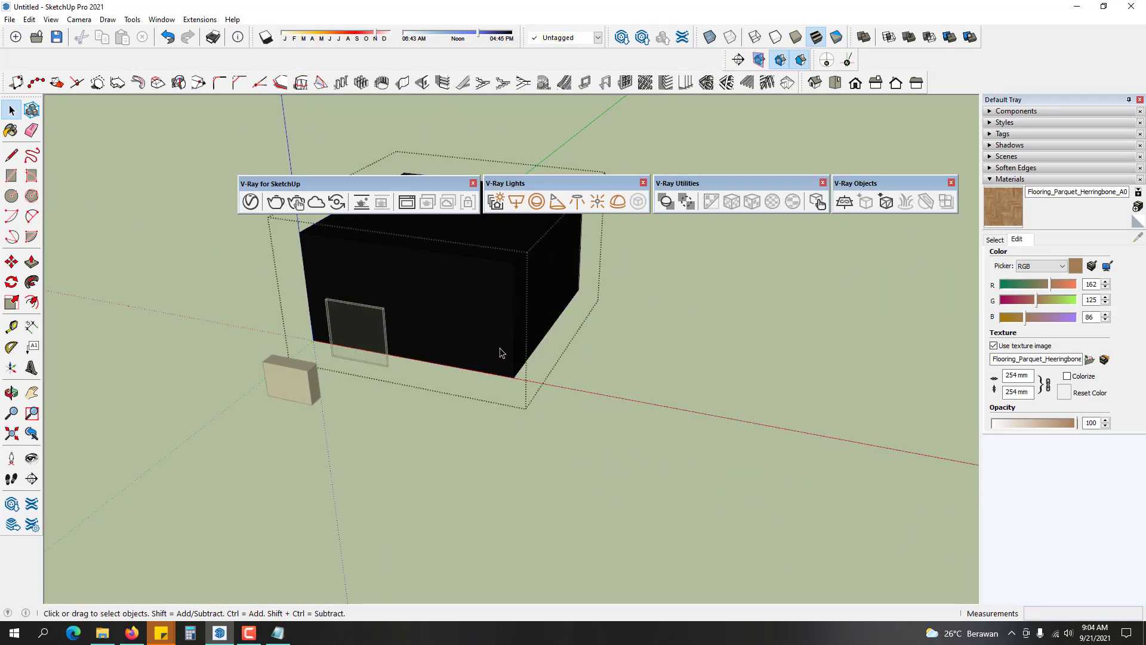
pyautogui.click(595, 382)
pyautogui.click(414, 327)
pyautogui.press('Delete')
pyautogui.click(374, 333)
pyautogui.press('Delete')
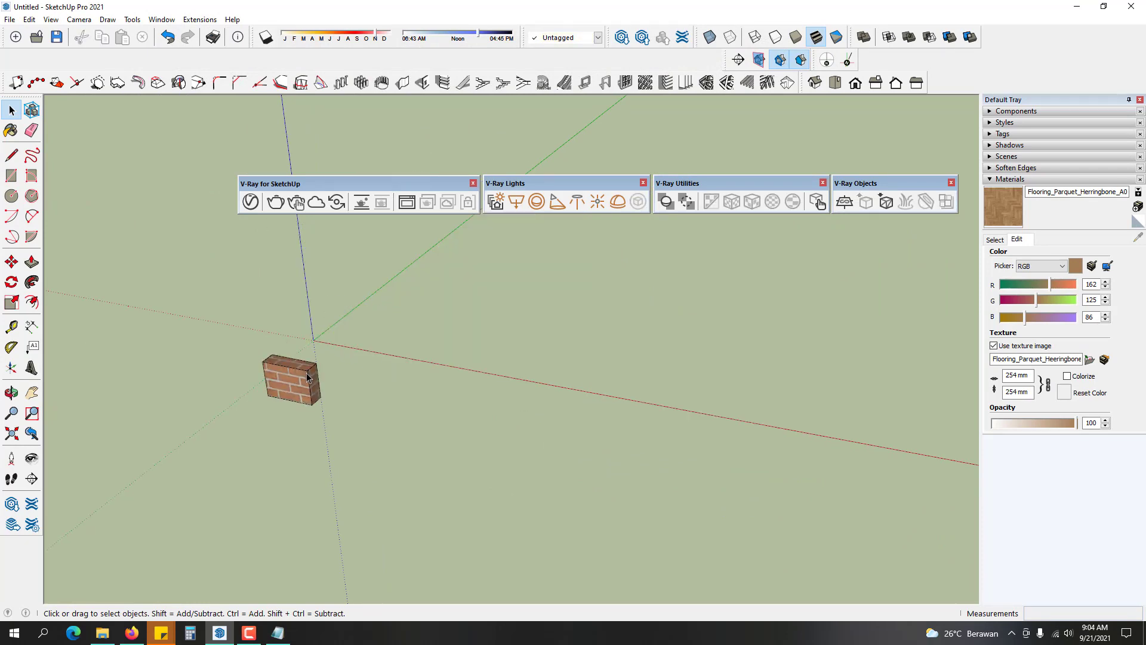
pyautogui.click(307, 377)
pyautogui.press('Delete')
# - Draw a rectangle about 2 m square on the ground plane with one corner at the origin
pyautogui.moveTo(349, 371); pyautogui.dragTo(477, 312, button='middle')
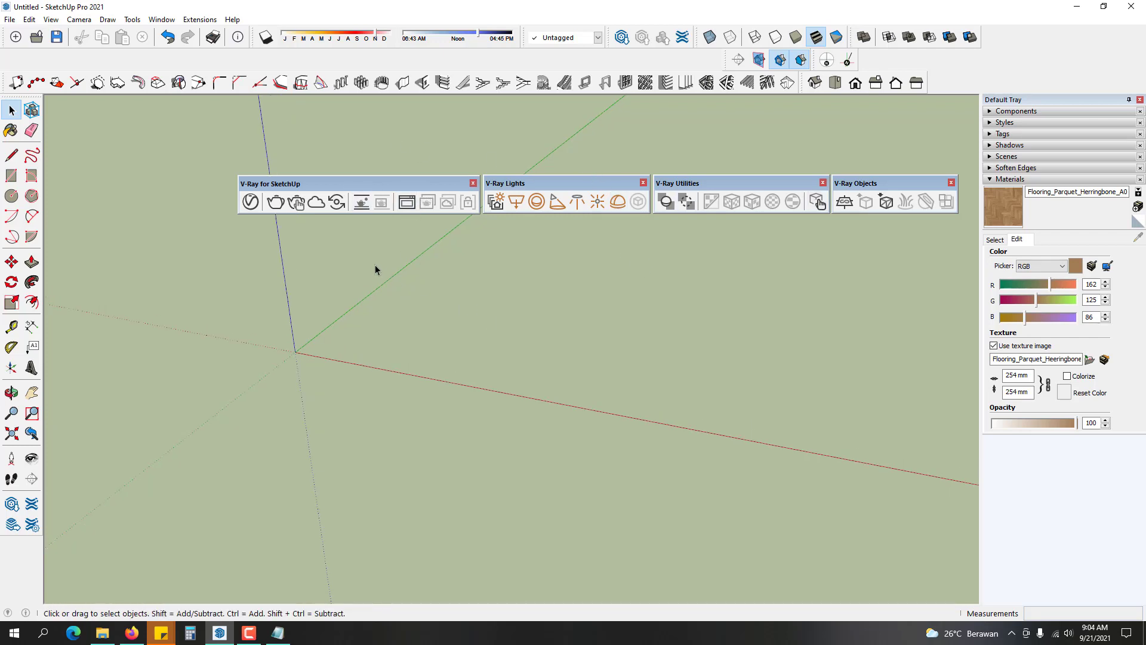
pyautogui.scroll(2, 352, 271)
pyautogui.moveTo(352, 272); pyautogui.dragTo(366, 219, button='middle')
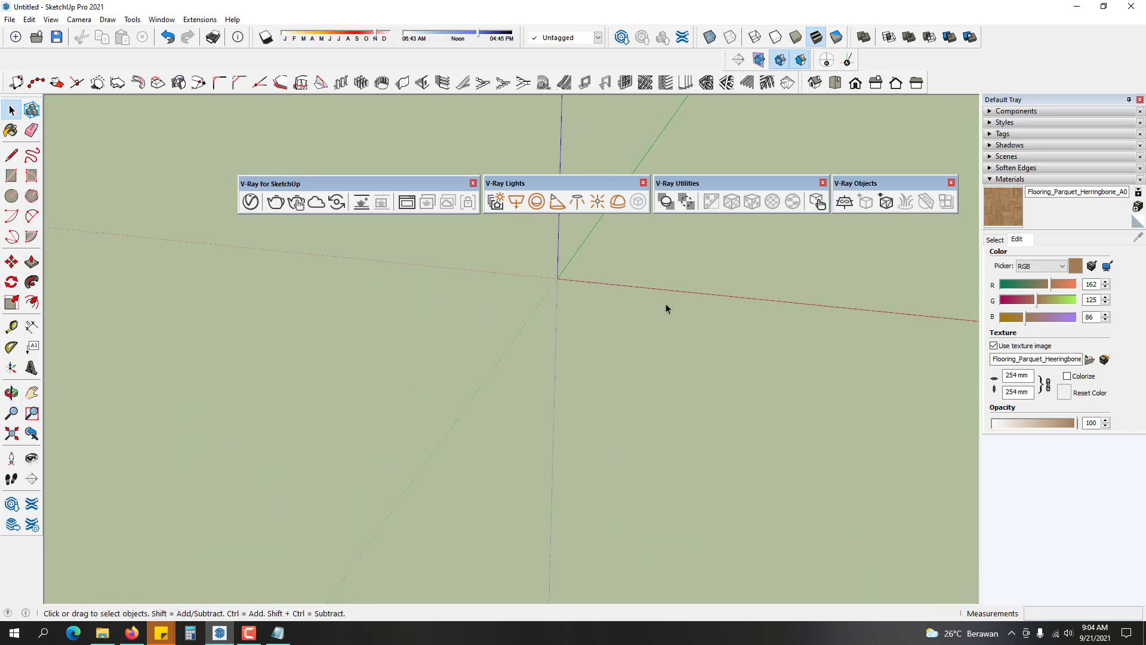
pyautogui.keyDown('shift'); pyautogui.moveTo(667, 307); pyautogui.dragTo(540, 353, button='middle'); pyautogui.keyUp('shift')
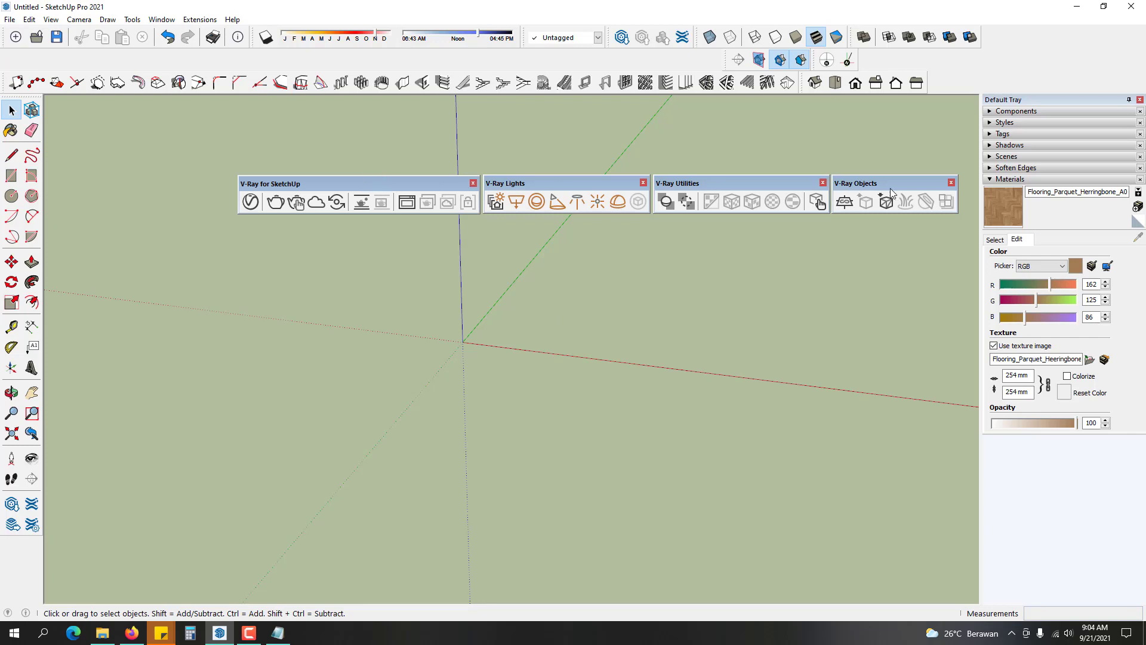
pyautogui.click(994, 239)
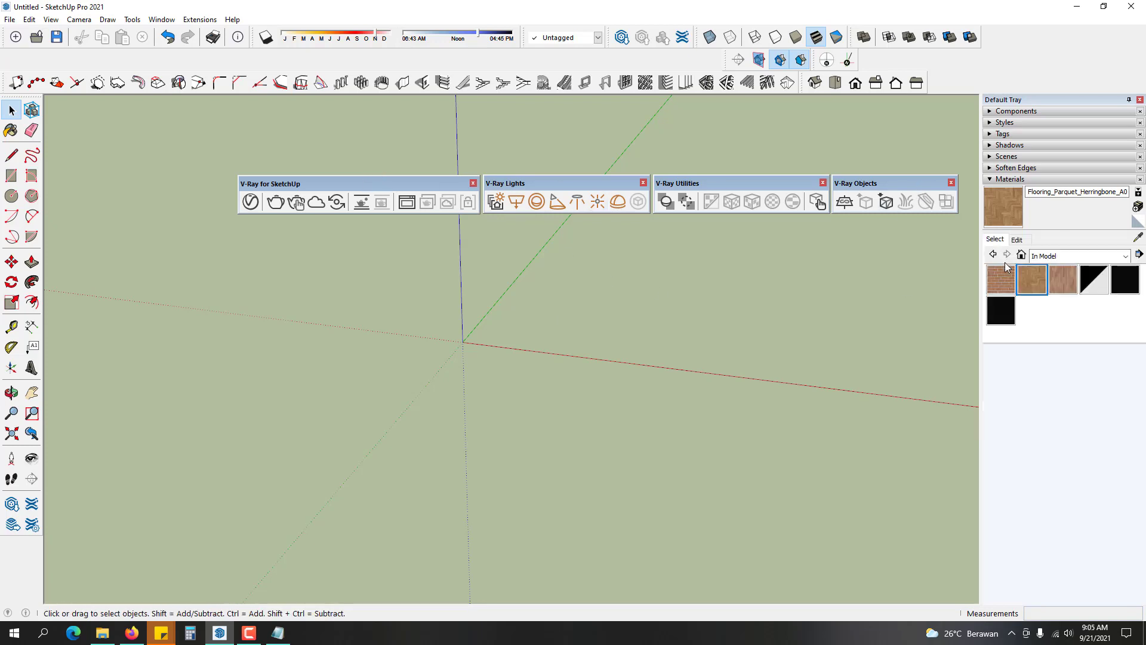
pyautogui.press('r')
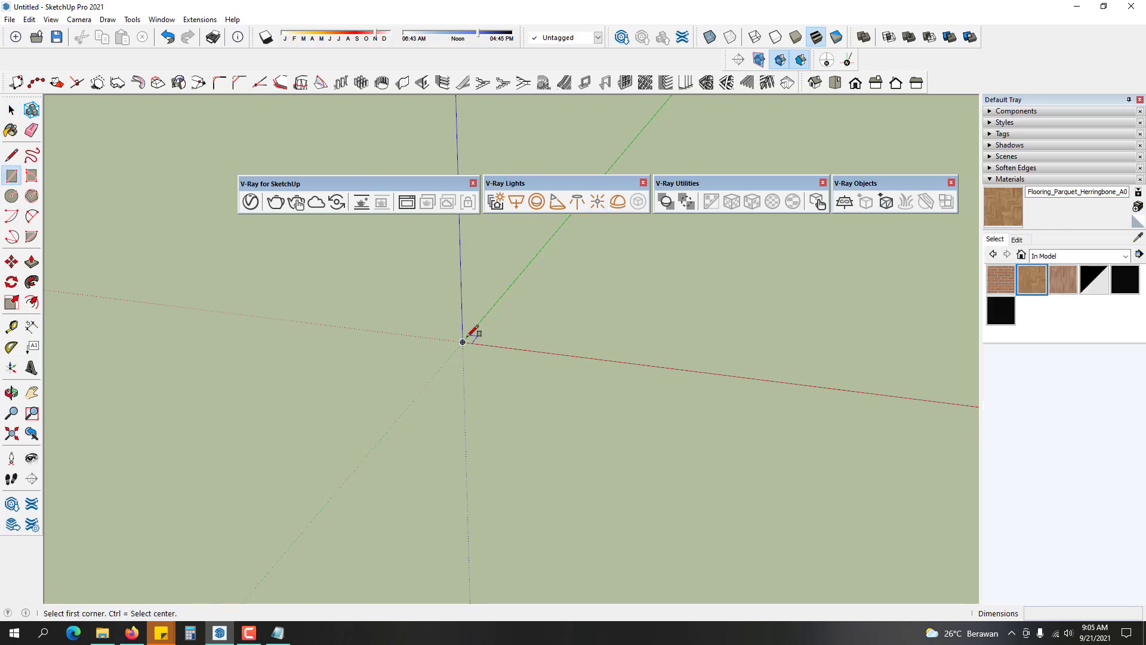
pyautogui.click(463, 341)
pyautogui.scroll(3, 704, 295)
pyautogui.scroll(-2, 740, 341)
pyautogui.scroll(2, 861, 323)
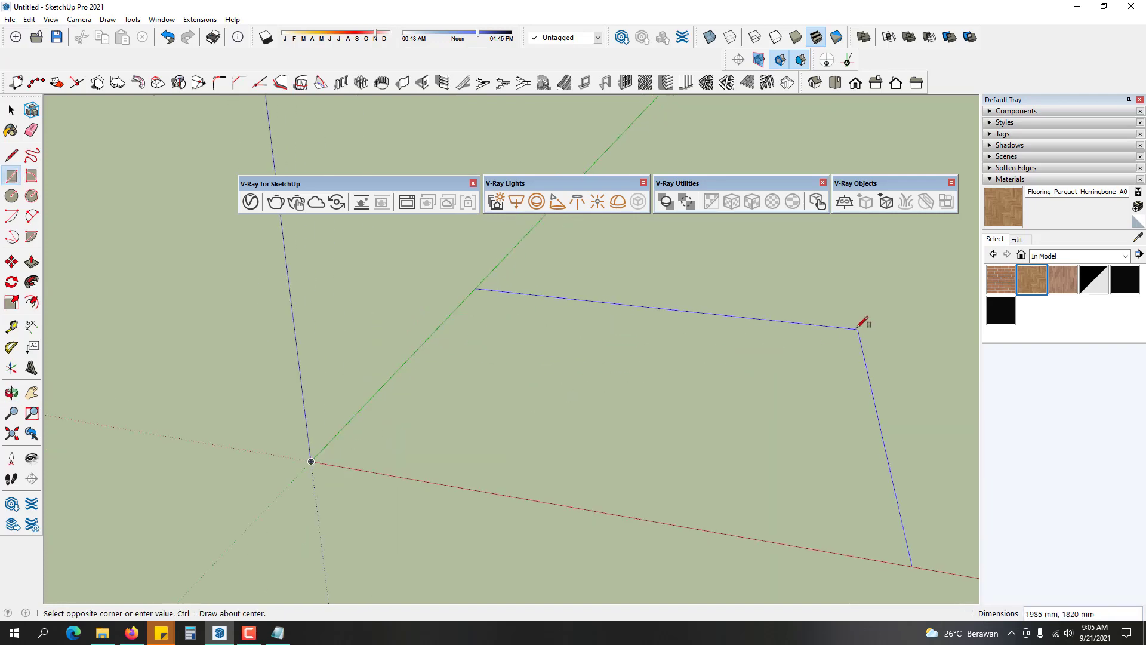
pyautogui.click(868, 311)
pyautogui.press('space')
# - Push/Pull the ground rectangle up into a box and lower its top face to a roughly cubic height
pyautogui.scroll(-2, 724, 370)
pyautogui.scroll(-3, 624, 396)
pyautogui.keyDown('shift'); pyautogui.moveTo(724, 370); pyautogui.dragTo(556, 484, button='middle'); pyautogui.keyUp('shift')
pyautogui.press('p')
pyautogui.click(627, 412)
pyautogui.scroll(-2, 627, 385)
pyautogui.click(618, 258)
pyautogui.click(600, 304)
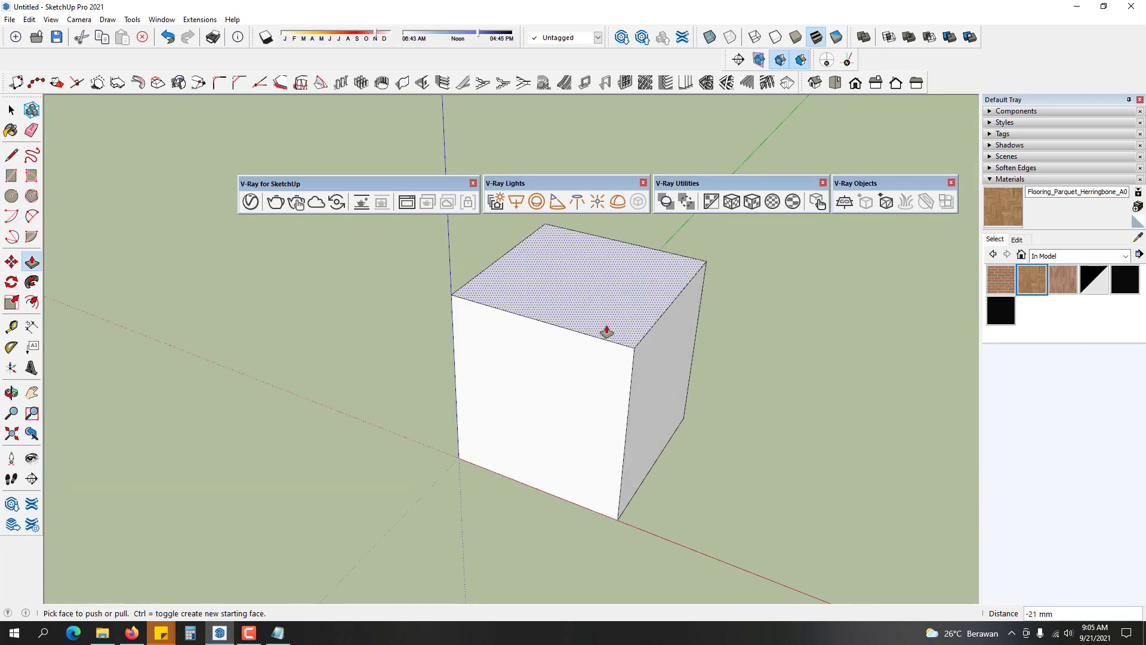
pyautogui.click(599, 315)
pyautogui.press('space')
# - Delete the box's front face along the red axis to open its interior
pyautogui.click(557, 415)
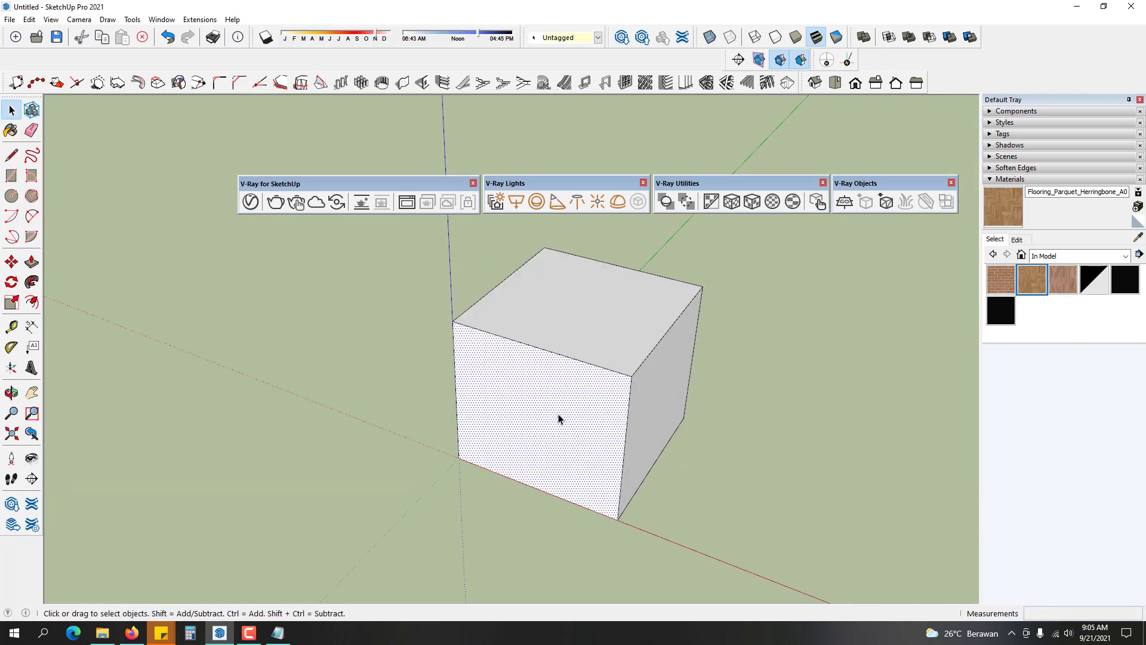
pyautogui.press('Delete')
pyautogui.moveTo(563, 432); pyautogui.dragTo(557, 446, button='middle')
# - Reverse all the faces of the open box so their front sides point inward, and clear the selection
pyautogui.click(556, 446)
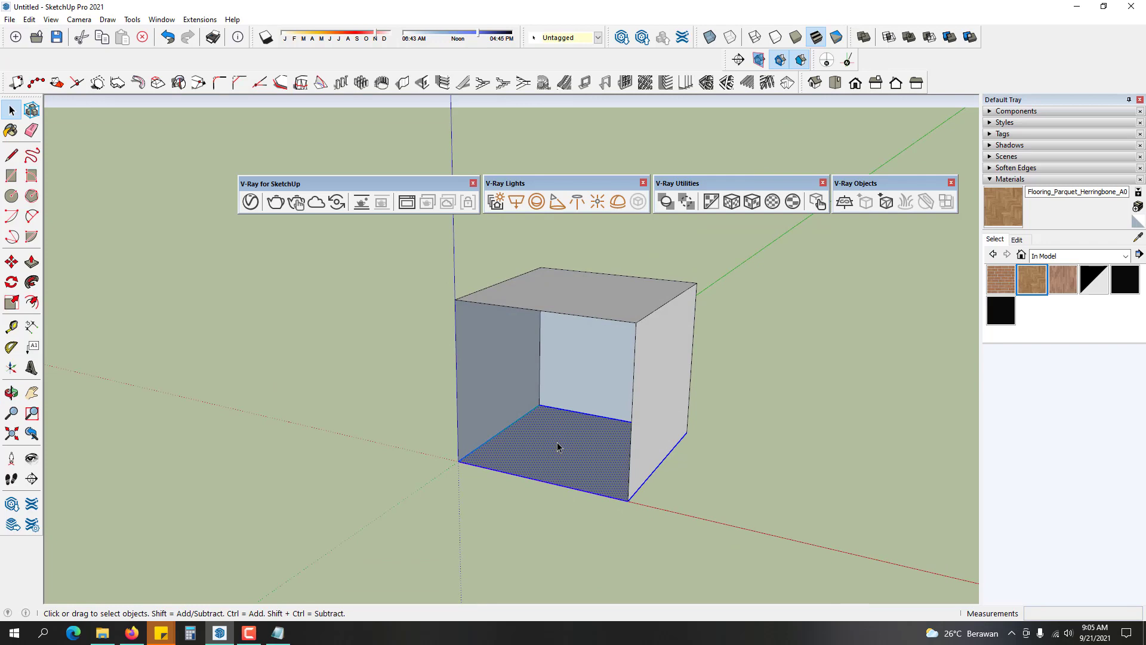
pyautogui.tripleClick(556, 447)
pyautogui.rightClick(557, 446)
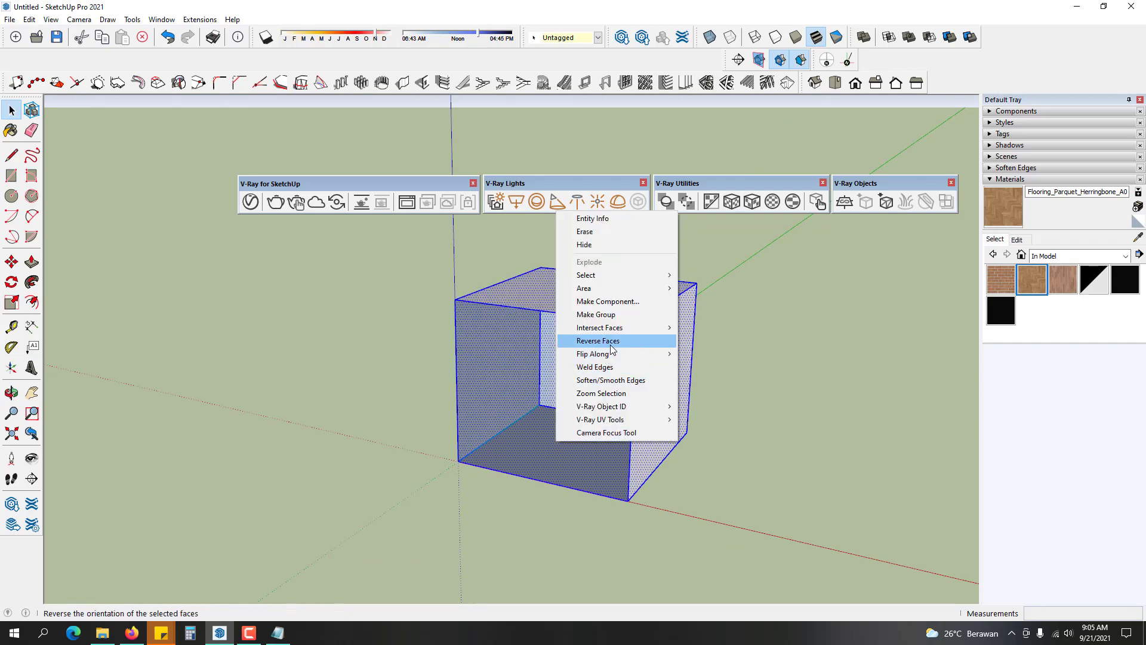
pyautogui.click(611, 341)
pyautogui.moveTo(553, 376); pyautogui.dragTo(634, 354, button='middle')
pyautogui.scroll(2, 540, 387)
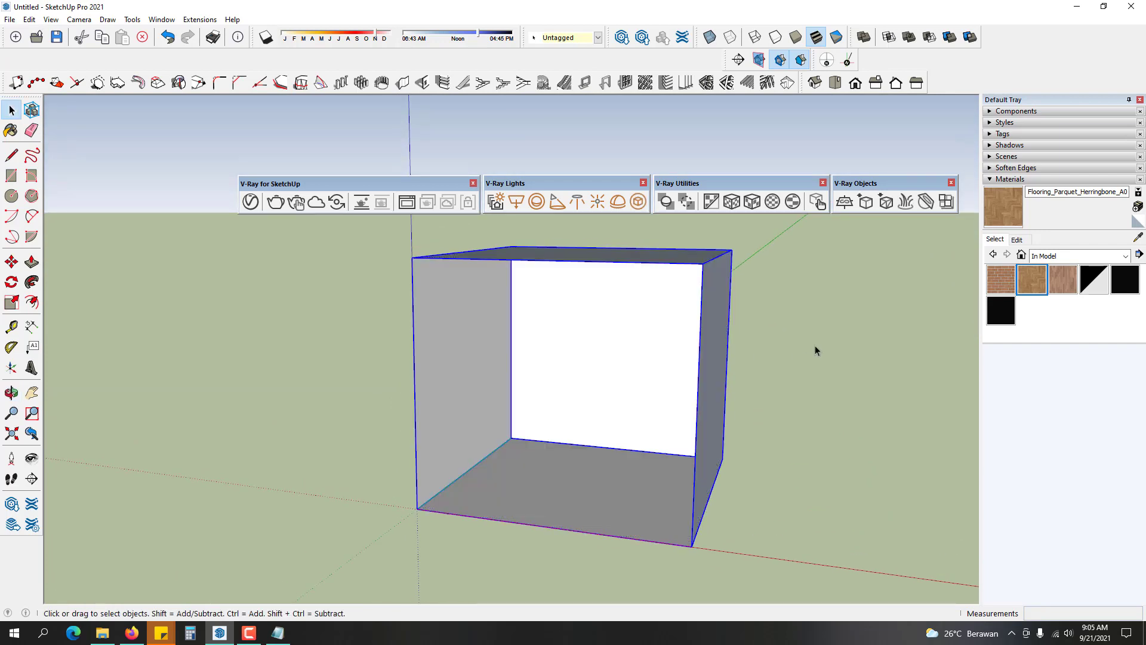
pyautogui.click(815, 346)
# - Start an interactive V-Ray render and orbit the view to look straight into the box's open front
pyautogui.moveTo(815, 347); pyautogui.dragTo(675, 422, button='middle')
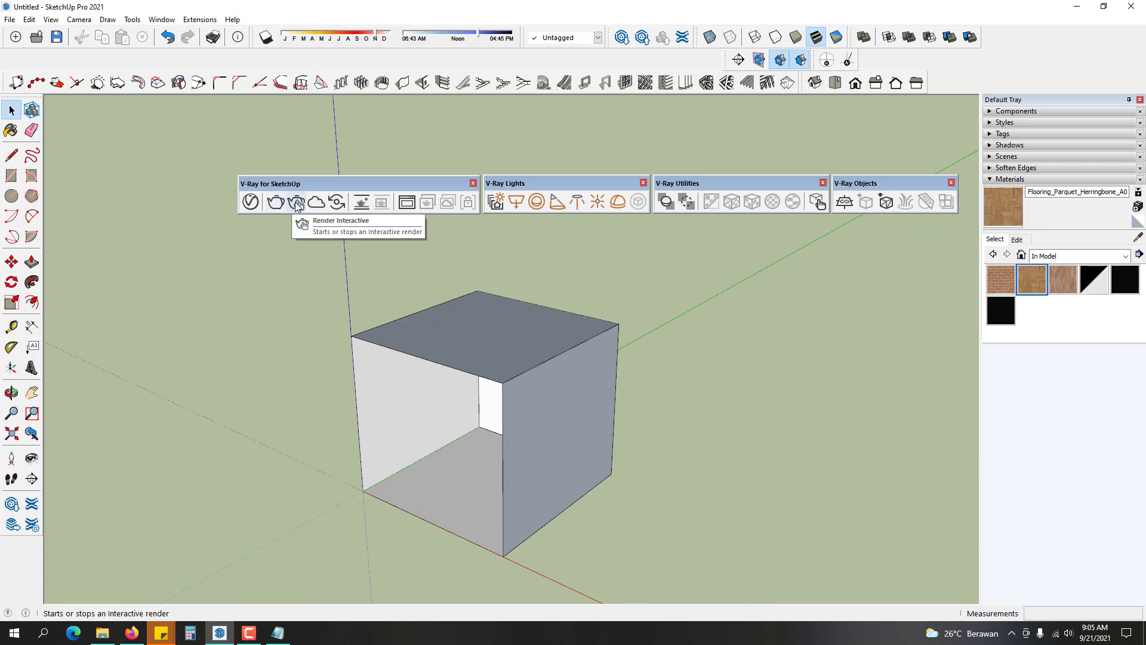
pyautogui.click(297, 203)
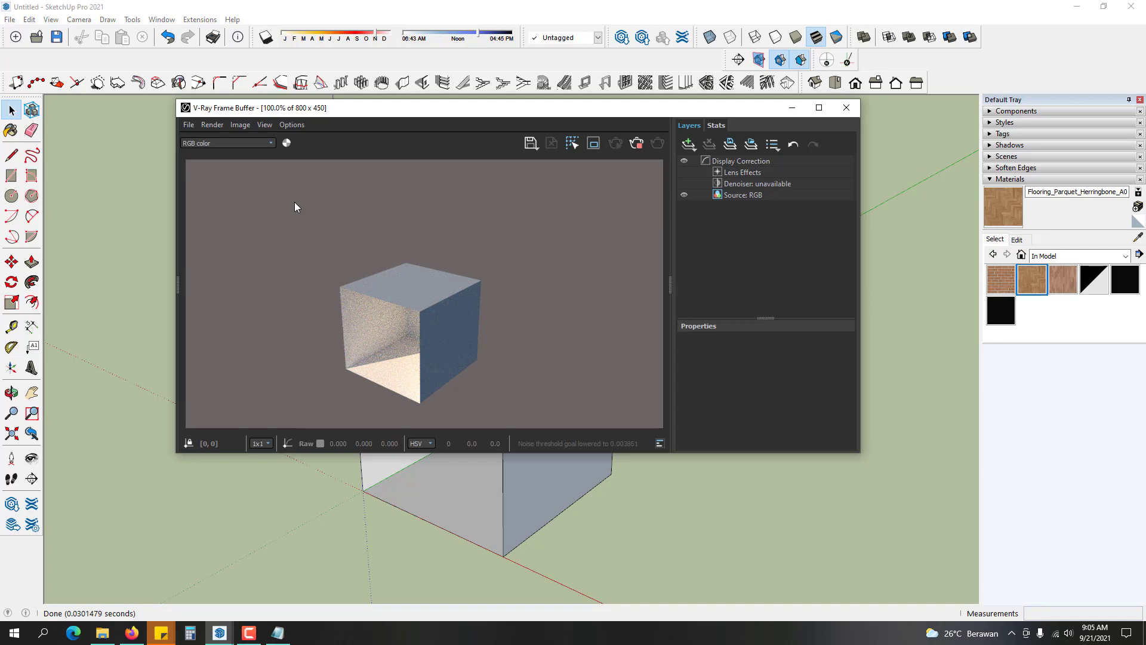
pyautogui.moveTo(579, 519)
pyautogui.mouseDown(button='middle')
pyautogui.moveTo(654, 488)
pyautogui.moveTo(588, 504)
pyautogui.moveTo(563, 524)
pyautogui.moveTo(660, 481)
pyautogui.moveTo(733, 495)
pyautogui.moveTo(396, 506)
pyautogui.moveTo(616, 519)
pyautogui.moveTo(487, 518)
pyautogui.moveTo(637, 510)
pyautogui.moveTo(374, 504)
pyautogui.mouseUp(button='middle')
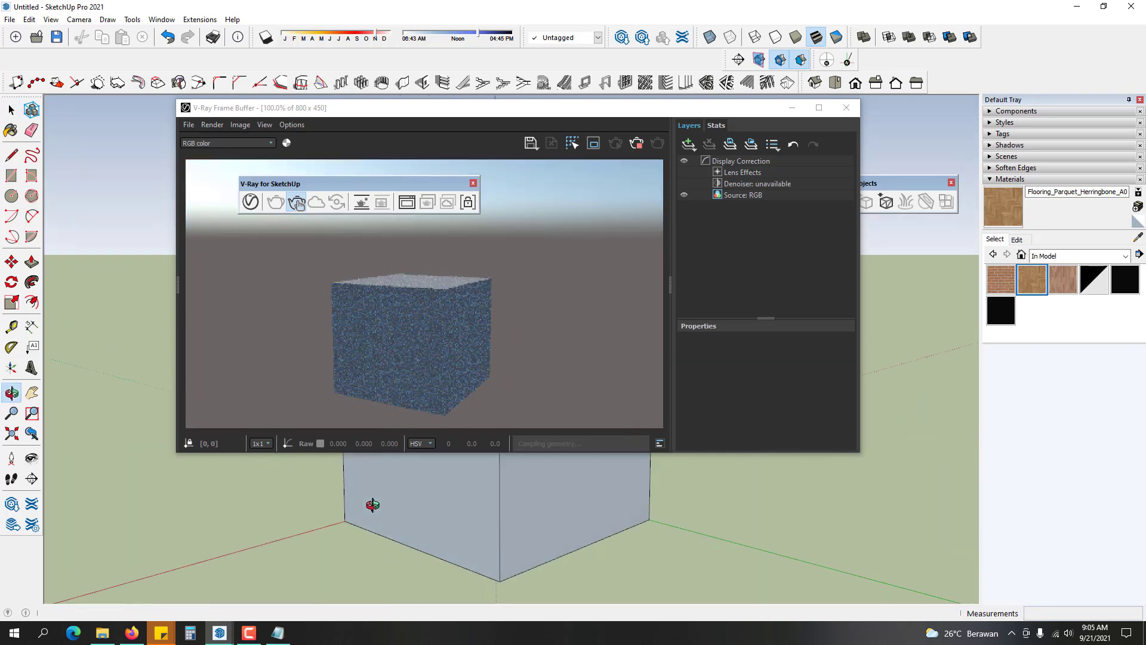
pyautogui.moveTo(660, 522)
pyautogui.mouseDown(button='middle')
pyautogui.moveTo(475, 496)
pyautogui.moveTo(817, 515)
pyautogui.moveTo(514, 515)
pyautogui.moveTo(649, 538)
pyautogui.moveTo(332, 524)
pyautogui.moveTo(565, 517)
pyautogui.moveTo(485, 519)
pyautogui.moveTo(549, 521)
pyautogui.mouseUp(button='middle')
pyautogui.scroll(3, 556, 516)
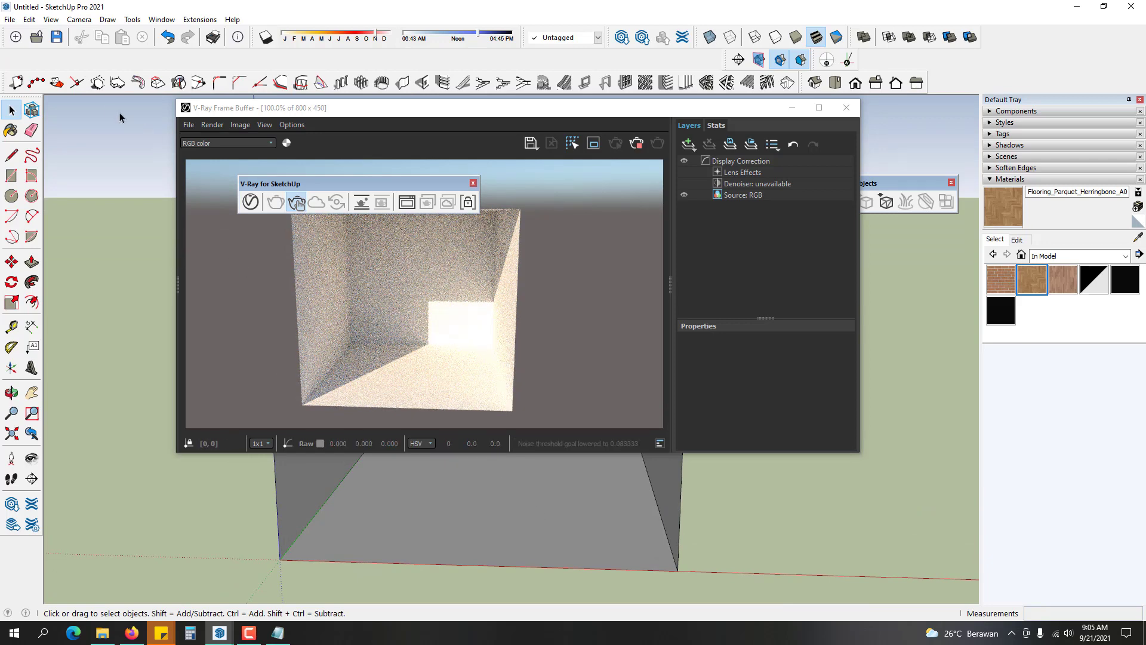
# - Show the SunLight's settings in the V-Ray Asset Editor and arrange it beside the Frame Buffer
pyautogui.click(250, 202)
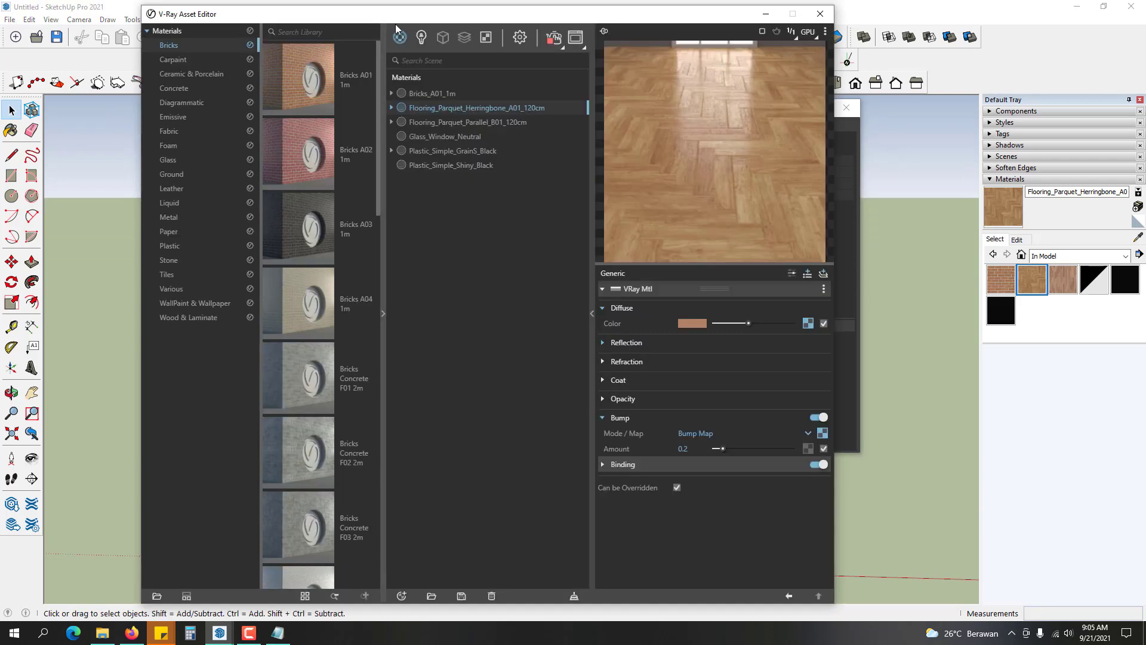
pyautogui.click(421, 37)
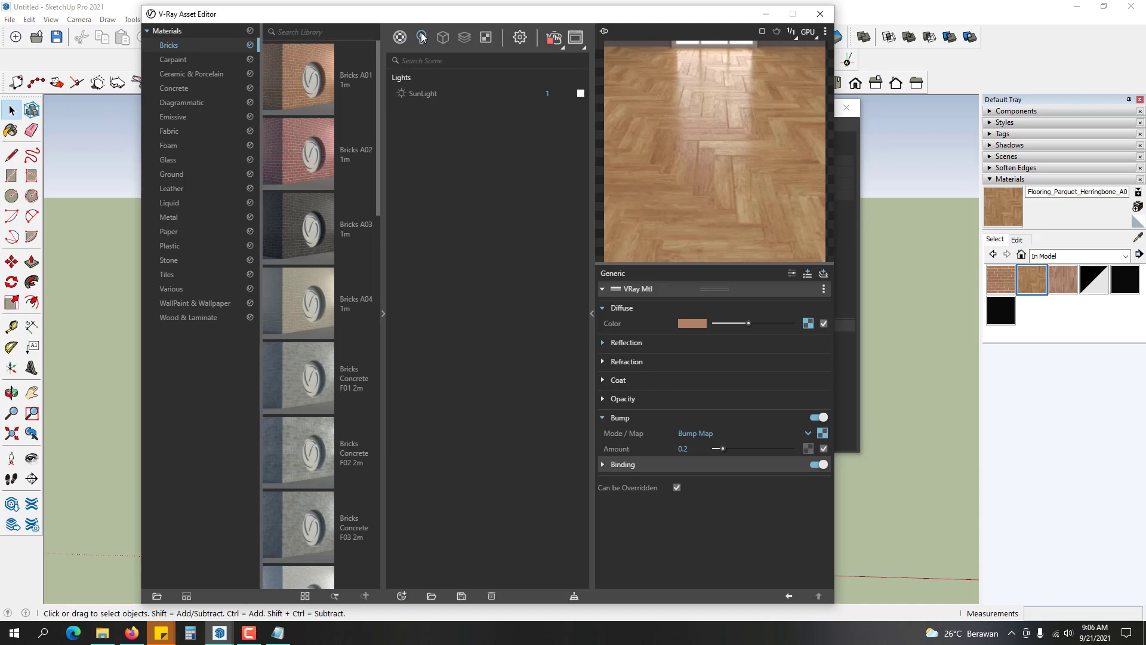
pyautogui.click(433, 96)
pyautogui.moveTo(451, 20); pyautogui.dragTo(848, 31)
pyautogui.moveTo(445, 113); pyautogui.dragTo(296, 56)
pyautogui.moveTo(677, 31); pyautogui.dragTo(599, 29)
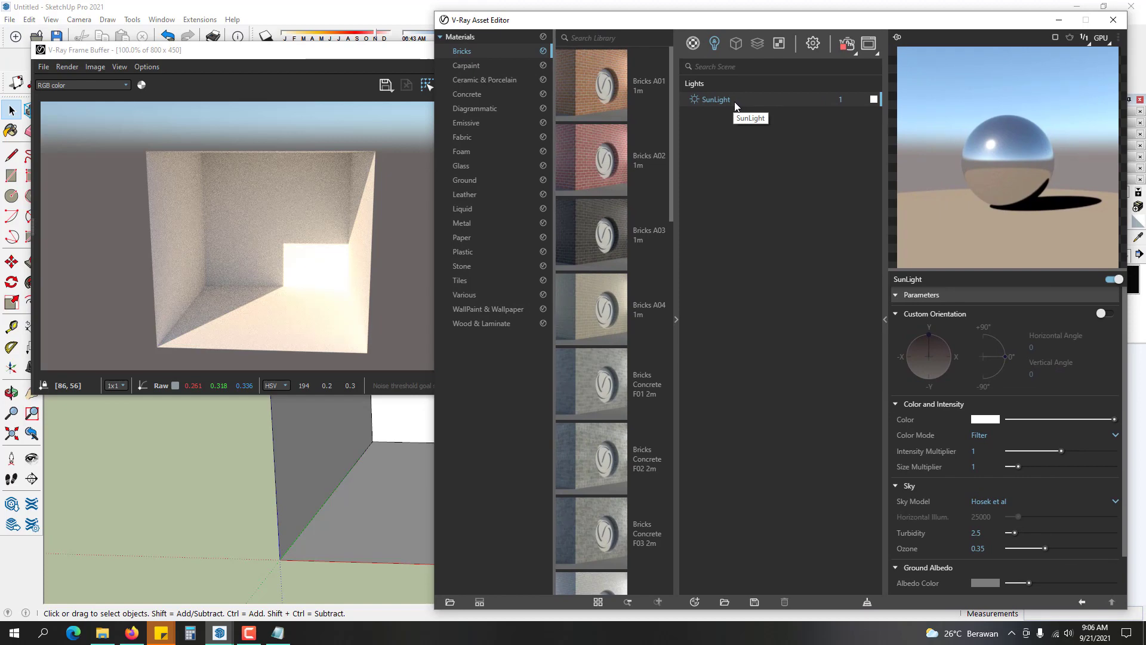
# - Switch the SunLight off and back on to compare the interactive render, then close the Asset Editor
pyautogui.click(695, 101)
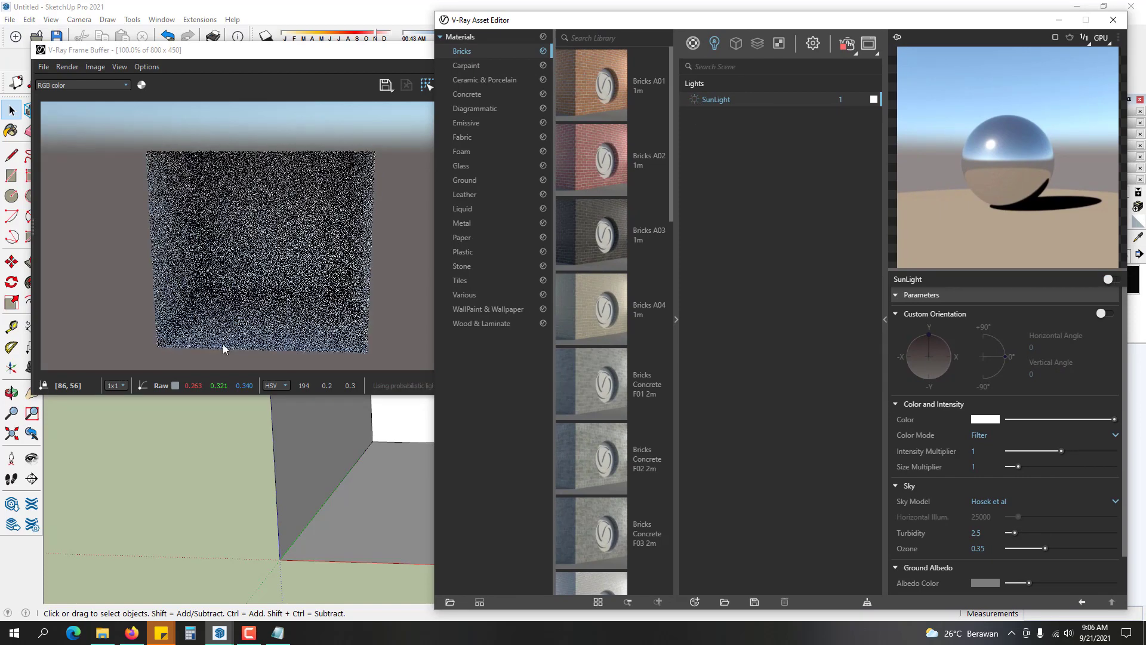
pyautogui.click(696, 101)
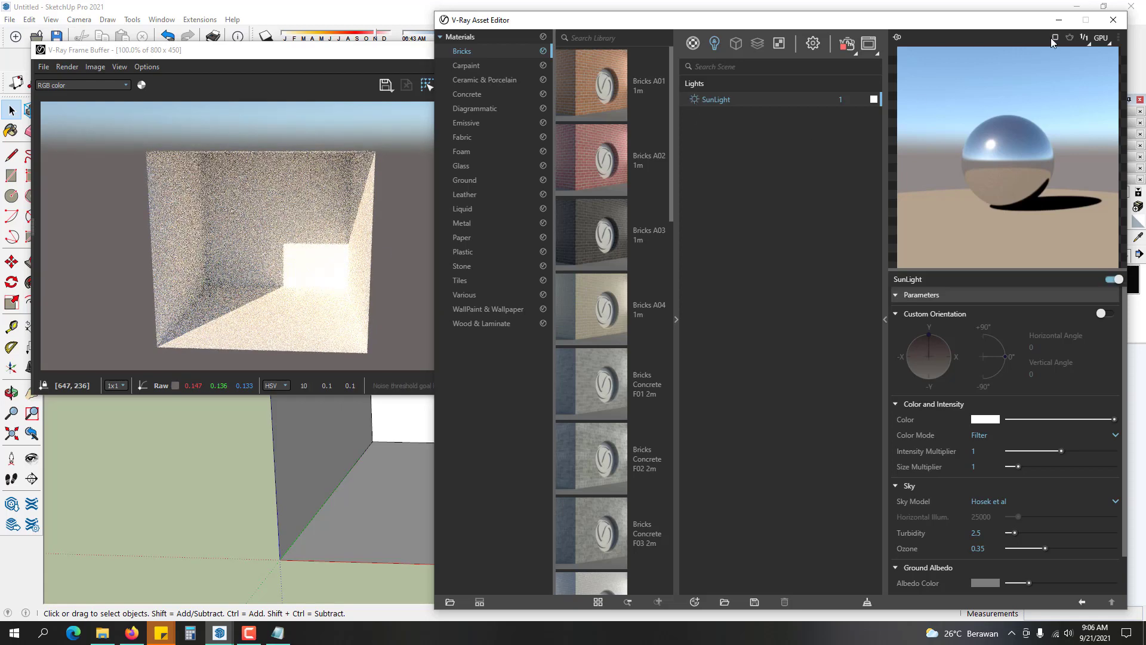
pyautogui.click(1113, 19)
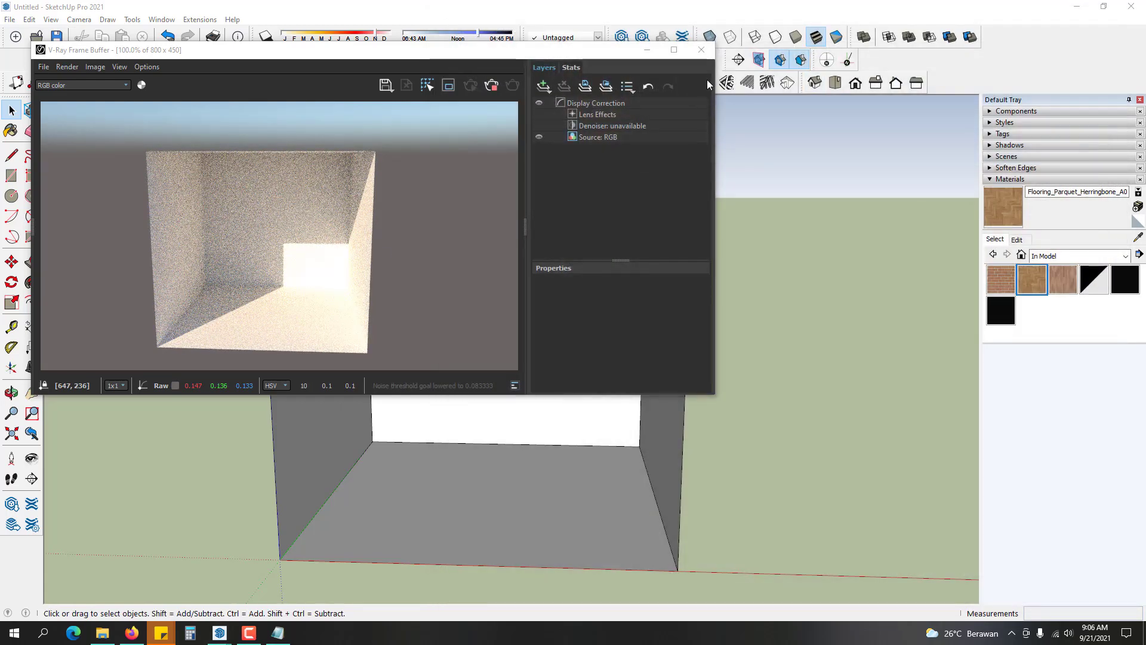
# - Turn on the model's shadows and place the Frame Buffer beside the box, toggling the shadows to compare them with the render
pyautogui.moveTo(511, 54); pyautogui.dragTo(648, 138)
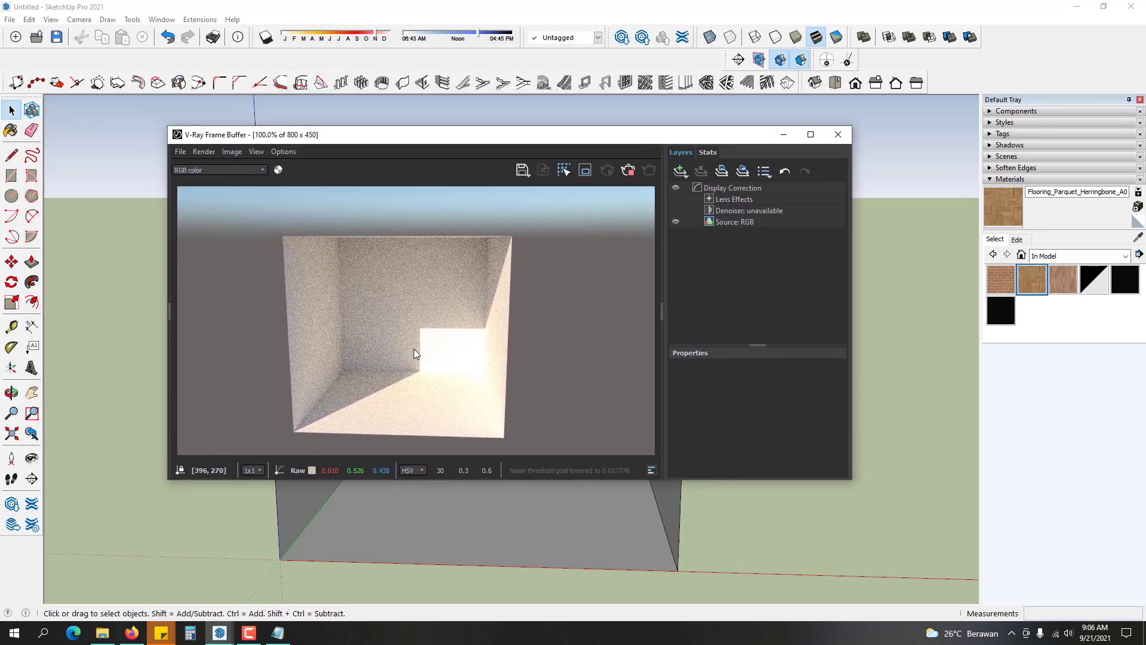
pyautogui.click(266, 38)
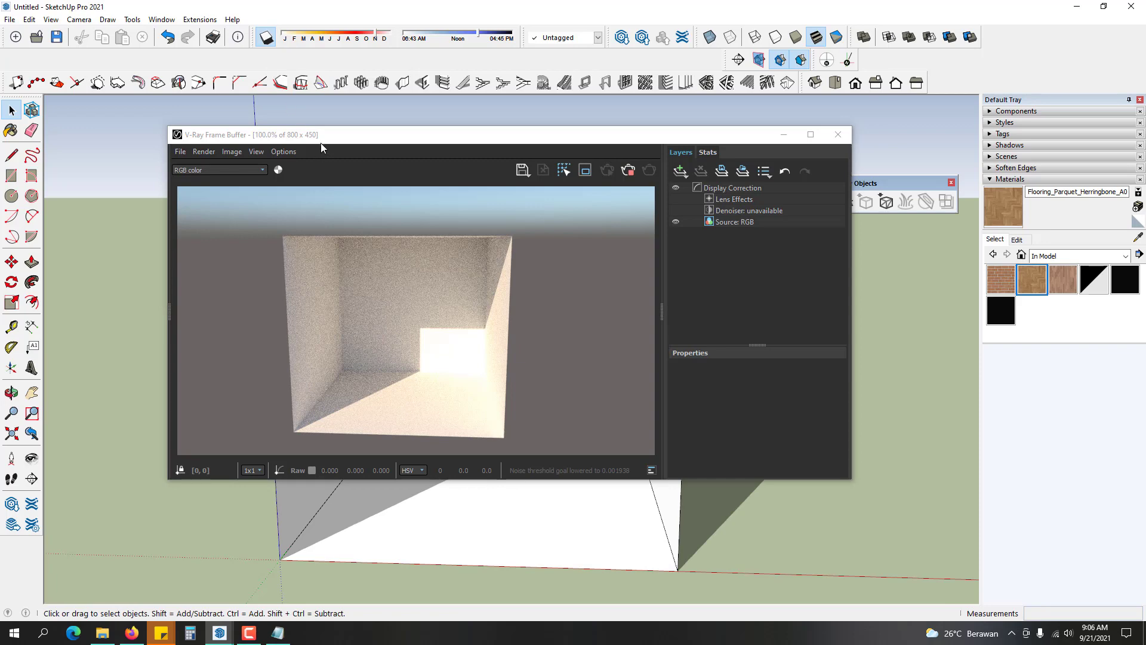
pyautogui.moveTo(329, 139); pyautogui.dragTo(853, 149)
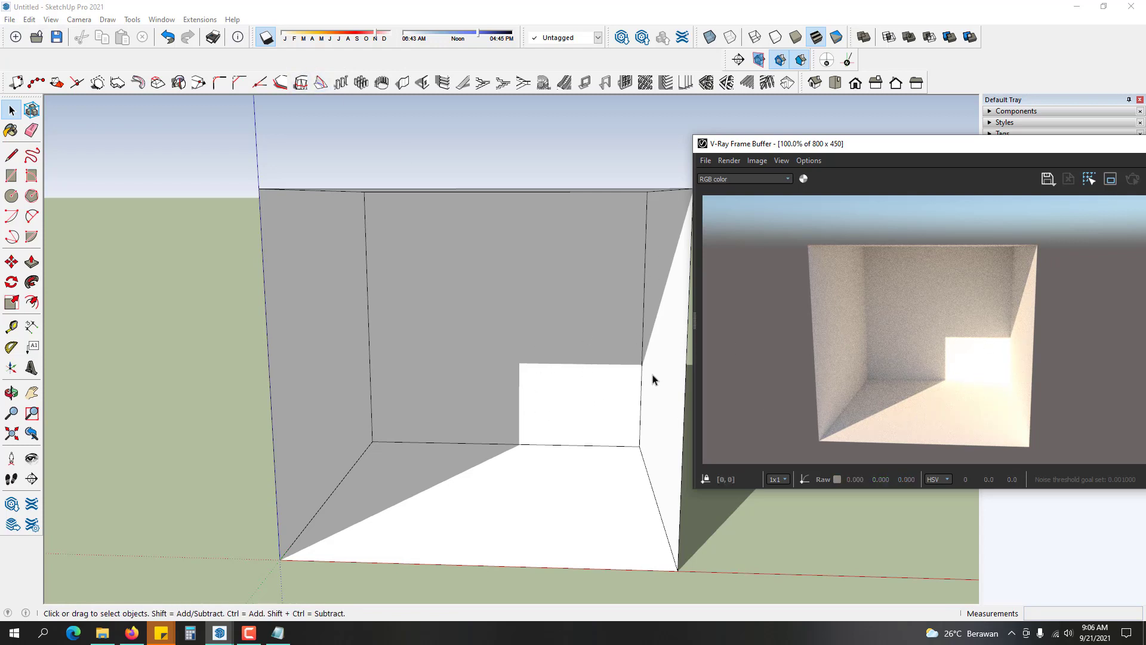
pyautogui.click(266, 39)
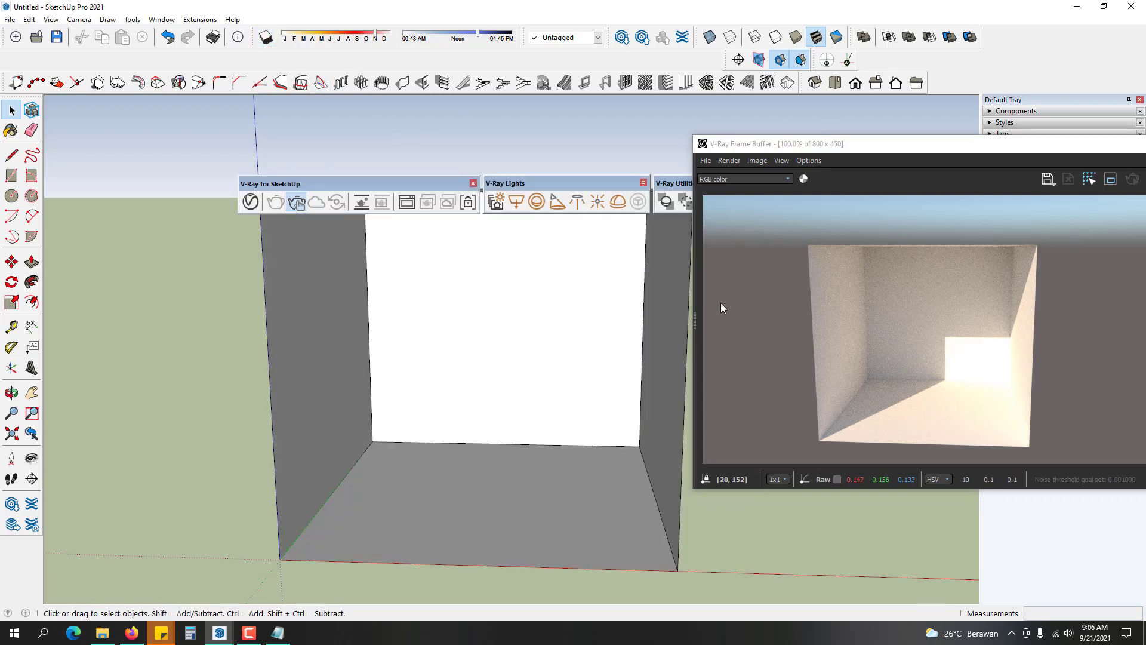
pyautogui.click(267, 39)
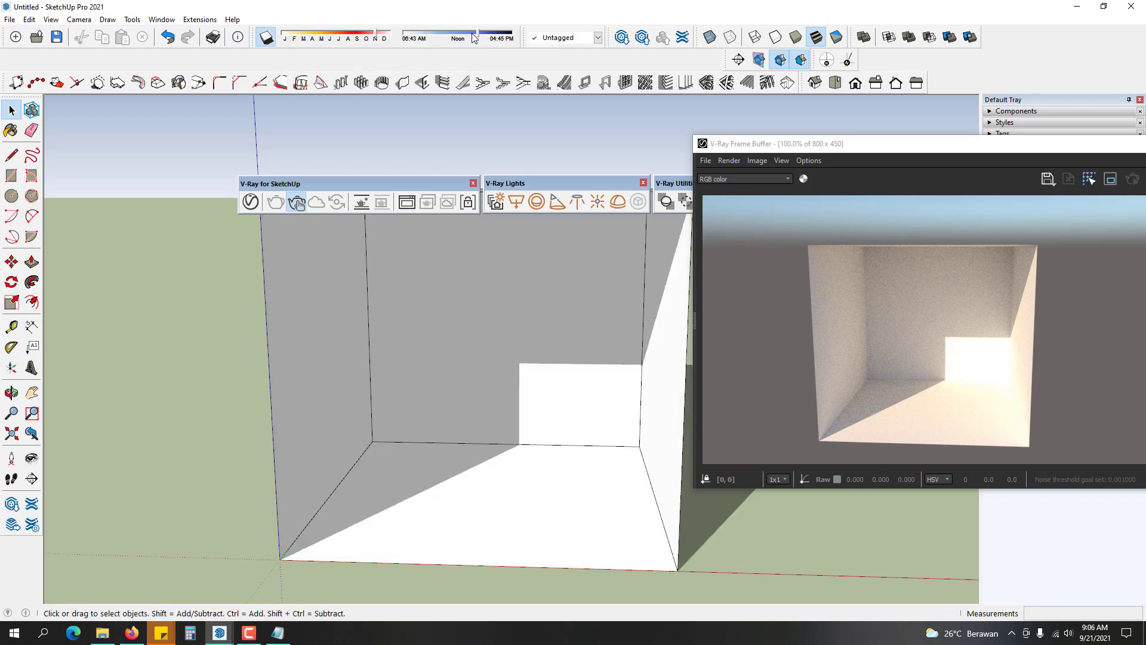
# - Adjust the shadow time and move the date earlier in the year to change how sunlight enters the box
pyautogui.moveTo(477, 40)
pyautogui.mouseDown()
pyautogui.moveTo(446, 37)
pyautogui.moveTo(491, 36)
pyautogui.moveTo(476, 34)
pyautogui.mouseUp()
pyautogui.moveTo(377, 40); pyautogui.dragTo(373, 40)
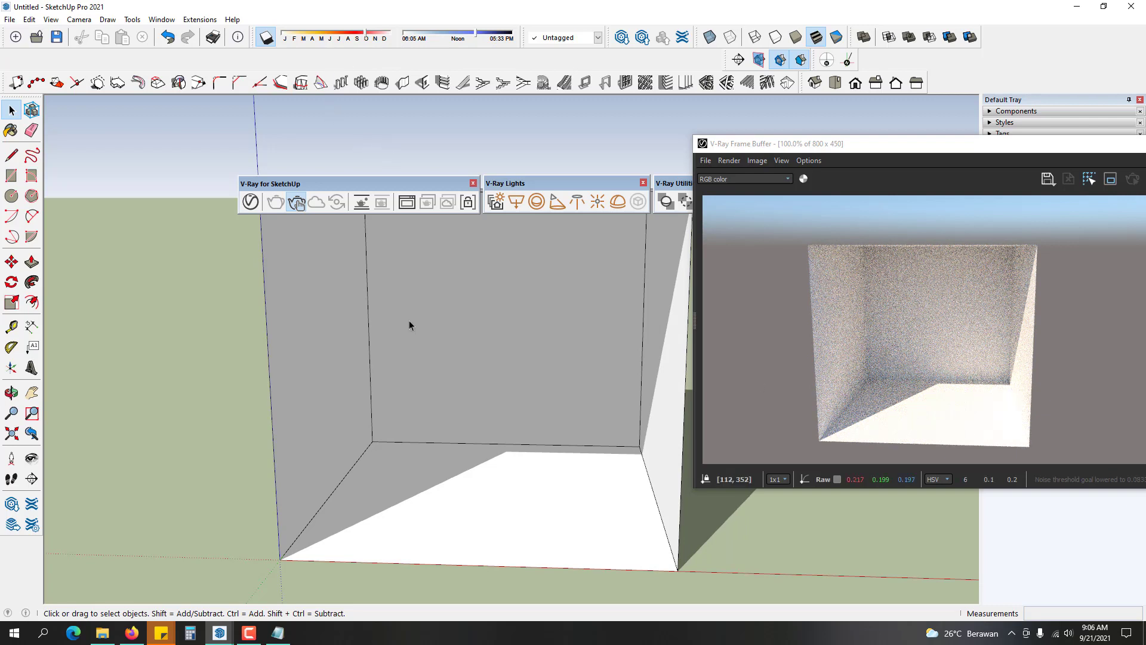
# - Turn off the model's shadows and move the Frame Buffer over the box, viewing the box from a slightly higher angle
pyautogui.click(266, 38)
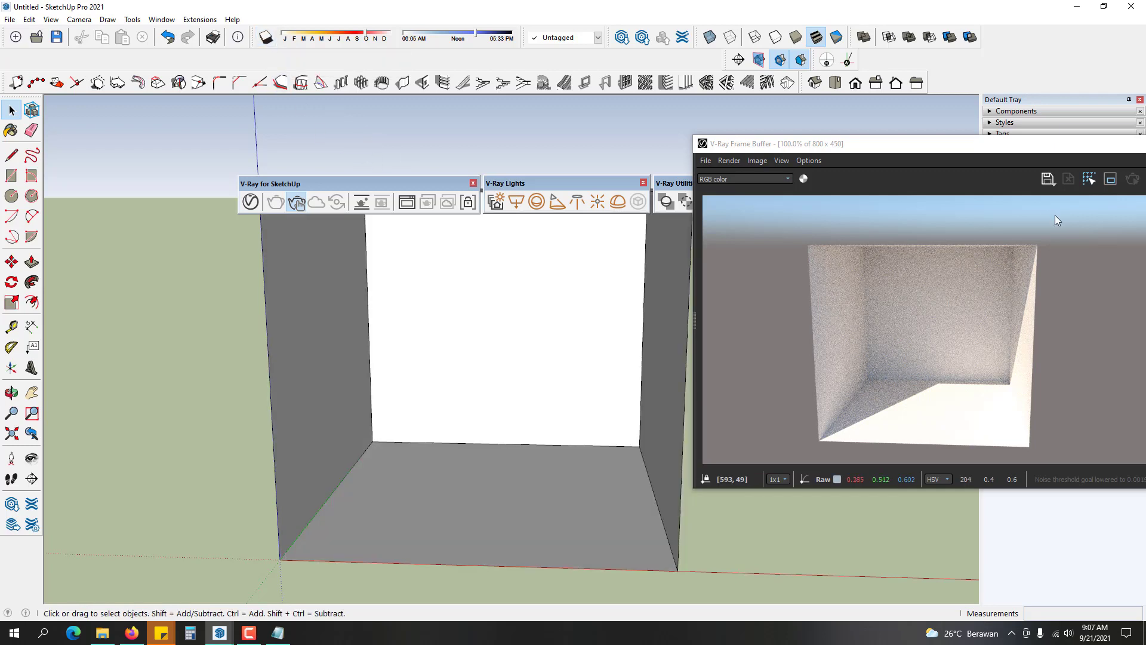
pyautogui.click(983, 154)
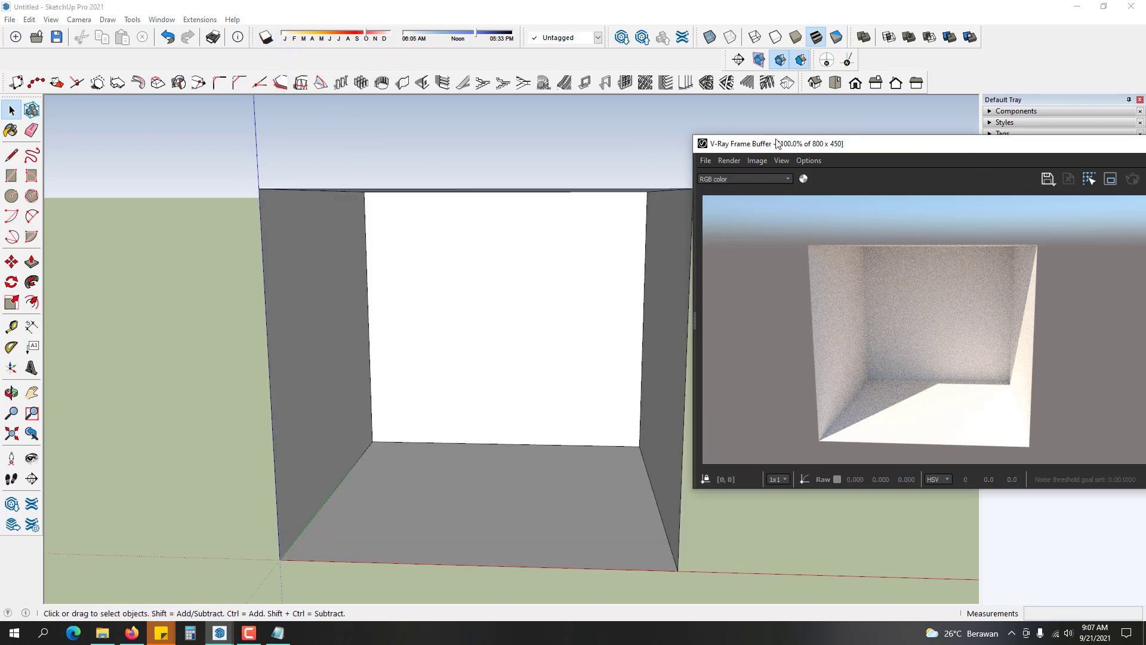
pyautogui.moveTo(794, 149); pyautogui.dragTo(282, 130)
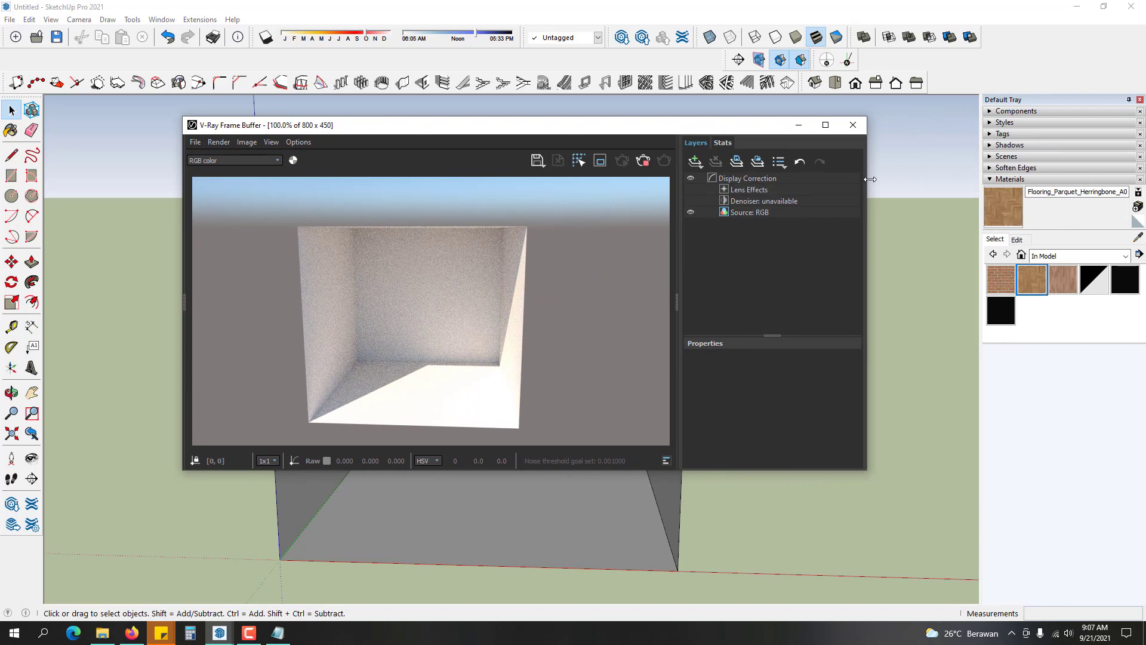
pyautogui.moveTo(912, 496)
pyautogui.mouseDown(button='middle')
pyautogui.moveTo(746, 517)
pyautogui.moveTo(836, 512)
pyautogui.mouseUp(button='middle')
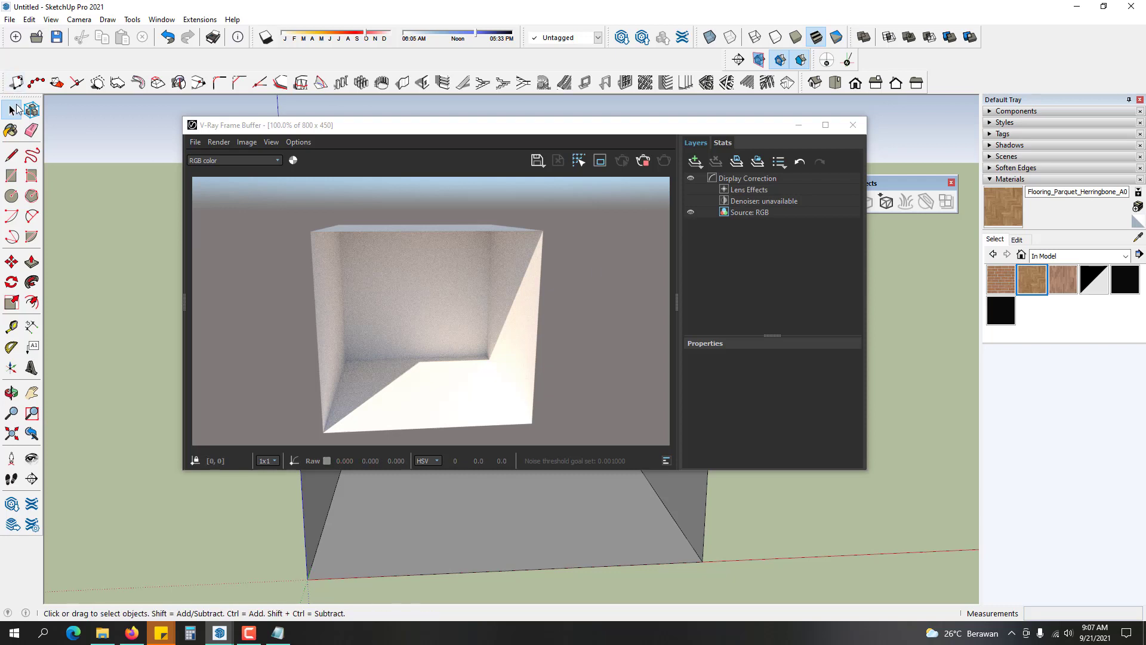
pyautogui.moveTo(233, 126); pyautogui.dragTo(201, 233)
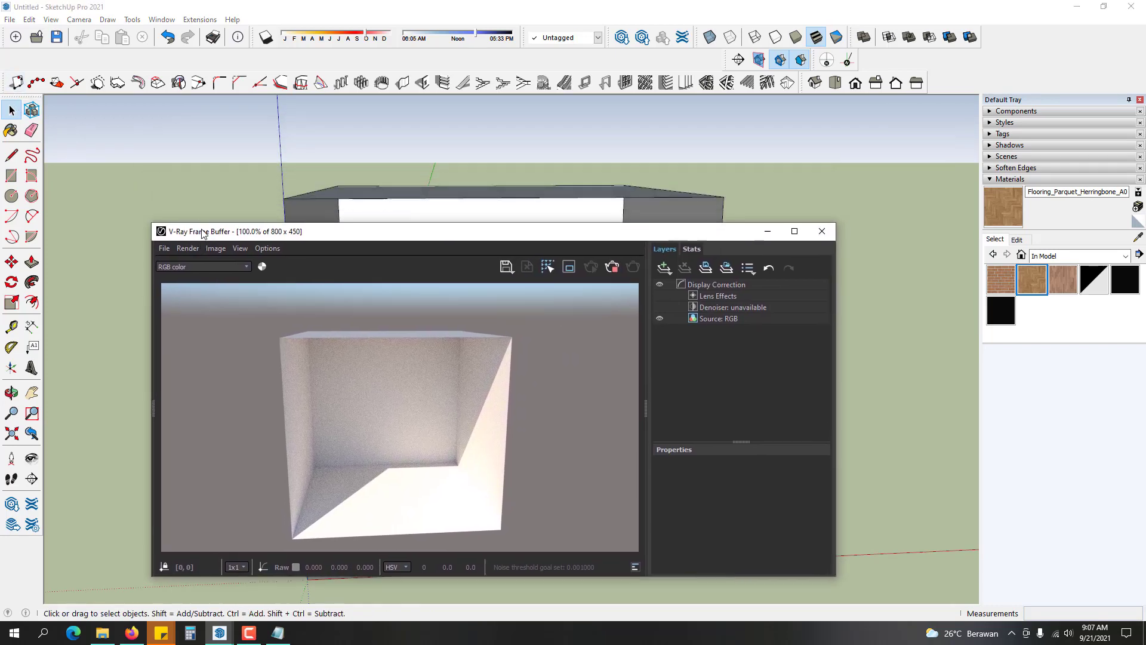
# - Reopen the V-Ray Asset Editor with the SunLight's settings, collapse the material library, and arrange it beside the Frame Buffer
pyautogui.click(203, 146)
pyautogui.click(269, 210)
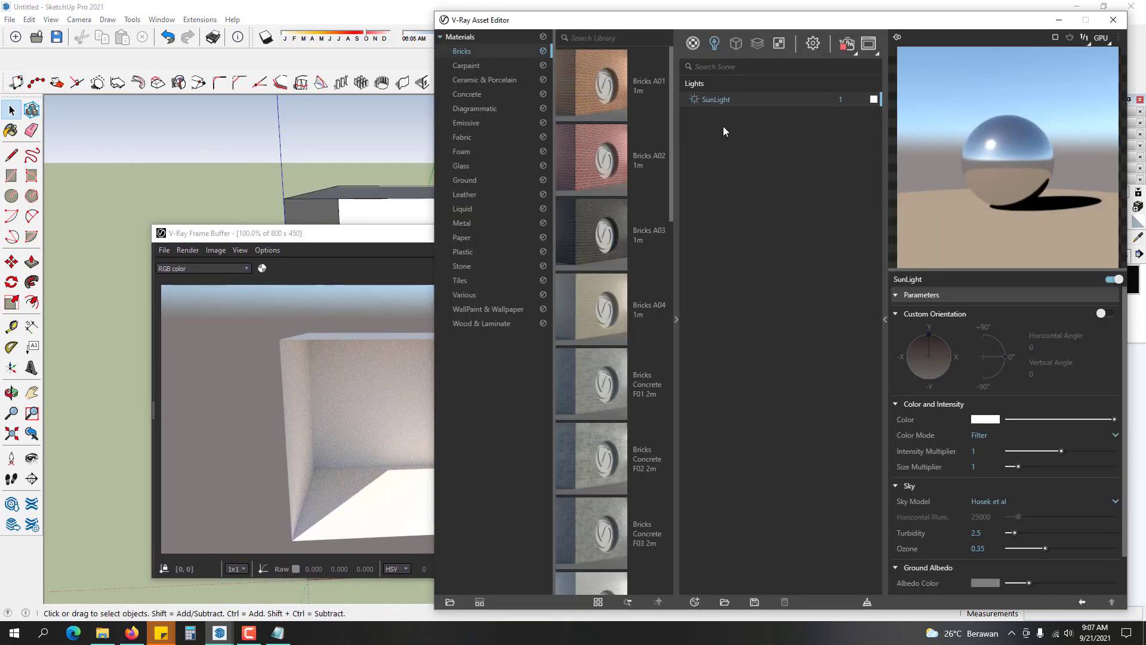
pyautogui.click(675, 320)
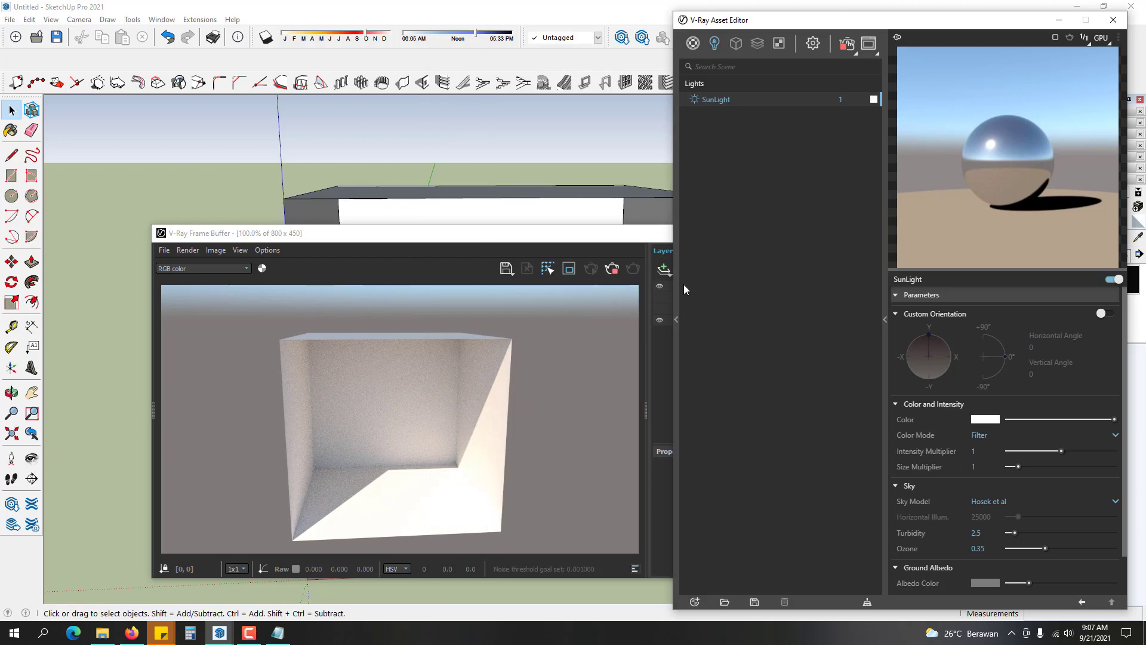
pyautogui.moveTo(589, 244); pyautogui.dragTo(511, 126)
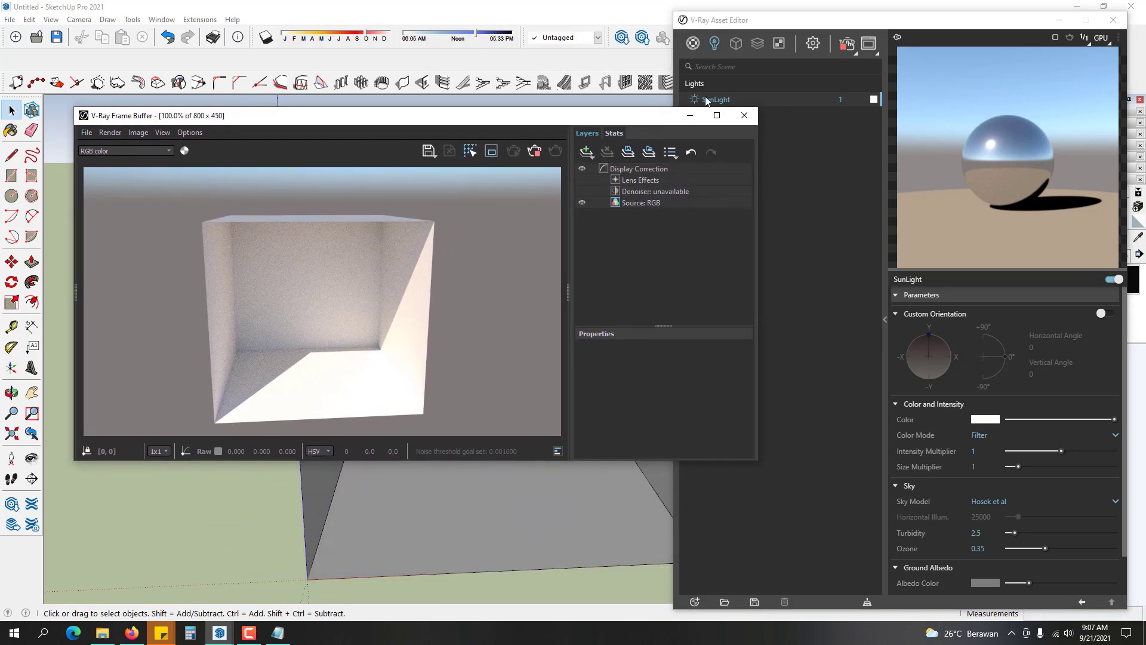
pyautogui.moveTo(776, 25); pyautogui.dragTo(710, 31)
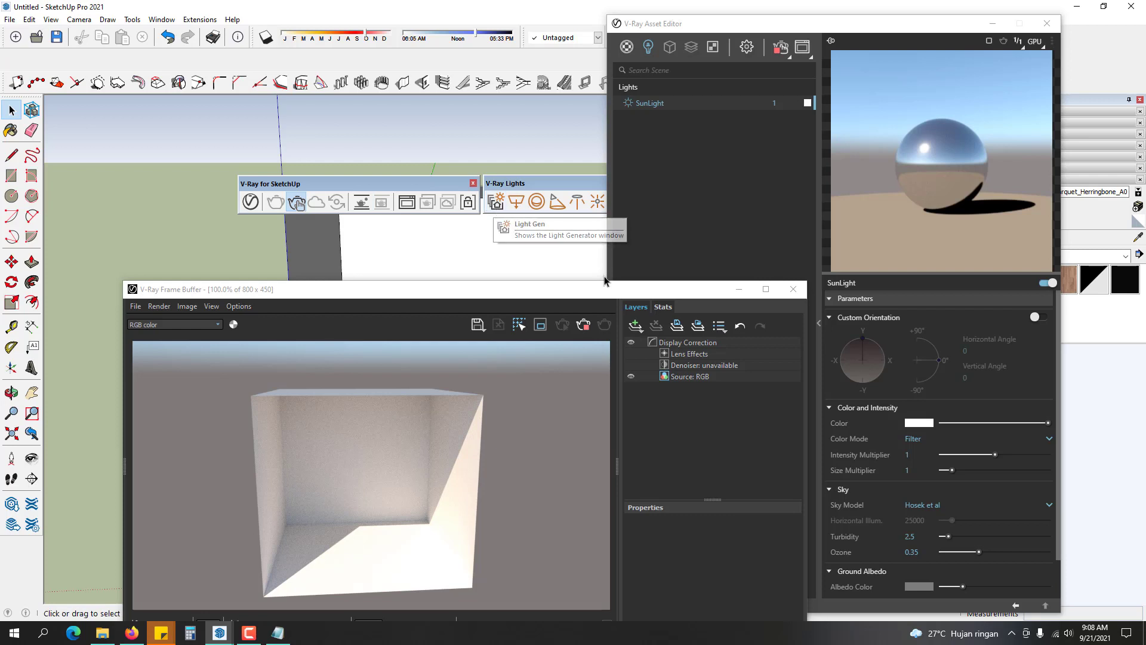
pyautogui.moveTo(555, 297); pyautogui.dragTo(521, 163)
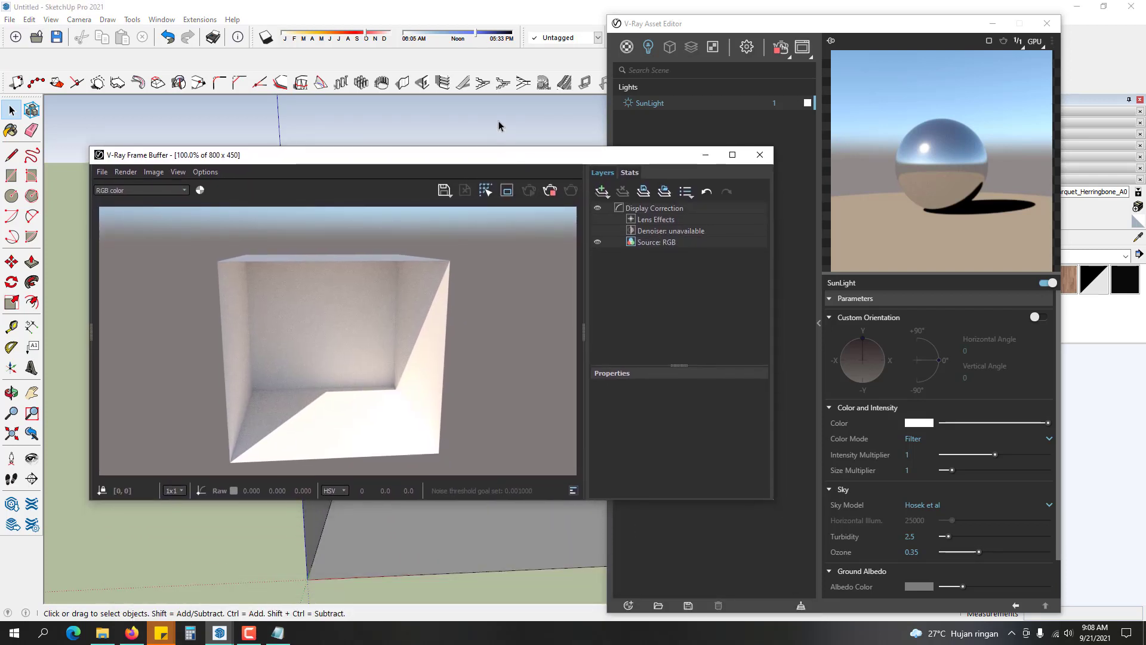
# - Enable the SunLight's Custom Orientation and try horizontal angles of 168.4 and 359.5, raising the vertical angle to 43.6
pyautogui.click(1034, 317)
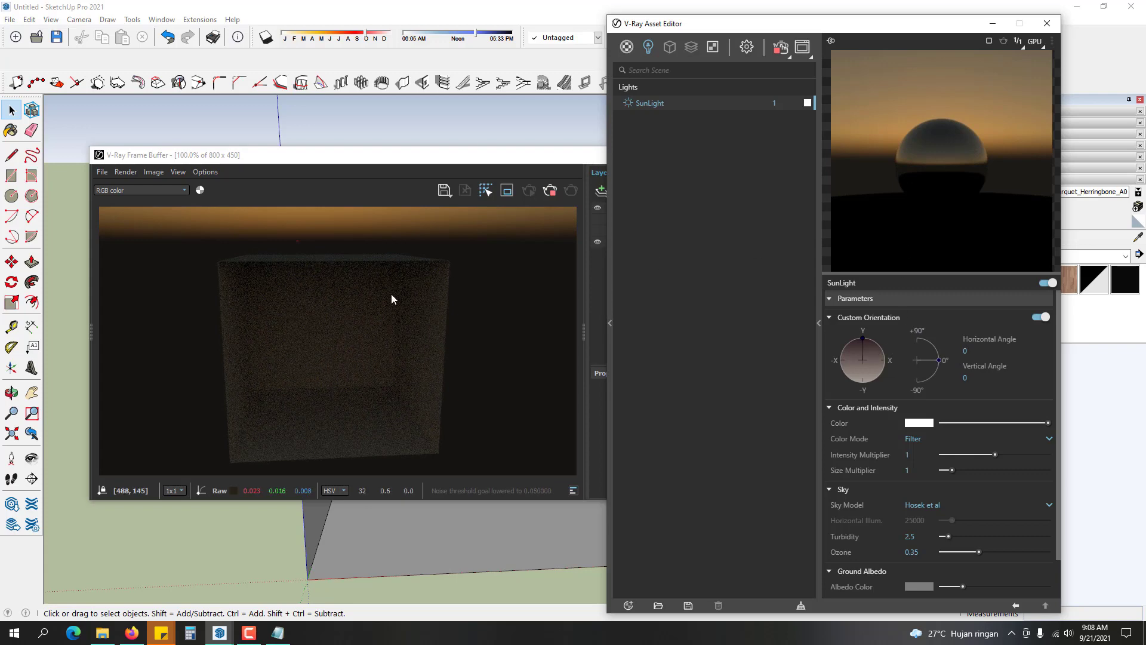
pyautogui.middleClick(469, 534)
pyautogui.moveTo(456, 513); pyautogui.dragTo(447, 512, button='middle')
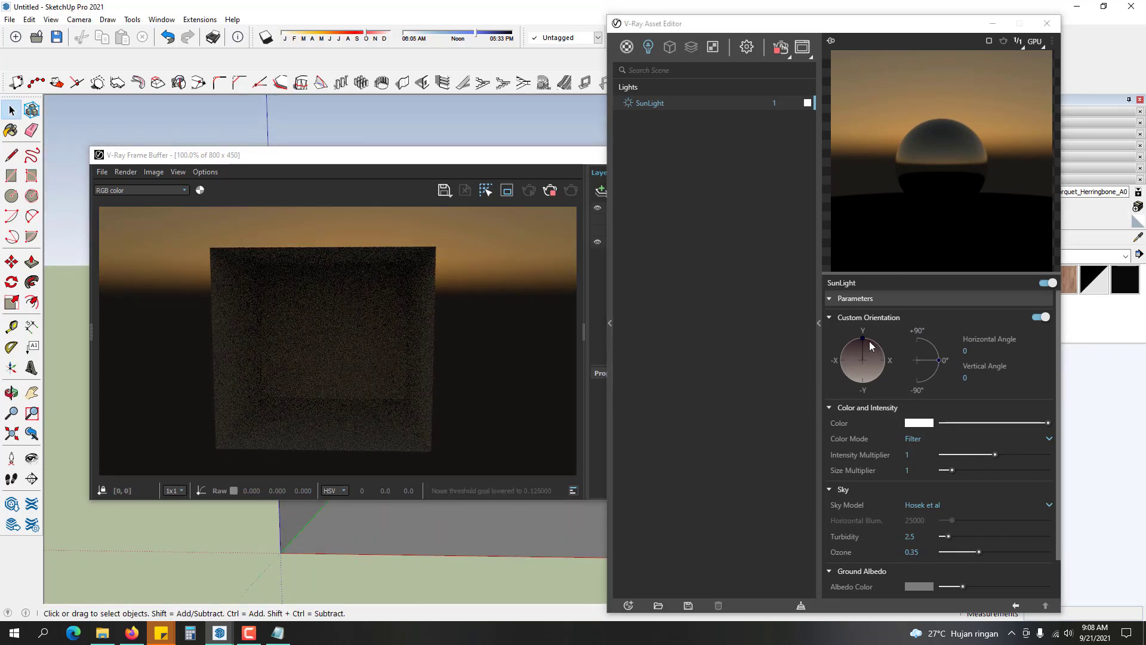
pyautogui.moveTo(865, 342); pyautogui.dragTo(867, 382)
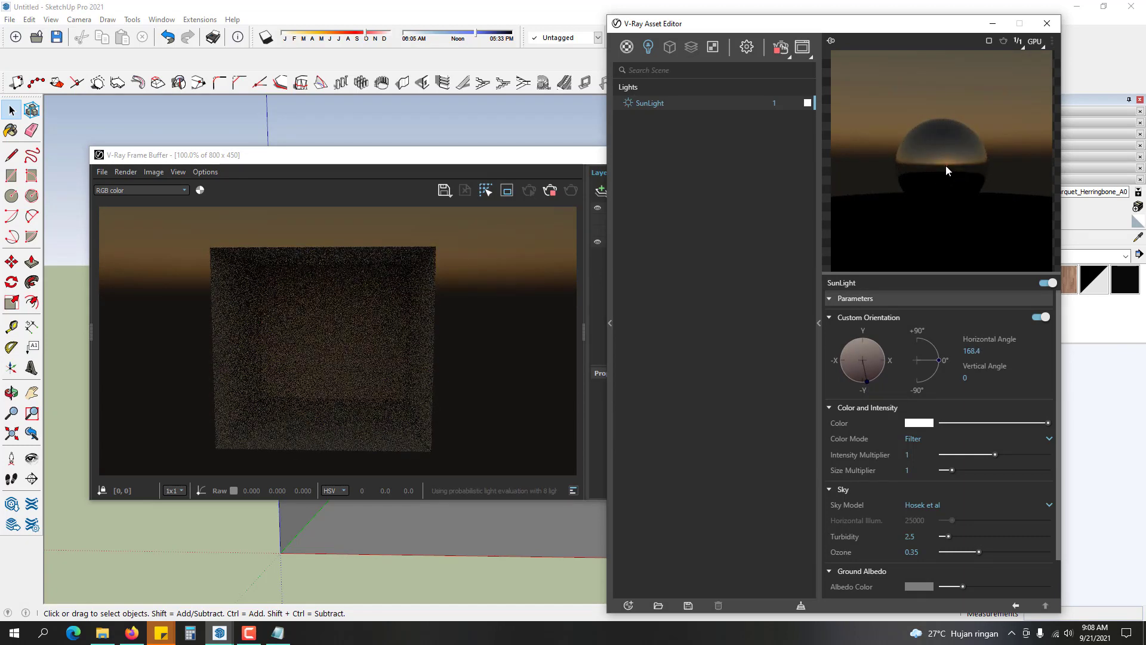
pyautogui.moveTo(854, 380); pyautogui.dragTo(862, 352)
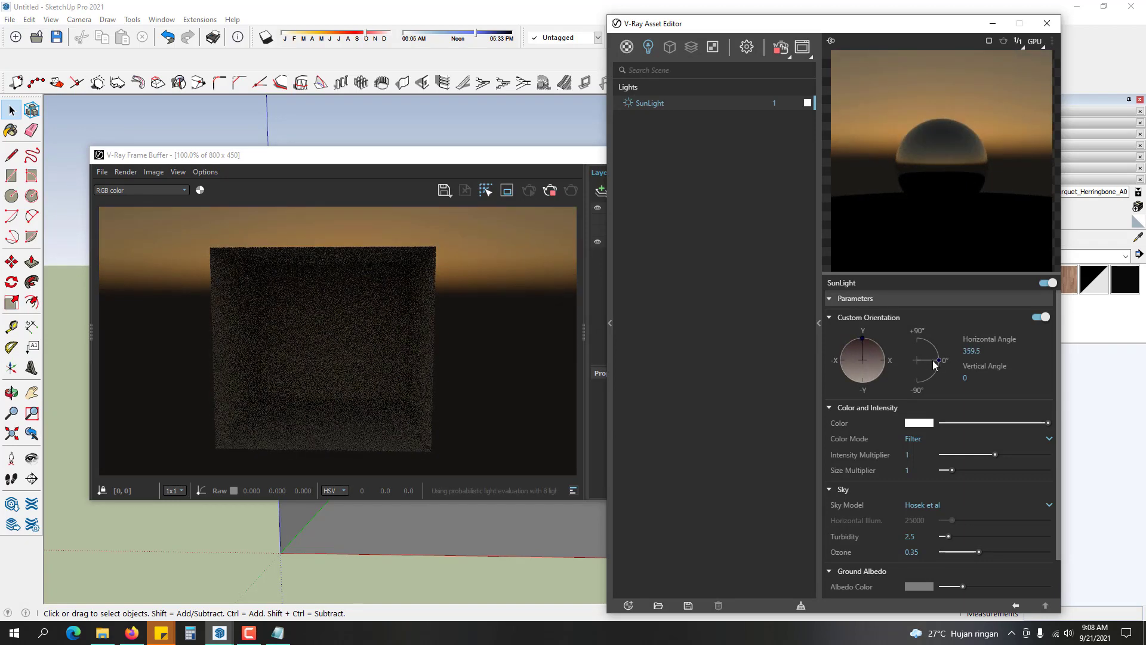
pyautogui.moveTo(939, 360); pyautogui.dragTo(932, 345)
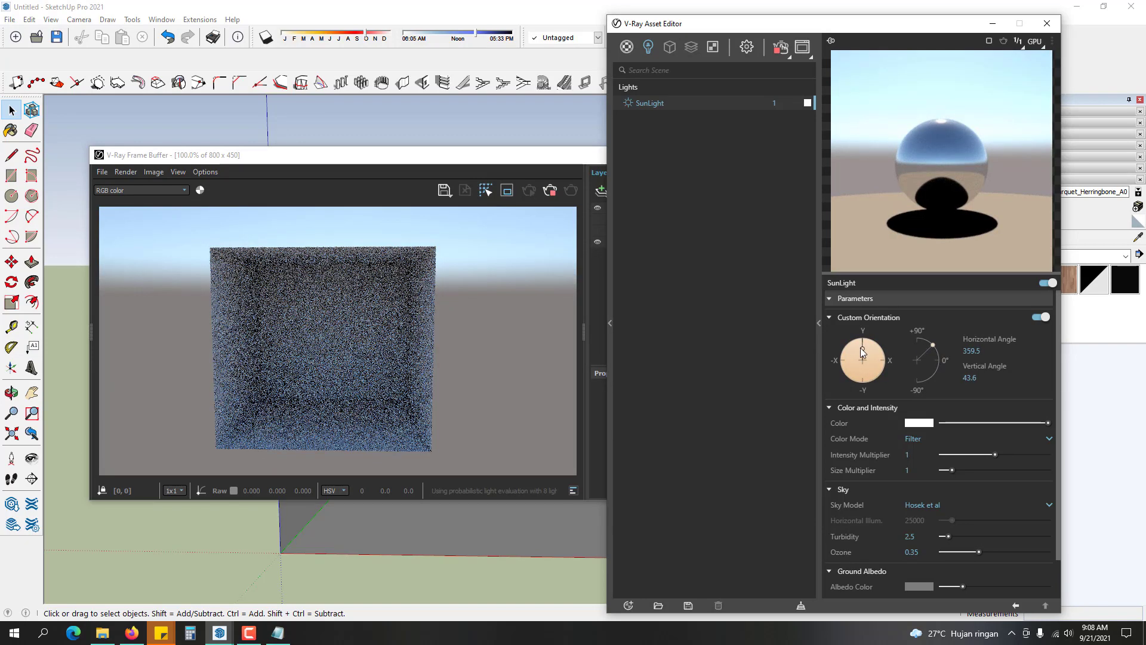
# - Rotate the sun to a horizontal angle of 223.1, lower its vertical angle to 29.1, and disable Custom Orientation
pyautogui.moveTo(861, 347); pyautogui.dragTo(875, 353)
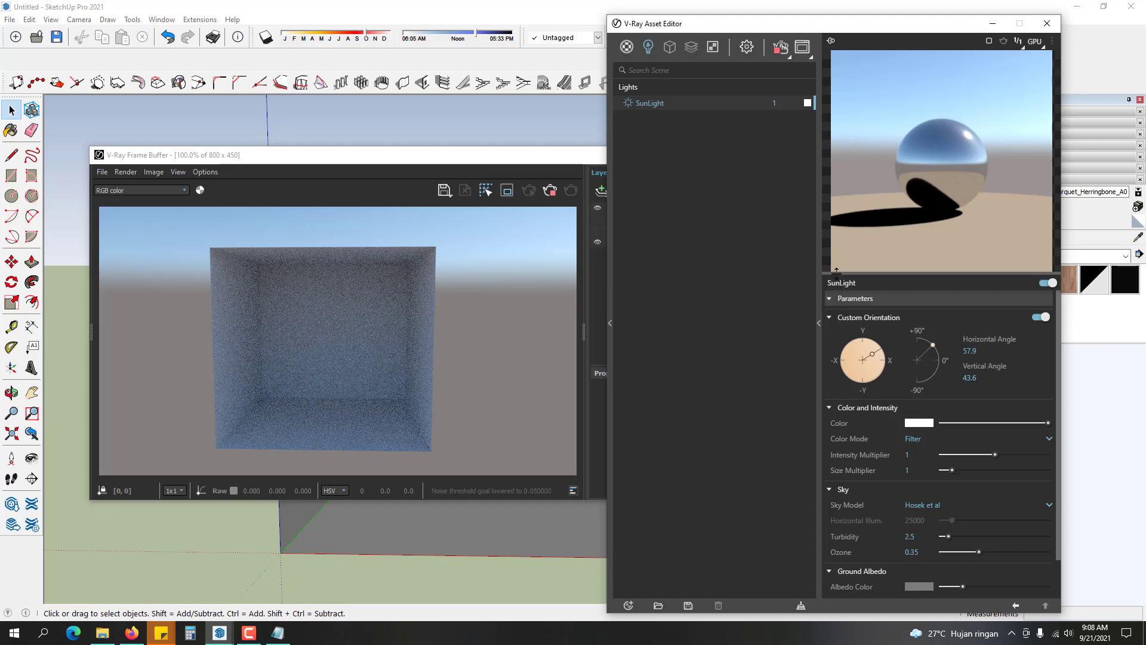
pyautogui.moveTo(872, 364); pyautogui.dragTo(843, 374)
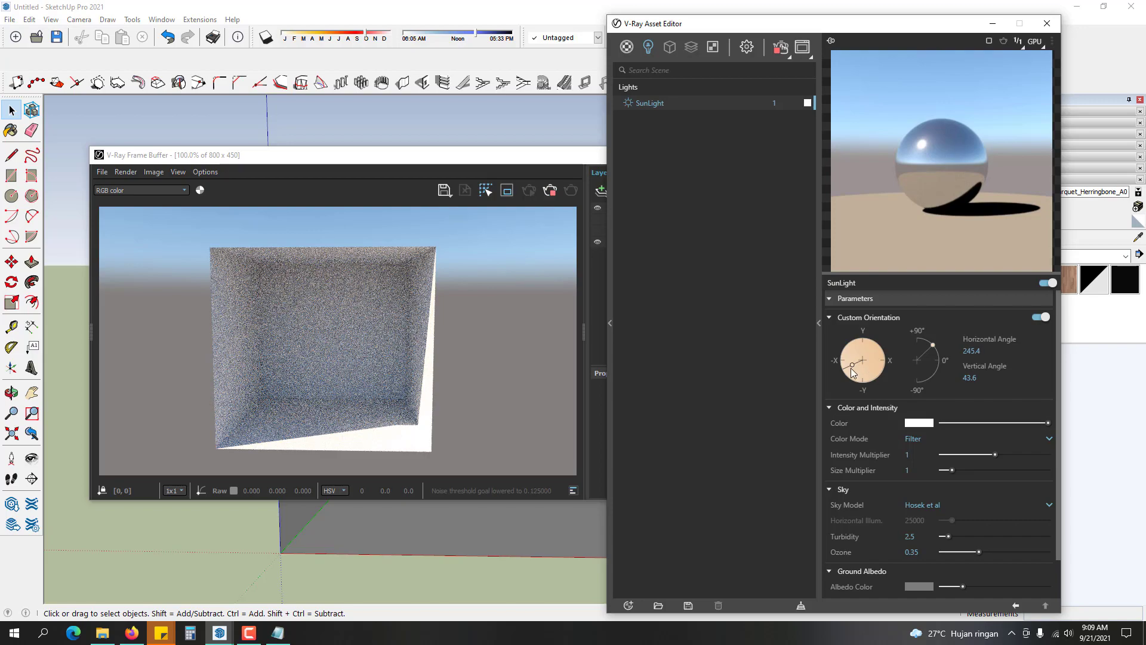
pyautogui.moveTo(853, 364); pyautogui.dragTo(851, 371)
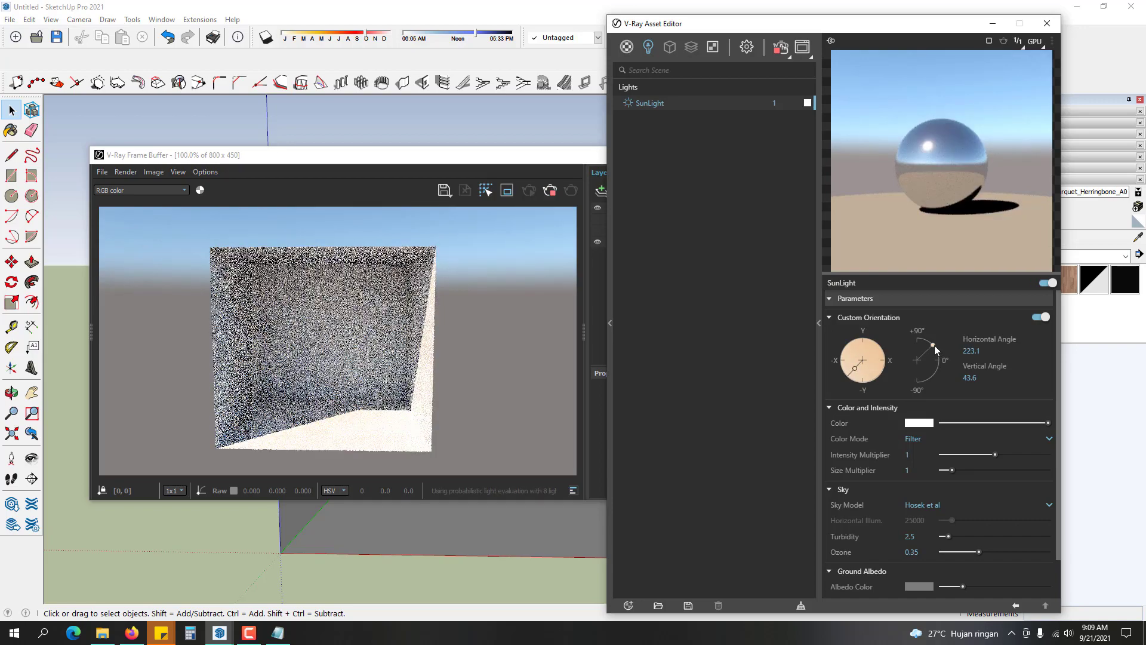
pyautogui.moveTo(934, 345)
pyautogui.mouseDown()
pyautogui.moveTo(913, 343)
pyautogui.moveTo(937, 347)
pyautogui.moveTo(940, 364)
pyautogui.moveTo(936, 380)
pyautogui.moveTo(911, 390)
pyautogui.moveTo(939, 348)
pyautogui.mouseUp()
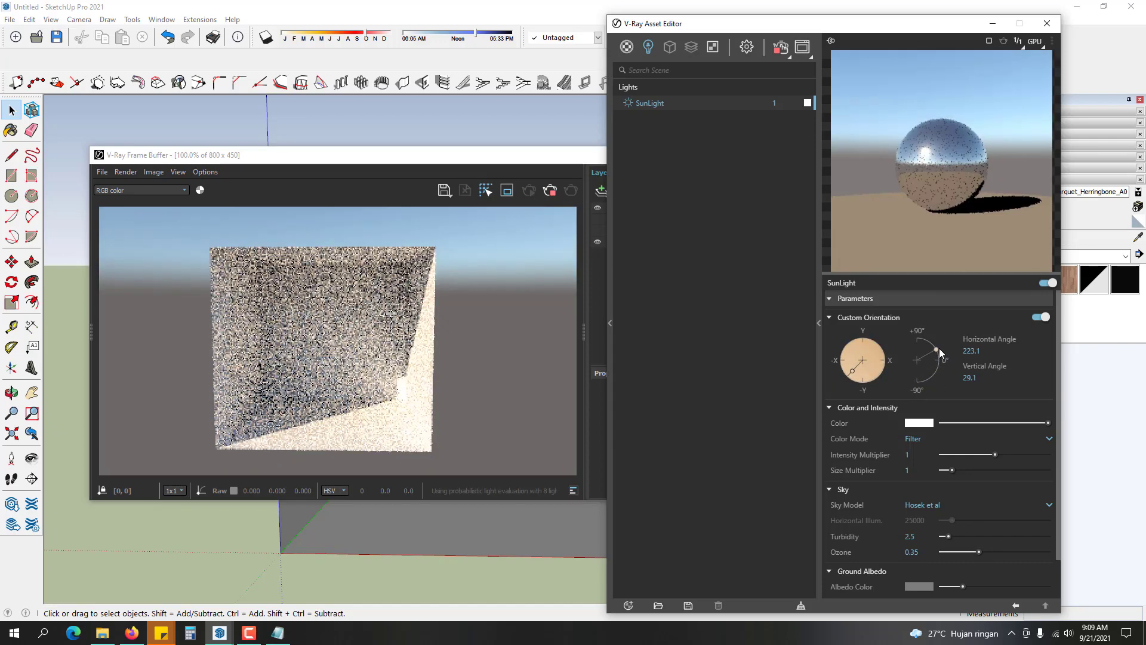
pyautogui.click(1038, 316)
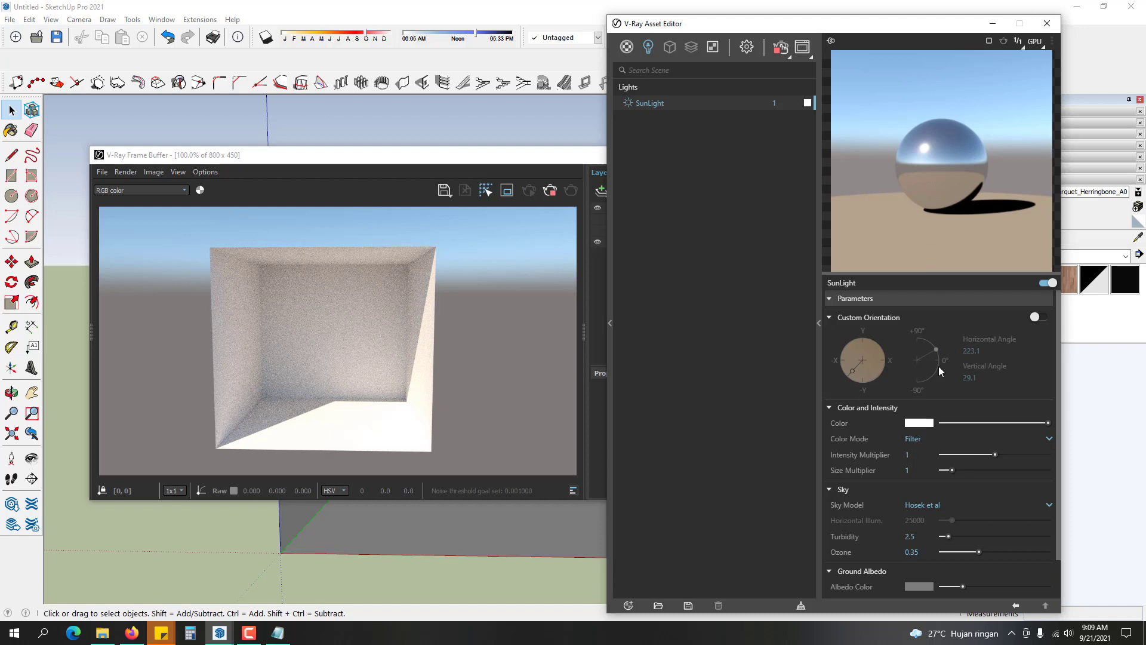
# - Try red as the SunLight's color, restore it to white (255, 255, 255), and close the color picker
pyautogui.click(924, 423)
pyautogui.click(534, 227)
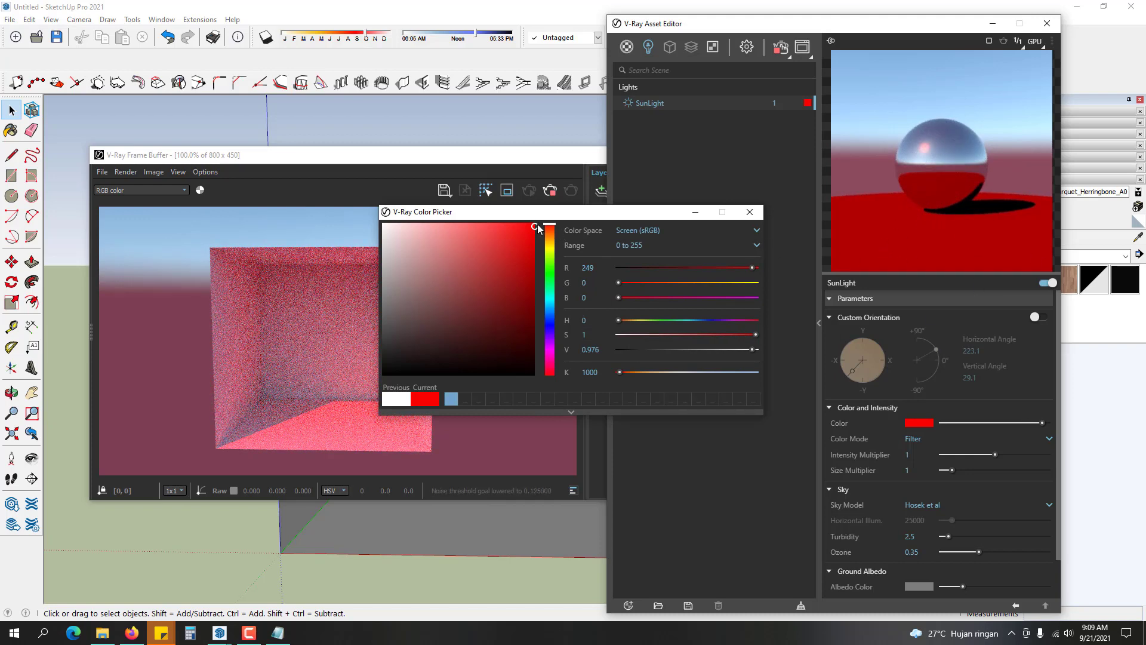
pyautogui.moveTo(538, 229); pyautogui.dragTo(343, 224)
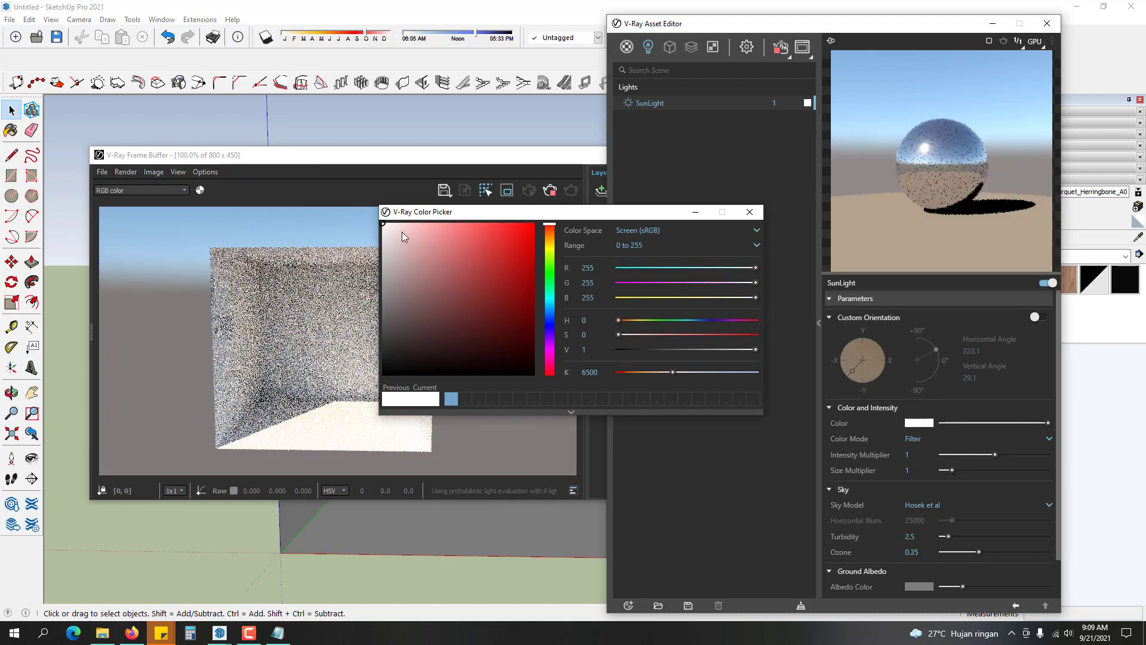
pyautogui.click(749, 212)
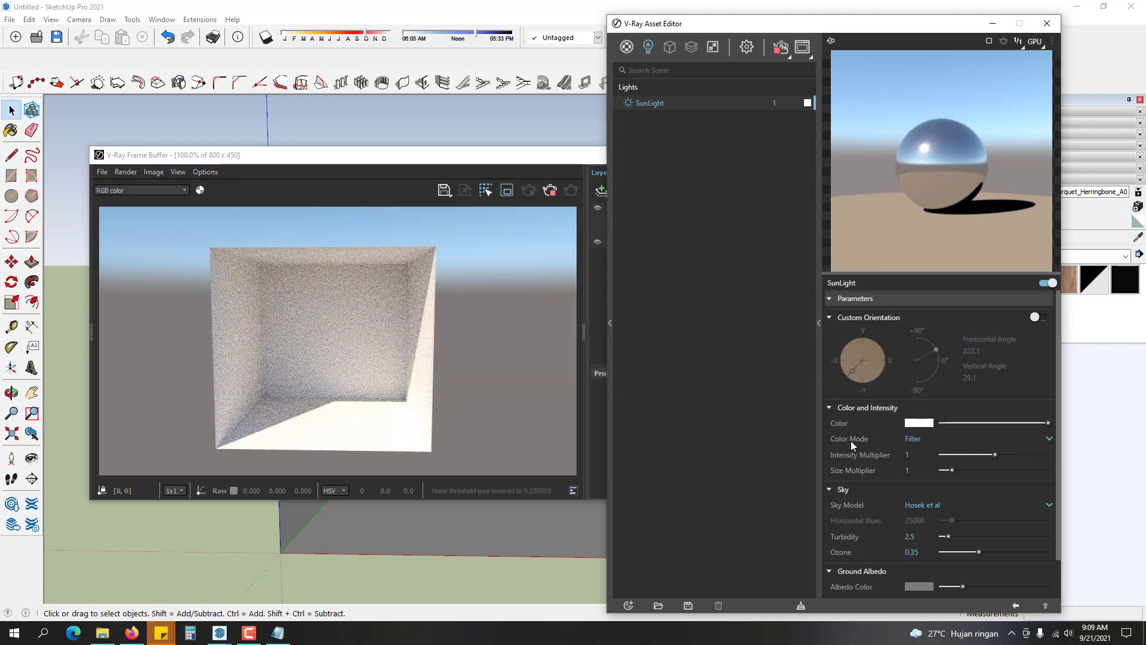
# - Set the SunLight's Color Mode to Direct and view the box render from different angles
pyautogui.click(912, 440)
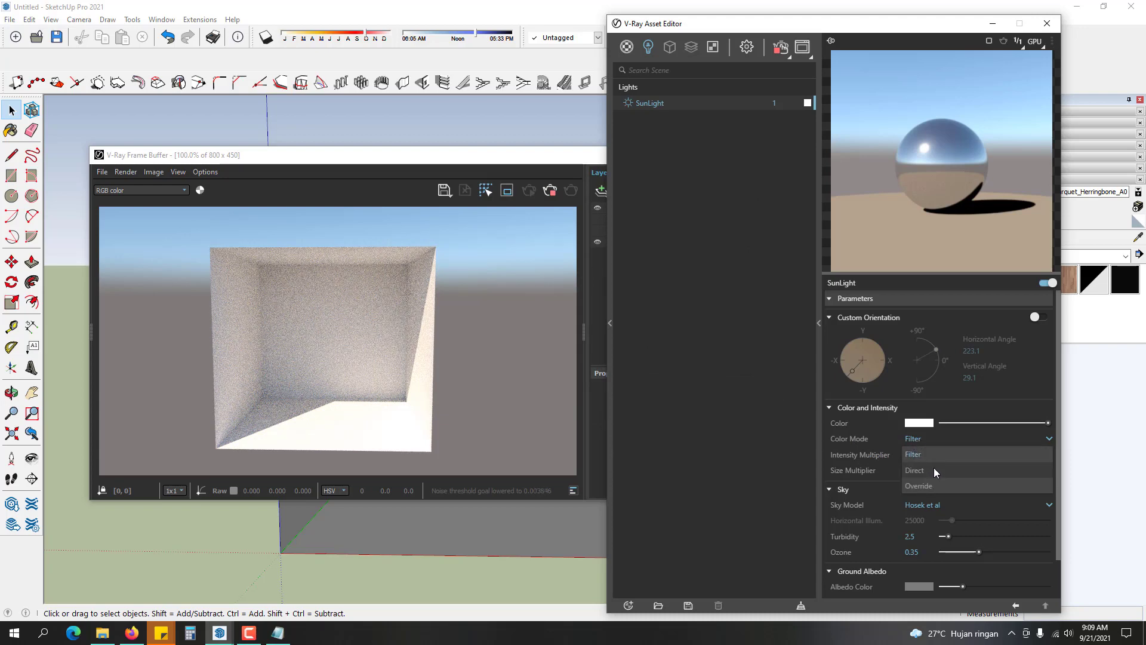
pyautogui.click(934, 469)
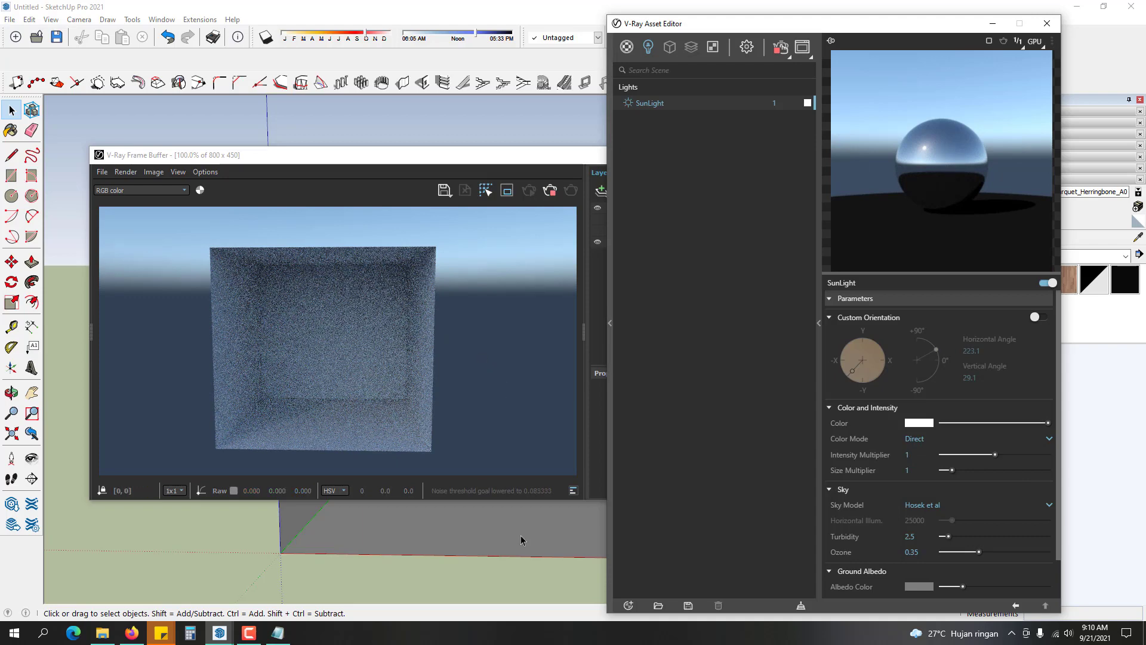
pyautogui.moveTo(522, 536); pyautogui.dragTo(338, 542, button='middle')
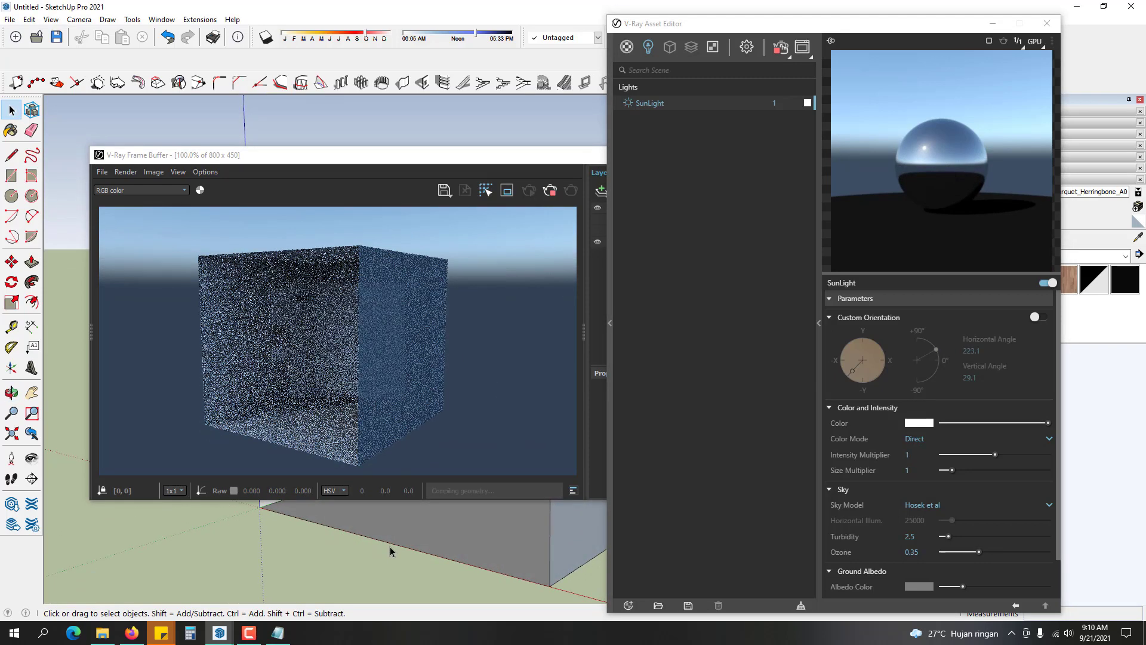
pyautogui.moveTo(450, 540)
pyautogui.mouseDown(button='middle')
pyautogui.moveTo(430, 540)
pyautogui.moveTo(473, 555)
pyautogui.moveTo(461, 553)
pyautogui.moveTo(473, 514)
pyautogui.mouseUp(button='middle')
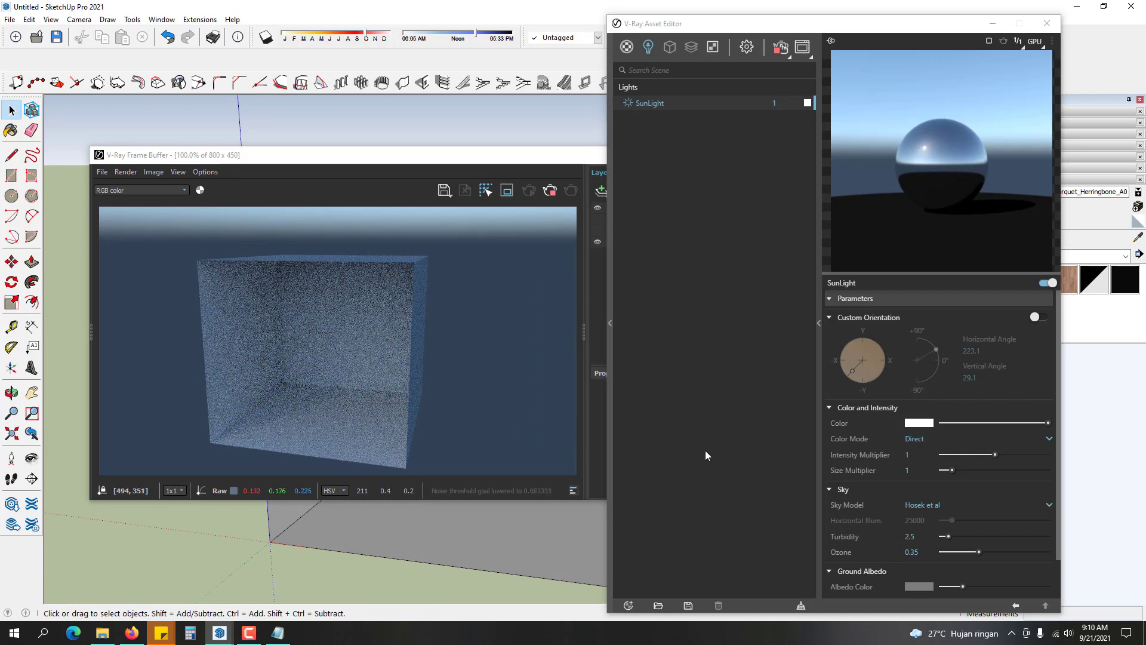
# - Try the Override Color Mode on the SunLight, inspect the box render, and return the mode to Filter
pyautogui.click(913, 439)
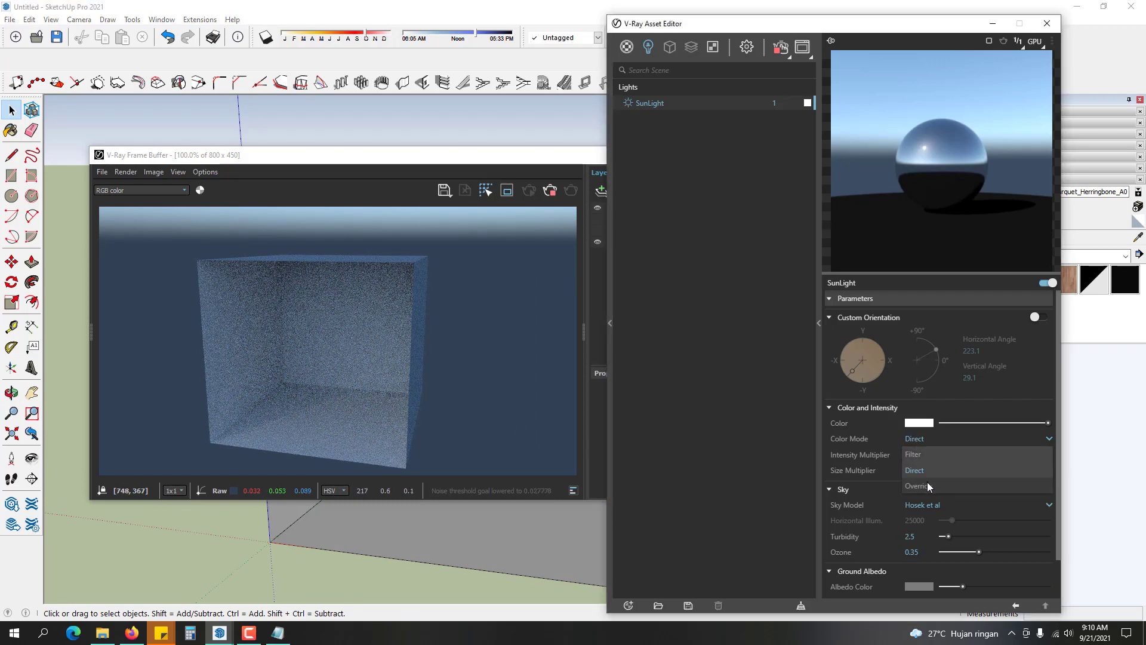
pyautogui.click(927, 481)
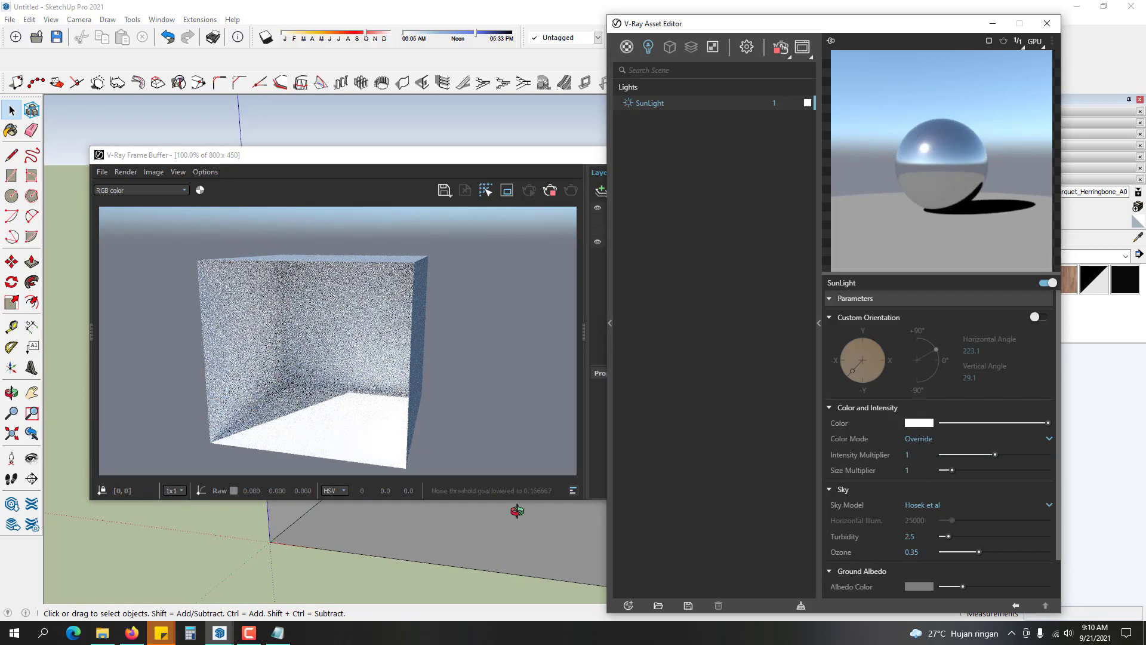
pyautogui.moveTo(512, 504)
pyautogui.mouseDown(button='middle')
pyautogui.moveTo(478, 460)
pyautogui.moveTo(440, 520)
pyautogui.moveTo(468, 535)
pyautogui.moveTo(573, 548)
pyautogui.moveTo(524, 471)
pyautogui.mouseUp(button='middle')
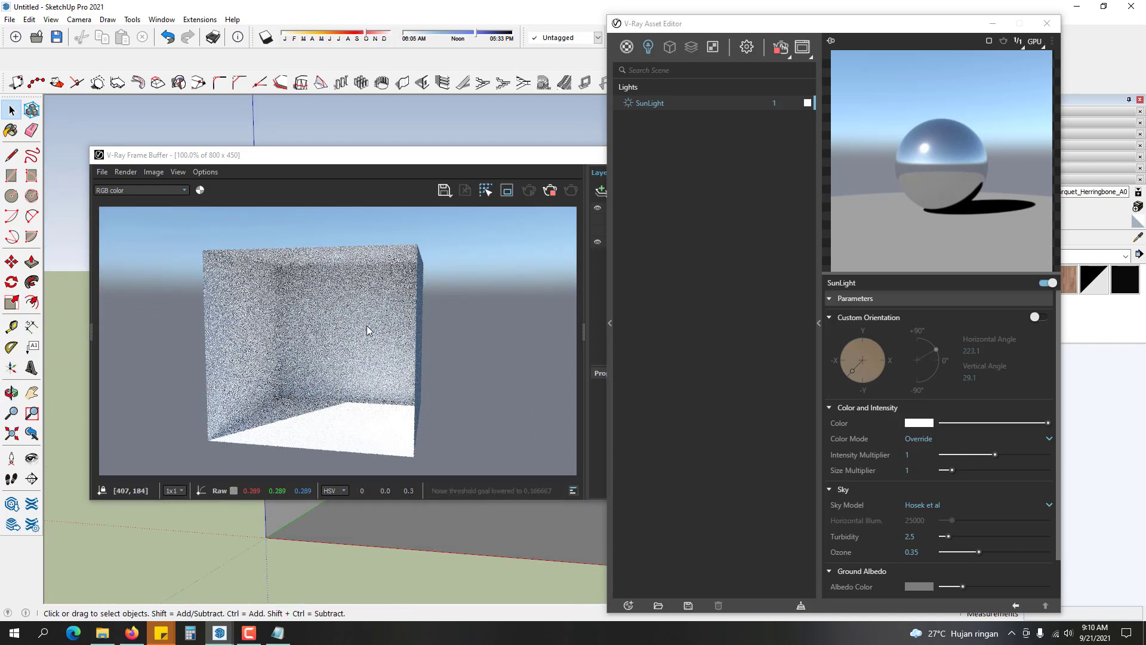
pyautogui.click(913, 441)
pyautogui.click(921, 453)
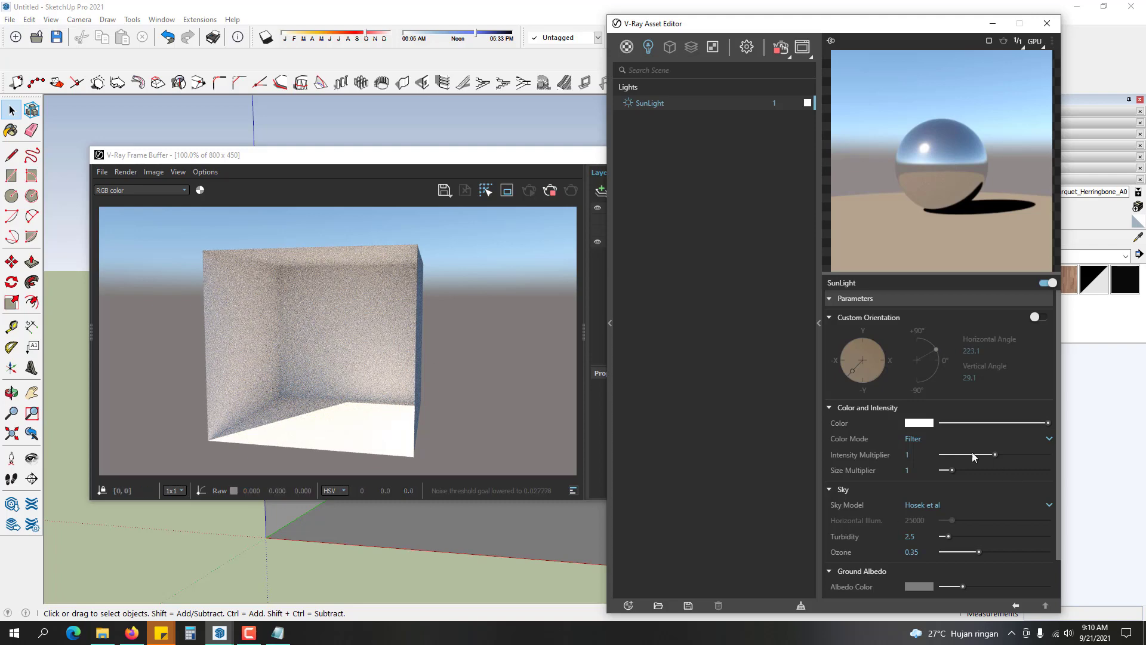
# - Compare the Direct and Override Color Modes on the render once more, finishing with the SunLight on Filter
pyautogui.click(915, 443)
pyautogui.click(922, 472)
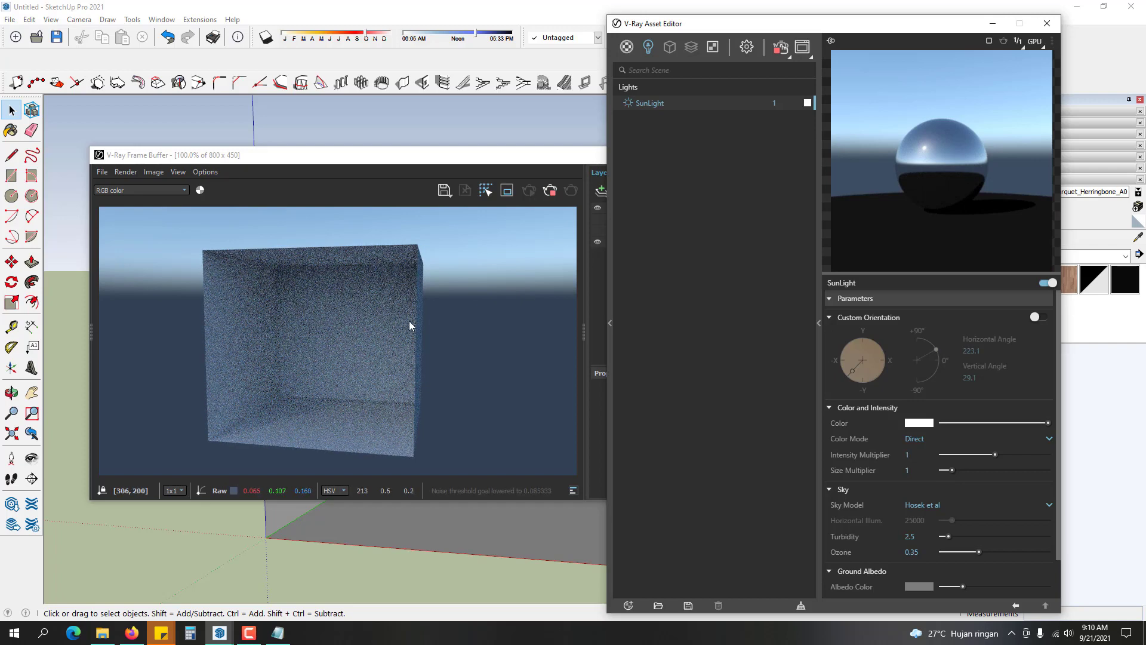
pyautogui.click(915, 439)
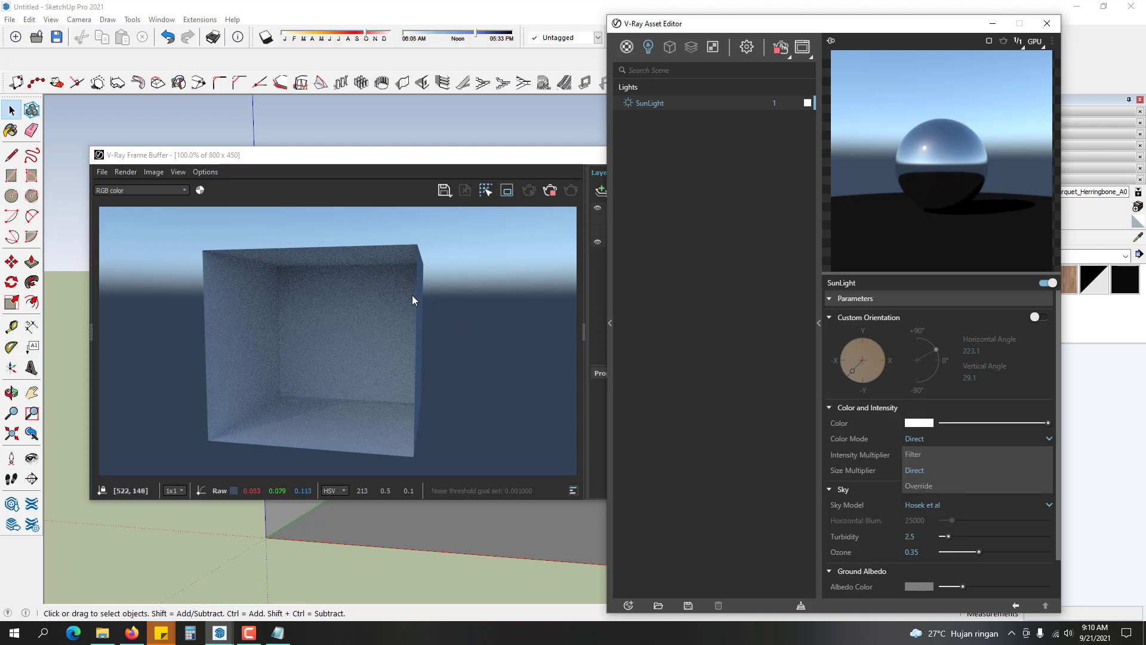
pyautogui.click(928, 485)
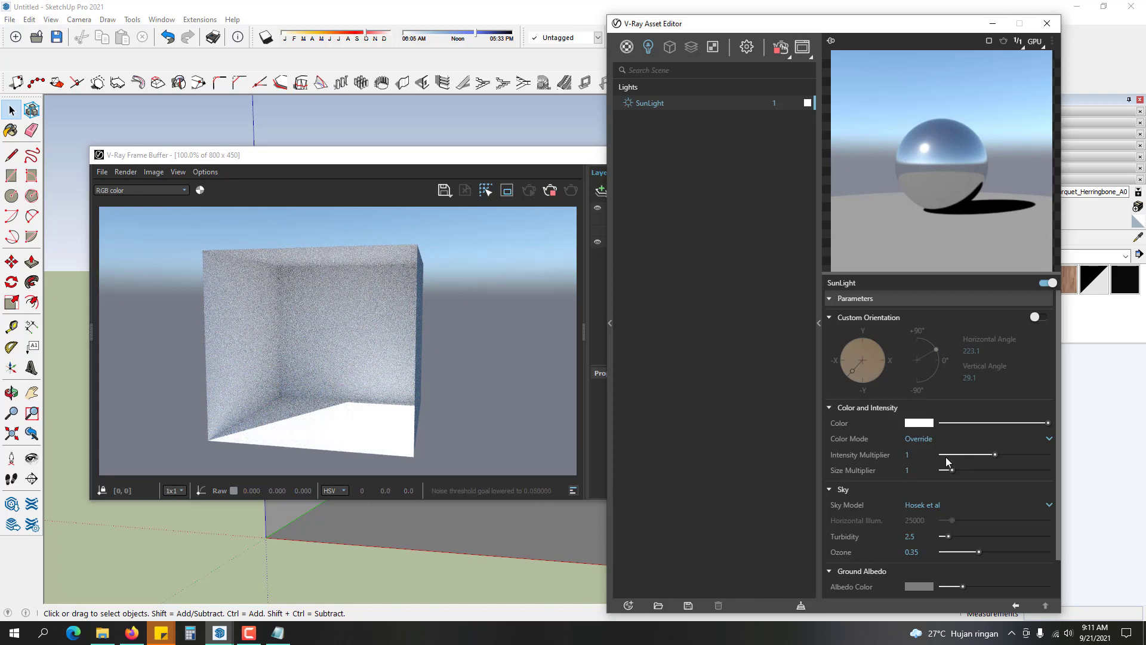
pyautogui.click(924, 438)
pyautogui.click(929, 453)
pyautogui.scroll(-1, 873, 485)
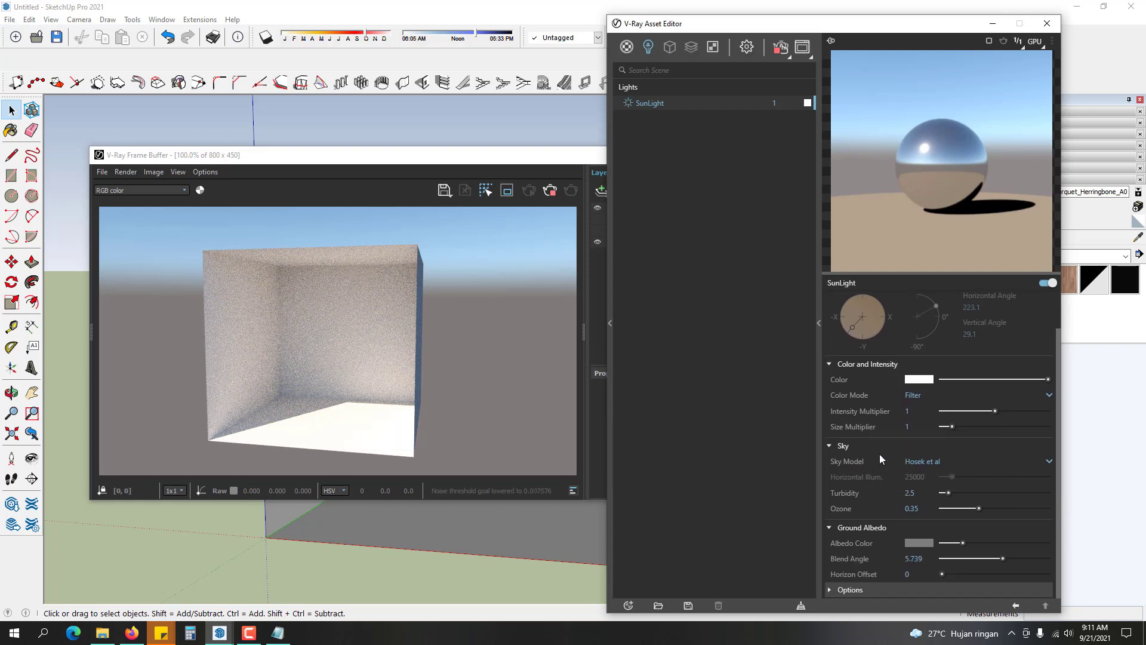
# - Try the Preetham et al, CIE Clear and CIE Overcast models for the SunLight's sky and compare the box render
pyautogui.click(926, 461)
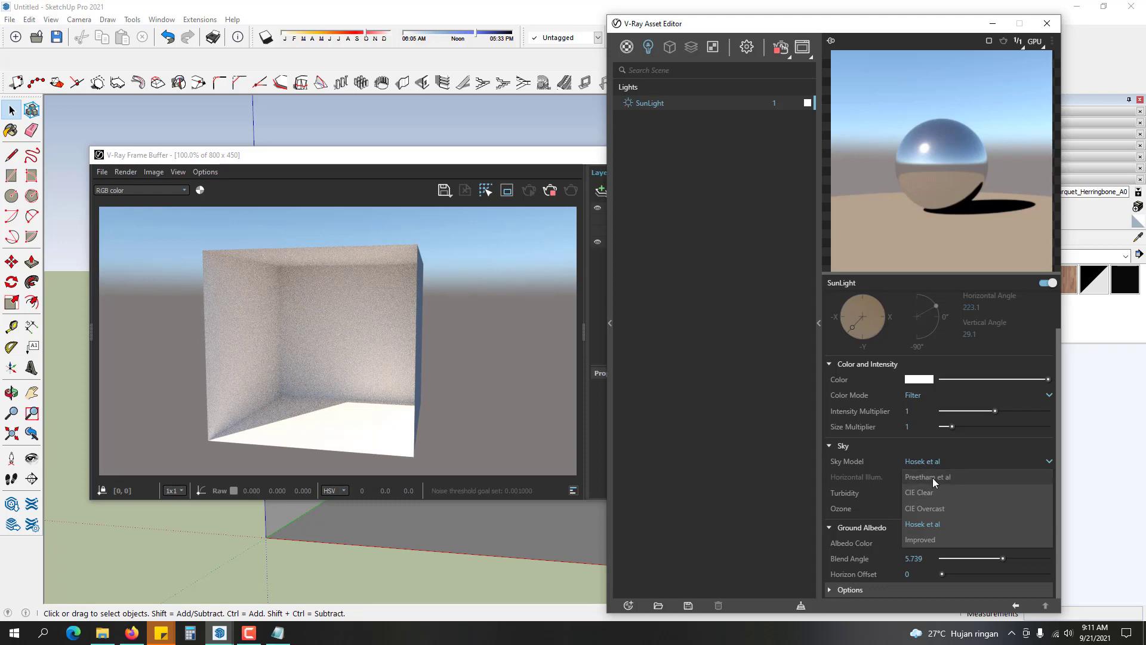
pyautogui.click(932, 477)
pyautogui.moveTo(517, 535); pyautogui.dragTo(450, 545, button='middle')
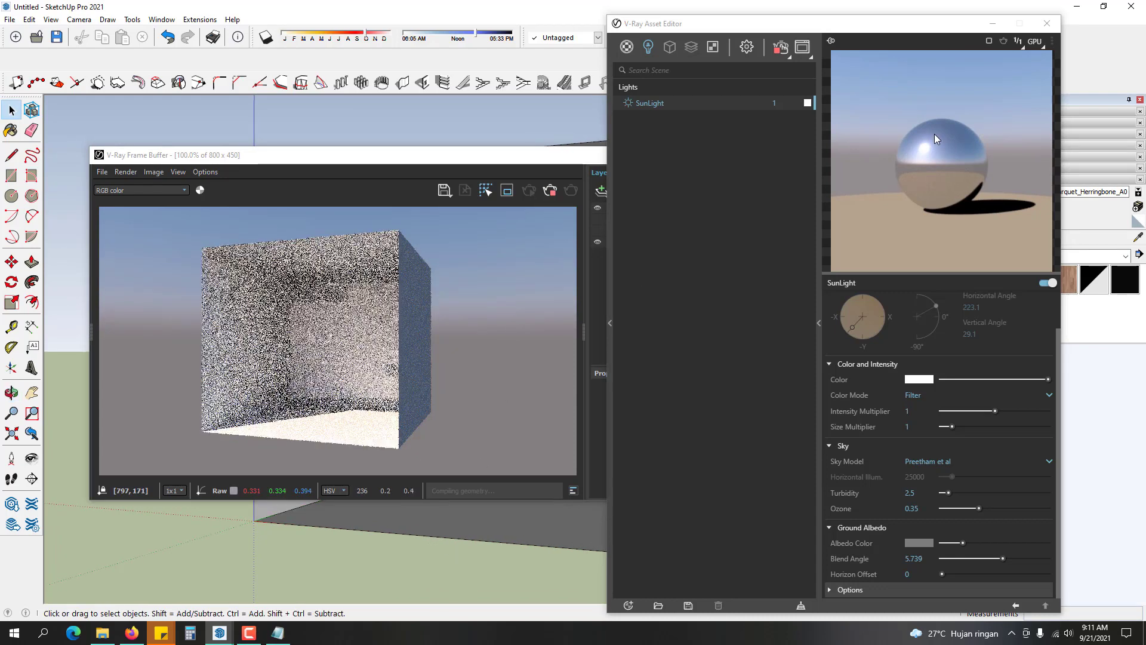
pyautogui.click(938, 465)
pyautogui.click(939, 466)
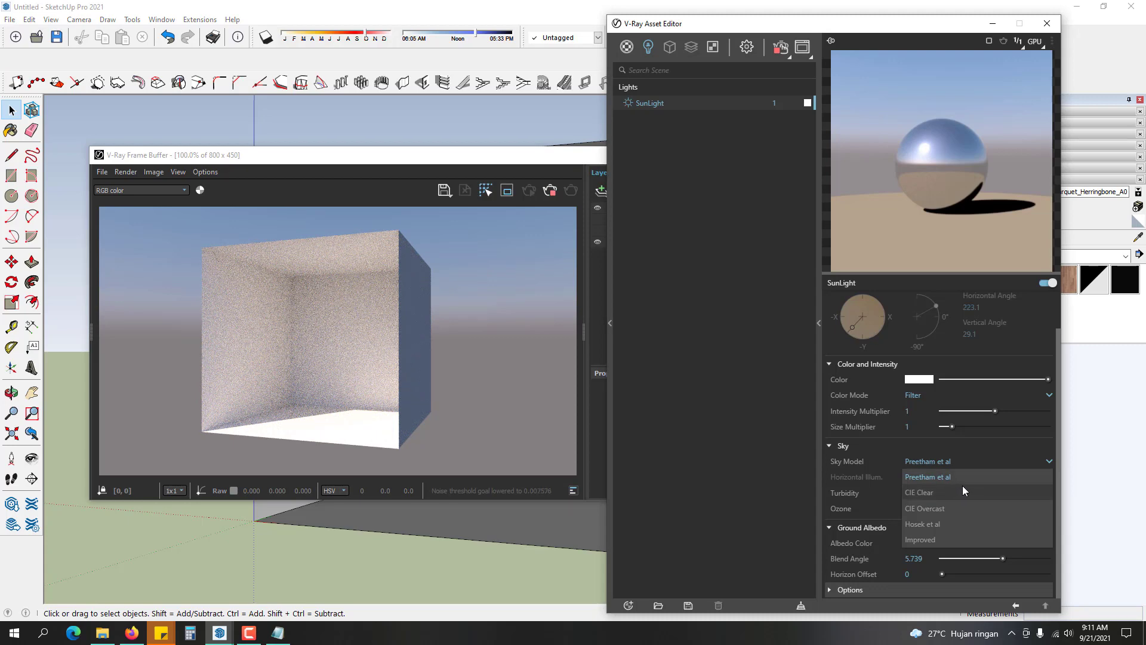
pyautogui.click(936, 491)
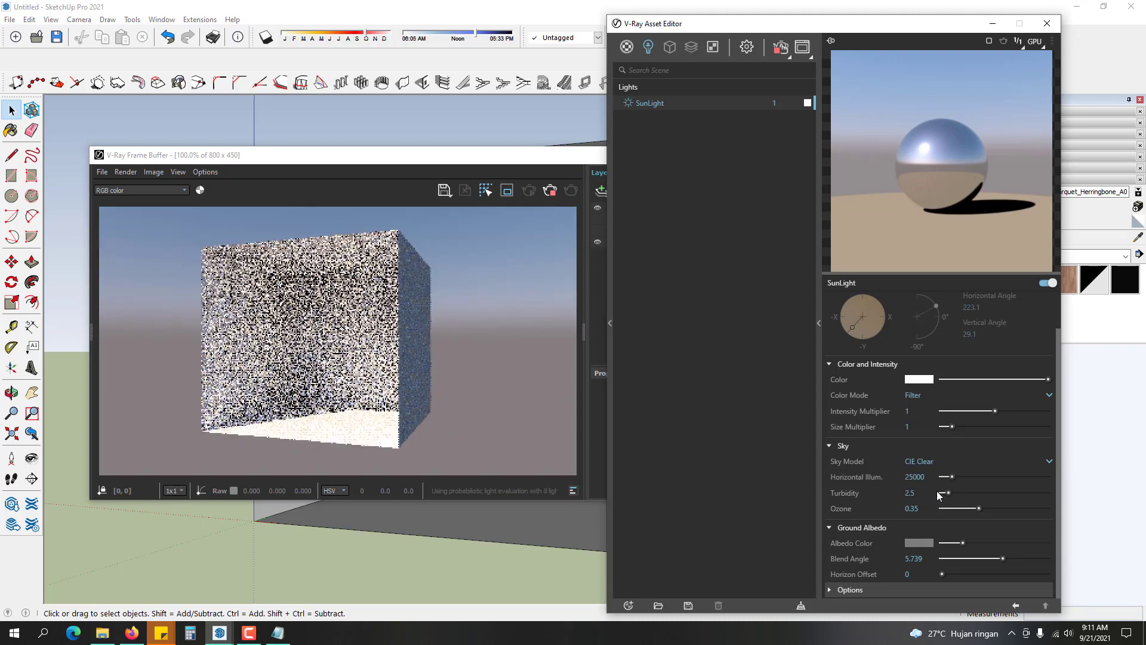
pyautogui.click(929, 462)
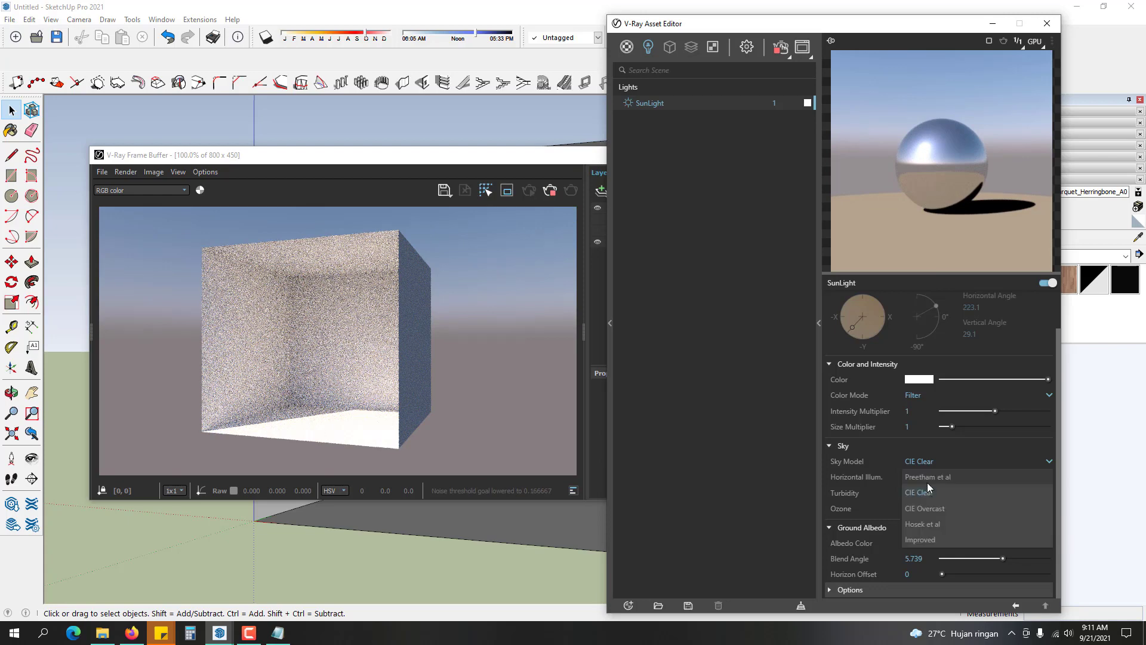
pyautogui.click(936, 507)
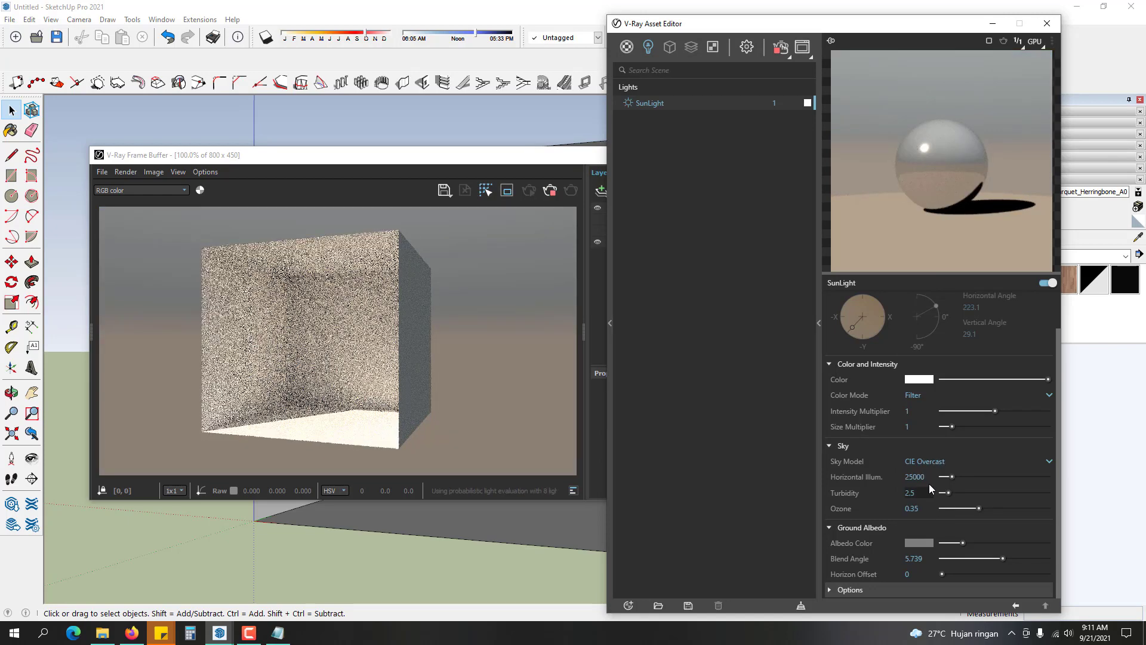
# - Compare the Hosek et al and Improved sky models on the render, returning the Sky Model to Hosek et al
pyautogui.click(928, 461)
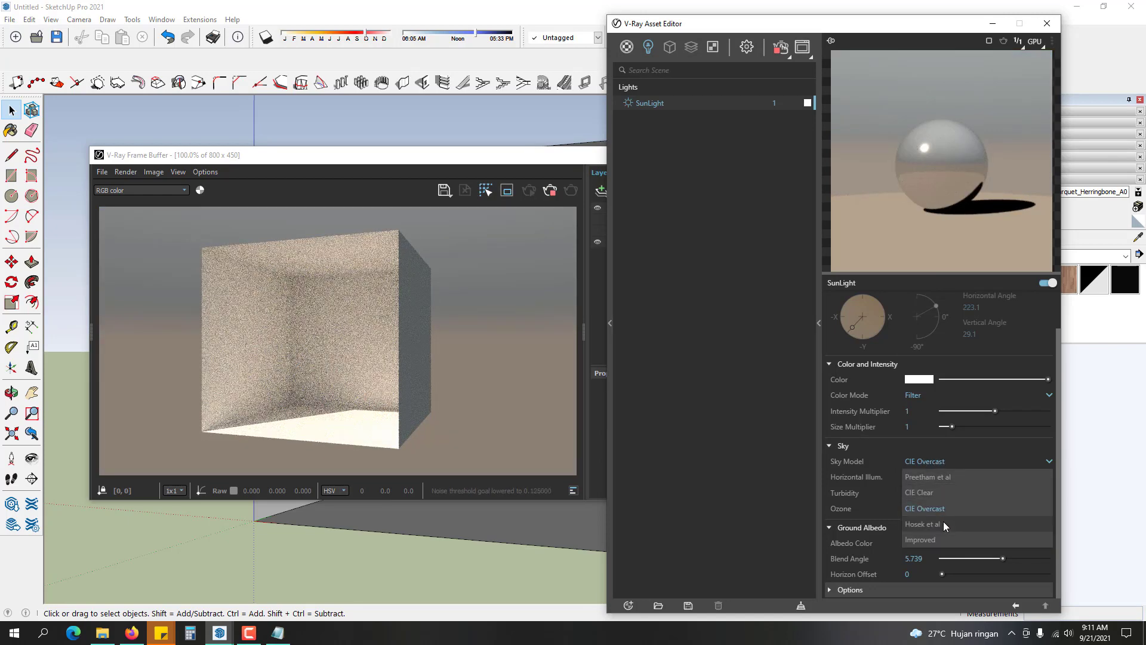
pyautogui.click(943, 521)
pyautogui.click(933, 463)
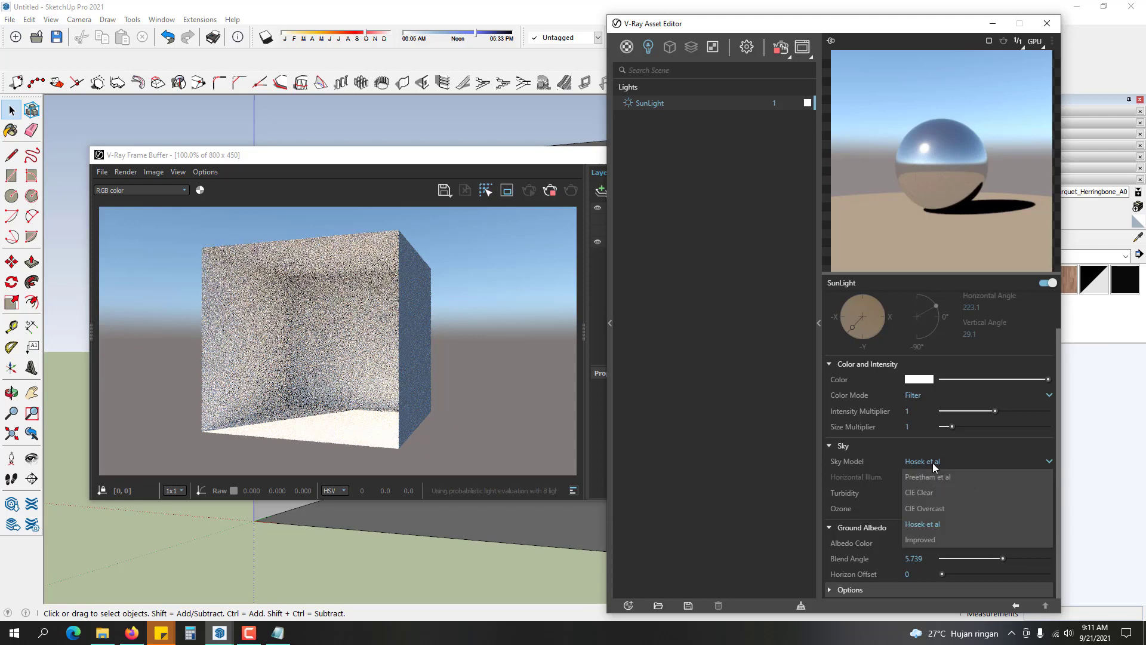
pyautogui.click(940, 540)
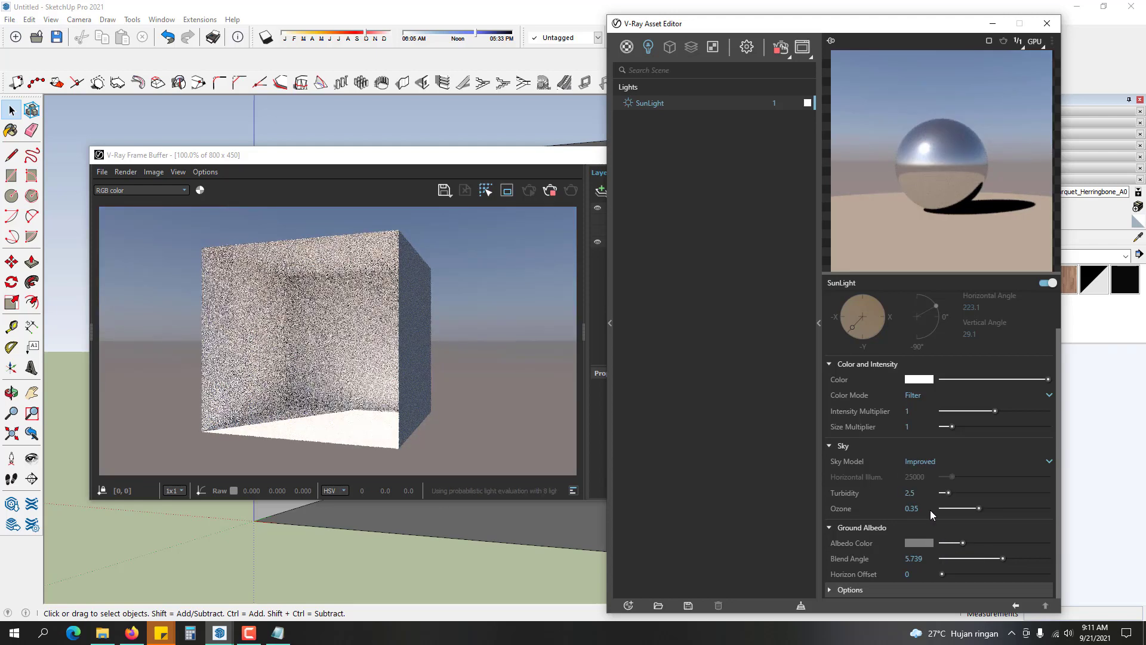
pyautogui.click(935, 461)
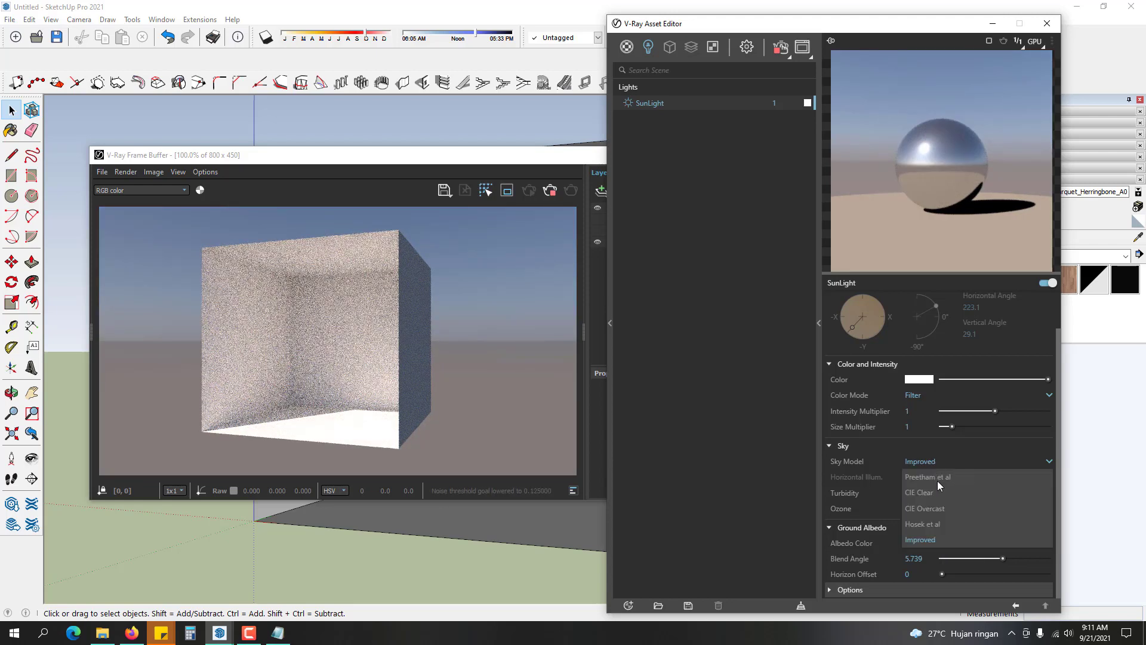
pyautogui.click(947, 524)
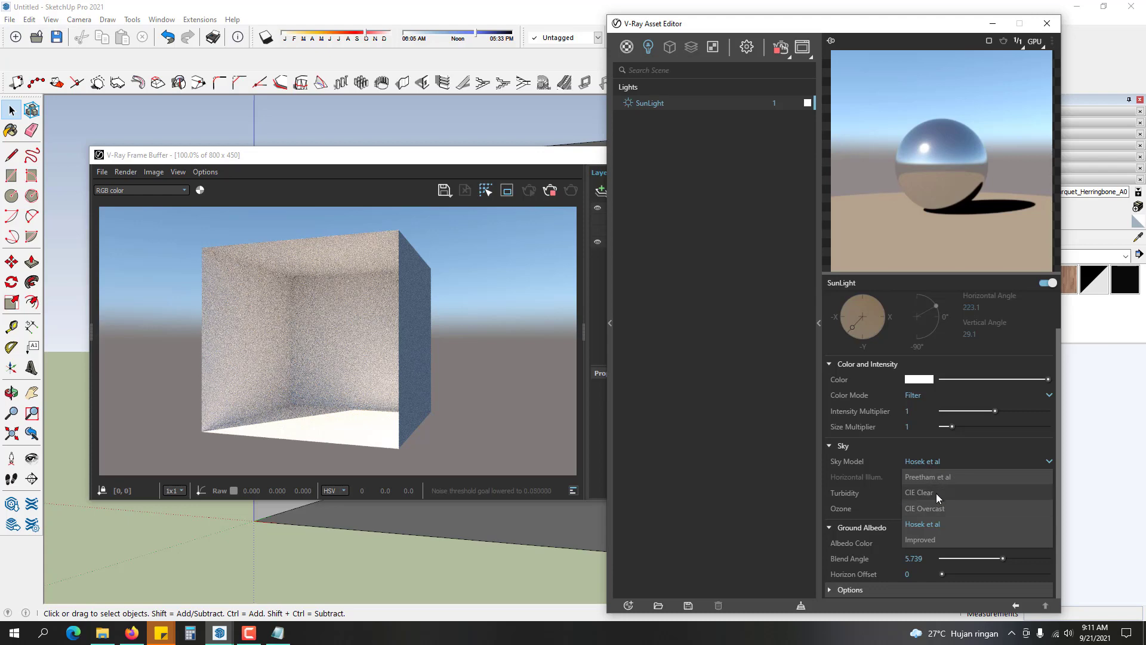
# - Switch the Sky Model to CIE Clear once more and set it back to Hosek et al
pyautogui.click(935, 493)
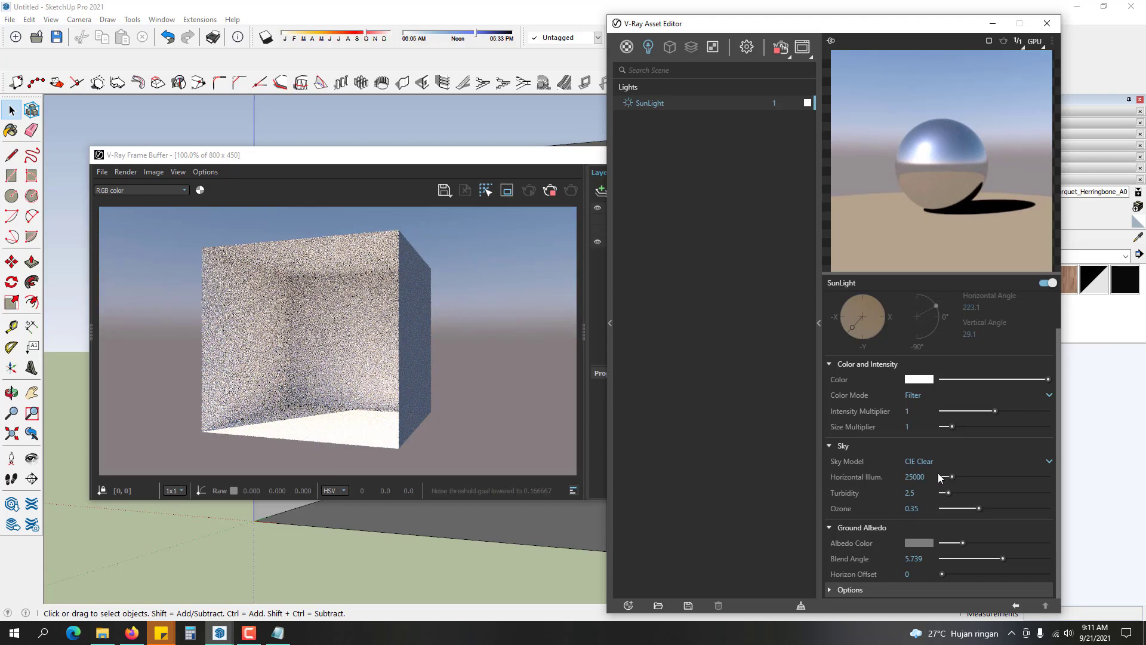
pyautogui.click(922, 460)
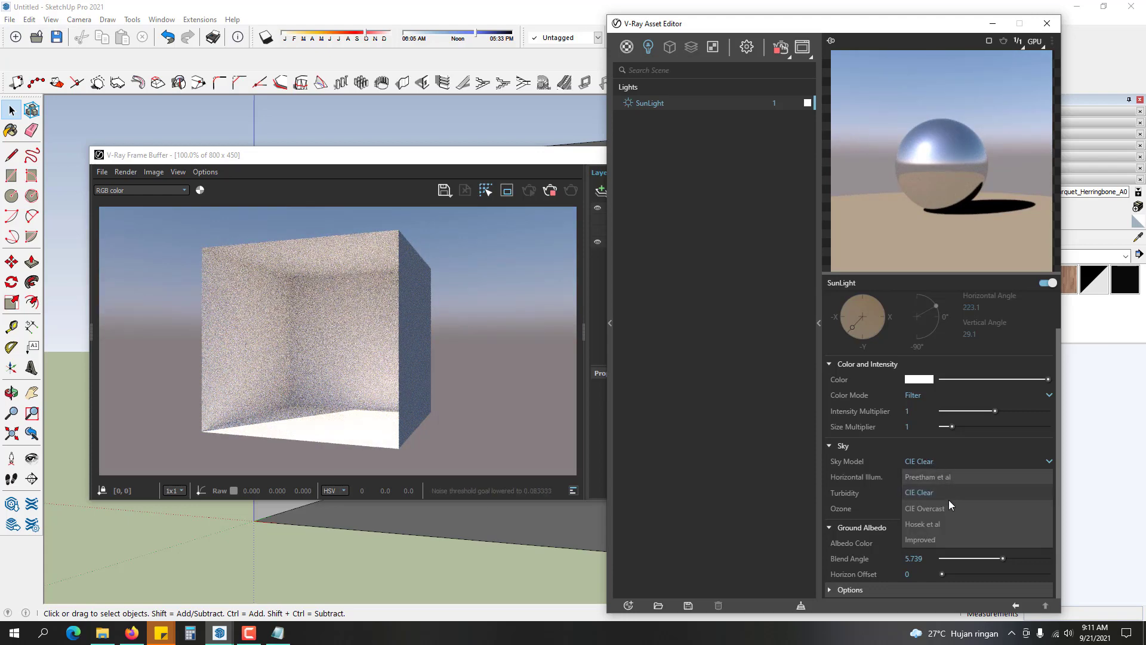
pyautogui.click(946, 523)
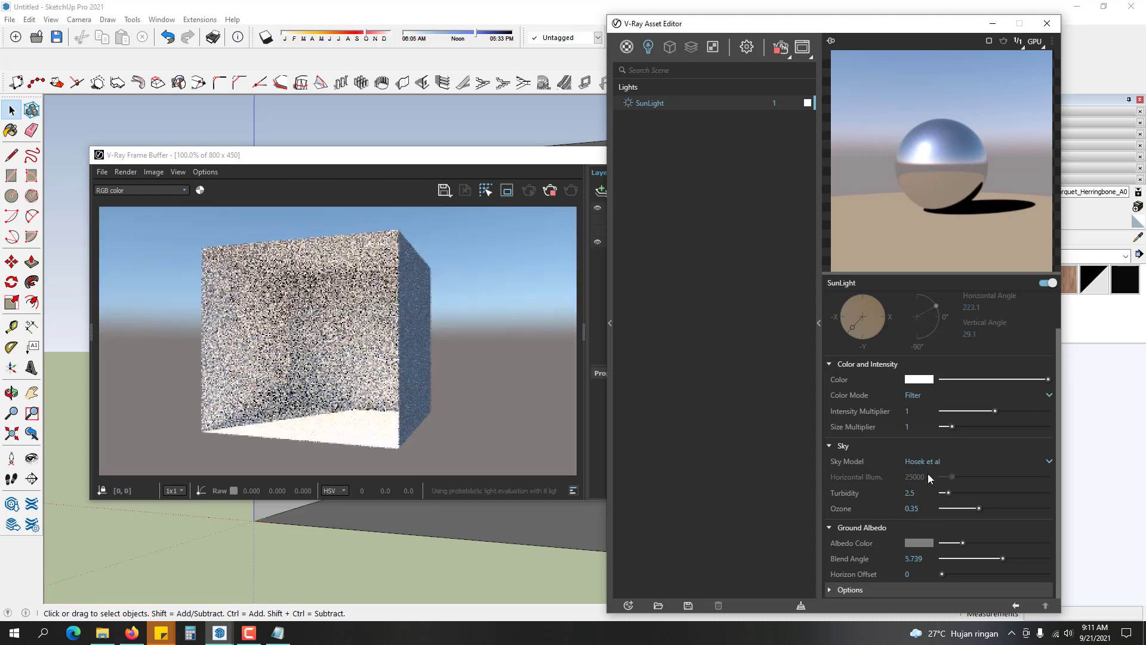
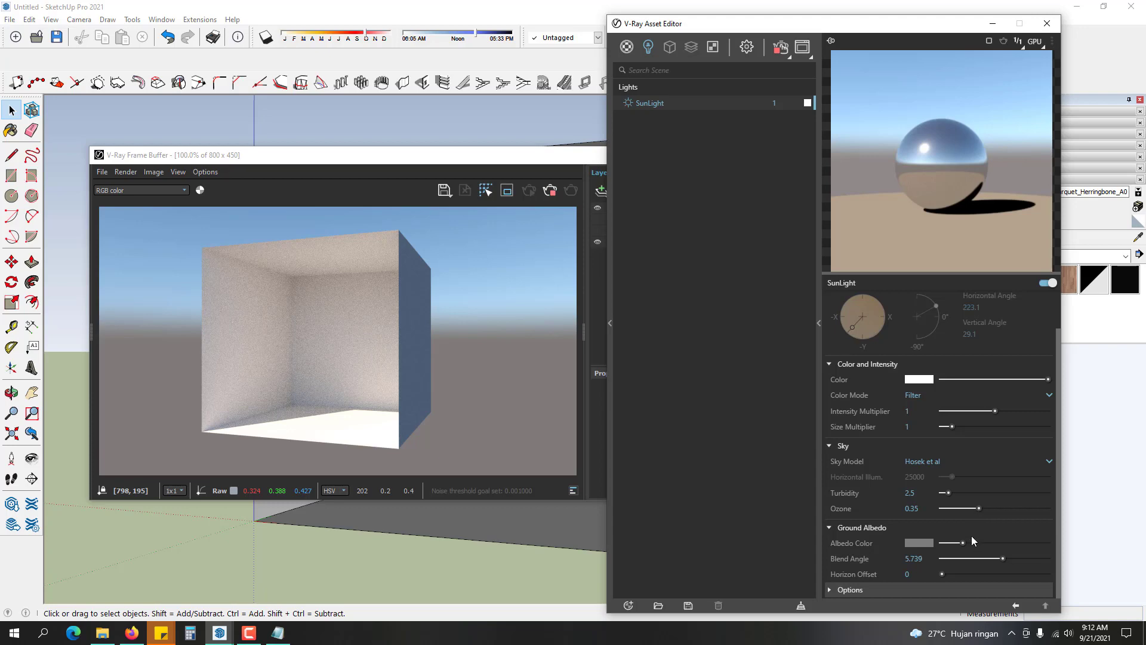
# - Test lighter and darker ground Albedo Color levels on the render, finishing with a light gray
pyautogui.moveTo(968, 542); pyautogui.dragTo(996, 542)
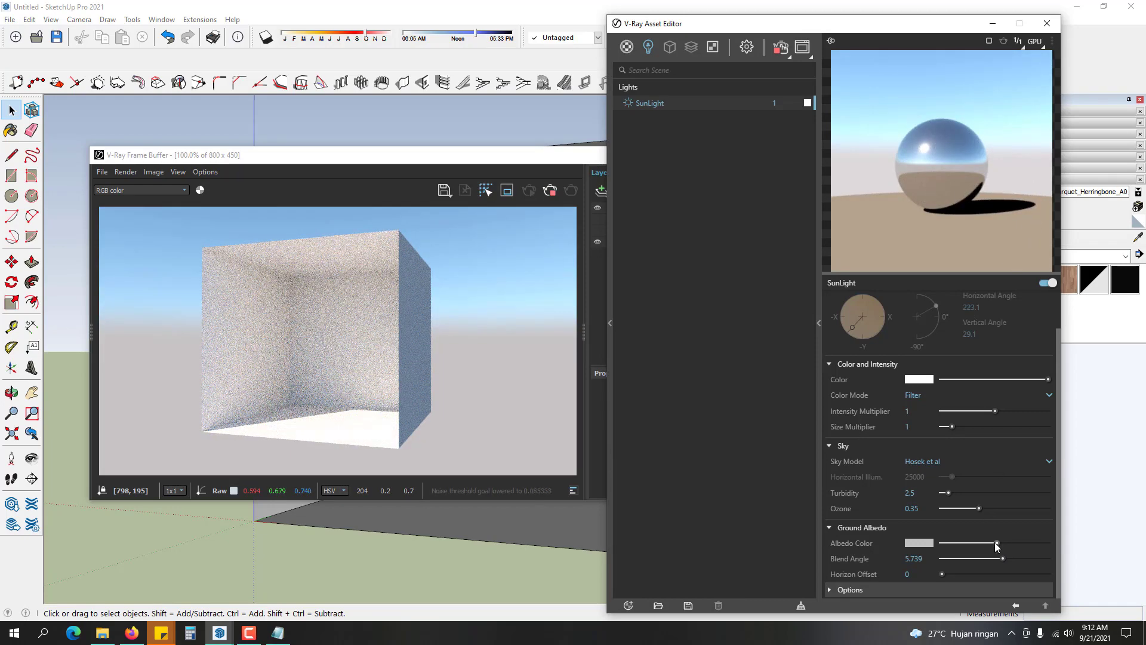
pyautogui.moveTo(997, 543); pyautogui.dragTo(966, 543)
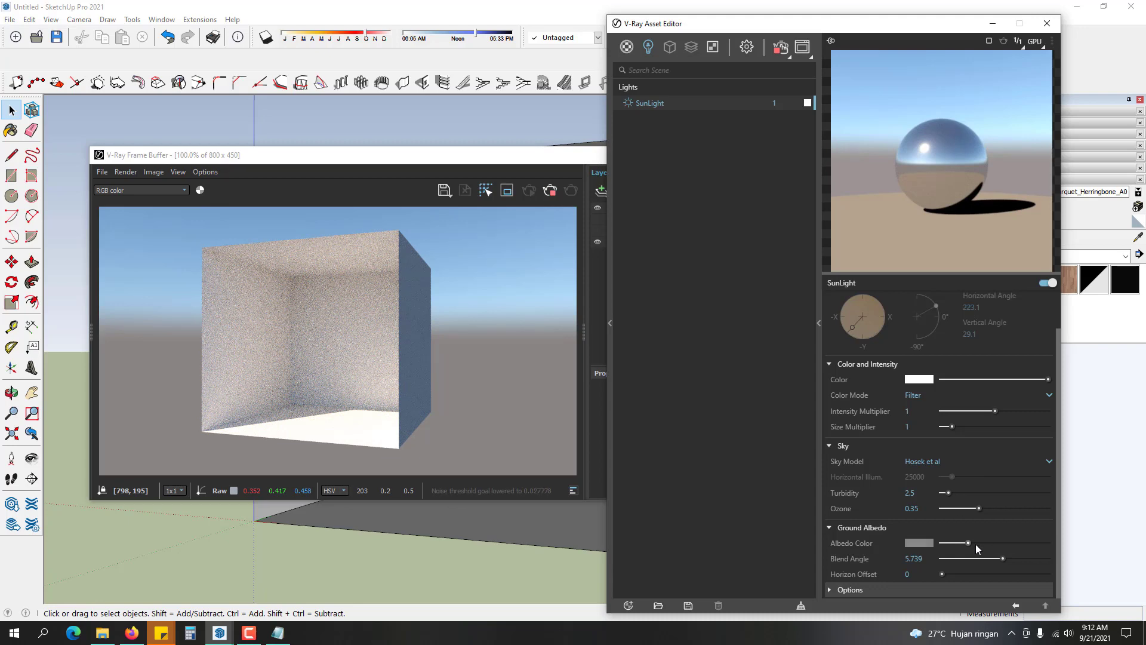
pyautogui.moveTo(976, 543); pyautogui.dragTo(1002, 543)
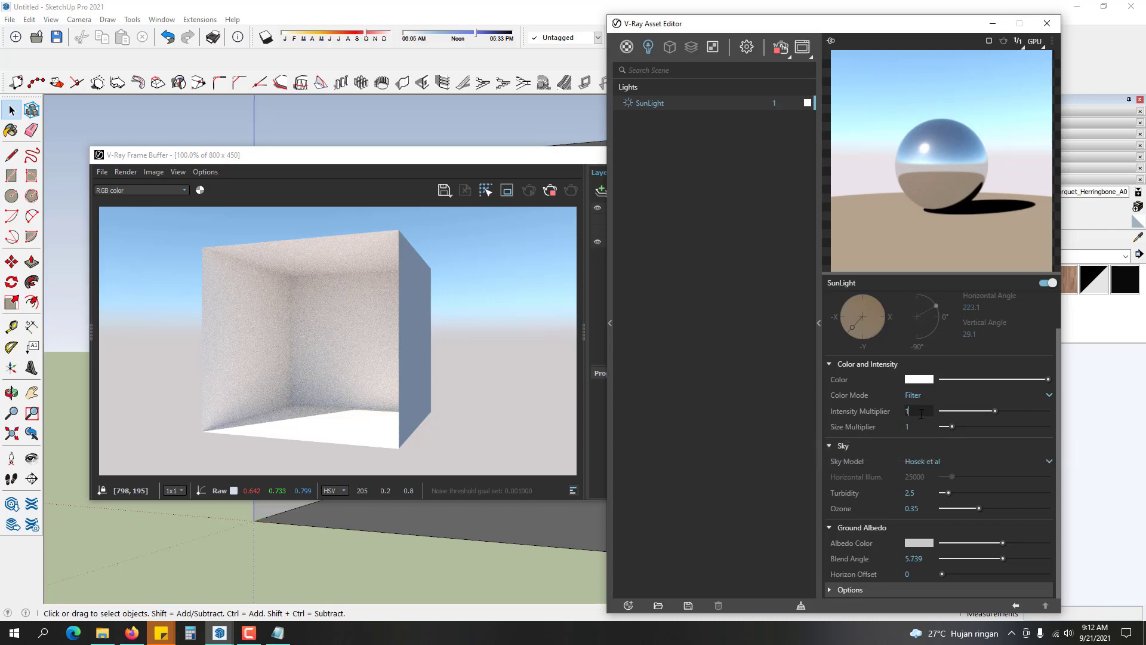
# - Try SunLight Intensity Multipliers of 10, 0.5 and 0.1 on the render, and restore the value to 1
pyautogui.press('Return')
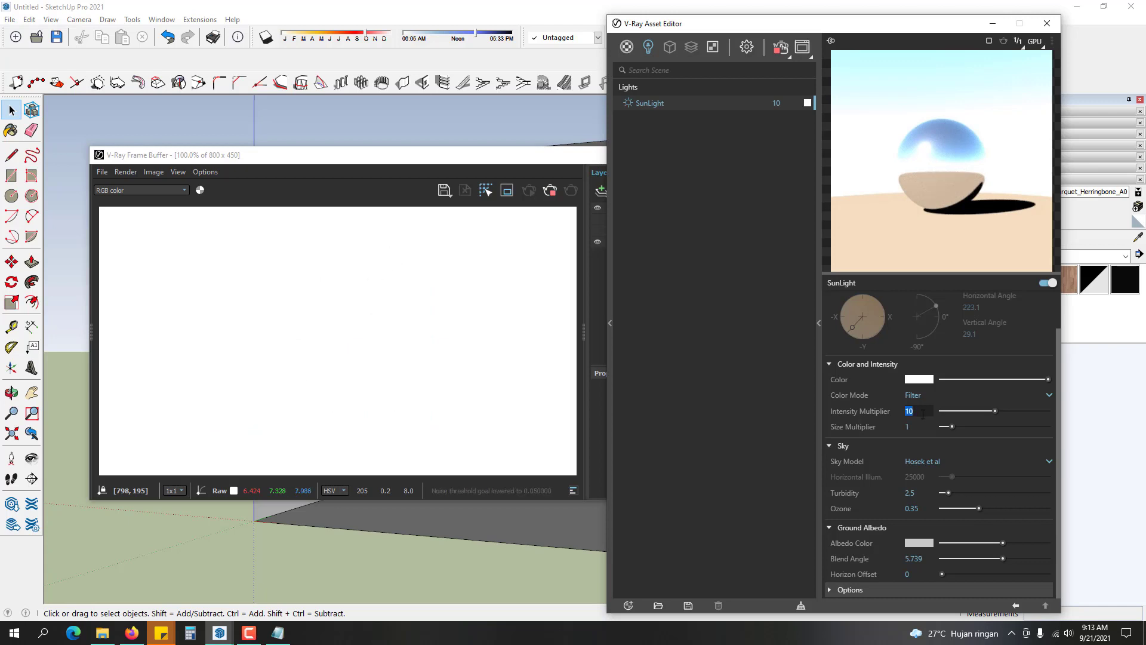
pyautogui.write('.5')
pyautogui.press('Return')
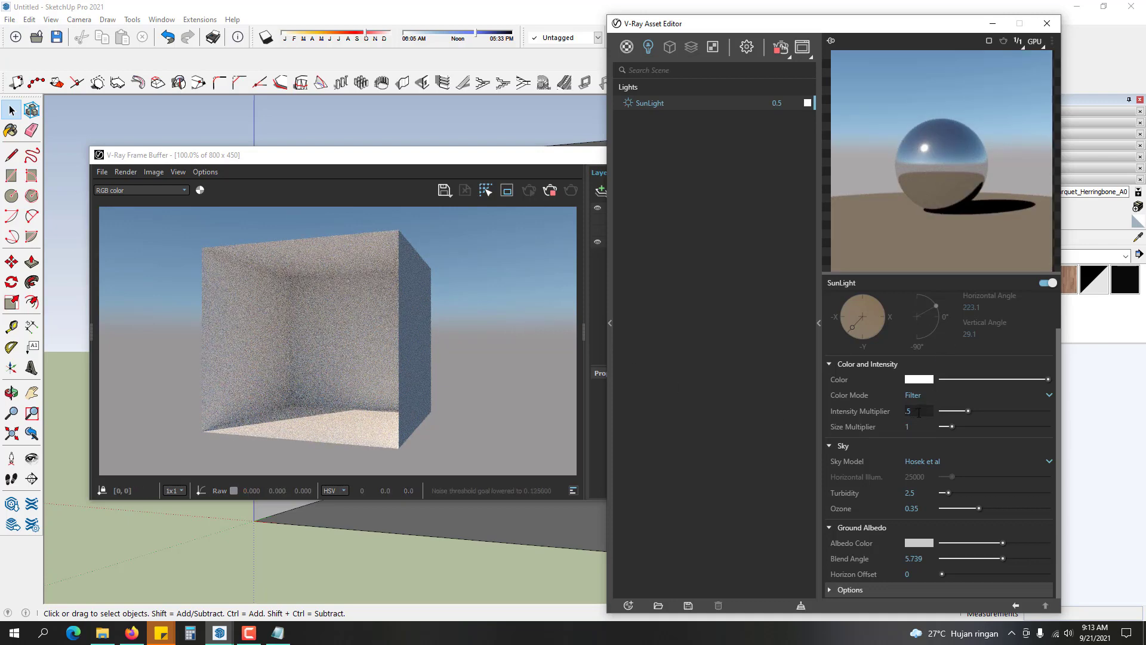
pyautogui.press('Return')
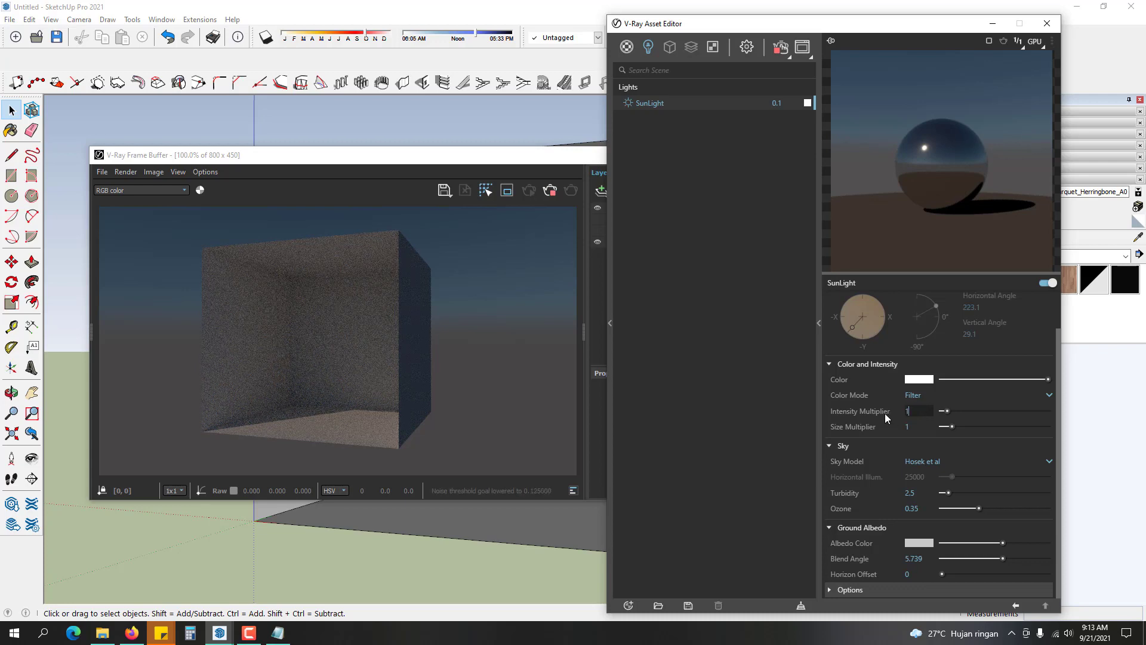
pyautogui.write('1')
pyautogui.press('Return')
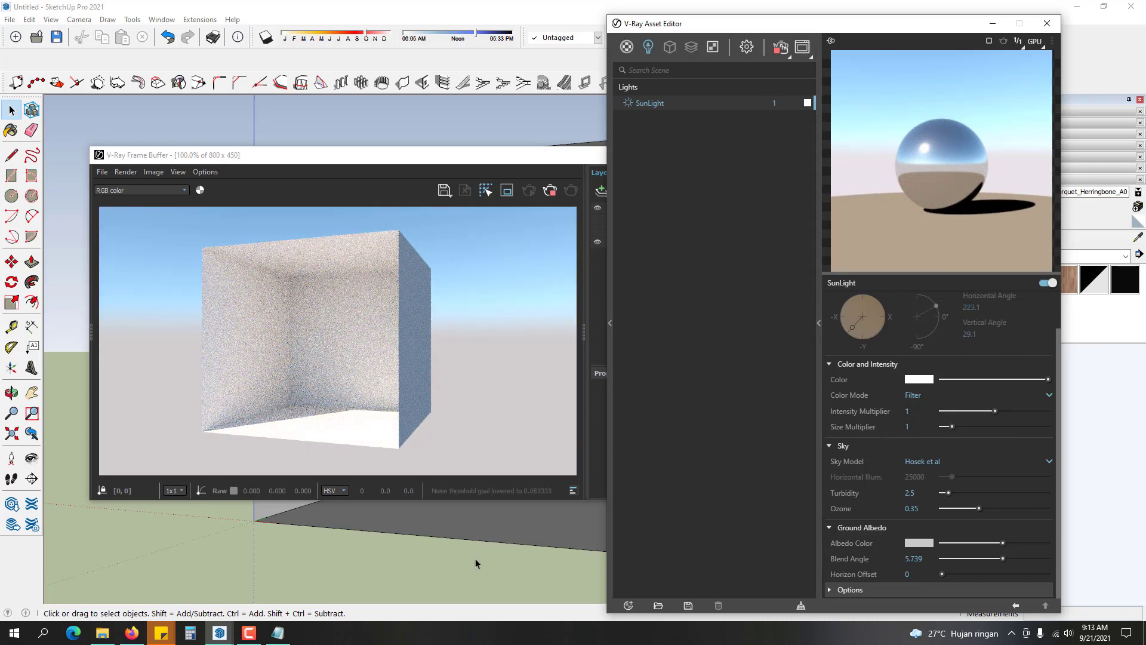
# - Frame the shadow edge on the box floor in the render and set the SunLight's Size Multiplier to 5
pyautogui.click(415, 556)
pyautogui.moveTo(434, 540); pyautogui.dragTo(448, 578, button='middle')
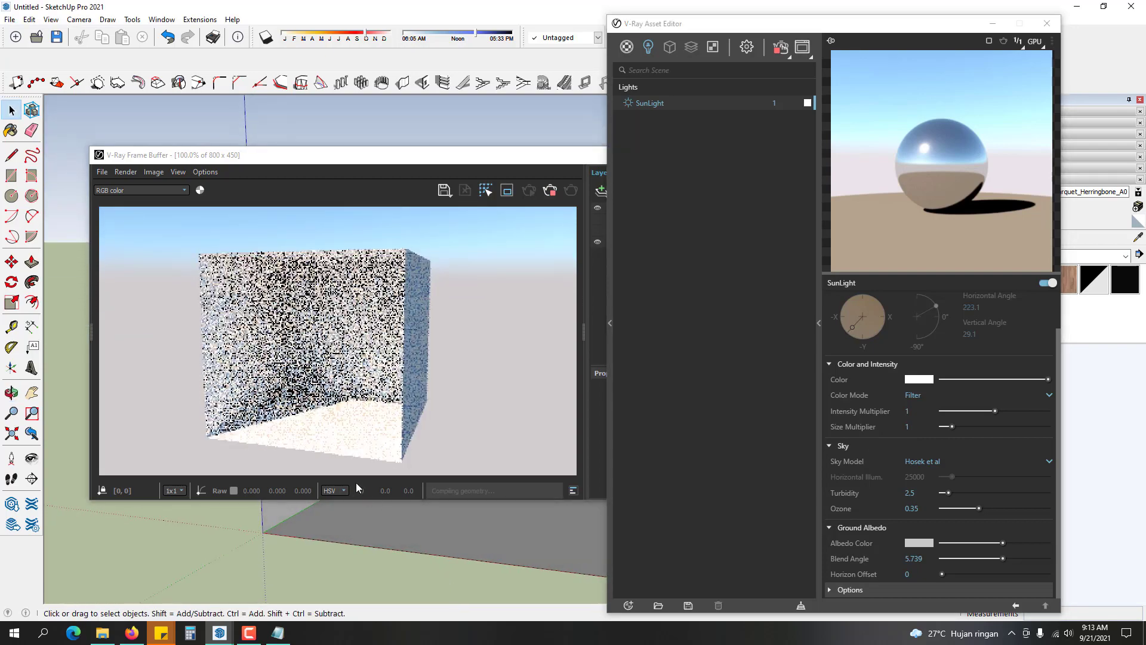
pyautogui.scroll(1, 352, 452)
pyautogui.moveTo(374, 513)
pyautogui.mouseDown(button='middle')
pyautogui.moveTo(440, 563)
pyautogui.moveTo(469, 561)
pyautogui.moveTo(385, 589)
pyautogui.mouseUp(button='middle')
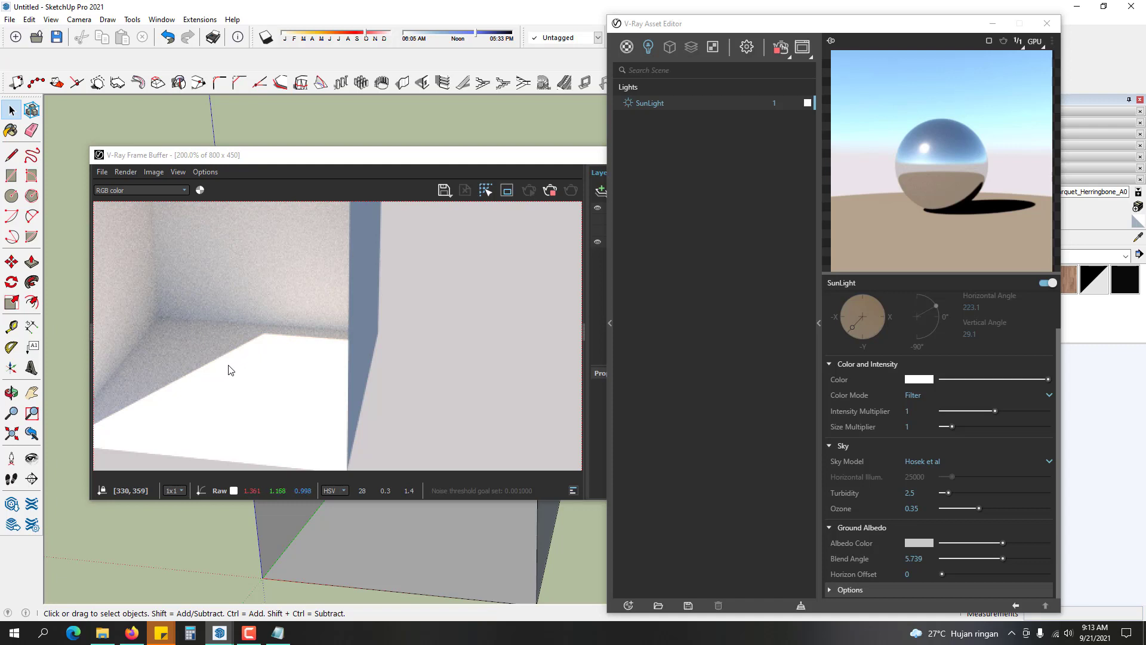
pyautogui.click(922, 427)
pyautogui.write('5')
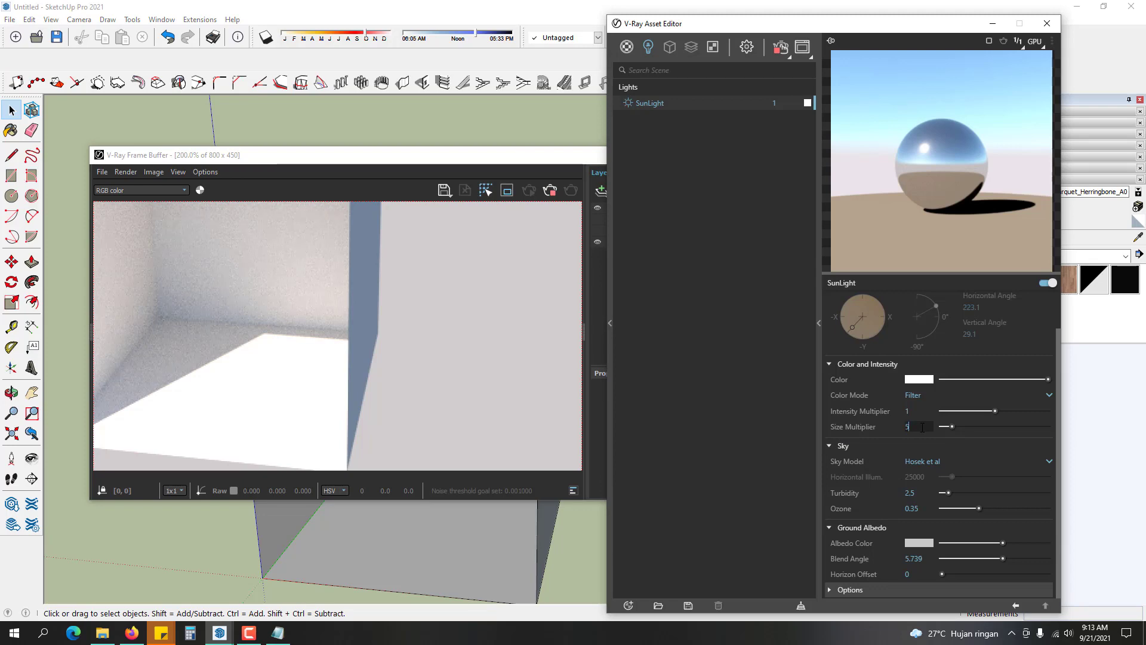
pyautogui.press('Return')
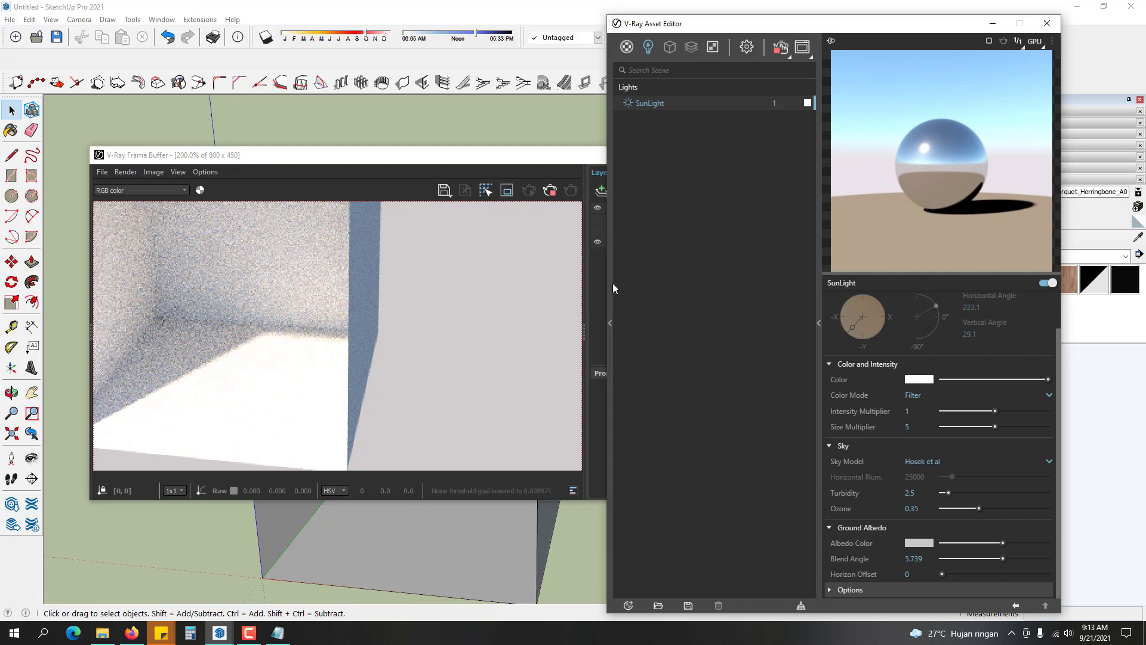
# - Try Size Multipliers of 50 and 20 to compare shadow softness, and set the value back to 1
pyautogui.click(911, 425)
pyautogui.write('50')
pyautogui.press('Return')
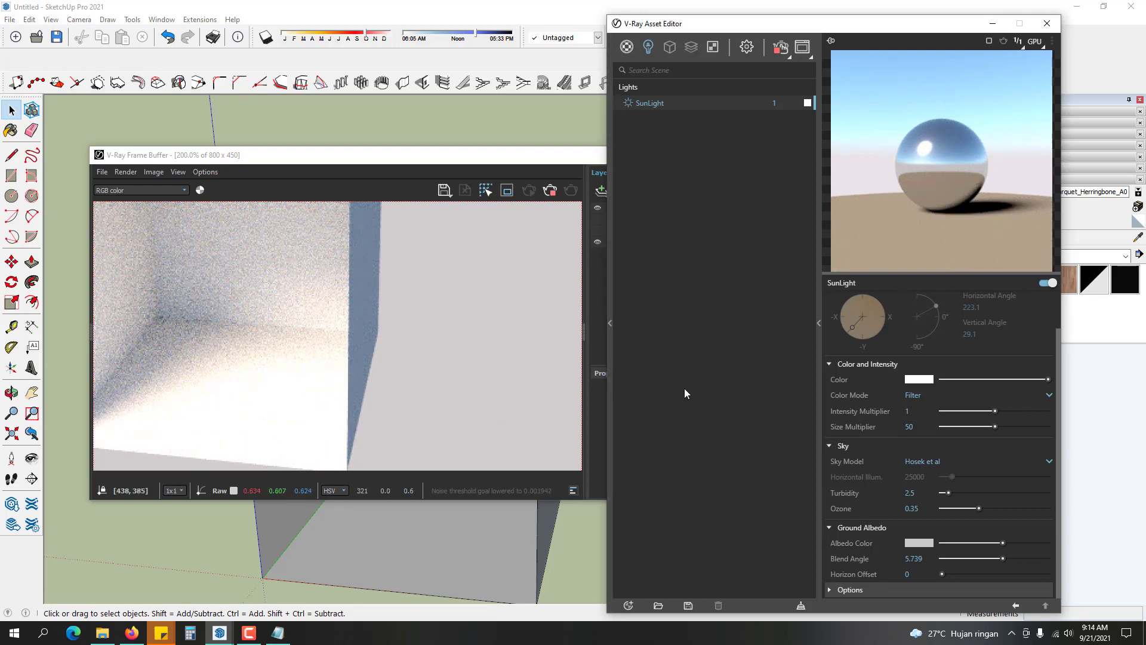
pyautogui.click(919, 426)
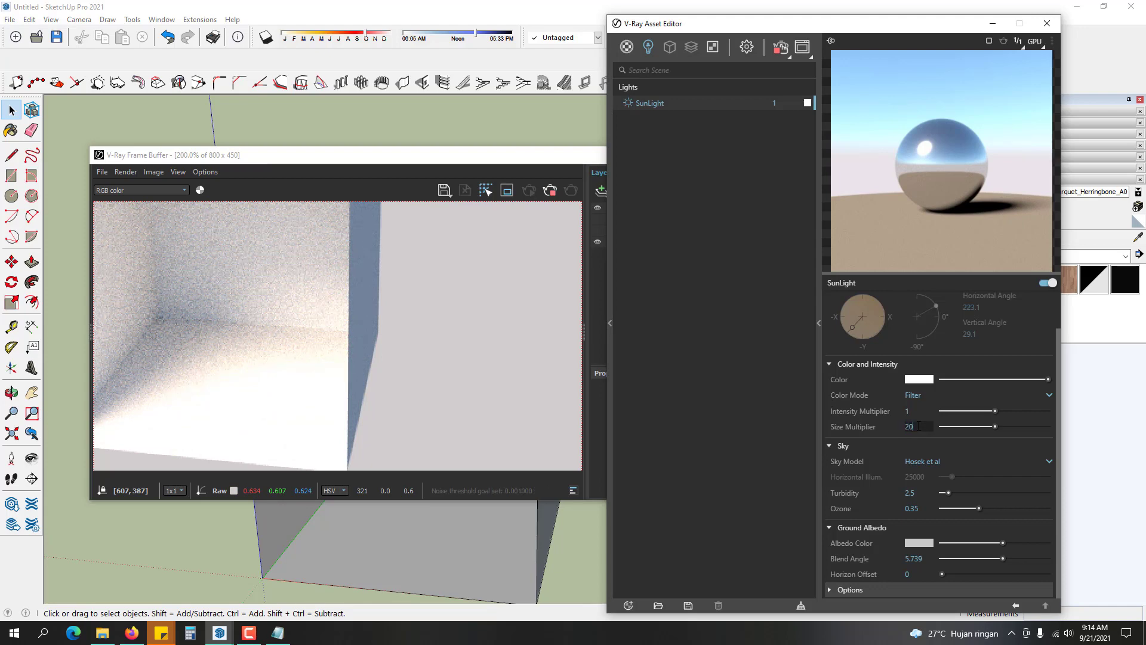
pyautogui.press('Return')
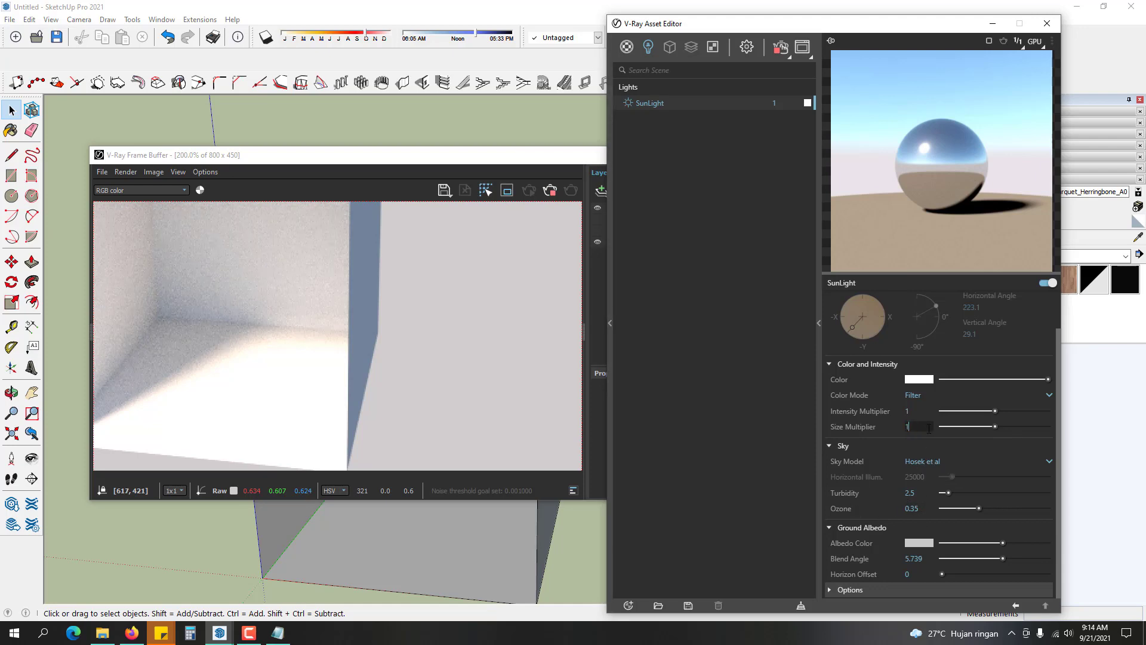
pyautogui.press('Return')
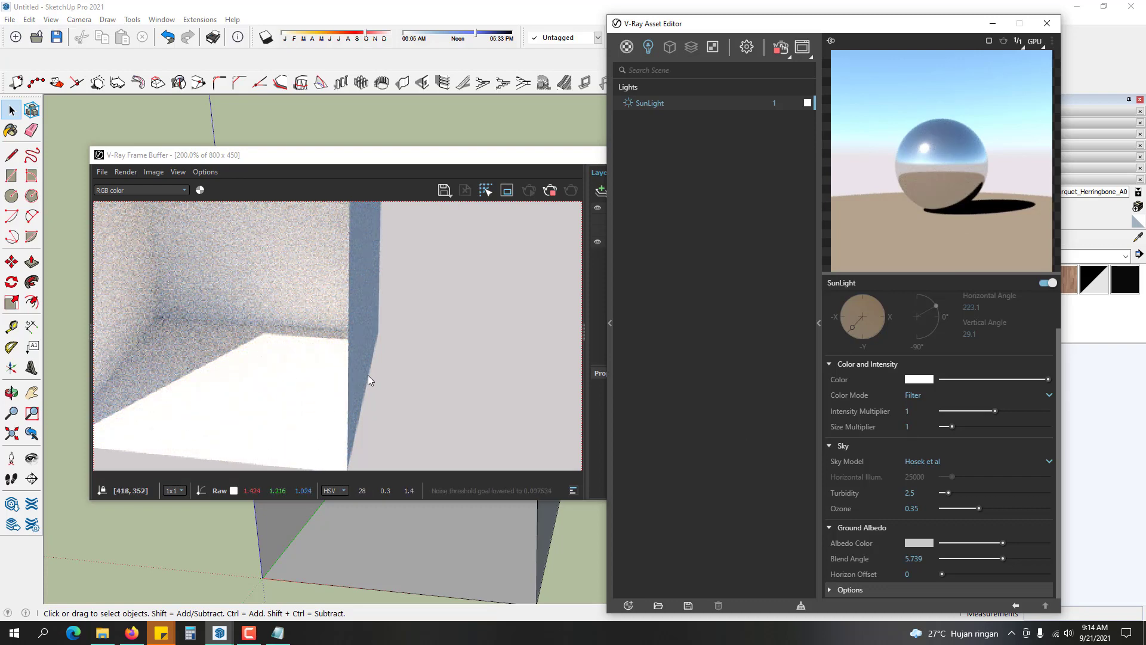
# - View the whole box from farther away in the interactive render and open the V-Ray render settings
pyautogui.click(475, 318)
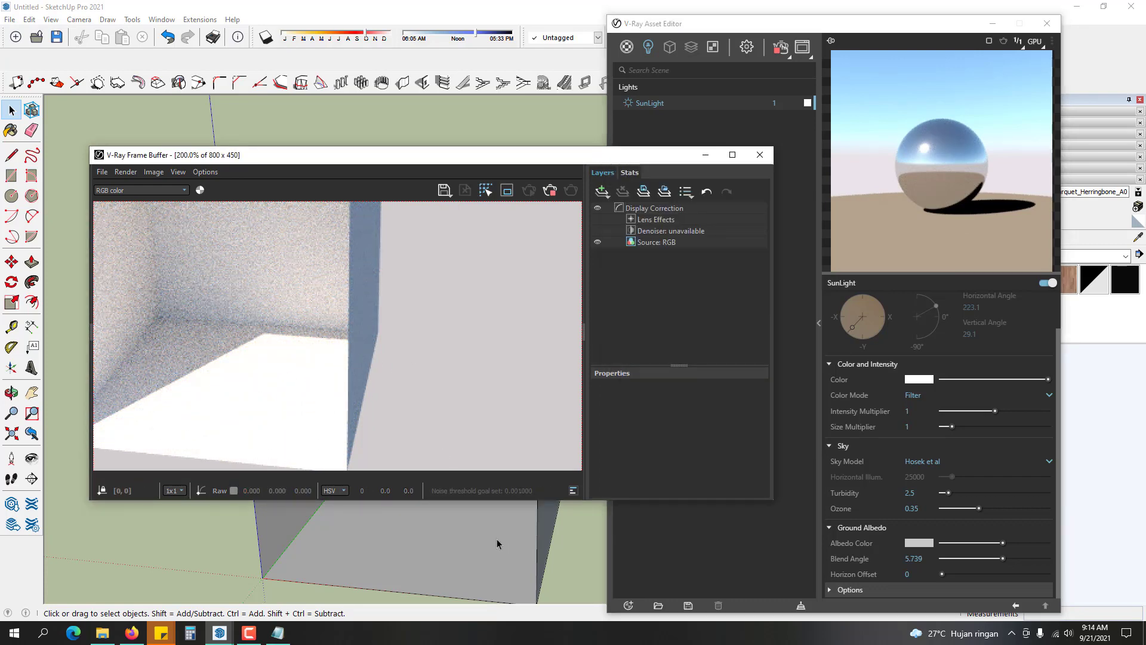
pyautogui.scroll(-5, 497, 538)
pyautogui.moveTo(503, 539)
pyautogui.mouseDown(button='middle')
pyautogui.moveTo(382, 468)
pyautogui.moveTo(511, 534)
pyautogui.mouseUp(button='middle')
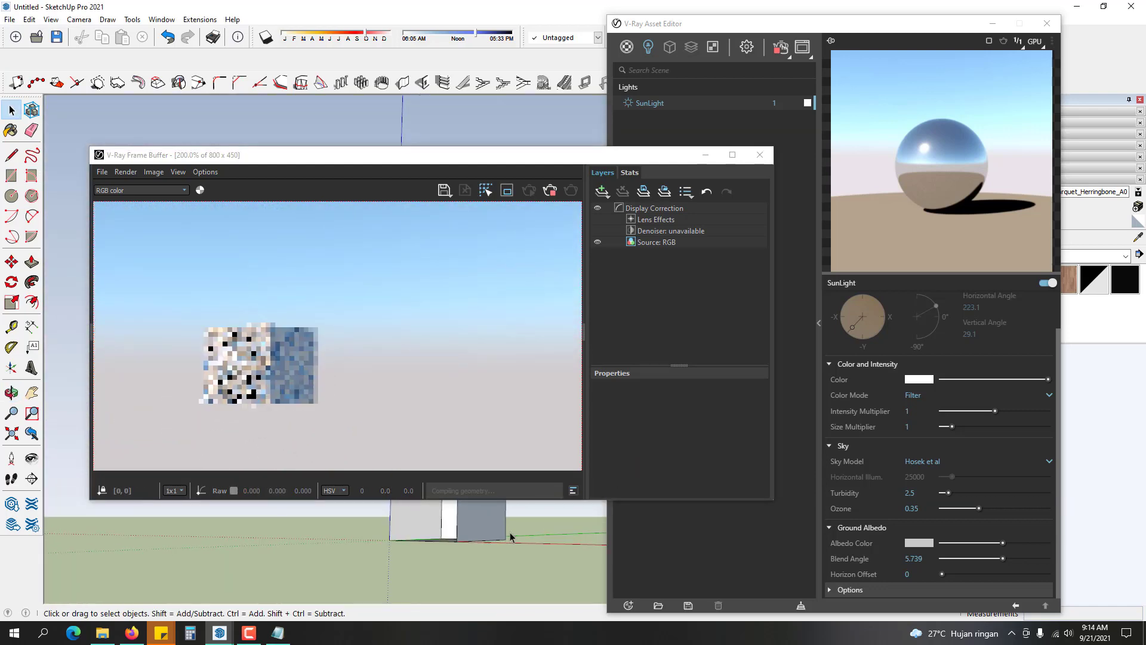
pyautogui.scroll(1, 510, 537)
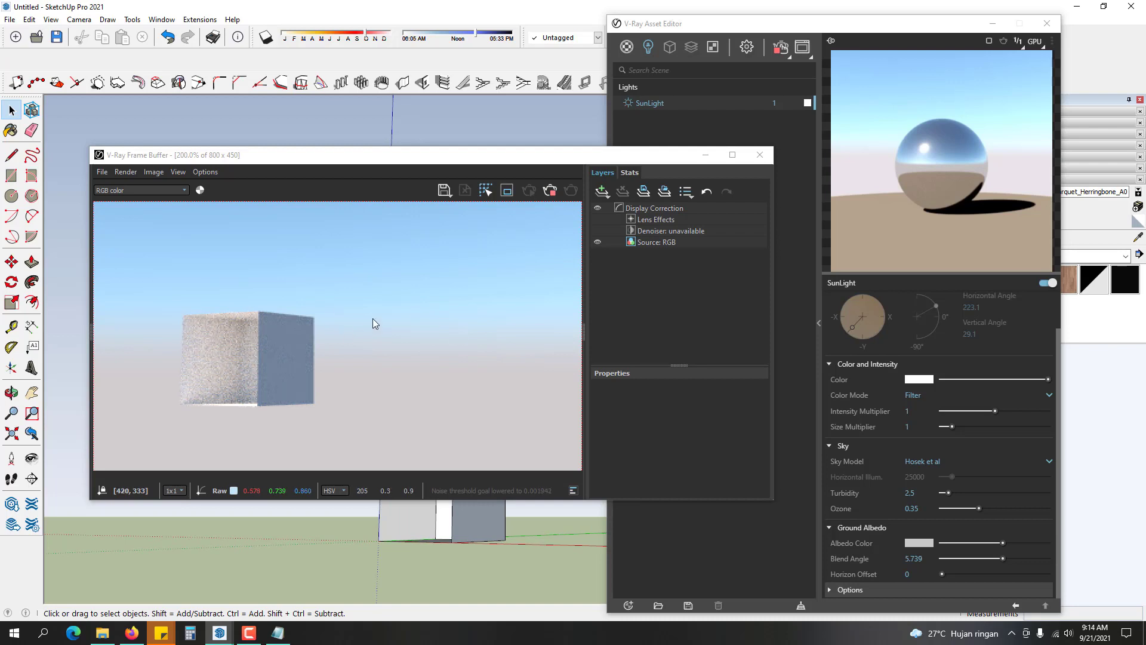
pyautogui.click(782, 518)
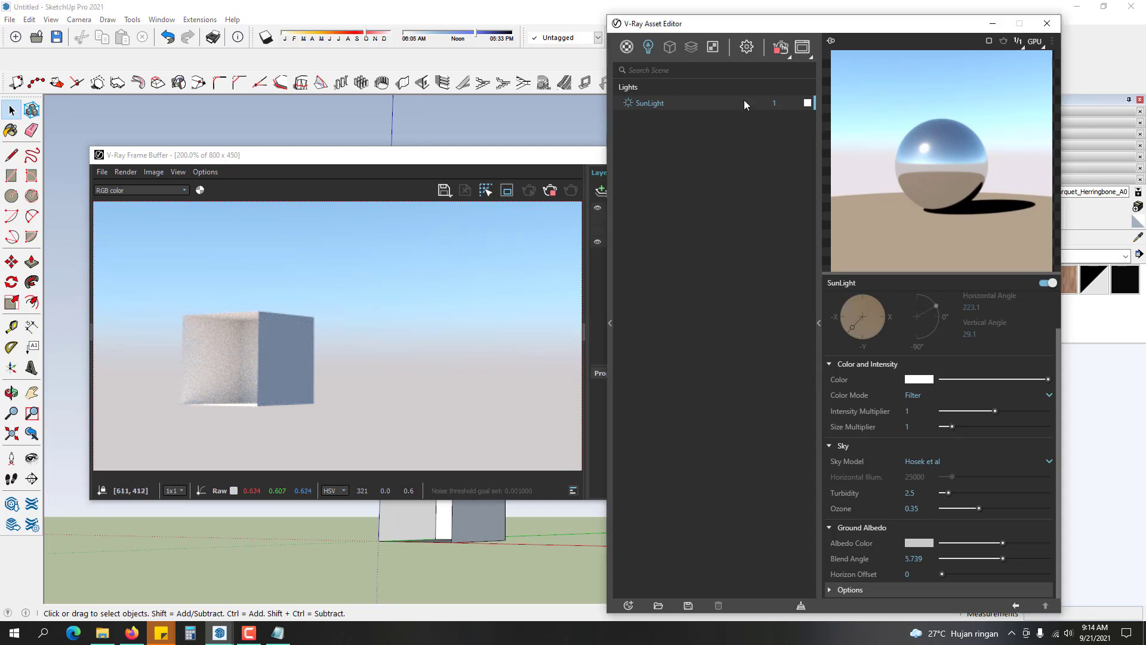
pyautogui.click(747, 47)
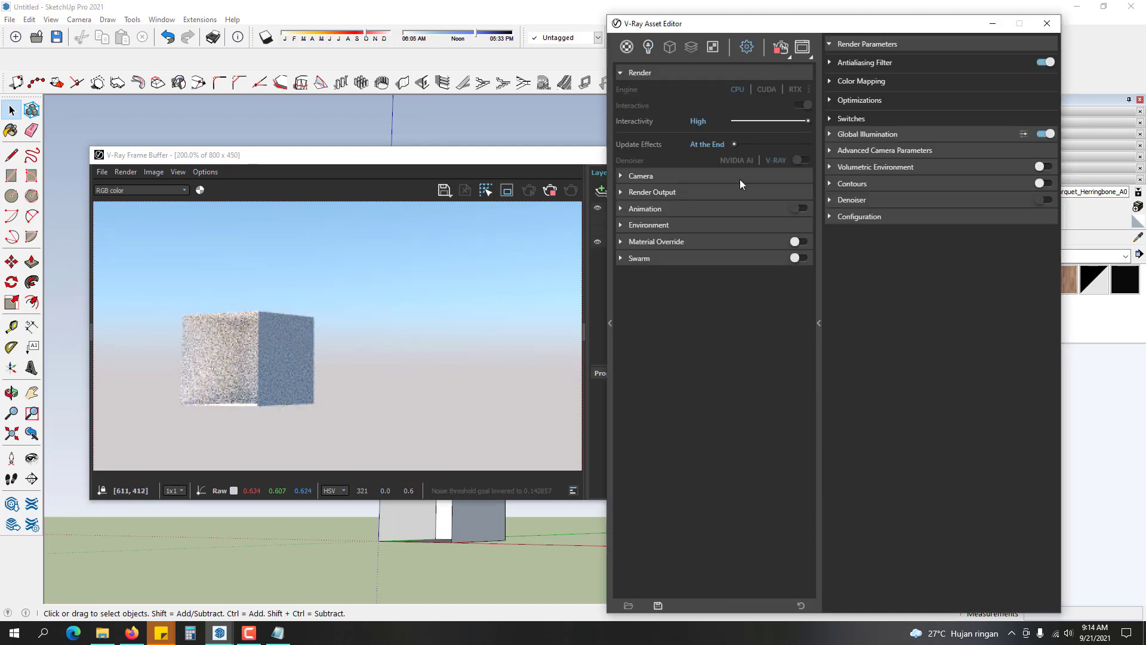
# - Turn off the environment Background, examine the box interior in the interactive render from several angles, and turn the Background back on
pyautogui.click(735, 222)
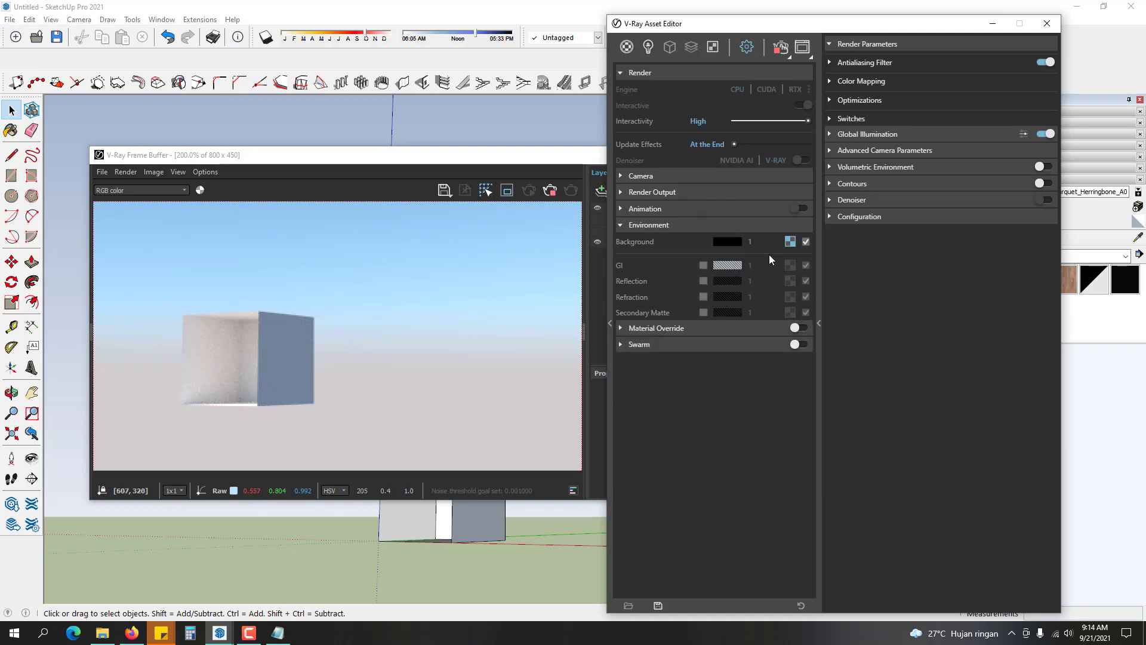
pyautogui.click(806, 241)
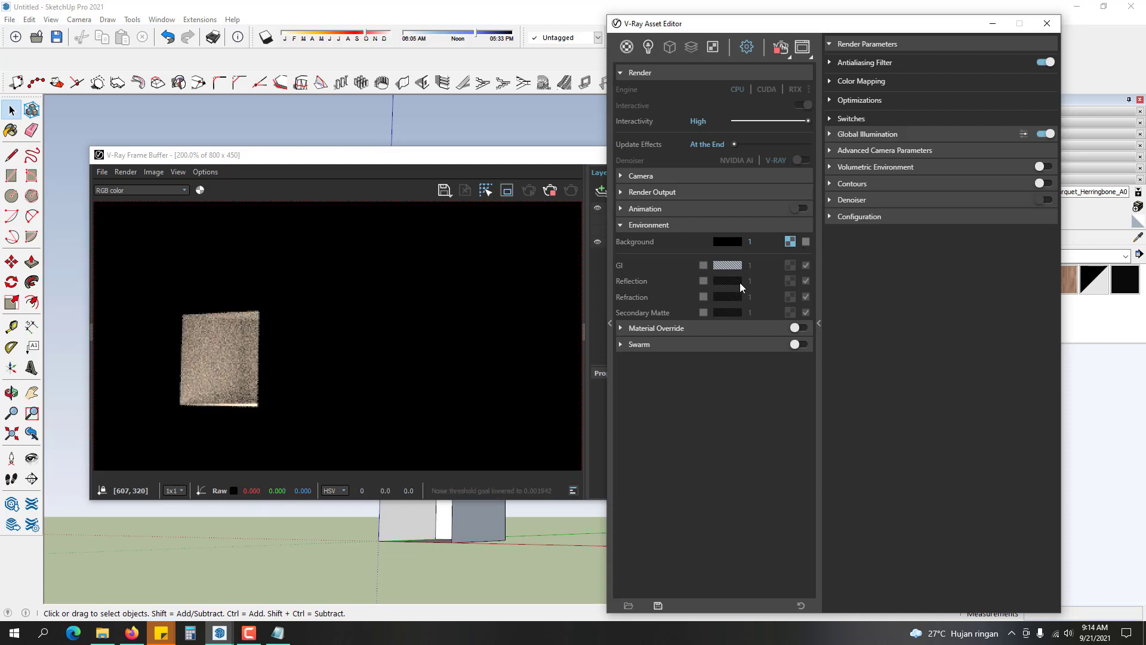
pyautogui.moveTo(511, 589); pyautogui.dragTo(518, 576, button='middle')
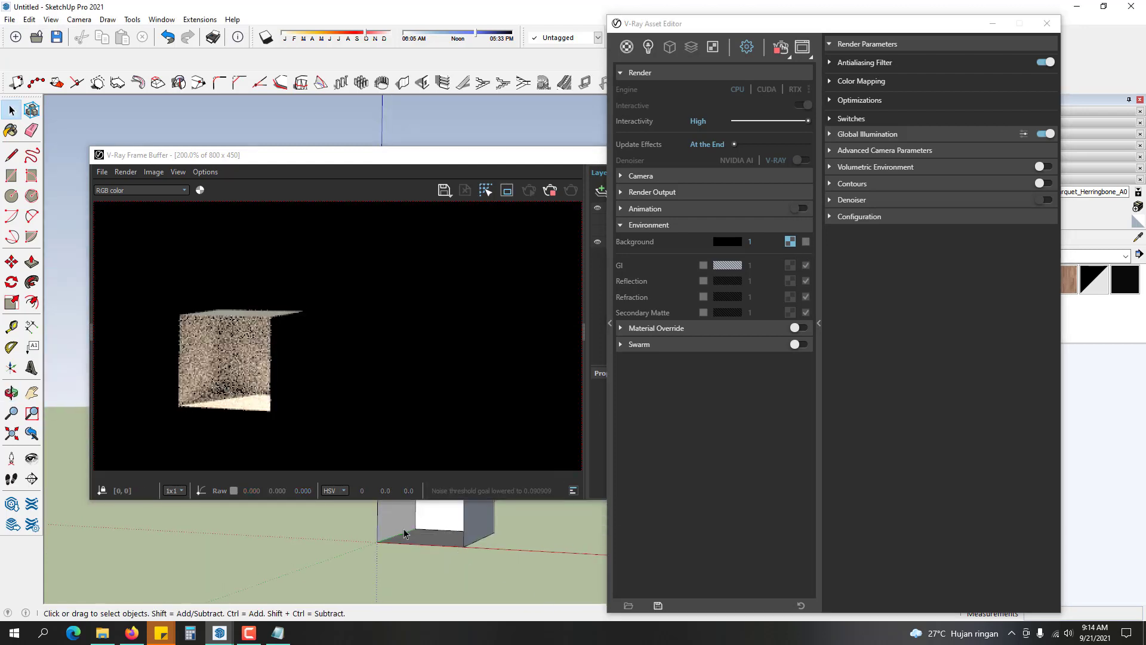
pyautogui.moveTo(404, 532); pyautogui.dragTo(485, 538, button='middle')
pyautogui.scroll(3, 325, 463)
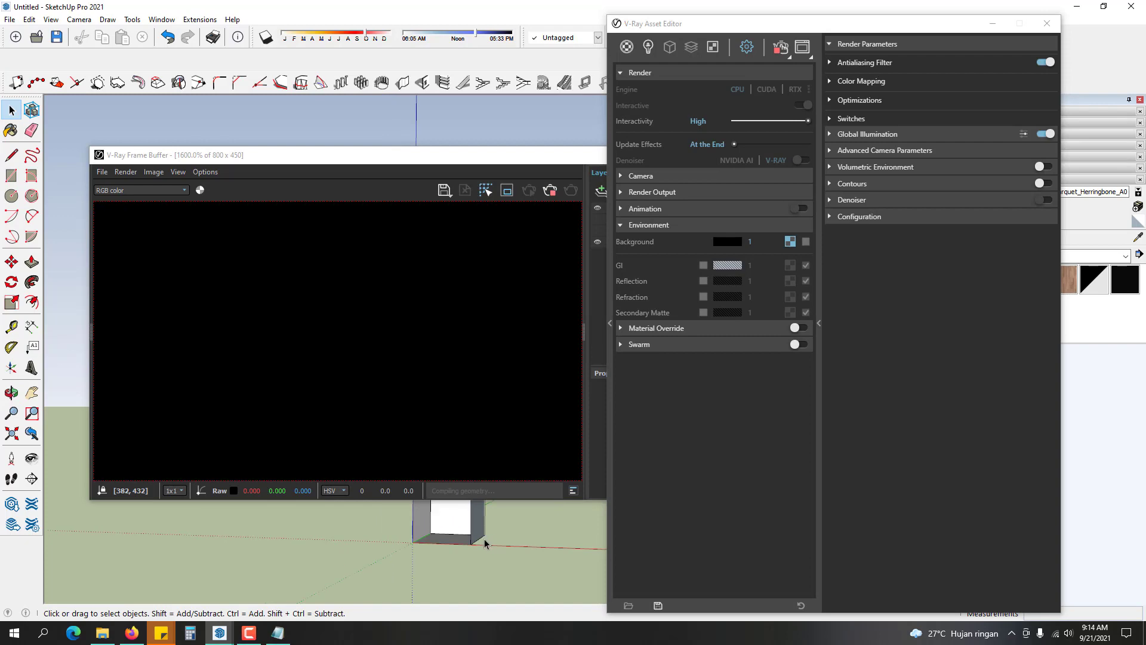
pyautogui.scroll(-3, 364, 361)
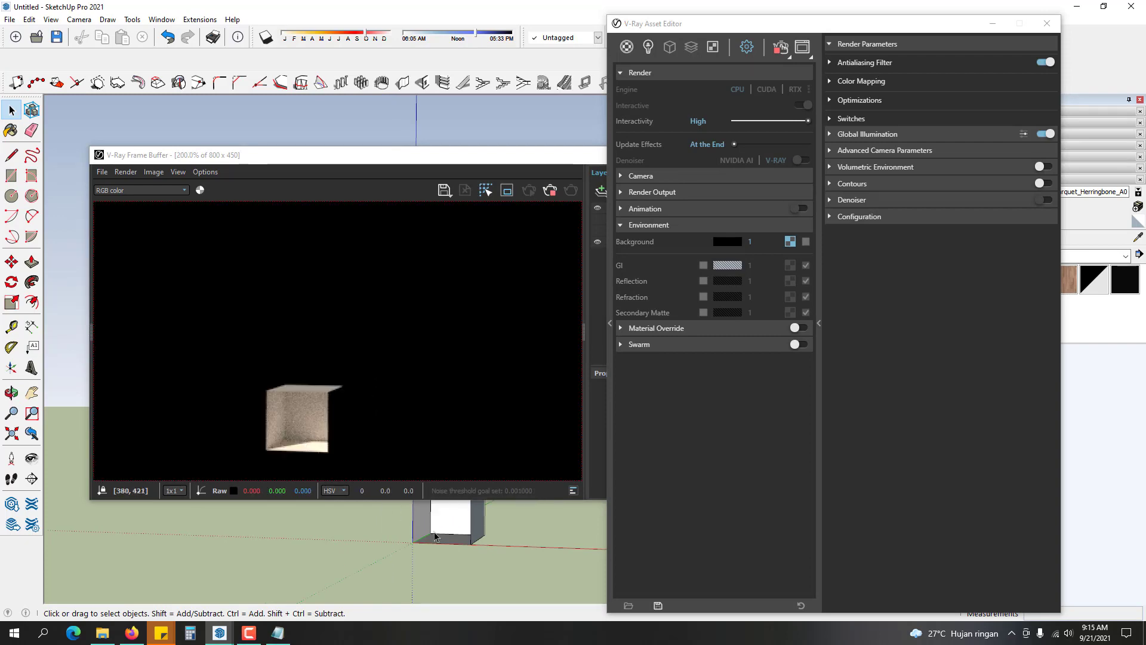
pyautogui.moveTo(421, 538); pyautogui.dragTo(491, 551, button='middle')
pyautogui.scroll(5, 491, 549)
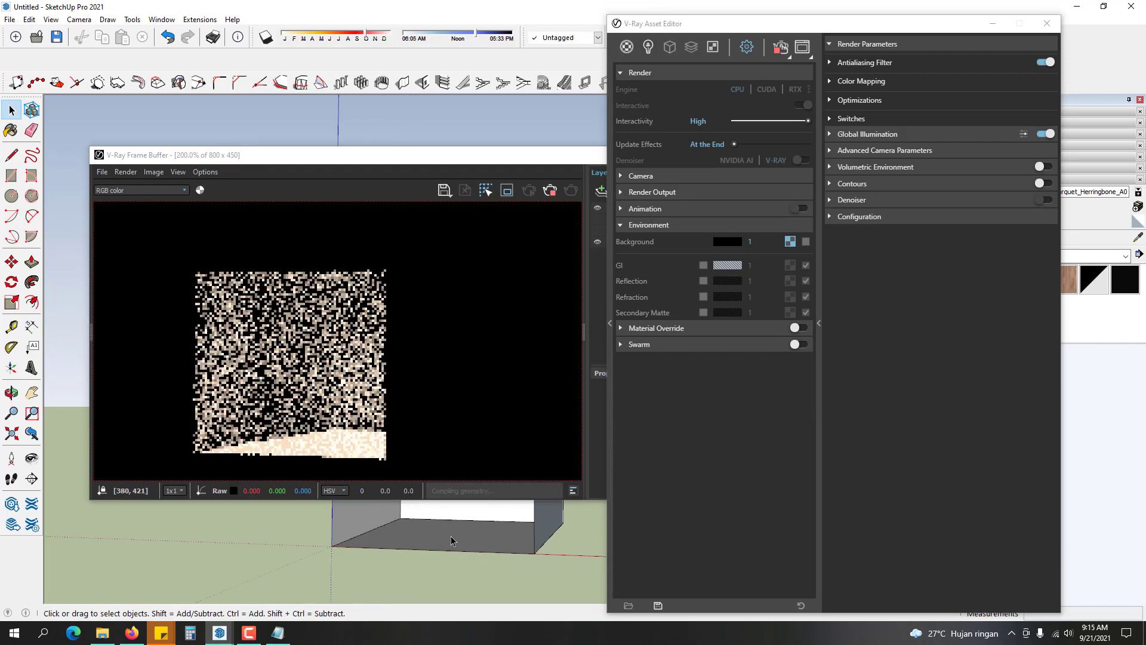
pyautogui.scroll(-1, 426, 566)
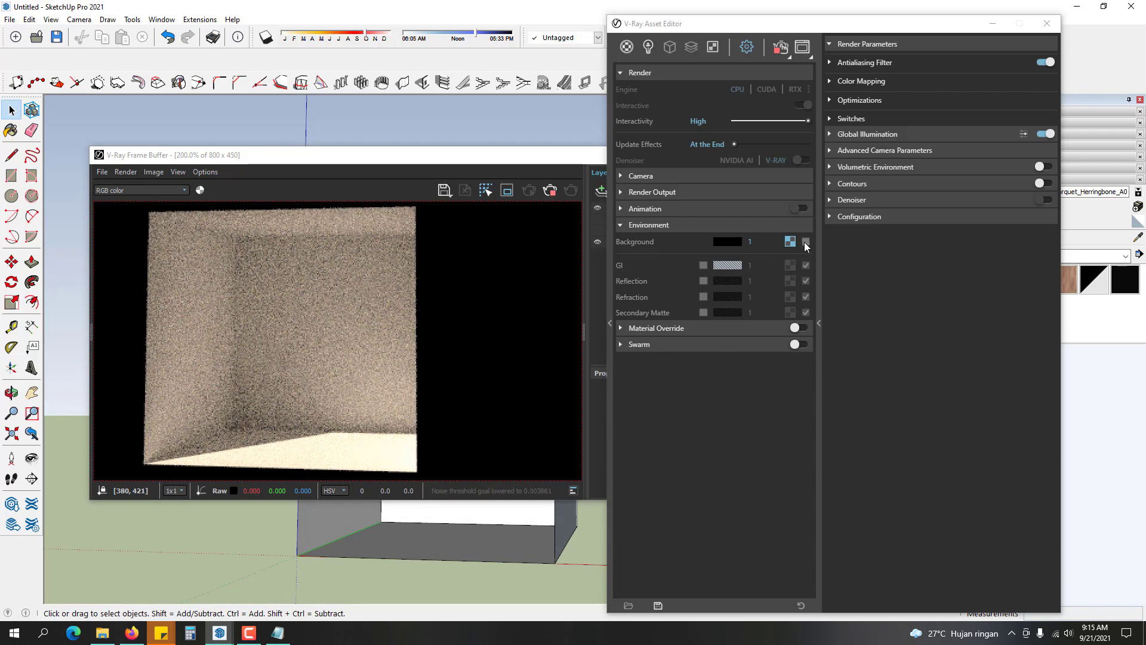
pyautogui.click(806, 242)
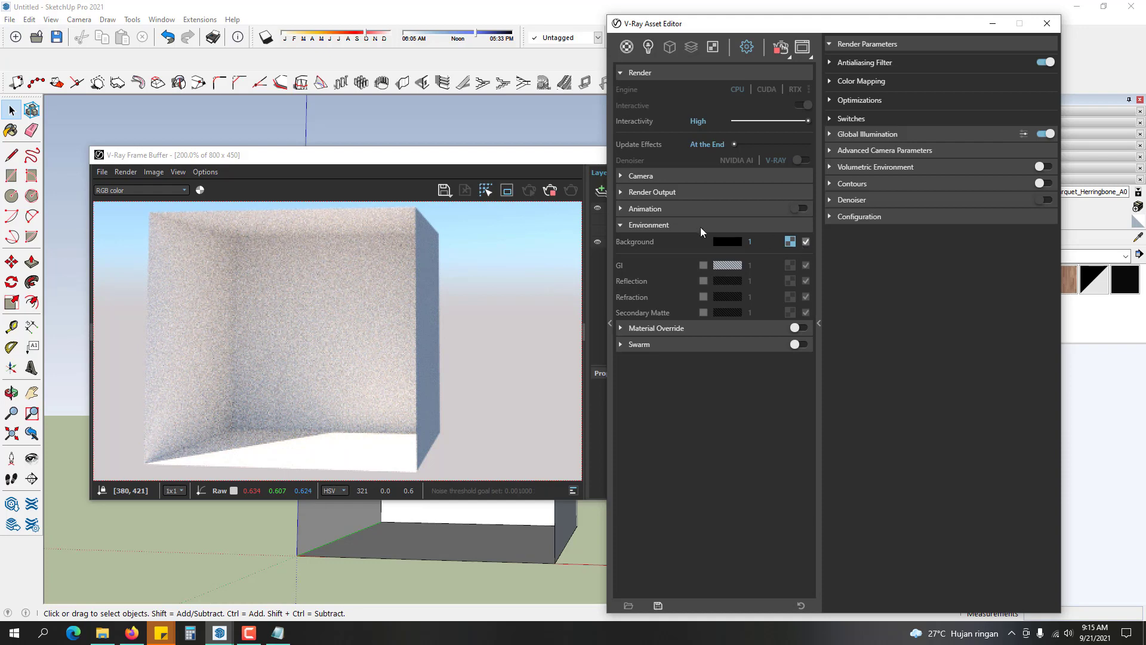
# - Darken the SunLight's ground Albedo Color to a mid grey
pyautogui.click(649, 47)
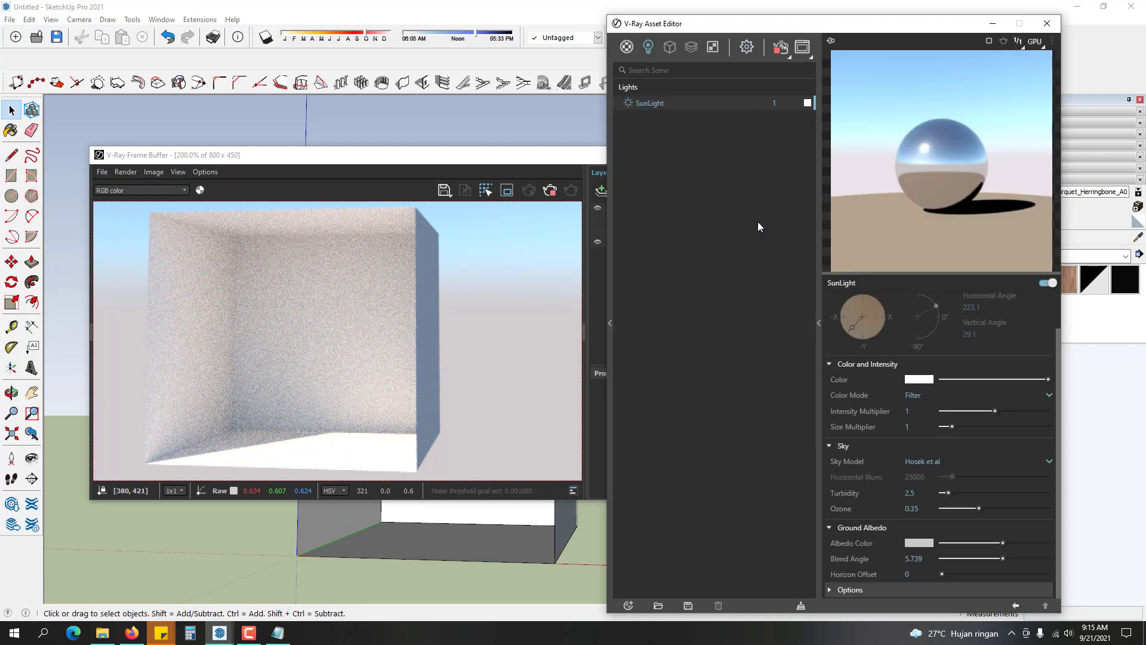
pyautogui.click(745, 46)
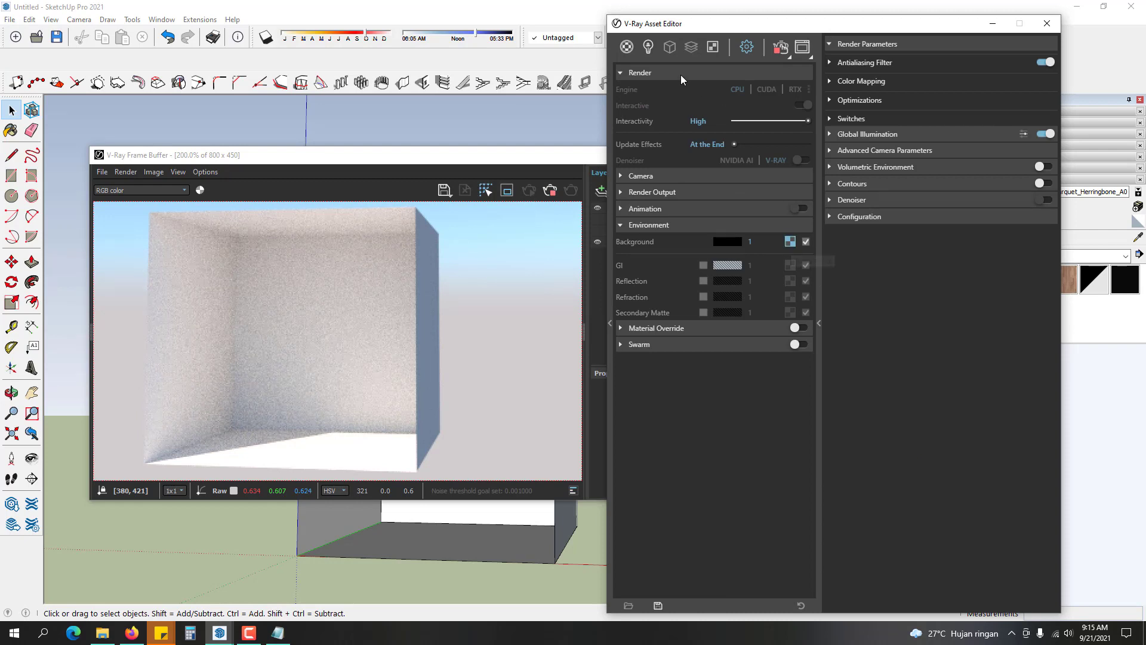
pyautogui.click(649, 48)
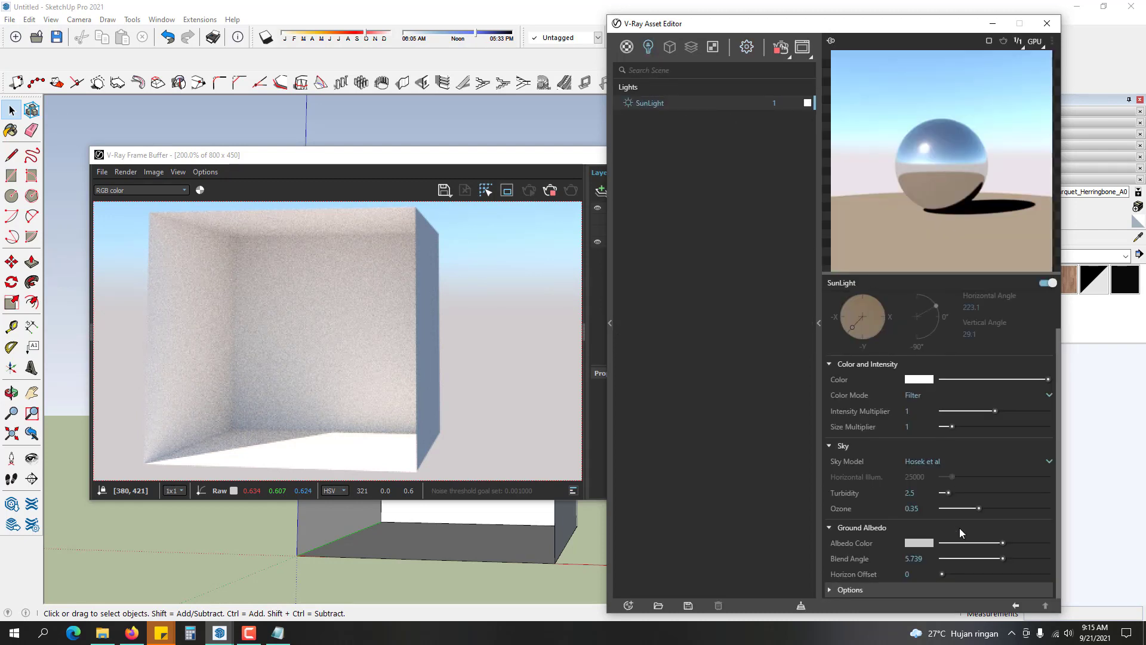
pyautogui.moveTo(1003, 543); pyautogui.dragTo(971, 542)
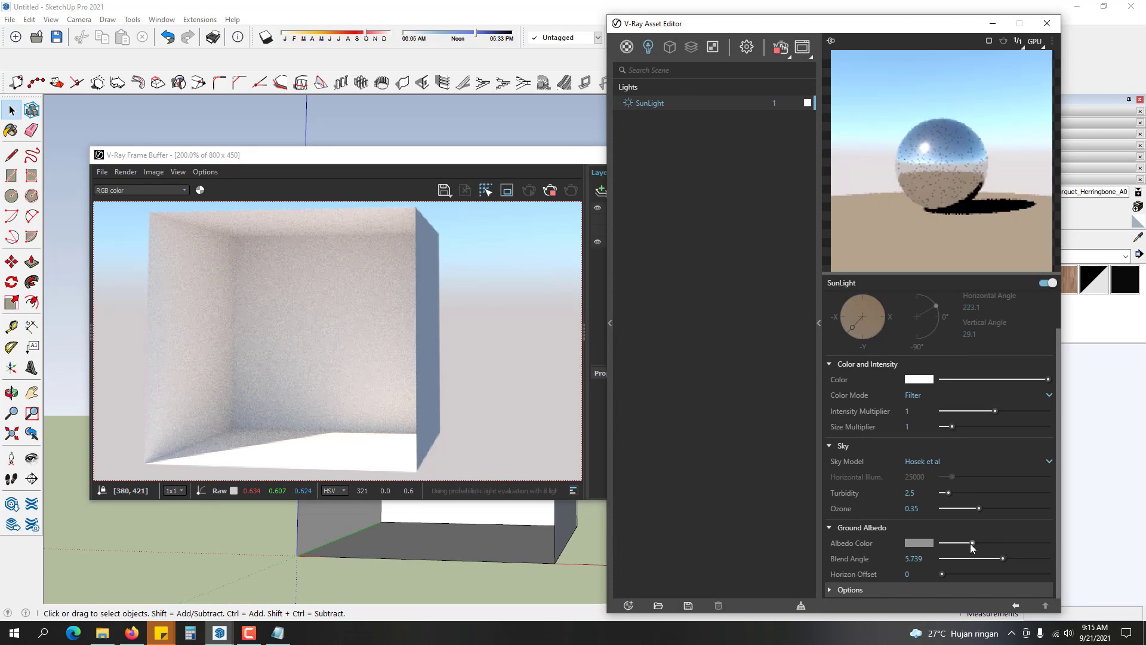
# - Open the Sky texture assigned to the environment Background to view its parameters, and return to the scene's lights
pyautogui.click(746, 48)
pyautogui.click(790, 239)
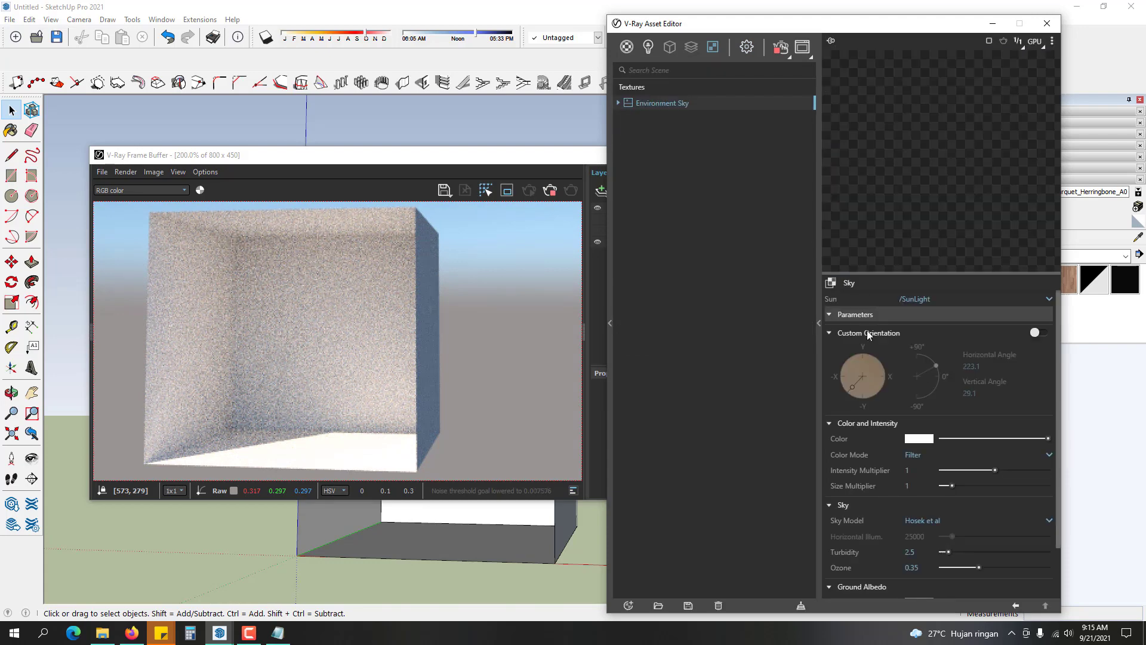
pyautogui.click(648, 46)
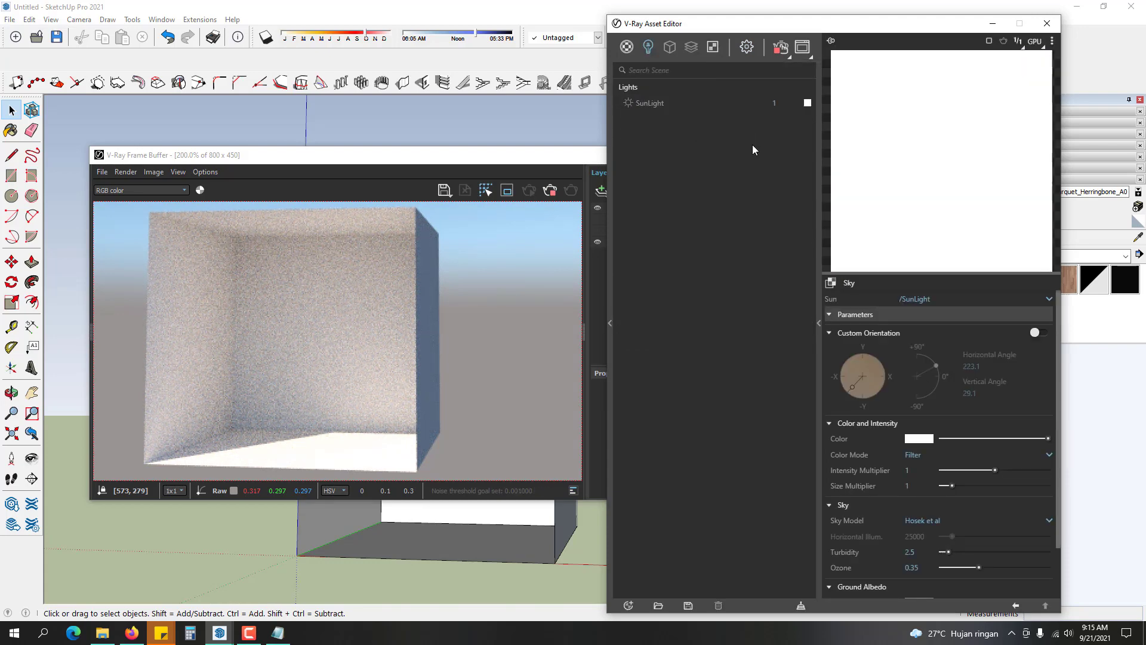
# - View the box opening from a slightly higher angle in the interactive render, stop the render and close the frame buffer
pyautogui.click(528, 239)
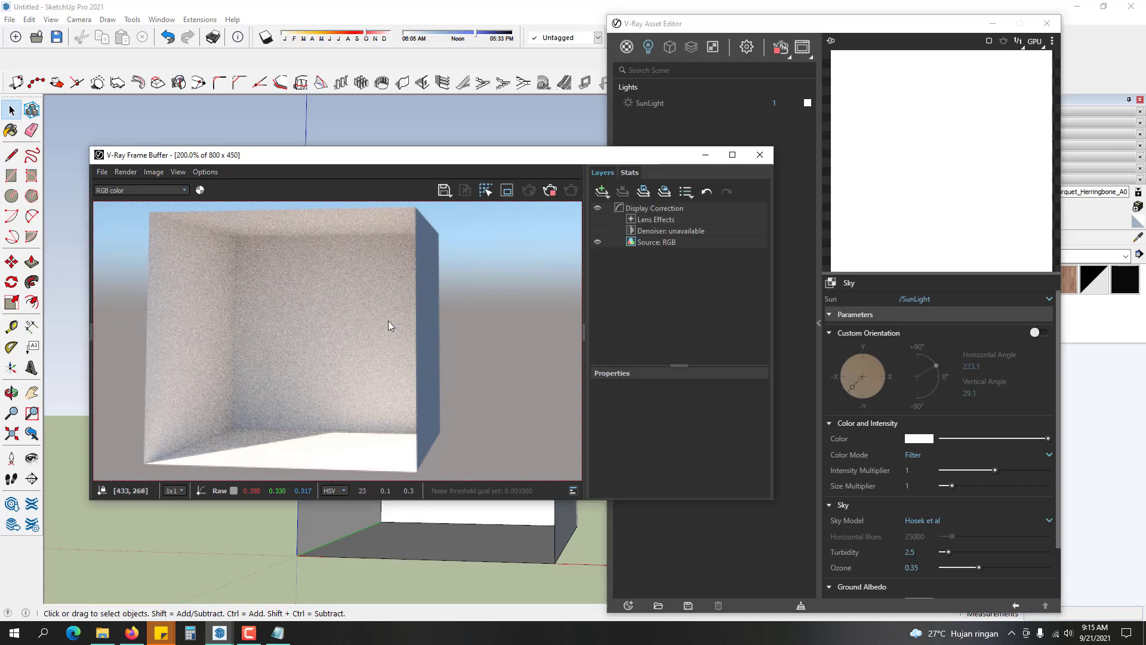
pyautogui.moveTo(479, 536); pyautogui.dragTo(478, 568, button='middle')
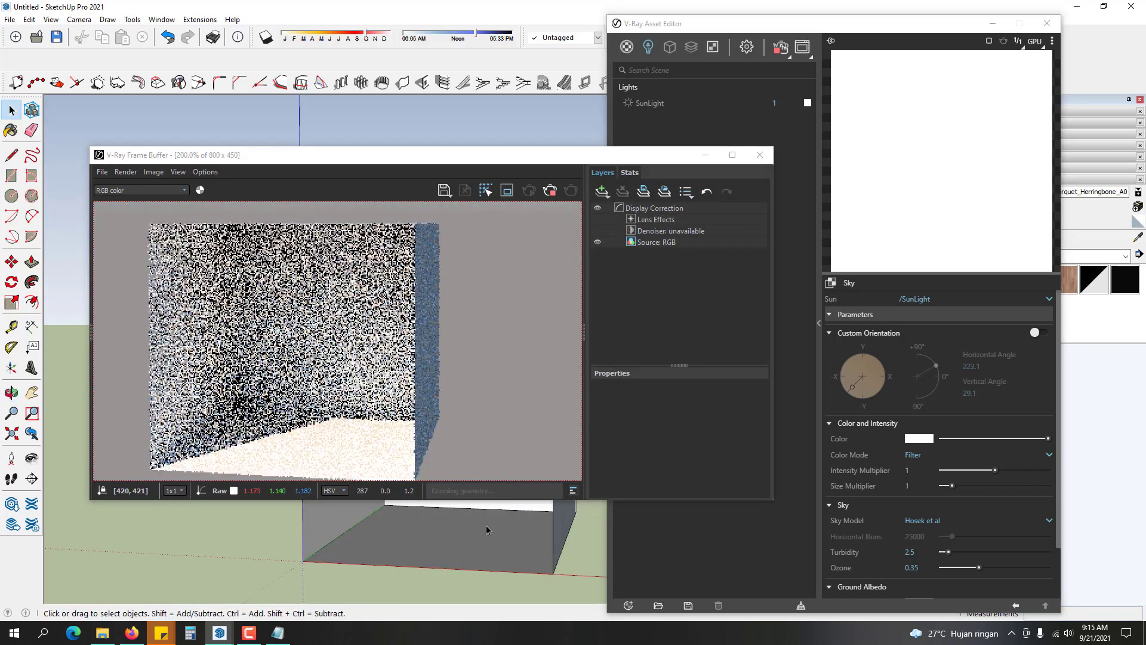
pyautogui.click(549, 190)
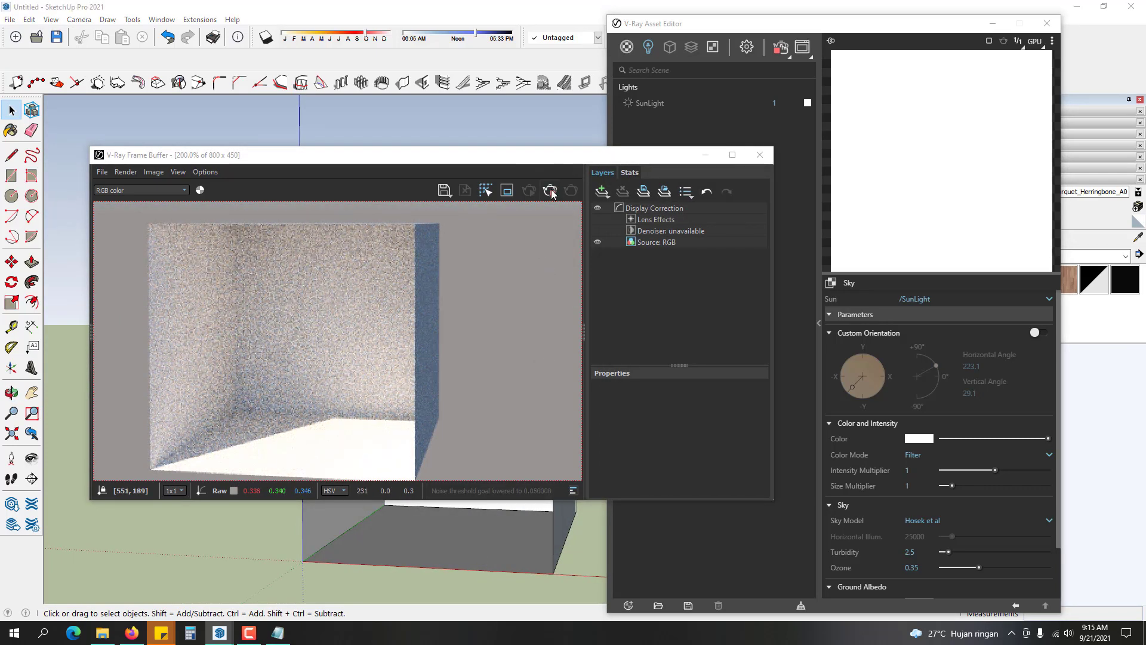
pyautogui.click(759, 155)
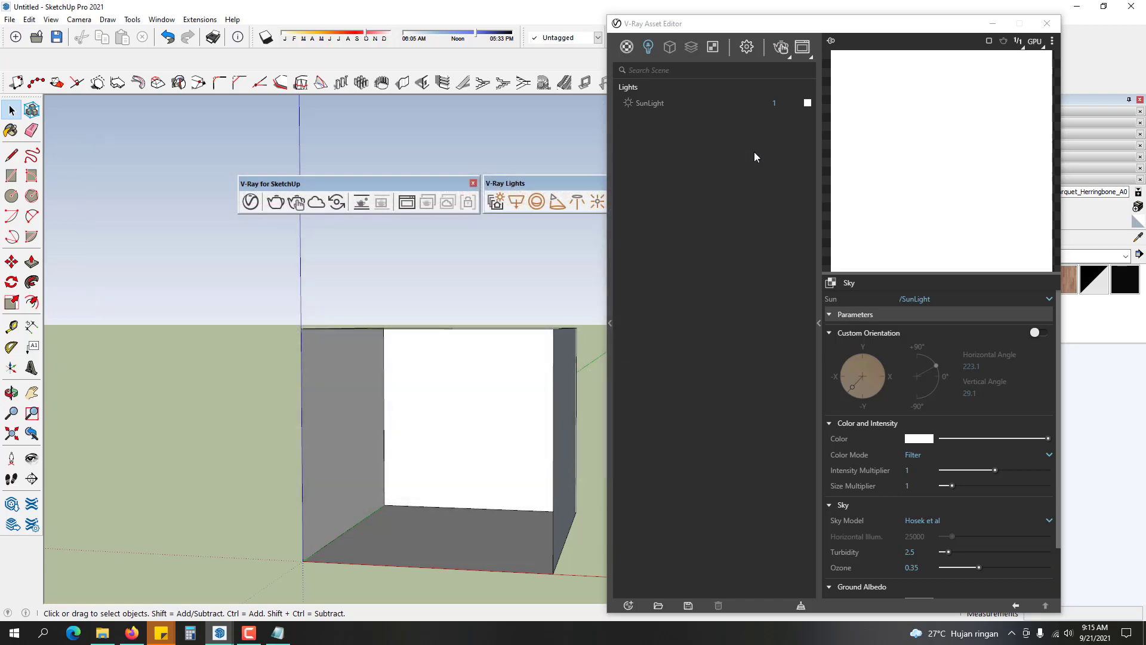
# - Switch off the SunLight in the V-Ray Asset Editor and close the editor
pyautogui.click(642, 104)
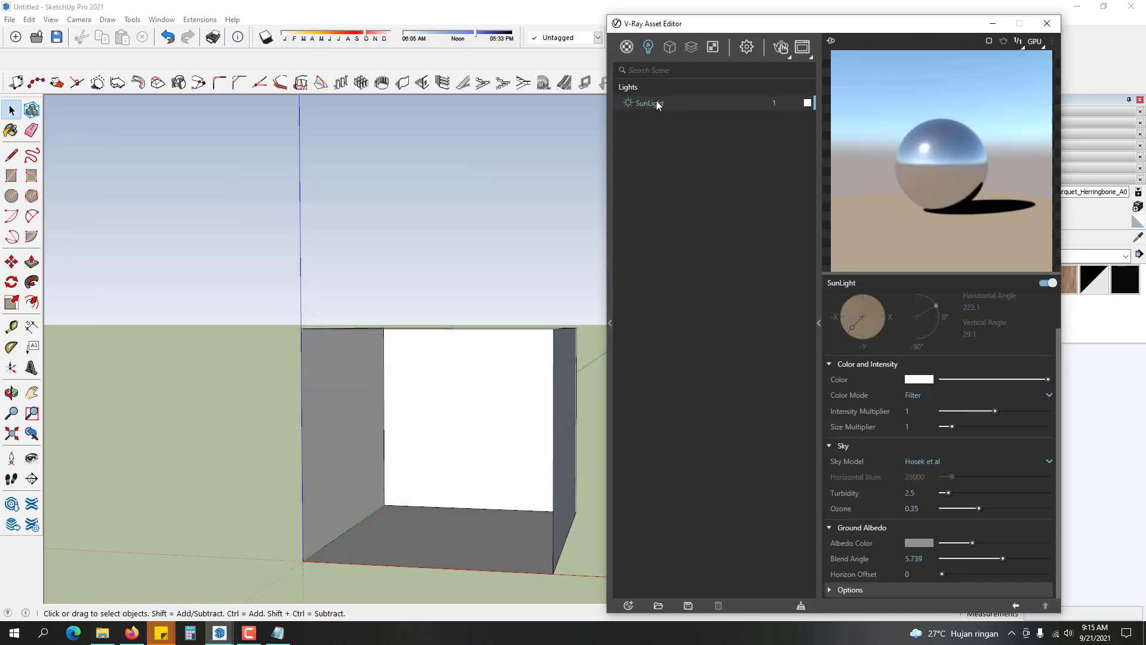
pyautogui.click(1047, 24)
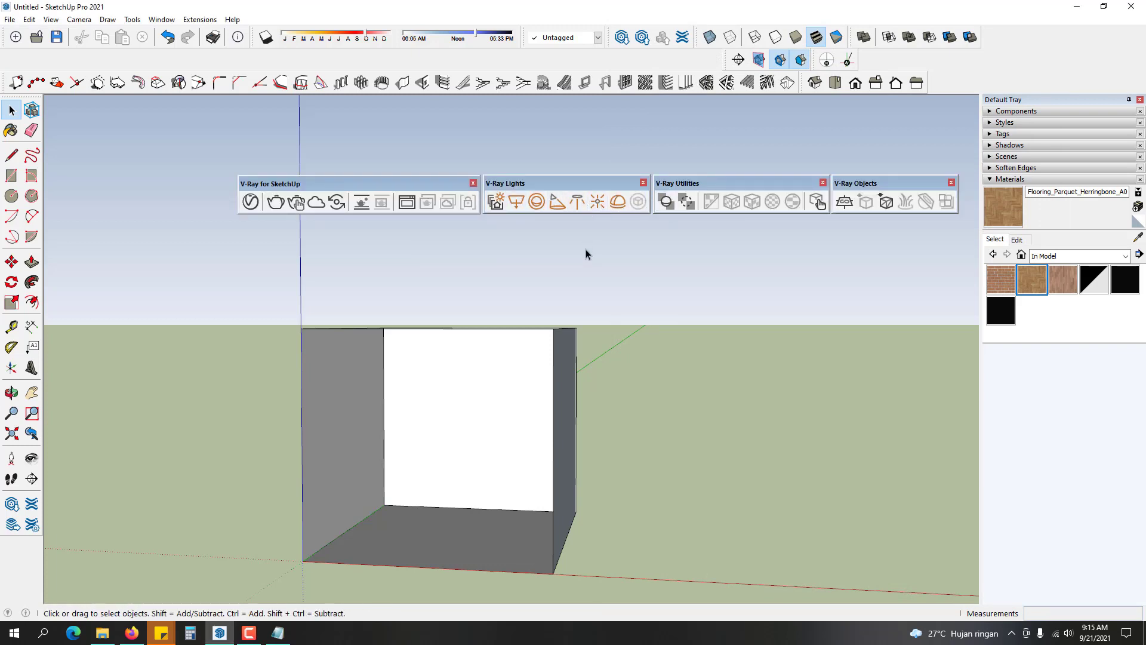
pyautogui.click(250, 202)
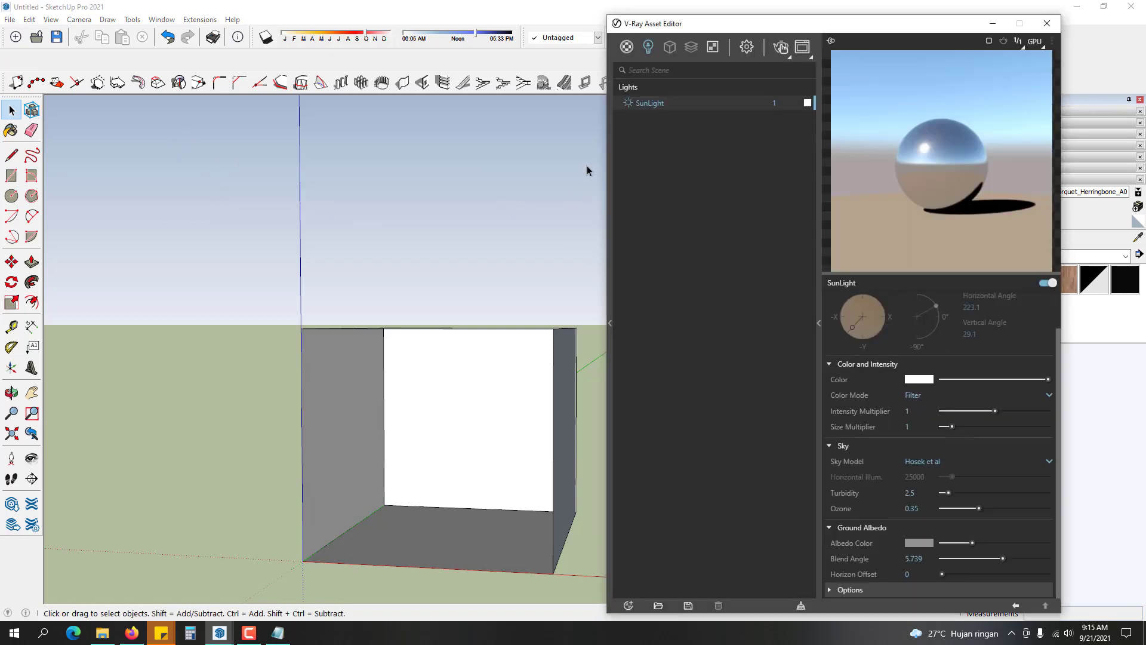
pyautogui.click(628, 103)
pyautogui.click(1047, 23)
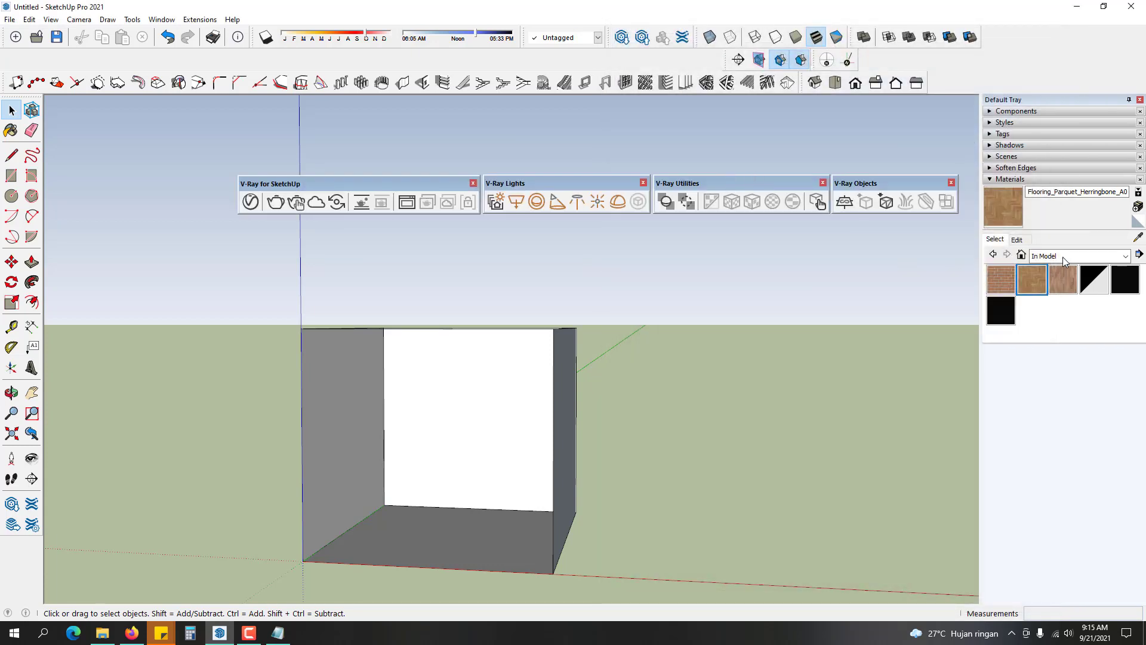
# - Look through the scene's material and light lists in the V-Ray Asset Editor, and close the editor
pyautogui.press('b')
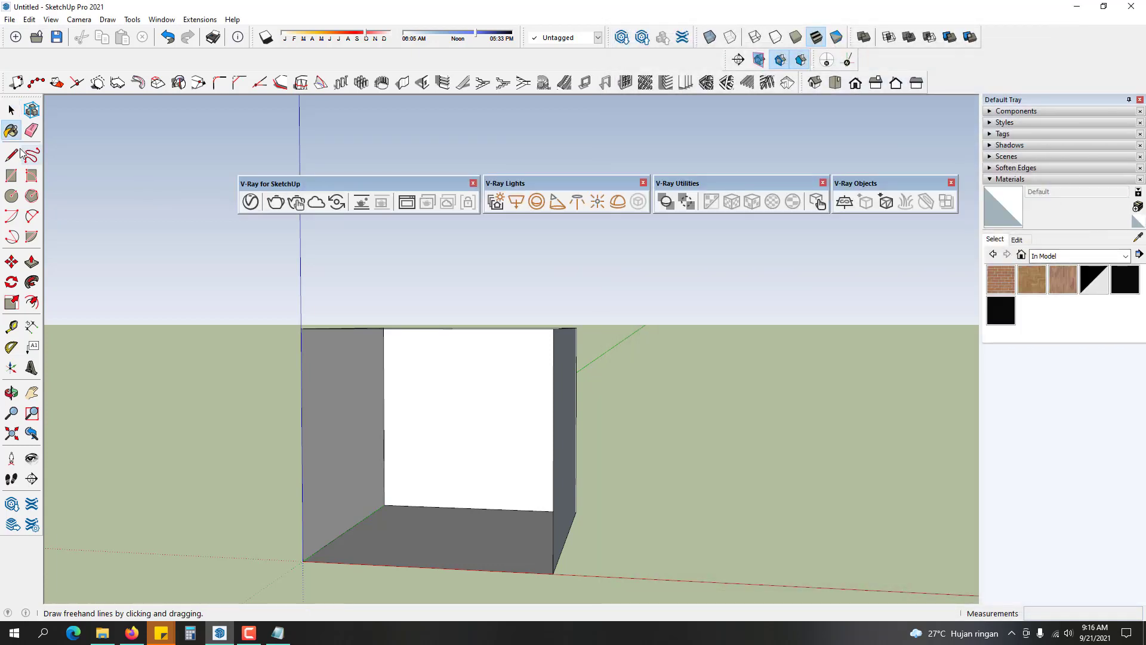
pyautogui.press('space')
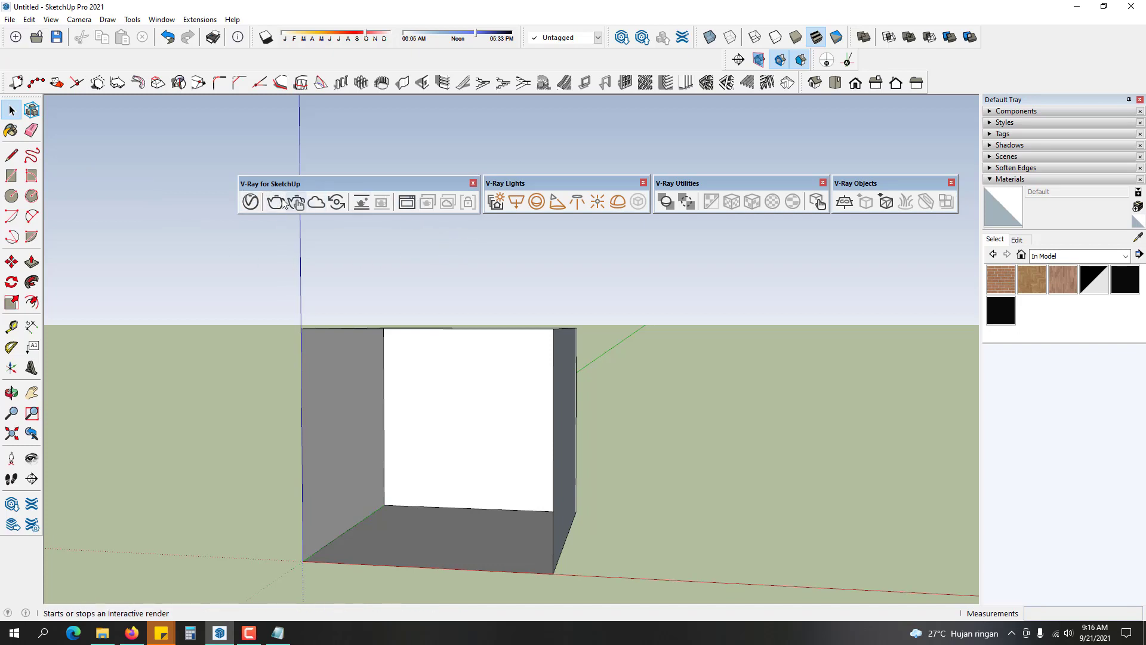
pyautogui.click(250, 203)
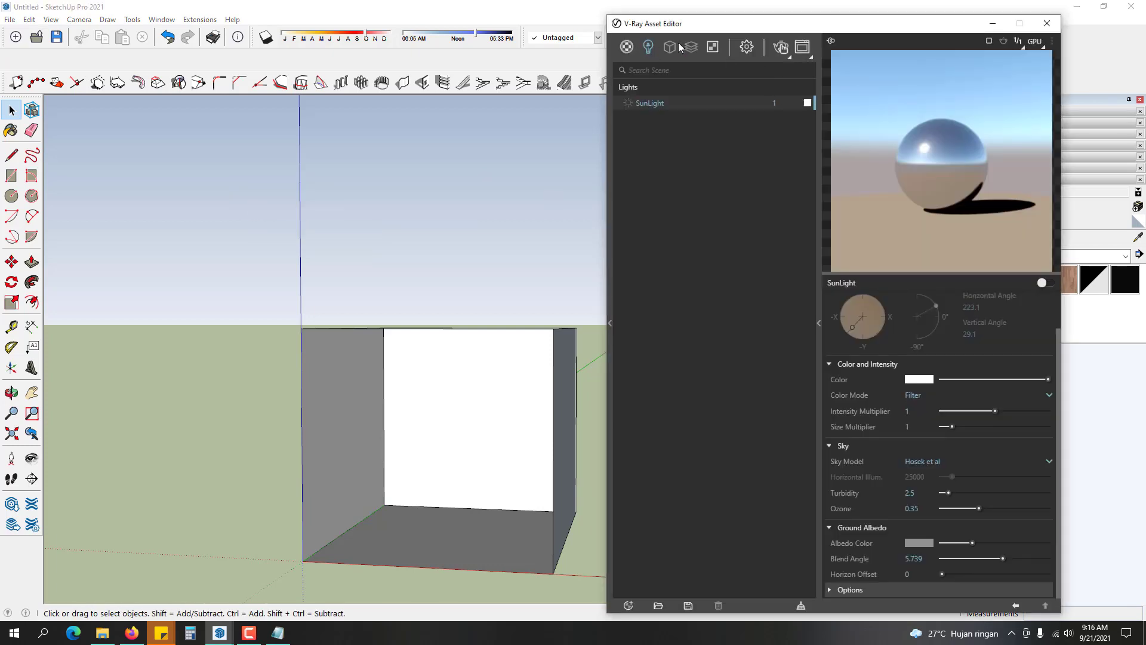
pyautogui.click(627, 48)
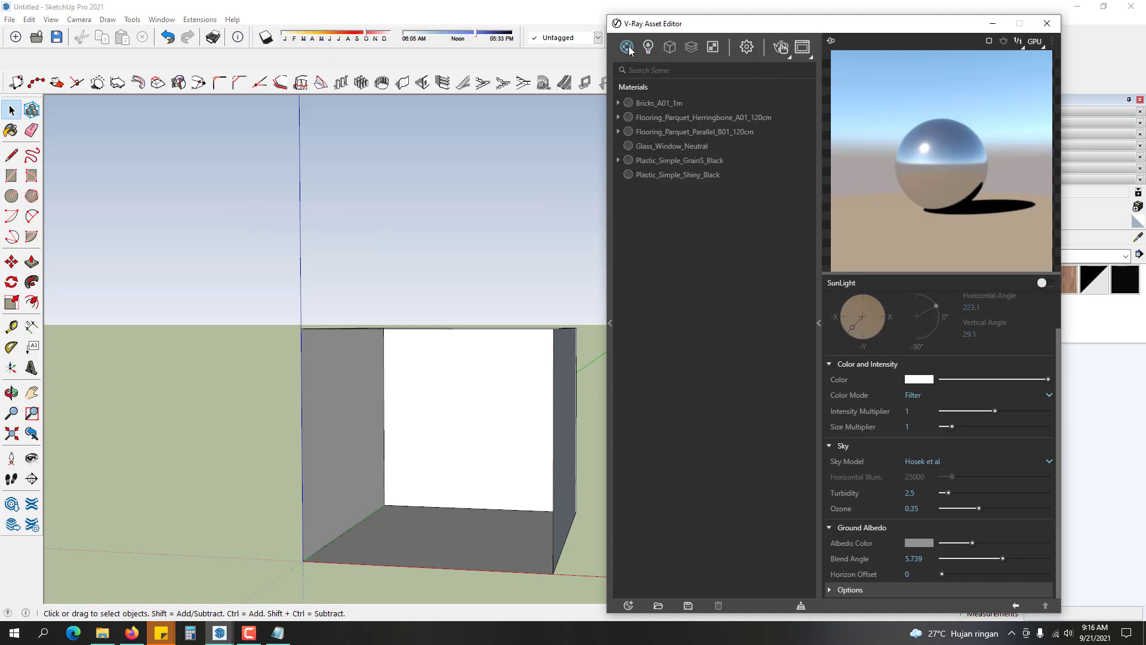
pyautogui.click(648, 51)
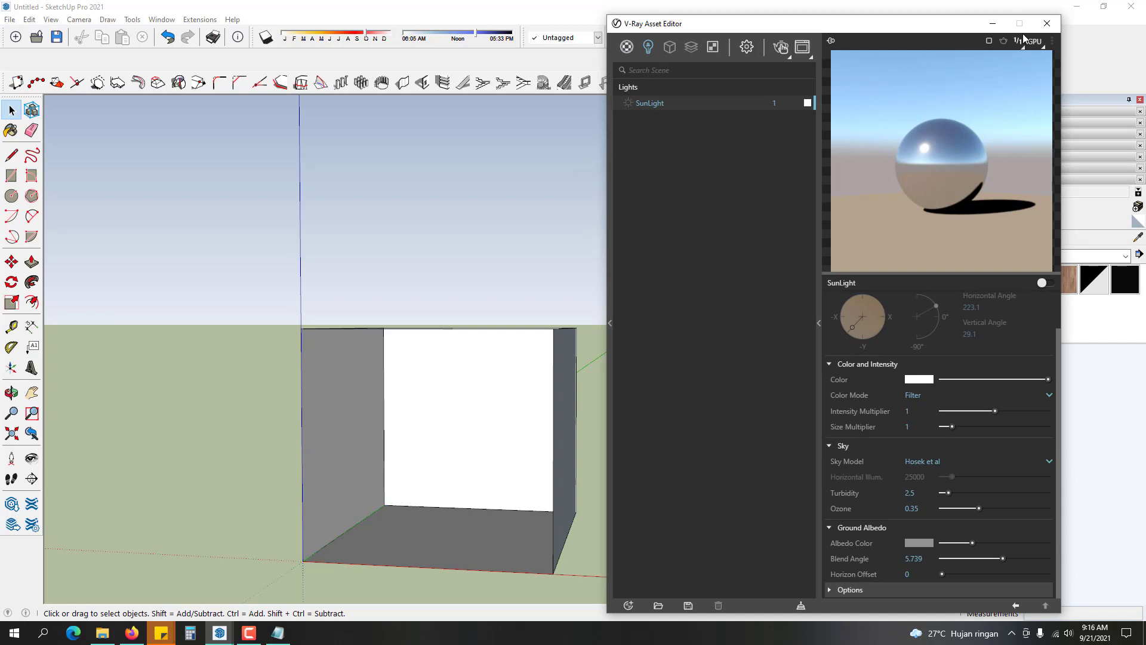
pyautogui.click(1048, 30)
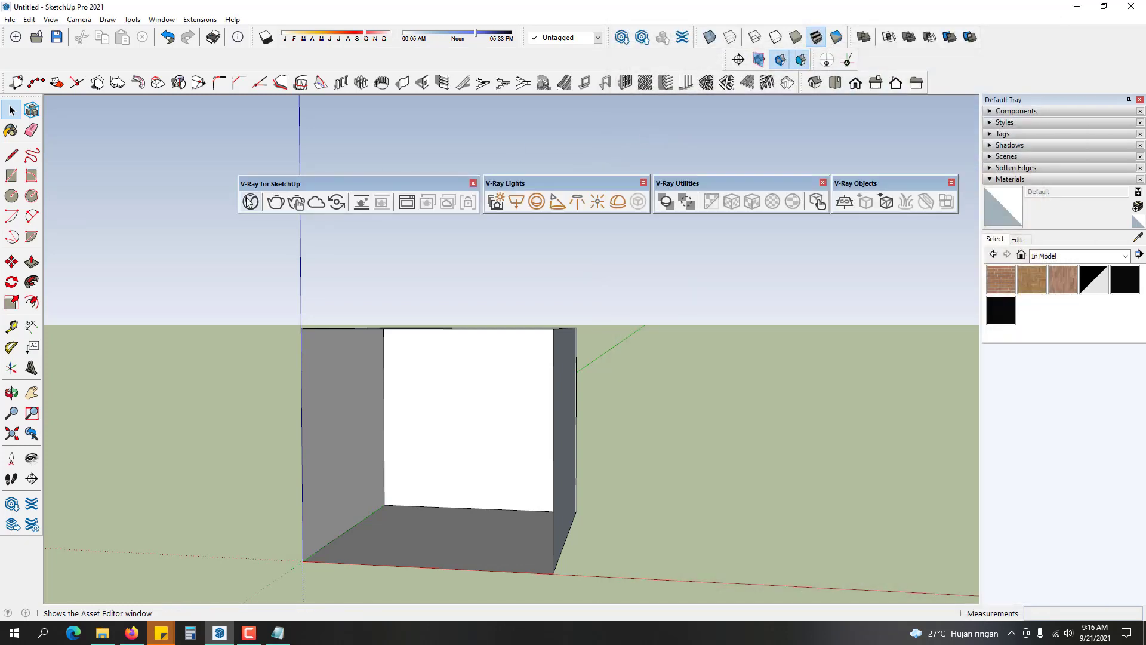
pyautogui.click(250, 203)
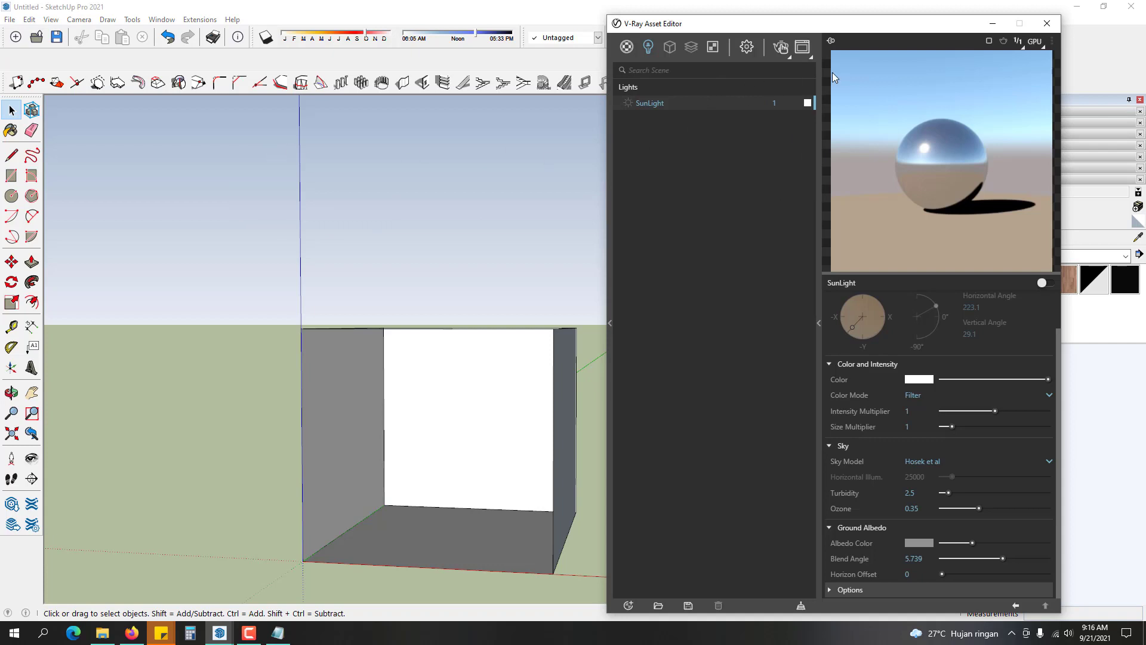
pyautogui.click(1047, 24)
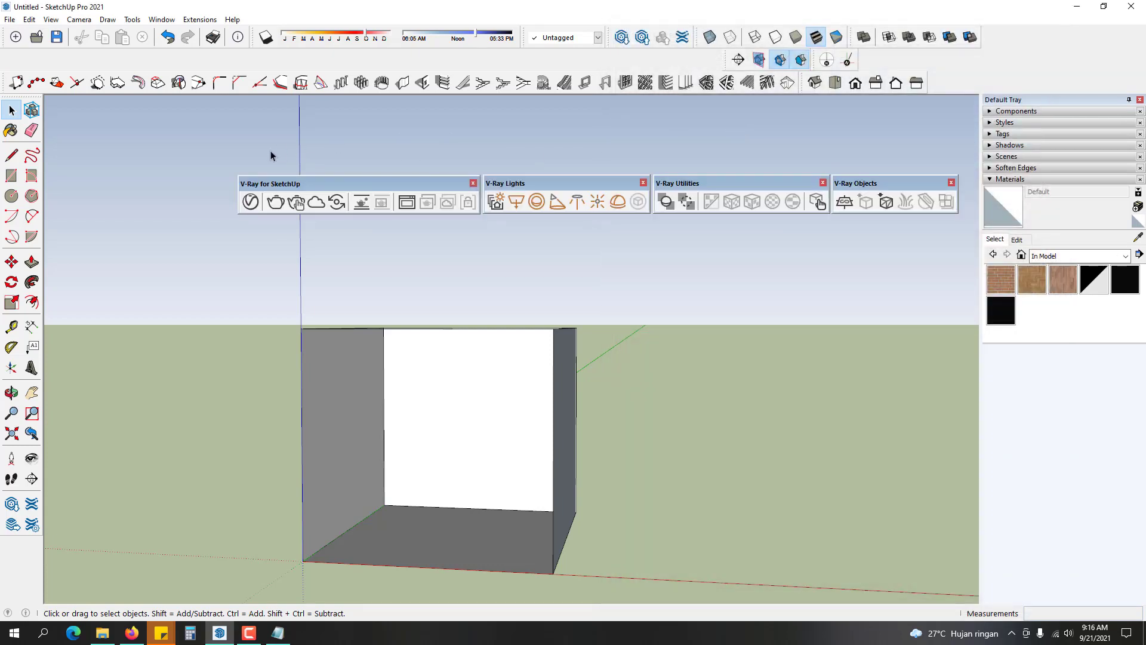
# - Run an interactive render with the SunLight off, examine the box from several sides, and stop the render and close the frame buffer
pyautogui.click(297, 203)
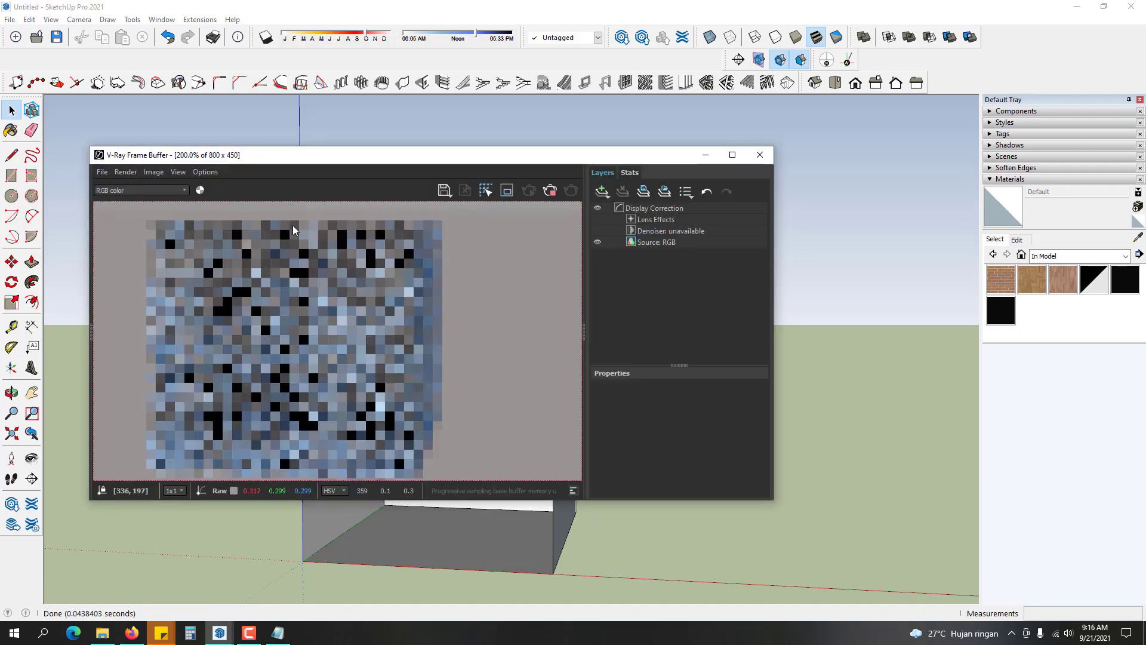
pyautogui.moveTo(882, 375)
pyautogui.mouseDown(button='middle')
pyautogui.moveTo(836, 383)
pyautogui.moveTo(725, 530)
pyautogui.mouseUp(button='middle')
pyautogui.moveTo(614, 579); pyautogui.dragTo(716, 499, button='middle')
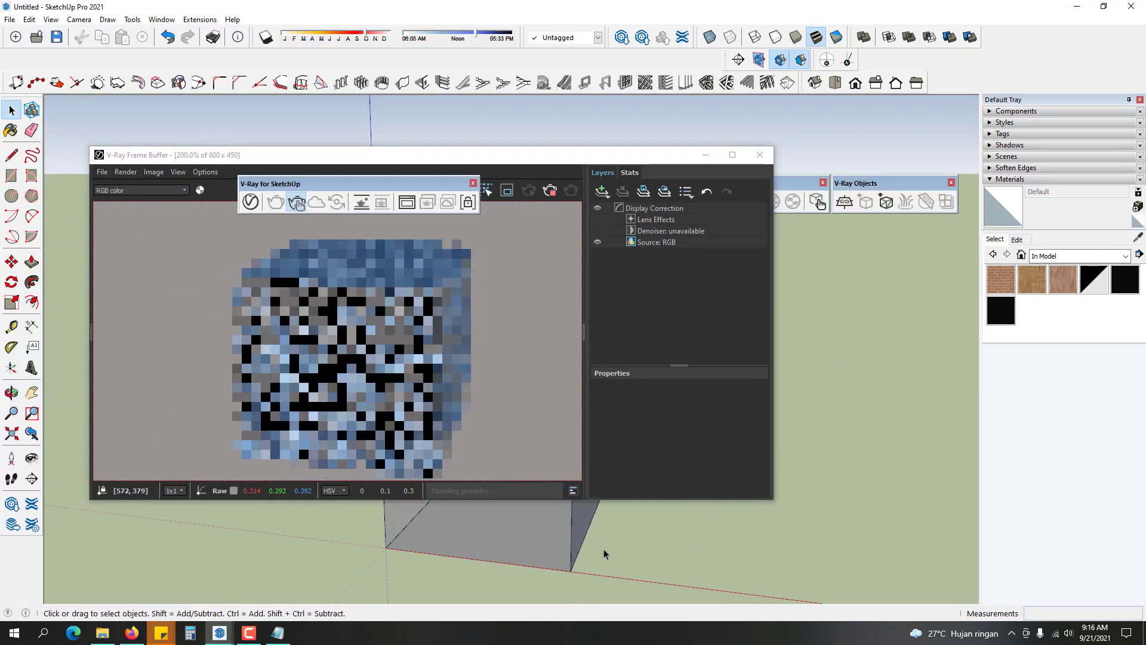
pyautogui.moveTo(603, 549)
pyautogui.mouseDown(button='middle')
pyautogui.moveTo(865, 463)
pyautogui.moveTo(750, 540)
pyautogui.moveTo(806, 539)
pyautogui.moveTo(327, 557)
pyautogui.mouseUp(button='middle')
pyautogui.moveTo(664, 553); pyautogui.dragTo(615, 574, button='middle')
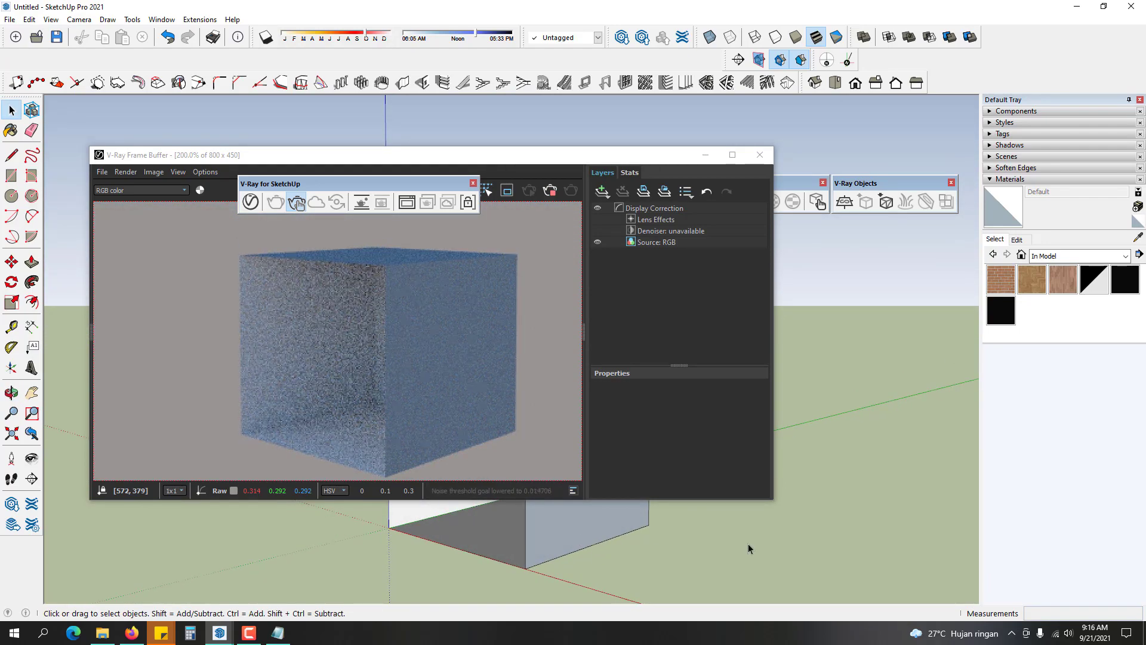
pyautogui.moveTo(750, 545)
pyautogui.mouseDown(button='middle')
pyautogui.moveTo(541, 545)
pyautogui.moveTo(826, 525)
pyautogui.moveTo(625, 547)
pyautogui.moveTo(754, 532)
pyautogui.moveTo(631, 537)
pyautogui.moveTo(708, 540)
pyautogui.moveTo(595, 554)
pyautogui.moveTo(632, 550)
pyautogui.mouseUp(button='middle')
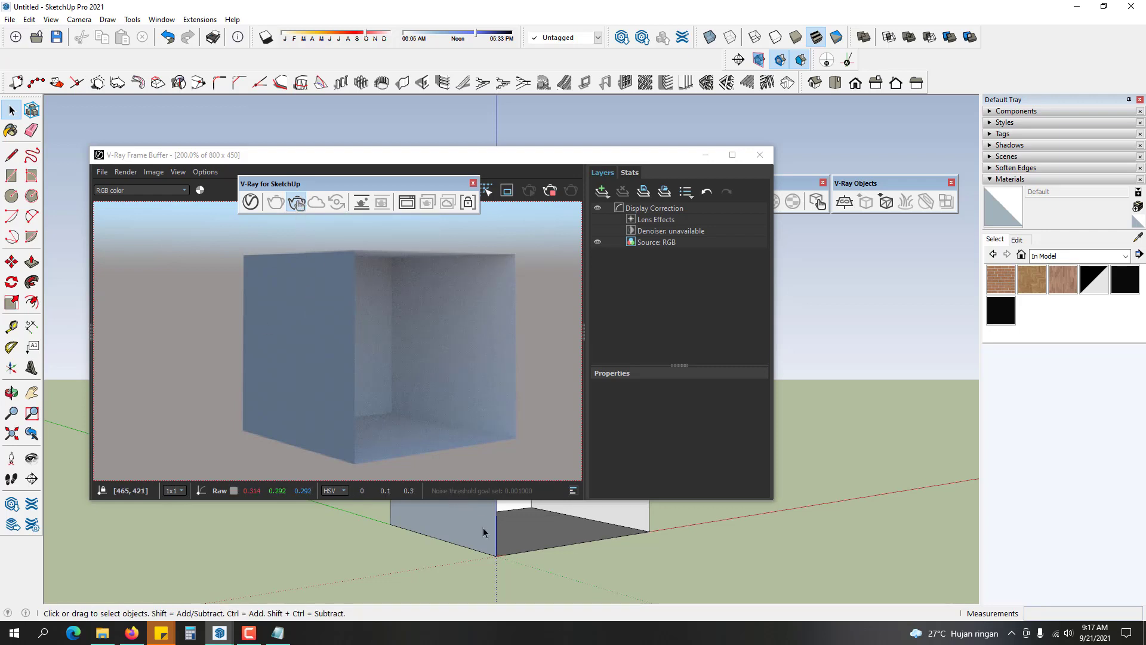
pyautogui.click(549, 190)
pyautogui.click(761, 152)
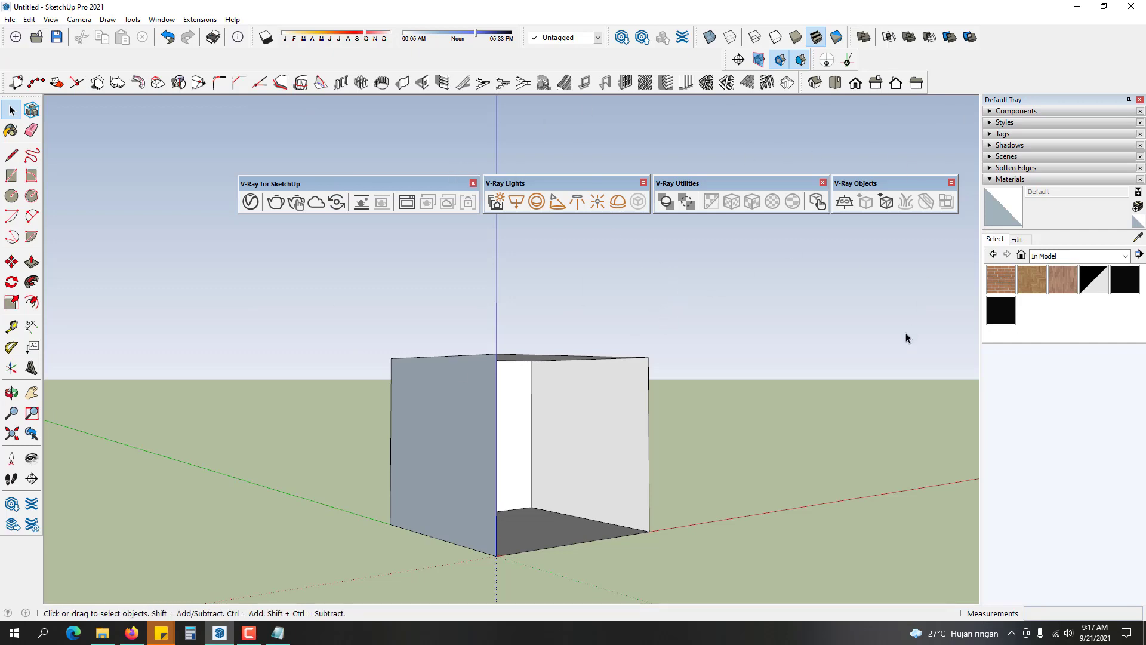
# - Close the Default Tray, launch V-Ray Vision for the open box, and bring its window to the front
pyautogui.click(1140, 100)
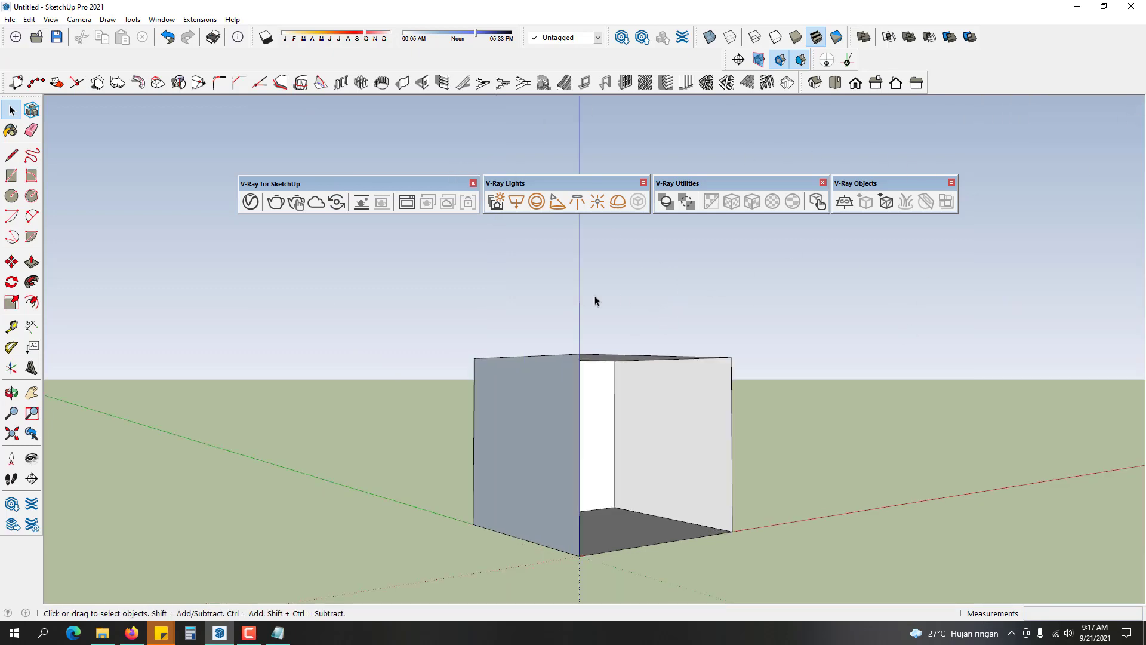
pyautogui.click(337, 203)
pyautogui.moveTo(755, 303); pyautogui.dragTo(445, 337, button='middle')
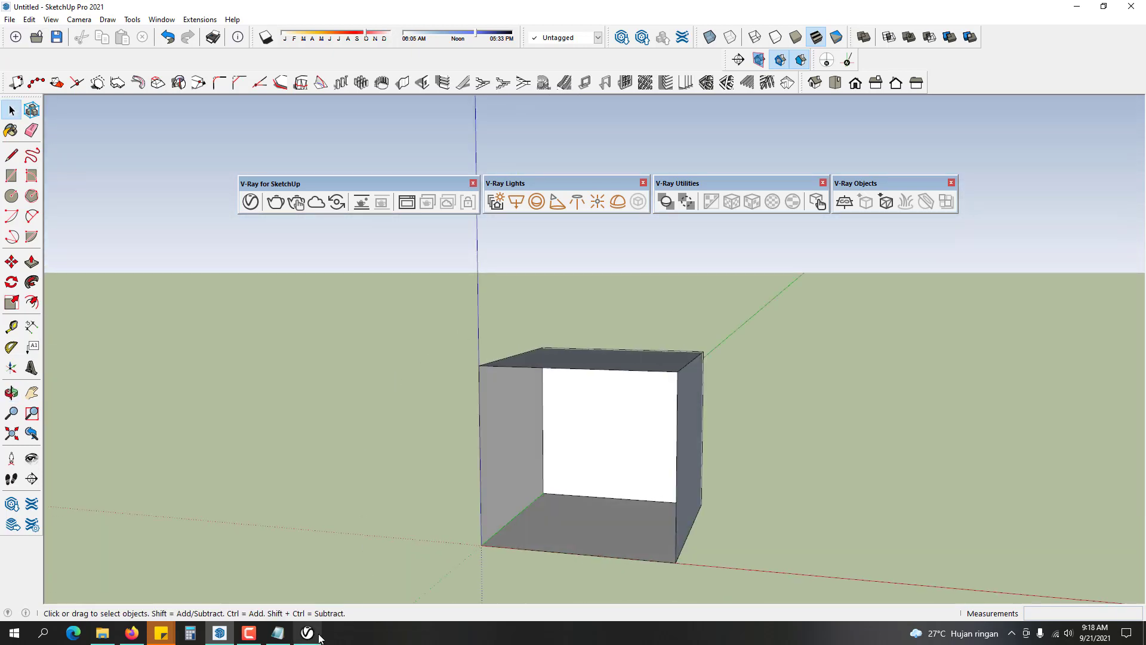
pyautogui.moveTo(319, 636)
pyautogui.click(299, 539)
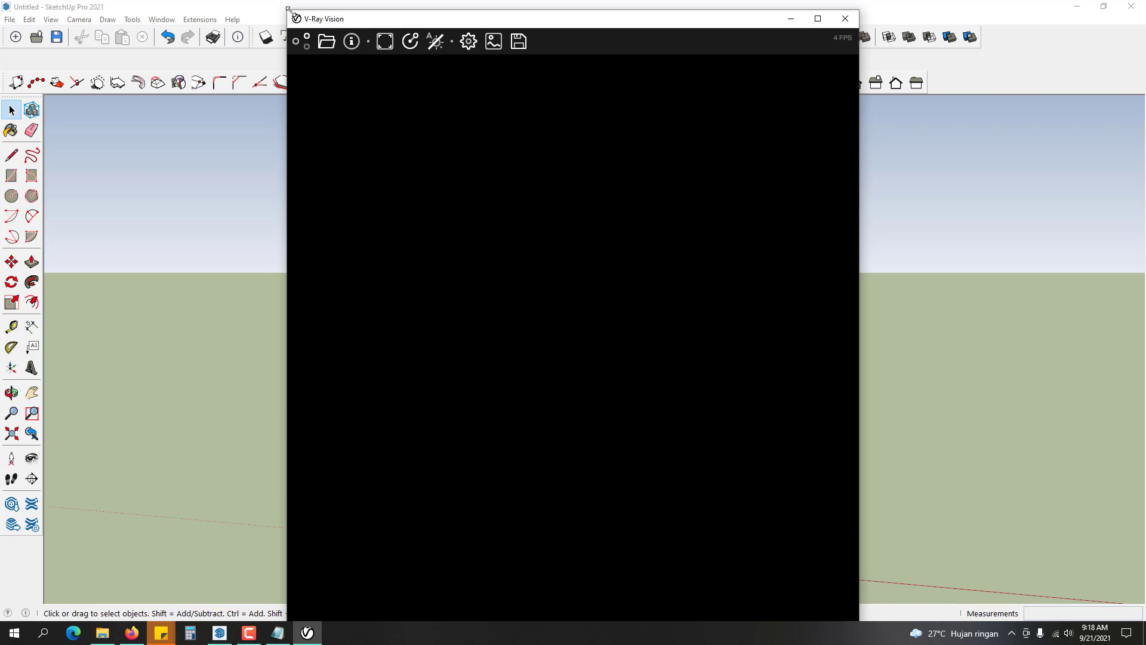
# - Shrink the V-Ray Vision window, move it beside the box, and check its live view against a changed model view
pyautogui.moveTo(287, 10)
pyautogui.mouseDown()
pyautogui.moveTo(350, 56)
pyautogui.moveTo(341, 190)
pyautogui.mouseUp()
pyautogui.moveTo(443, 201)
pyautogui.mouseDown()
pyautogui.moveTo(195, 48)
pyautogui.moveTo(183, 70)
pyautogui.mouseUp()
pyautogui.moveTo(764, 374); pyautogui.dragTo(720, 379, button='middle')
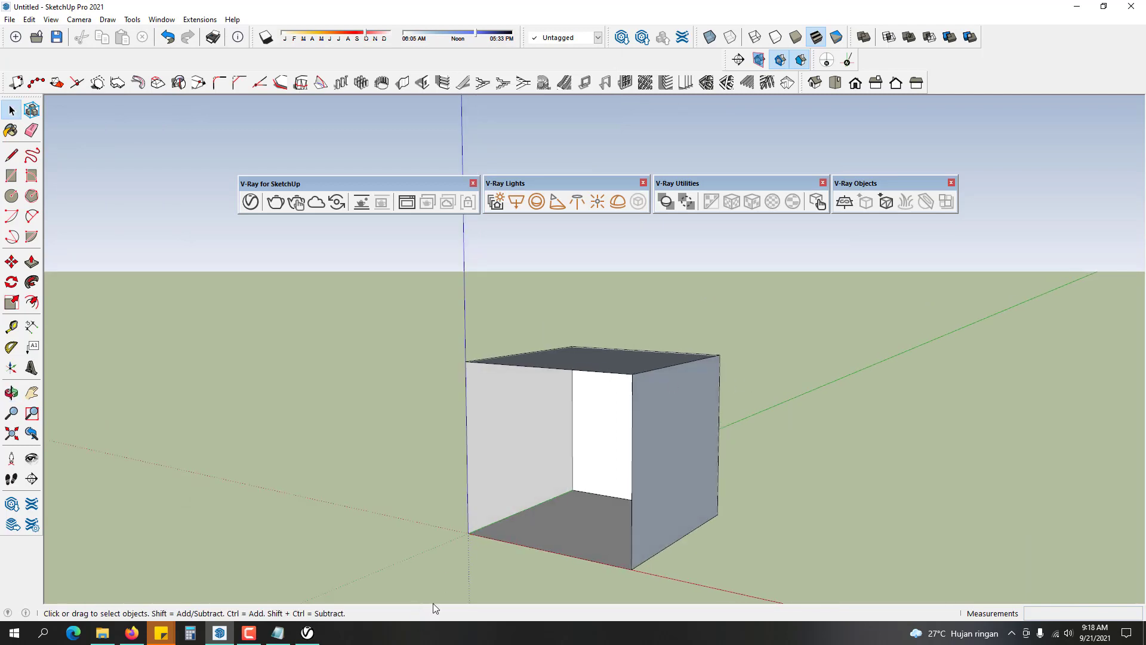
pyautogui.click(313, 633)
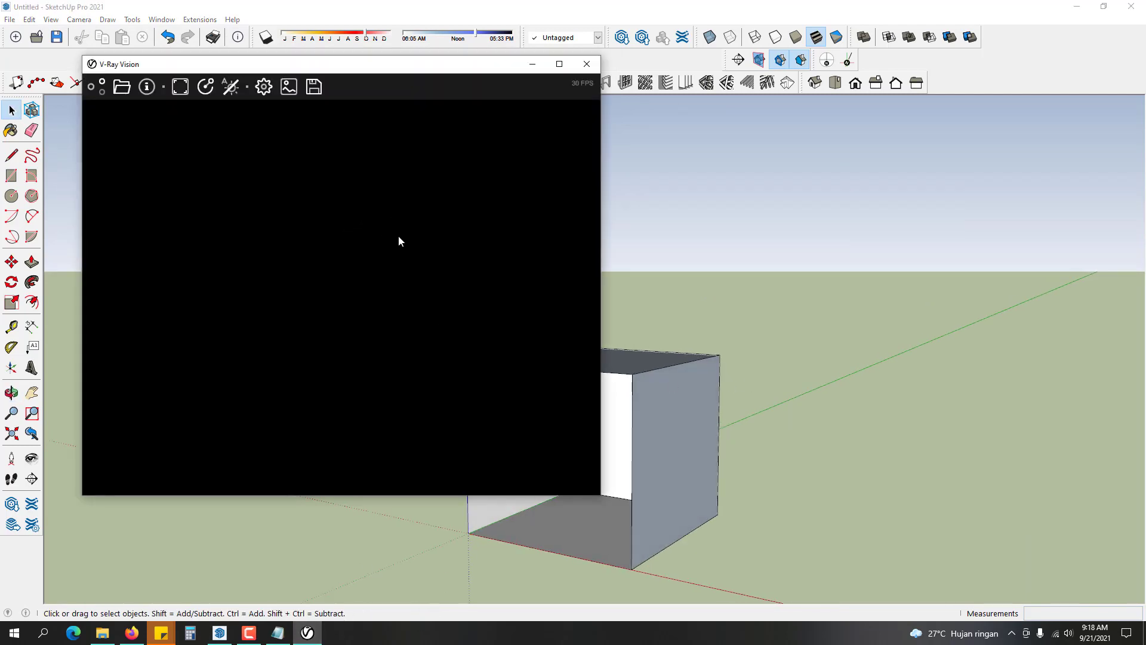
pyautogui.click(701, 247)
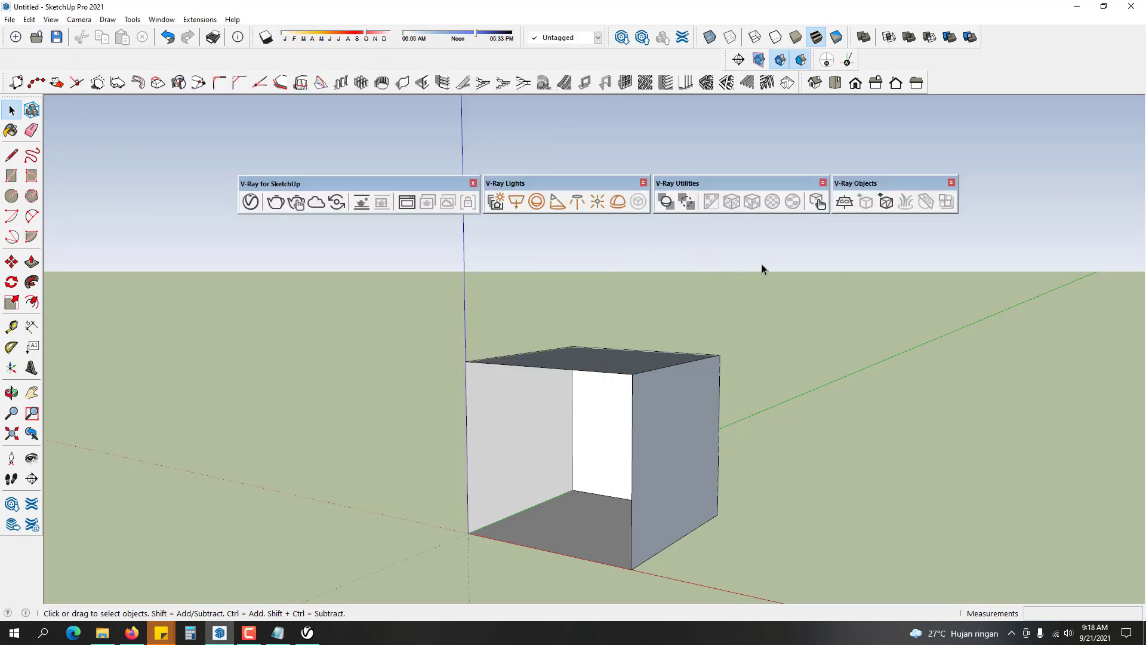
# - Switch the SunLight back on in the V-Ray Asset Editor, recheck the V-Ray Vision view and close V-Ray Vision
pyautogui.click(251, 202)
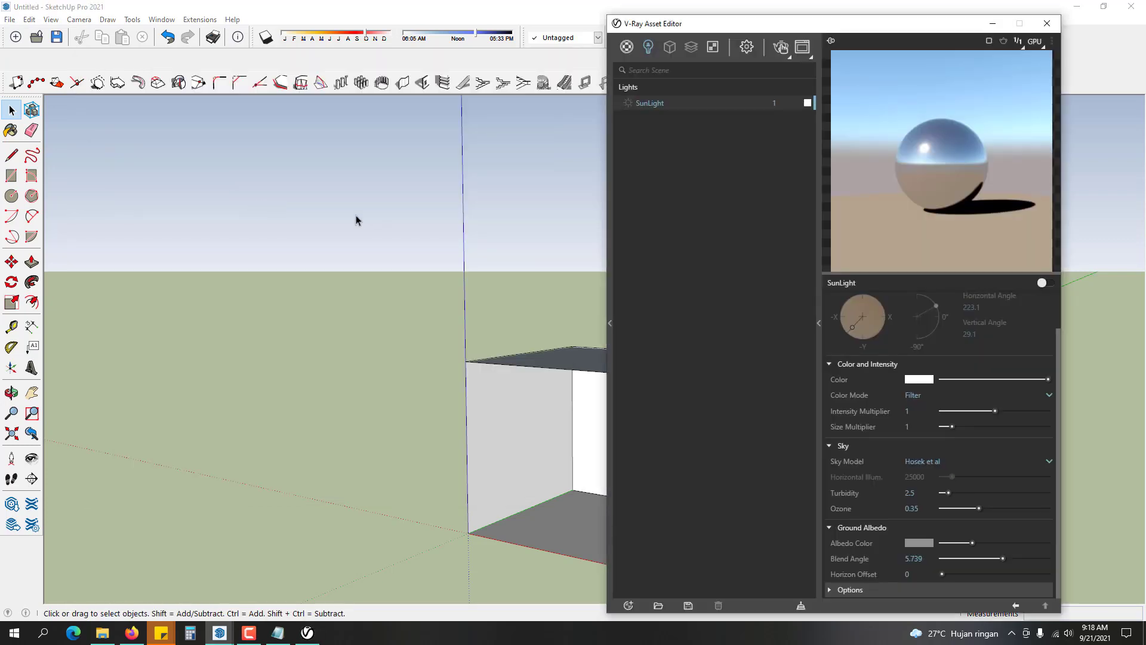
pyautogui.click(629, 103)
pyautogui.click(1036, 27)
pyautogui.click(308, 632)
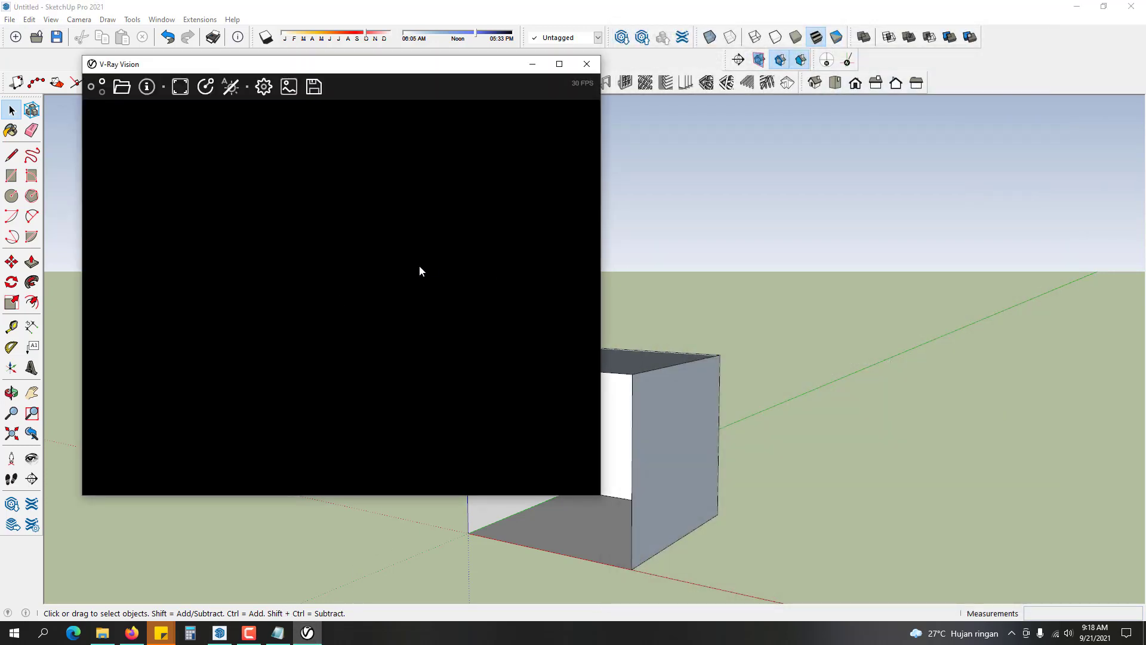
pyautogui.click(588, 64)
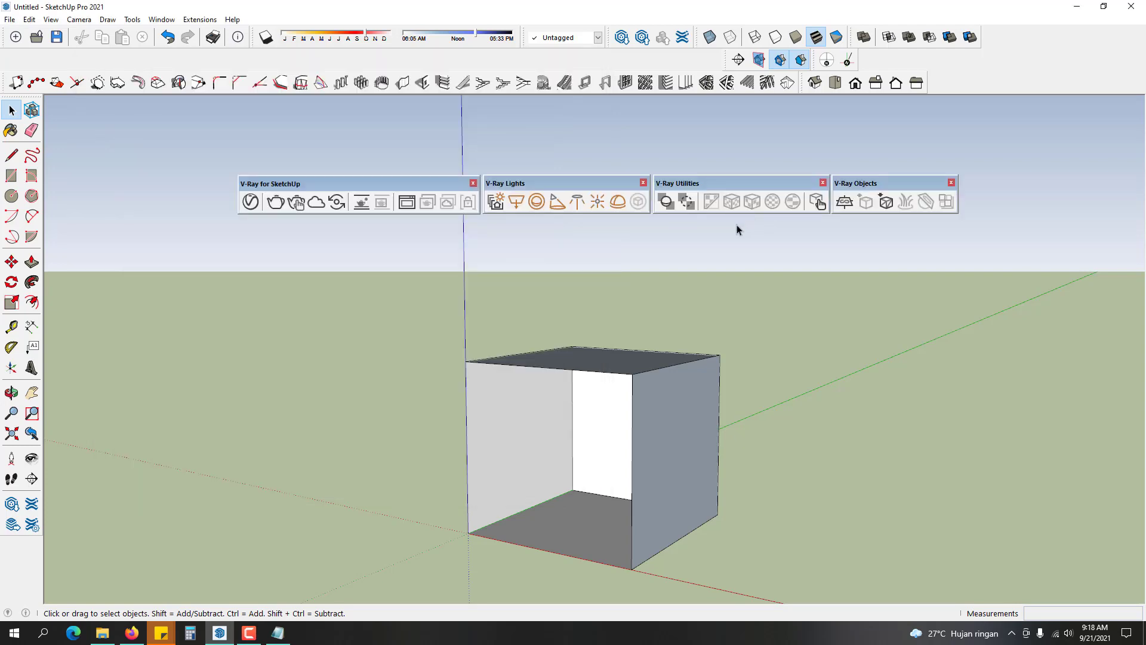
# - Relaunch V-Ray Vision with its window moved aside, check the box from another angle, and close V-Ray Vision
pyautogui.click(335, 204)
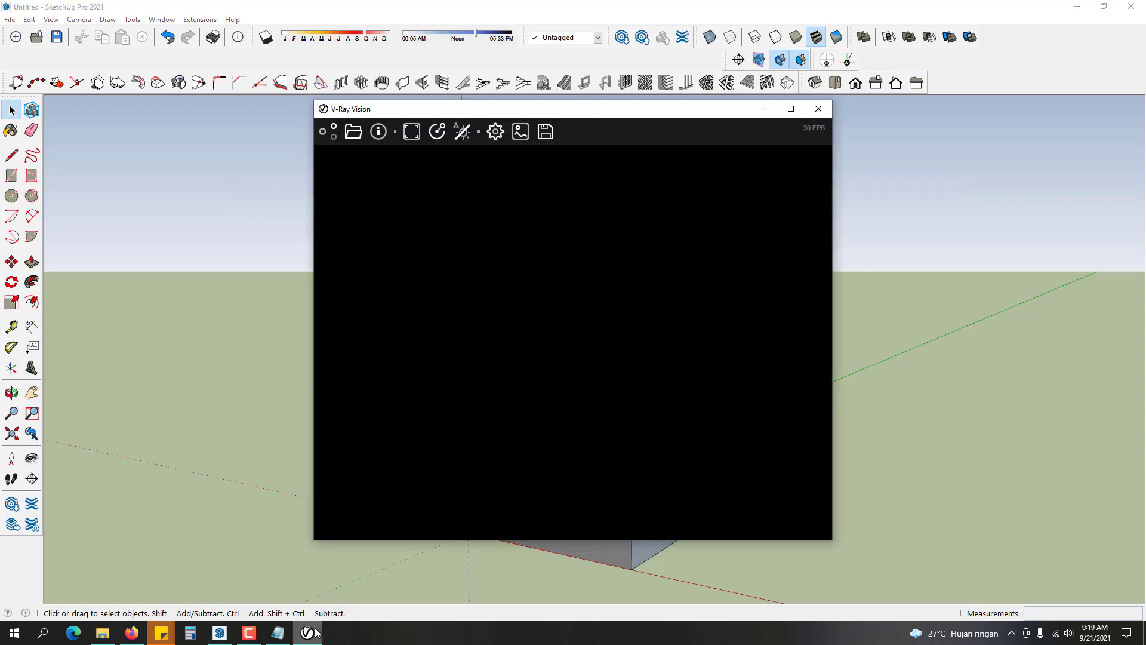
pyautogui.moveTo(555, 117); pyautogui.dragTo(346, 118)
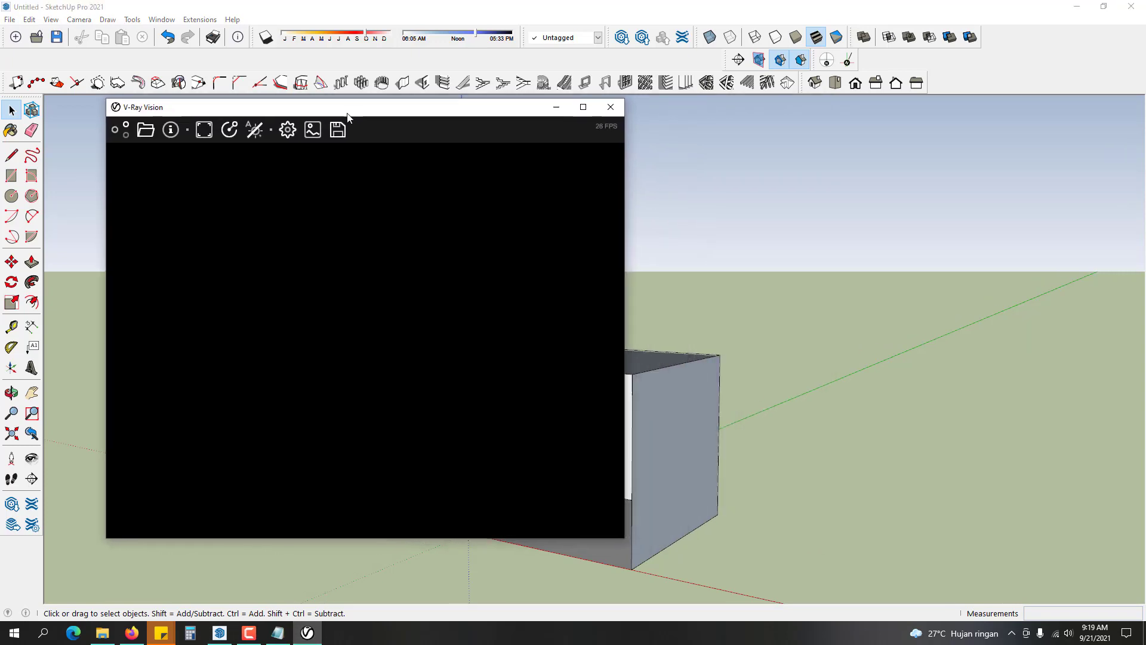
pyautogui.moveTo(1033, 501)
pyautogui.mouseDown(button='middle')
pyautogui.moveTo(820, 426)
pyautogui.moveTo(893, 449)
pyautogui.moveTo(831, 458)
pyautogui.moveTo(850, 474)
pyautogui.mouseUp(button='middle')
pyautogui.click(309, 631)
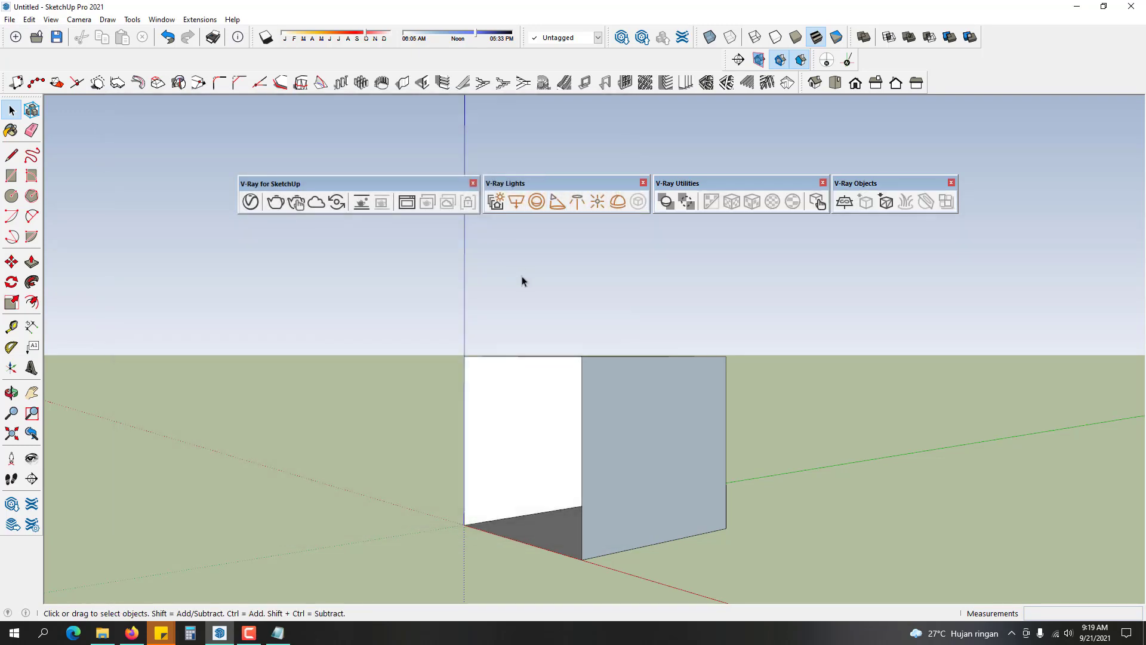
# - Start a new model from the "new" millimeters template, discarding the changes to the current untitled model
pyautogui.click(15, 37)
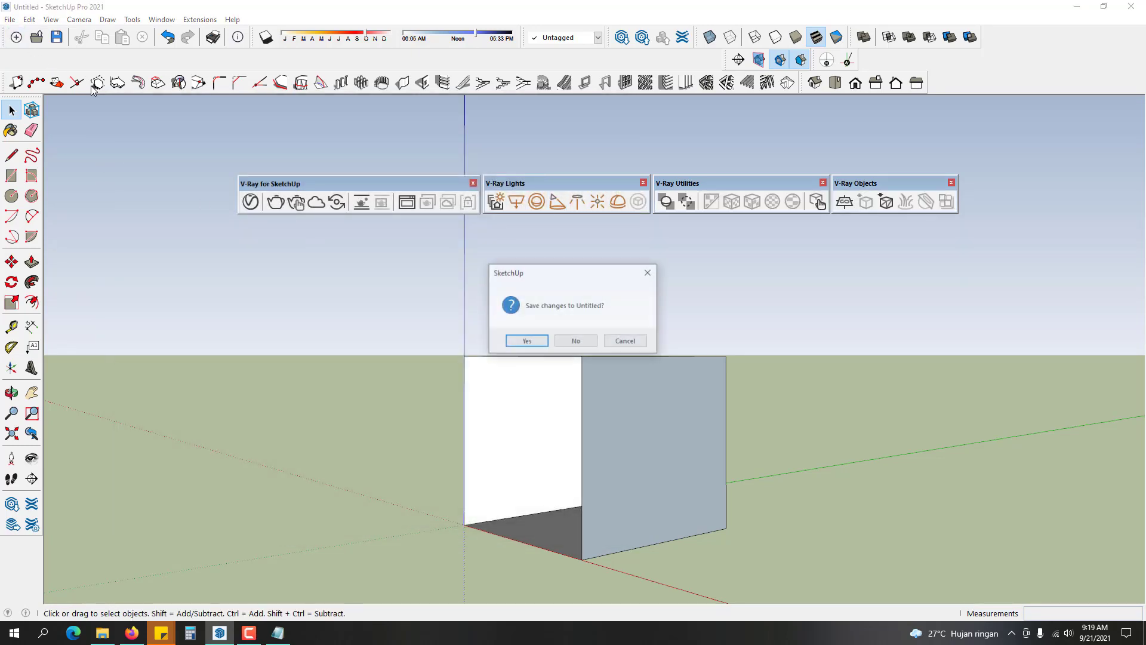
pyautogui.click(575, 341)
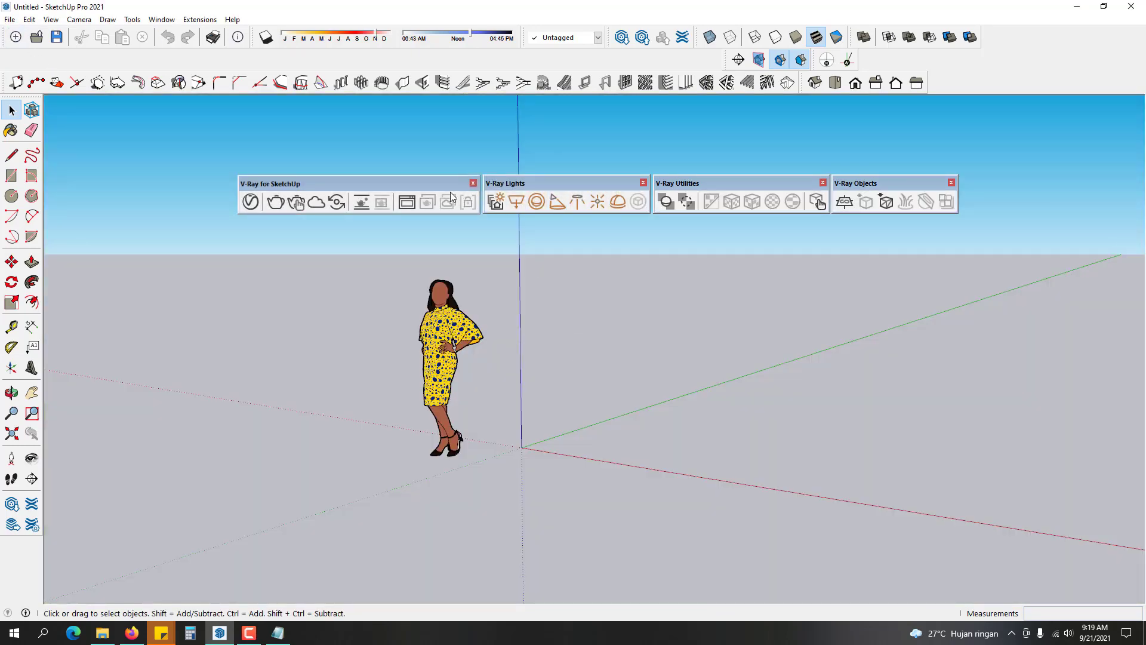
pyautogui.click(233, 20)
pyautogui.click(264, 34)
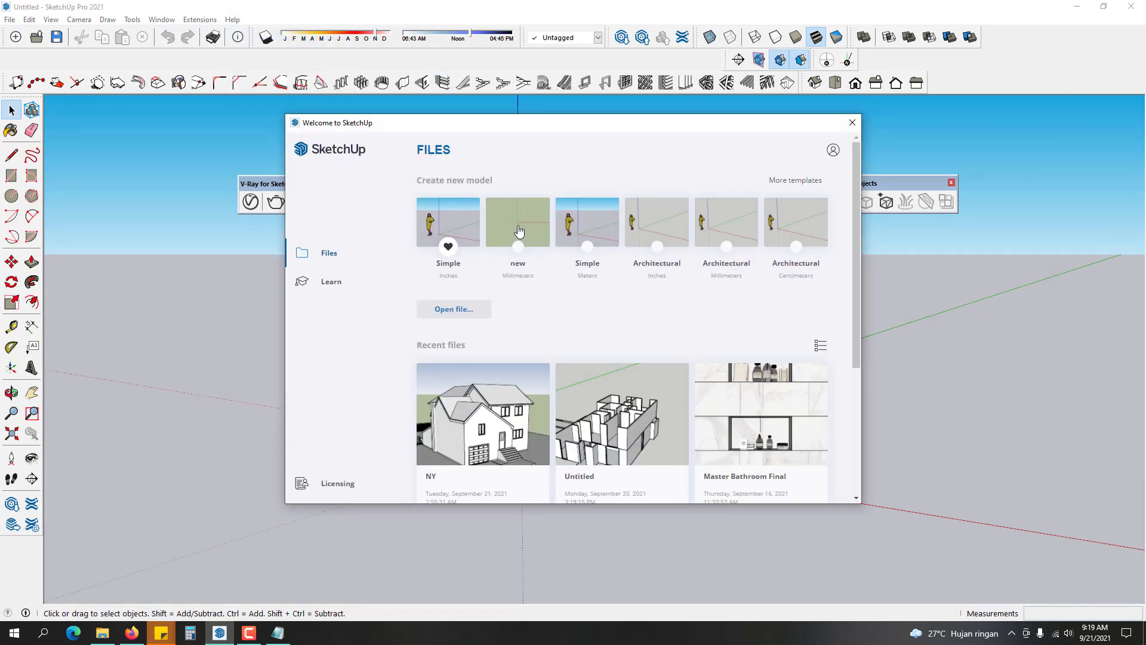
pyautogui.click(519, 233)
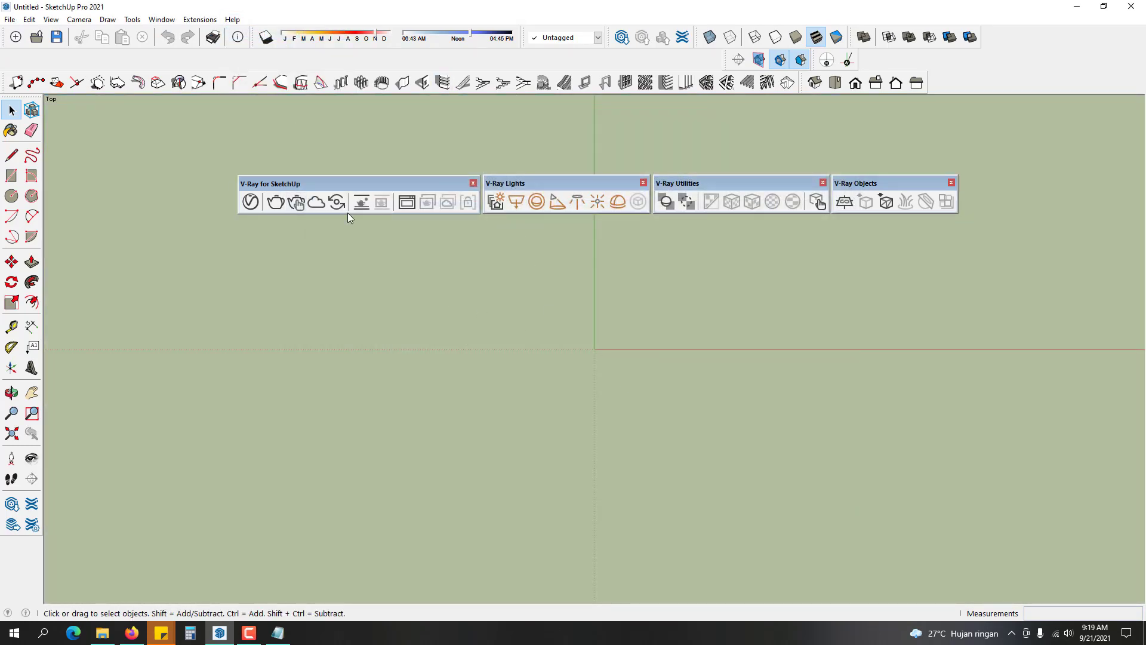
# - Draw a roughly square rectangle on the ground plane with one corner at the origin
pyautogui.press('r')
pyautogui.click(594, 348)
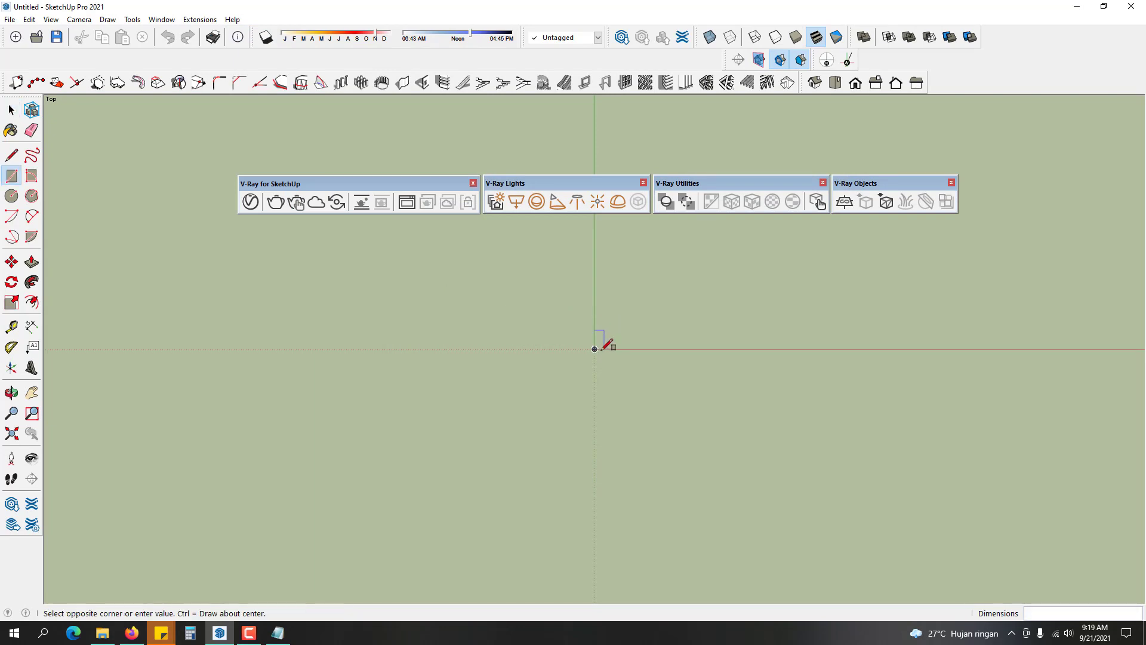
pyautogui.click(699, 246)
pyautogui.press('space')
# - Push/Pull the ground rectangle upward into a roughly cubic box, and leave the box deselected
pyautogui.moveTo(632, 299); pyautogui.dragTo(627, 418, button='middle')
pyautogui.press('p')
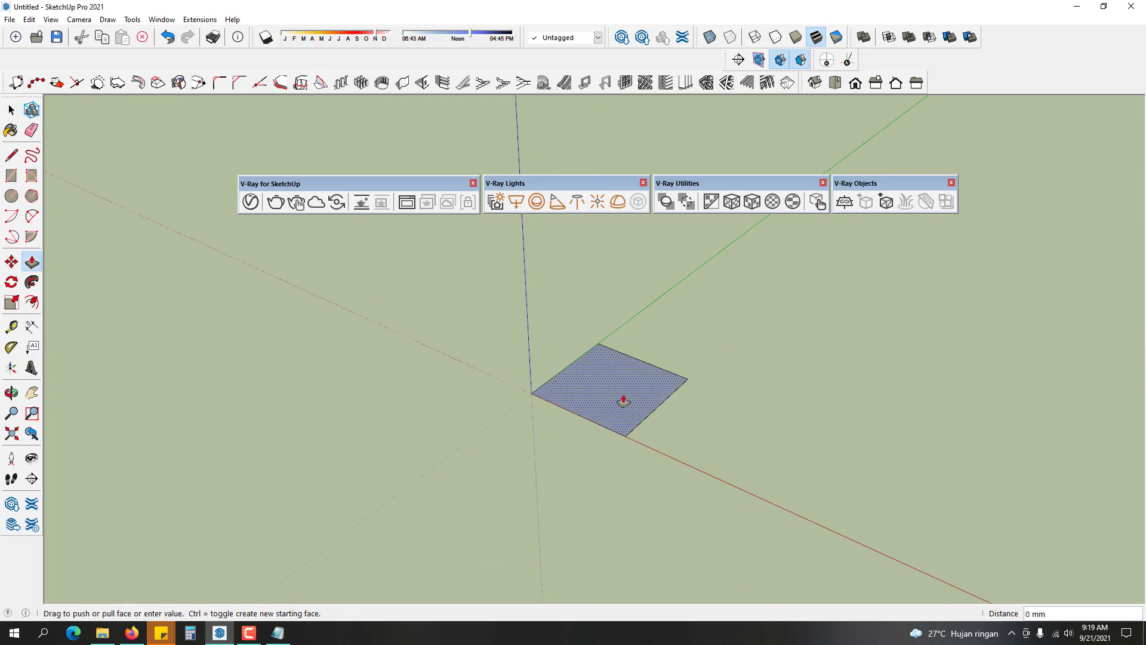
pyautogui.moveTo(622, 399); pyautogui.dragTo(634, 310)
pyautogui.press('space')
pyautogui.tripleClick(639, 359)
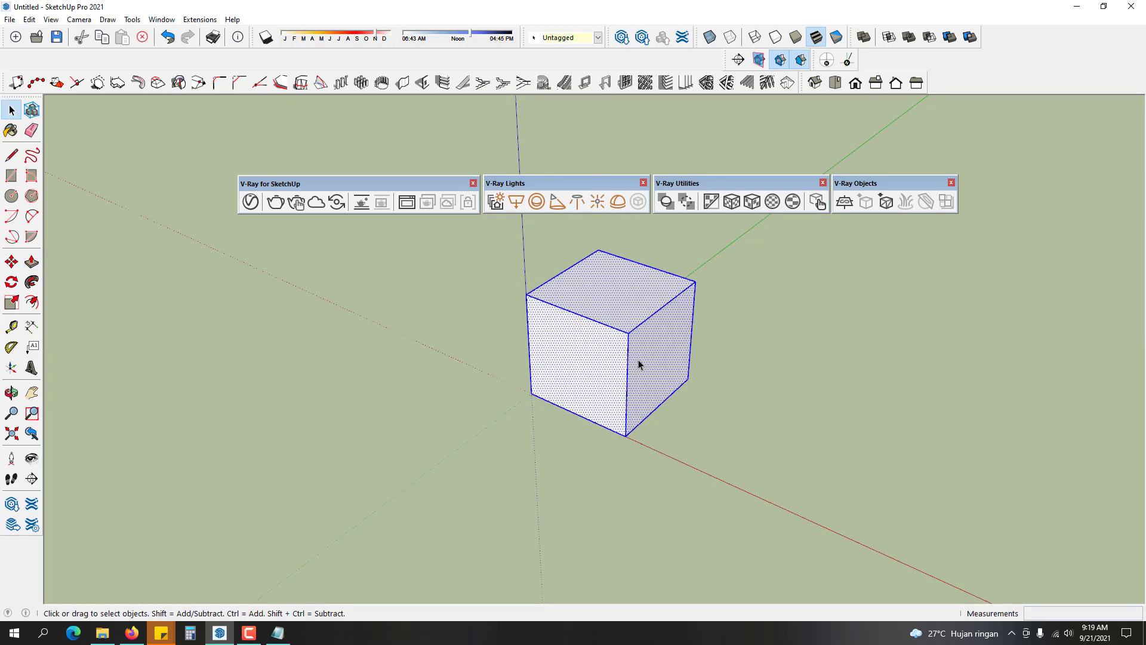
pyautogui.click(718, 392)
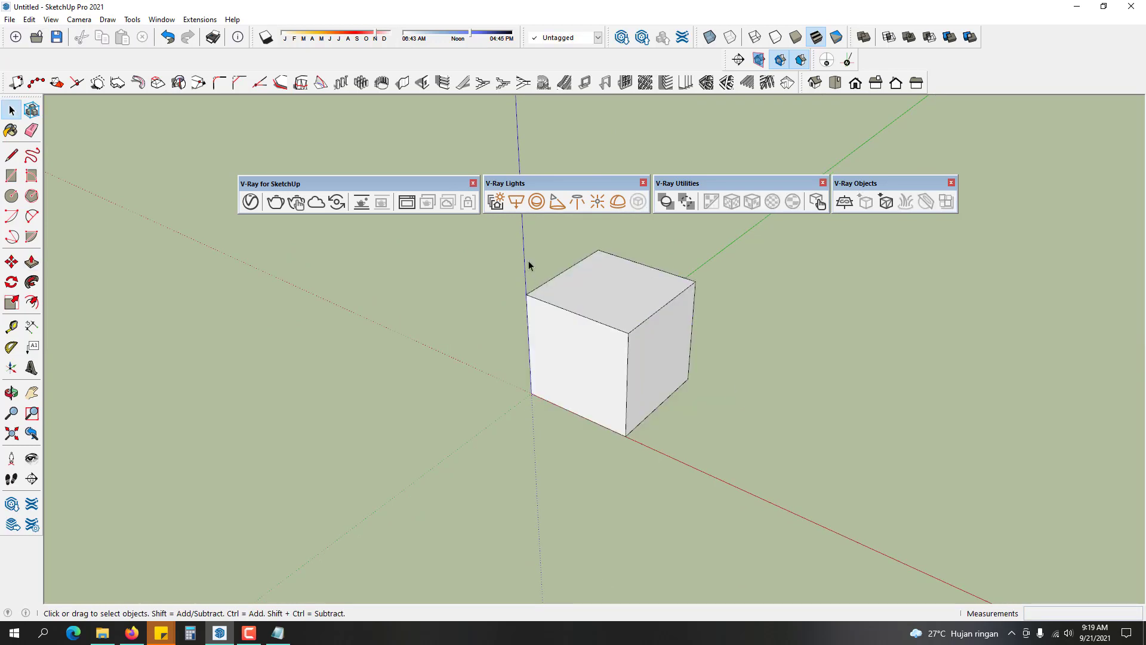
# - Launch V-Ray Vision for the new cube and review its camera and sun link options and its general settings
pyautogui.click(337, 203)
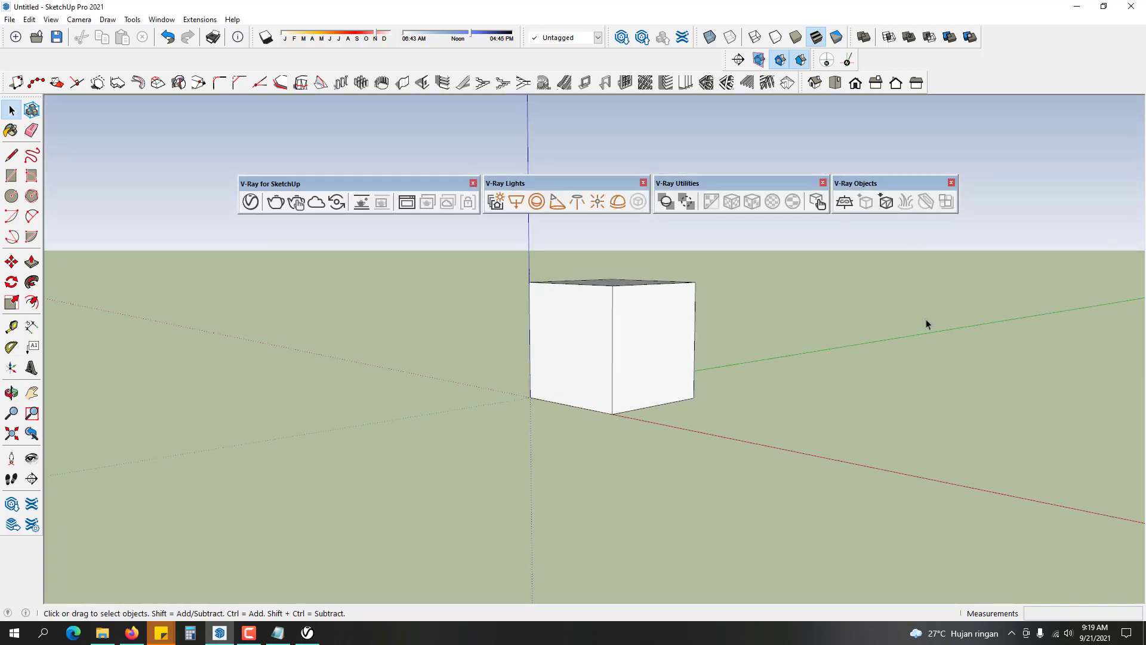
pyautogui.scroll(5, 860, 336)
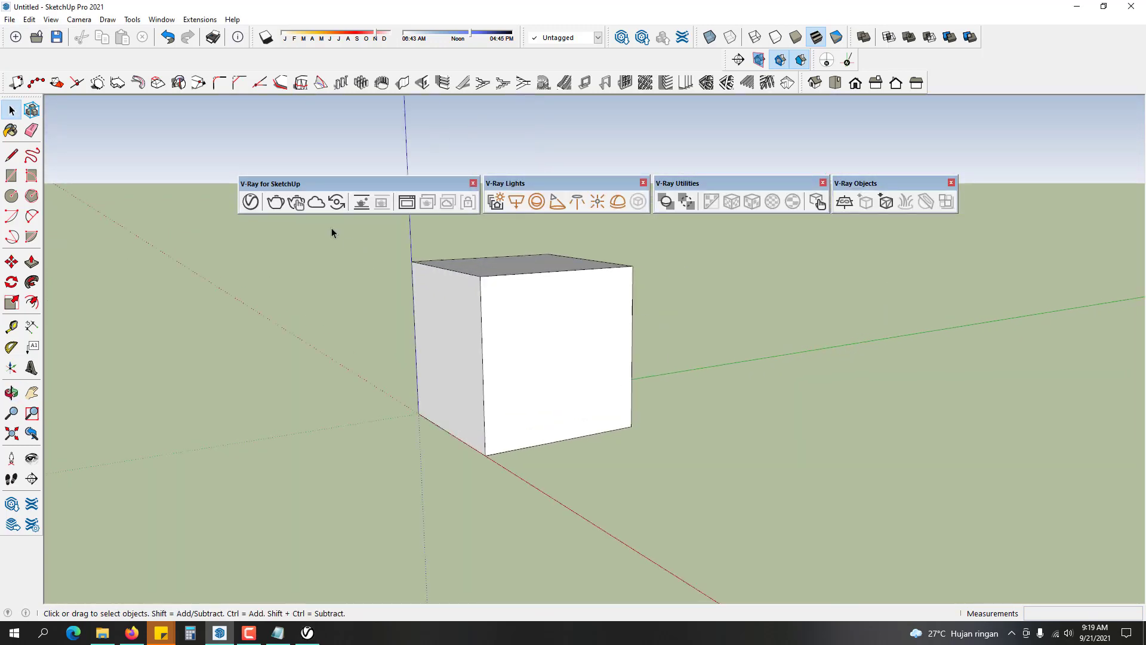
pyautogui.click(336, 201)
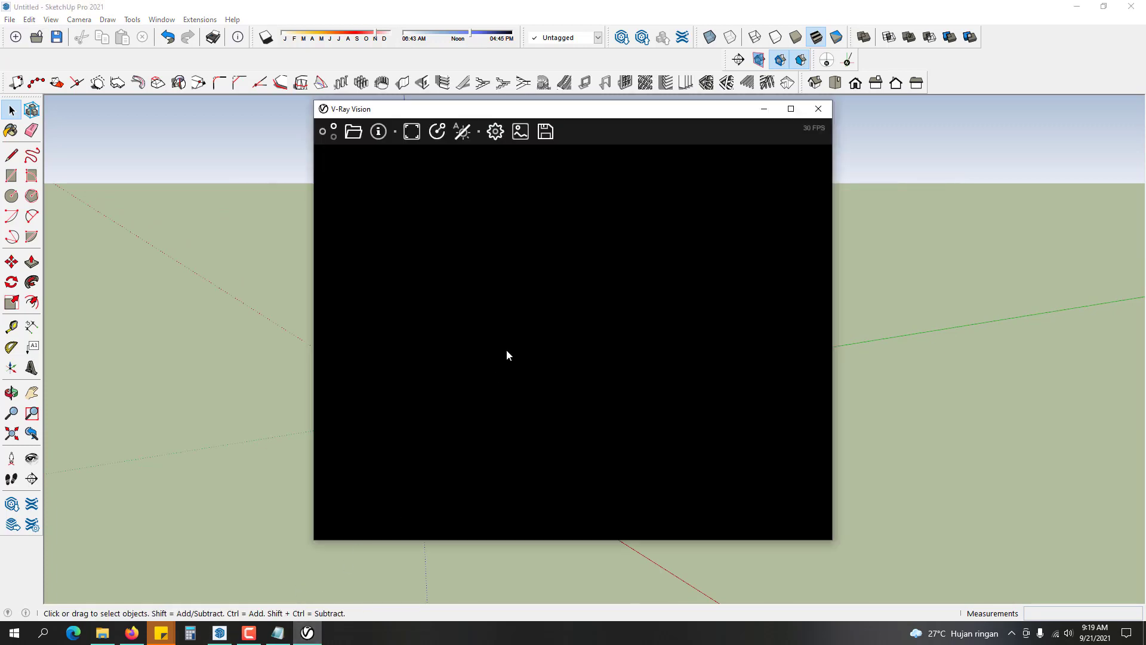
pyautogui.click(334, 133)
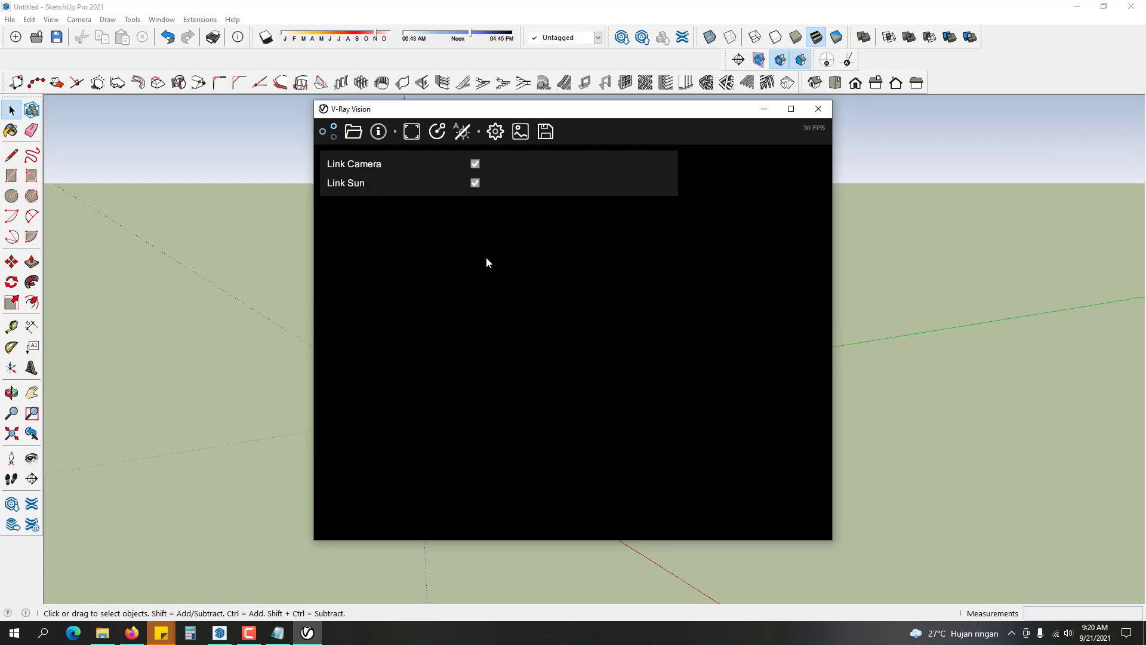
pyautogui.click(494, 133)
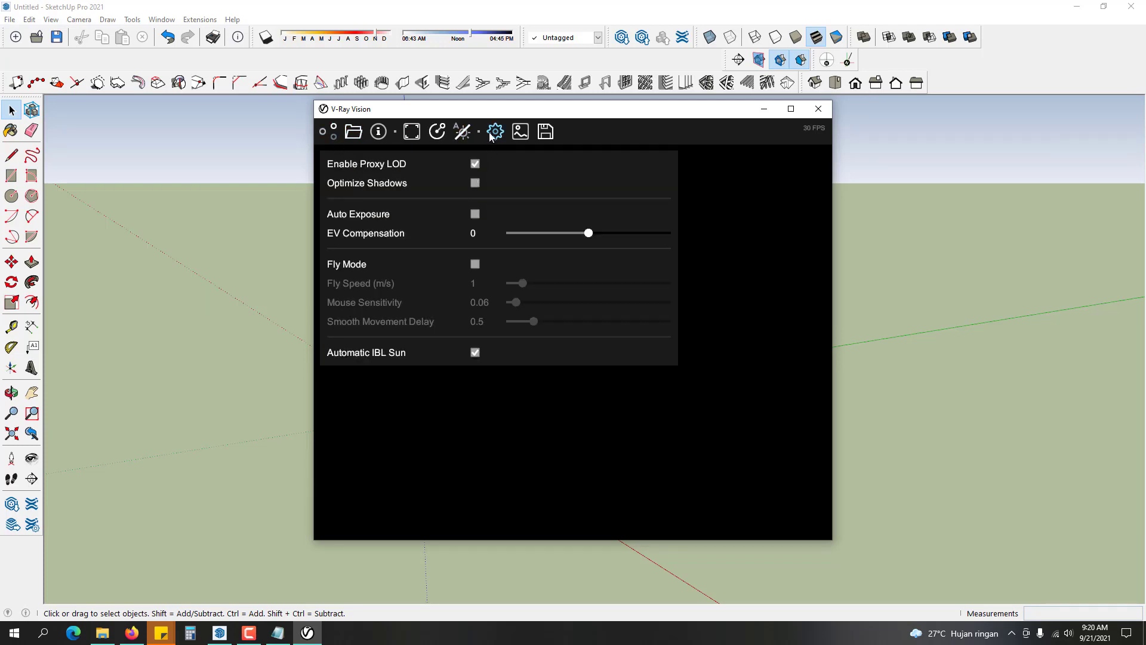
pyautogui.click(492, 134)
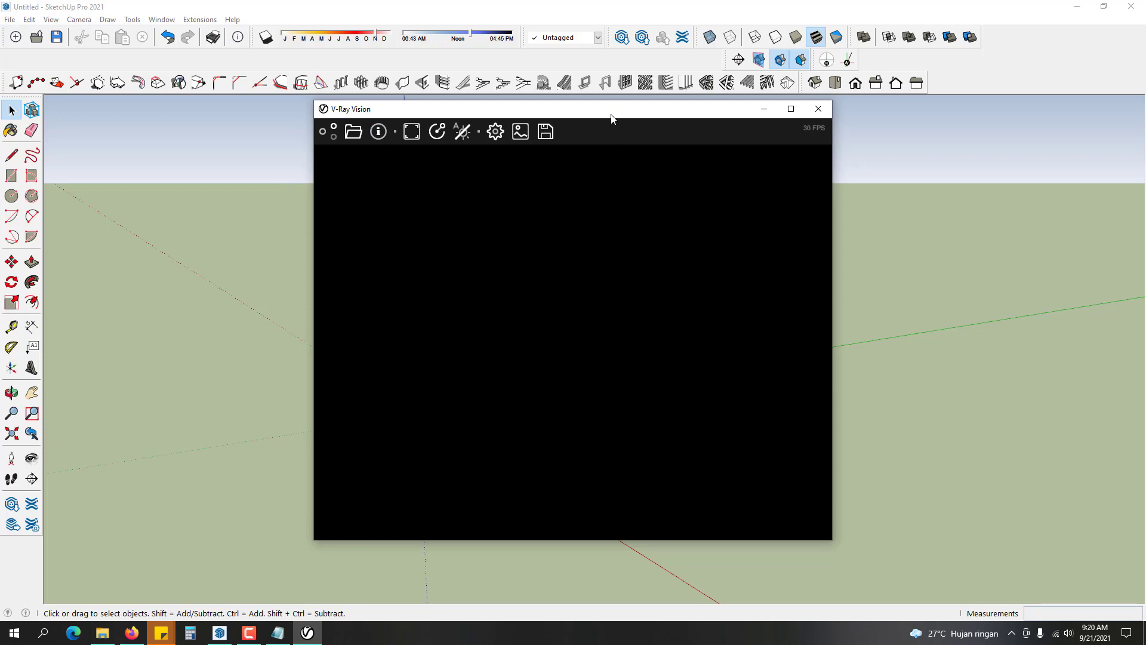
# - Move the V-Ray Vision window aside, check its view of the cube, and close V-Ray Vision
pyautogui.moveTo(611, 118); pyautogui.dragTo(335, 136)
pyautogui.click(721, 320)
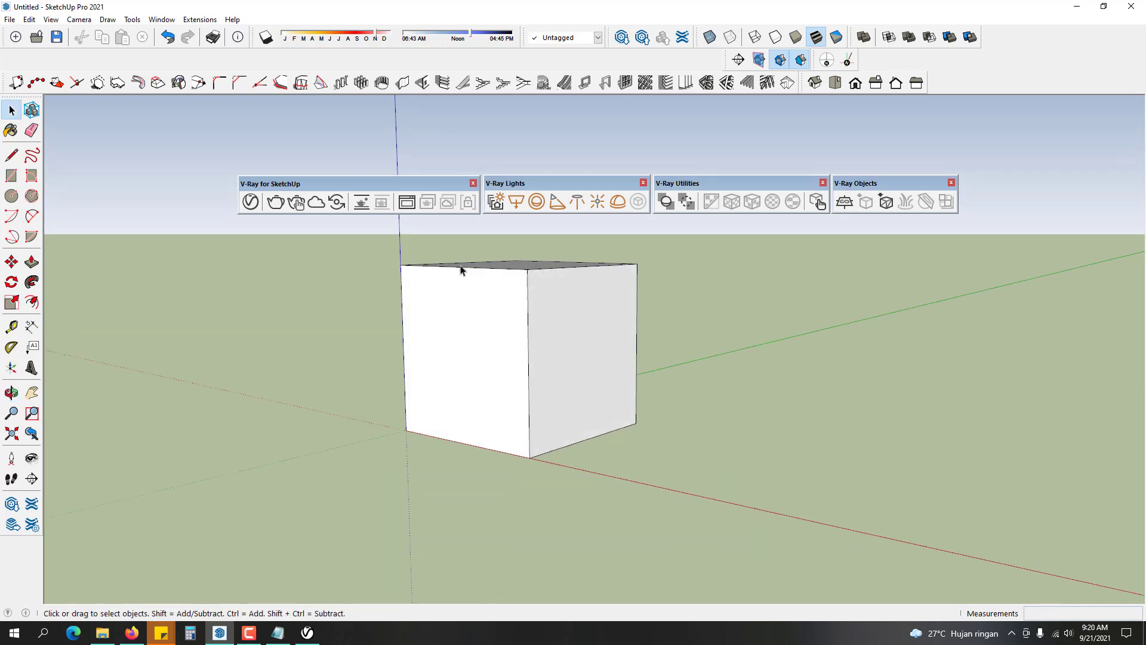
pyautogui.click(319, 636)
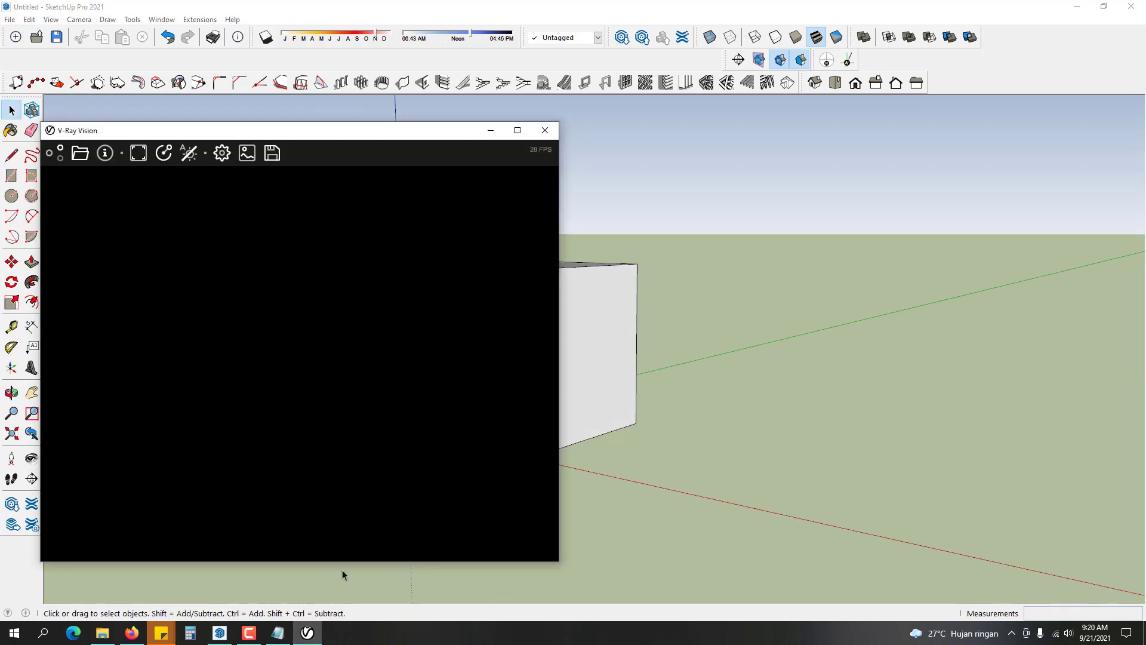
pyautogui.click(544, 138)
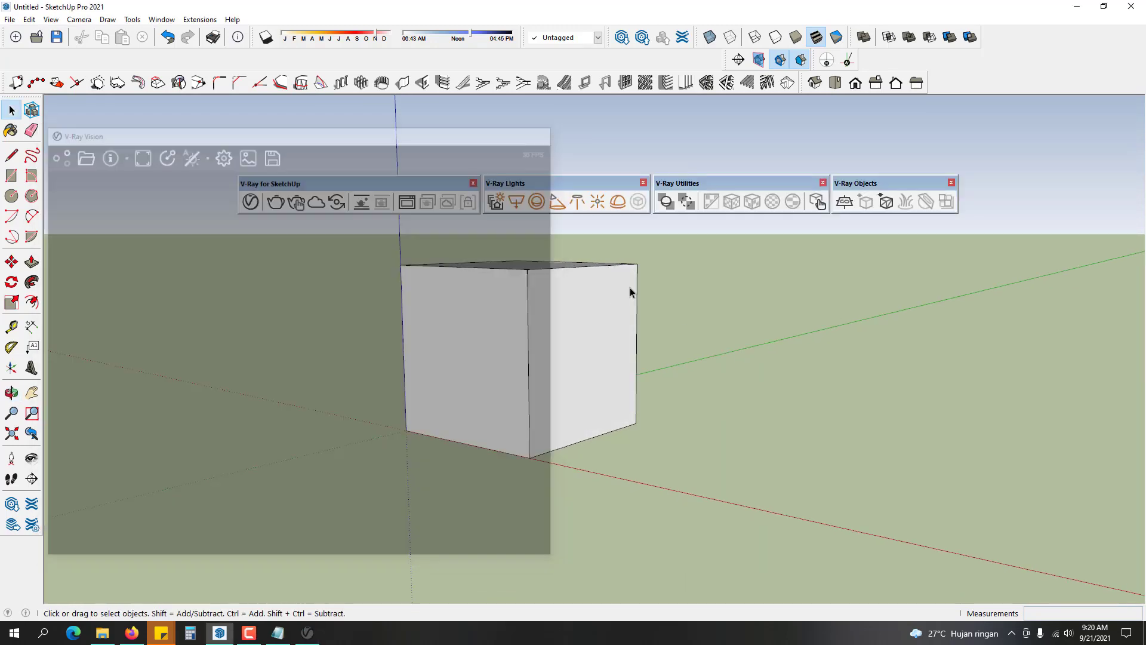
# - Run a V-Ray viewport render of the cube, examine the cube from several sides, and stop the render
pyautogui.scroll(2, 406, 238)
pyautogui.scroll(1, 403, 233)
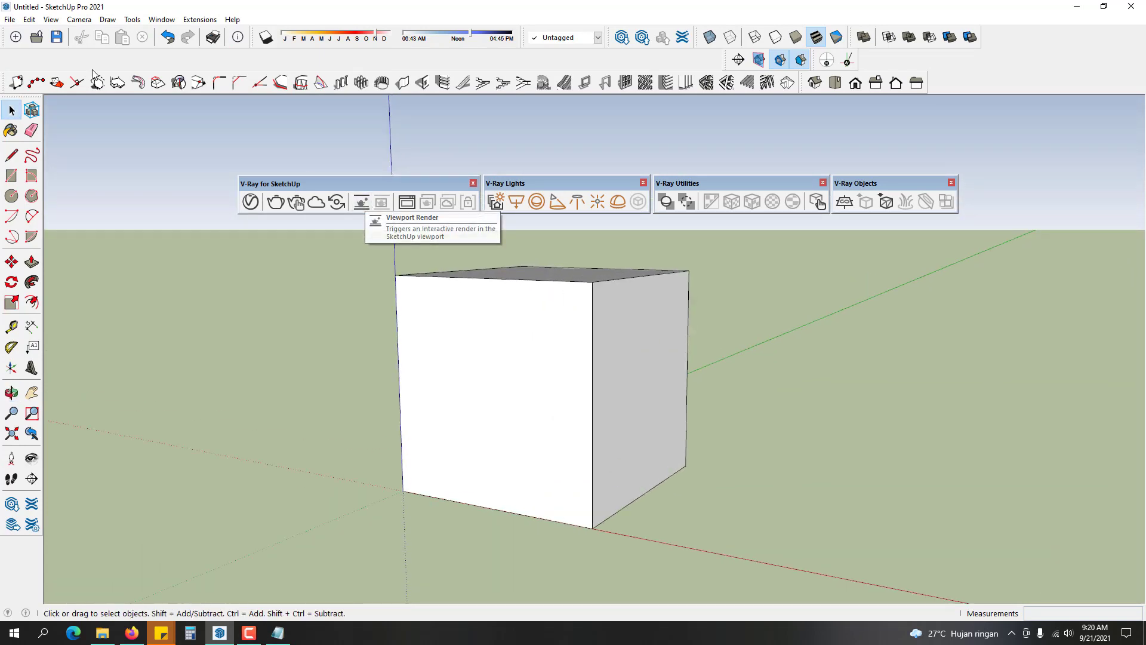
pyautogui.click(363, 203)
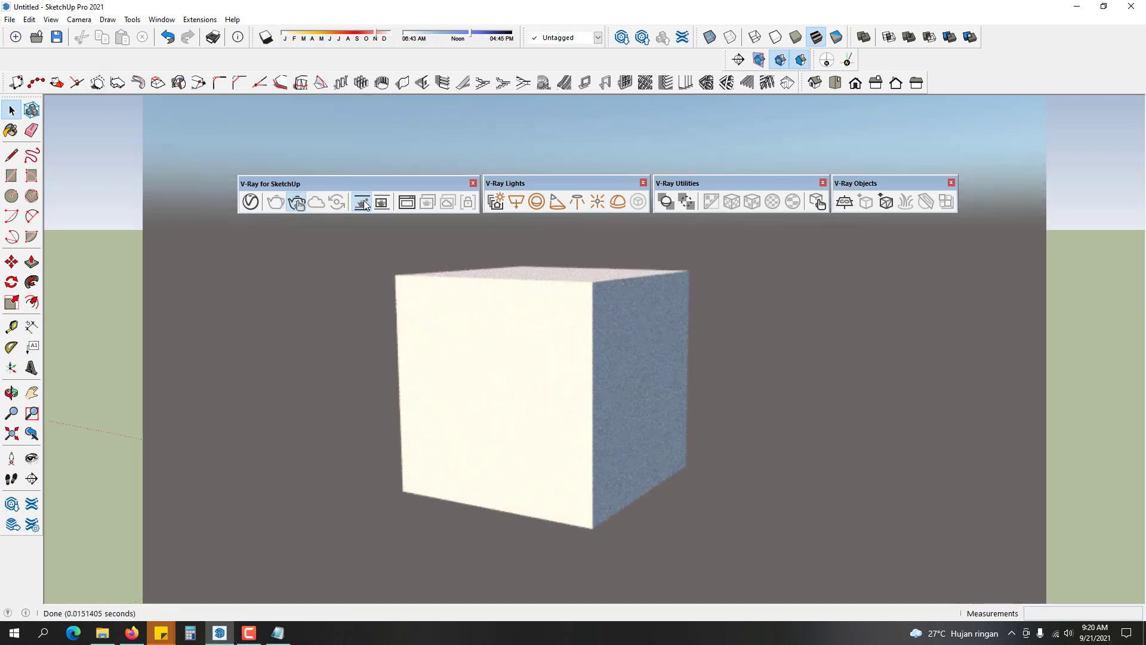
pyautogui.moveTo(180, 330); pyautogui.dragTo(274, 141, button='middle')
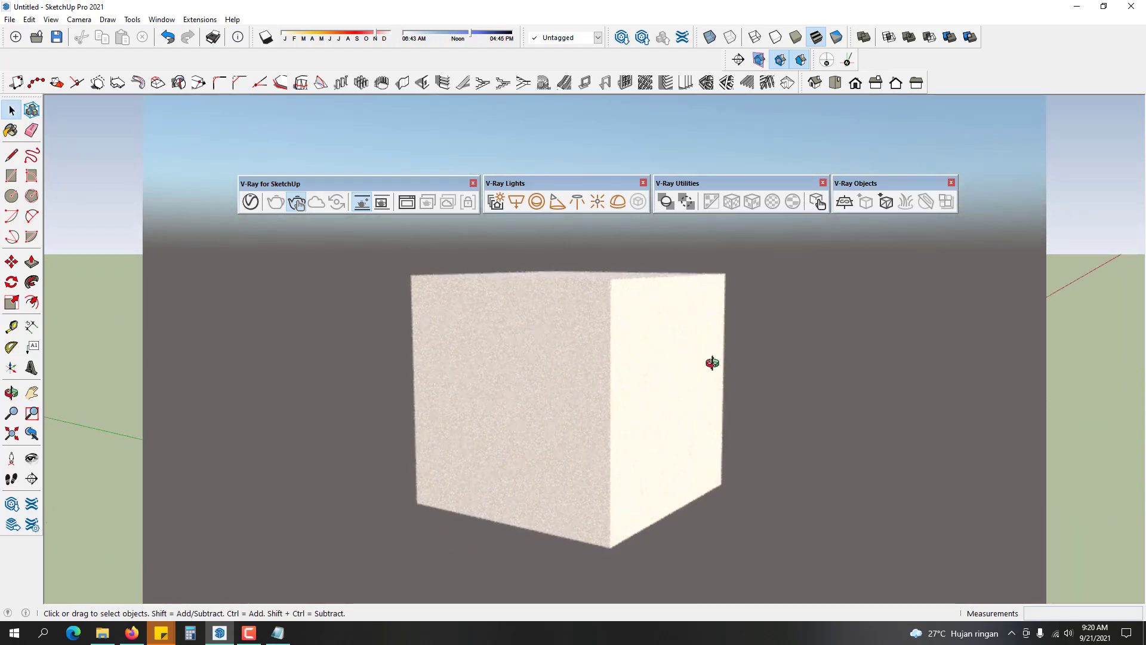
pyautogui.moveTo(711, 360); pyautogui.dragTo(431, 264, button='middle')
pyautogui.moveTo(591, 400); pyautogui.dragTo(676, 370, button='middle')
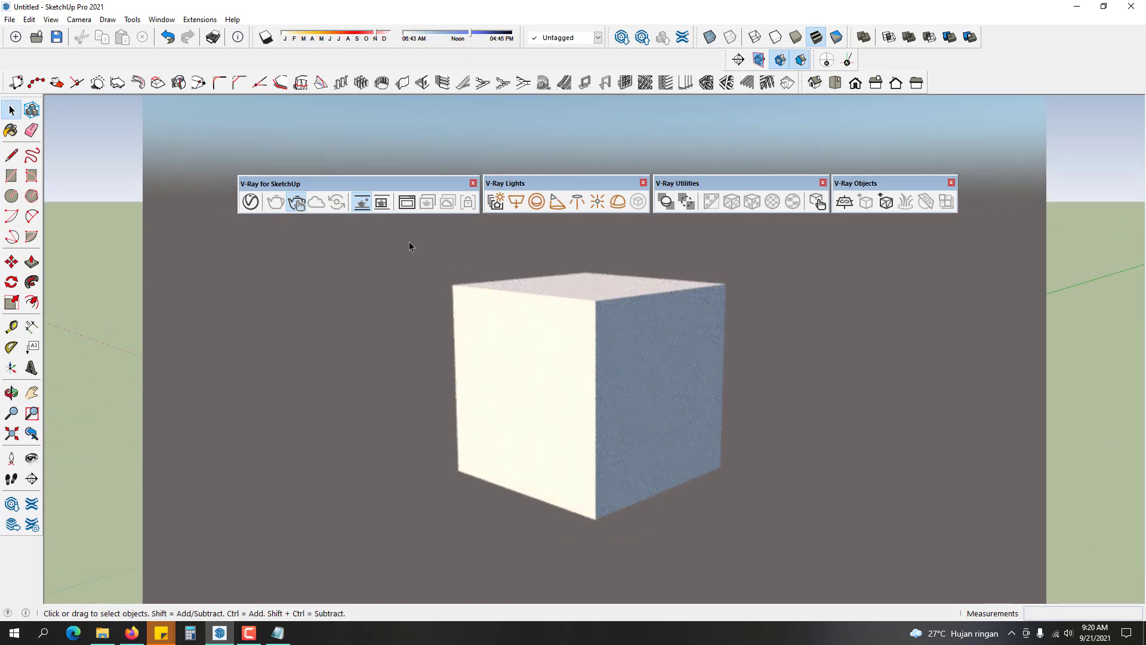
pyautogui.click(362, 203)
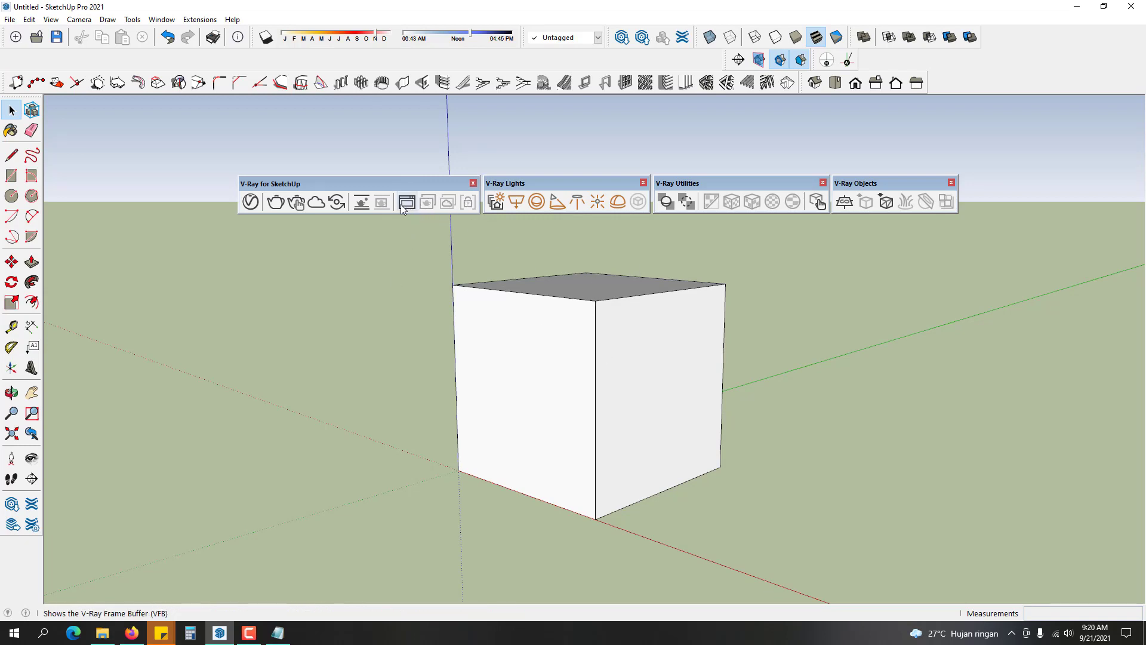
# - Test a V-Ray viewport render limited to a region over the cube's front corner, and check the full render in the V-Ray Frame Buffer
pyautogui.click(362, 203)
pyautogui.click(382, 202)
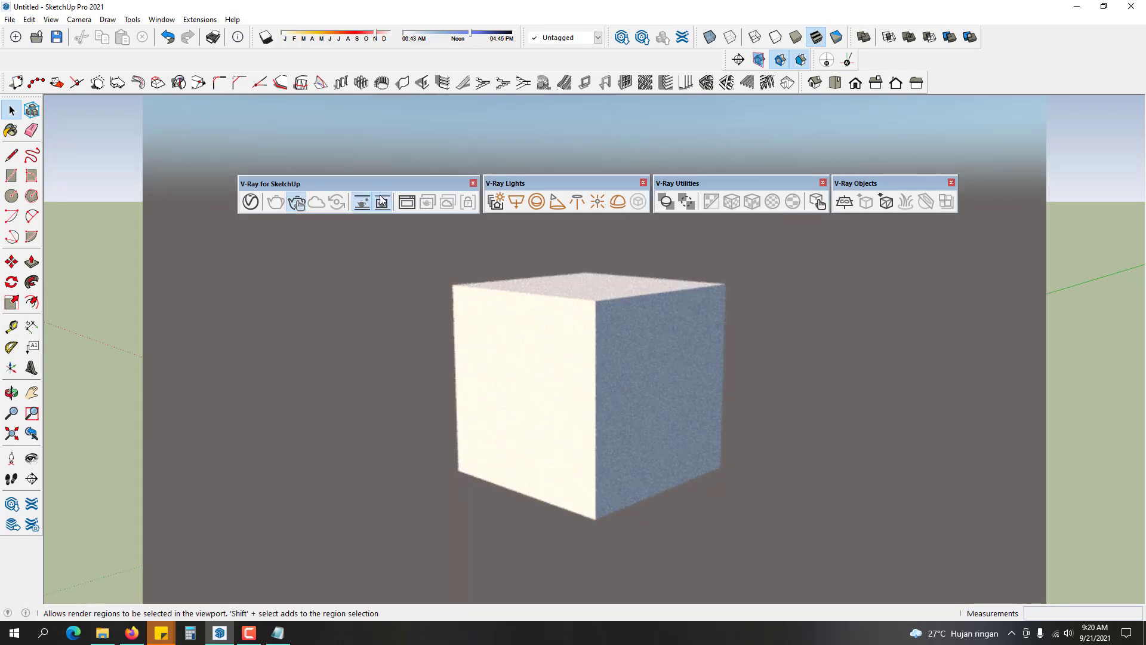
pyautogui.moveTo(565, 289); pyautogui.dragTo(807, 505)
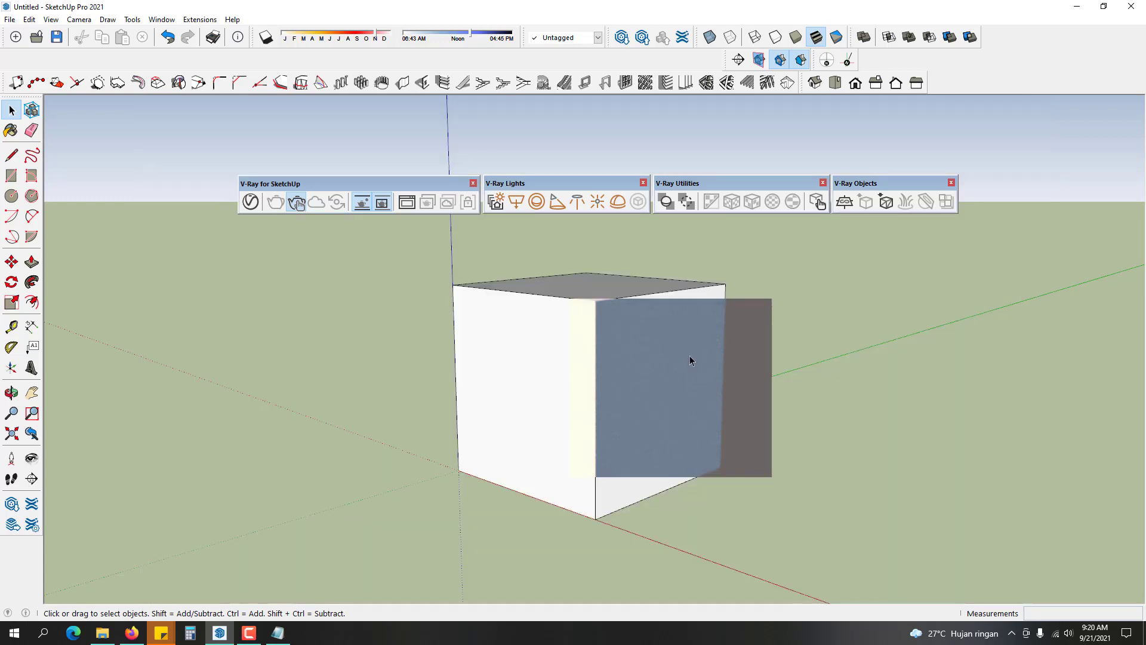
pyautogui.click(382, 203)
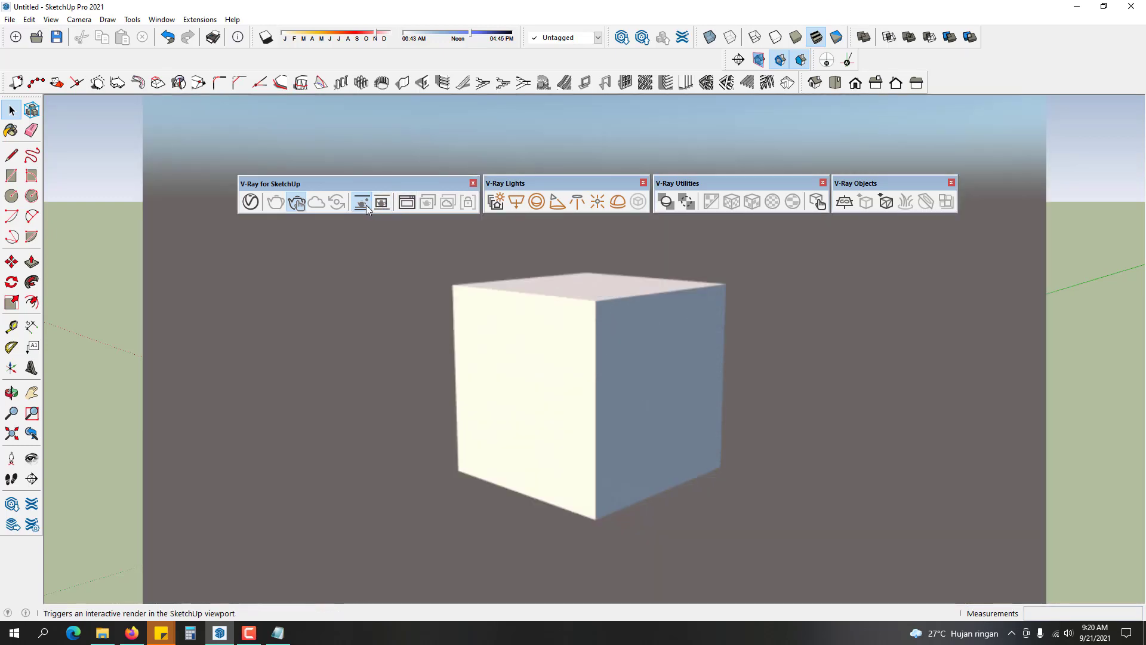
pyautogui.click(366, 205)
pyautogui.click(407, 203)
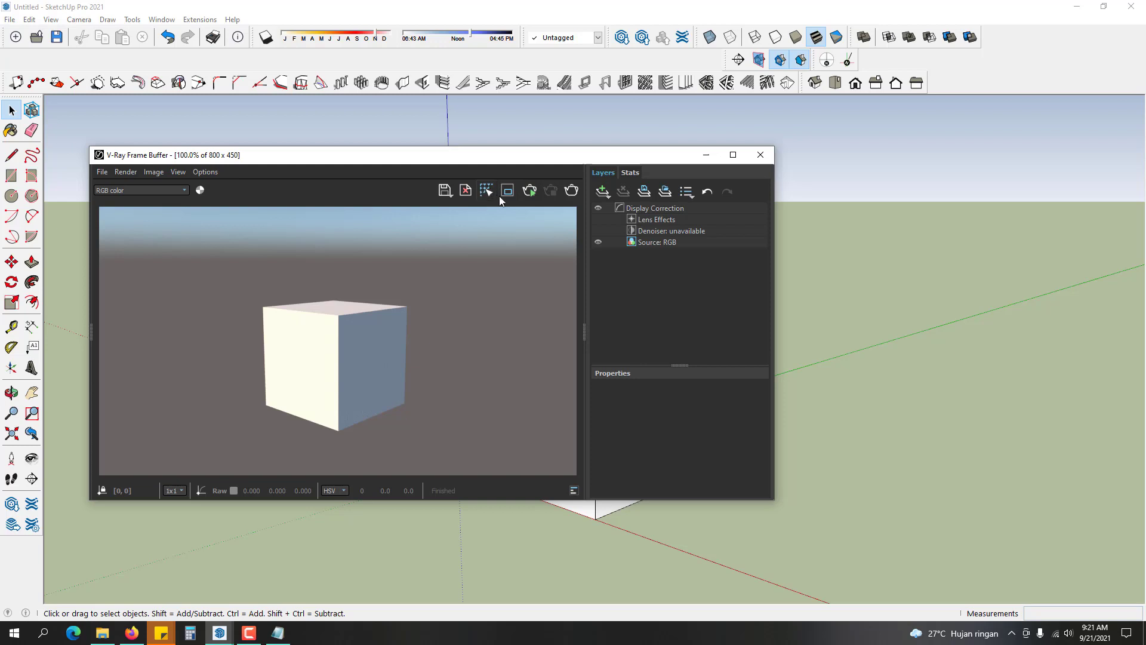
pyautogui.click(760, 155)
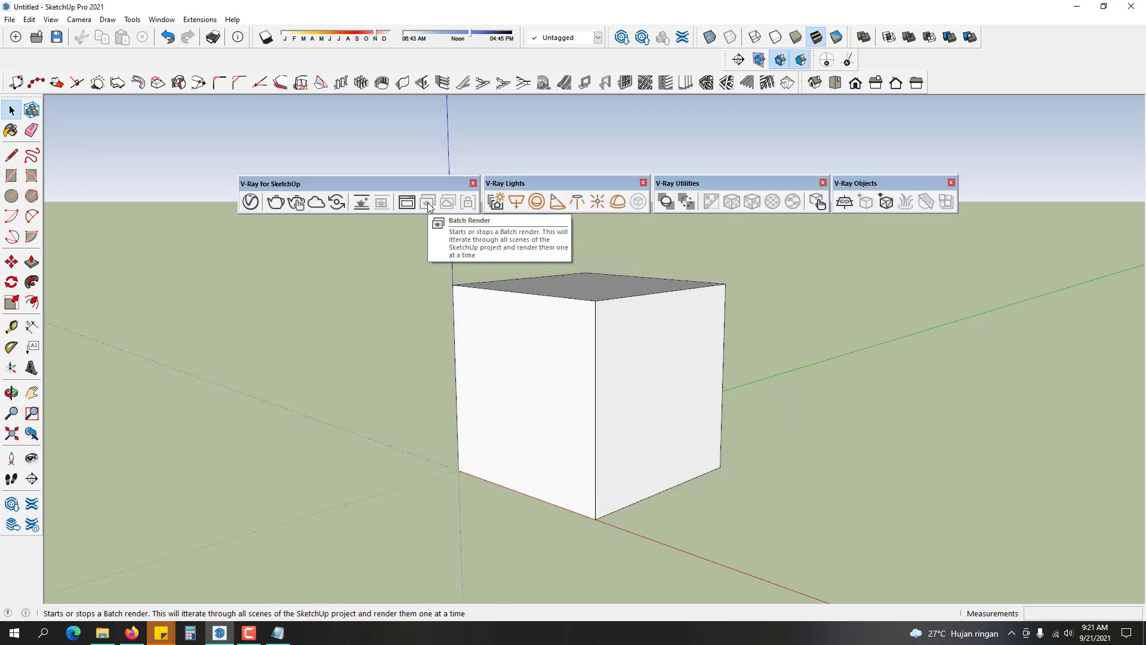
# - Orbit to a near eye-level view of the cube's front face and save it as the first scene
pyautogui.moveTo(474, 328); pyautogui.dragTo(652, 296, button='middle')
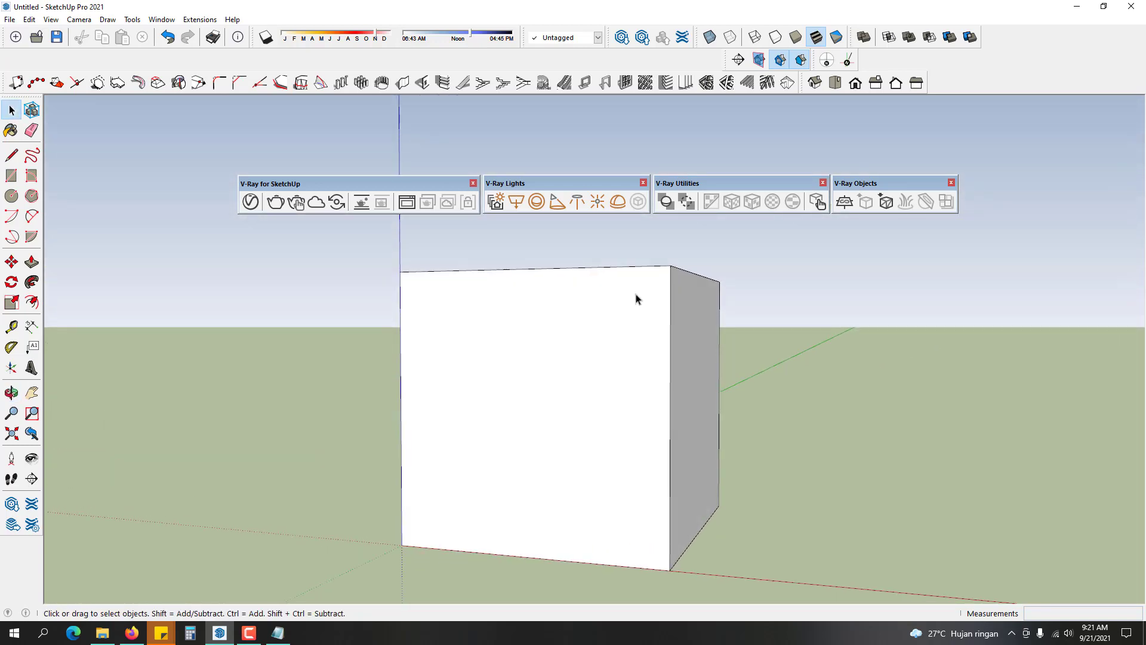
pyautogui.click(79, 19)
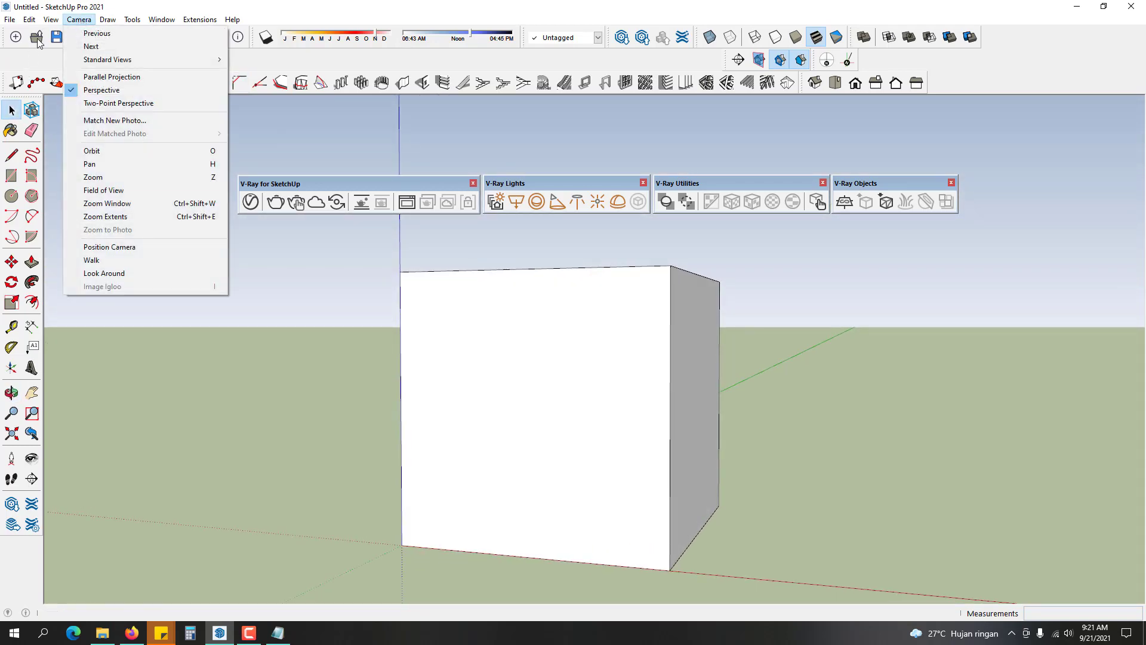
pyautogui.moveTo(51, 20)
pyautogui.moveTo(145, 234)
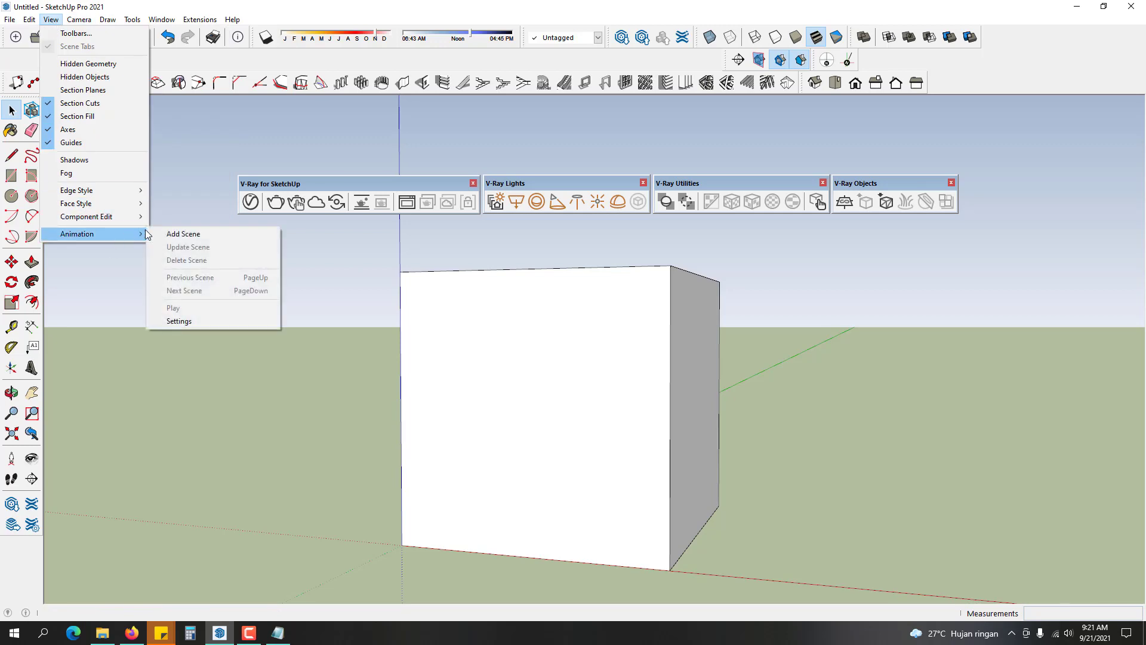
pyautogui.click(184, 234)
pyautogui.click(585, 368)
# - Add two more scenes, one from a slightly raised corner angle and one looking steeply down on the cube
pyautogui.moveTo(563, 361); pyautogui.dragTo(281, 406, button='middle')
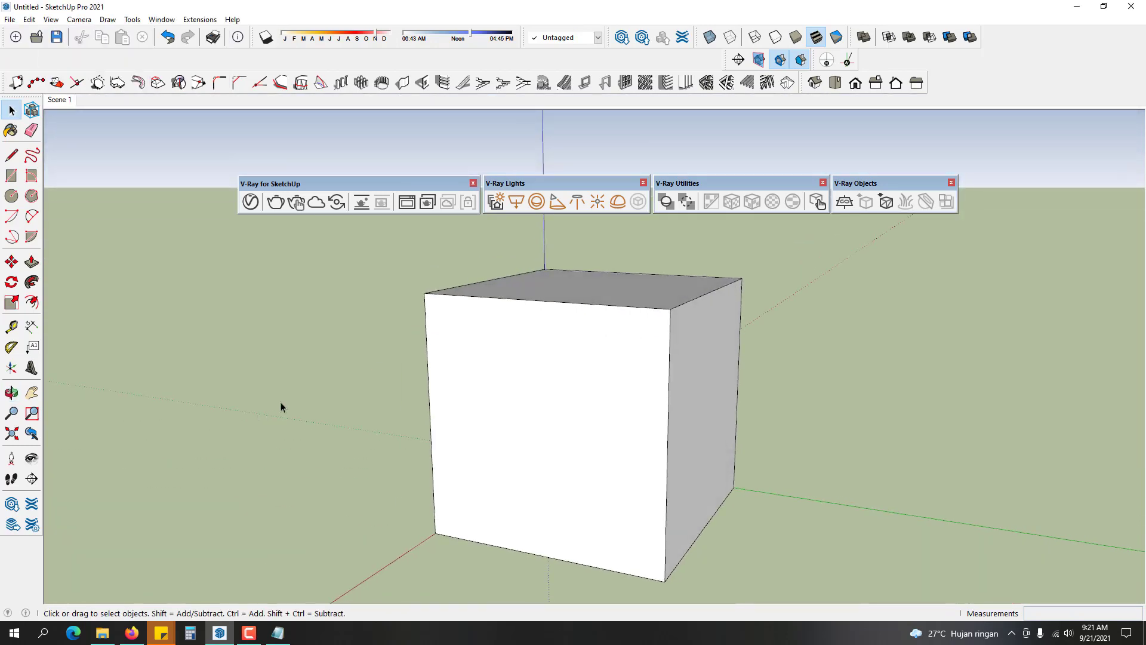
pyautogui.rightClick(67, 100)
pyautogui.click(112, 139)
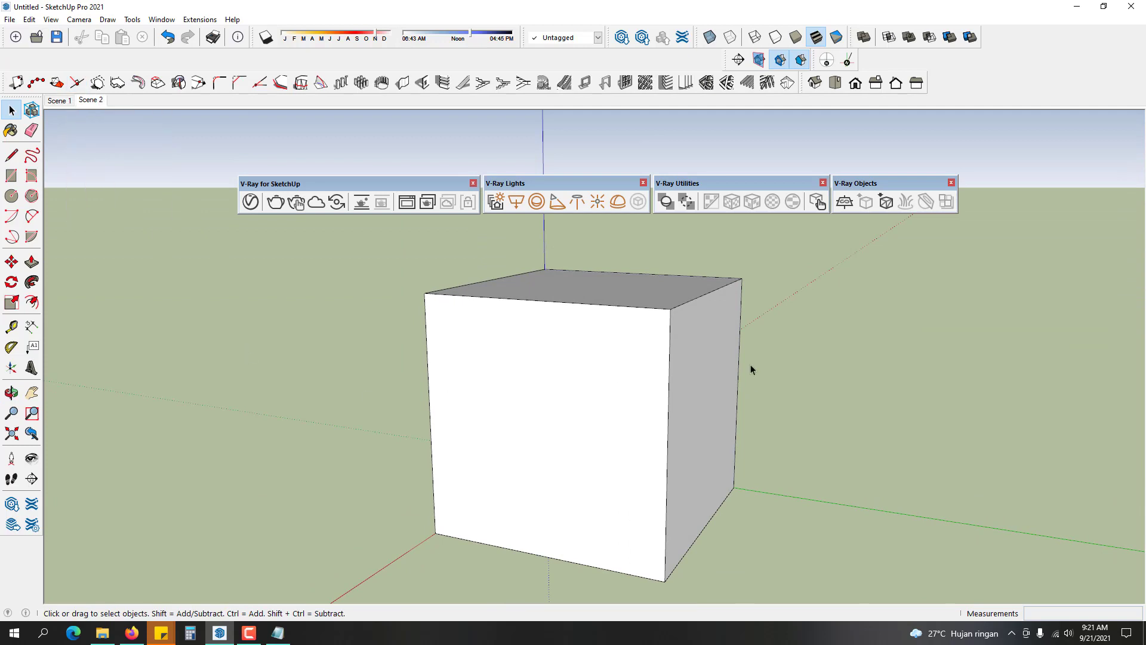
pyautogui.moveTo(877, 382); pyautogui.dragTo(191, 188, button='middle')
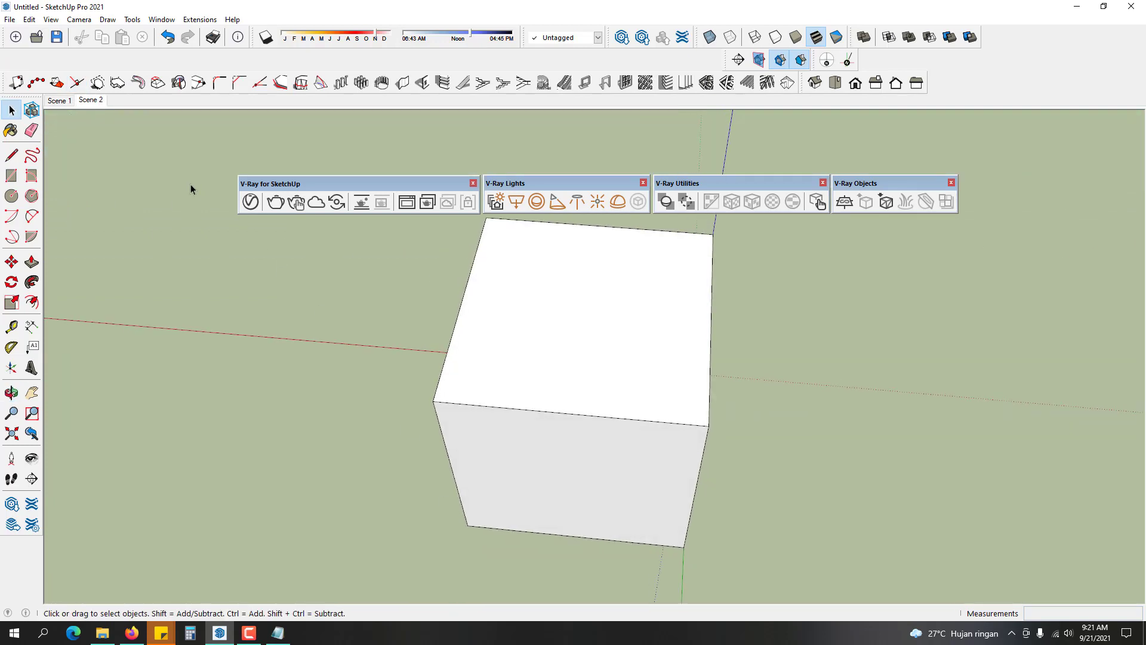
pyautogui.rightClick(95, 102)
pyautogui.click(131, 140)
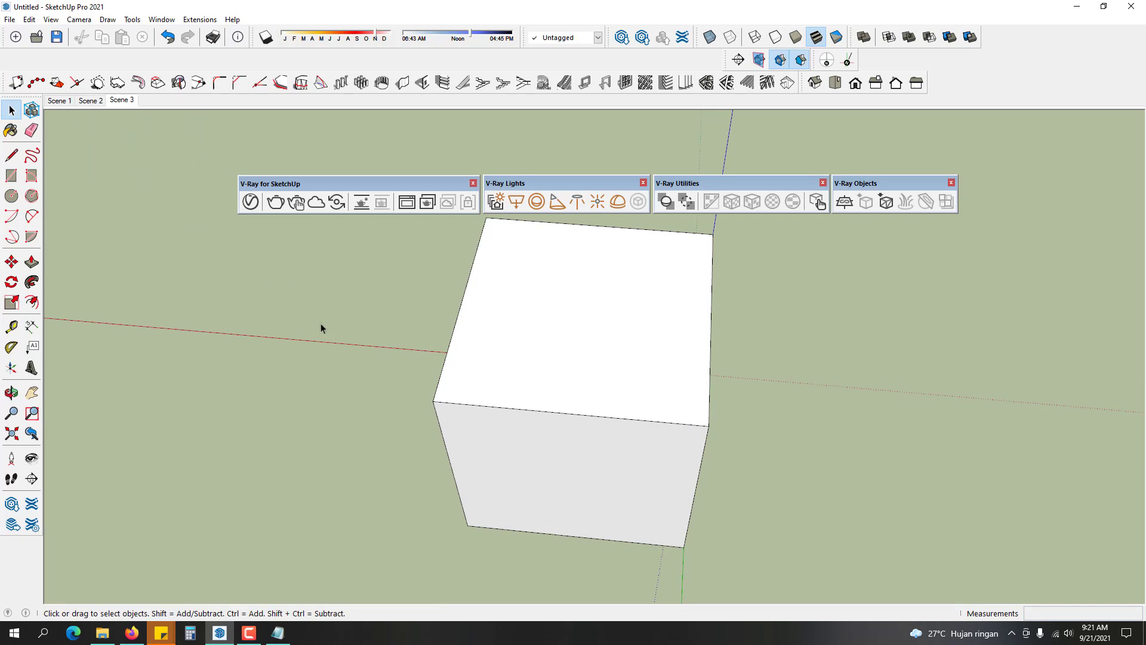
# - Orbit away from the saved view and switch through Scene 1, Scene 2 and Scene 3 to compare their cameras
pyautogui.moveTo(321, 328); pyautogui.dragTo(529, 232, button='middle')
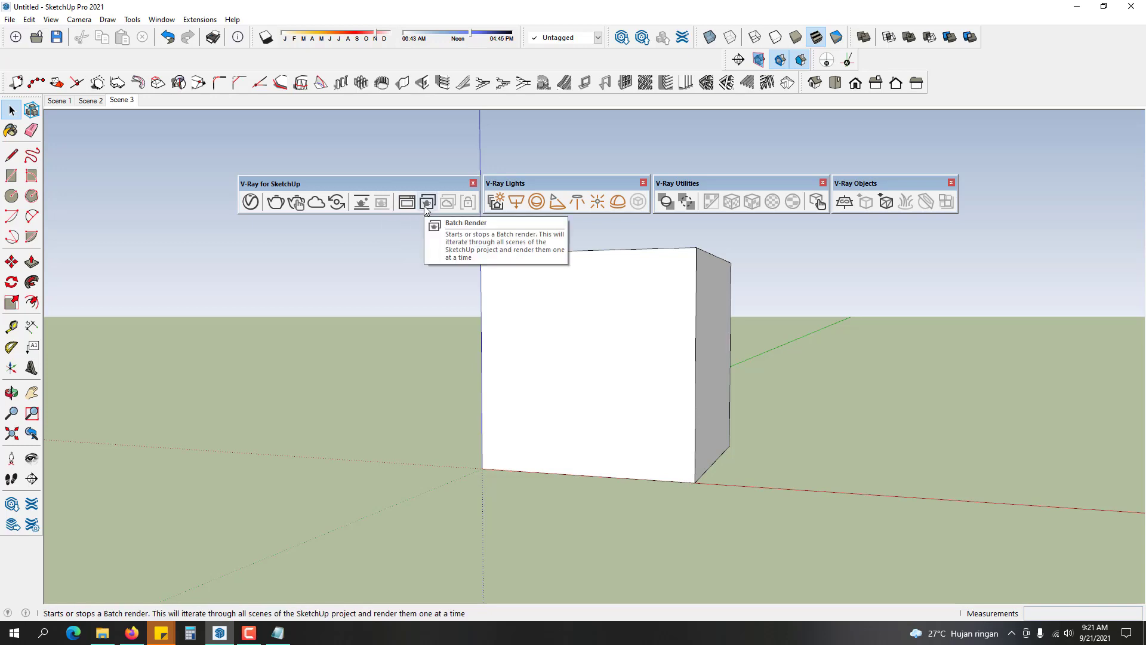
pyautogui.click(63, 104)
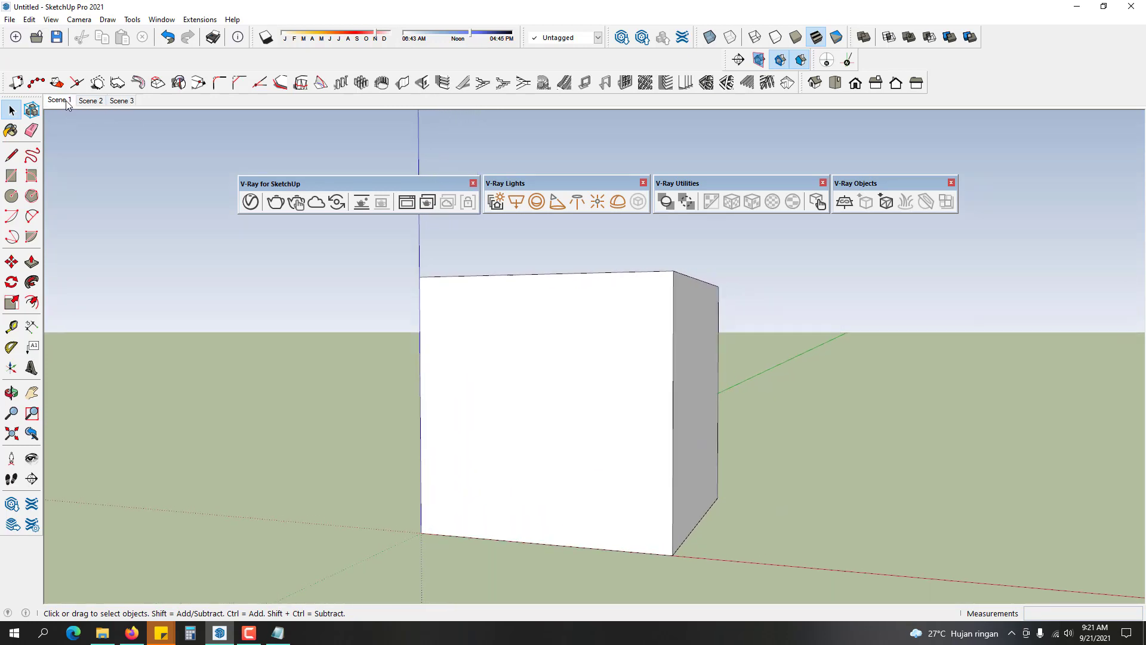
pyautogui.click(92, 101)
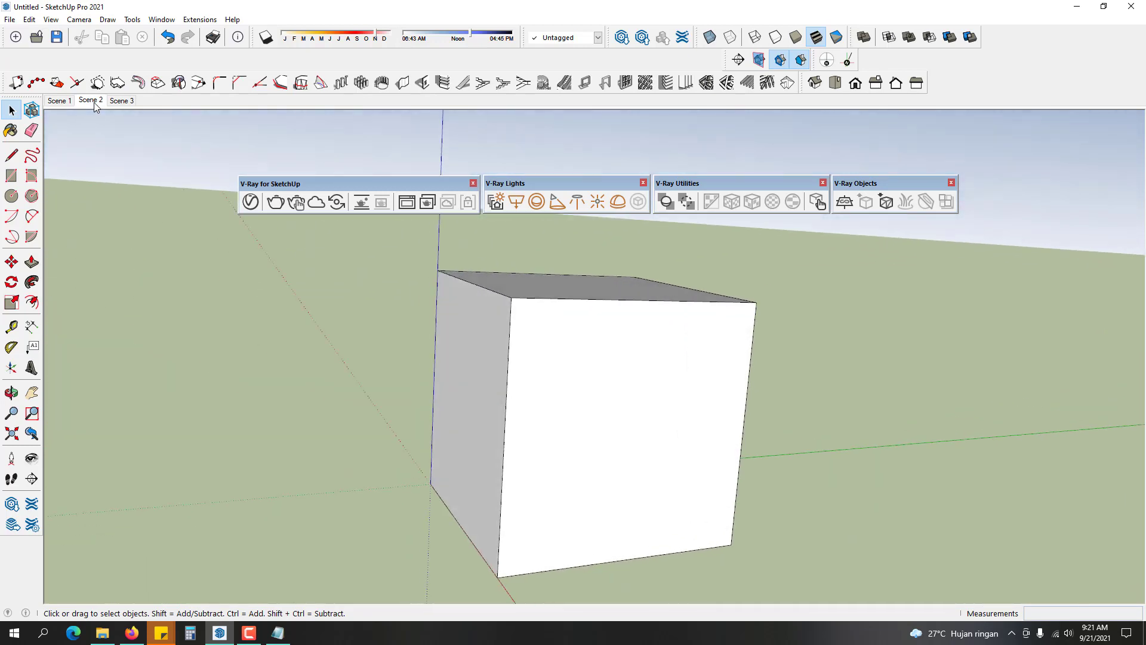
pyautogui.click(122, 101)
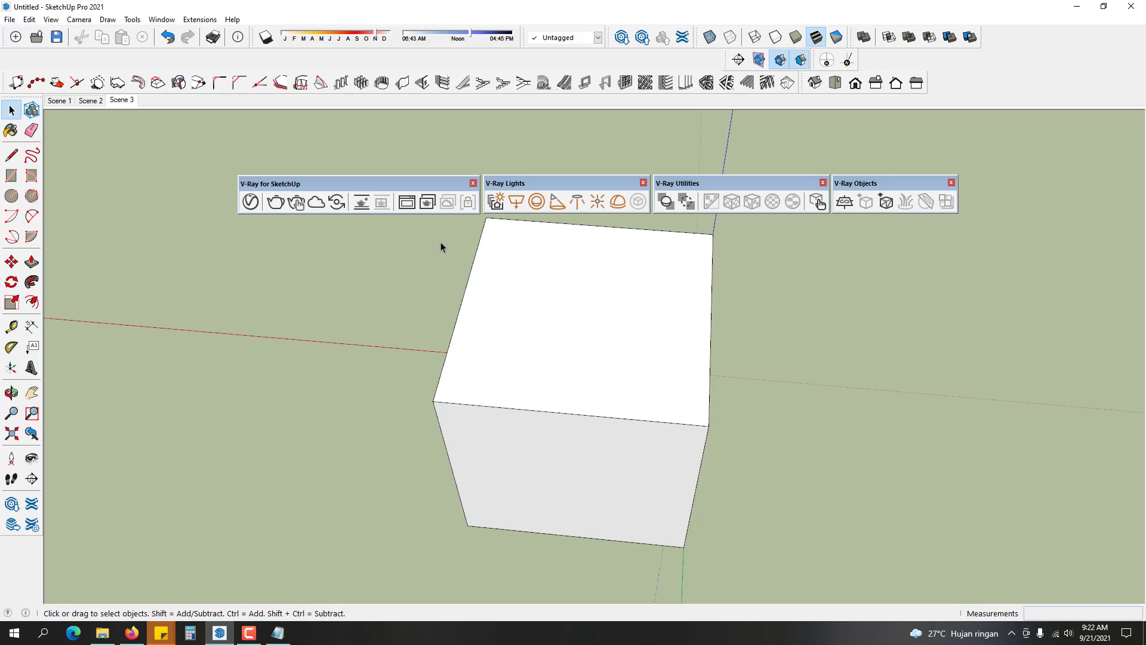
# - Run a V-Ray interactive render of the cube, move the frame buffer clear of the toolbars, and orbit the model to watch the render
pyautogui.moveTo(345, 313); pyautogui.dragTo(563, 268, button='middle')
pyautogui.moveTo(596, 302); pyautogui.dragTo(410, 335, button='middle')
pyautogui.scroll(-1, 381, 327)
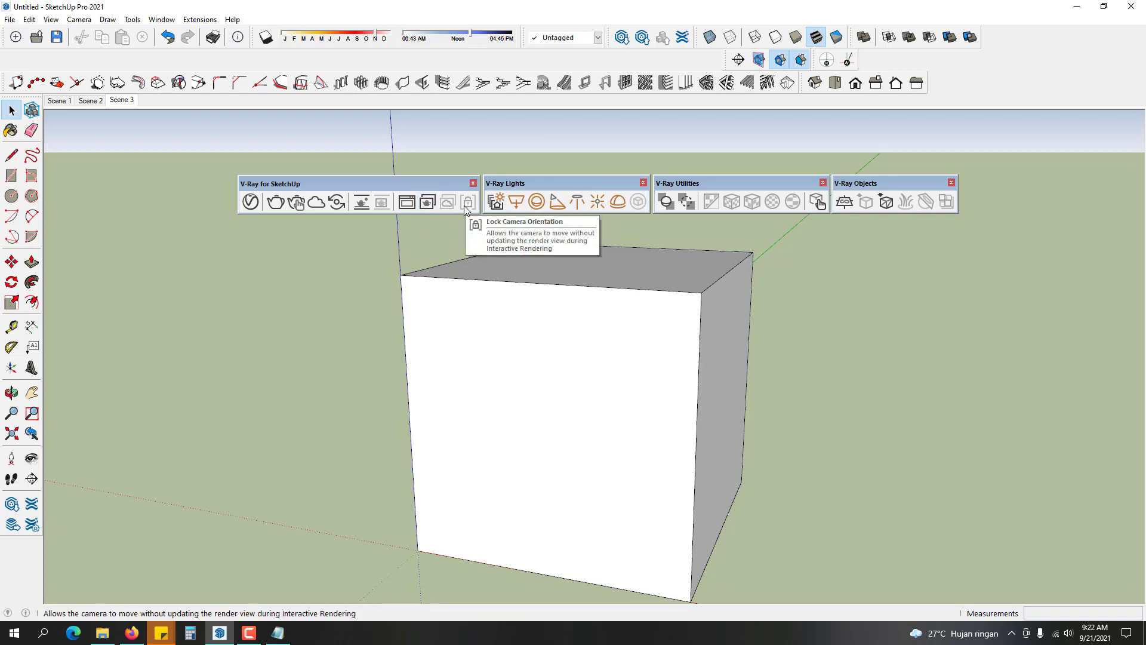
pyautogui.moveTo(309, 297); pyautogui.dragTo(286, 281, button='middle')
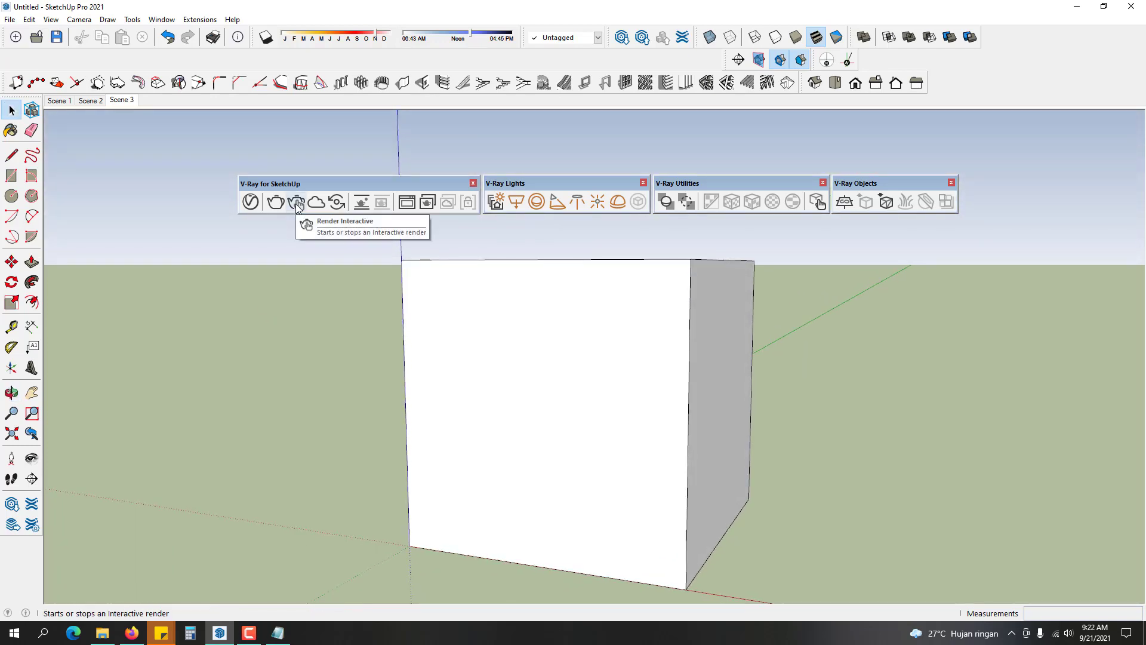
pyautogui.click(297, 203)
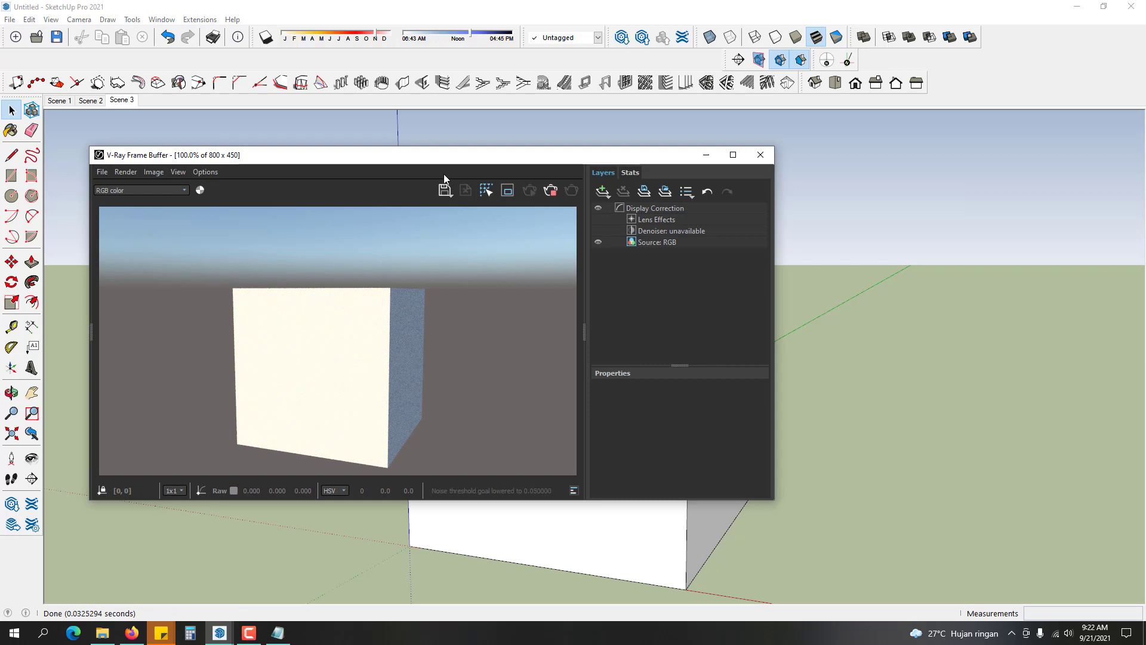
pyautogui.moveTo(432, 166); pyautogui.dragTo(668, 268)
pyautogui.click(607, 145)
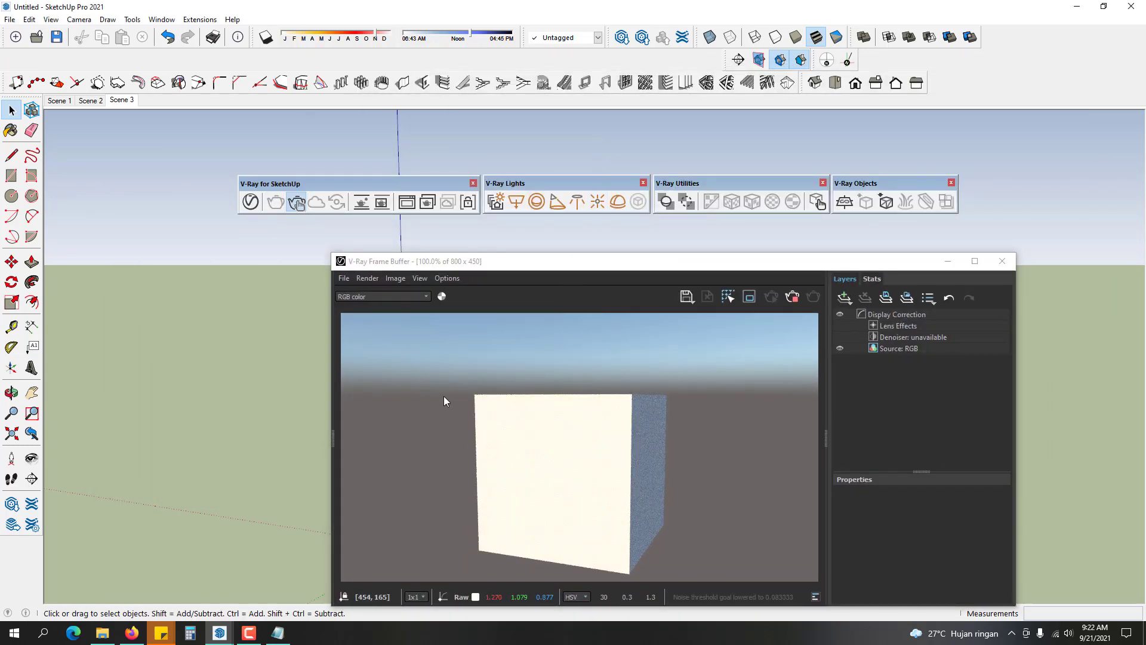
pyautogui.moveTo(185, 378); pyautogui.dragTo(105, 412, button='middle')
pyautogui.moveTo(181, 354); pyautogui.dragTo(188, 364, button='middle')
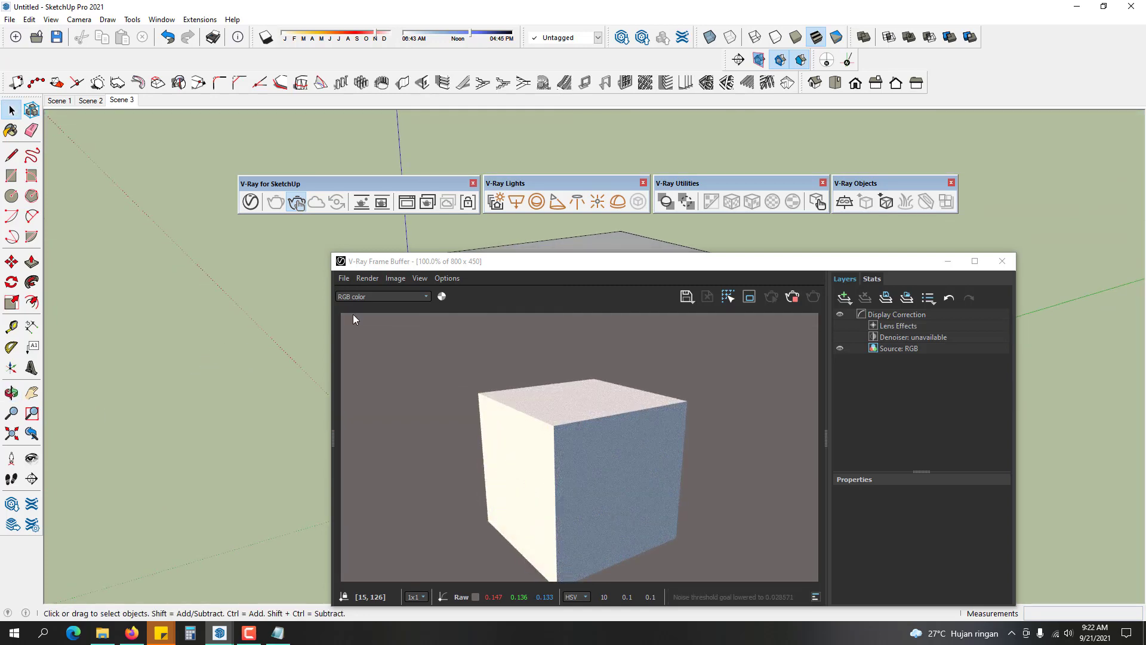
# - Lock the render camera orientation and orbit the cube to compare the model view with the interactive render
pyautogui.click(470, 206)
pyautogui.click(468, 207)
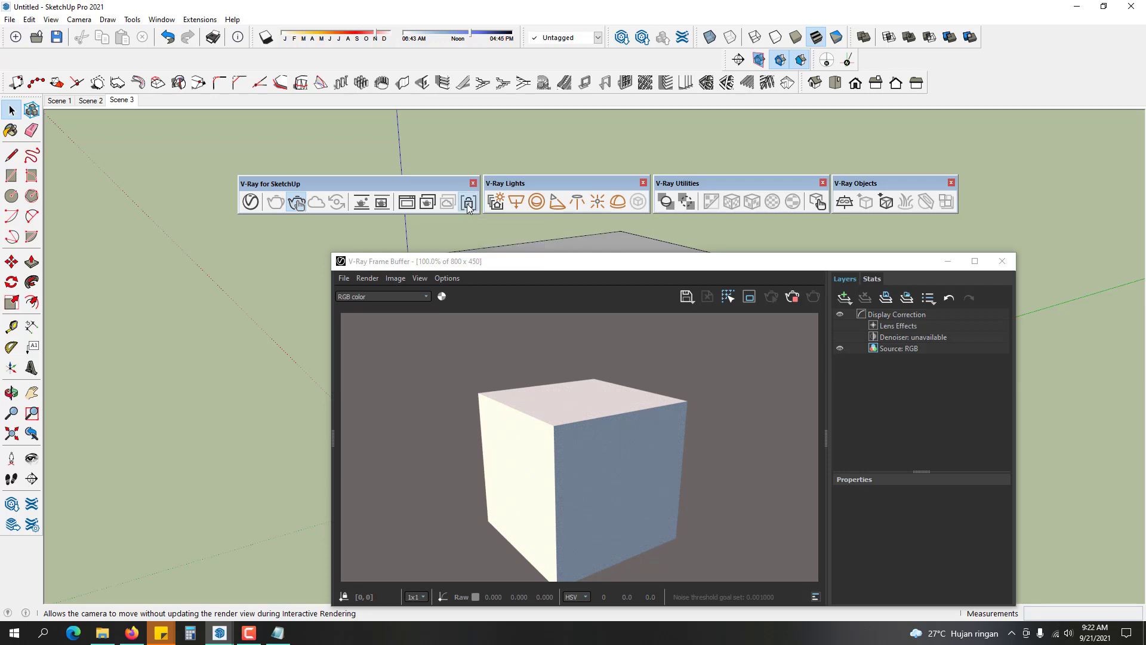
pyautogui.moveTo(259, 353)
pyautogui.mouseDown(button='middle')
pyautogui.moveTo(200, 389)
pyautogui.moveTo(113, 322)
pyautogui.moveTo(111, 367)
pyautogui.moveTo(88, 376)
pyautogui.moveTo(149, 364)
pyautogui.mouseUp(button='middle')
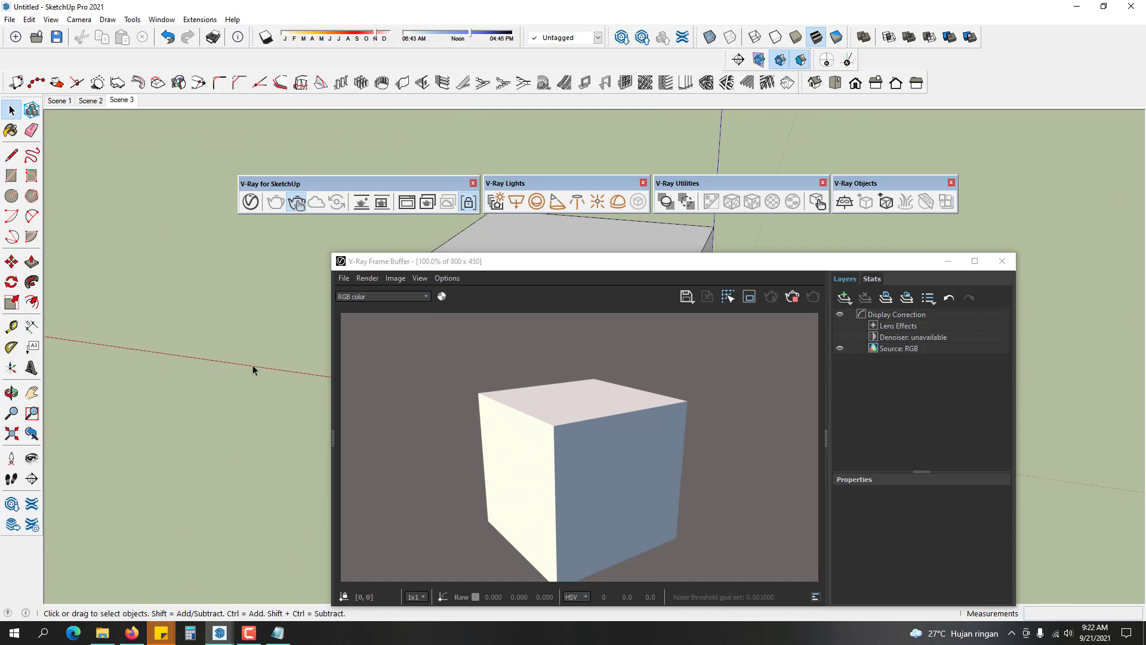
pyautogui.moveTo(254, 371); pyautogui.dragTo(161, 352, button='middle')
pyautogui.moveTo(285, 384)
pyautogui.mouseDown(button='middle')
pyautogui.moveTo(123, 366)
pyautogui.moveTo(153, 404)
pyautogui.moveTo(249, 382)
pyautogui.mouseUp(button='middle')
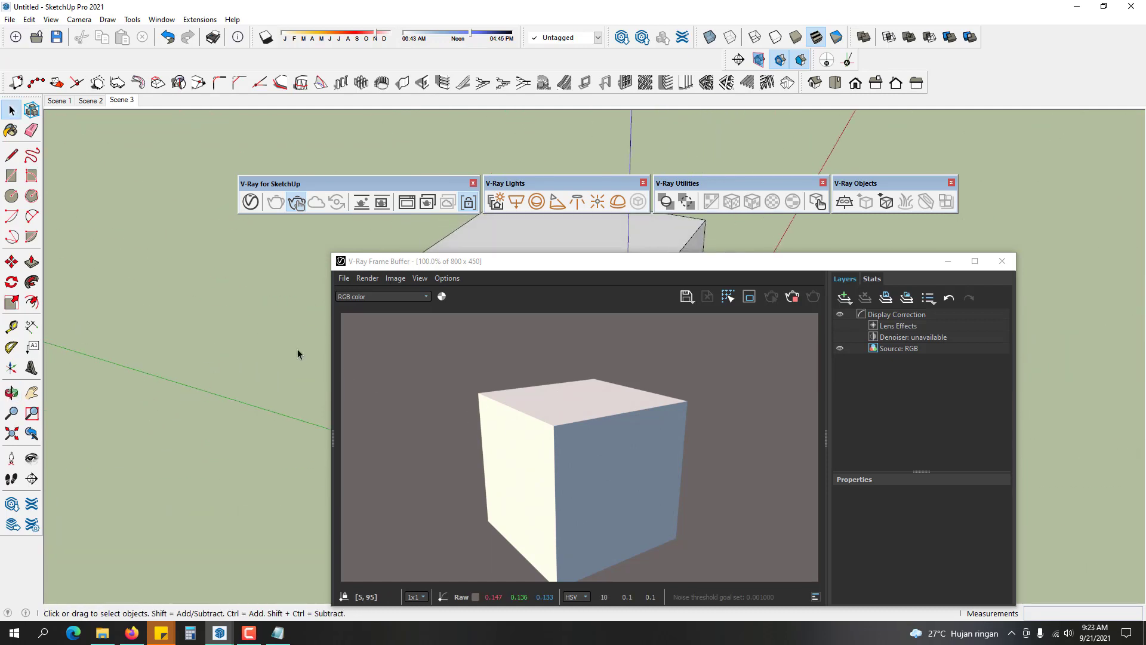
pyautogui.moveTo(297, 348)
pyautogui.mouseDown(button='middle')
pyautogui.moveTo(153, 338)
pyautogui.moveTo(230, 335)
pyautogui.moveTo(167, 248)
pyautogui.mouseUp(button='middle')
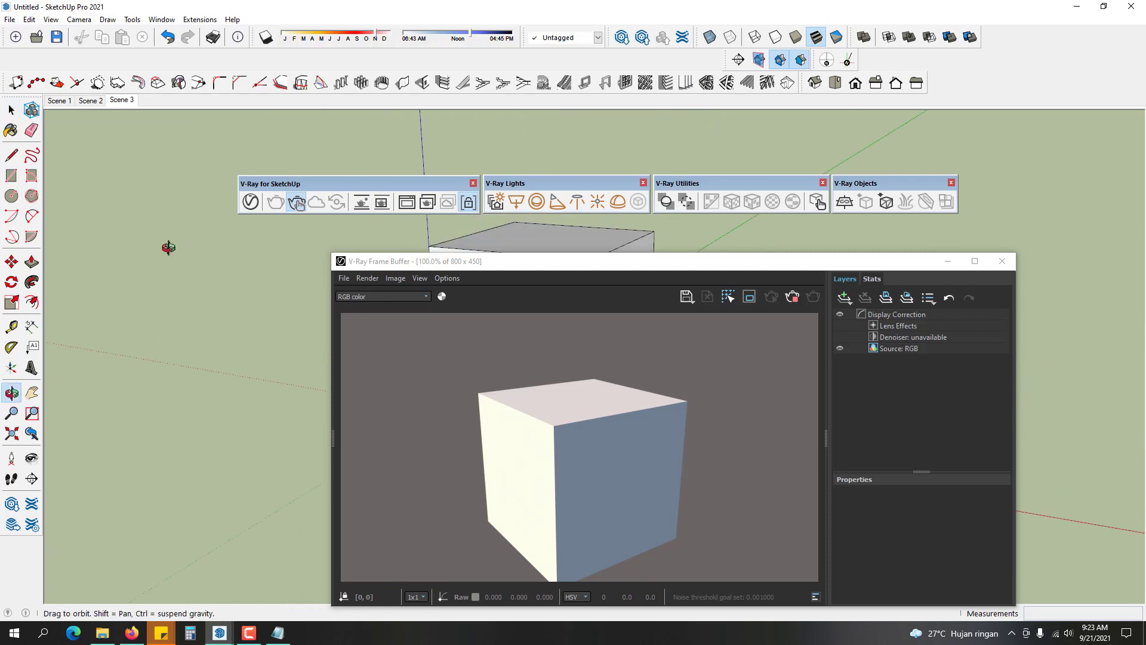
pyautogui.moveTo(222, 312)
pyautogui.mouseDown(button='middle')
pyautogui.moveTo(392, 358)
pyautogui.moveTo(146, 326)
pyautogui.moveTo(323, 340)
pyautogui.moveTo(230, 346)
pyautogui.mouseUp(button='middle')
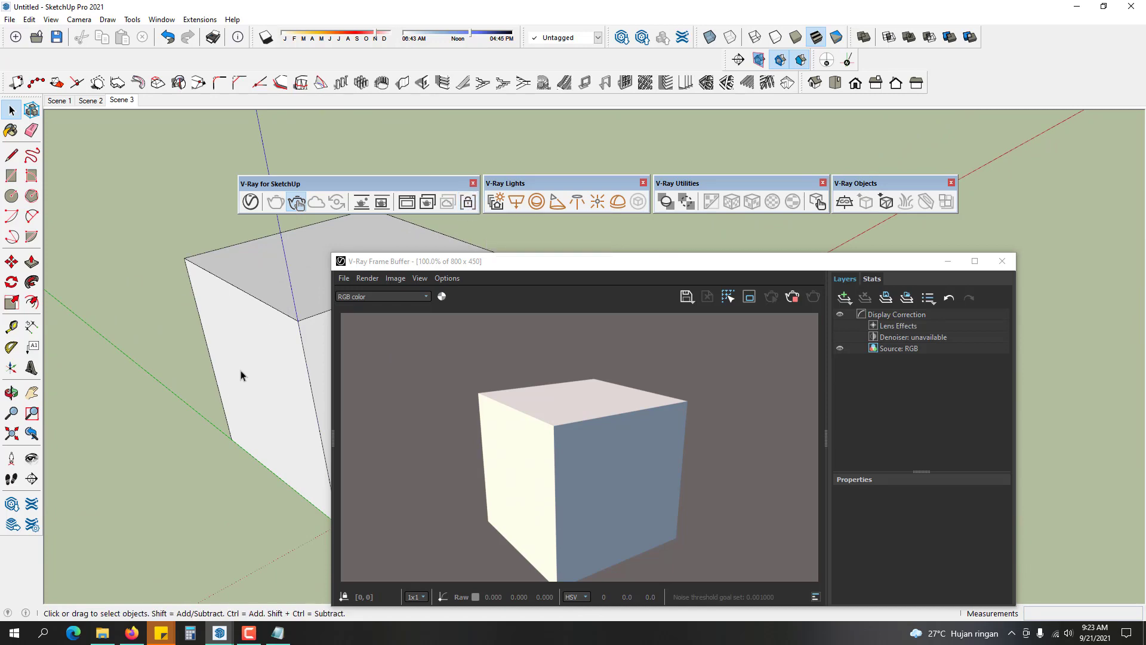
pyautogui.moveTo(243, 379)
pyautogui.mouseDown(button='middle')
pyautogui.moveTo(252, 438)
pyautogui.moveTo(220, 463)
pyautogui.moveTo(141, 376)
pyautogui.moveTo(289, 388)
pyautogui.moveTo(163, 328)
pyautogui.moveTo(251, 368)
pyautogui.moveTo(179, 324)
pyautogui.moveTo(353, 402)
pyautogui.moveTo(166, 304)
pyautogui.moveTo(246, 373)
pyautogui.moveTo(96, 453)
pyautogui.moveTo(192, 388)
pyautogui.moveTo(161, 388)
pyautogui.moveTo(283, 371)
pyautogui.mouseUp(button='middle')
# - Unlock the render camera orientation and end the interactive render, closing the V-Ray Frame Buffer
pyautogui.click(467, 202)
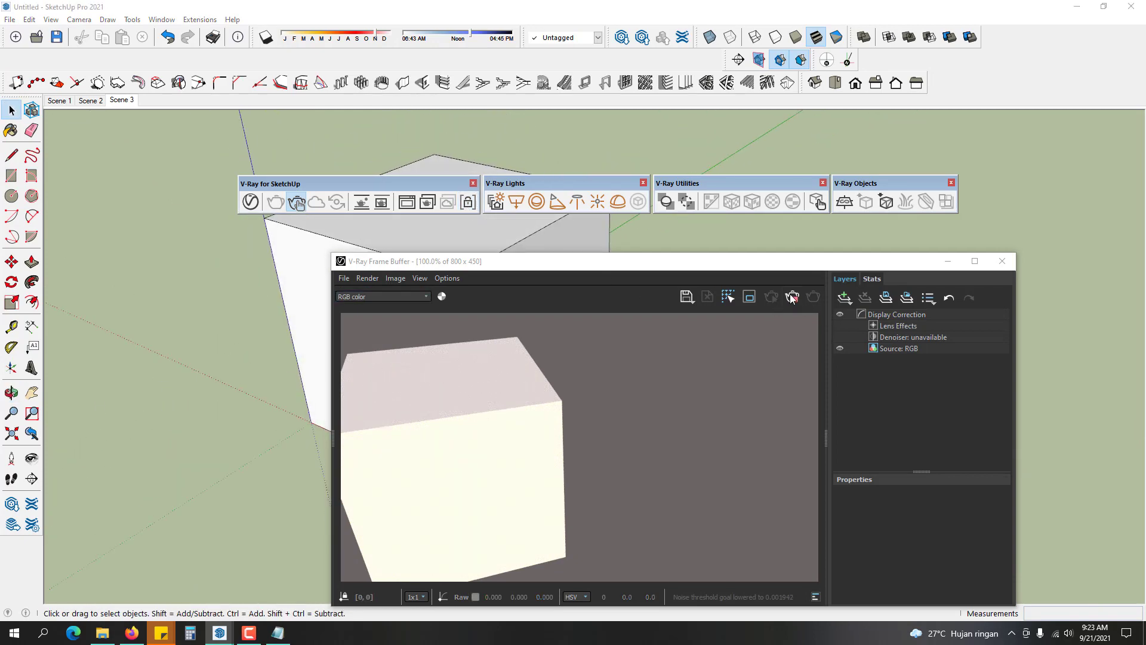
pyautogui.click(792, 296)
pyautogui.click(1008, 261)
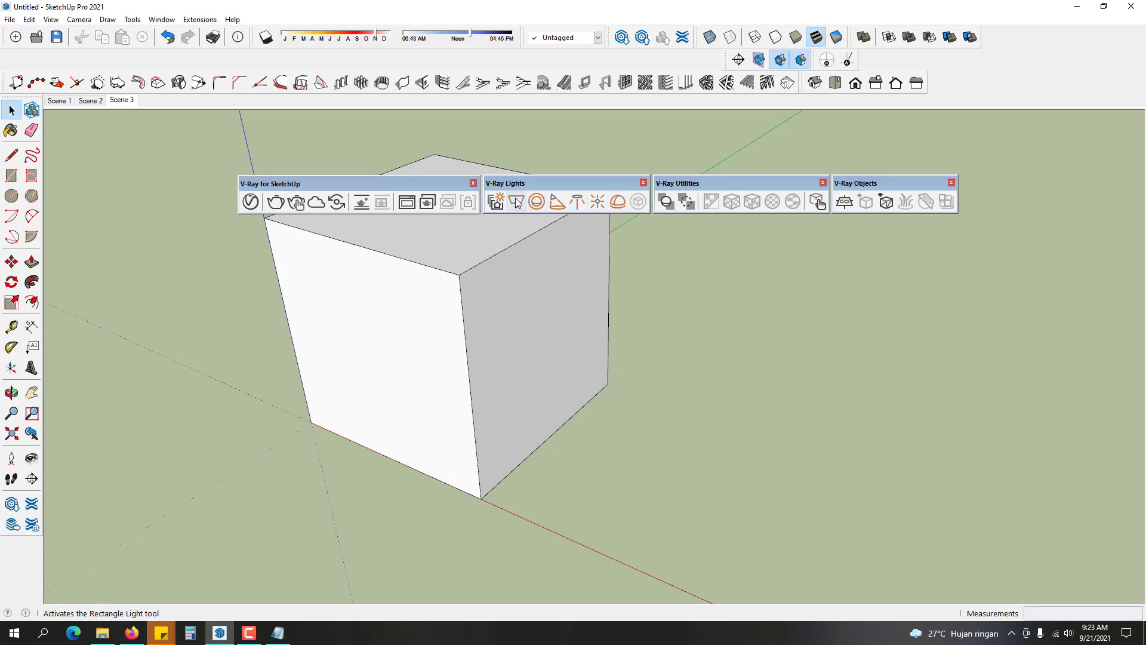
# - Open the cube group for editing and delete its front face to expose the interior
pyautogui.tripleClick(428, 337)
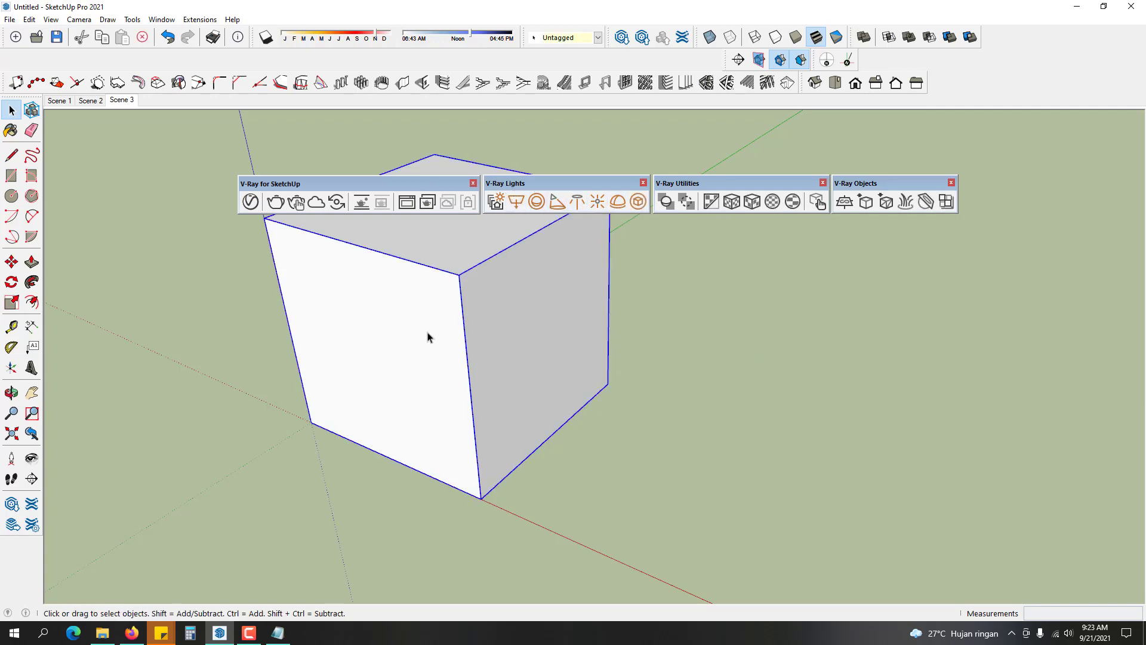
pyautogui.doubleClick(428, 337)
pyautogui.click(428, 338)
pyautogui.press('Delete')
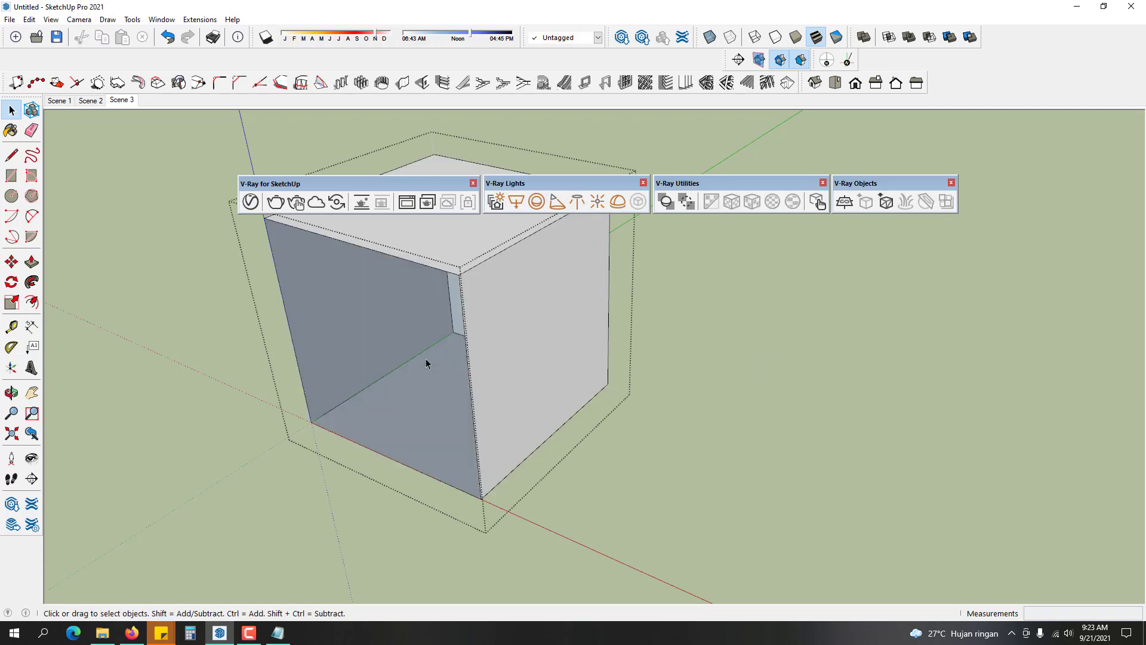
# - Reverse all remaining faces of the open box, and exit the group
pyautogui.doubleClick(436, 385)
pyautogui.tripleClick(435, 384)
pyautogui.tripleClick(434, 391)
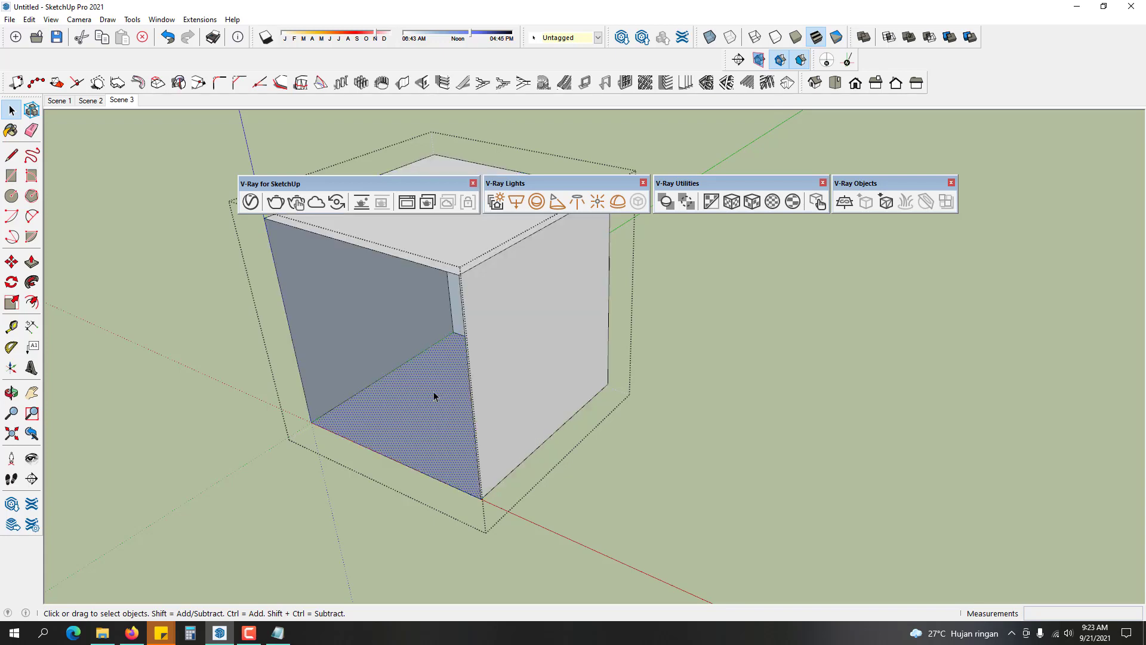
pyautogui.rightClick(433, 391)
pyautogui.click(506, 290)
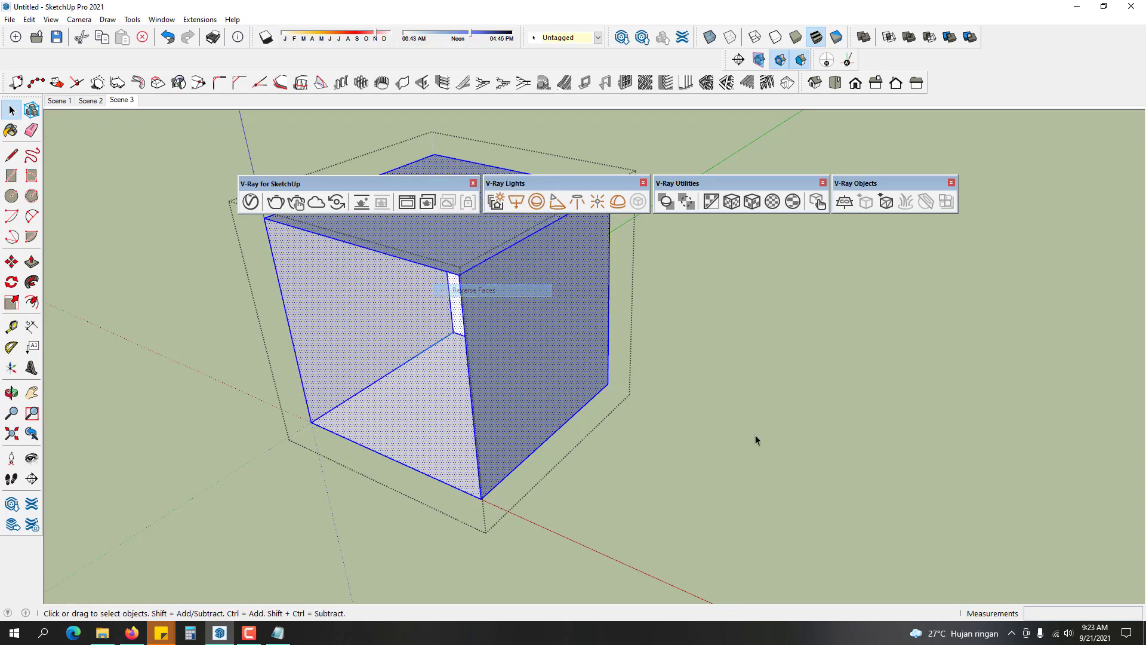
pyautogui.click(754, 440)
# - Generate nine exterior Sun & Sky lighting variants of the open box in V-Ray Light Gen, and choose the second row's second variant
pyautogui.moveTo(528, 375); pyautogui.dragTo(573, 342, button='middle')
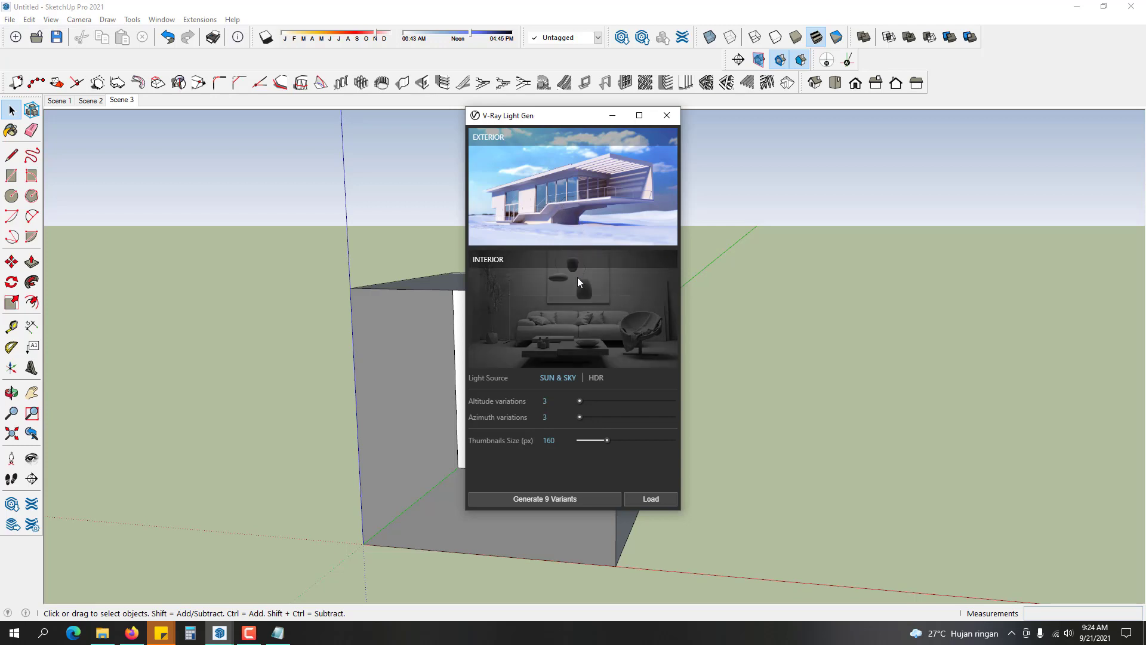
pyautogui.click(592, 500)
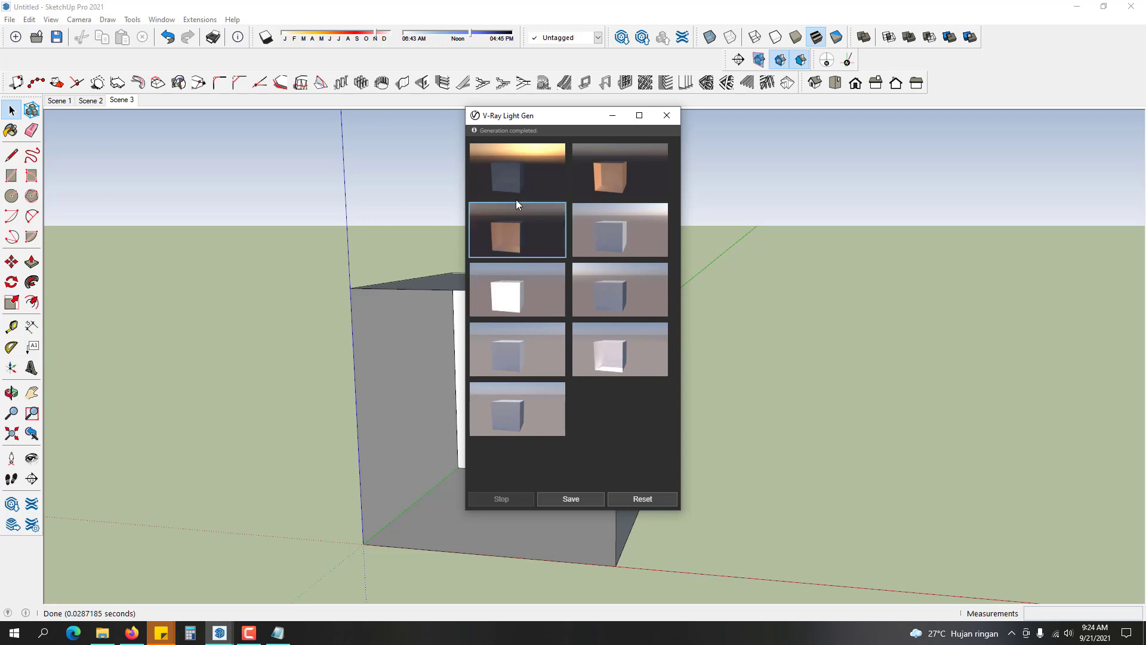
pyautogui.click(619, 239)
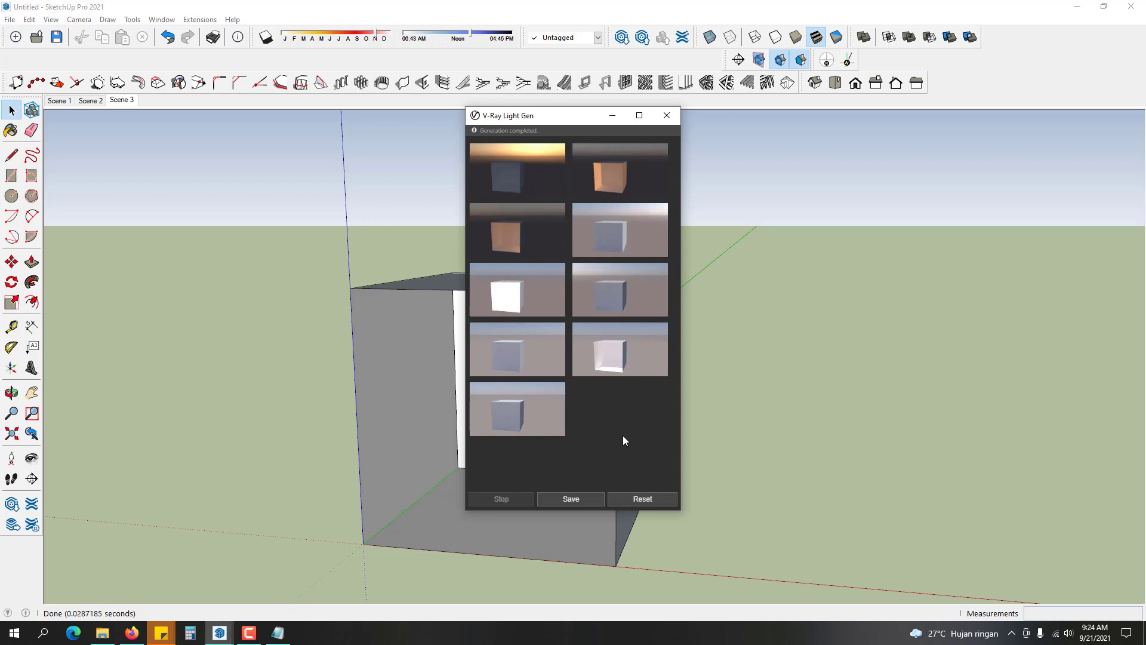
# - Reset the generated Light Gen variants, compare the exterior HDR and Sun & Sky source settings, and close V-Ray Light Gen
pyautogui.click(639, 499)
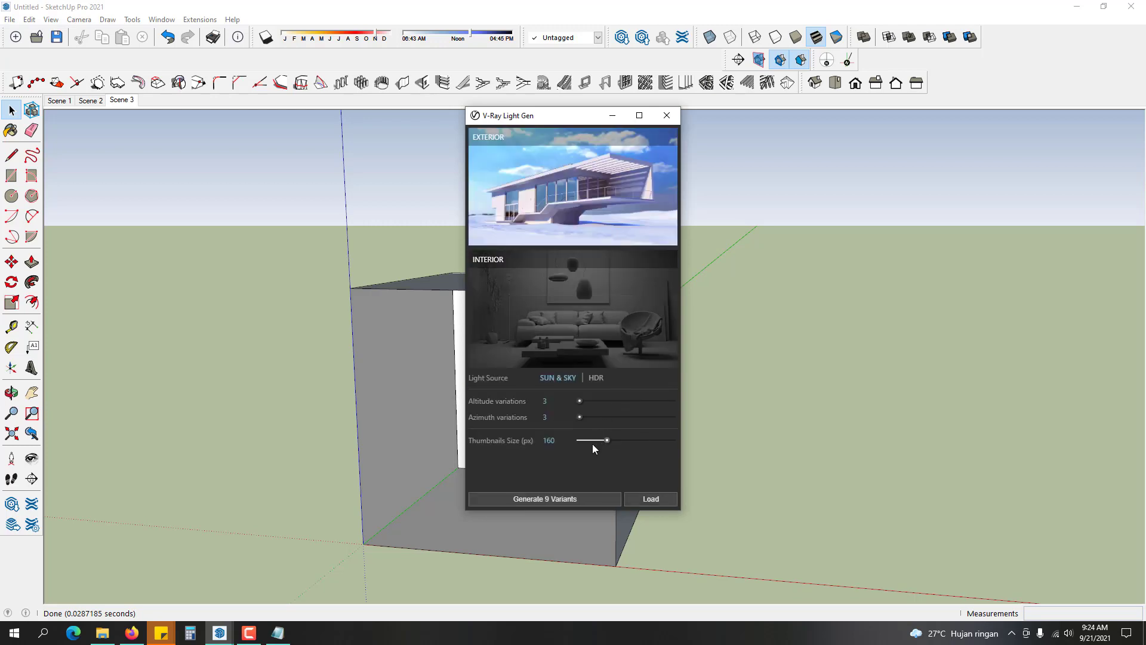
pyautogui.click(600, 379)
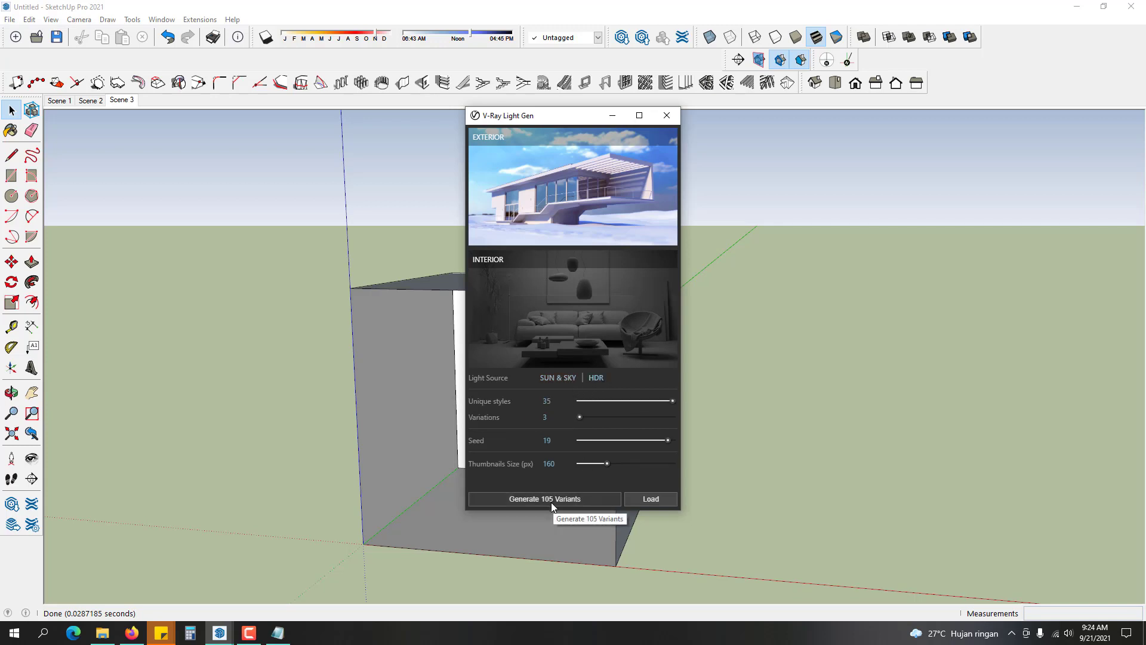
pyautogui.click(568, 380)
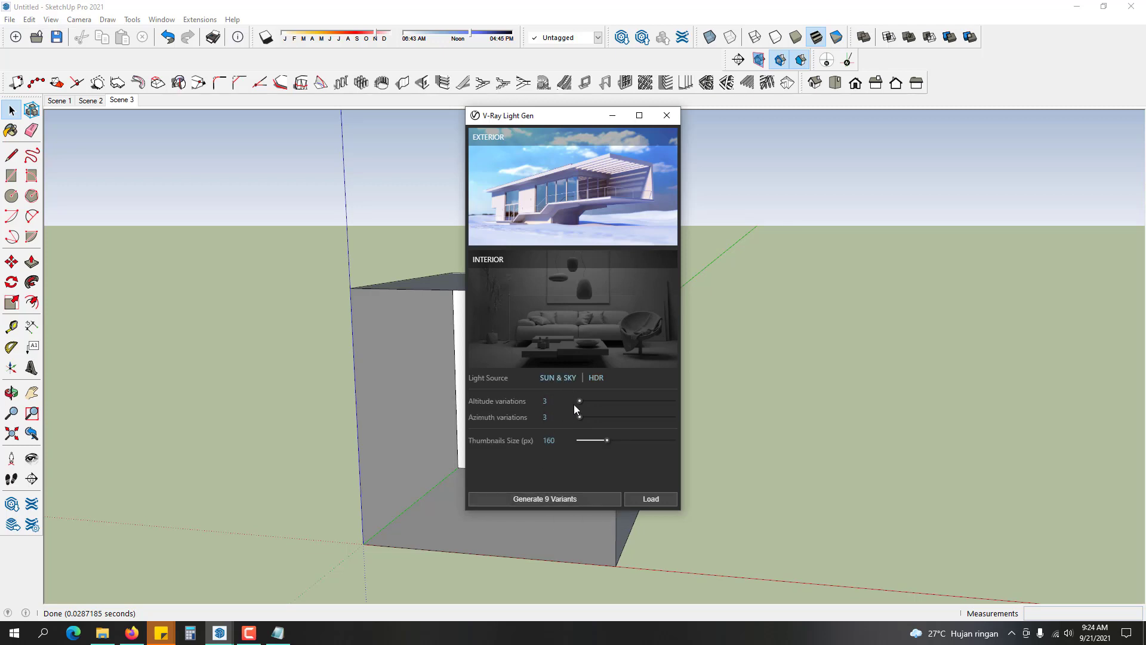
pyautogui.moveTo(592, 406)
pyautogui.mouseDown()
pyautogui.moveTo(620, 406)
pyautogui.moveTo(576, 410)
pyautogui.mouseUp()
pyautogui.moveTo(687, 319); pyautogui.dragTo(786, 329, button='middle')
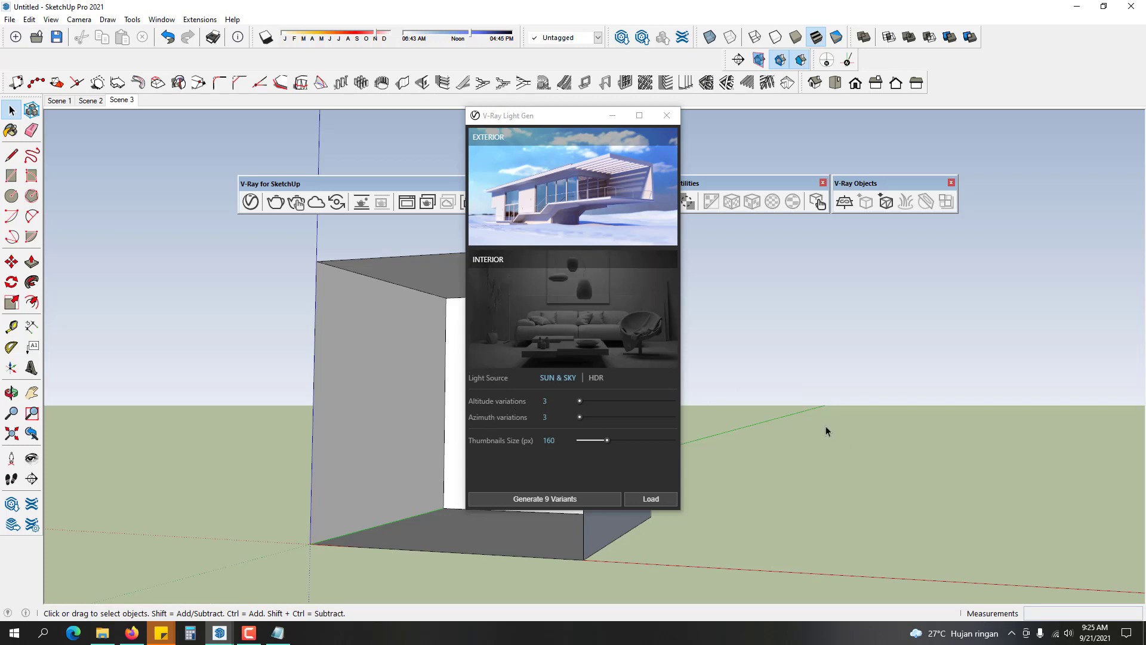
pyautogui.click(572, 212)
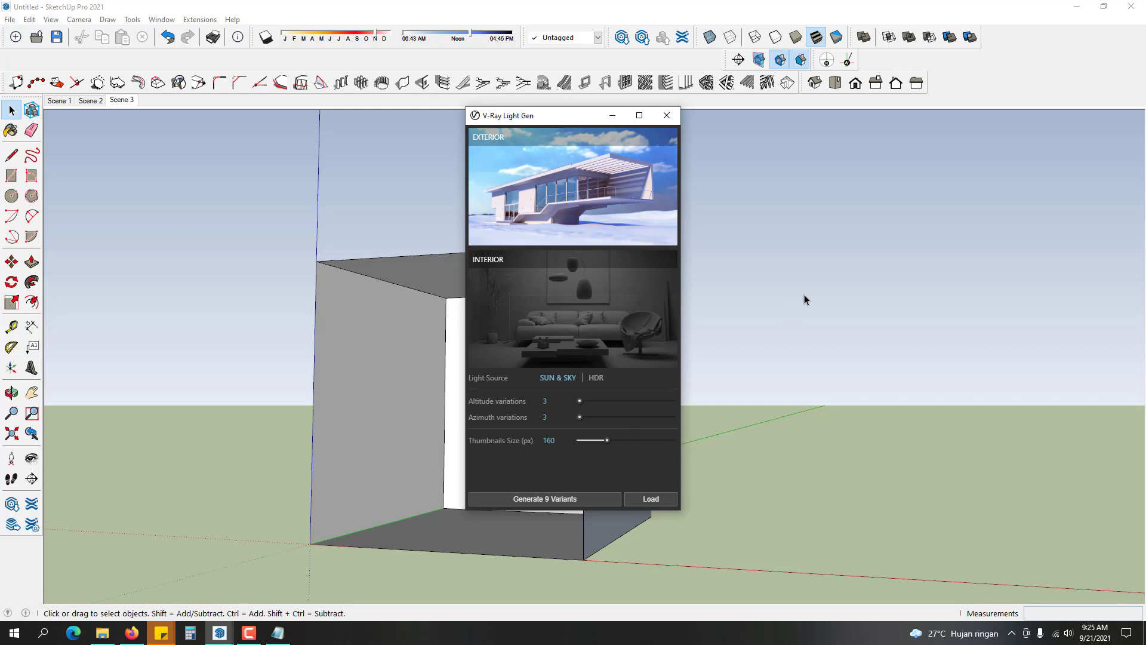
pyautogui.click(666, 116)
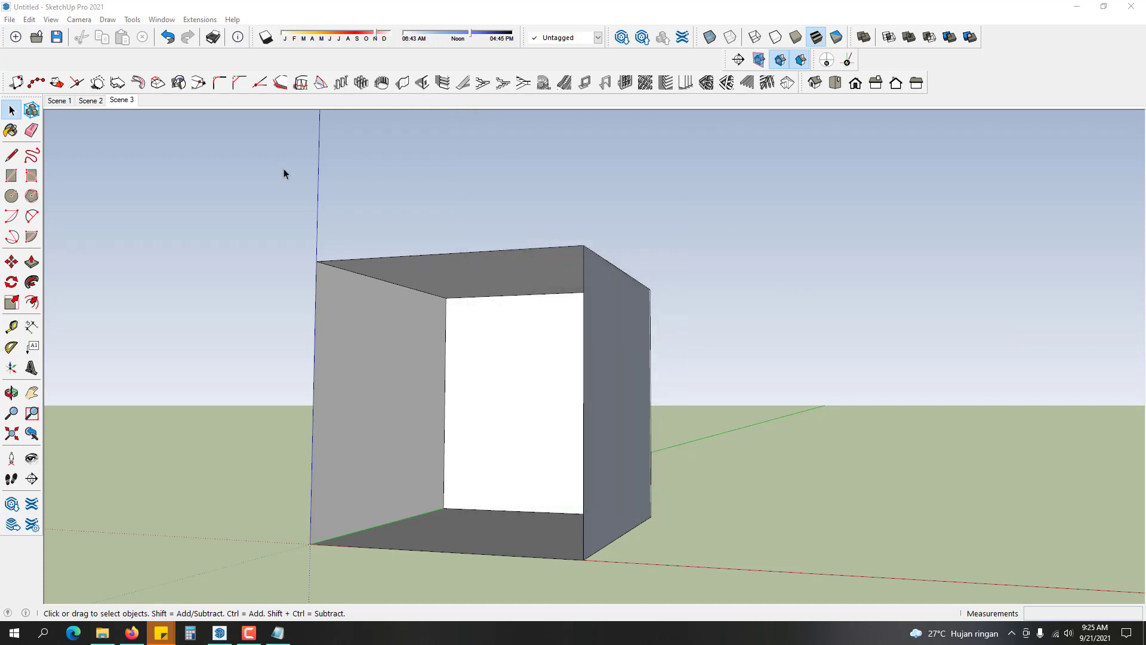
# - Render the open box in its sunlit environment and close the V-Ray Frame Buffer after viewing the image
pyautogui.click(277, 204)
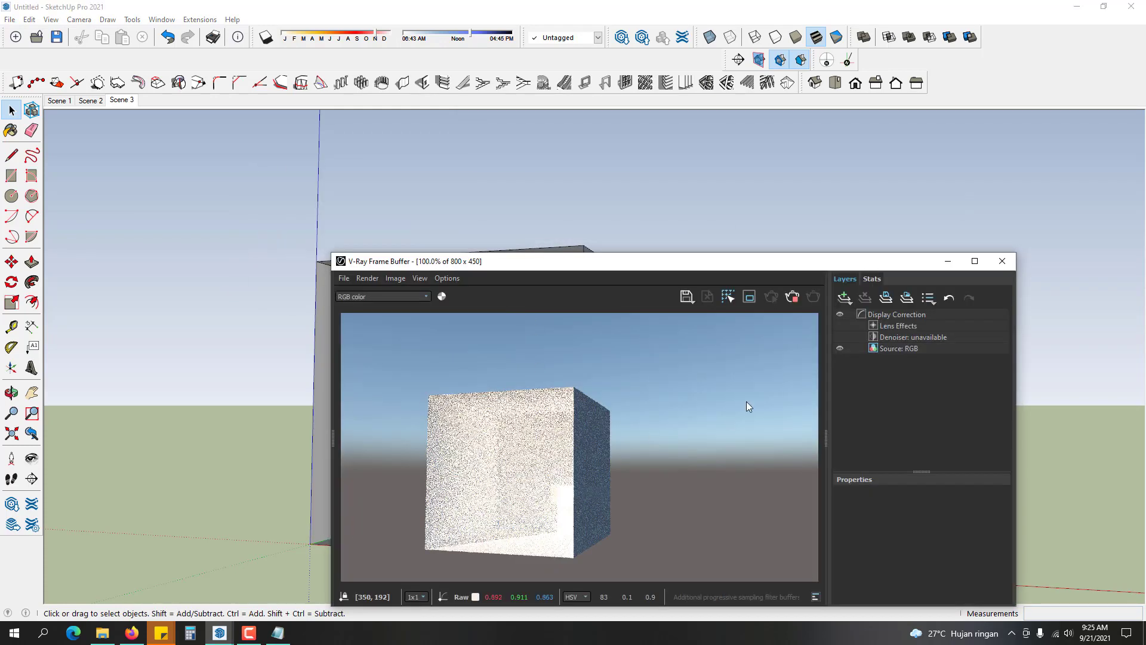
pyautogui.moveTo(746, 262); pyautogui.dragTo(667, 163)
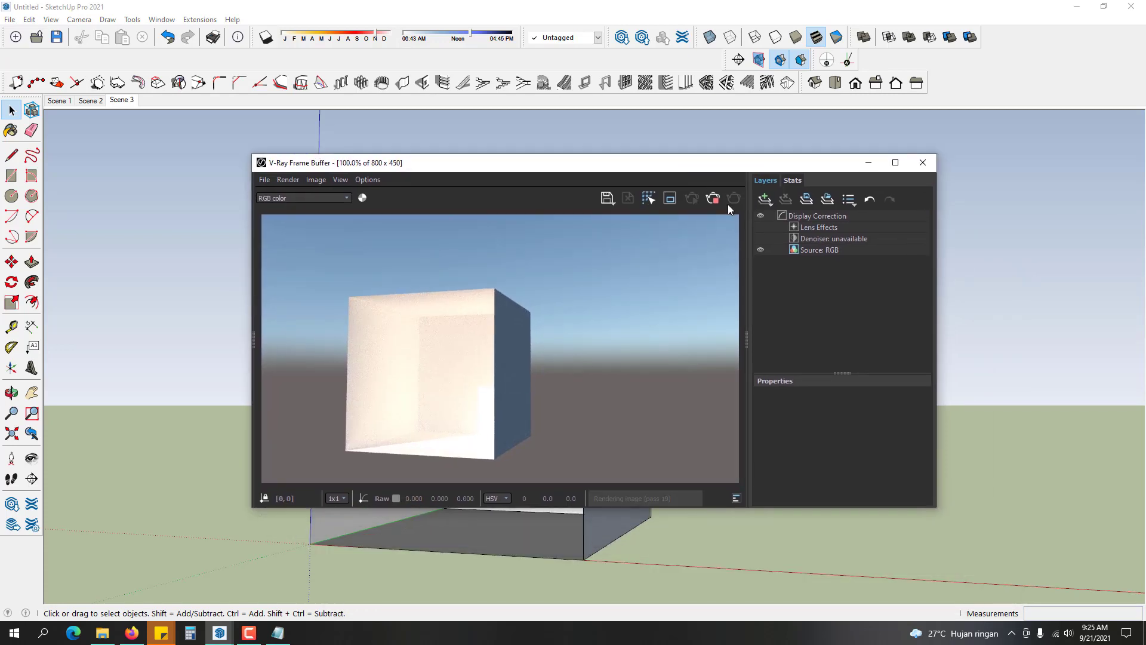
pyautogui.click(923, 162)
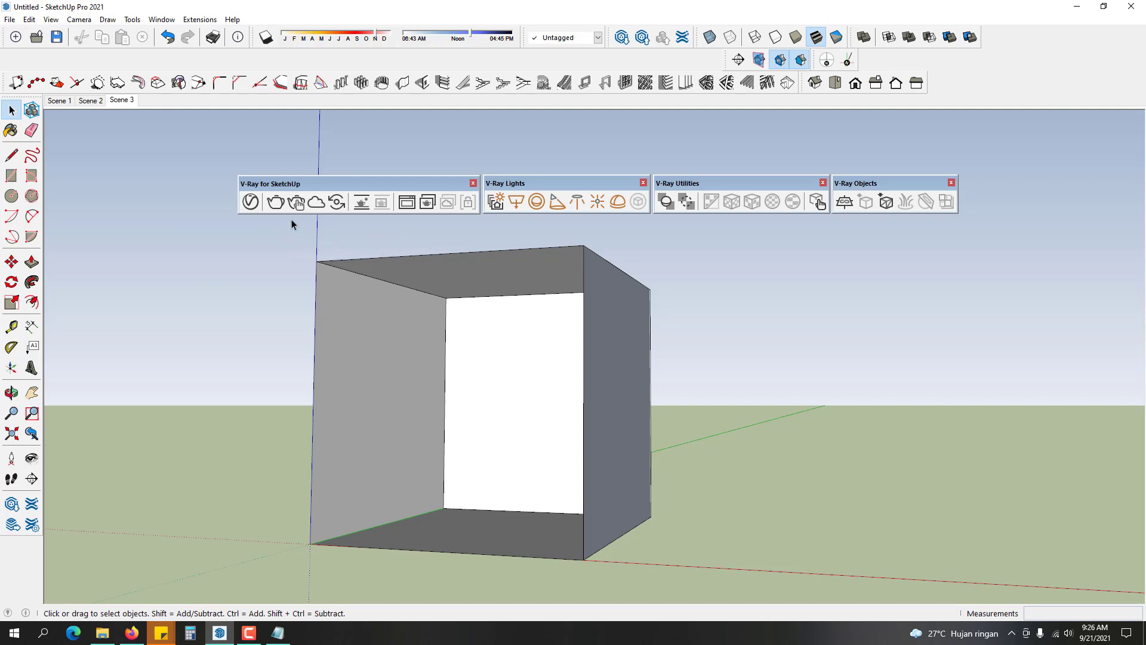
# - Turn off the SunLight in the V-Ray Asset Editor and close the editor
pyautogui.click(250, 201)
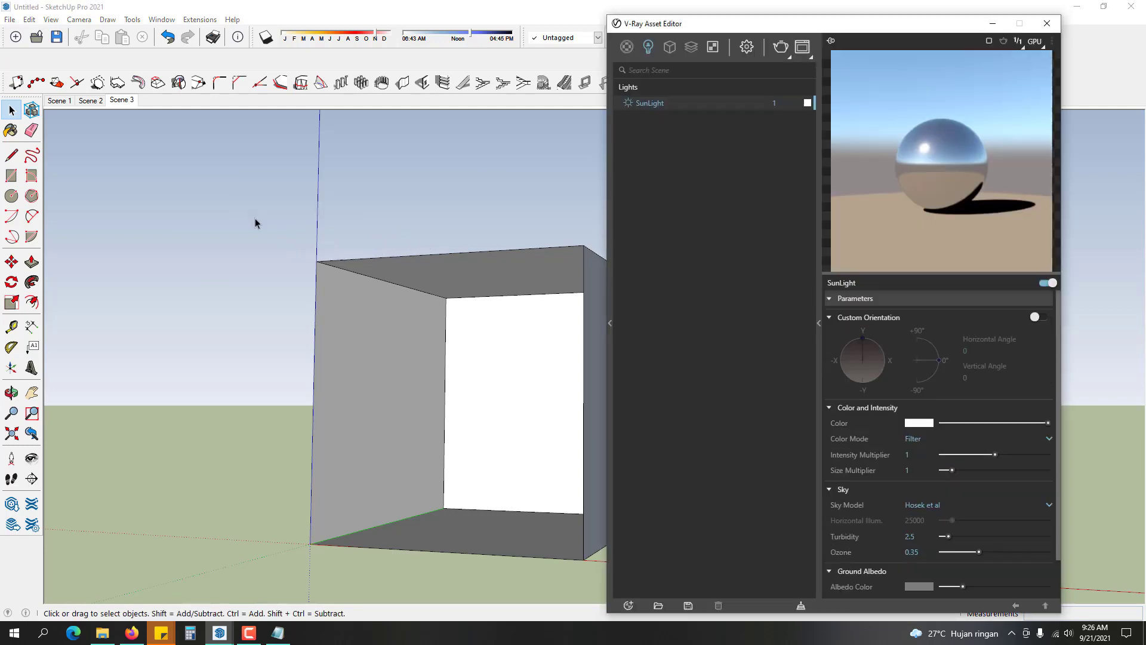
pyautogui.click(629, 104)
pyautogui.click(1047, 23)
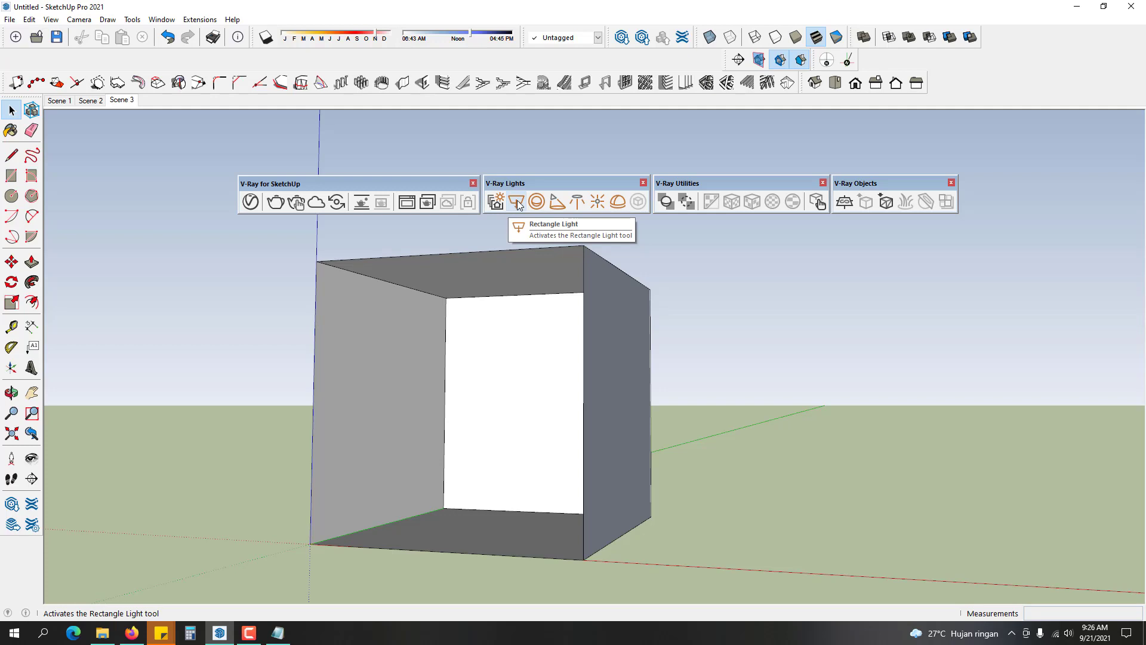
# - Place a V-Ray Rectangle Light on the open box's floor with its direction arrow pointing up
pyautogui.click(519, 206)
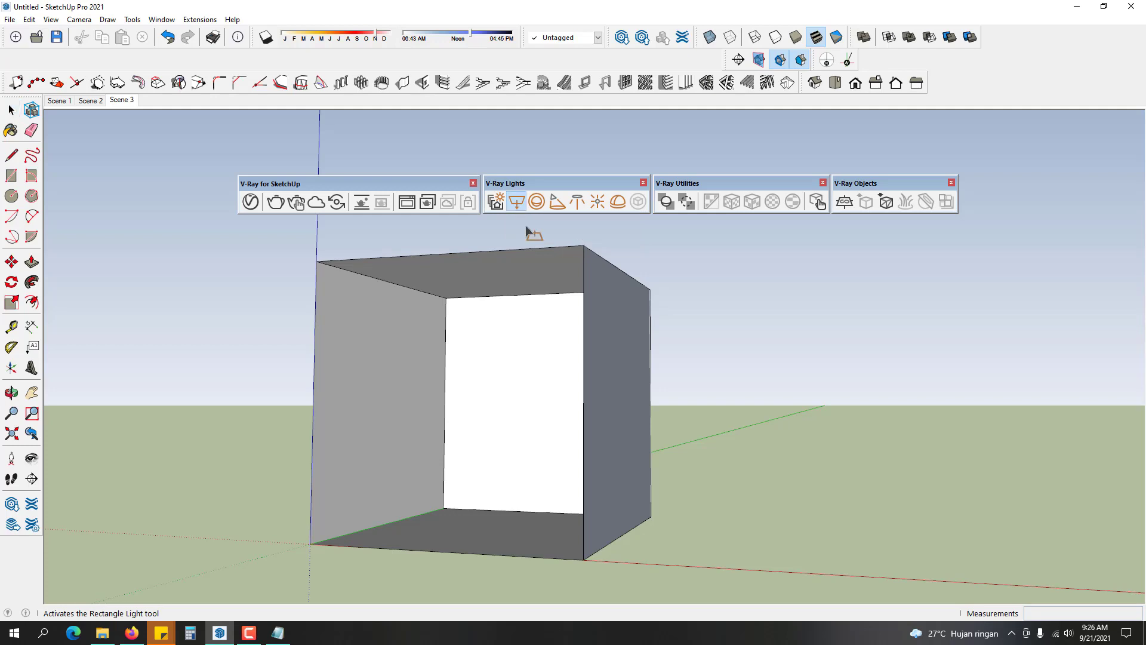
pyautogui.moveTo(504, 290); pyautogui.dragTo(498, 429, button='middle')
pyautogui.moveTo(493, 500); pyautogui.dragTo(511, 440, button='middle')
pyautogui.press('space')
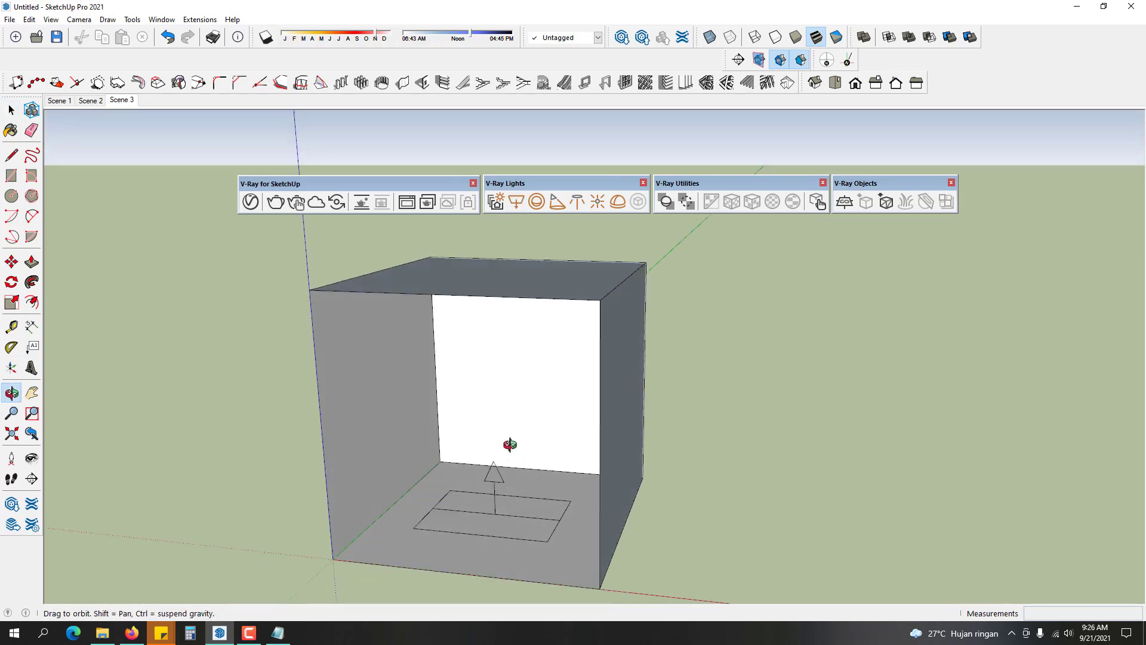
# - Try to scale the rectangle light vertically by its upper centre grip, and deselect it
pyautogui.click(494, 475)
pyautogui.press('s')
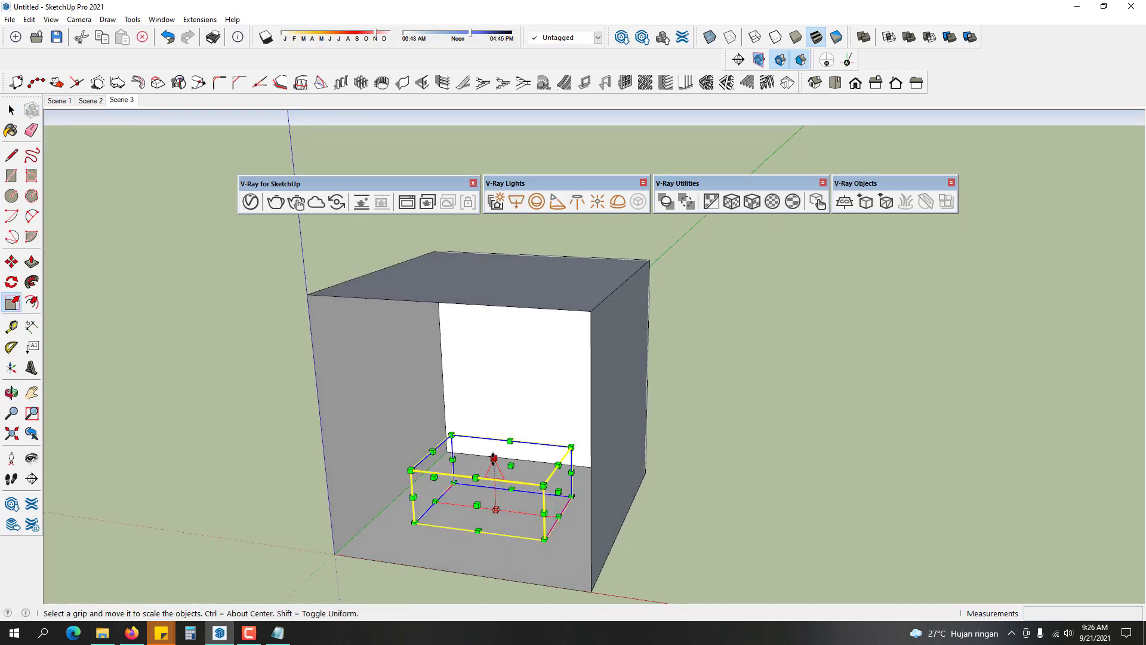
pyautogui.moveTo(496, 461); pyautogui.dragTo(498, 468)
pyautogui.moveTo(499, 468); pyautogui.dragTo(515, 458, button='middle')
pyautogui.press('space')
pyautogui.click(851, 529)
pyautogui.moveTo(531, 503); pyautogui.dragTo(499, 491, button='middle')
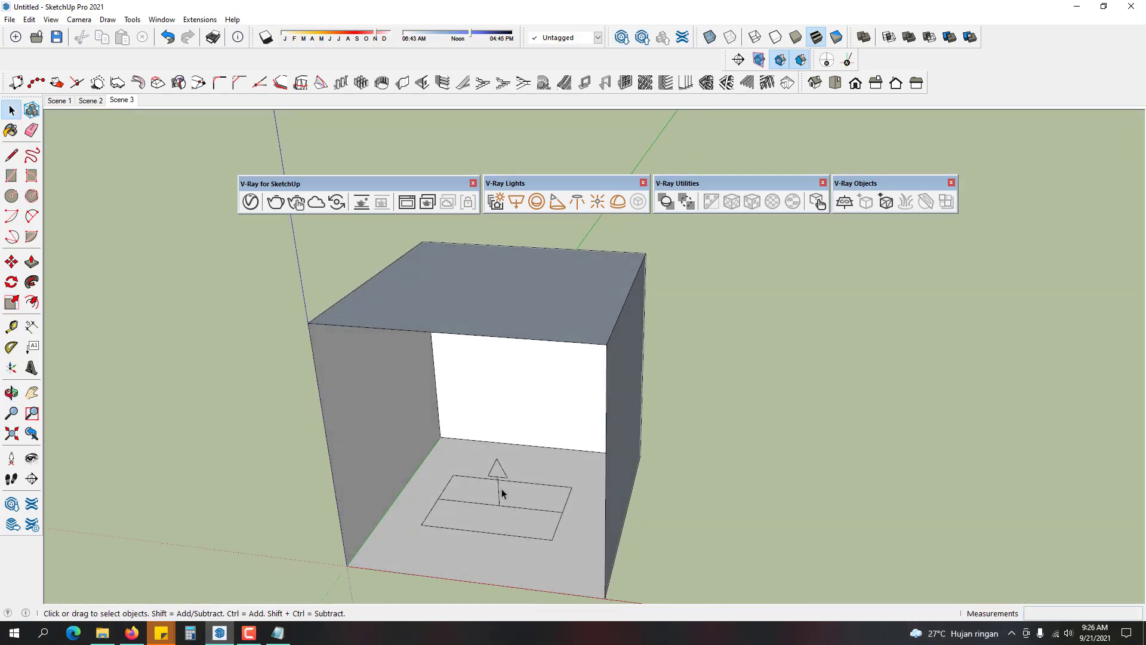
# - Start an interactive render of the box interior with the rectangle light, and move the frame buffer clear of the V-Ray toolbars
pyautogui.click(496, 471)
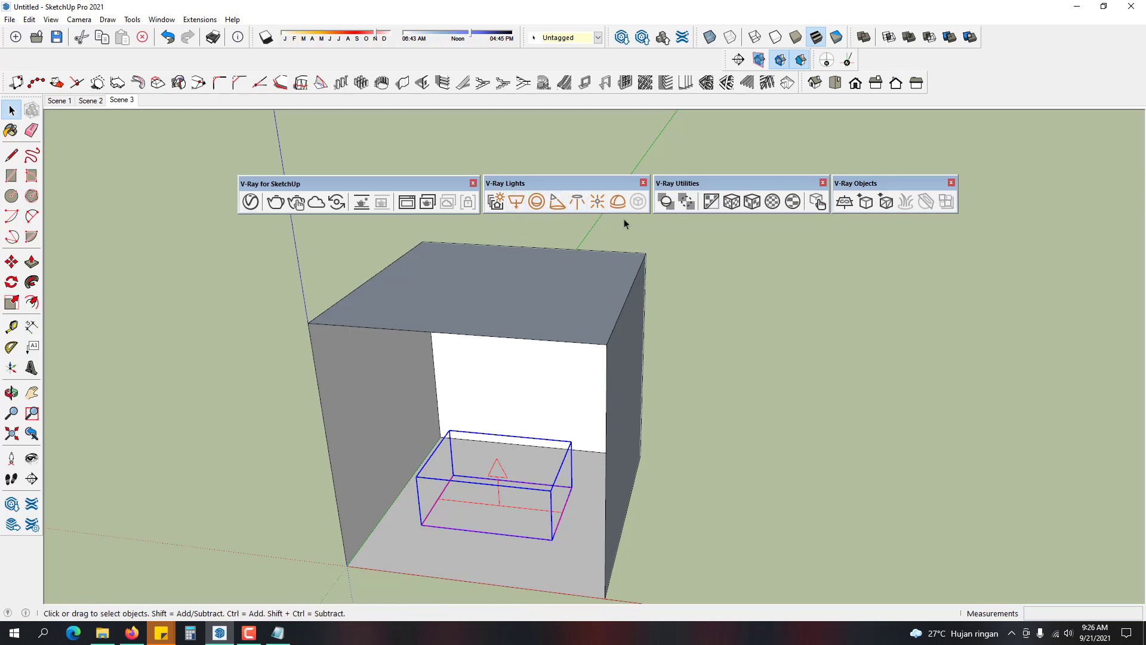
pyautogui.click(773, 246)
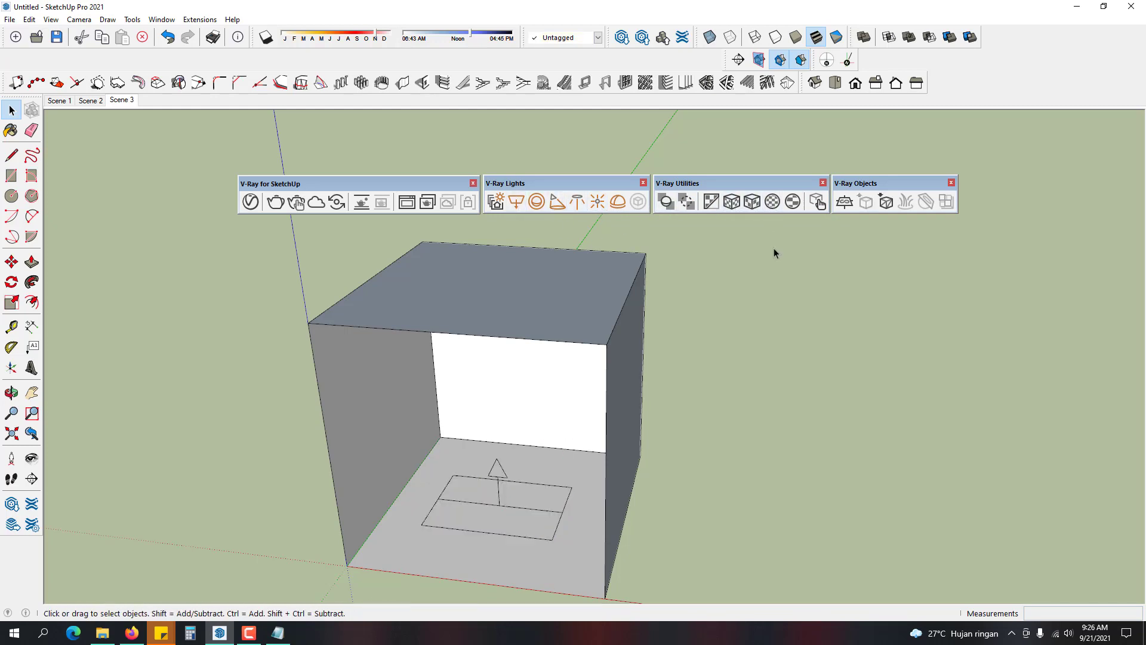
pyautogui.moveTo(466, 376); pyautogui.dragTo(536, 434, button='middle')
pyautogui.scroll(2, 469, 465)
pyautogui.click(545, 433)
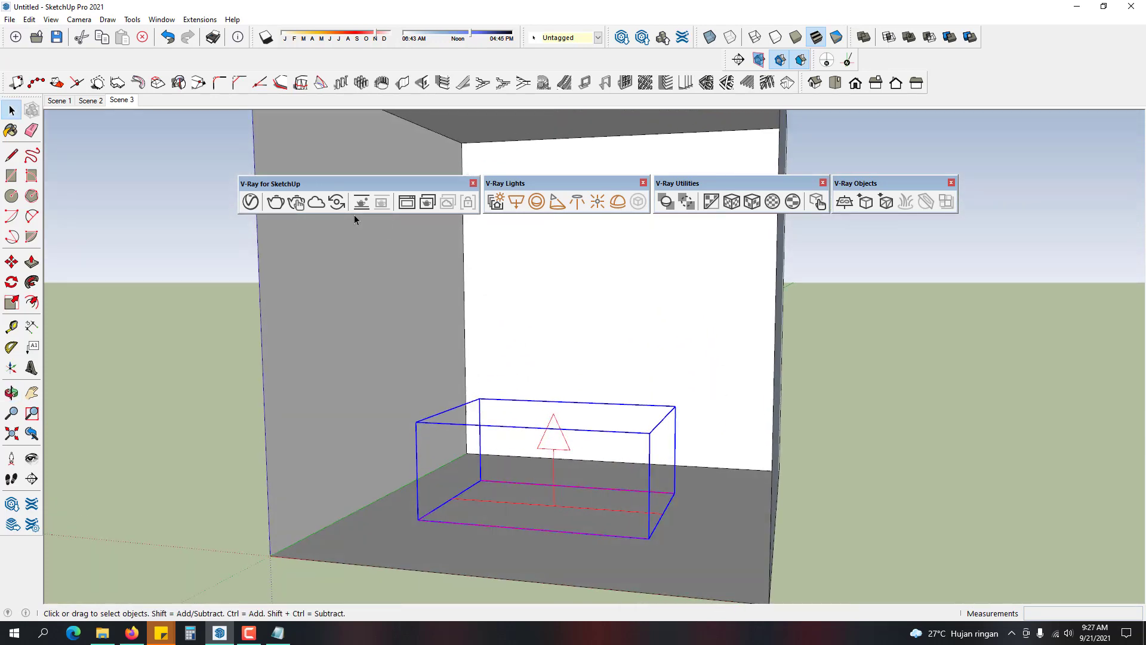
pyautogui.click(297, 203)
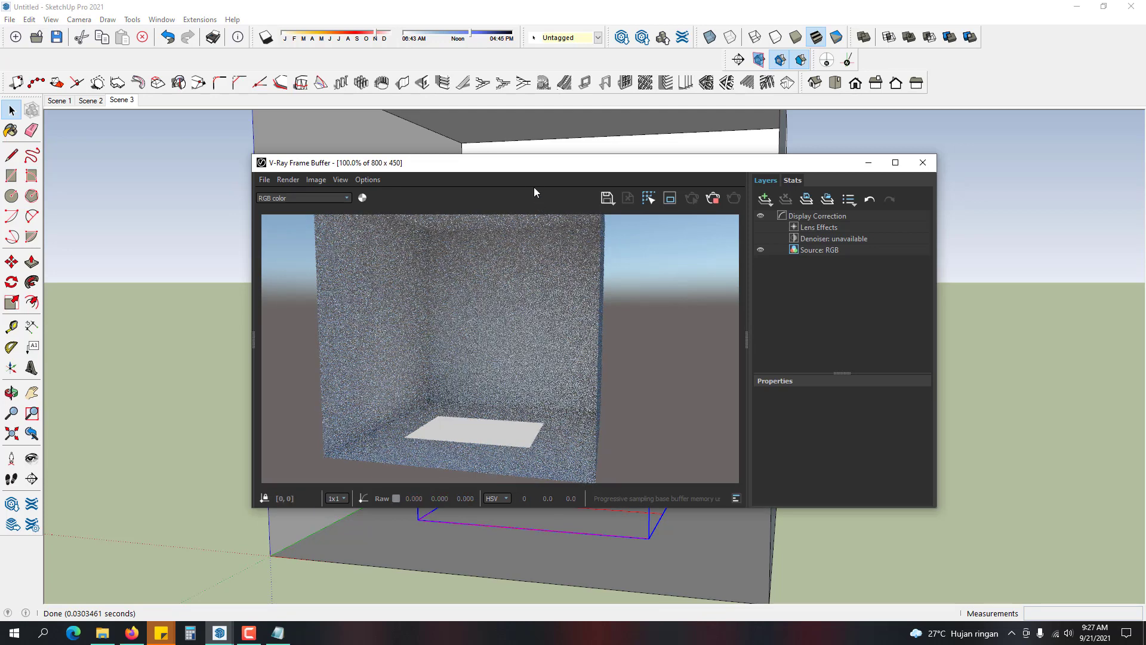
pyautogui.moveTo(488, 157); pyautogui.dragTo(339, 4)
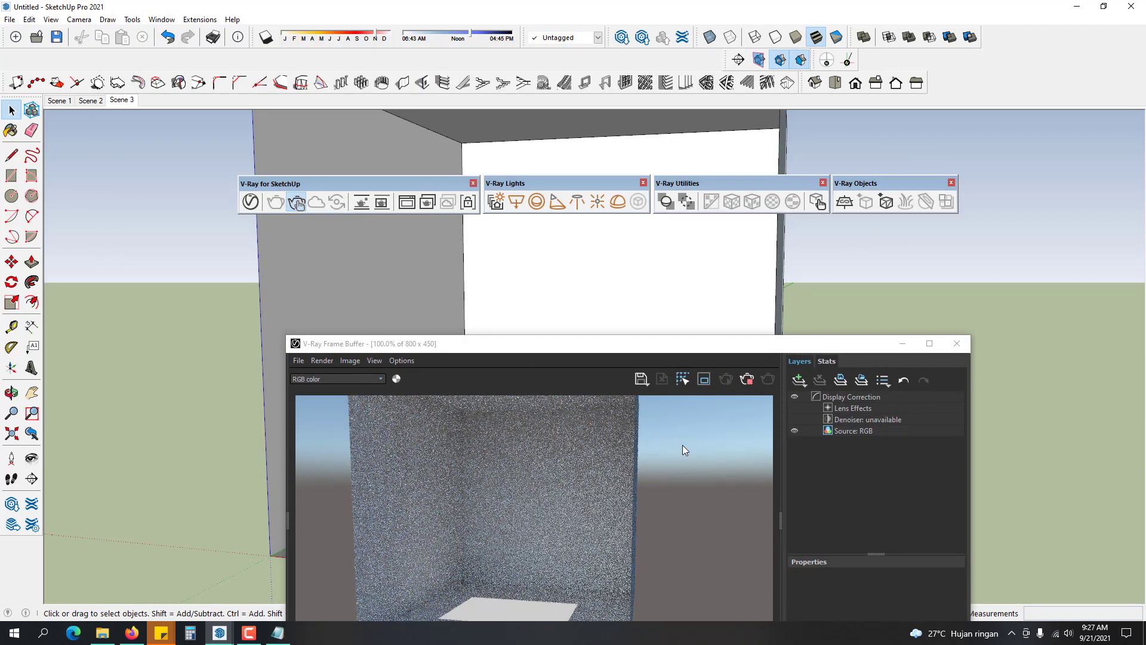
# - Disable the environment background in the V-Ray render settings, and close the Asset Editor
pyautogui.click(250, 202)
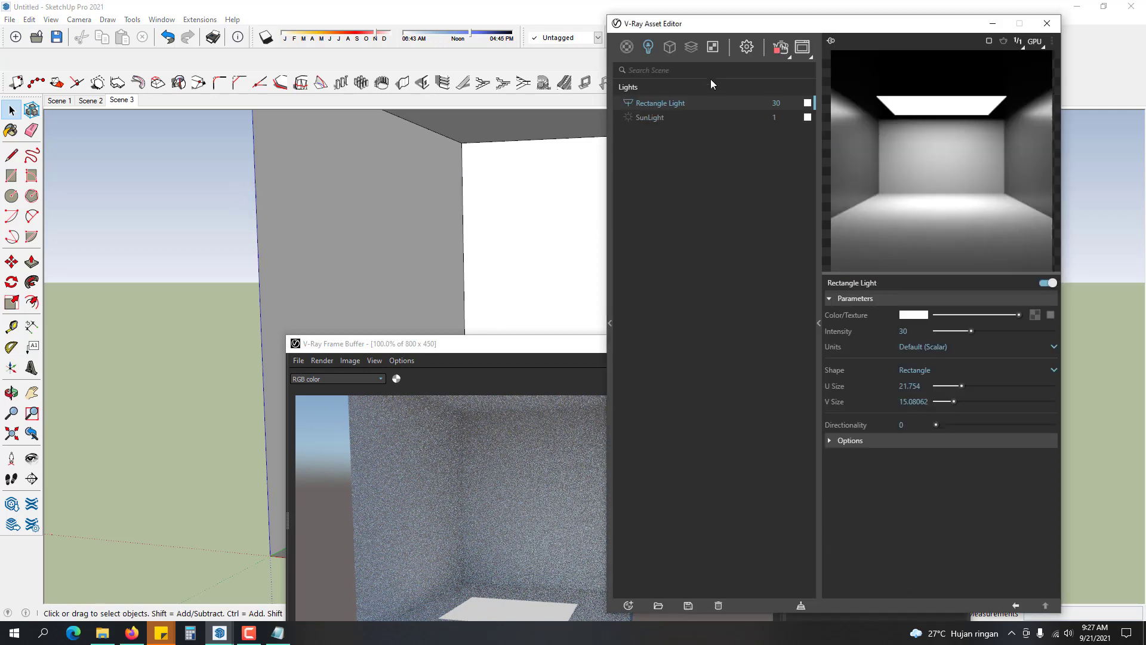
pyautogui.click(747, 47)
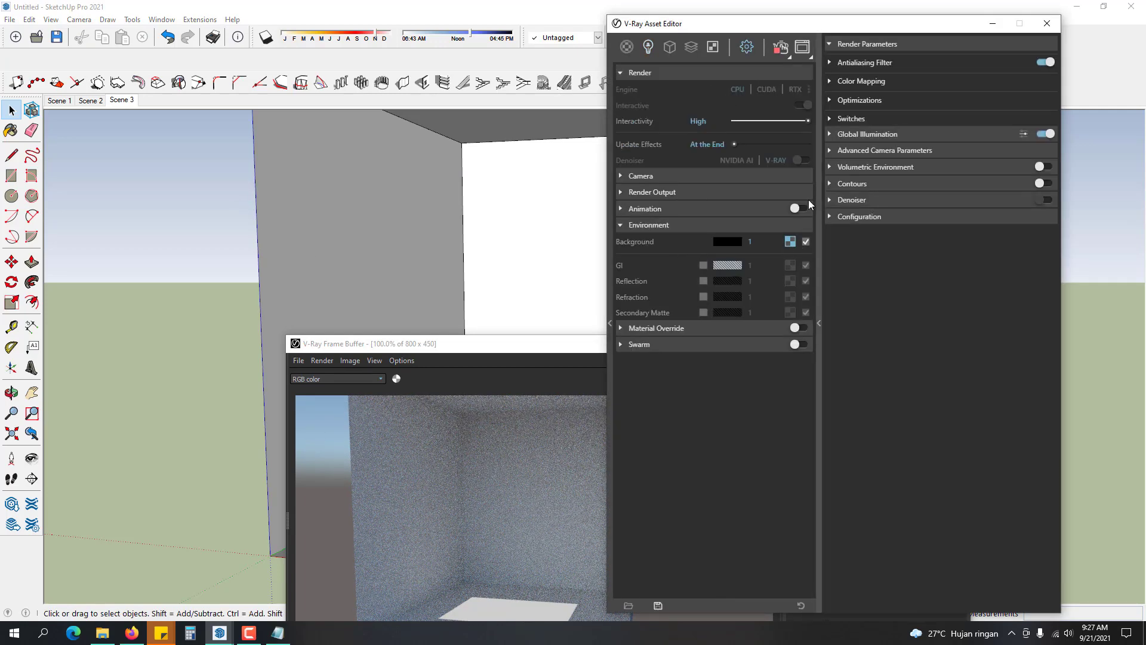
pyautogui.click(806, 241)
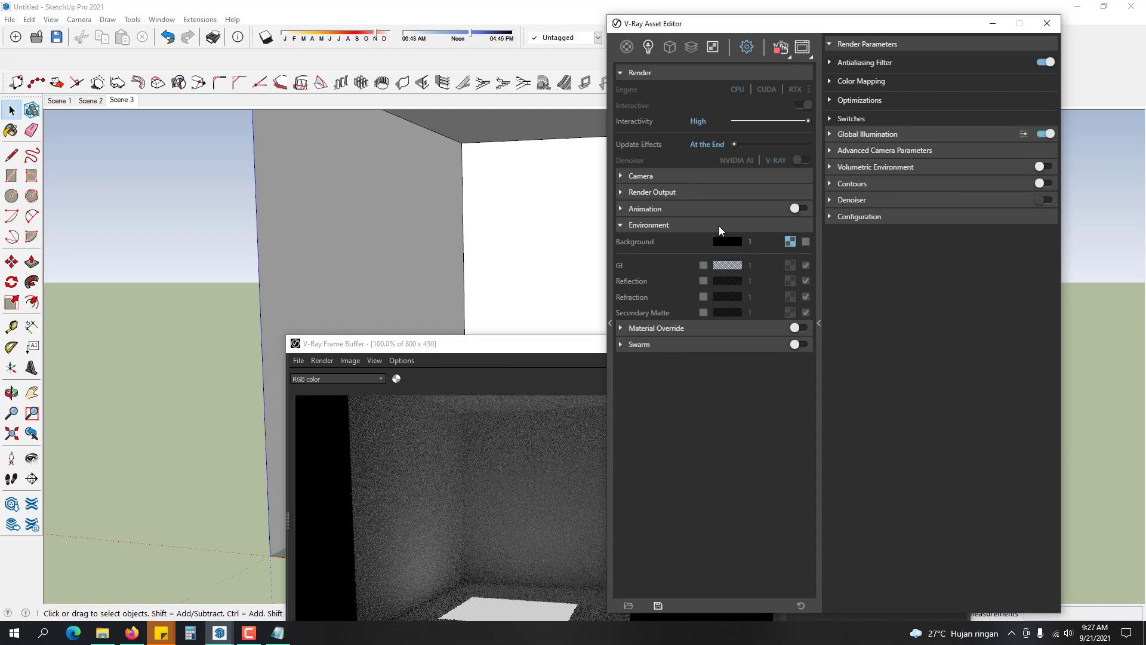
pyautogui.click(719, 226)
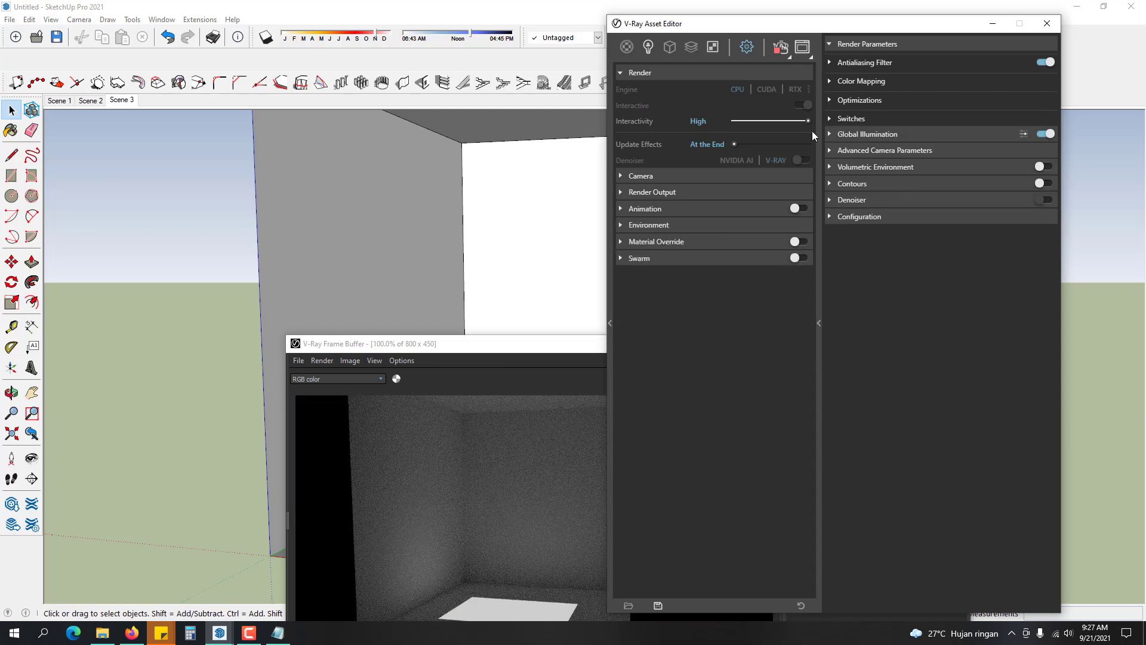
pyautogui.click(1046, 24)
# - Arrange the V-Ray Frame Buffer beside the reopened Asset Editor, keeping the rectangle light in sight in the model view
pyautogui.moveTo(618, 346); pyautogui.dragTo(328, 54)
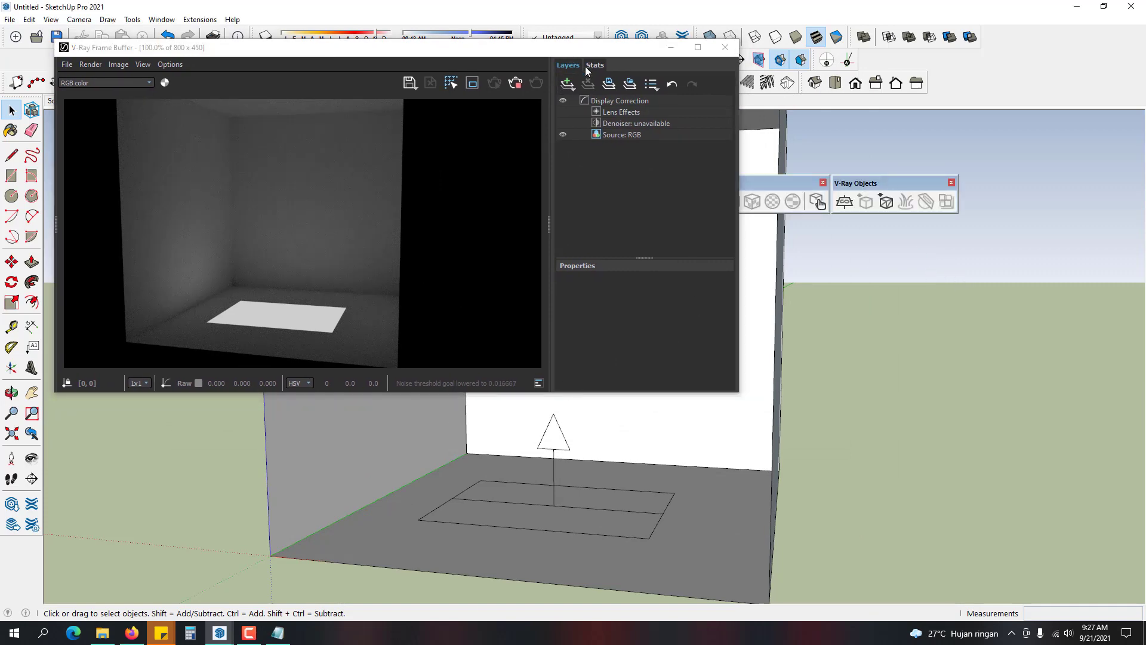
pyautogui.moveTo(585, 48); pyautogui.dragTo(787, 319)
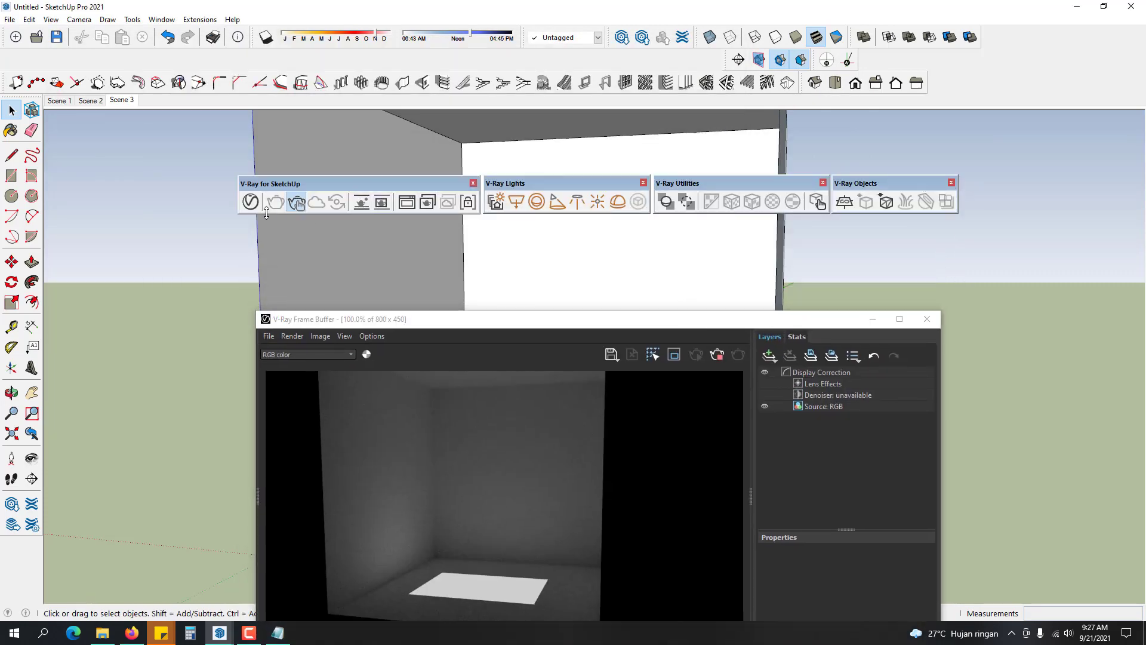
pyautogui.click(250, 202)
pyautogui.moveTo(480, 320); pyautogui.dragTo(270, 33)
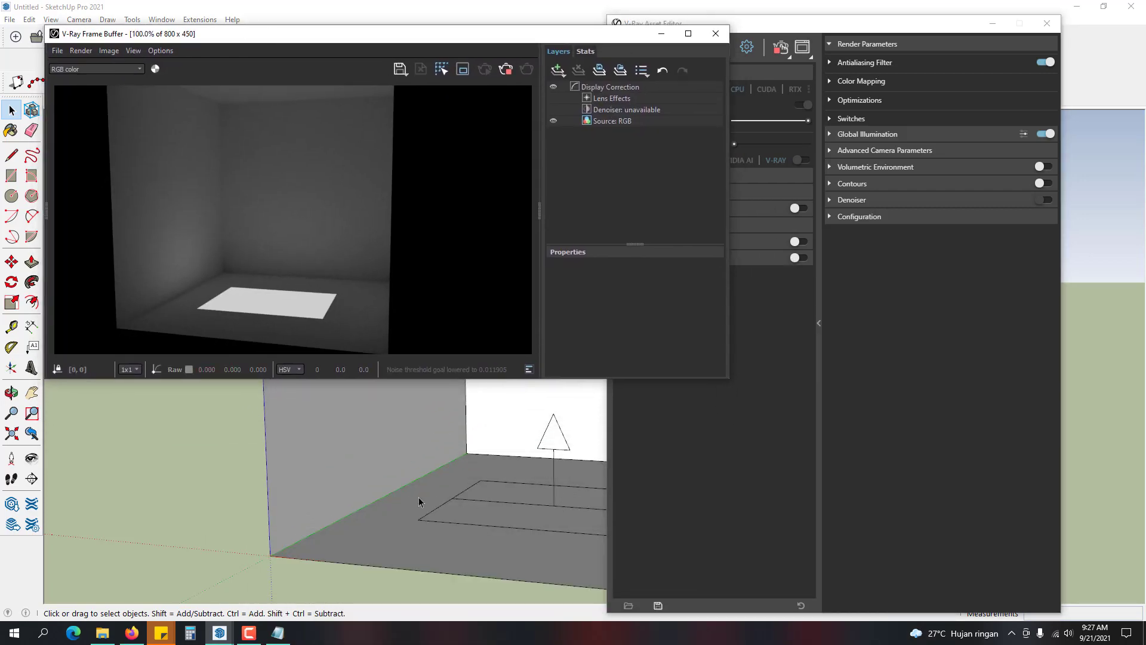
pyautogui.moveTo(419, 502)
pyautogui.keyDown('shift'); pyautogui.mouseDown(button='middle')
pyautogui.moveTo(435, 504)
pyautogui.moveTo(440, 491)
pyautogui.moveTo(372, 489)
pyautogui.mouseUp(button='middle'); pyautogui.keyUp('shift')
pyautogui.scroll(-1, 421, 488)
pyautogui.keyDown('shift'); pyautogui.moveTo(437, 473); pyautogui.dragTo(427, 498, button='middle'); pyautogui.keyUp('shift')
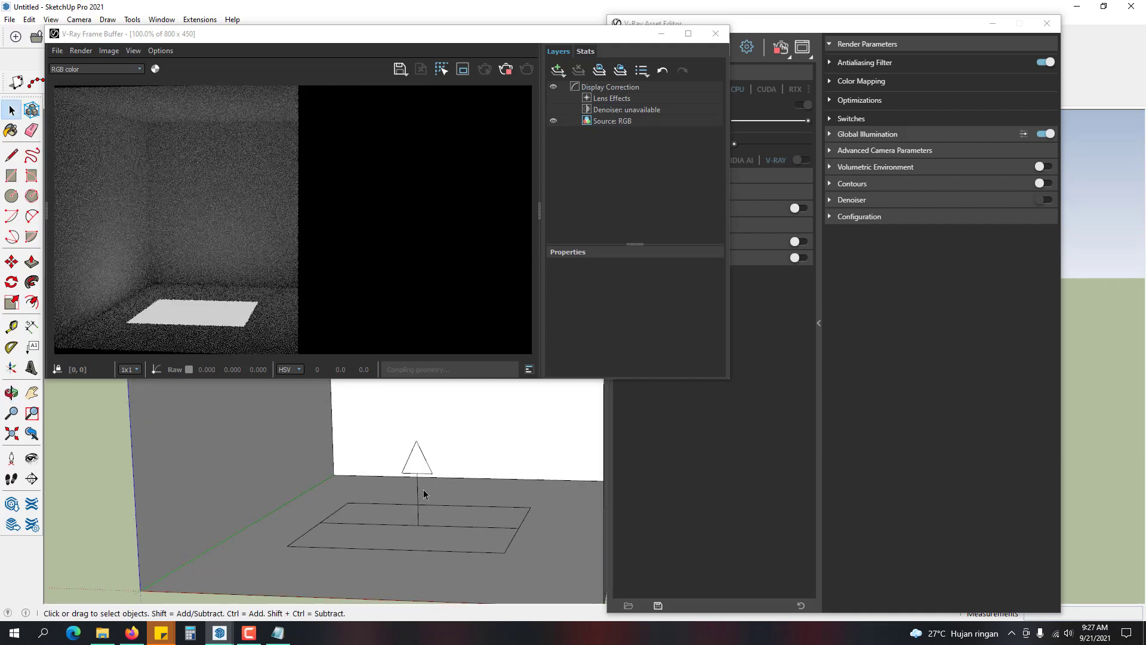
# - Move the rectangle light about 174 mm straight up from the box floor, and deselect it
pyautogui.click(425, 461)
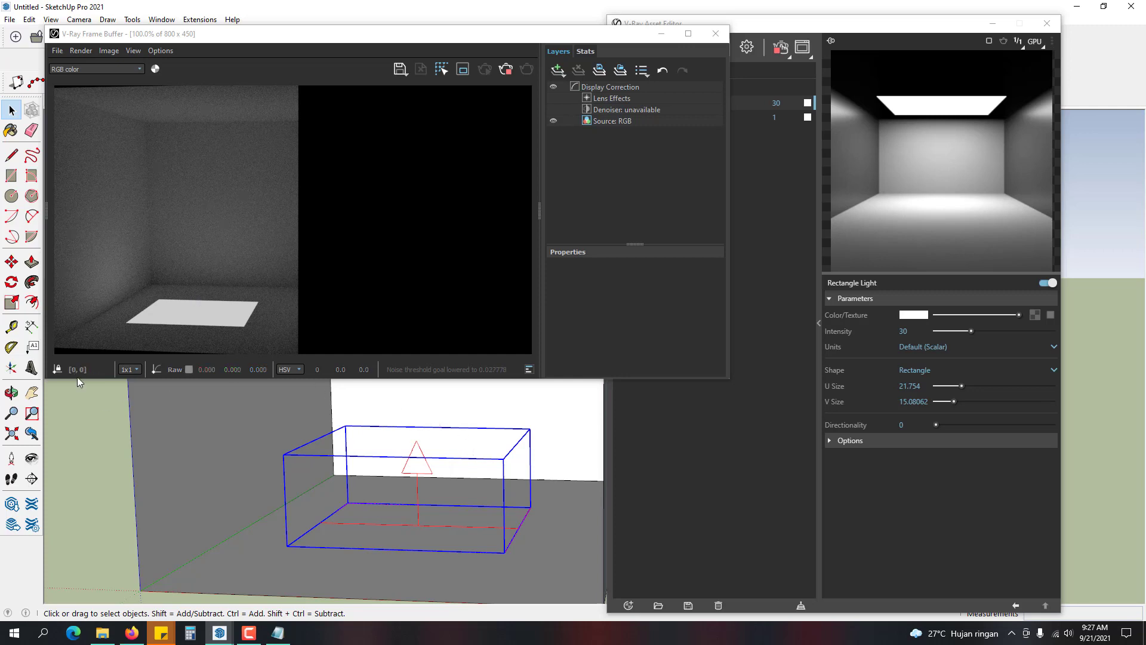
pyautogui.click(11, 261)
pyautogui.click(203, 510)
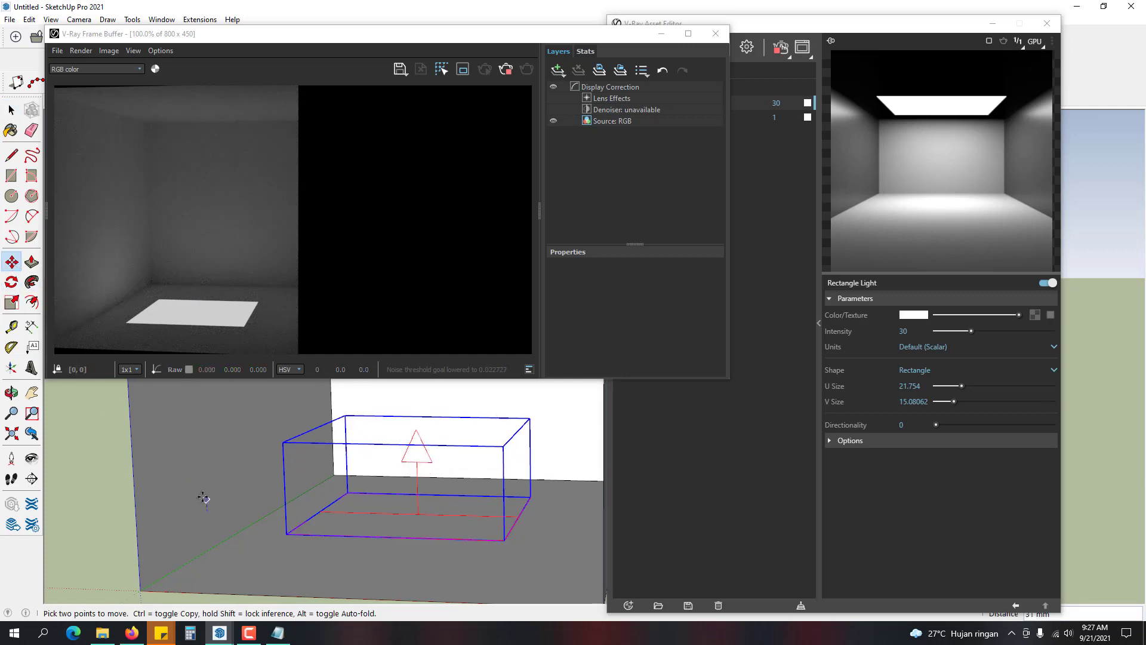
pyautogui.click(202, 473)
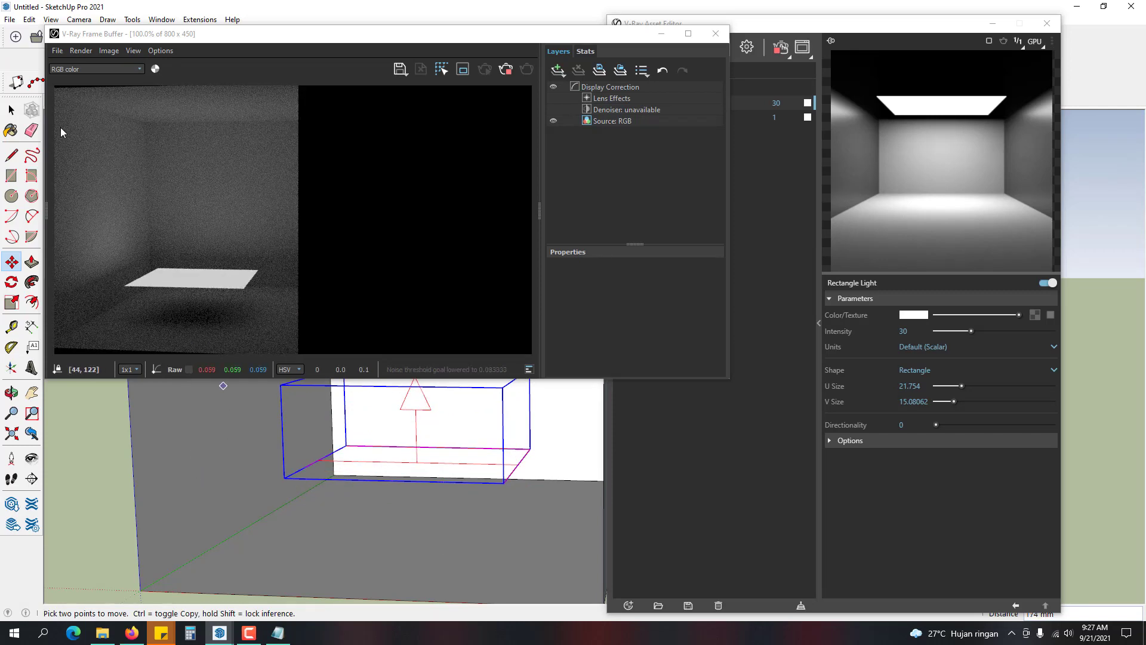
pyautogui.click(11, 110)
pyautogui.click(200, 435)
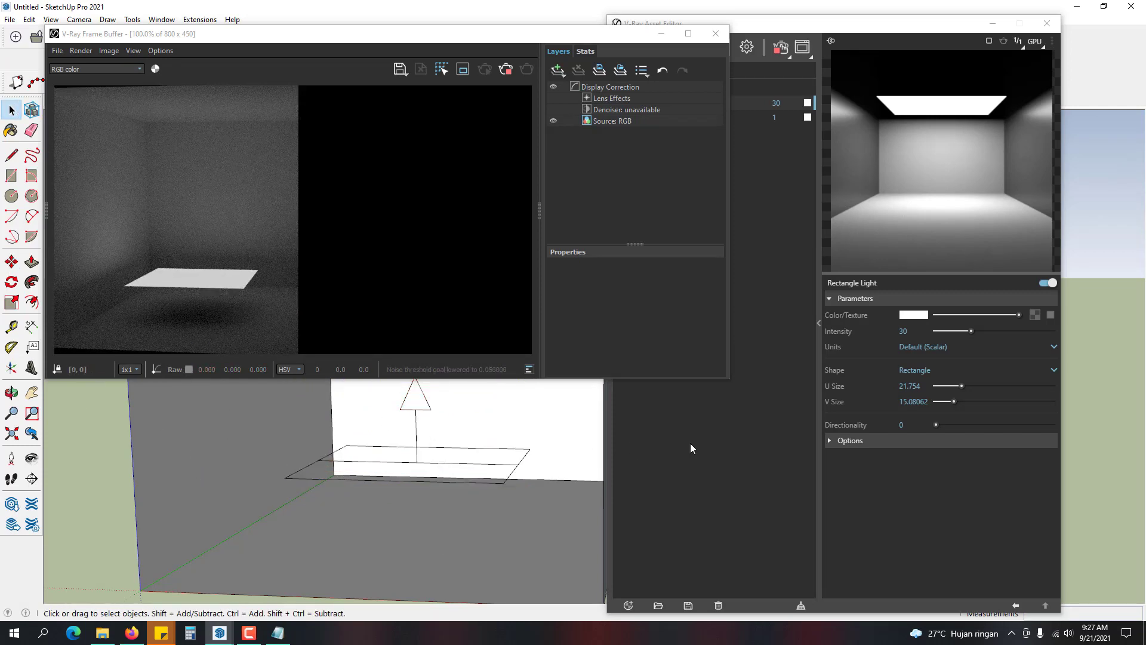
# - Examine the Rectangle Light's entry and intensity in the light list, and show its parameters in the V-Ray Asset Editor
pyautogui.click(742, 435)
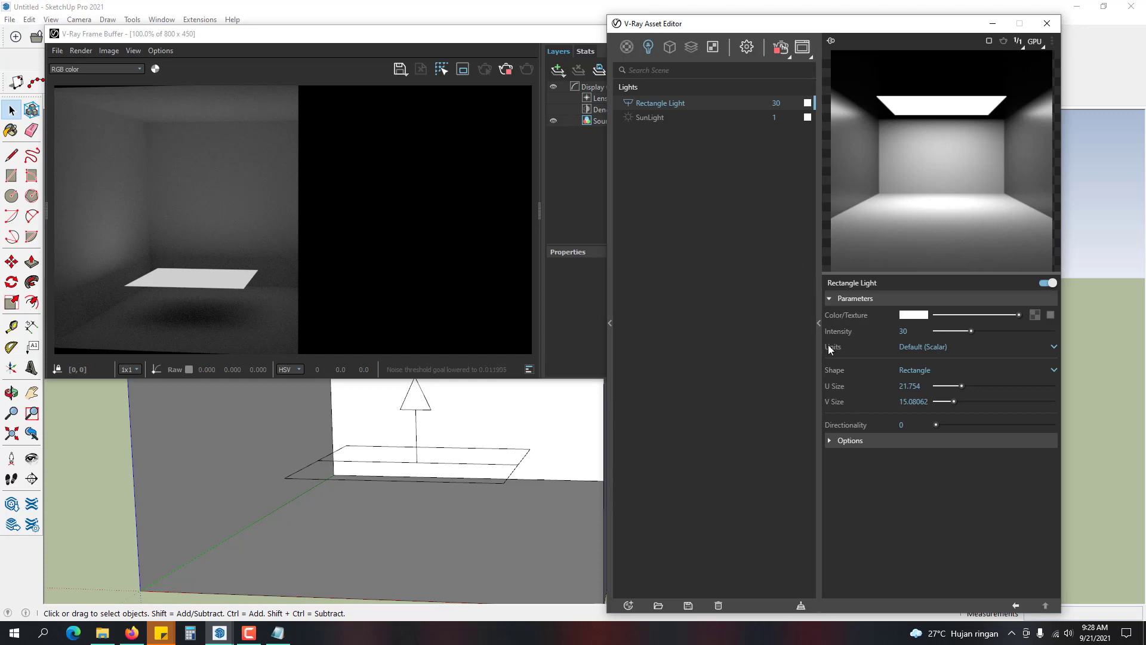
pyautogui.click(819, 322)
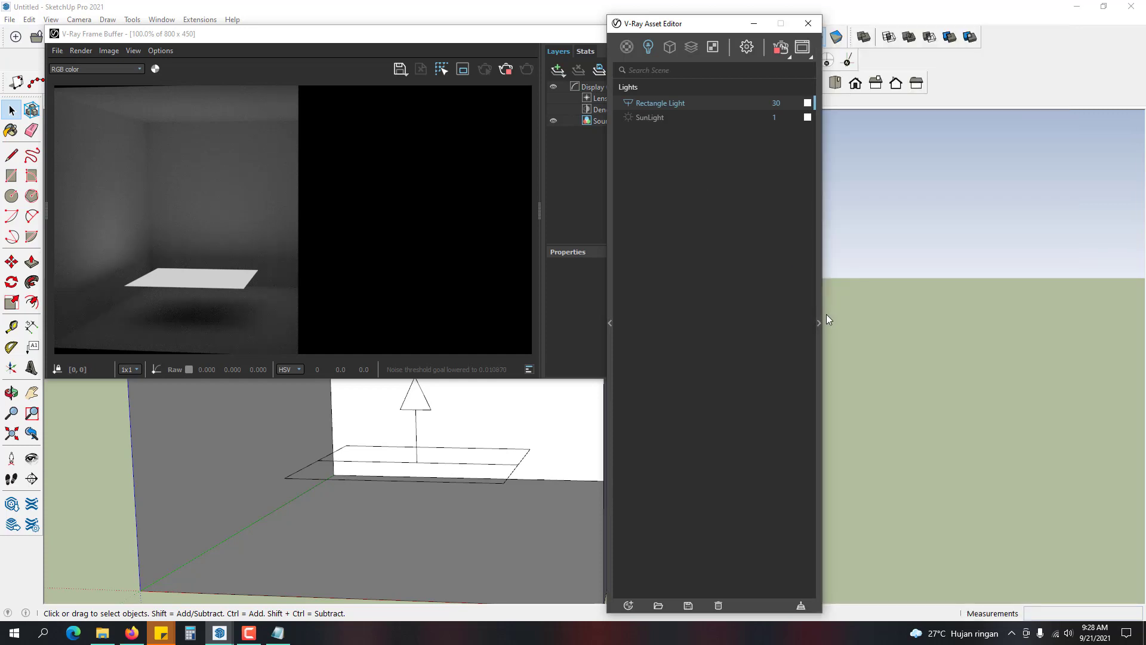
pyautogui.click(778, 104)
pyautogui.click(819, 323)
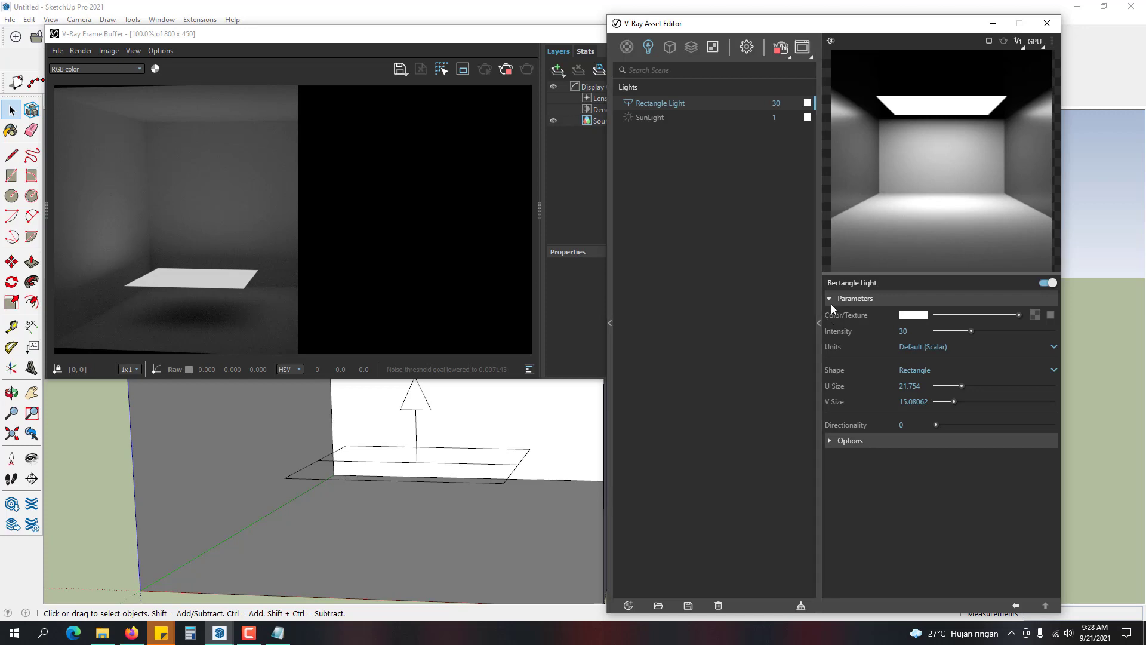
# - Test the Rectangle Light at intensities of 5 and 50, and set its intensity to 100
pyautogui.click(789, 103)
pyautogui.write('29.9')
pyautogui.doubleClick(793, 103)
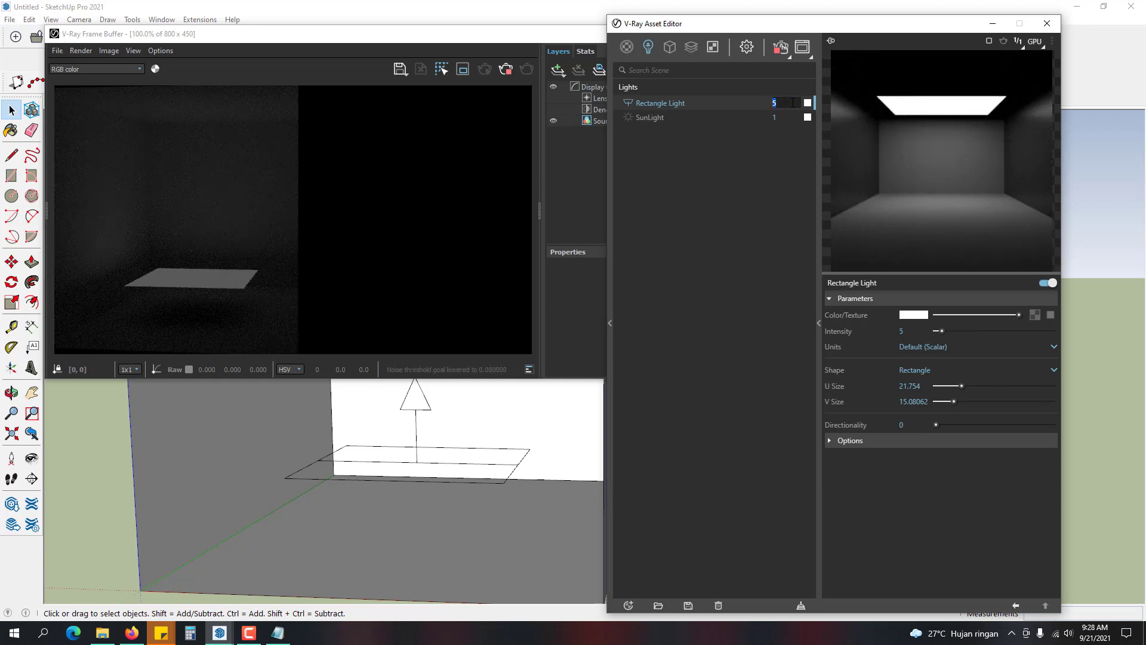
pyautogui.write('50')
pyautogui.press('Return')
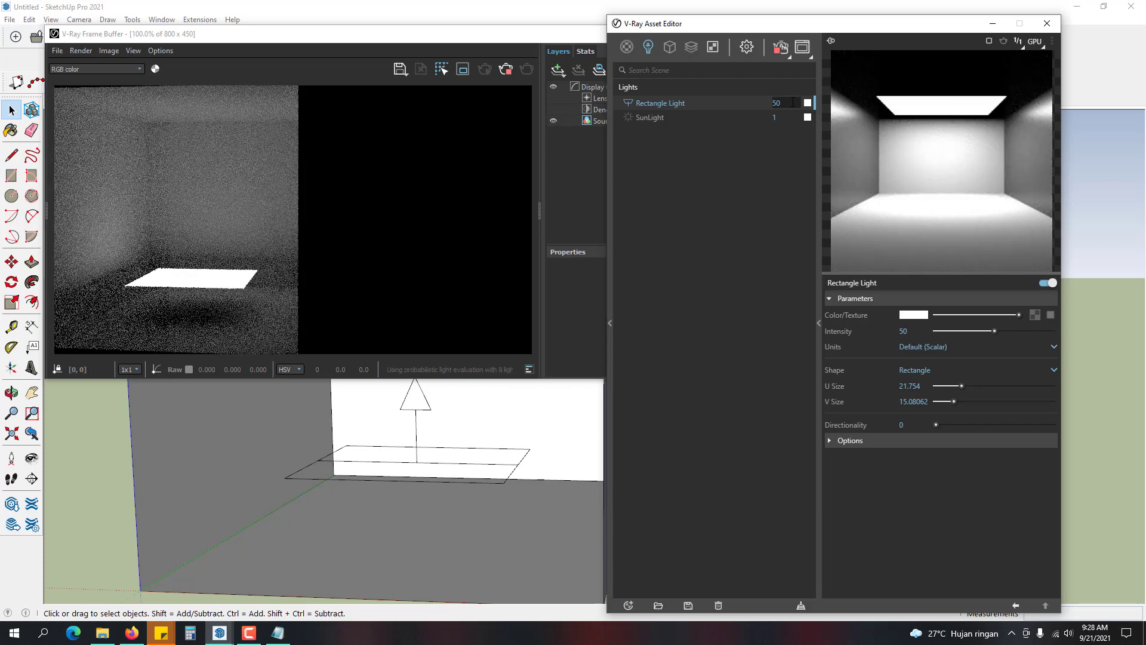
pyautogui.write('100')
pyautogui.press('Return')
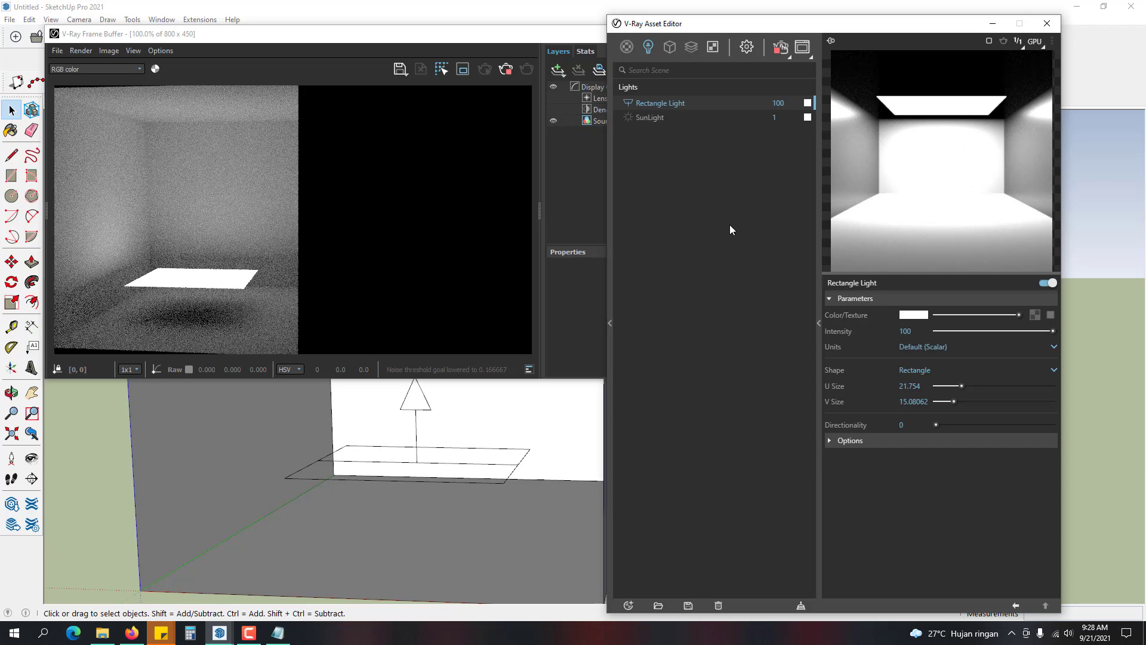
# - Reframe the model view to show the whole box opening, and move the frame buffer clear of the model's left side
pyautogui.moveTo(543, 447)
pyautogui.mouseDown(button='middle')
pyautogui.moveTo(450, 439)
pyautogui.moveTo(471, 472)
pyautogui.moveTo(476, 445)
pyautogui.mouseUp(button='middle')
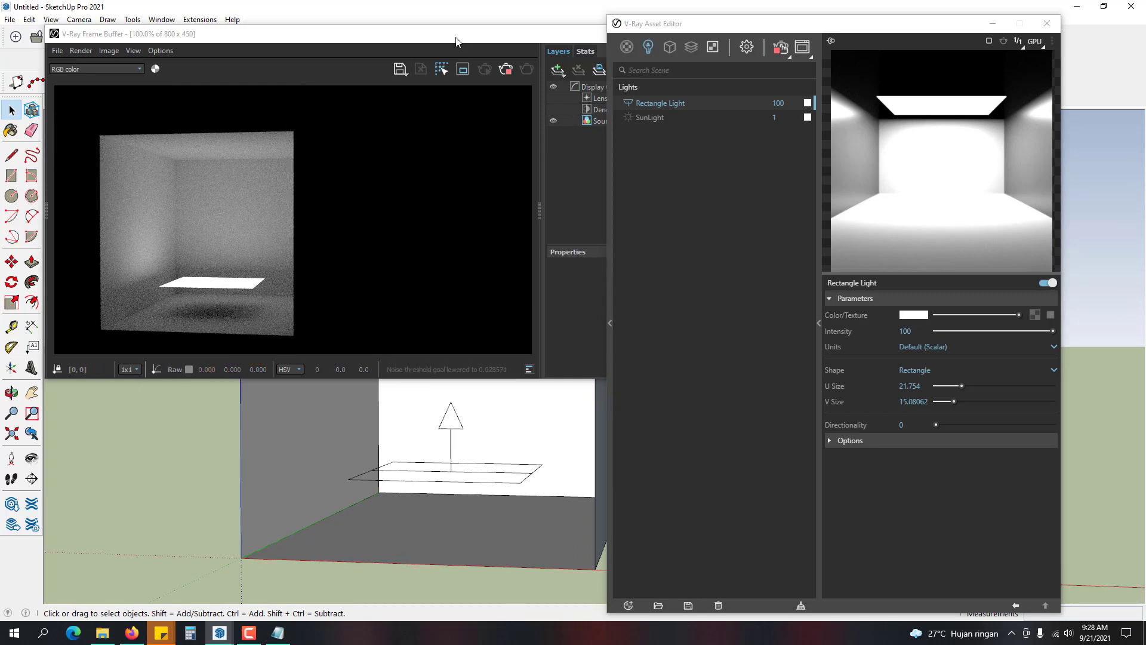
pyautogui.moveTo(452, 39); pyautogui.dragTo(514, 44)
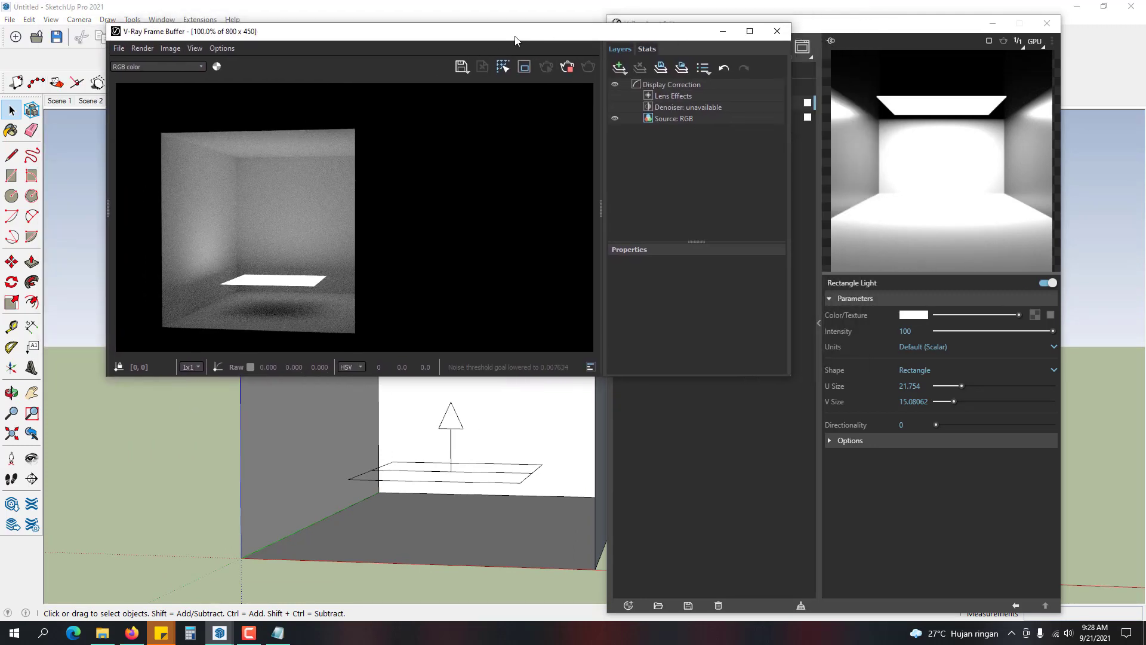
pyautogui.click(812, 41)
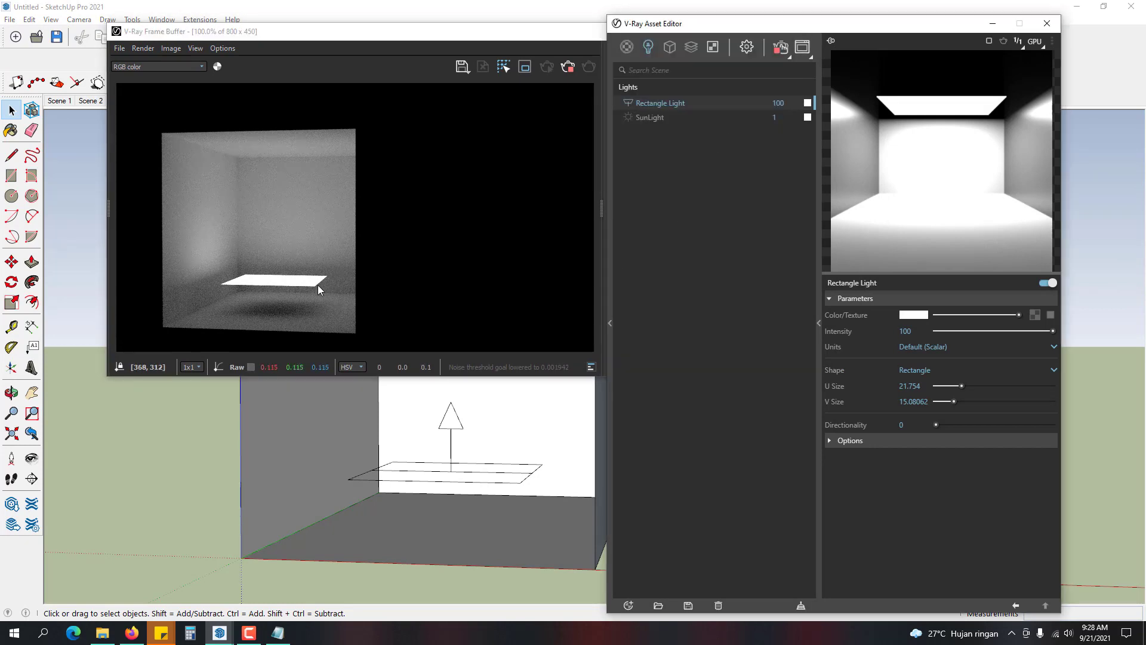
# - Try red, RGB 211, 37, 37, as the Rectangle Light's colour
pyautogui.click(806, 104)
pyautogui.click(507, 249)
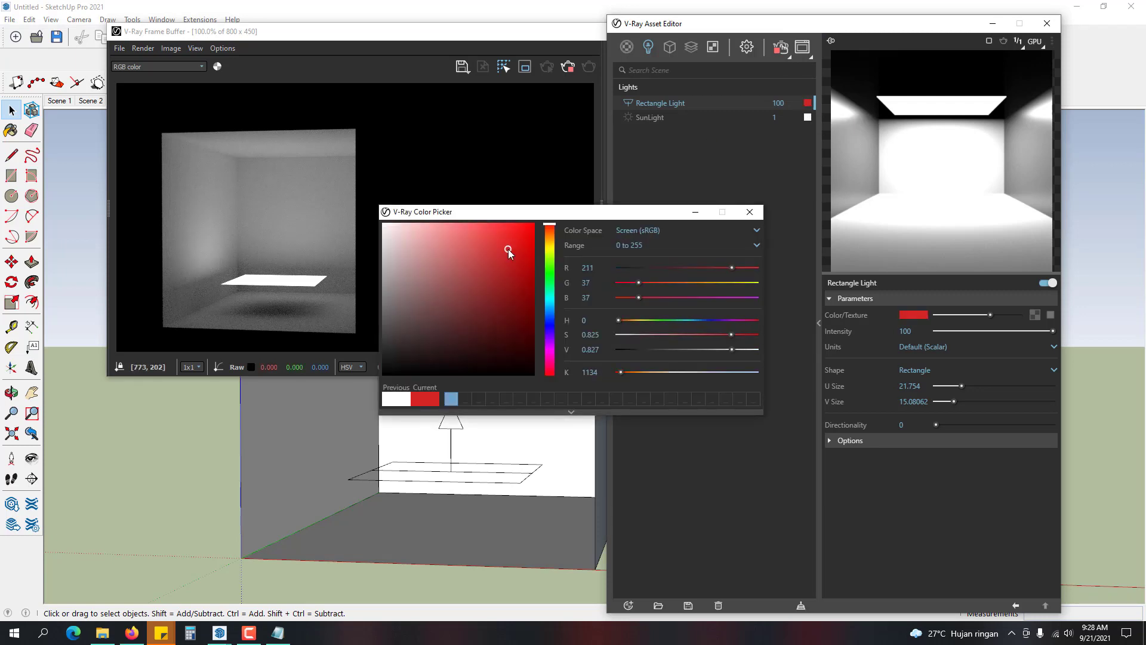
pyautogui.click(750, 212)
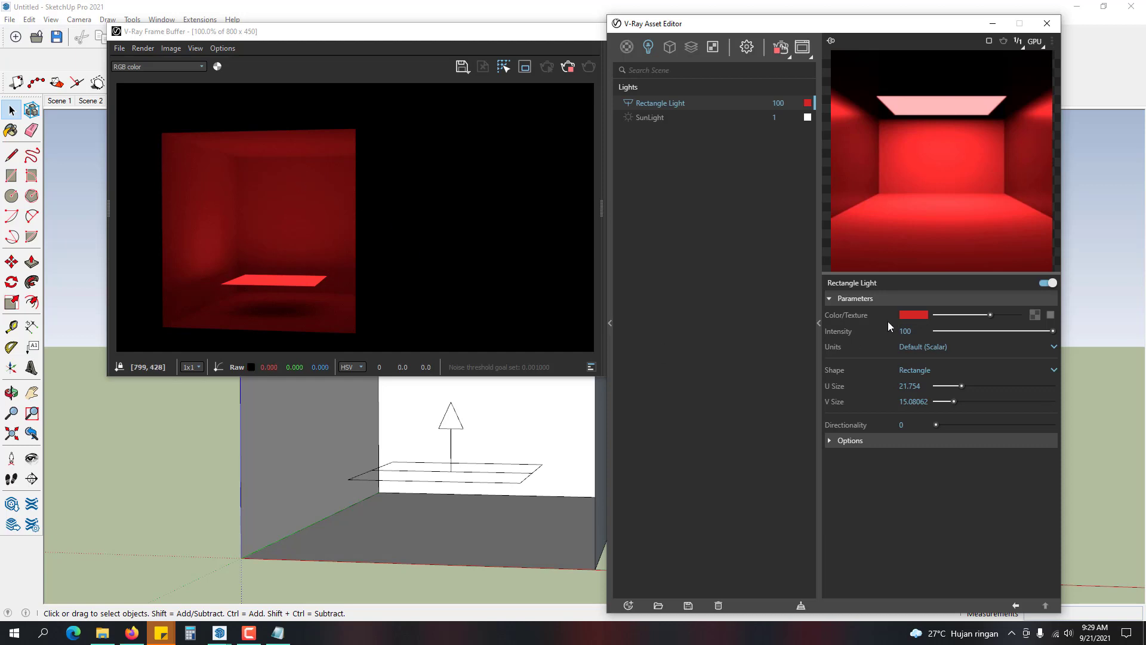
# - Give the Rectangle Light a warm colour by setting its Kelvin temperature to 3500
pyautogui.click(919, 314)
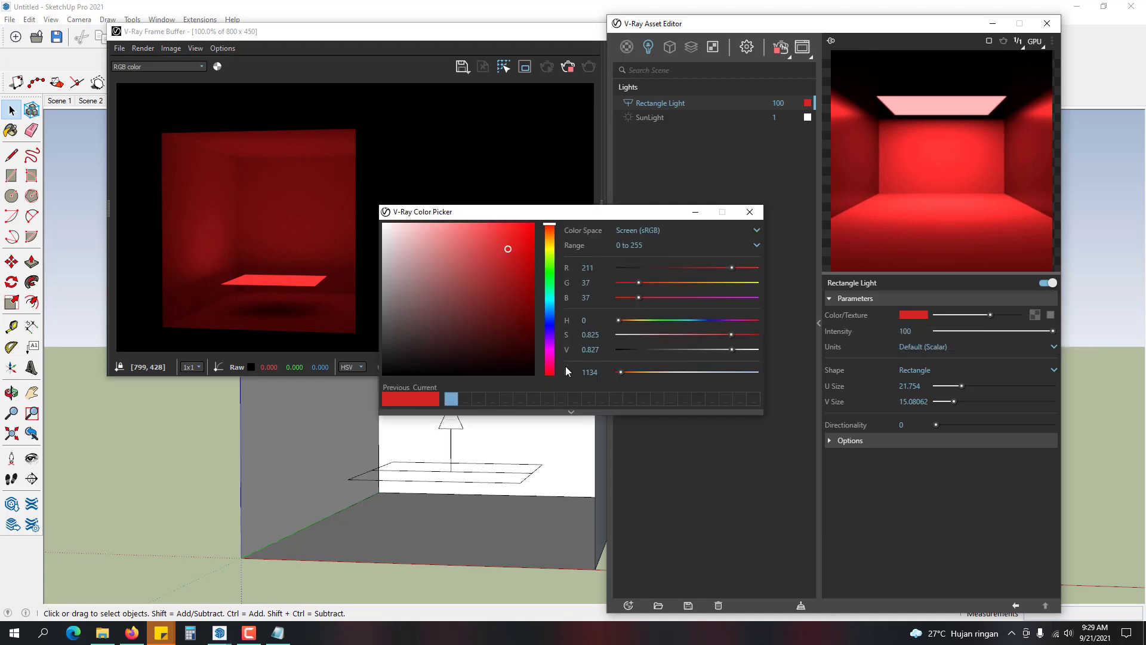
pyautogui.click(593, 372)
pyautogui.write('3500')
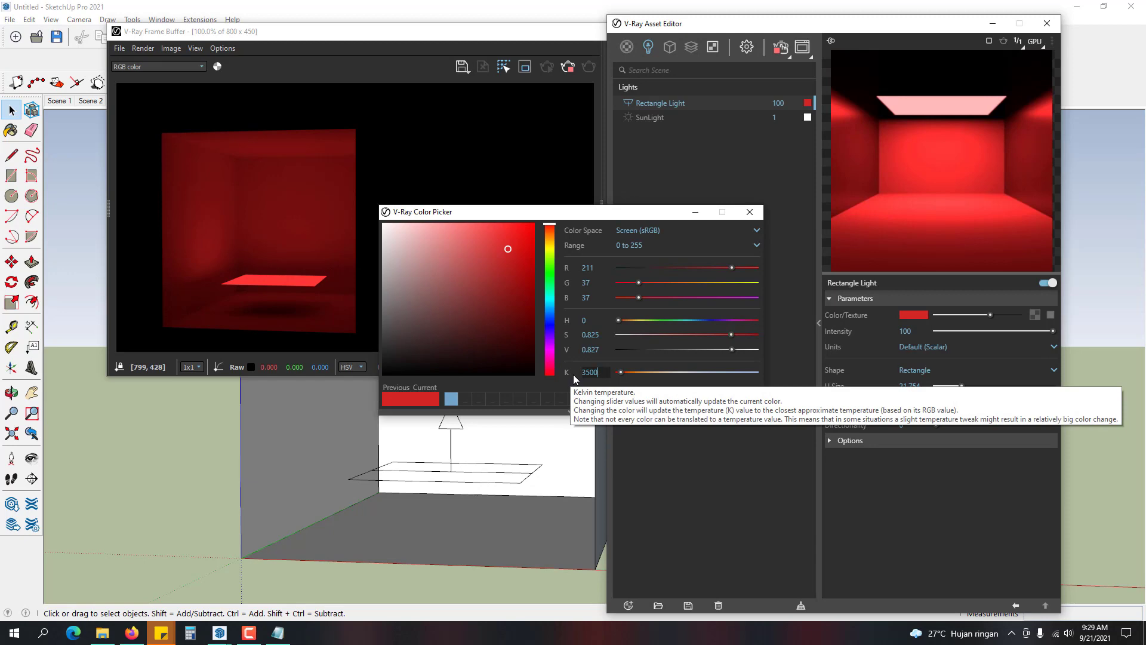
pyautogui.press('Return')
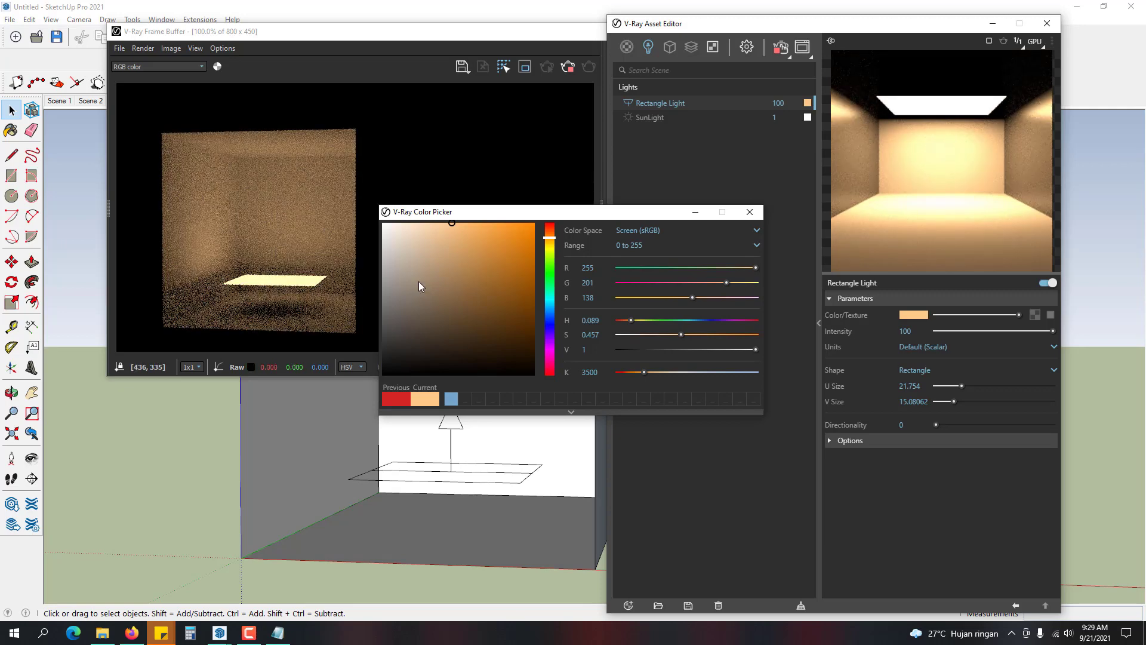
pyautogui.click(750, 212)
pyautogui.click(152, 461)
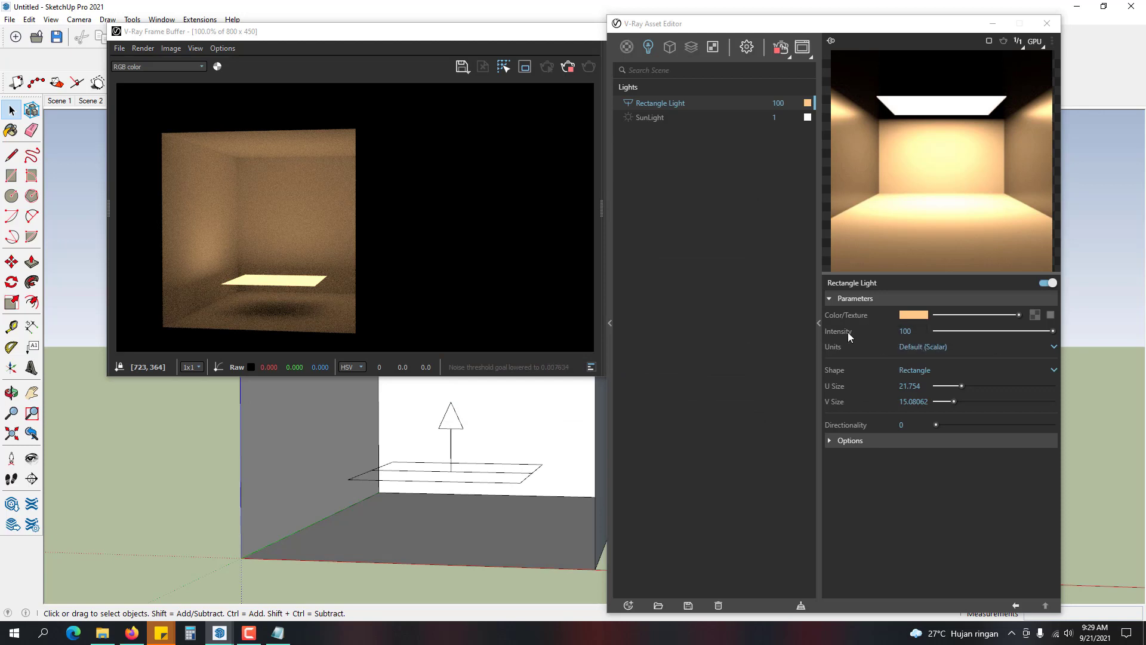
# - Check the Rectangle Light's intensity and its available units
pyautogui.click(778, 103)
pyautogui.click(929, 347)
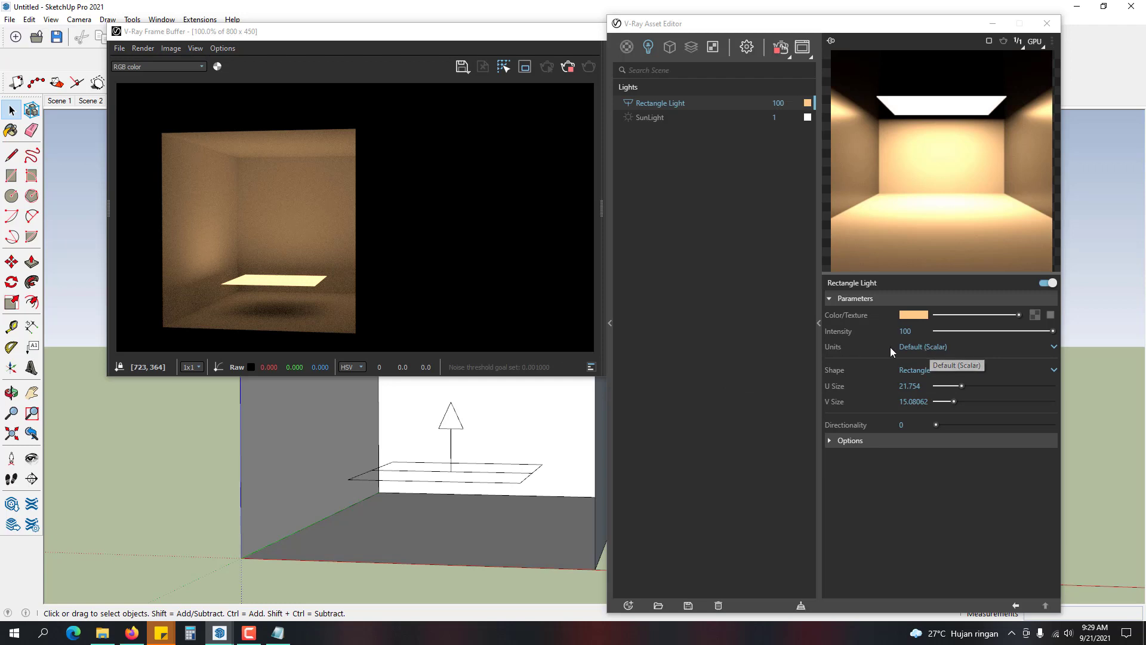
pyautogui.click(922, 346)
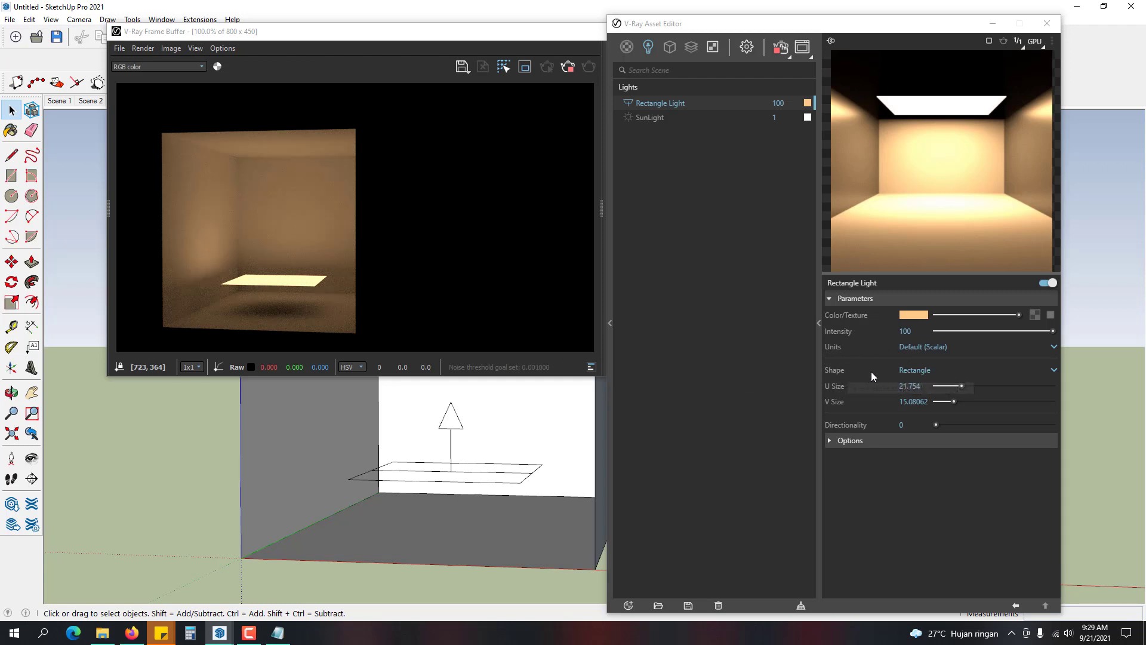
# - Try the Disc shape for the light, and switch it back to Rectangle
pyautogui.click(920, 370)
pyautogui.click(915, 400)
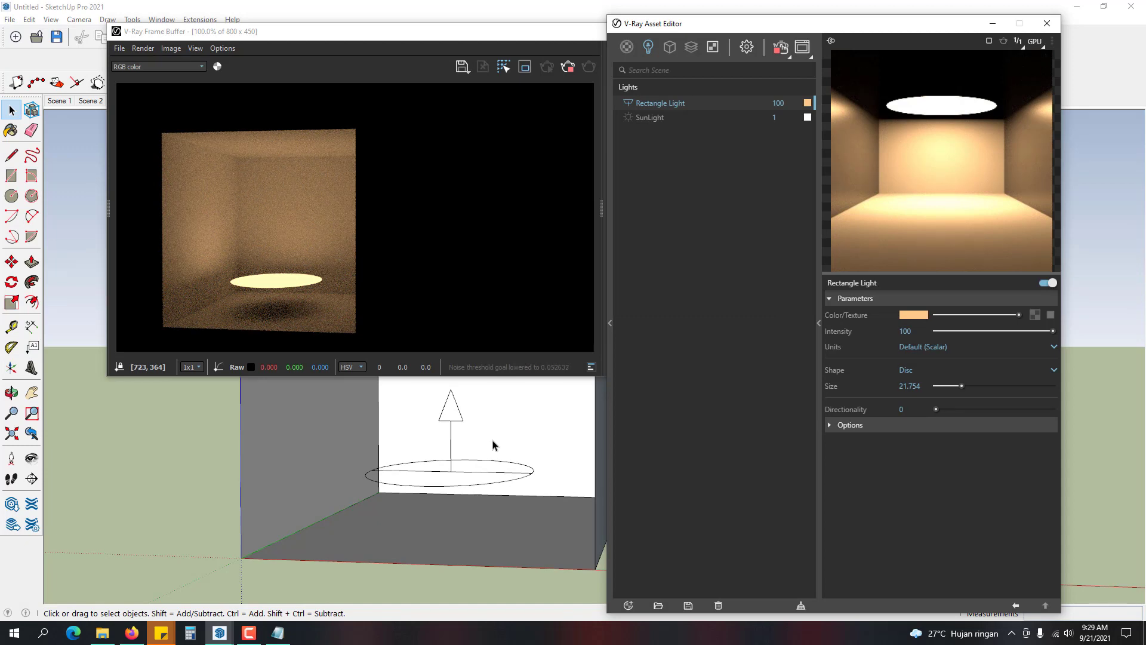
pyautogui.click(905, 371)
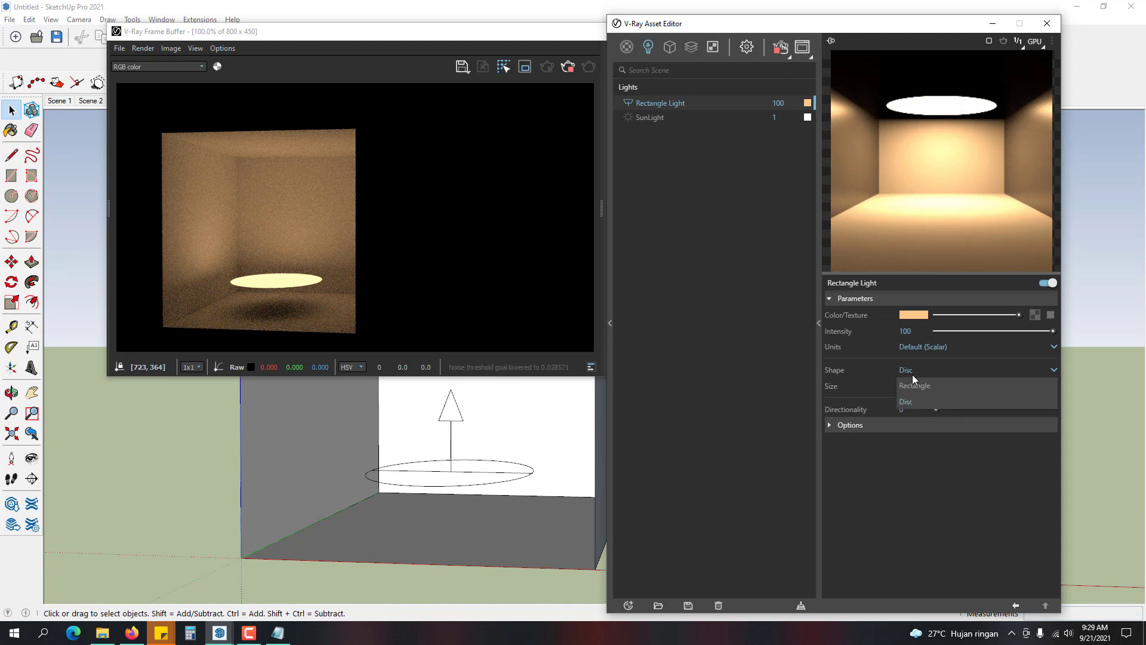
pyautogui.click(921, 387)
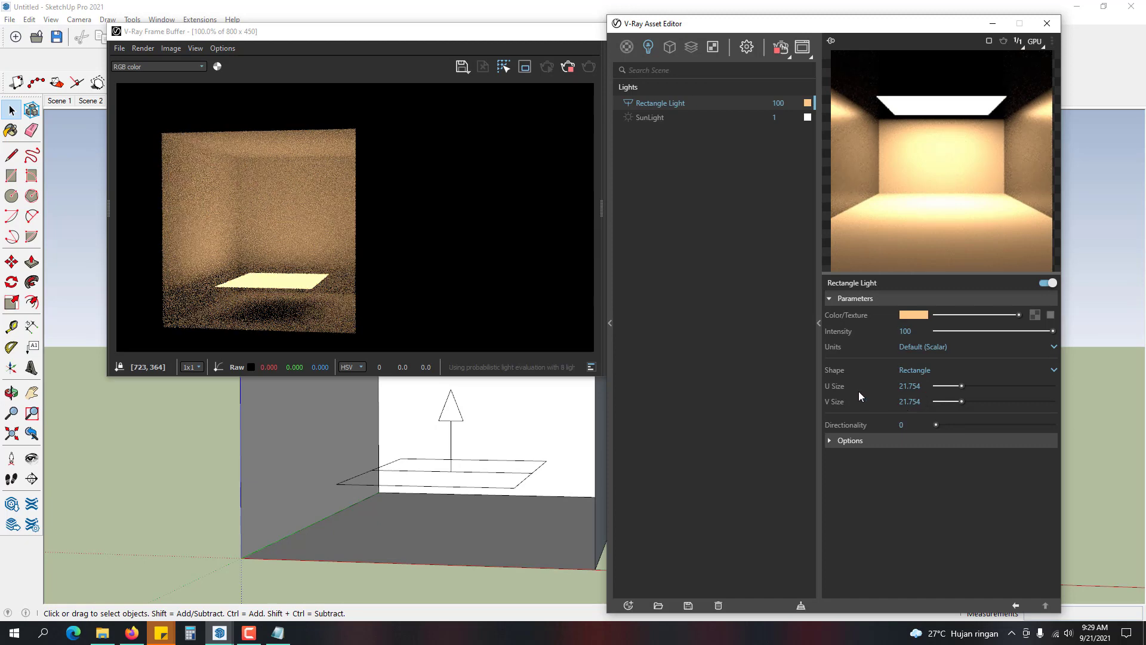
# - Set the Rectangle Light's U Size and V Size to 20, and turn on its Invisible option
pyautogui.doubleClick(919, 386)
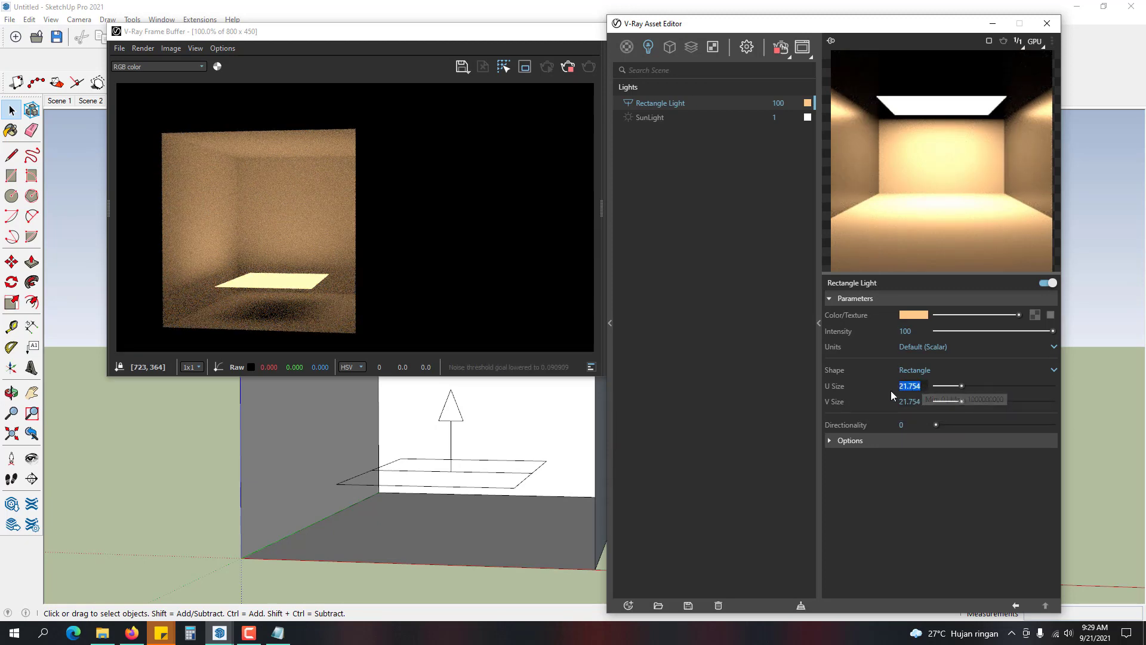
pyautogui.write('20')
pyautogui.press('Return')
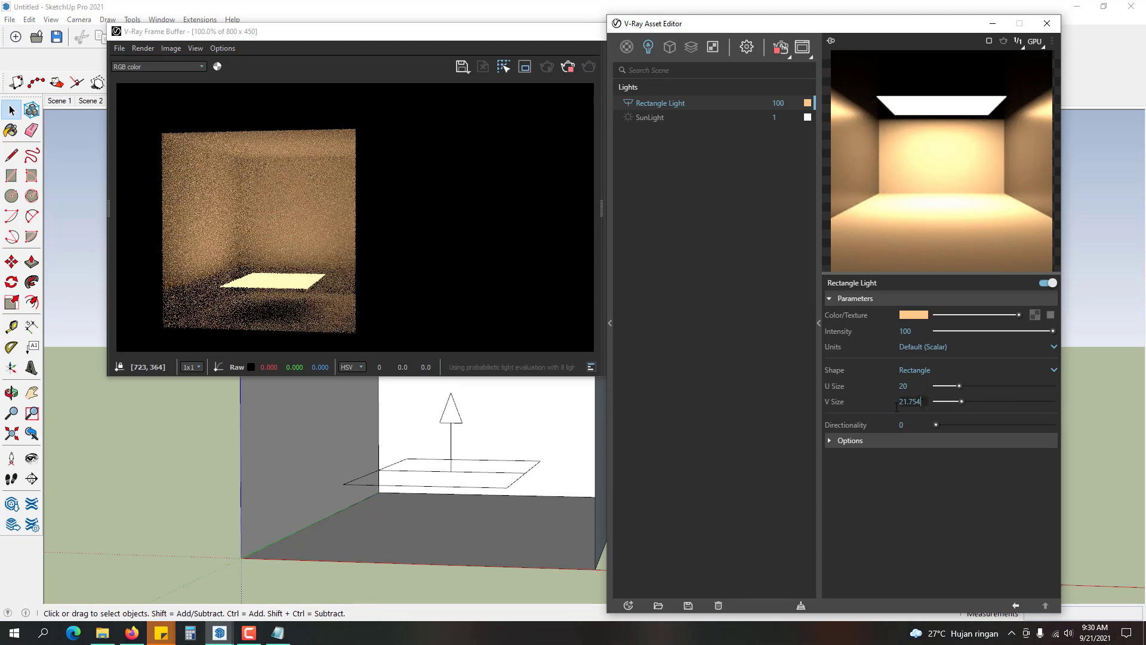
pyautogui.doubleClick(910, 401)
pyautogui.write('20')
pyautogui.press('Return')
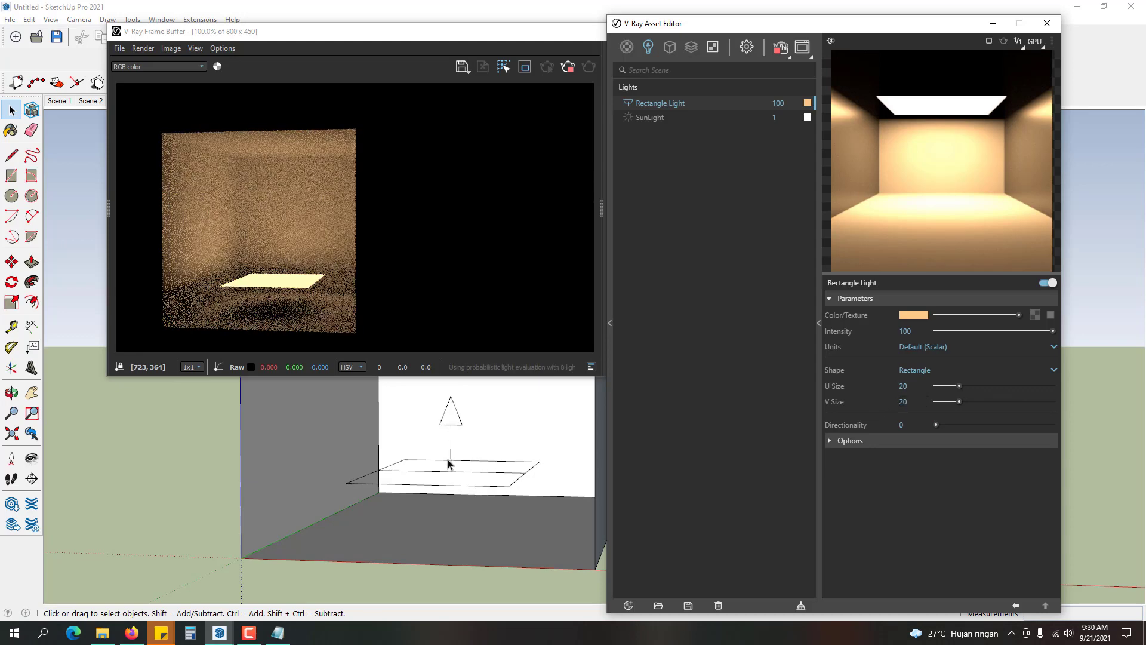
pyautogui.click(885, 442)
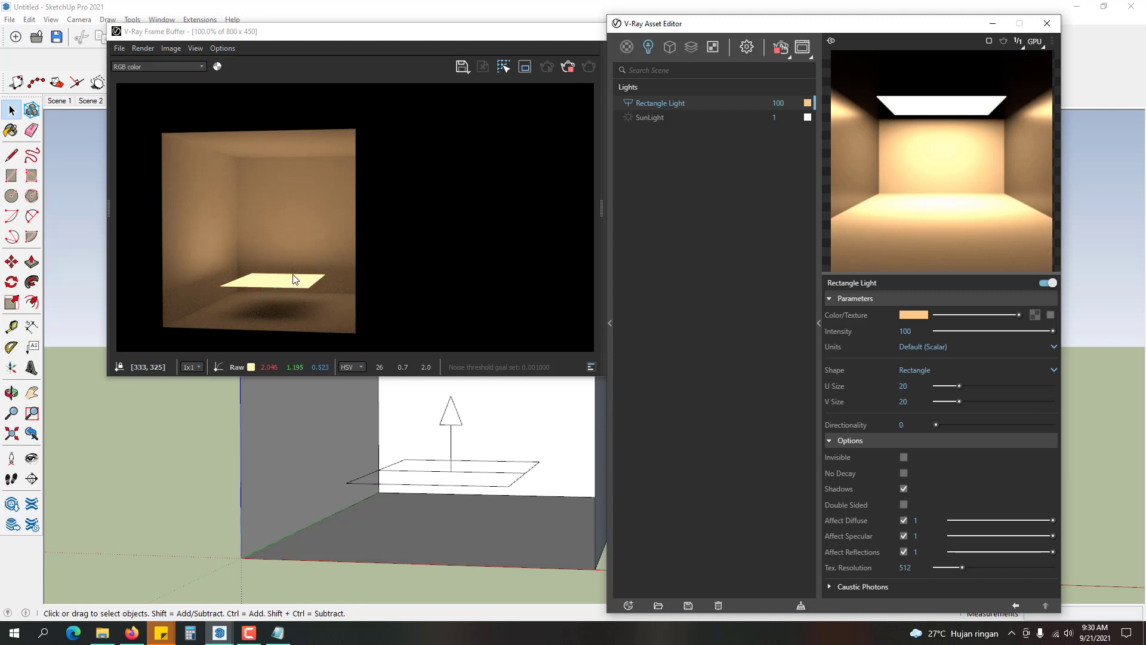
pyautogui.click(903, 457)
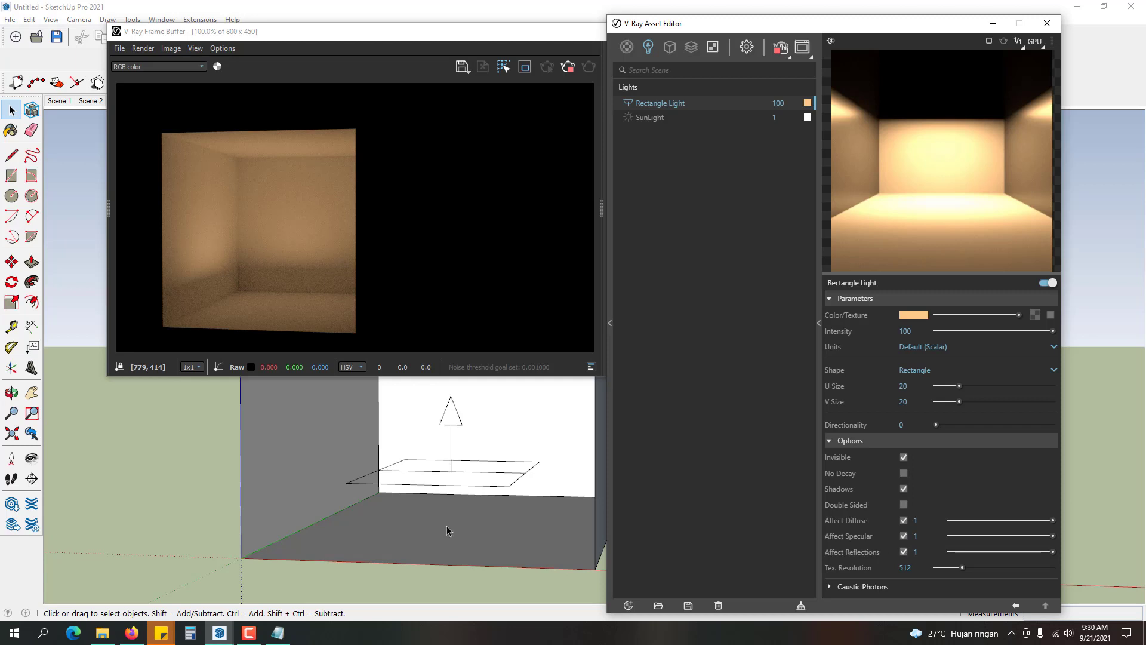
# - Add Plastic Simple Shiny Black from the material library's Plastic category to the scene, and apply it to the box
pyautogui.click(421, 530)
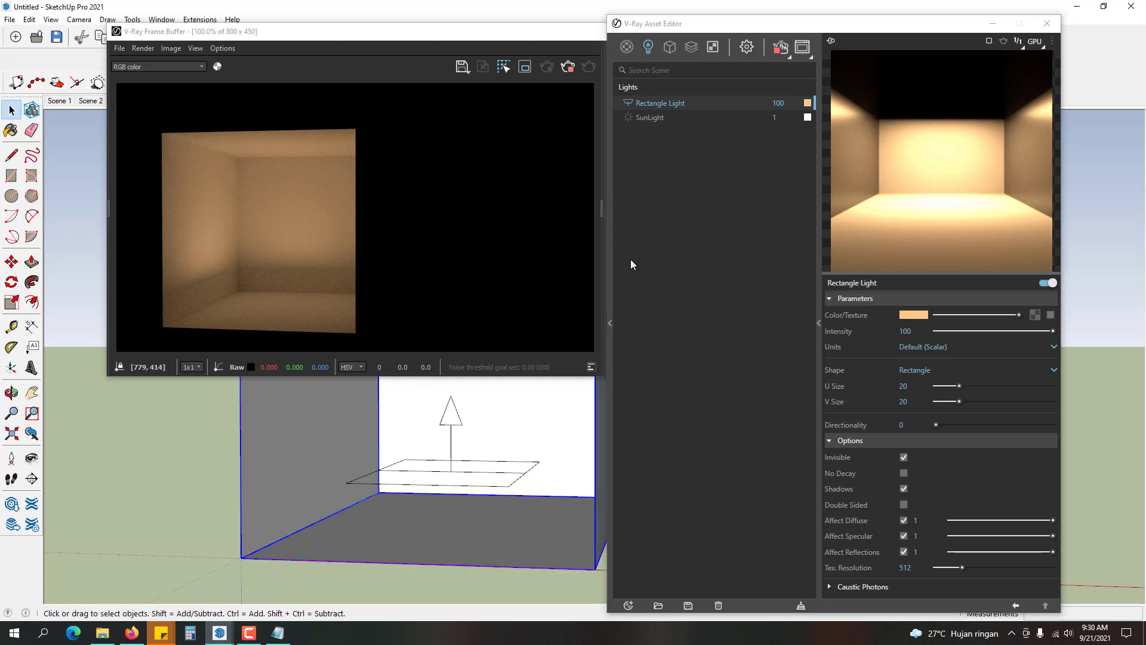
pyautogui.click(610, 323)
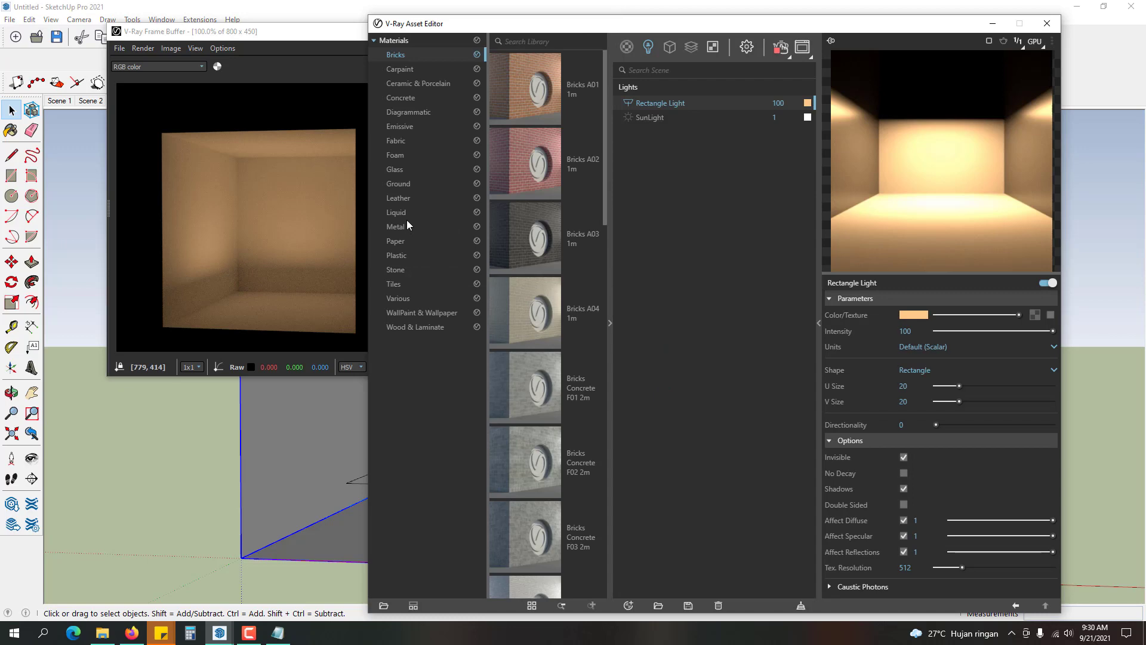
pyautogui.click(407, 254)
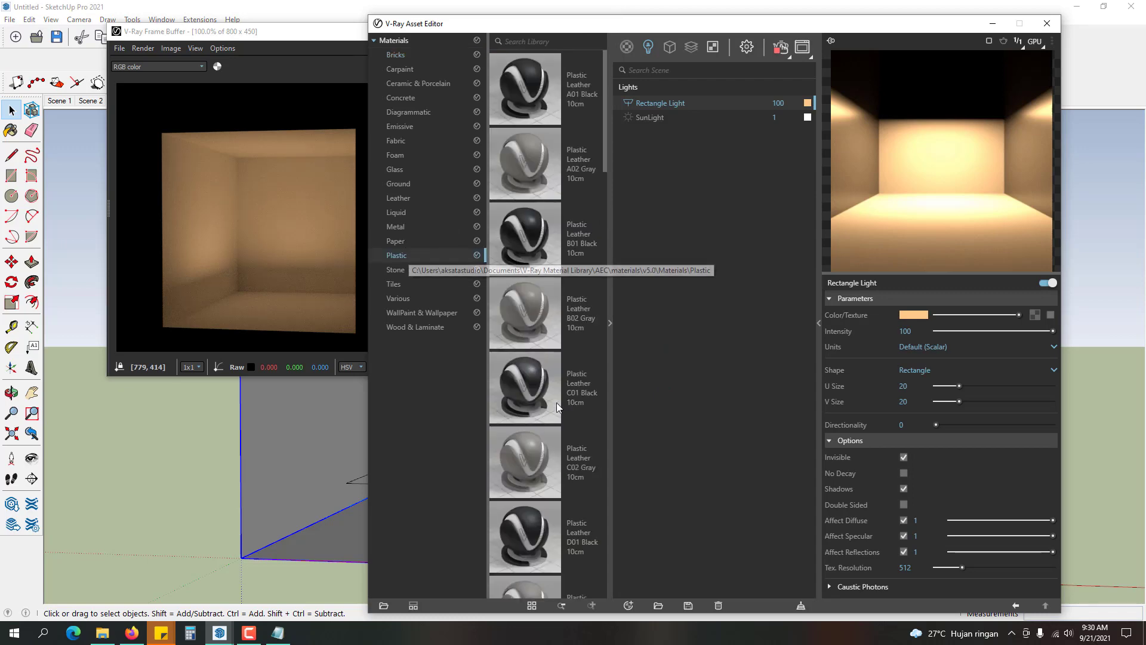
pyautogui.scroll(-5, 557, 453)
pyautogui.scroll(-10, 557, 453)
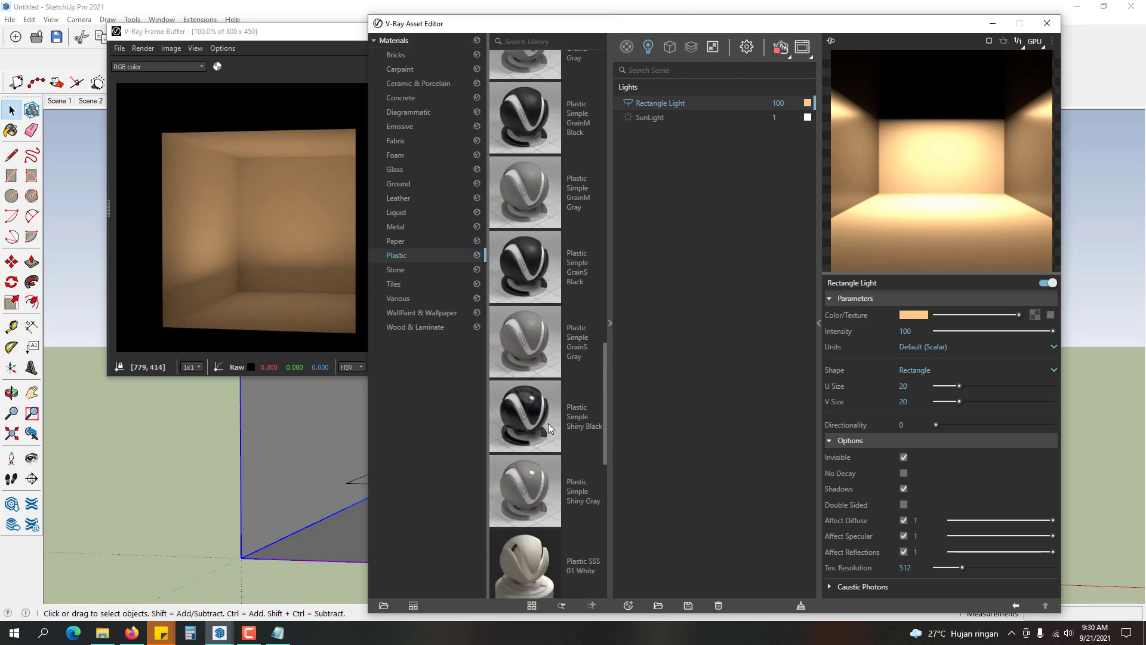
pyautogui.scroll(-5, 548, 424)
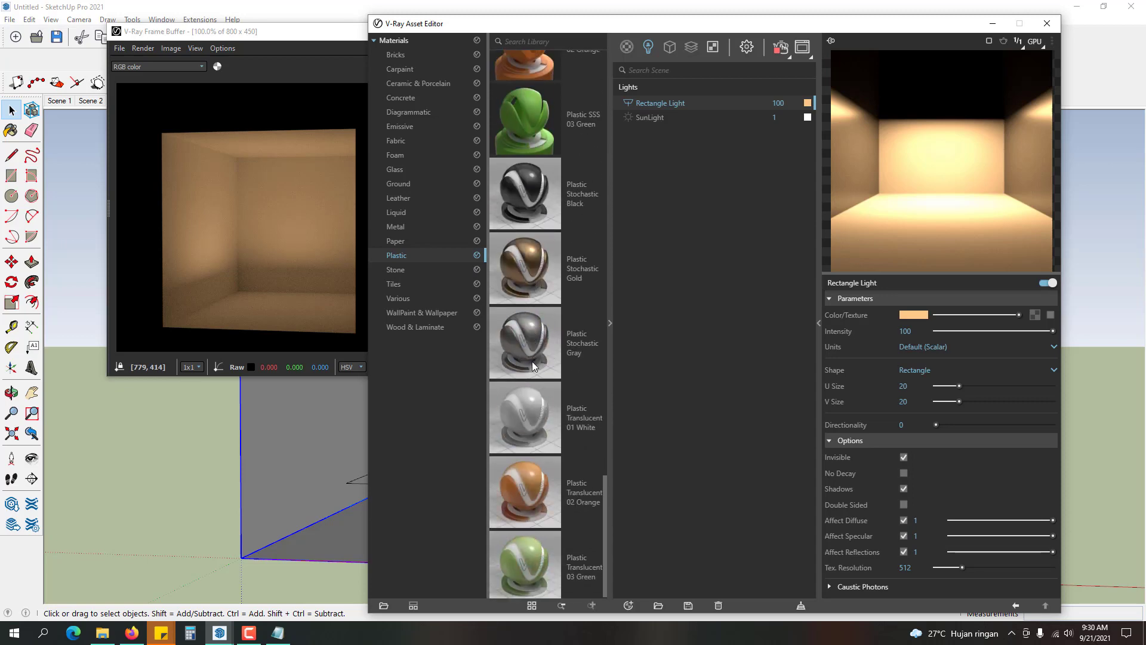
pyautogui.scroll(5, 532, 368)
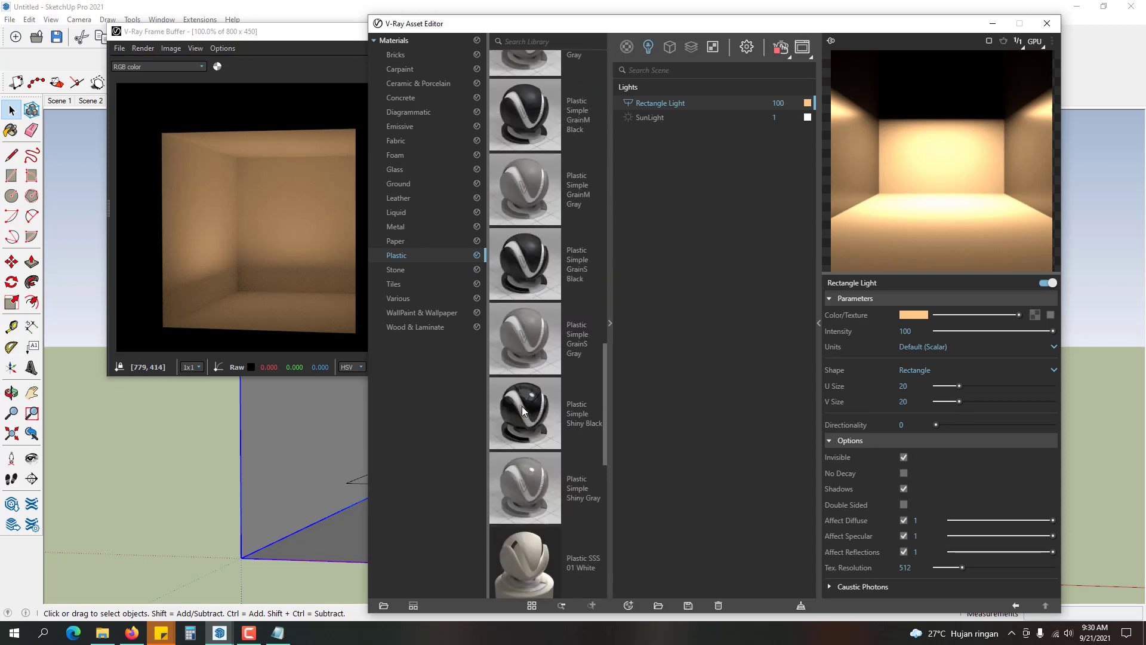
pyautogui.moveTo(521, 406); pyautogui.dragTo(694, 352)
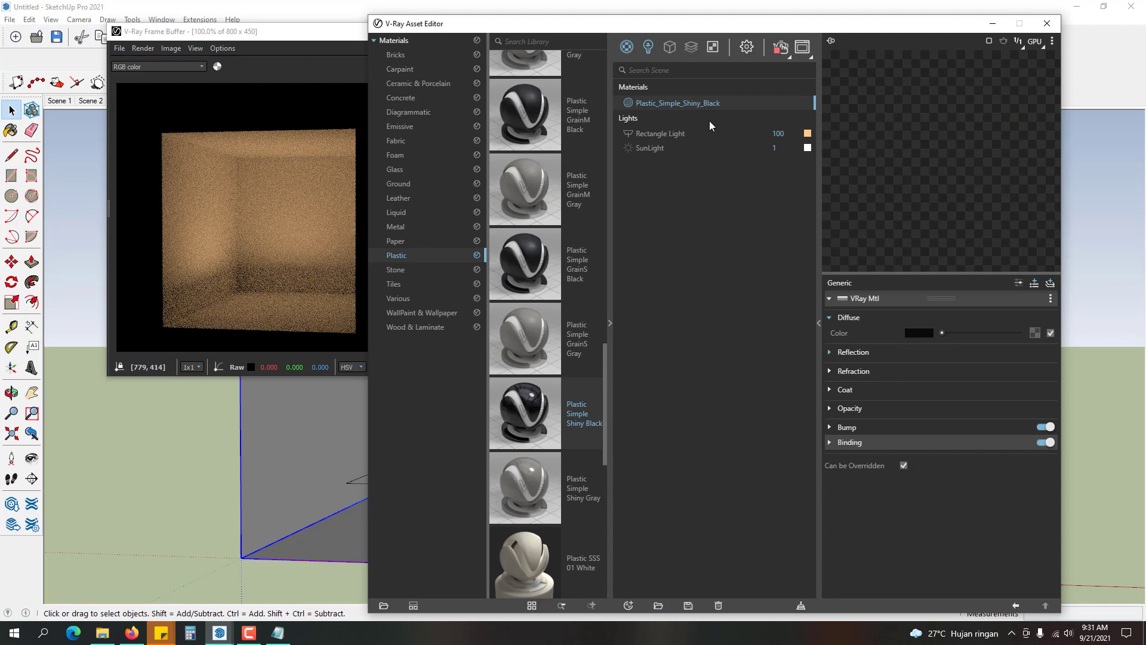
pyautogui.rightClick(726, 104)
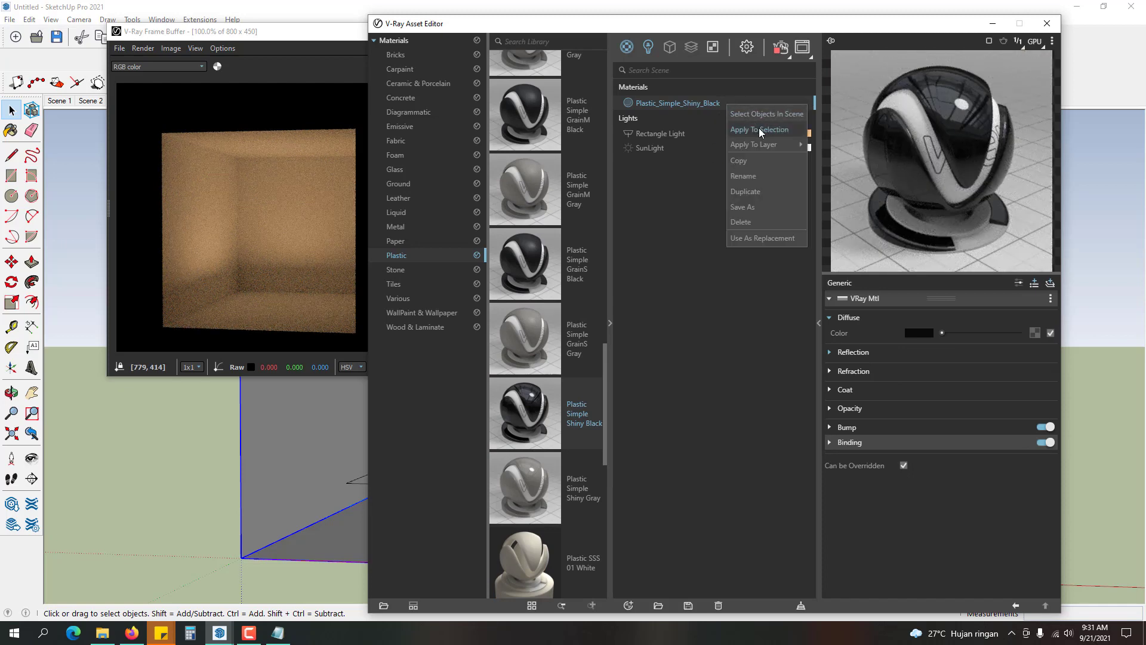
pyautogui.click(758, 129)
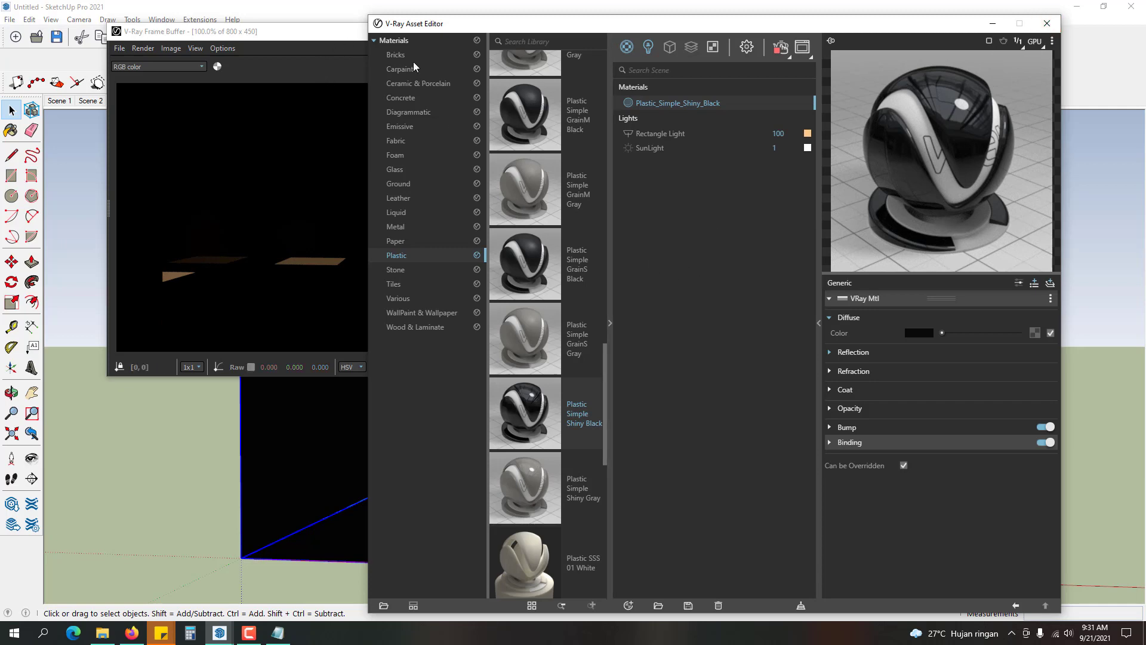
# - Lighten the shiny plastic material's diffuse colour to a pale pinkish grey, RGB 216, 206, 206
pyautogui.click(914, 333)
pyautogui.click(391, 268)
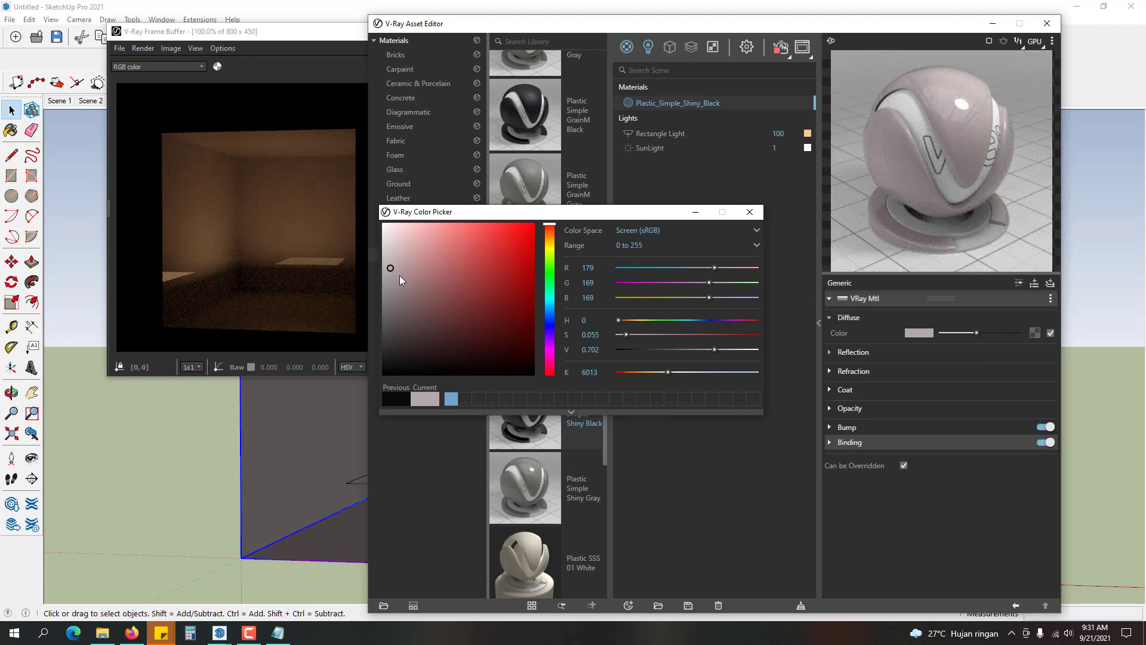
pyautogui.click(400, 285)
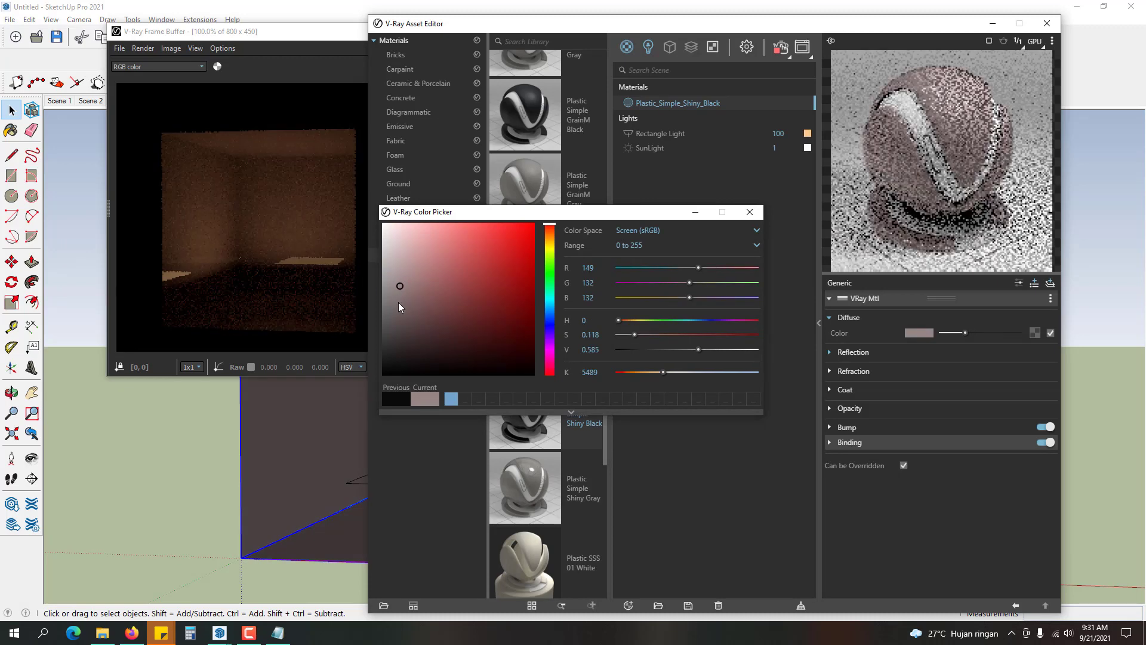
pyautogui.click(419, 265)
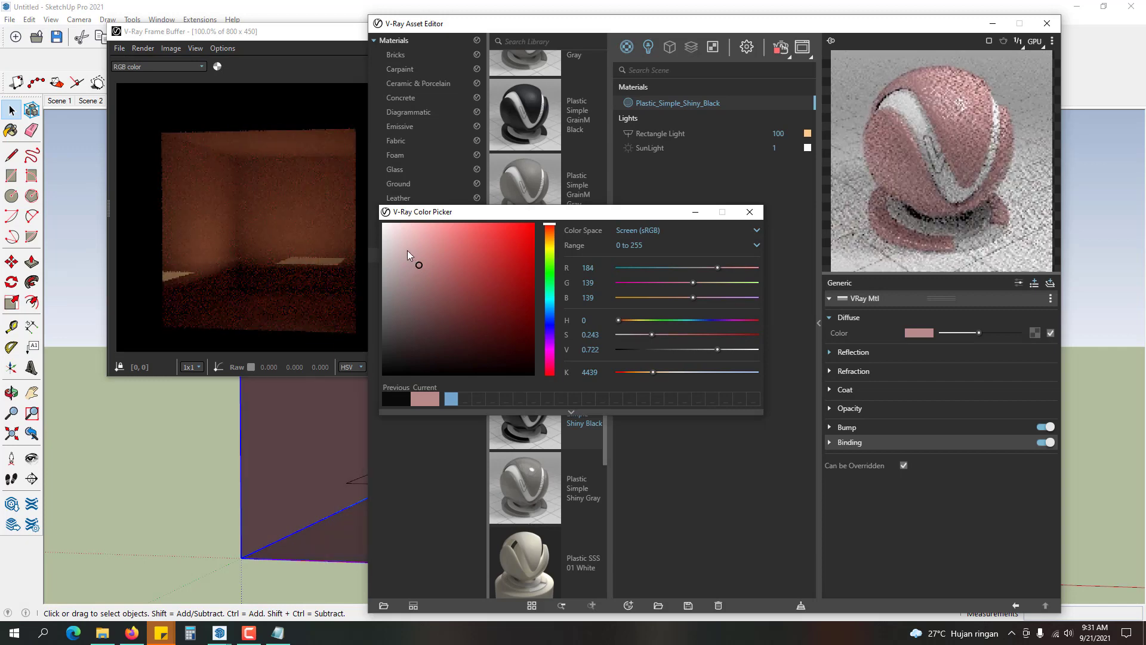
pyautogui.click(407, 250)
pyautogui.click(388, 246)
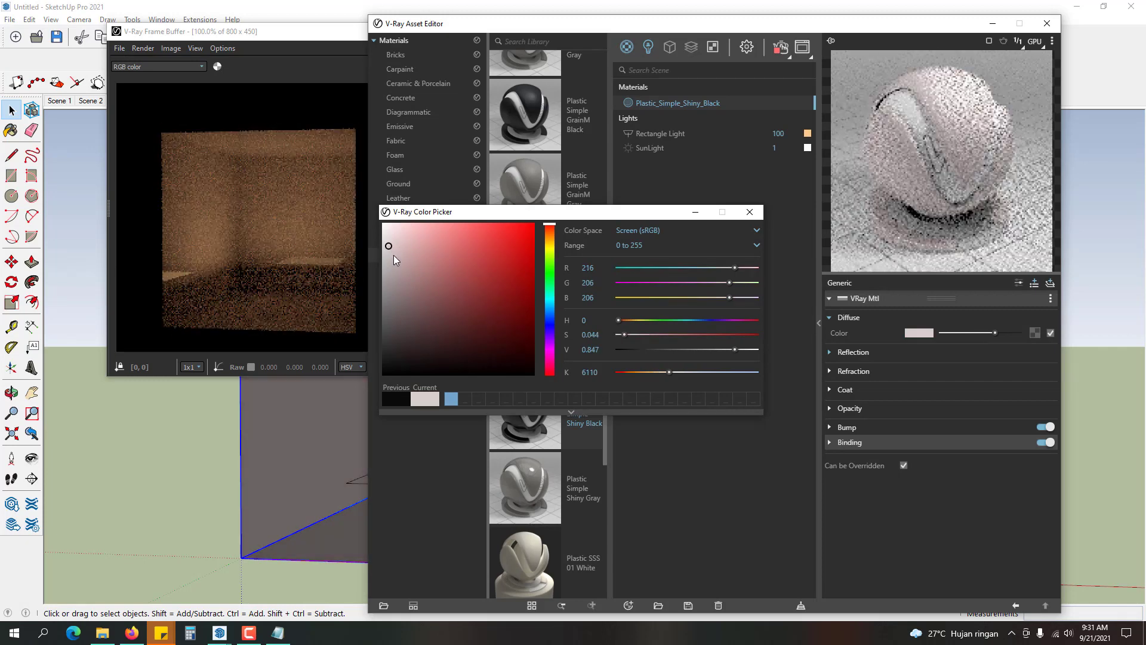
pyautogui.click(750, 211)
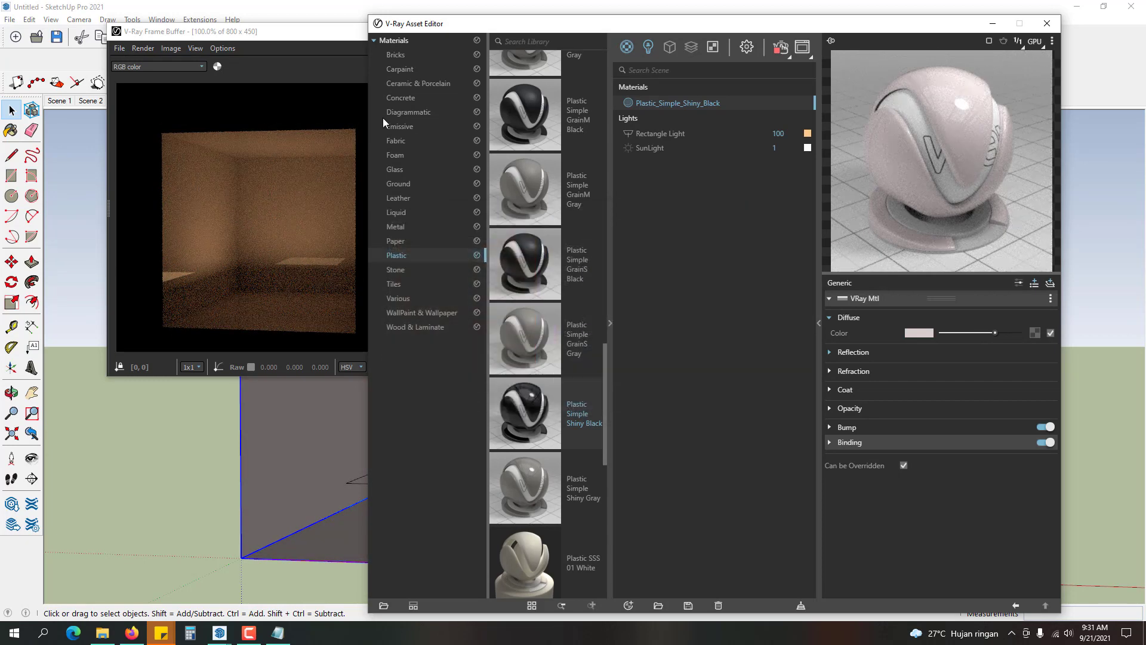
# - Hide the material library, and show the Rectangle Light's parameters and options again
pyautogui.click(611, 323)
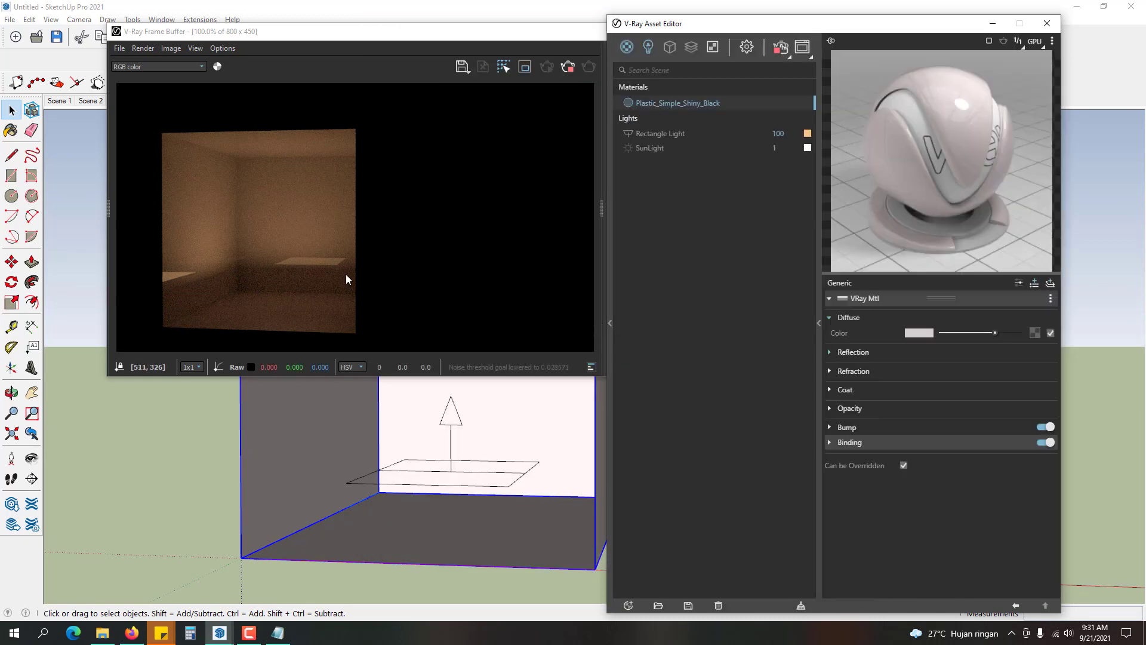
pyautogui.click(662, 149)
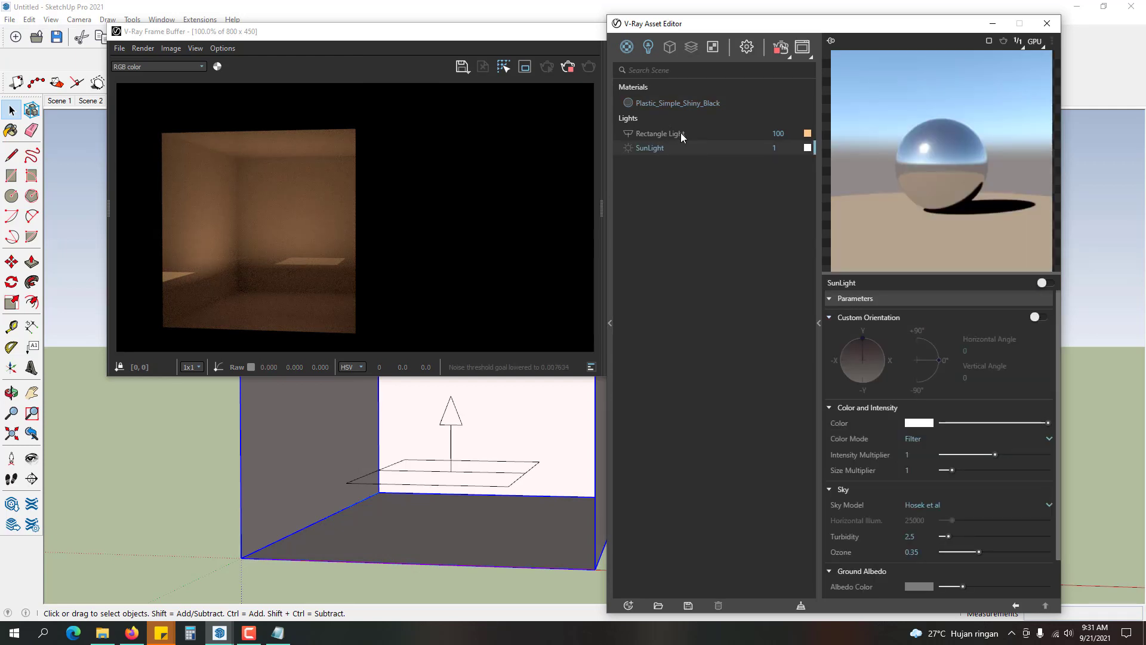
pyautogui.click(682, 133)
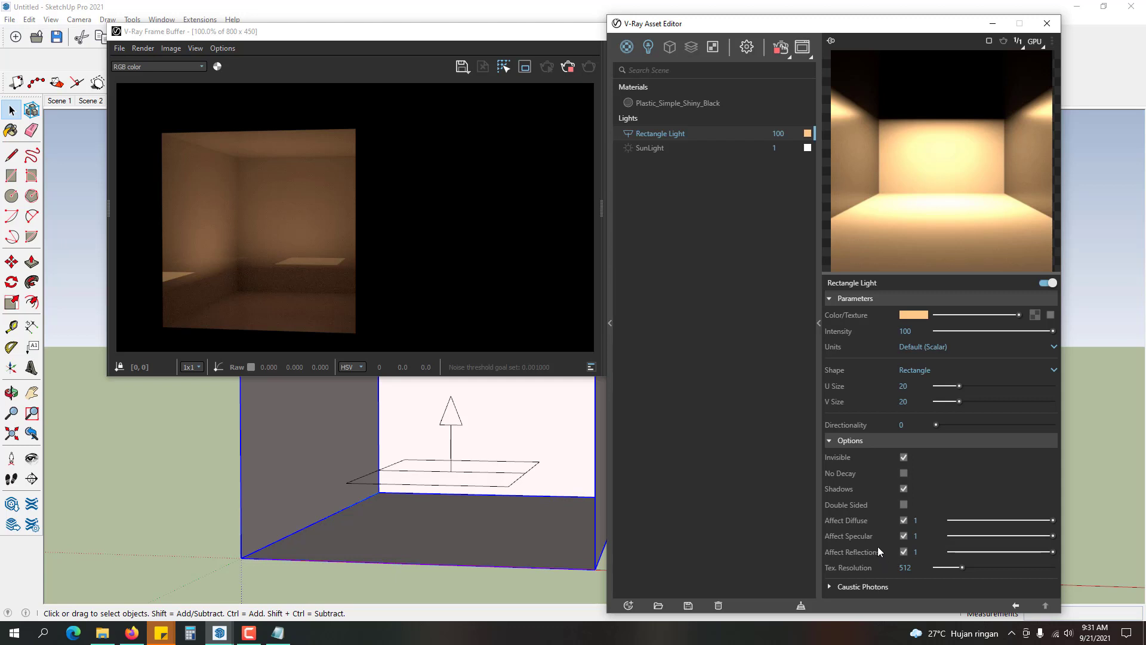
# - Make the rectangle light visible in the interactive render and set it back to invisible for comparison
pyautogui.click(904, 456)
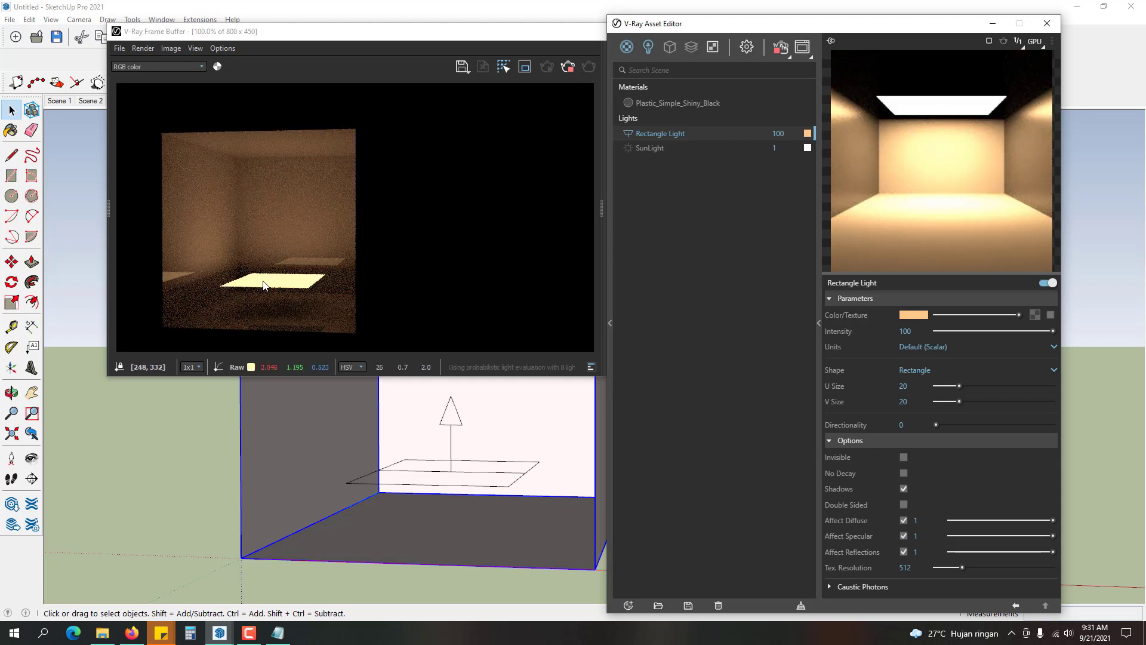
pyautogui.click(904, 457)
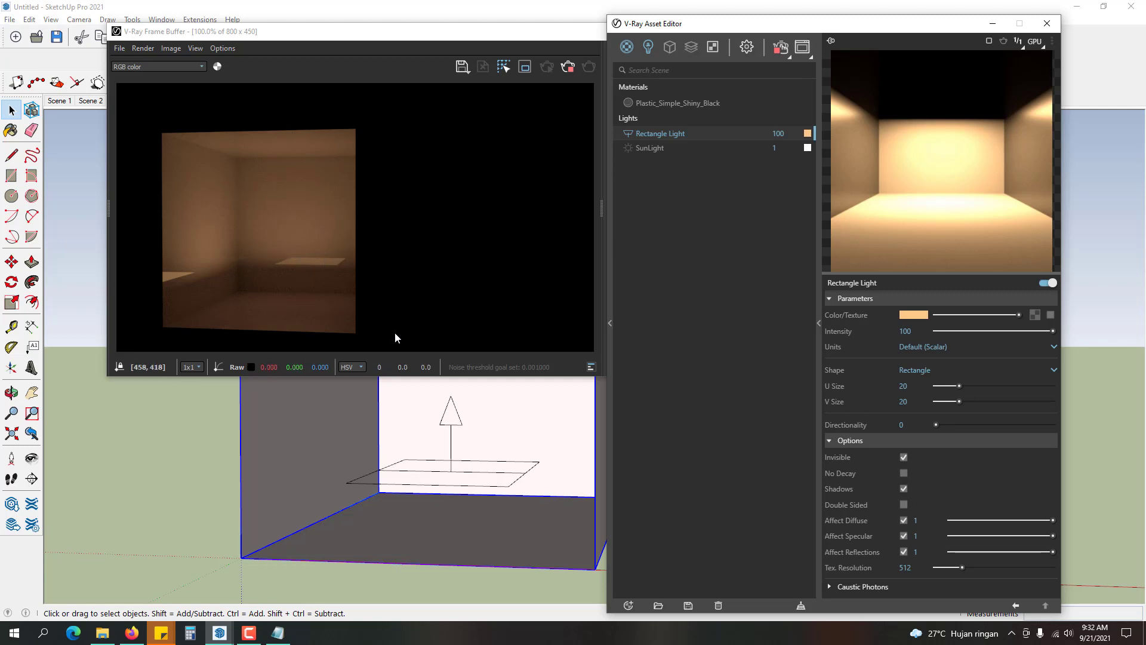
pyautogui.click(205, 434)
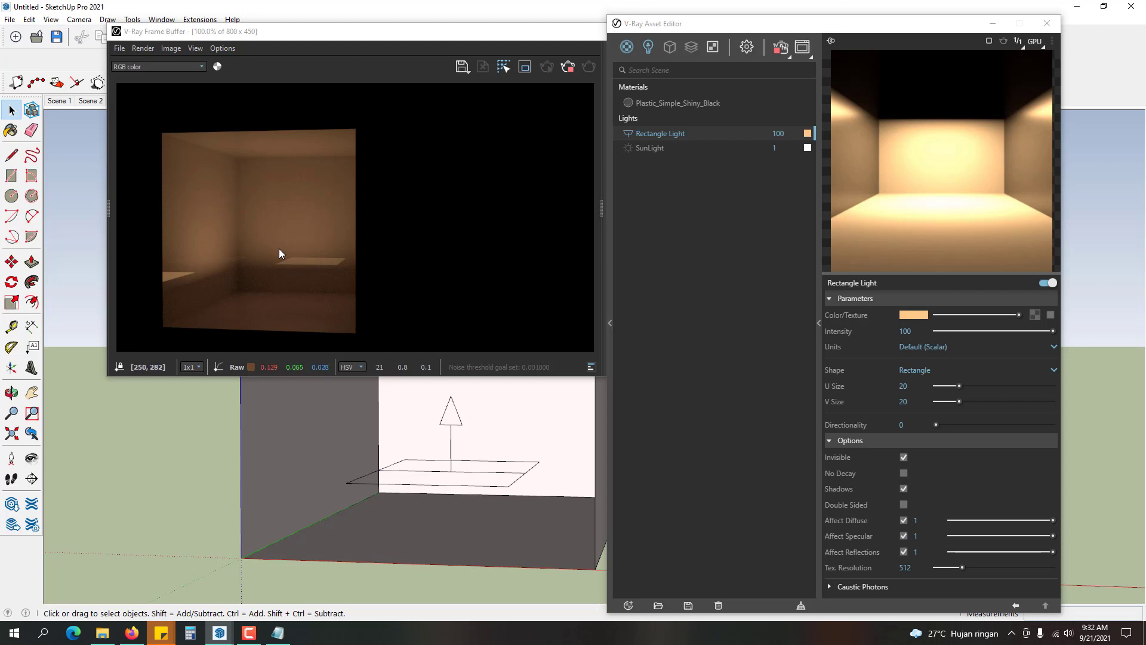
# - Disable Affect Reflections and Affect Specular for the rectangle light, and enable its Double Sided option
pyautogui.click(903, 551)
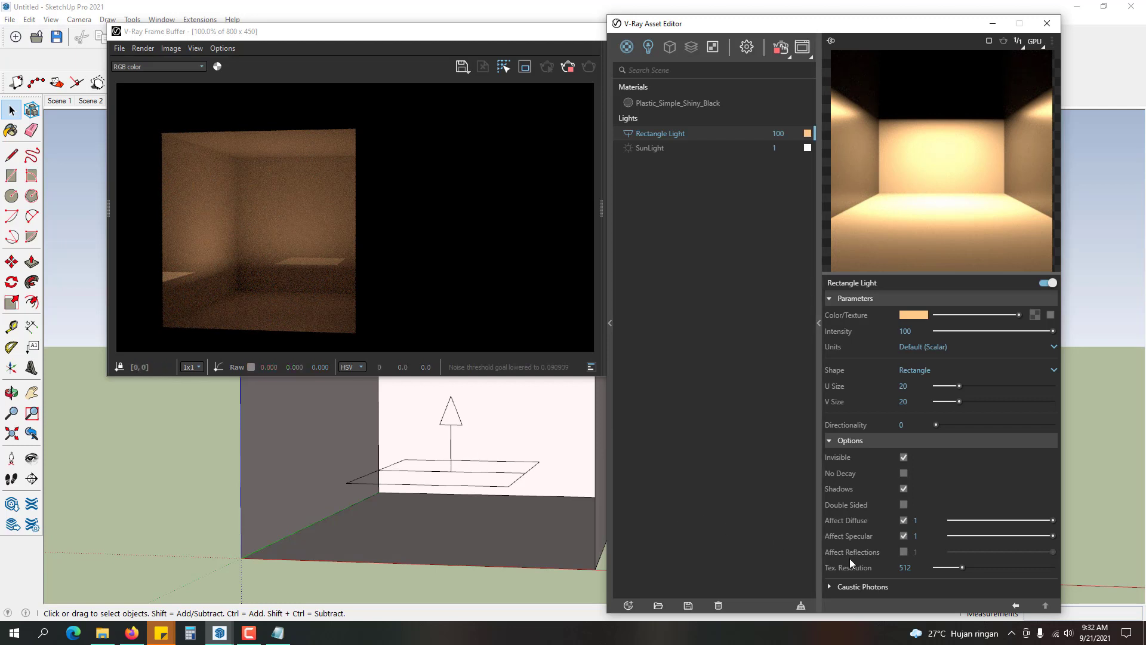
pyautogui.click(904, 536)
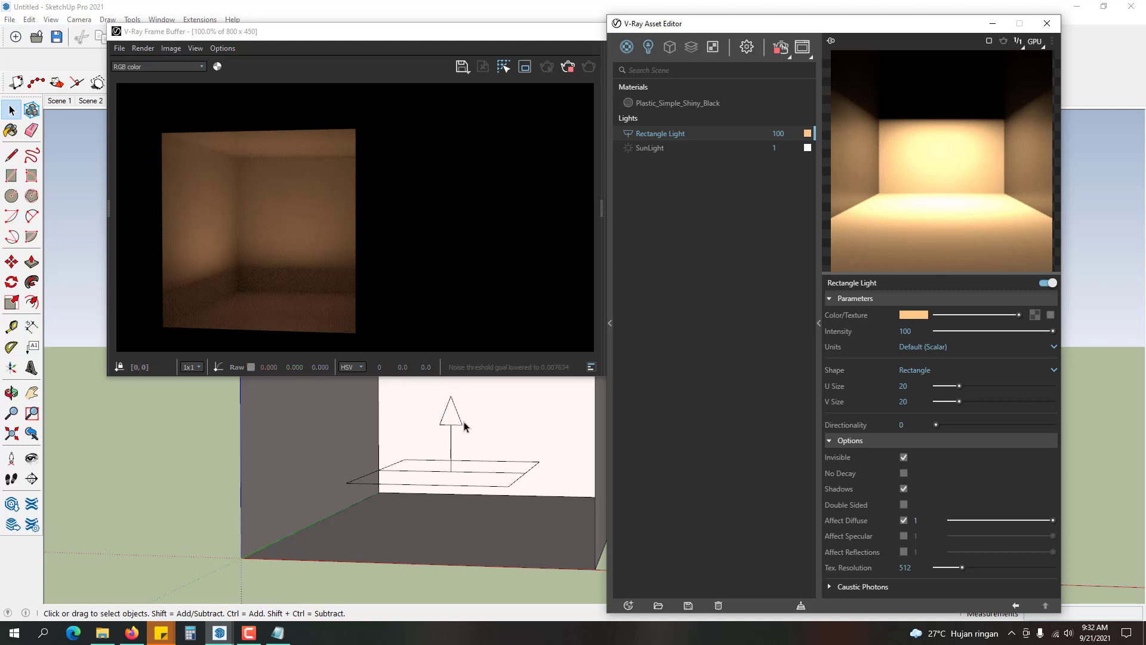
pyautogui.click(903, 504)
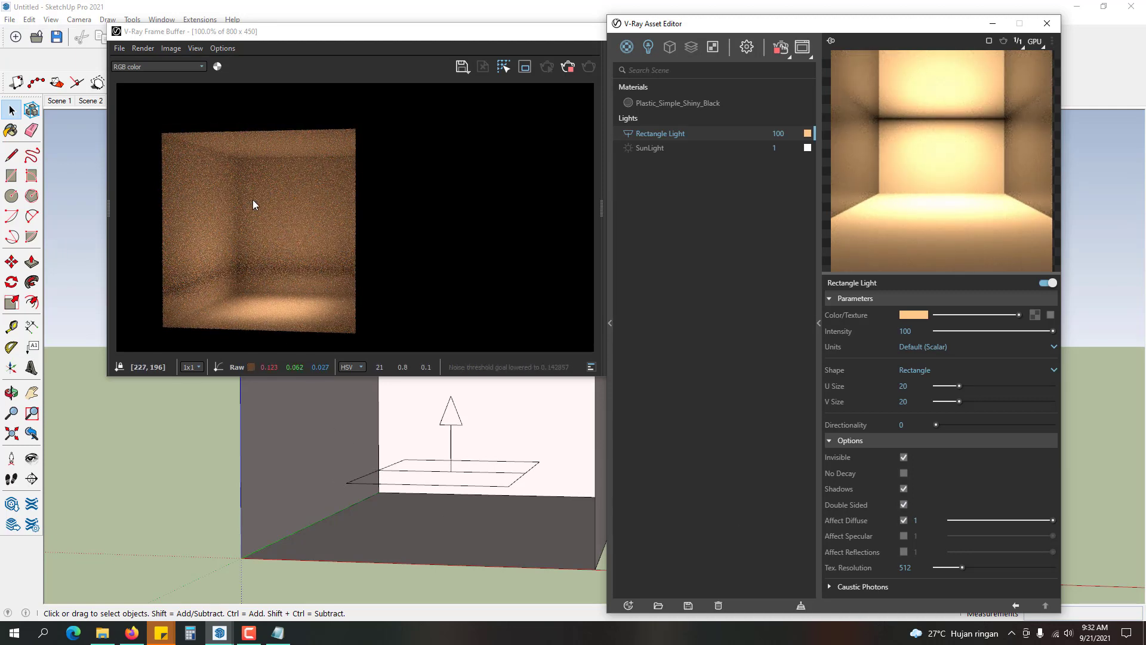
# - Move the rectangle light straight up to a higher position inside the box
pyautogui.click(392, 476)
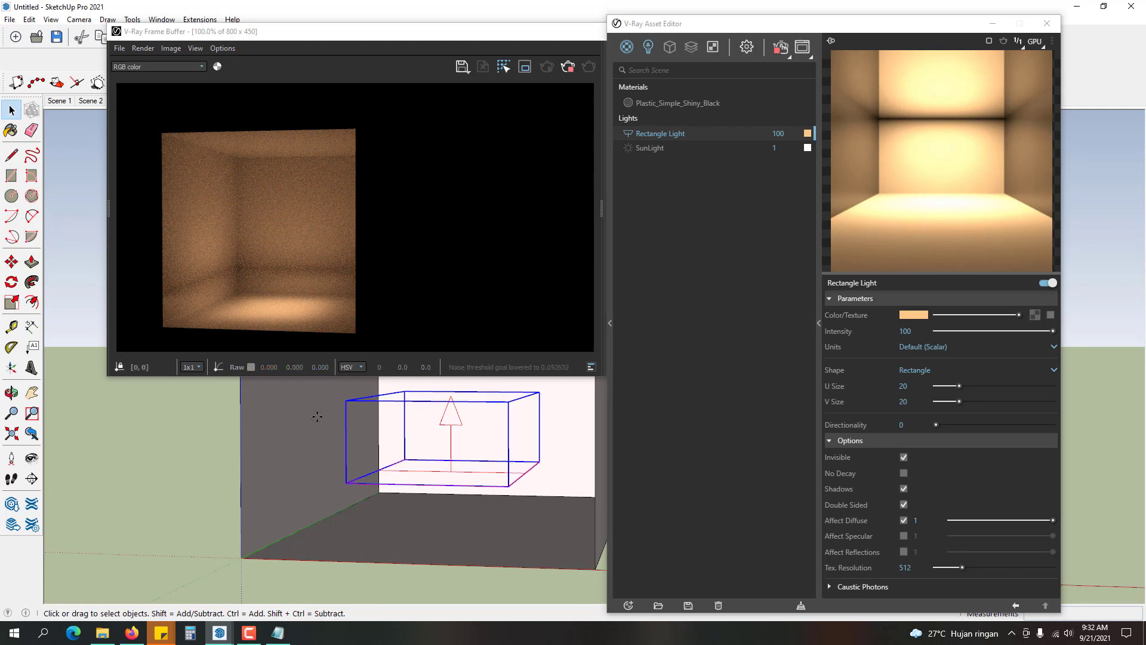
pyautogui.press('m')
pyautogui.click(290, 491)
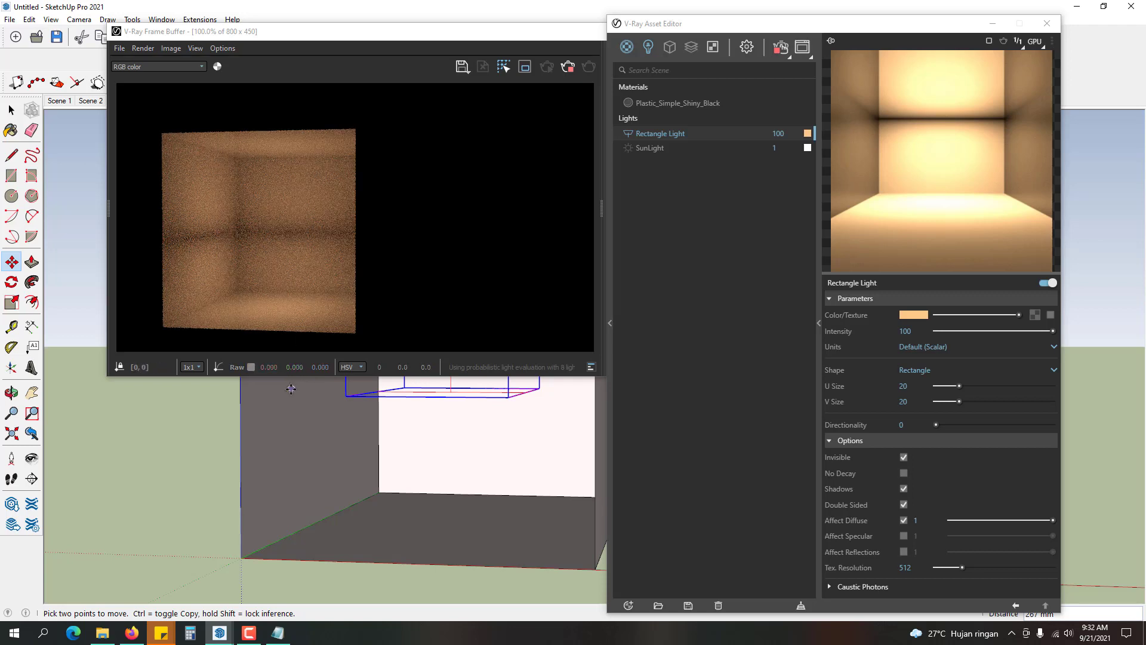
pyautogui.click(289, 410)
pyautogui.press('space')
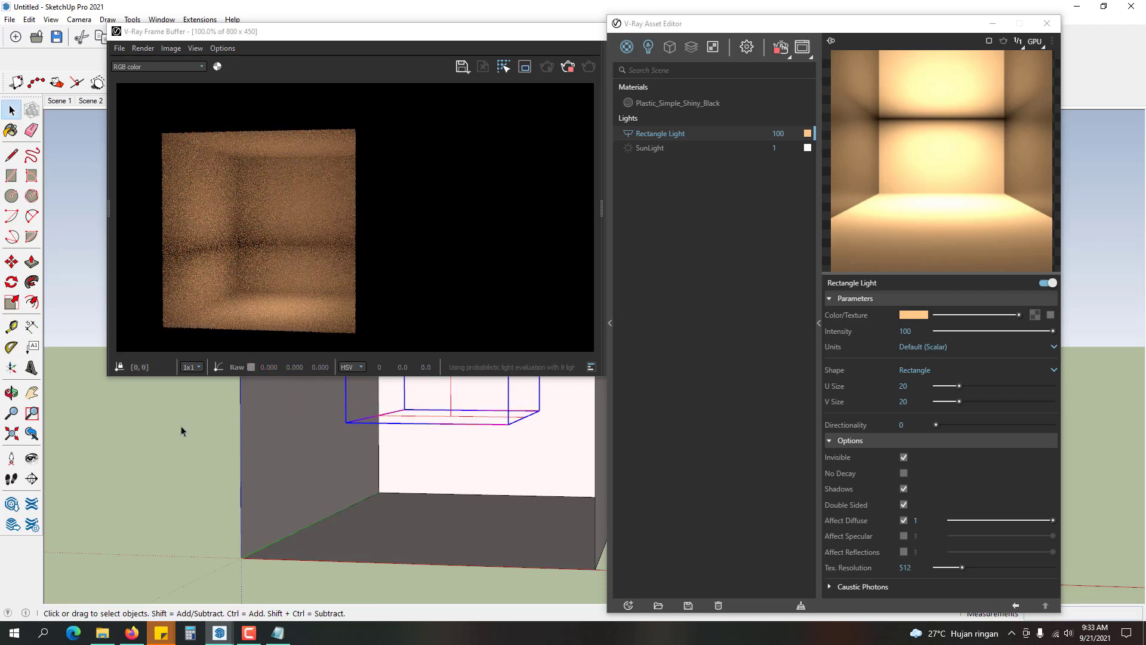
pyautogui.click(181, 425)
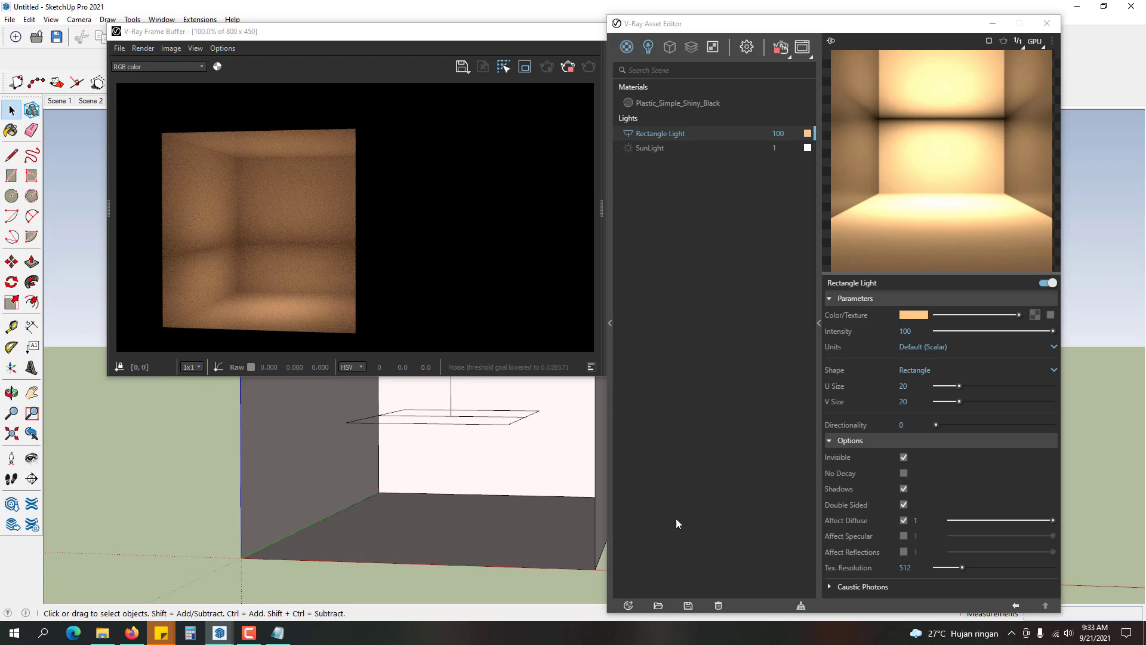
# - Disable the rectangle light's Double Sided option and set its intensity to 200
pyautogui.click(903, 505)
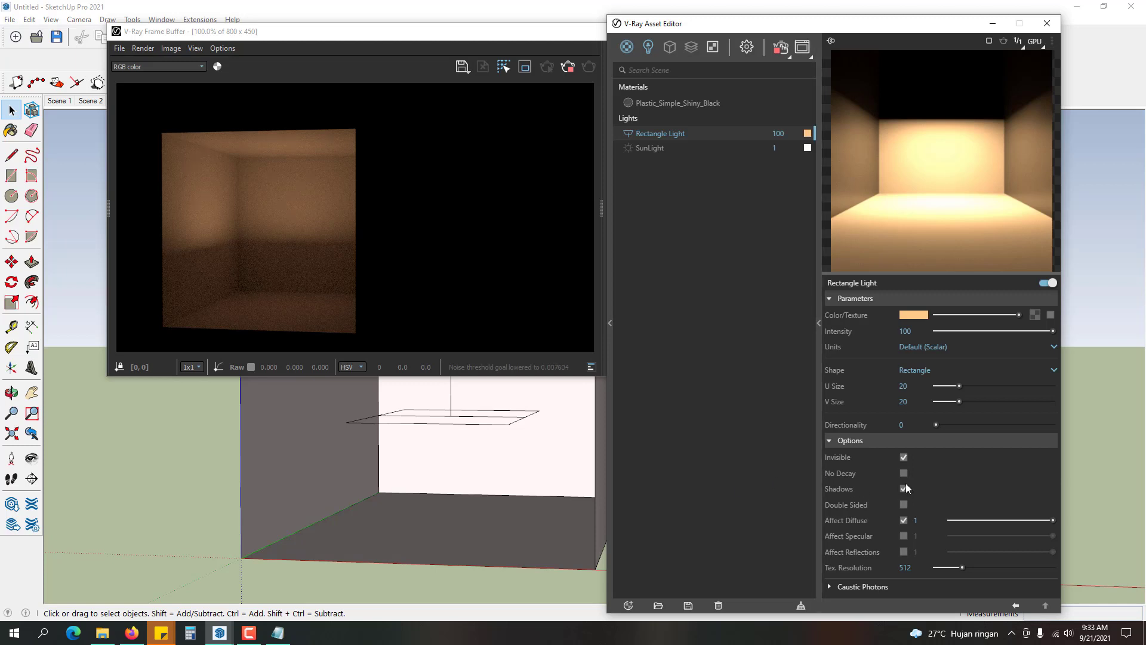
pyautogui.click(789, 134)
pyautogui.write('200')
pyautogui.press('Return')
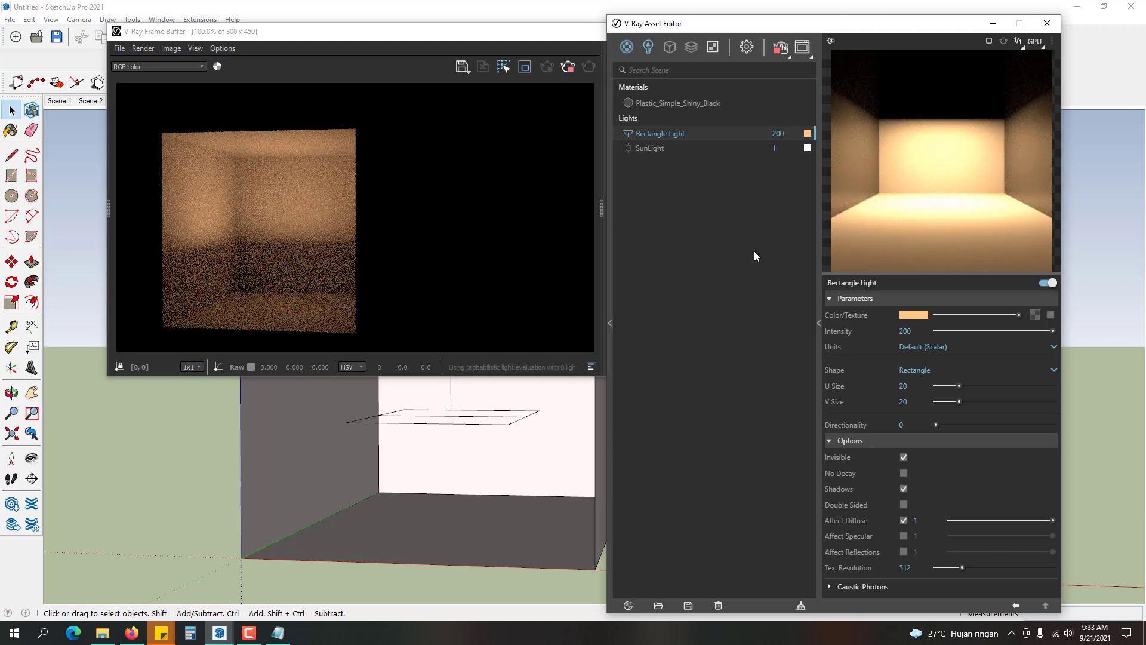
# - Try an intensity of 10 for the rectangle light and restore it to 200
pyautogui.click(792, 132)
pyautogui.write('10')
pyautogui.press('Return')
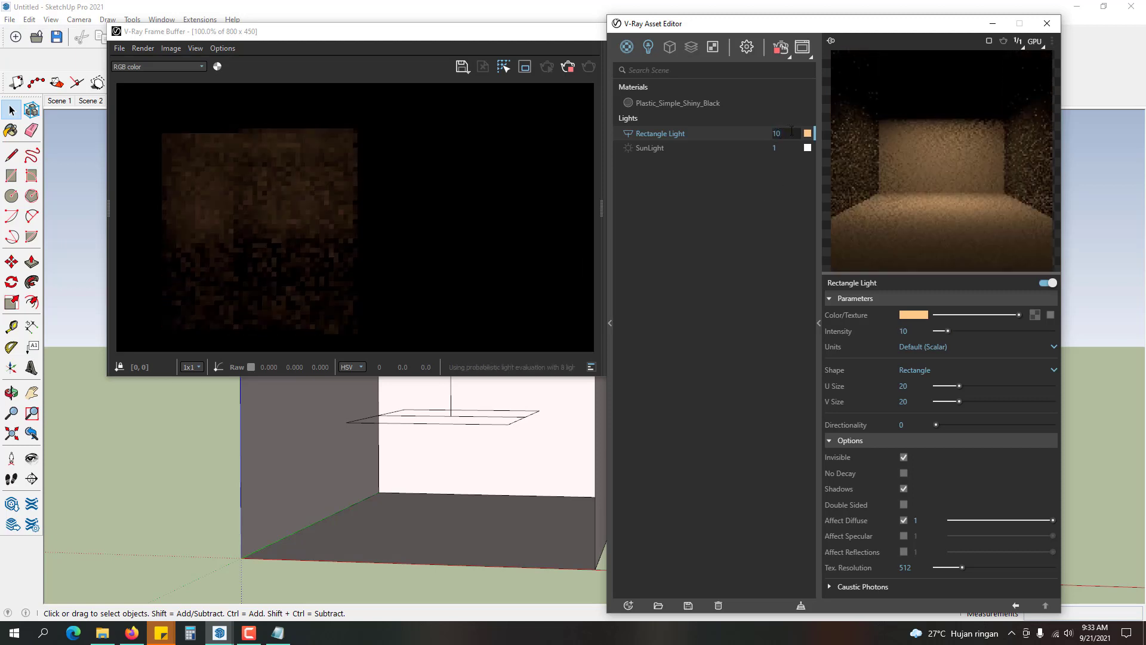
pyautogui.write('2')
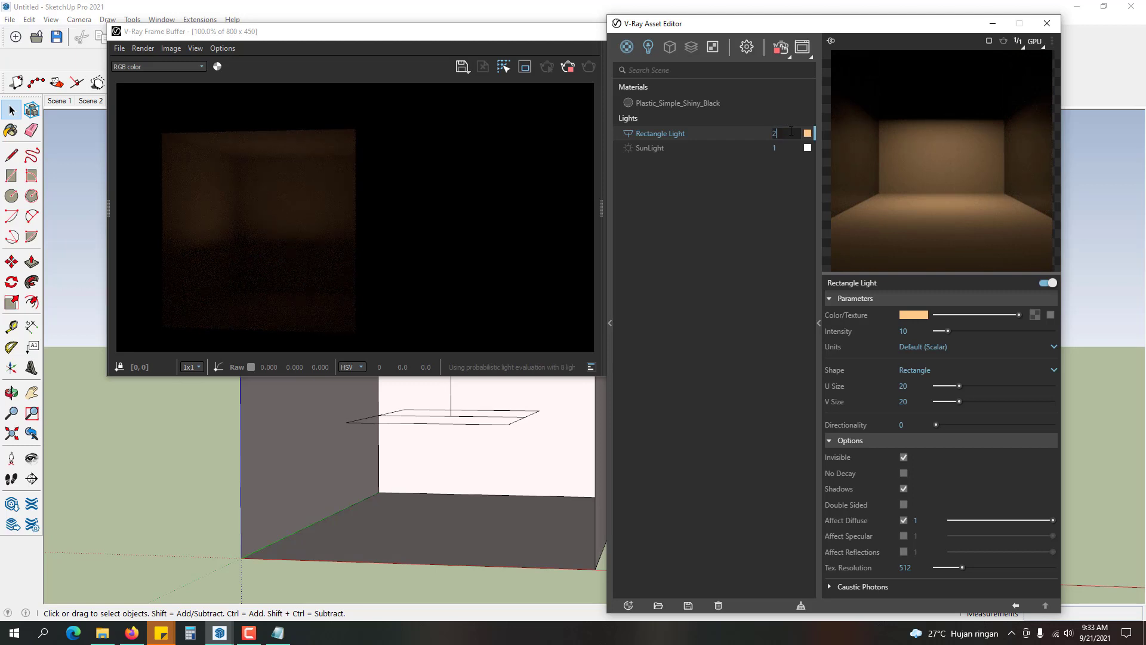
pyautogui.write('00')
pyautogui.press('Return')
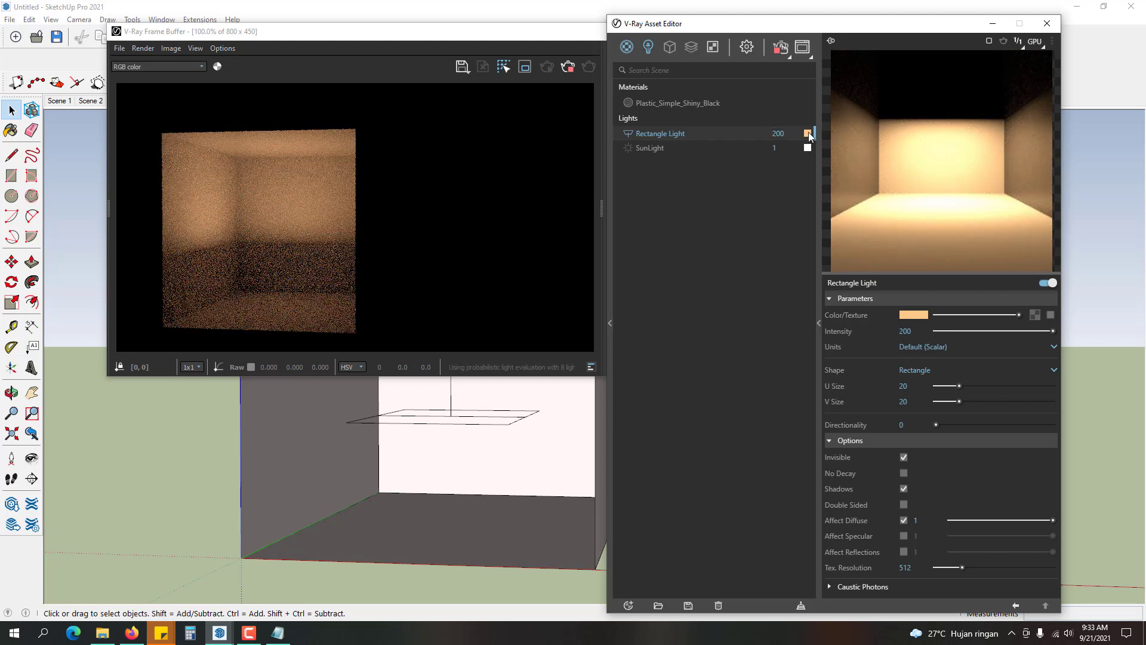
# - Change the rectangle light's colour to light green (R 174, G 255, B 138) and close the asset editor
pyautogui.click(808, 134)
pyautogui.click(545, 266)
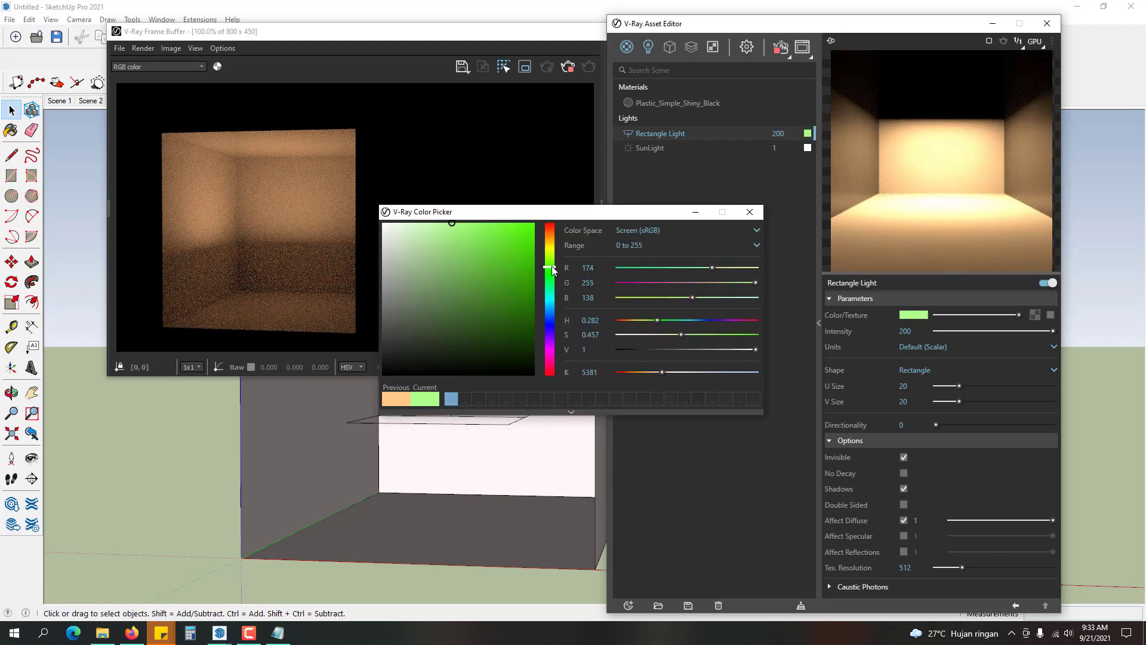
pyautogui.click(749, 218)
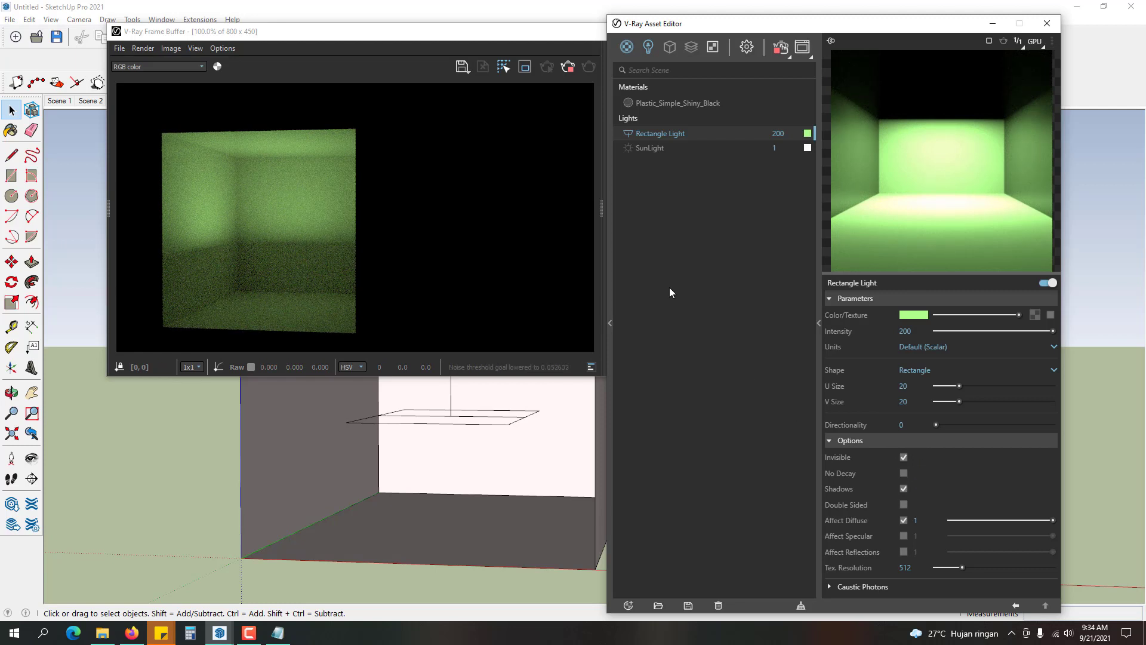
pyautogui.click(1047, 24)
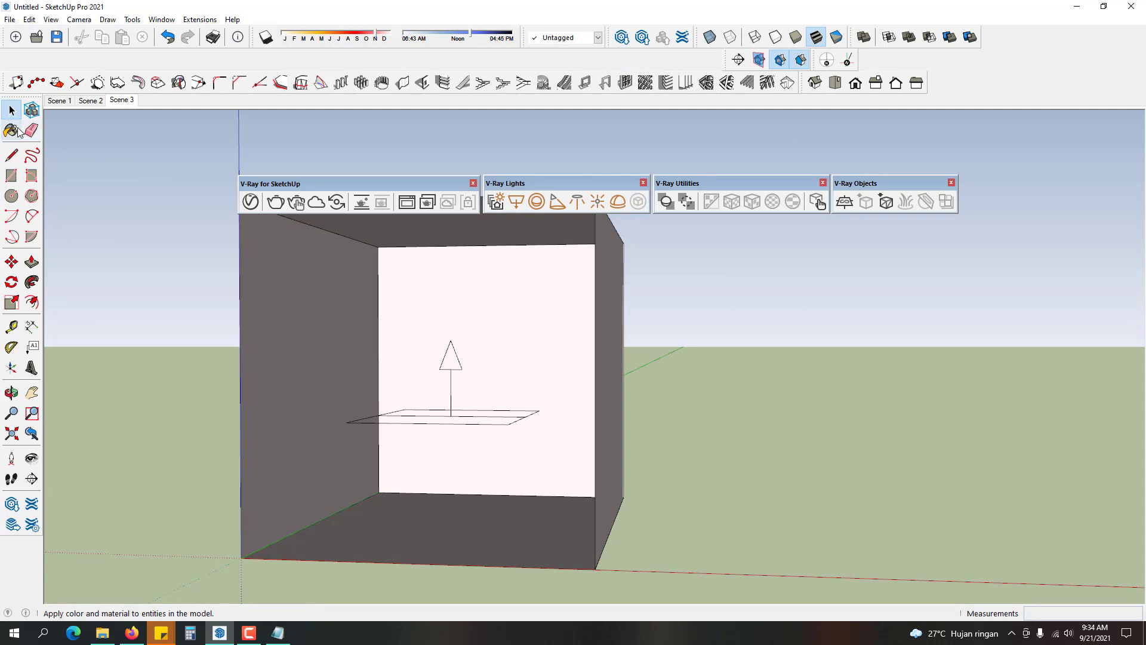
pyautogui.click(14, 129)
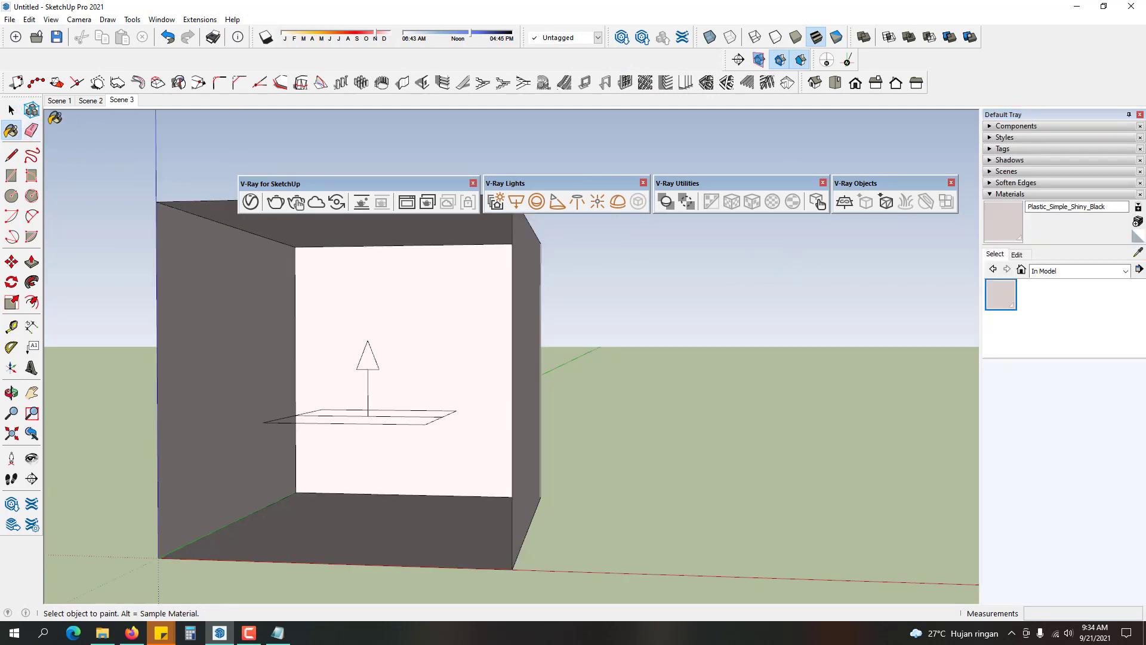
pyautogui.click(10, 109)
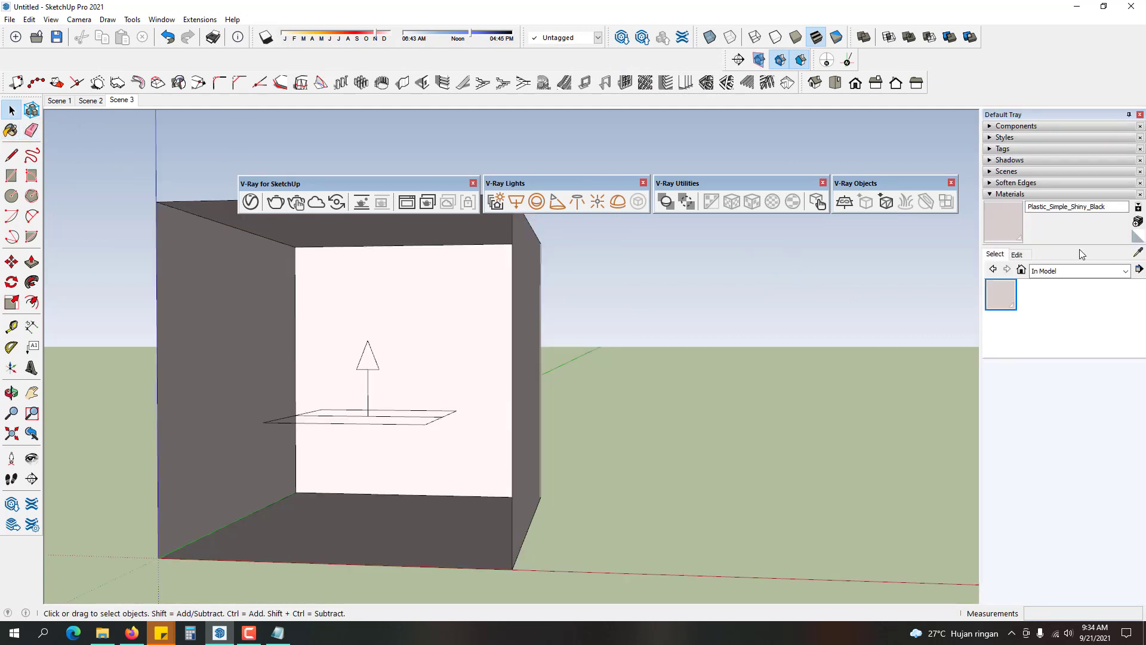
pyautogui.click(1062, 194)
pyautogui.click(1139, 114)
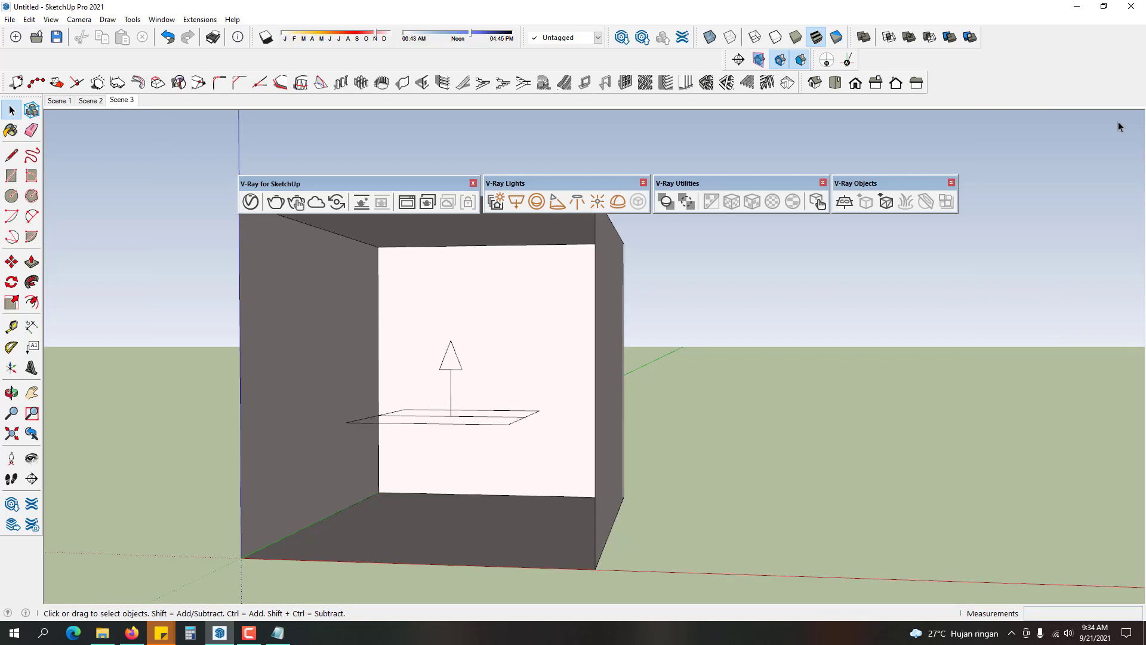
# - Switch off the rectangle light in the V-Ray Asset Editor and close the editor
pyautogui.click(250, 202)
pyautogui.click(626, 133)
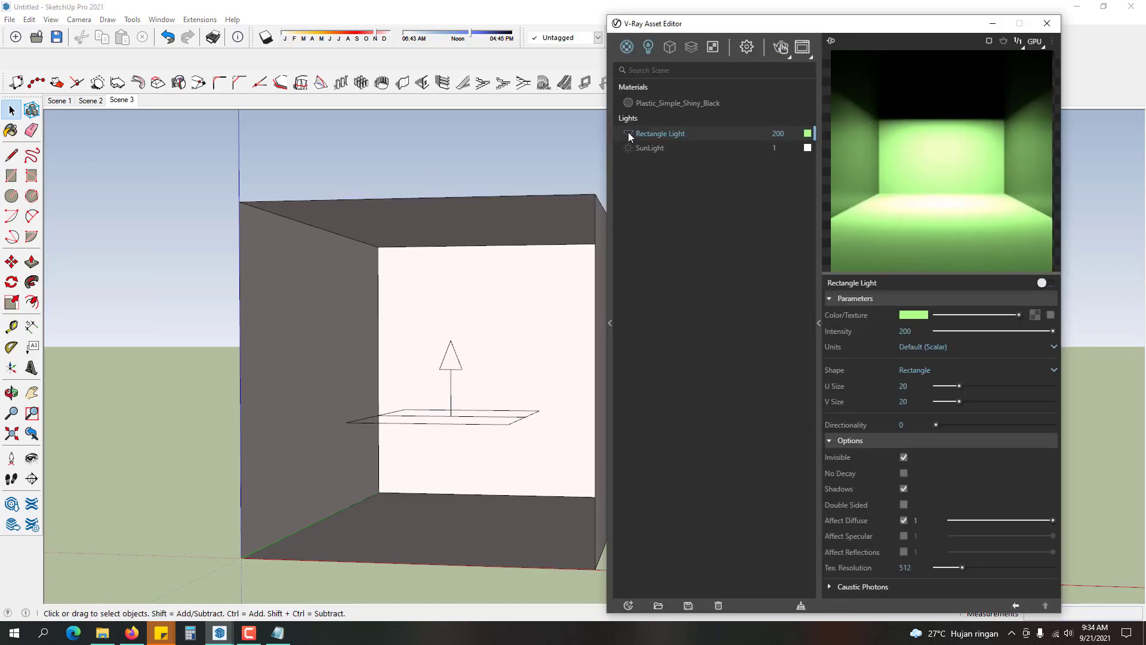
pyautogui.click(1047, 23)
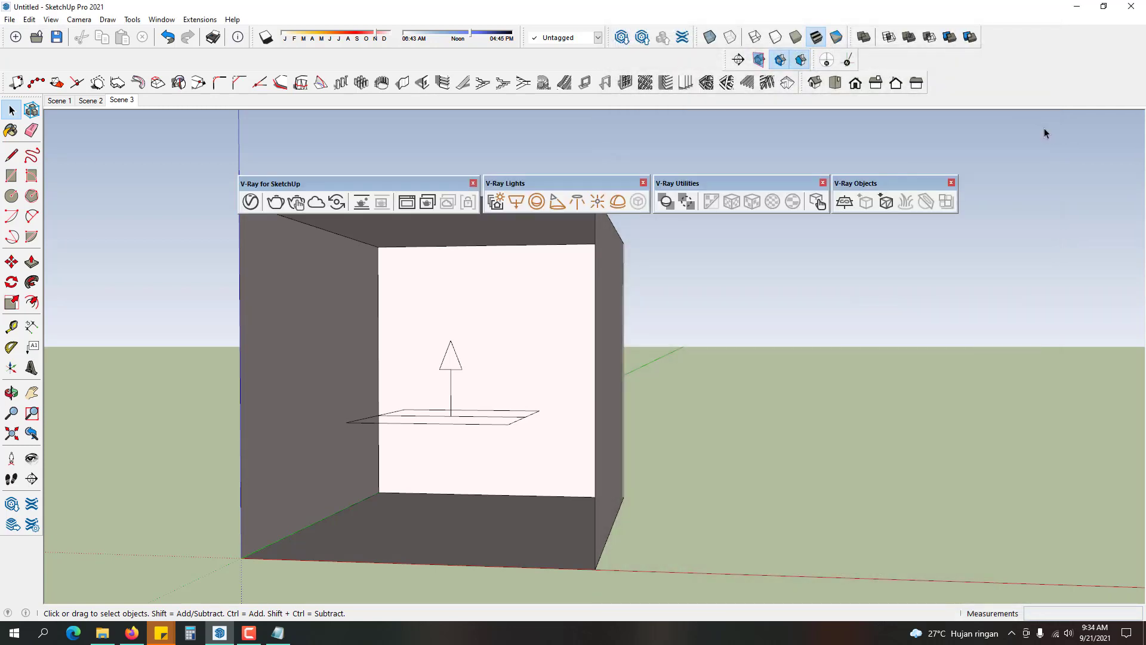
# - Place a V-Ray sphere light on the floor inside the box
pyautogui.click(535, 205)
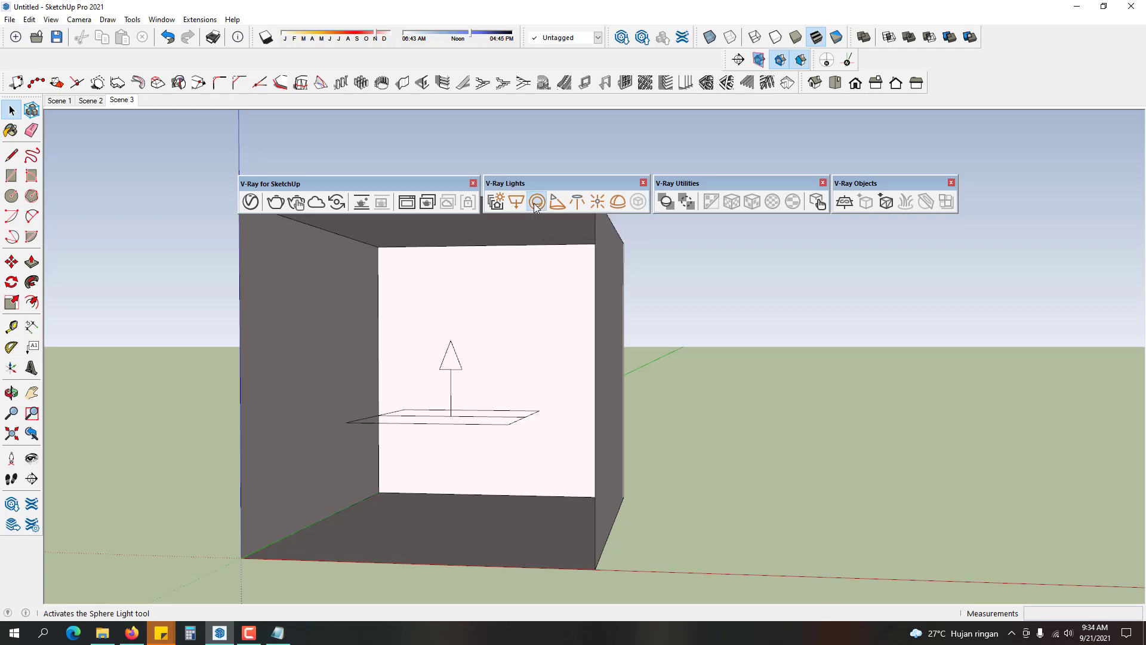
pyautogui.moveTo(430, 496); pyautogui.dragTo(521, 417, button='middle')
pyautogui.scroll(1, 495, 480)
pyautogui.click(485, 480)
pyautogui.press('space')
# - Move the sphere light straight up from the floor to above the rectangle light's plane
pyautogui.moveTo(424, 439); pyautogui.dragTo(580, 526)
pyautogui.moveTo(562, 525); pyautogui.dragTo(683, 491, button='middle')
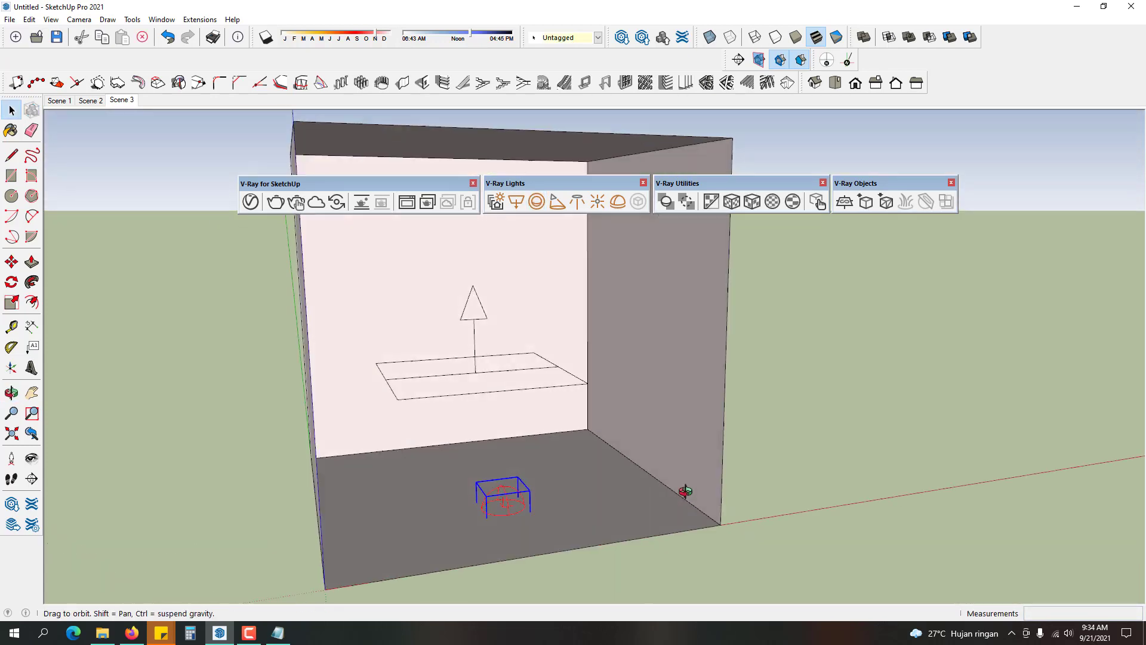
pyautogui.press('m')
pyautogui.click(587, 498)
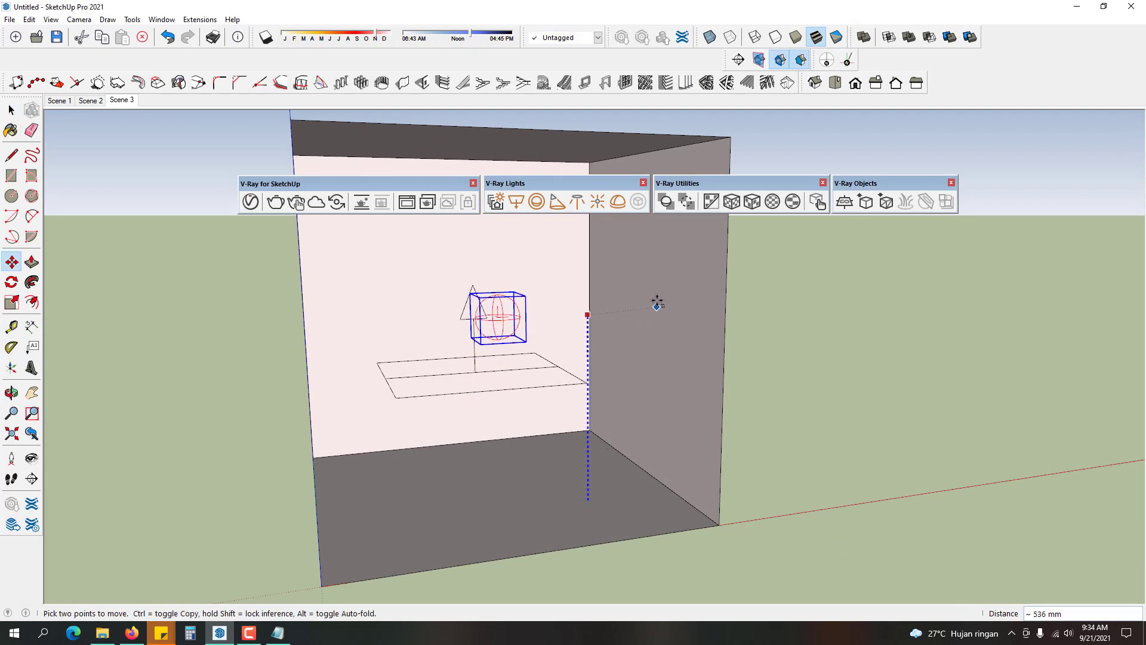
pyautogui.click(653, 278)
pyautogui.press('space')
pyautogui.click(798, 345)
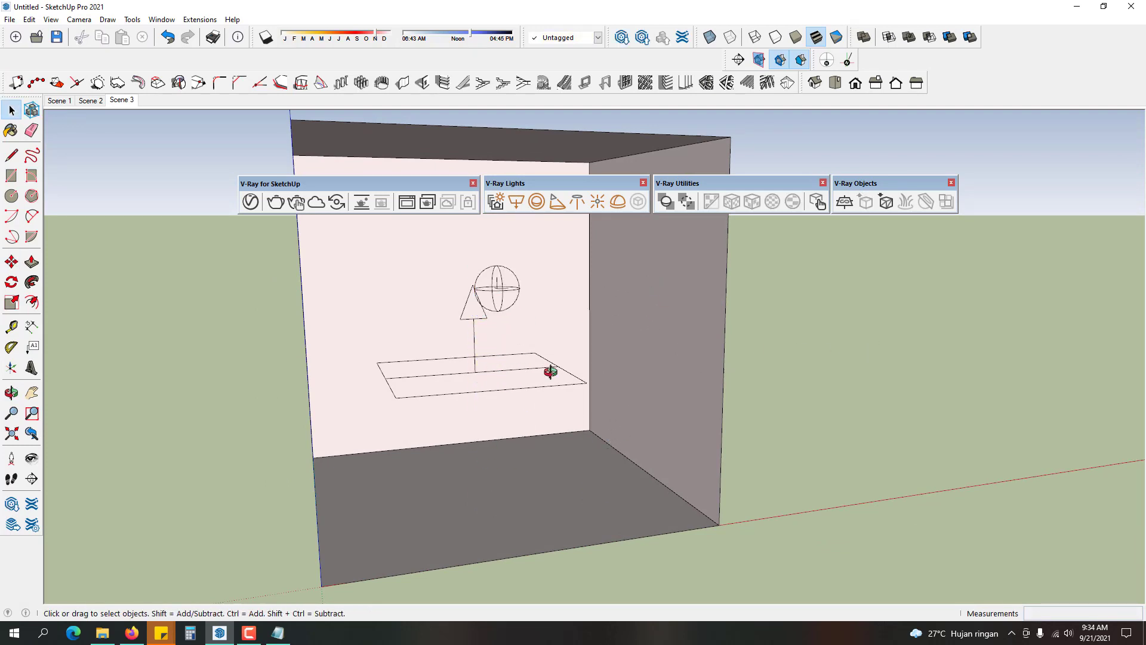
# - Start an interactive V-Ray render of the box interior with the sphere light framed in view
pyautogui.moveTo(550, 371); pyautogui.dragTo(421, 358, button='middle')
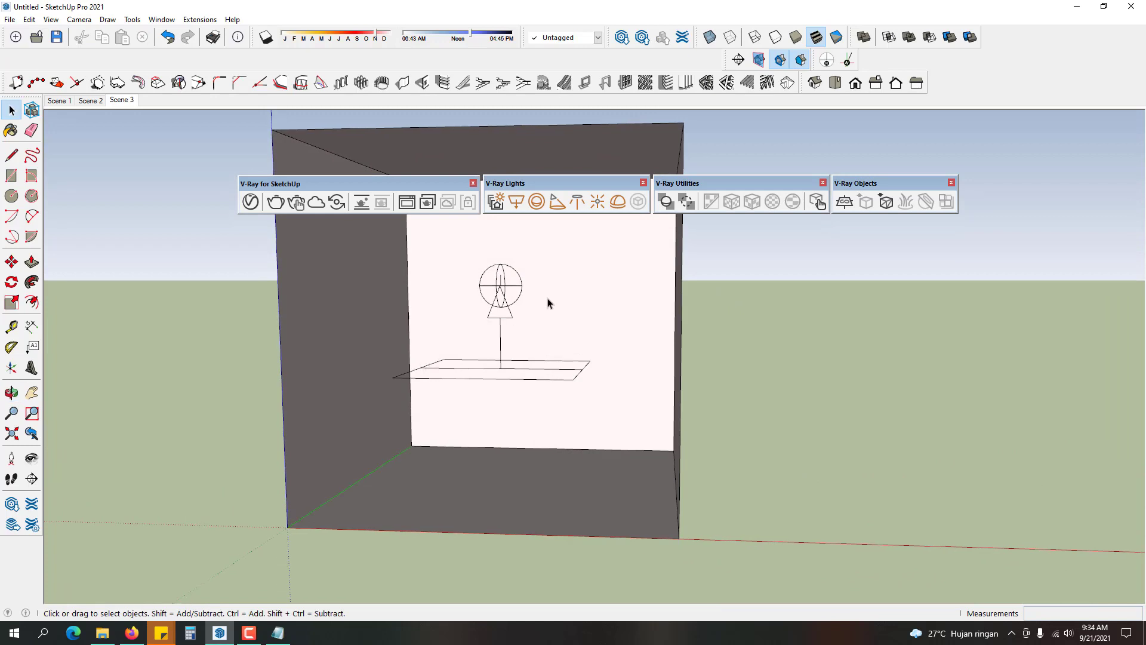
pyautogui.moveTo(547, 302); pyautogui.dragTo(734, 263, button='middle')
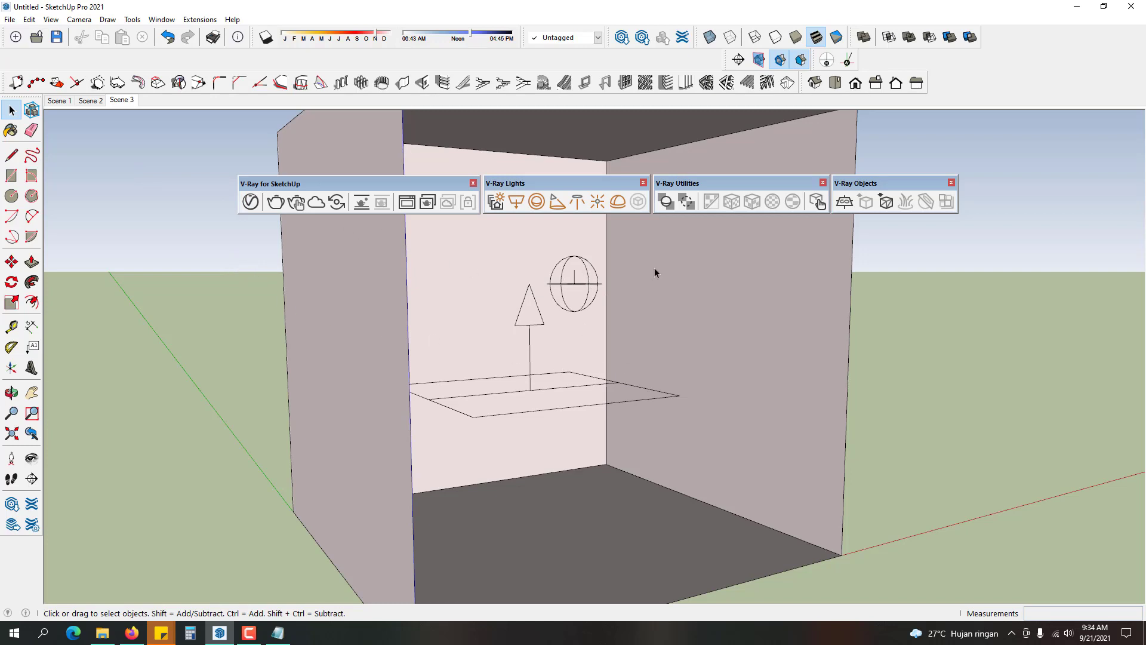
pyautogui.moveTo(655, 272); pyautogui.dragTo(478, 326, button='middle')
pyautogui.moveTo(606, 327); pyautogui.dragTo(696, 320, button='middle')
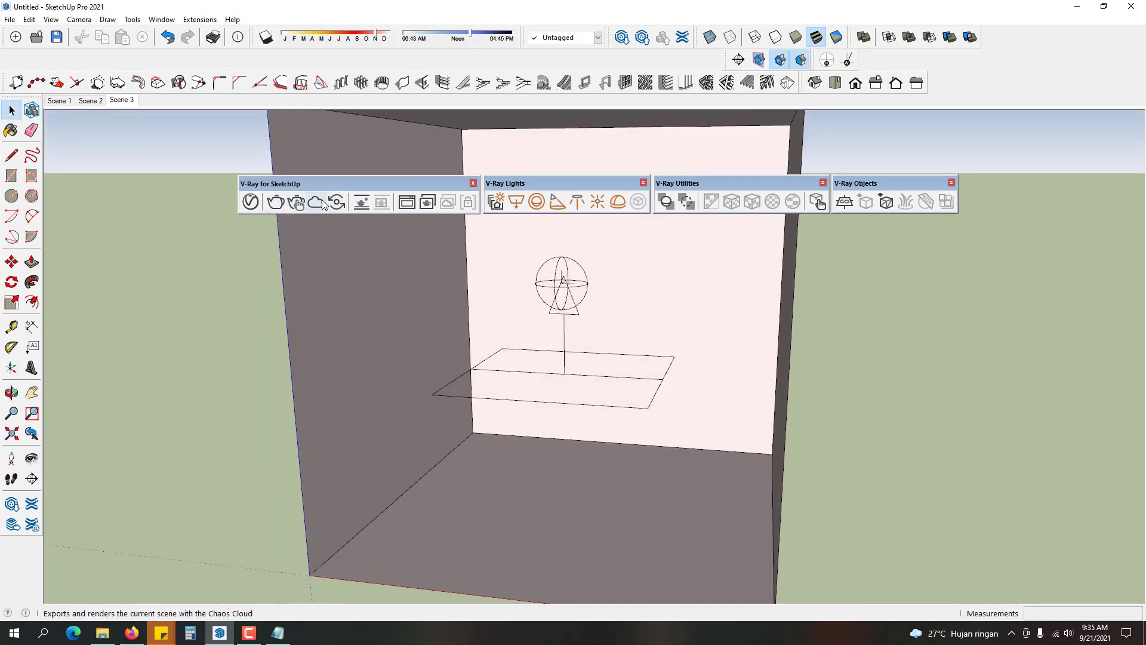
pyautogui.click(296, 202)
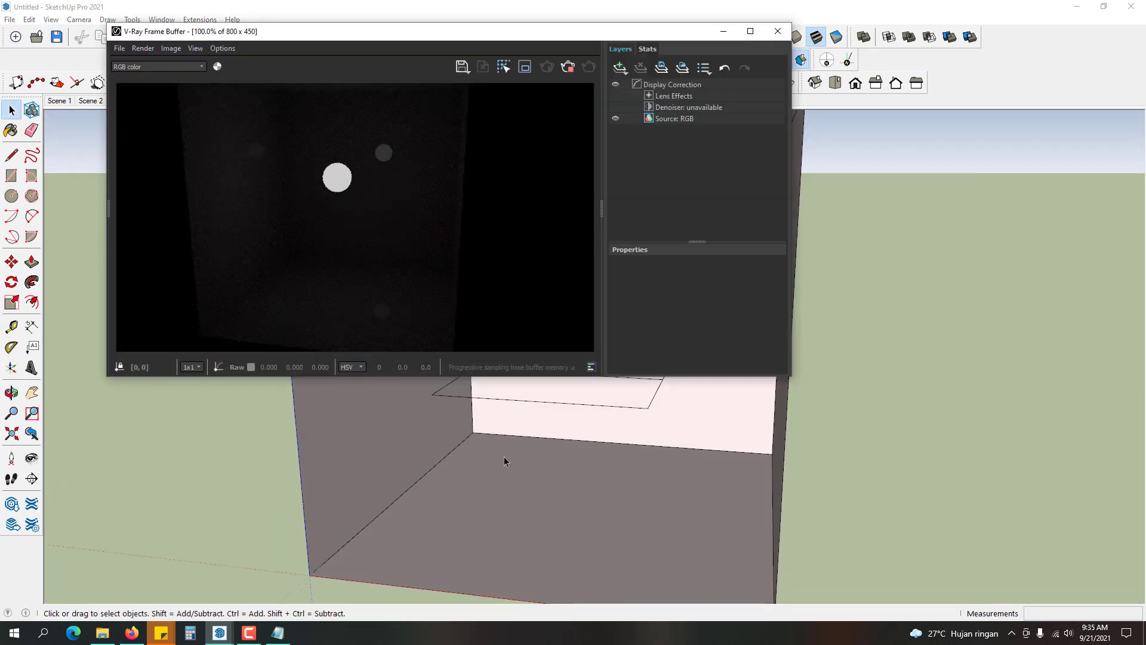
pyautogui.moveTo(499, 455)
pyautogui.mouseDown(button='middle')
pyautogui.moveTo(440, 429)
pyautogui.moveTo(555, 438)
pyautogui.moveTo(511, 466)
pyautogui.mouseUp(button='middle')
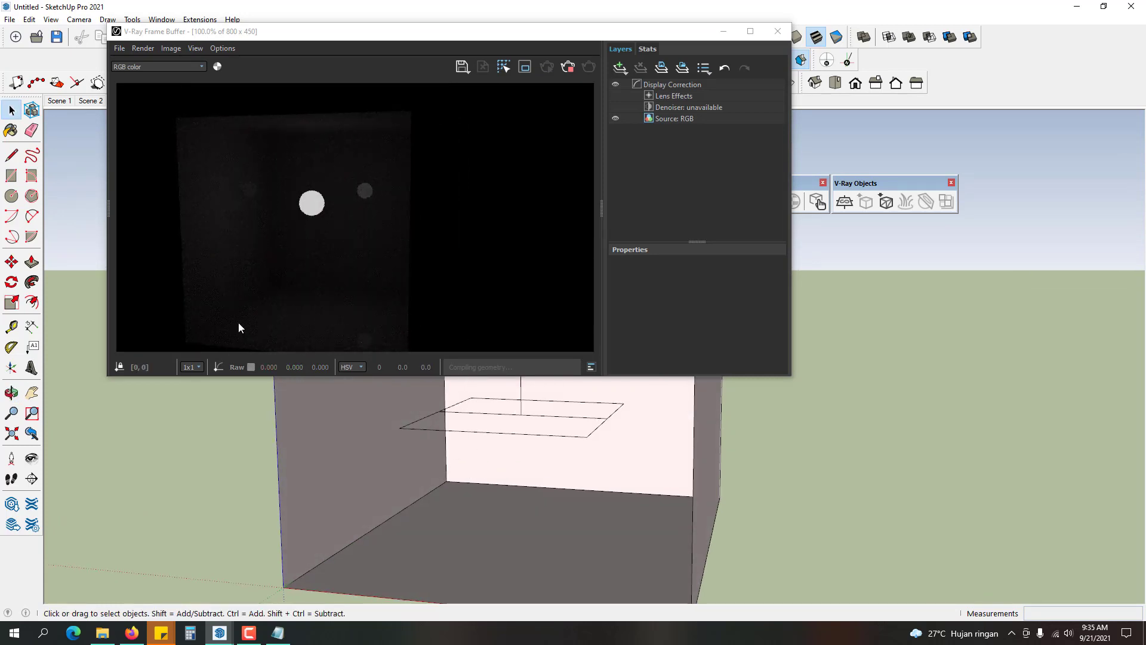
# - Move the V-Ray Frame Buffer window lower to uncover the V-Ray toolbars above the model
pyautogui.click(392, 37)
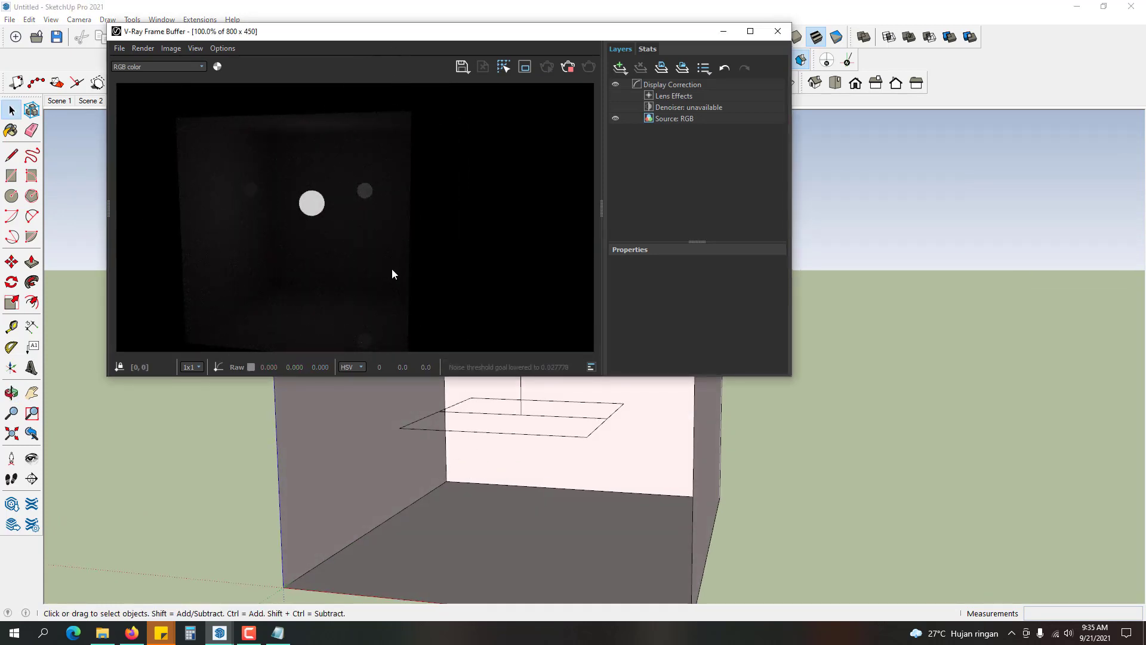
pyautogui.click(862, 431)
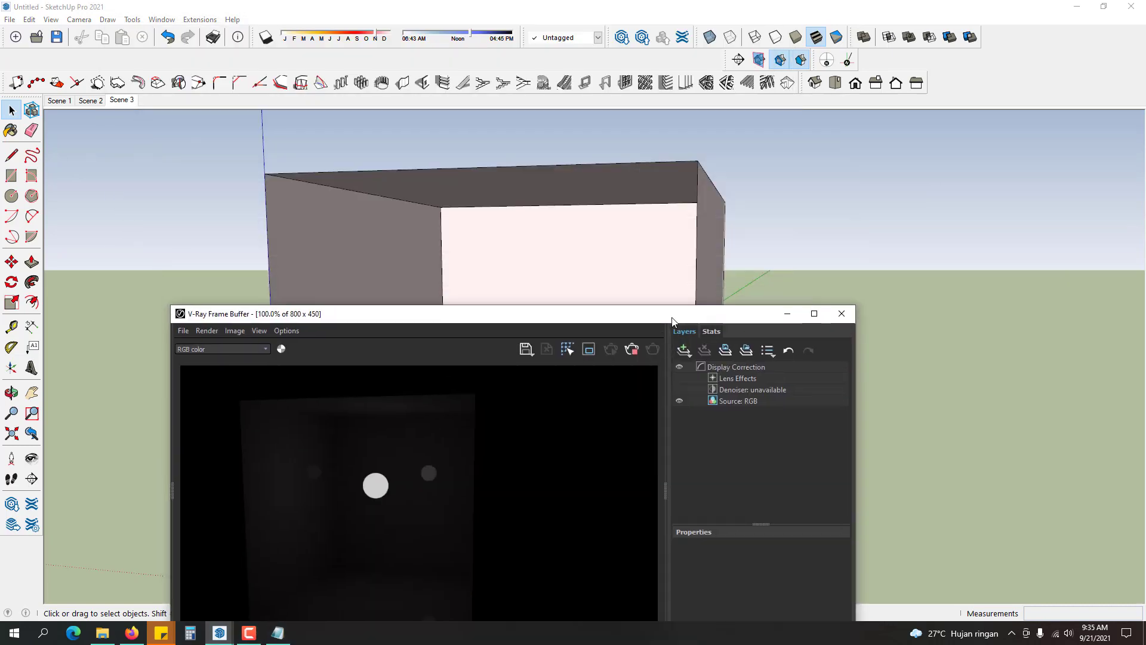
pyautogui.moveTo(672, 319); pyautogui.dragTo(671, 345)
pyautogui.click(801, 192)
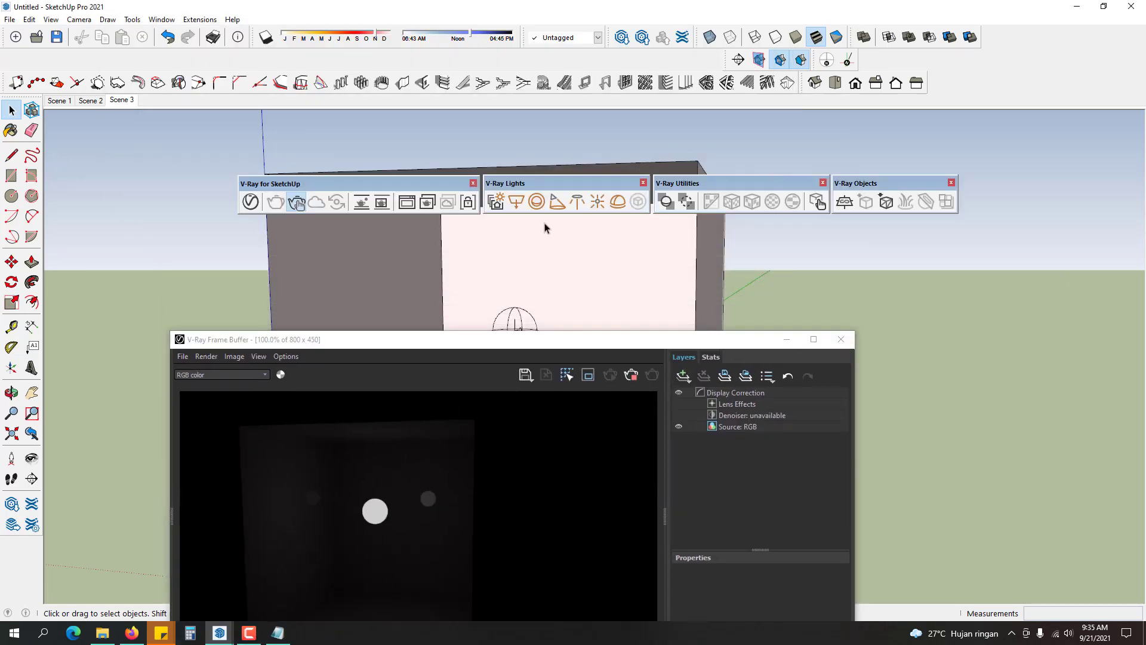
# - Open the sphere light's settings in the V-Ray Asset Editor with the render view placed beside them
pyautogui.click(251, 203)
pyautogui.click(656, 148)
pyautogui.moveTo(438, 339); pyautogui.dragTo(329, 90)
pyautogui.click(651, 23)
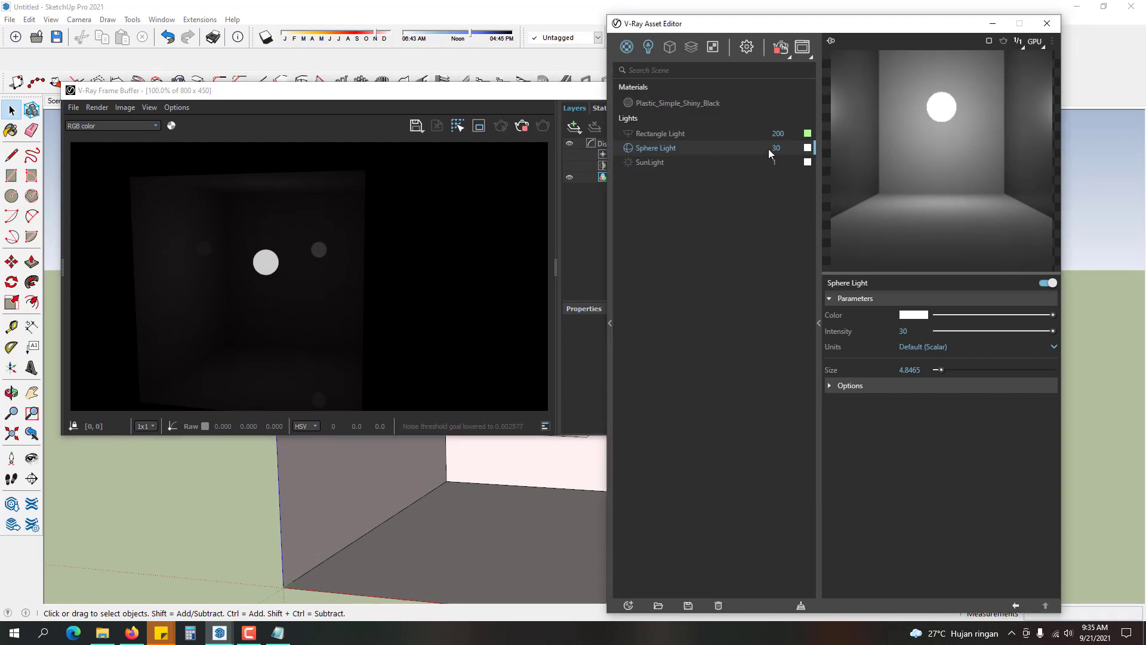
# - Try a sphere light size of 30, reduce it to 15, and check the render of the box interior
pyautogui.click(908, 369)
pyautogui.write('30')
pyautogui.press('Return')
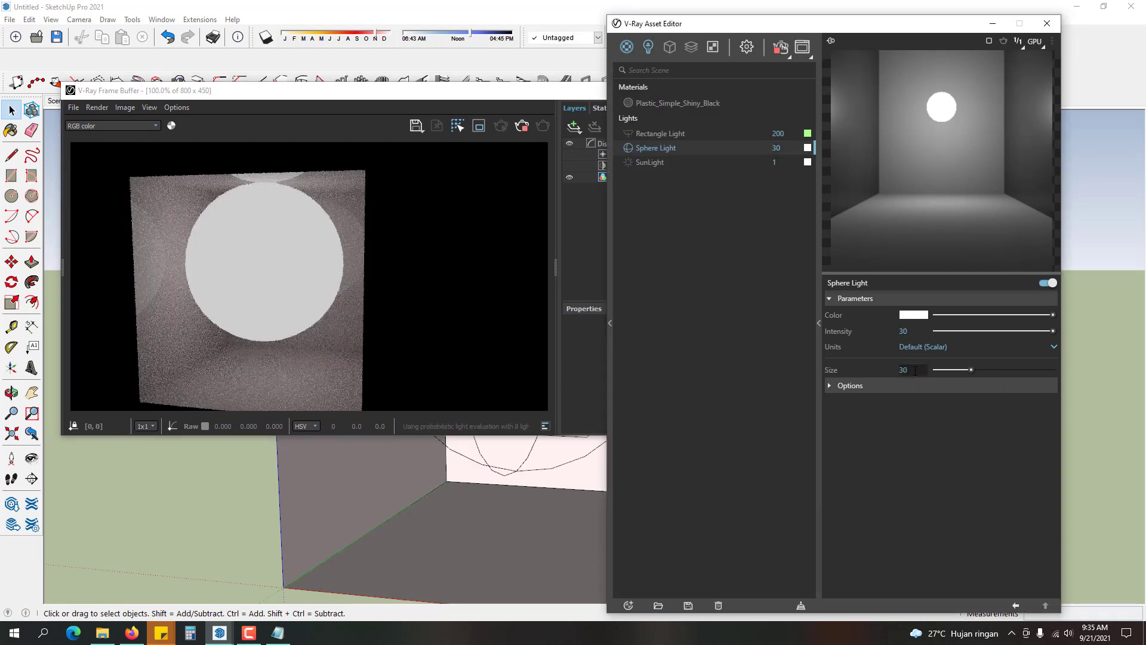
pyautogui.press('Return')
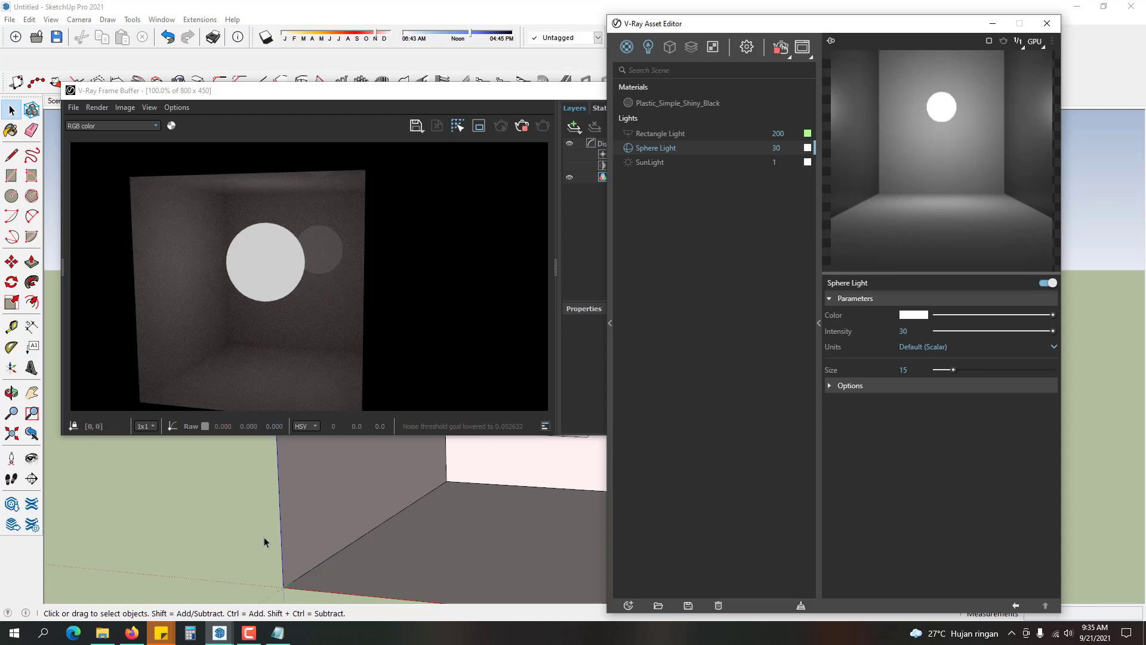
pyautogui.moveTo(227, 500); pyautogui.dragTo(250, 463, button='middle')
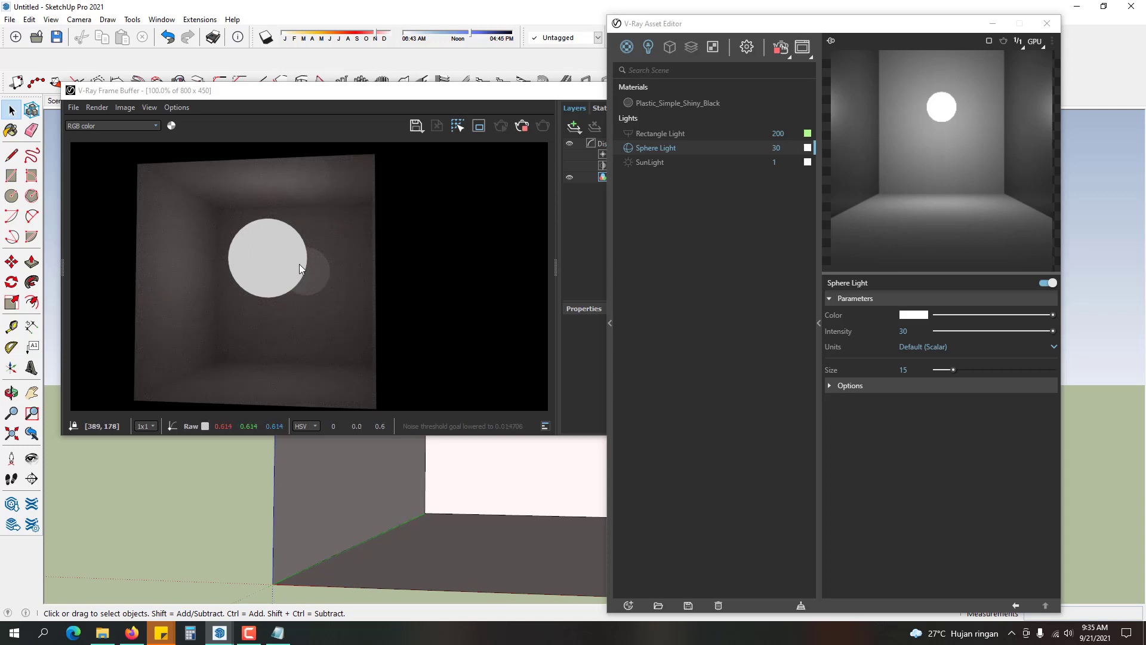
# - Expand the sphere light's options and set its intensity to 50
pyautogui.click(860, 385)
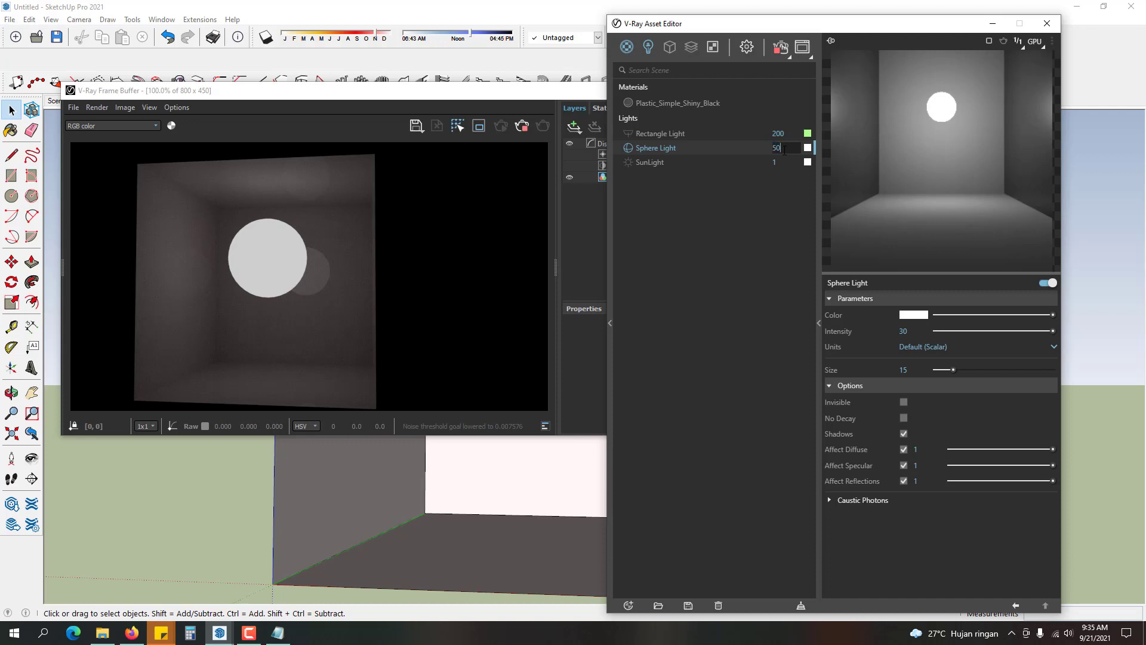
pyautogui.click(784, 149)
pyautogui.write('50')
pyautogui.press('Return')
# - Try a yellow colour on the sphere light, and return it to white
pyautogui.click(807, 147)
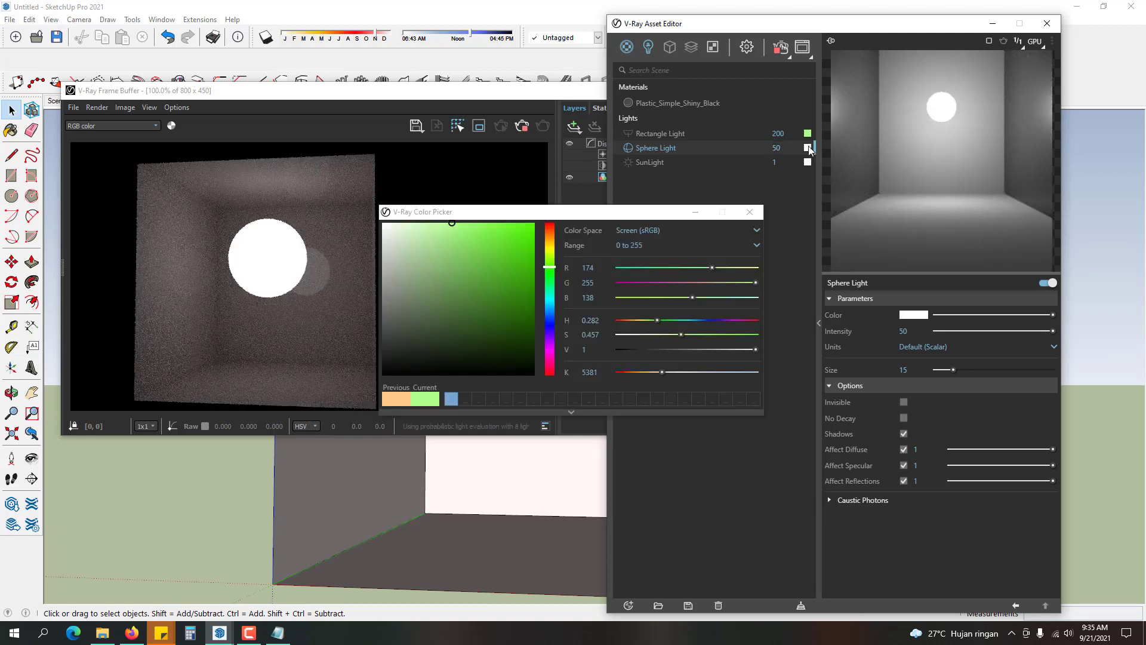
pyautogui.click(548, 249)
pyautogui.click(518, 240)
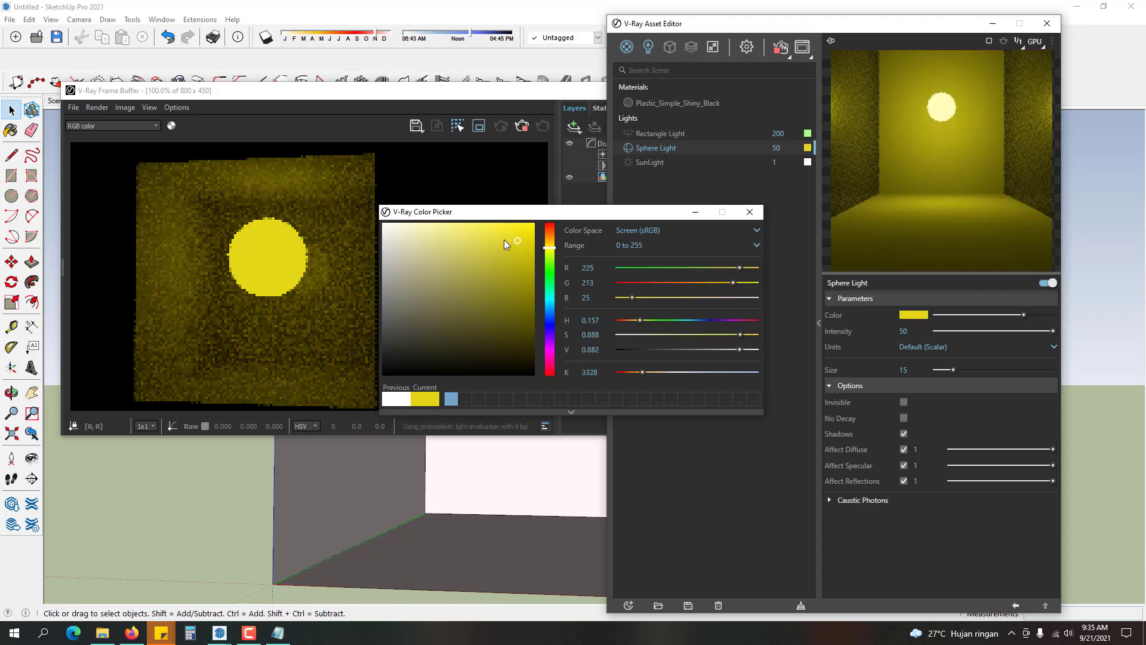
pyautogui.moveTo(516, 239); pyautogui.dragTo(328, 221)
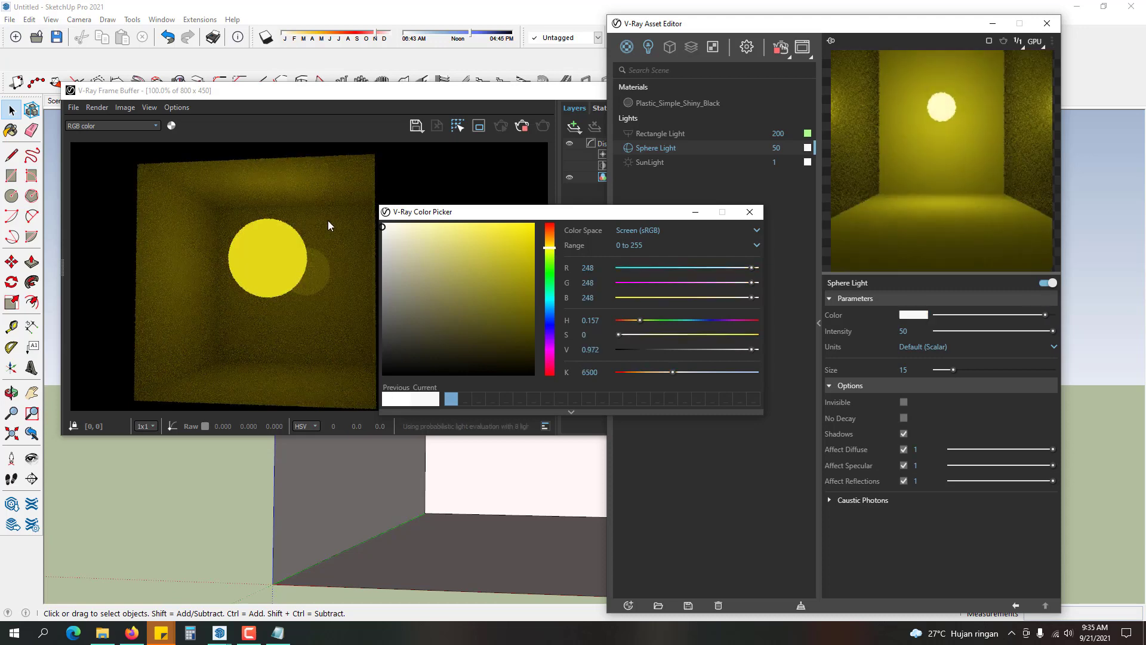
pyautogui.click(750, 212)
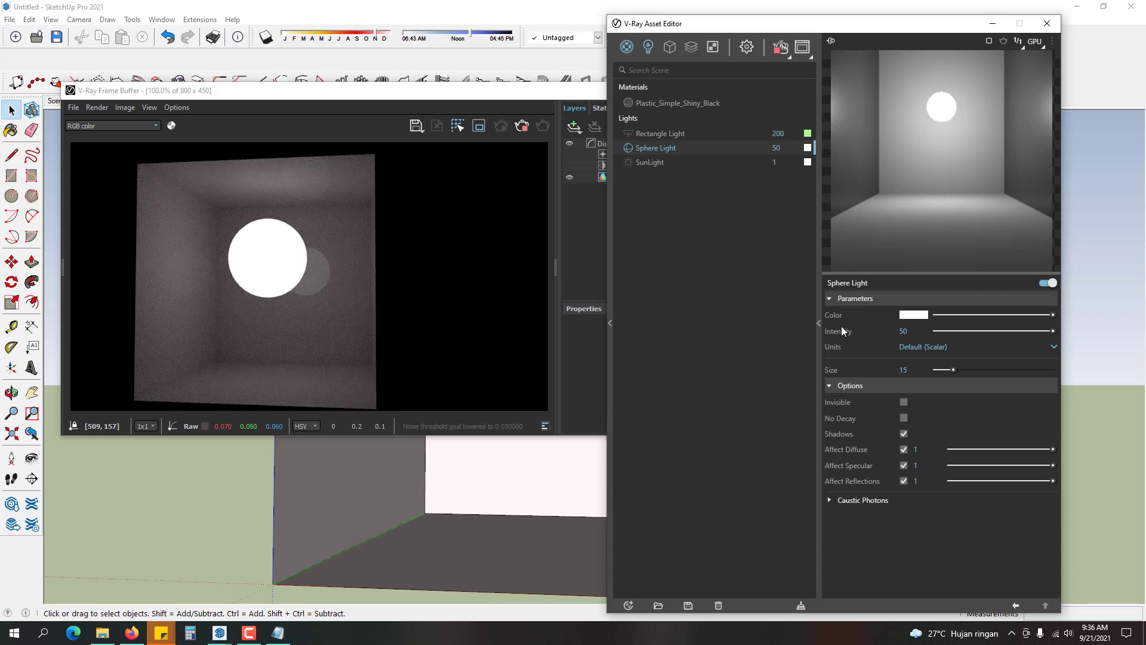
# - Set the sphere light's colour temperature to 5500 K, and warm it further to 5000 K
pyautogui.click(807, 148)
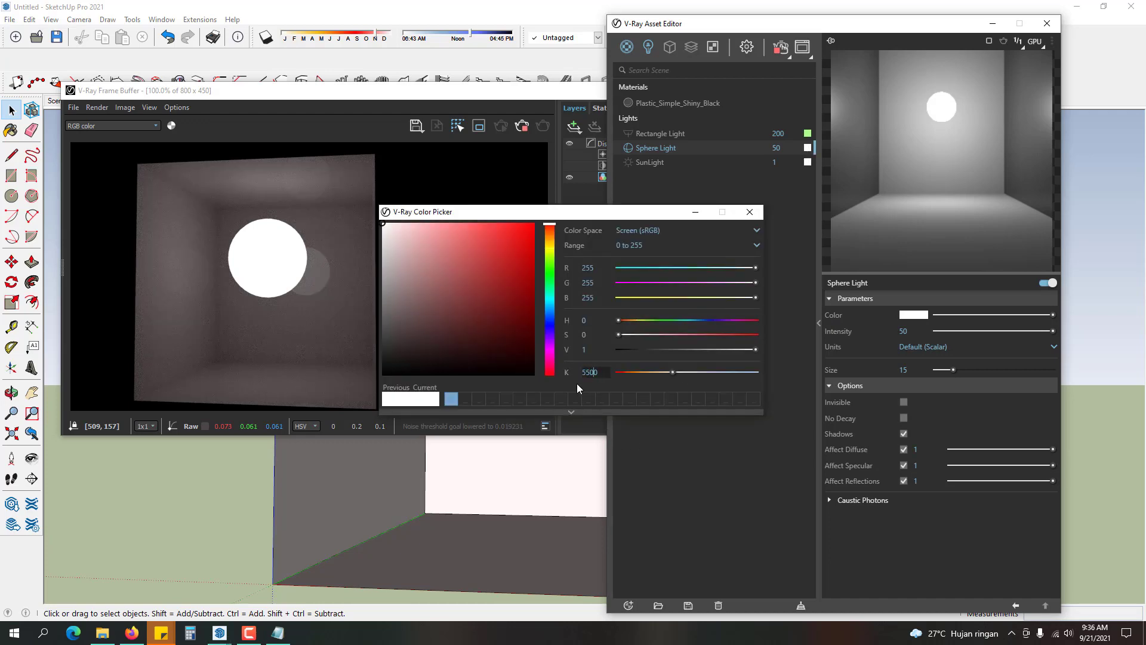
pyautogui.press('BackSpace')
pyautogui.press('Return')
pyautogui.doubleClick(598, 370)
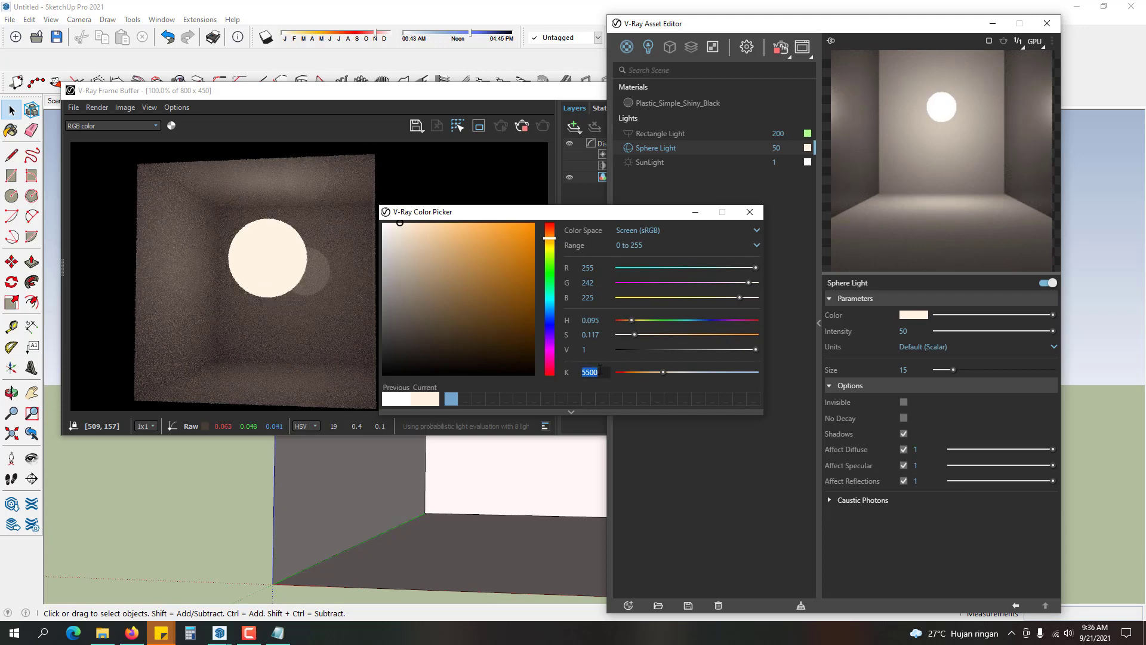
pyautogui.write('5000')
pyautogui.press('Return')
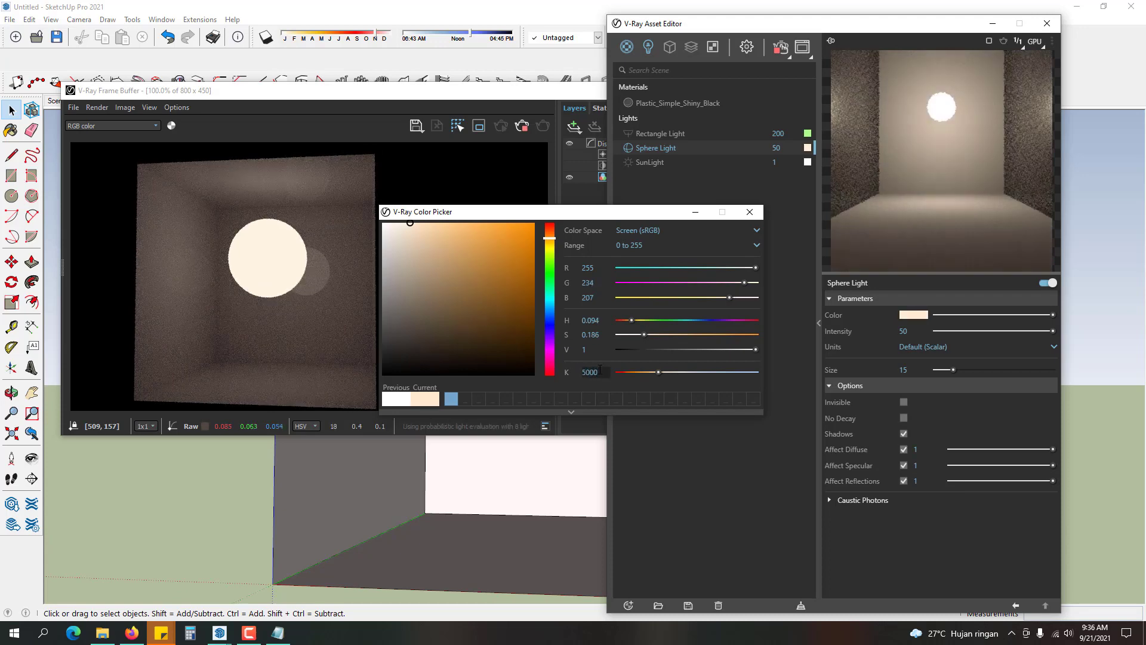
pyautogui.click(749, 212)
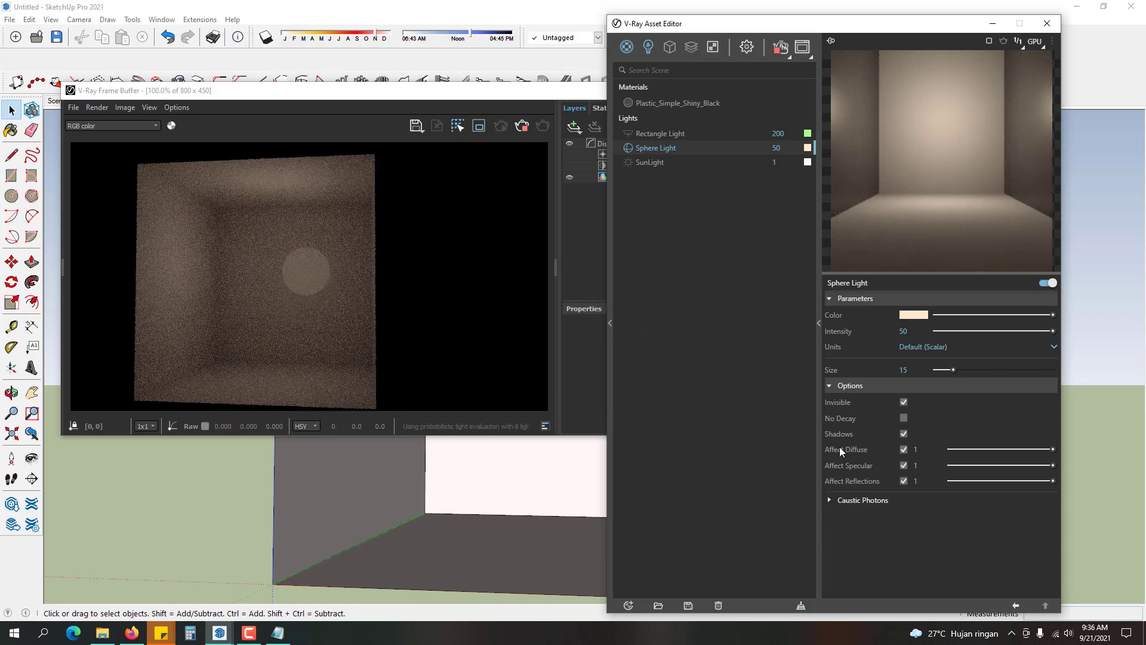
# - Make the sphere light invisible and turn off its Affect Specular and Affect Reflections options
pyautogui.click(904, 465)
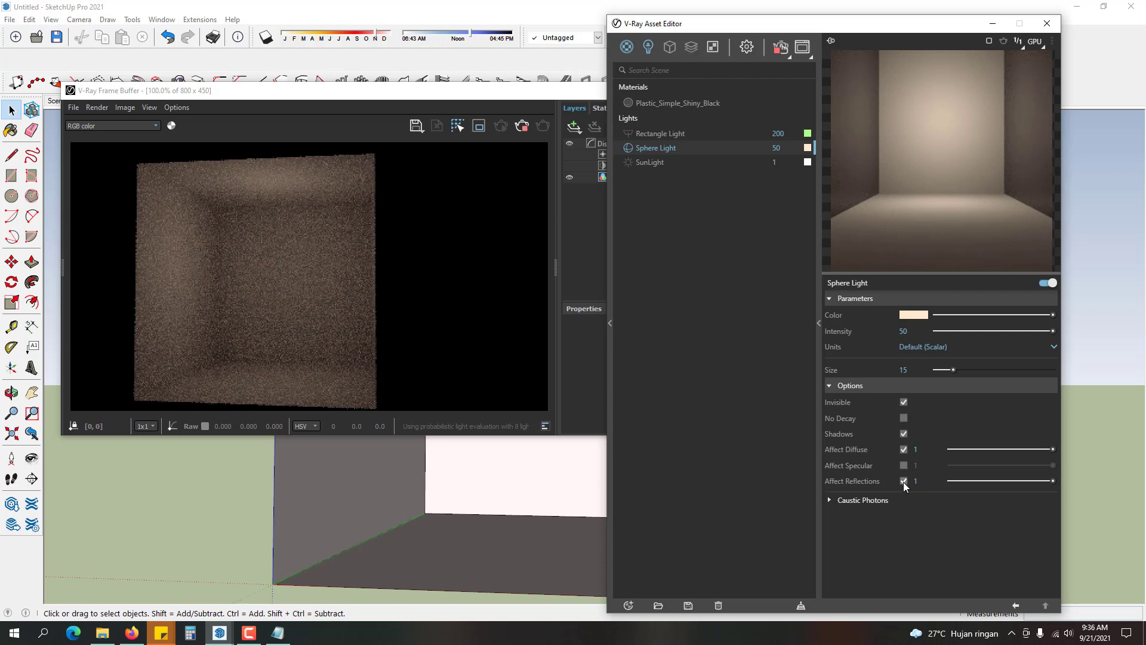
pyautogui.click(903, 482)
pyautogui.moveTo(537, 91); pyautogui.dragTo(358, 114)
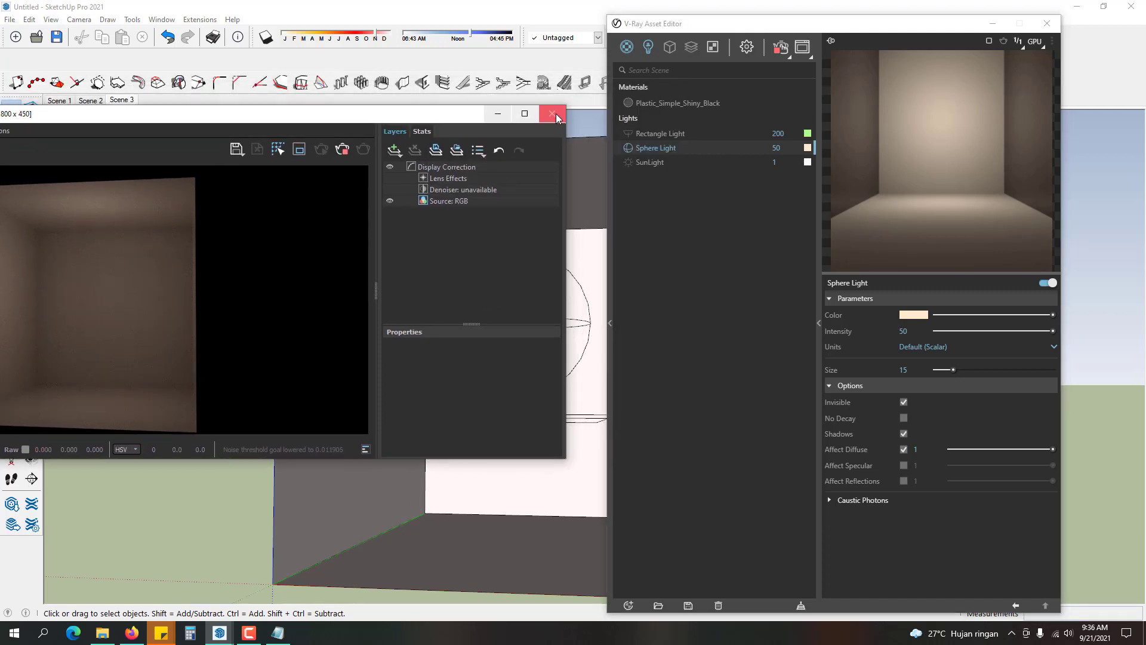
# - Examine the interactive render of the box interior from several angles, ending with a view of its open front
pyautogui.click(498, 113)
pyautogui.moveTo(478, 359); pyautogui.dragTo(411, 394, button='middle')
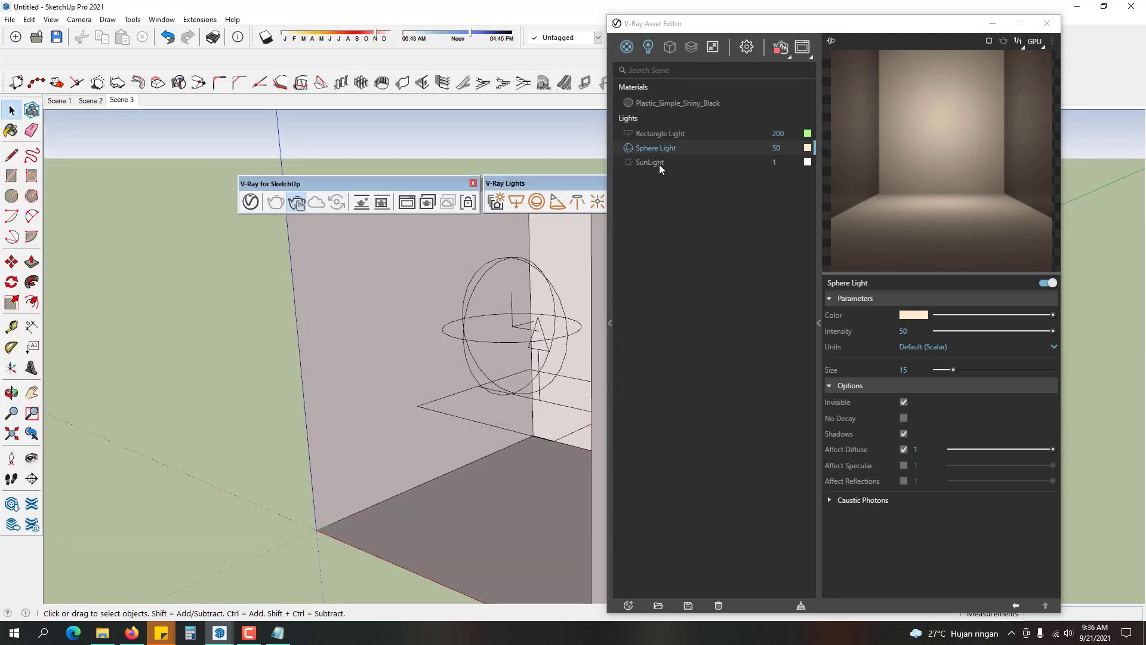
pyautogui.click(406, 202)
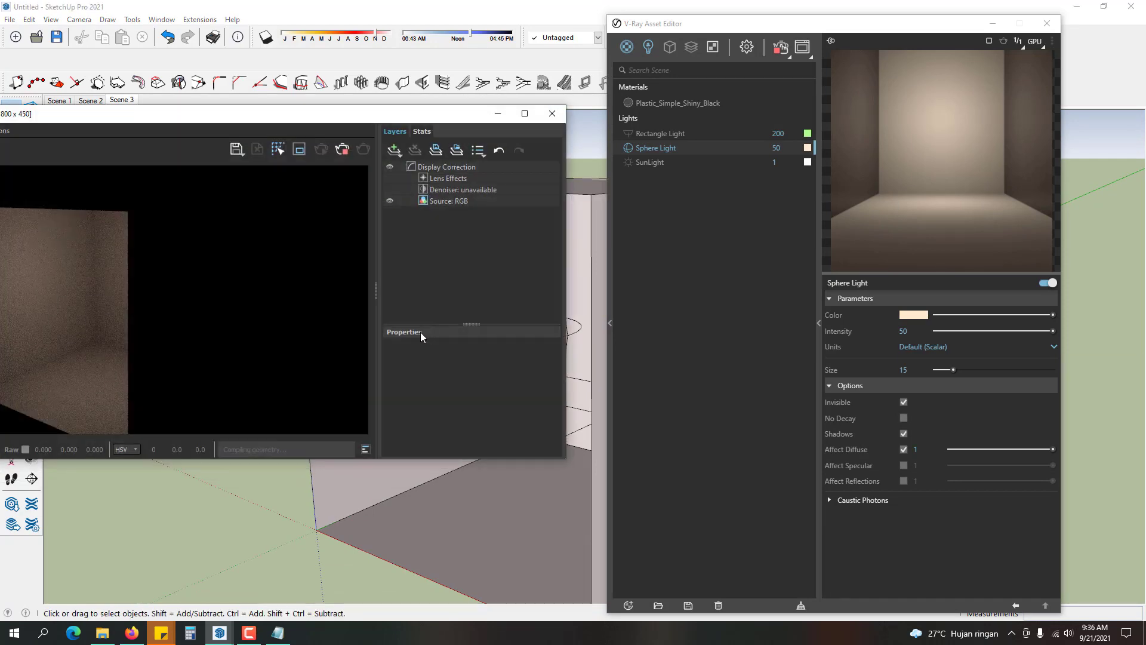
pyautogui.moveTo(424, 507)
pyautogui.mouseDown(button='middle')
pyautogui.moveTo(533, 528)
pyautogui.moveTo(433, 527)
pyautogui.moveTo(534, 525)
pyautogui.moveTo(245, 328)
pyautogui.mouseUp(button='middle')
pyautogui.moveTo(227, 112)
pyautogui.mouseDown()
pyautogui.moveTo(297, 108)
pyautogui.moveTo(377, 64)
pyautogui.mouseUp()
pyautogui.moveTo(517, 503)
pyautogui.mouseDown(button='middle')
pyautogui.moveTo(453, 489)
pyautogui.moveTo(473, 543)
pyautogui.moveTo(468, 463)
pyautogui.moveTo(485, 514)
pyautogui.mouseUp(button='middle')
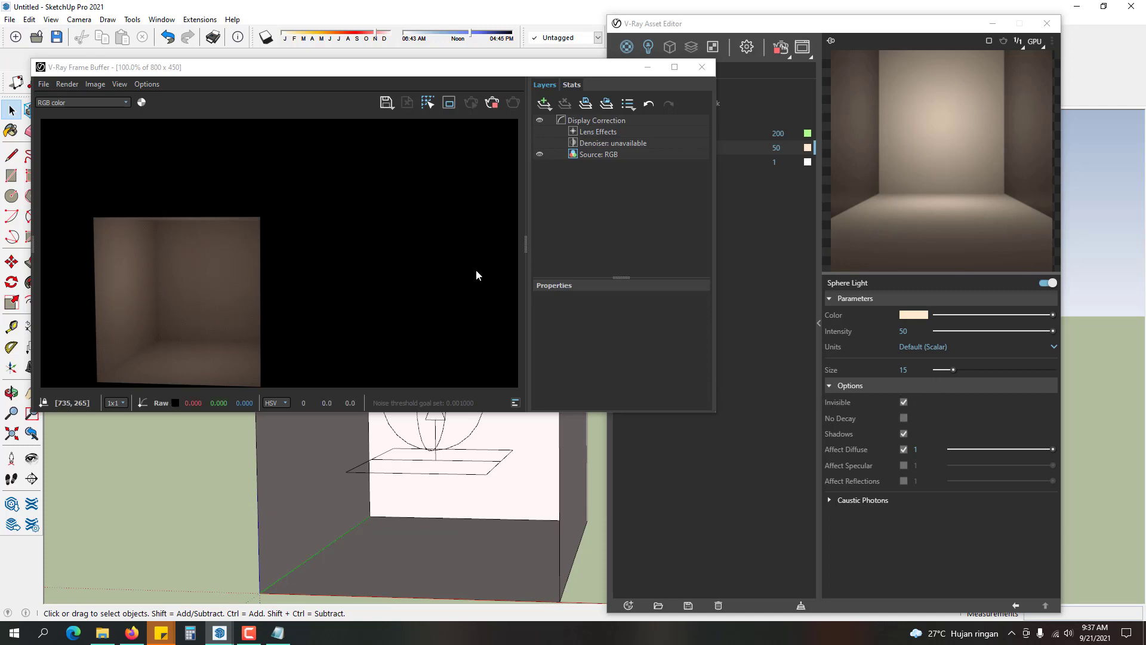
# - Close the V-Ray Frame Buffer and switch off the sphere light
pyautogui.click(701, 68)
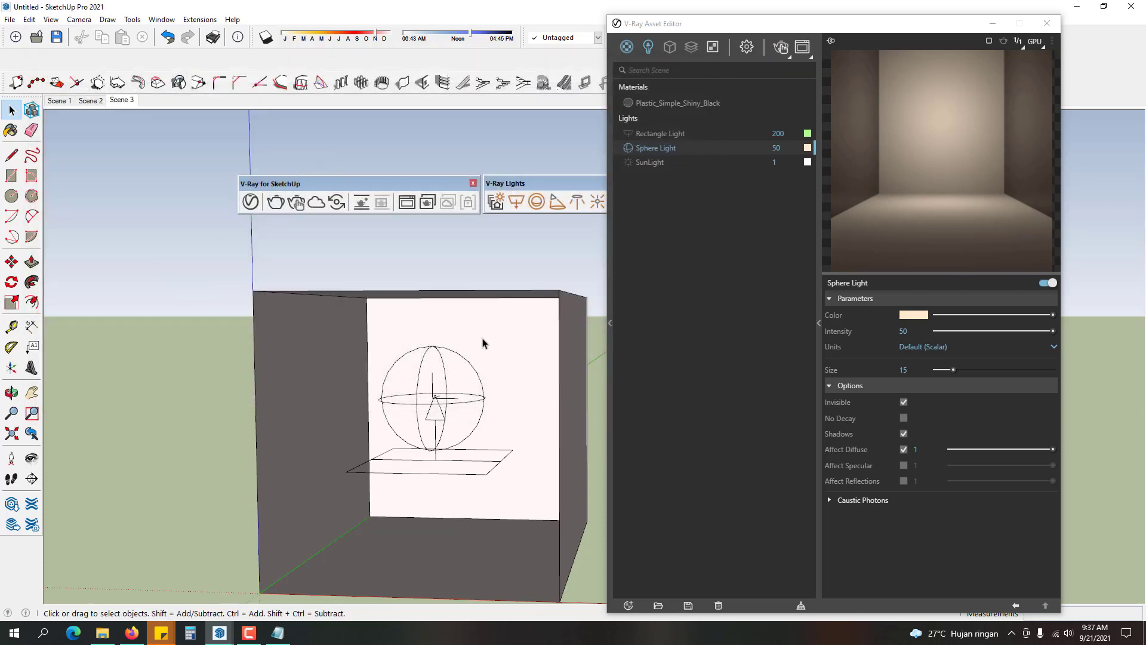
pyautogui.moveTo(440, 389)
pyautogui.mouseDown(button='middle')
pyautogui.moveTo(445, 404)
pyautogui.moveTo(437, 373)
pyautogui.moveTo(458, 366)
pyautogui.mouseUp(button='middle')
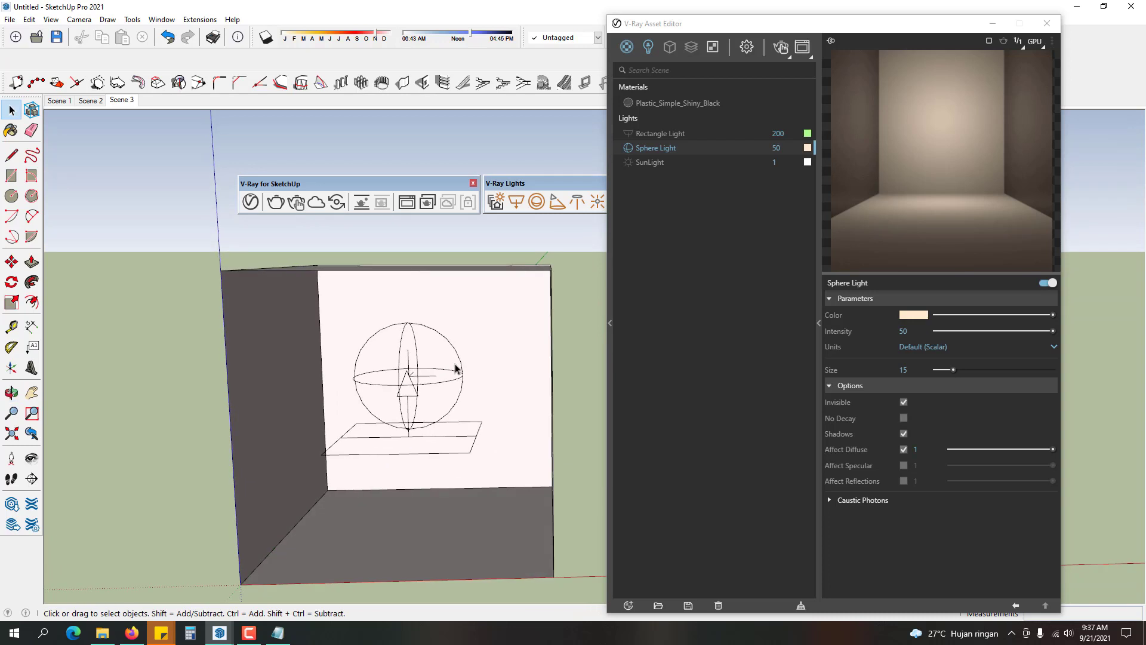
pyautogui.click(573, 182)
pyautogui.click(629, 149)
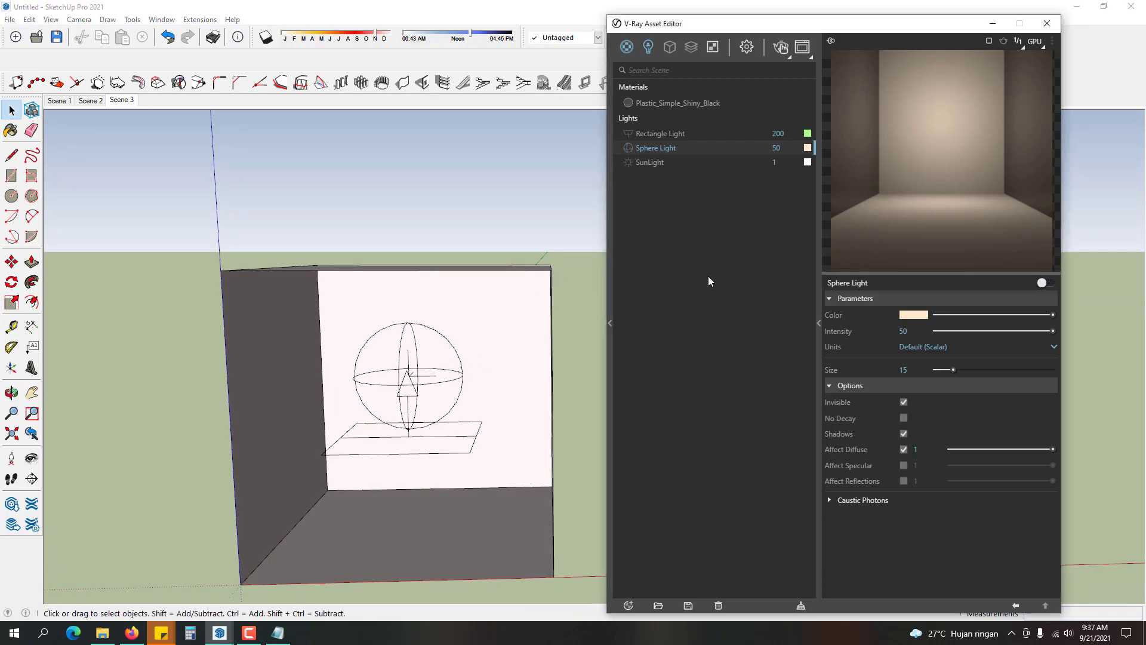
# - Place a V-Ray spot light on the box floor near its open front edge
pyautogui.click(488, 165)
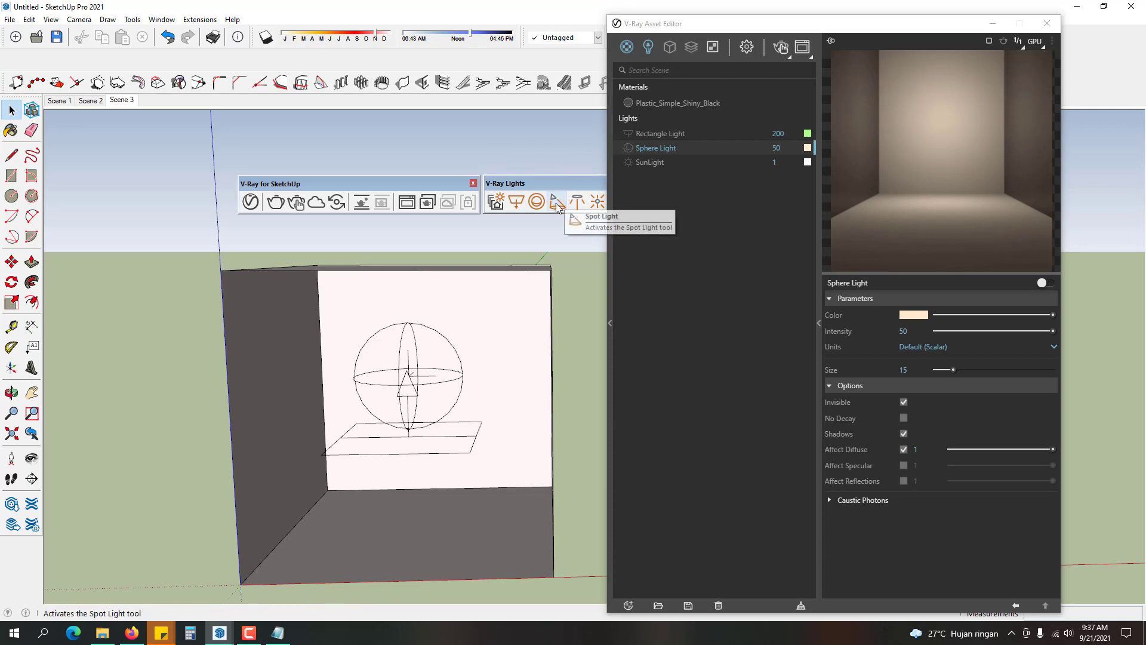
pyautogui.click(555, 204)
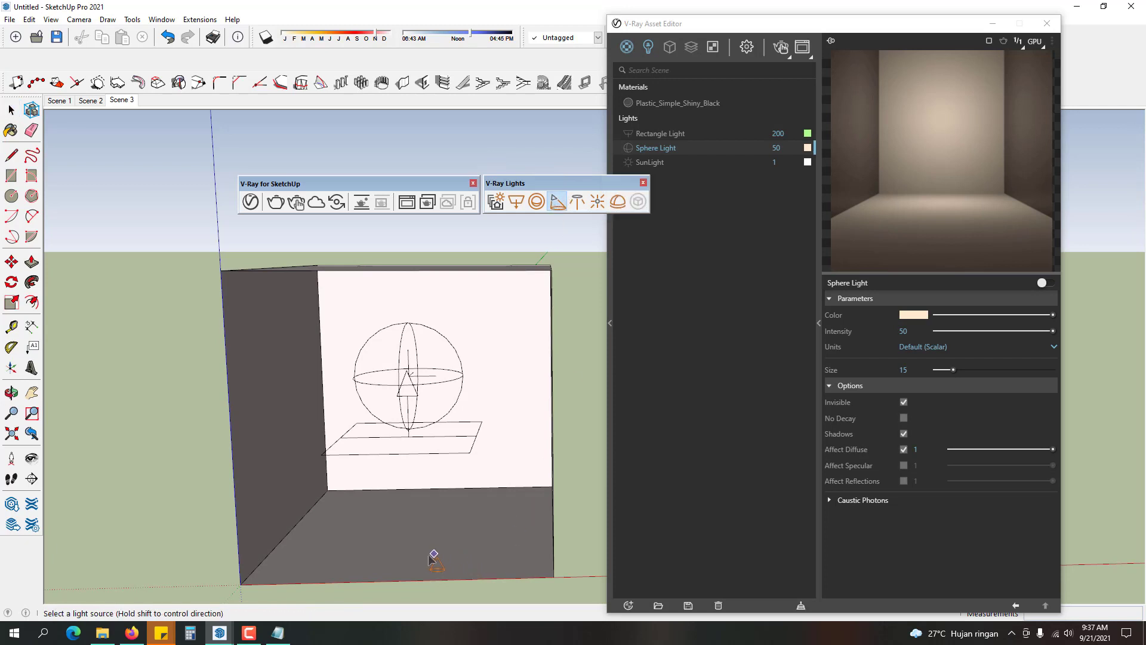
pyautogui.click(11, 110)
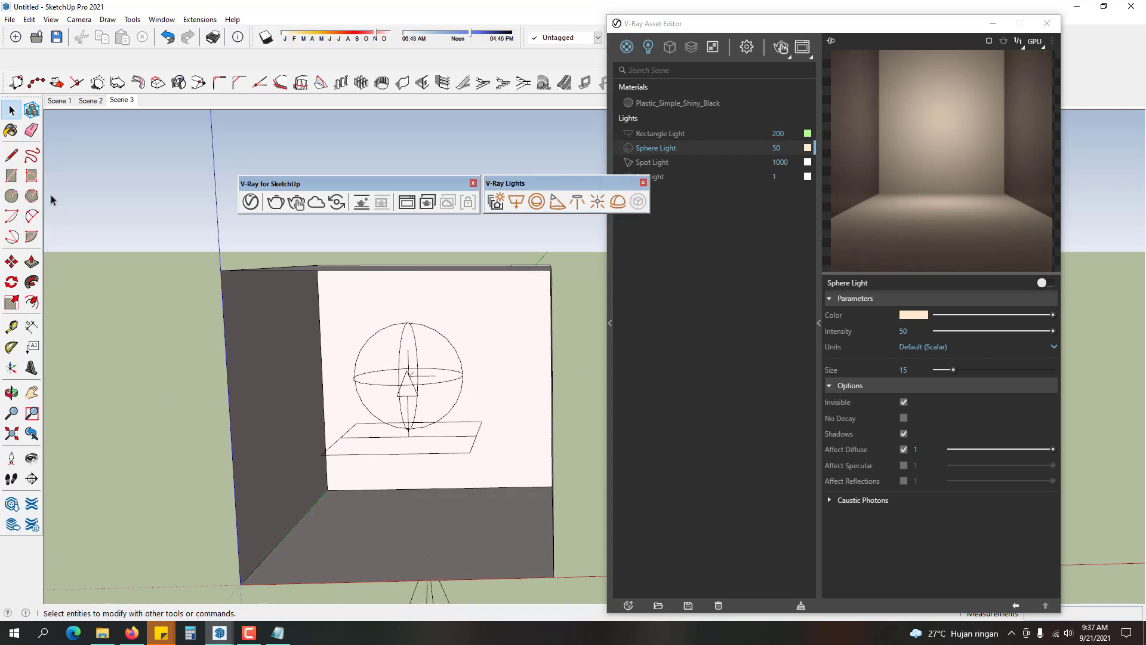
# - Move the spot light straight up about 997 mm from the floor to the box's ceiling
pyautogui.moveTo(374, 489); pyautogui.dragTo(456, 406, button='middle')
pyautogui.click(420, 453)
pyautogui.moveTo(356, 467); pyautogui.dragTo(432, 471, button='middle')
pyautogui.press('m')
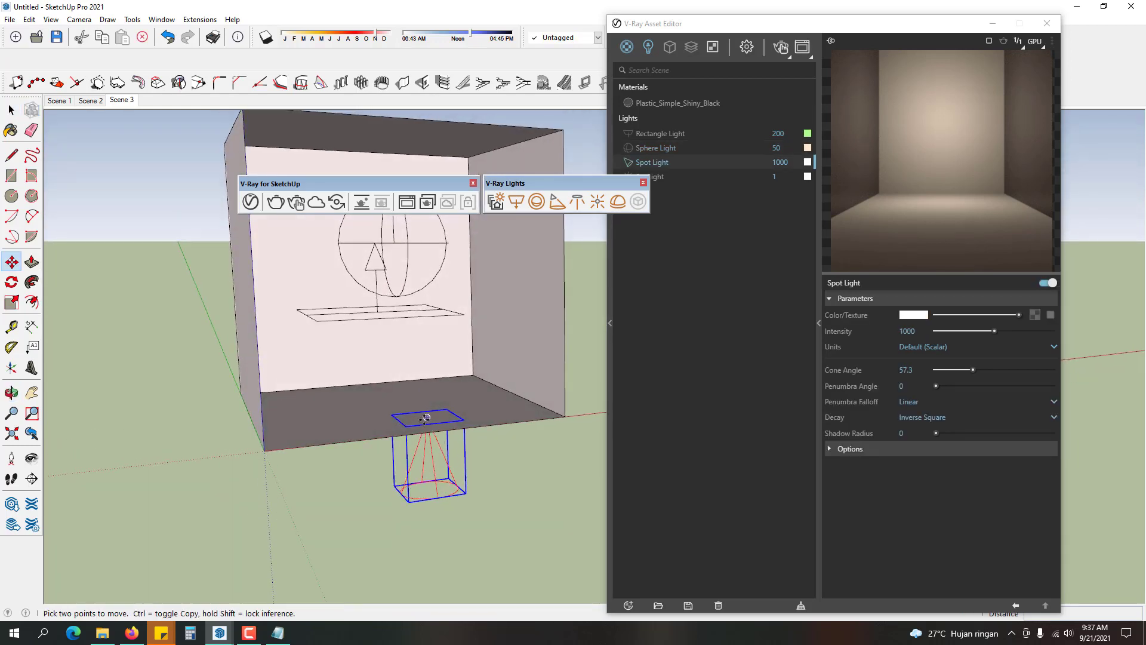
pyautogui.click(427, 418)
pyautogui.scroll(-3, 419, 393)
pyautogui.moveTo(420, 394); pyautogui.dragTo(442, 358, button='middle')
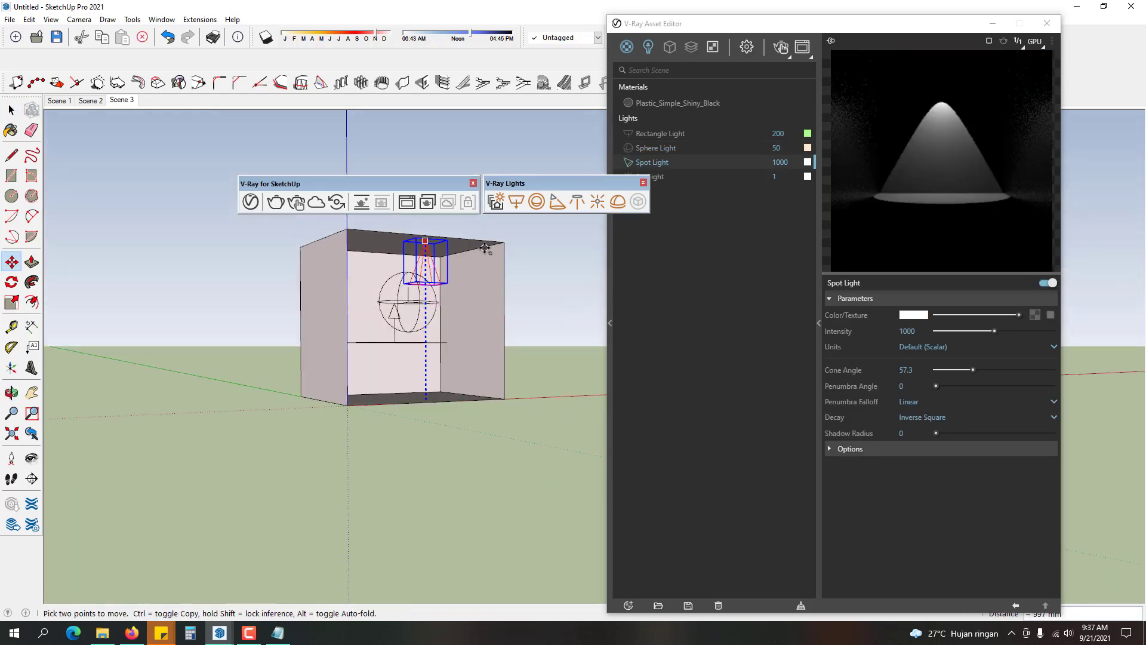
pyautogui.click(485, 248)
pyautogui.moveTo(486, 249); pyautogui.dragTo(520, 336, button='middle')
pyautogui.press('space')
pyautogui.scroll(1, 521, 337)
pyautogui.click(521, 336)
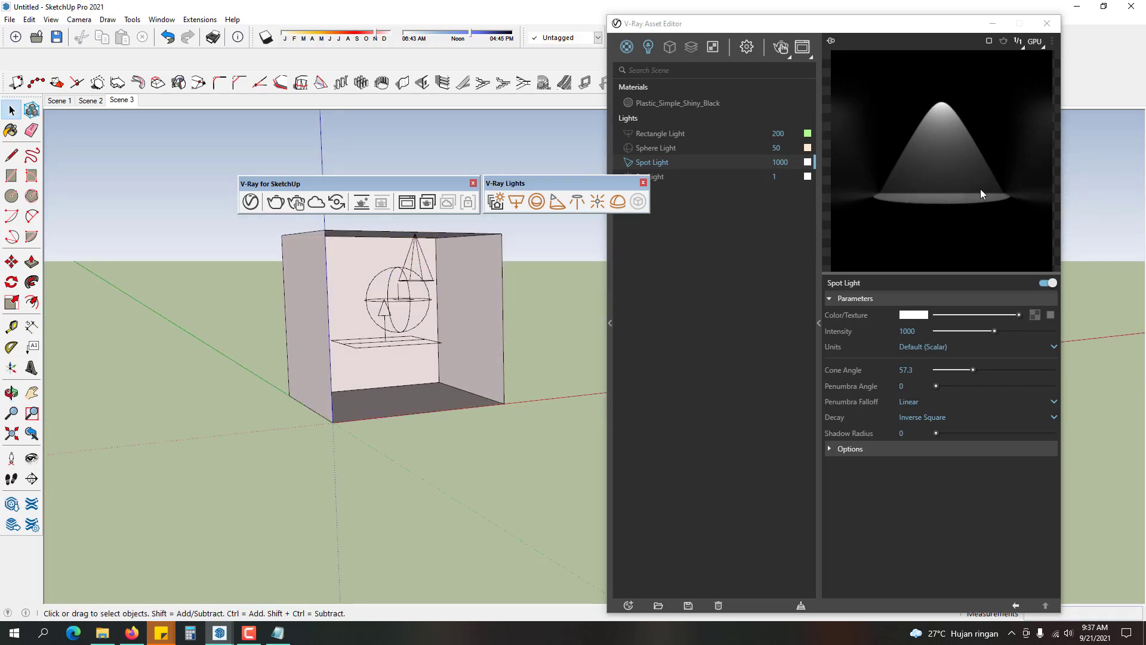
# - Start an interactive V-Ray render of the box interior with the spot light, keeping the light accessible in the model
pyautogui.scroll(3, 376, 253)
pyautogui.moveTo(517, 288); pyautogui.dragTo(484, 256, button='middle')
pyautogui.scroll(1, 494, 285)
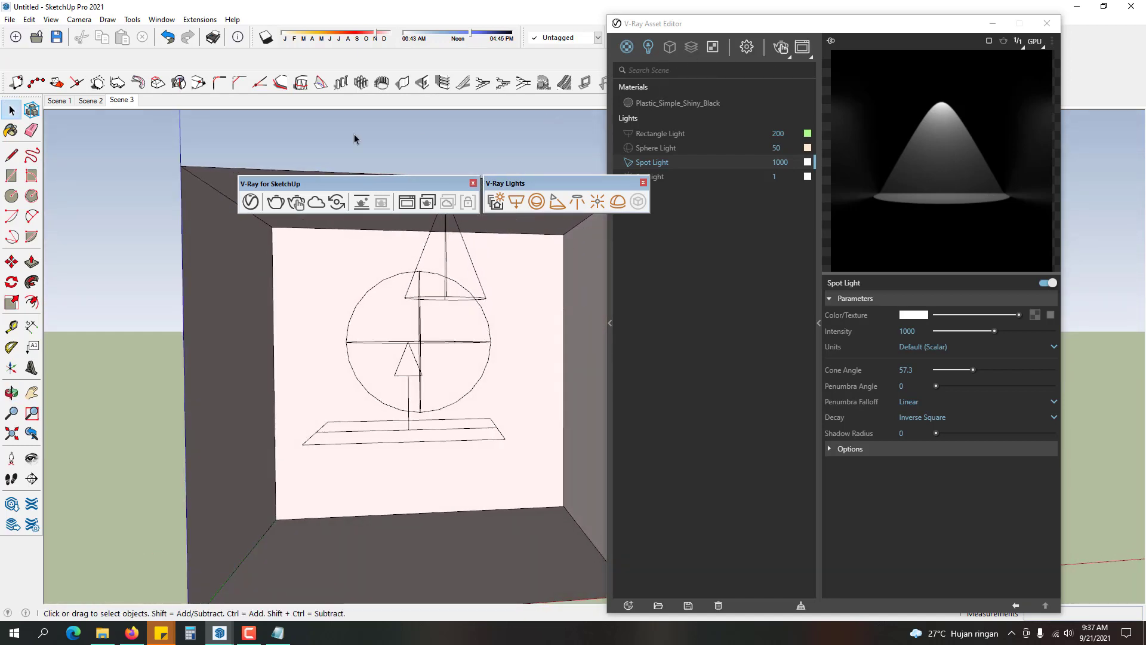
pyautogui.click(298, 204)
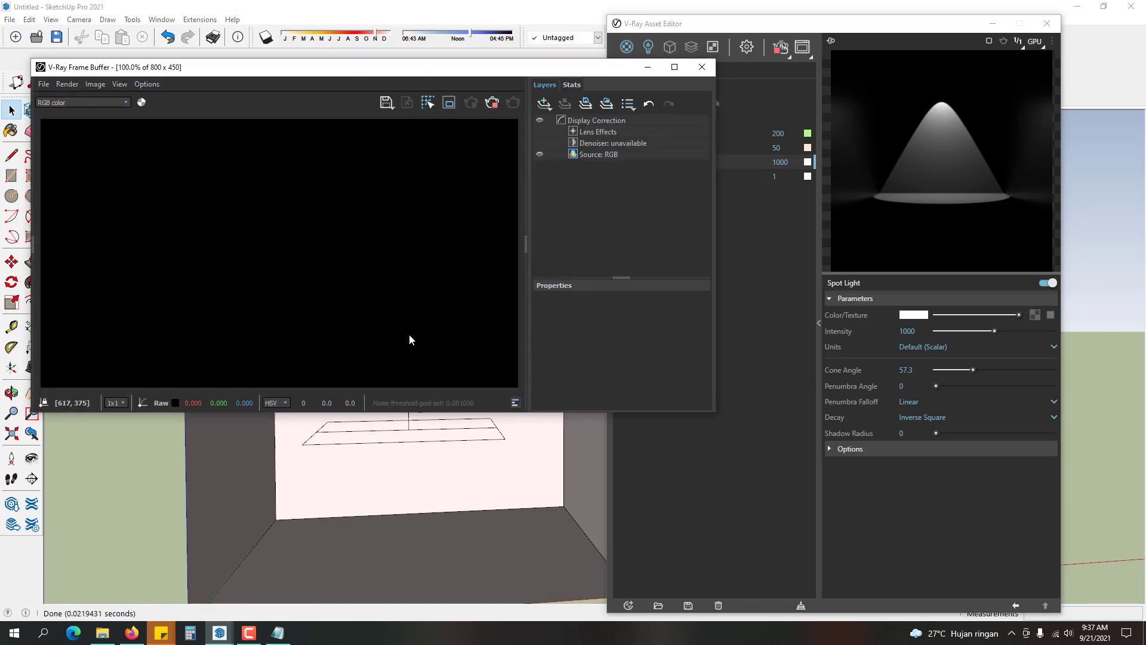
pyautogui.scroll(-2, 409, 332)
pyautogui.scroll(2, 406, 315)
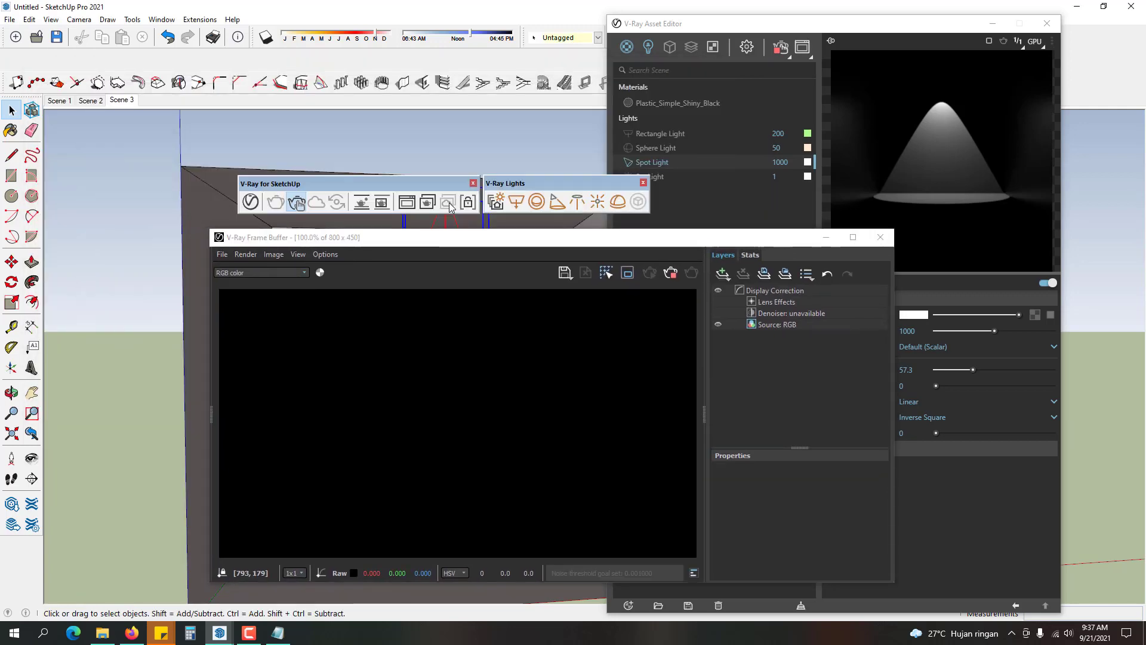
# - Move the spot light off the ceiling and closer to the box's left wall
pyautogui.click(11, 261)
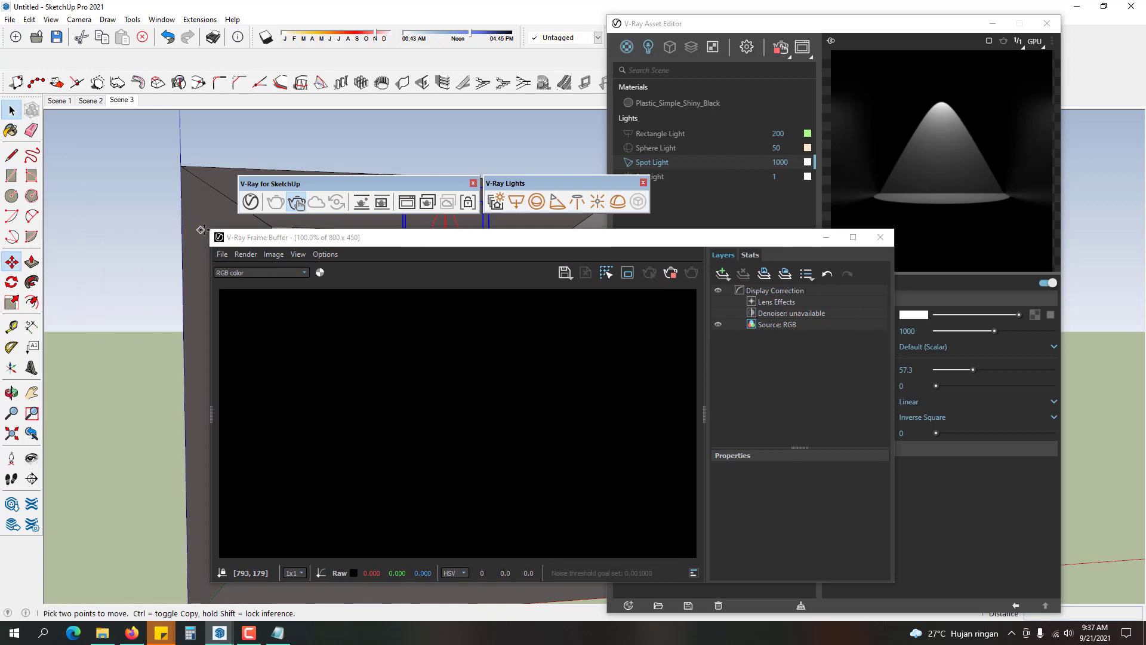
pyautogui.click(194, 230)
pyautogui.click(193, 240)
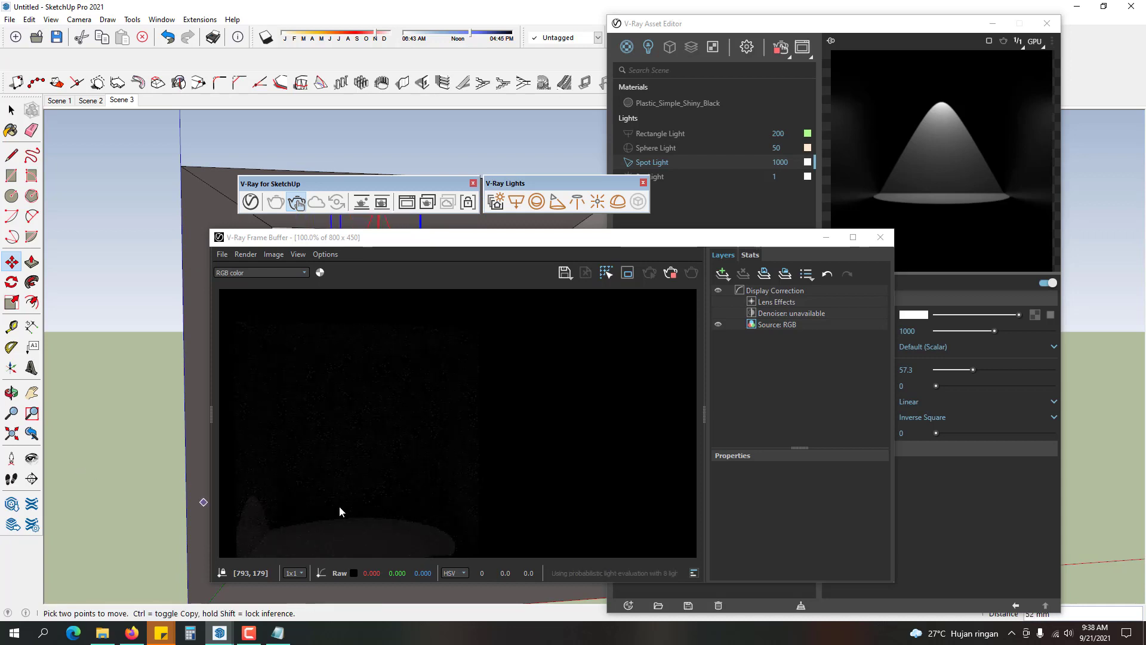
# - Move the spot light about 292 mm along the ceiling toward the box's left wall, keeping the render window clear of it
pyautogui.scroll(-1, 65, 260)
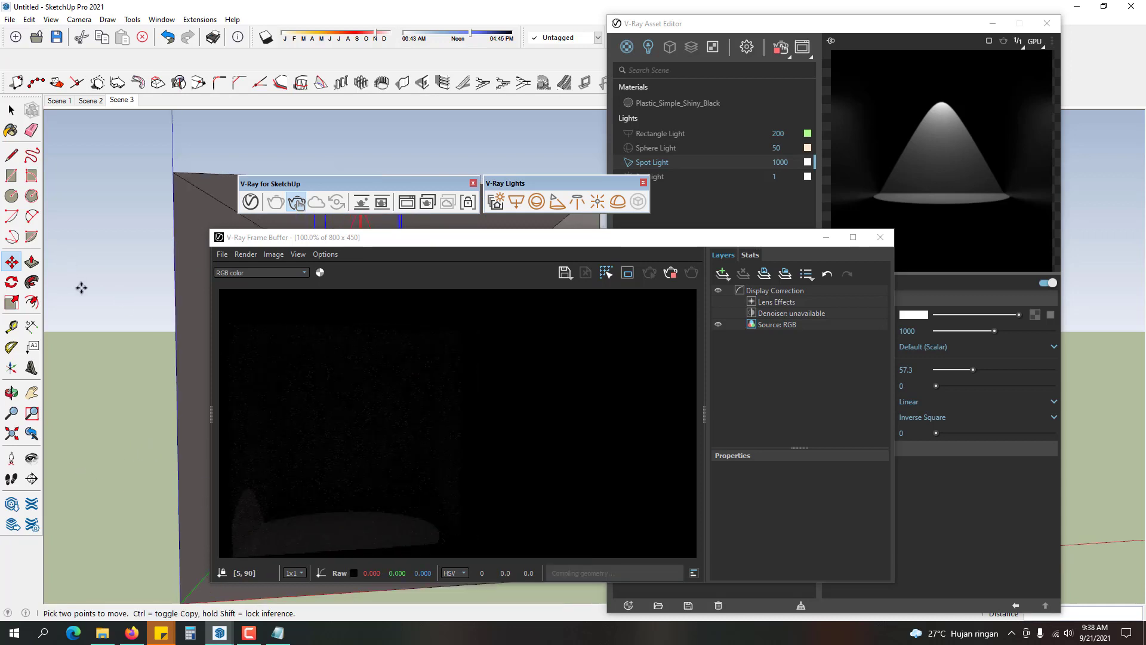
pyautogui.moveTo(84, 318)
pyautogui.mouseDown(button='middle')
pyautogui.moveTo(41, 340)
pyautogui.moveTo(192, 324)
pyautogui.mouseUp(button='middle')
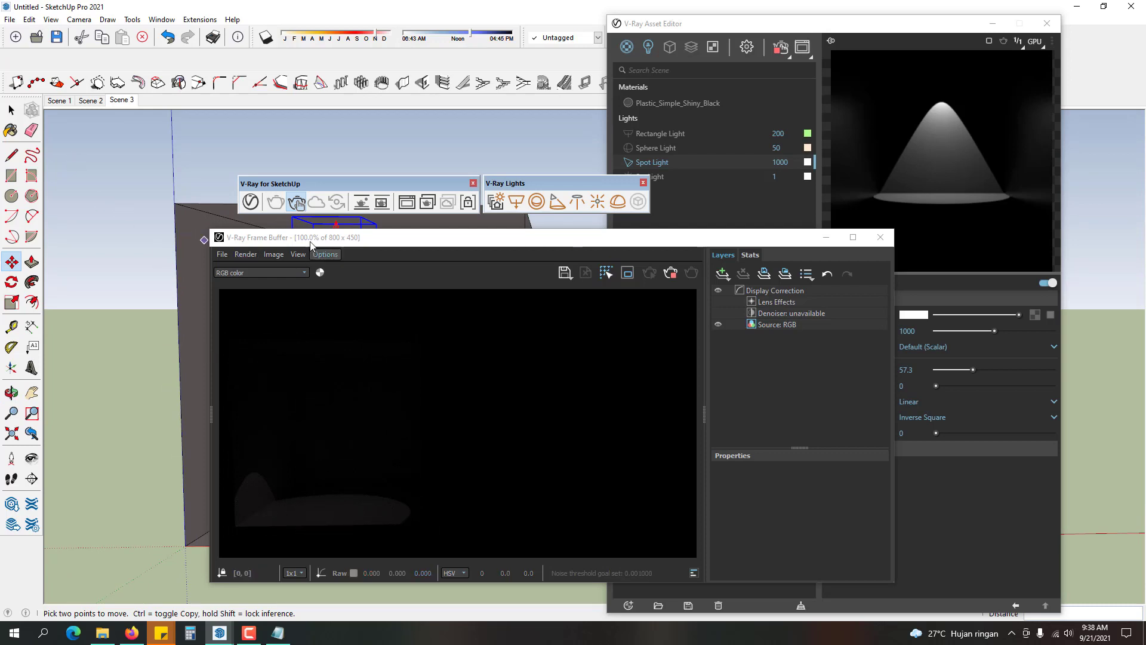
pyautogui.click(294, 218)
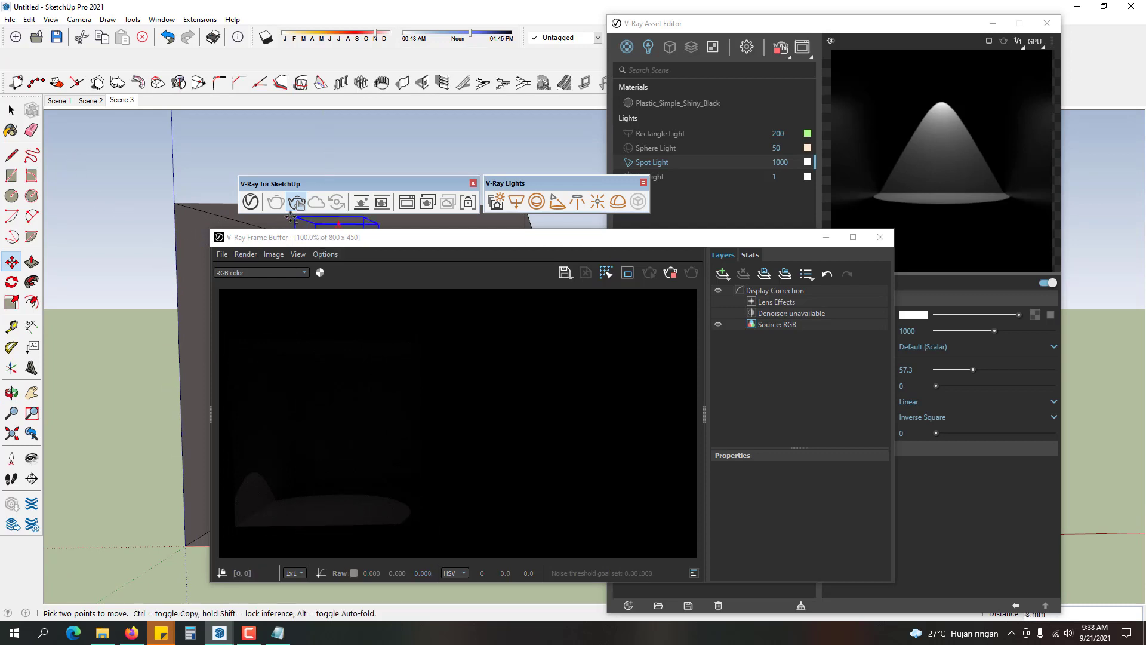
pyautogui.click(213, 249)
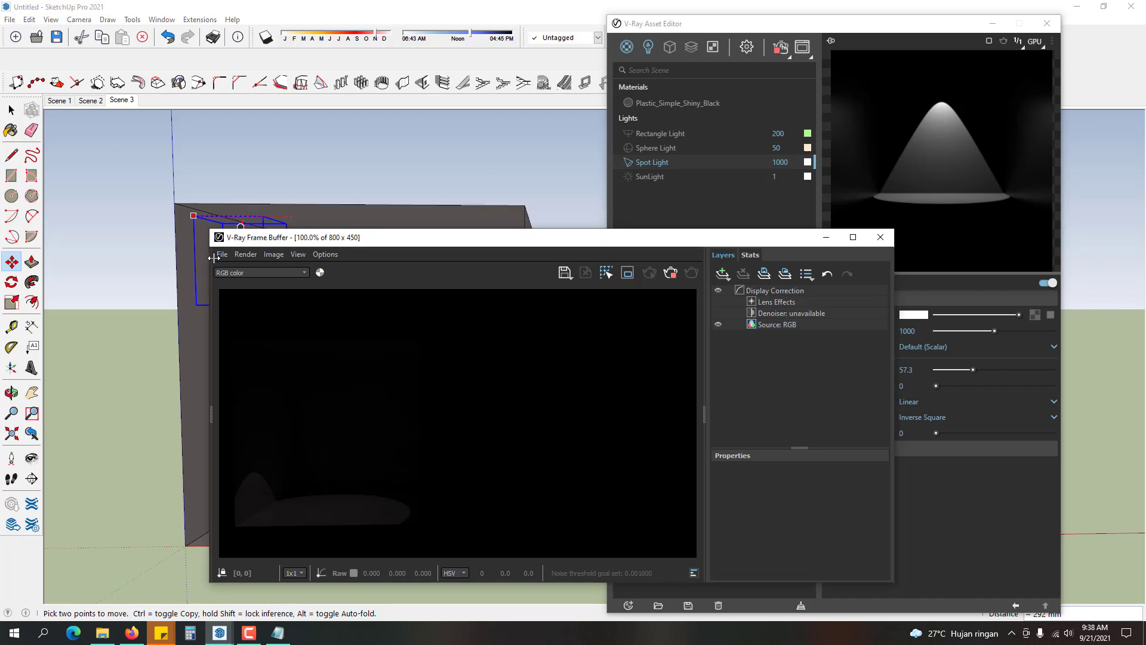
pyautogui.moveTo(364, 241)
pyautogui.mouseDown()
pyautogui.moveTo(500, 158)
pyautogui.moveTo(509, 133)
pyautogui.mouseUp()
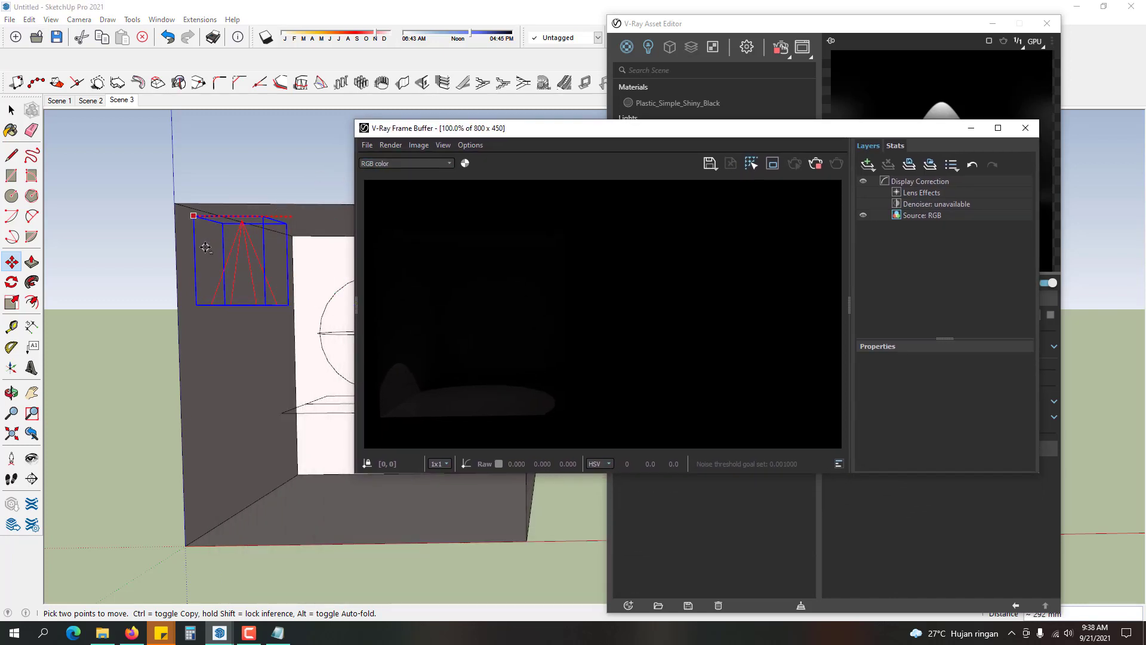
pyautogui.click(195, 217)
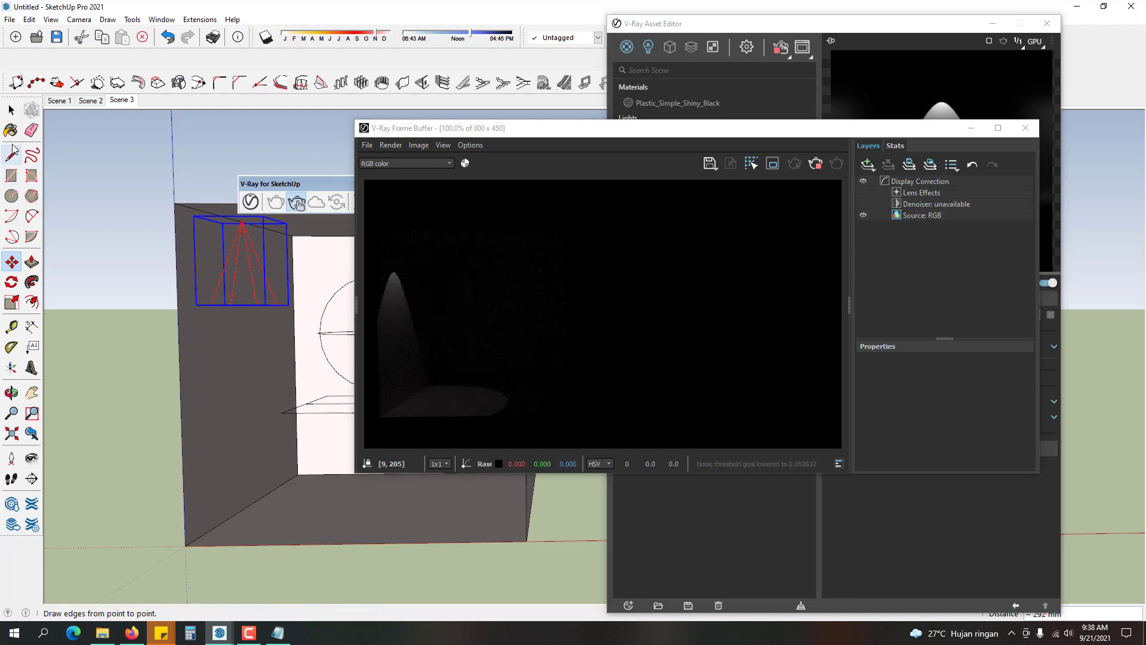
pyautogui.click(11, 109)
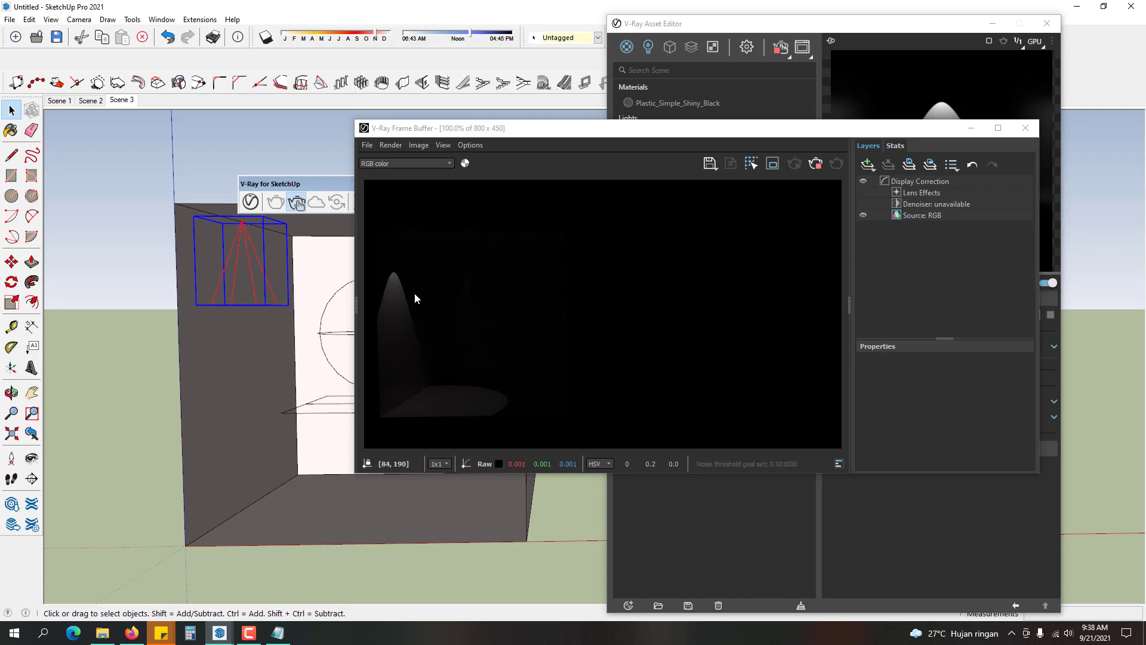
# - Move the spot light deeper into the box along the left wall, toward the back wall
pyautogui.moveTo(456, 525)
pyautogui.mouseDown(button='middle')
pyautogui.moveTo(379, 528)
pyautogui.moveTo(295, 289)
pyautogui.moveTo(248, 332)
pyautogui.moveTo(266, 324)
pyautogui.mouseUp(button='middle')
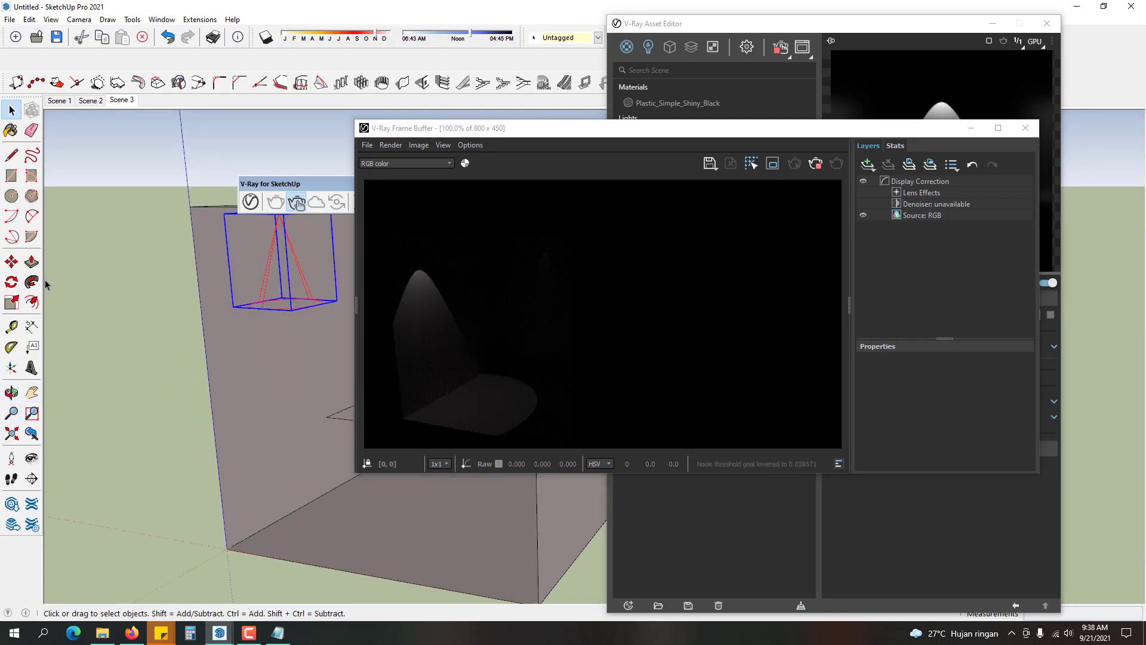
pyautogui.click(12, 262)
pyautogui.click(227, 548)
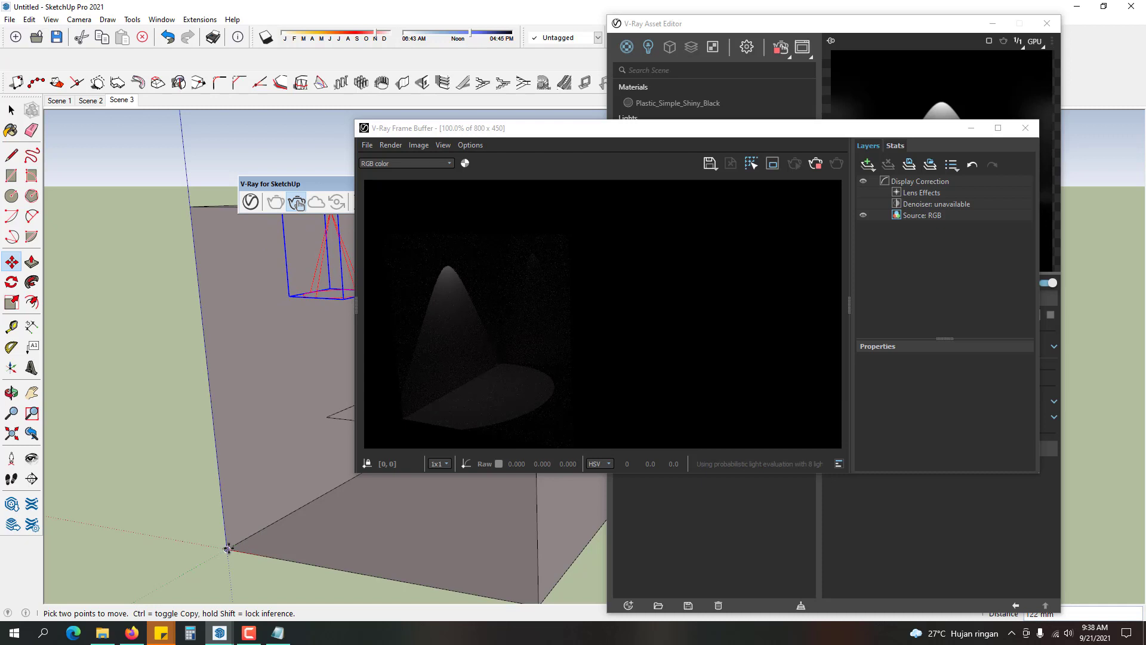
pyautogui.press('Escape')
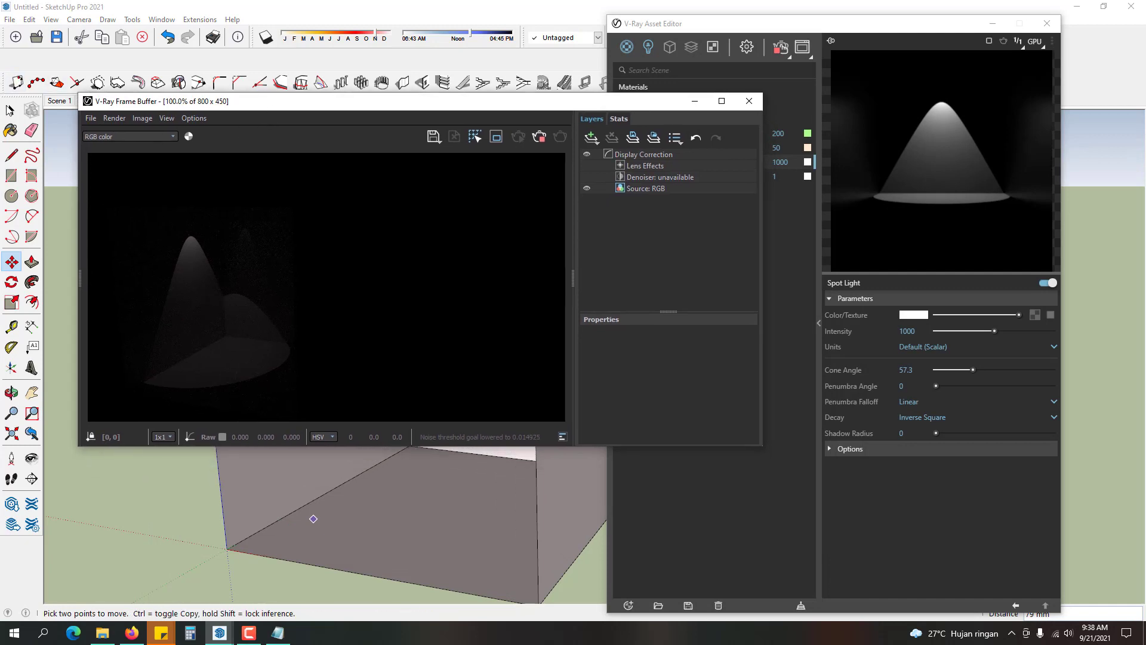
pyautogui.press('space')
# - Review the spot light's extra options and set its color to red, RGB 191, 27, 27
pyautogui.click(786, 238)
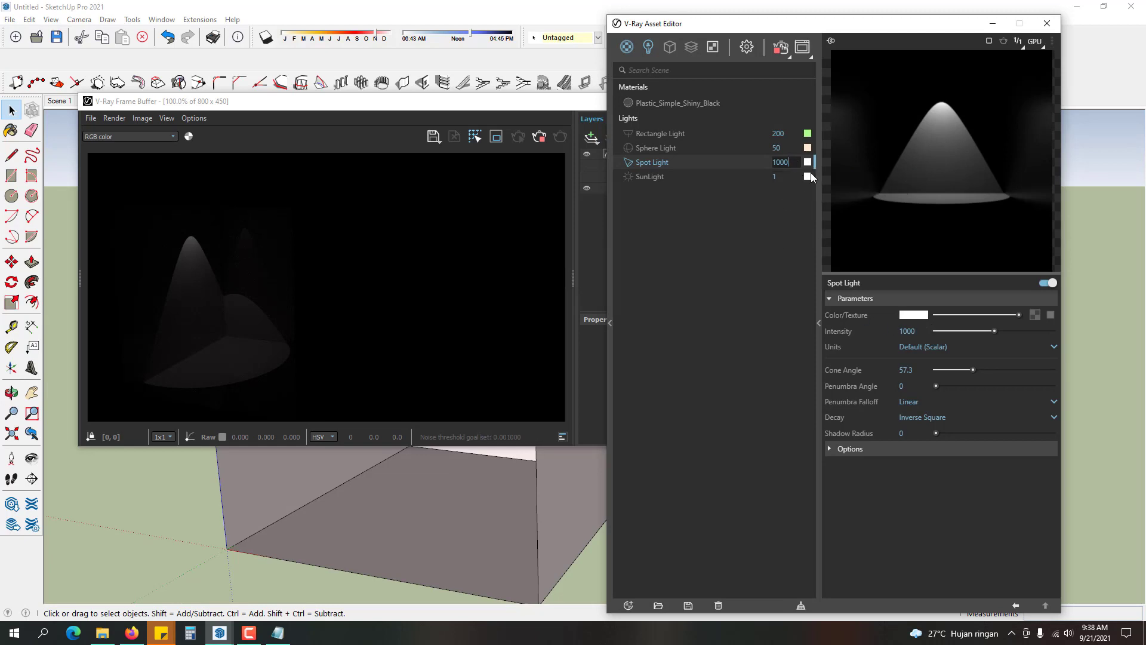
pyautogui.click(898, 451)
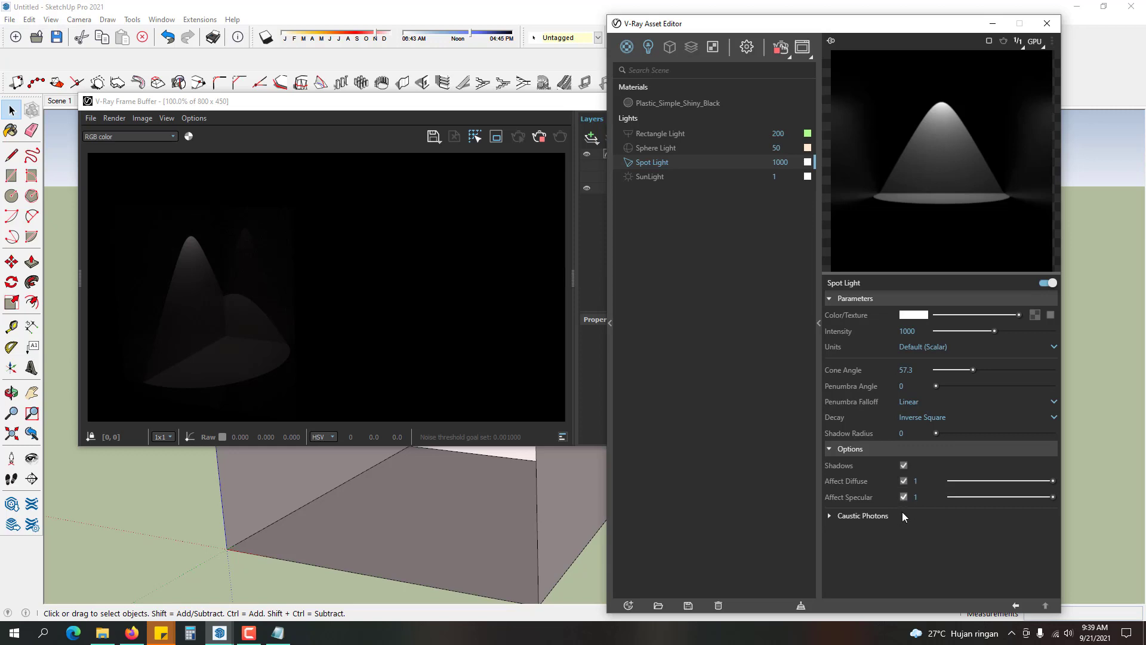
pyautogui.click(897, 450)
pyautogui.click(912, 315)
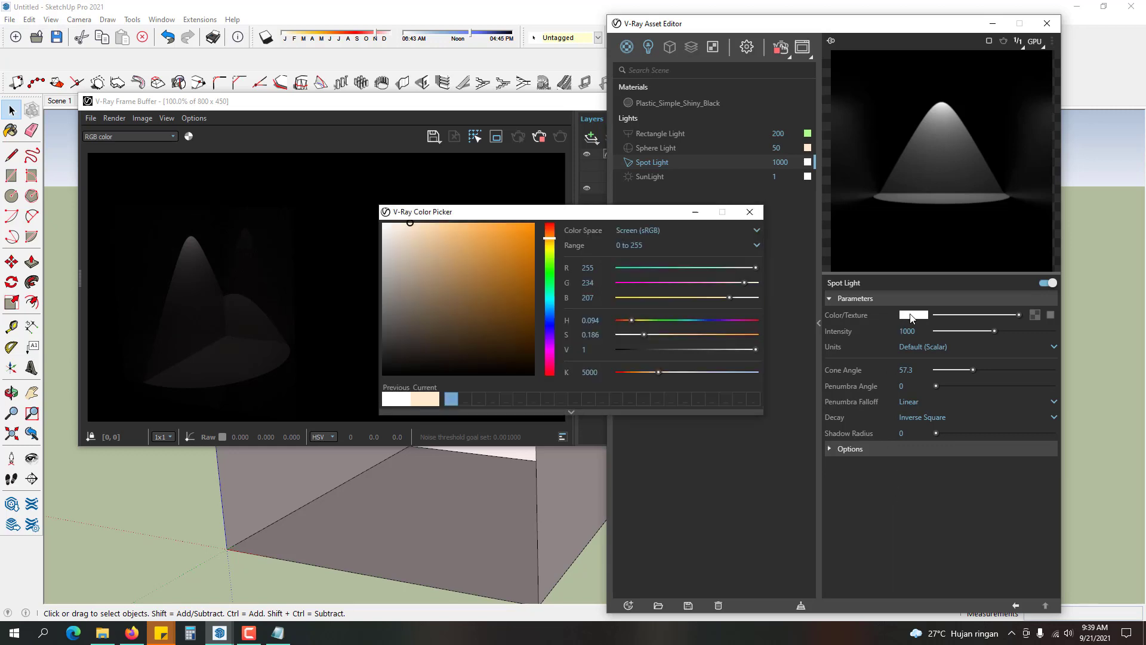
pyautogui.click(513, 261)
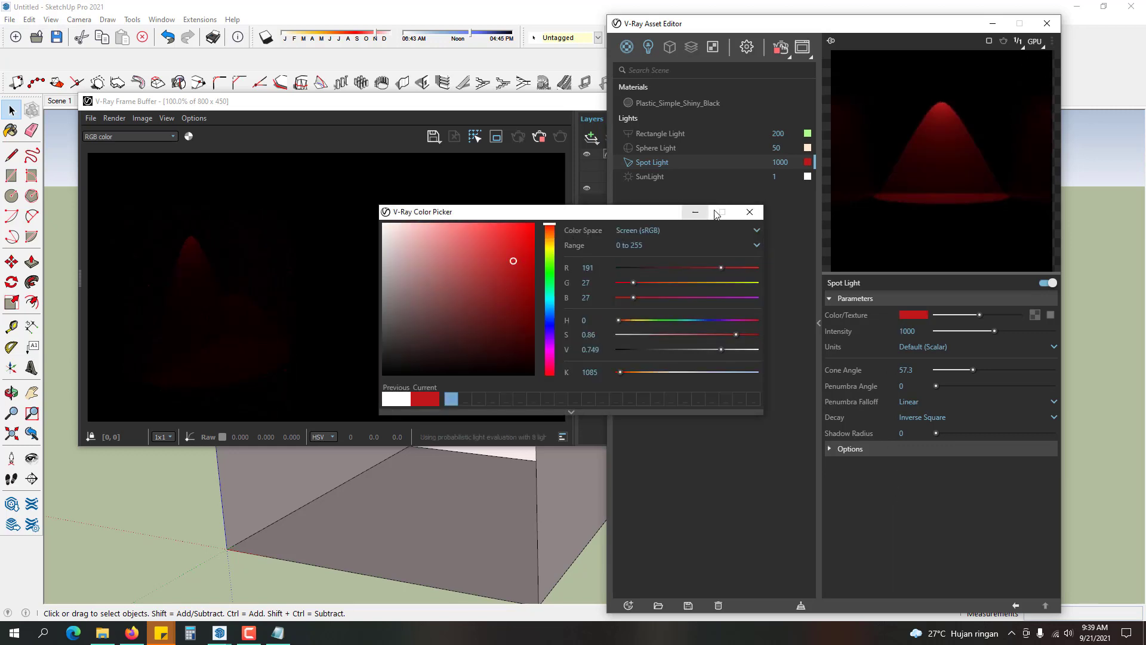
pyautogui.click(750, 211)
# - Turn off the spot light and close the V-Ray render window
pyautogui.click(629, 162)
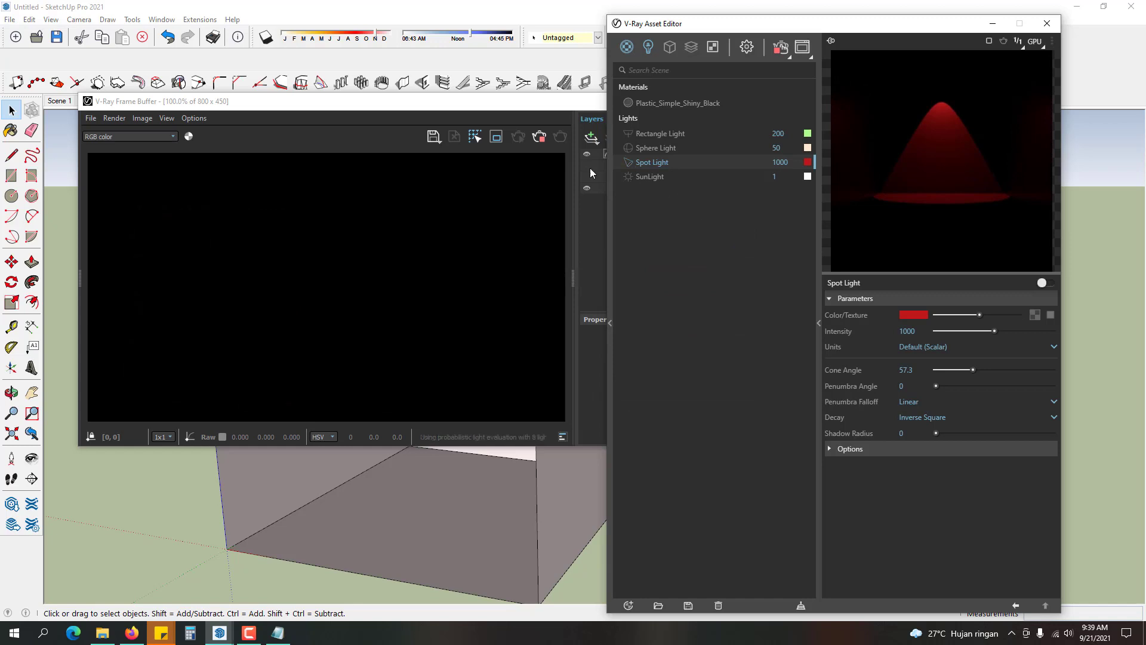
pyautogui.click(562, 111)
pyautogui.click(757, 100)
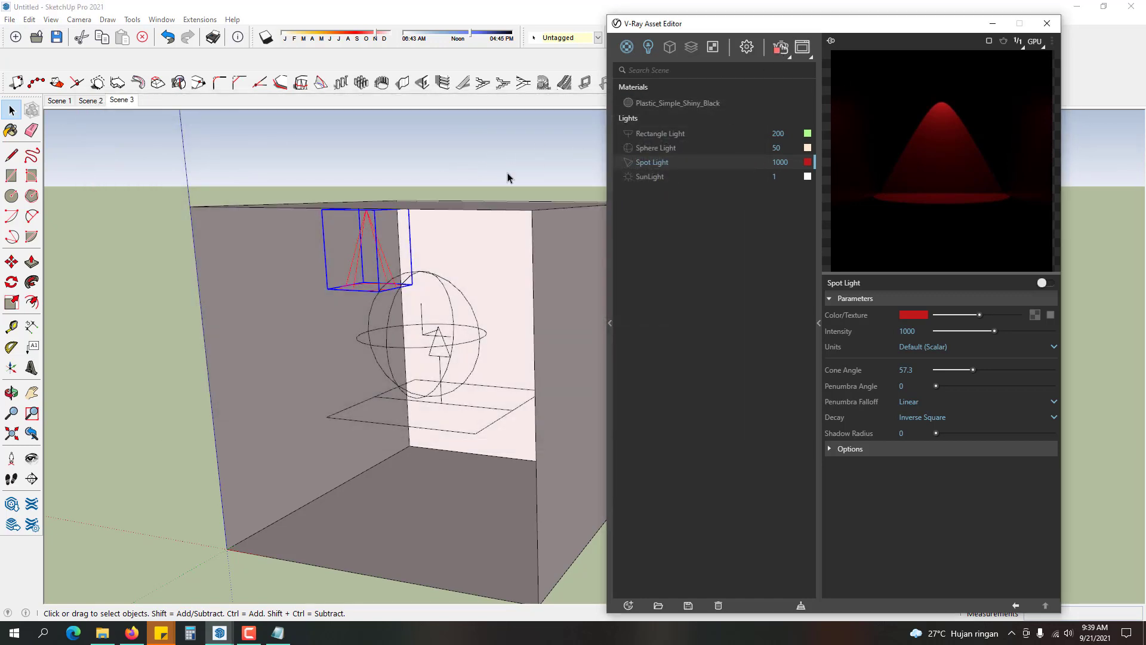
pyautogui.click(490, 146)
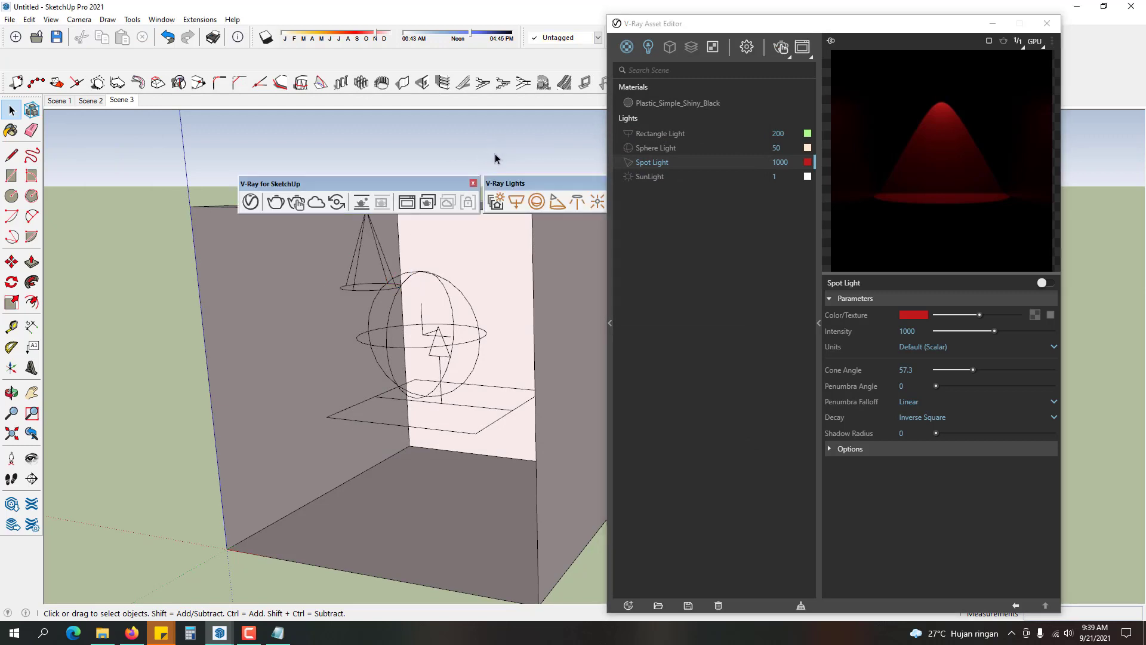
pyautogui.click(577, 202)
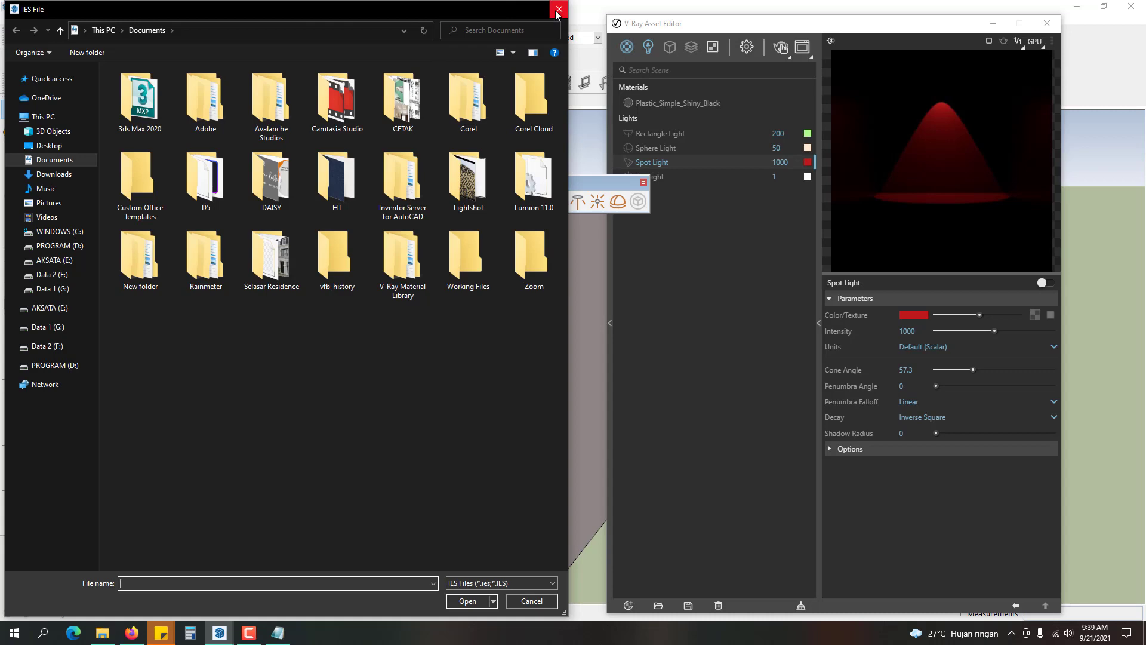
pyautogui.click(558, 10)
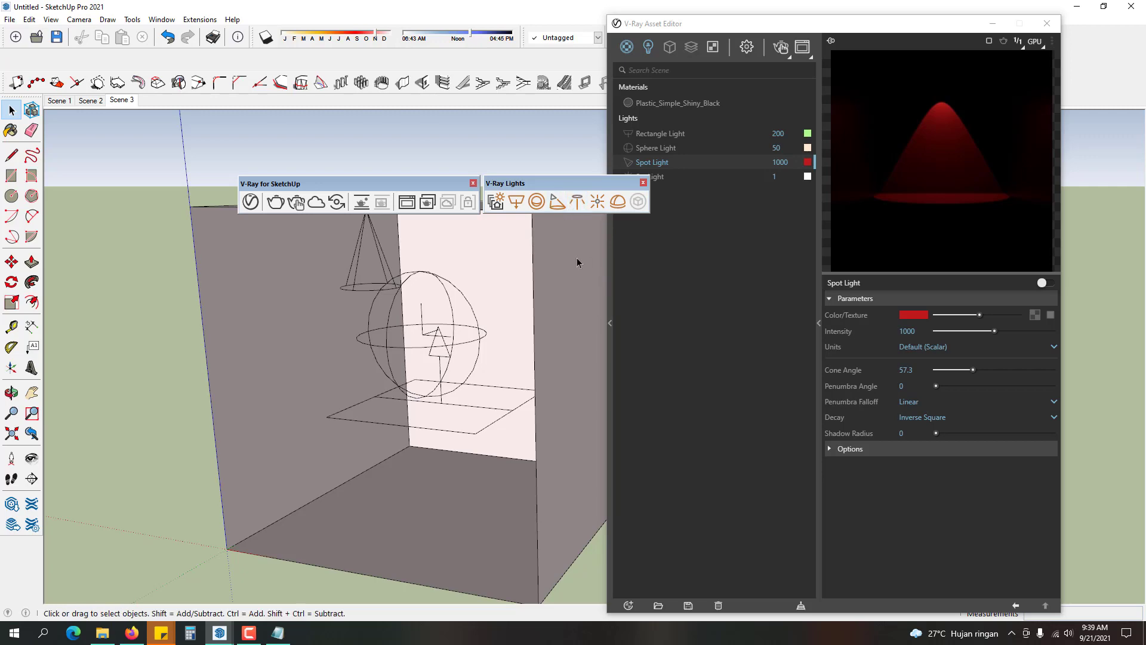
# - Switch to Firefox and search the web for "IES FILE"
pyautogui.click(132, 632)
pyautogui.click(145, 13)
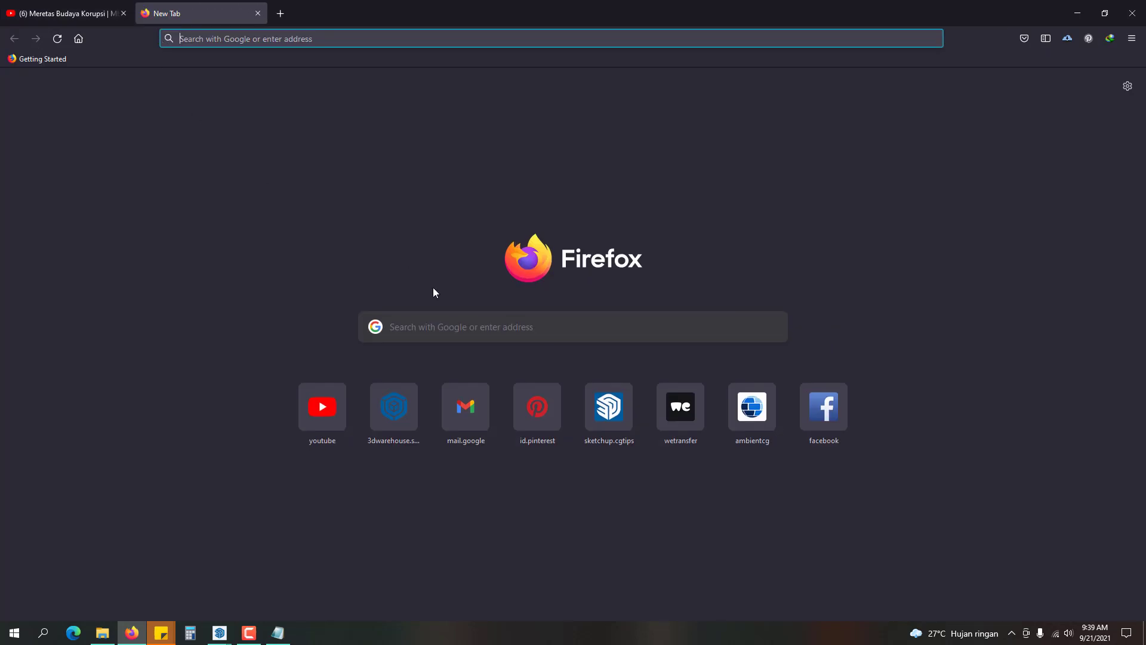
pyautogui.click(441, 323)
pyautogui.write('IE')
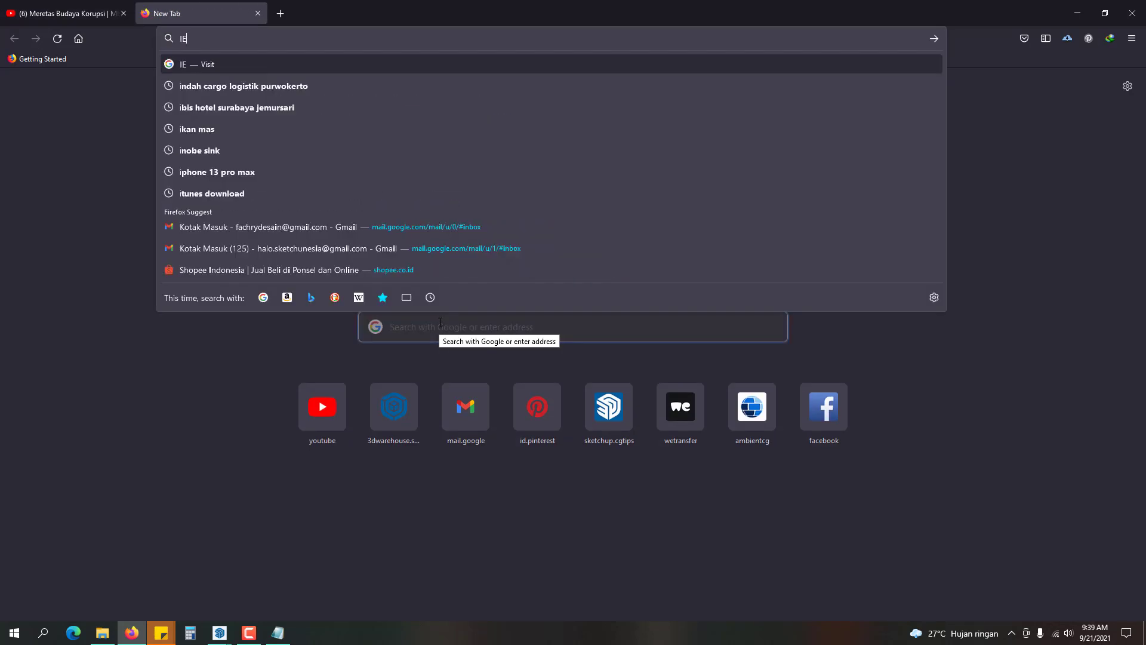
pyautogui.write('S FILE')
pyautogui.press('Return')
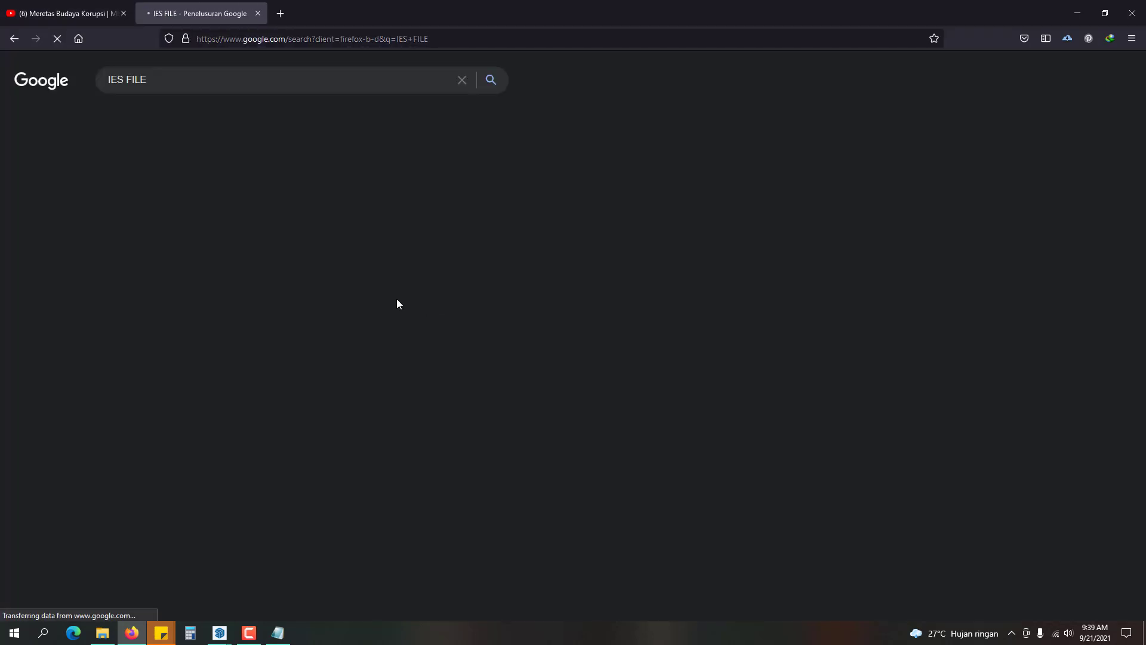
# - Preview several IES light pattern images among the image results, return to the general results, and switch back to SketchUp
pyautogui.click(197, 117)
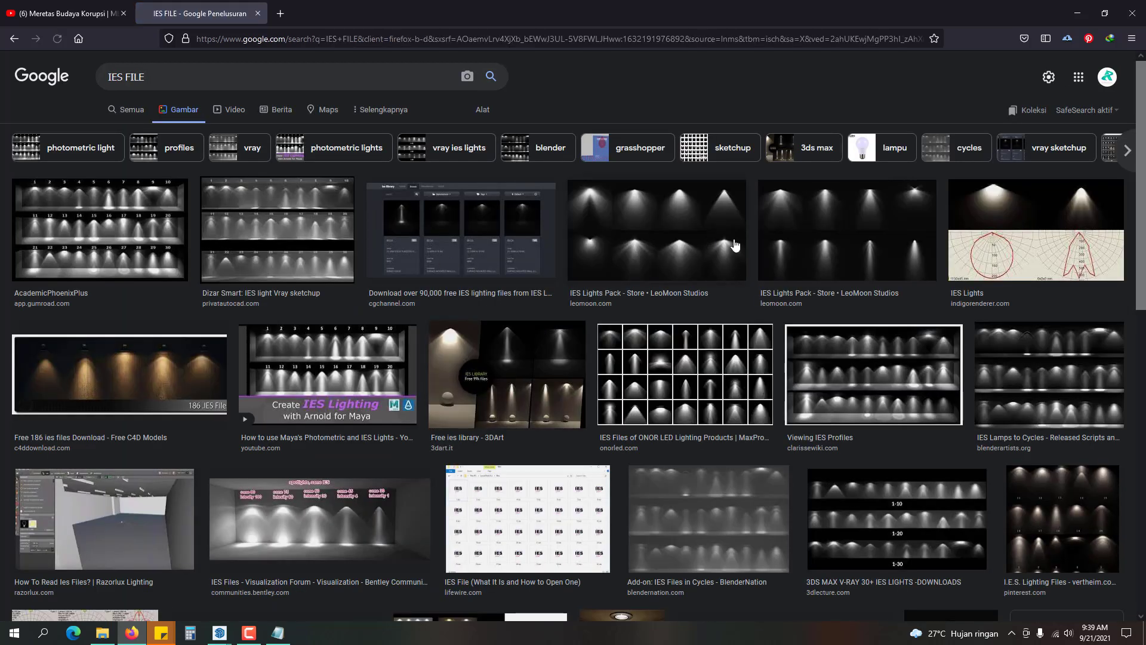
pyautogui.click(708, 372)
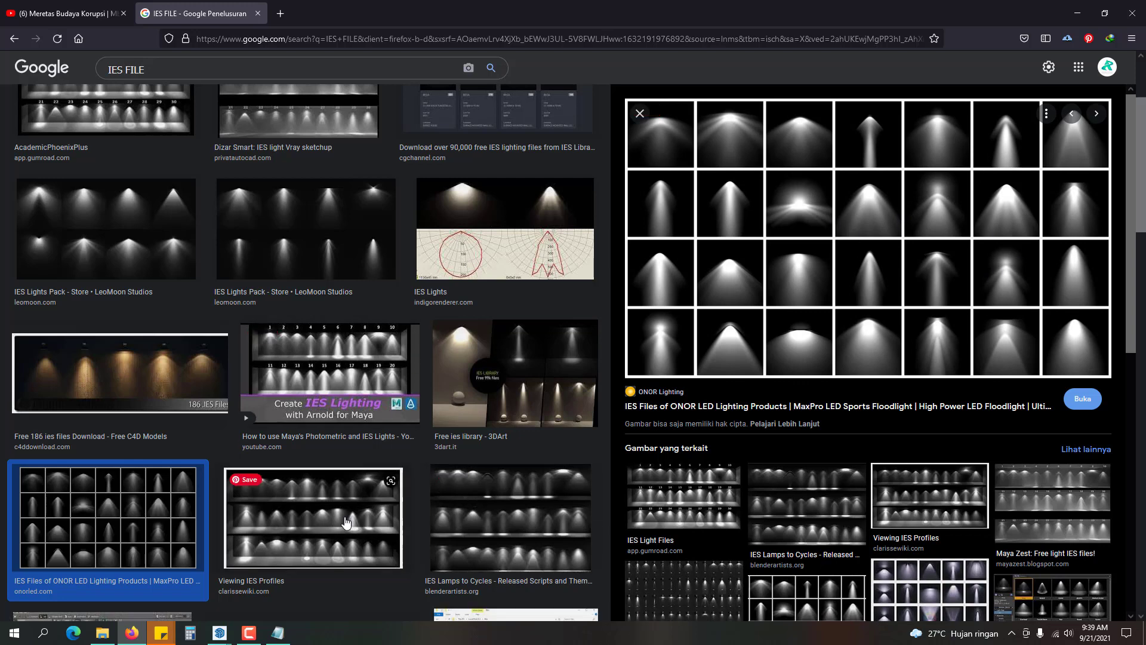
pyautogui.click(311, 516)
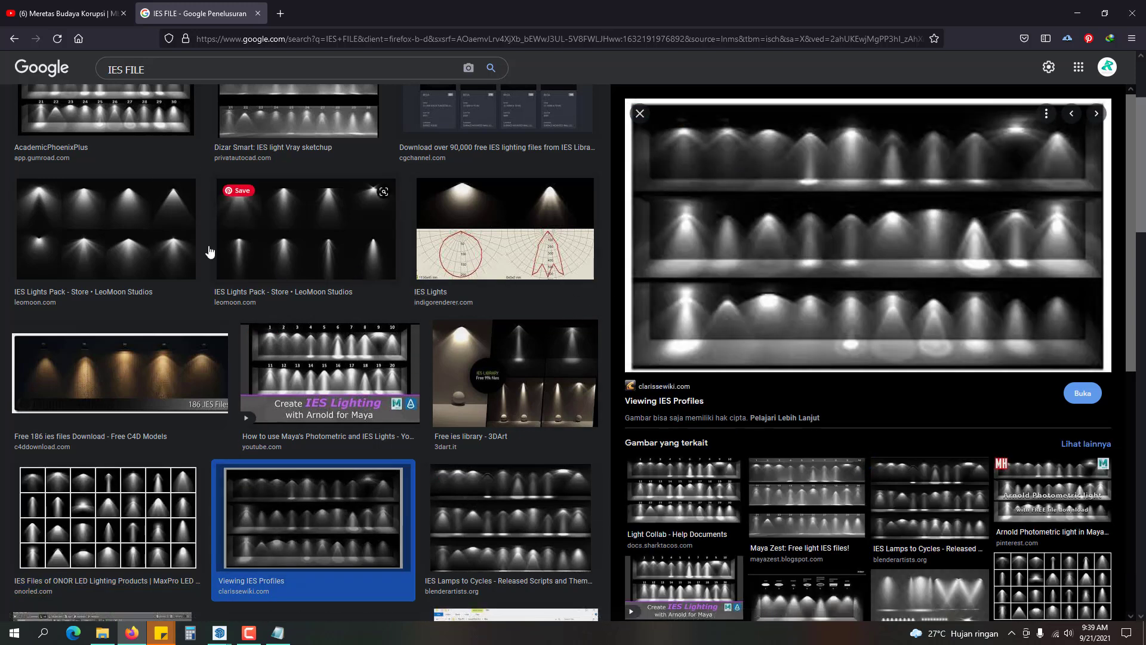
pyautogui.click(101, 233)
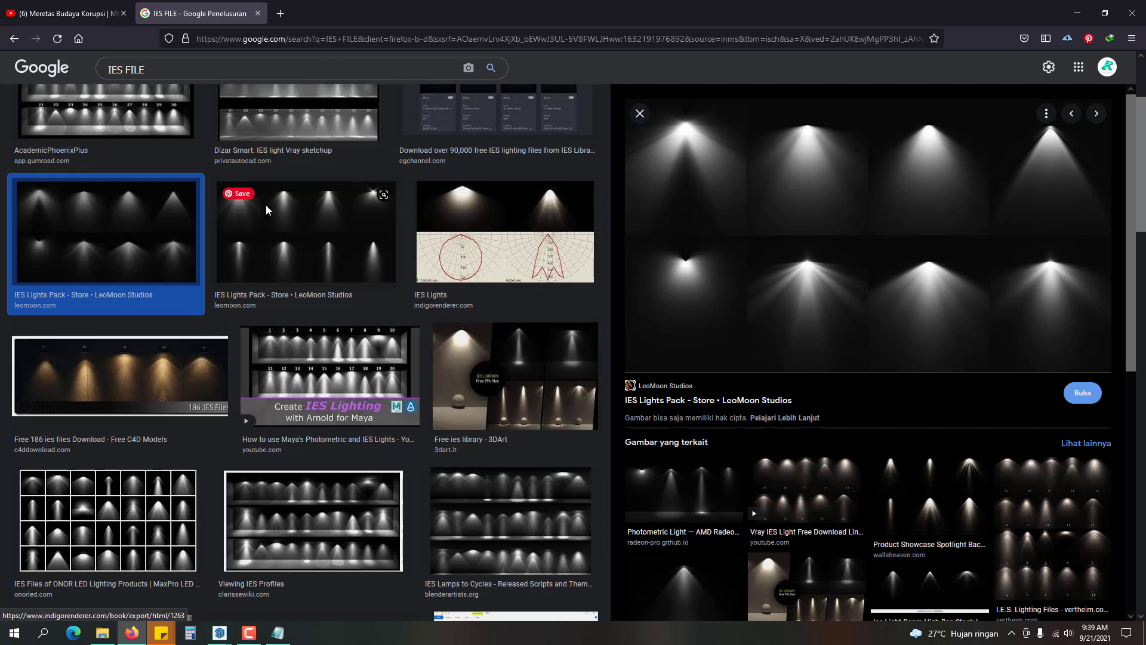
pyautogui.scroll(3, 266, 204)
pyautogui.click(132, 109)
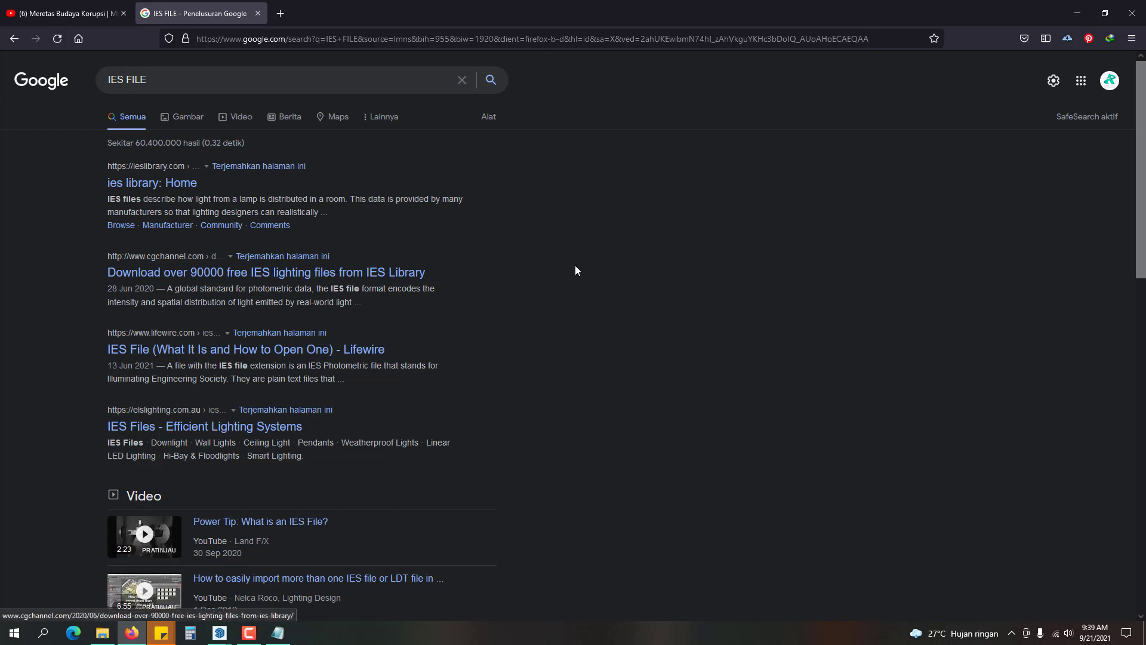
pyautogui.click(1077, 13)
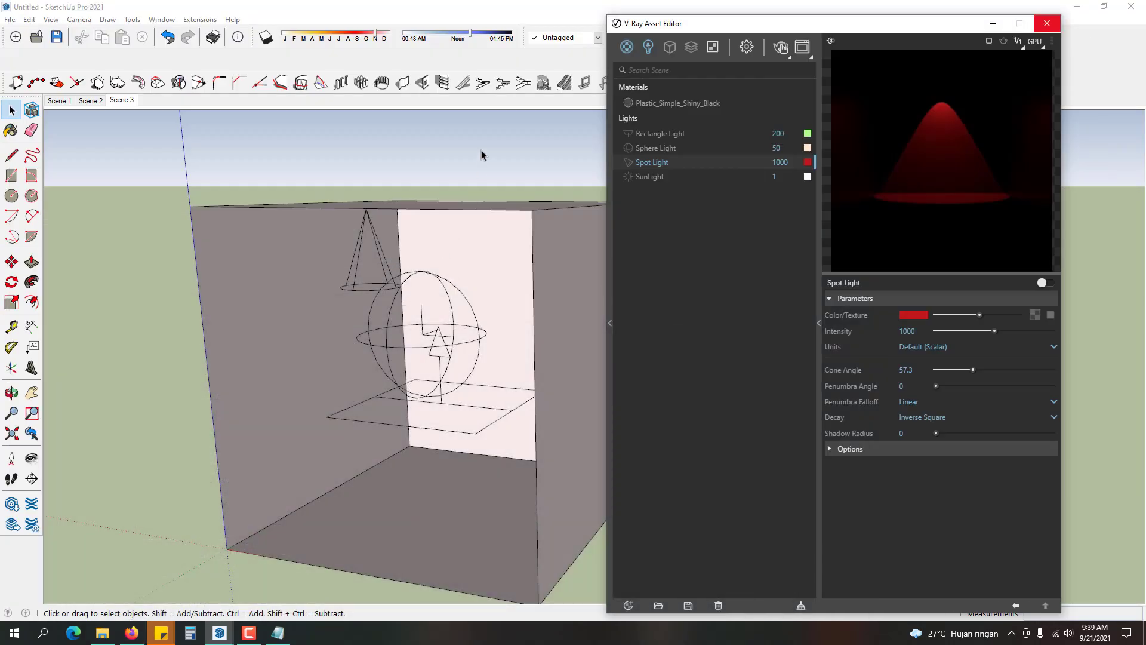
# - Start a V-Ray IES light and load Amba.IES from the IES\Andalan folder on drive E
pyautogui.click(482, 151)
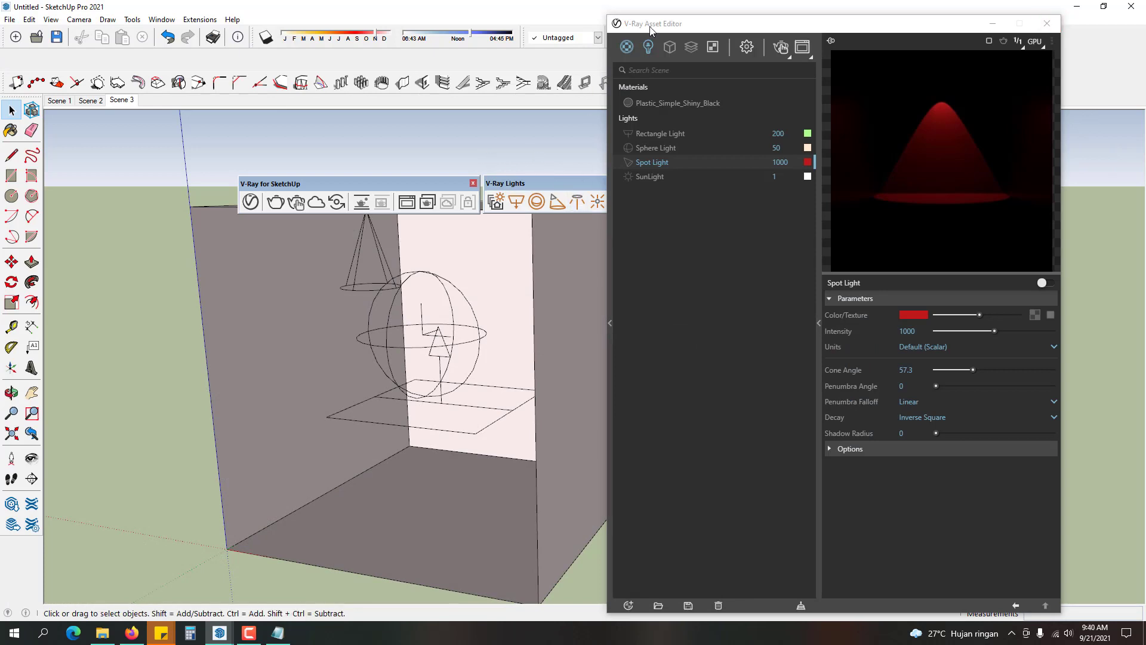
pyautogui.moveTo(651, 23); pyautogui.dragTo(730, 21)
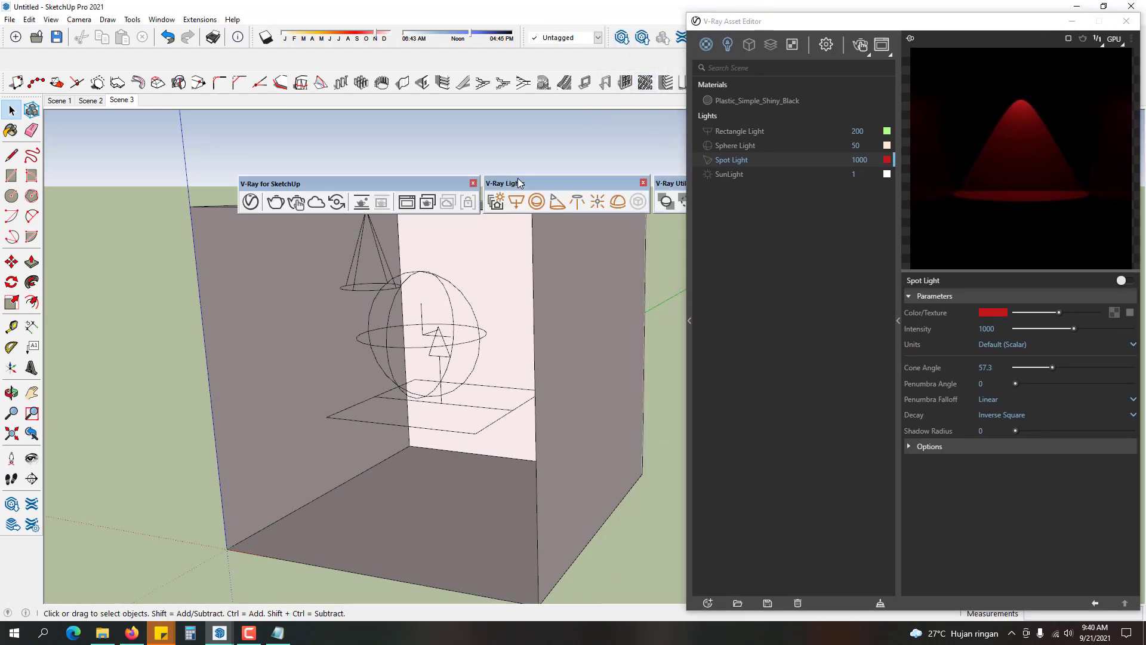
pyautogui.click(577, 204)
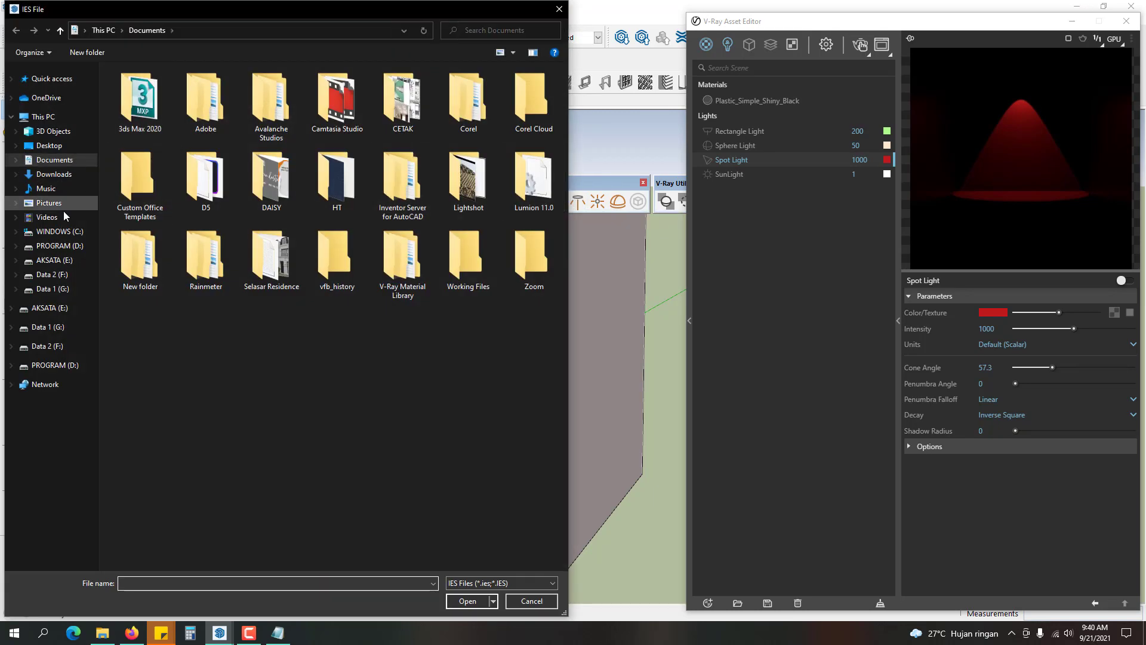
pyautogui.click(62, 82)
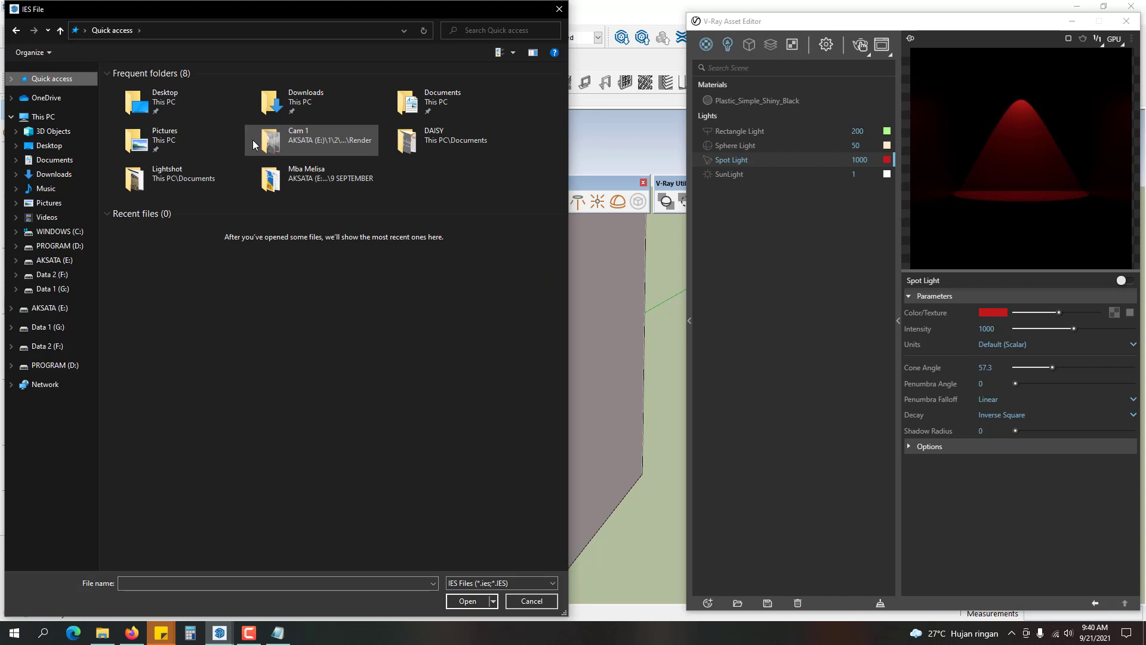
pyautogui.click(333, 142)
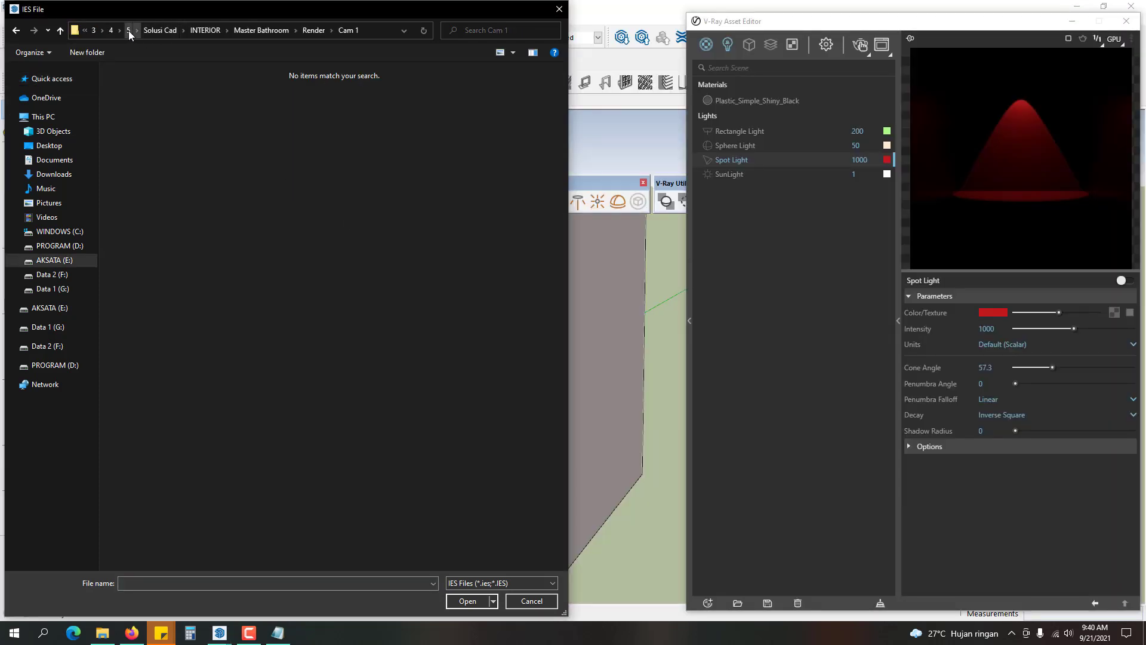
pyautogui.click(128, 31)
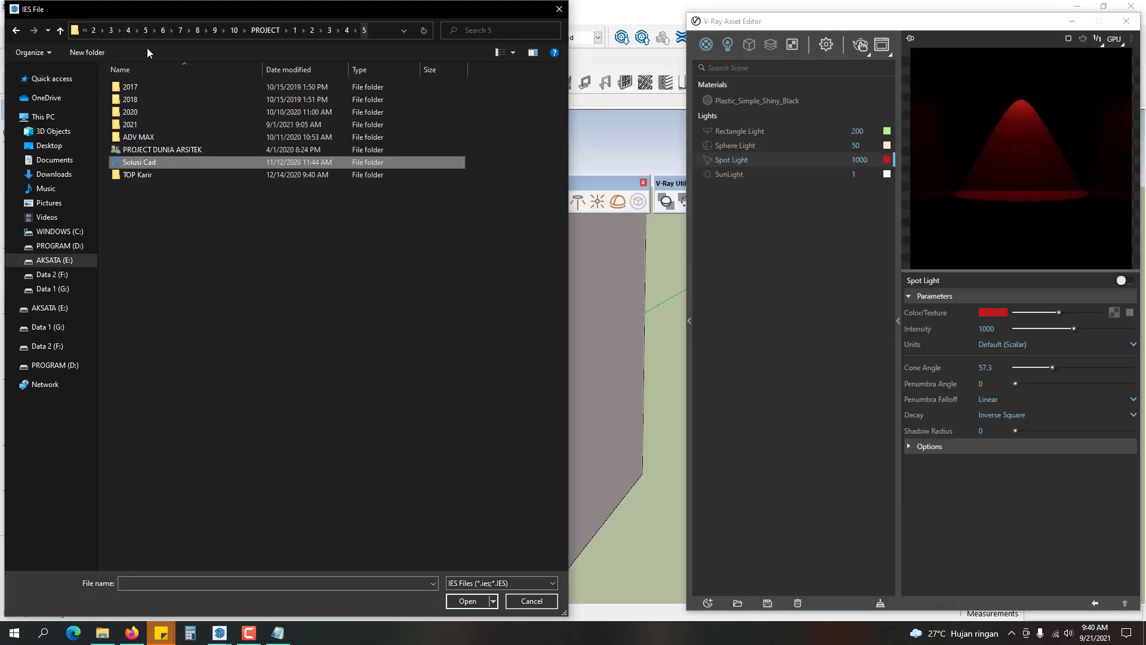
pyautogui.click(219, 30)
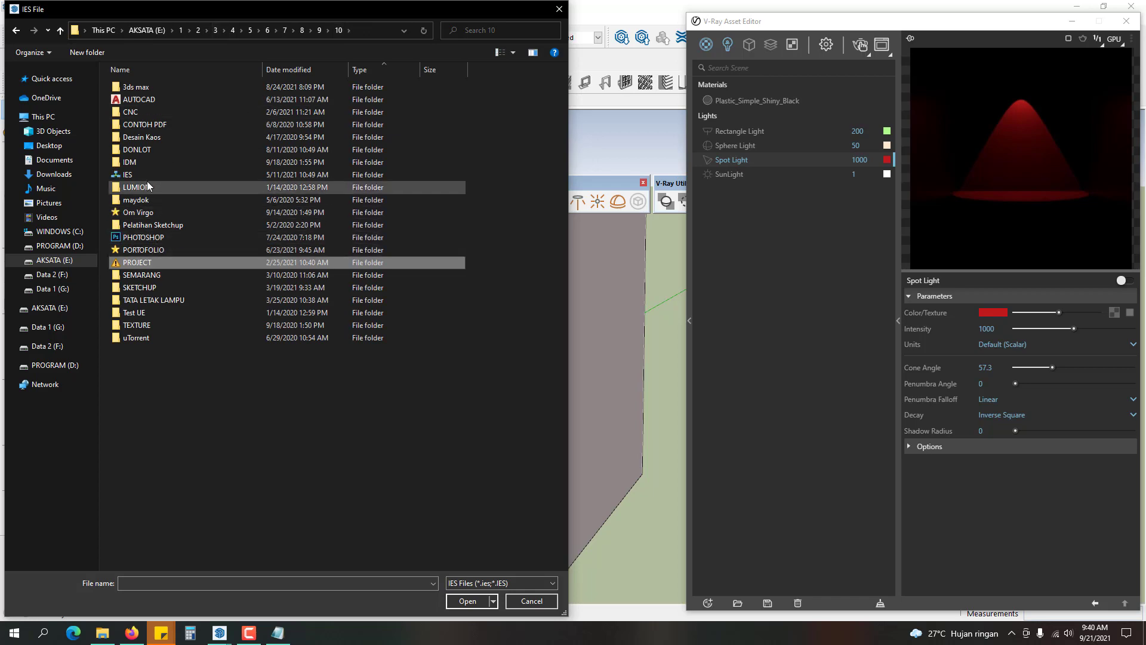
pyautogui.doubleClick(128, 175)
pyautogui.doubleClick(132, 87)
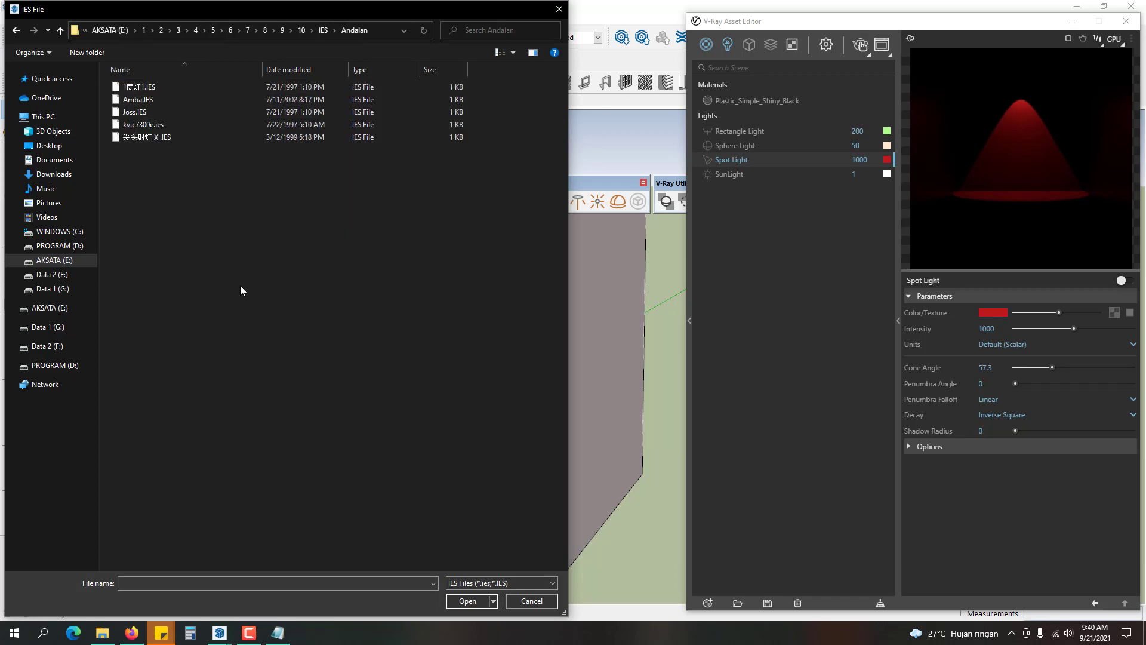
pyautogui.doubleClick(157, 100)
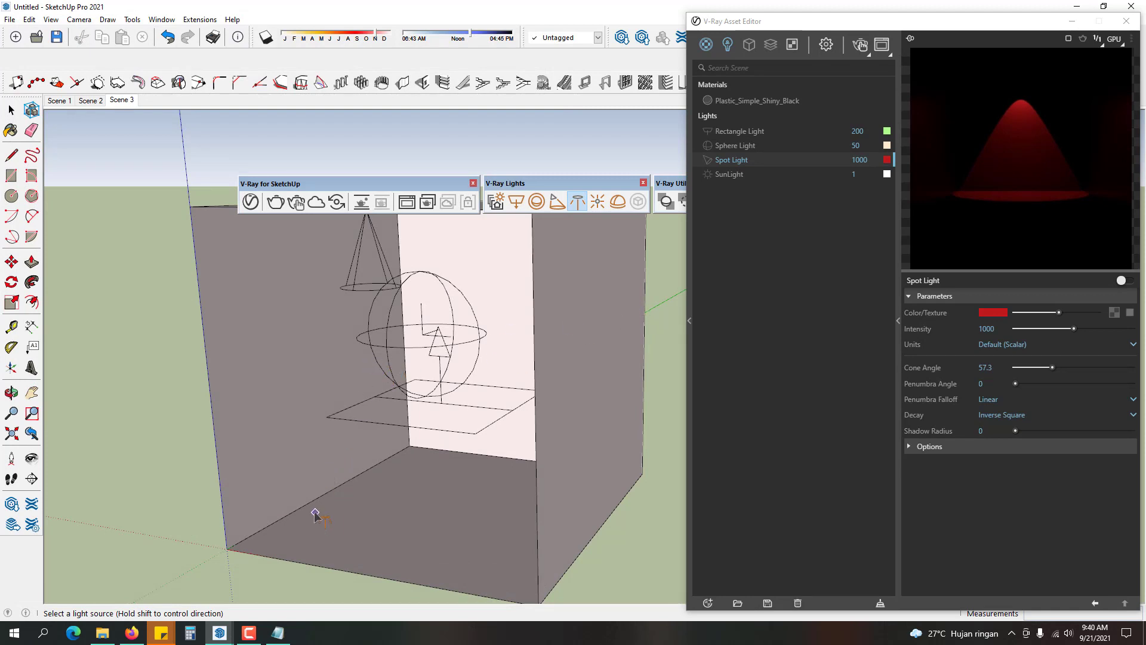
# - Place the IES light at the middle of the box's front bottom edge
pyautogui.scroll(-3, 315, 514)
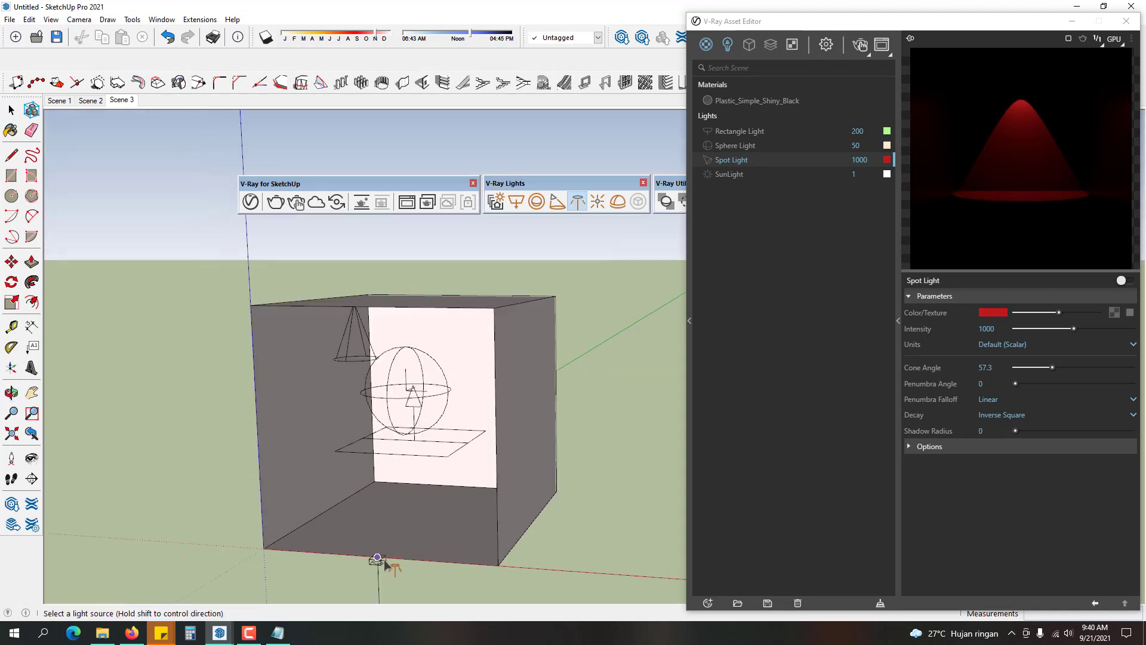
pyautogui.click(385, 562)
pyautogui.click(11, 109)
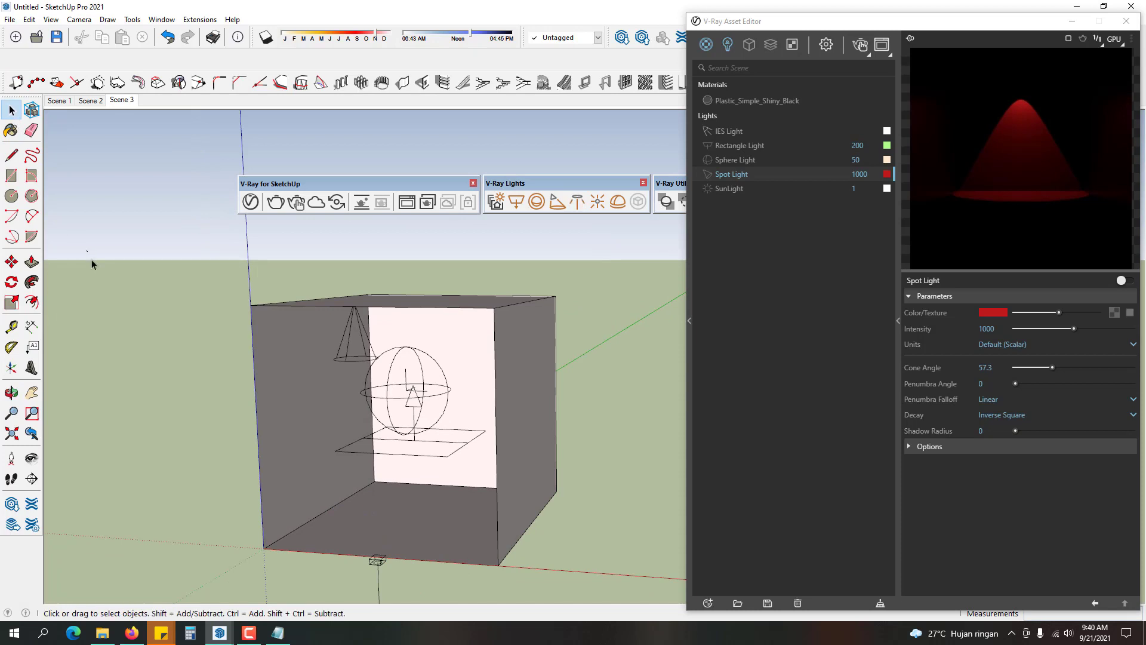
# - Move the IES light from the box's front bottom edge up to its front top edge
pyautogui.moveTo(91, 263); pyautogui.dragTo(401, 511, button='middle')
pyautogui.scroll(3, 402, 512)
pyautogui.click(426, 481)
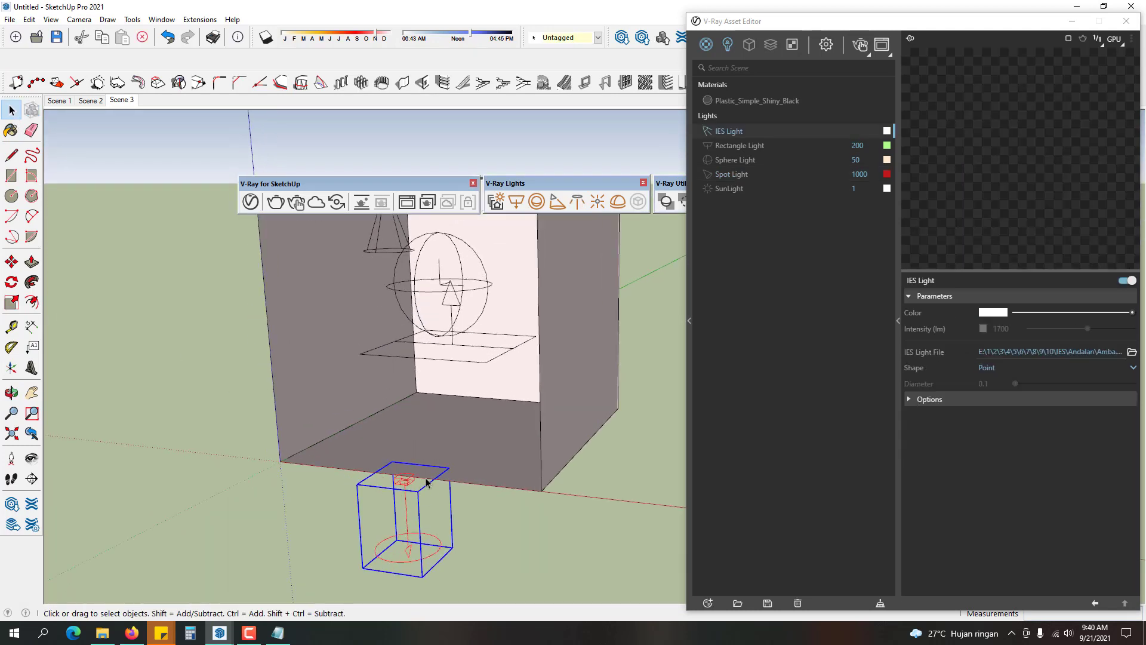
pyautogui.moveTo(433, 471); pyautogui.dragTo(431, 481, button='middle')
pyautogui.press('m')
pyautogui.click(431, 470)
pyautogui.scroll(-1, 434, 454)
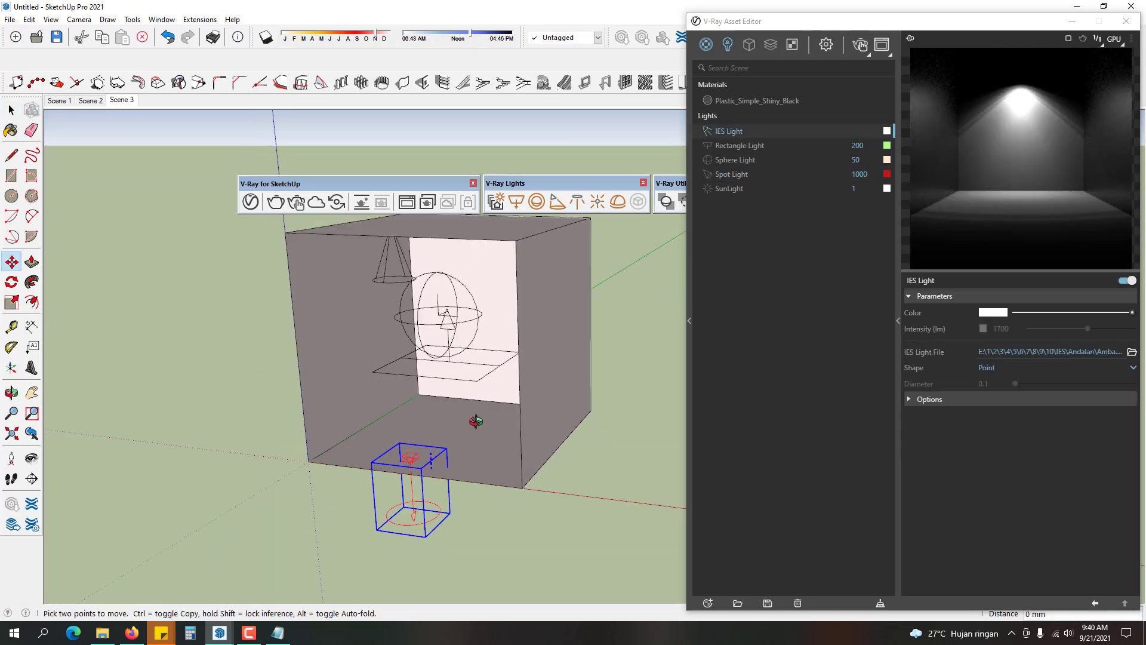
pyautogui.moveTo(476, 421); pyautogui.dragTo(609, 317, button='middle')
pyautogui.click(550, 247)
pyautogui.moveTo(550, 247); pyautogui.dragTo(412, 300, button='middle')
pyautogui.press('space')
# - Delete the spot, sphere and rectangle lights from inside the box
pyautogui.click(231, 302)
pyautogui.click(405, 304)
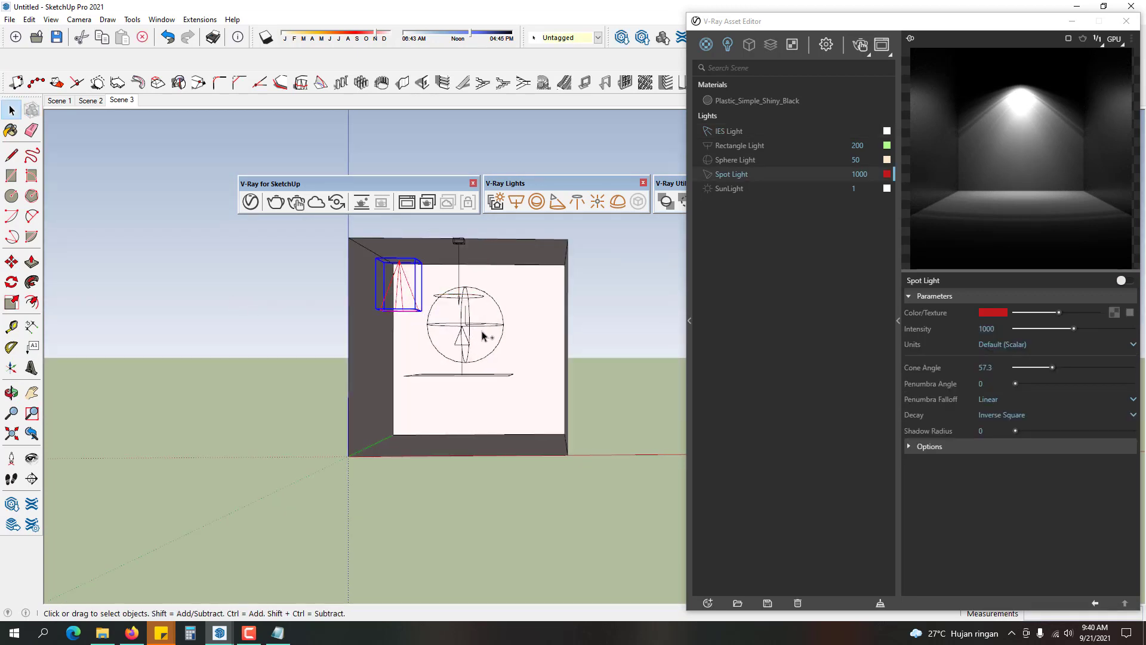
pyautogui.press('Delete')
pyautogui.click(460, 328)
pyautogui.press('Delete')
pyautogui.click(464, 342)
pyautogui.press('Delete')
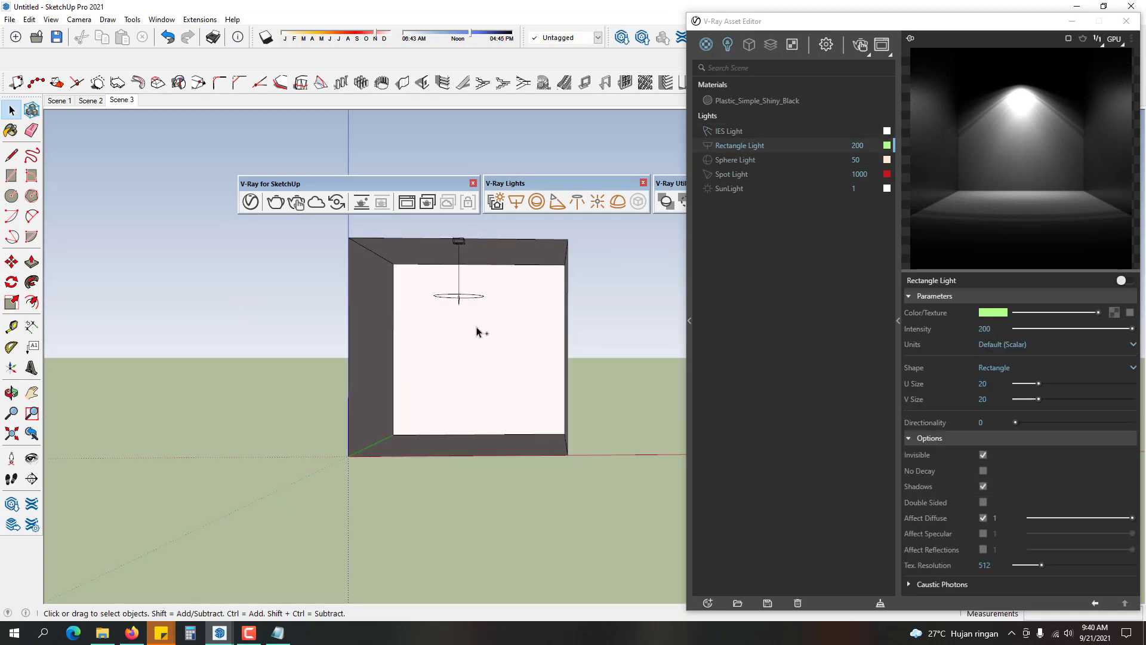
# - Select the IES light and examine its beam preview and parameters in the V-Ray Asset Editor
pyautogui.click(456, 266)
pyautogui.moveTo(457, 263); pyautogui.dragTo(445, 308, button='middle')
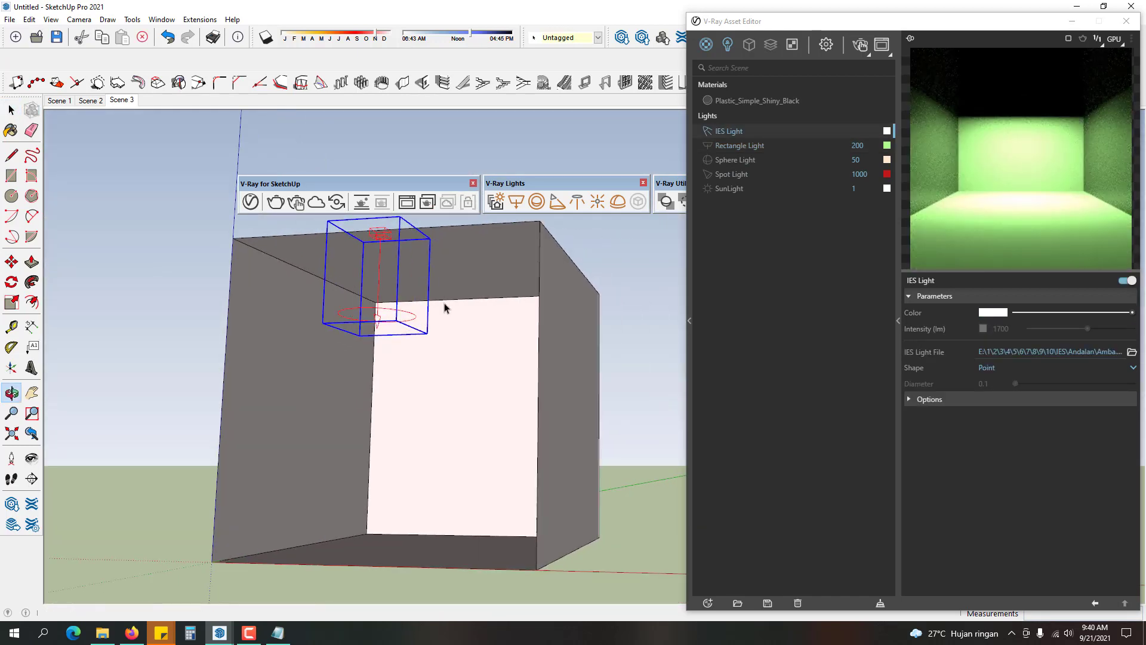
pyautogui.press('space')
pyautogui.click(656, 268)
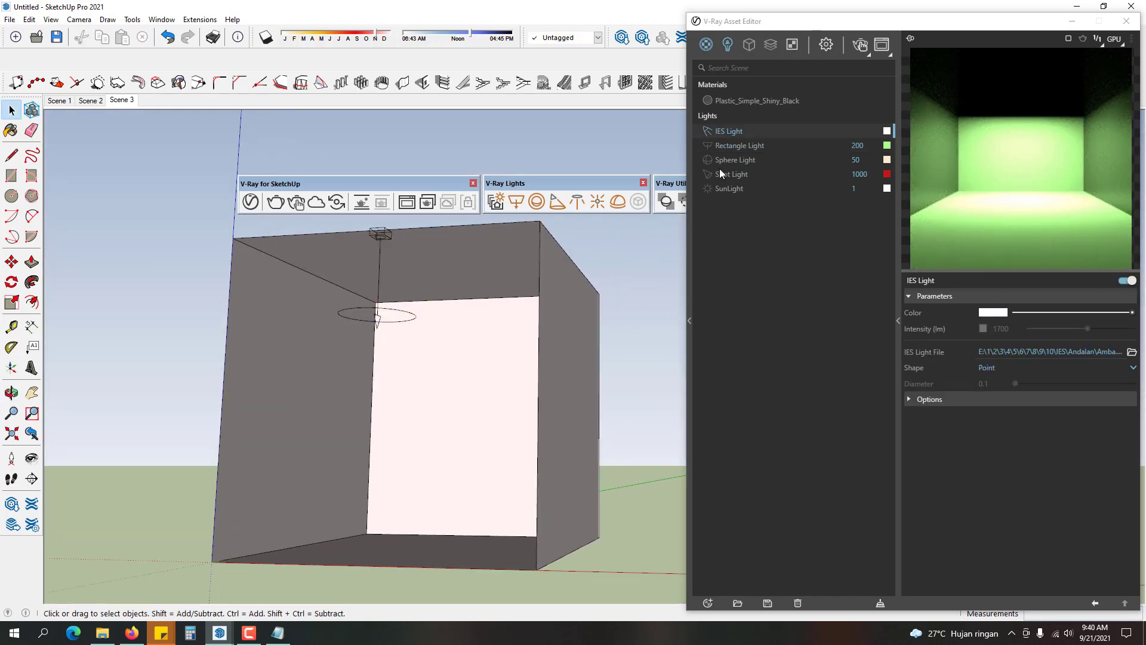
pyautogui.click(820, 131)
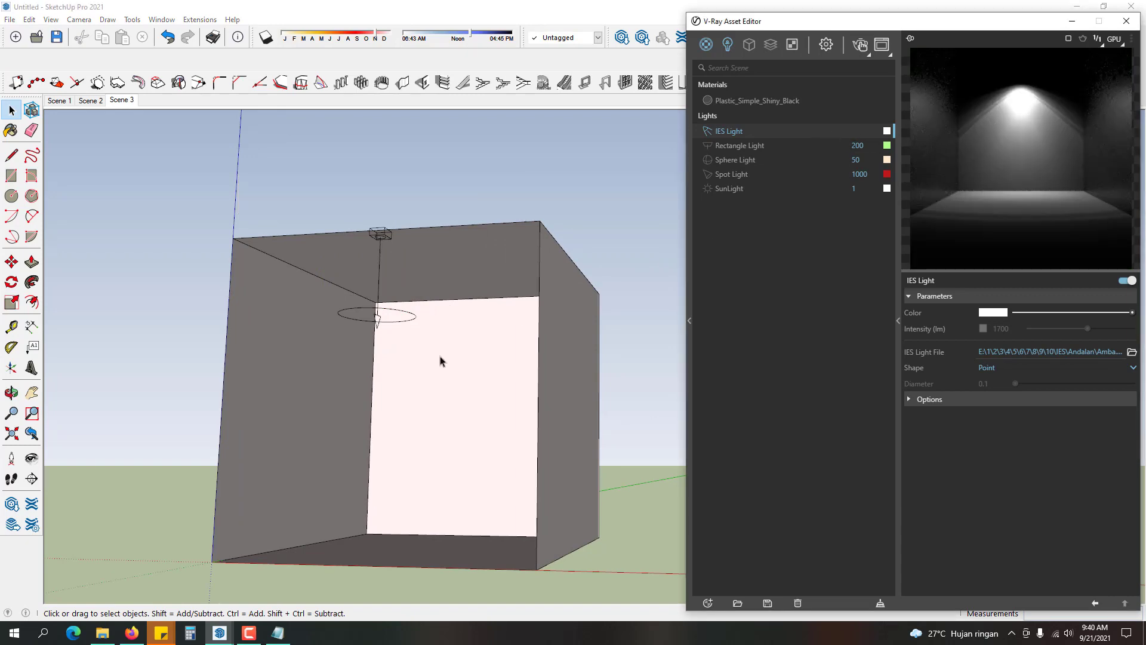
# - Switch to Firefox, view the image results for IES FILE, and switch back to SketchUp
pyautogui.click(132, 633)
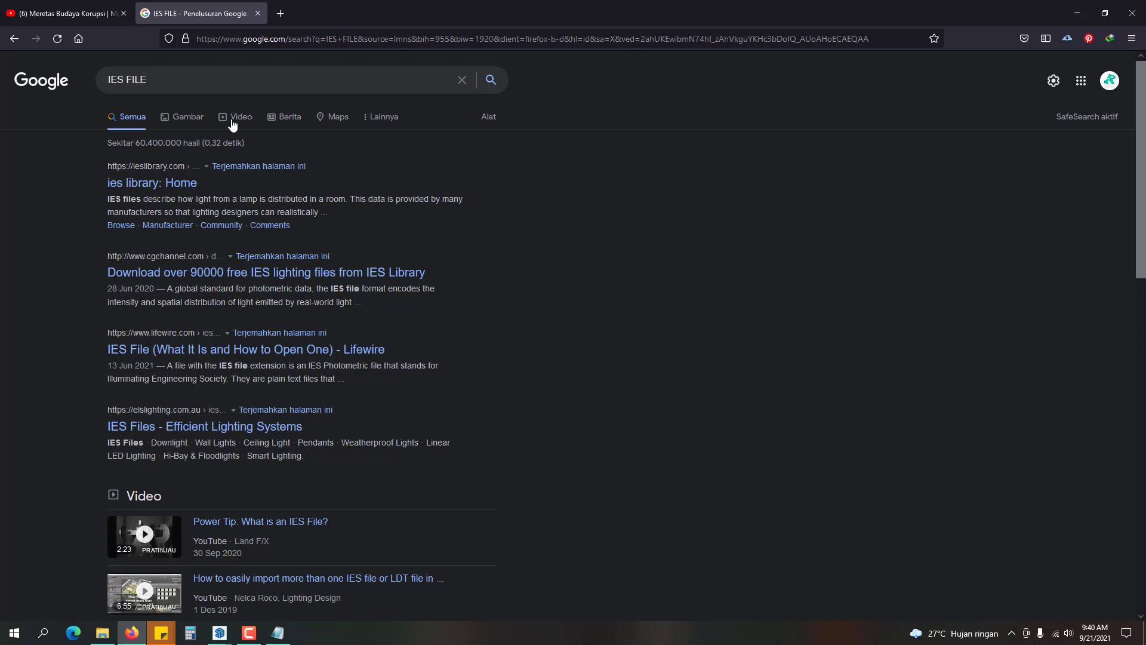
pyautogui.click(184, 118)
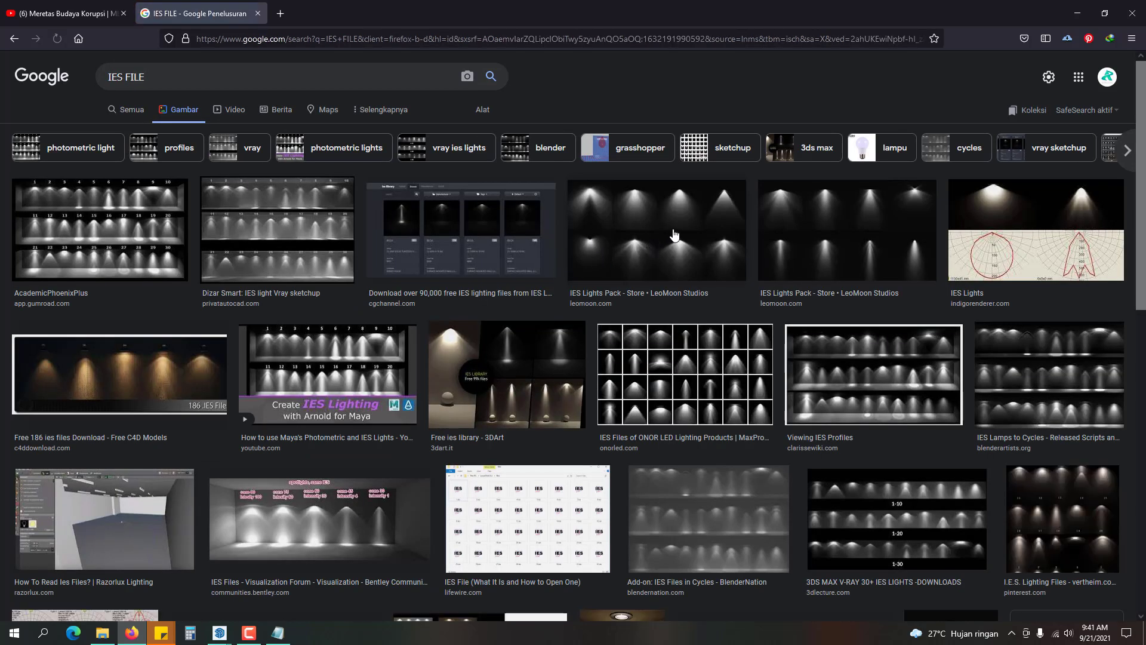
pyautogui.click(1077, 14)
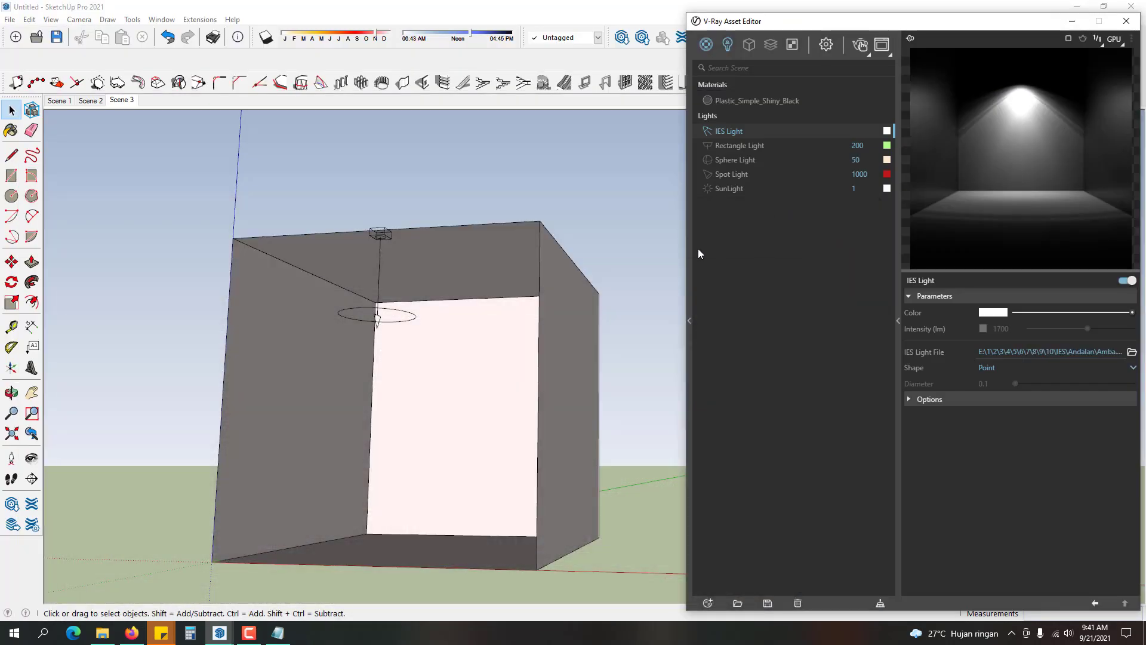
pyautogui.click(615, 198)
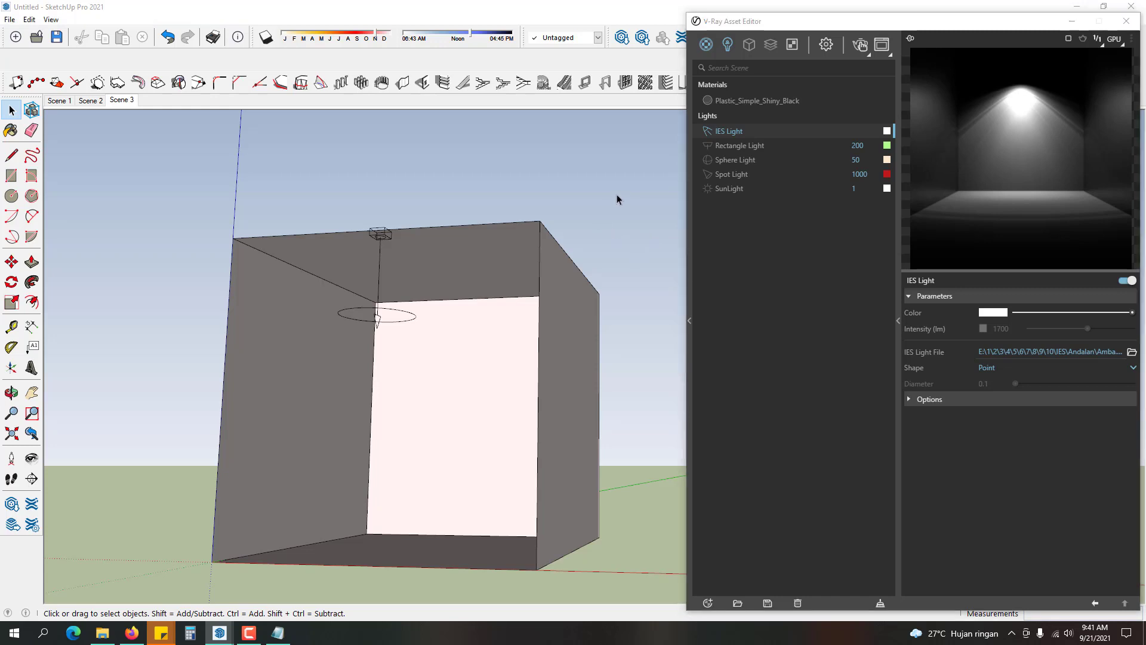
pyautogui.click(383, 232)
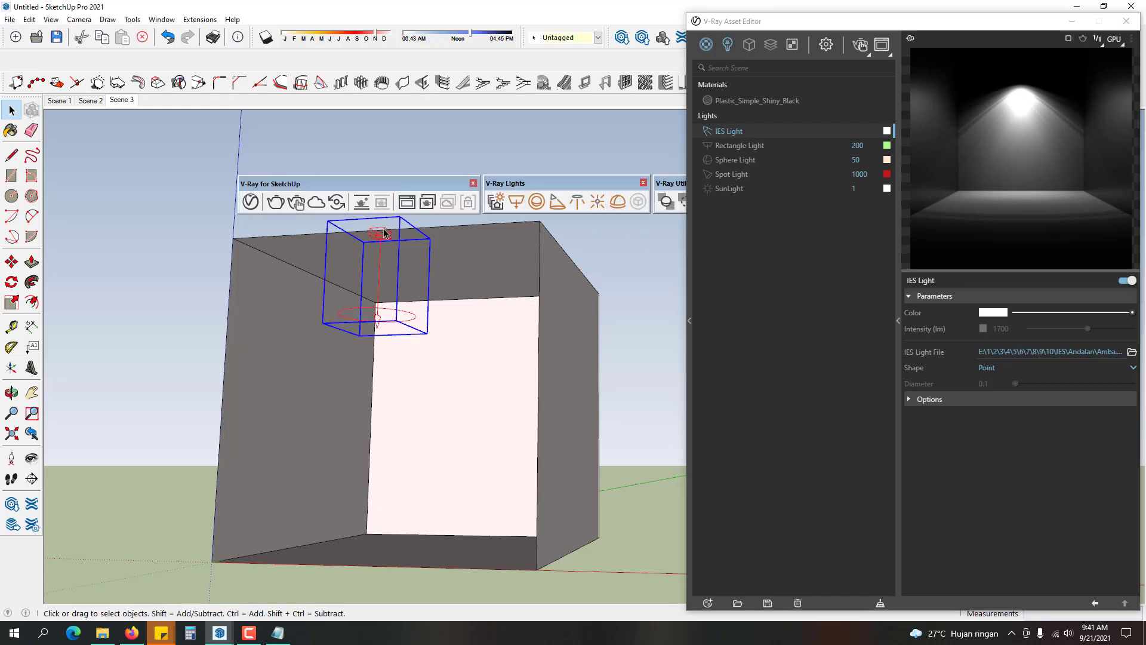
pyautogui.press('m')
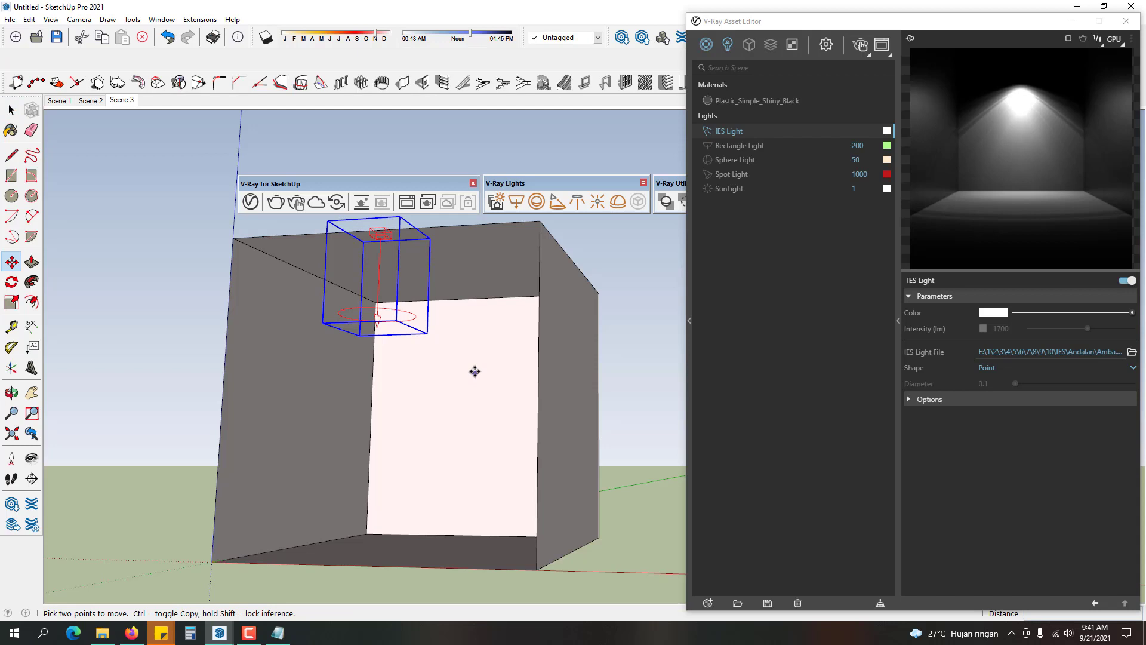
pyautogui.click(474, 329)
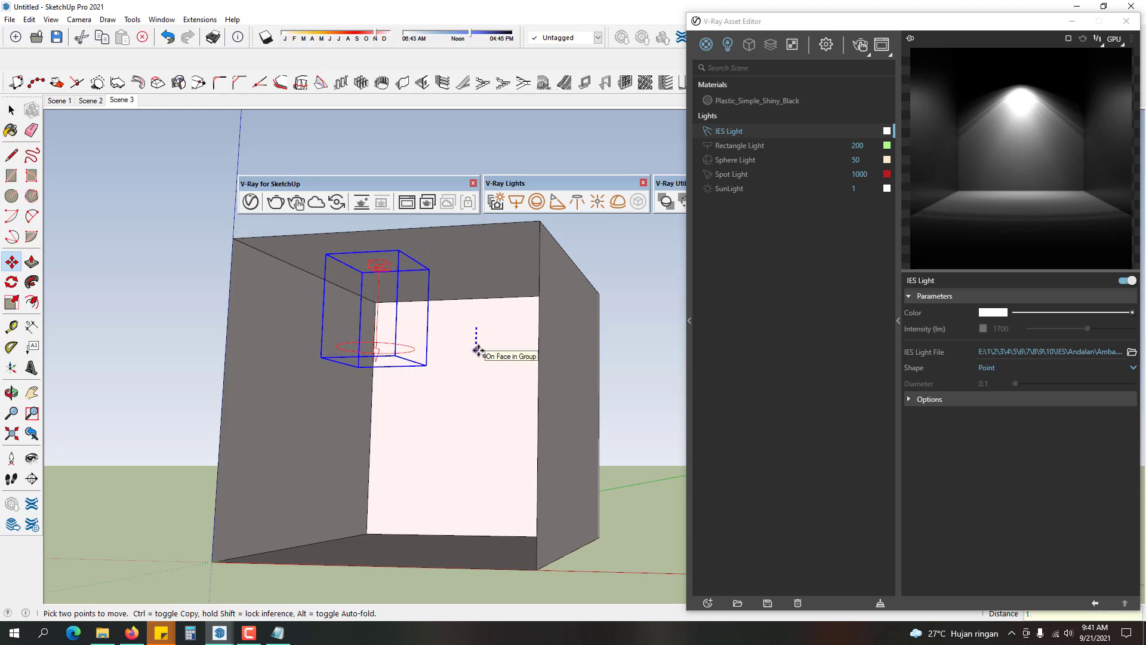
pyautogui.press('Escape')
pyautogui.click(12, 110)
pyautogui.click(203, 168)
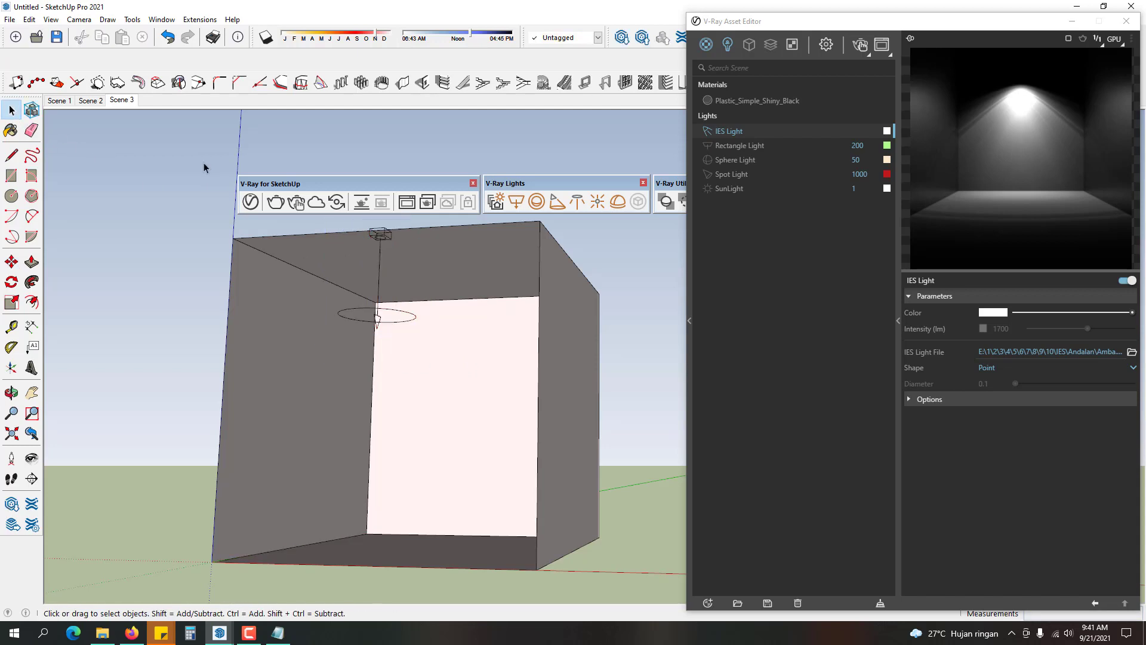
# - Start an interactive V-Ray render and move the IES light about 350 mm deeper into the box
pyautogui.click(295, 204)
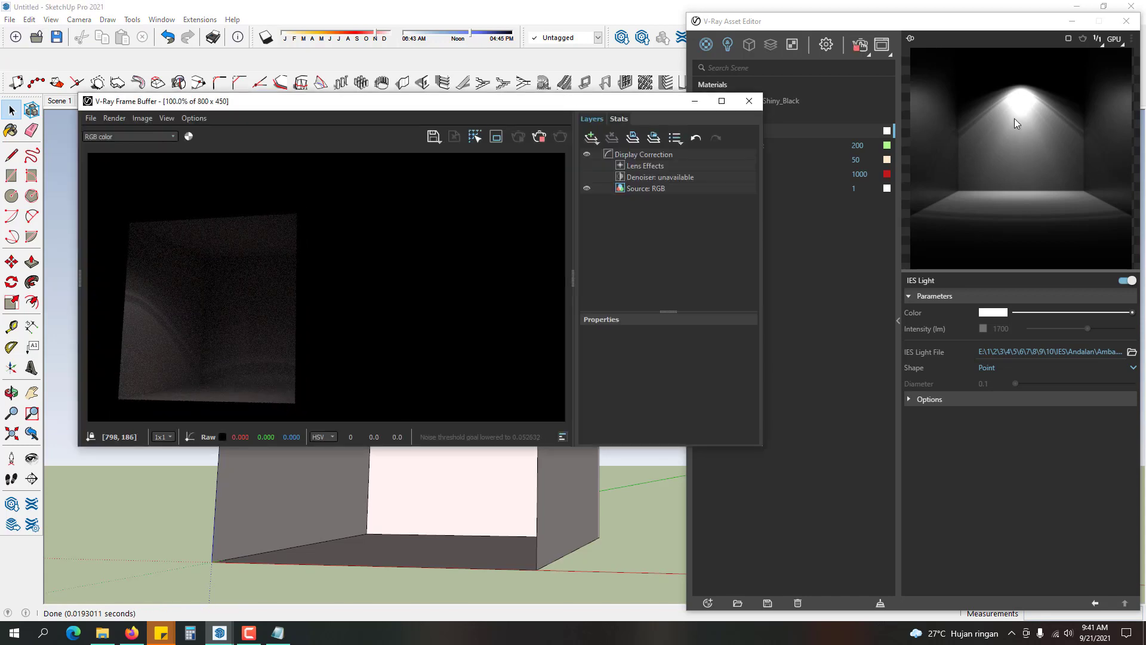
pyautogui.moveTo(631, 101); pyautogui.dragTo(973, 38)
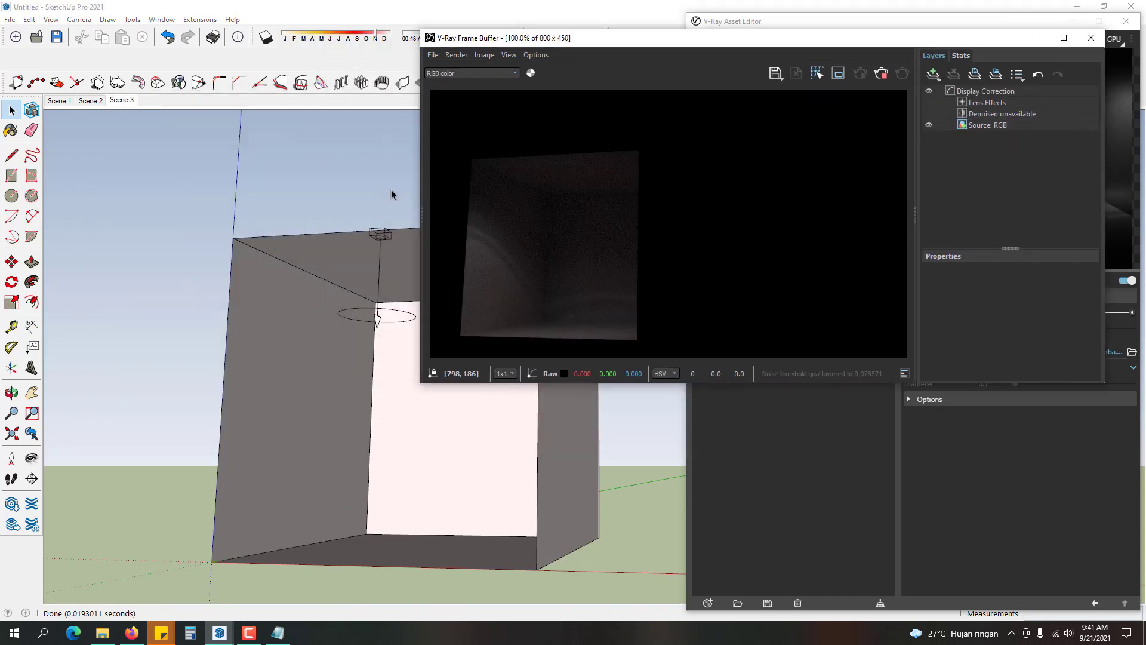
pyautogui.click(377, 277)
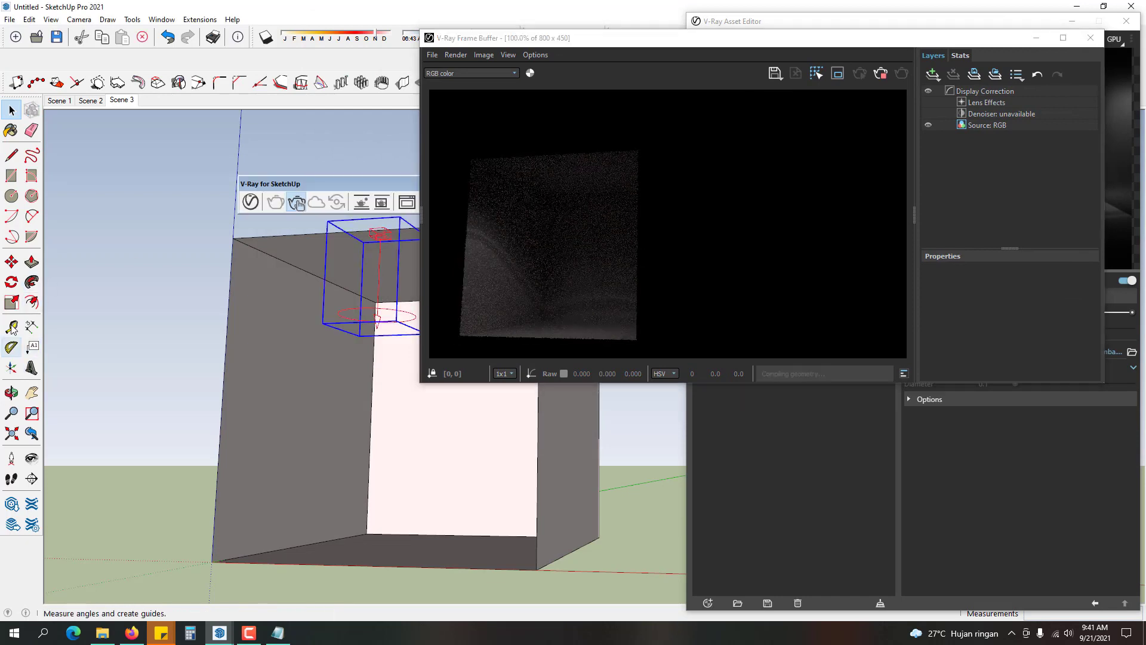
pyautogui.click(11, 261)
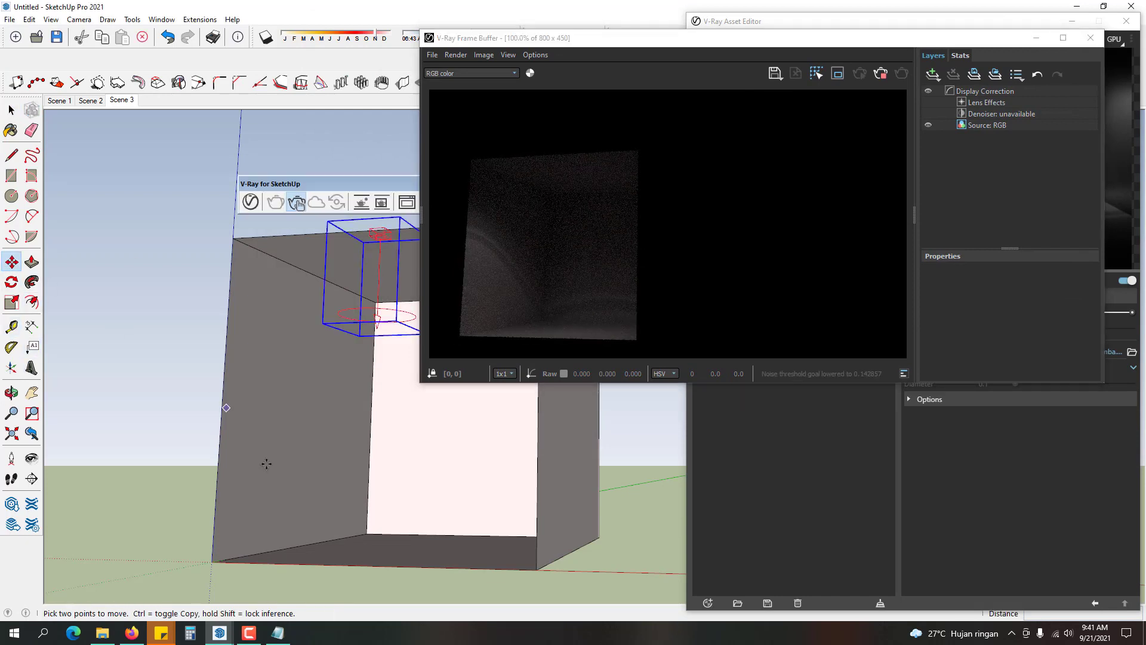
pyautogui.click(236, 241)
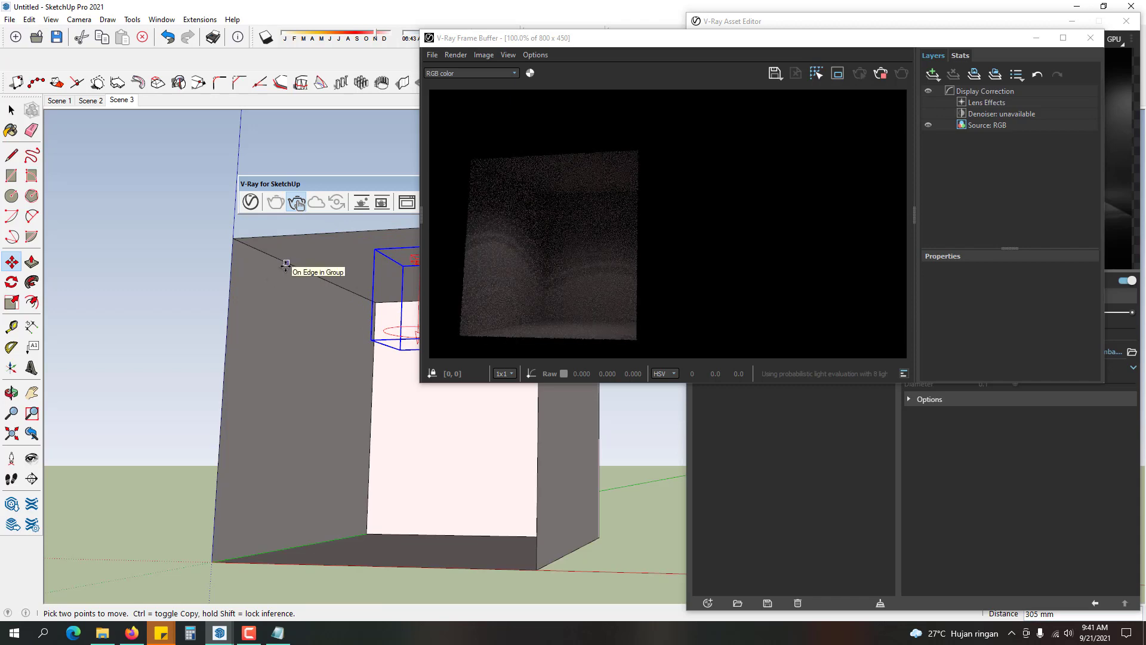
pyautogui.click(293, 321)
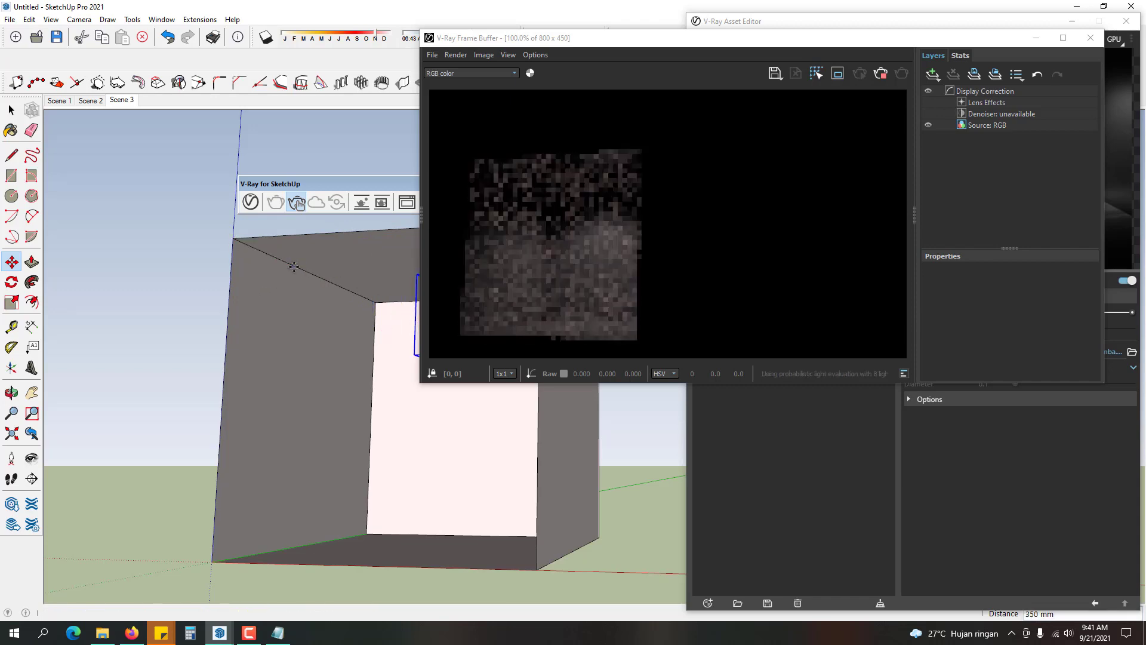
# - View the box from the front and examine the IES light's pattern on the back wall in the interactive render
pyautogui.moveTo(314, 503)
pyautogui.mouseDown(button='middle')
pyautogui.moveTo(447, 440)
pyautogui.moveTo(450, 471)
pyautogui.mouseUp(button='middle')
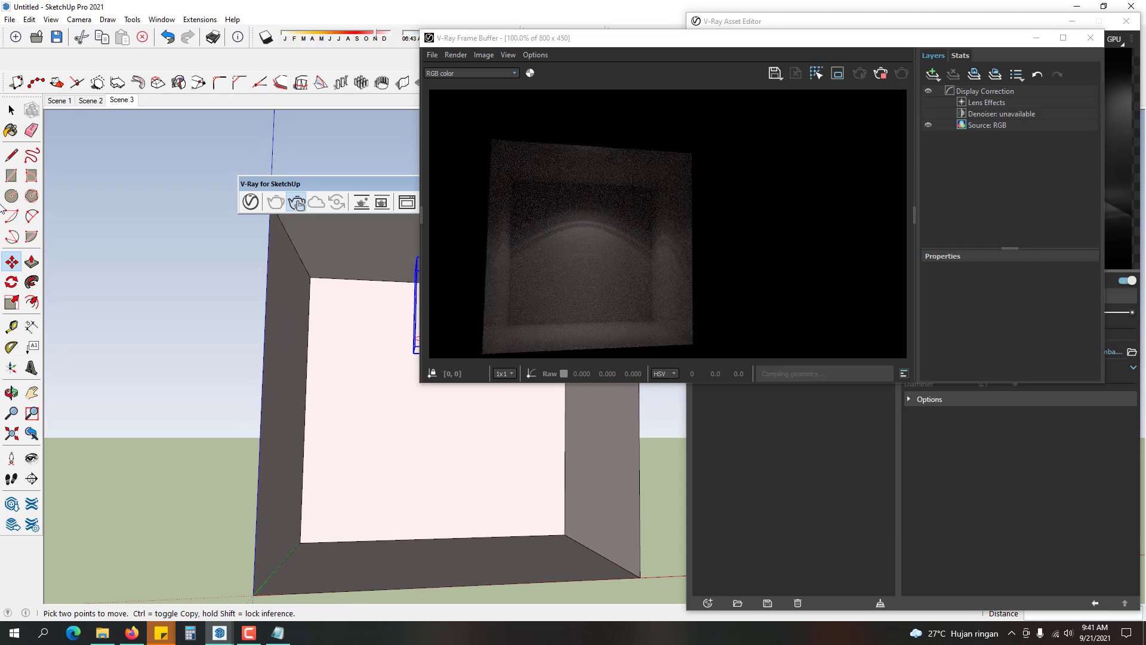
pyautogui.click(11, 110)
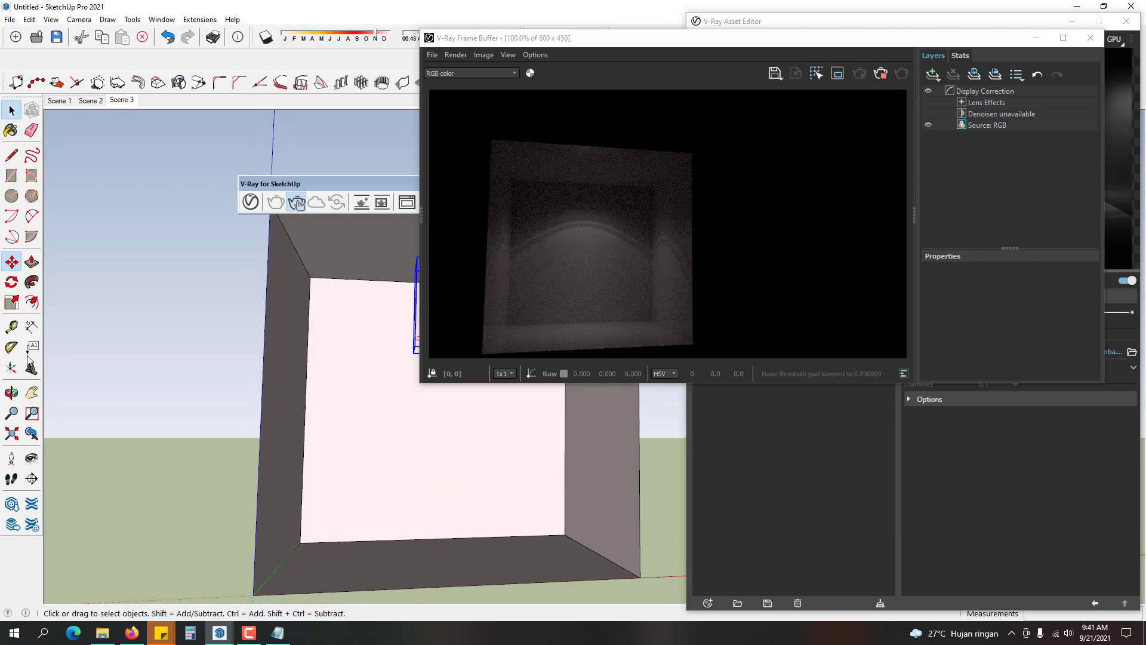
pyautogui.click(32, 392)
pyautogui.moveTo(373, 385); pyautogui.dragTo(261, 374)
pyautogui.moveTo(261, 373); pyautogui.dragTo(302, 396, button='middle')
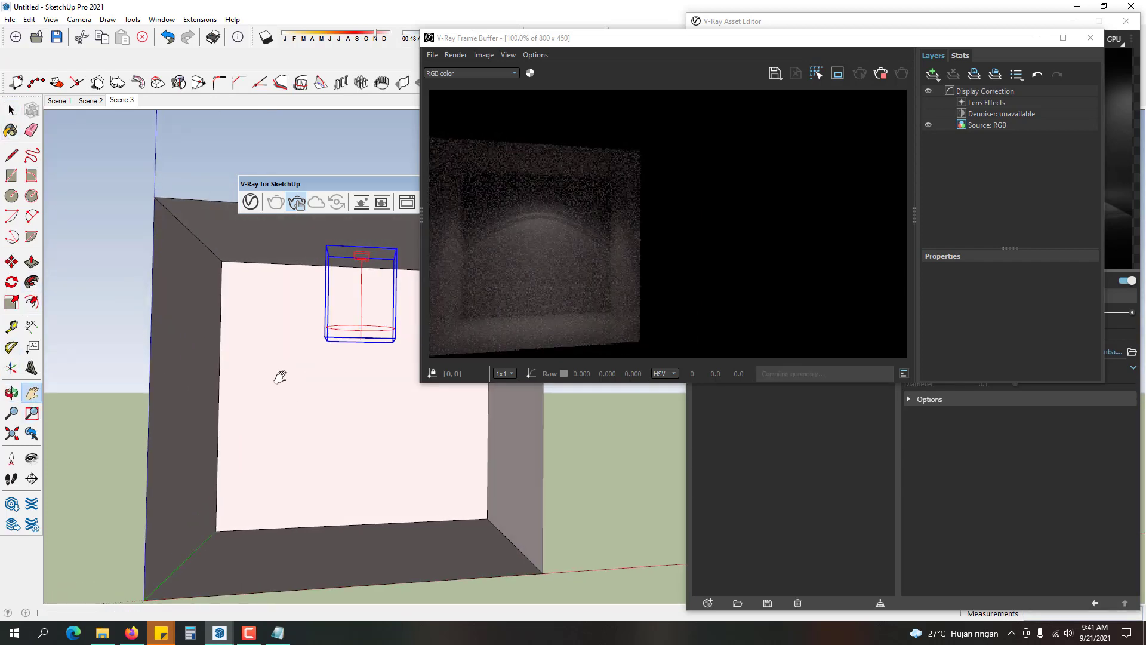
# - Change the IES light's color to blue with RGB values 90, 136, 192
pyautogui.moveTo(280, 377); pyautogui.dragTo(296, 373)
pyautogui.click(762, 441)
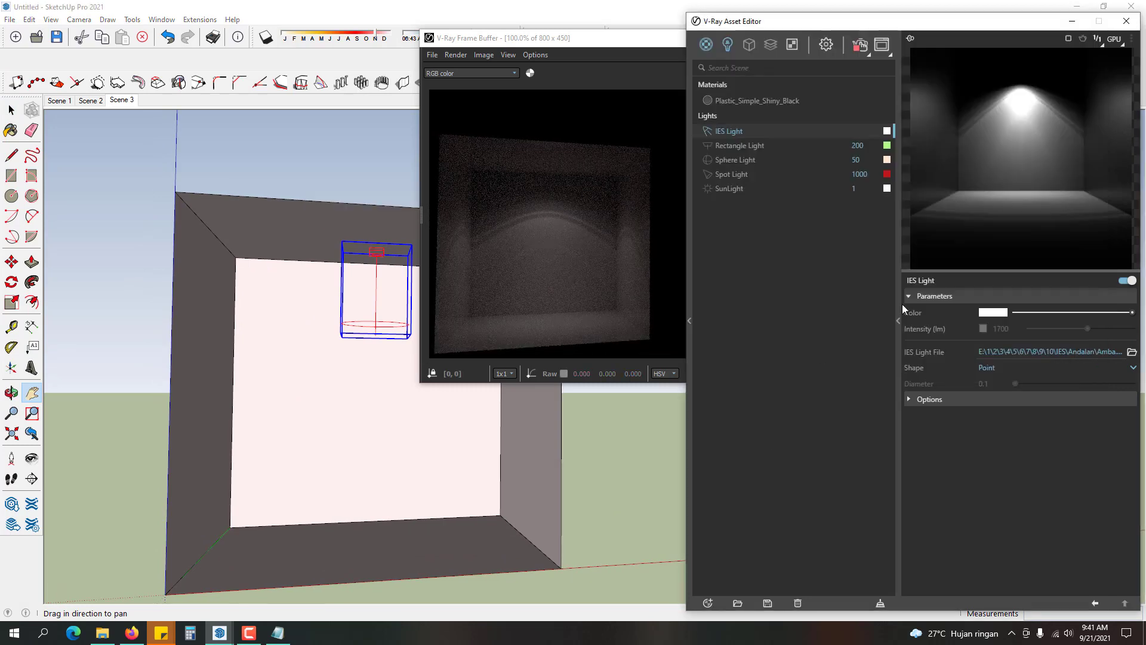
pyautogui.click(992, 312)
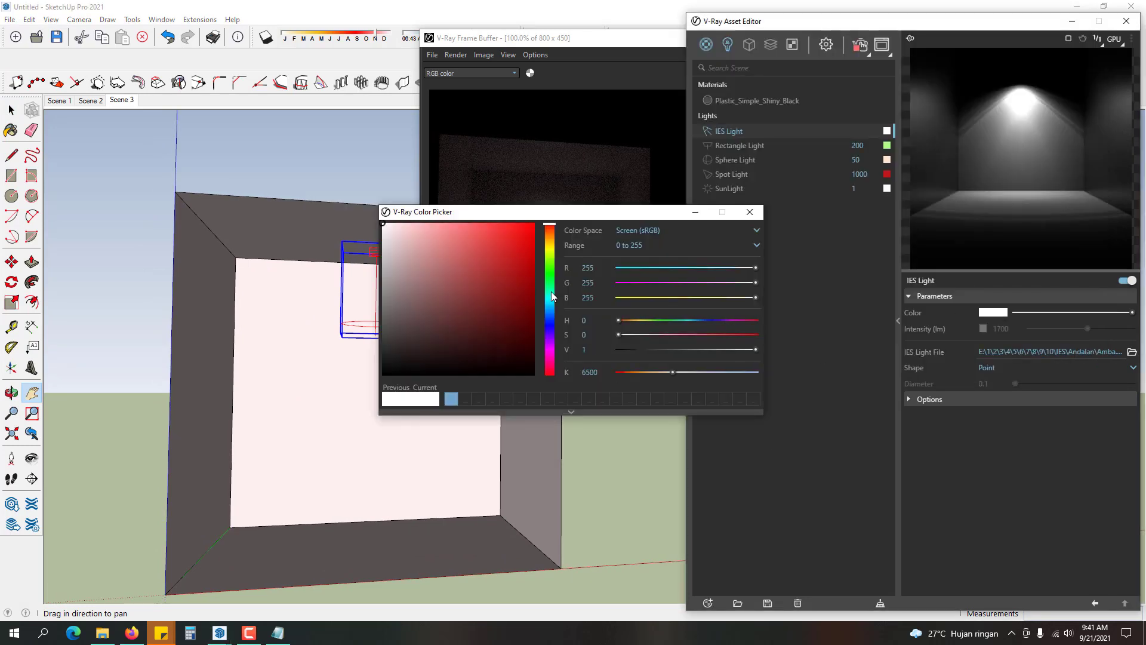
pyautogui.click(547, 314)
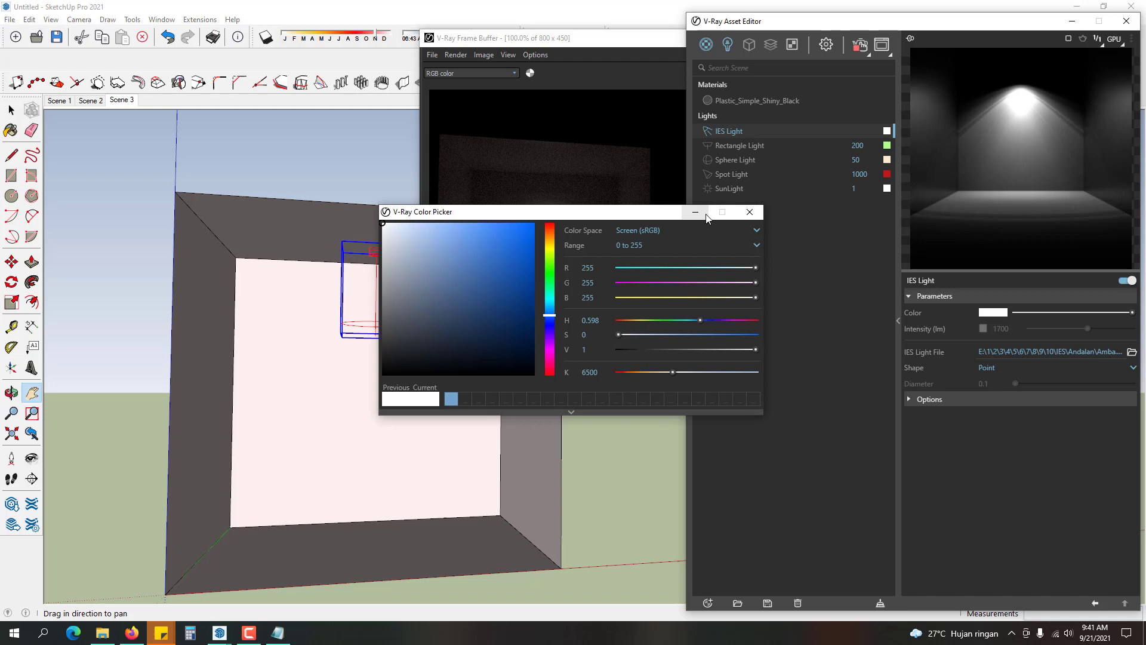
pyautogui.click(749, 213)
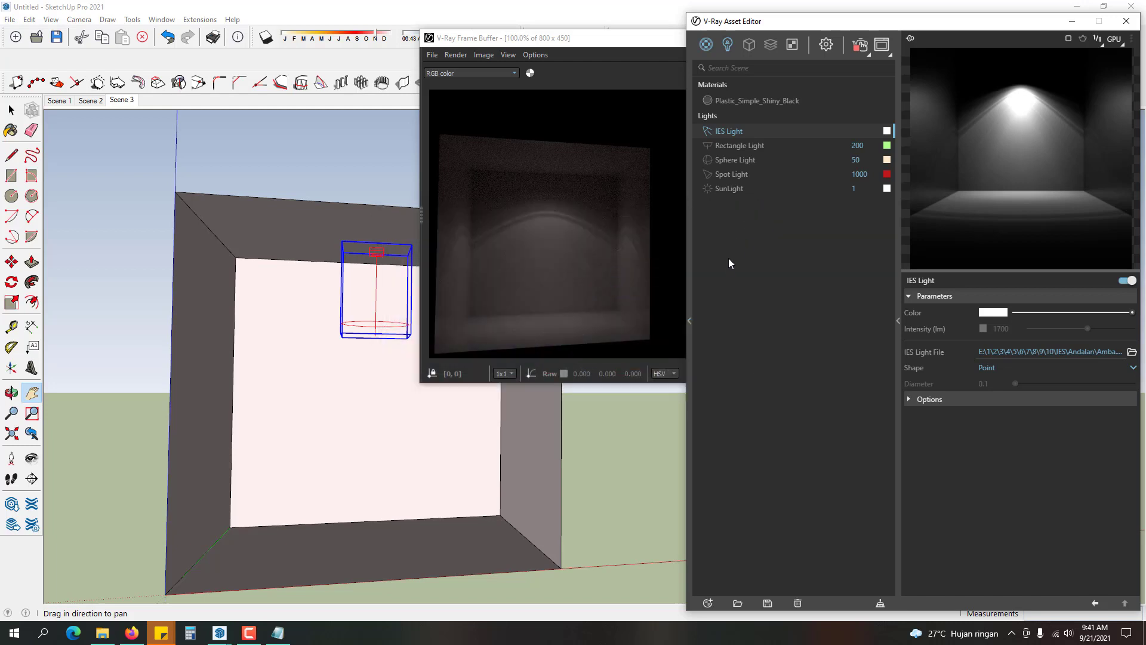
pyautogui.click(998, 313)
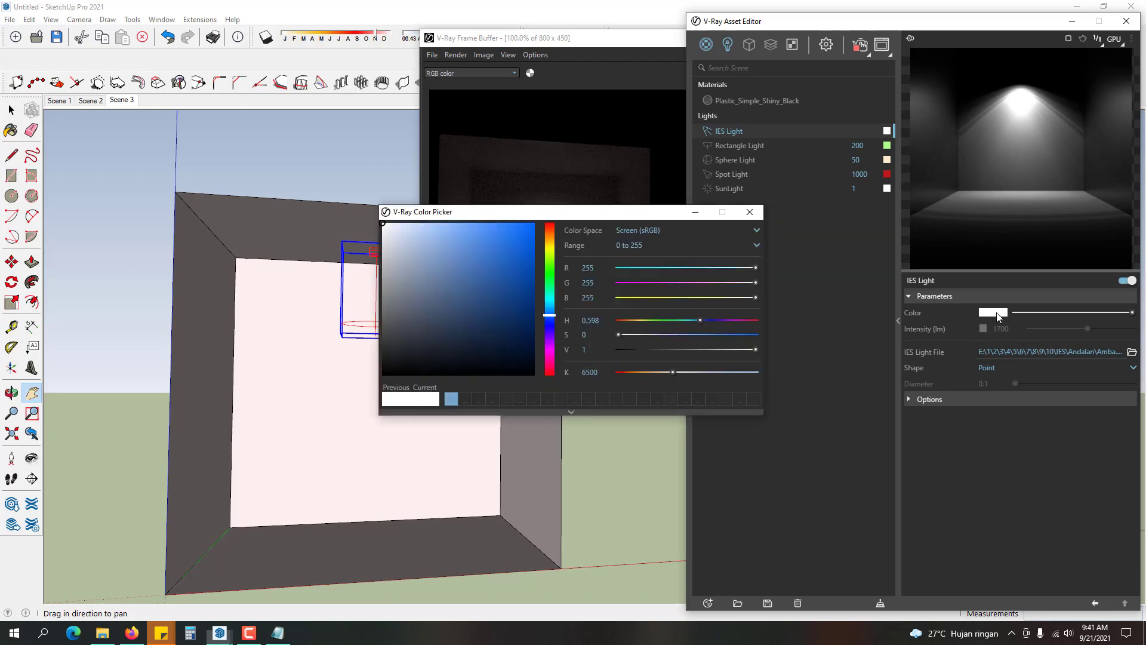
pyautogui.click(549, 313)
pyautogui.moveTo(450, 274); pyautogui.dragTo(463, 260)
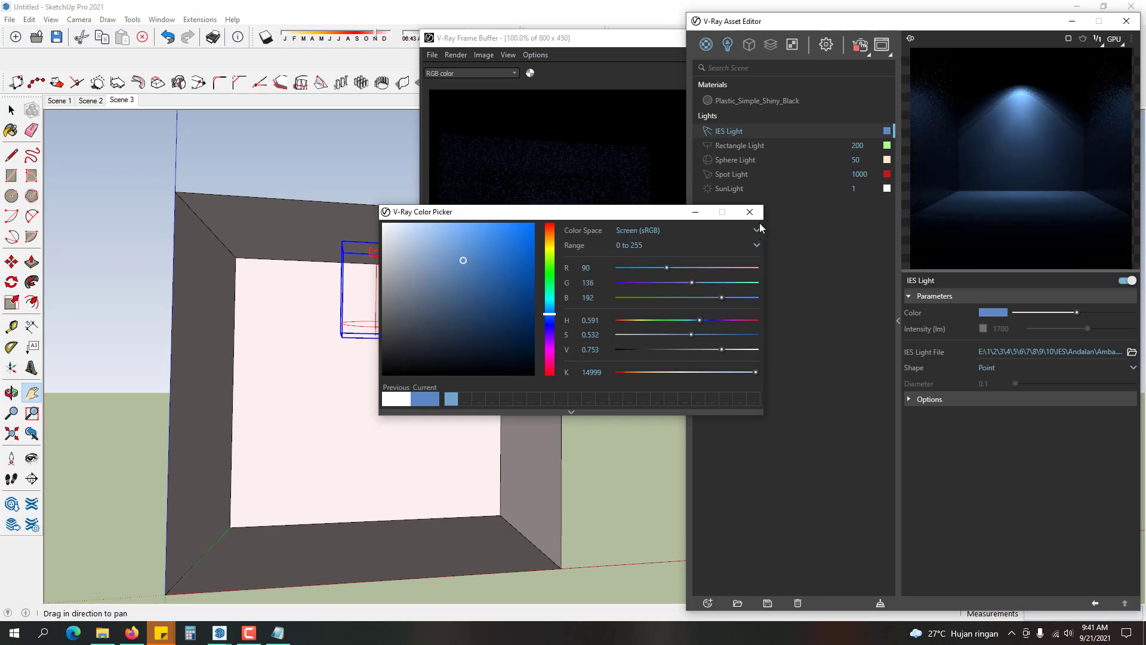
pyautogui.click(750, 211)
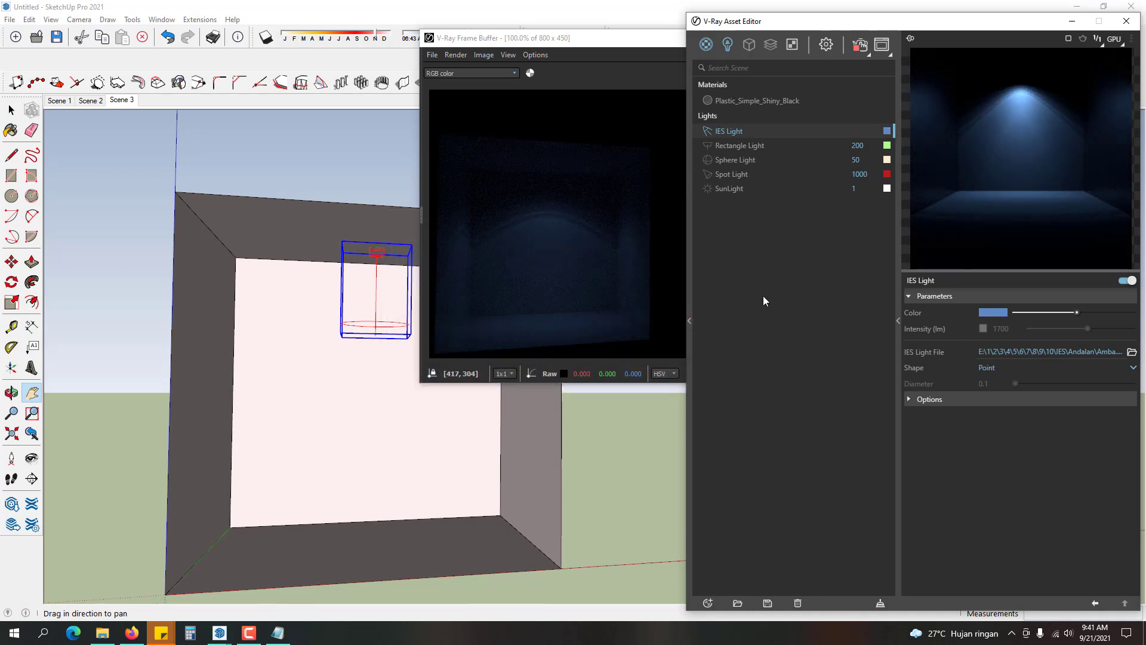
# - Enable the IES light's intensity override and set it to 17000 lm
pyautogui.click(982, 327)
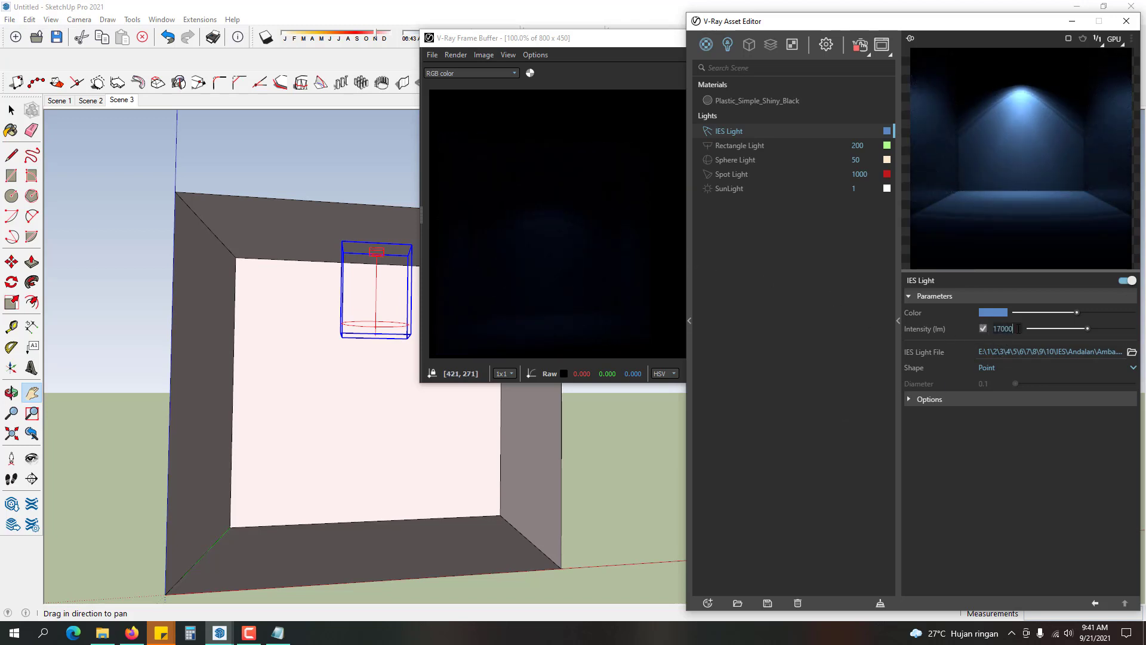
pyautogui.press('Return')
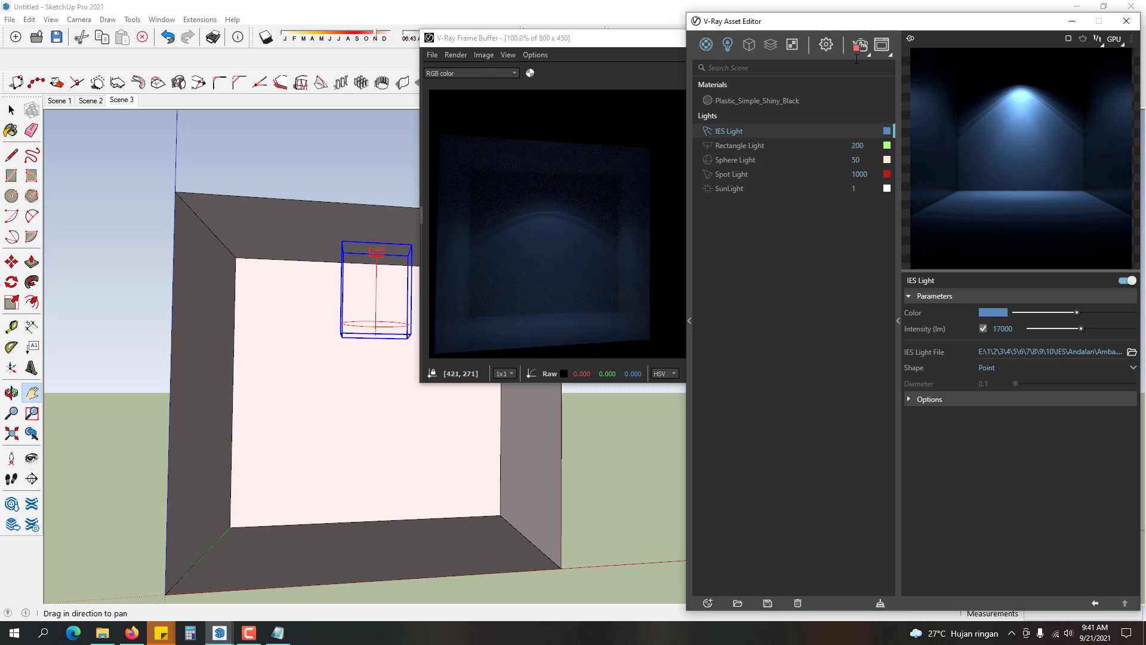
# - Check the camera exposure in the V-Ray render settings and return to the lights list
pyautogui.click(825, 44)
pyautogui.click(784, 174)
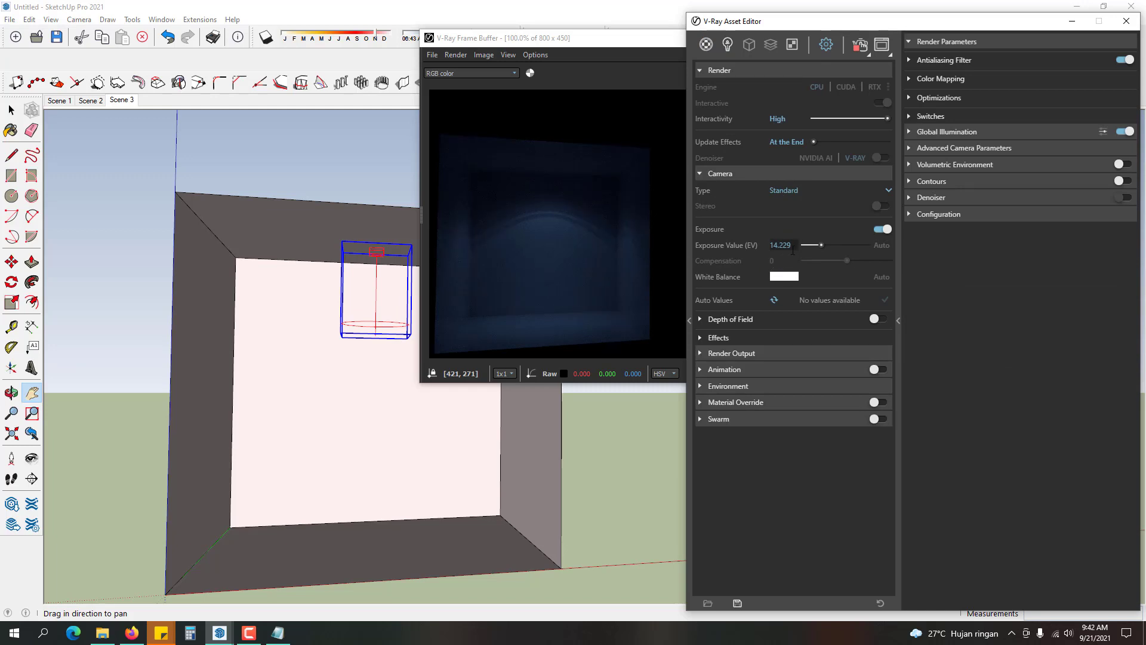
pyautogui.click(795, 171)
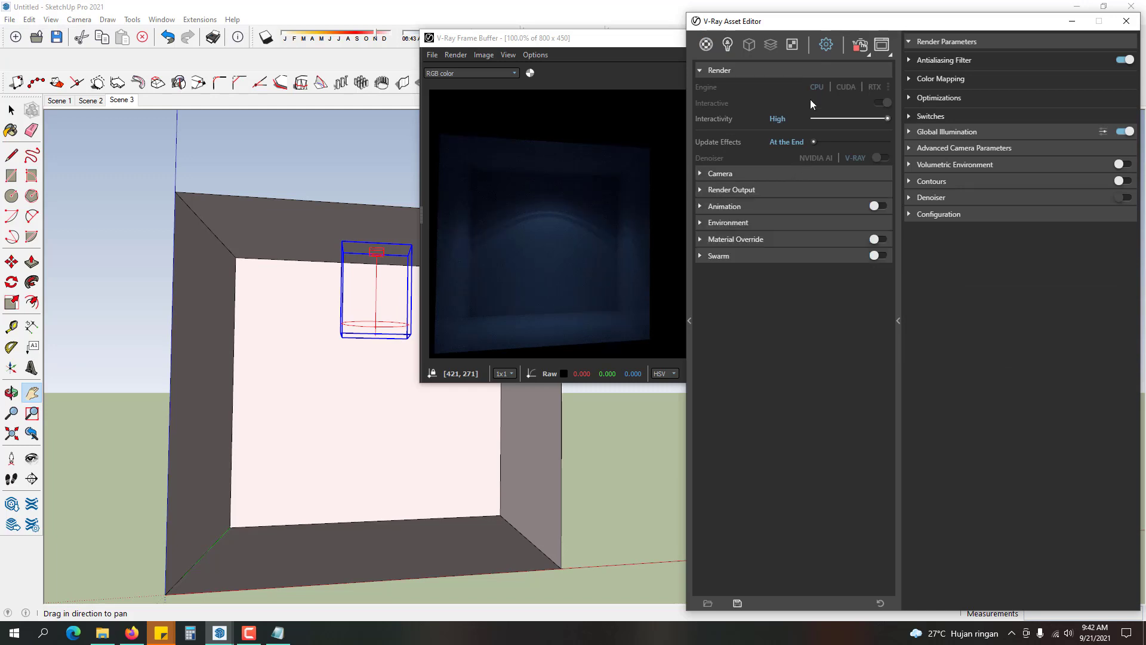
pyautogui.click(727, 44)
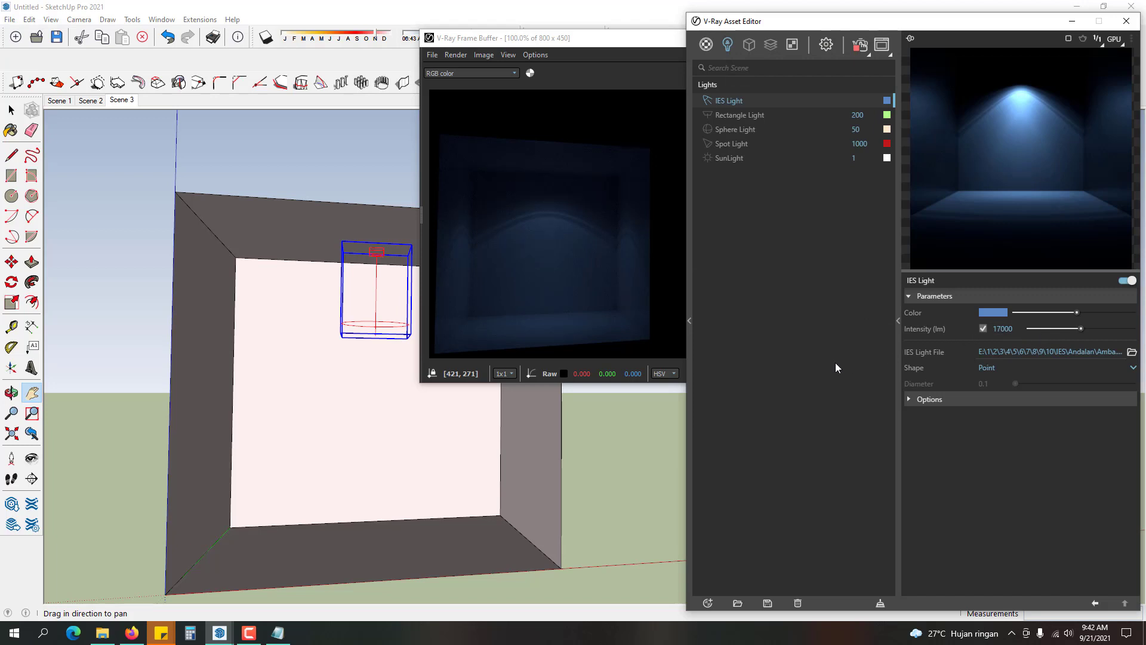
pyautogui.click(17, 111)
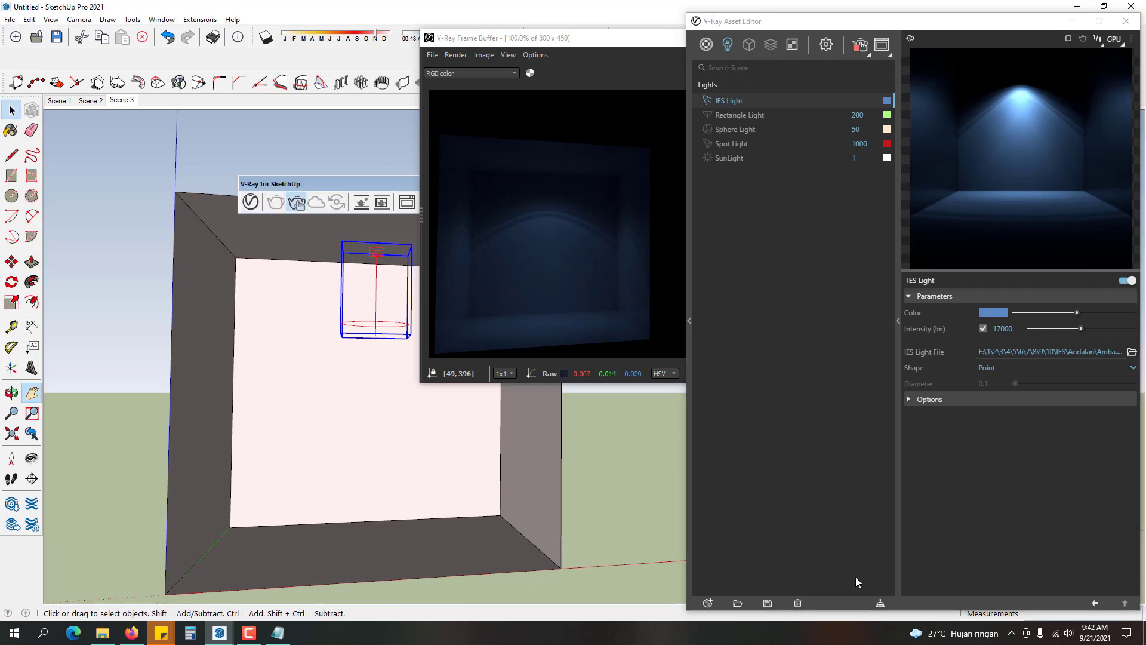
pyautogui.click(262, 633)
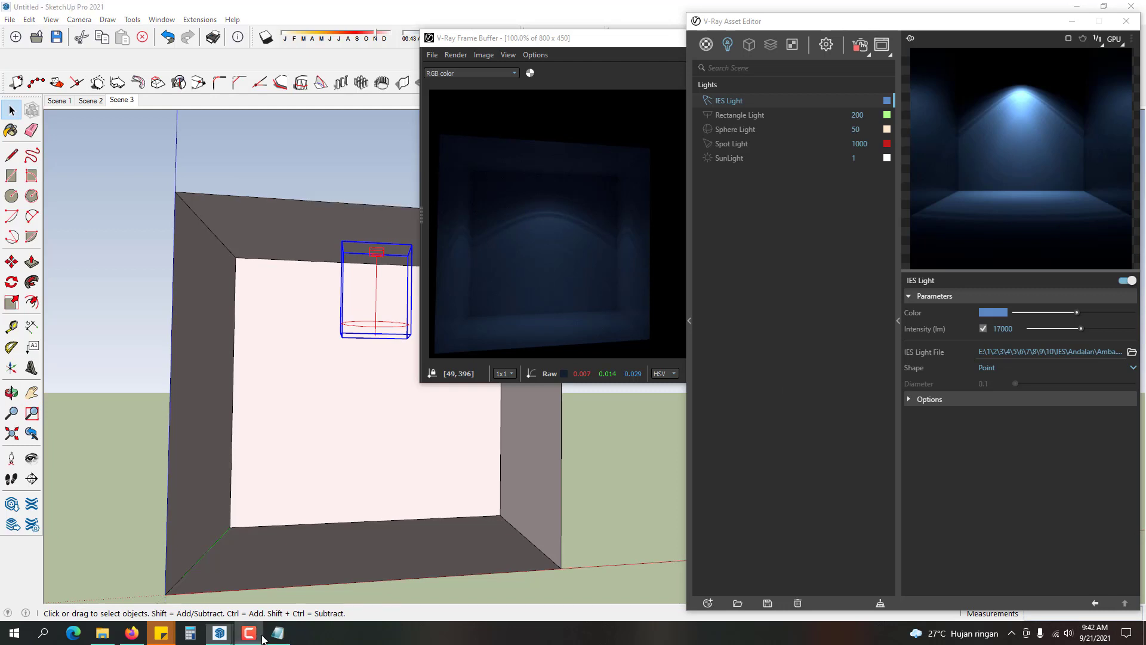
pyautogui.click(1090, 579)
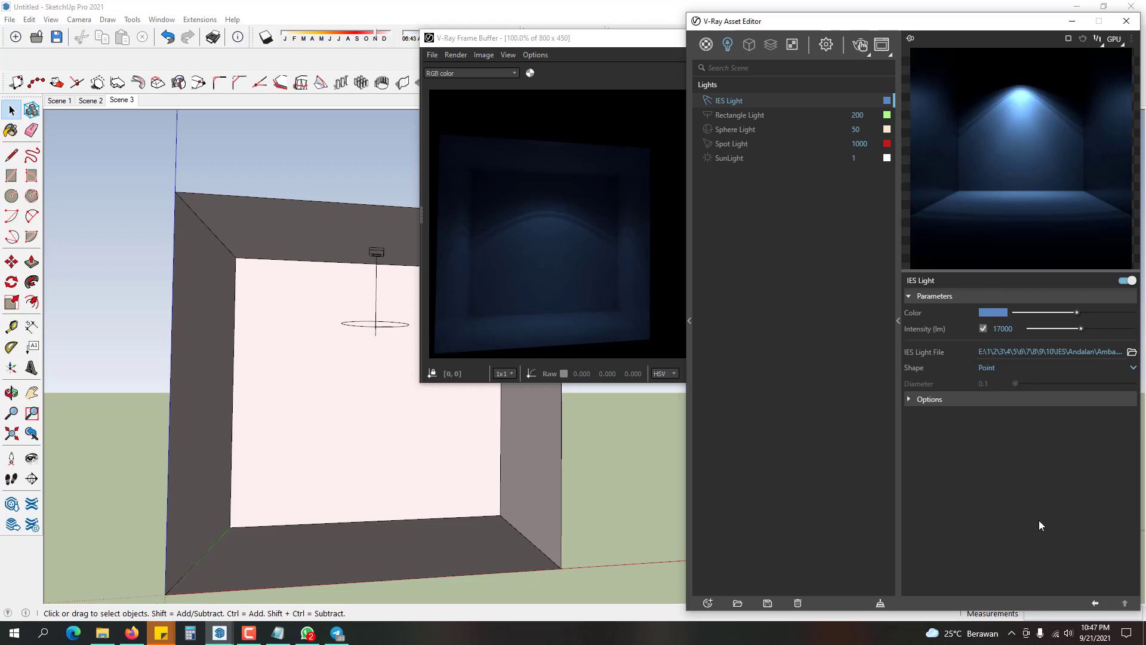
# - Examine the IES light's options and its color settings without changing them
pyautogui.click(979, 401)
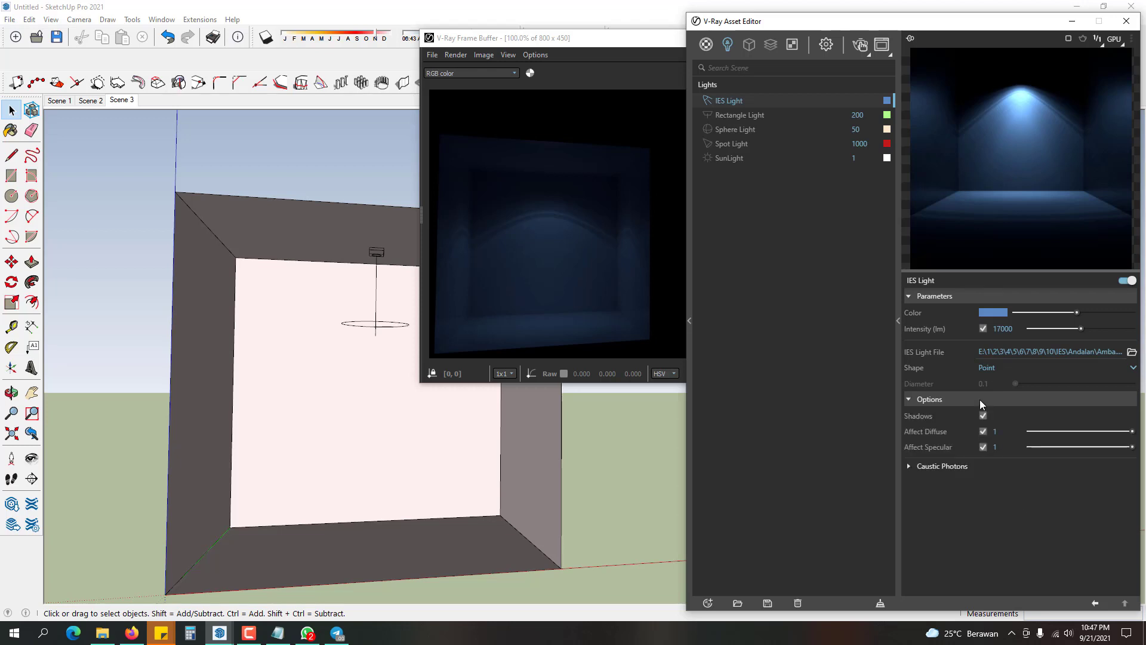
pyautogui.click(941, 398)
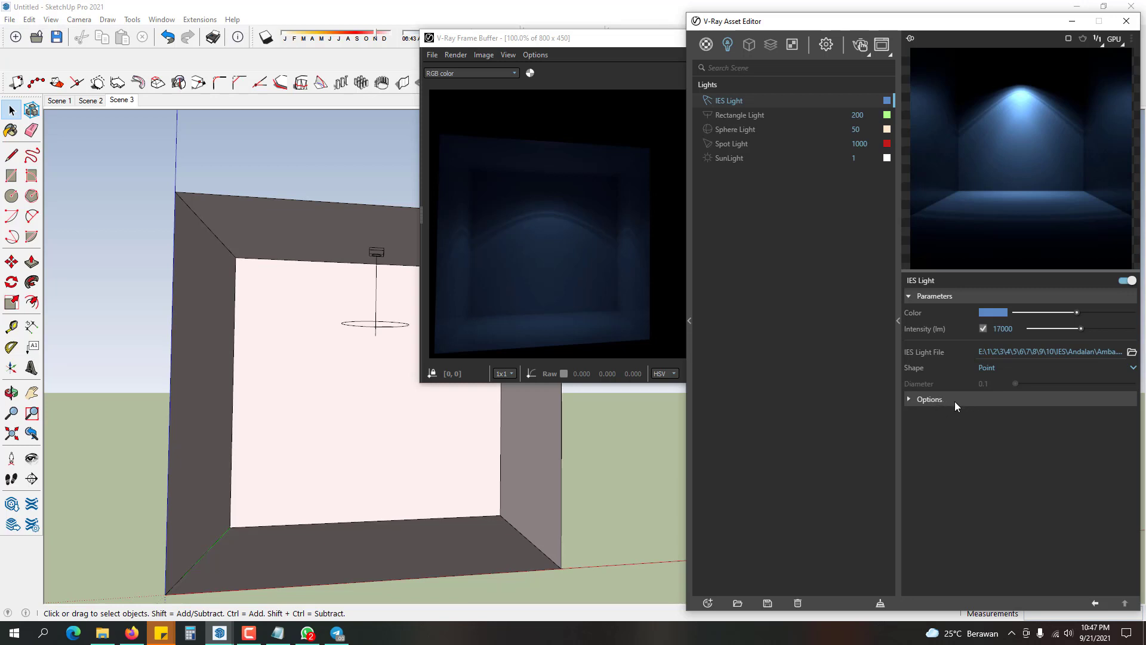
pyautogui.click(1001, 313)
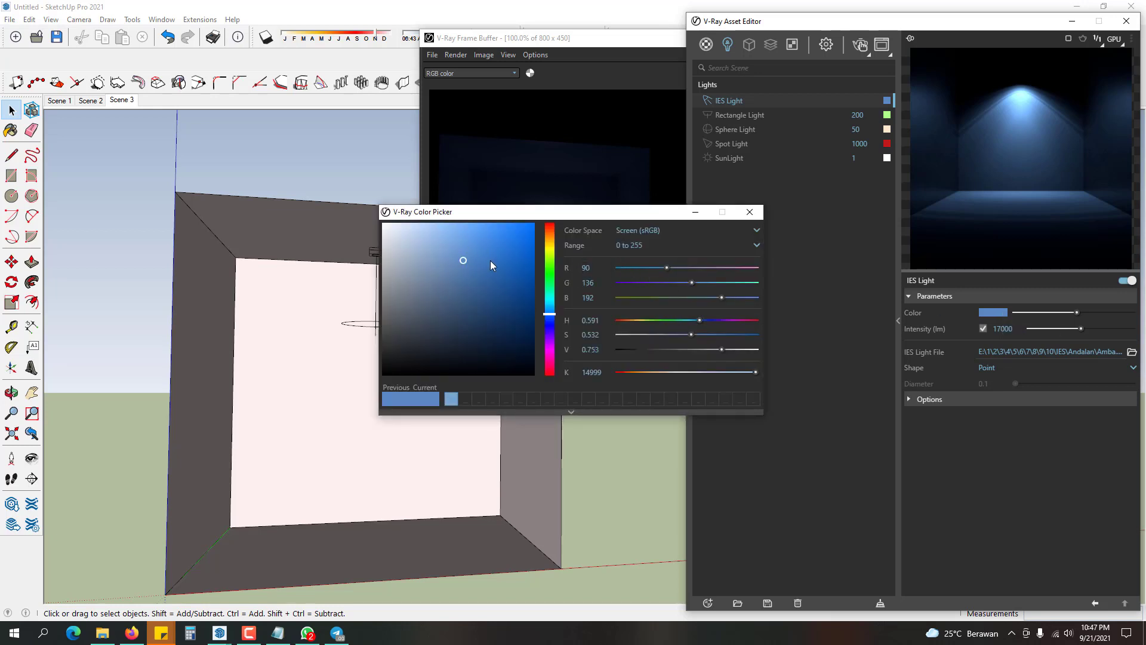
pyautogui.click(750, 212)
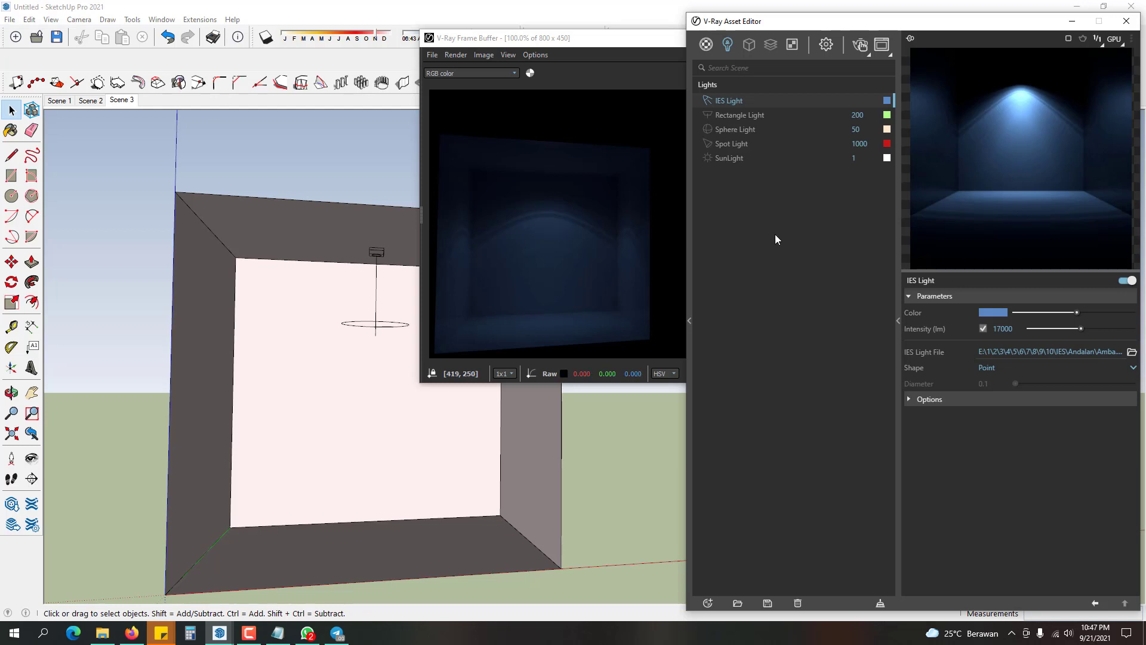
# - Place an omni light on the floor of the box and delete the IES light near the ceiling
pyautogui.click(617, 163)
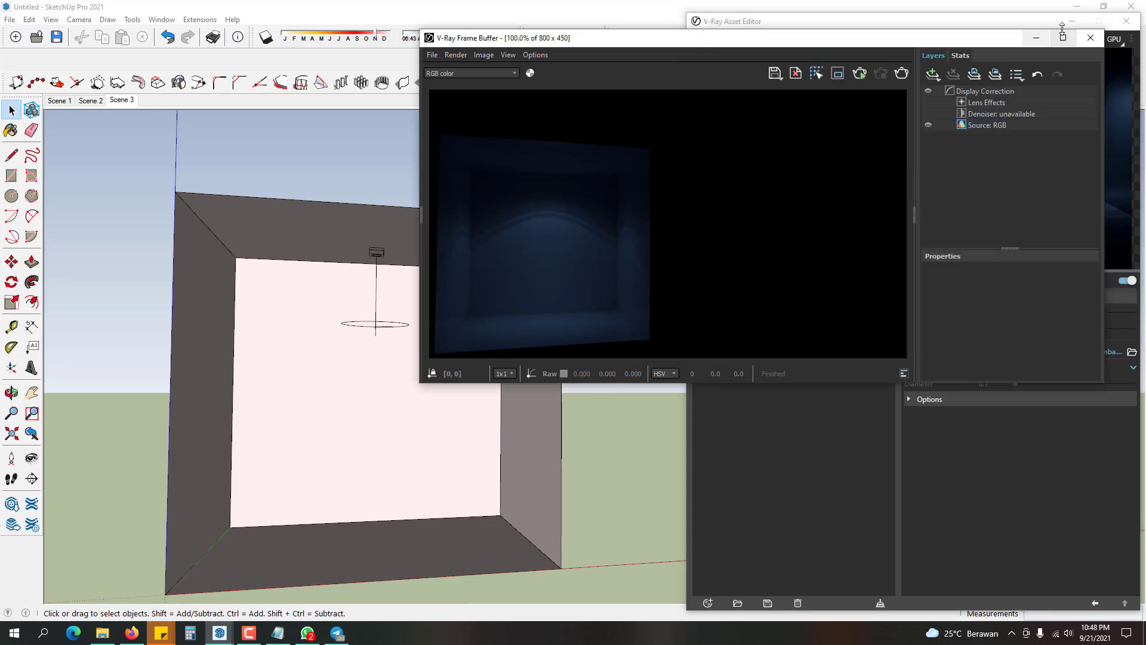
pyautogui.click(1090, 38)
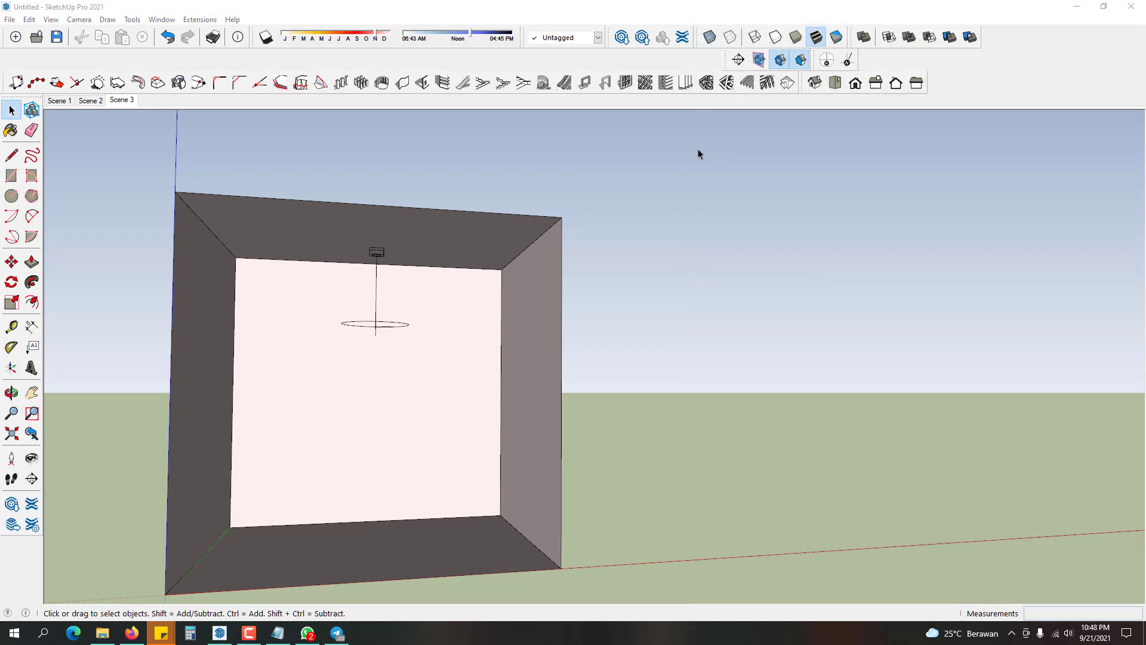
pyautogui.click(698, 153)
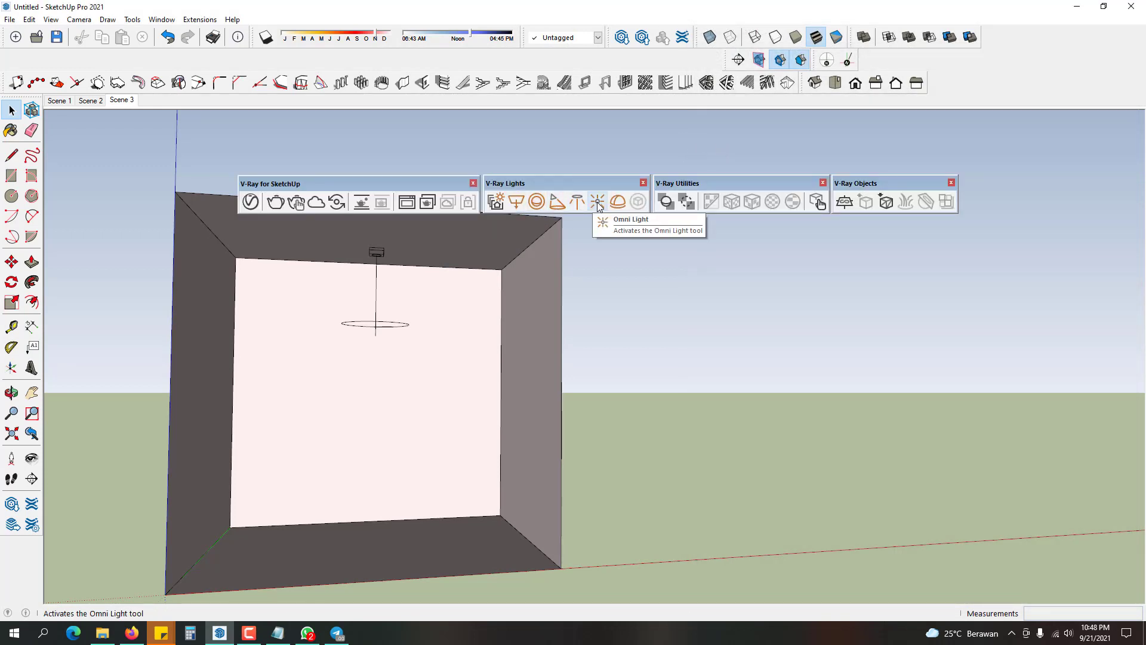
pyautogui.click(599, 204)
pyautogui.moveTo(460, 287); pyautogui.dragTo(492, 368, button='middle')
pyautogui.click(452, 507)
pyautogui.click(453, 302)
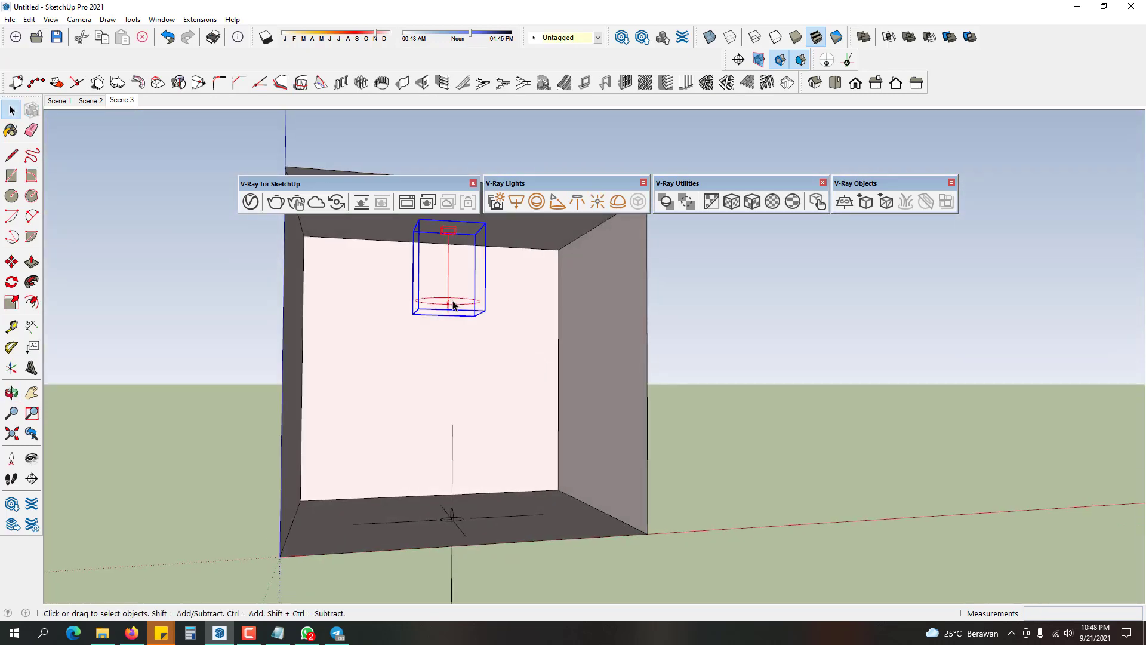
pyautogui.moveTo(452, 302); pyautogui.dragTo(485, 416, button='middle')
# - Move the omni light straight up from the floor to about the middle of the box's height
pyautogui.click(457, 498)
pyautogui.moveTo(457, 495); pyautogui.dragTo(538, 460, button='middle')
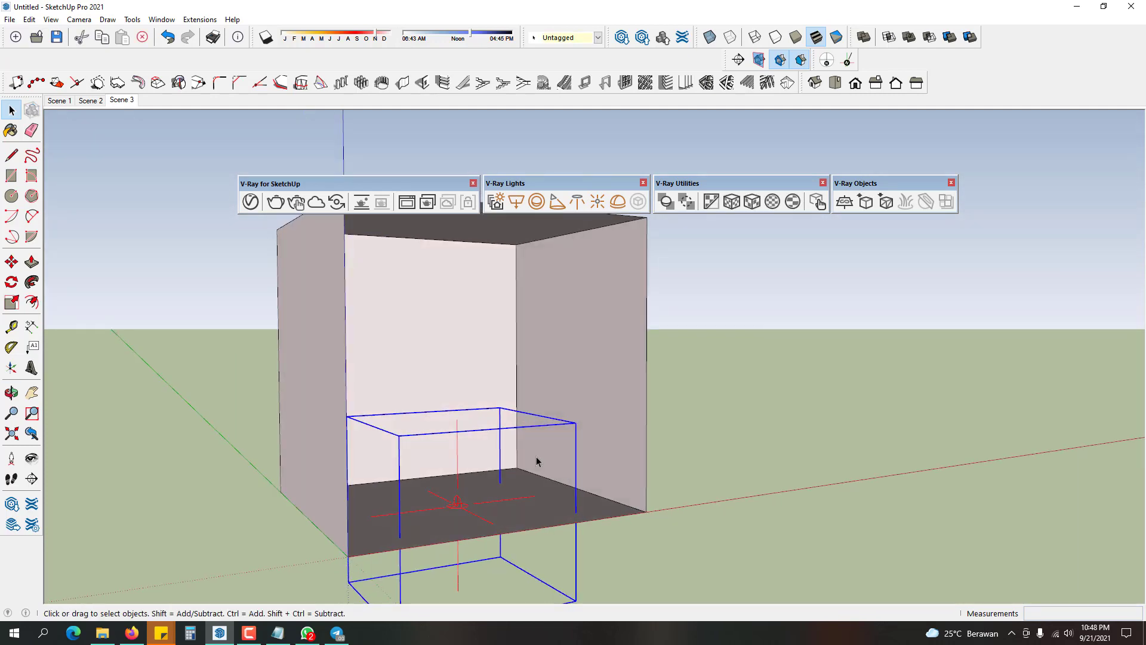
pyautogui.press('m')
pyautogui.click(555, 419)
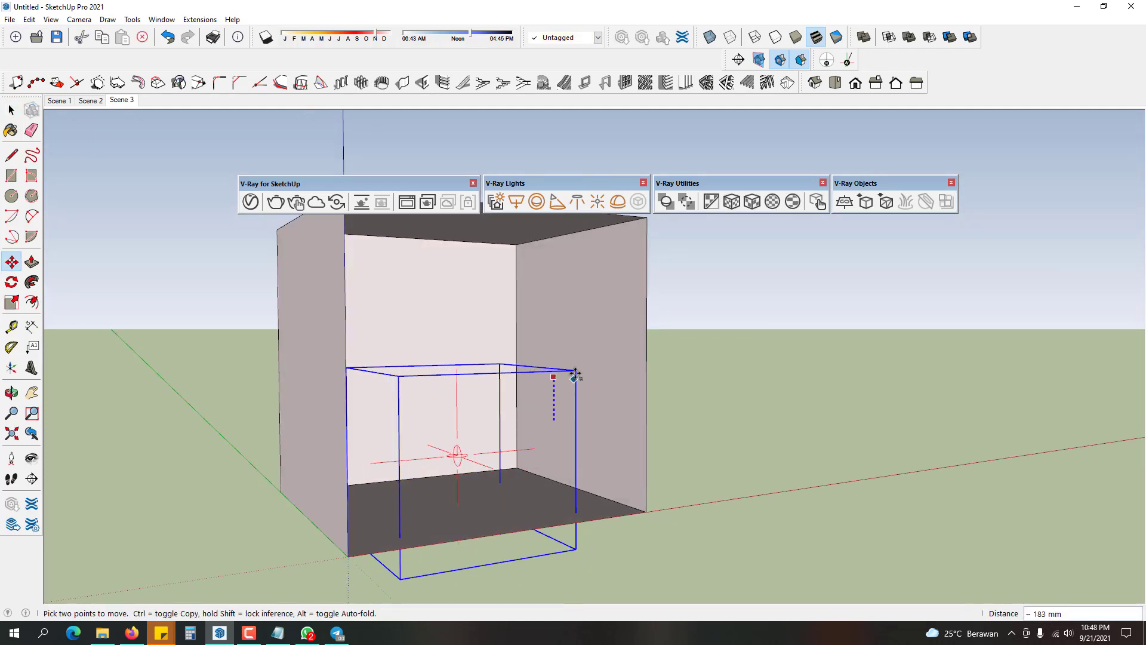
pyautogui.click(710, 297)
pyautogui.press('space')
pyautogui.moveTo(729, 366); pyautogui.dragTo(522, 309, button='middle')
pyautogui.scroll(5, 483, 359)
pyautogui.scroll(2, 501, 367)
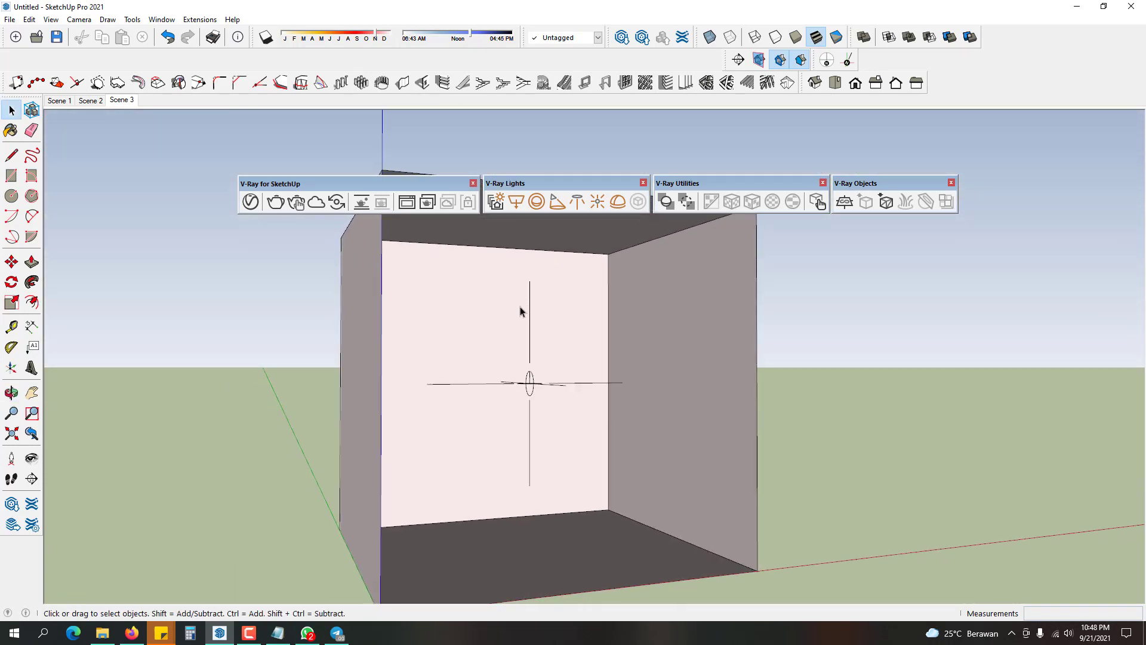
# - Start an interactive V-Ray render of the omni light and view the box from the front
pyautogui.click(345, 325)
pyautogui.click(304, 313)
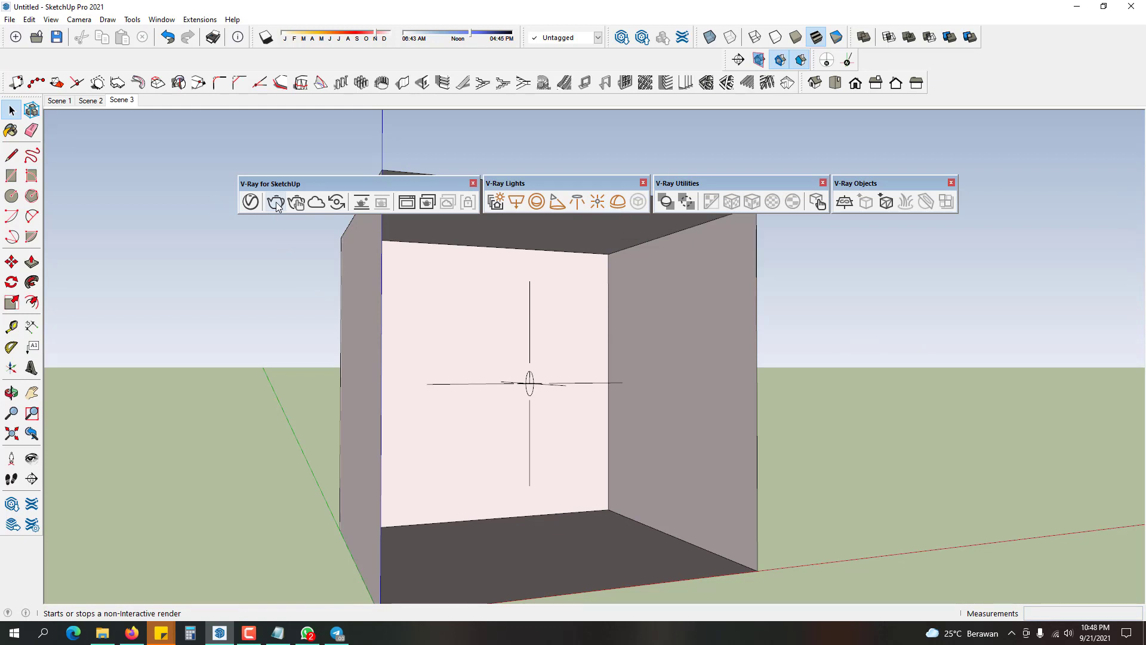
pyautogui.click(297, 203)
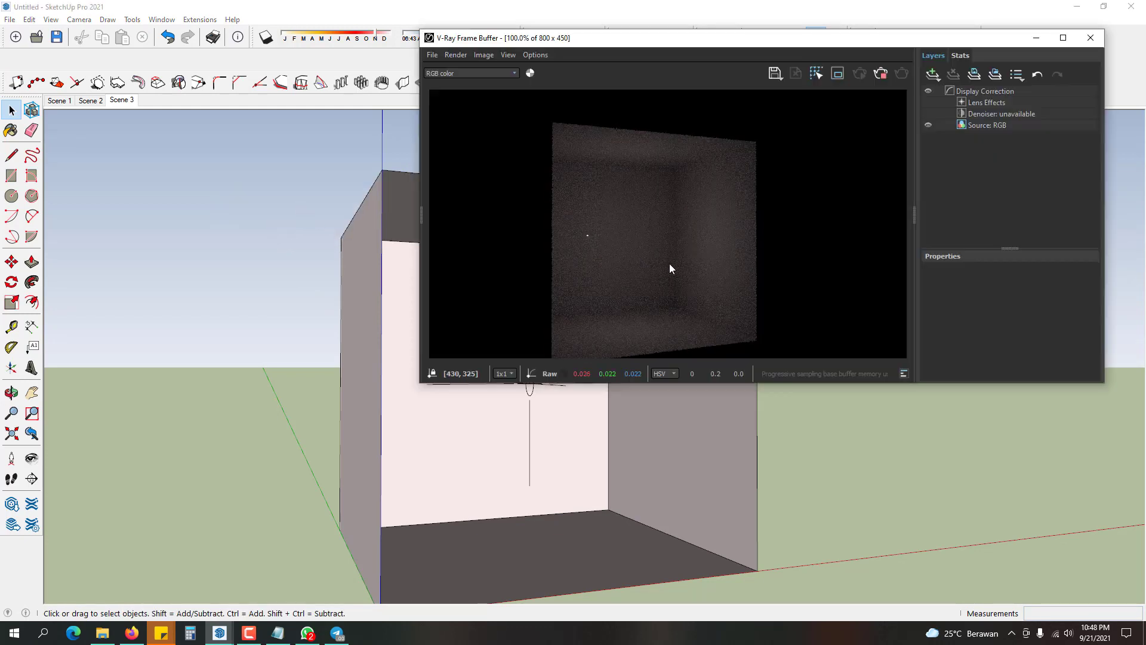
pyautogui.moveTo(861, 481)
pyautogui.mouseDown(button='middle')
pyautogui.moveTo(780, 468)
pyautogui.moveTo(654, 475)
pyautogui.moveTo(652, 463)
pyautogui.moveTo(681, 458)
pyautogui.moveTo(682, 471)
pyautogui.mouseUp(button='middle')
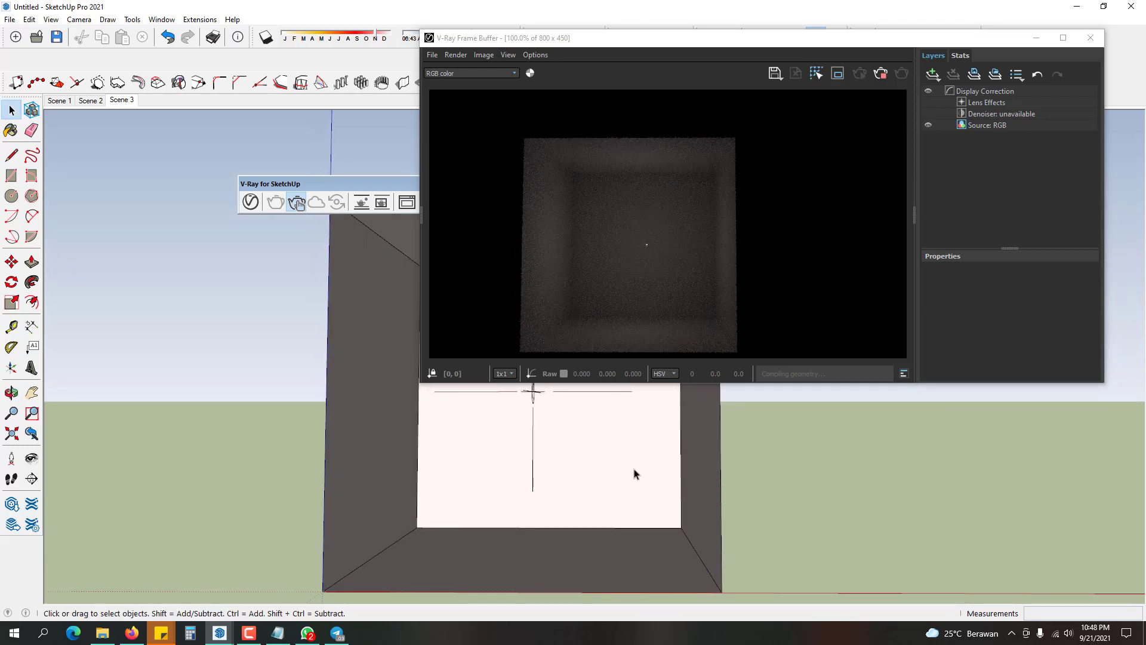
pyautogui.moveTo(558, 440); pyautogui.dragTo(544, 437, button='middle')
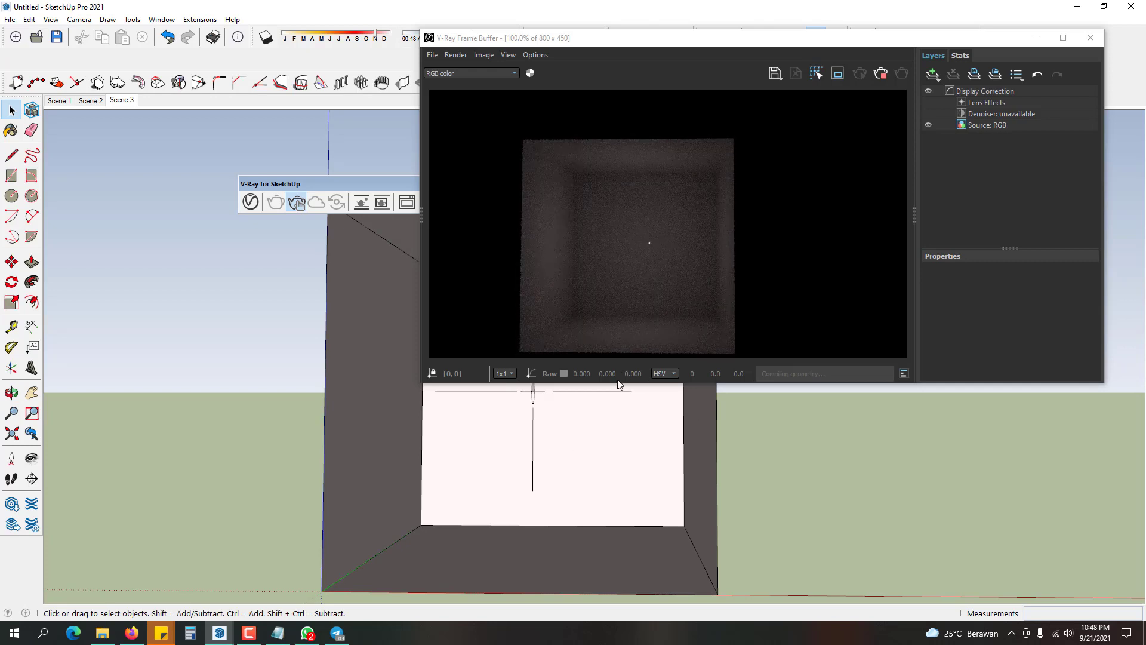
# - Examine the omni light's parameters and options in the V-Ray Asset Editor alongside the interactive render
pyautogui.click(250, 202)
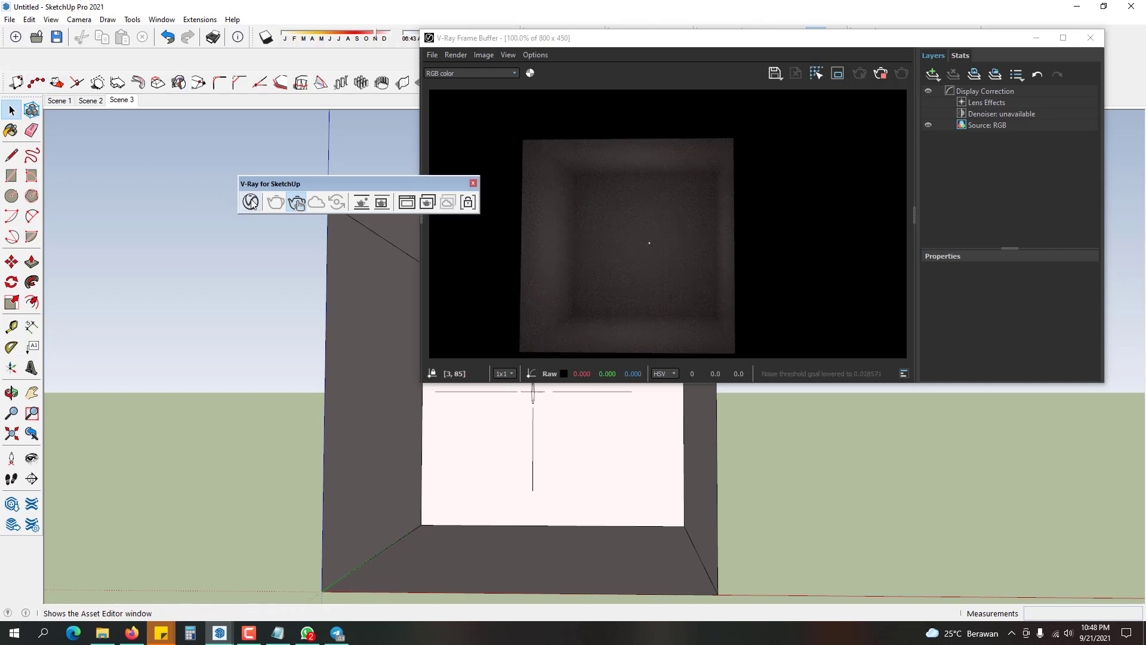
pyautogui.click(251, 202)
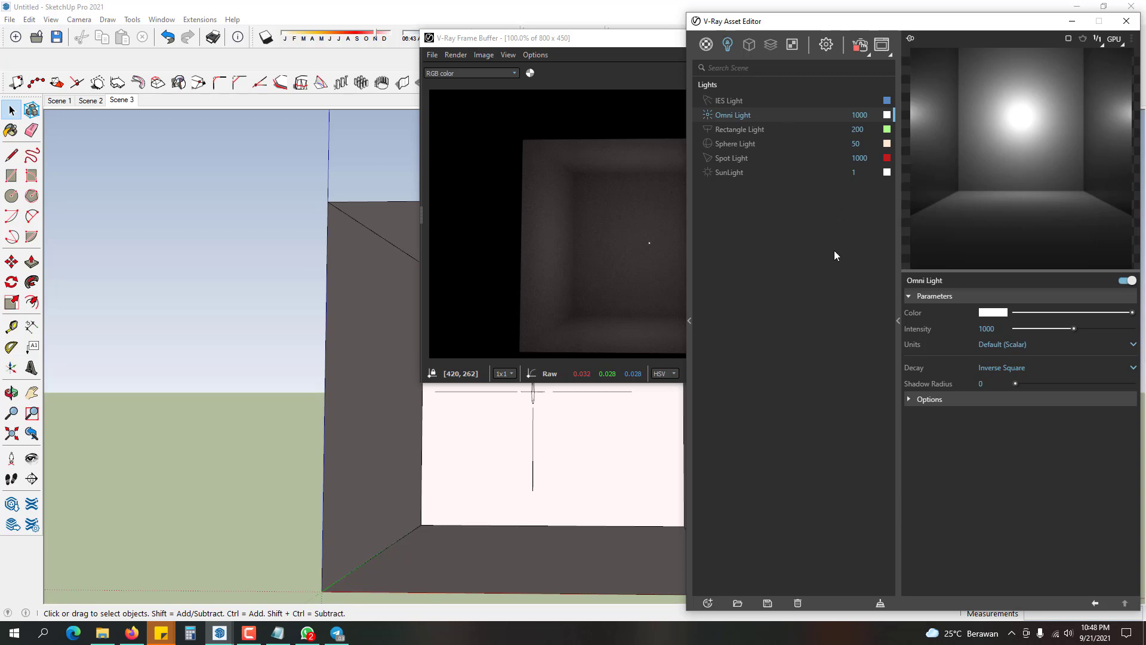
pyautogui.click(957, 399)
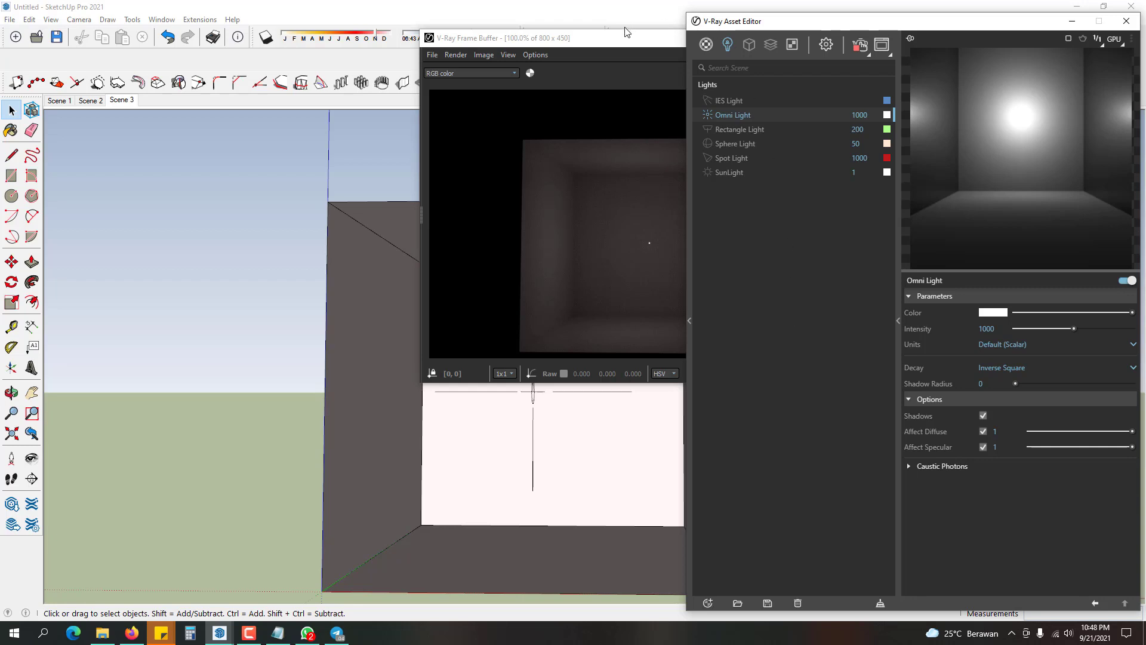
pyautogui.moveTo(622, 38); pyautogui.dragTo(264, 43)
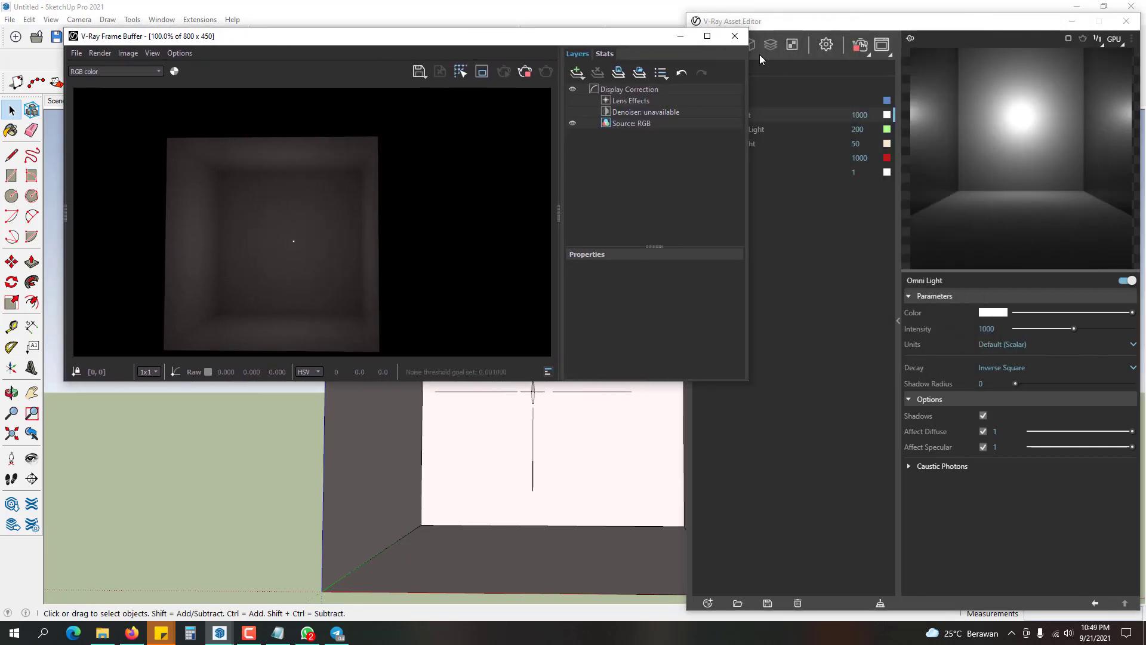
pyautogui.click(783, 22)
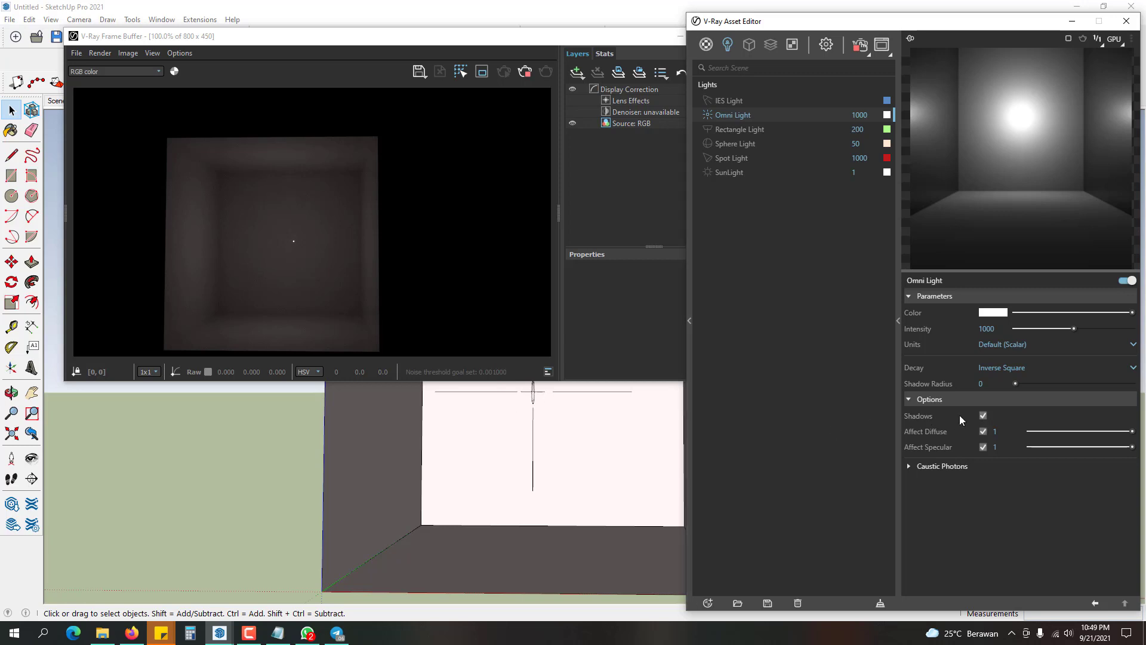
# - Toggle the omni light's Affect Diffuse off and back on, and disable its Affect Specular option
pyautogui.click(984, 431)
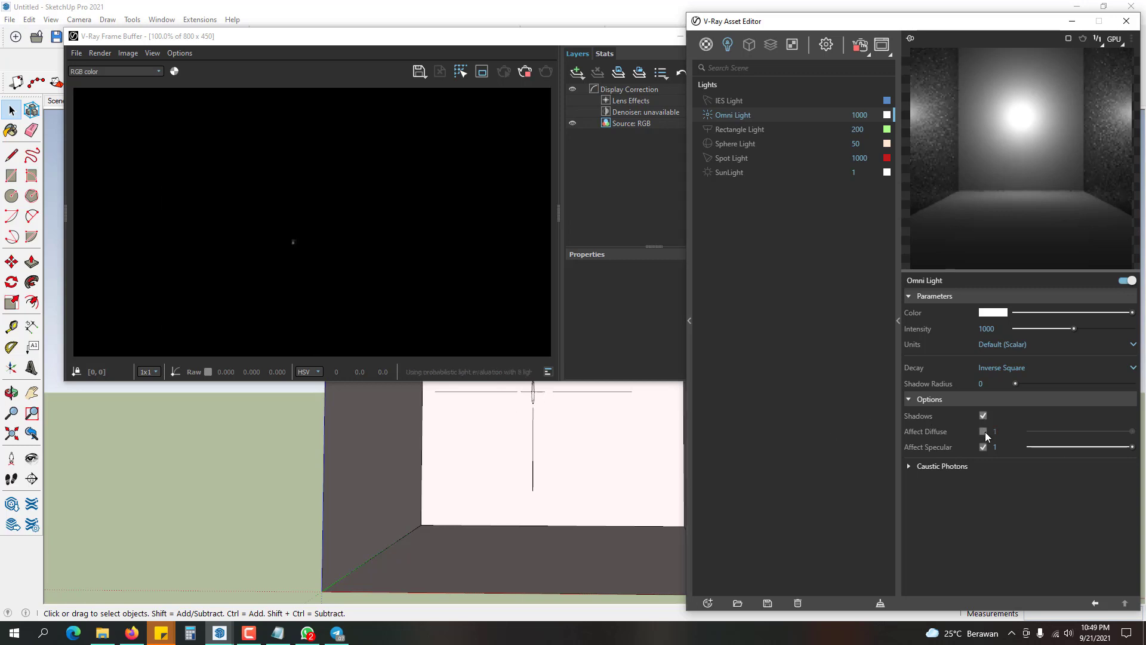
pyautogui.click(984, 431)
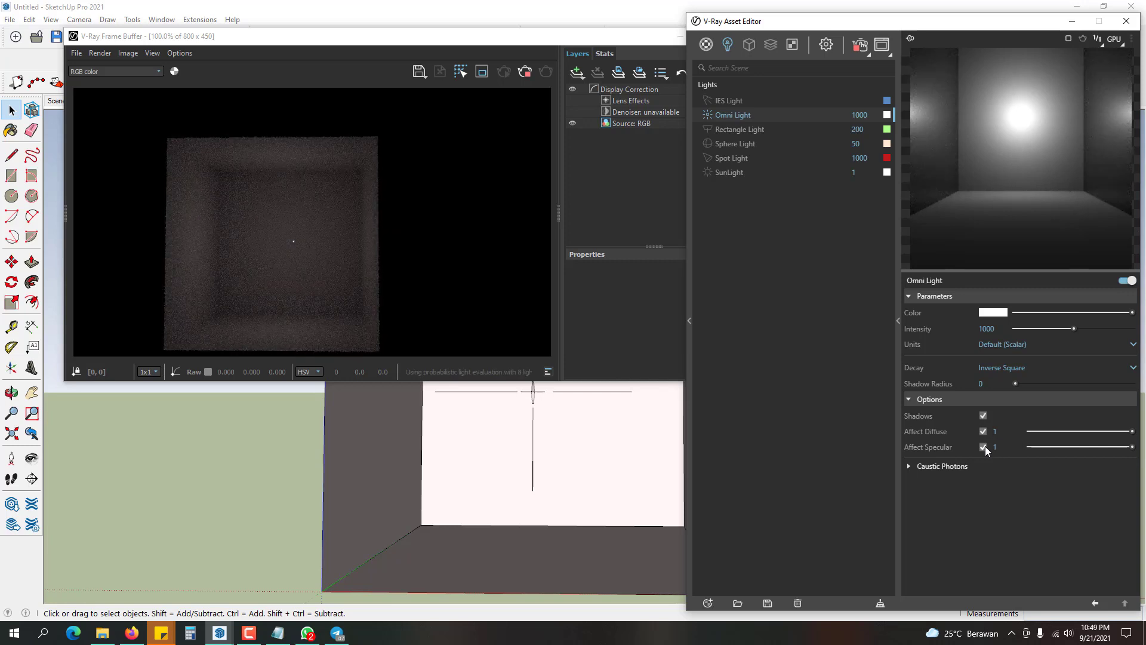
pyautogui.click(982, 446)
pyautogui.moveTo(560, 422); pyautogui.dragTo(521, 426, button='middle')
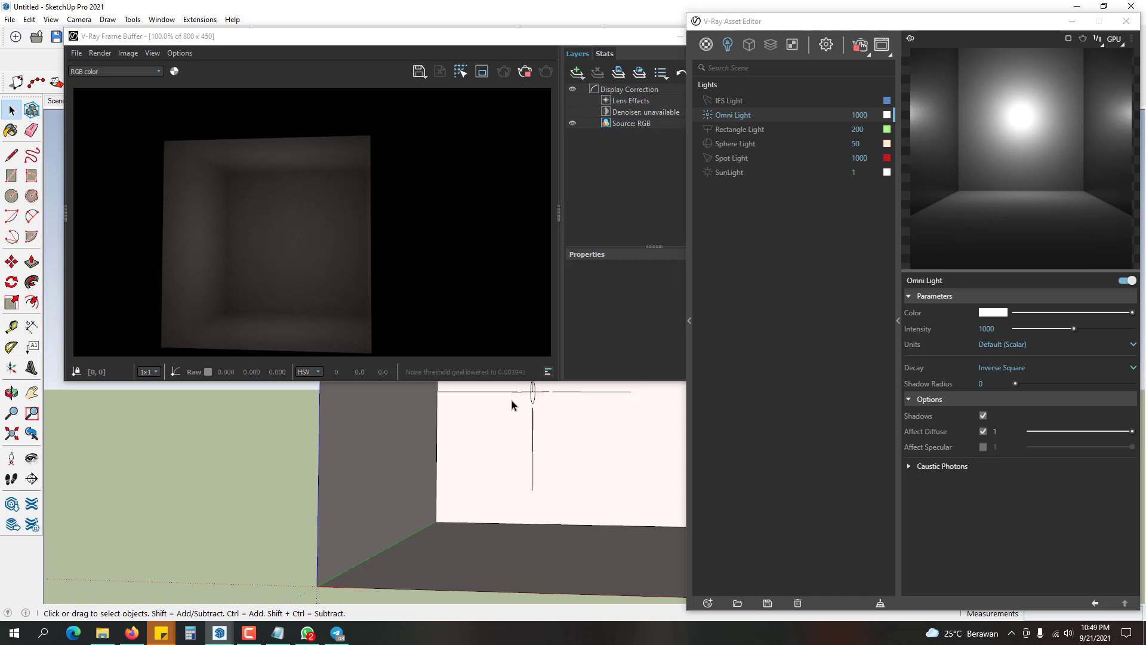
# - Turn off the omni light, enable the sphere light instead and set its color to white
pyautogui.click(709, 118)
pyautogui.click(708, 117)
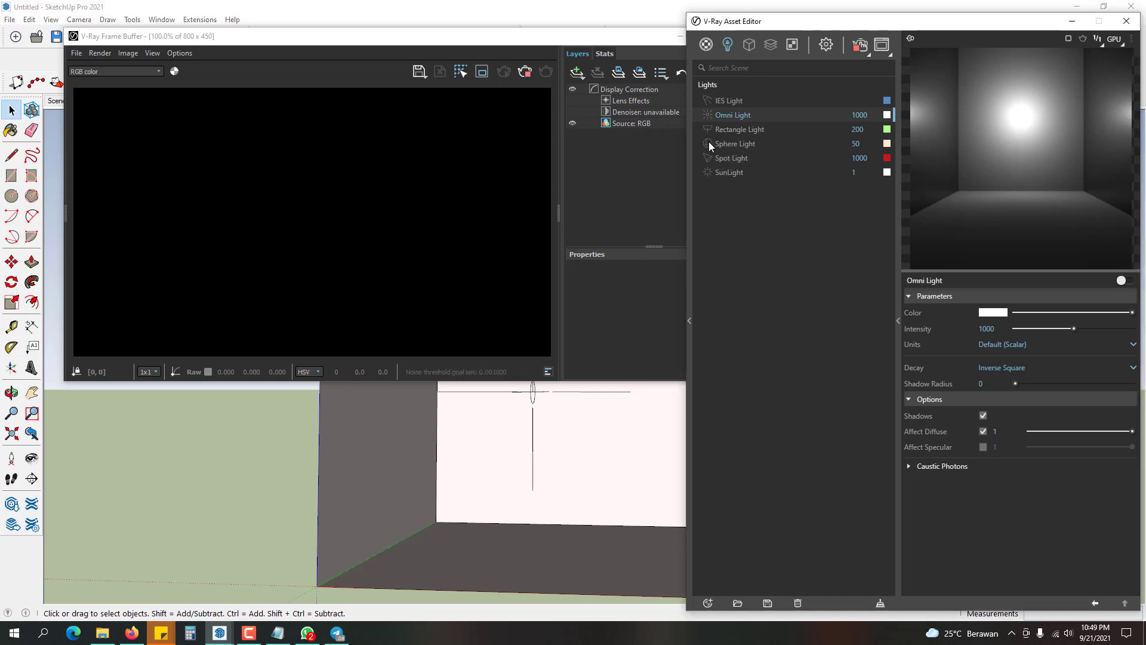
pyautogui.click(757, 143)
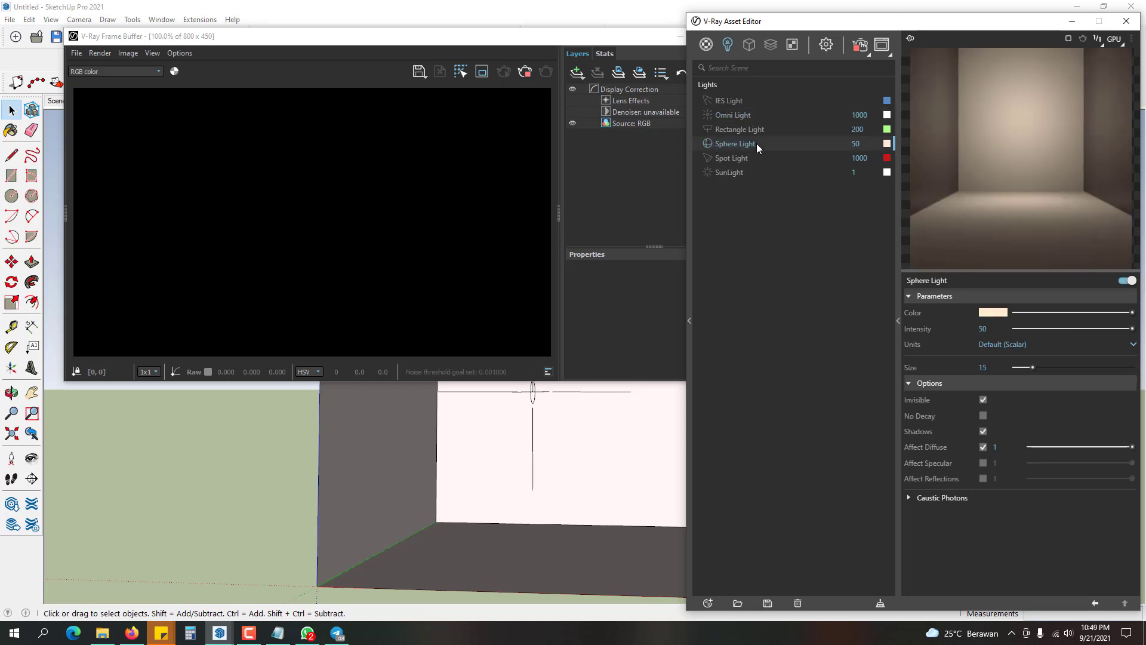
pyautogui.click(887, 145)
pyautogui.click(396, 225)
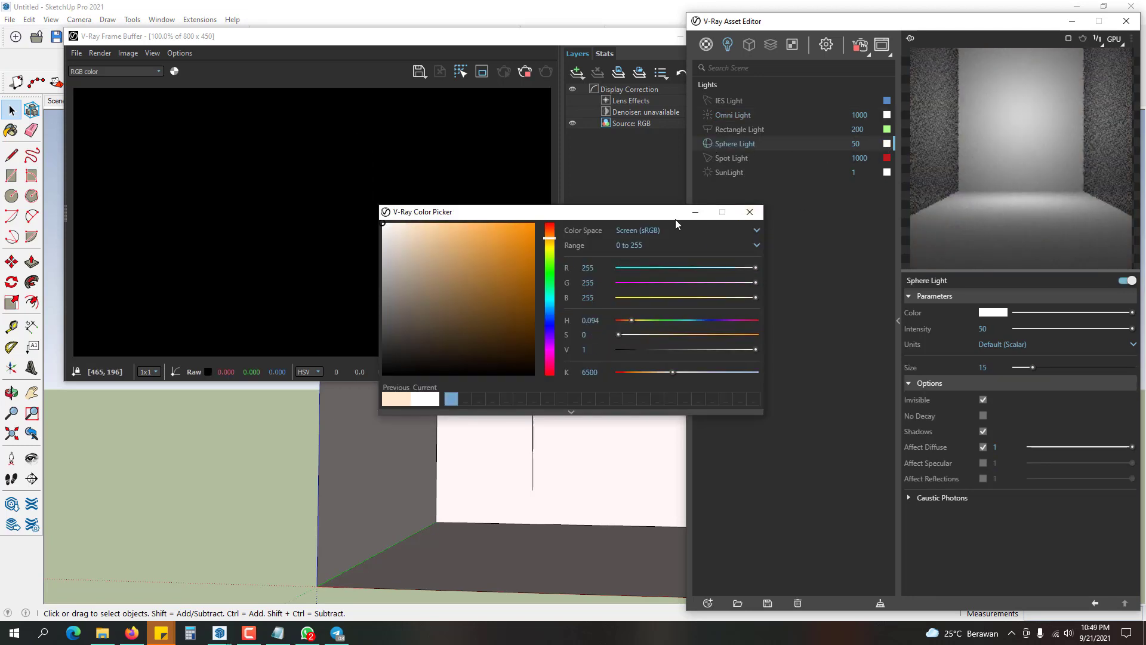
pyautogui.click(750, 211)
# - Stop the interactive render and restart it for the sphere light
pyautogui.click(524, 73)
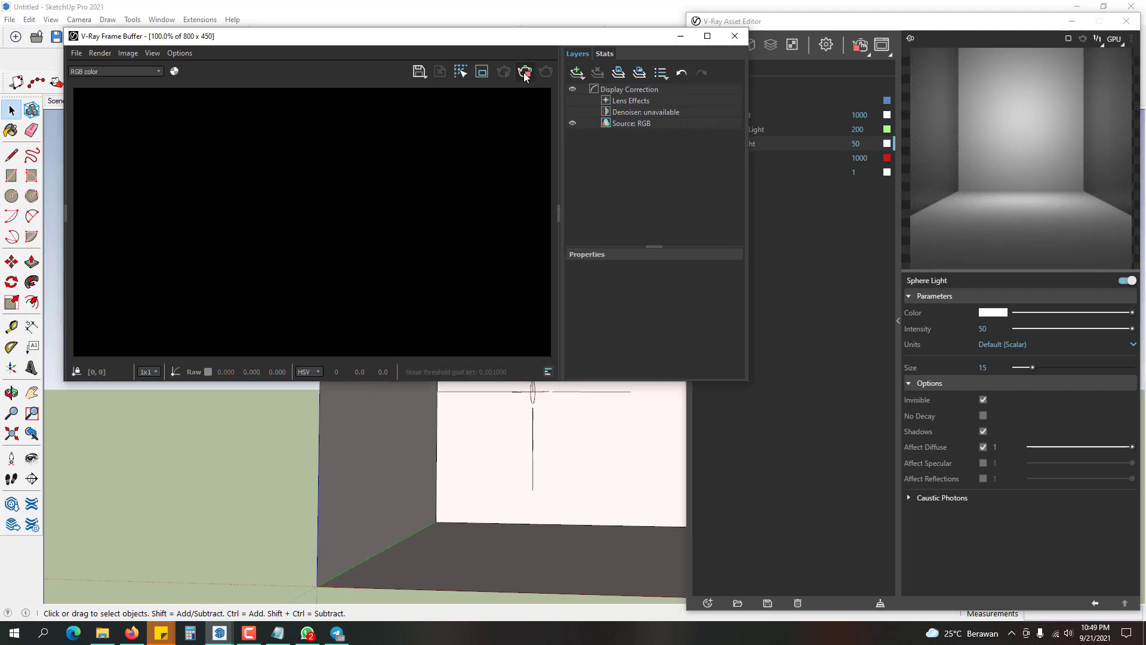
pyautogui.click(840, 213)
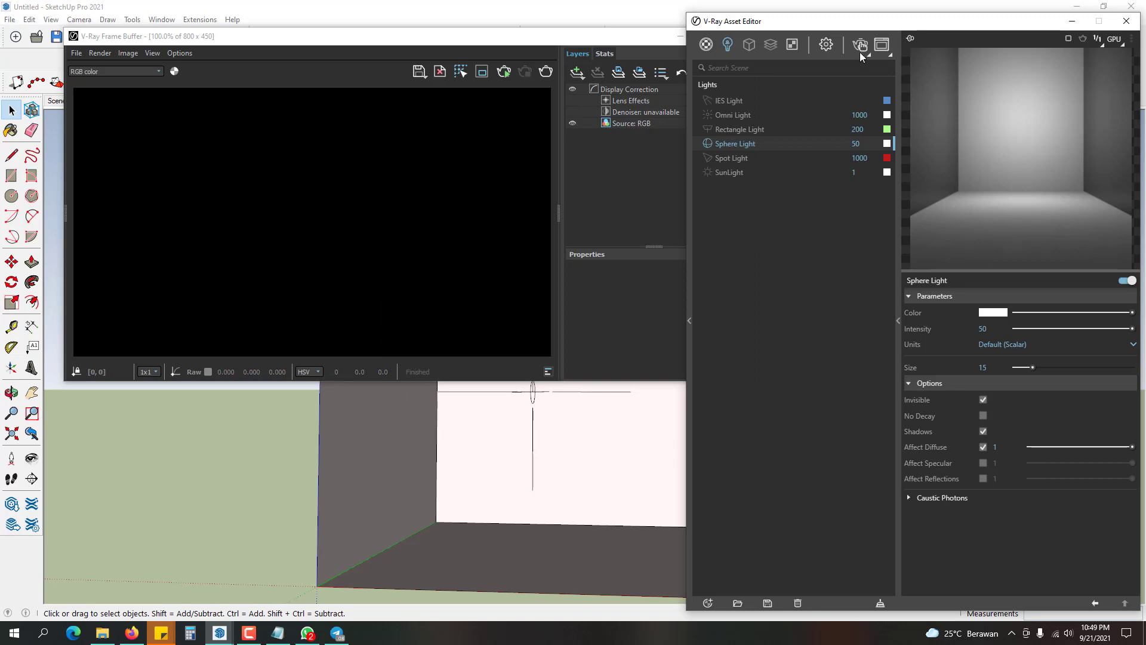
pyautogui.click(859, 47)
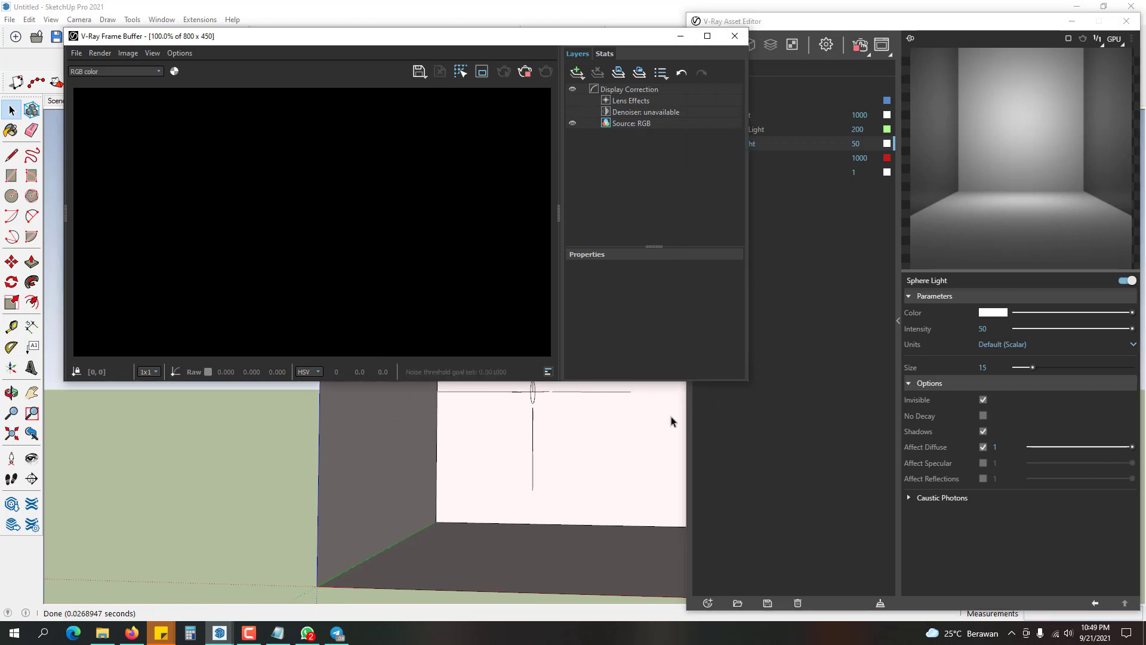
# - Raise the sphere light's intensity to 500 and undo the deletion of the earlier light objects in the box
pyautogui.click(845, 381)
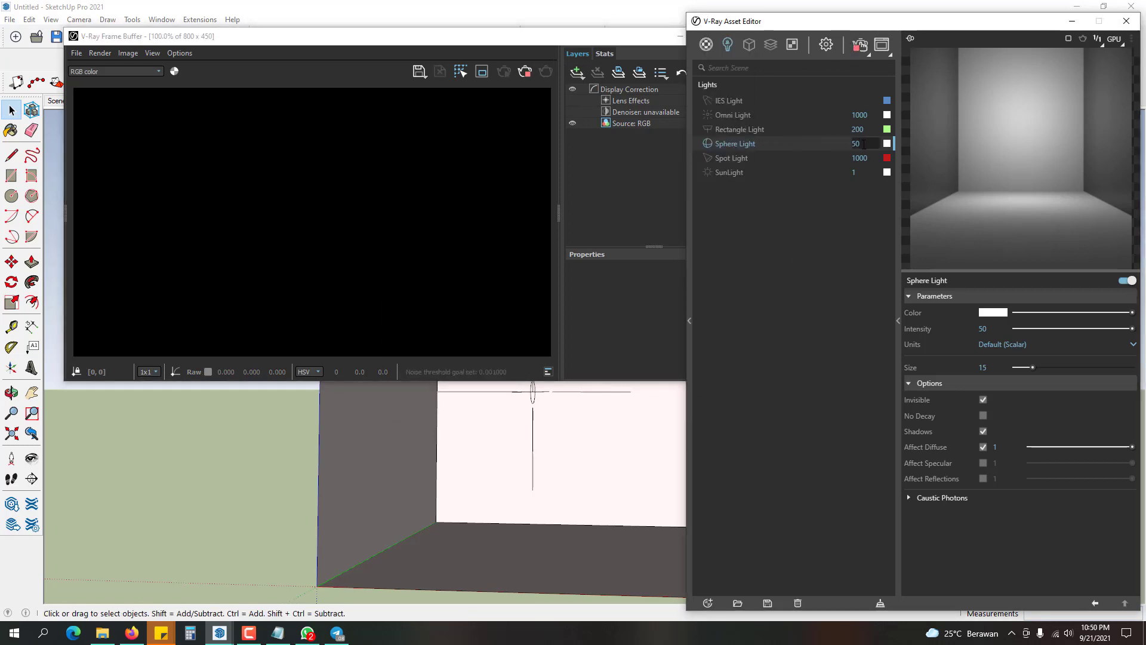
pyautogui.press('Return')
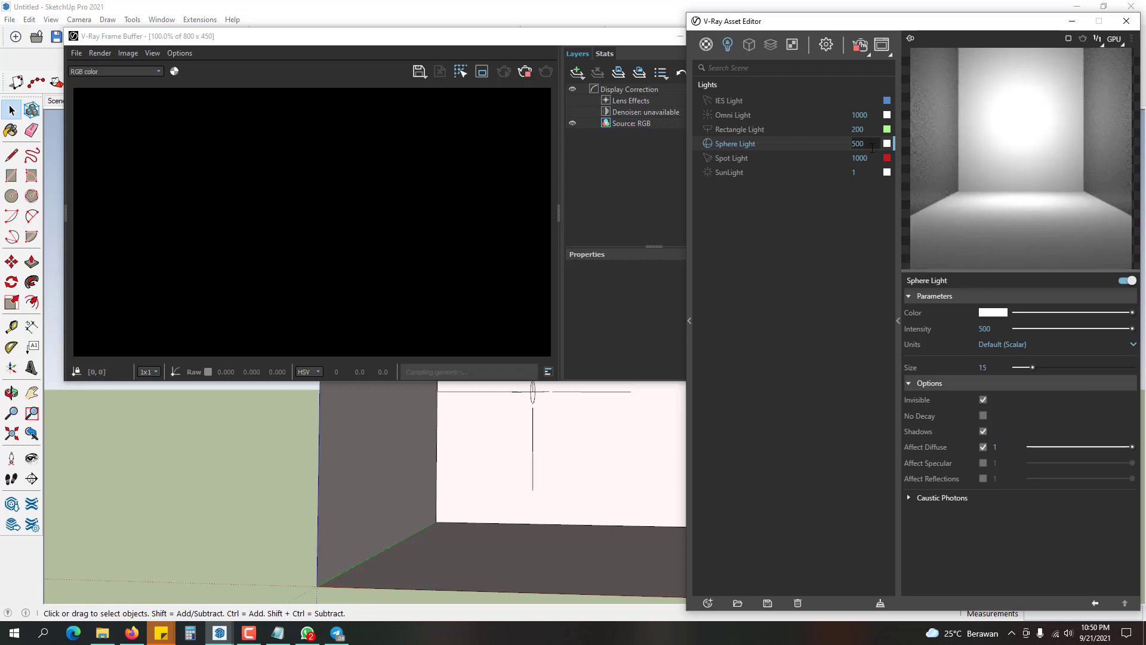
pyautogui.click(230, 430)
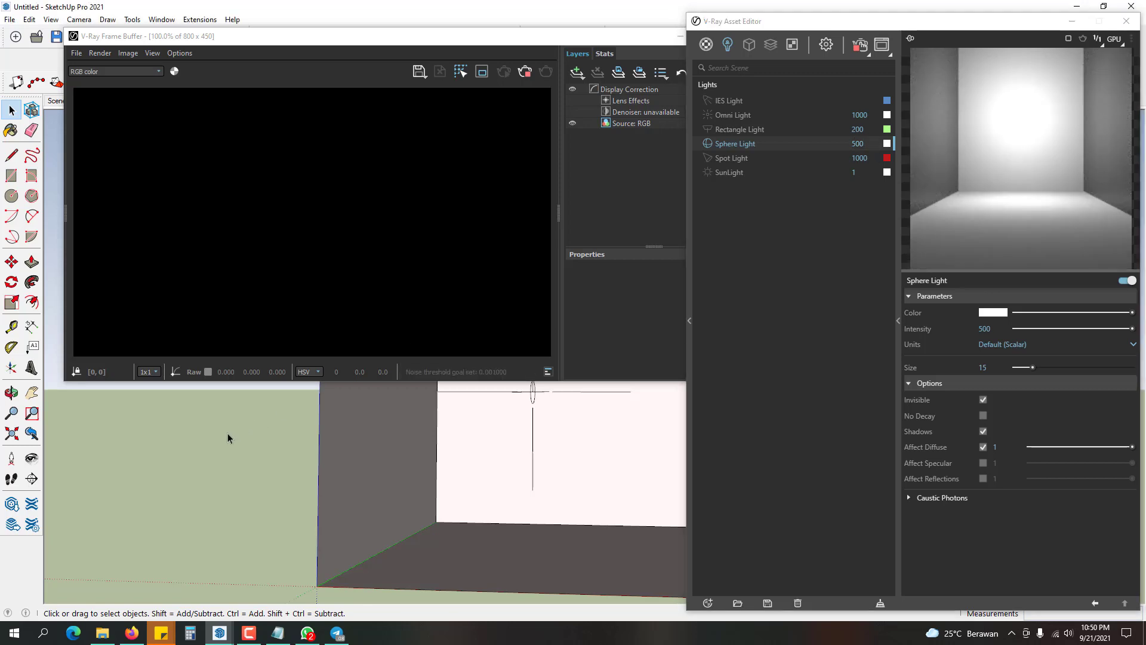
pyautogui.hotkey('ctrl', 'z')
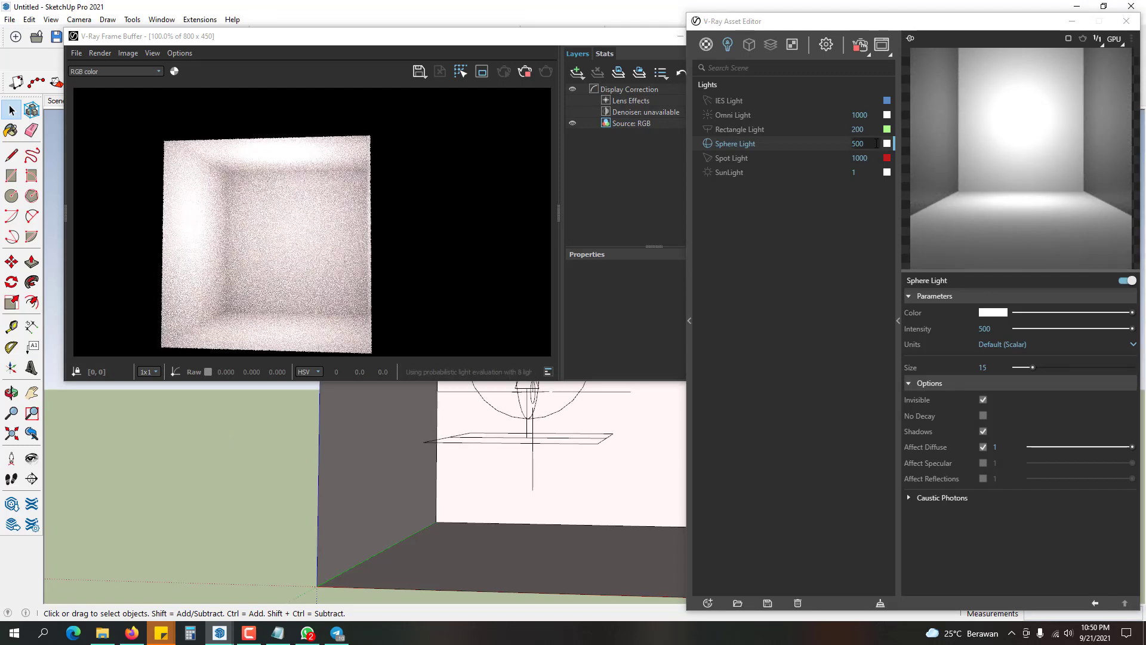
# - Set the sphere light's intensity to 50 and toggle the light off and on to compare the render
pyautogui.click(875, 143)
pyautogui.press('Return')
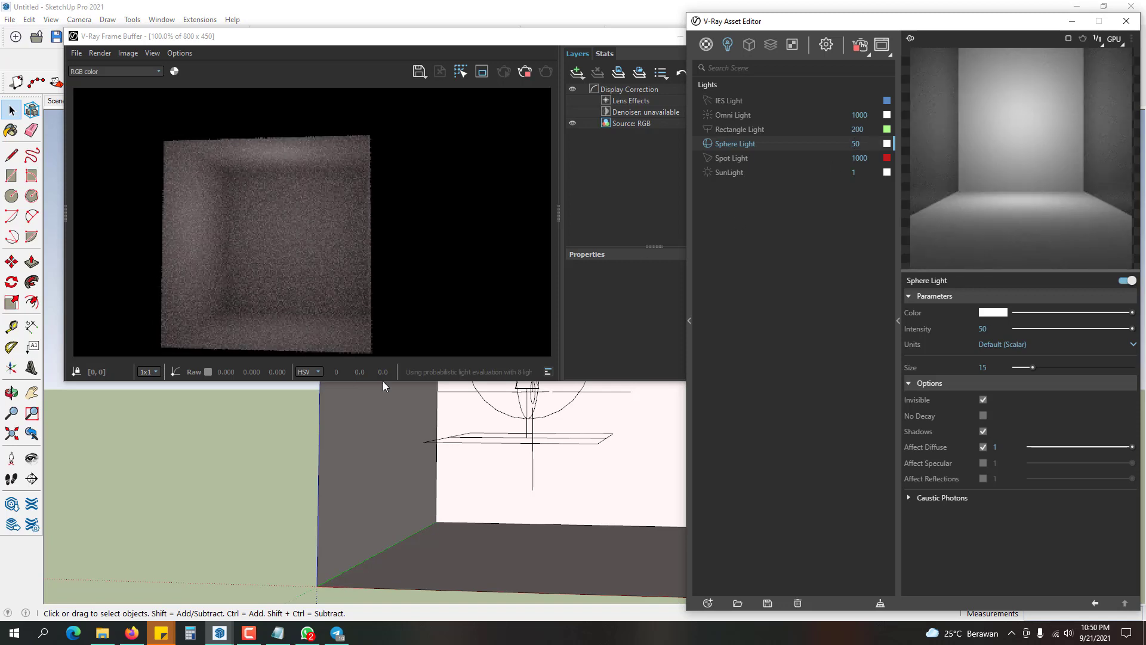
pyautogui.click(233, 491)
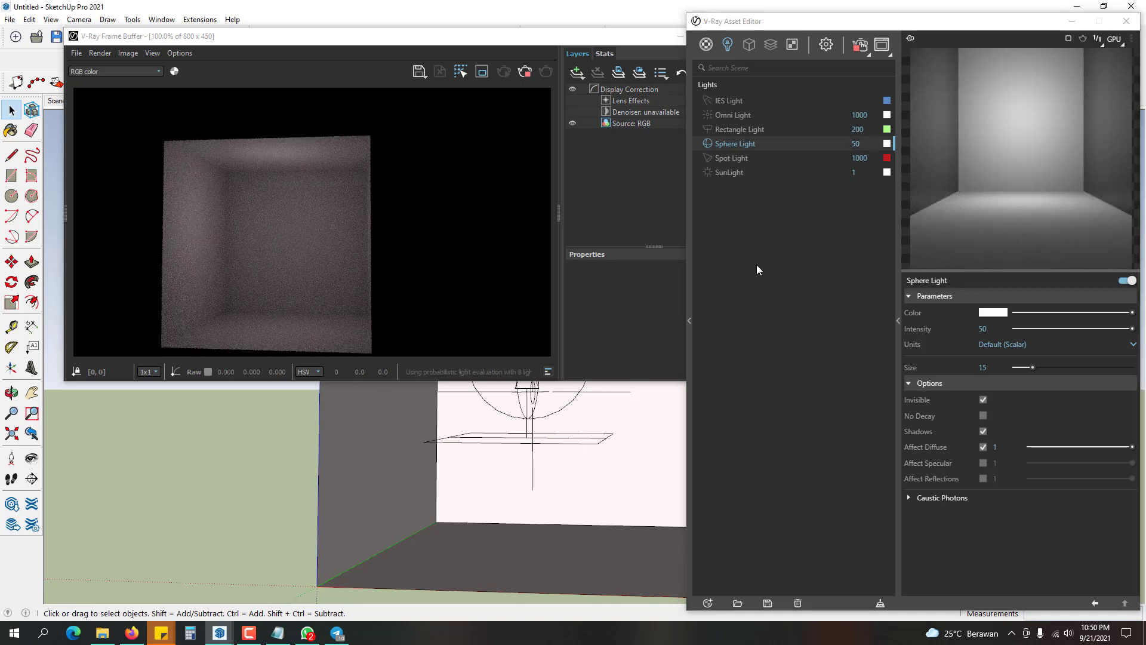
pyautogui.click(708, 115)
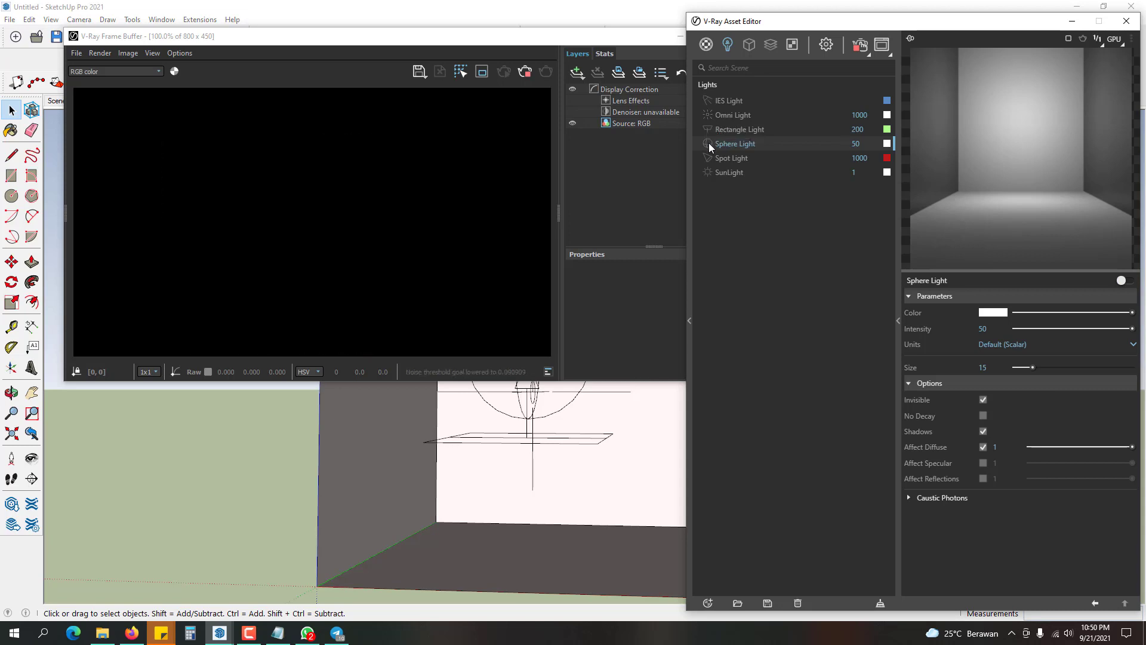
pyautogui.click(708, 144)
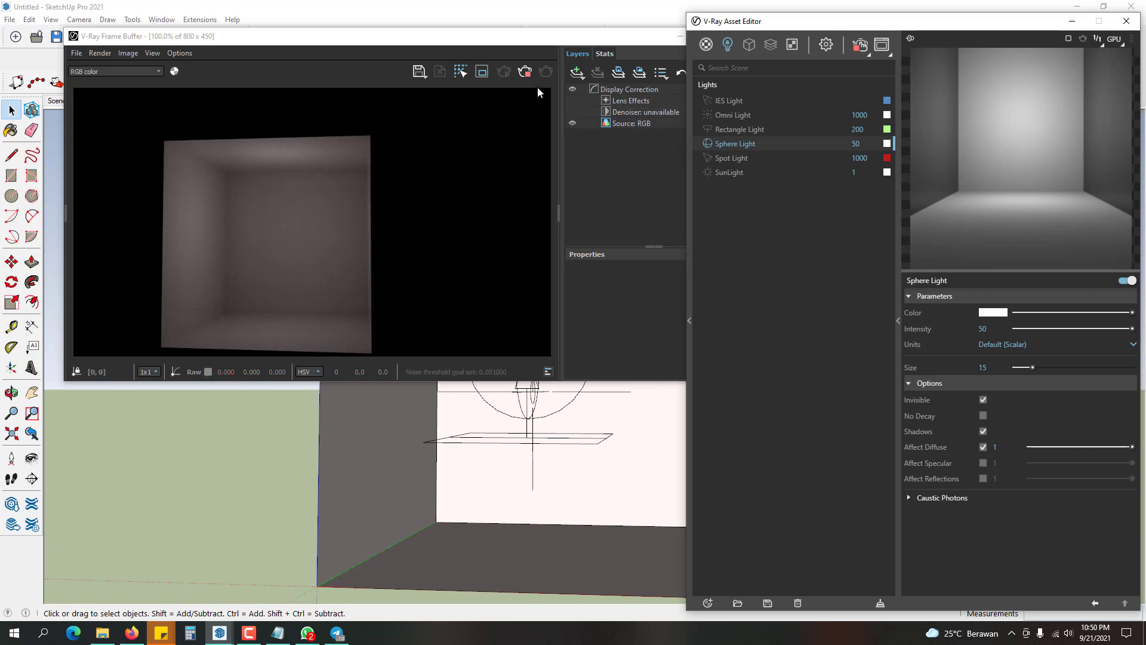
# - Stop the interactive render, turn off the sphere light and close the Frame Buffer and Asset Editor
pyautogui.click(525, 73)
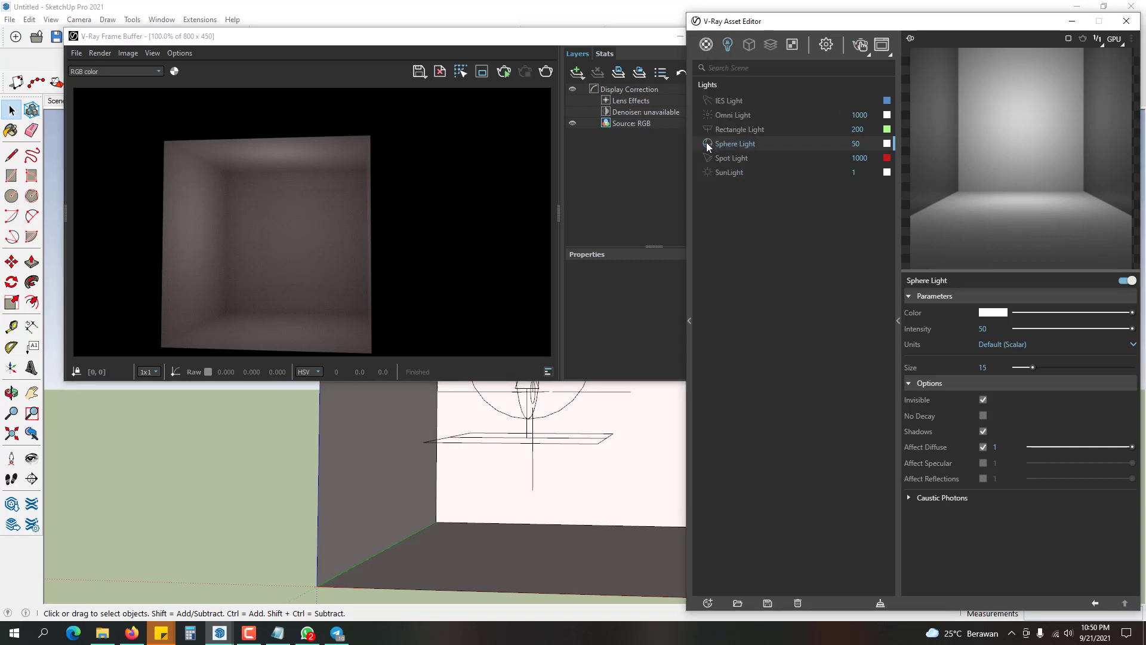
pyautogui.click(708, 146)
pyautogui.click(647, 53)
pyautogui.click(737, 34)
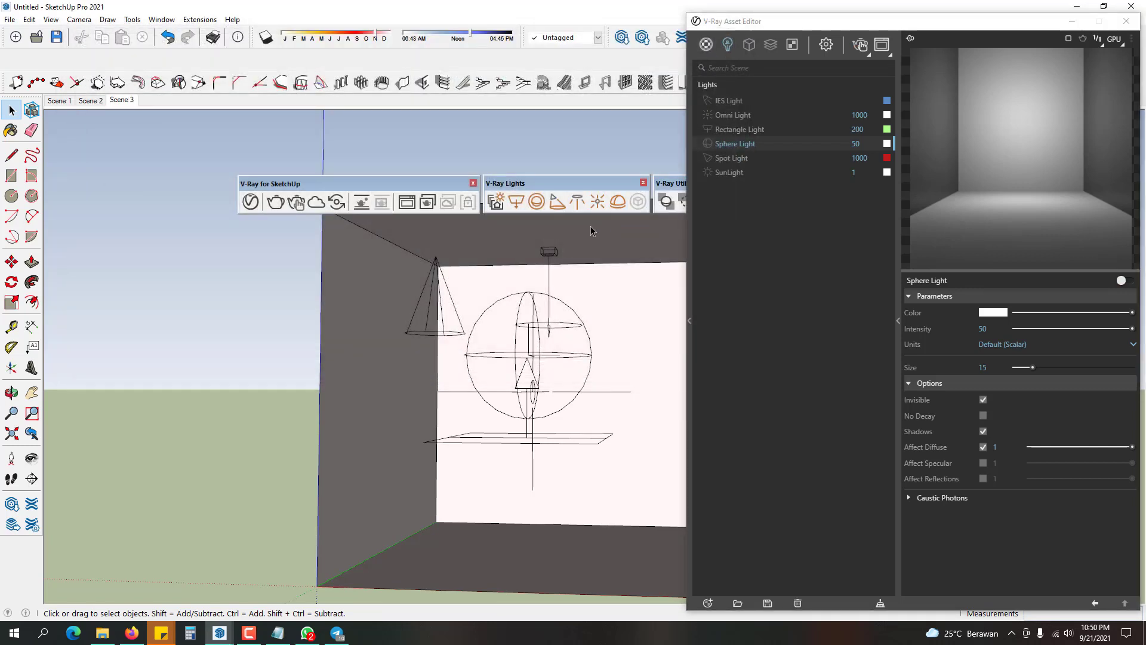
pyautogui.click(1125, 21)
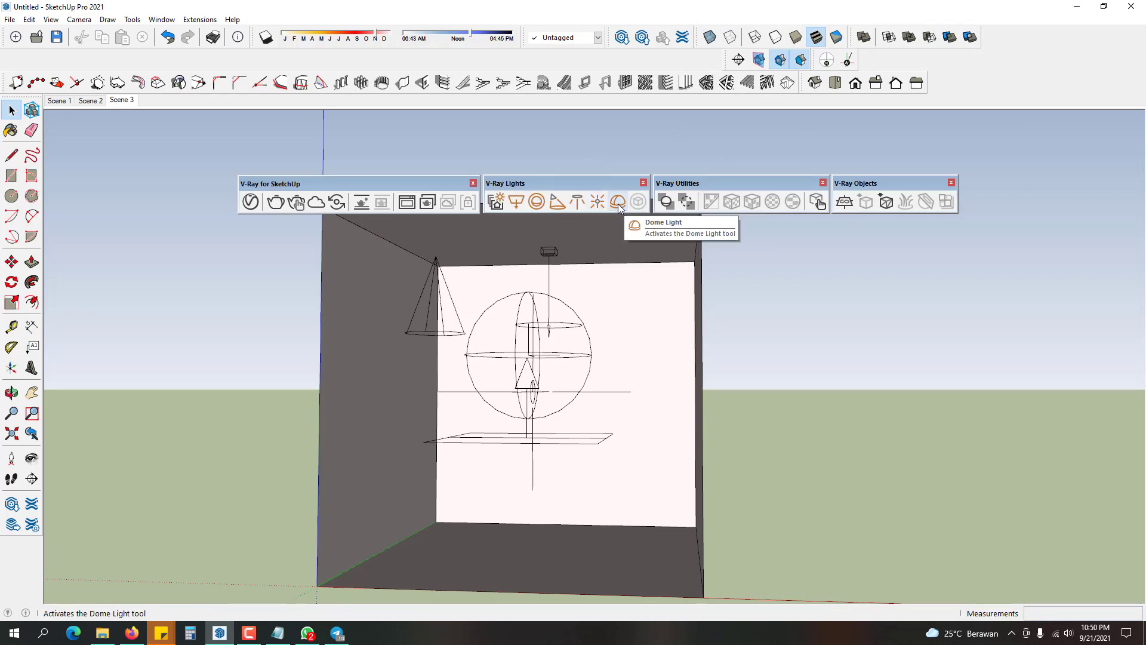
# - Place a dome light on the ground outside the box, in front of its open side
pyautogui.click(618, 203)
pyautogui.moveTo(786, 420); pyautogui.dragTo(643, 490, button='middle')
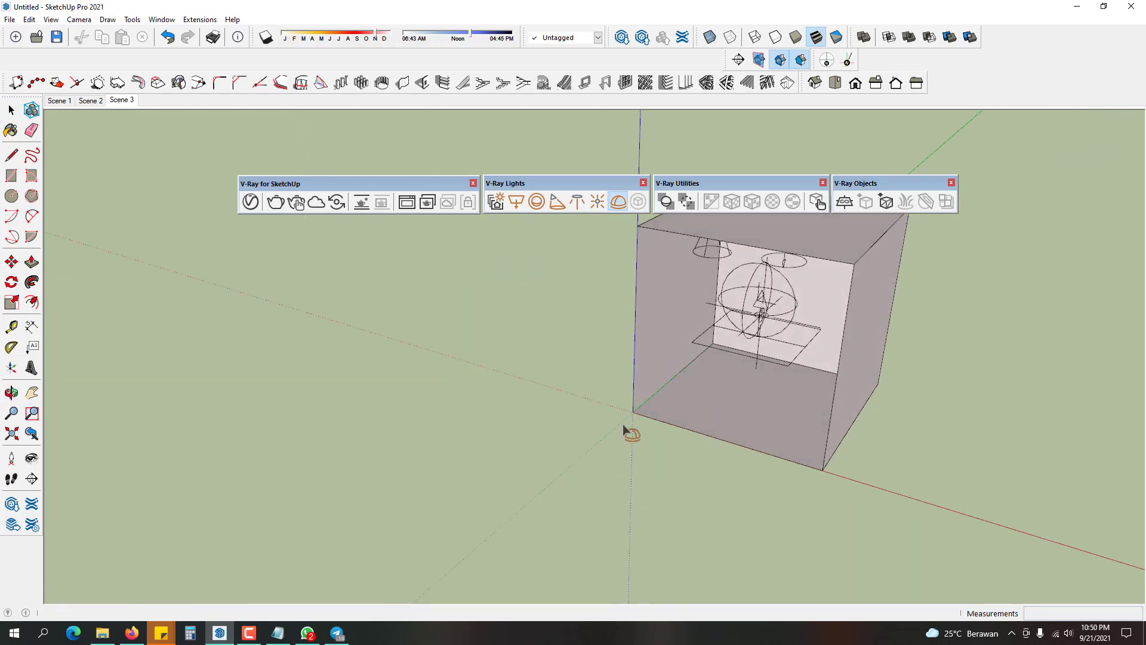
pyautogui.click(564, 473)
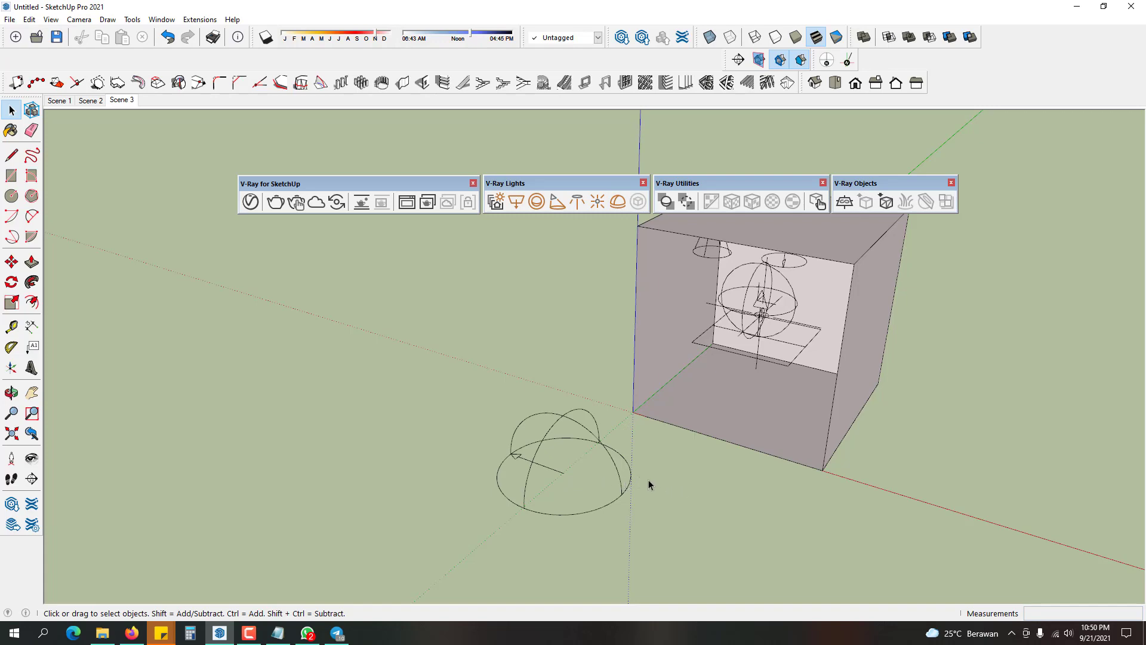
pyautogui.moveTo(649, 479); pyautogui.dragTo(668, 508, button='middle')
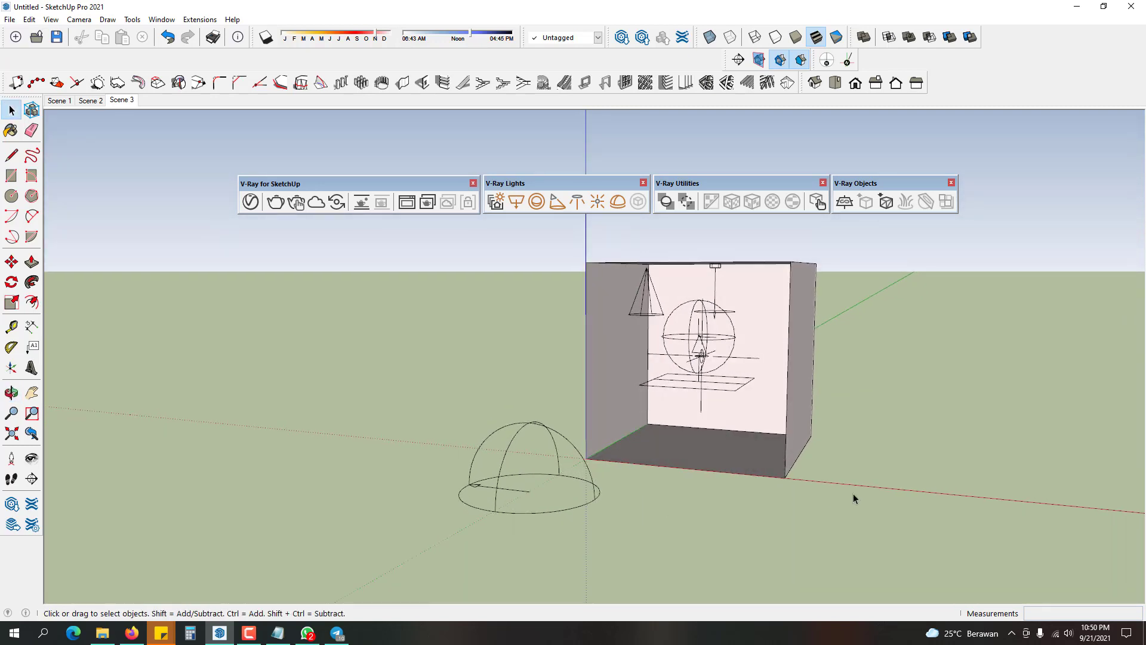
# - Draw a rectangle about 699 by 178 mm on the ground beside the box and pull it up into a block
pyautogui.press('r')
pyautogui.click(847, 467)
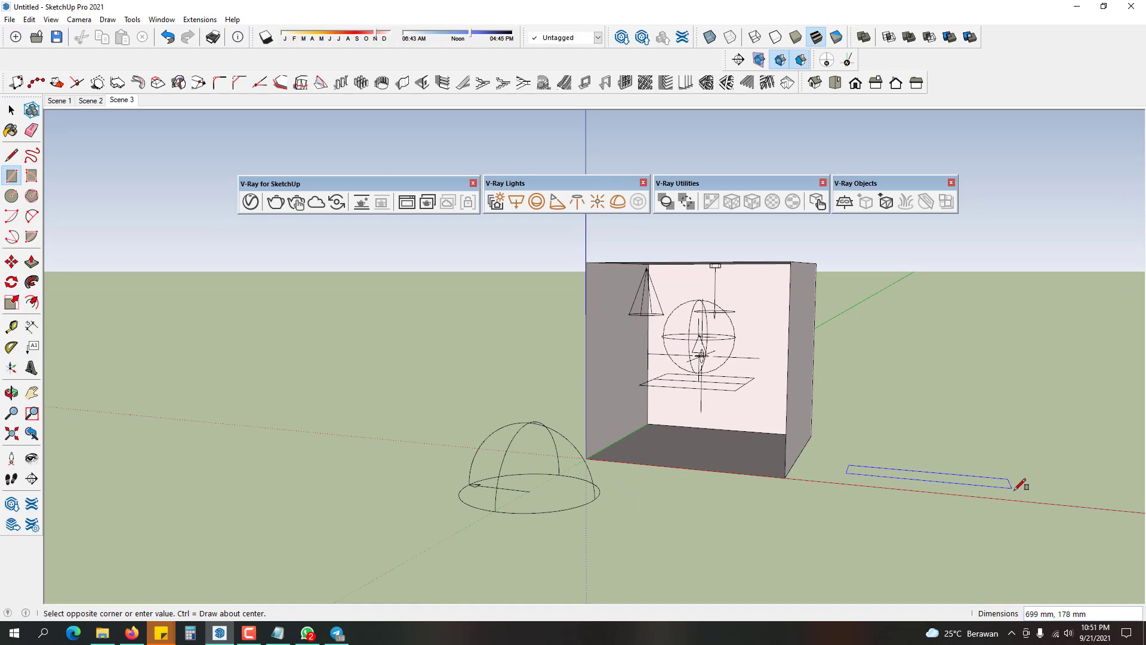
pyautogui.click(1021, 485)
pyautogui.press('p')
pyautogui.moveTo(1014, 486); pyautogui.dragTo(1031, 330)
# - Push the new block's large face with Push/Pull to thin it into an upright slab
pyautogui.press('space')
pyautogui.tripleClick(961, 364)
pyautogui.moveTo(961, 364); pyautogui.dragTo(821, 474, button='middle')
pyautogui.press('p')
pyautogui.click(821, 469)
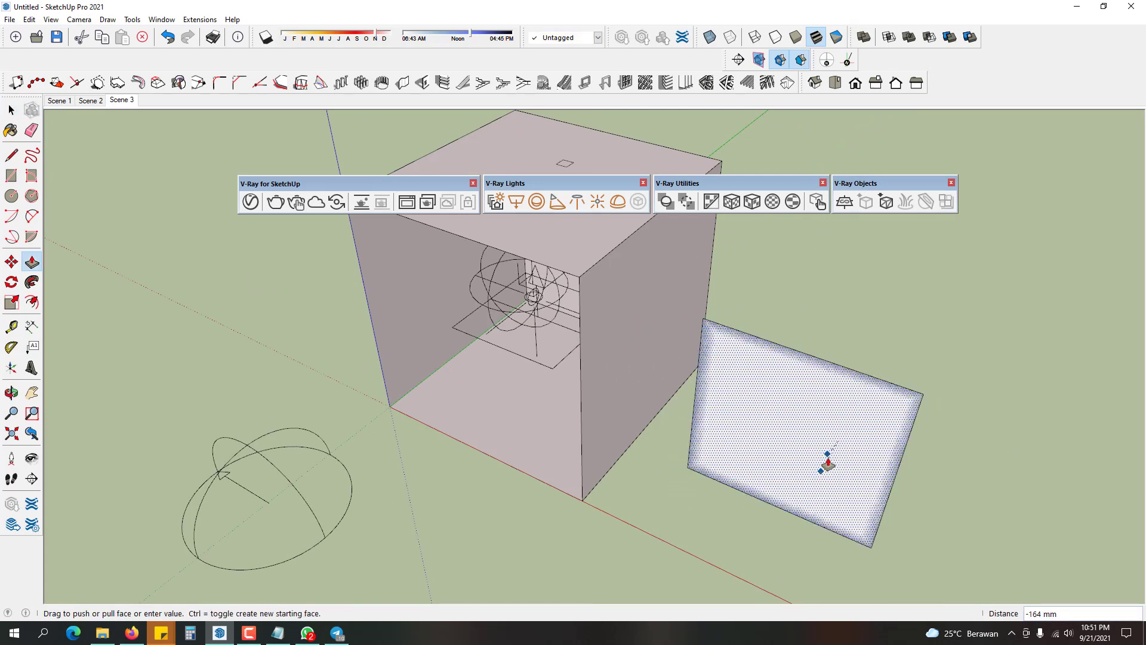
pyautogui.press('Escape')
pyautogui.press('space')
pyautogui.tripleClick(834, 450)
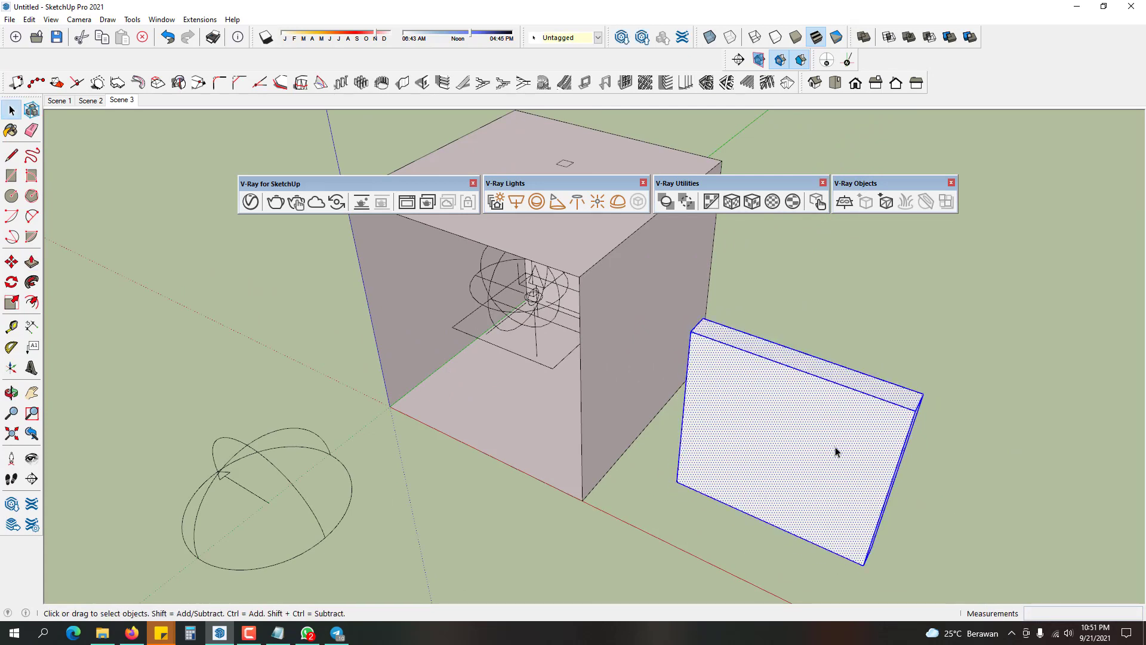
pyautogui.moveTo(783, 458); pyautogui.dragTo(992, 406, button='middle')
pyautogui.click(993, 406)
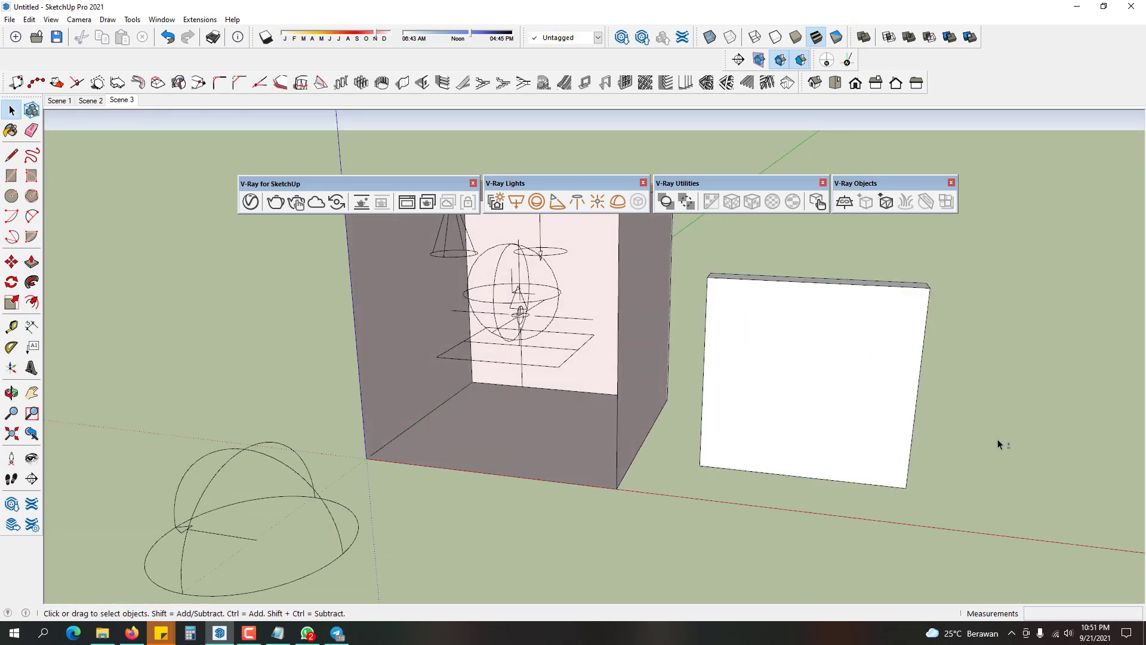
# - Add the Chrome Polished material from the Metal category of the V-Ray library to the scene
pyautogui.click(253, 202)
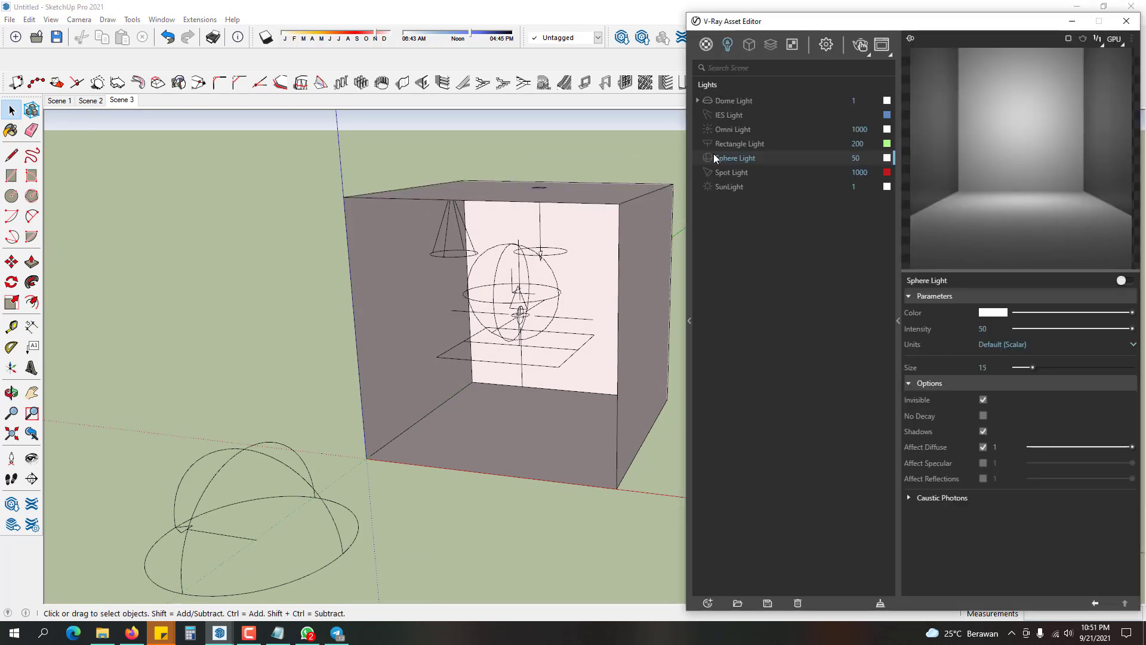
pyautogui.click(689, 321)
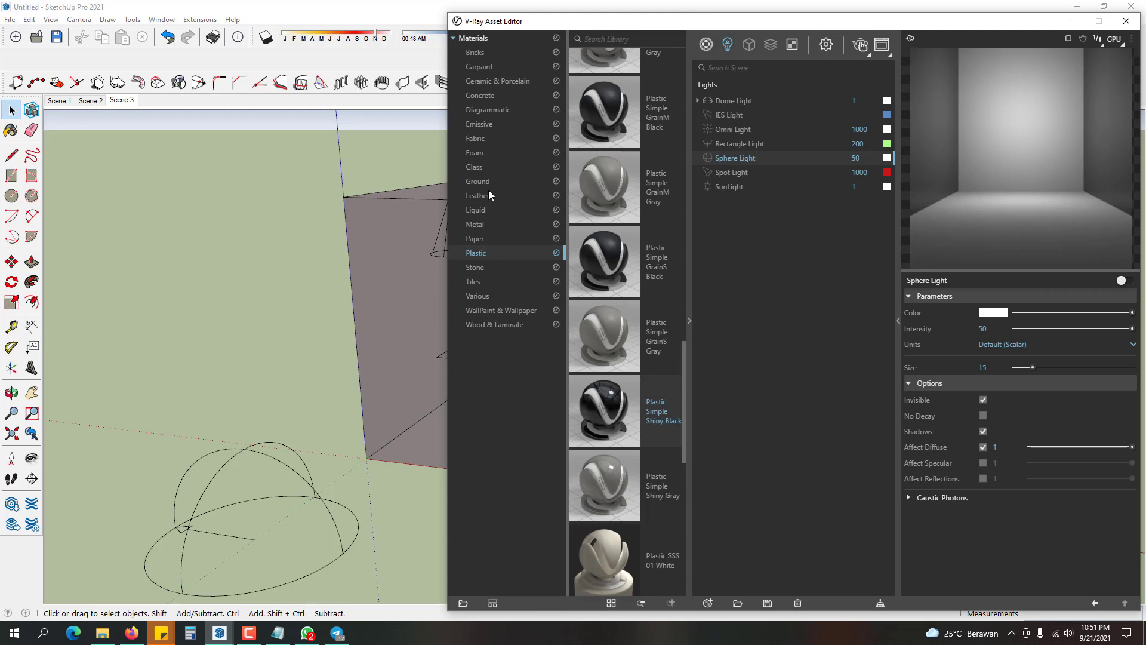
pyautogui.click(491, 224)
pyautogui.scroll(-2, 621, 388)
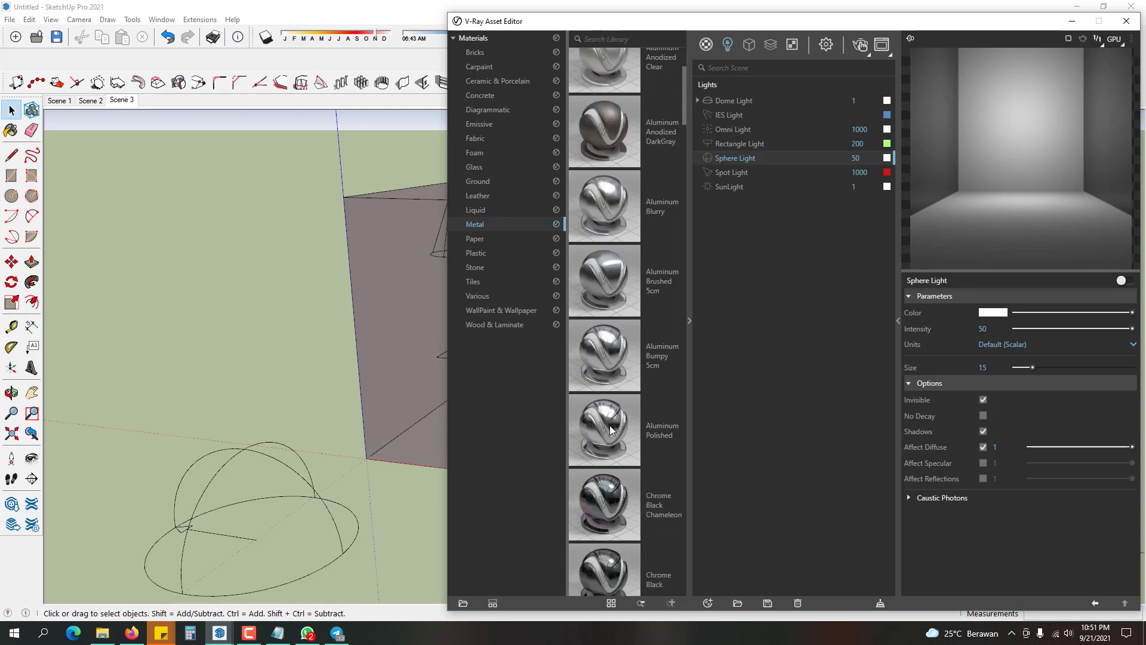
pyautogui.scroll(-5, 611, 429)
pyautogui.moveTo(615, 296); pyautogui.dragTo(793, 224)
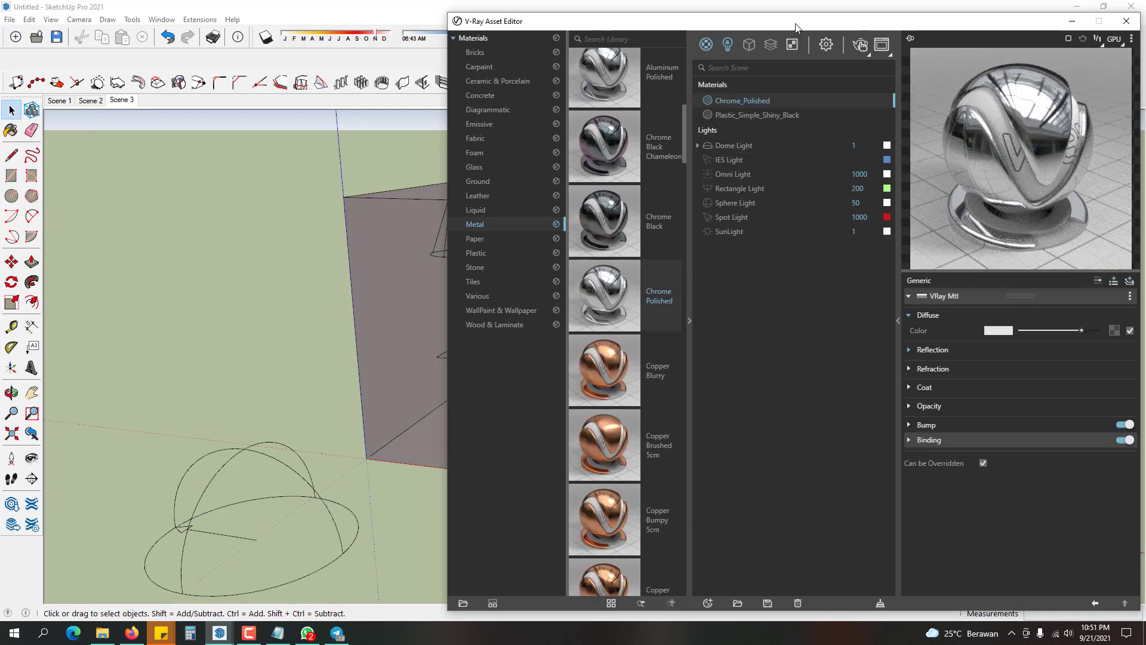
# - Apply the Chrome_Polished material to the slab beside the box and close the Asset Editor
pyautogui.moveTo(796, 24); pyautogui.dragTo(669, 325)
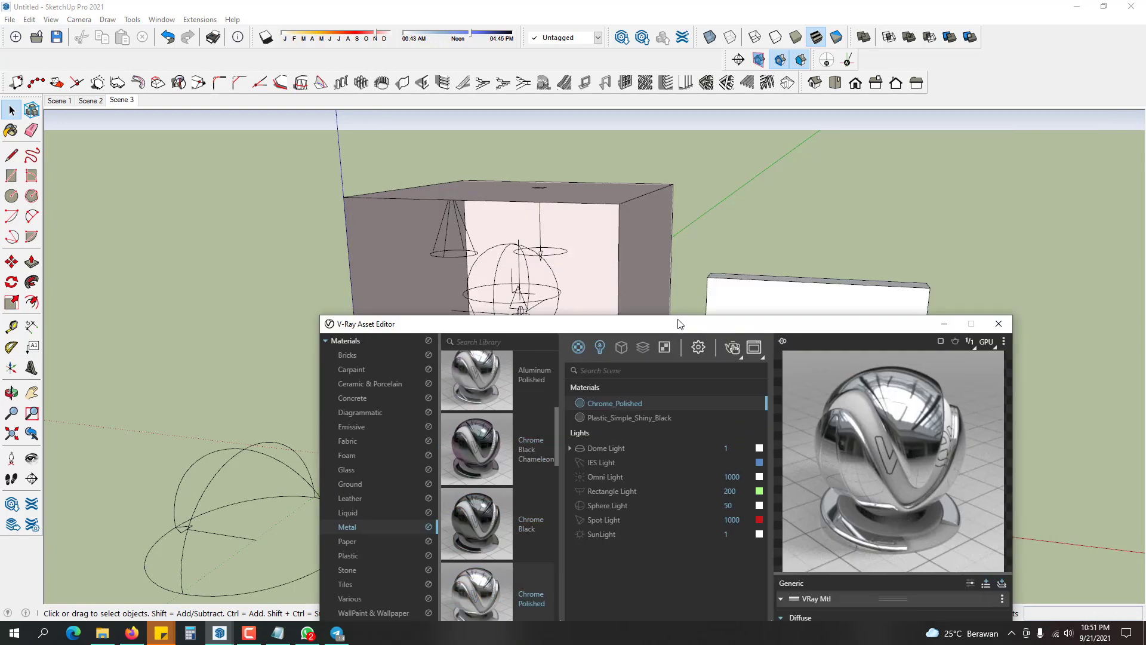
pyautogui.rightClick(657, 402)
pyautogui.click(691, 427)
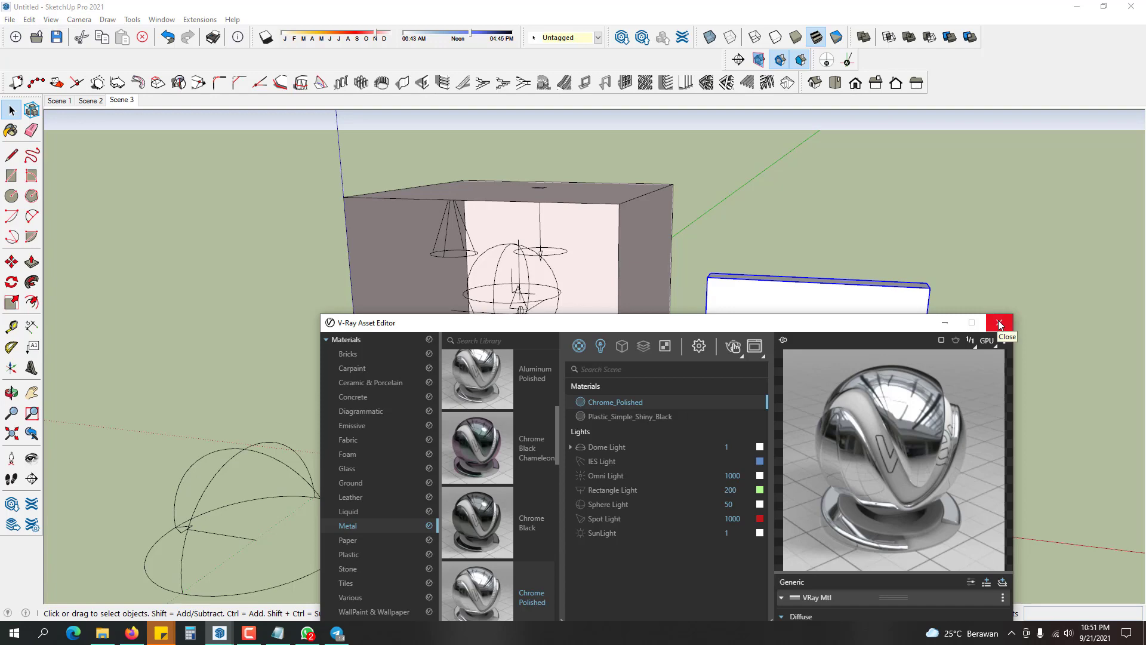
pyautogui.click(999, 325)
# - Open the V-Ray Asset Editor, show only the lights with the material library collapsed, and select the Dome Light
pyautogui.moveTo(1007, 262); pyautogui.dragTo(739, 397, button='middle')
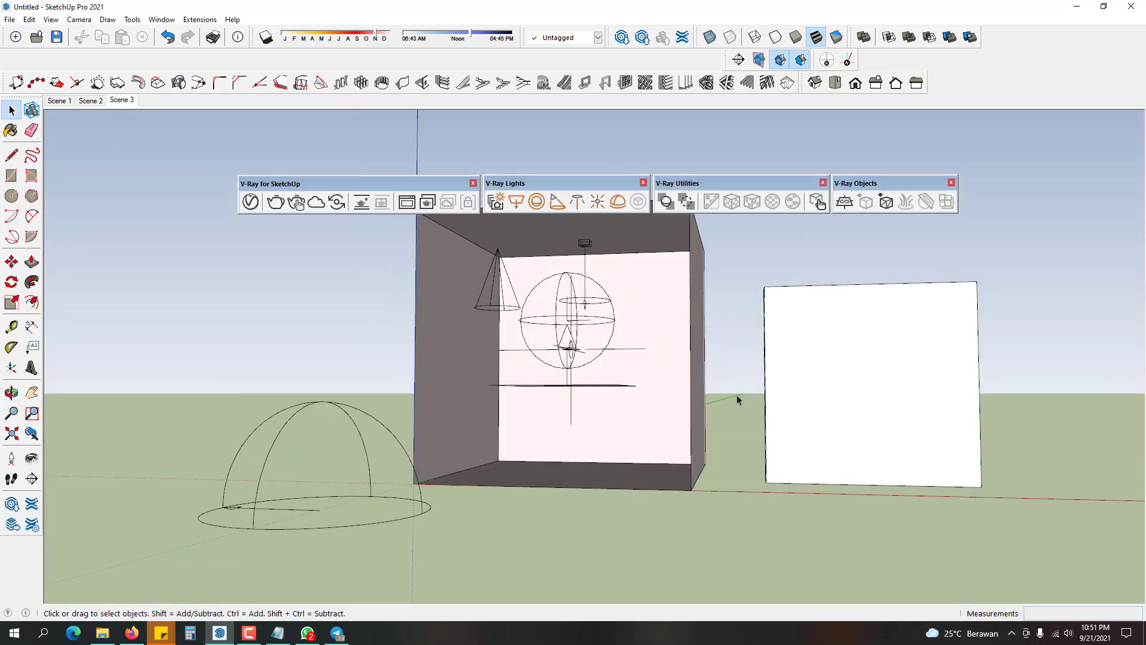
pyautogui.click(250, 202)
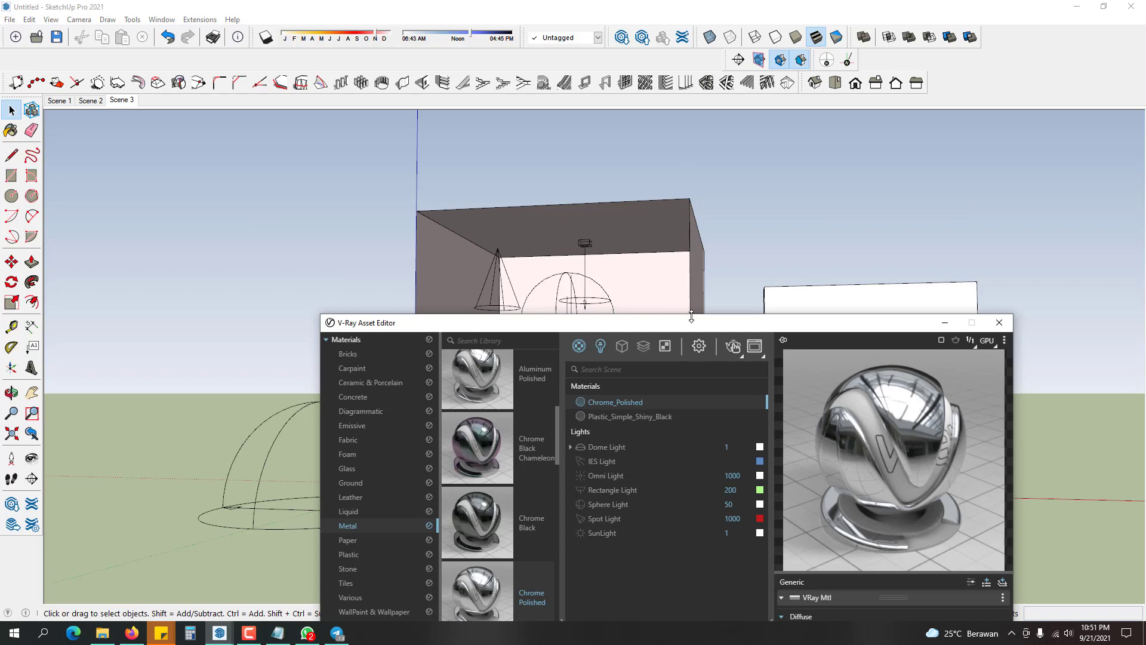
pyautogui.moveTo(704, 322); pyautogui.dragTo(793, 134)
pyautogui.click(690, 157)
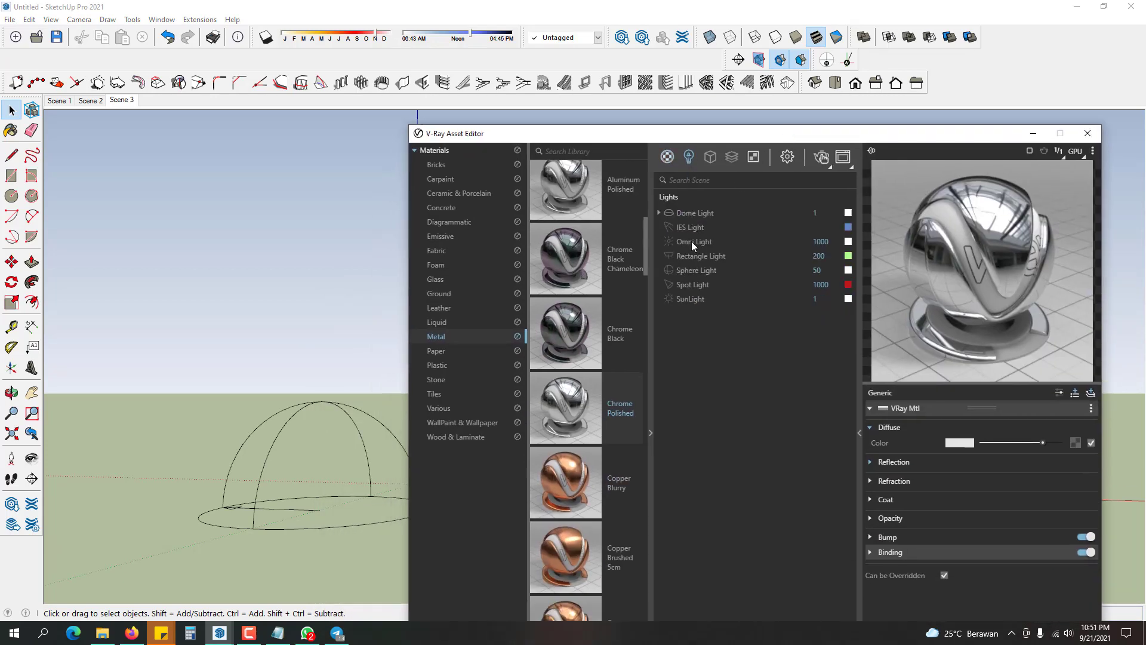
pyautogui.click(709, 213)
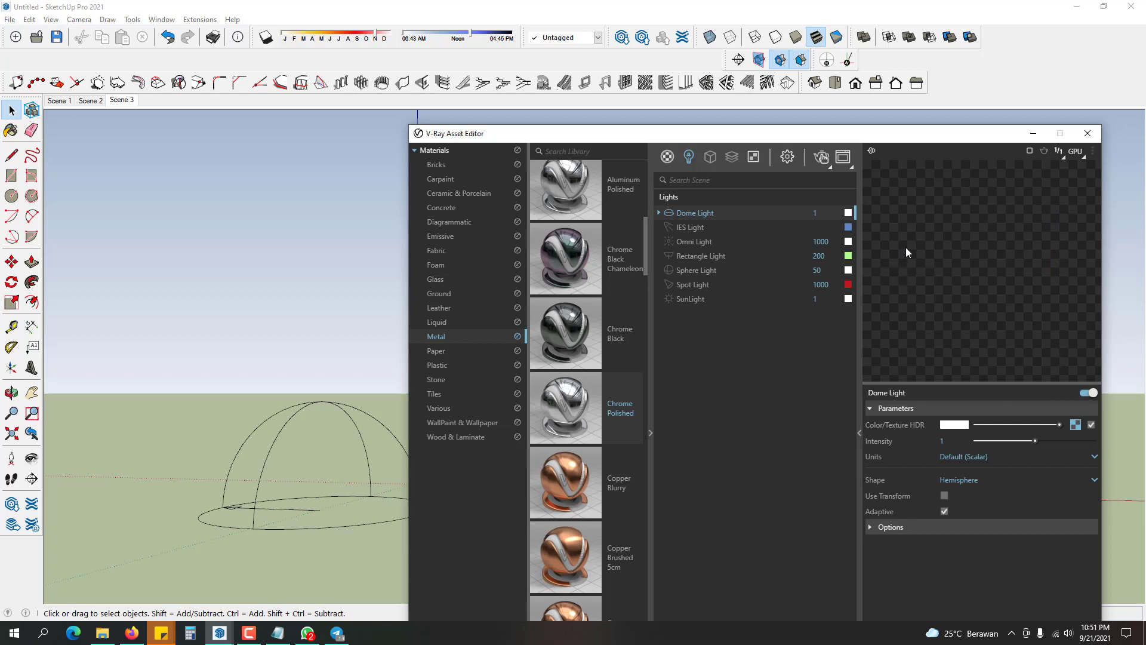
pyautogui.moveTo(868, 138); pyautogui.dragTo(867, 74)
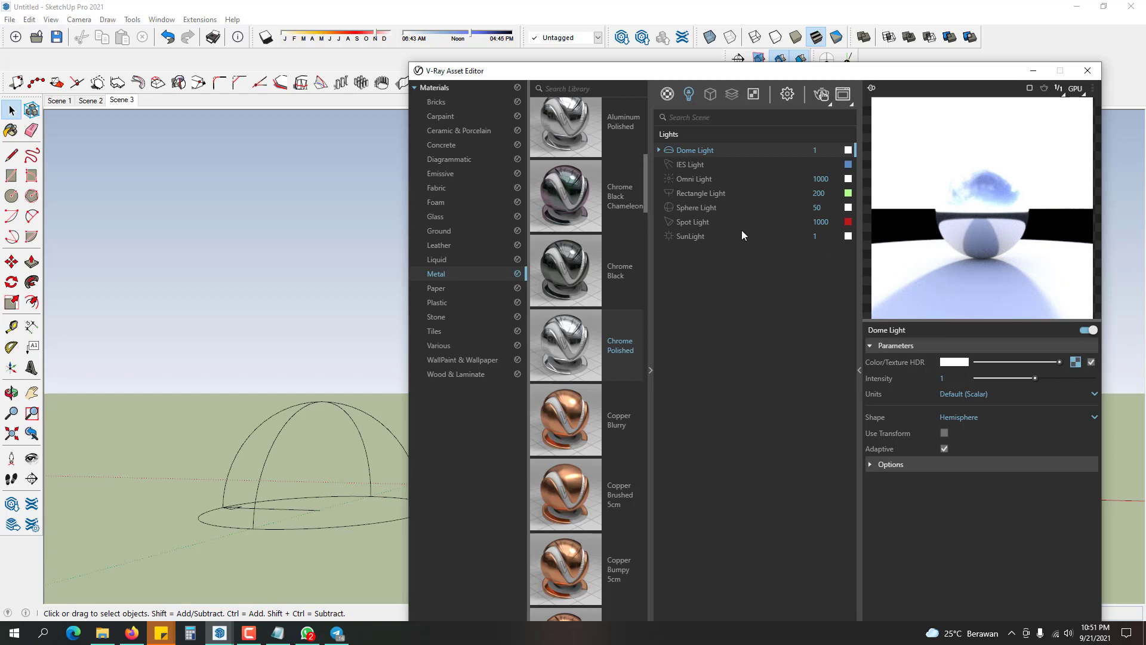
pyautogui.click(651, 370)
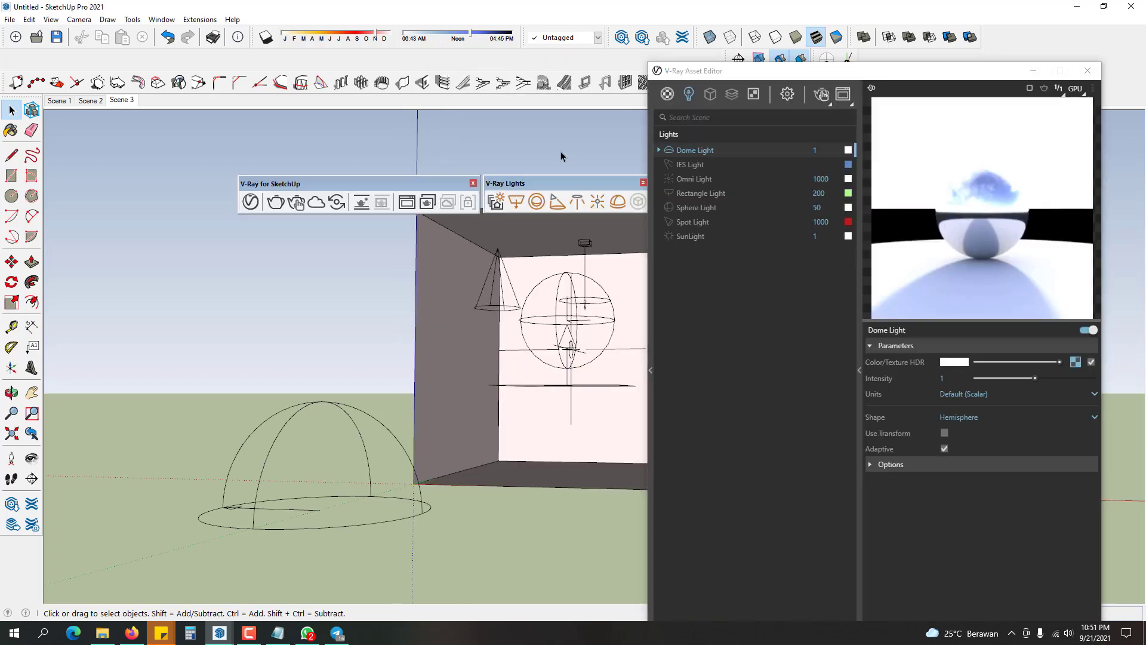
# - Start an interactive render and orbit around the box and chrome slab to view the dome light's sky and reflections
pyautogui.click(821, 96)
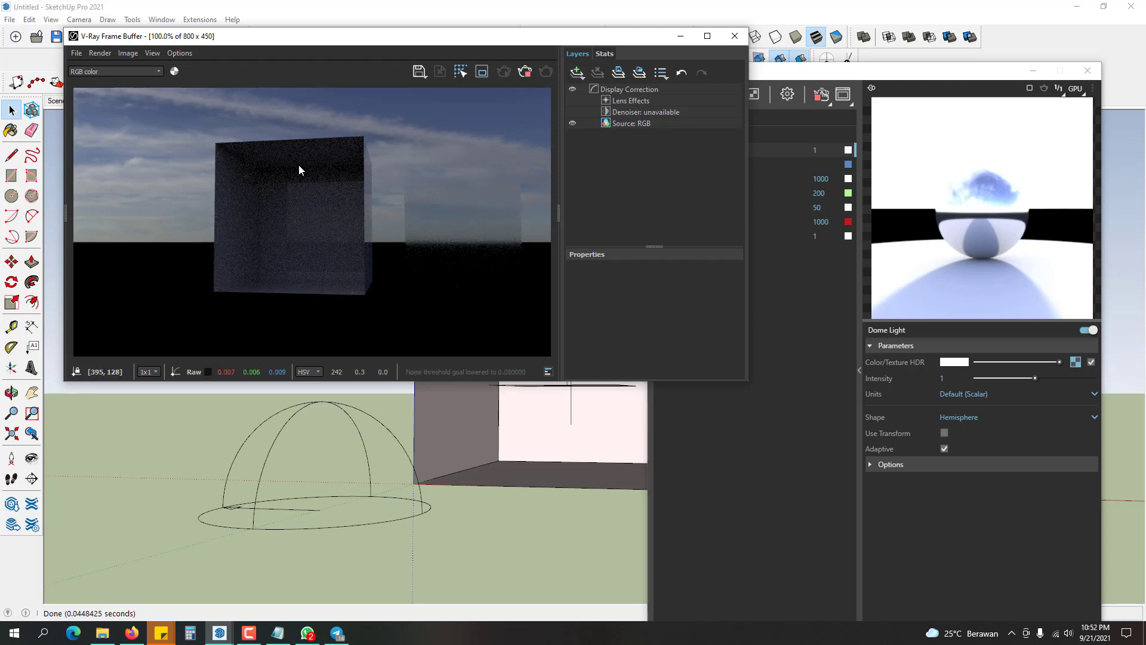
pyautogui.moveTo(478, 432)
pyautogui.mouseDown(button='middle')
pyautogui.moveTo(373, 441)
pyautogui.moveTo(440, 435)
pyautogui.moveTo(348, 460)
pyautogui.moveTo(375, 466)
pyautogui.moveTo(391, 460)
pyautogui.moveTo(199, 473)
pyautogui.moveTo(338, 474)
pyautogui.moveTo(214, 473)
pyautogui.moveTo(268, 466)
pyautogui.moveTo(354, 432)
pyautogui.moveTo(320, 422)
pyautogui.moveTo(355, 420)
pyautogui.moveTo(381, 474)
pyautogui.moveTo(361, 430)
pyautogui.mouseUp(button='middle')
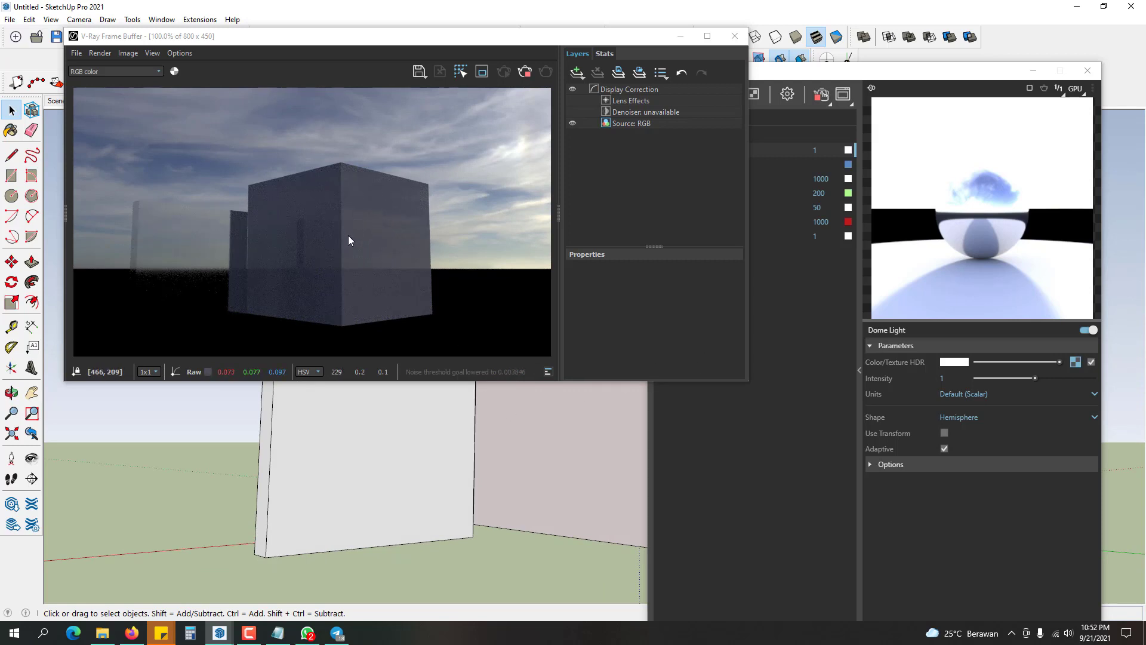
pyautogui.moveTo(471, 440); pyautogui.dragTo(232, 467, button='middle')
pyautogui.moveTo(312, 435)
pyautogui.mouseDown(button='middle')
pyautogui.moveTo(445, 453)
pyautogui.moveTo(368, 455)
pyautogui.moveTo(457, 455)
pyautogui.moveTo(353, 443)
pyautogui.moveTo(533, 450)
pyautogui.moveTo(392, 478)
pyautogui.moveTo(505, 469)
pyautogui.moveTo(325, 473)
pyautogui.moveTo(478, 481)
pyautogui.moveTo(567, 506)
pyautogui.moveTo(407, 472)
pyautogui.moveTo(514, 463)
pyautogui.moveTo(473, 440)
pyautogui.moveTo(509, 481)
pyautogui.moveTo(488, 469)
pyautogui.moveTo(294, 456)
pyautogui.moveTo(414, 476)
pyautogui.moveTo(473, 508)
pyautogui.mouseUp(button='middle')
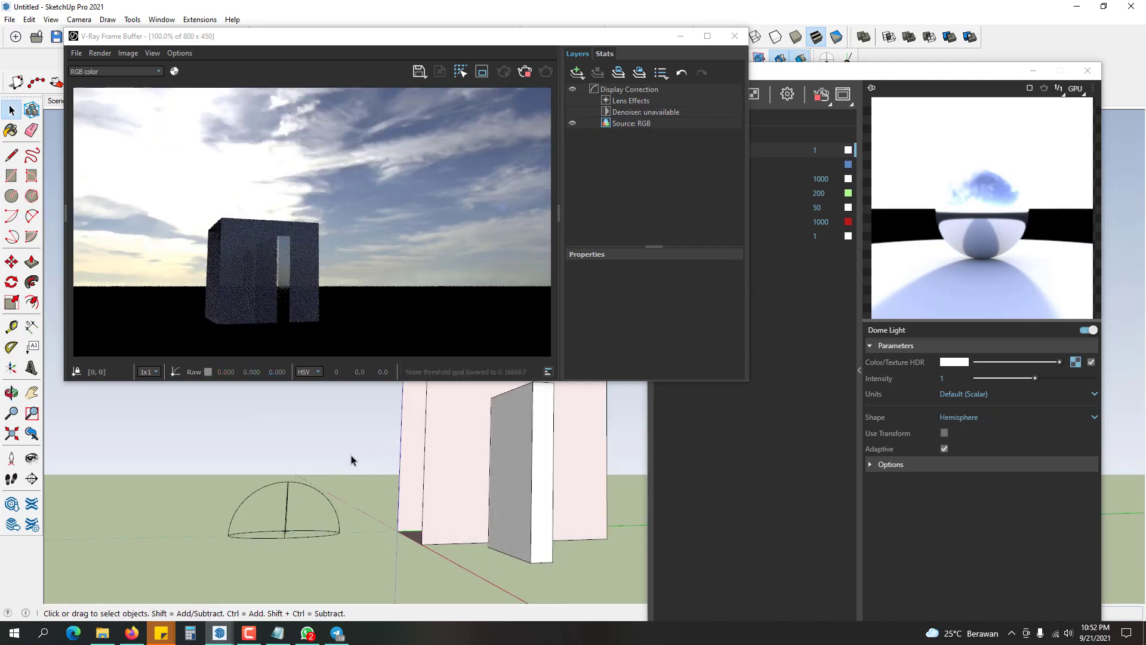
pyautogui.moveTo(351, 454)
pyautogui.mouseDown(button='middle')
pyautogui.moveTo(610, 457)
pyautogui.moveTo(418, 459)
pyautogui.moveTo(481, 449)
pyautogui.mouseUp(button='middle')
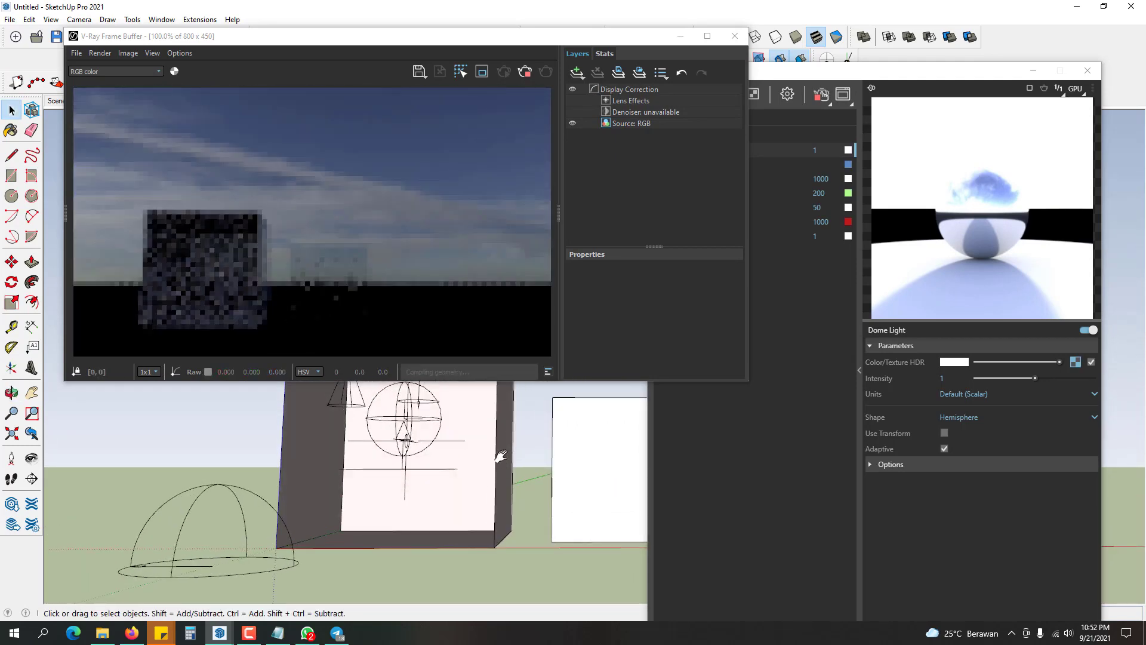
pyautogui.scroll(1, 501, 463)
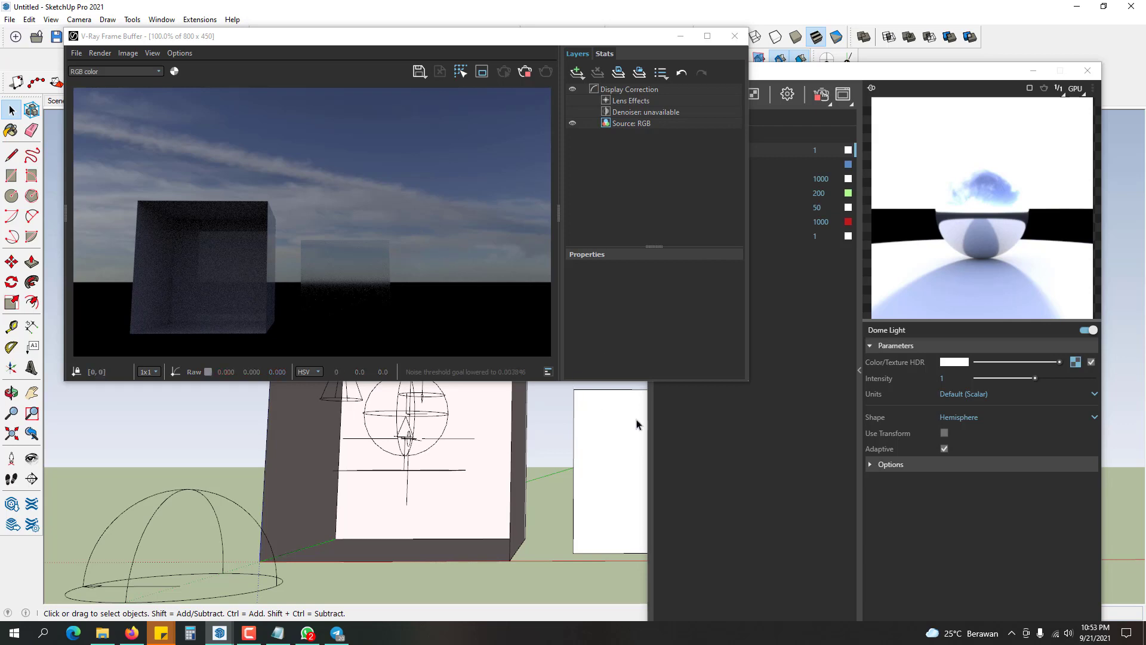
# - Open the bitmap settings of the Dome Light's HDR texture and stop the interactive render
pyautogui.click(739, 417)
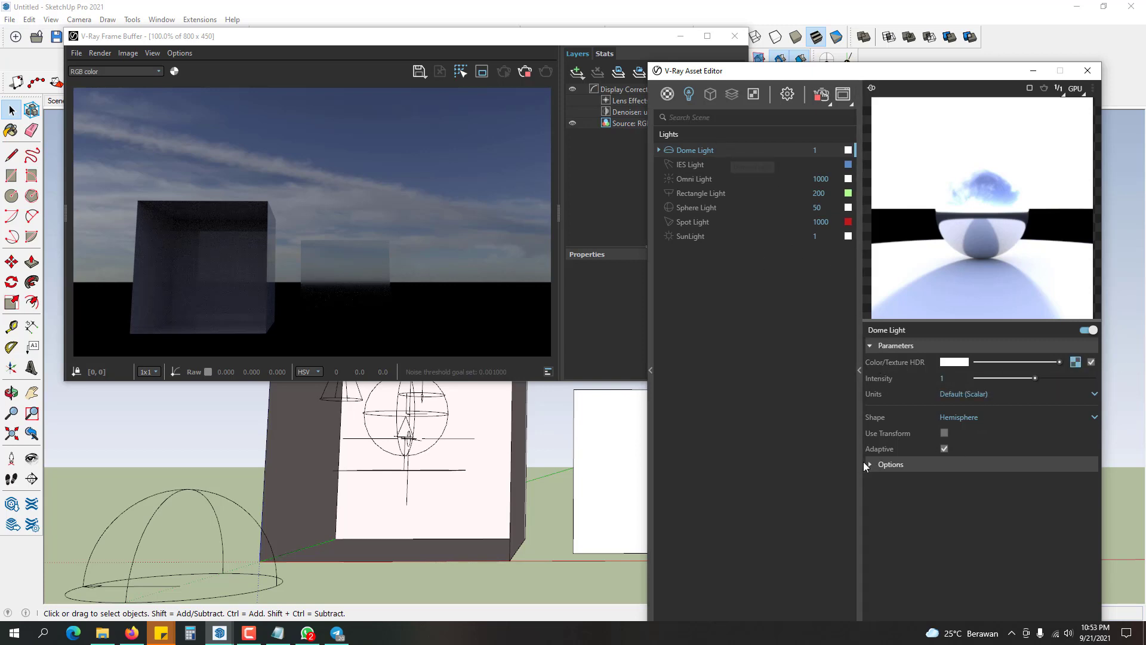
pyautogui.click(860, 371)
pyautogui.click(859, 371)
pyautogui.click(1075, 362)
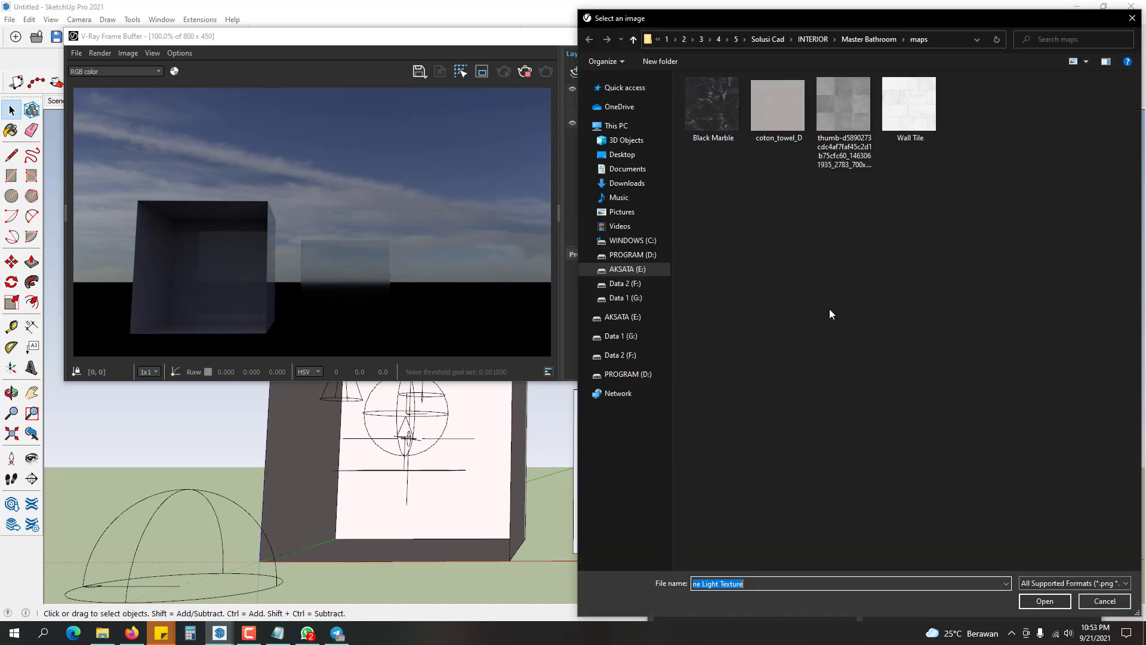
pyautogui.press('Escape')
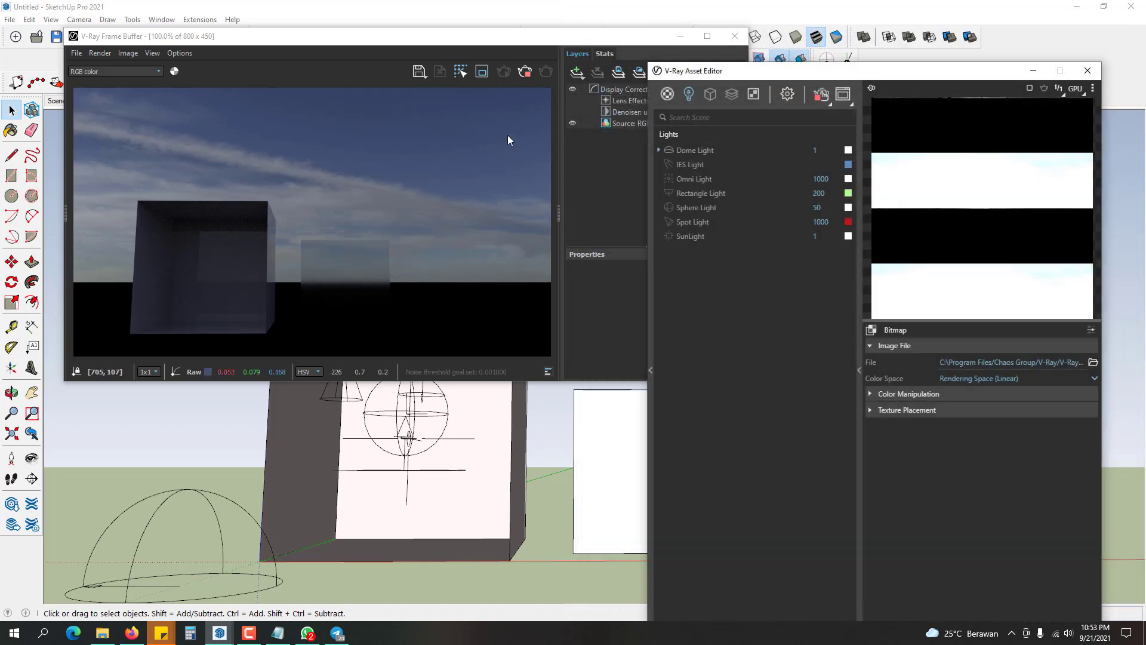
pyautogui.click(524, 71)
pyautogui.click(977, 443)
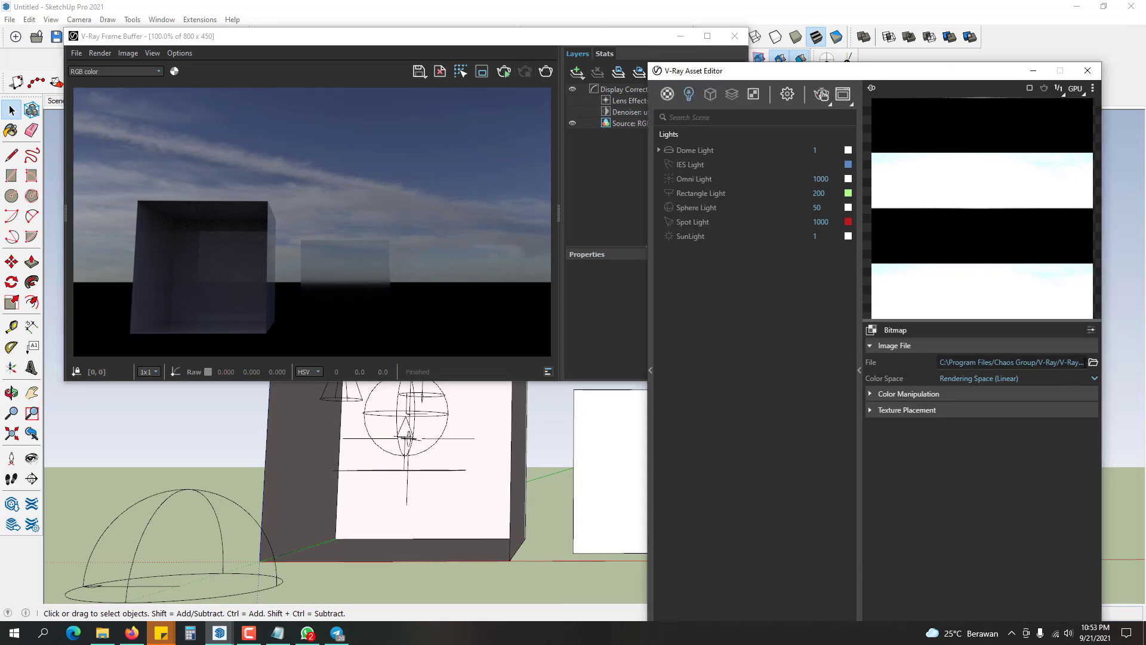
# - Browse for a new dome texture image in PHOTOSHOP > HDRI > 3D Collective - Real Light 22 HDRI Pack Pro > 3DCollective_HDRi_002_1704_16K
pyautogui.click(1093, 362)
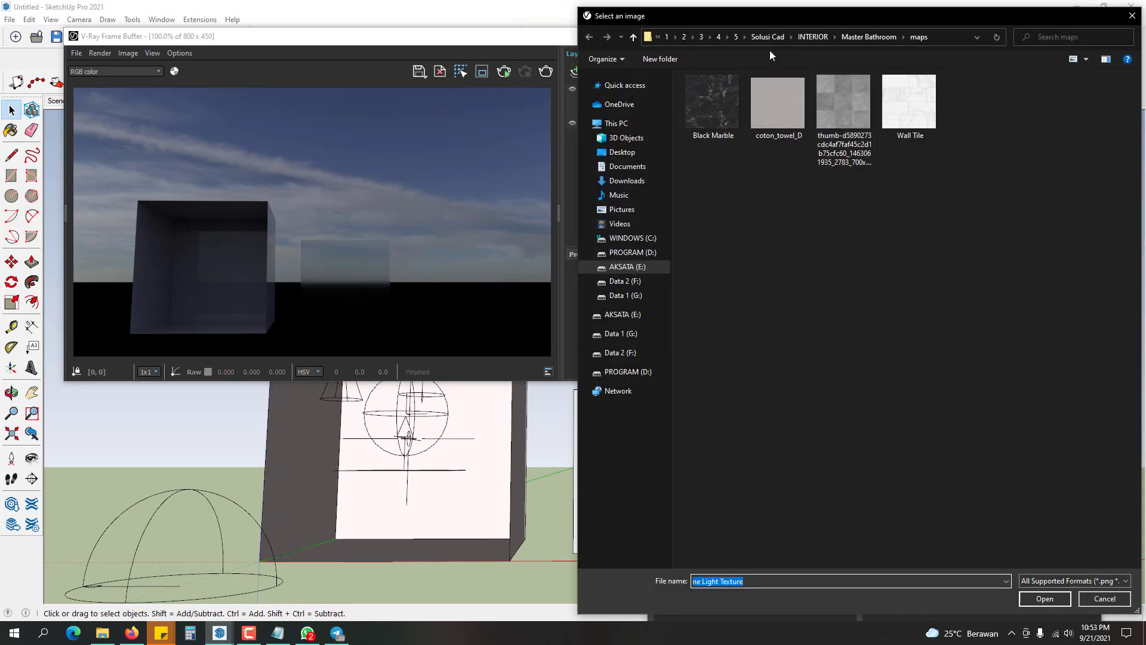
pyautogui.click(737, 37)
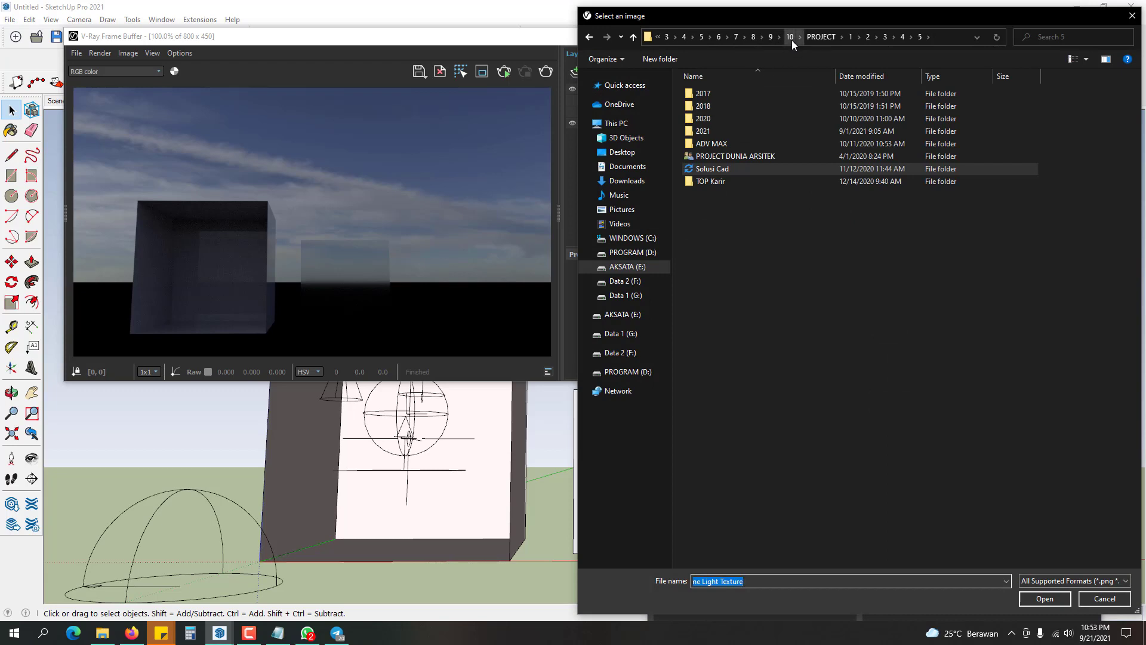
pyautogui.click(791, 37)
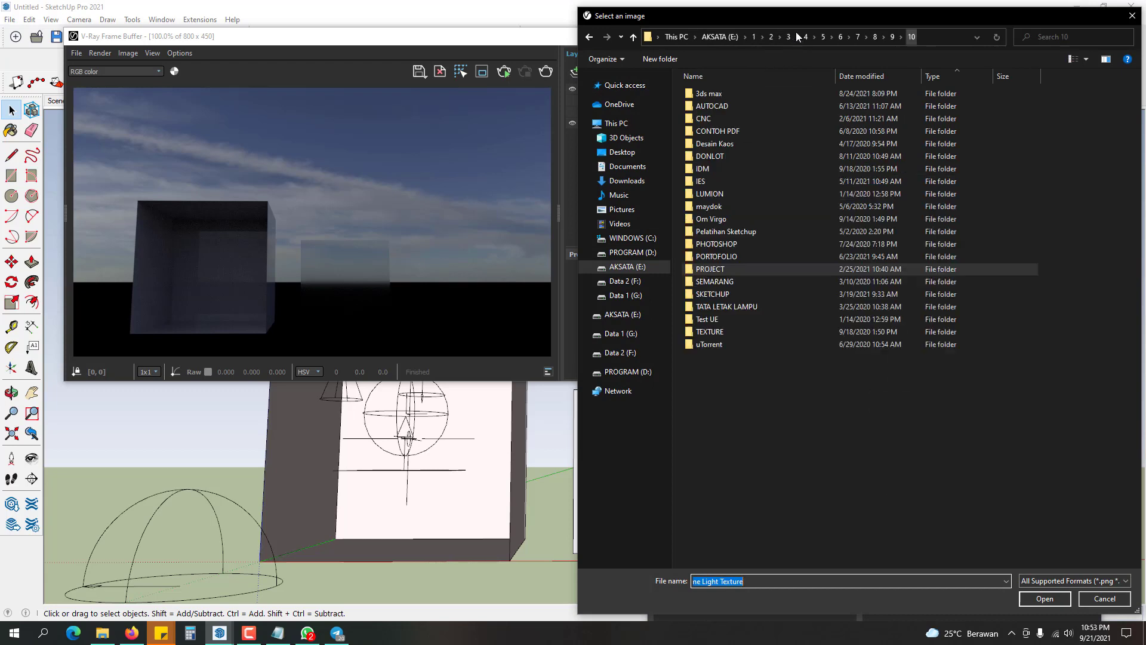
pyautogui.doubleClick(761, 243)
pyautogui.doubleClick(731, 93)
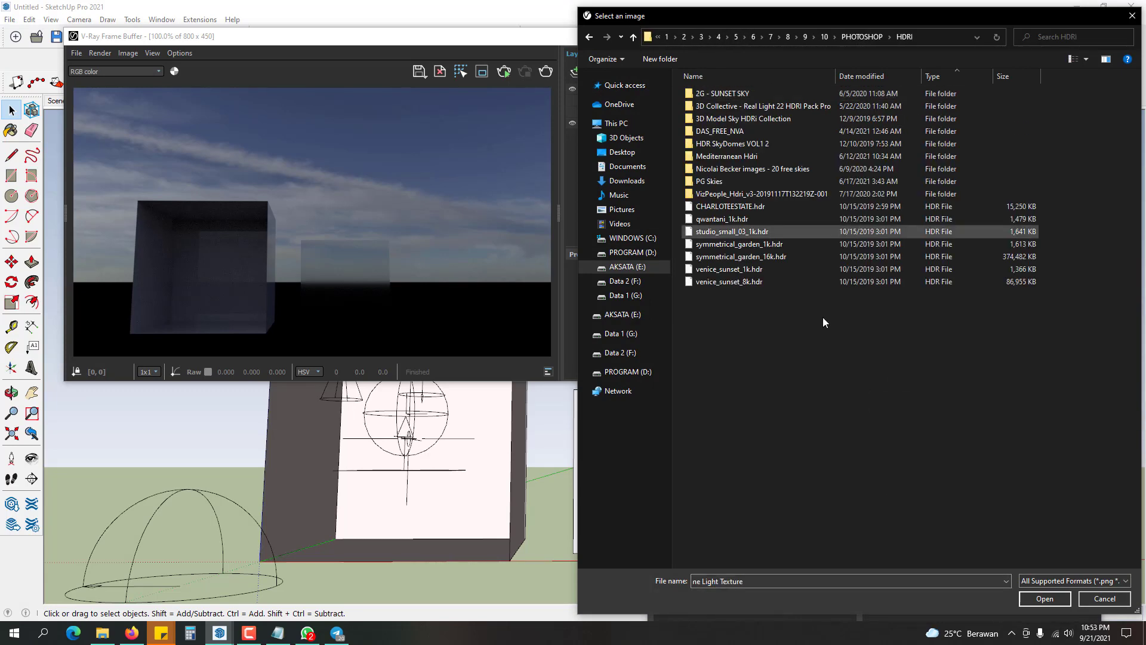
pyautogui.doubleClick(794, 106)
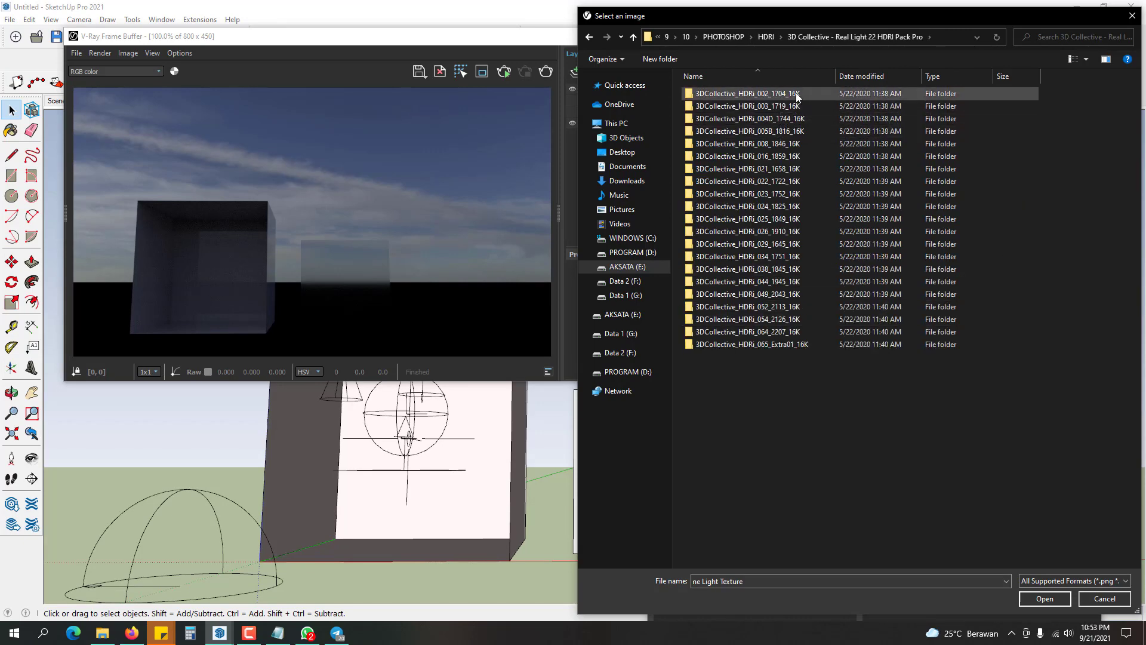
pyautogui.click(800, 98)
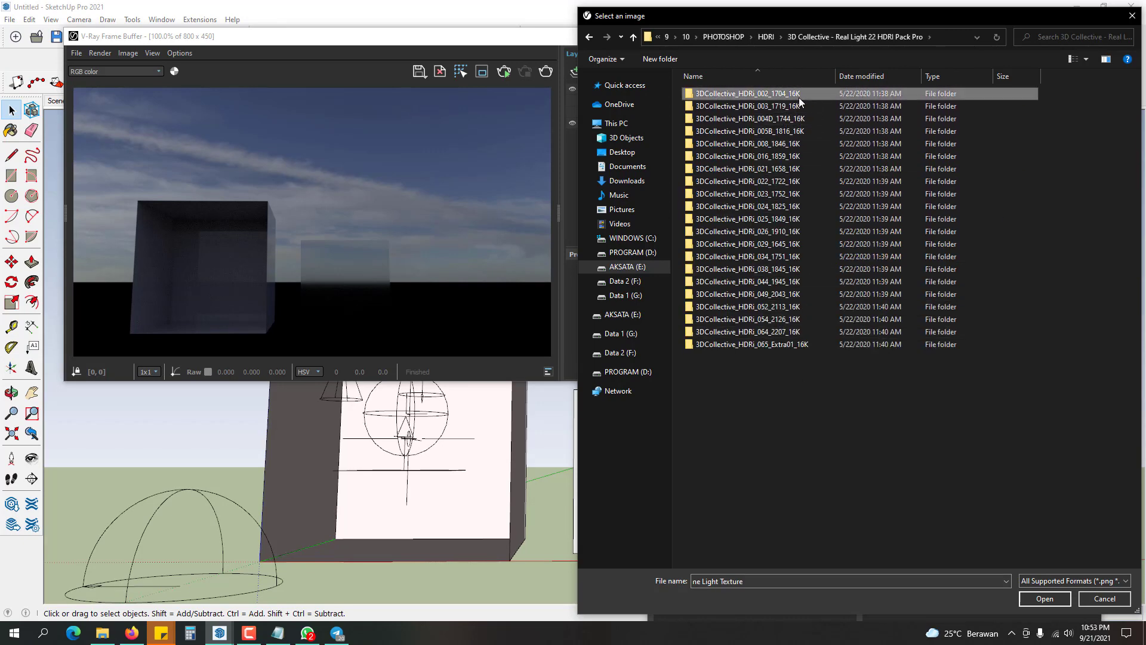
pyautogui.doubleClick(800, 97)
# - Preview the 3DCollective_HDRi_002_1704_16K JPG in the Photos app, examine the sky panorama up close, and close it
pyautogui.click(775, 120)
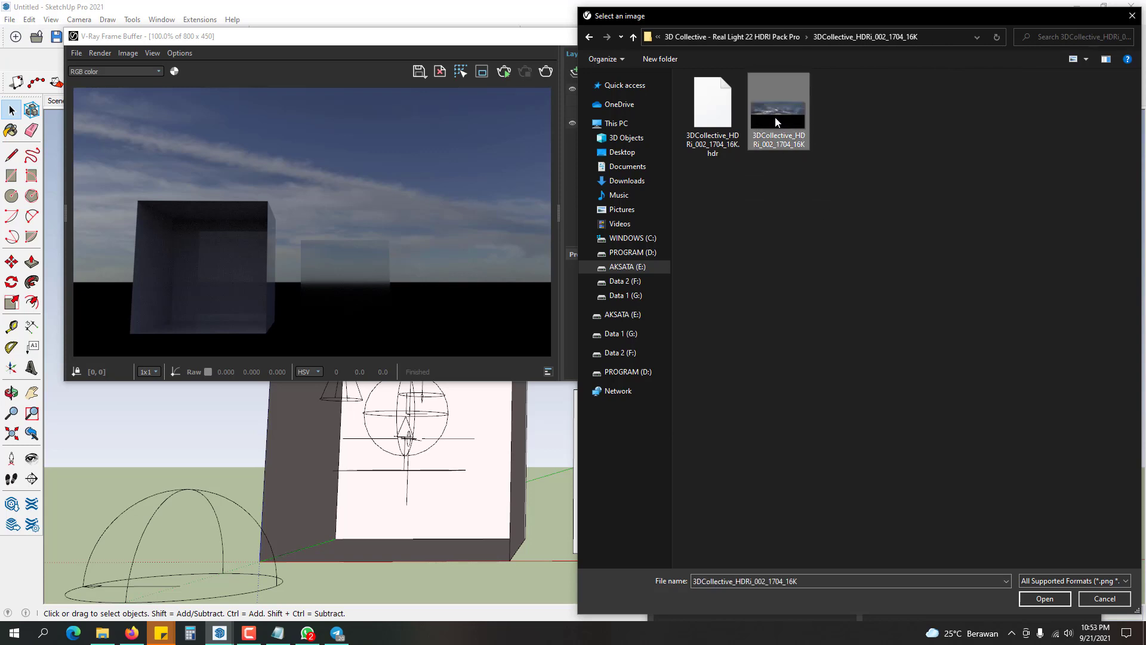
pyautogui.rightClick(792, 120)
pyautogui.click(820, 143)
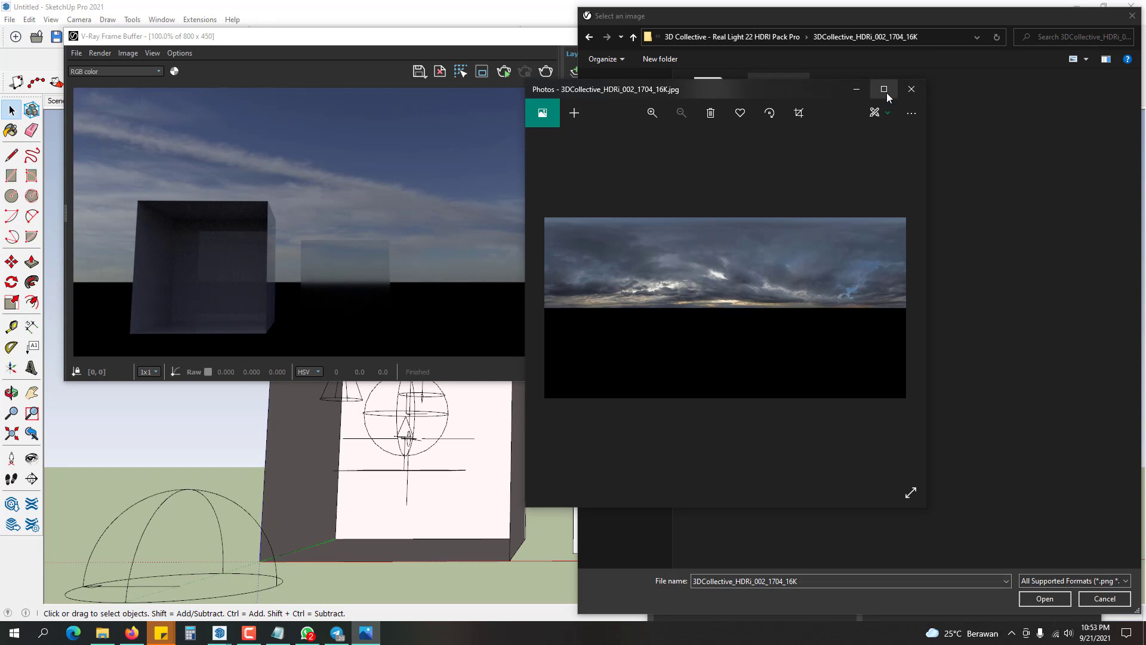
pyautogui.click(884, 90)
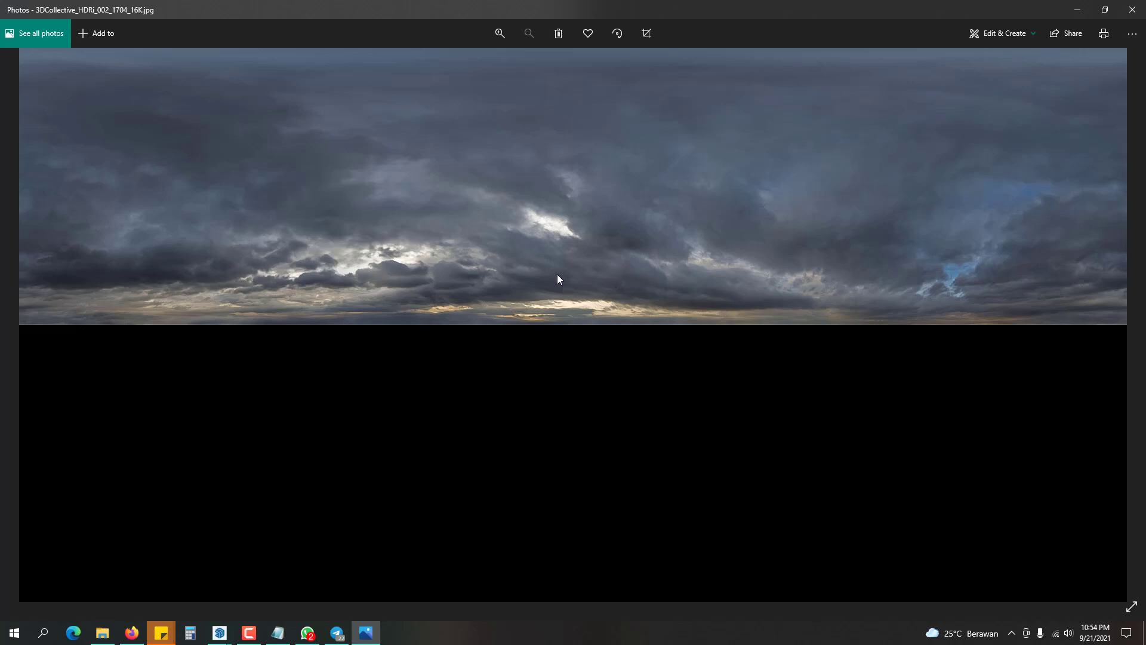
pyautogui.scroll(3, 556, 276)
pyautogui.moveTo(510, 280); pyautogui.dragTo(422, 288)
pyautogui.moveTo(621, 287); pyautogui.dragTo(179, 279)
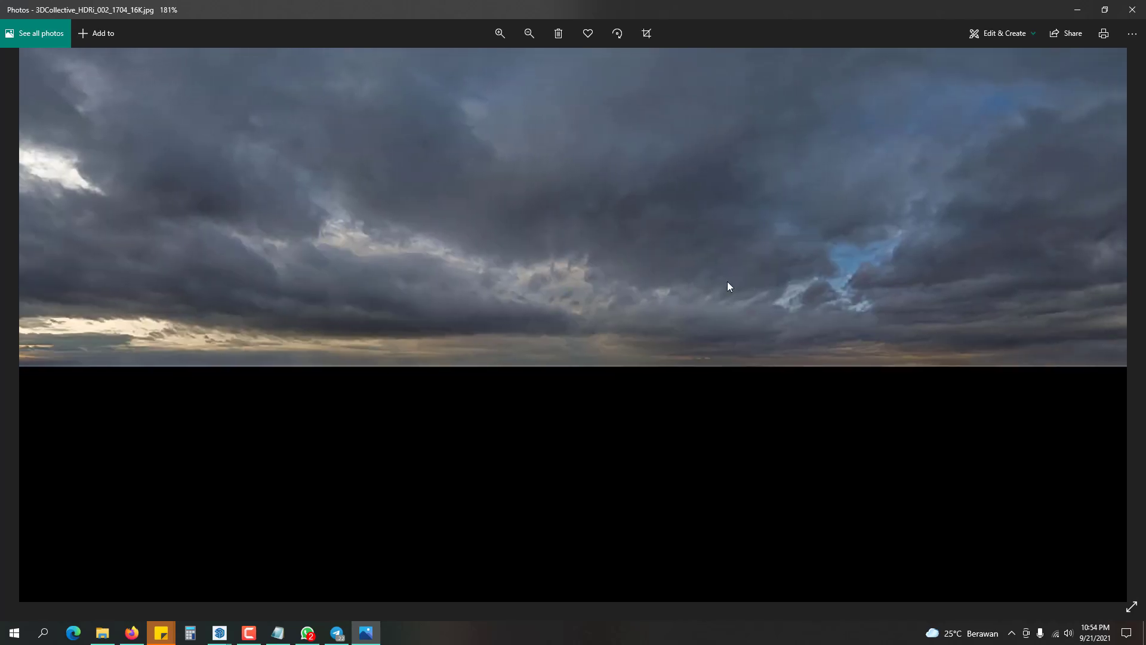
pyautogui.scroll(-3, 766, 278)
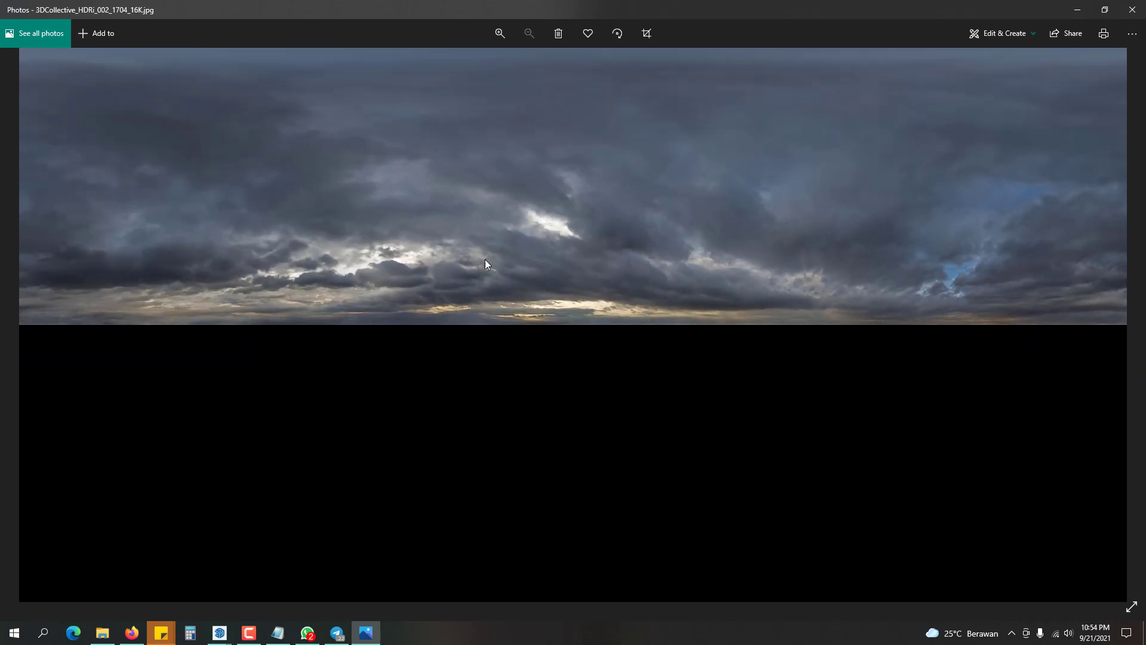
pyautogui.click(1132, 10)
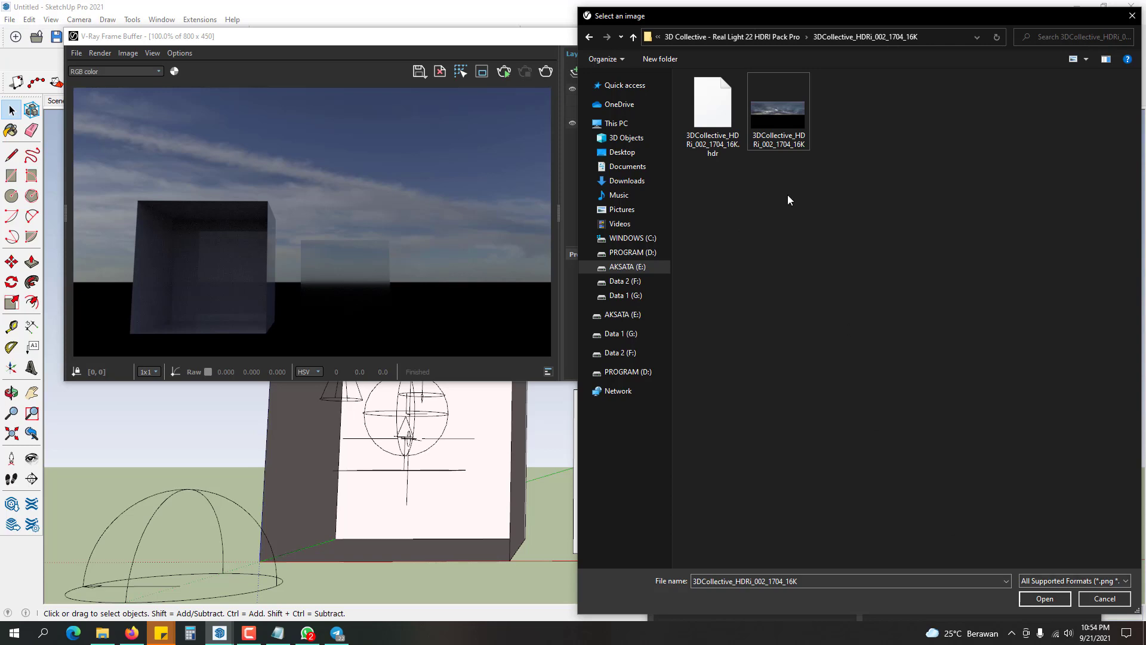
# - Load 3DCollective_HDRi_002_1704_16K.hdr as the dome light's texture file and return to the Dome Light parameters
pyautogui.click(726, 131)
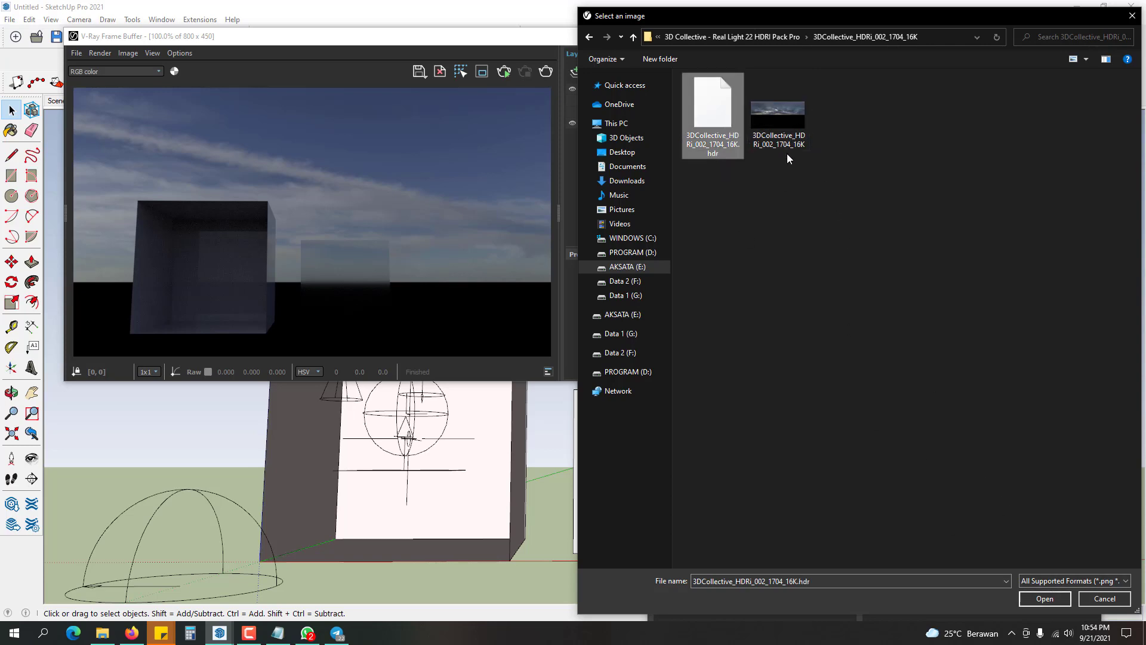
pyautogui.click(788, 132)
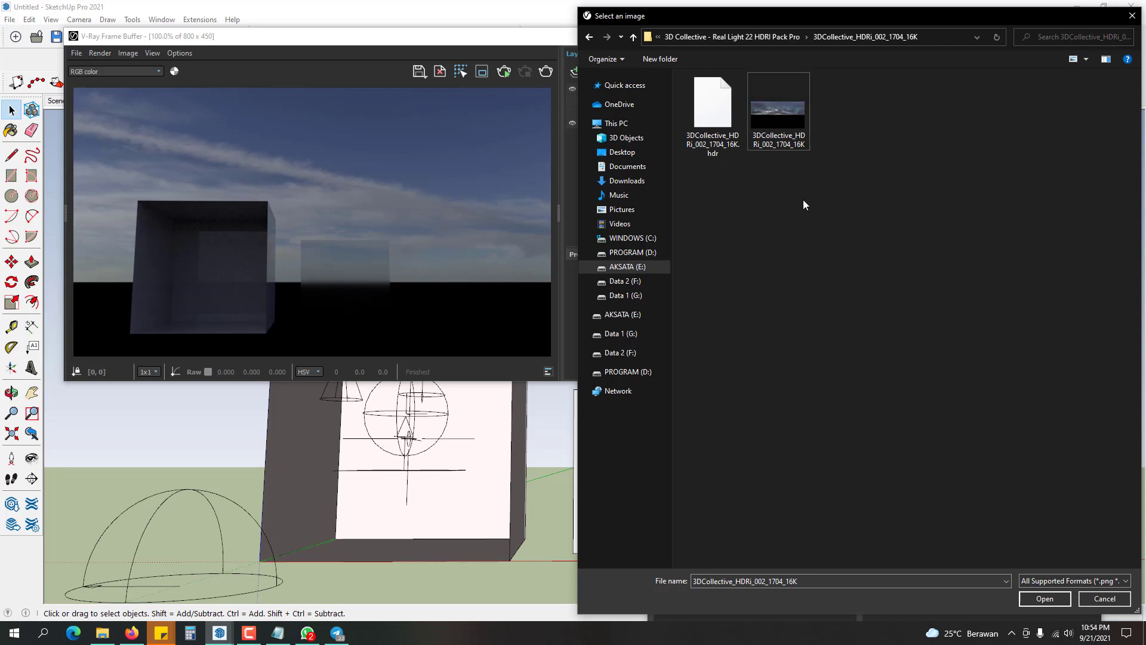
pyautogui.click(722, 125)
pyautogui.doubleClick(724, 128)
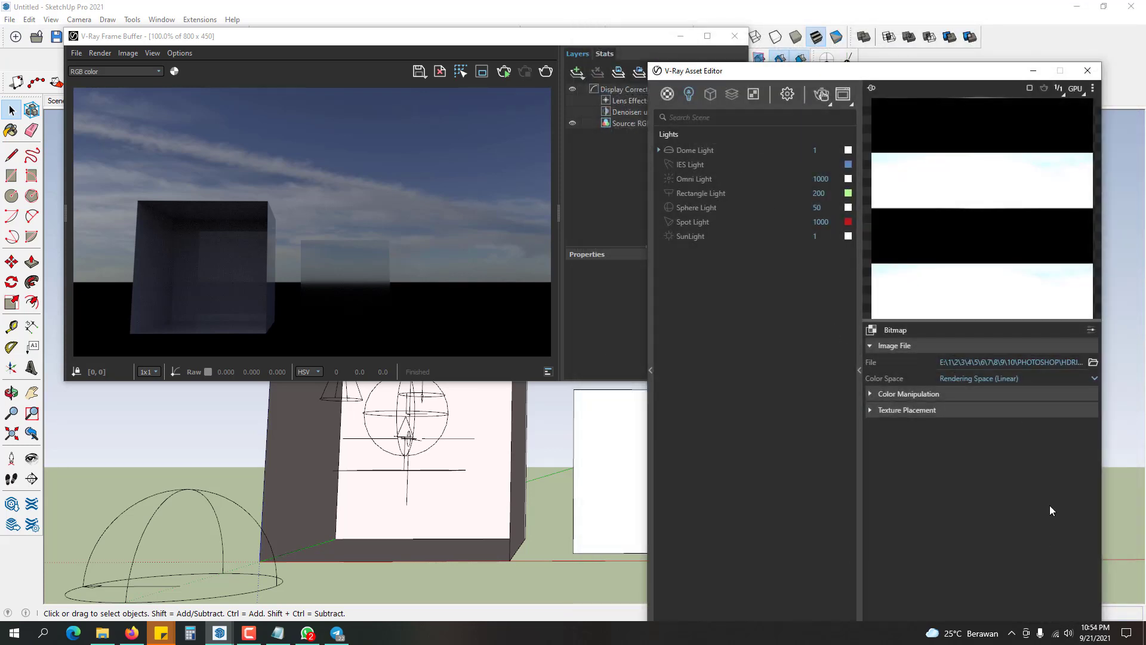
pyautogui.moveTo(904, 74); pyautogui.dragTo(894, 34)
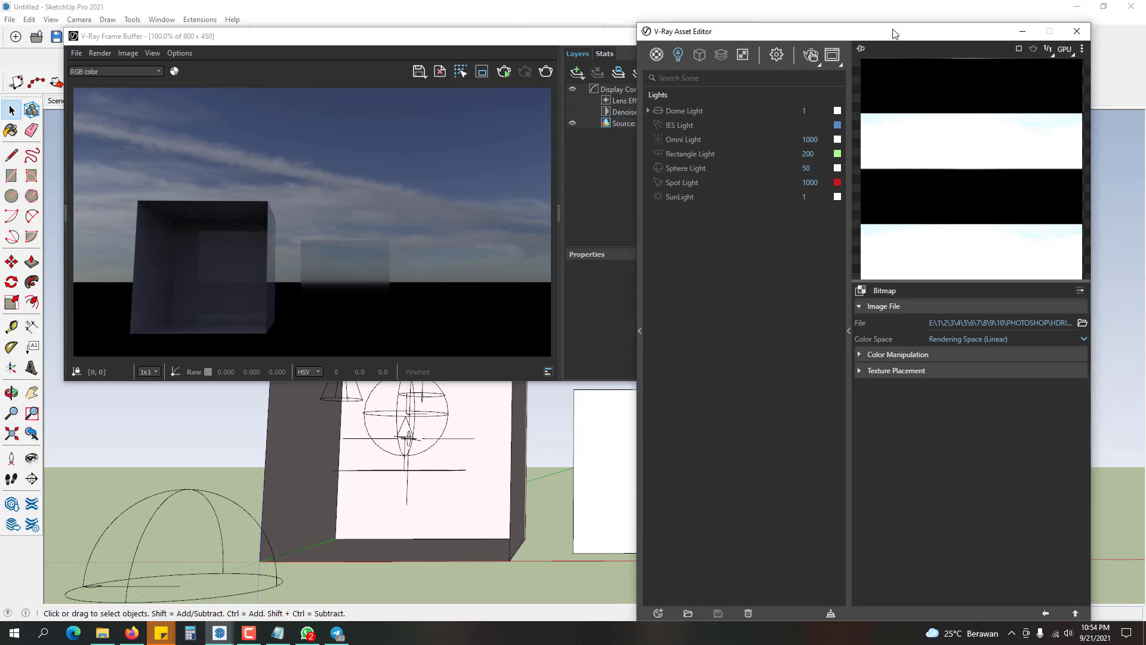
pyautogui.click(1046, 610)
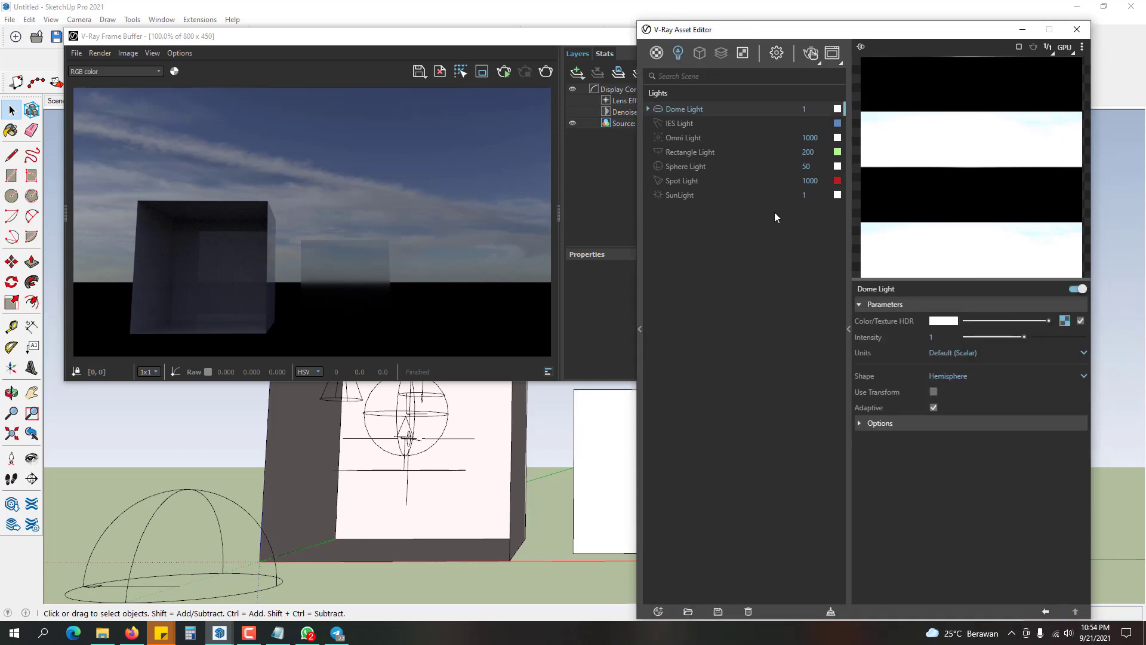
# - Restart the interactive render and orbit the view slightly to check the new HDRI sky around the box and slab
pyautogui.click(555, 453)
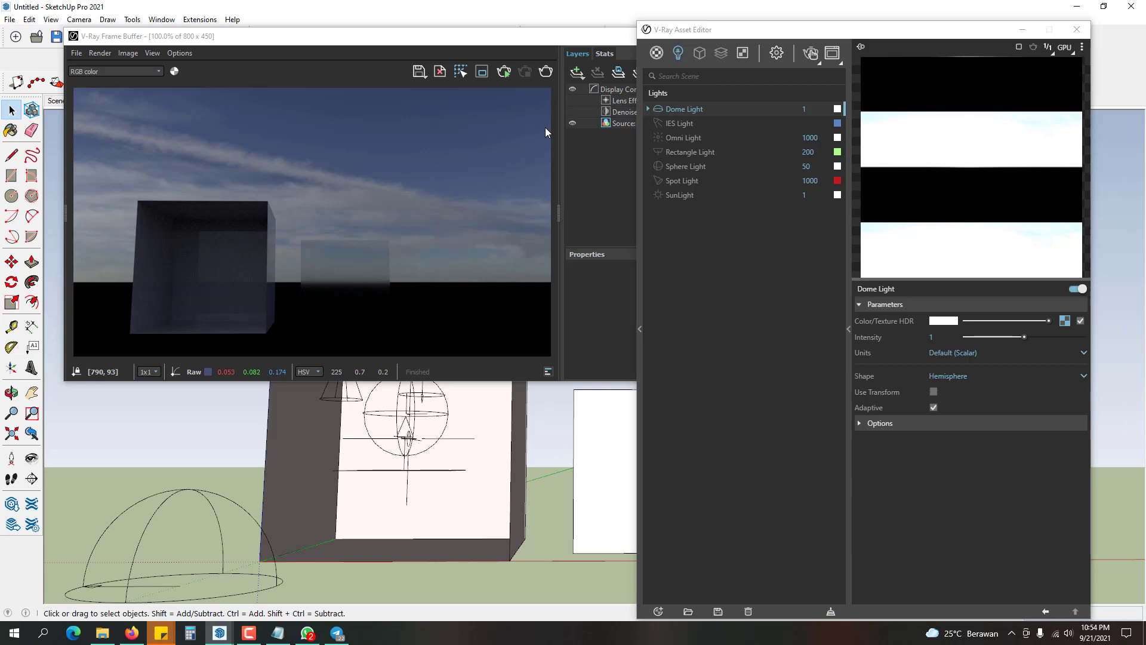
pyautogui.click(540, 74)
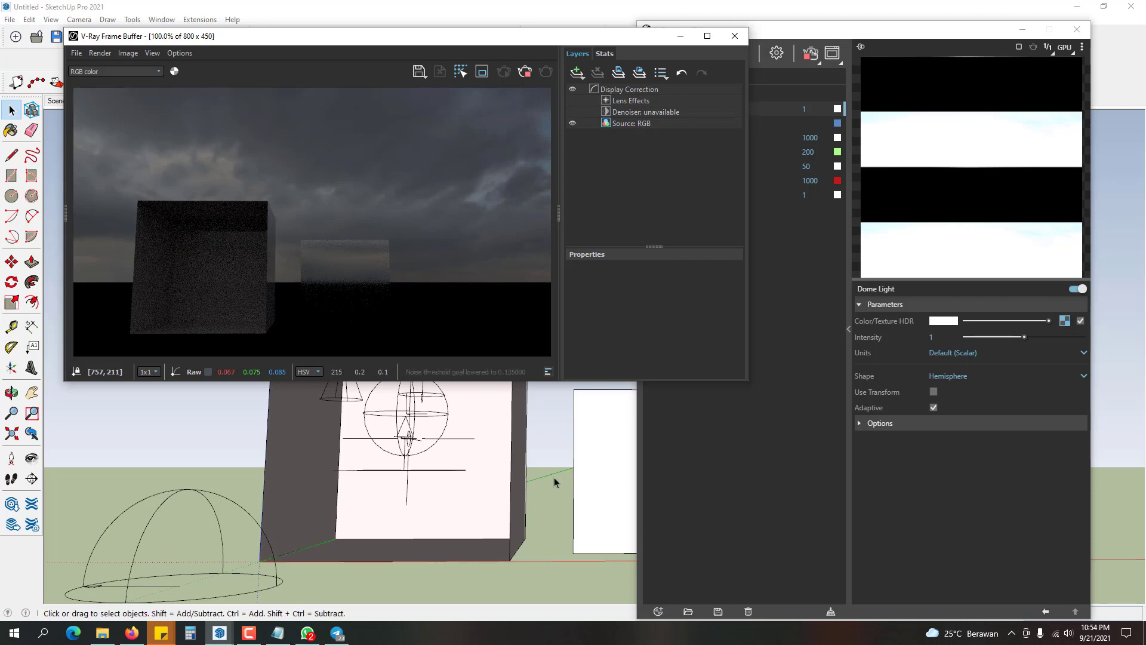
pyautogui.moveTo(396, 486)
pyautogui.mouseDown(button='middle')
pyautogui.moveTo(556, 488)
pyautogui.moveTo(306, 474)
pyautogui.moveTo(524, 478)
pyautogui.moveTo(388, 473)
pyautogui.mouseUp(button='middle')
pyautogui.moveTo(519, 471)
pyautogui.mouseDown(button='middle')
pyautogui.moveTo(353, 468)
pyautogui.moveTo(561, 463)
pyautogui.moveTo(384, 456)
pyautogui.moveTo(512, 450)
pyautogui.mouseUp(button='middle')
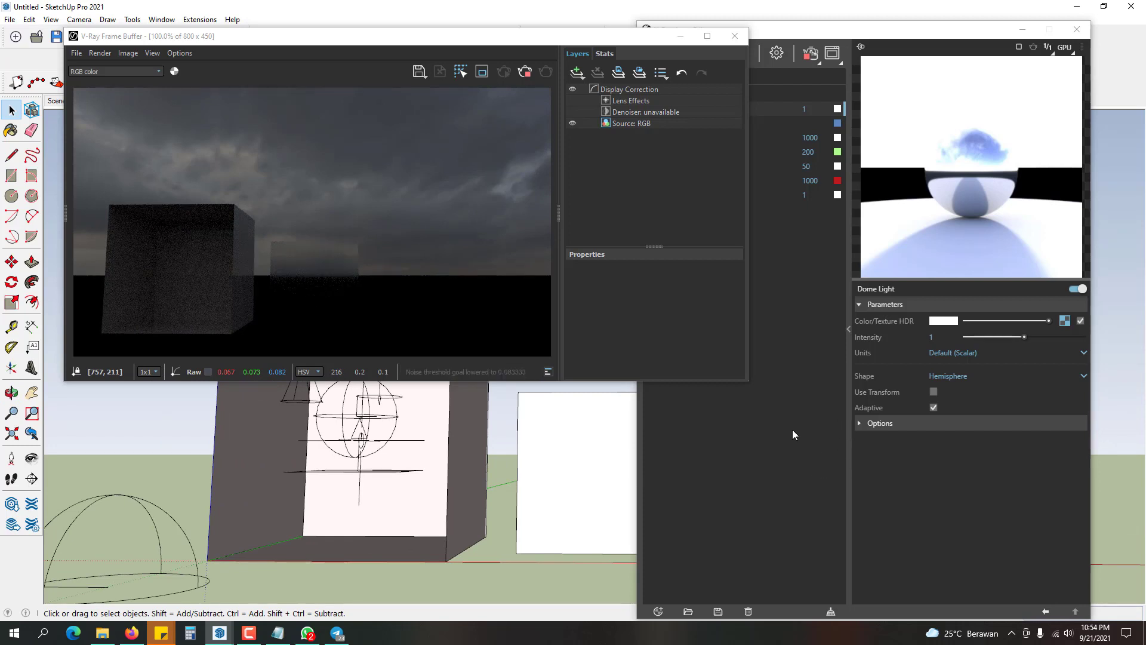
# - Load the 3DCollective_HDRi_002_1704_16K JPG as the dome light's texture and render it for comparison with the HDR version
pyautogui.scroll(1, 543, 435)
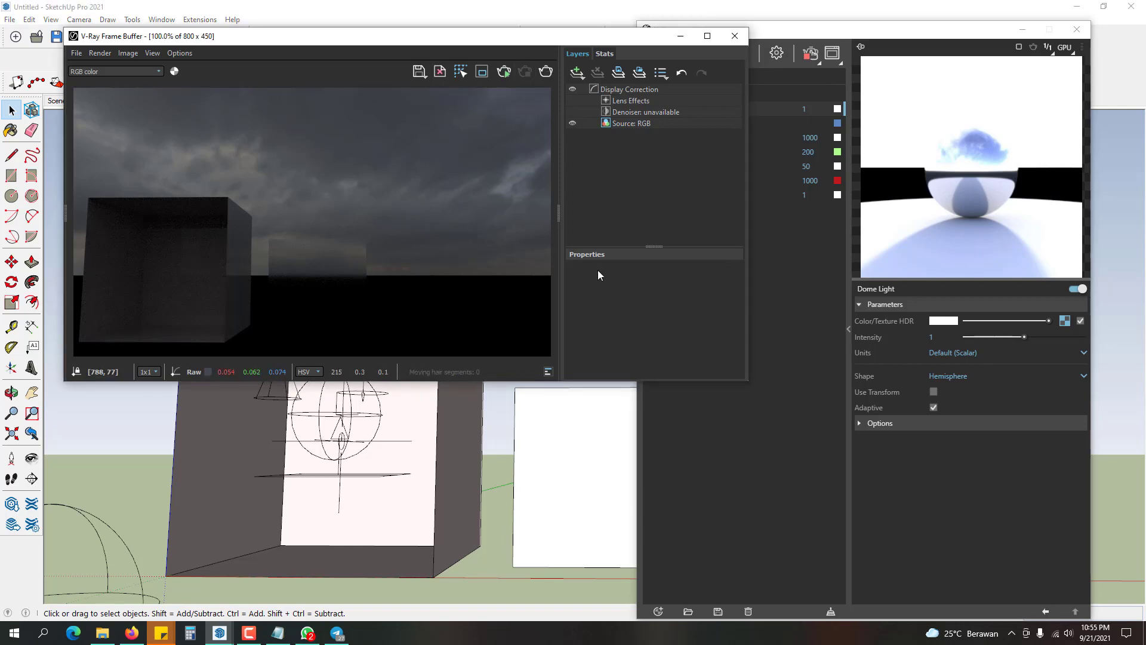
pyautogui.click(1064, 322)
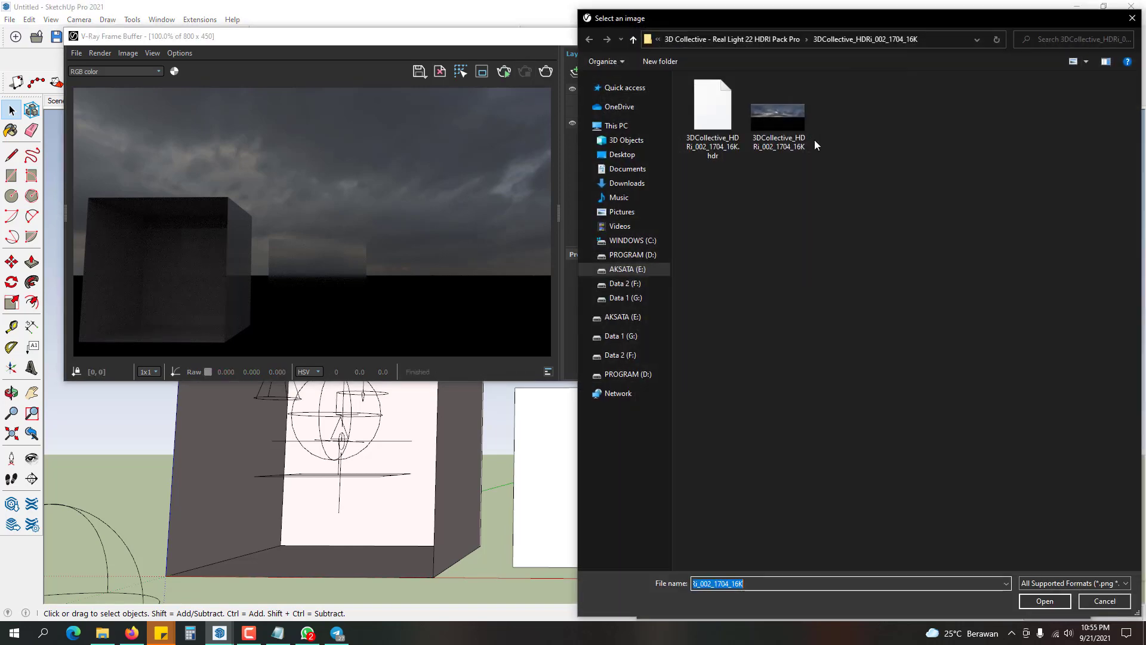
pyautogui.doubleClick(797, 121)
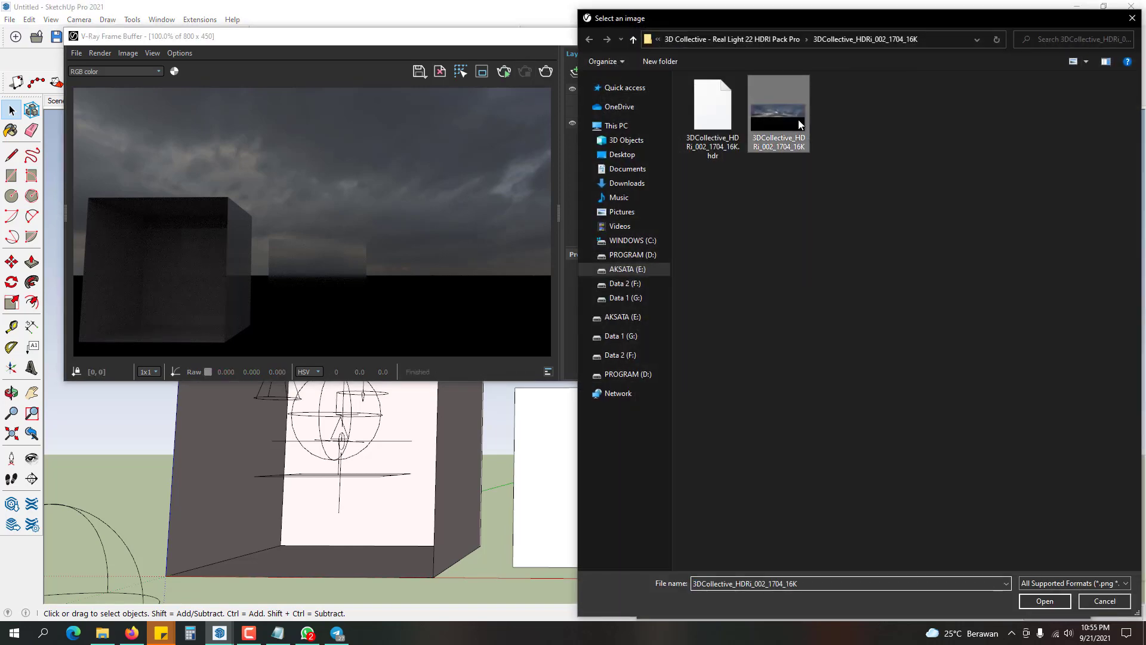
pyautogui.click(1045, 613)
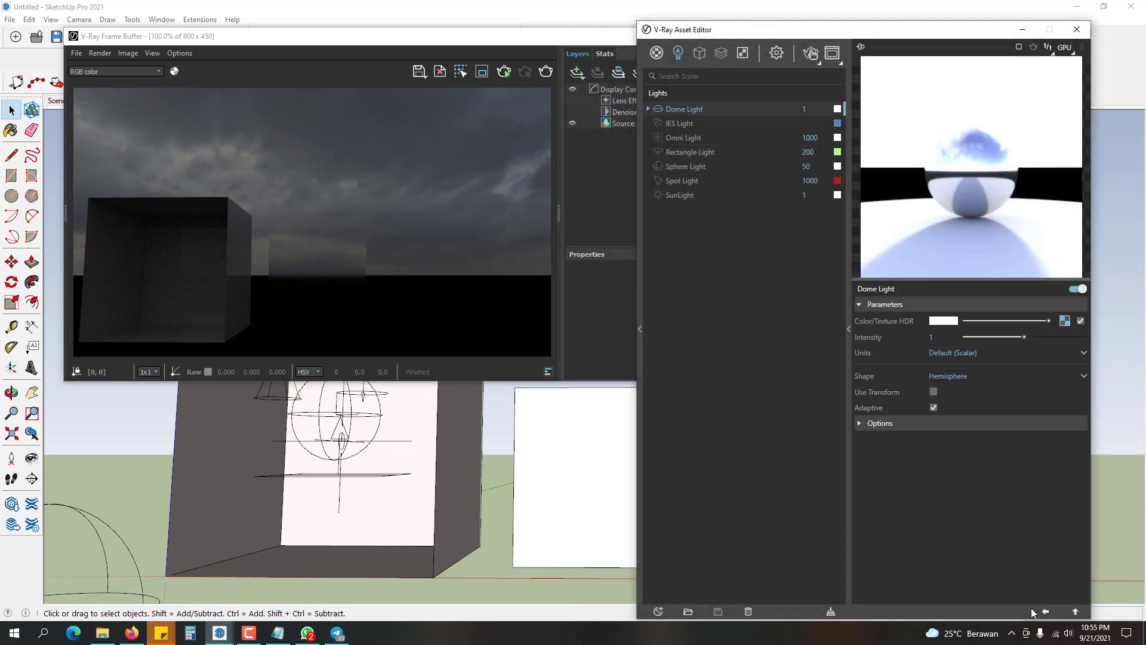
pyautogui.click(609, 320)
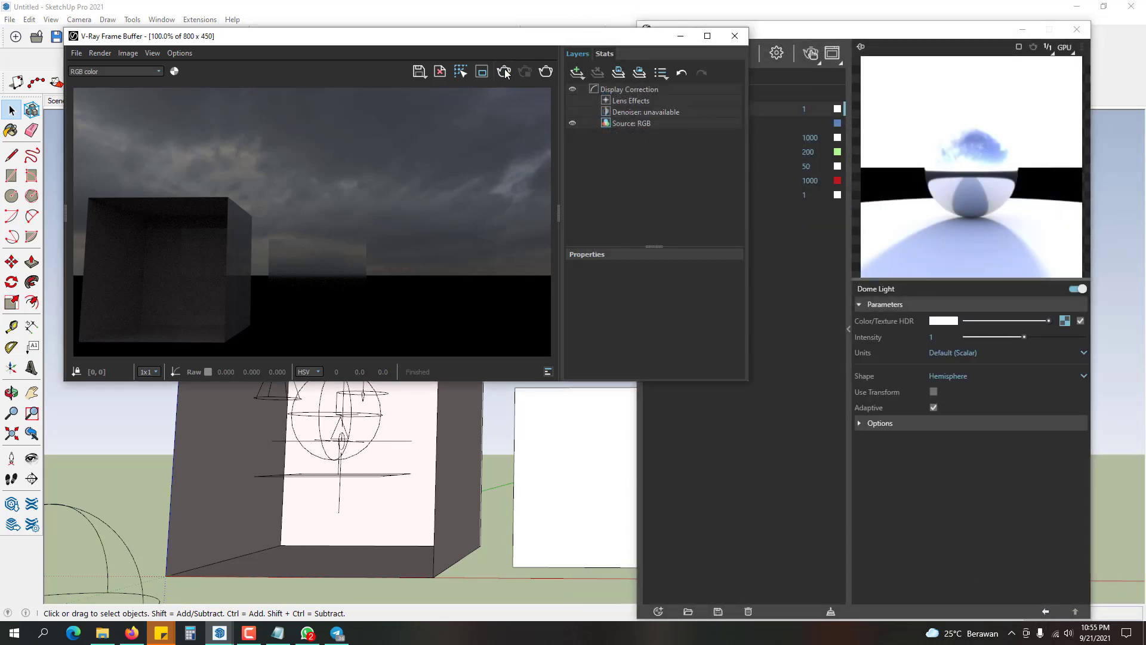
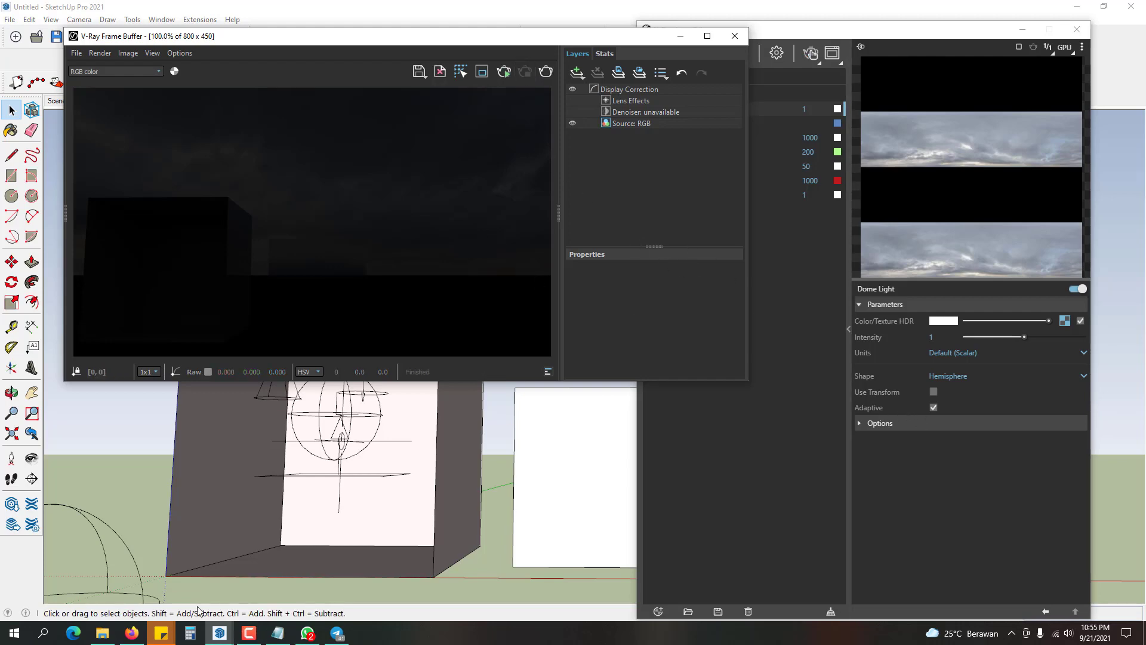
# - Switch to Firefox and search Google for "heaven hdri" in a new tab
pyautogui.click(131, 633)
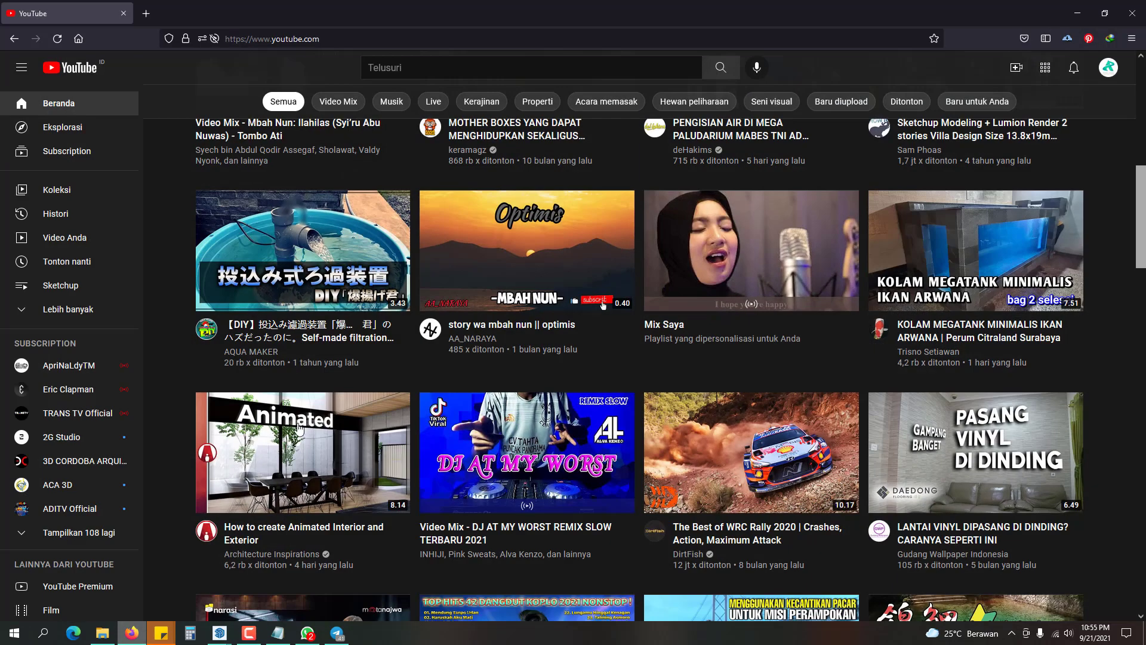
pyautogui.click(146, 13)
pyautogui.click(426, 327)
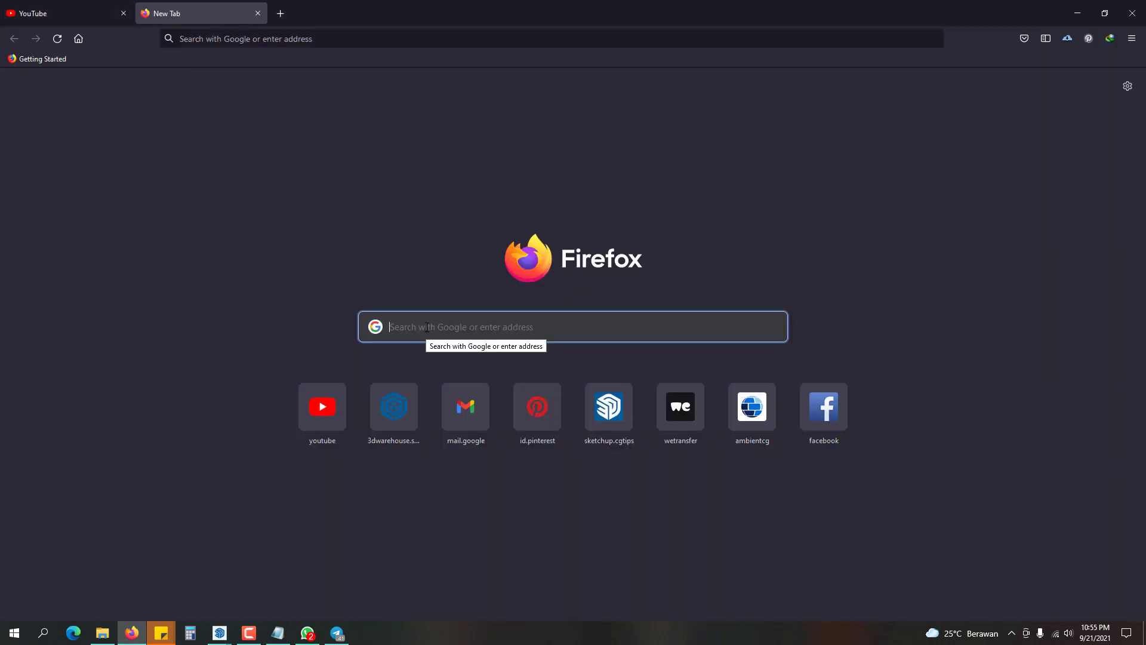
pyautogui.write('heaven')
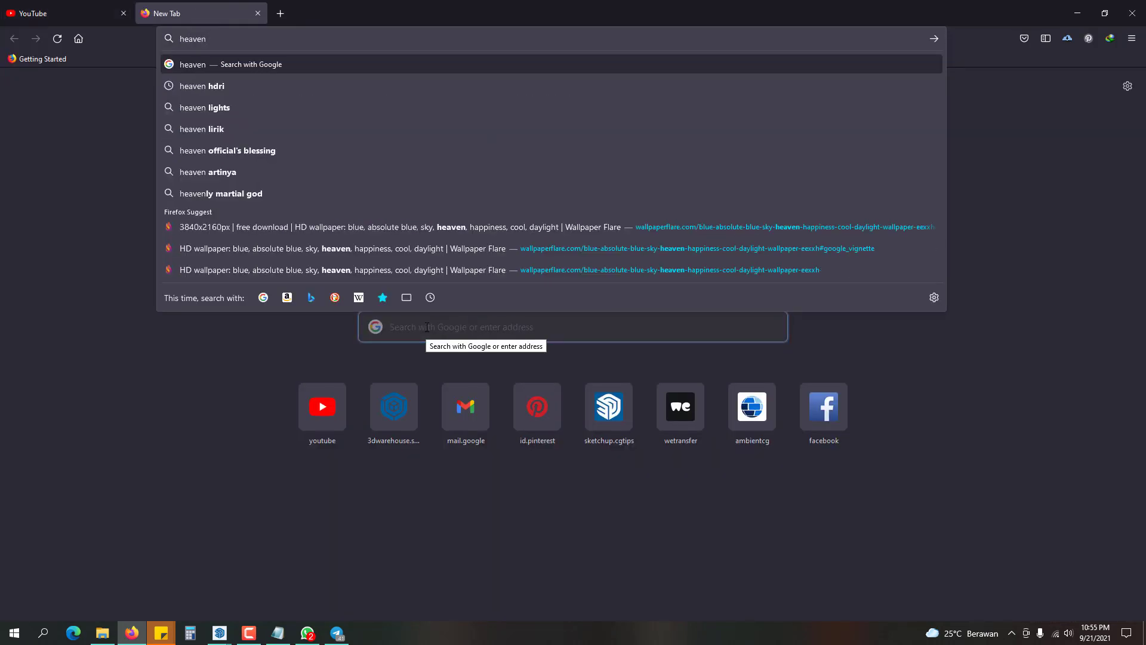
pyautogui.press('Down')
pyautogui.press('Return')
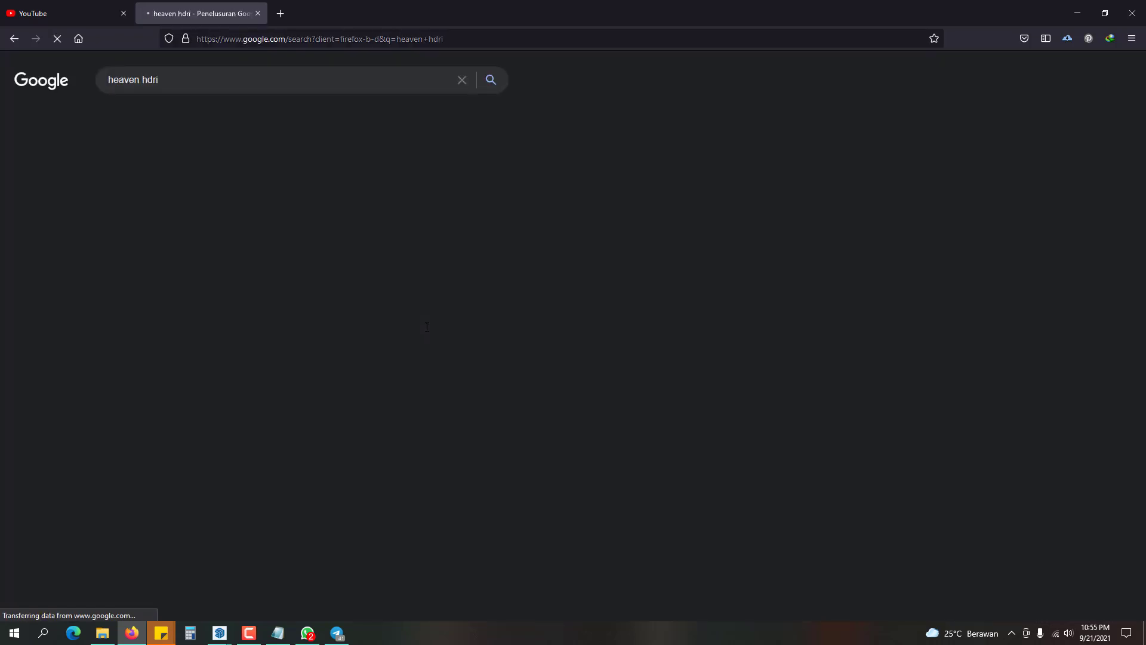
# - Open the Poly Haven site, browse its HDRIs collection, and return to SketchUp
pyautogui.click(172, 208)
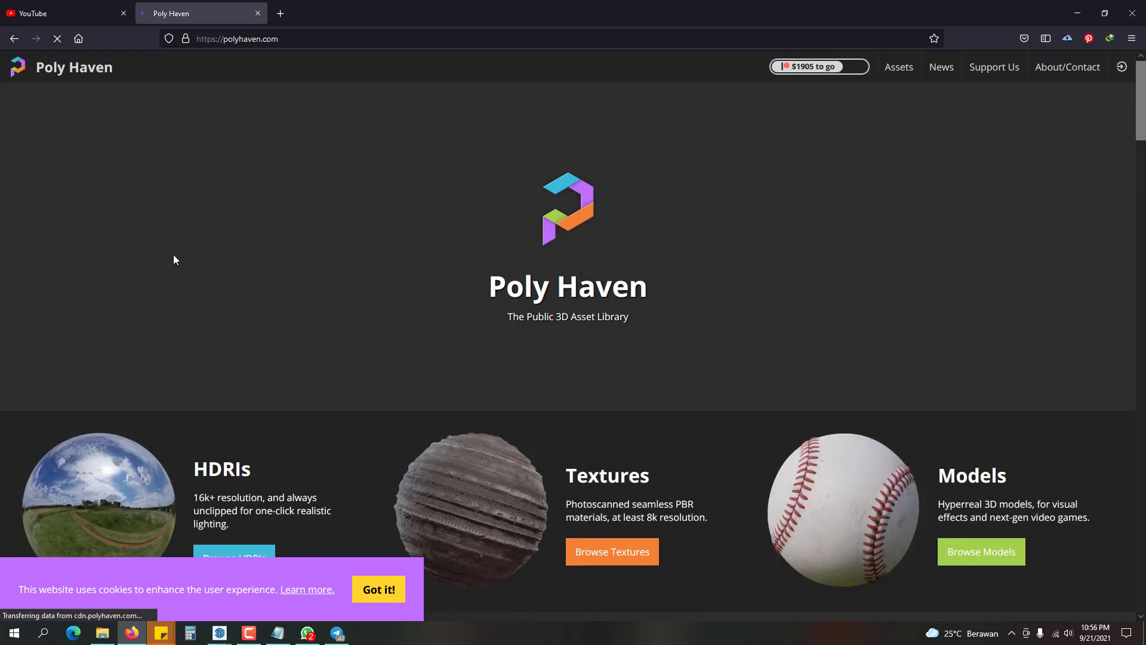
pyautogui.scroll(-2, 244, 452)
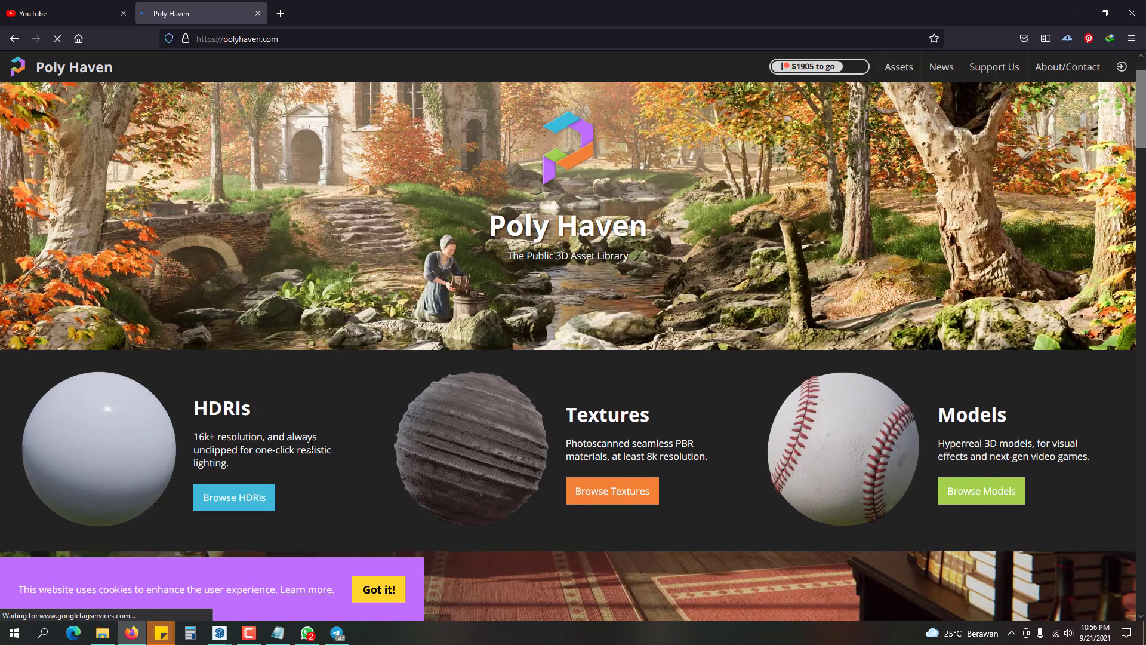
pyautogui.scroll(1, 539, 410)
pyautogui.moveTo(899, 67)
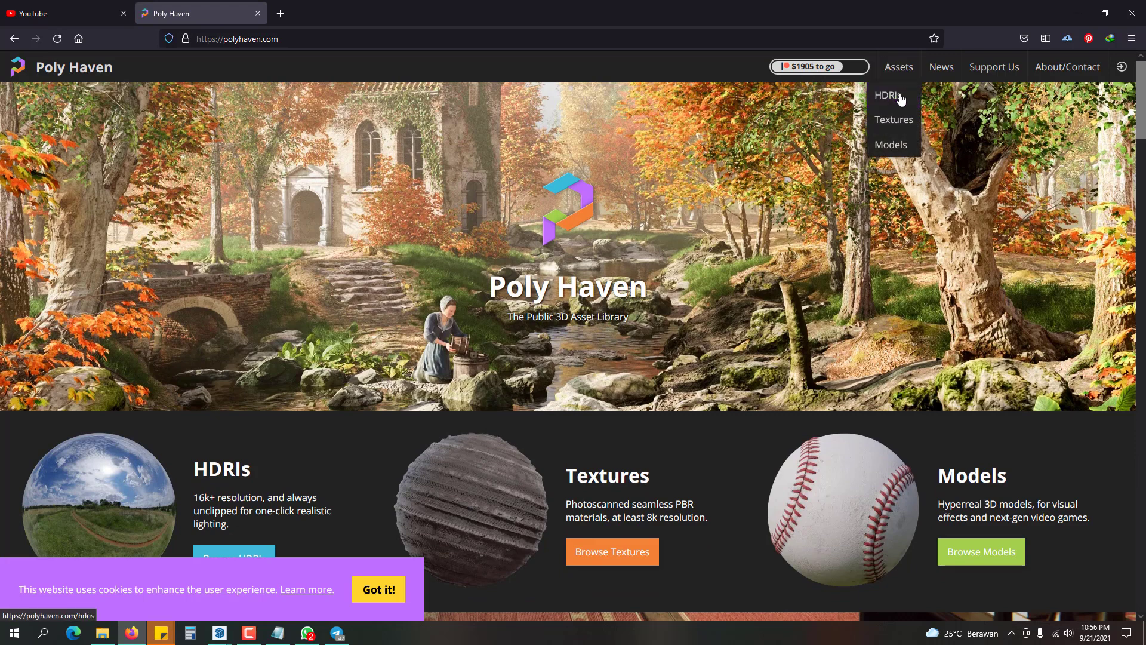
pyautogui.click(900, 96)
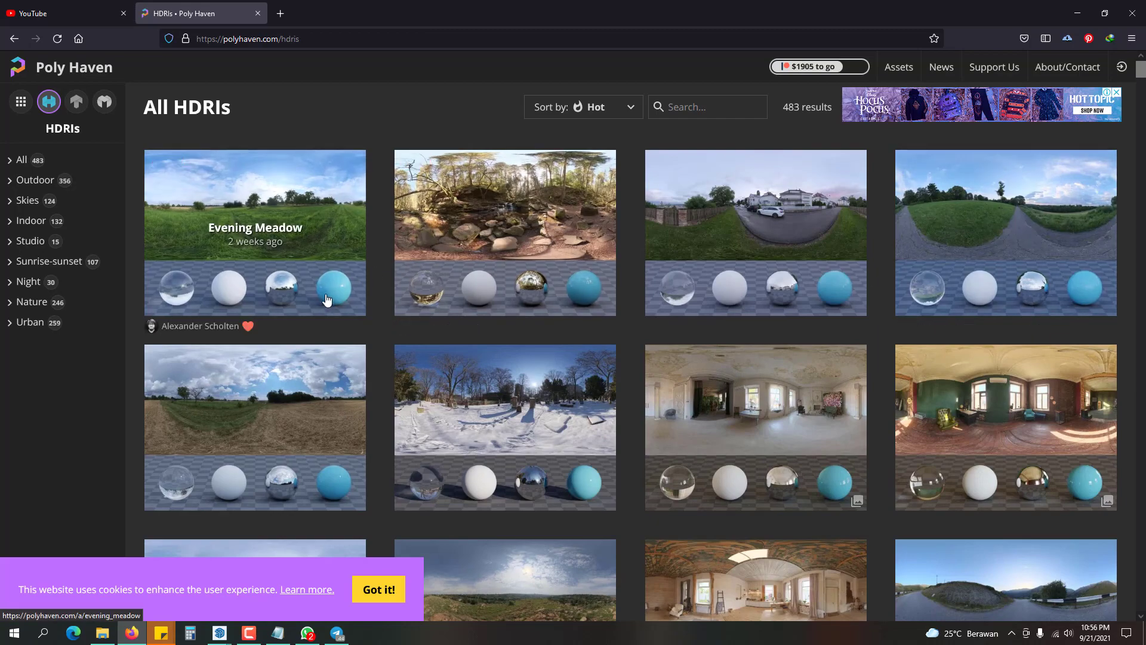
pyautogui.scroll(-2, 715, 405)
pyautogui.scroll(-12, 736, 418)
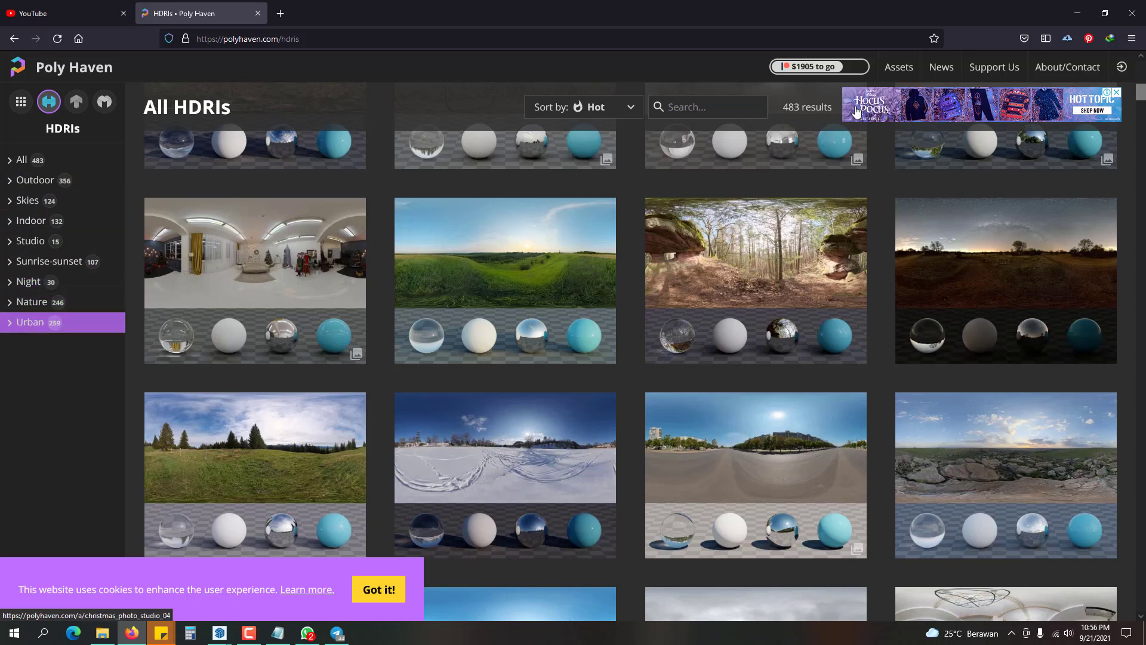
pyautogui.click(1086, 18)
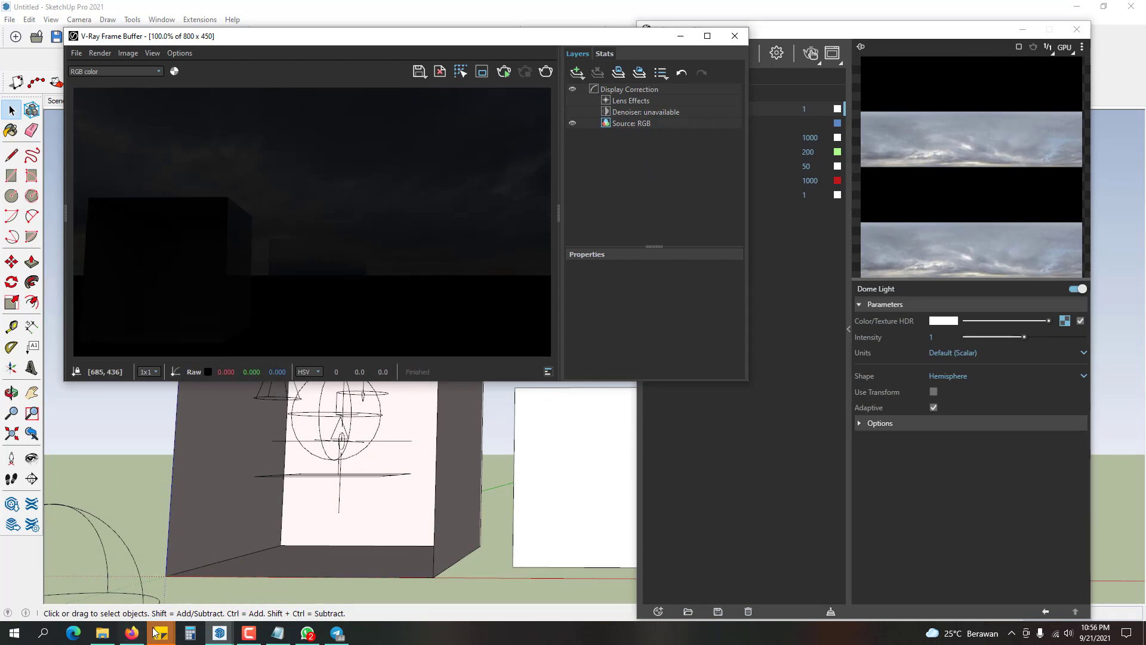
# - Go back to Firefox, view the Hilly Terrain 01 HDRI page and its download resolution options, and return to SketchUp
pyautogui.click(131, 633)
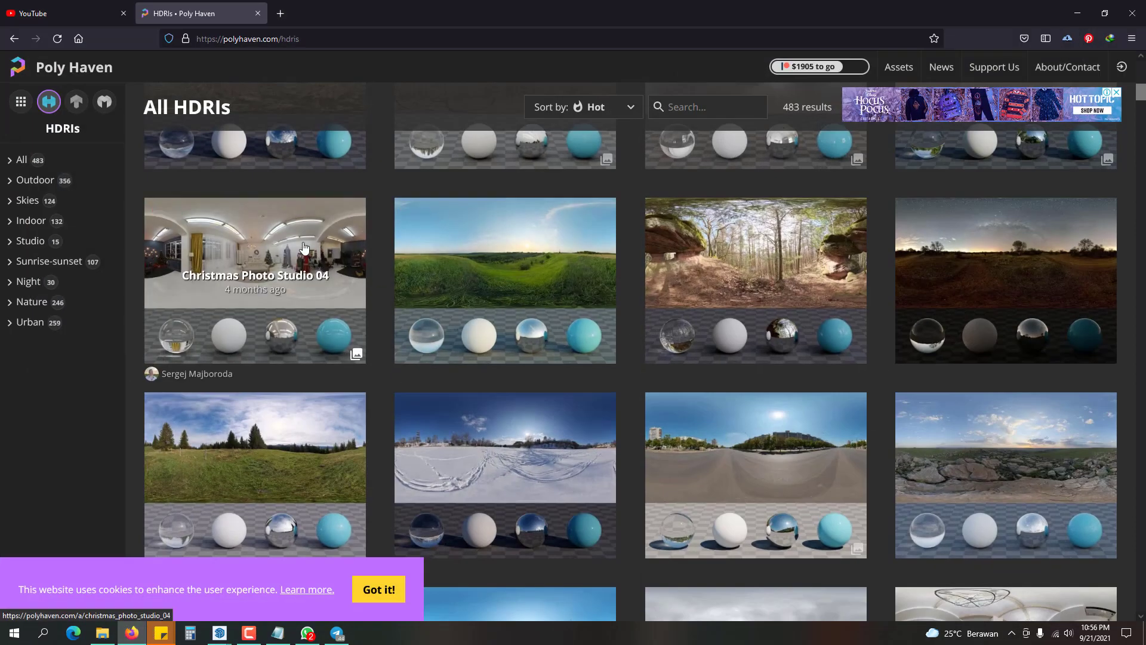
pyautogui.click(540, 250)
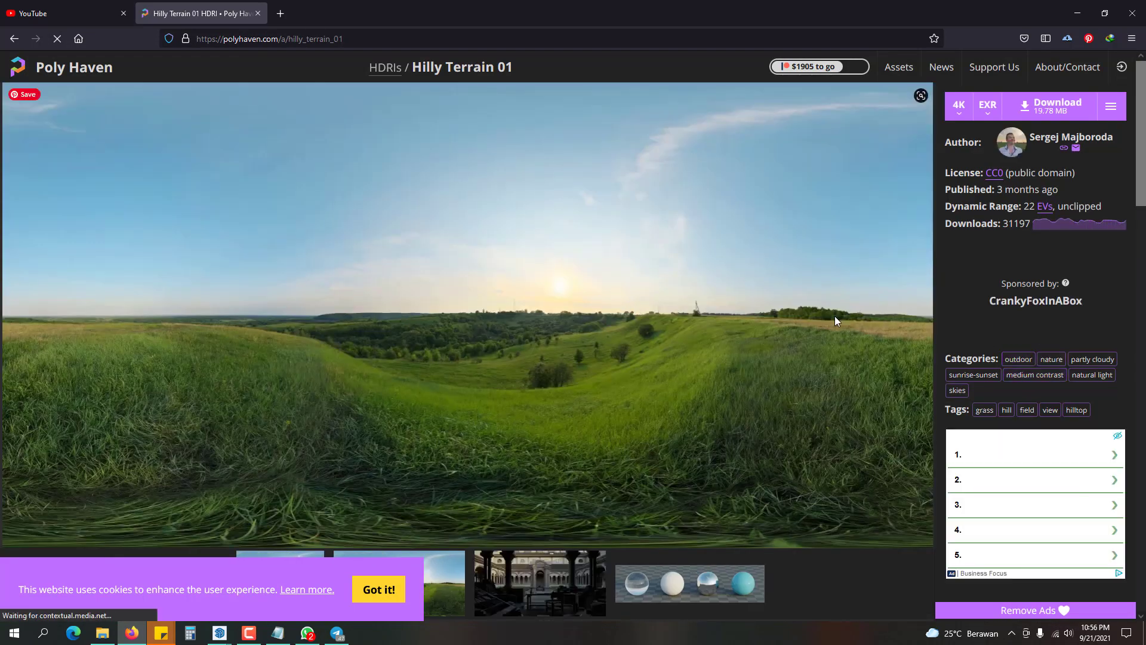
pyautogui.click(965, 114)
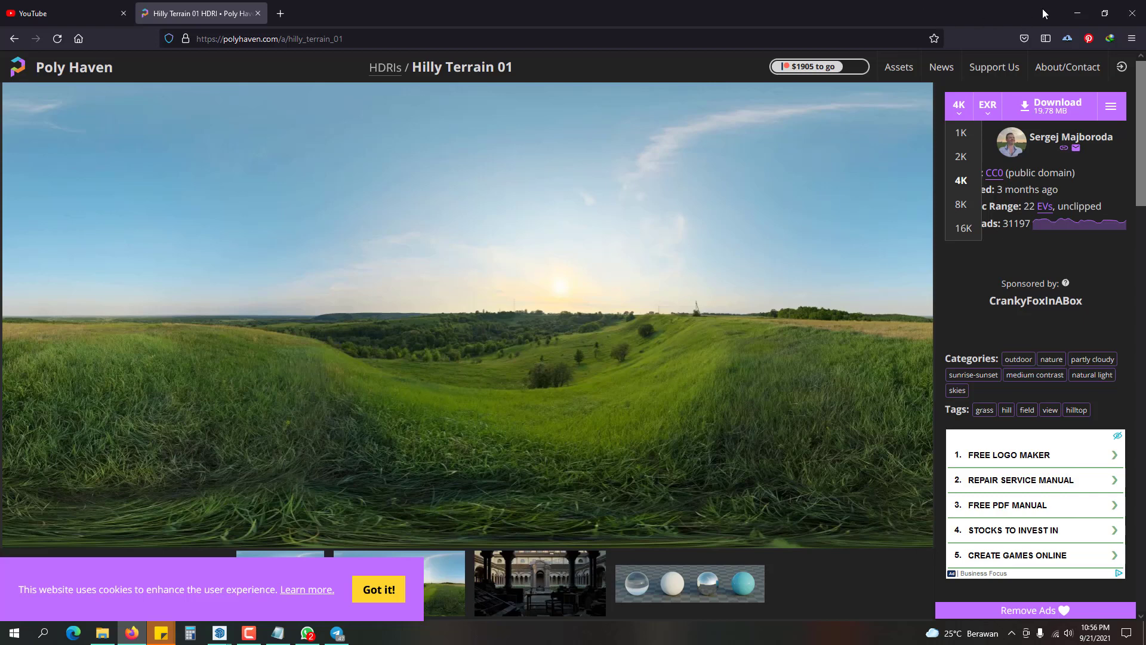
pyautogui.click(1074, 15)
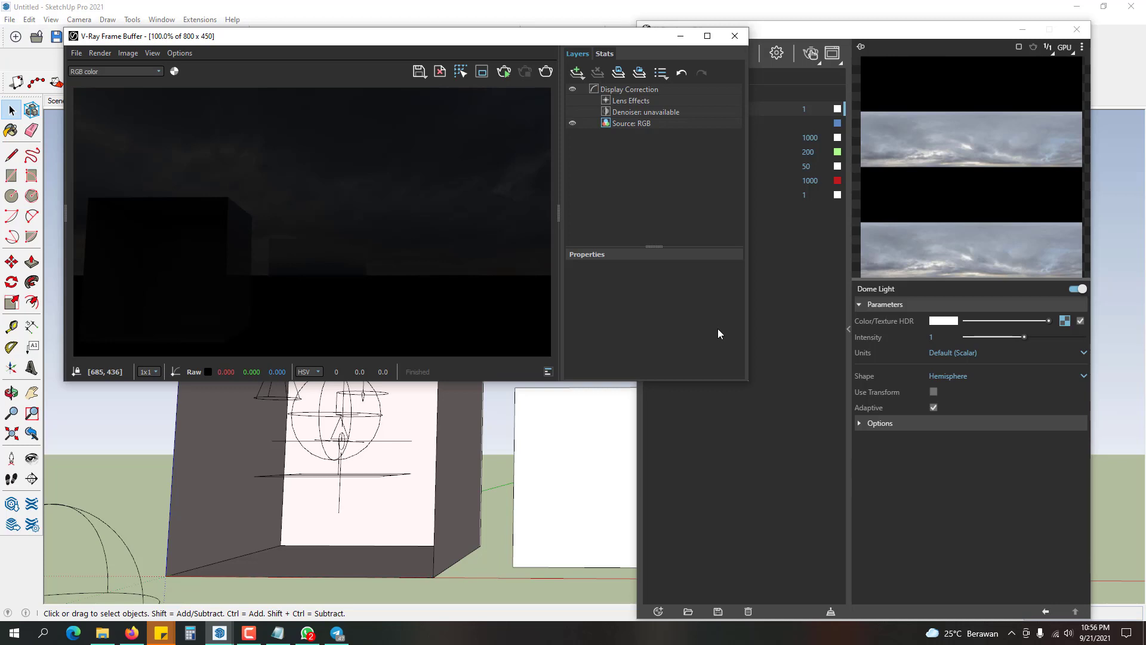
# - Close the V-Ray Frame Buffer and review the render output and camera exposure settings
pyautogui.click(733, 37)
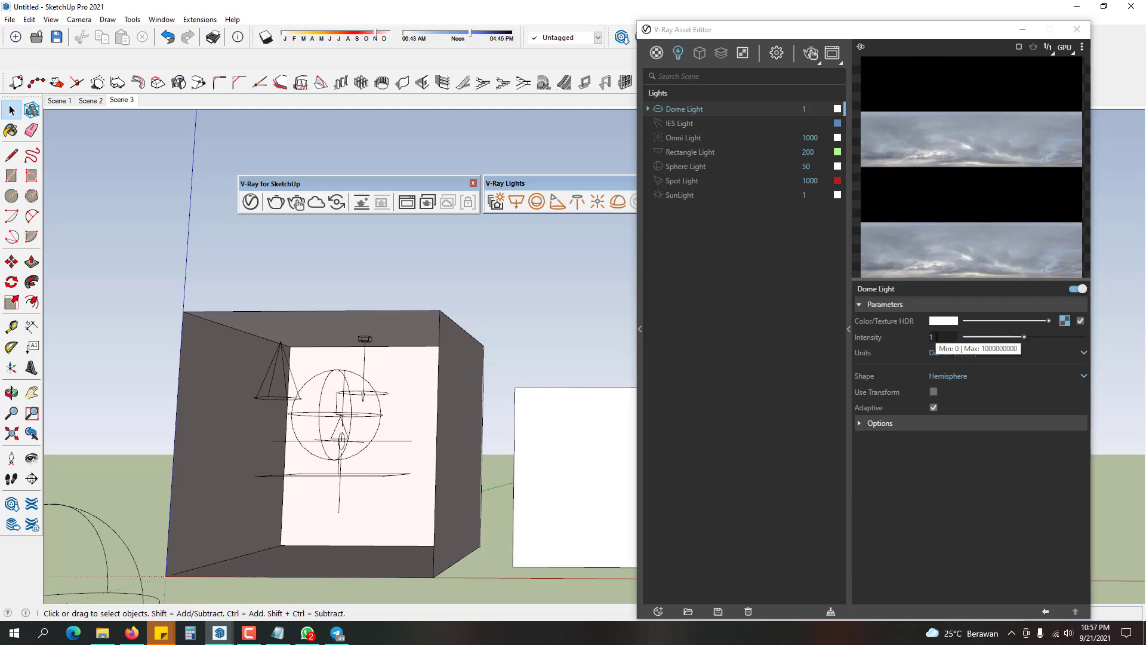
pyautogui.click(776, 52)
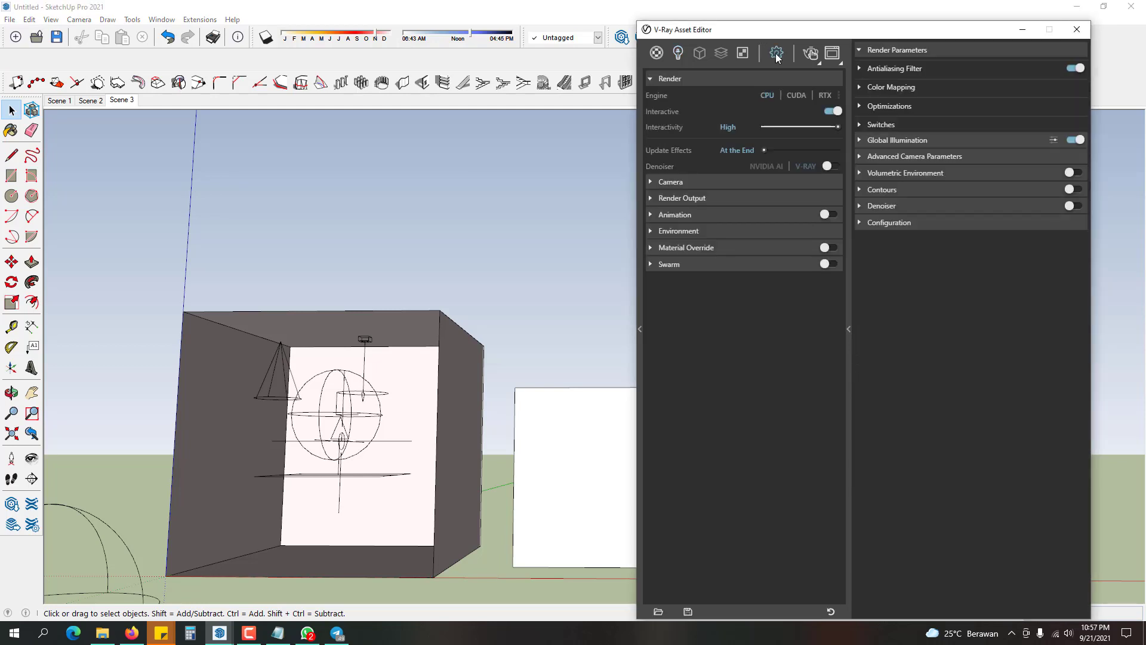
pyautogui.click(740, 195)
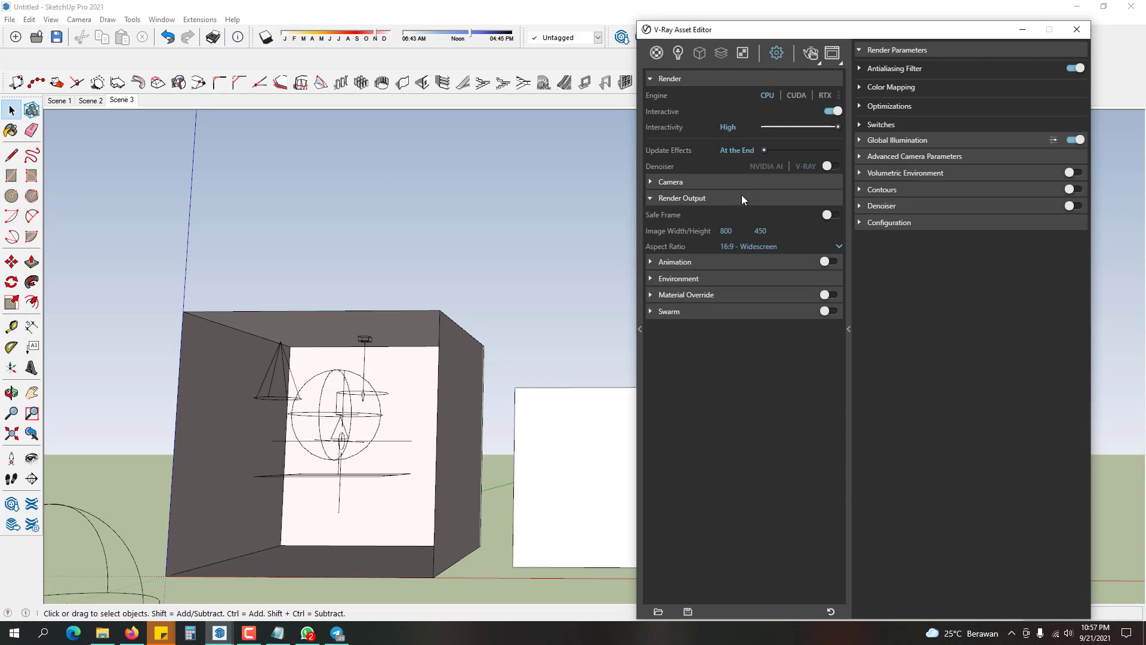
pyautogui.click(741, 195)
pyautogui.click(735, 184)
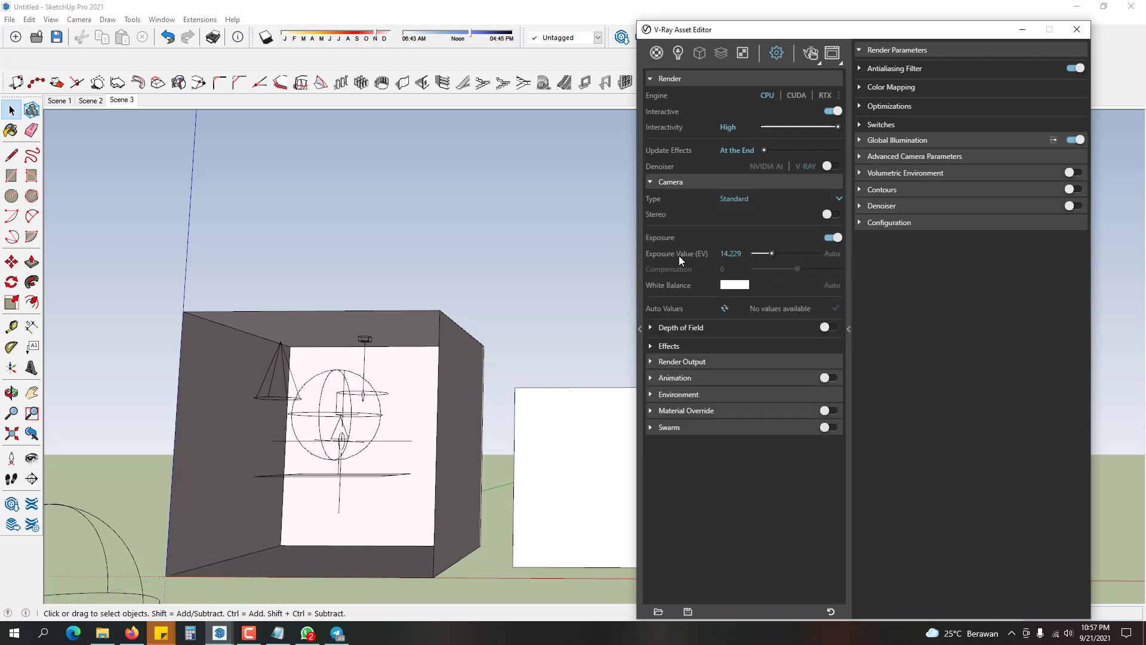
# - Reload 3DCollective_HDRi_002_1704_16K.hdr as the dome light's texture file and return to the Dome Light parameters
pyautogui.click(682, 55)
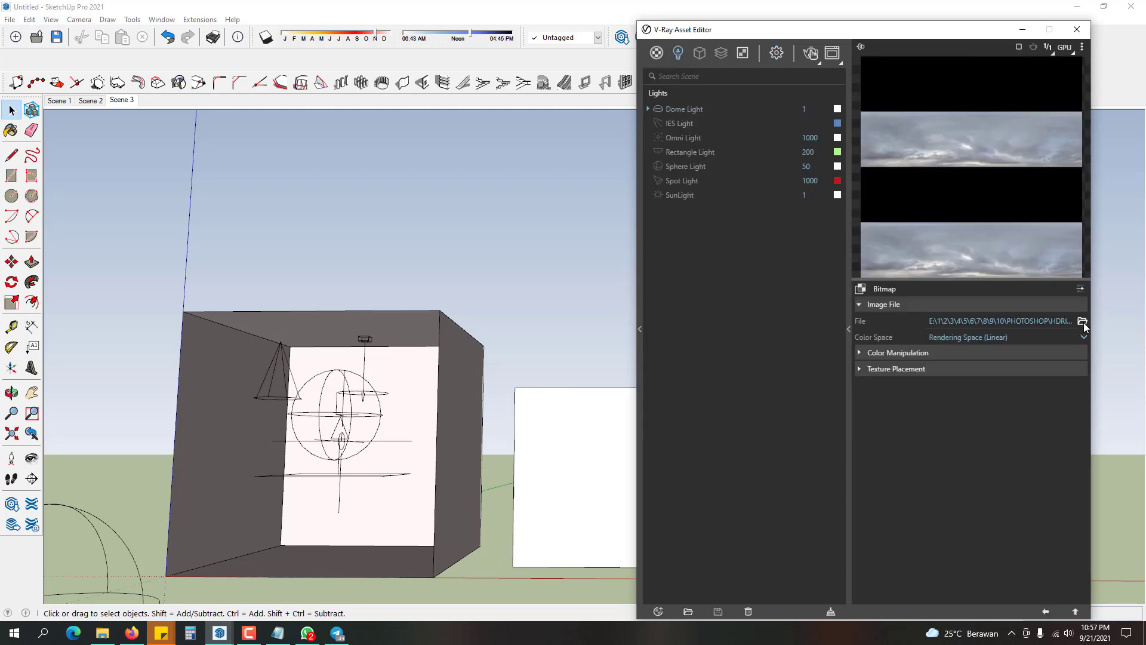
pyautogui.click(1082, 321)
pyautogui.doubleClick(713, 111)
pyautogui.click(1045, 611)
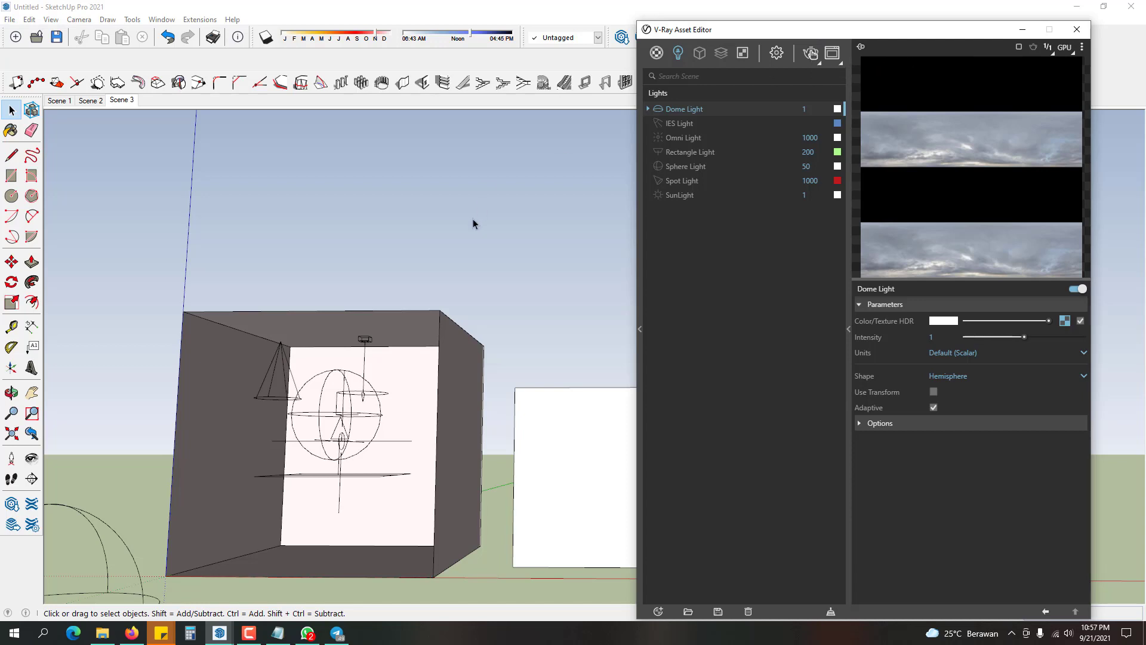
# - Restart the interactive render in the V-Ray Frame Buffer to check the reloaded HDR sky
pyautogui.click(521, 183)
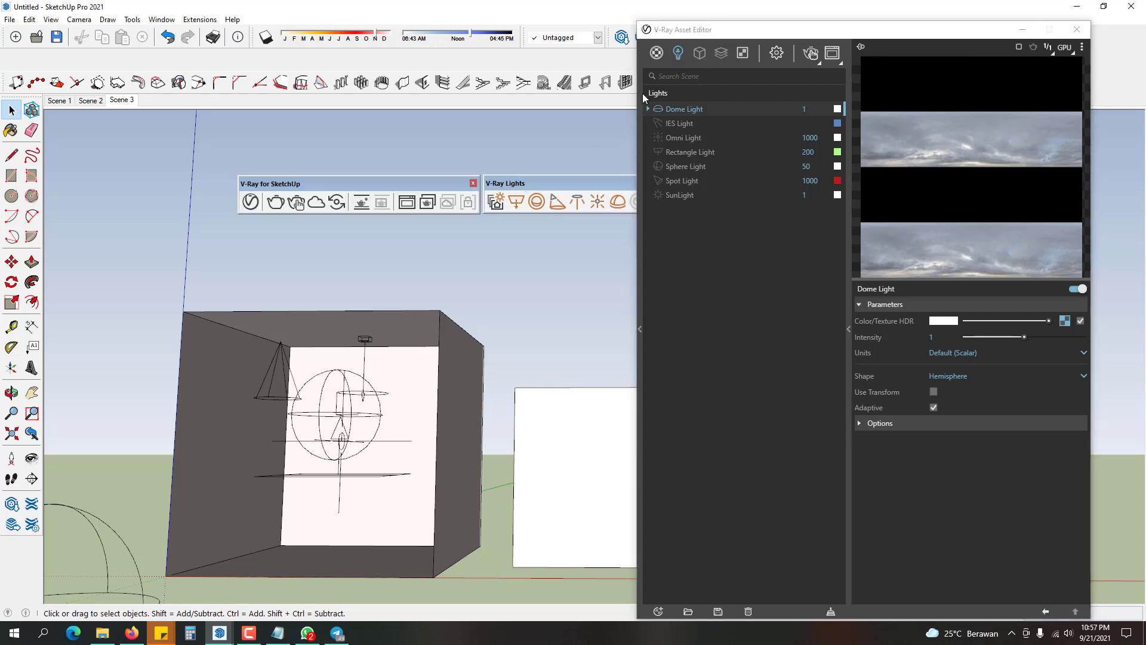
pyautogui.click(832, 55)
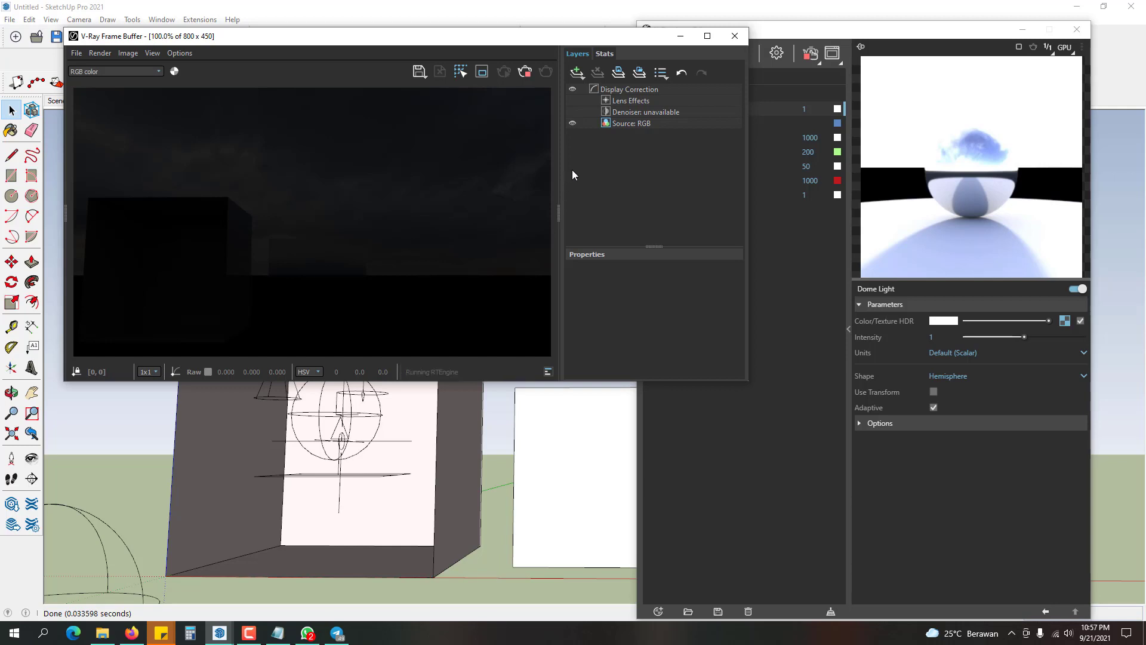
pyautogui.click(498, 437)
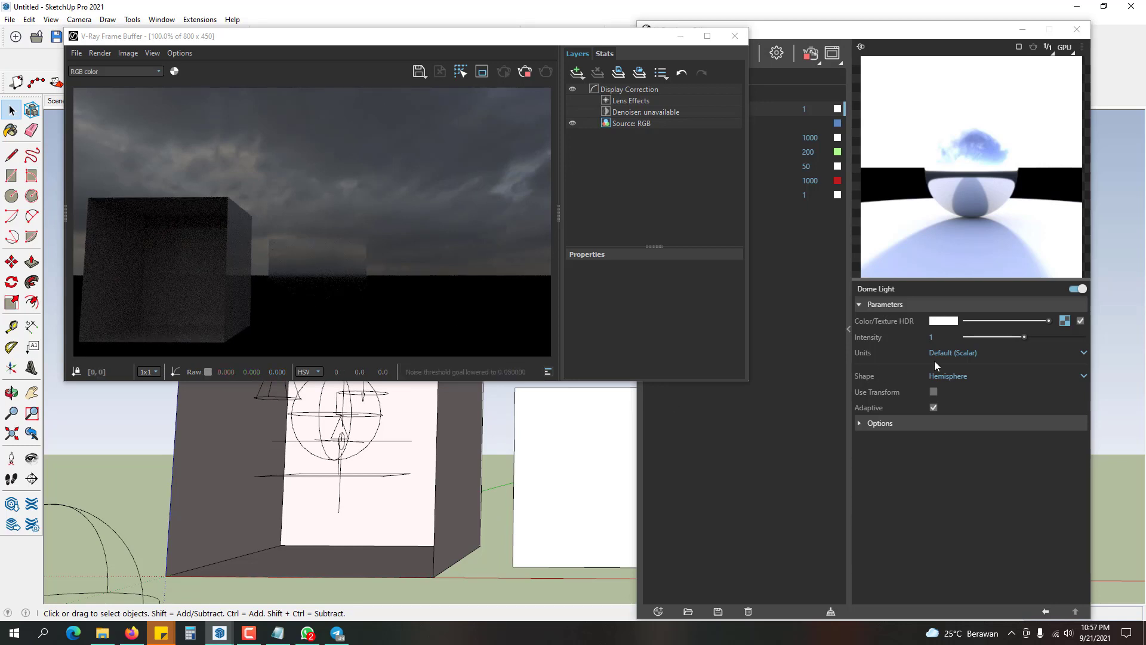
# - Try the dome light at intensity 10 and set it back to 1
pyautogui.click(942, 337)
pyautogui.write('10')
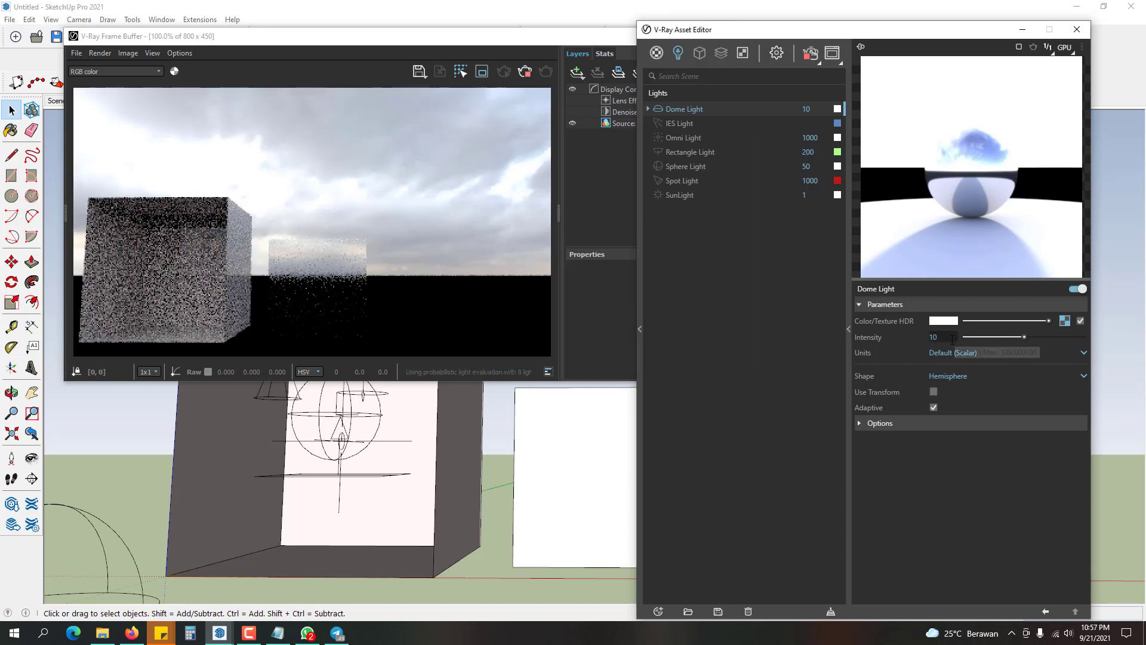
pyautogui.press('BackSpace')
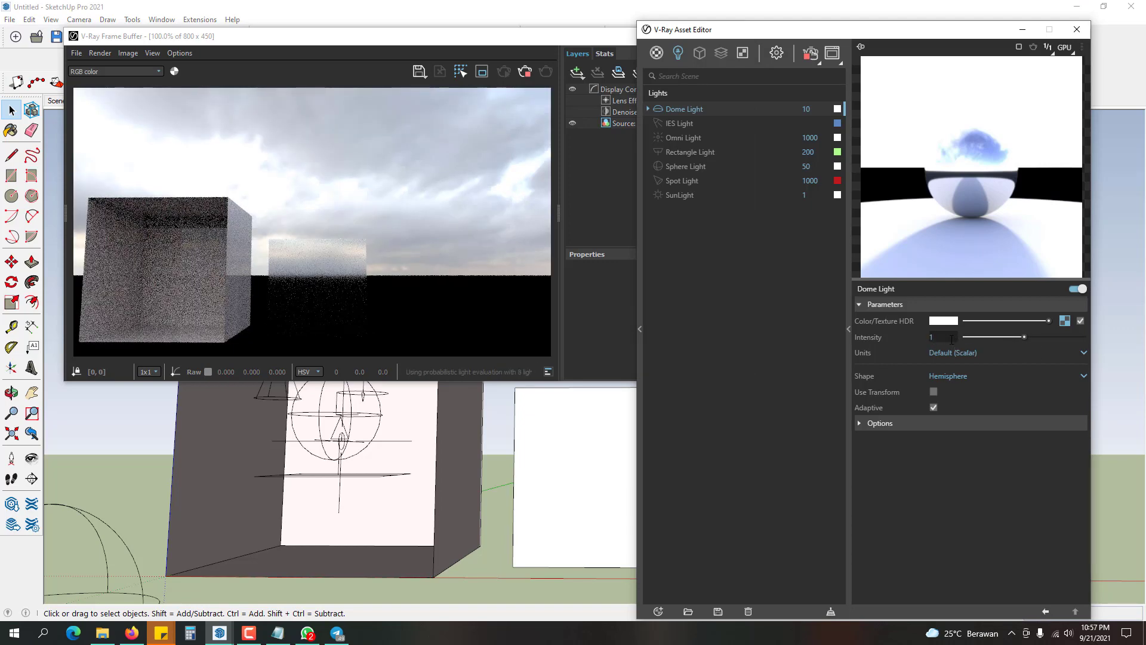
pyautogui.write('3')
pyautogui.press('BackSpace')
pyautogui.write('1')
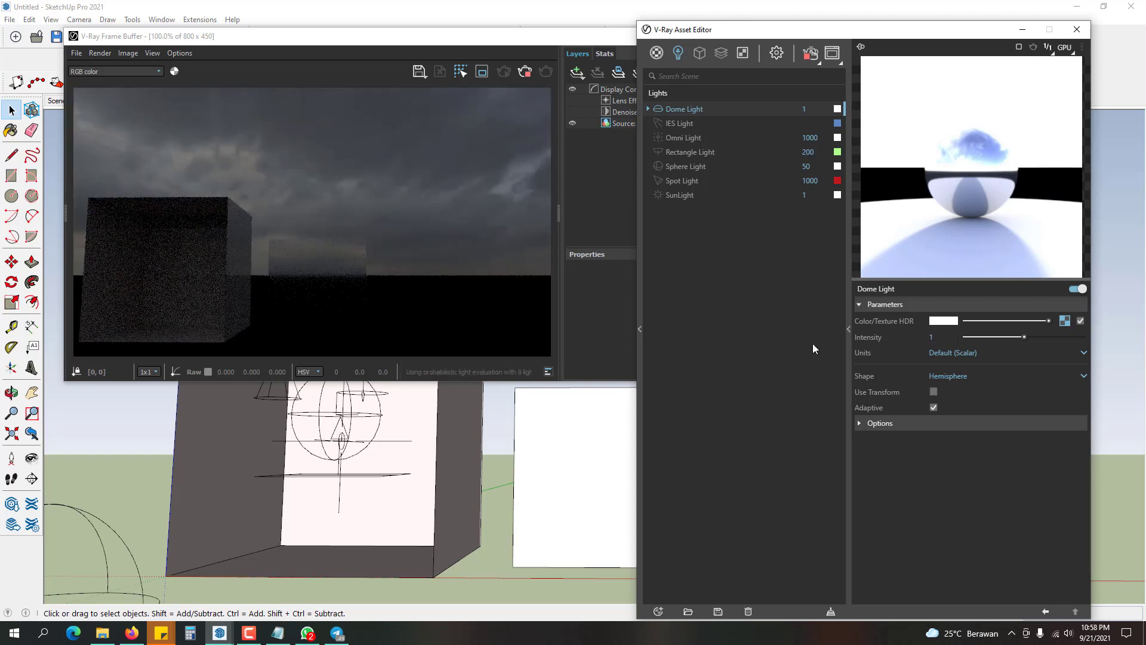
# - Try camera exposure values of 13 and then 12 to brighten the dome-lit interactive render
pyautogui.click(779, 56)
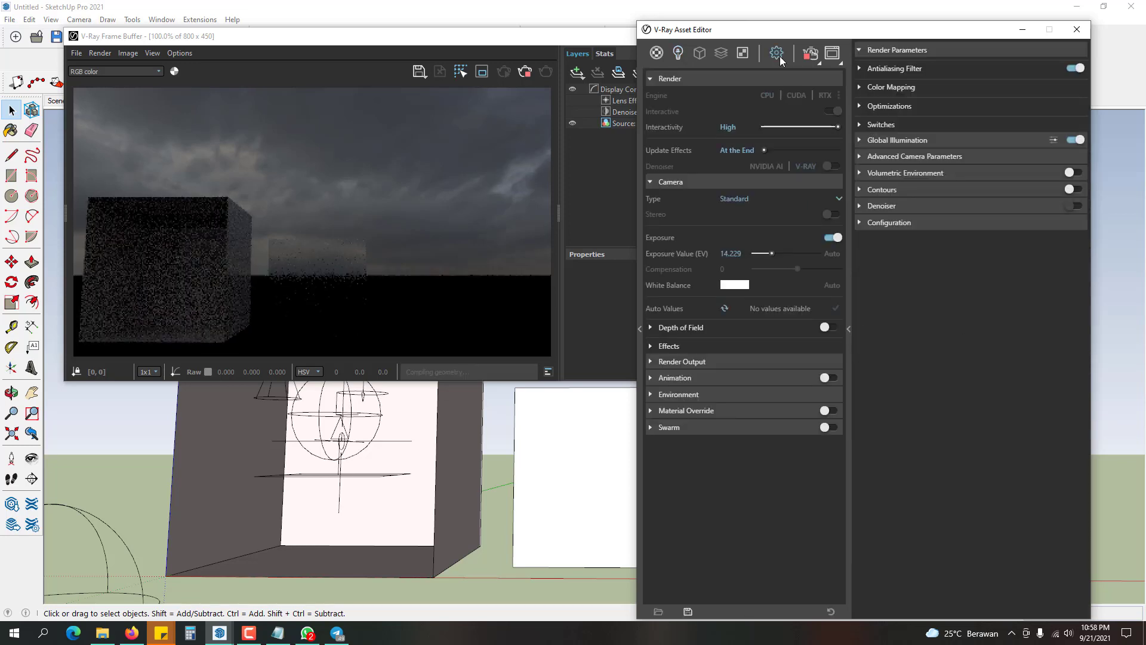
pyautogui.doubleClick(746, 254)
pyautogui.write('13')
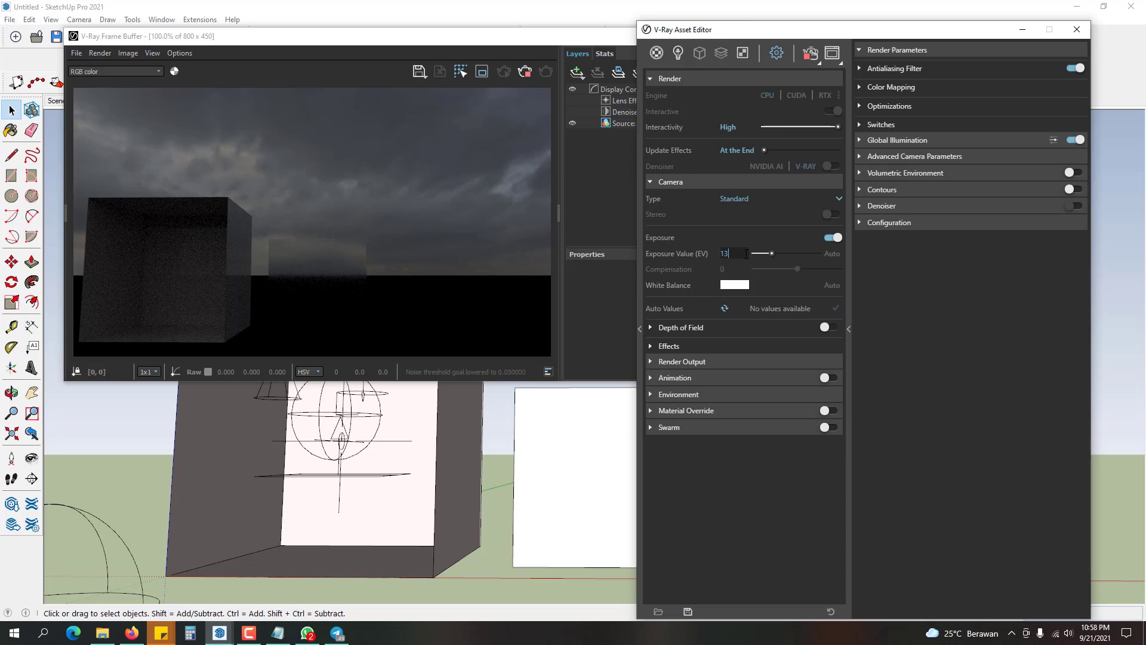
pyautogui.press('Return')
pyautogui.doubleClick(746, 254)
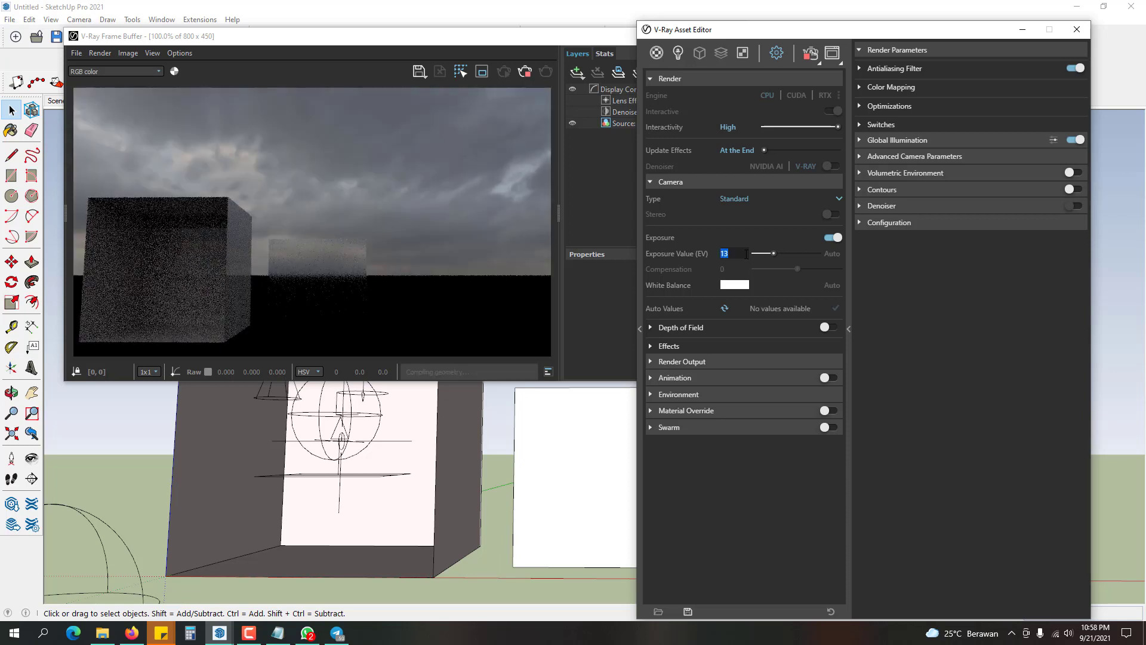
pyautogui.write('12')
pyautogui.press('Return')
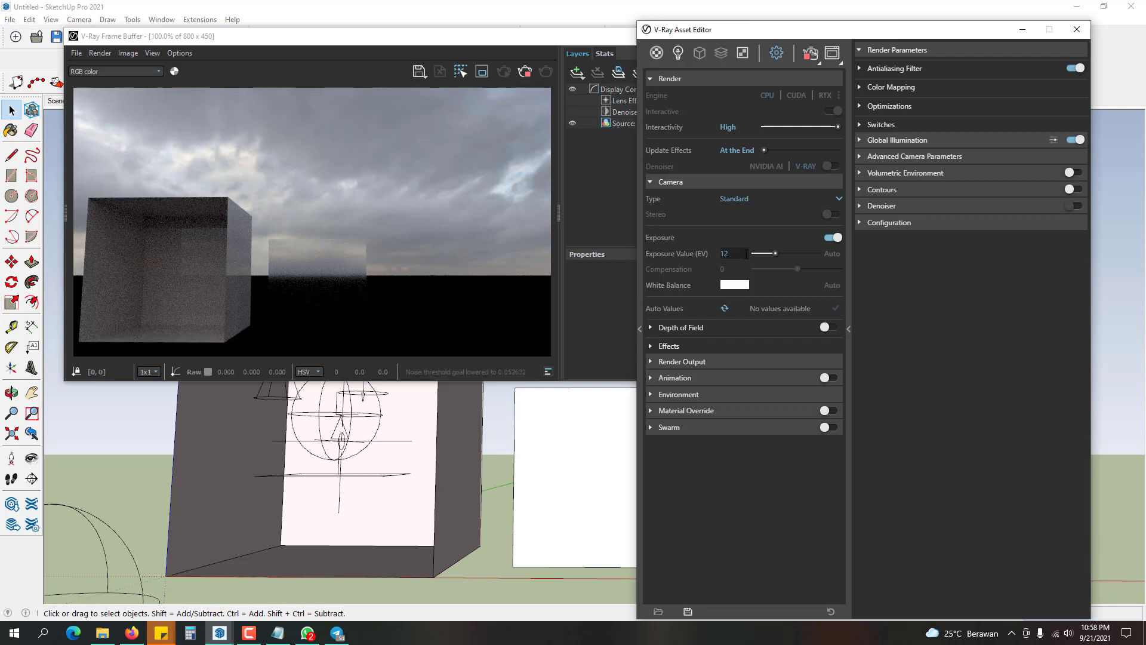
# - Set the camera exposure value to 14.5
pyautogui.doubleClick(746, 253)
pyautogui.write('1')
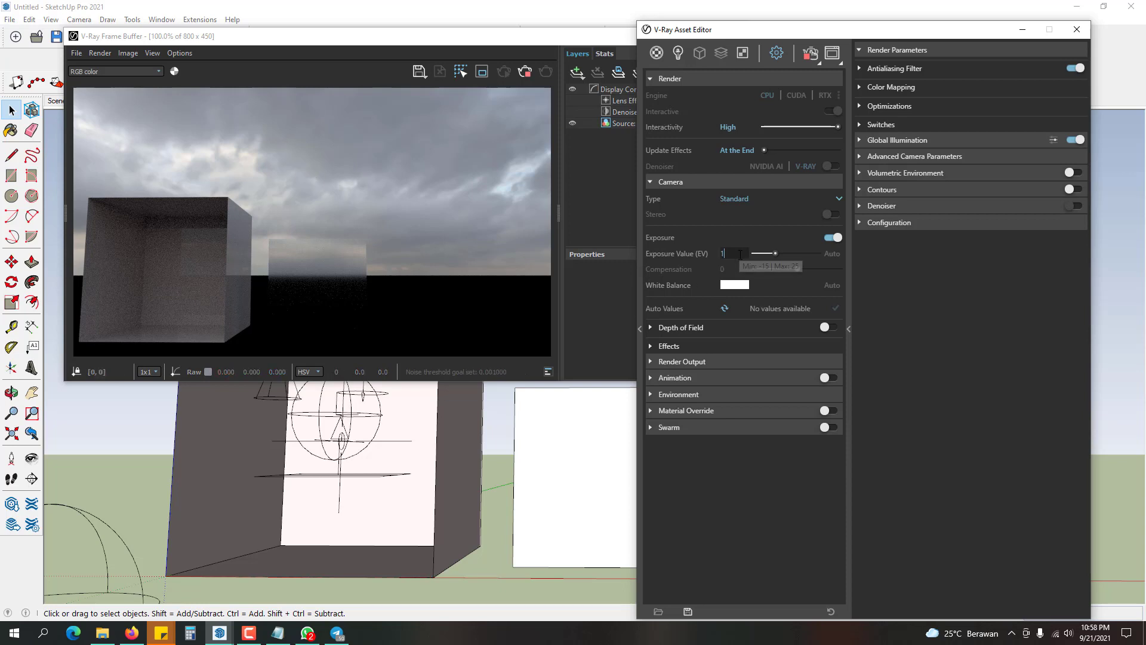
pyautogui.write('4.5')
pyautogui.press('Return')
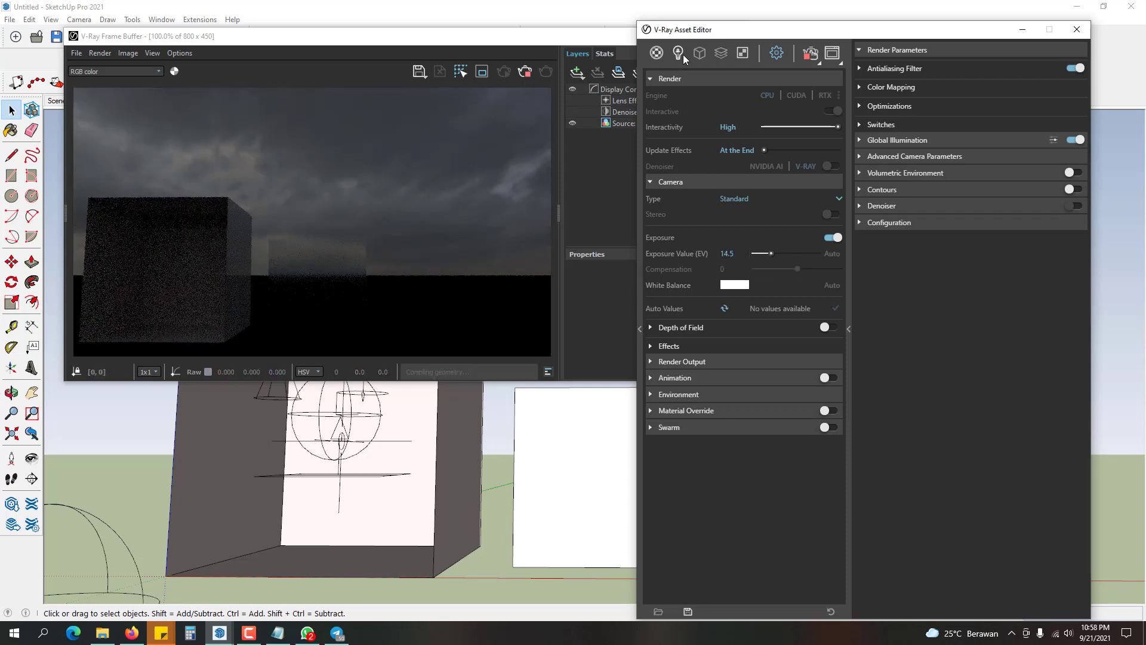
# - Set the dome light's intensity to 3 and stop the interactive render
pyautogui.click(680, 54)
pyautogui.write('3')
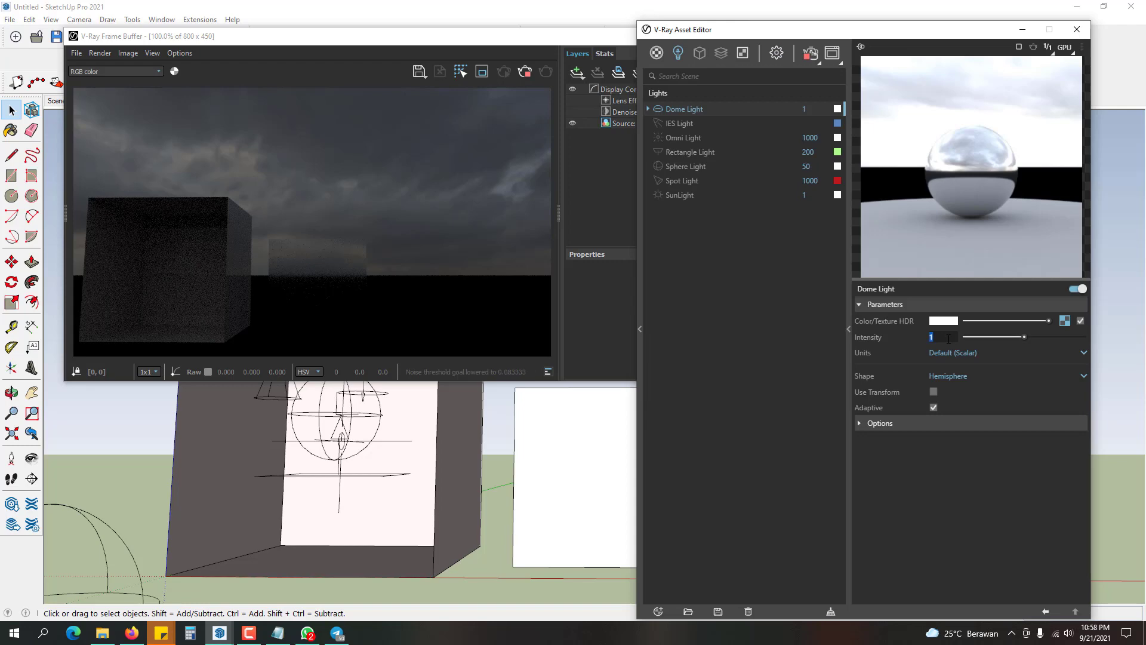
pyautogui.press('Return')
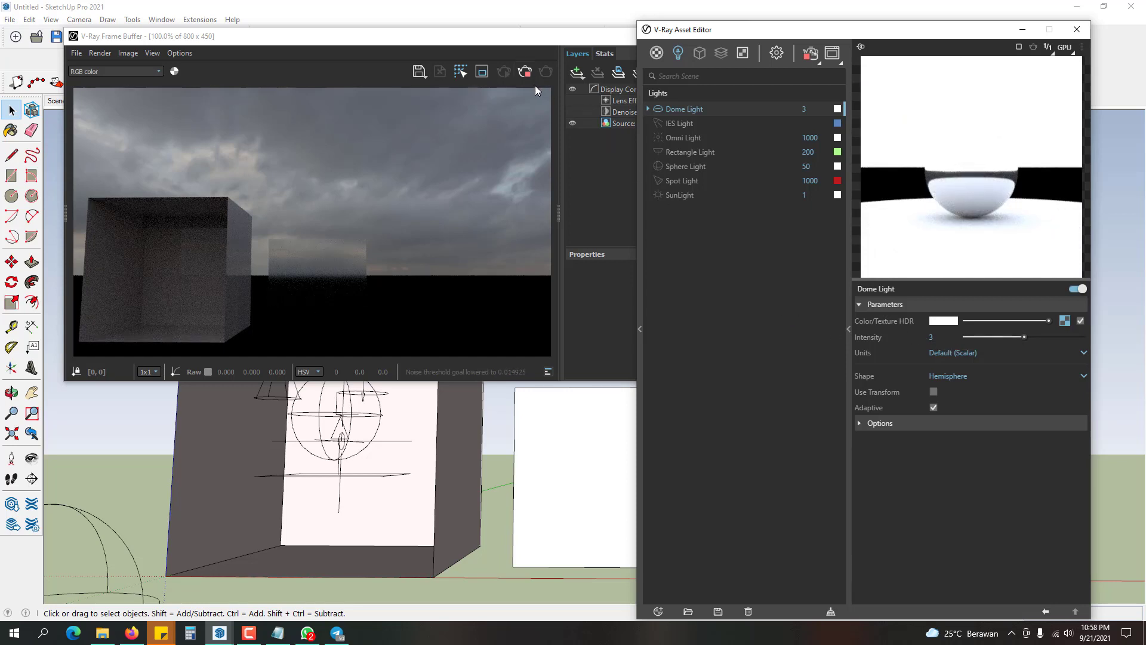
pyautogui.click(525, 72)
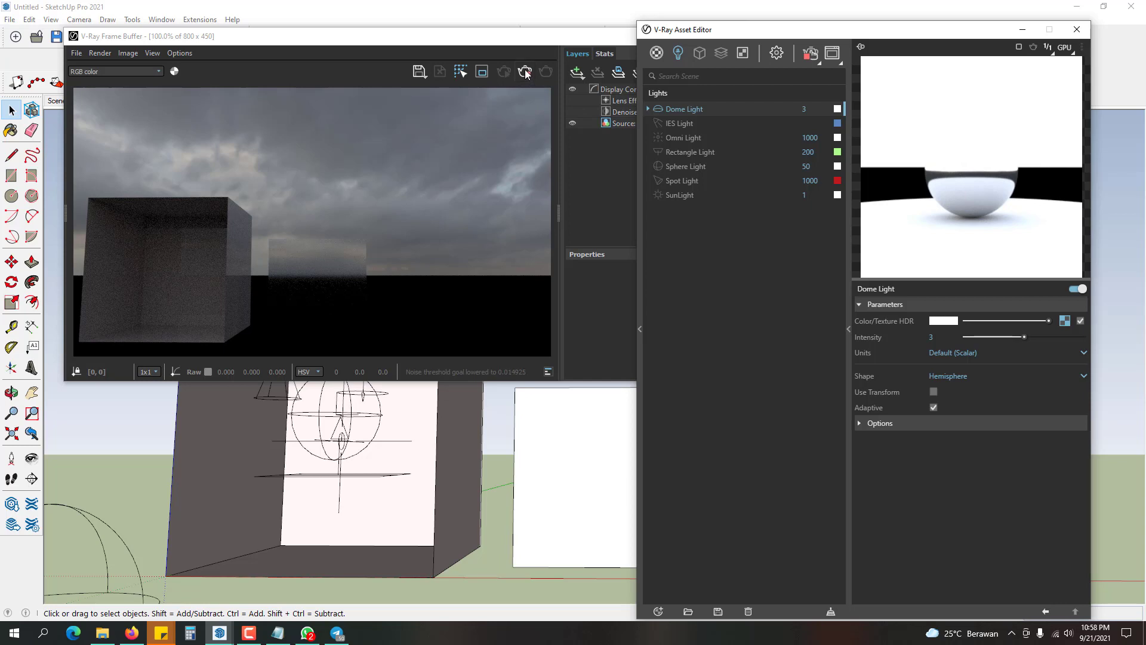
# - Reveal the dome light's additional options, then close the V-Ray Asset Editor and Frame Buffer
pyautogui.click(959, 423)
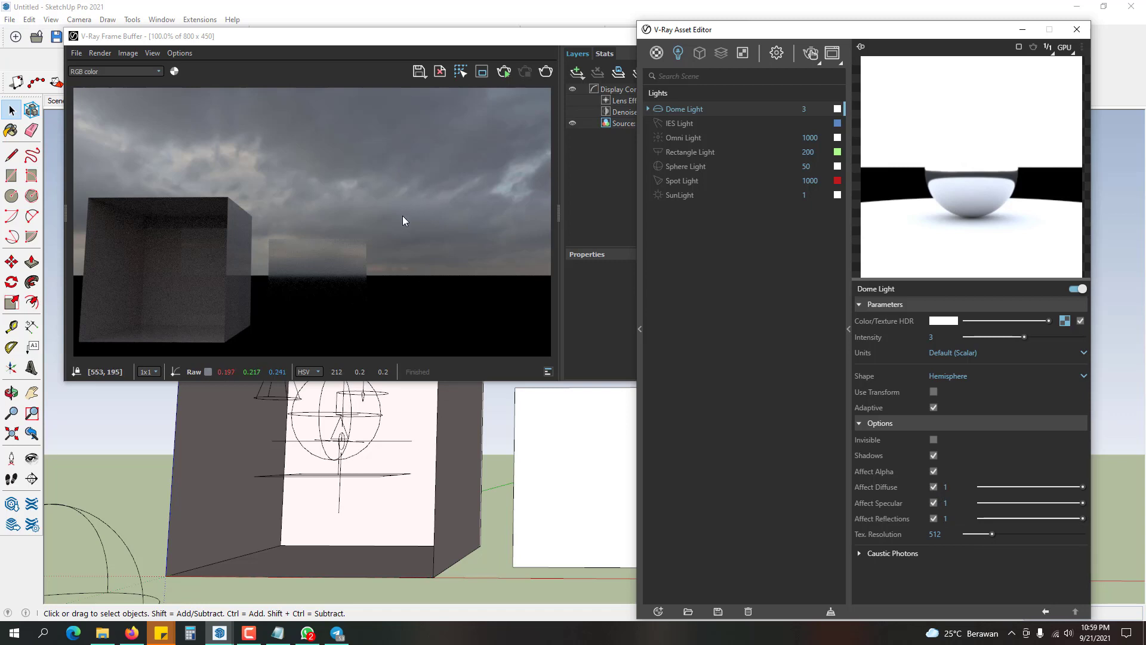
pyautogui.click(499, 429)
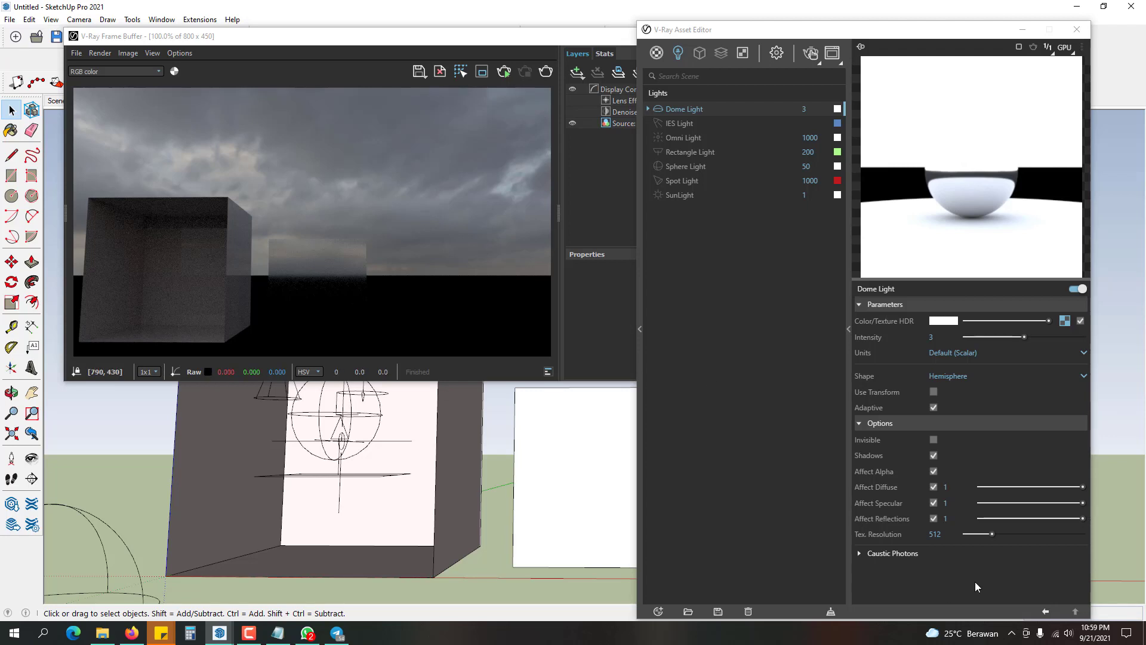
pyautogui.click(1076, 29)
pyautogui.click(735, 37)
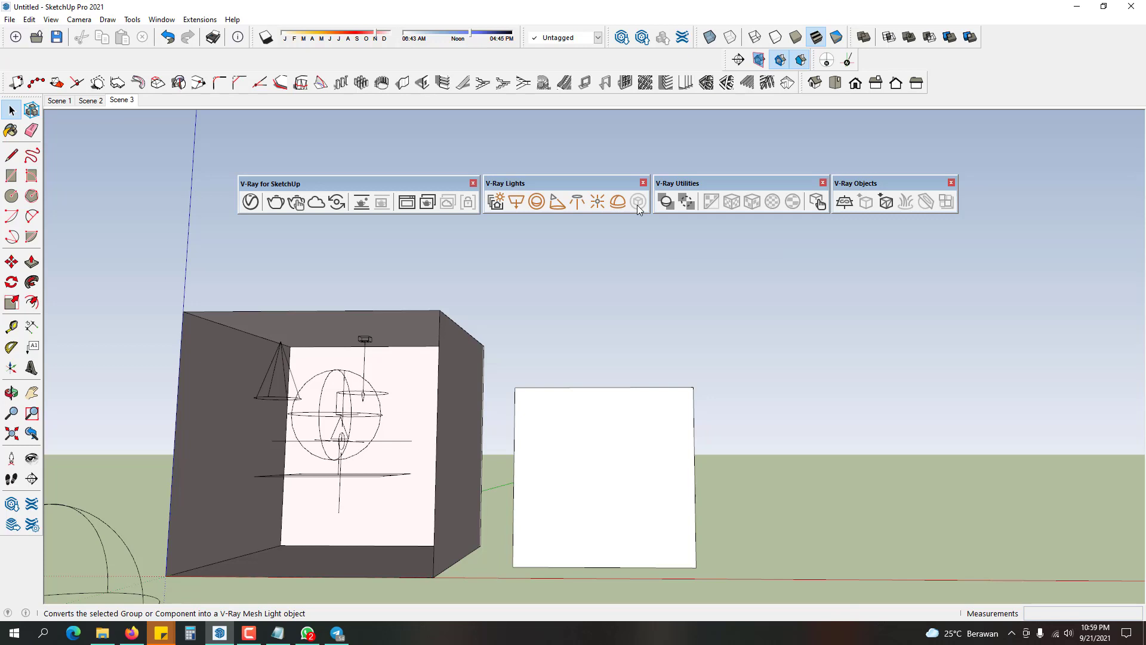
# - Delete the existing light objects in and around the open box
pyautogui.moveTo(235, 282); pyautogui.dragTo(401, 544)
pyautogui.click(350, 453)
pyautogui.click(340, 440)
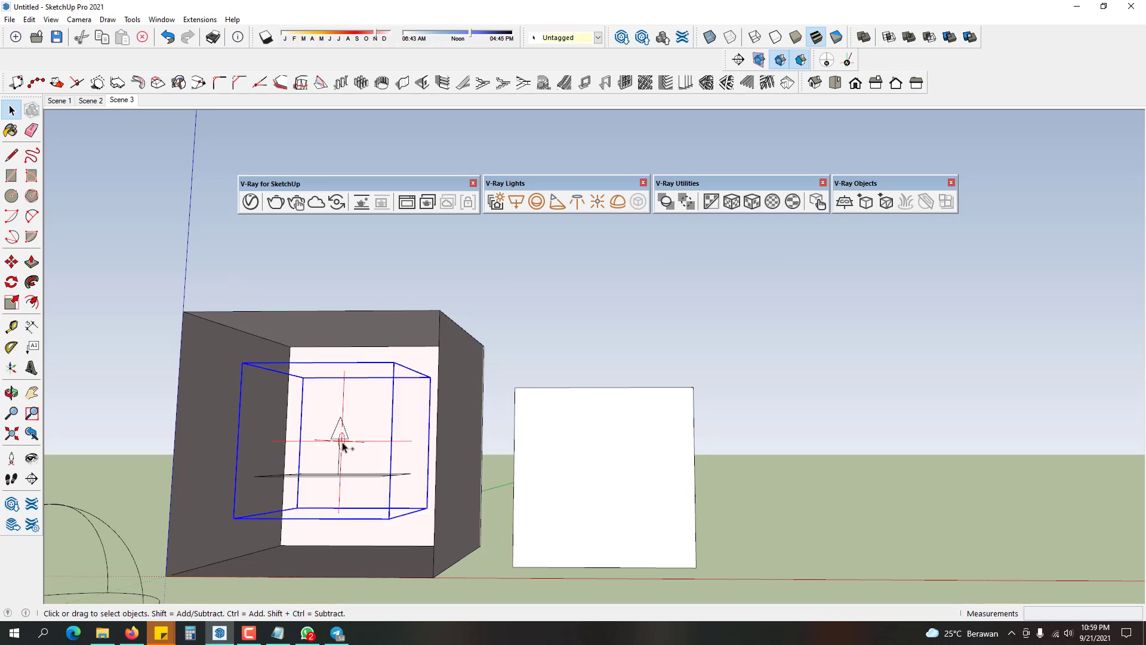
pyautogui.click(340, 439)
pyautogui.click(344, 444)
pyautogui.press('Delete')
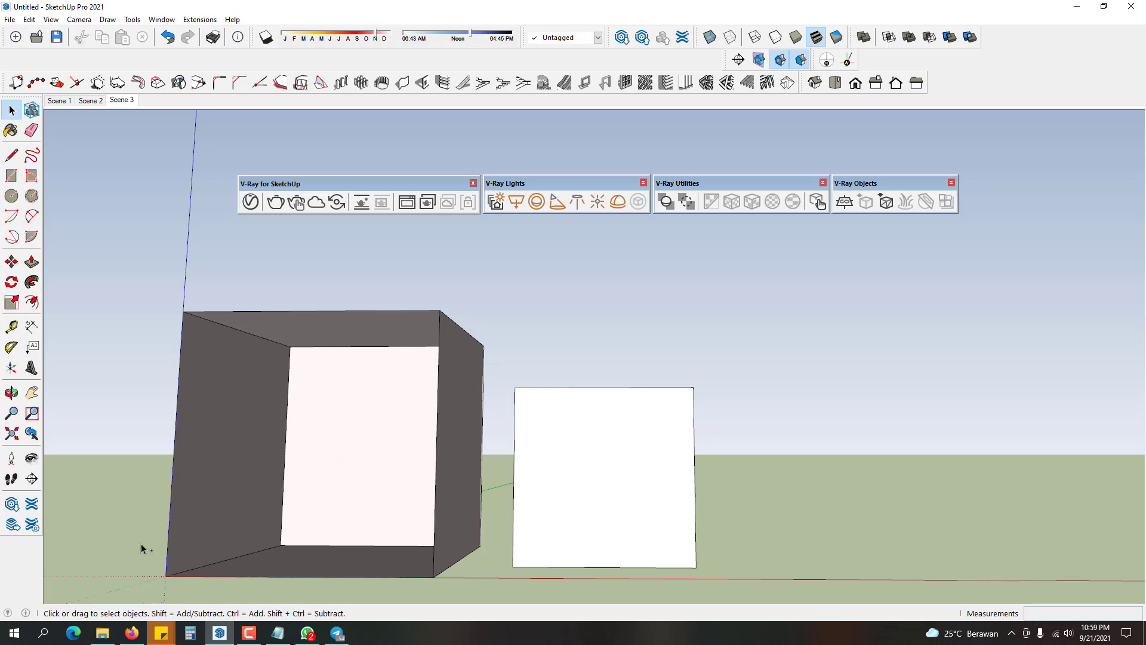
# - Draw a 999 x 999 mm rectangle covering the underside of the open box's ceiling
pyautogui.moveTo(140, 545); pyautogui.dragTo(353, 482, button='middle')
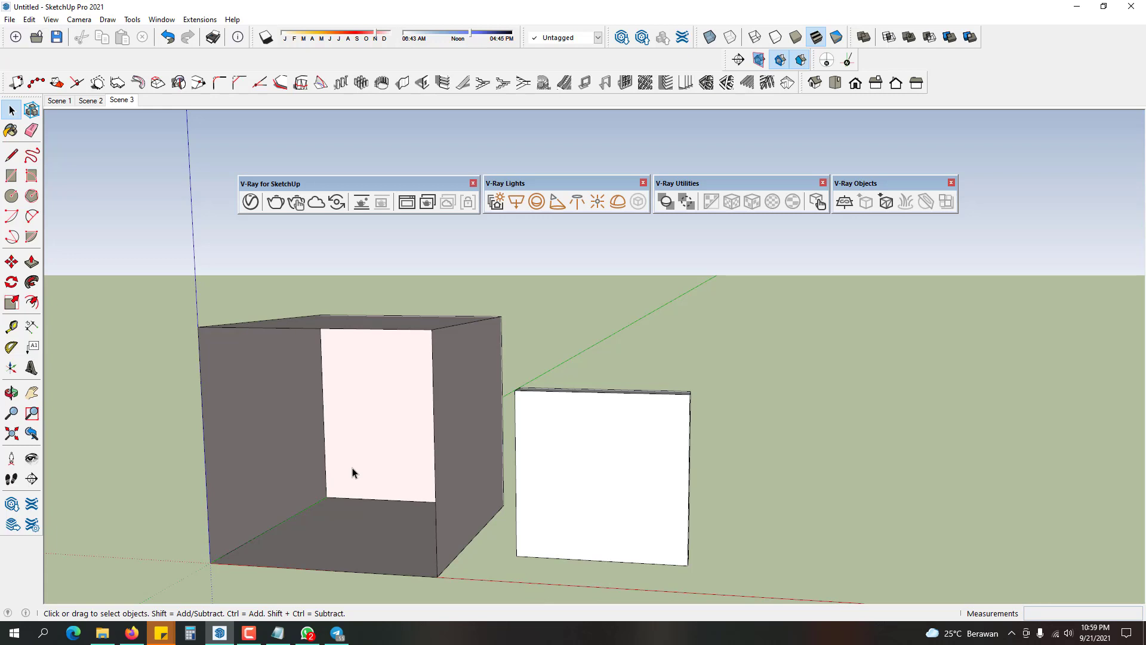
pyautogui.moveTo(315, 455); pyautogui.dragTo(543, 417, button='middle')
pyautogui.scroll(3, 515, 473)
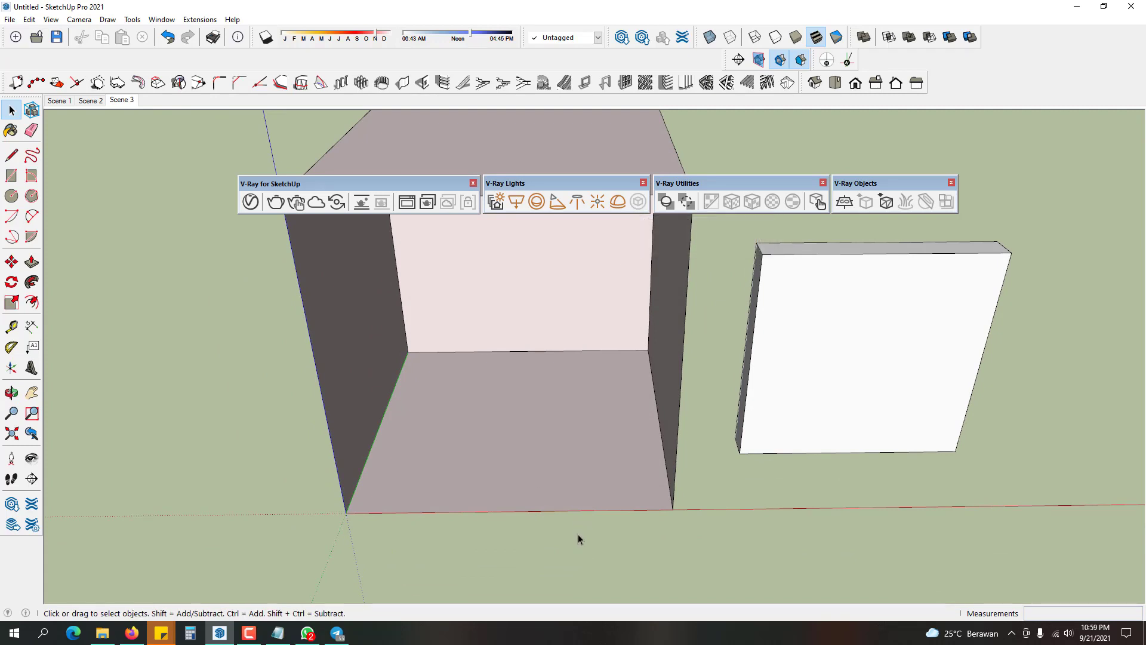
pyautogui.scroll(1, 517, 461)
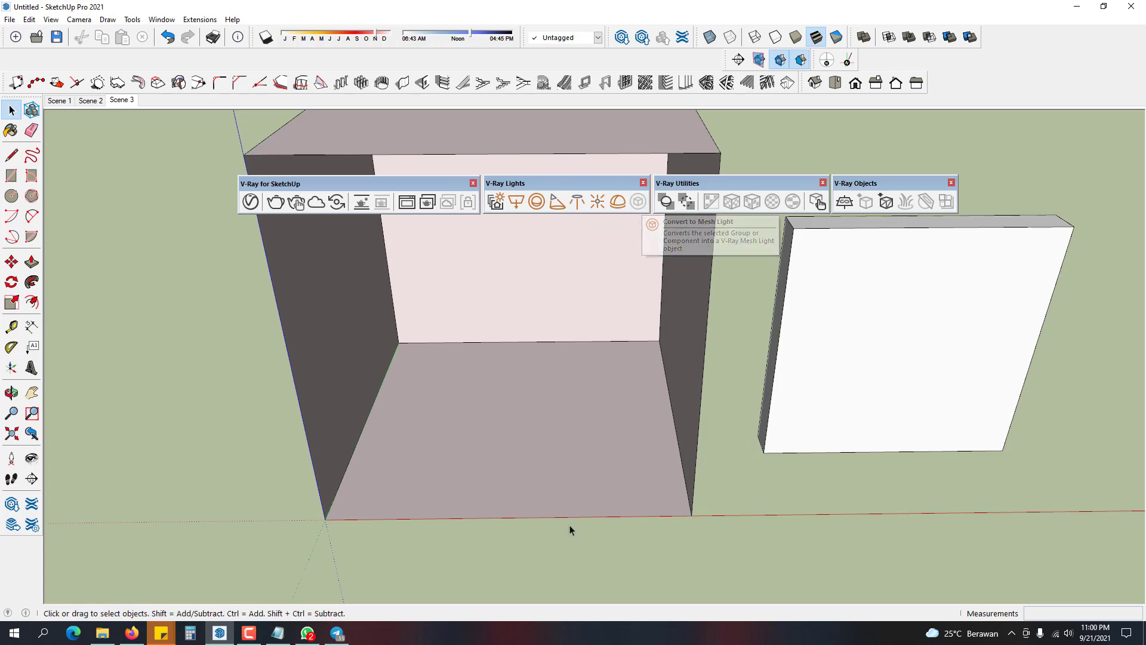
pyautogui.scroll(1, 528, 442)
pyautogui.moveTo(527, 443); pyautogui.dragTo(576, 325, button='middle')
pyautogui.press('r')
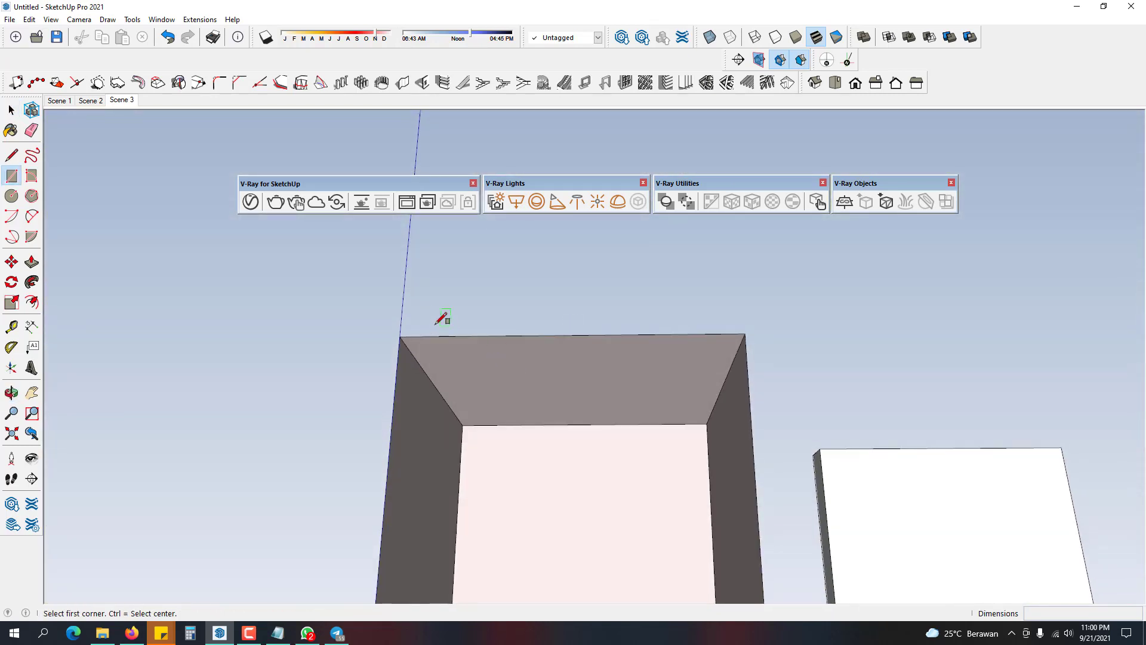
pyautogui.click(408, 336)
pyautogui.click(707, 425)
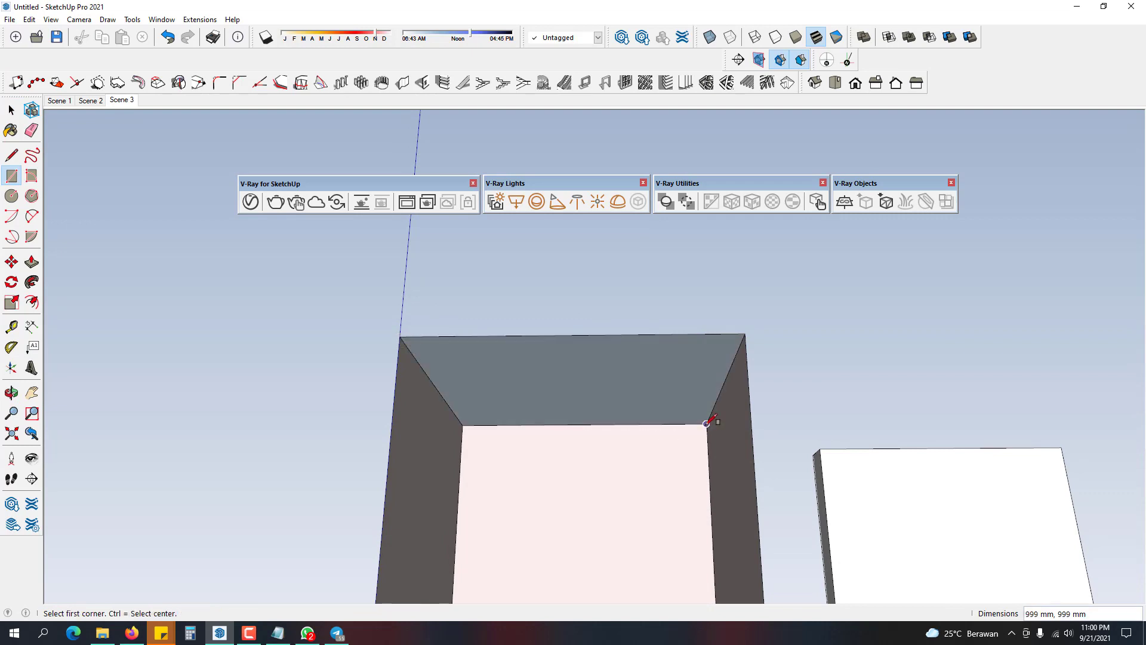
pyautogui.press('space')
# - Try lowering the ceiling rectangle by 200 mm, undo it, and place the face a shorter distance below the ceiling
pyautogui.click(659, 388)
pyautogui.click(659, 389)
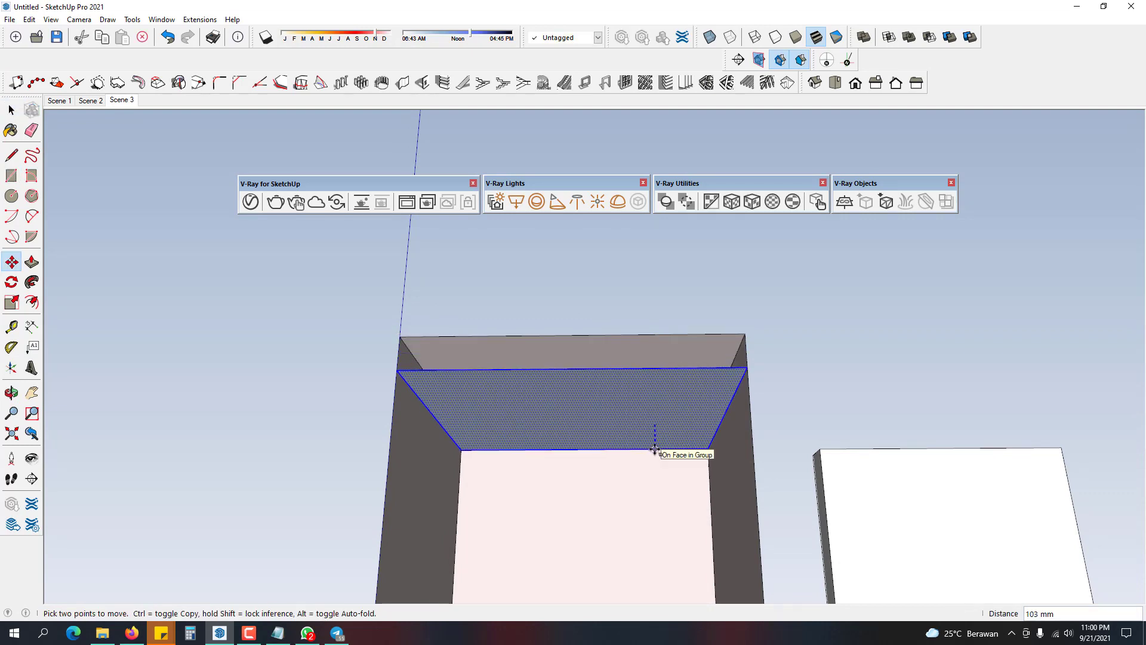
pyautogui.write('200')
pyautogui.press('Return')
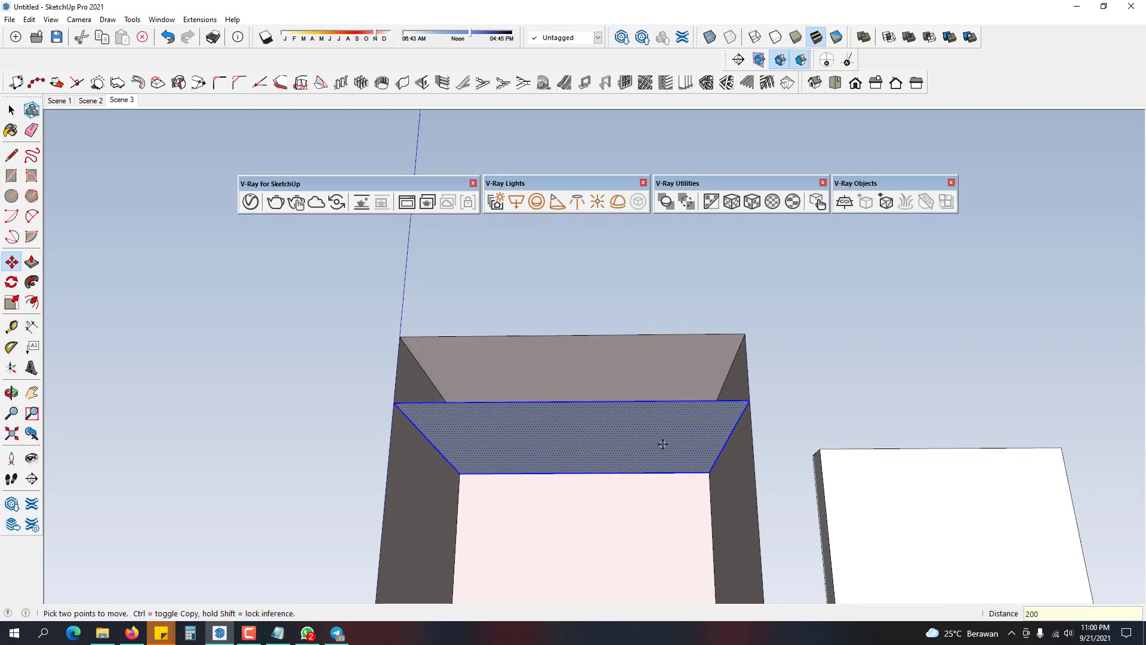
pyautogui.hotkey('ctrl', 'z')
pyautogui.press('space')
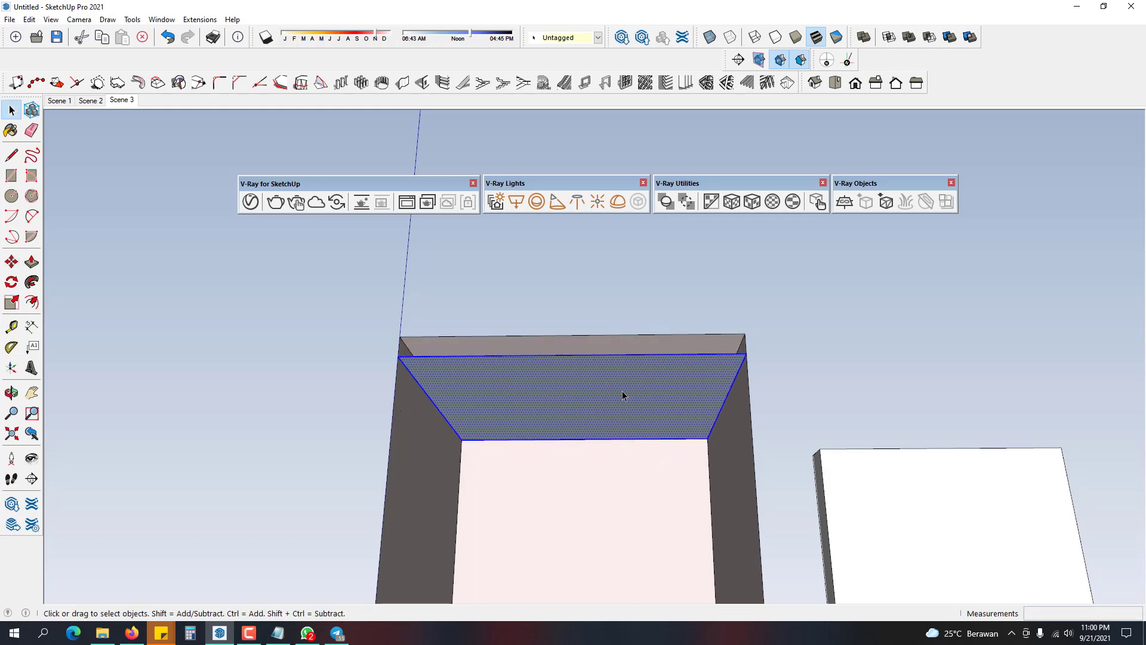
# - Offset the lowered face's outline inward and delete the inner face, leaving a square frame
pyautogui.scroll(4, 621, 394)
pyautogui.press('f')
pyautogui.click(666, 338)
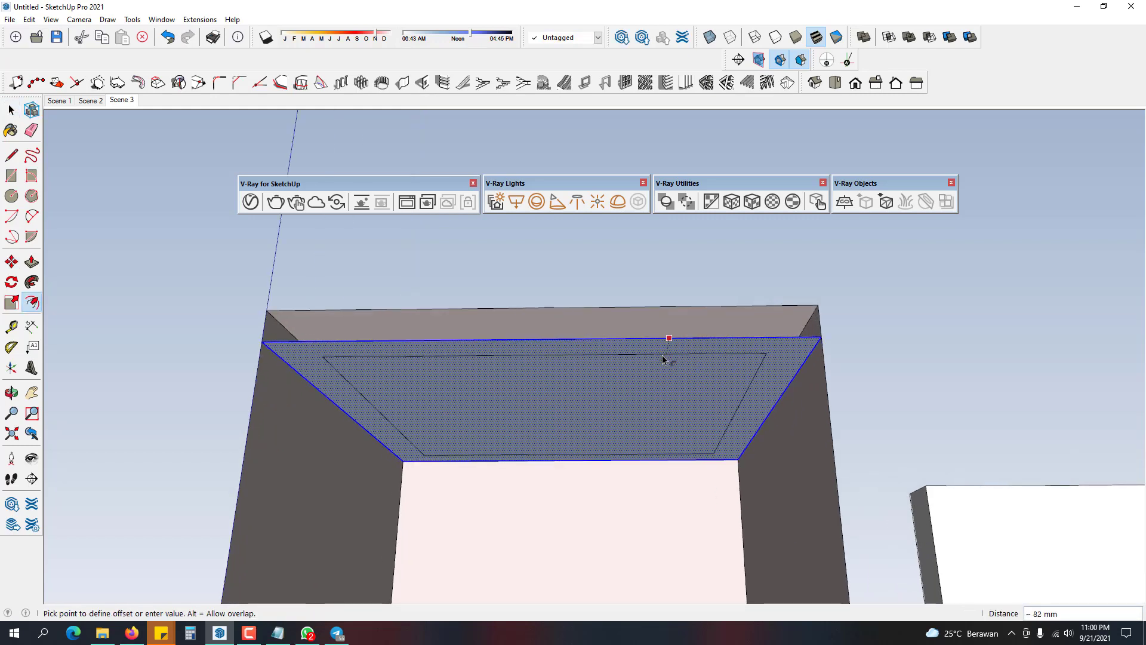
pyautogui.click(657, 365)
pyautogui.press('space')
pyautogui.click(668, 394)
pyautogui.press('Delete')
# - Extrude the frame into a thin panel with Push/Pull, select all its geometry and isolate it for editing
pyautogui.click(754, 382)
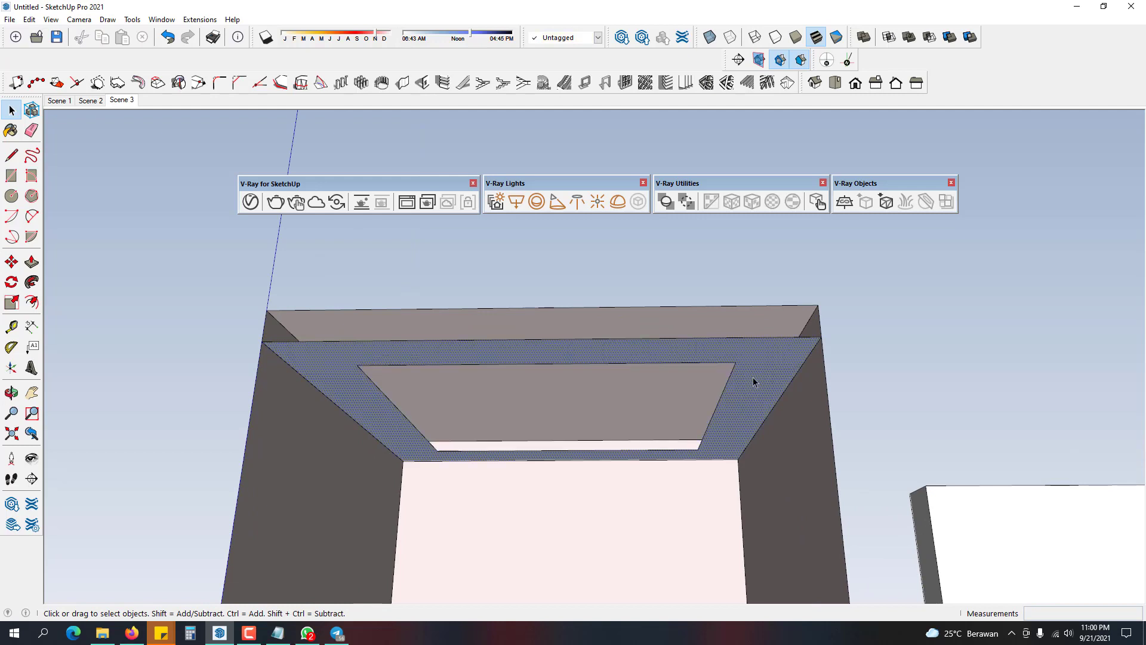
pyautogui.scroll(2, 755, 375)
pyautogui.press('p')
pyautogui.click(754, 375)
pyautogui.press('space')
pyautogui.tripleClick(754, 362)
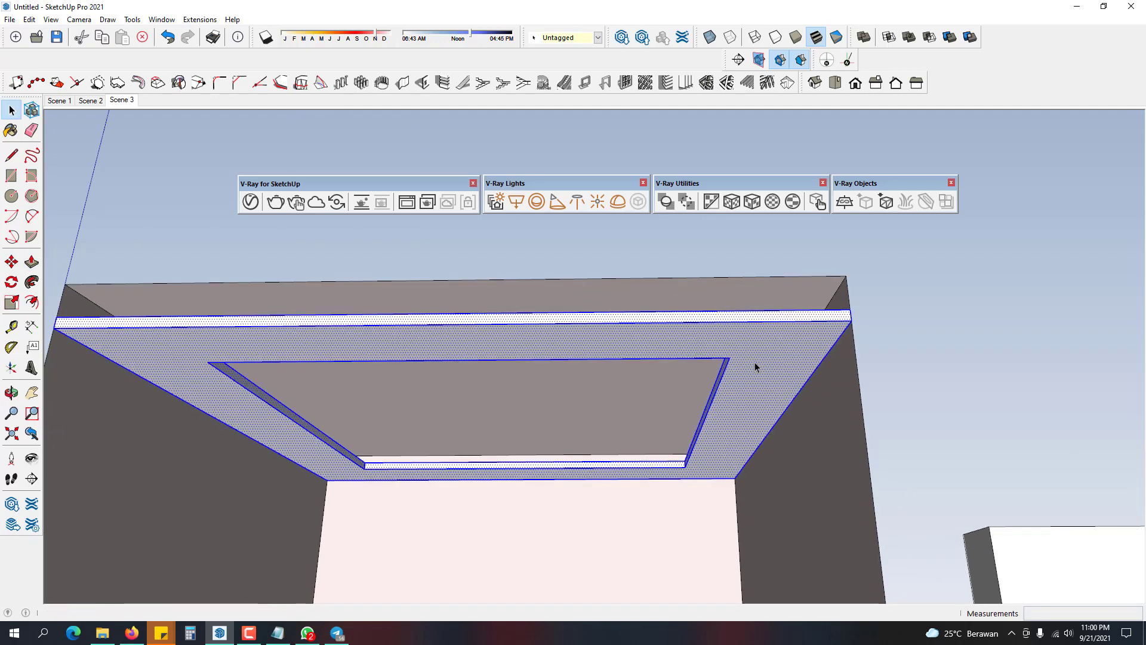
pyautogui.moveTo(755, 360); pyautogui.dragTo(693, 486, button='middle')
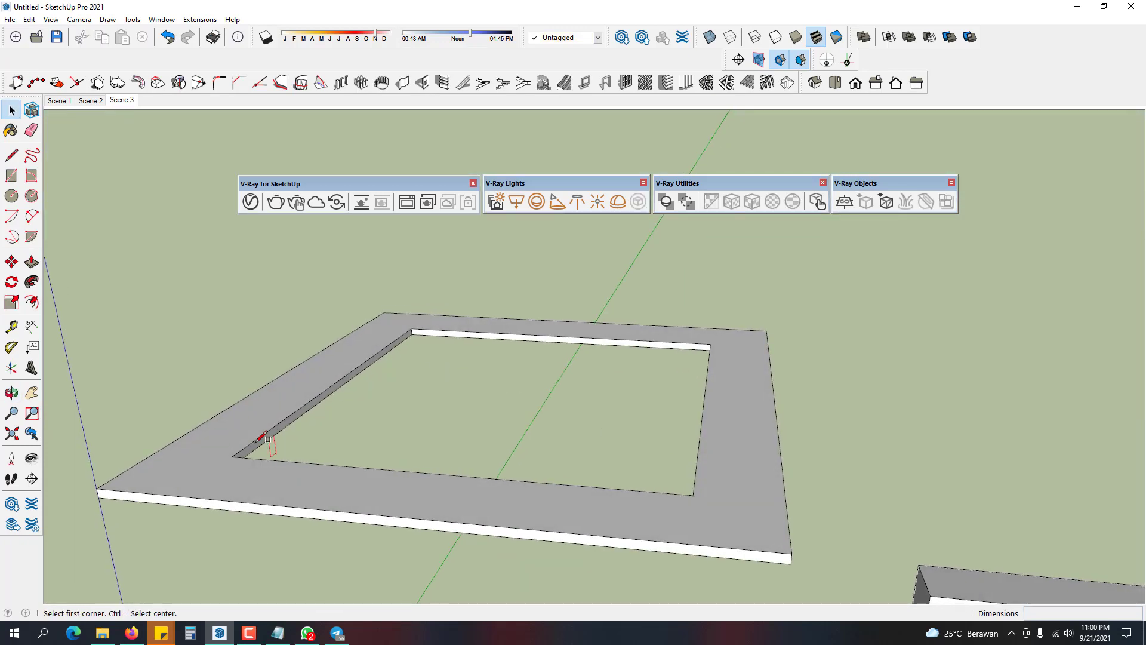
# - Draw a rectangle across the frame's opening, level with its upper surface
pyautogui.press('r')
pyautogui.click(232, 456)
pyautogui.click(722, 341)
pyautogui.press('space')
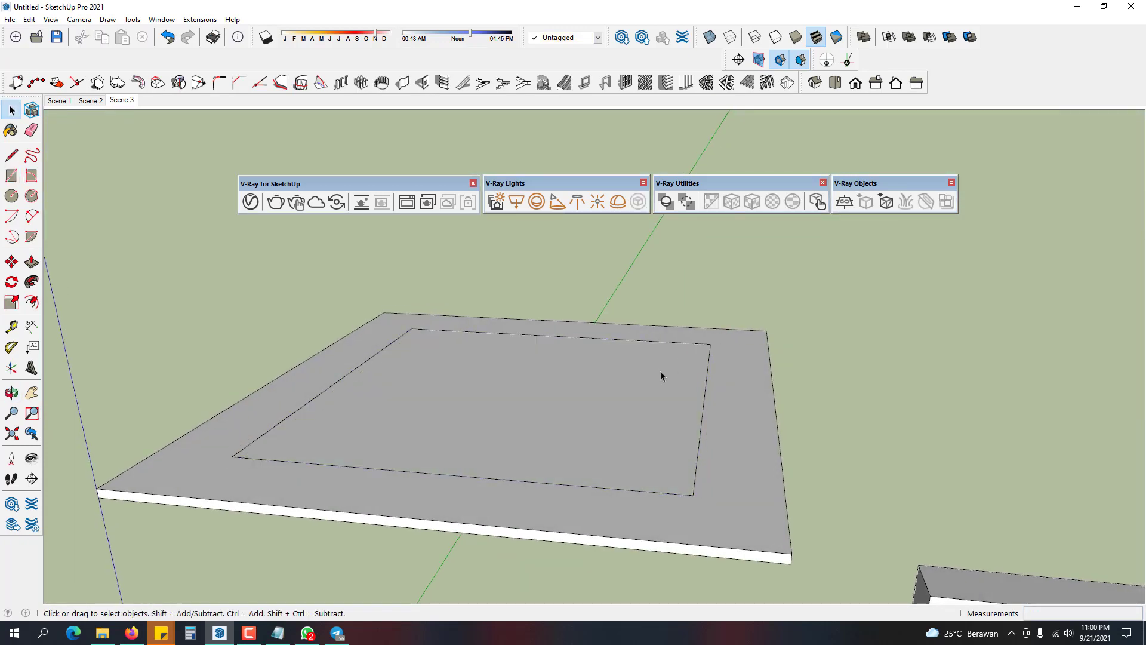
# - Try offsetting the opening's outline outward by about 52 mm on the frame's upper face
pyautogui.click(679, 376)
pyautogui.press('f')
pyautogui.click(719, 376)
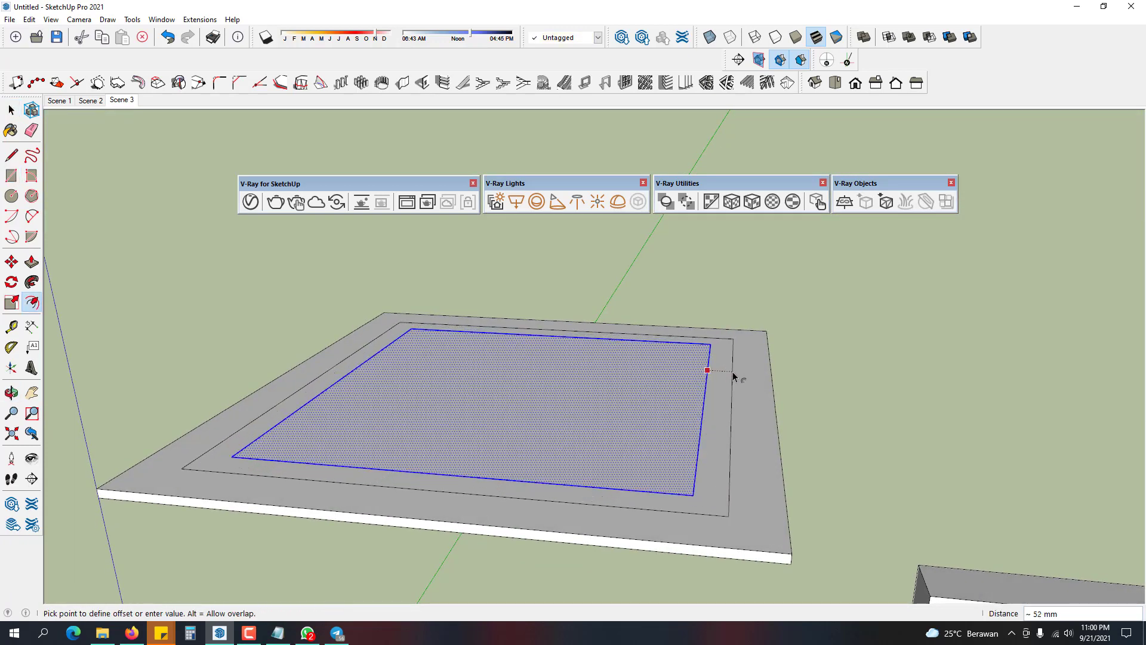
pyautogui.click(734, 376)
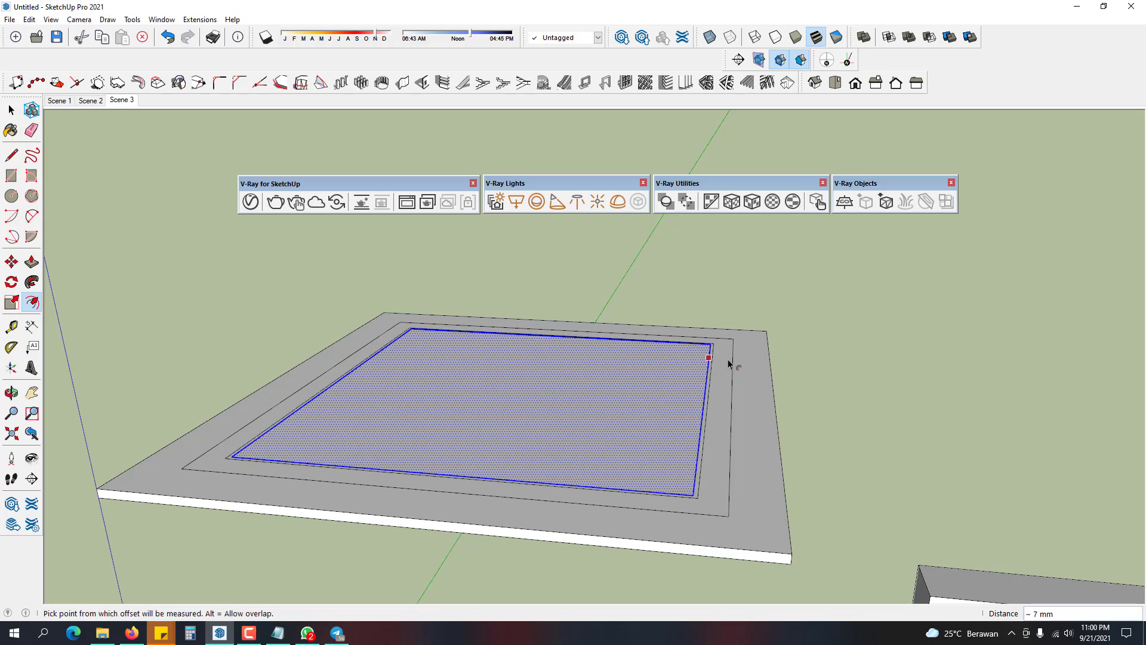
pyautogui.press('space')
pyautogui.scroll(5, 706, 379)
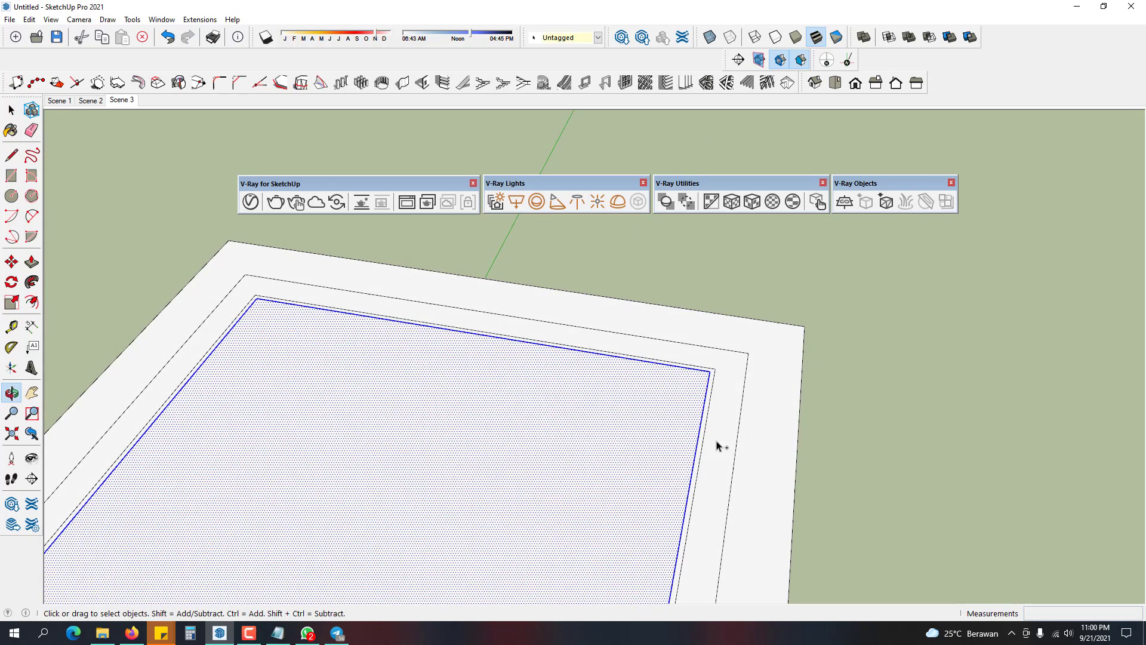
# - Offset the opening's outline outward by 50 mm and add a second, smaller outward offset inside it
pyautogui.press('f')
pyautogui.click(706, 397)
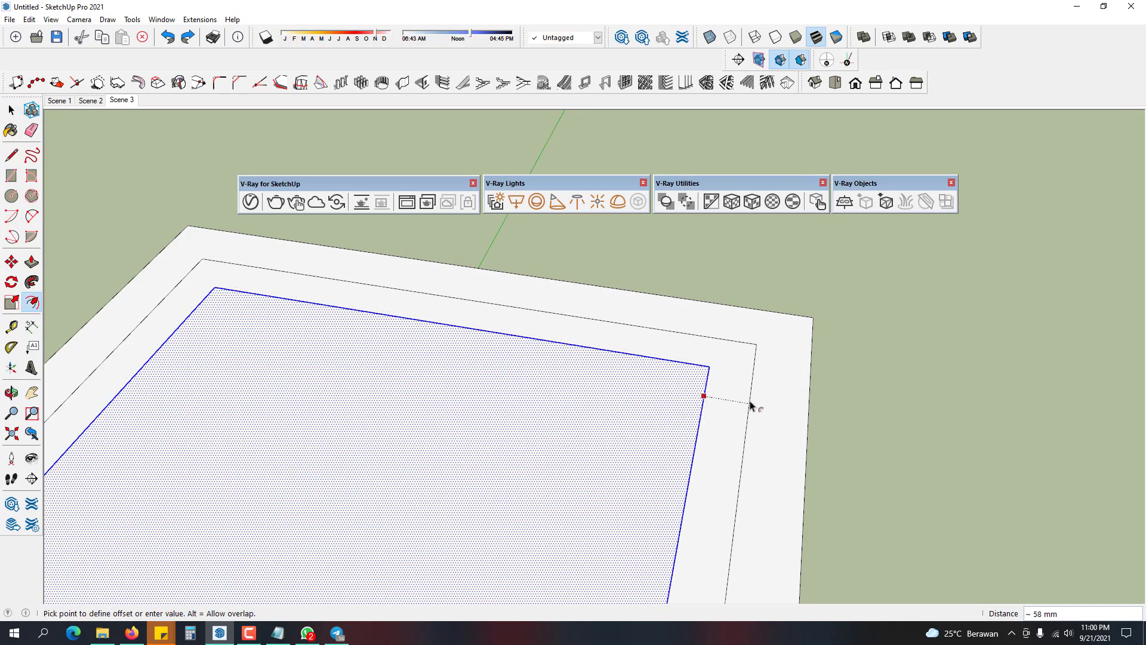
pyautogui.click(750, 405)
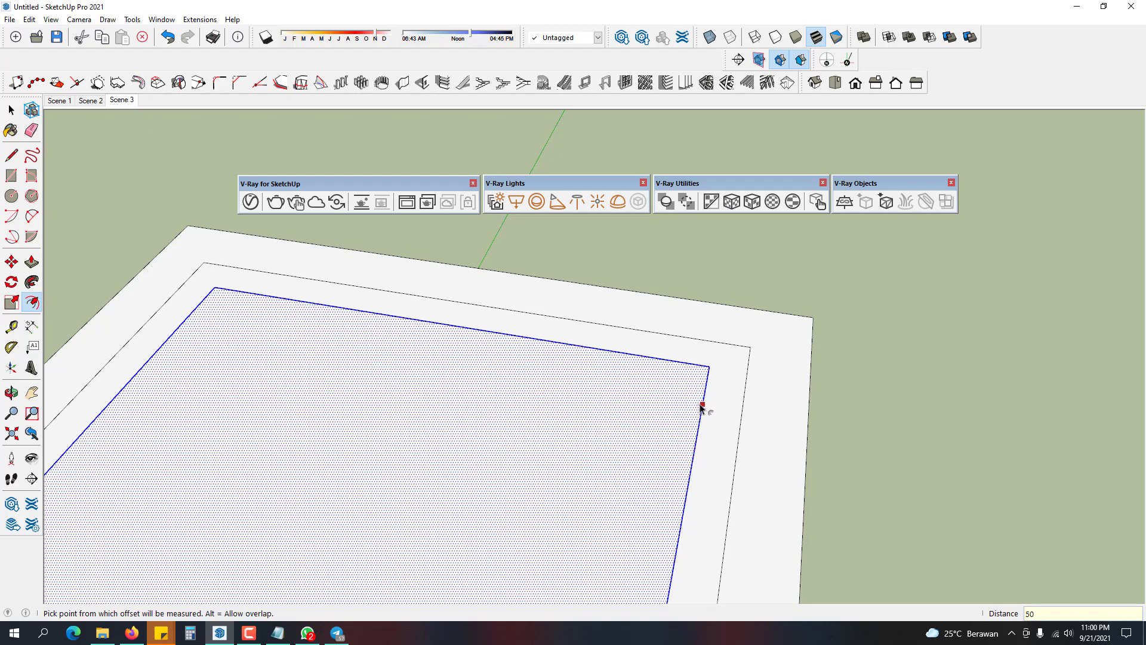
pyautogui.click(704, 403)
pyautogui.press('Return')
# - Group the narrow strip between the two offset outlines and delete the face covering the frame's opening
pyautogui.press('space')
pyautogui.scroll(1, 752, 401)
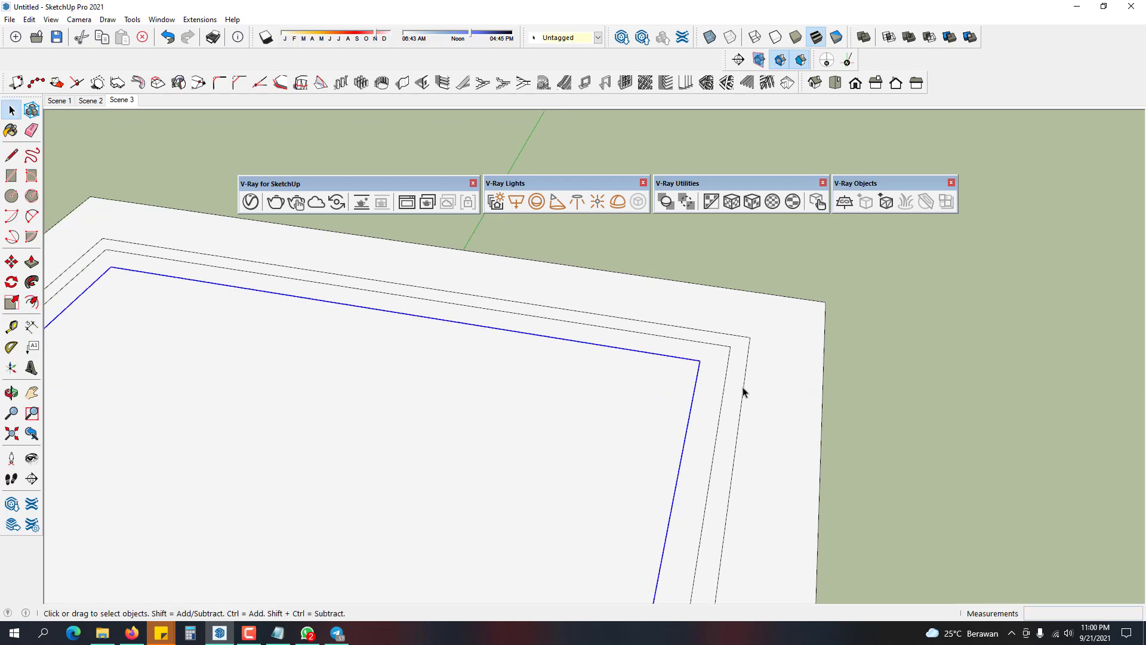
pyautogui.doubleClick(737, 382)
pyautogui.hotkey('ctrl', 'g')
pyautogui.doubleClick(653, 394)
pyautogui.press('Delete')
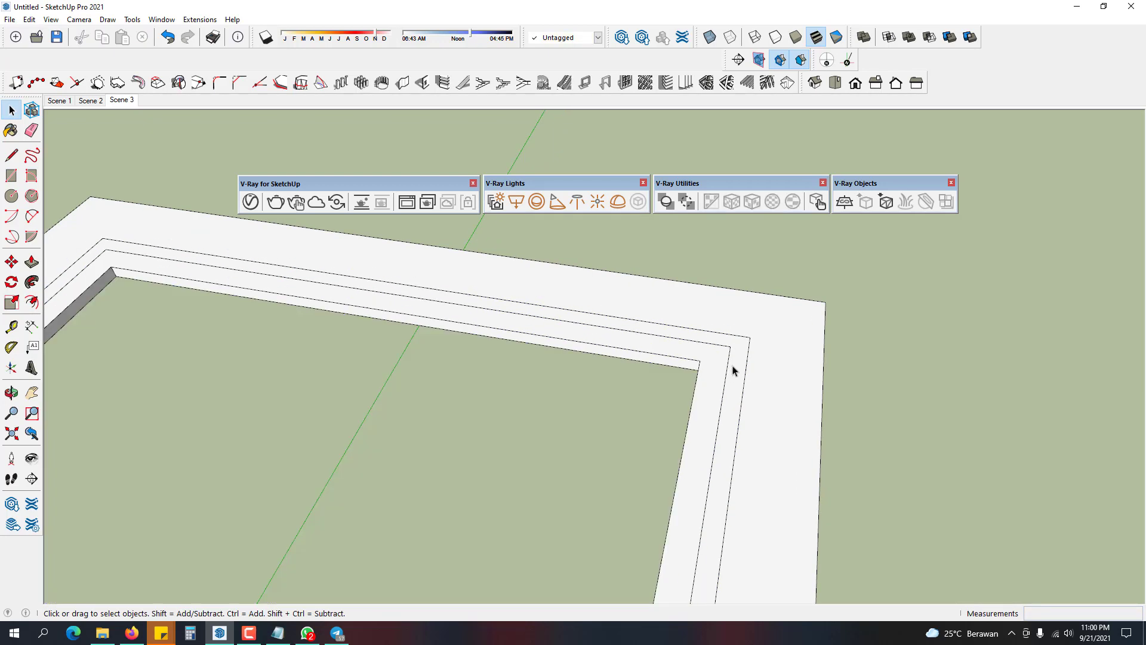
# - Extrude the grouped strip upward with Push/Pull to form a raised lip around the opening, and exit the group
pyautogui.doubleClick(737, 361)
pyautogui.press('p')
pyautogui.click(742, 361)
pyautogui.click(752, 330)
pyautogui.press('space')
pyautogui.press('Escape')
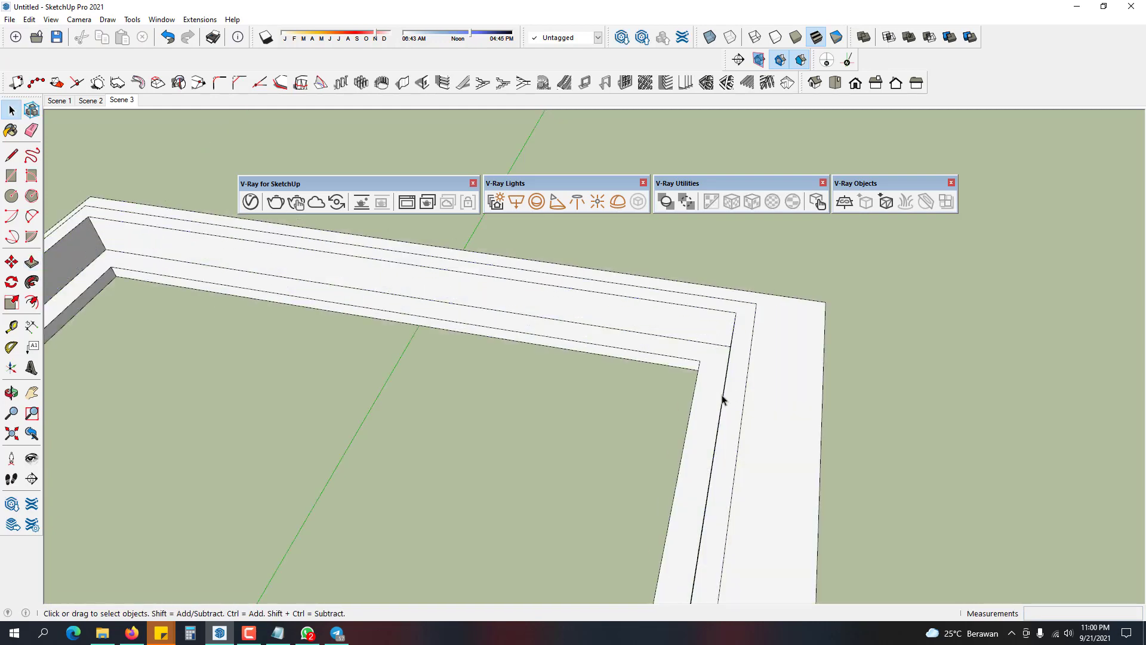
# - Adjust the raised lip's height with Push/Pull beneath the room's ceiling, and exit the drop-ceiling frame's group
pyautogui.moveTo(724, 398); pyautogui.dragTo(761, 278, button='middle')
pyautogui.scroll(-1, 752, 318)
pyautogui.moveTo(754, 322); pyautogui.dragTo(762, 356, button='middle')
pyautogui.scroll(1, 780, 363)
pyautogui.press('i')
pyautogui.press('p')
pyautogui.click(777, 358)
pyautogui.press('i')
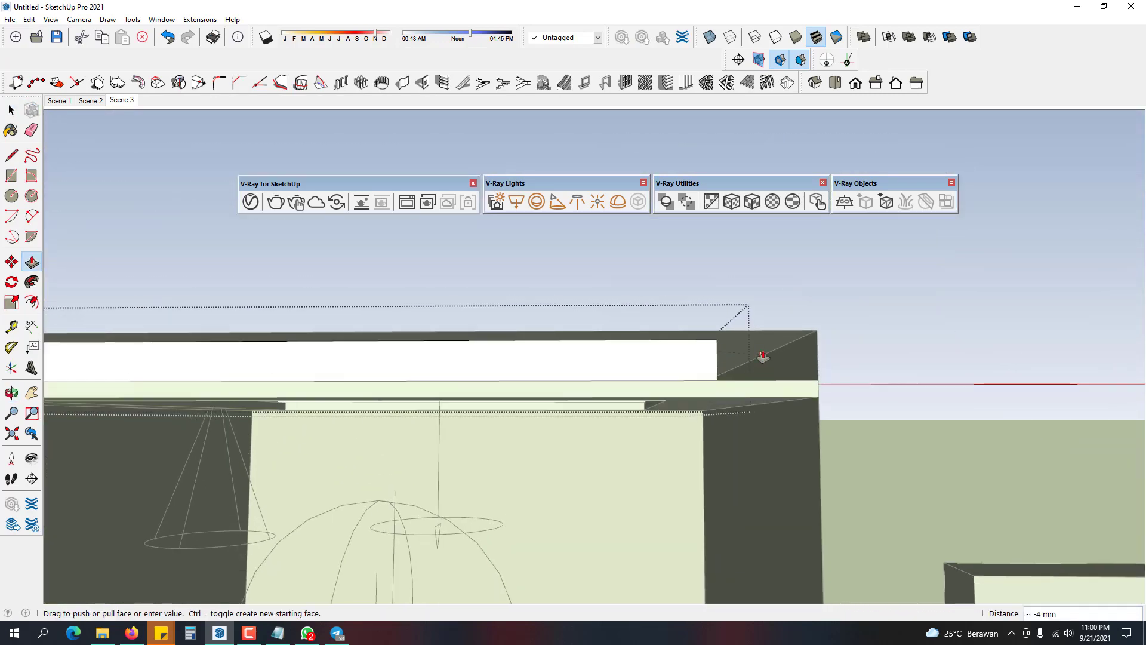
pyautogui.press('space')
pyautogui.click(706, 360)
pyautogui.click(697, 235)
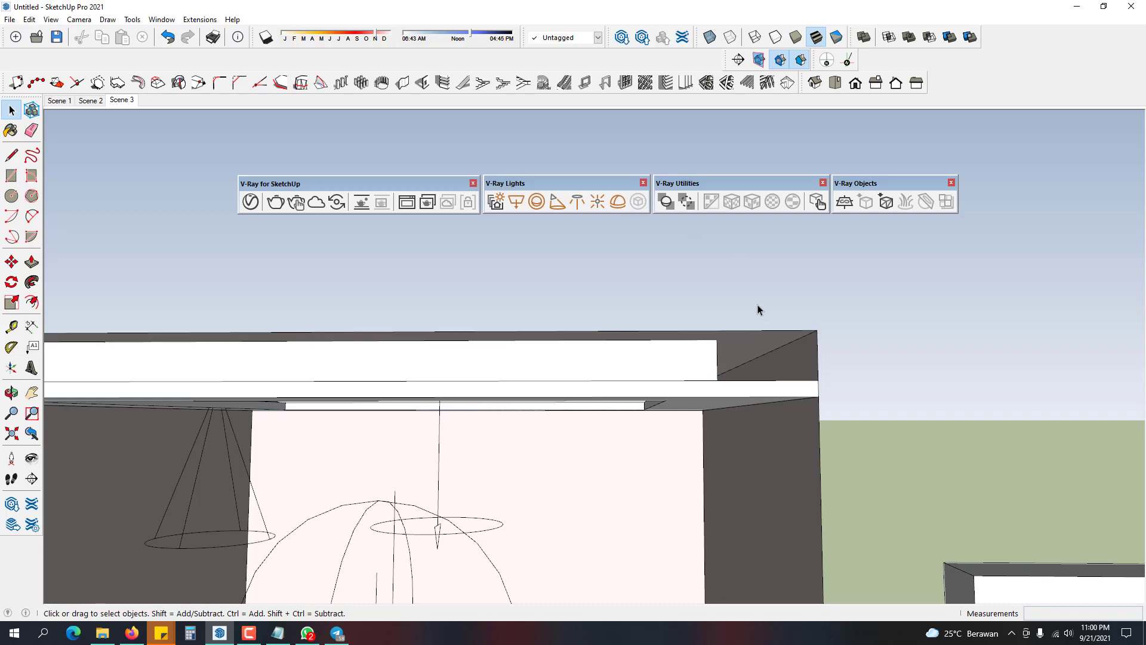
# - Select the raised lip from the front of the room to check that it is a separate group
pyautogui.moveTo(656, 270); pyautogui.dragTo(739, 371, button='middle')
pyautogui.click(732, 366)
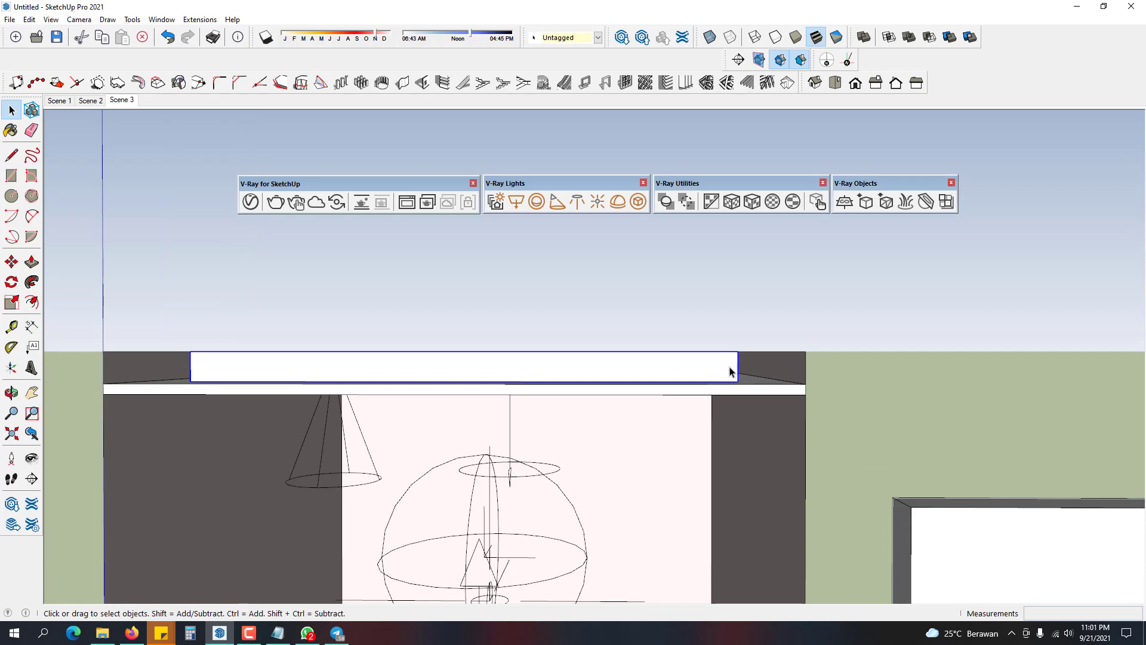
pyautogui.click(807, 317)
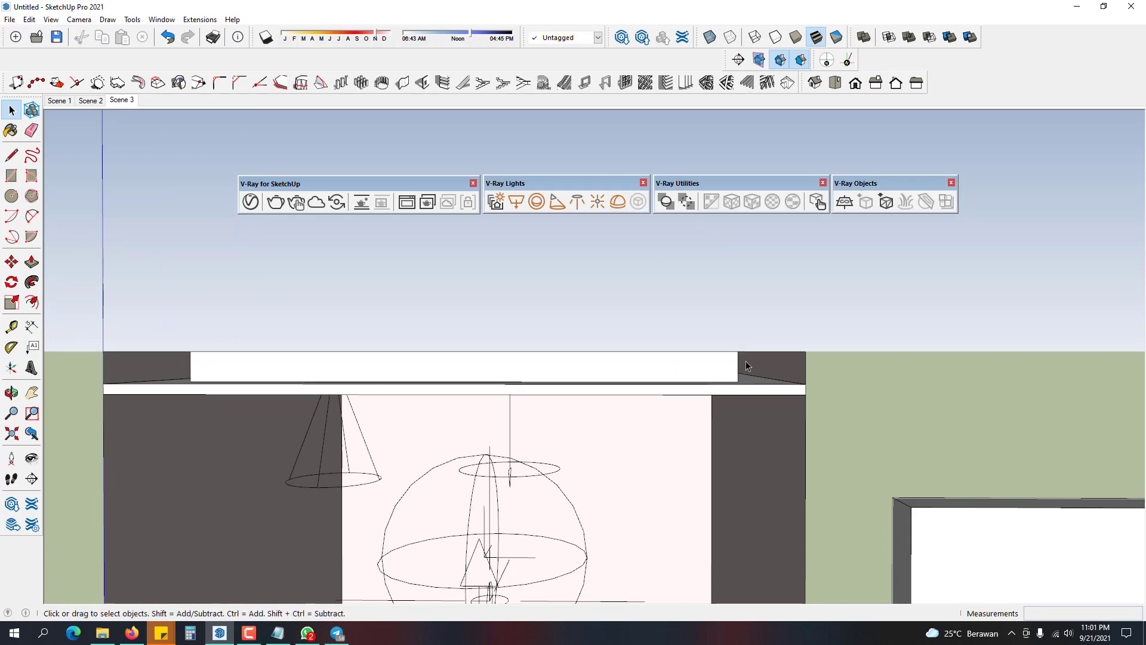
pyautogui.click(724, 370)
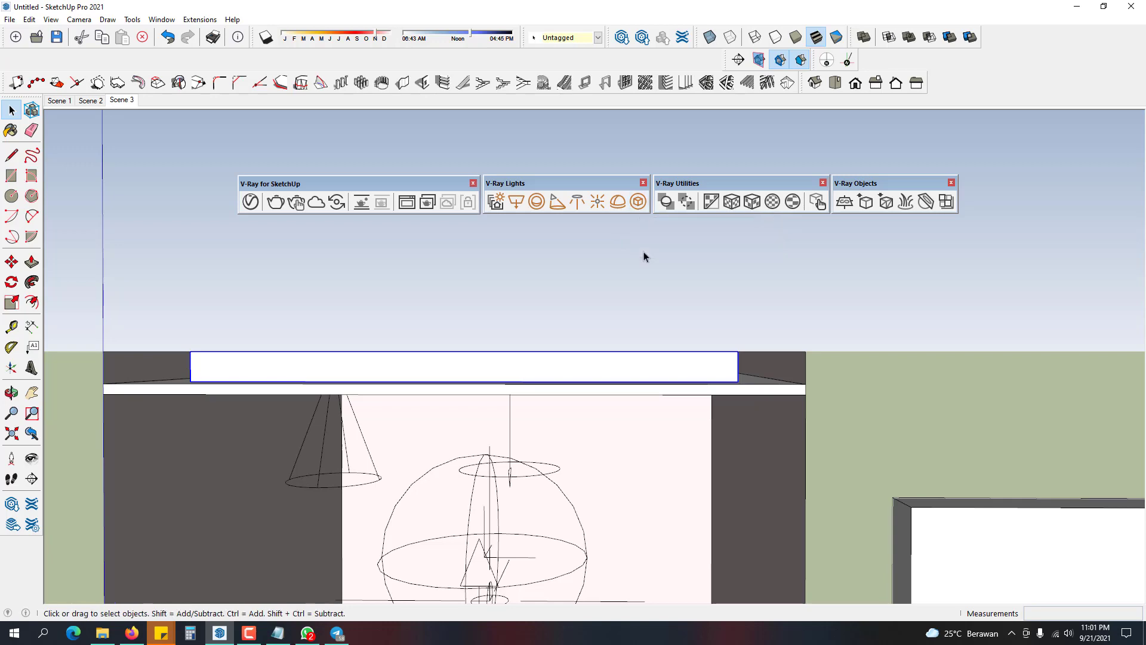
# - Draw a trial rectangle on the ground in front of the room to check mesh light conversion on ungrouped geometry, and delete it
pyautogui.click(644, 253)
pyautogui.moveTo(643, 258); pyautogui.dragTo(685, 471, button='middle')
pyautogui.press('r')
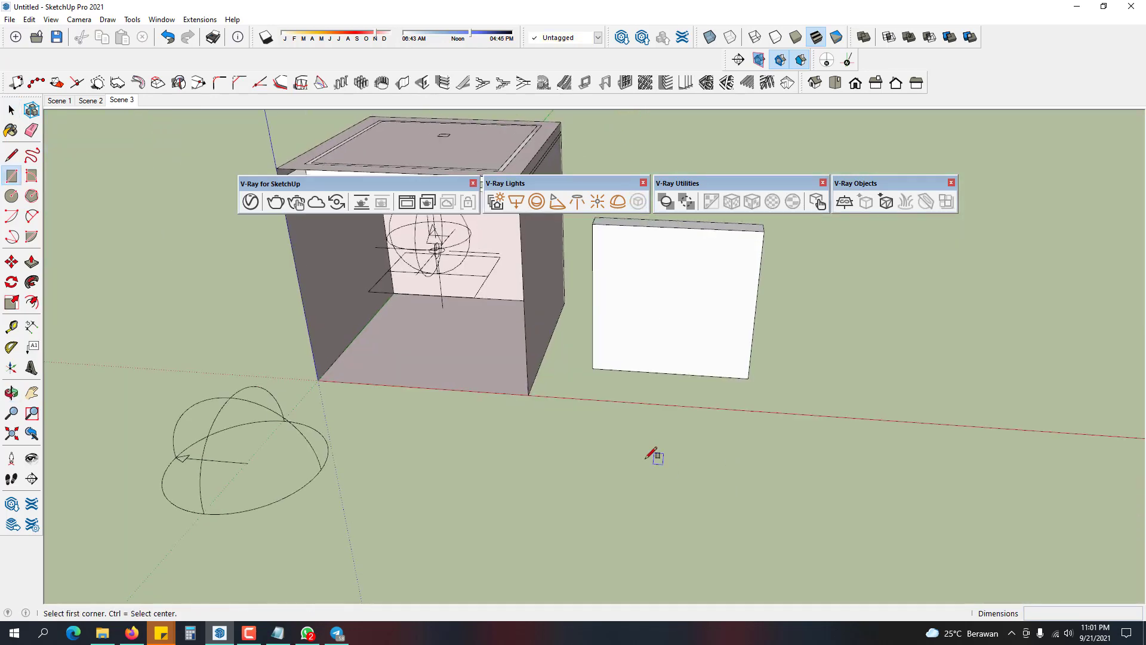
pyautogui.click(635, 428)
pyautogui.click(779, 531)
pyautogui.press('space')
pyautogui.scroll(1, 735, 492)
pyautogui.doubleClick(735, 492)
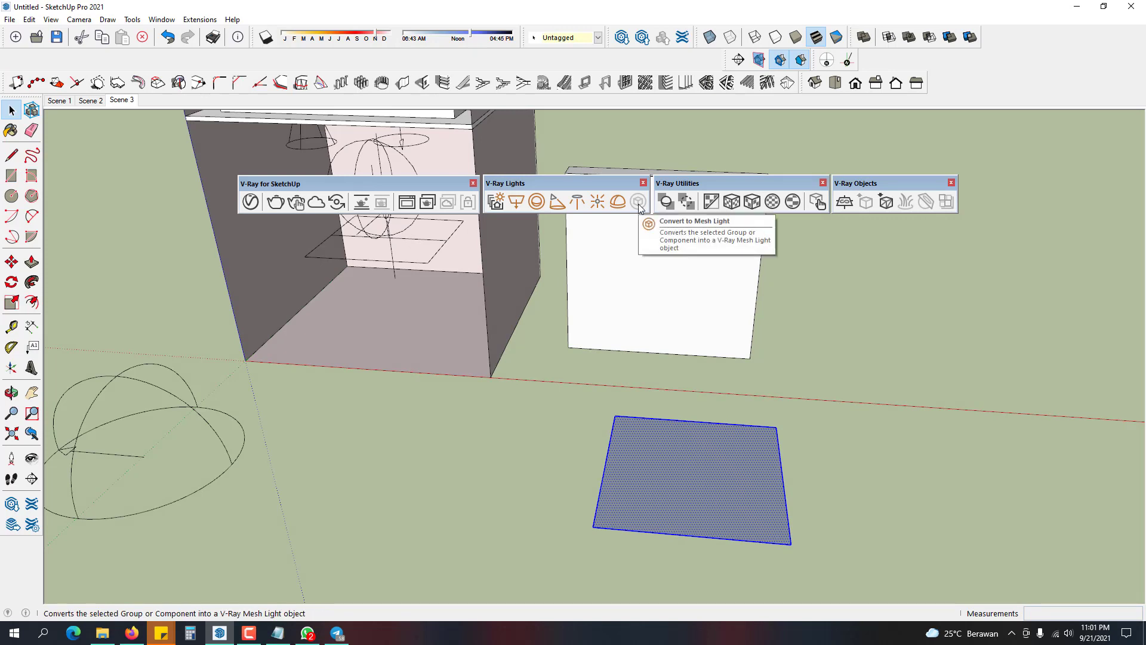
pyautogui.press('Delete')
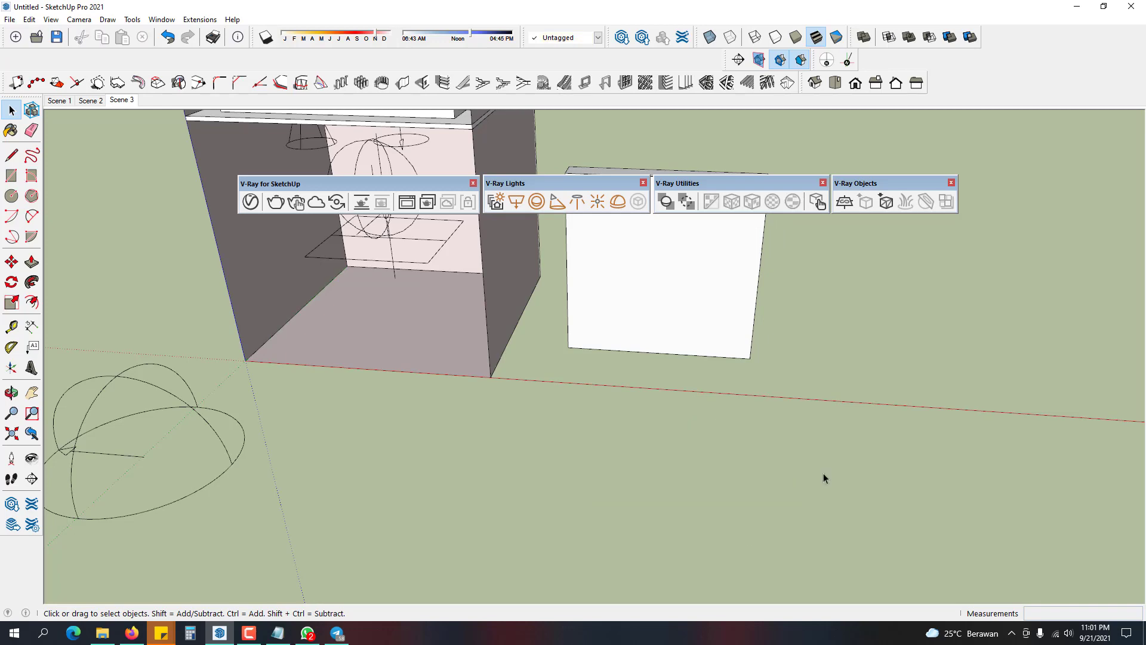
# - Convert the grouped lip above the drop-ceiling opening into a V-Ray mesh light
pyautogui.keyDown('shift'); pyautogui.moveTo(571, 316); pyautogui.dragTo(761, 524, button='middle'); pyautogui.keyUp('shift')
pyautogui.scroll(3, 686, 266)
pyautogui.moveTo(710, 474)
pyautogui.mouseDown(button='middle')
pyautogui.moveTo(685, 266)
pyautogui.moveTo(743, 334)
pyautogui.moveTo(734, 297)
pyautogui.mouseUp(button='middle')
pyautogui.scroll(2, 743, 331)
pyautogui.click(730, 293)
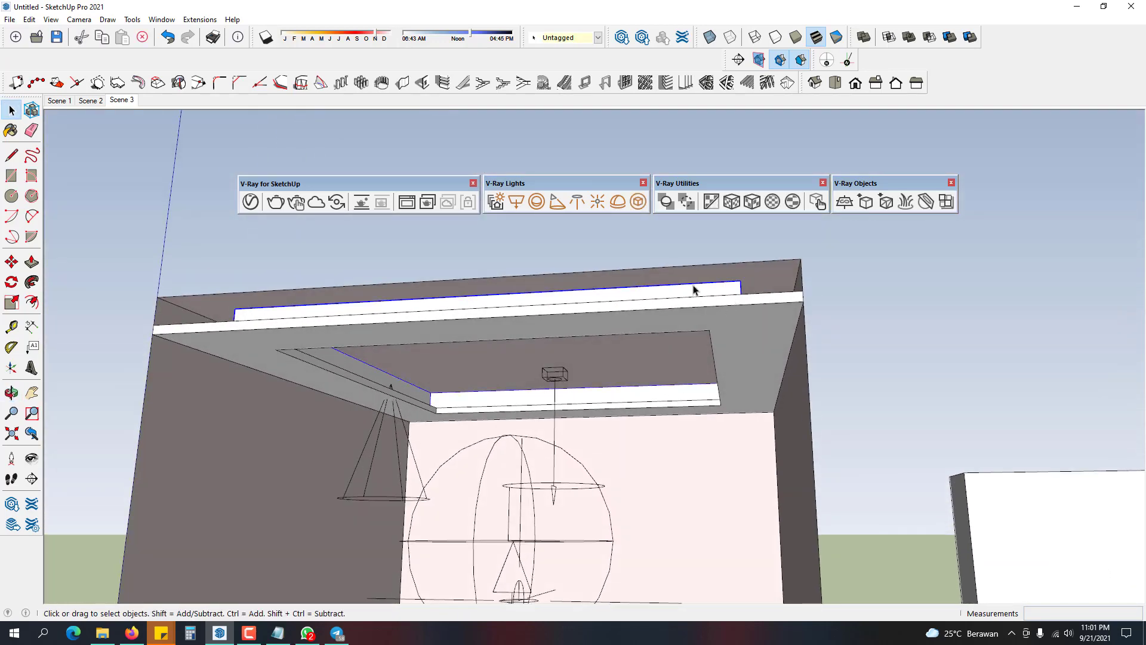
pyautogui.click(637, 203)
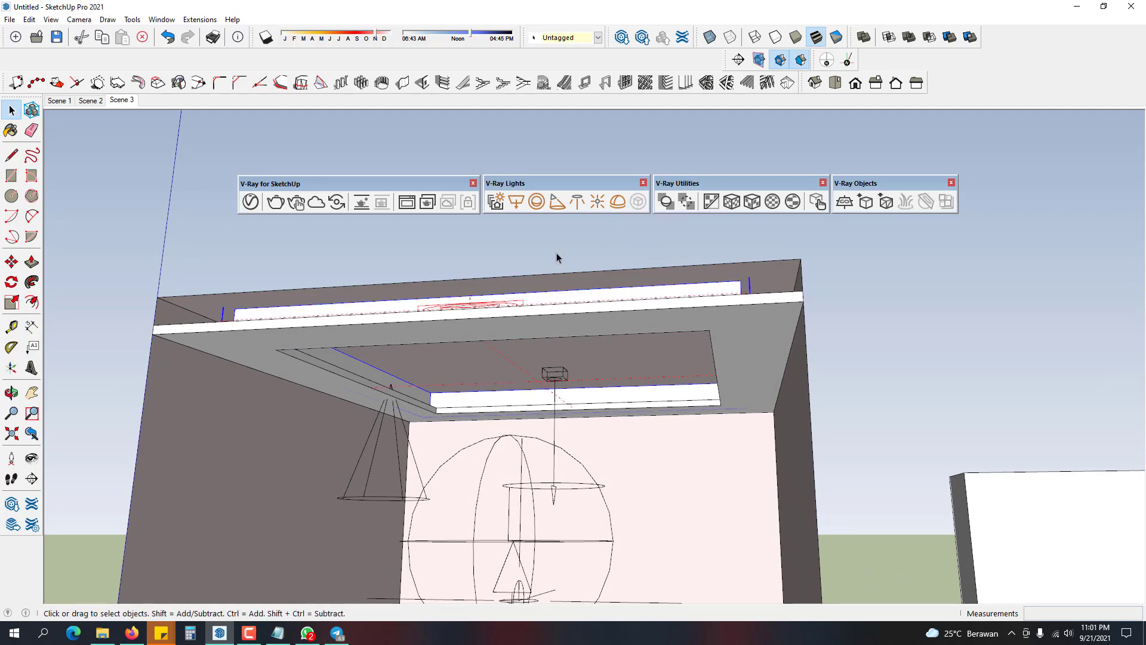
# - Start an interactive V-Ray render of the drop ceiling seen from below to preview the mesh light
pyautogui.moveTo(556, 258); pyautogui.dragTo(485, 362, button='middle')
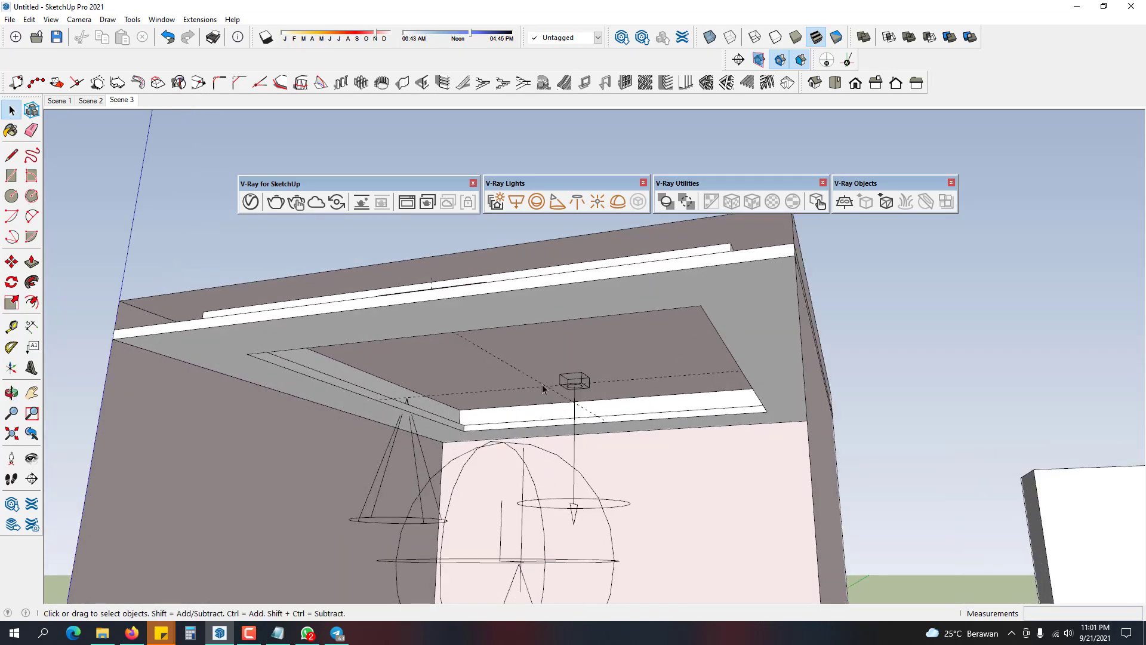
pyautogui.moveTo(543, 388); pyautogui.dragTo(621, 343, button='middle')
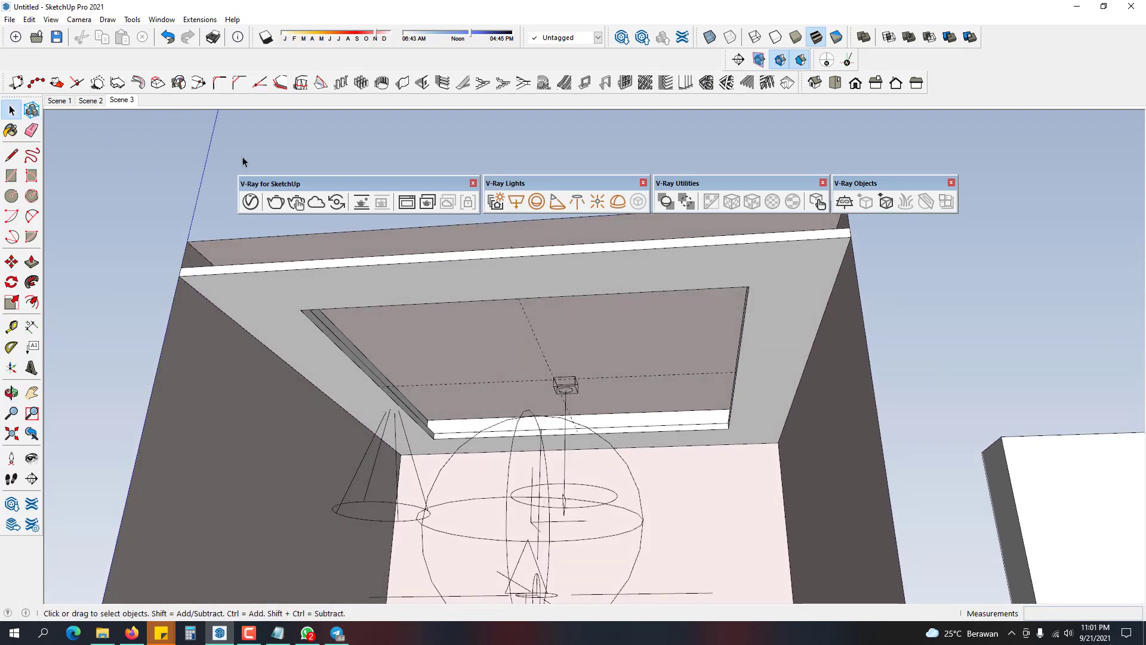
pyautogui.click(295, 202)
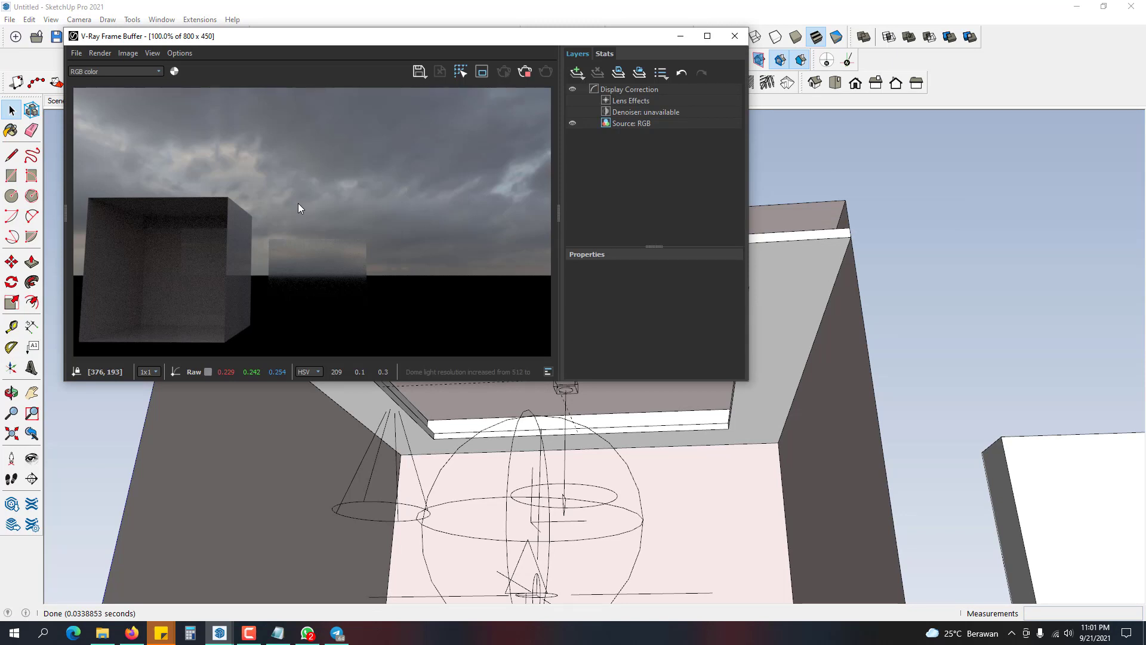
pyautogui.click(847, 137)
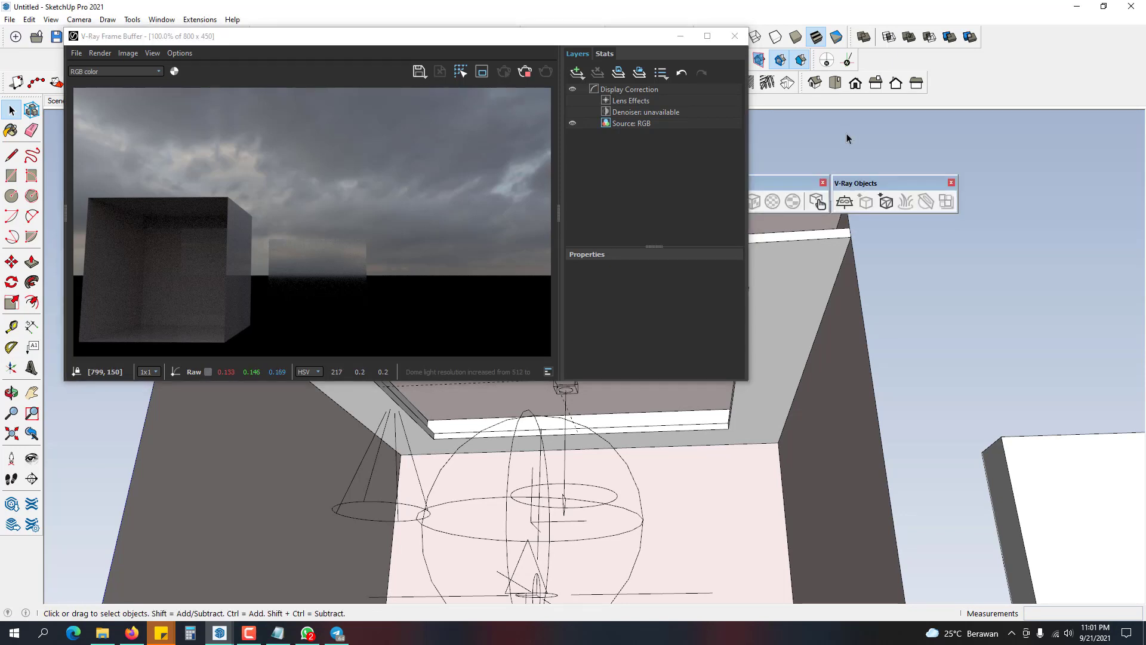
pyautogui.click(524, 132)
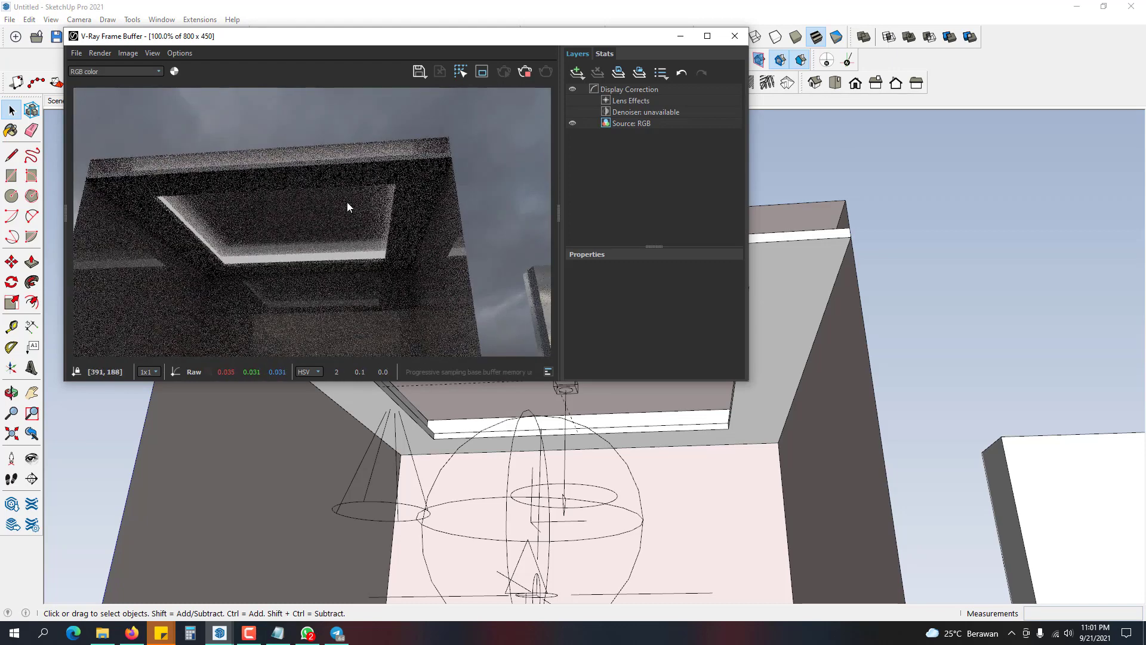
# - Open the V-Ray Asset Editor beside the frame buffer and set the Mesh Light's intensity to 50
pyautogui.moveTo(520, 44); pyautogui.dragTo(955, 245)
pyautogui.moveTo(641, 241); pyautogui.dragTo(441, 126)
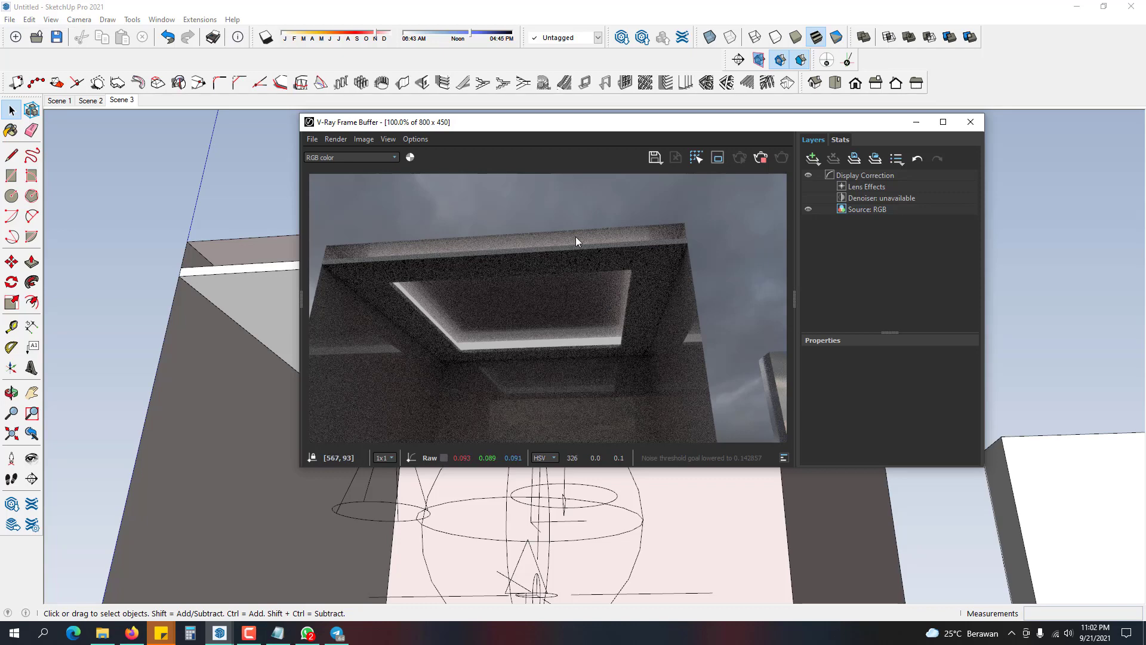
pyautogui.moveTo(206, 223)
pyautogui.mouseDown(button='middle')
pyautogui.moveTo(183, 294)
pyautogui.moveTo(213, 318)
pyautogui.mouseUp(button='middle')
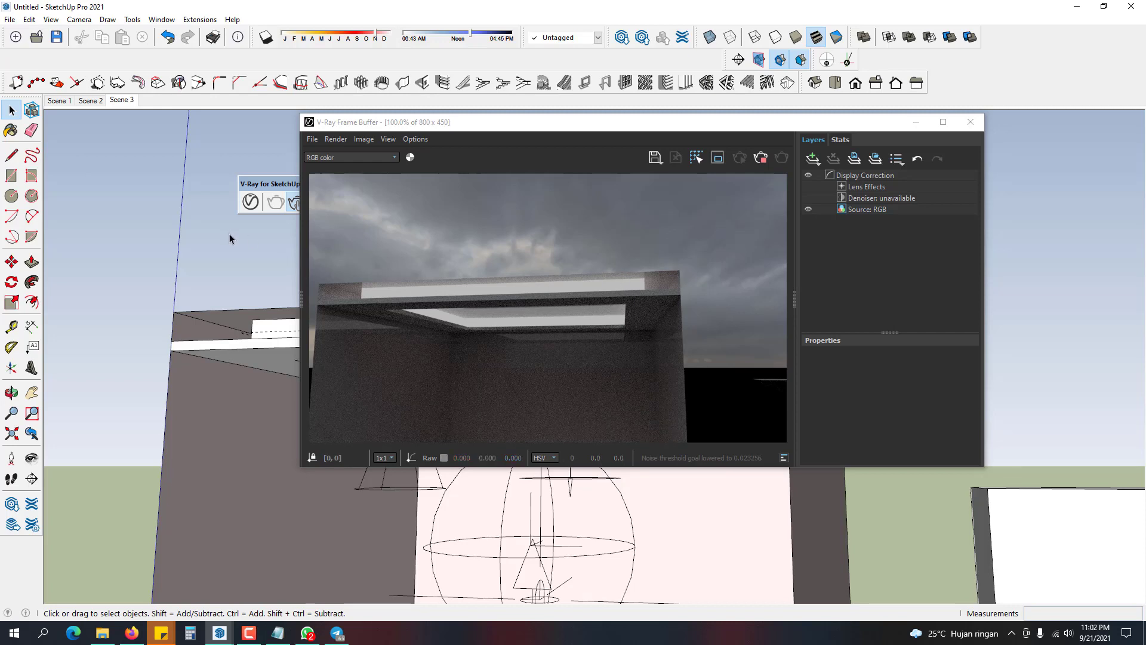
pyautogui.click(251, 201)
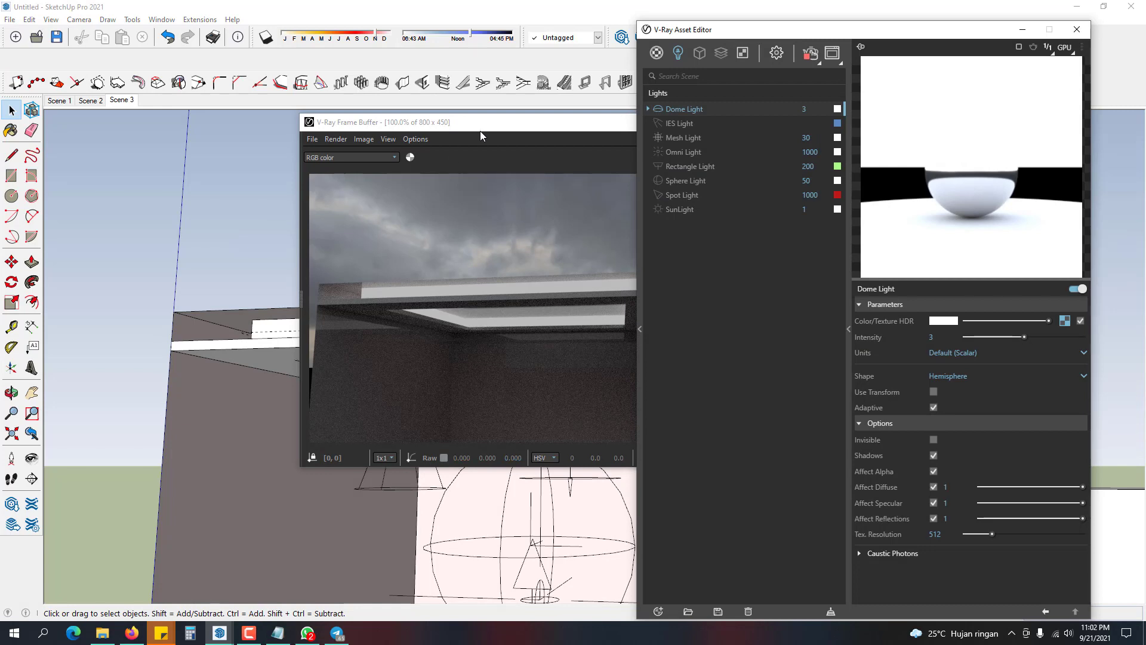
pyautogui.moveTo(404, 127); pyautogui.dragTo(161, 124)
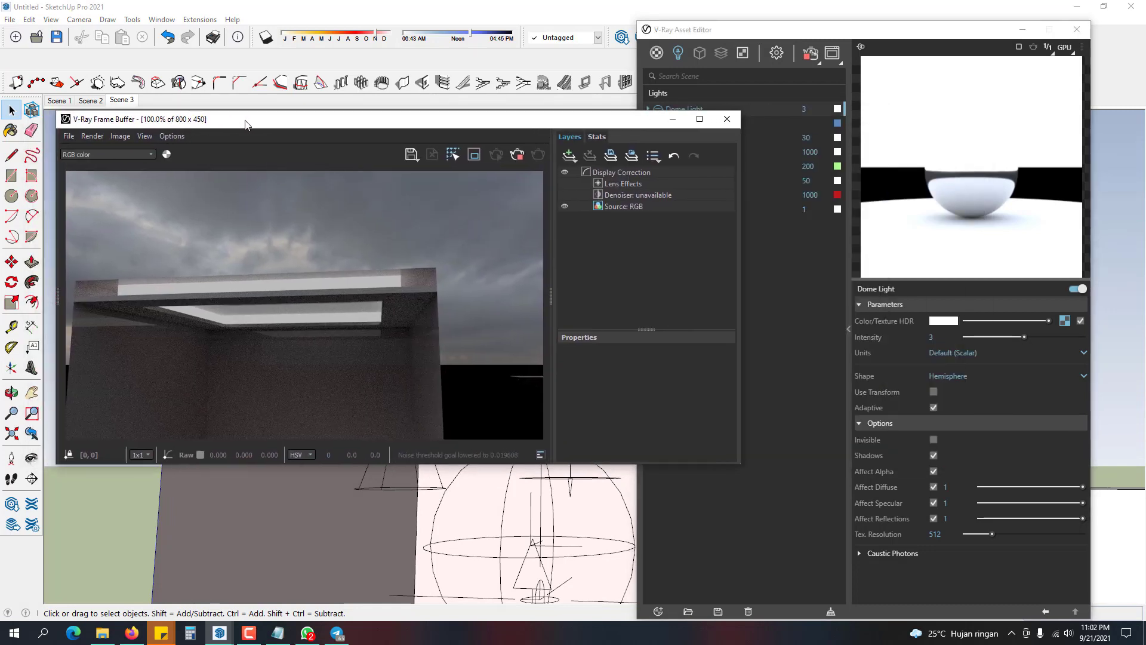
pyautogui.click(727, 31)
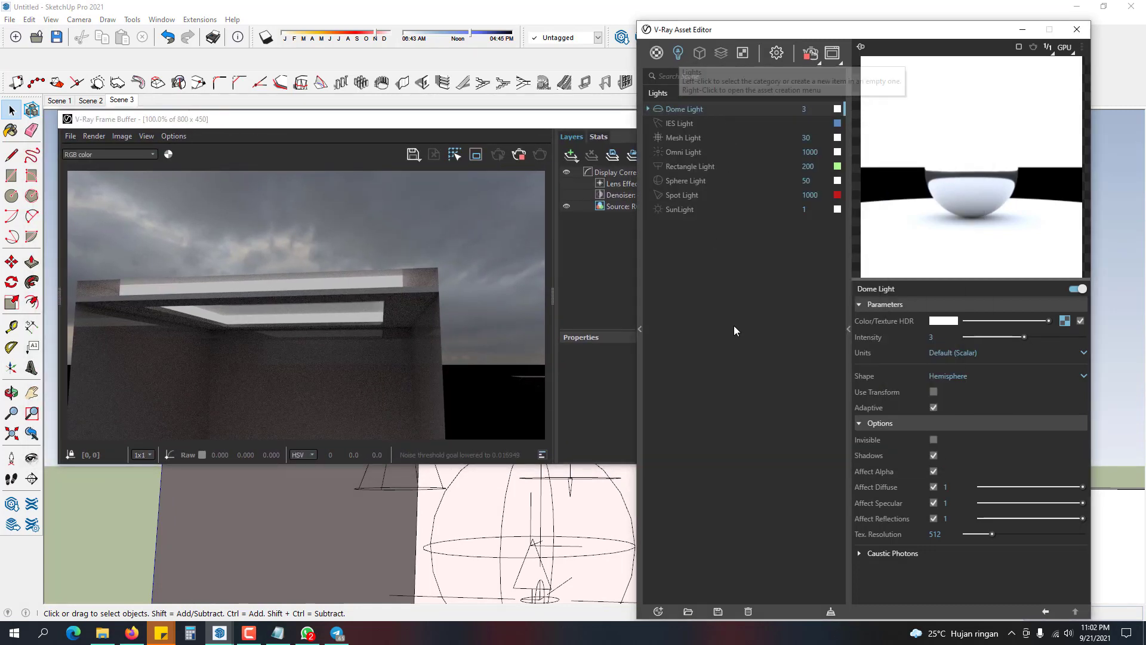
pyautogui.click(702, 140)
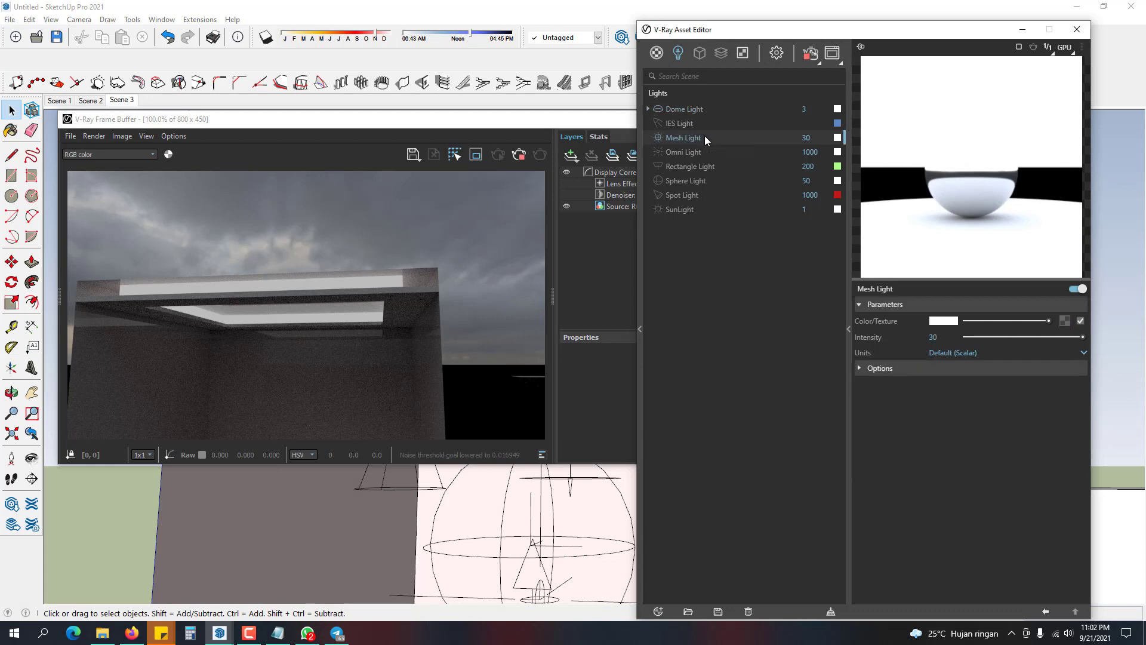
pyautogui.click(816, 141)
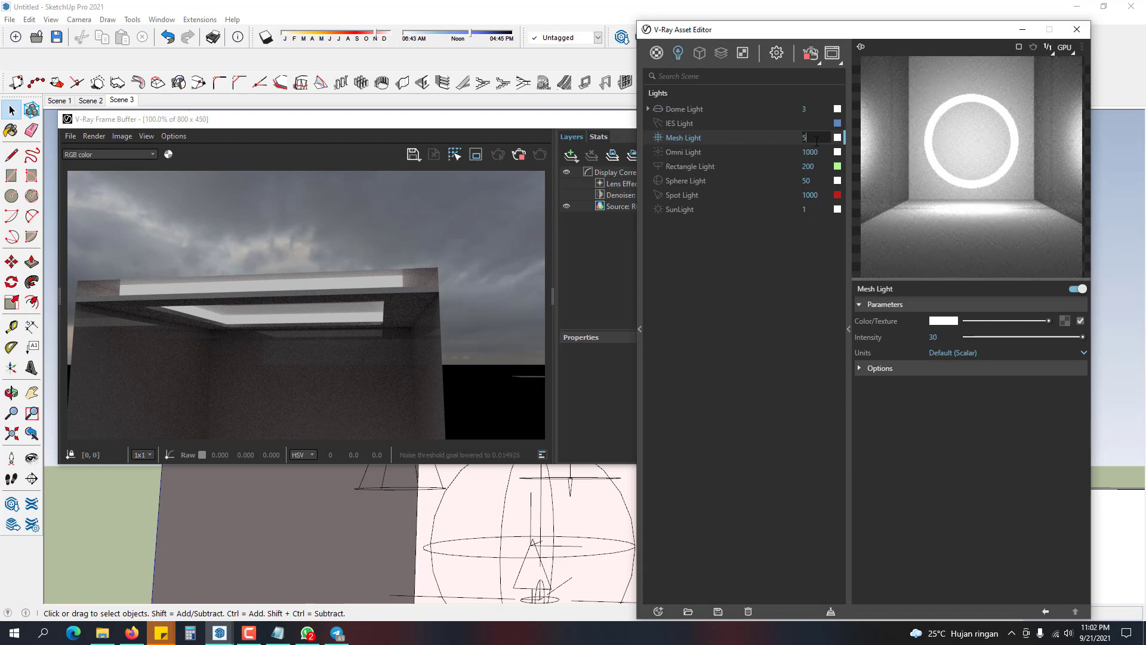
pyautogui.press('Return')
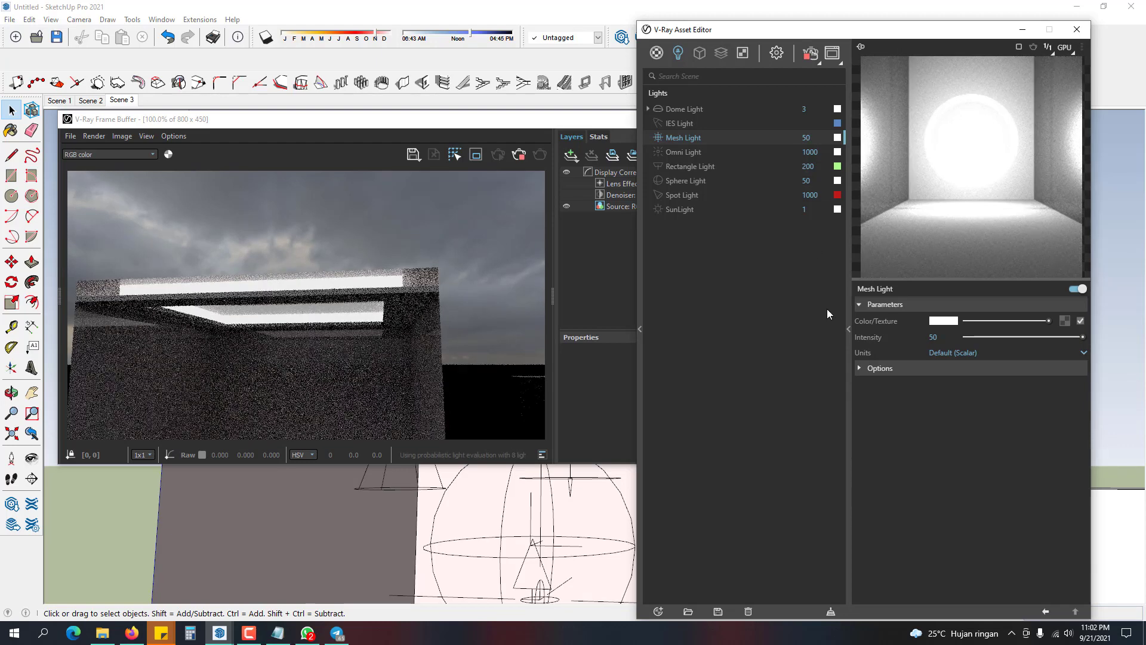
# - Try the Mesh Light's Invisible option in the live render and switch it back off
pyautogui.click(900, 367)
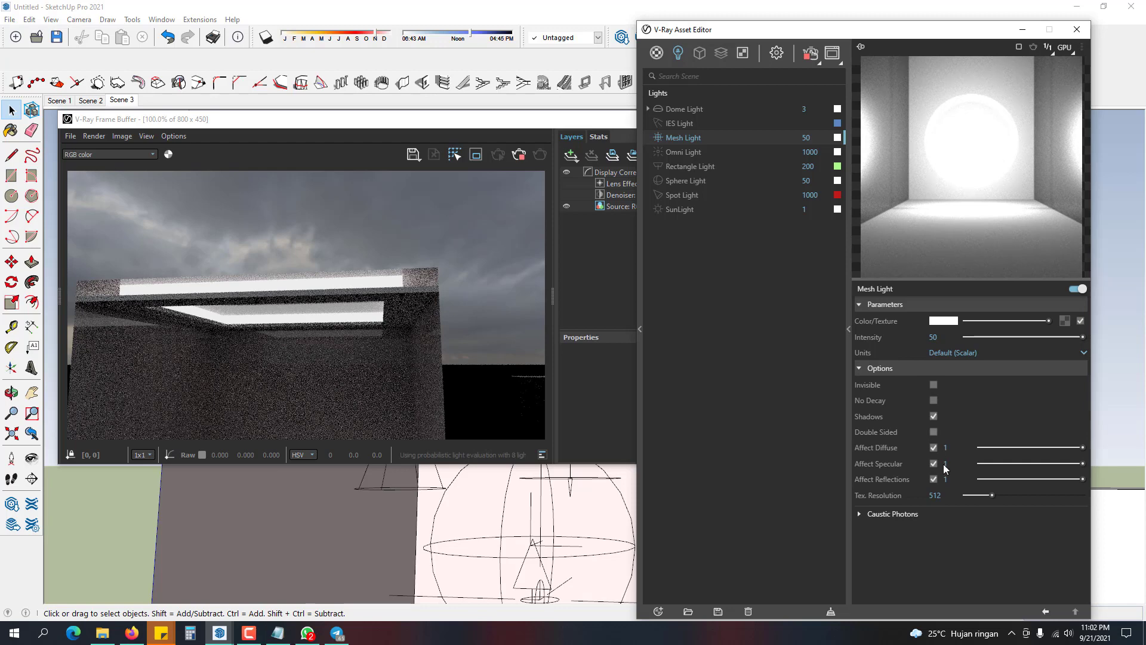
pyautogui.click(934, 385)
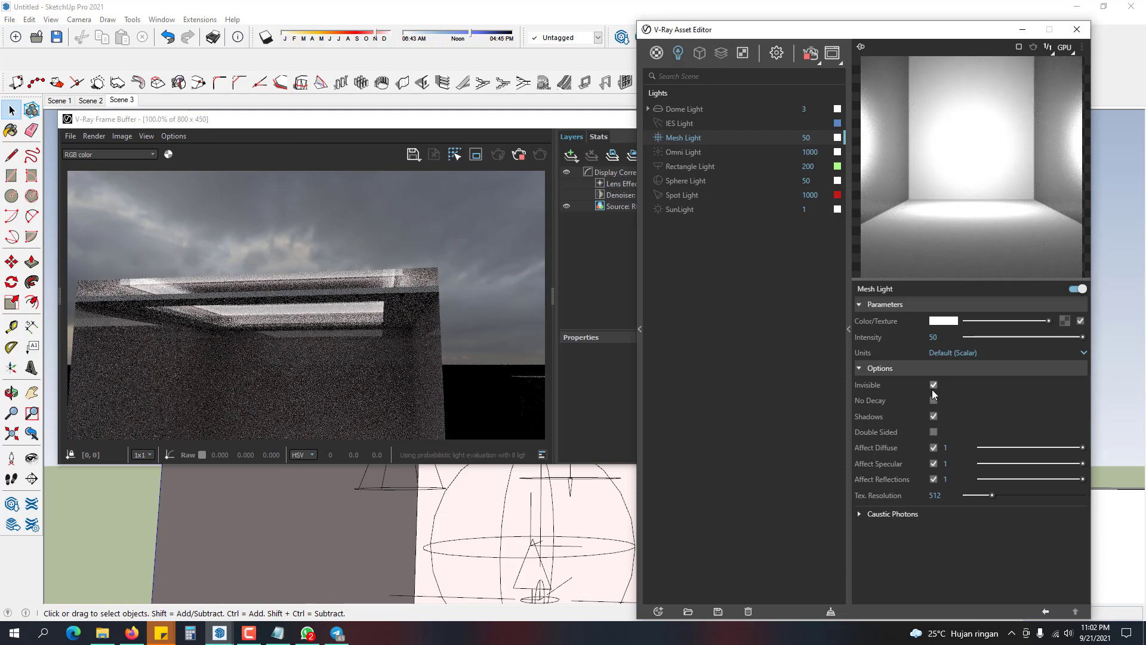
pyautogui.click(933, 387)
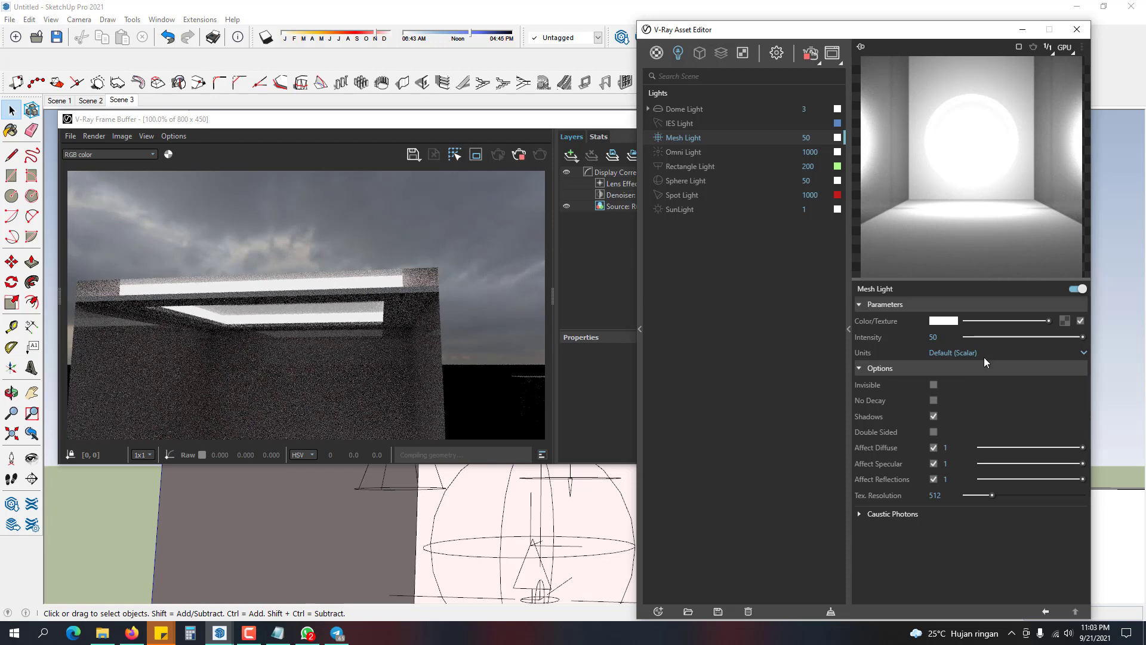
# - Set the Mesh Light's color to a temperature of 3500 K
pyautogui.click(943, 321)
pyautogui.doubleClick(599, 372)
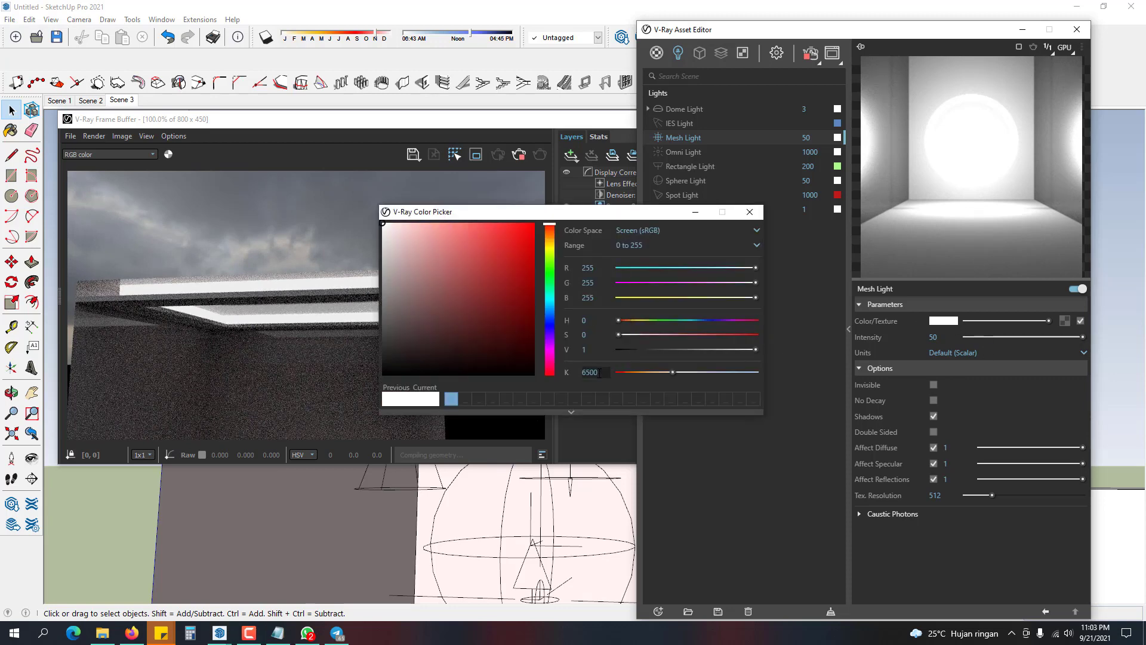
pyautogui.write('3500')
pyautogui.press('Return')
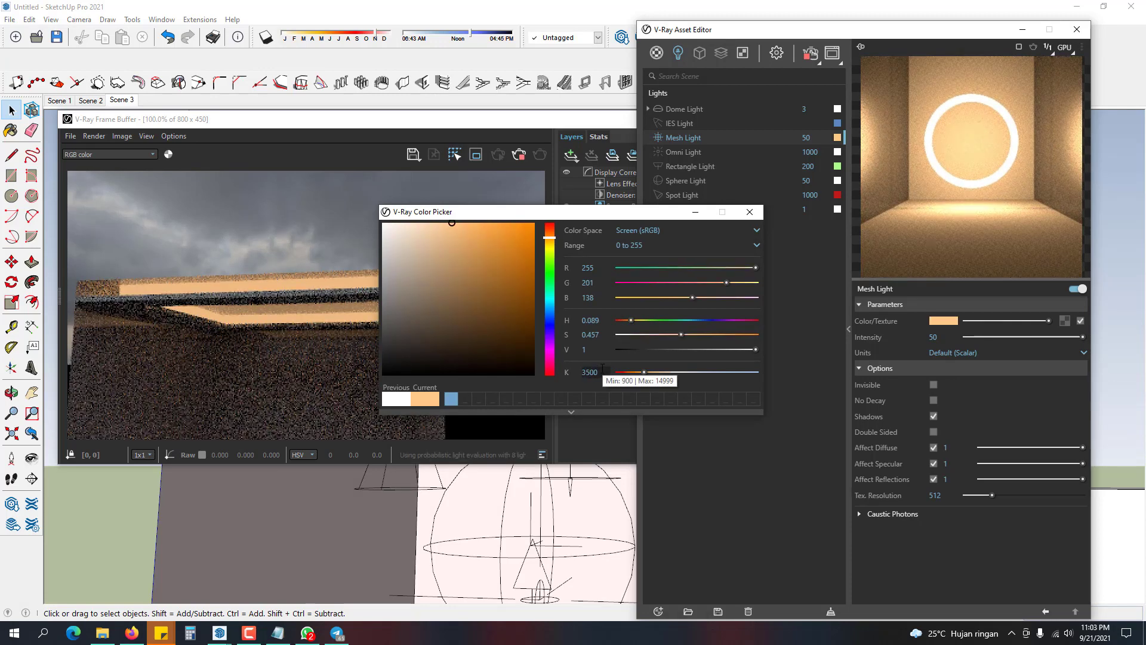
pyautogui.click(749, 212)
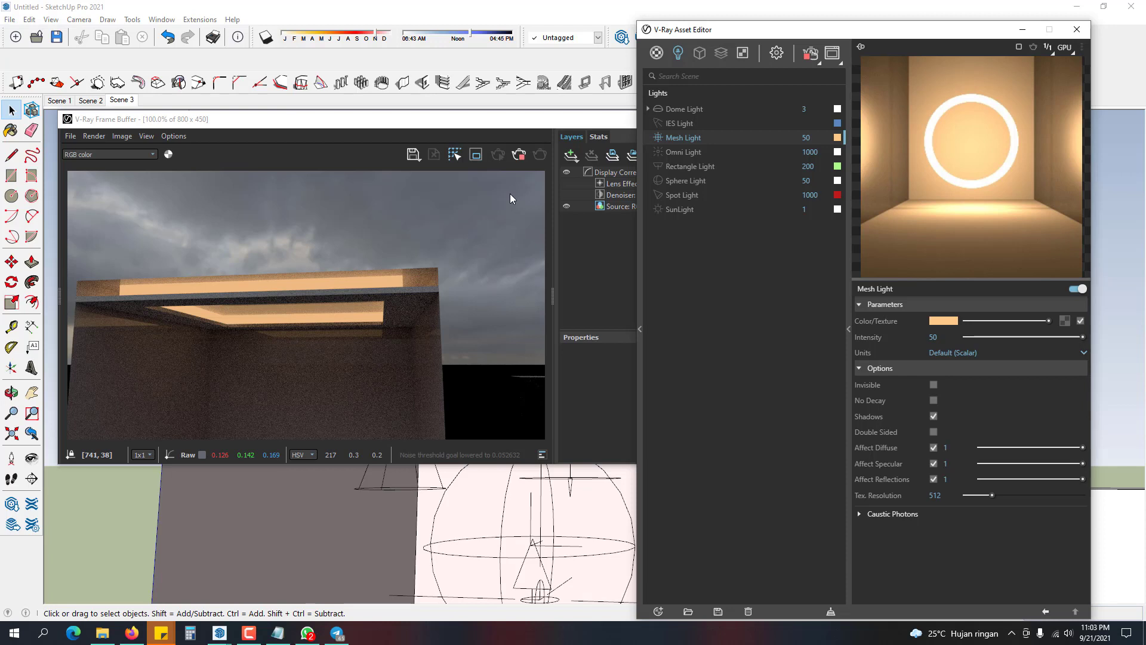
# - Stop the interactive render and close the V-Ray Frame Buffer
pyautogui.click(519, 157)
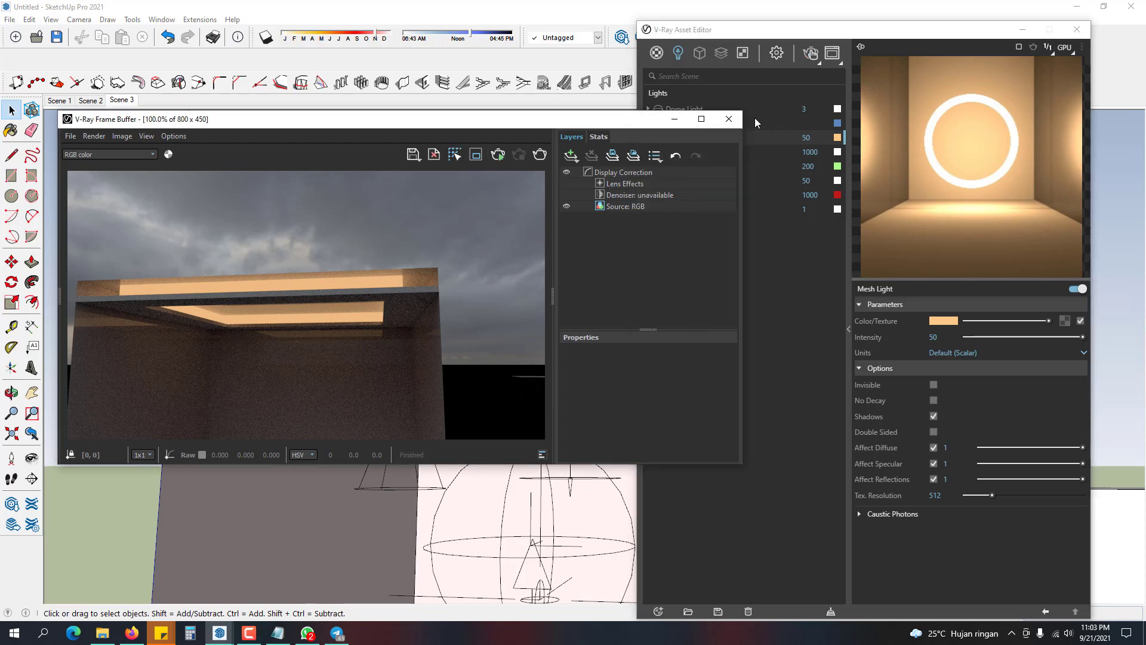
pyautogui.click(734, 118)
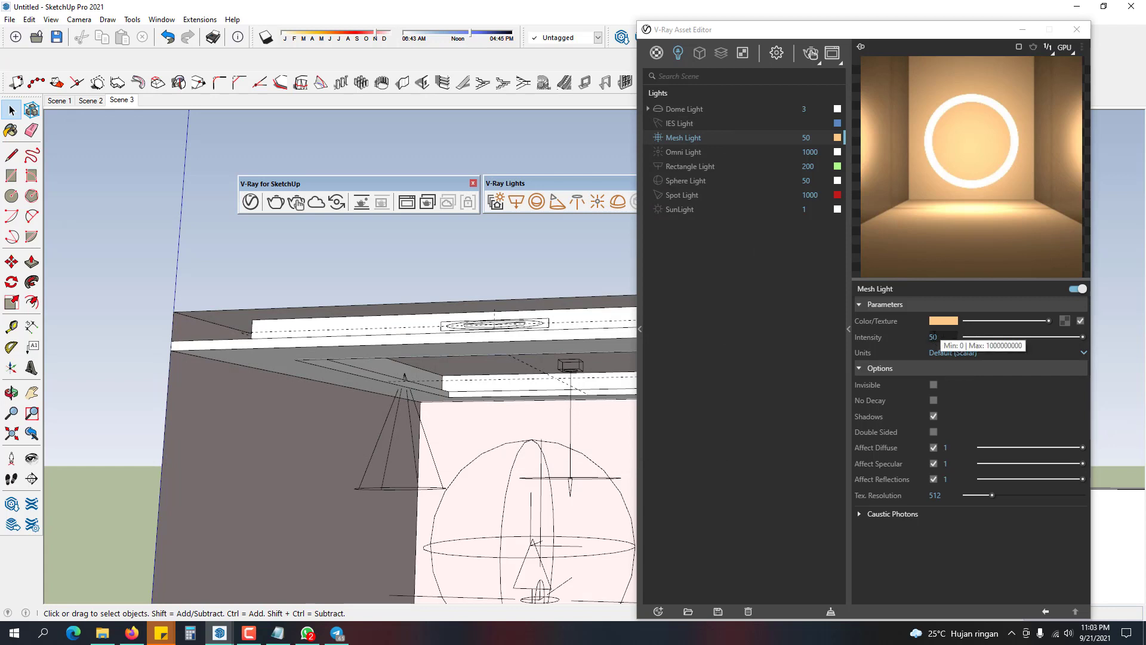
pyautogui.click(795, 299)
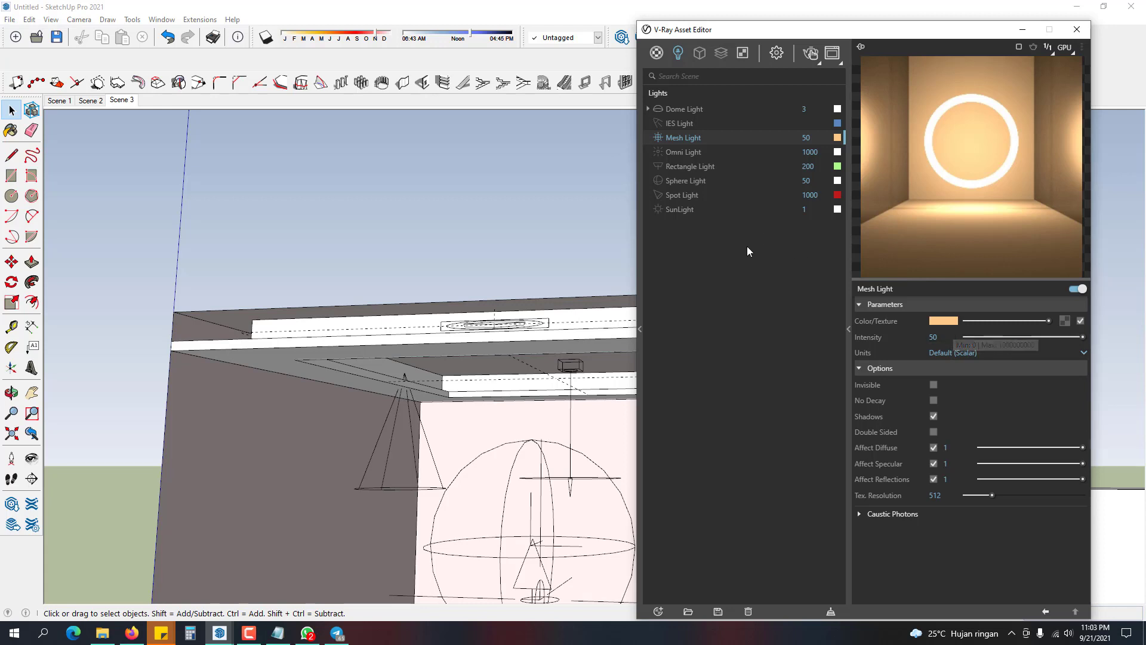
# - Turn off the Mesh Light and close the Asset Editor
pyautogui.click(582, 173)
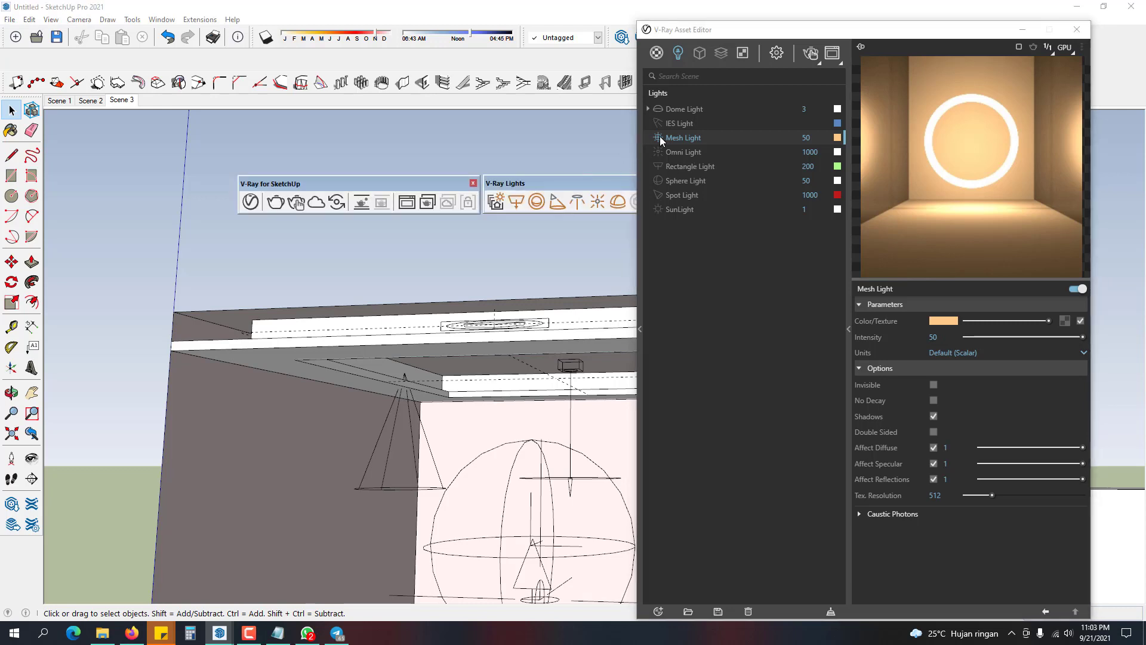
pyautogui.click(659, 137)
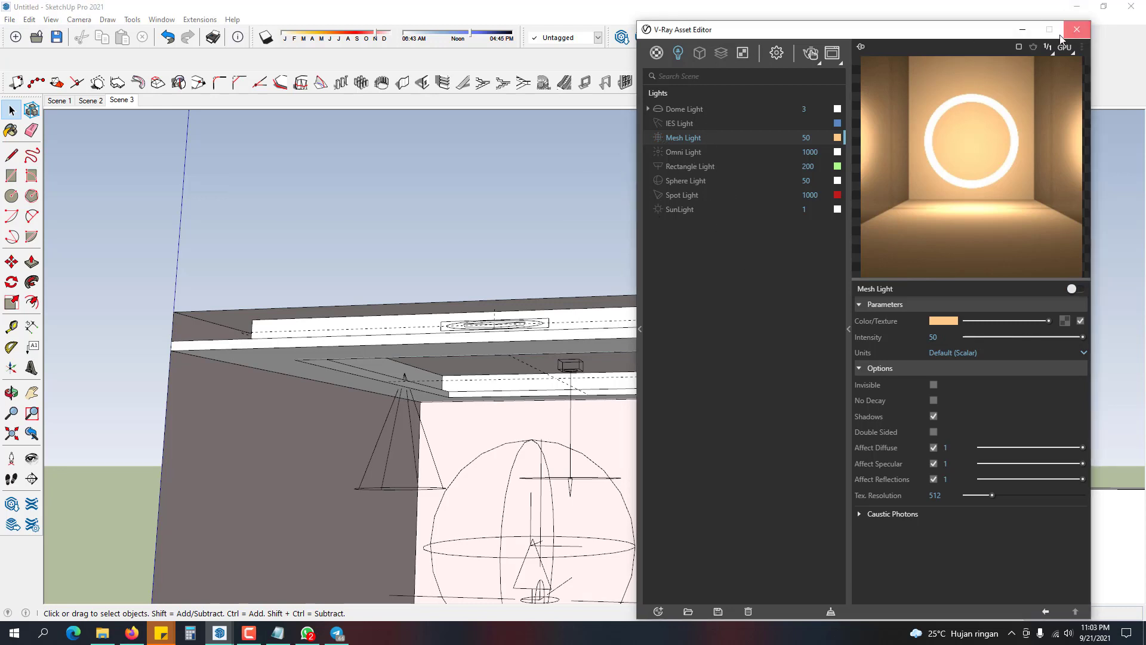
pyautogui.click(1076, 29)
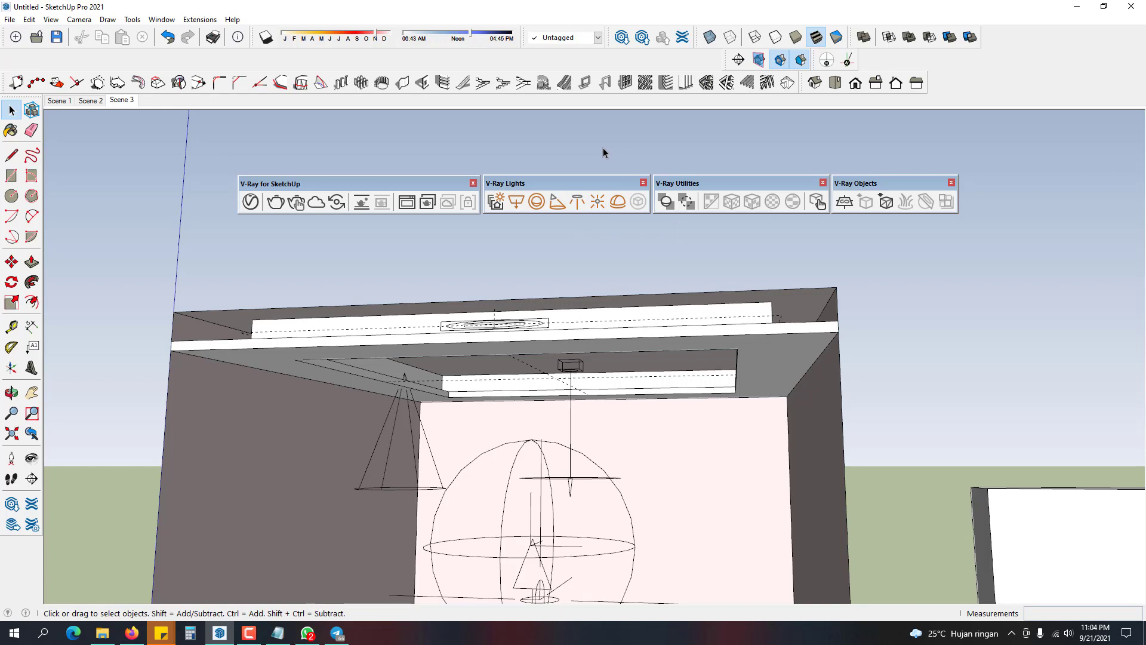
# - Reopen the Asset Editor and review the settings of the SunLight, Sphere, Rectangle, Omni, Spot and Mesh lights
pyautogui.click(250, 202)
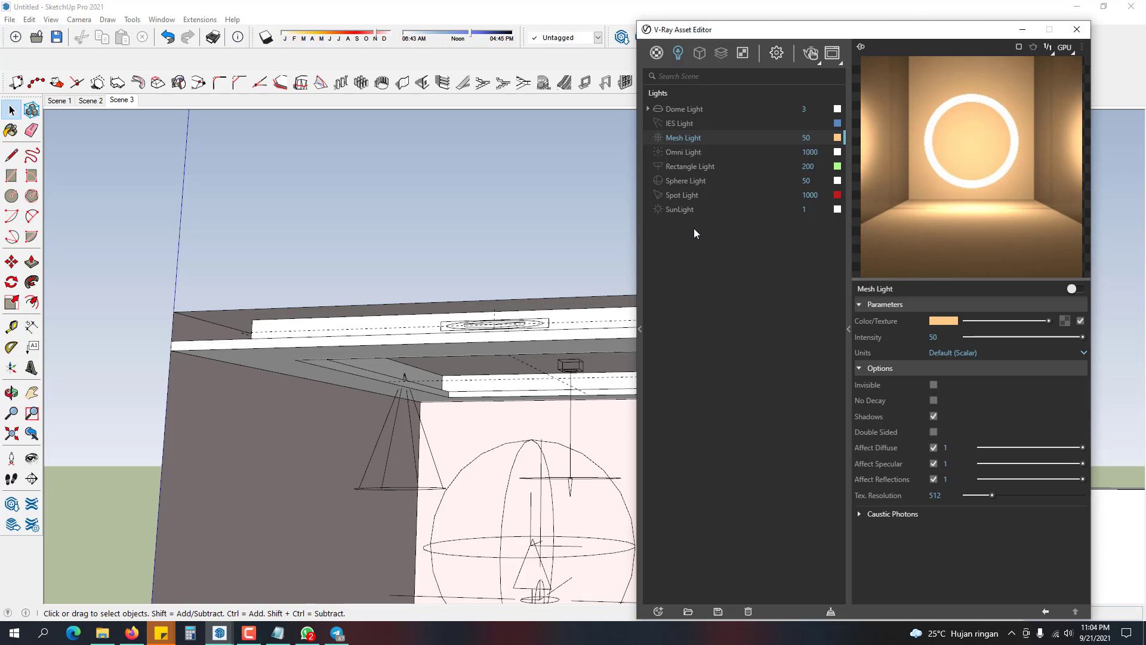
pyautogui.click(694, 210)
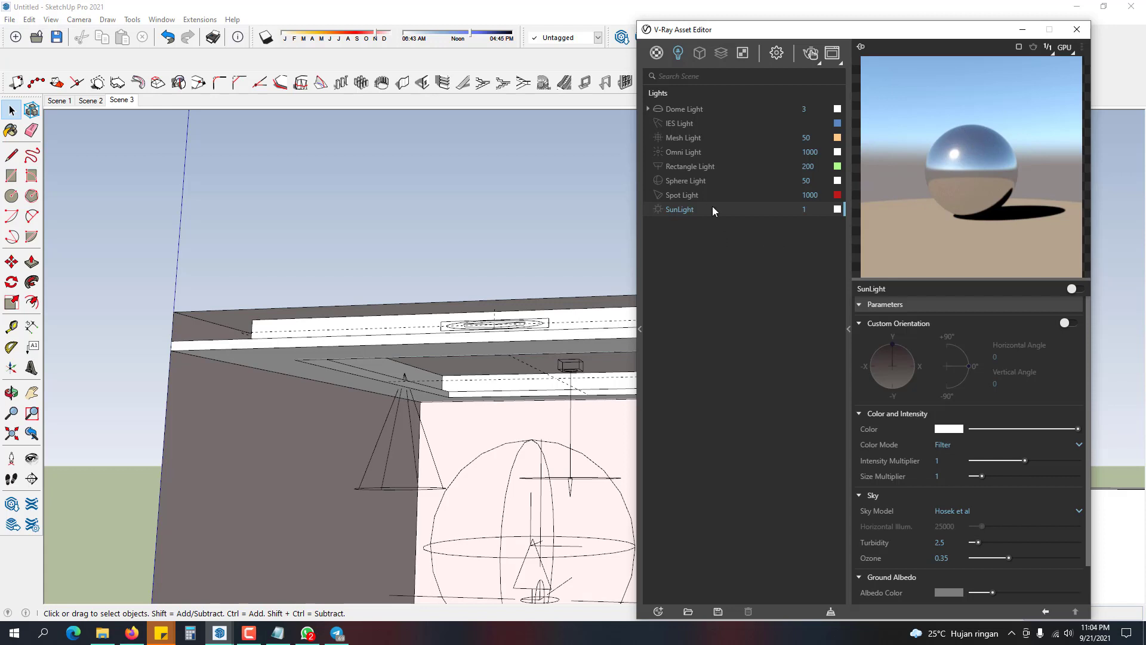
pyautogui.click(708, 187)
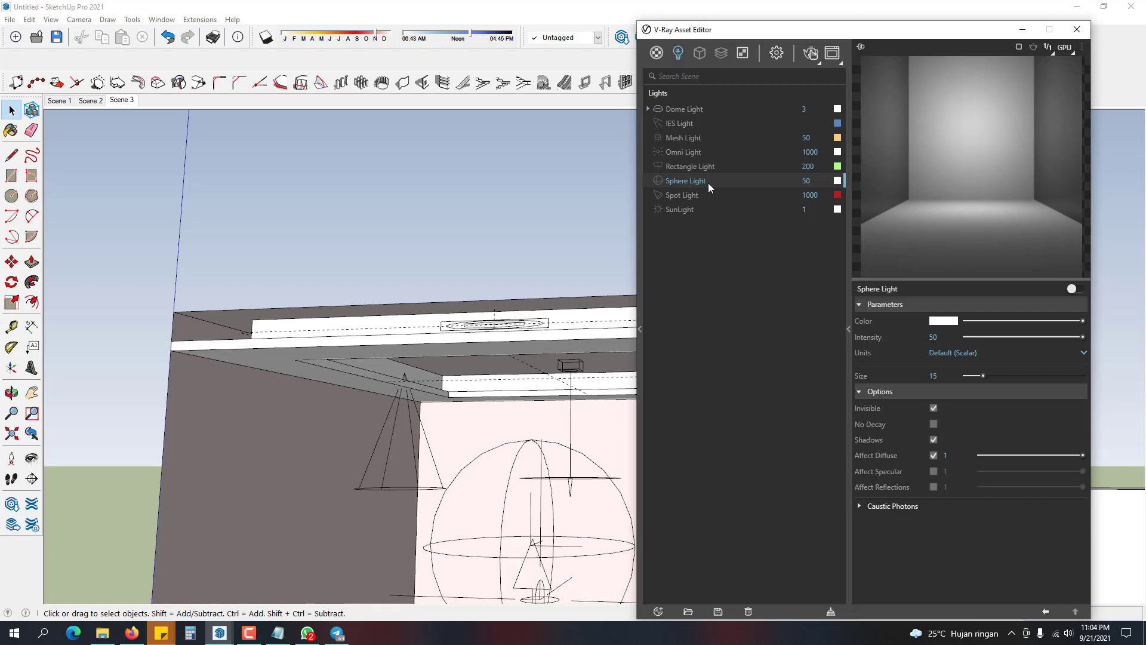
pyautogui.click(727, 166)
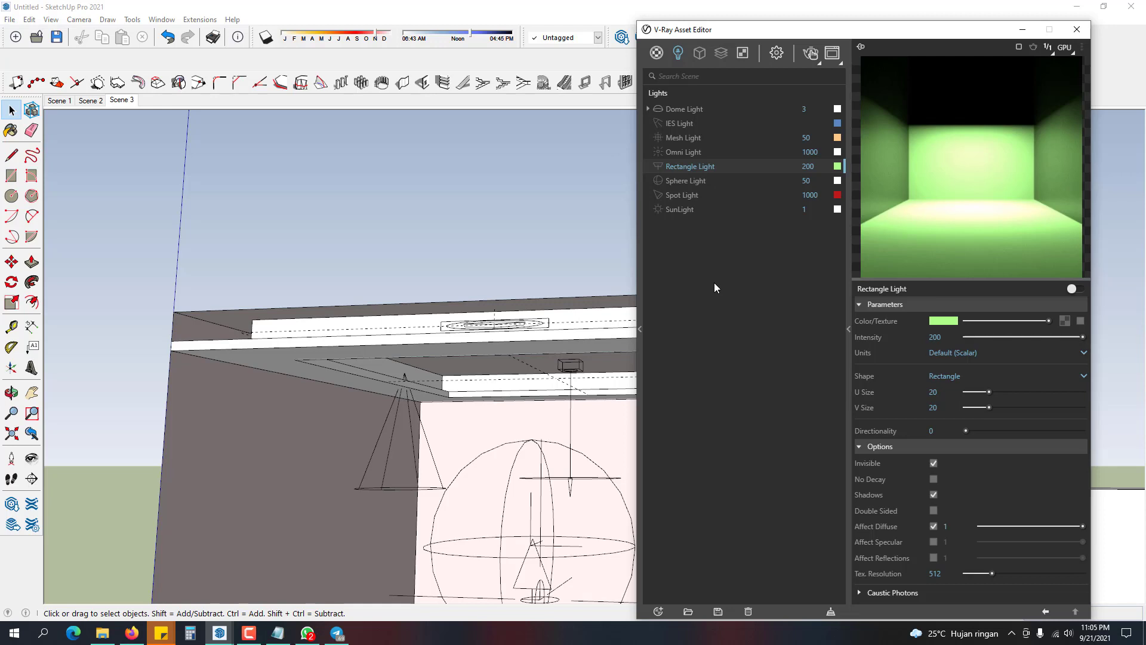
pyautogui.click(710, 137)
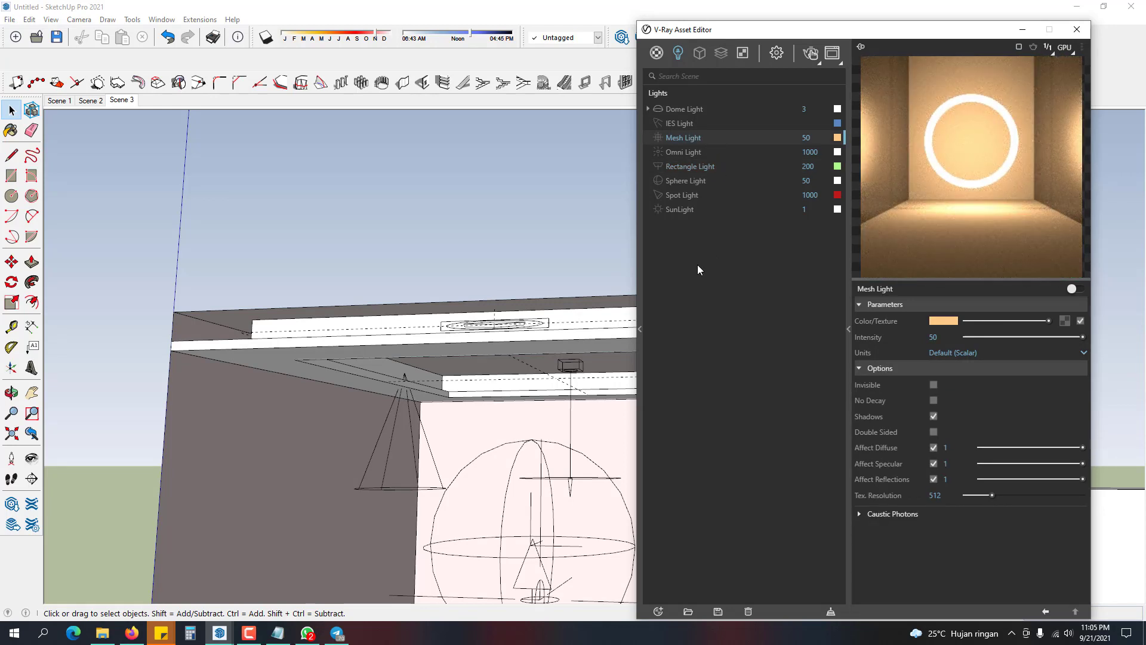
pyautogui.click(720, 167)
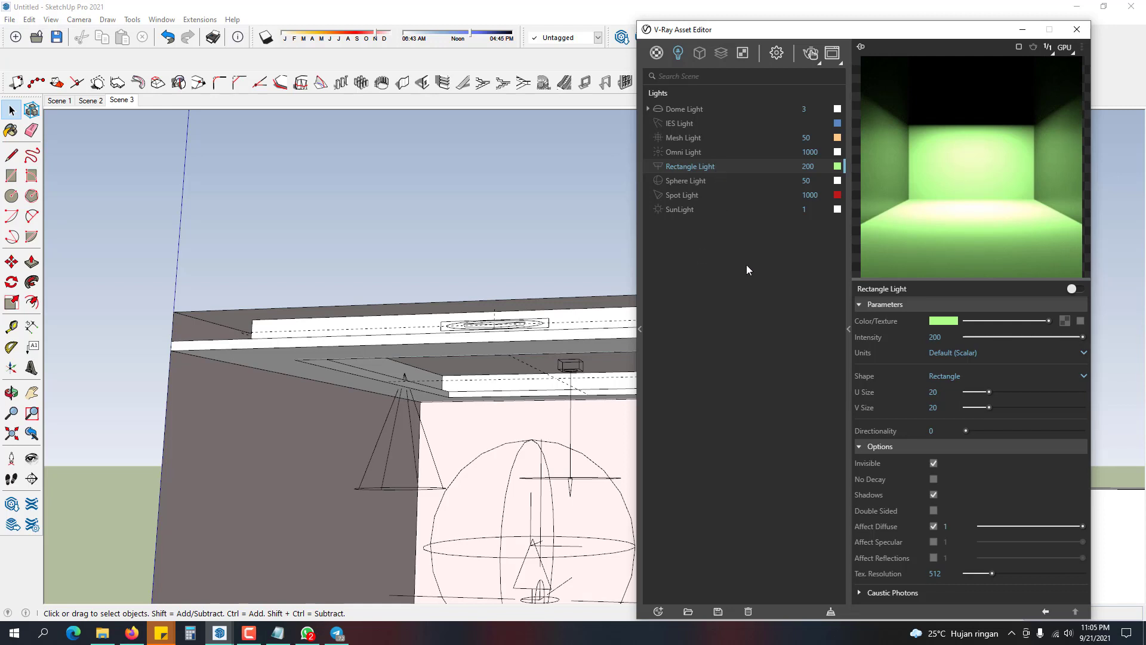
pyautogui.click(719, 152)
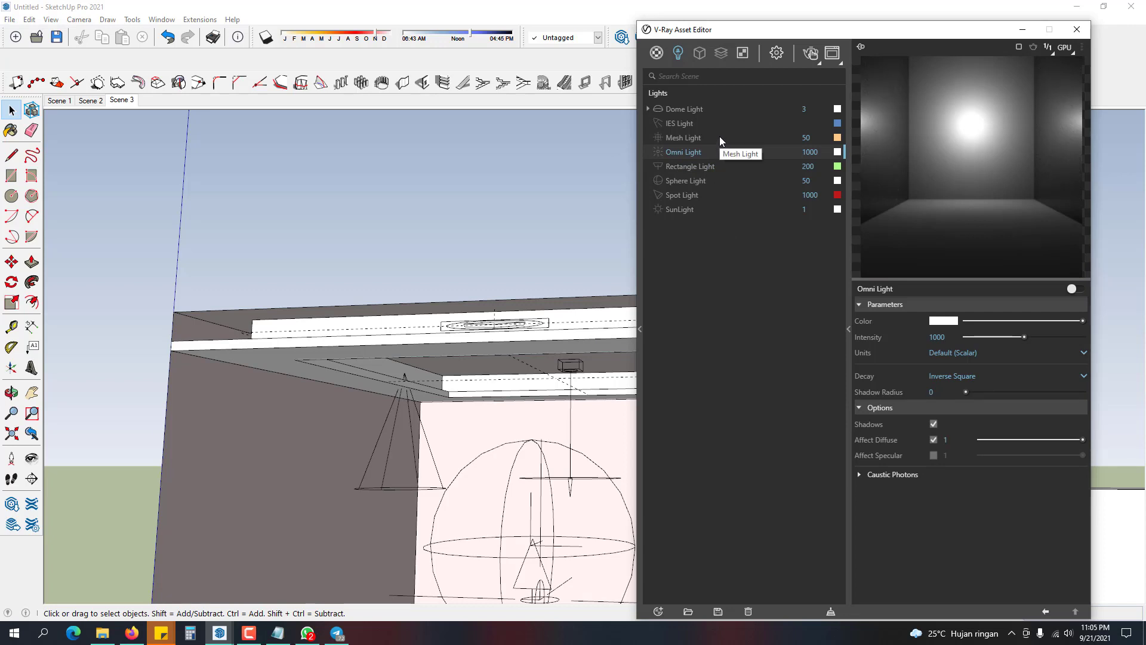
pyautogui.click(708, 193)
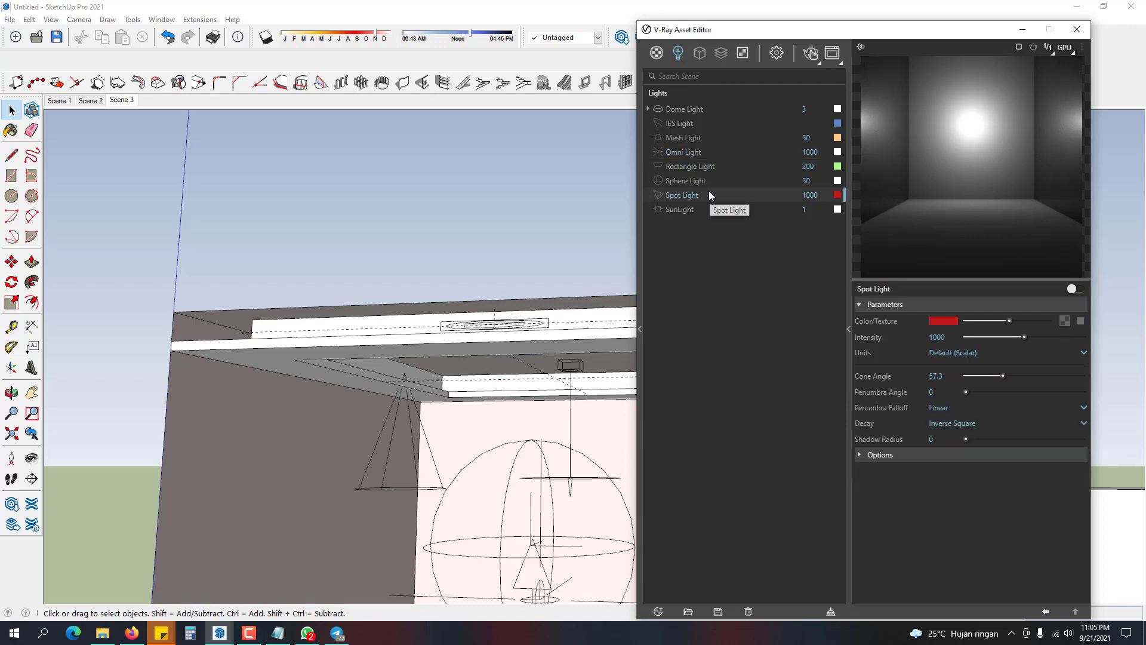
pyautogui.click(724, 138)
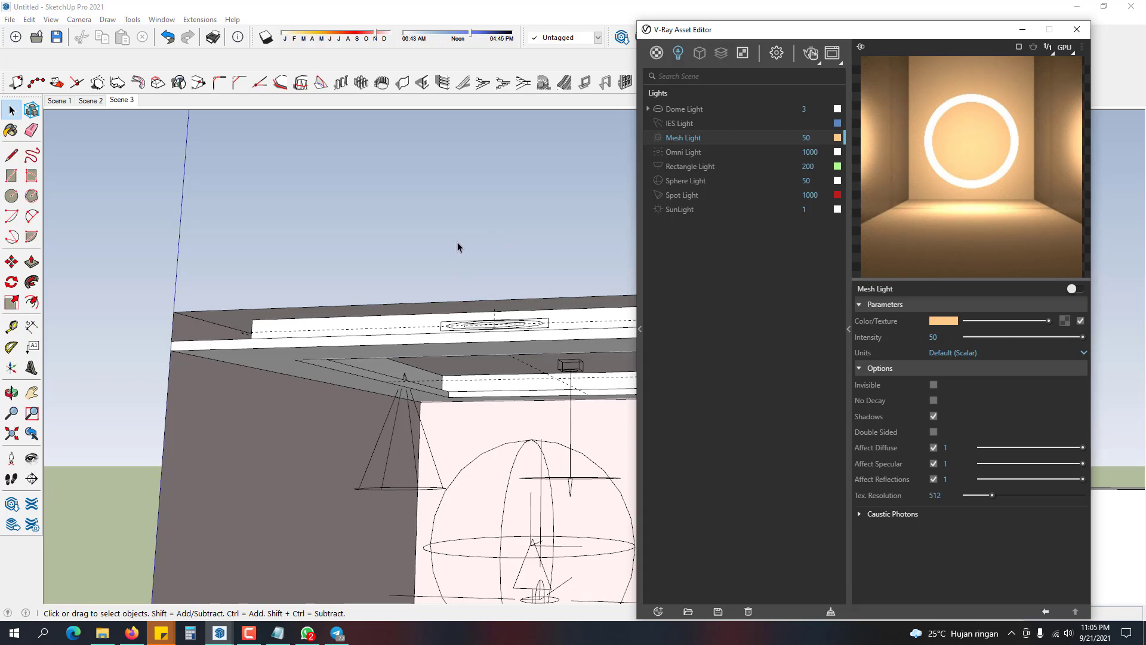
# - Draw a shallow two-point arc on the ground in front of the box
pyautogui.moveTo(458, 244); pyautogui.dragTo(445, 375, button='middle')
pyautogui.scroll(-3, 445, 375)
pyautogui.moveTo(352, 325)
pyautogui.keyDown('shift'); pyautogui.mouseDown(button='middle')
pyautogui.moveTo(263, 276)
pyautogui.moveTo(137, 257)
pyautogui.mouseUp(button='middle'); pyautogui.keyUp('shift')
pyautogui.moveTo(316, 335)
pyautogui.mouseDown(button='middle')
pyautogui.moveTo(371, 421)
pyautogui.moveTo(370, 320)
pyautogui.moveTo(392, 396)
pyautogui.mouseUp(button='middle')
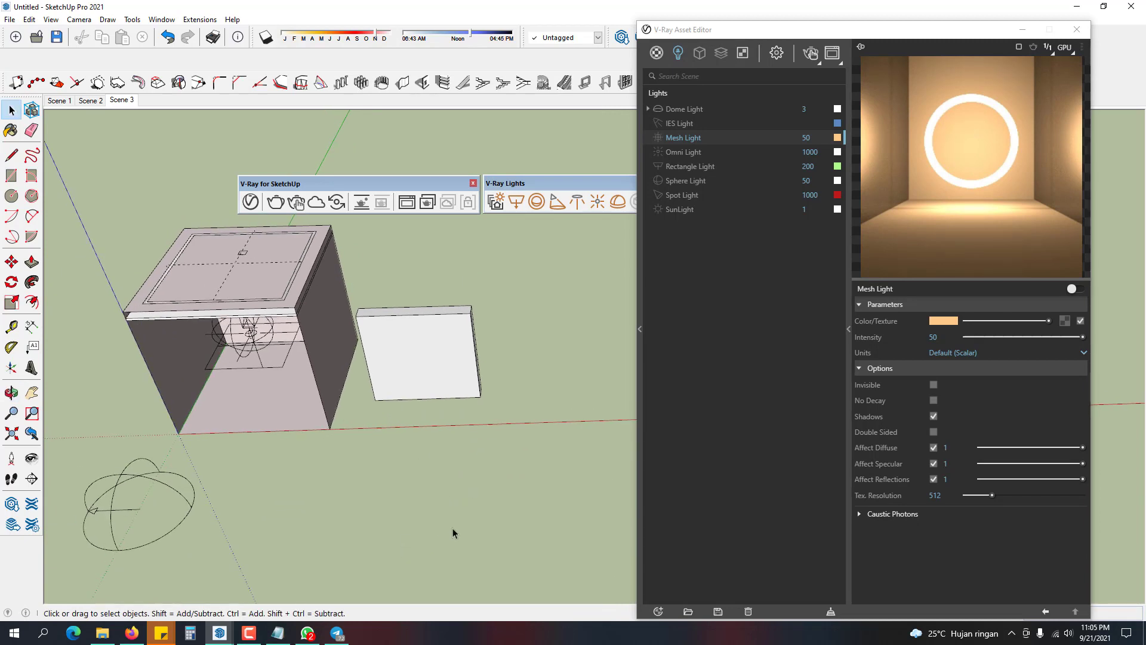
pyautogui.press('a')
pyautogui.click(406, 526)
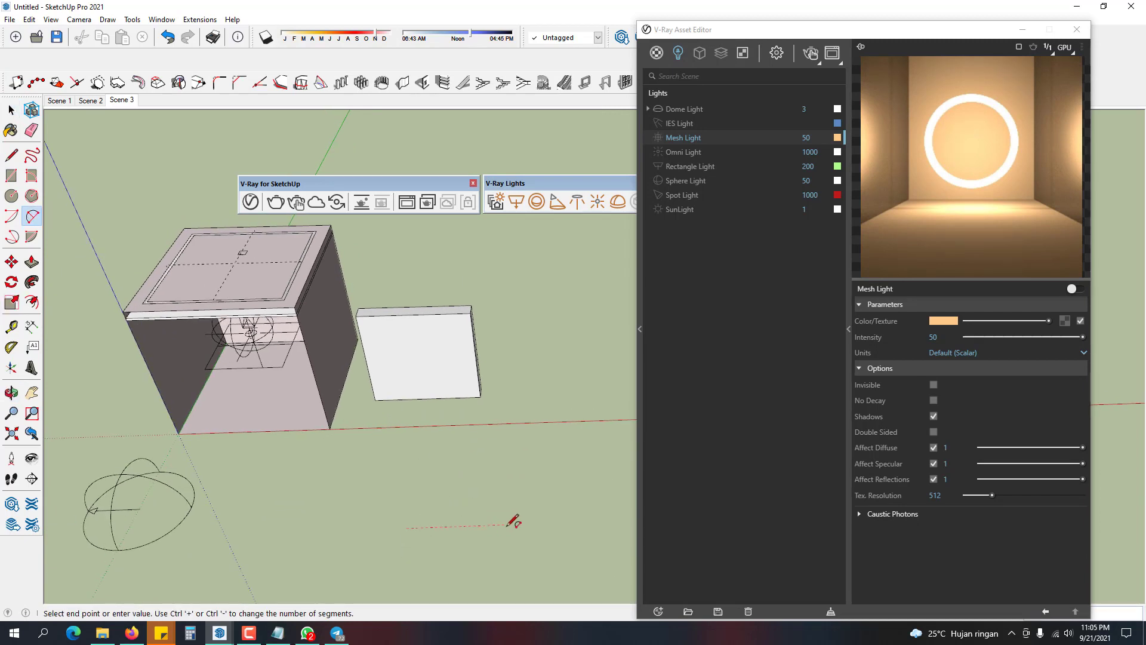
pyautogui.click(508, 526)
pyautogui.click(507, 510)
pyautogui.press('space')
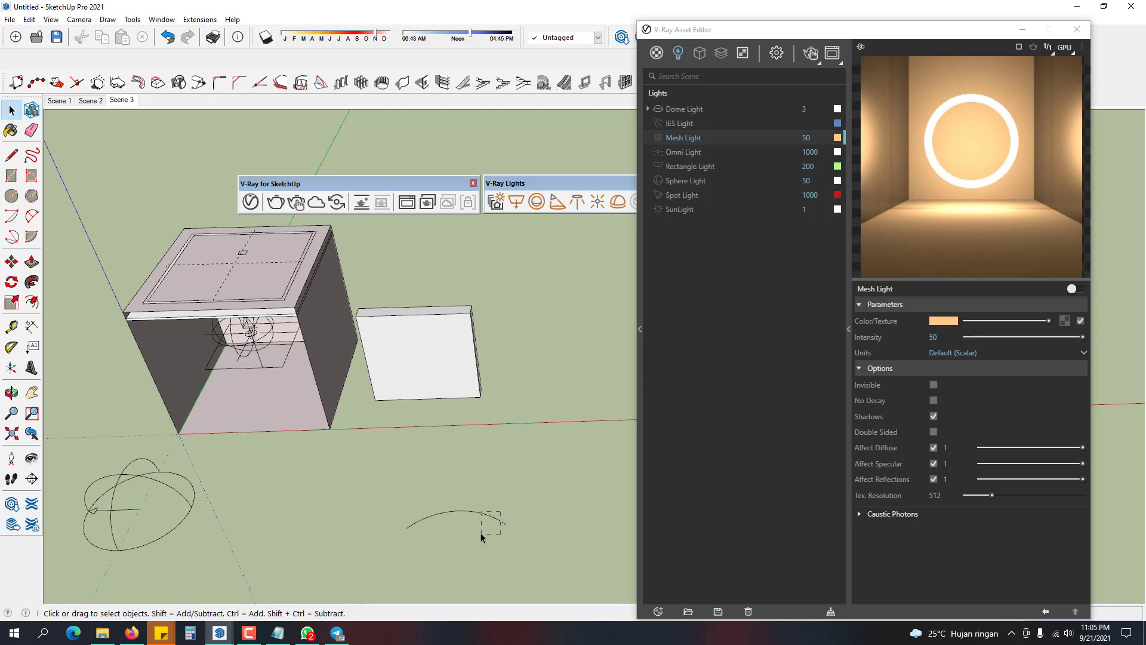
# - Rotate a copy of the arc half a turn about its right endpoint to form an S-shaped curve
pyautogui.click(481, 512)
pyautogui.press('q')
pyautogui.click(506, 524)
pyautogui.click(405, 527)
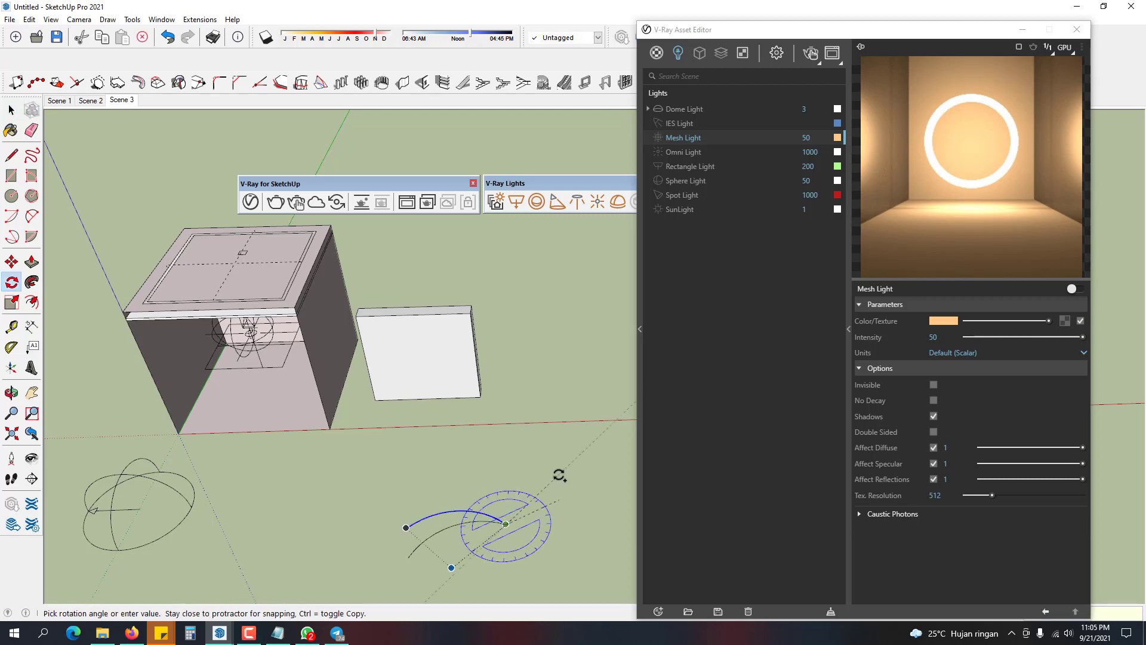
pyautogui.click(605, 516)
pyautogui.press('space')
pyautogui.scroll(1, 537, 505)
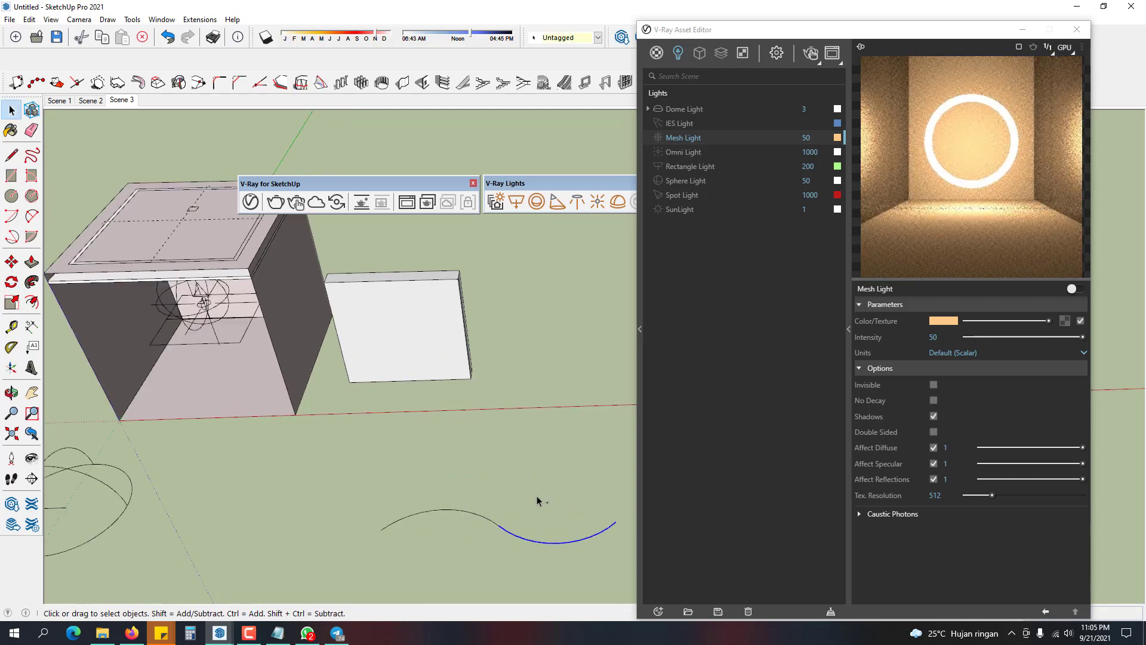
# - Offset the S-shaped curve slightly toward the box to create a parallel curve
pyautogui.scroll(2, 503, 521)
pyautogui.press('f')
pyautogui.click(497, 529)
pyautogui.click(495, 518)
pyautogui.press('space')
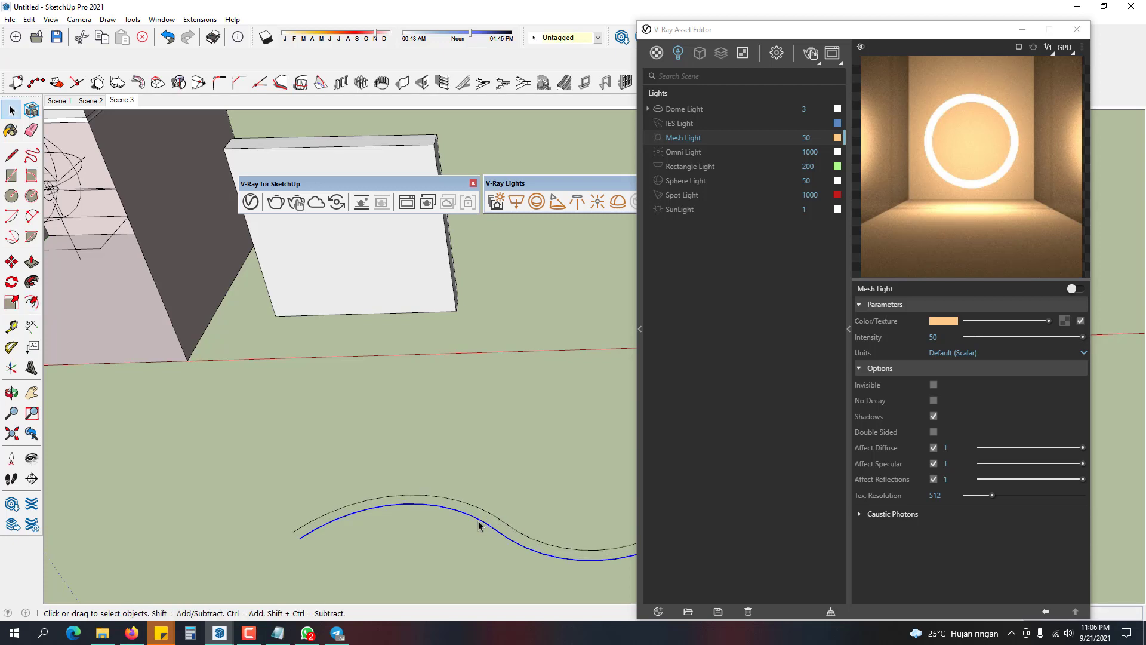
# - Close both ends of the S-shaped strip with short lines joining the two parallel curves
pyautogui.press('l')
pyautogui.scroll(1, 302, 533)
pyautogui.click(302, 534)
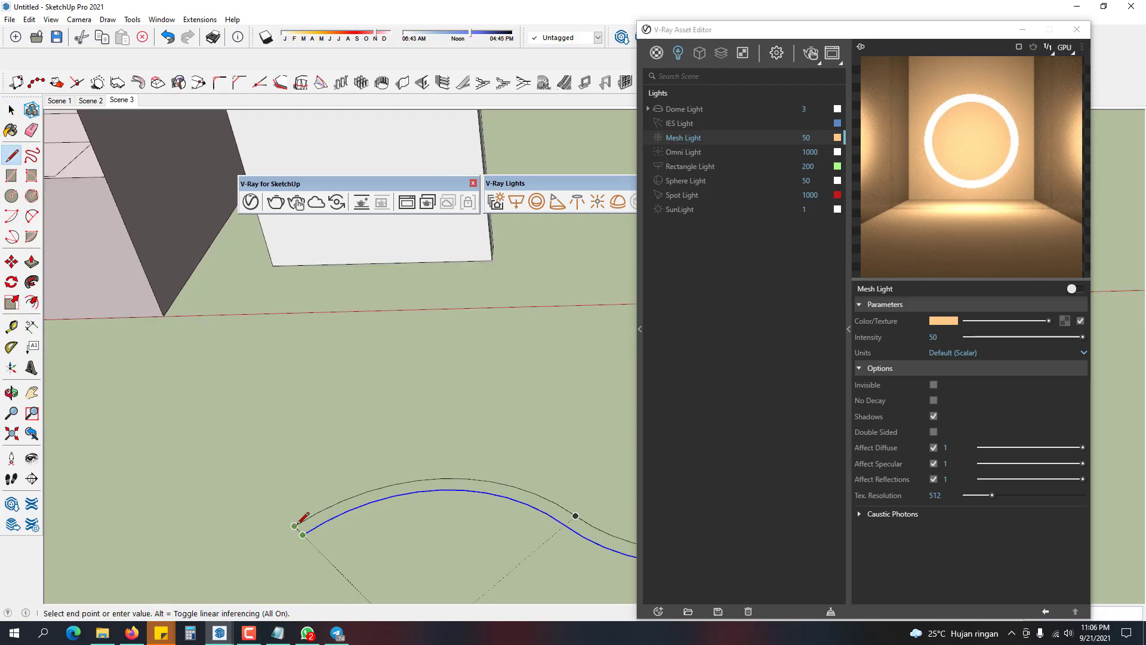
pyautogui.click(295, 526)
pyautogui.press('space')
pyautogui.scroll(-2, 458, 532)
pyautogui.keyDown('shift'); pyautogui.moveTo(621, 528); pyautogui.dragTo(358, 488, button='middle'); pyautogui.keyUp('shift')
pyautogui.scroll(4, 471, 481)
pyautogui.press('l')
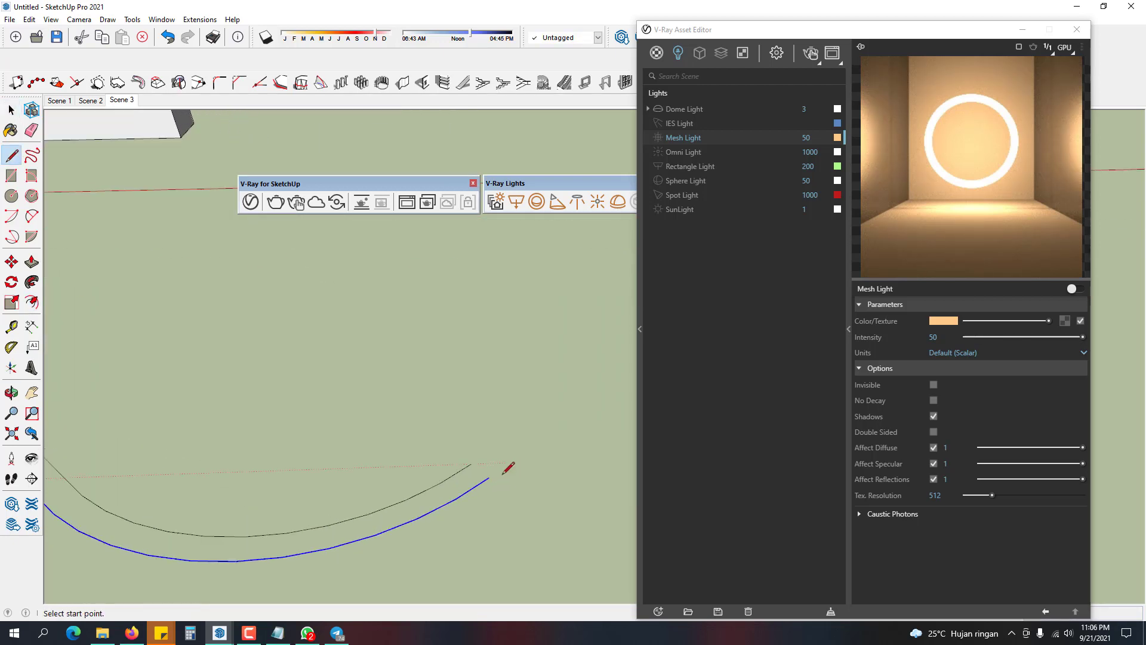
pyautogui.click(489, 477)
pyautogui.click(471, 463)
pyautogui.press('space')
# - Extrude the S-shaped face slightly upward and group the resulting solid
pyautogui.press('p')
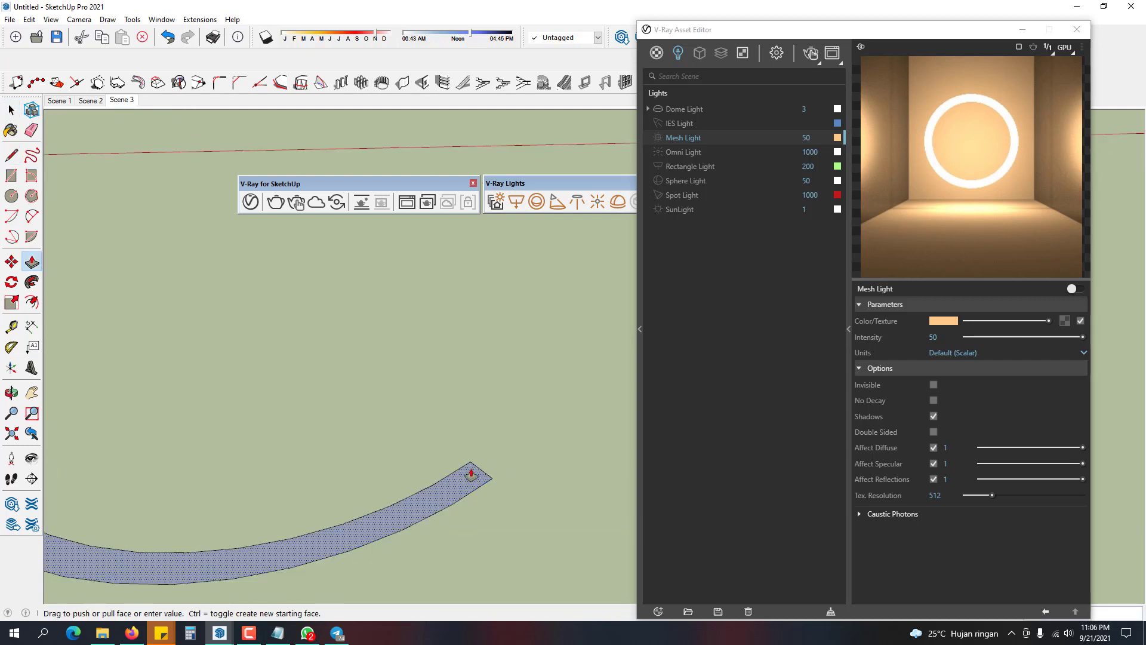
pyautogui.click(471, 464)
pyautogui.press('space')
pyautogui.tripleClick(475, 471)
pyautogui.hotkey('ctrl', 'g')
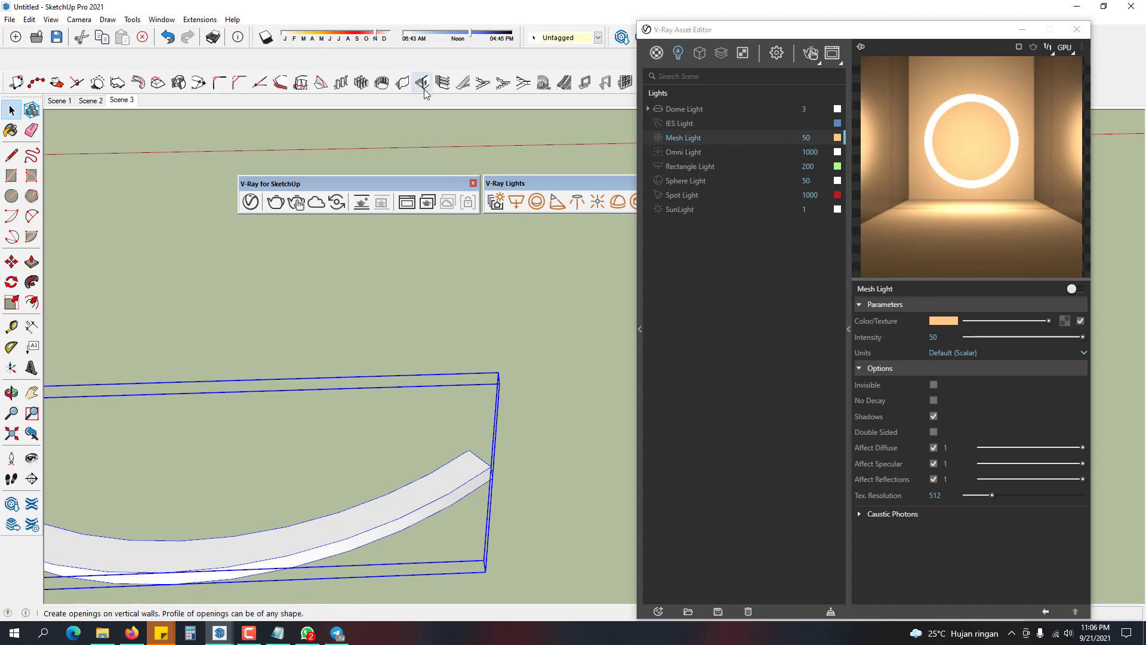
# - Convert the grouped S-shaped strip into a V-Ray mesh light
pyautogui.click(596, 182)
pyautogui.click(637, 201)
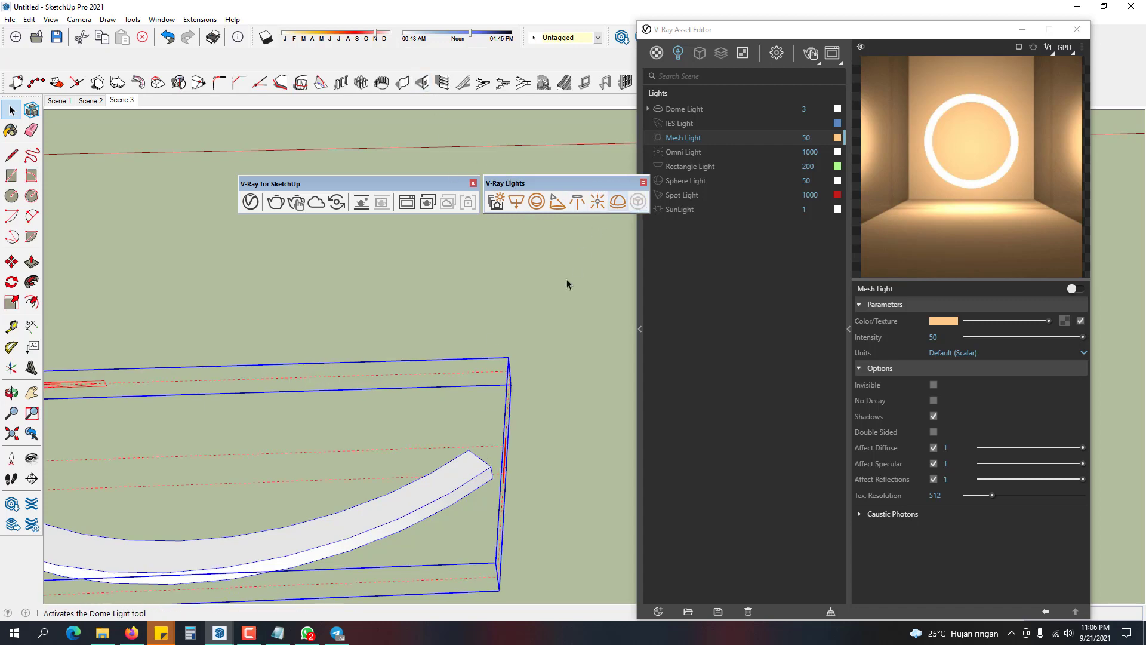
pyautogui.click(567, 284)
pyautogui.moveTo(477, 349); pyautogui.dragTo(588, 388, button='middle')
pyautogui.scroll(-3, 356, 353)
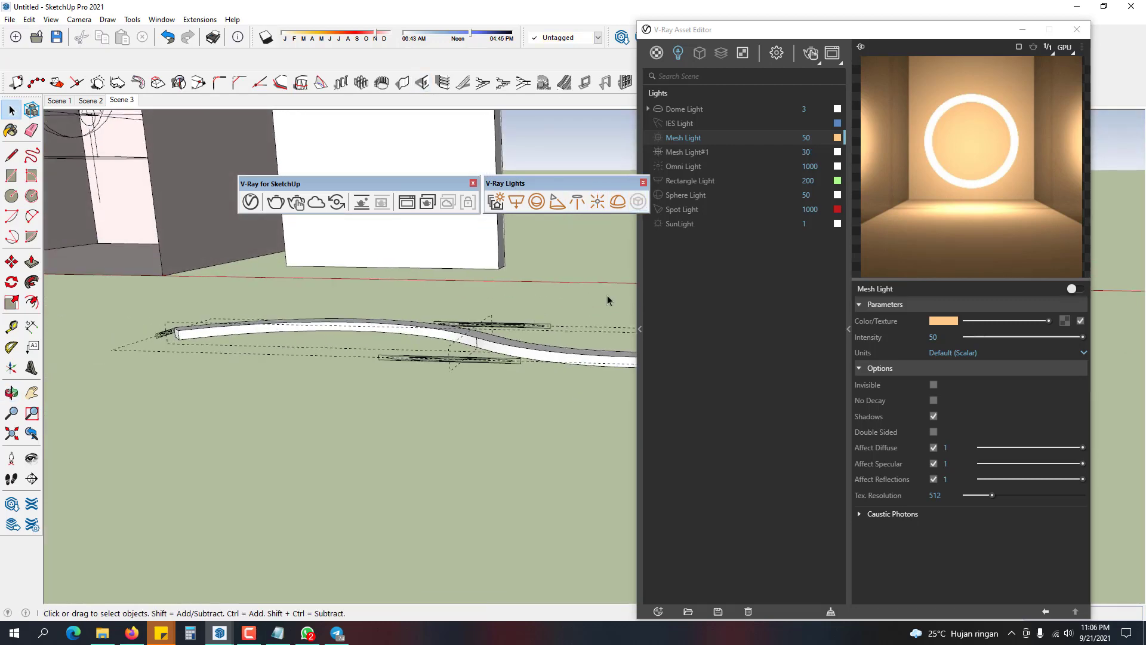
# - Run an interactive render with the strip's mesh light selected and examine the glowing strip from different angles
pyautogui.click(699, 152)
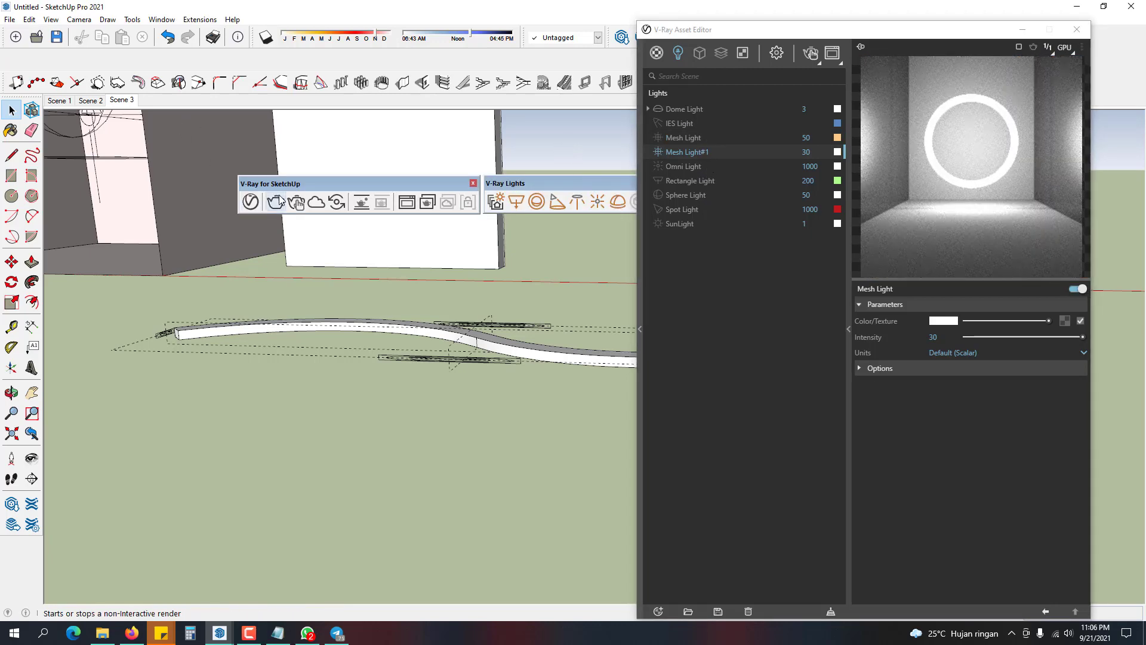
pyautogui.click(297, 204)
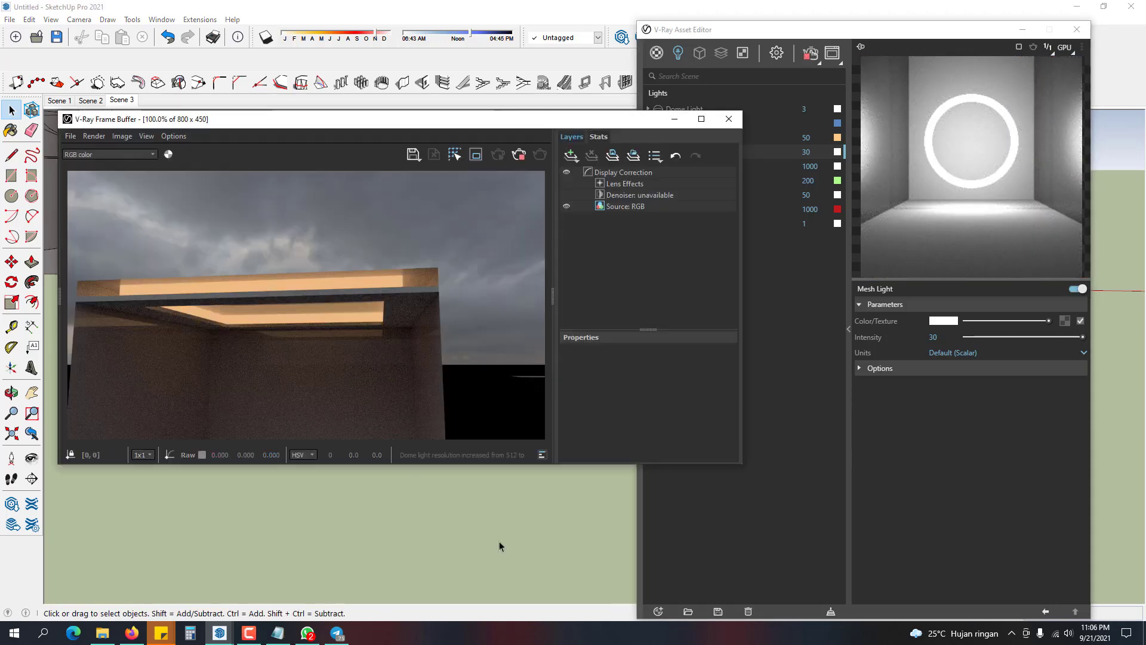
pyautogui.moveTo(492, 506)
pyautogui.mouseDown(button='middle')
pyautogui.moveTo(511, 510)
pyautogui.moveTo(448, 571)
pyautogui.moveTo(468, 536)
pyautogui.moveTo(454, 515)
pyautogui.moveTo(461, 525)
pyautogui.mouseUp(button='middle')
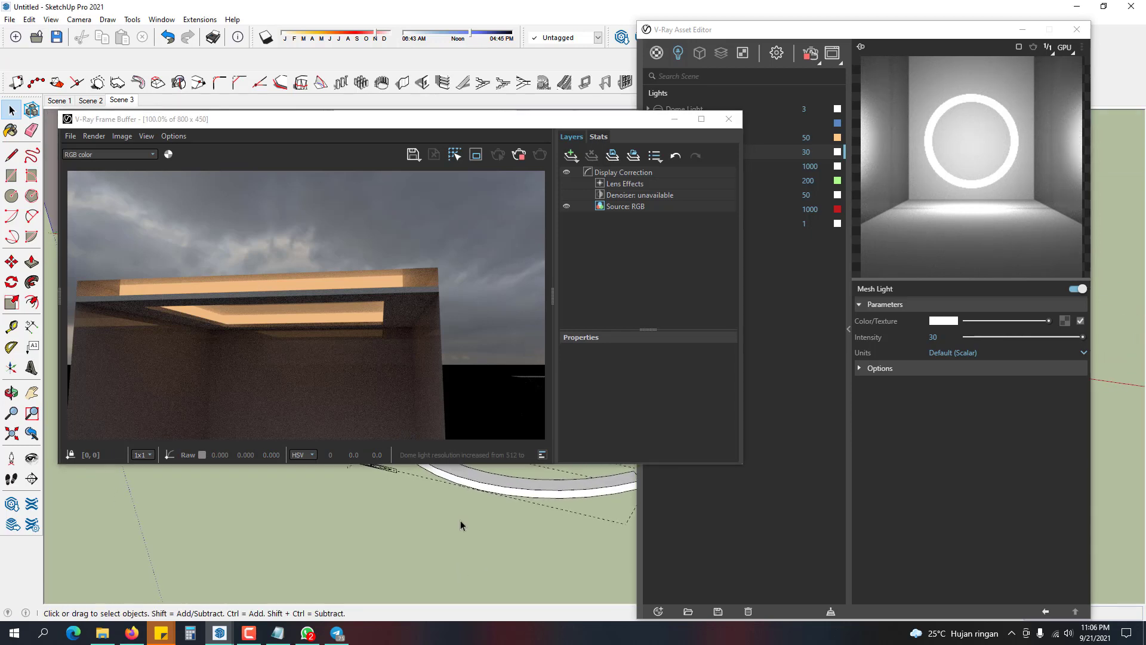
pyautogui.click(493, 336)
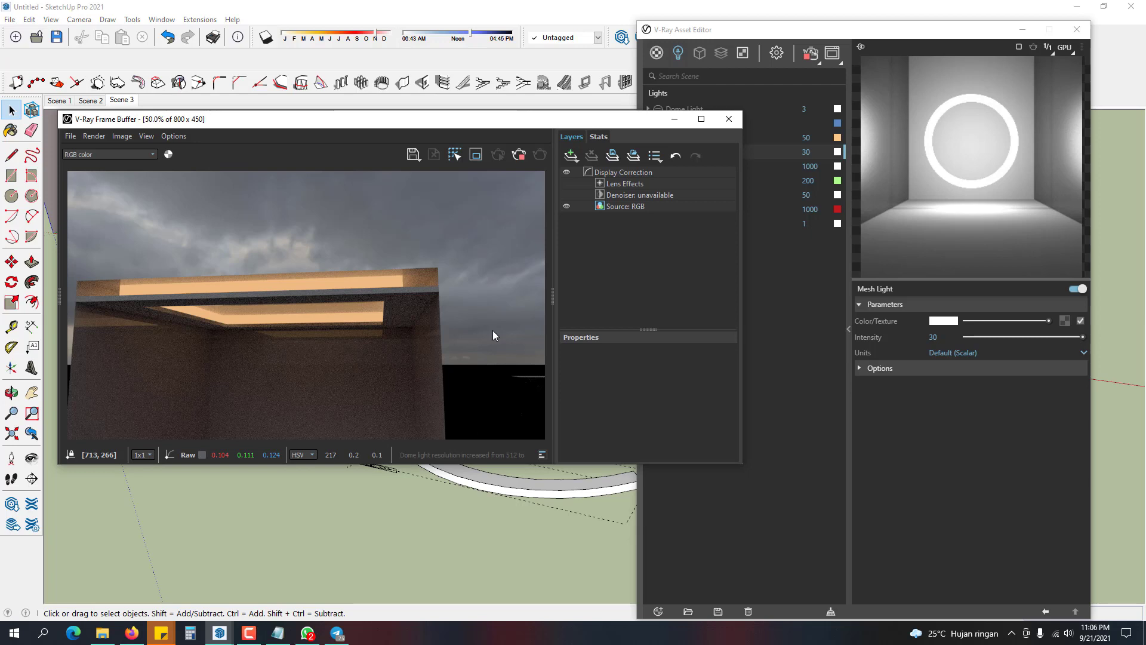
pyautogui.click(487, 530)
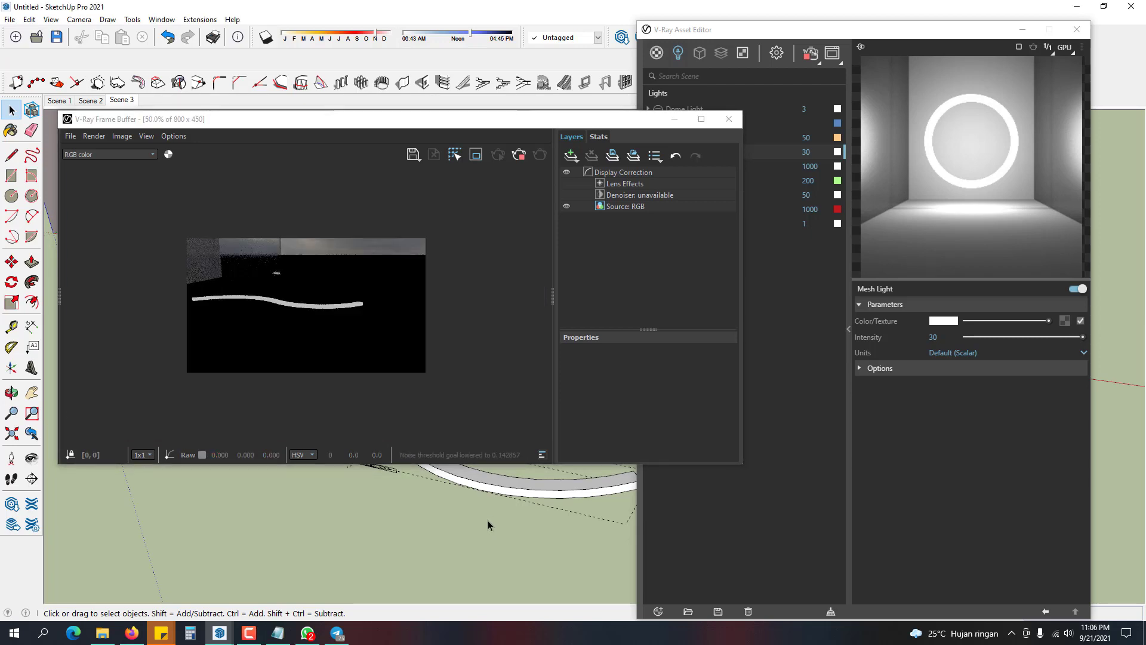
pyautogui.scroll(1, 492, 517)
pyautogui.moveTo(491, 519)
pyautogui.mouseDown(button='middle')
pyautogui.moveTo(424, 525)
pyautogui.moveTo(507, 527)
pyautogui.moveTo(454, 525)
pyautogui.mouseUp(button='middle')
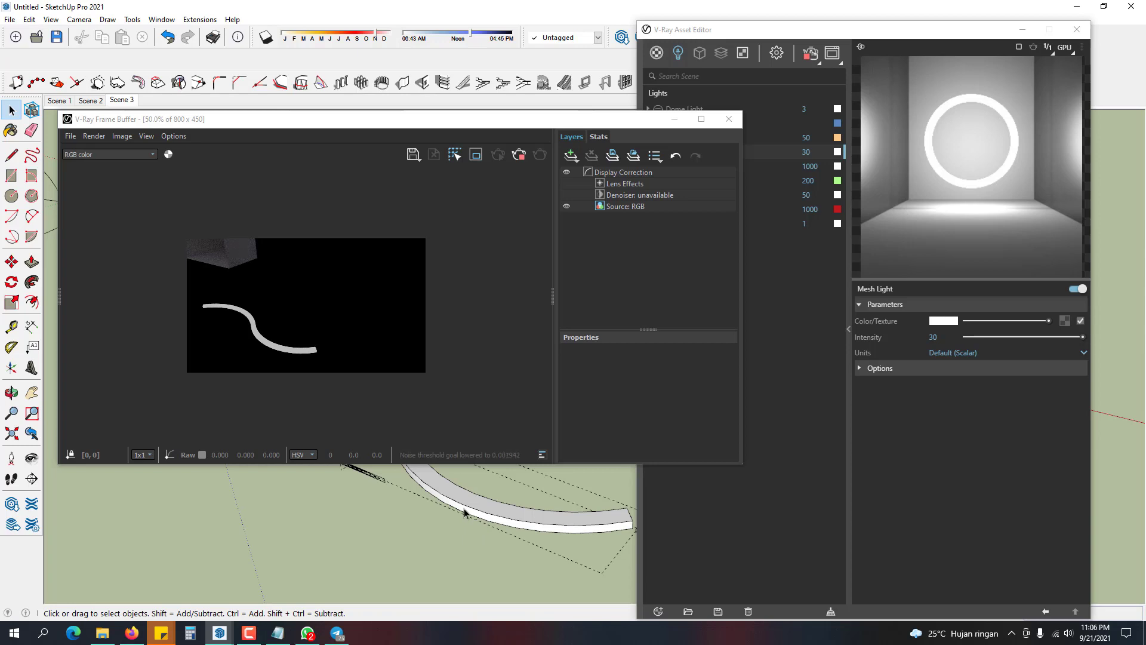
pyautogui.doubleClick(378, 297)
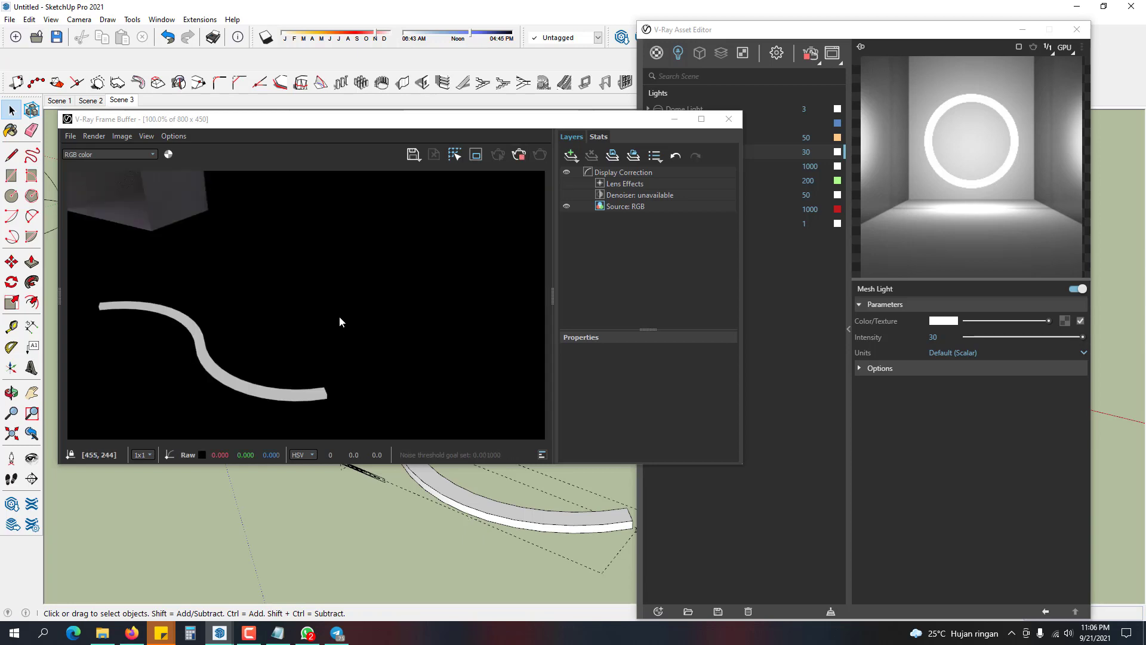
# - Stop the interactive render, close the frame buffer, and switch off the S-shaped strip's mesh light
pyautogui.click(518, 157)
pyautogui.click(729, 119)
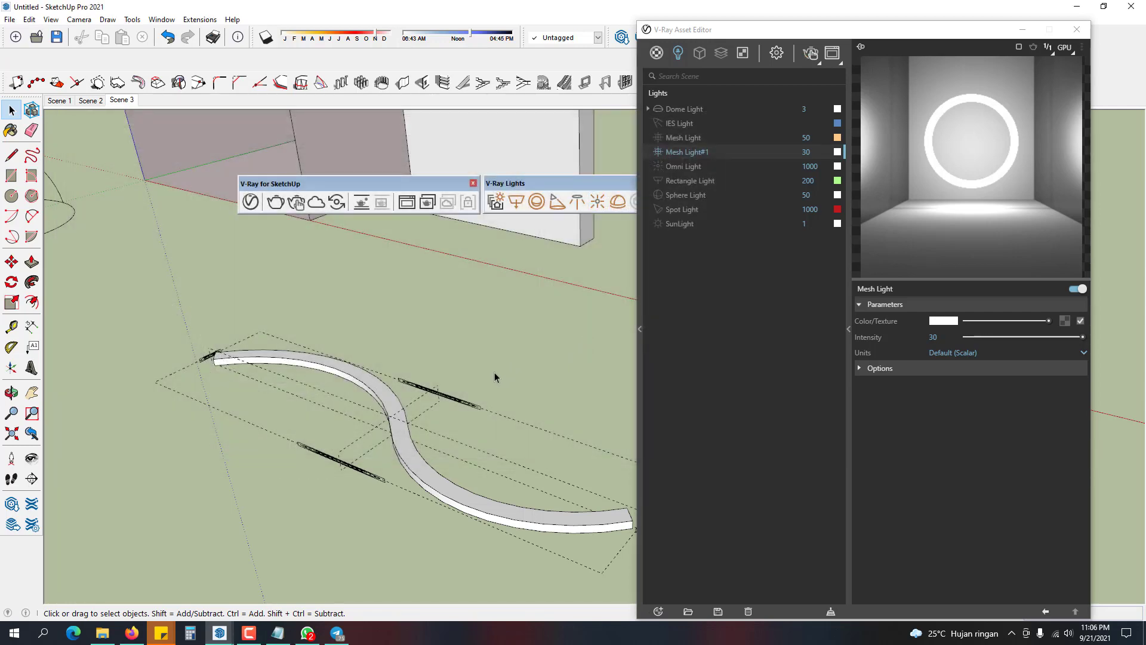
pyautogui.moveTo(460, 375); pyautogui.dragTo(397, 388, button='middle')
pyautogui.click(365, 392)
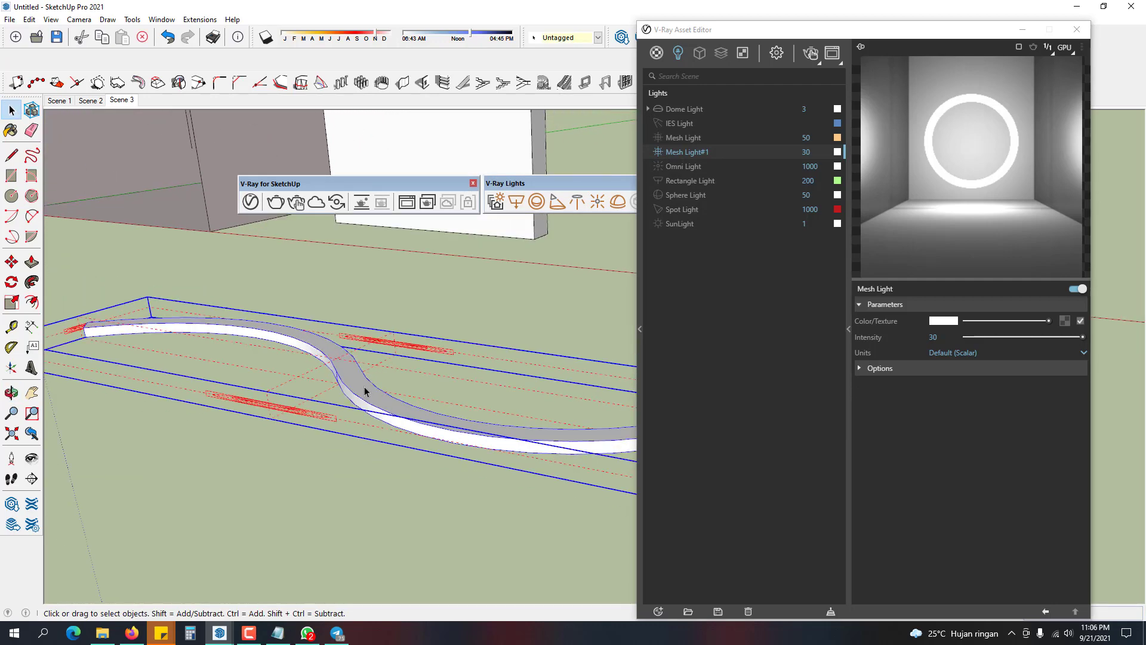
pyautogui.click(504, 302)
pyautogui.moveTo(503, 302); pyautogui.dragTo(452, 318, button='middle')
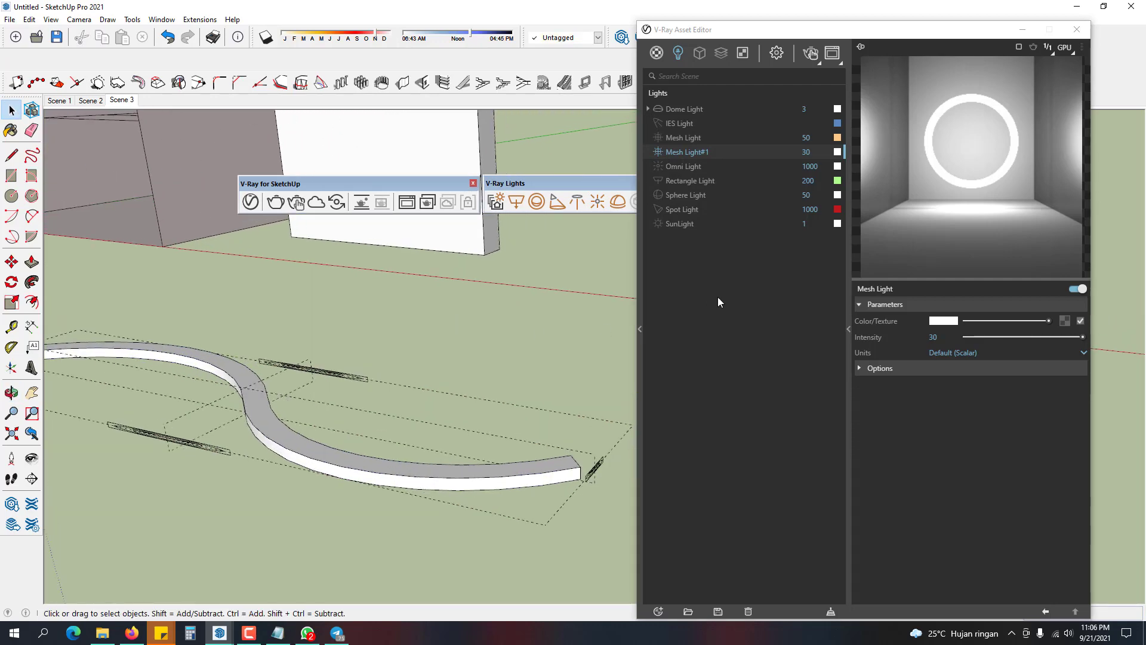
pyautogui.click(689, 179)
pyautogui.click(659, 151)
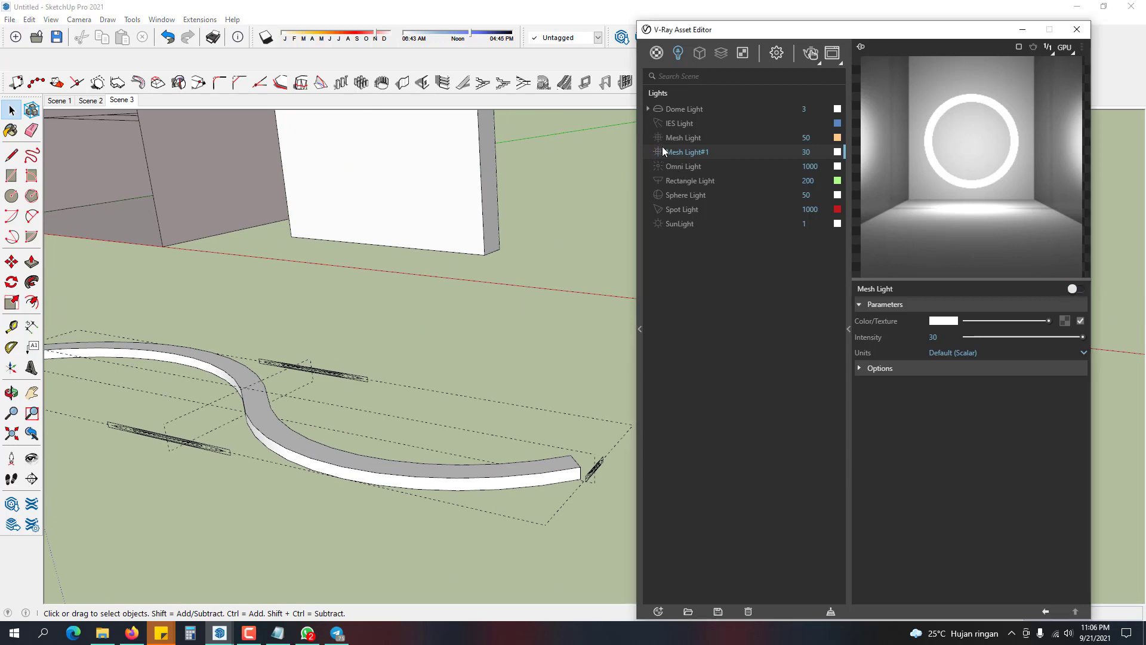
# - Review the IES Light and Dome Light settings and Poly Haven's Hilly Terrain 01 page in Firefox, then return to SketchUp and close the Asset Editor
pyautogui.click(710, 122)
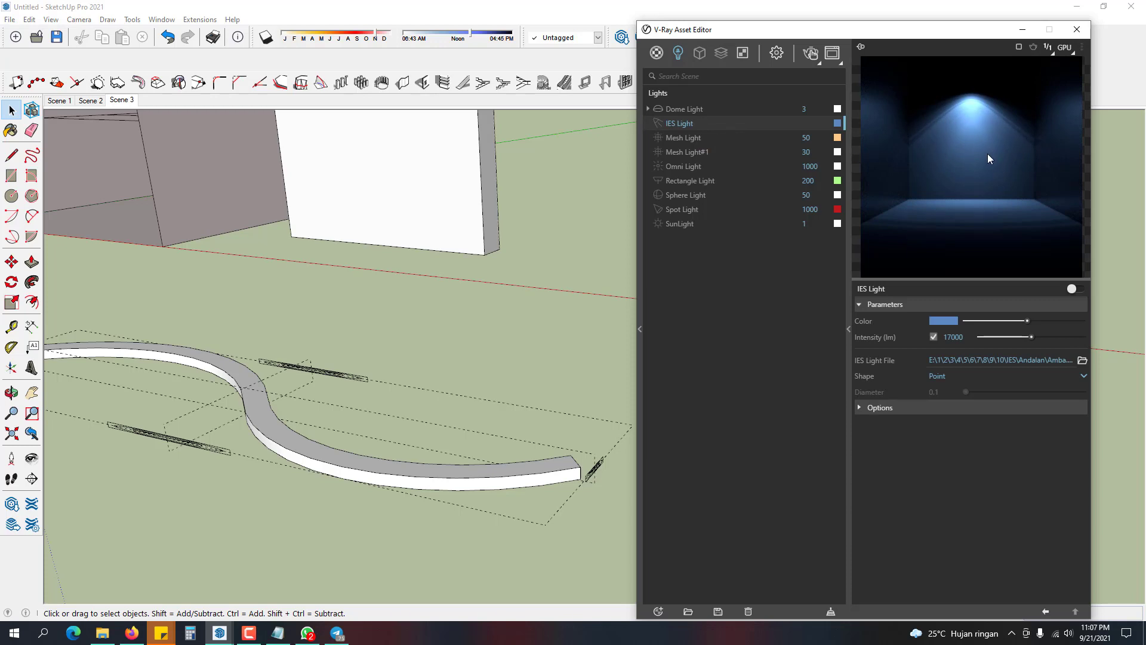
pyautogui.click(722, 110)
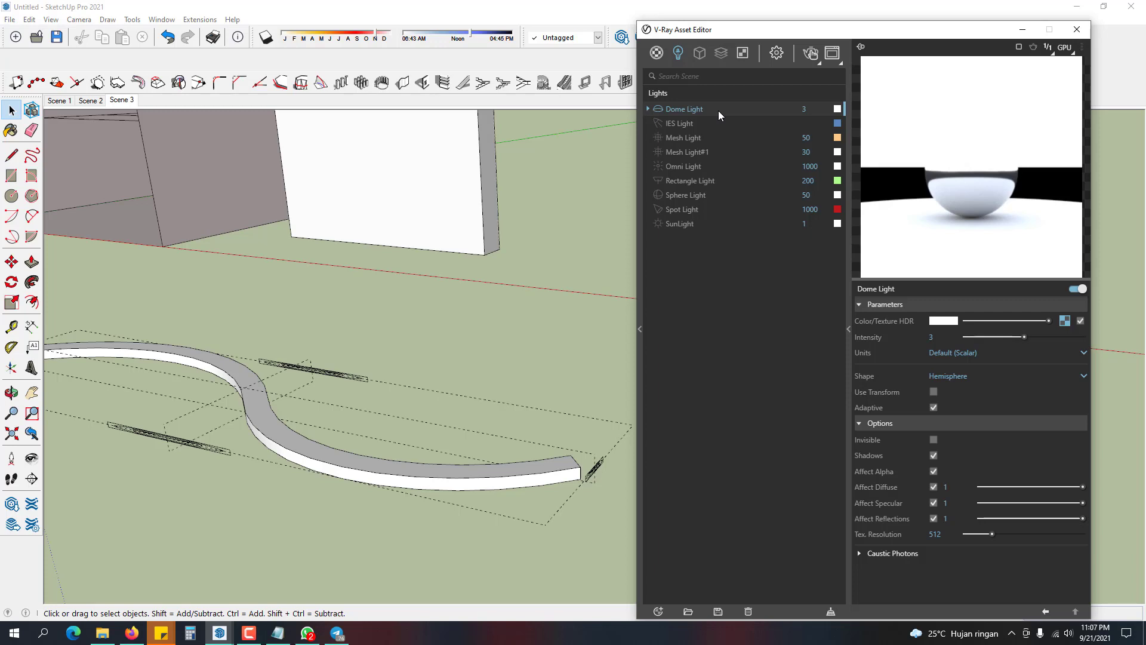
pyautogui.click(599, 158)
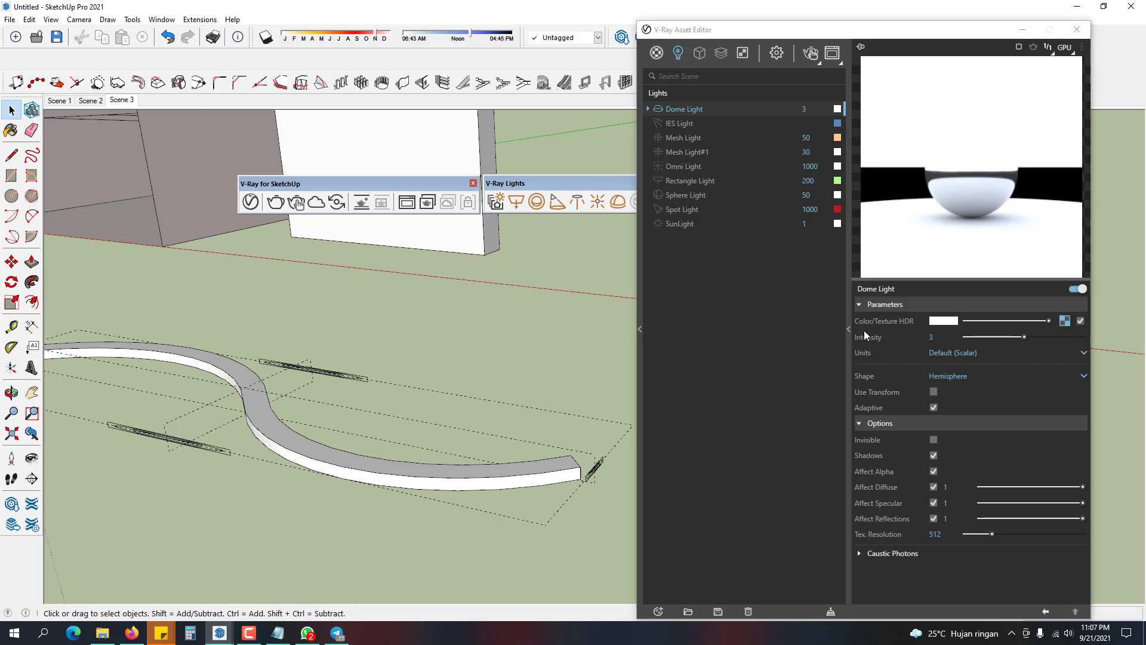
pyautogui.click(132, 633)
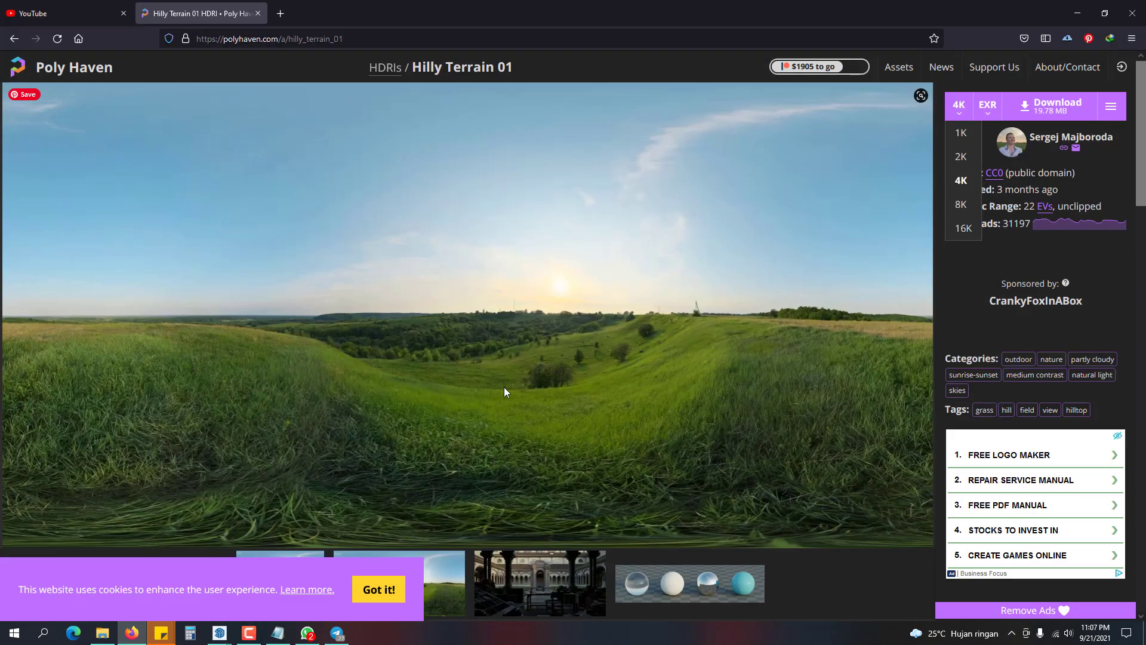
pyautogui.click(1077, 13)
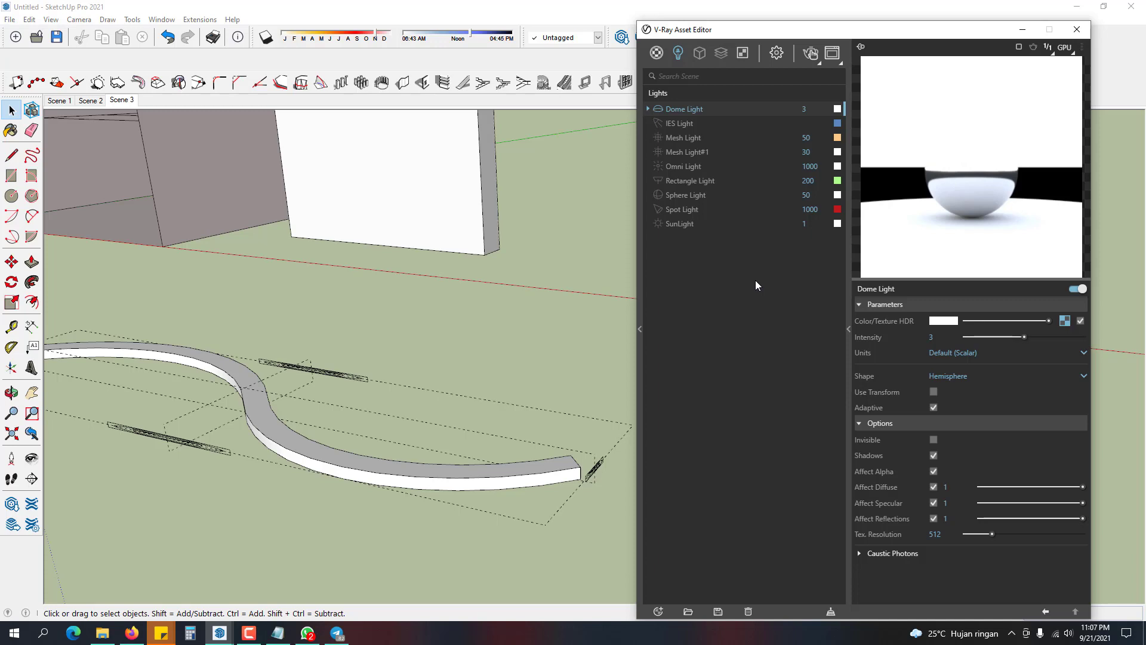
pyautogui.click(1076, 30)
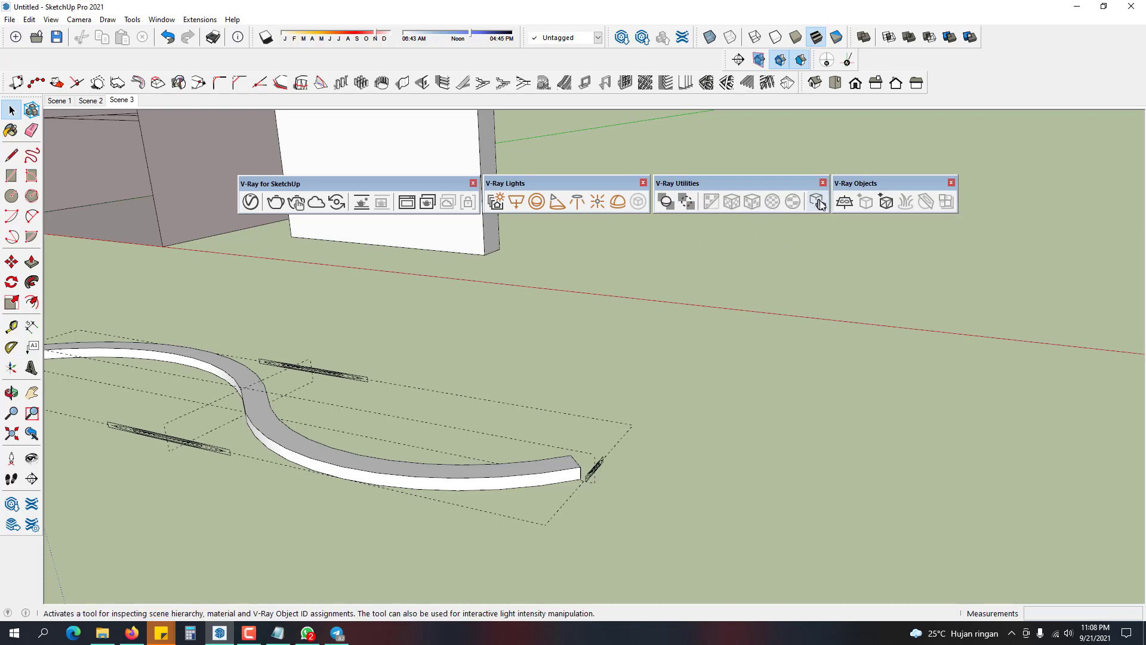
# - Inspect the intensities of the S-shaped strip, rectangle light and ceiling mesh light with the Scene Interaction Tool
pyautogui.click(817, 202)
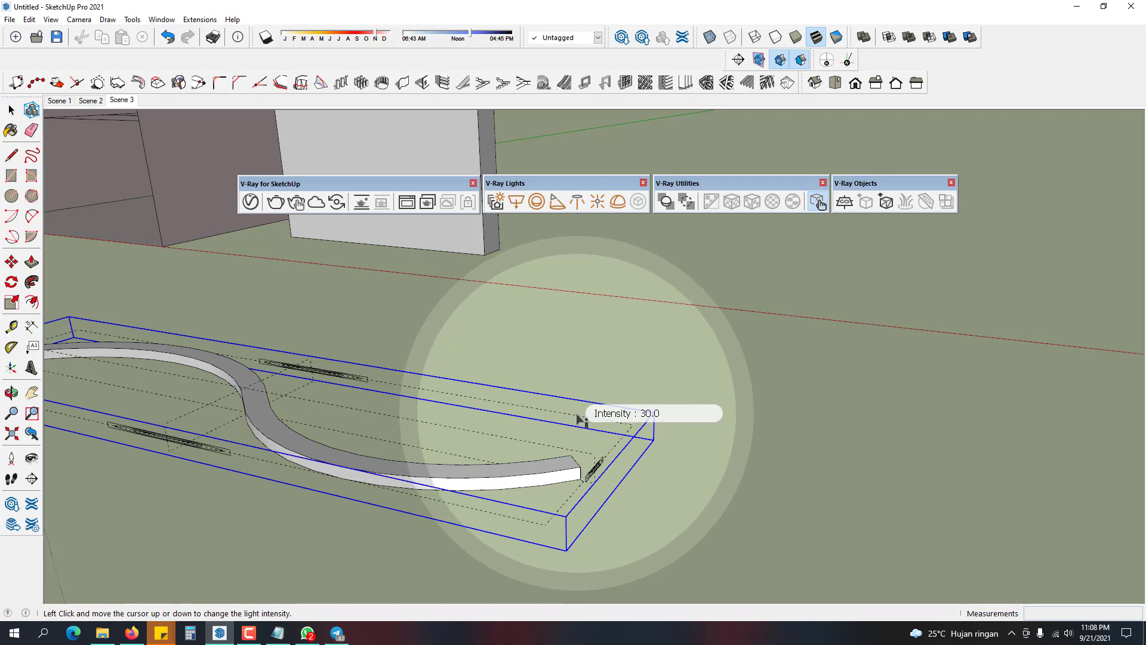
pyautogui.moveTo(580, 420); pyautogui.dragTo(675, 399, button='middle')
pyautogui.moveTo(436, 369); pyautogui.dragTo(627, 394, button='middle')
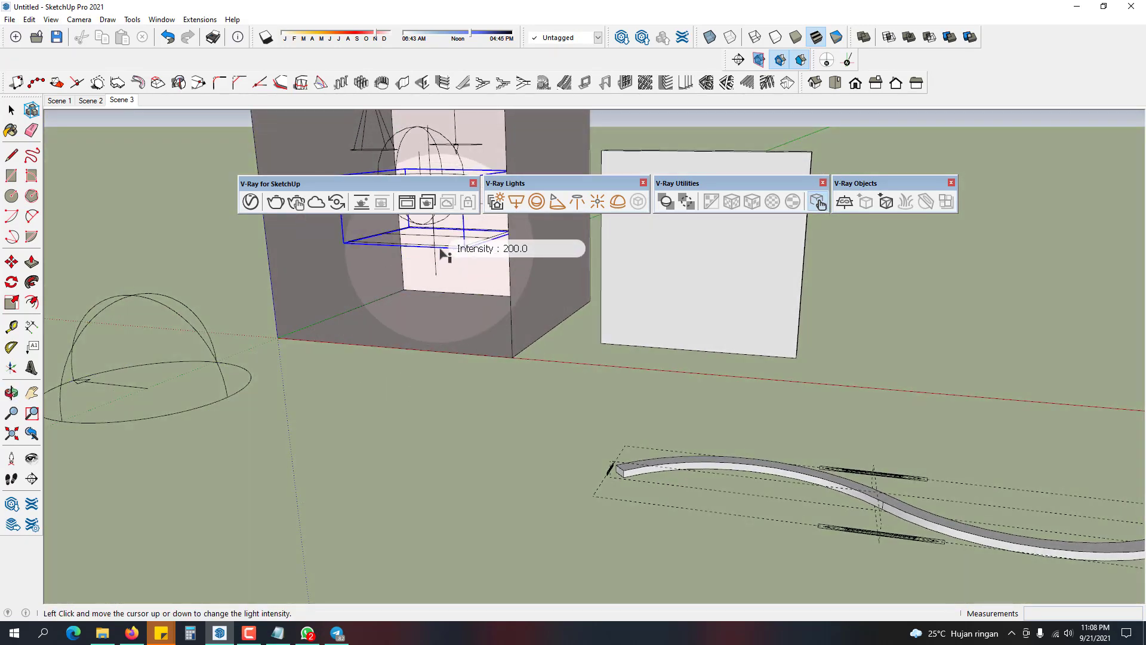
pyautogui.moveTo(442, 254); pyautogui.dragTo(453, 284, button='middle')
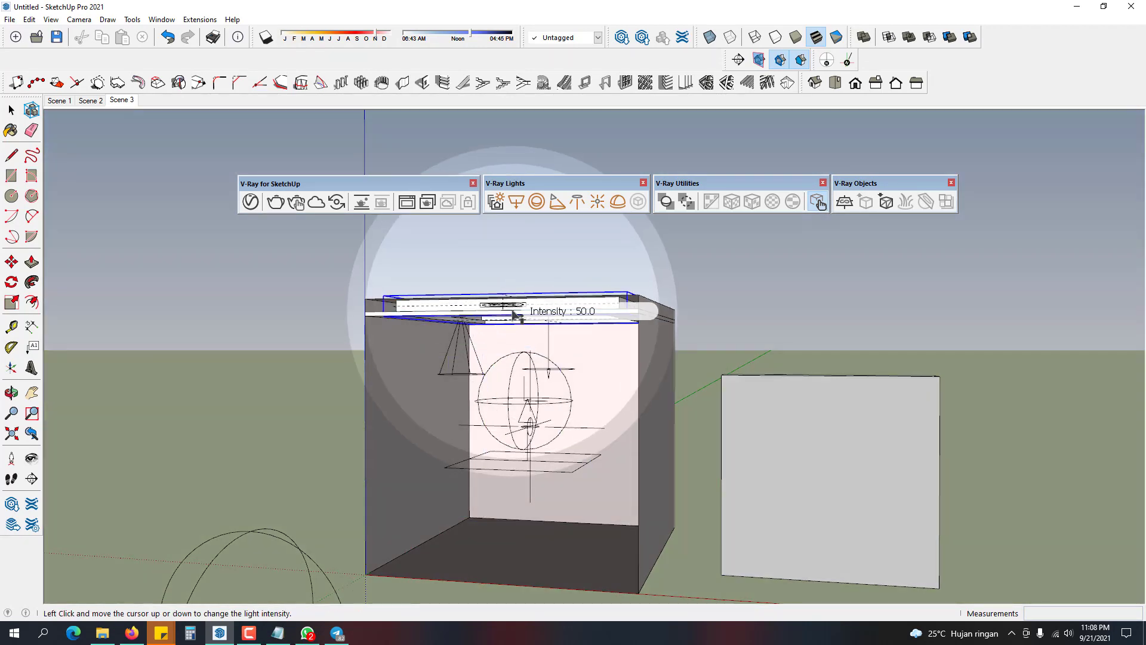
pyautogui.moveTo(514, 314); pyautogui.dragTo(621, 358, button='middle')
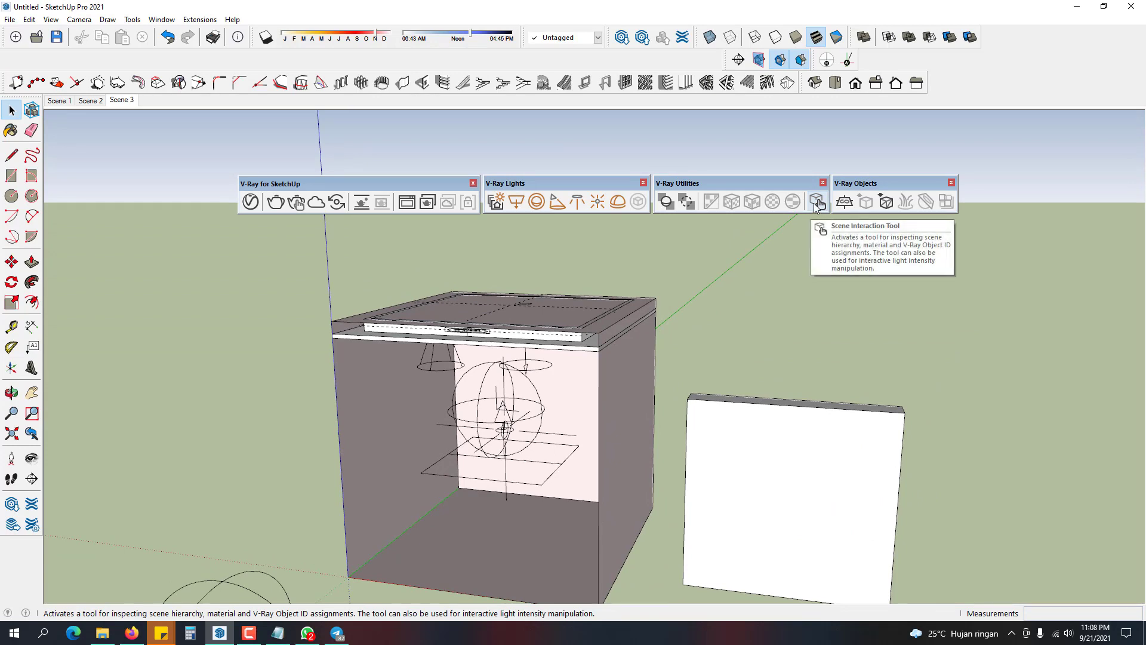
# - Enable solid widgets and examine how the sphere and rectangle lights display inside the box
pyautogui.click(666, 203)
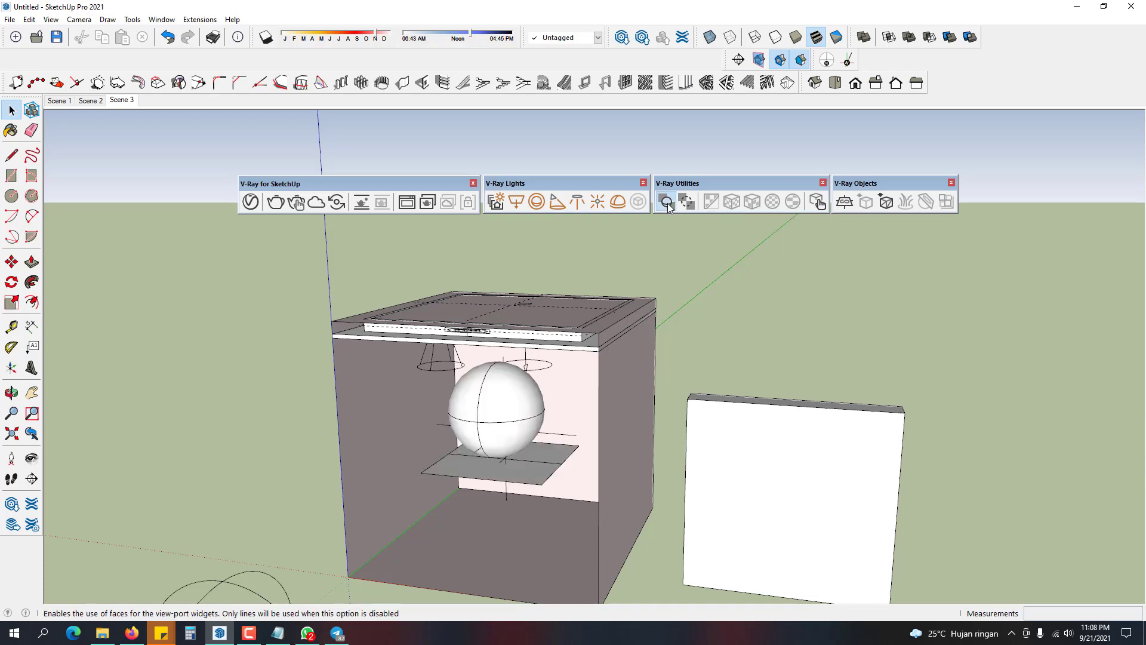
pyautogui.click(666, 203)
pyautogui.click(666, 203)
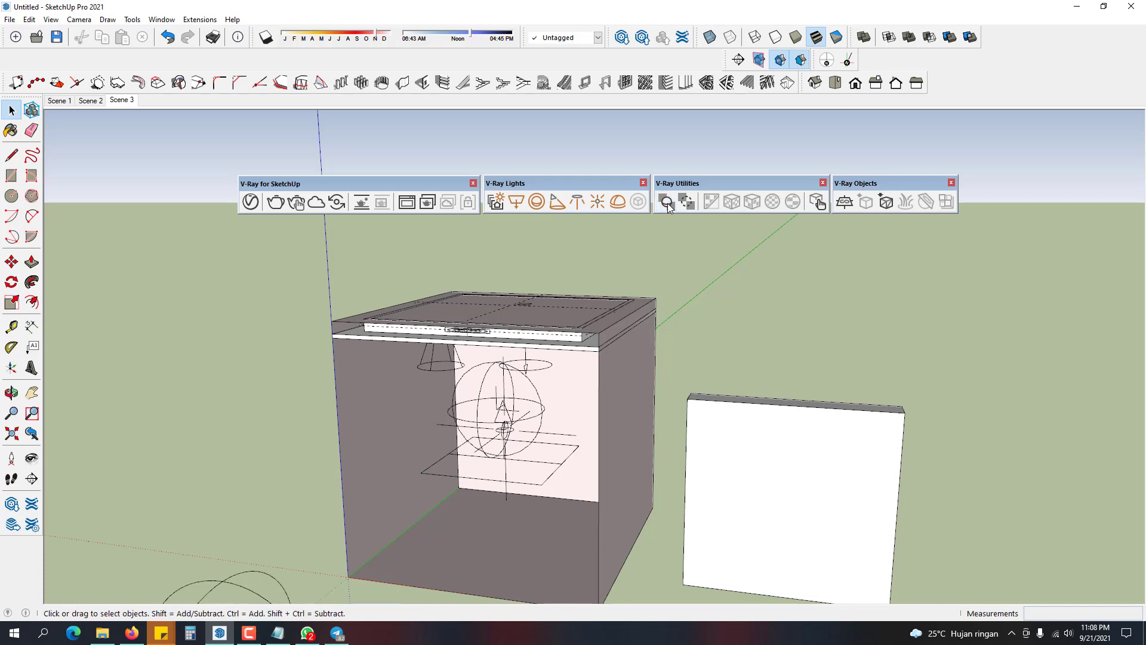
pyautogui.moveTo(507, 379); pyautogui.dragTo(529, 366, button='middle')
pyautogui.scroll(5, 510, 464)
pyautogui.scroll(2, 550, 417)
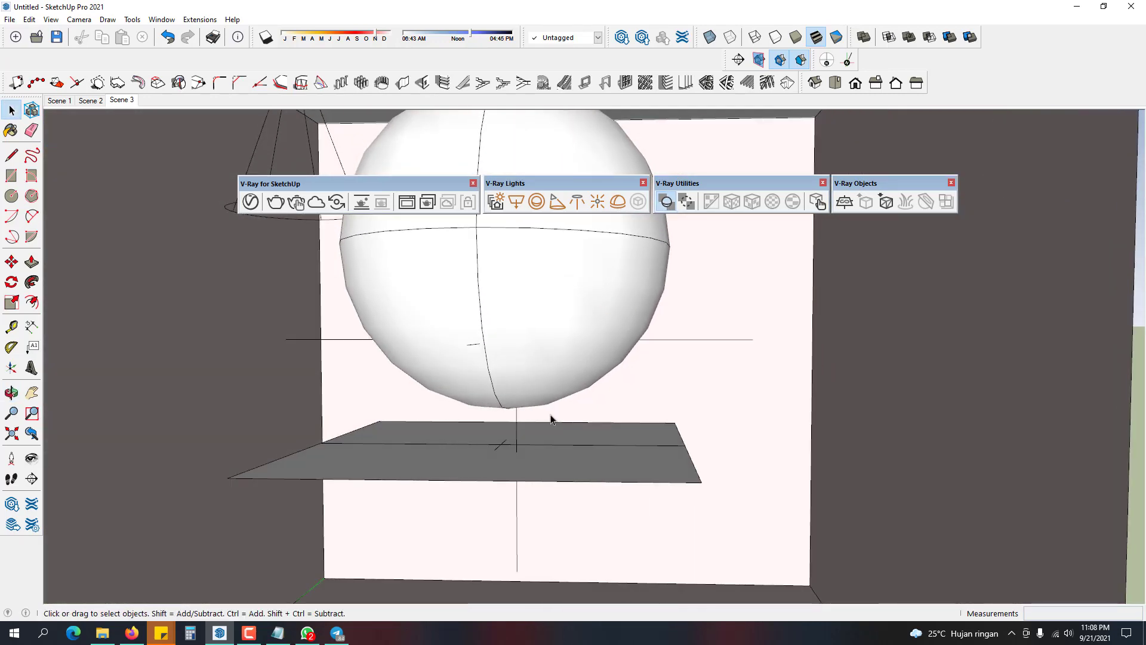
pyautogui.doubleClick(604, 458)
pyautogui.scroll(-2, 596, 440)
pyautogui.moveTo(600, 440); pyautogui.dragTo(622, 442, button='middle')
pyautogui.click(654, 315)
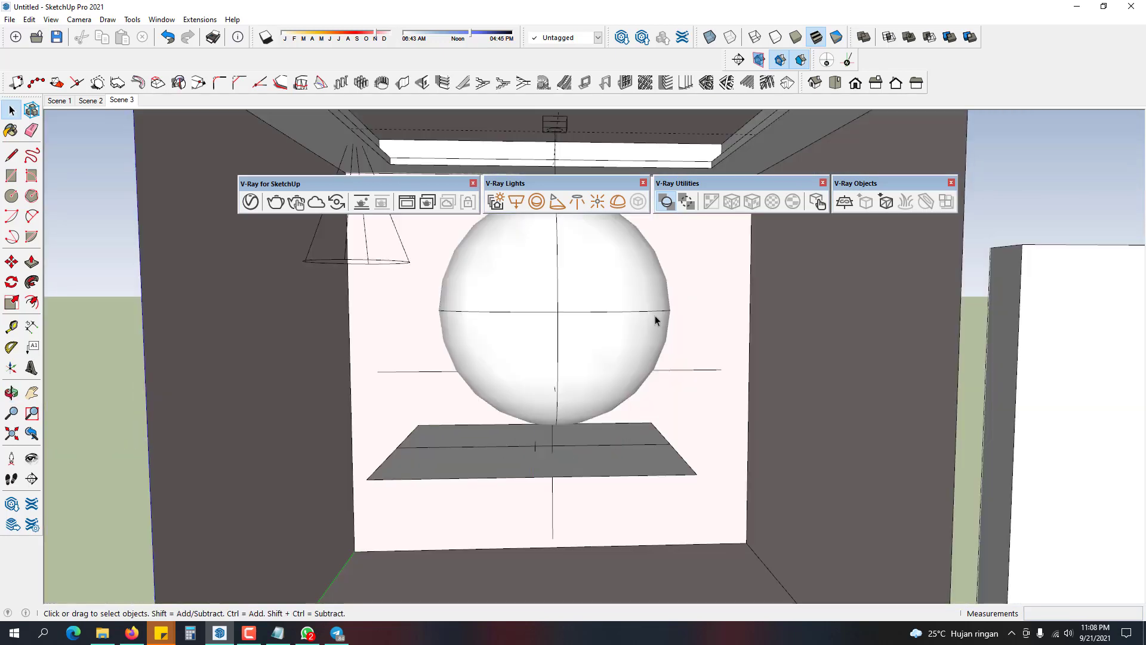
# - Compare the line and solid light widgets inside the box, leaving solid widgets disabled
pyautogui.click(665, 203)
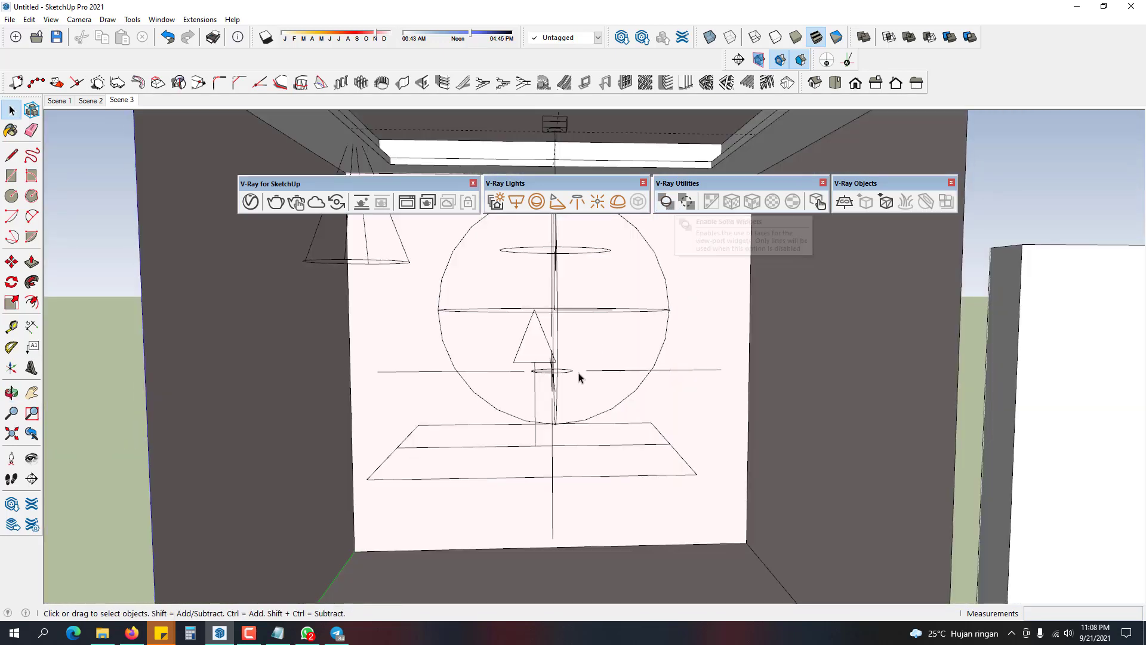
pyautogui.moveTo(578, 379); pyautogui.dragTo(564, 406, button='middle')
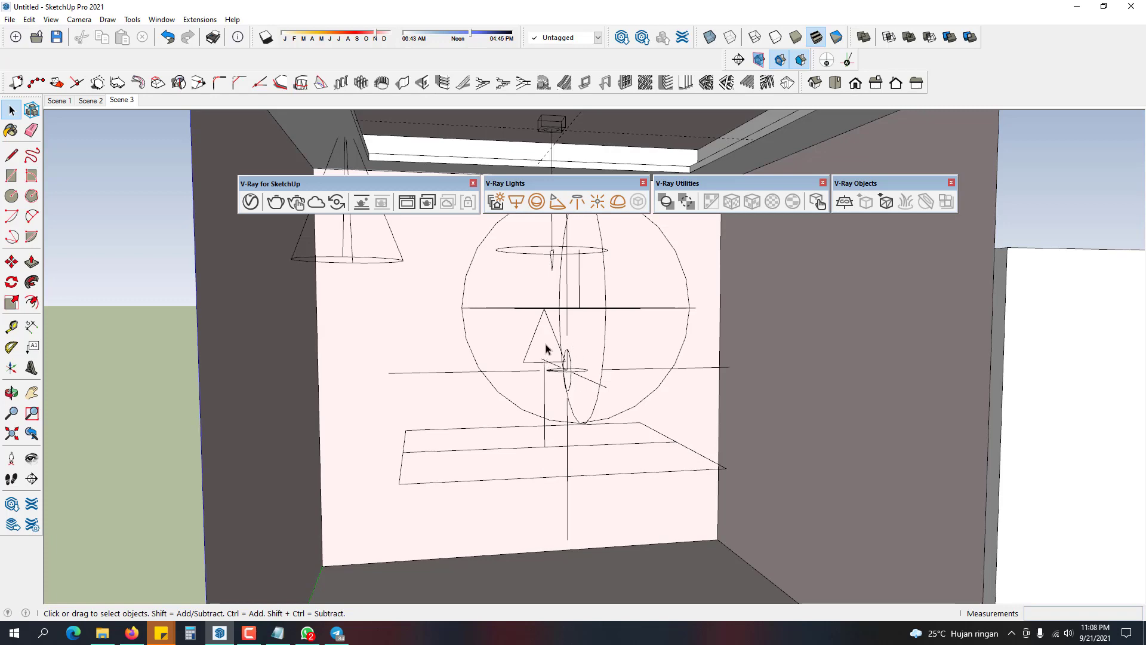
pyautogui.click(665, 203)
pyautogui.moveTo(597, 388); pyautogui.dragTo(608, 366, button='middle')
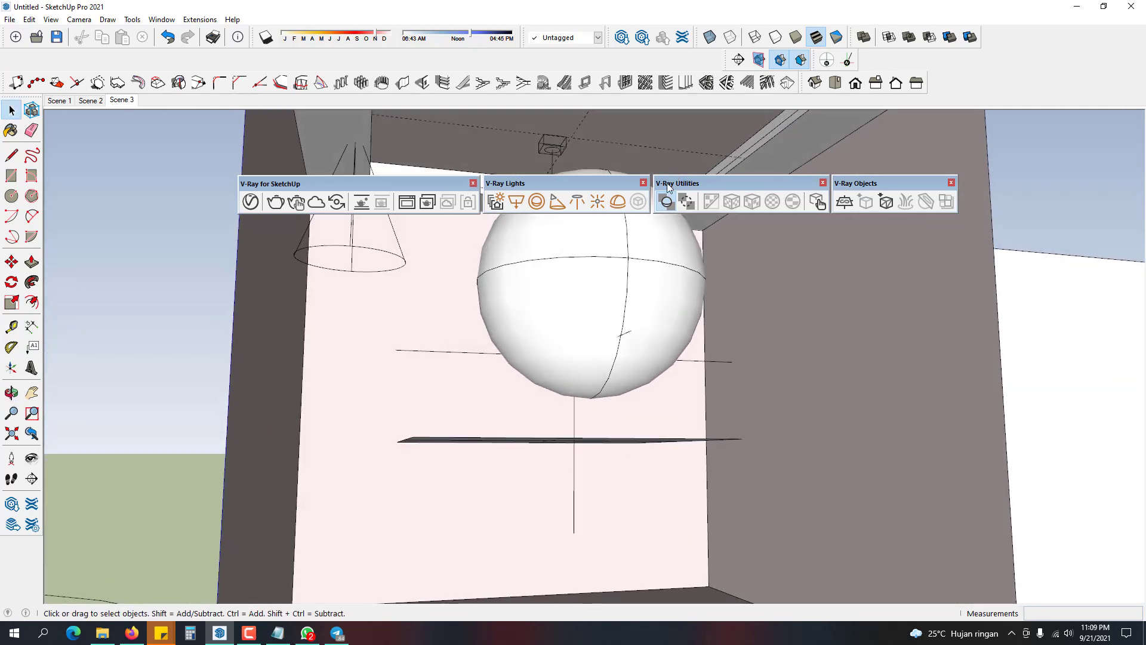
pyautogui.click(666, 203)
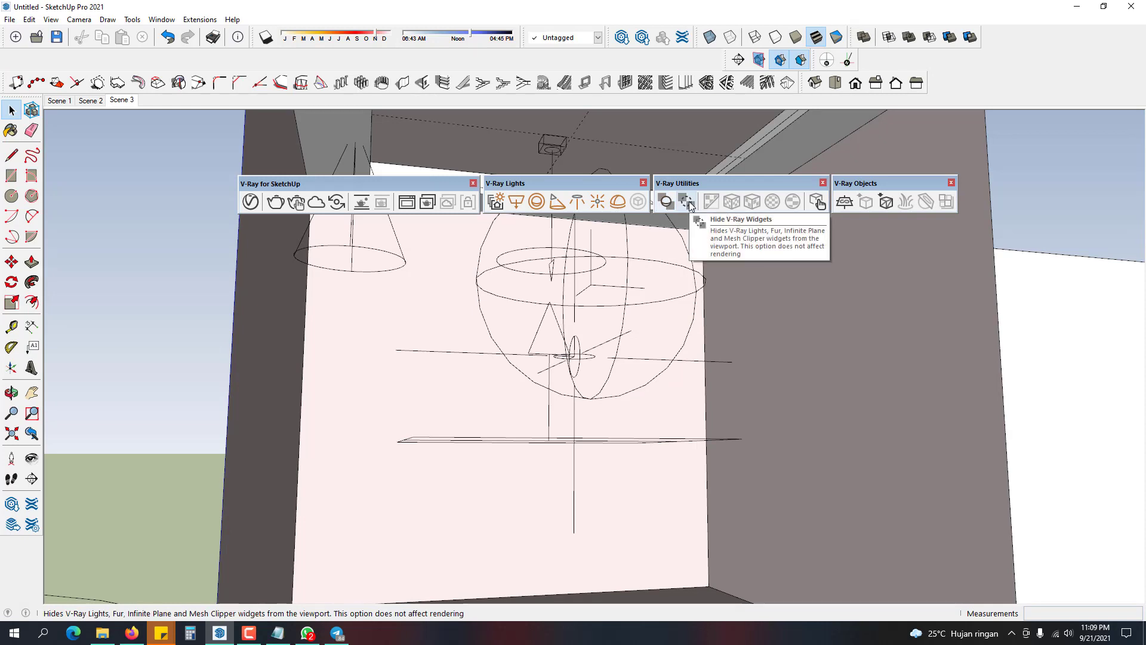
# - Toggle Hide V-Ray Widgets off and on to compare the box with and without its light widgets, leaving the widgets shown
pyautogui.click(689, 203)
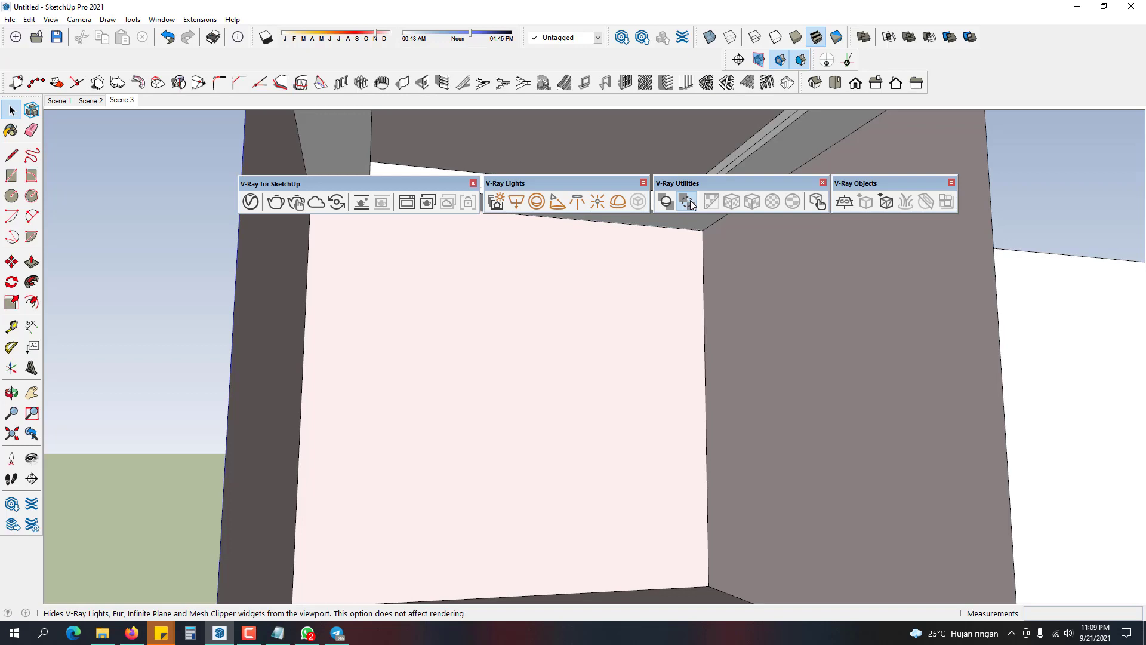
pyautogui.moveTo(652, 424); pyautogui.dragTo(620, 406, button='middle')
pyautogui.scroll(-3, 601, 431)
pyautogui.click(686, 204)
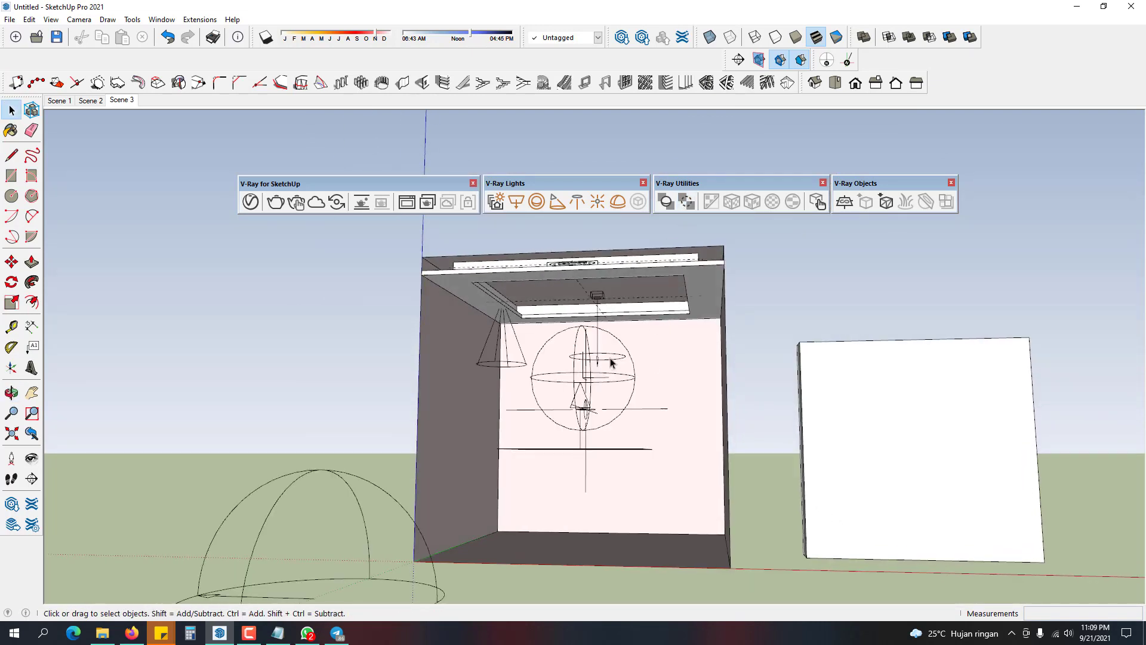
pyautogui.moveTo(654, 334); pyautogui.dragTo(649, 390, button='middle')
pyautogui.scroll(1, 602, 312)
pyautogui.scroll(1, 622, 391)
pyautogui.moveTo(560, 385)
pyautogui.mouseDown(button='middle')
pyautogui.moveTo(635, 360)
pyautogui.moveTo(621, 350)
pyautogui.moveTo(597, 367)
pyautogui.moveTo(616, 360)
pyautogui.mouseUp(button='middle')
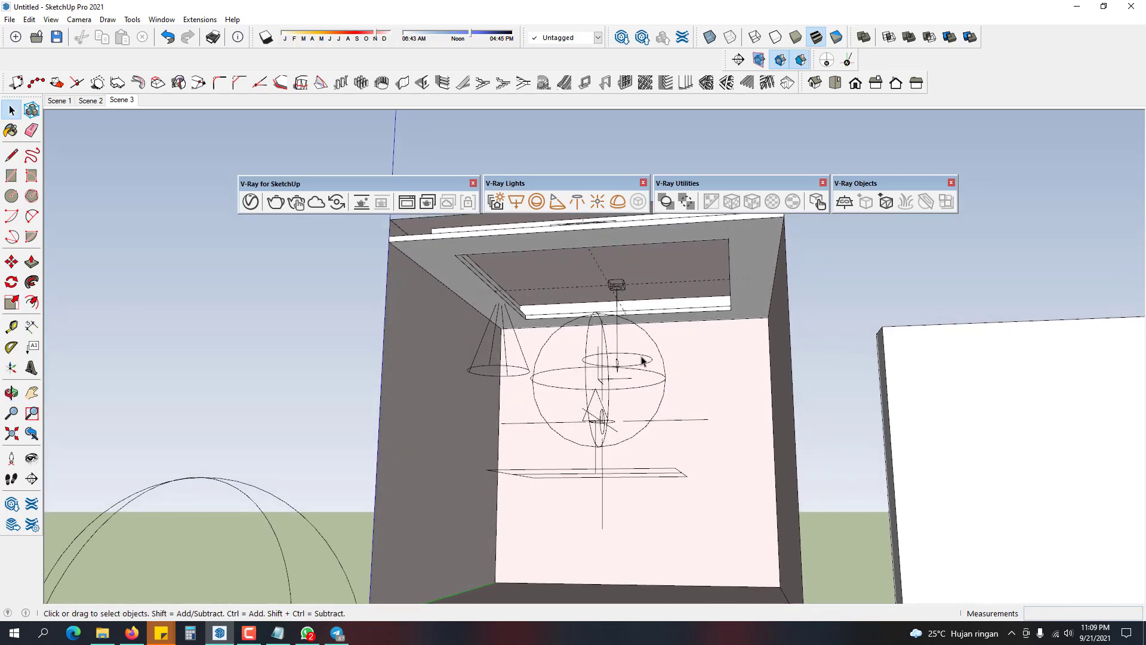
pyautogui.click(687, 203)
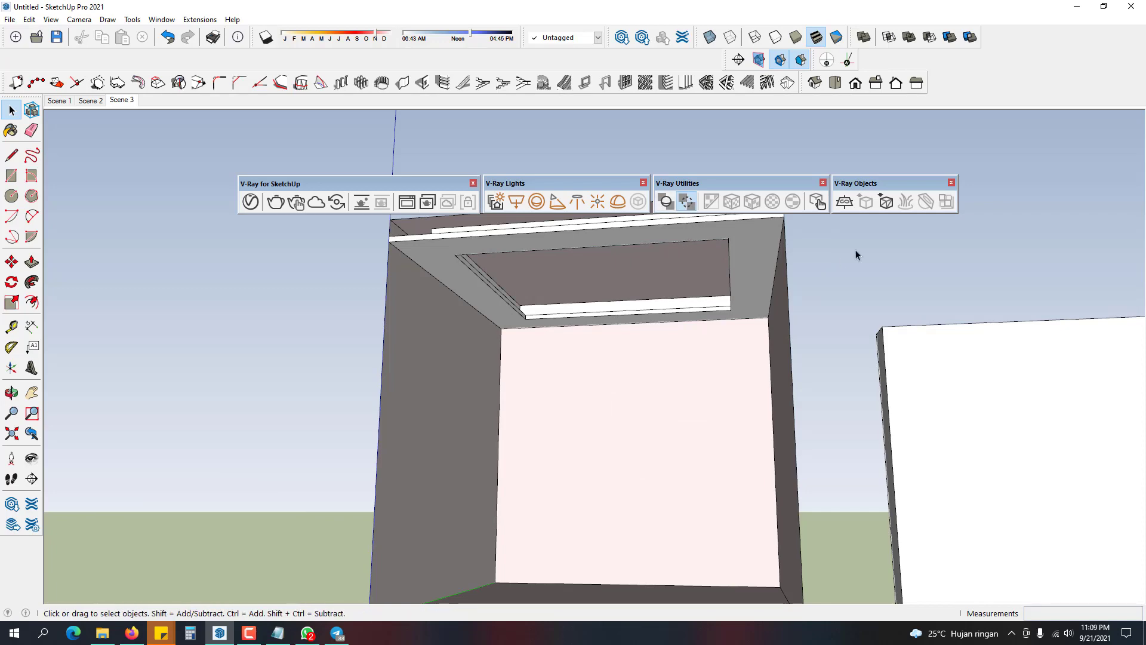
pyautogui.moveTo(699, 322); pyautogui.dragTo(678, 340, button='middle')
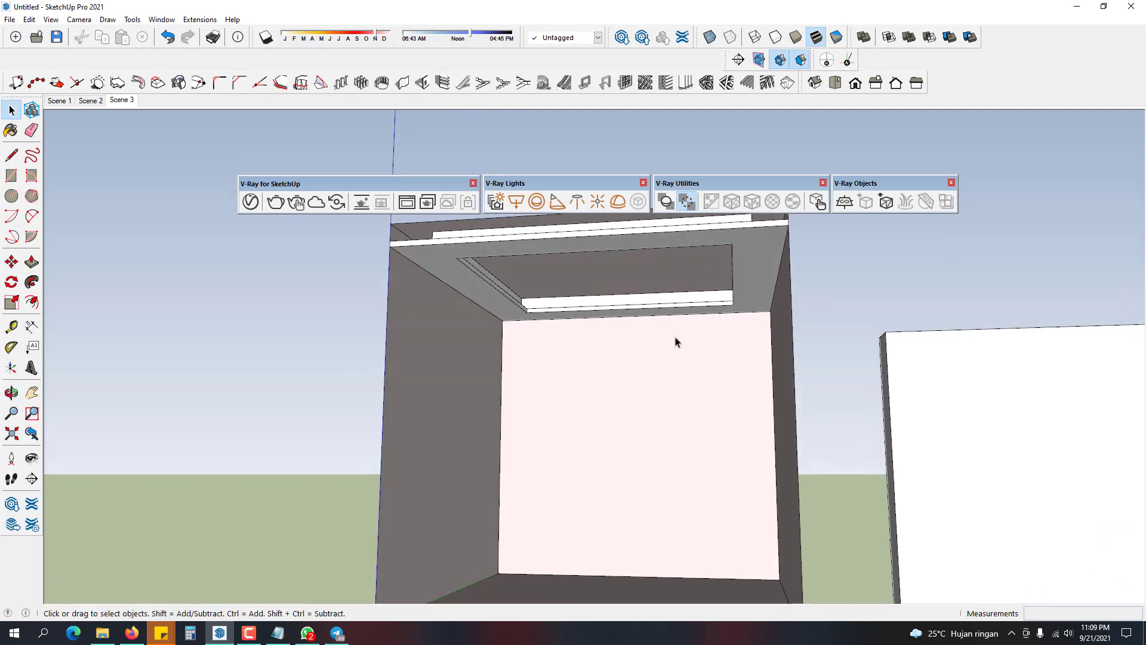
pyautogui.moveTo(683, 256); pyautogui.dragTo(699, 227, button='middle')
pyautogui.click(689, 203)
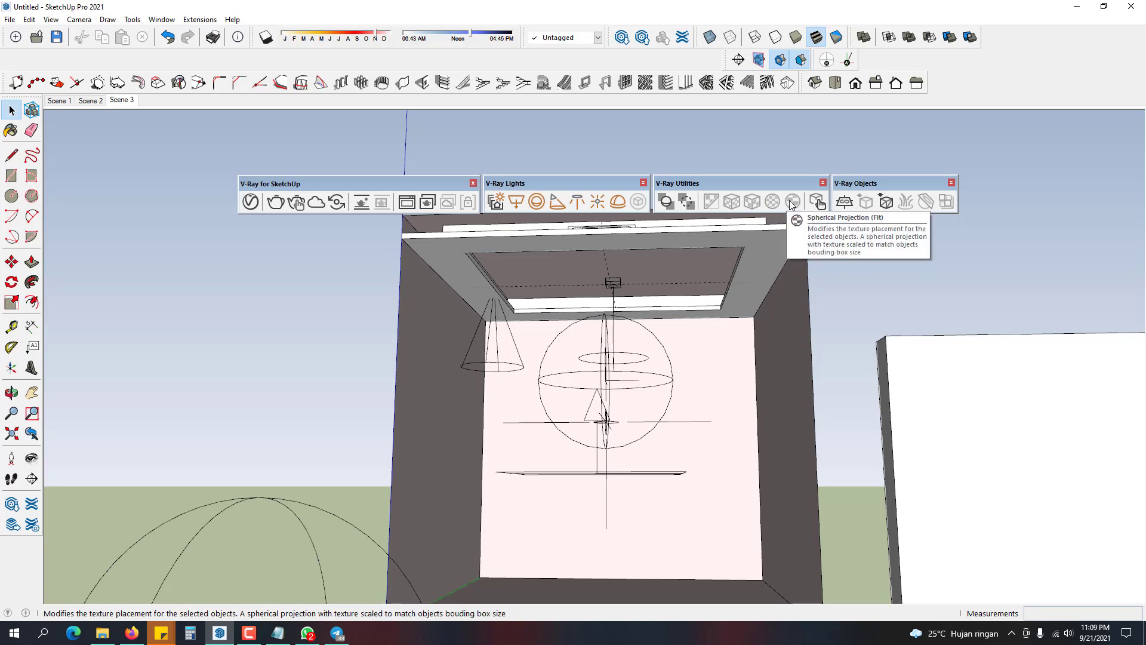
# - Draw a rectangle on the ground on the far side of the white panel from the open box
pyautogui.moveTo(632, 370); pyautogui.dragTo(592, 453, button='middle')
pyautogui.scroll(-1, 592, 447)
pyautogui.moveTo(813, 455); pyautogui.dragTo(823, 520, button='middle')
pyautogui.scroll(-1, 1010, 520)
pyautogui.keyDown('shift'); pyautogui.moveTo(1001, 520); pyautogui.dragTo(680, 476, button='middle'); pyautogui.keyUp('shift')
pyautogui.scroll(2, 675, 476)
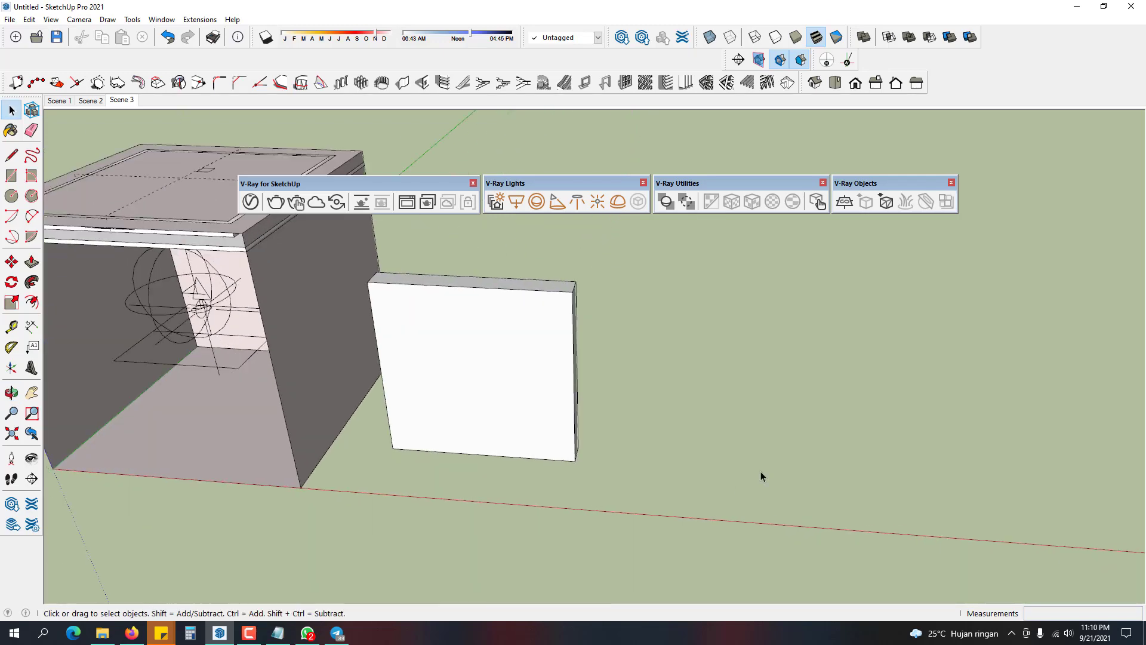
pyautogui.keyDown('shift'); pyautogui.moveTo(761, 476); pyautogui.dragTo(652, 519, button='middle'); pyautogui.keyUp('shift')
pyautogui.press('r')
pyautogui.click(648, 521)
pyautogui.click(860, 393)
pyautogui.press('space')
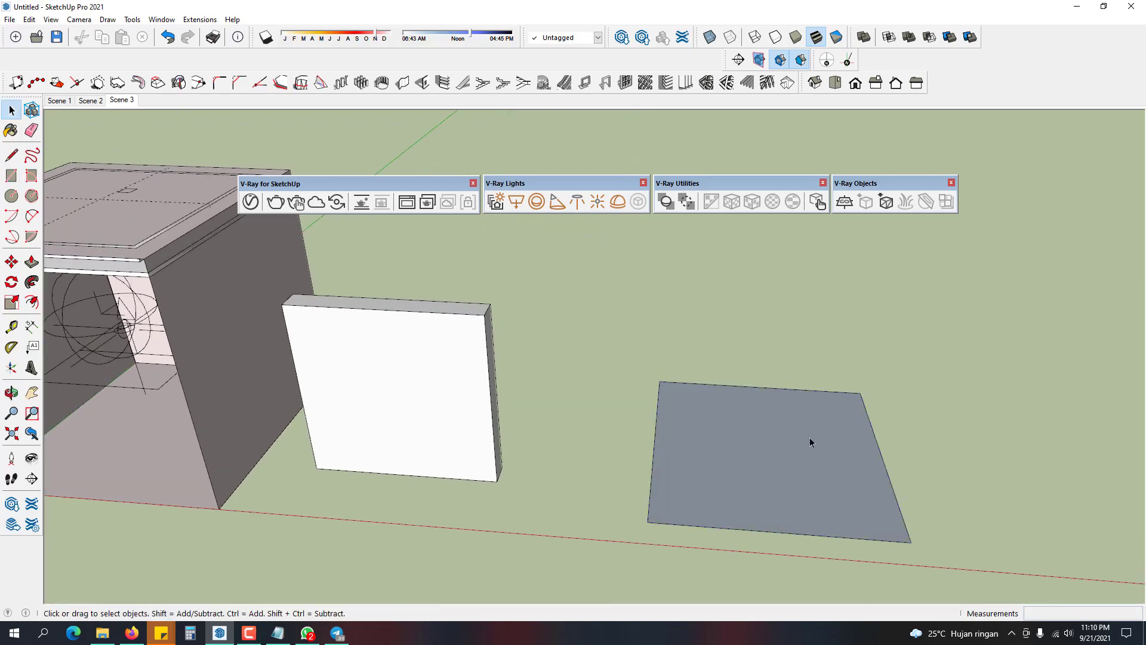
# - Pull the ground rectangle up about 814 mm into a solid box and group it
pyautogui.keyDown('shift'); pyautogui.moveTo(810, 443); pyautogui.dragTo(731, 461, button='middle'); pyautogui.keyUp('shift')
pyautogui.scroll(-1, 726, 480)
pyautogui.press('p')
pyautogui.click(742, 497)
pyautogui.scroll(-1, 756, 390)
pyautogui.keyDown('shift'); pyautogui.moveTo(756, 391); pyautogui.dragTo(704, 466, button='middle'); pyautogui.keyUp('shift')
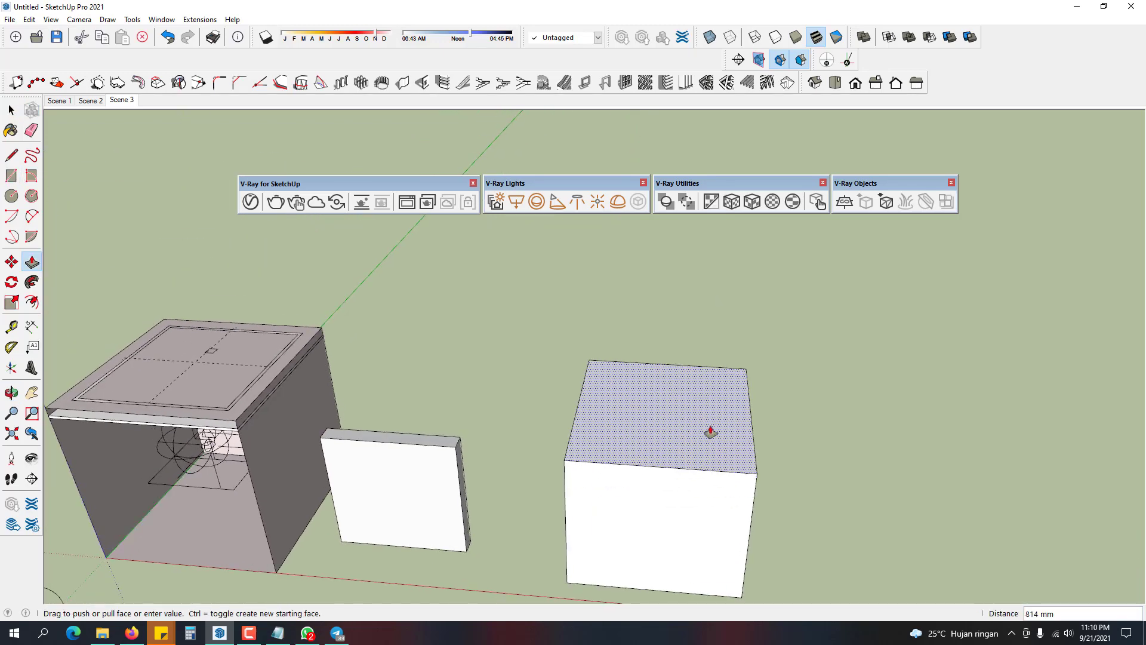
pyautogui.click(710, 432)
pyautogui.press('space')
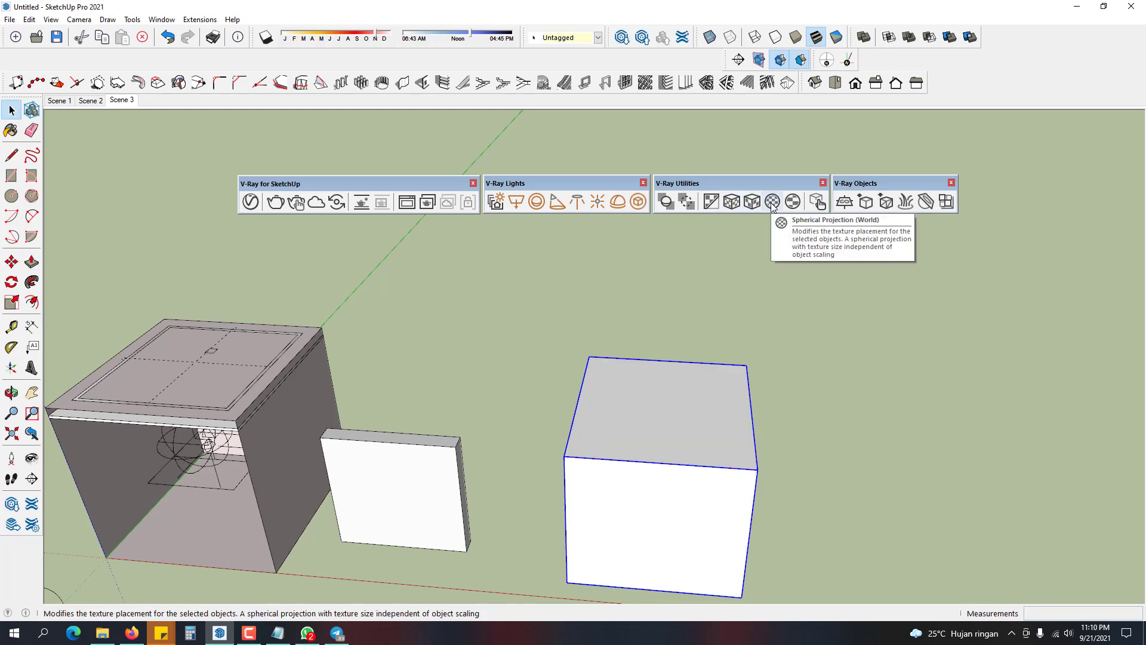
# - Draw a straight guide line across the middle of the new box's top face, from side edge to side edge
pyautogui.click(890, 508)
pyautogui.keyDown('shift'); pyautogui.moveTo(759, 456); pyautogui.dragTo(692, 438, button='middle'); pyautogui.keyUp('shift')
pyautogui.scroll(1, 642, 442)
pyautogui.press('c')
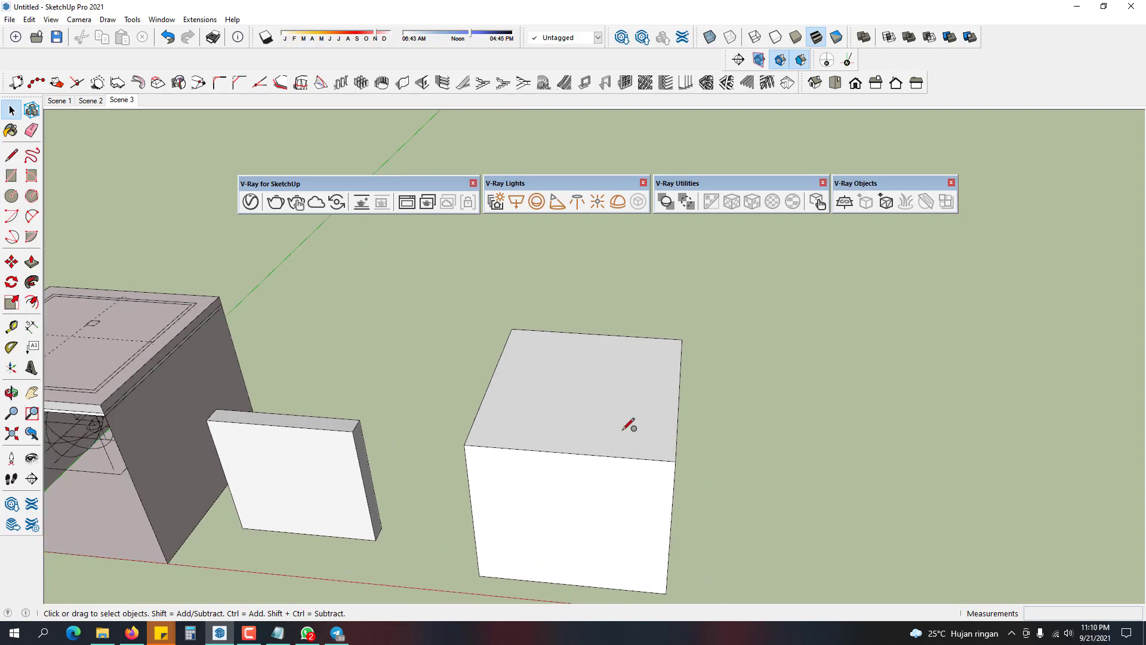
pyautogui.press('space')
pyautogui.press('l')
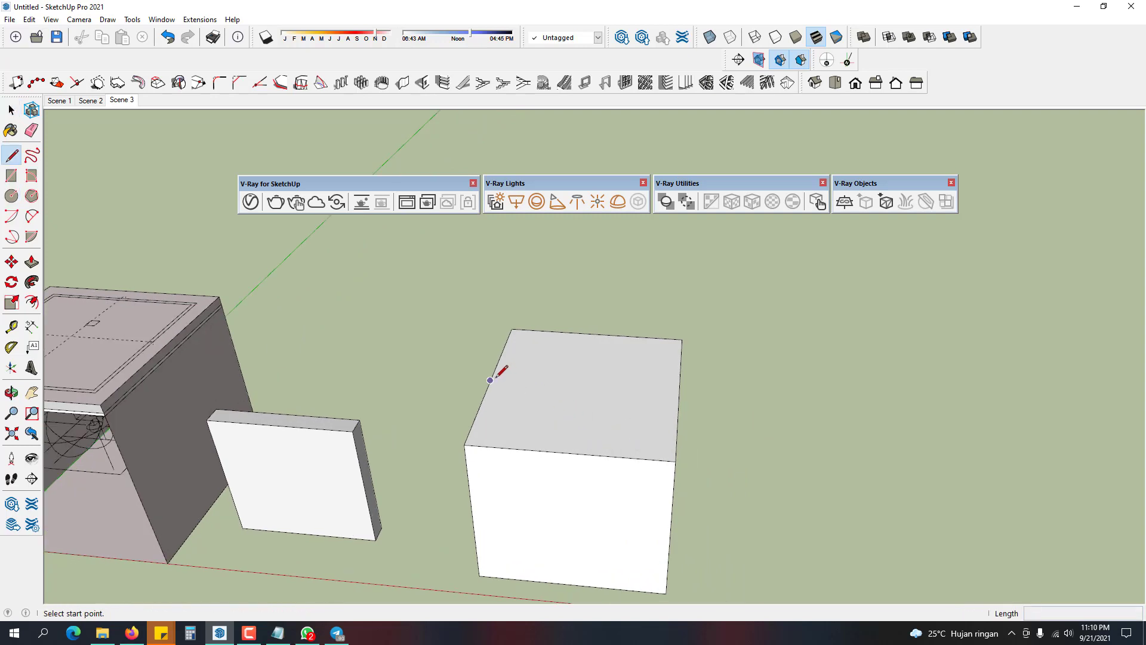
pyautogui.click(503, 378)
pyautogui.click(678, 393)
pyautogui.press('space')
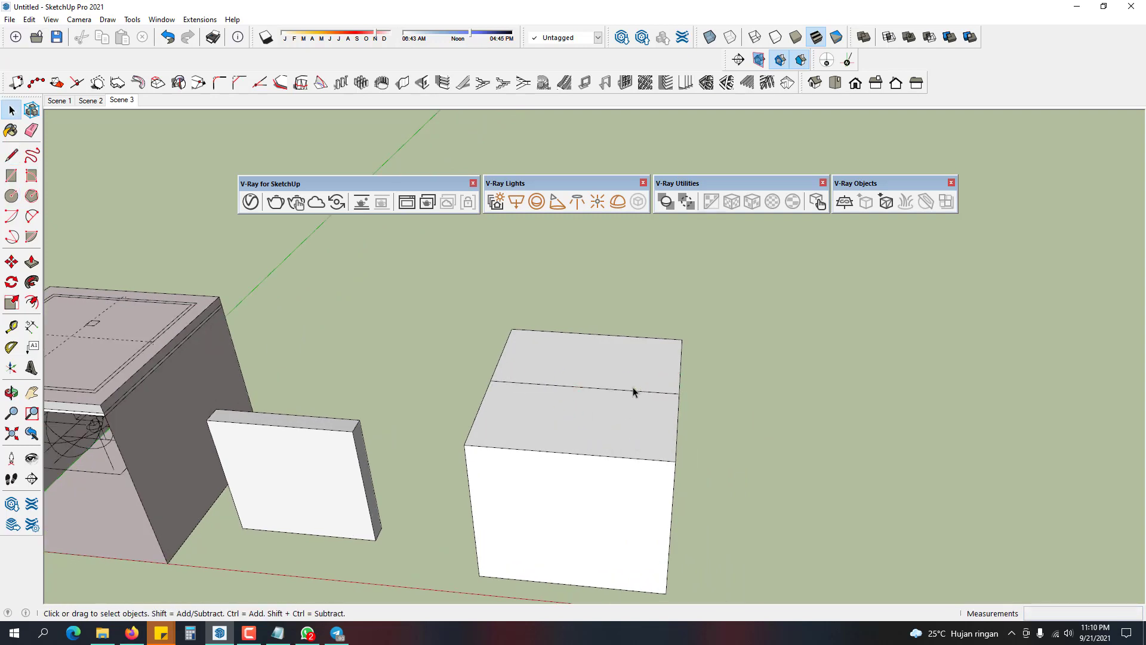
# - Draw a circle from the guide line's midpoint out to the box's side edge, and erase the guide line
pyautogui.press('c')
pyautogui.click(583, 386)
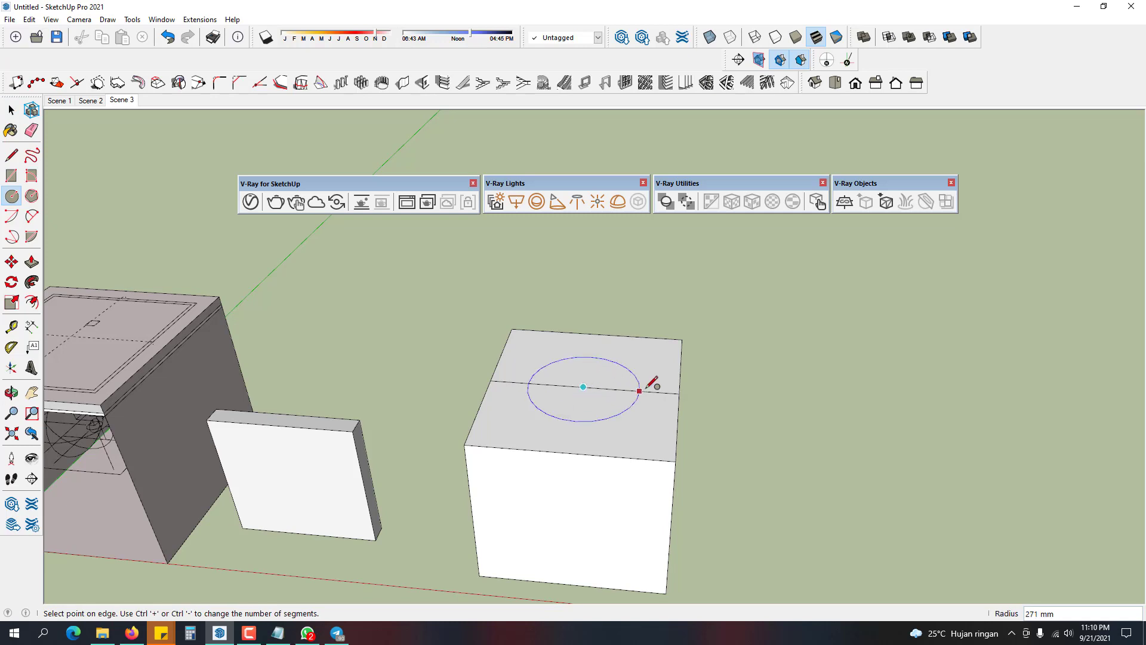
pyautogui.click(679, 392)
pyautogui.press('e')
pyautogui.click(585, 387)
pyautogui.press('space')
# - Rotate a copy of the circle upright about its front endpoint and sweep it with Follow Me into a sphere
pyautogui.doubleClick(593, 421)
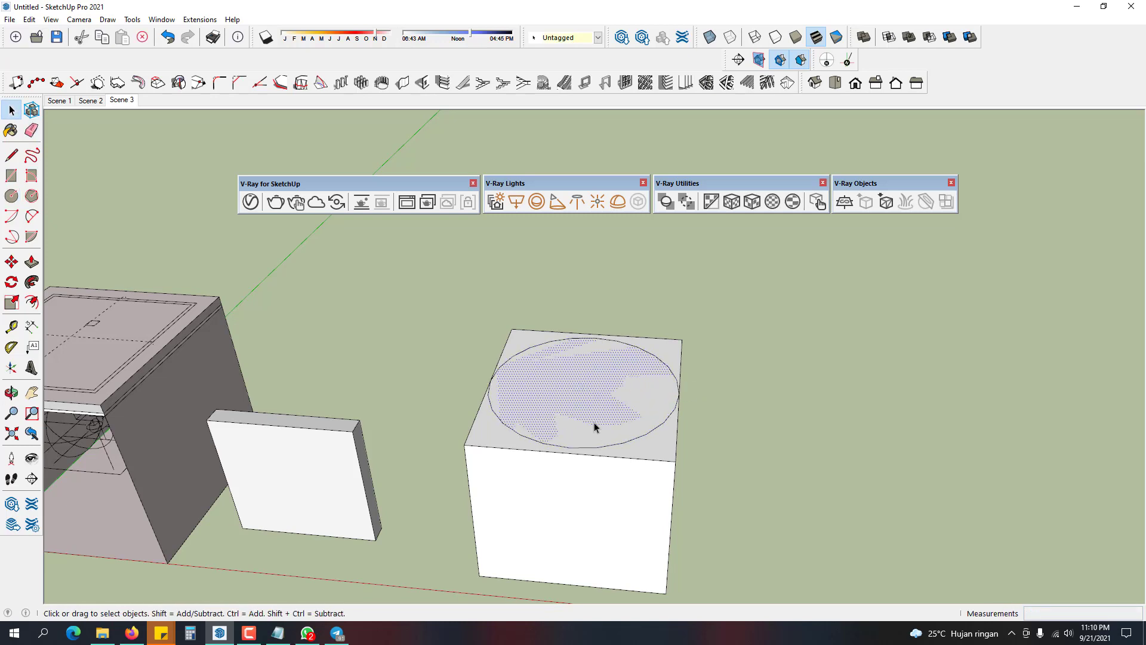
pyautogui.moveTo(593, 422); pyautogui.dragTo(585, 412, button='middle')
pyautogui.press('q')
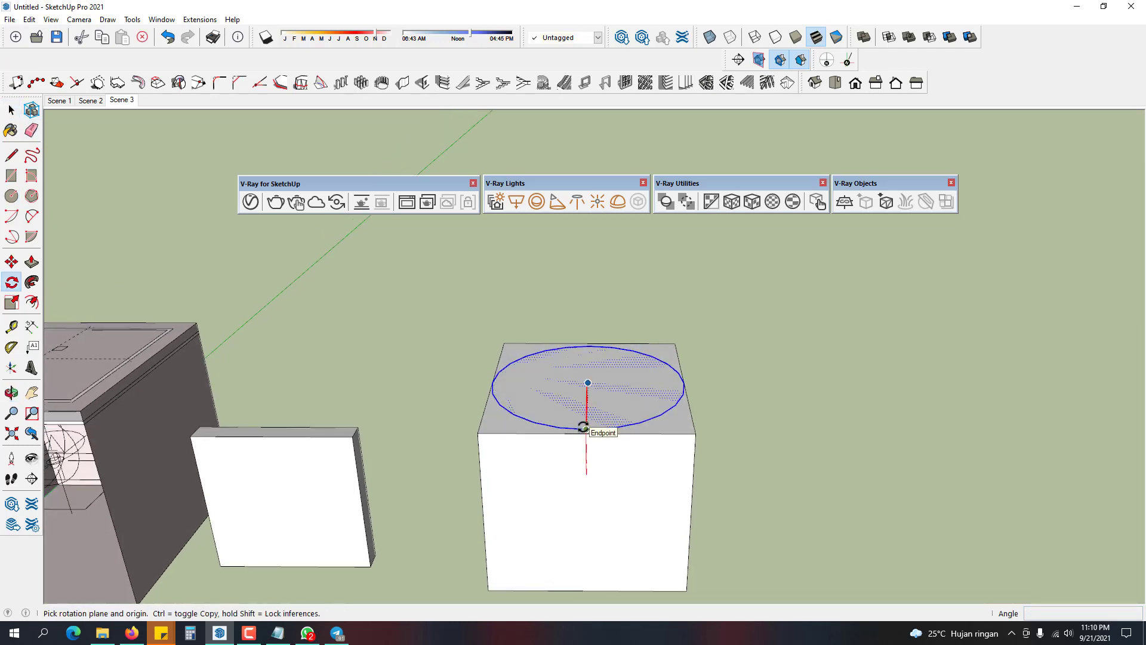
pyautogui.click(586, 429)
pyautogui.click(722, 428)
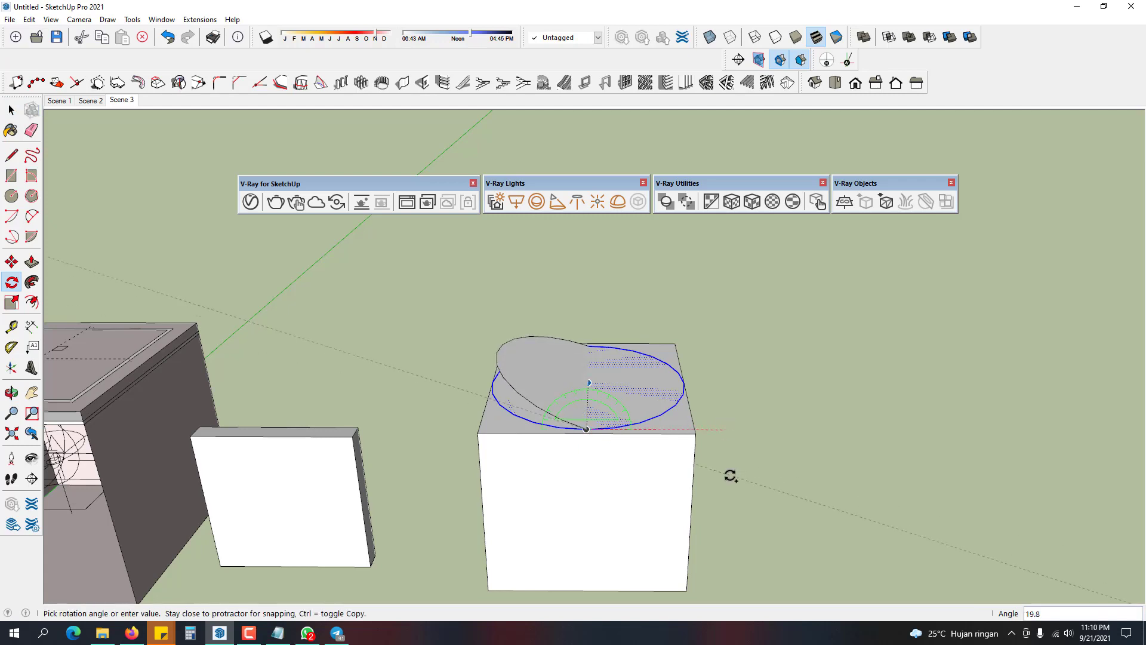
pyautogui.press('Return')
pyautogui.press('space')
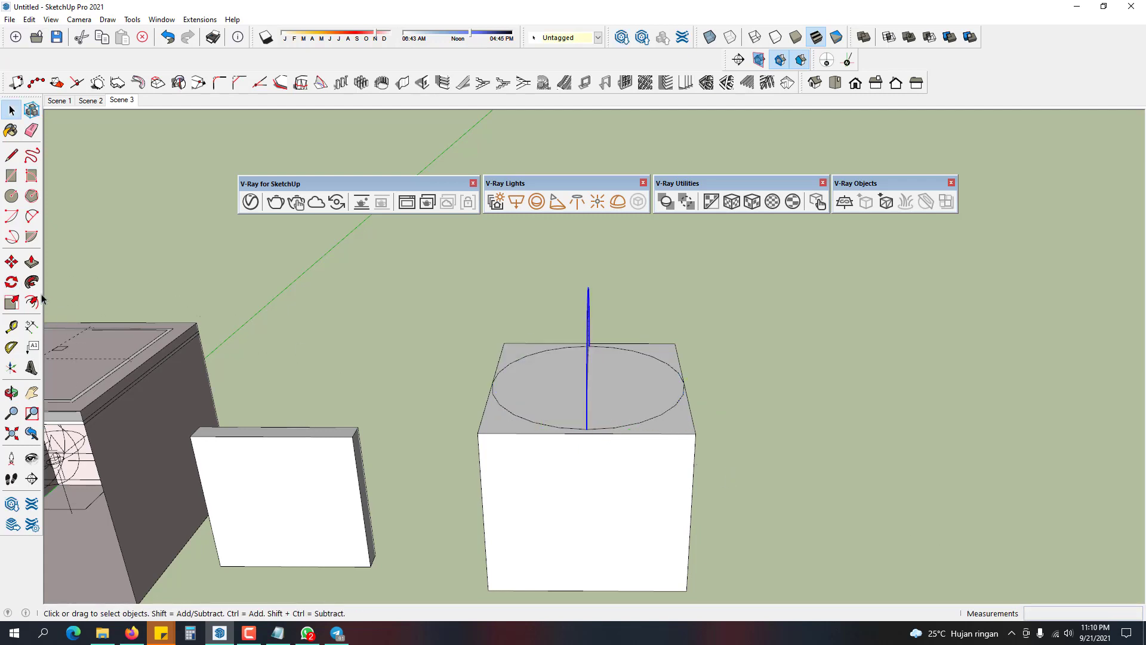
pyautogui.click(33, 302)
pyautogui.click(611, 375)
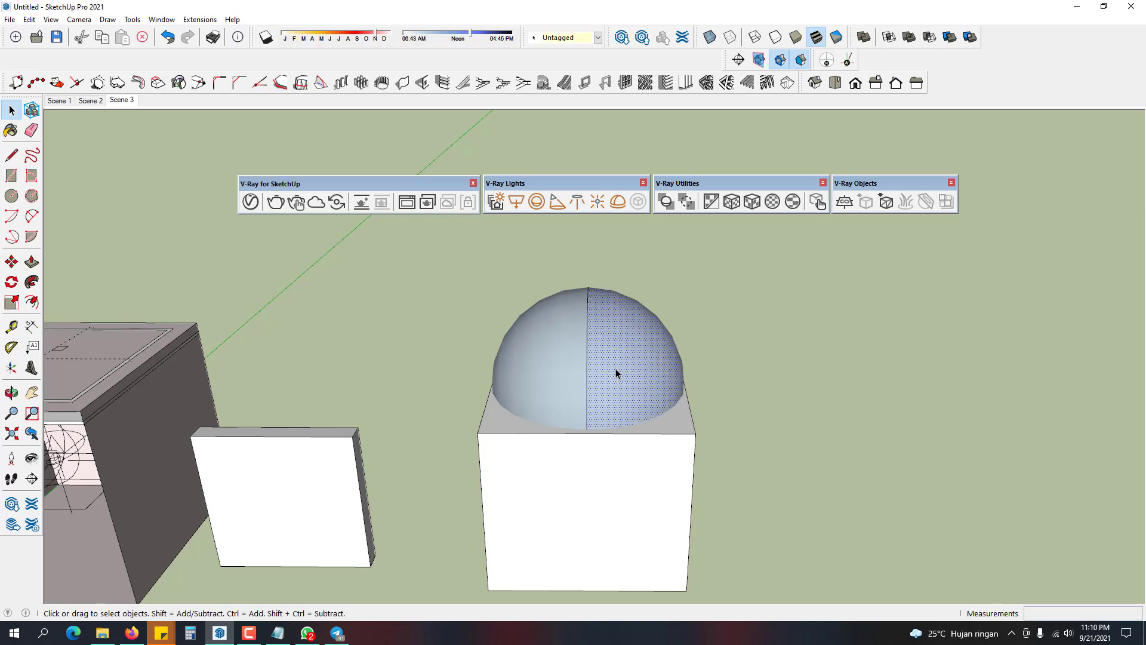
# - Move the whole sphere sideways off the box so that it stands clear beside it
pyautogui.tripleClick(615, 368)
pyautogui.press('m')
pyautogui.click(478, 432)
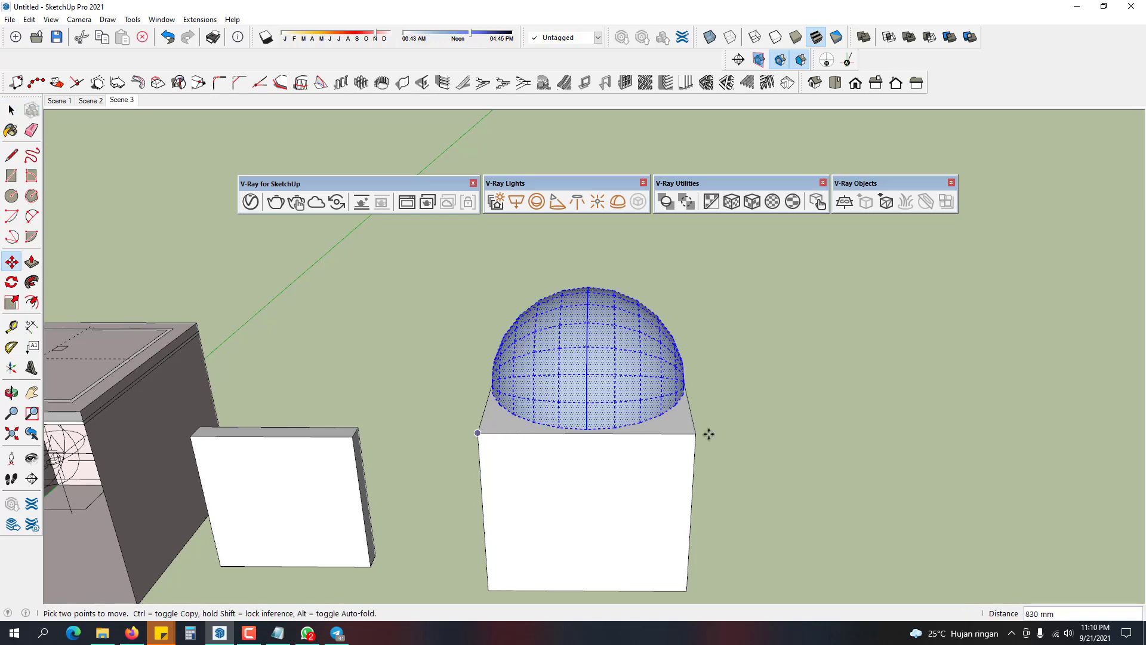
pyautogui.click(695, 432)
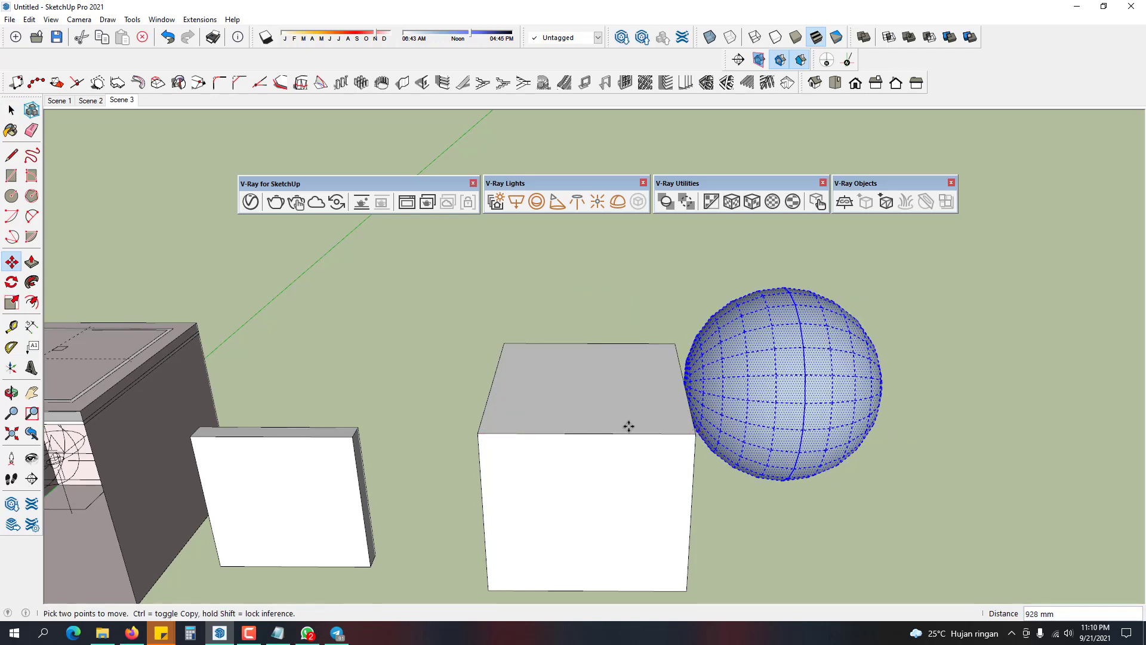
pyautogui.click(478, 431)
pyautogui.click(574, 431)
pyautogui.press('space')
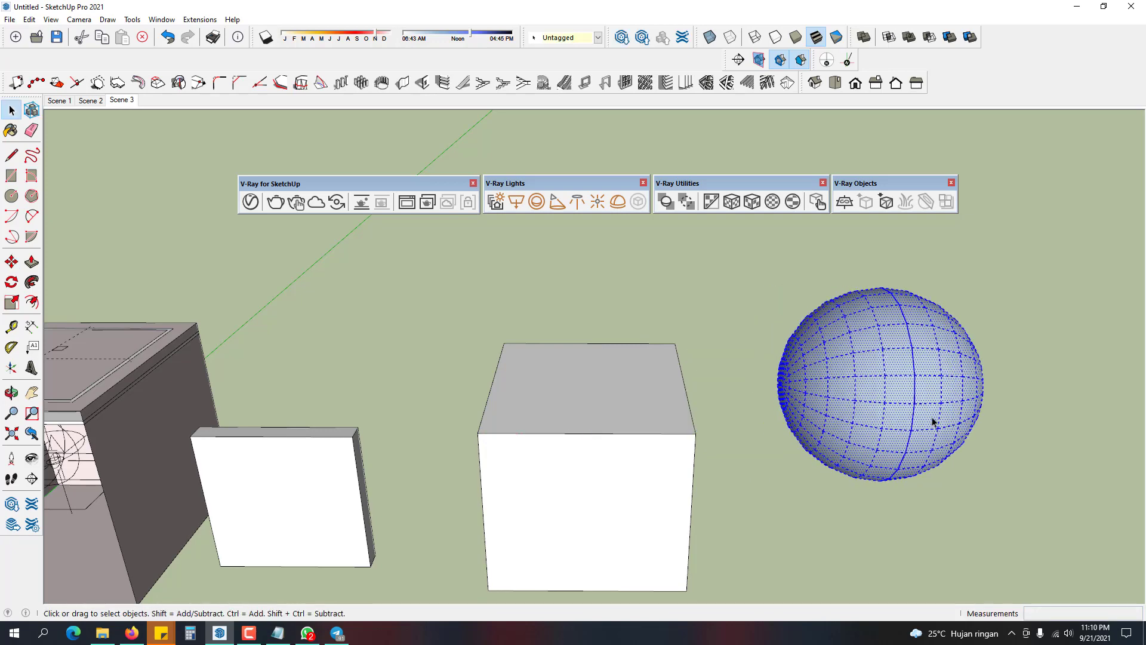
# - Reverse the sphere's faces so the white side points outward, and group the sphere
pyautogui.moveTo(933, 421); pyautogui.dragTo(813, 391, button='middle')
pyautogui.rightClick(813, 392)
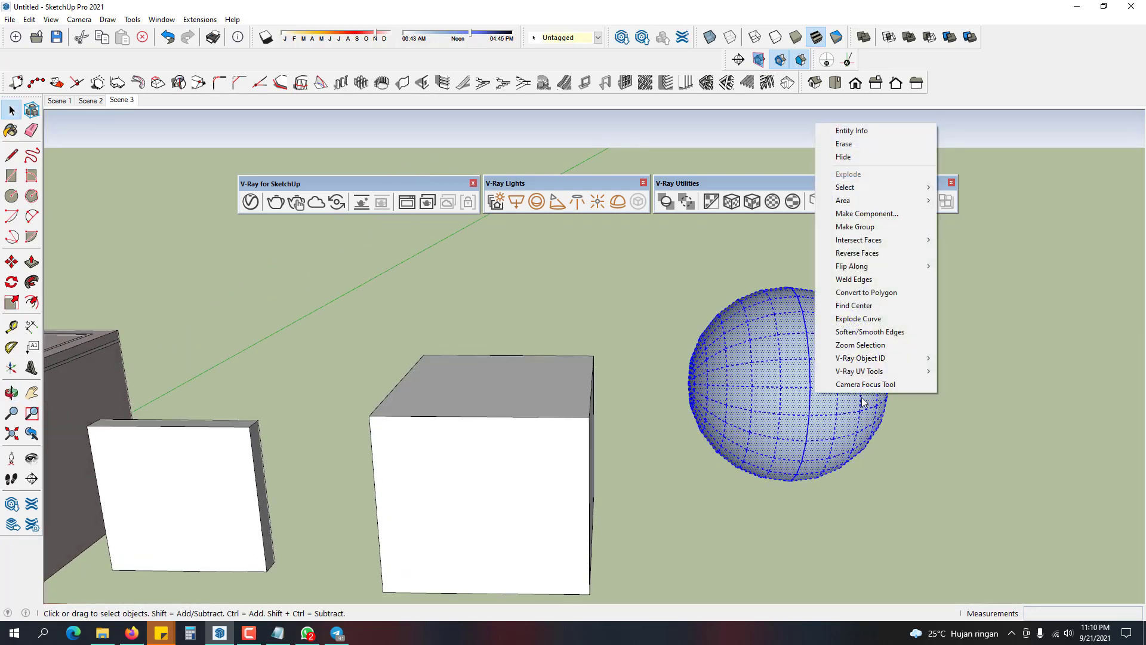
pyautogui.click(887, 332)
pyautogui.rightClick(752, 363)
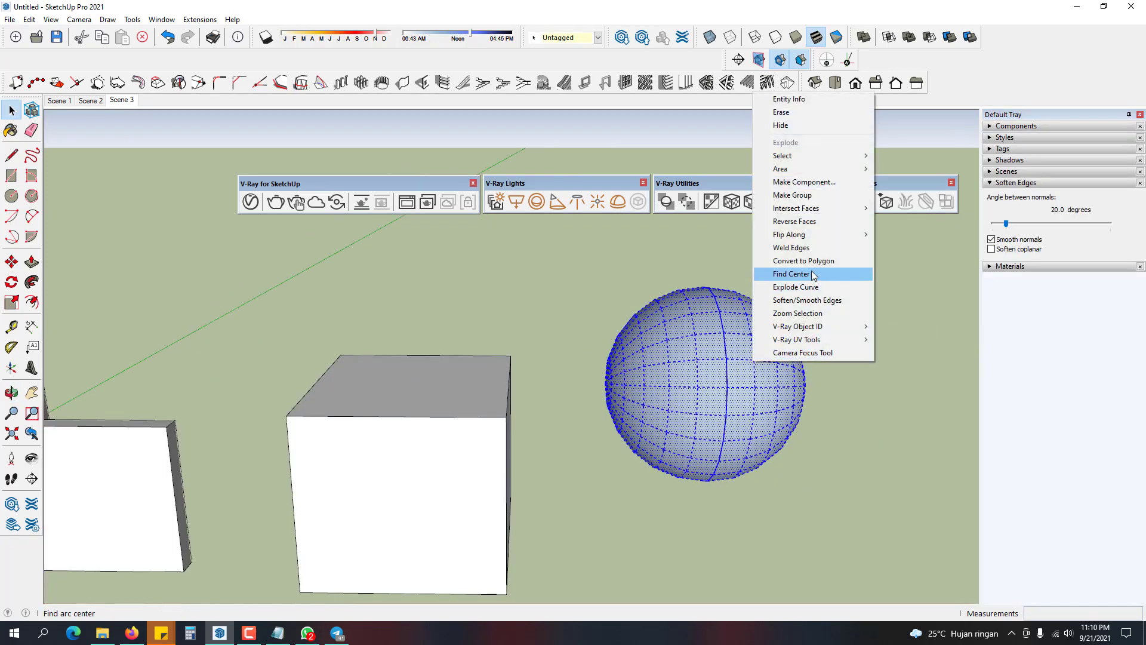
pyautogui.click(822, 222)
pyautogui.click(846, 326)
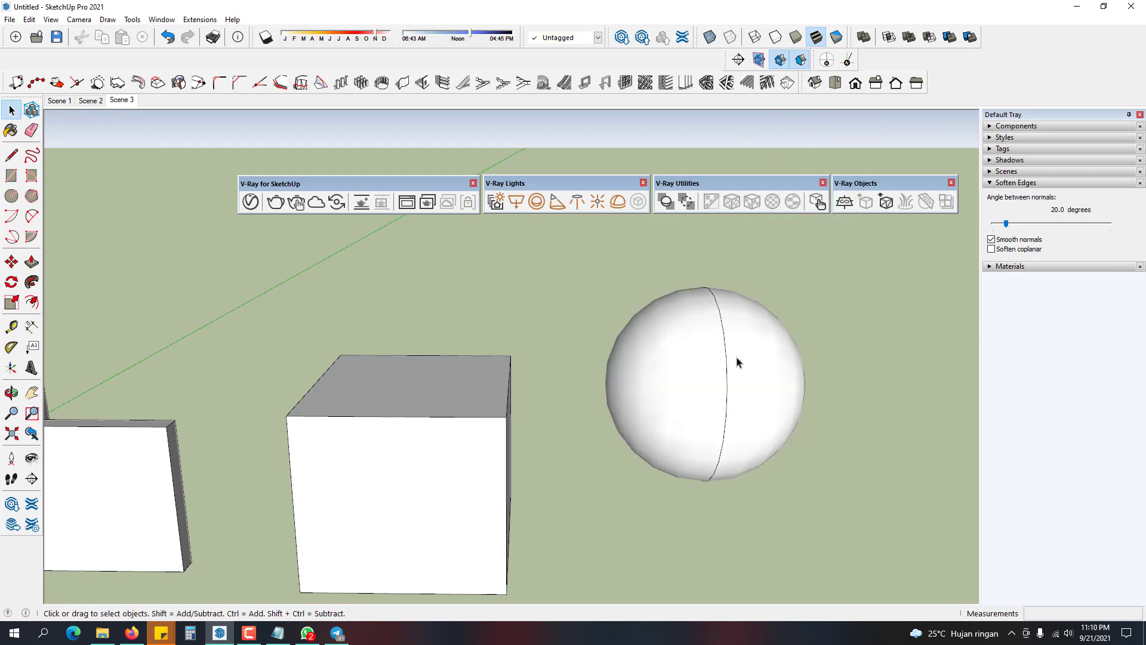
pyautogui.tripleClick(738, 362)
pyautogui.click(852, 384)
# - Open the sphere group for editing with its seam edge in view
pyautogui.moveTo(851, 384); pyautogui.dragTo(554, 352, button='middle')
pyautogui.doubleClick(742, 357)
pyautogui.keyDown('shift'); pyautogui.moveTo(732, 356); pyautogui.dragTo(660, 348, button='middle'); pyautogui.keyUp('shift')
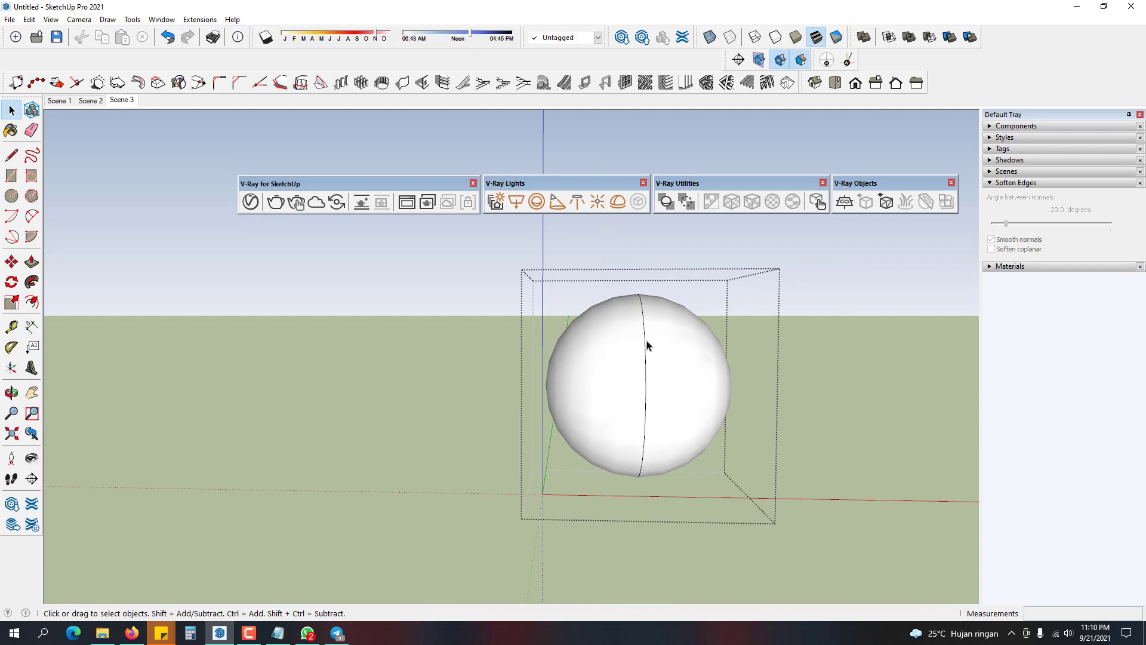
# - Try to delete the seam edge around the sphere, and undo the deletion
pyautogui.click(646, 342)
pyautogui.press('Delete')
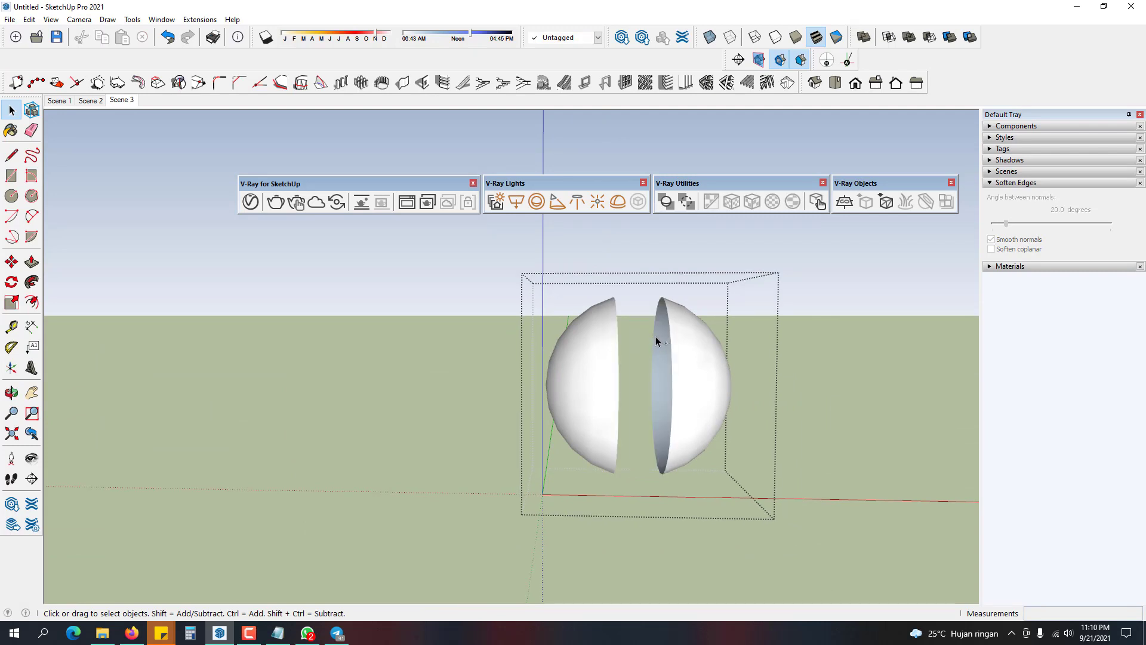
pyautogui.hotkey('ctrl', 'z')
# - Hide the sphere's seam edge and leave the sphere group
pyautogui.click(645, 336)
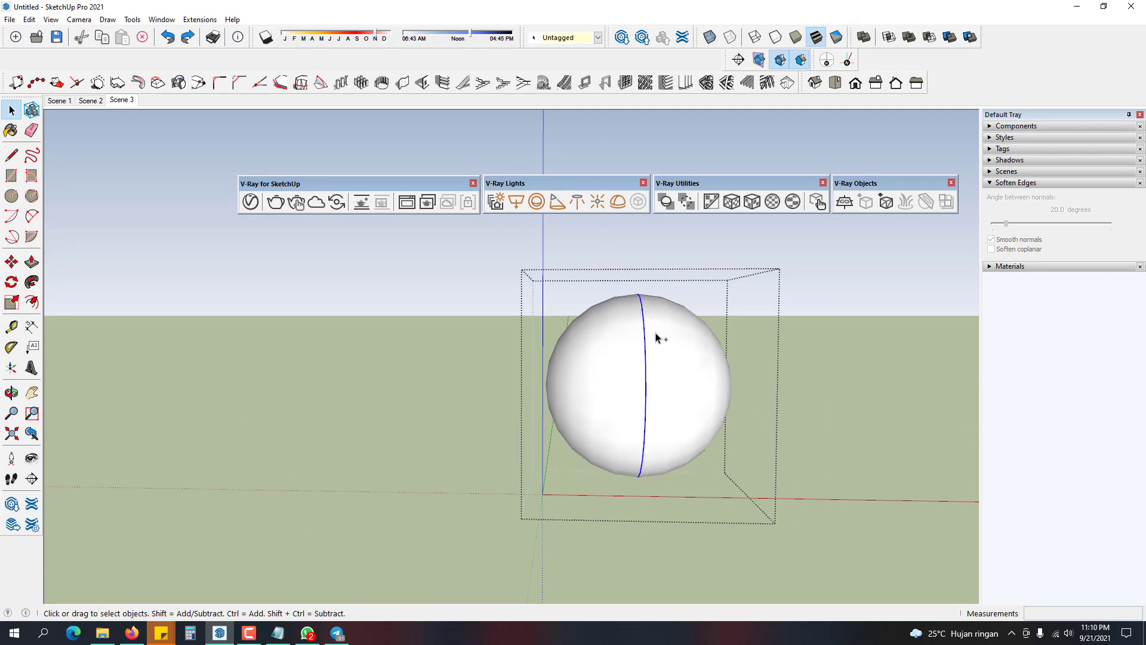
pyautogui.hotkey('ctrl', 'h')
pyautogui.click(794, 352)
# - Paint the new box with the Brick Antique 01 material from the Brick, Cladding and Siding collection
pyautogui.scroll(-1, 704, 367)
pyautogui.moveTo(710, 373); pyautogui.dragTo(569, 398, button='middle')
pyautogui.click(1055, 183)
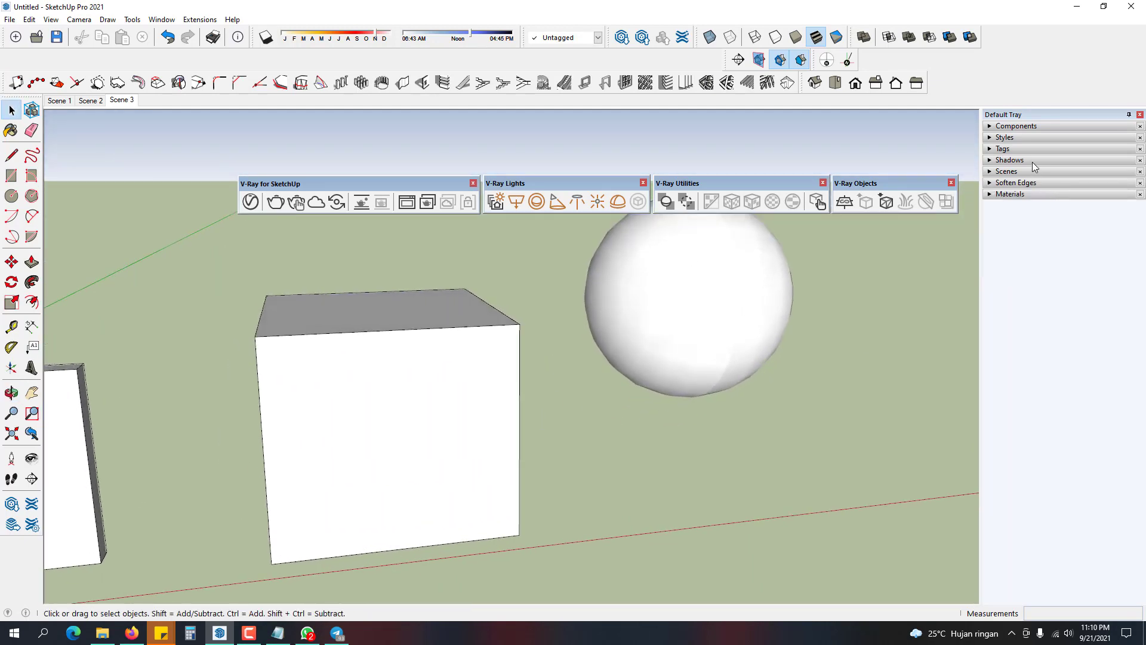
pyautogui.click(1031, 137)
pyautogui.click(1036, 140)
pyautogui.click(1015, 194)
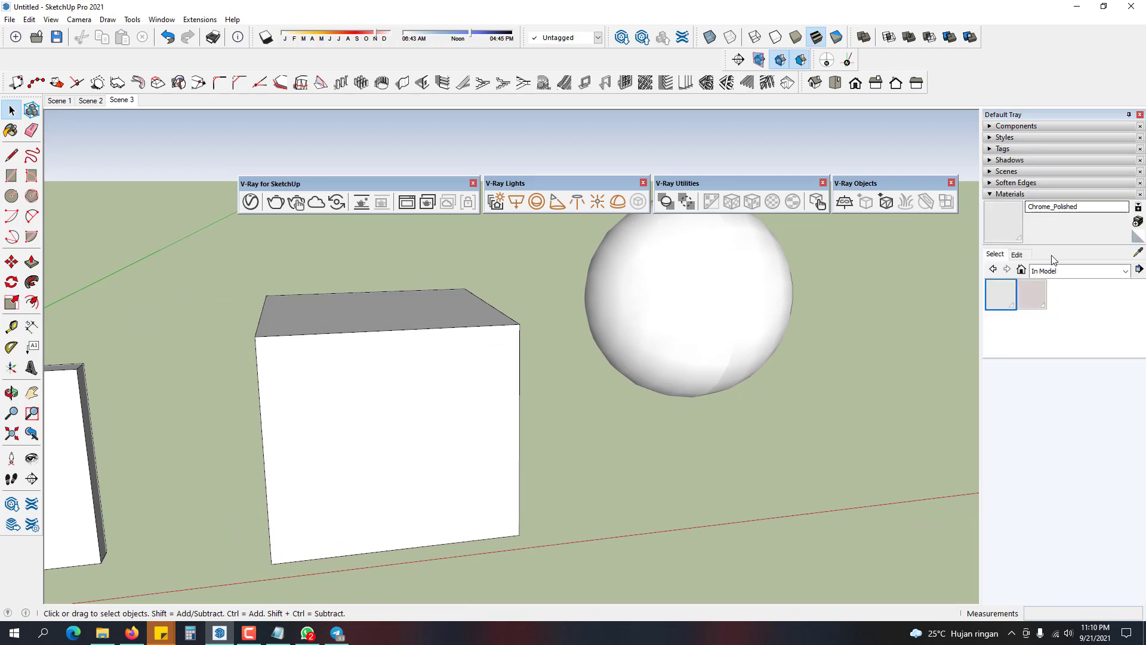
pyautogui.click(1080, 271)
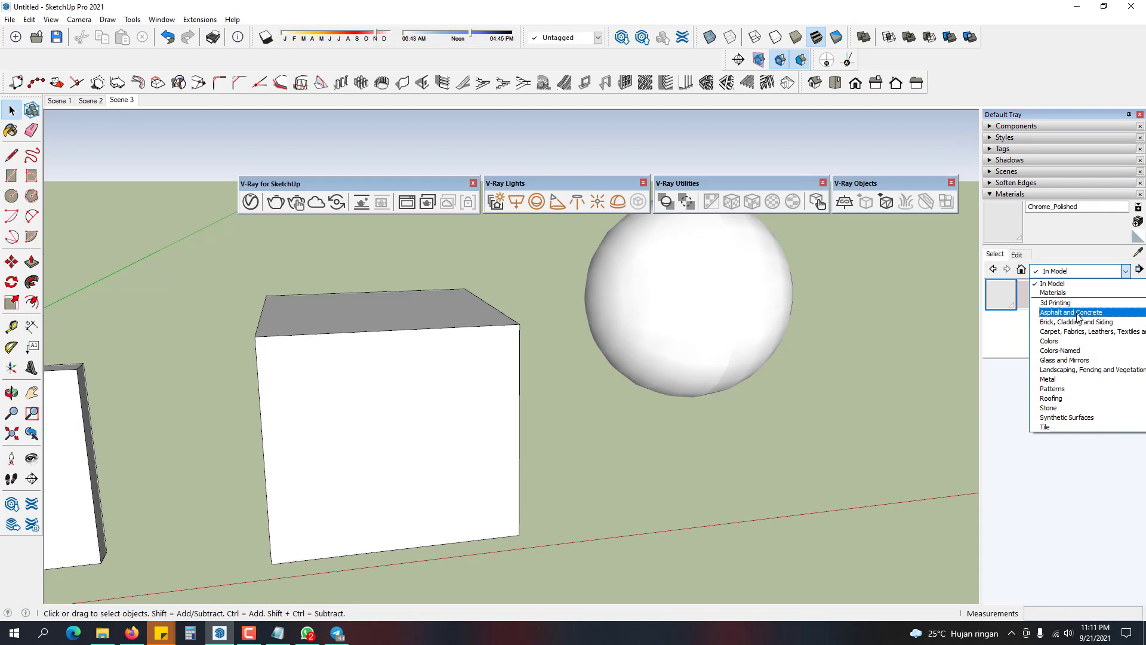
pyautogui.click(1078, 323)
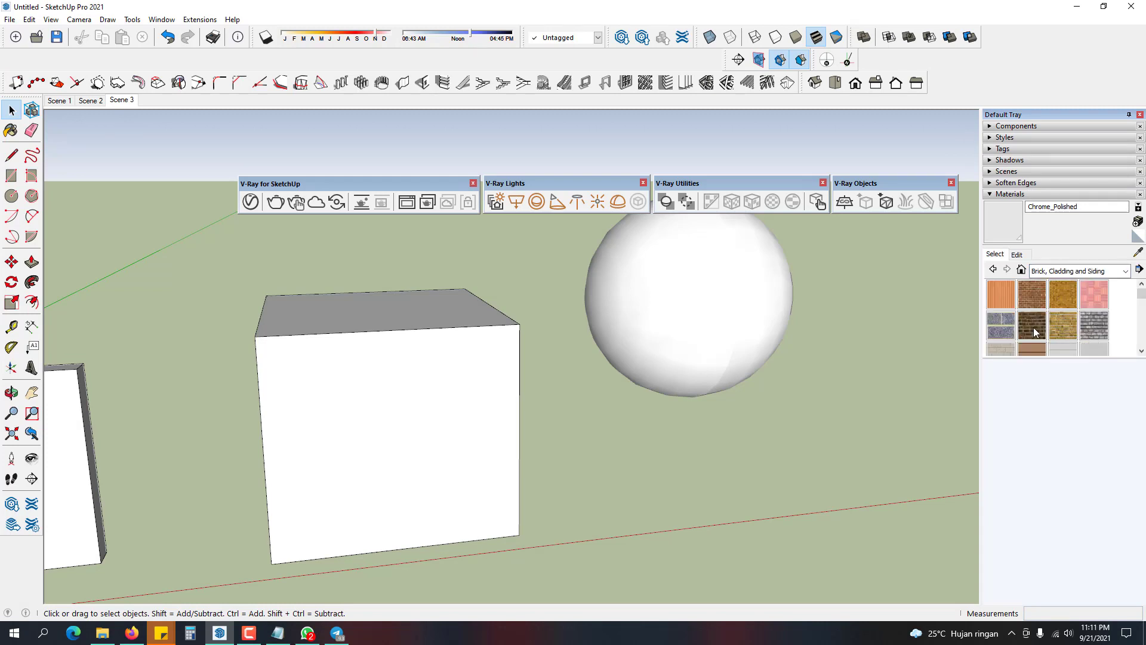
pyautogui.click(1031, 298)
pyautogui.click(475, 361)
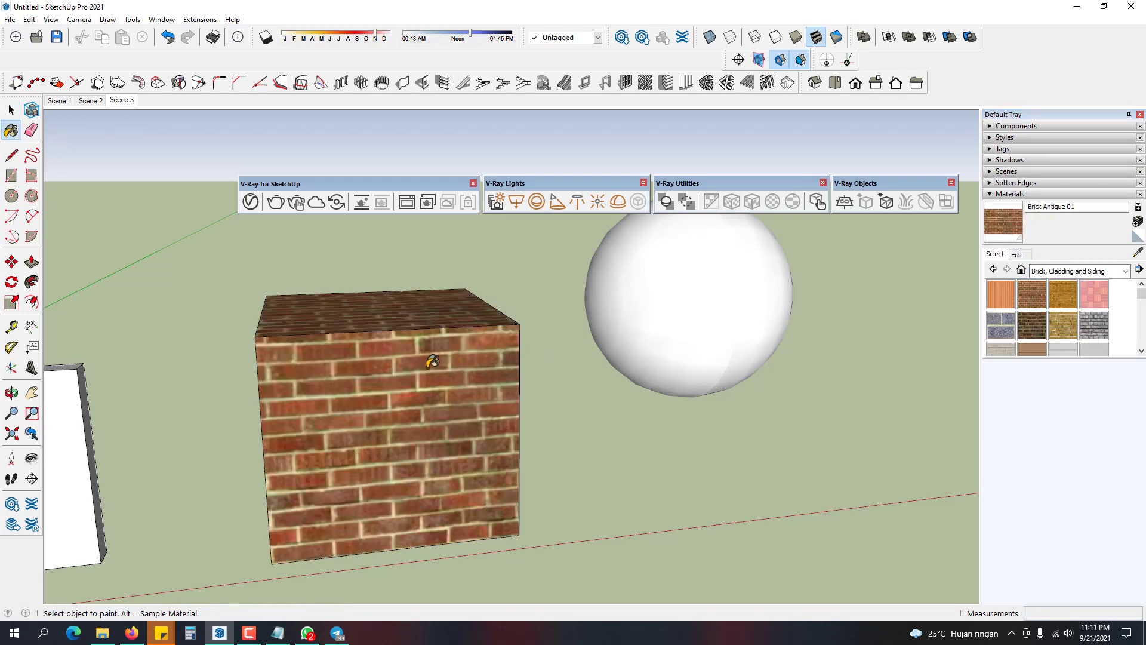
pyautogui.scroll(1, 406, 375)
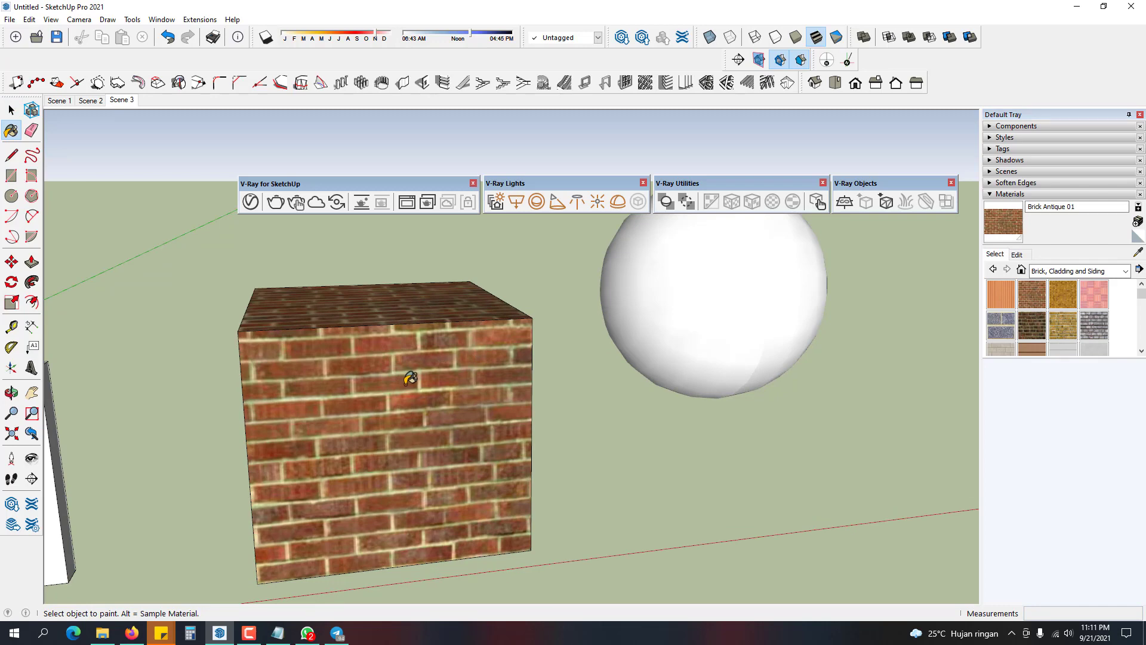
pyautogui.moveTo(462, 360); pyautogui.dragTo(594, 162, button='middle')
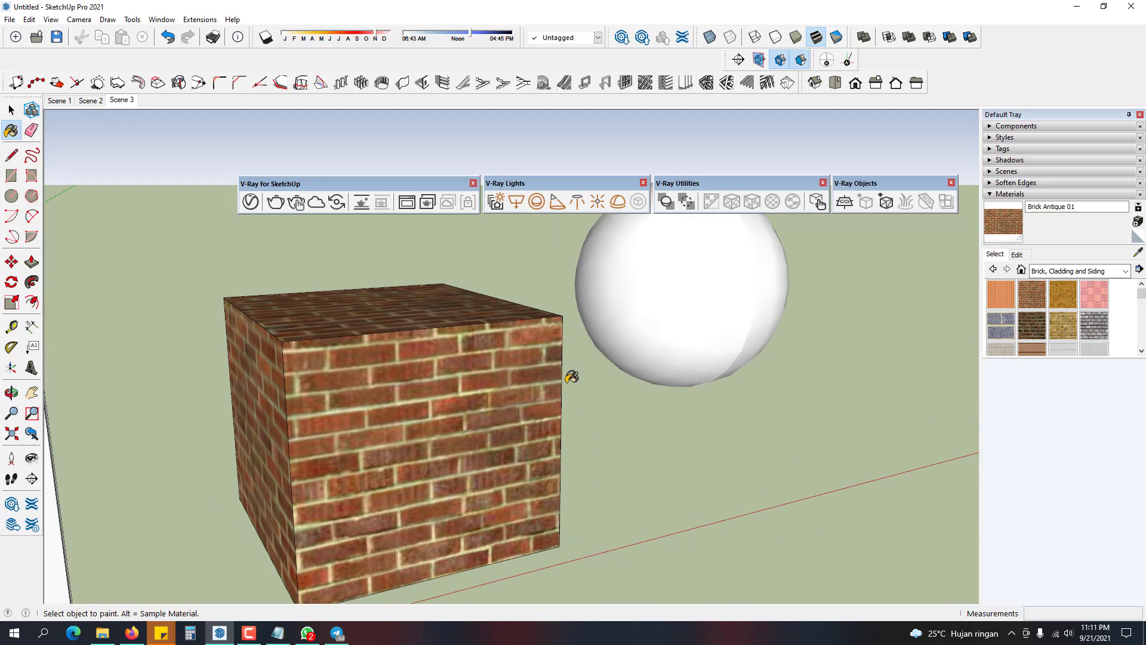
# - Paint the sphere with the Brick Antique 01 material
pyautogui.moveTo(570, 376)
pyautogui.mouseDown(button='middle')
pyautogui.moveTo(455, 371)
pyautogui.moveTo(648, 348)
pyautogui.mouseUp(button='middle')
pyautogui.click(768, 302)
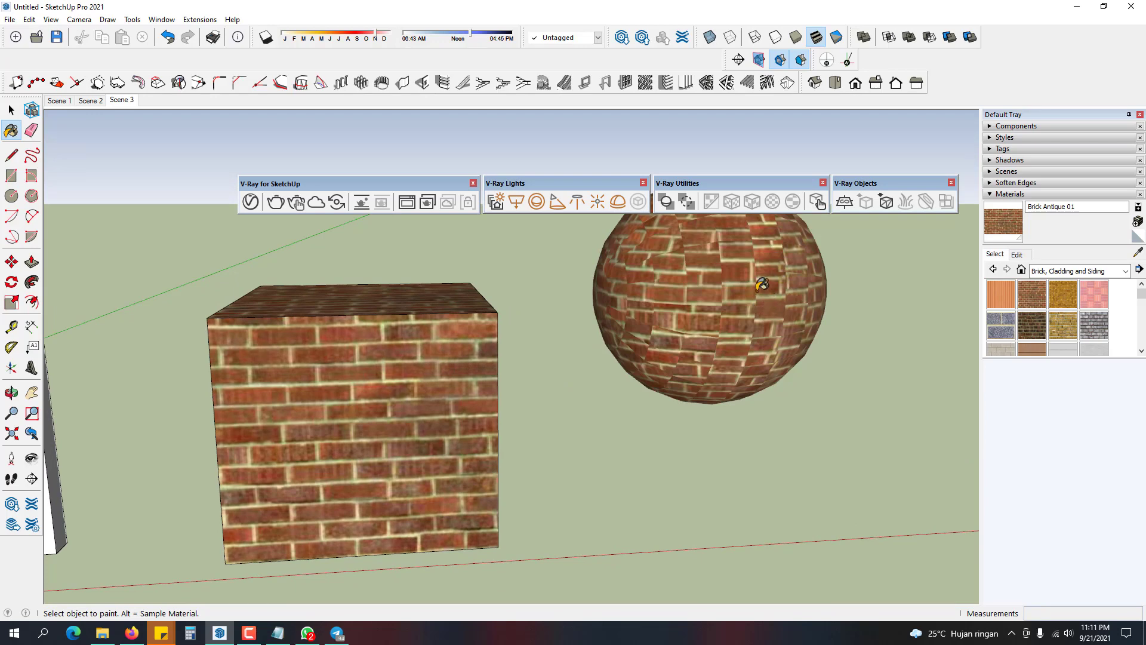
pyautogui.moveTo(779, 271)
pyautogui.mouseDown(button='middle')
pyautogui.moveTo(657, 358)
pyautogui.moveTo(660, 332)
pyautogui.moveTo(795, 335)
pyautogui.moveTo(758, 335)
pyautogui.mouseUp(button='middle')
pyautogui.press('space')
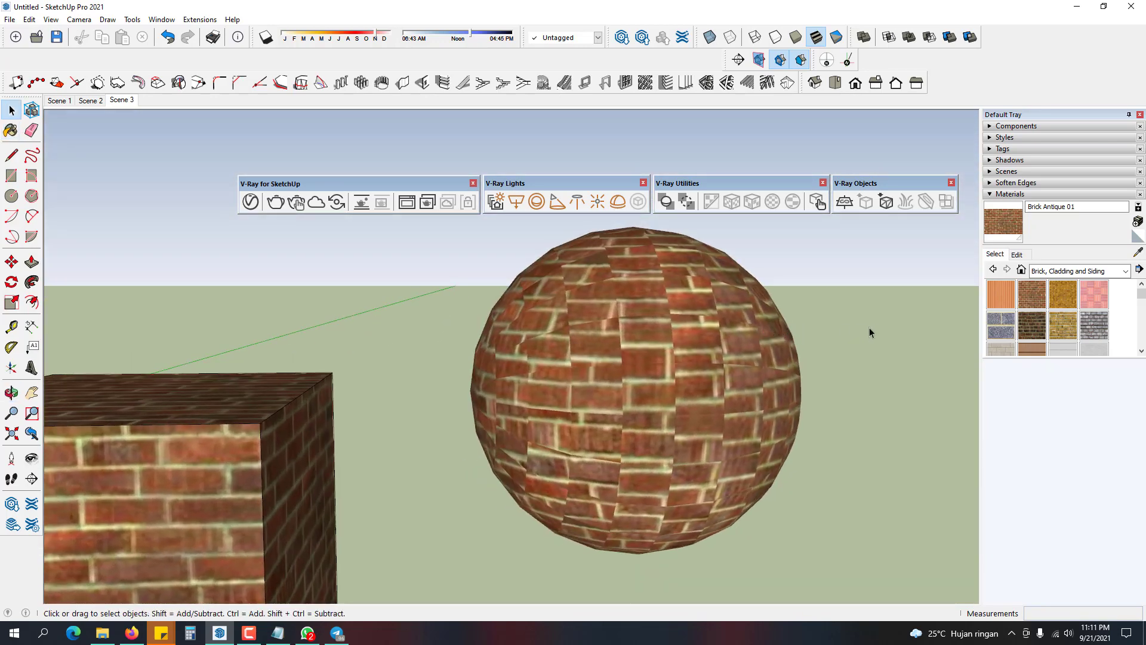
# - Apply V-Ray's fitted spherical projection to the sphere so its brick texture scales to the bounding box
pyautogui.click(660, 313)
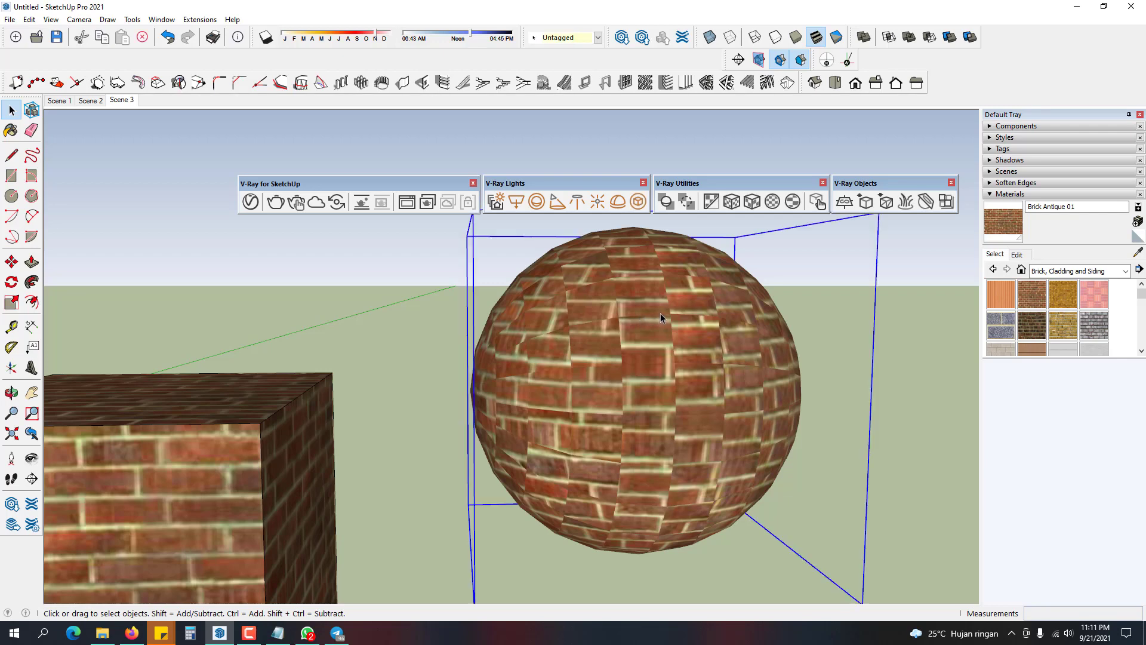
pyautogui.moveTo(660, 312); pyautogui.dragTo(622, 326, button='middle')
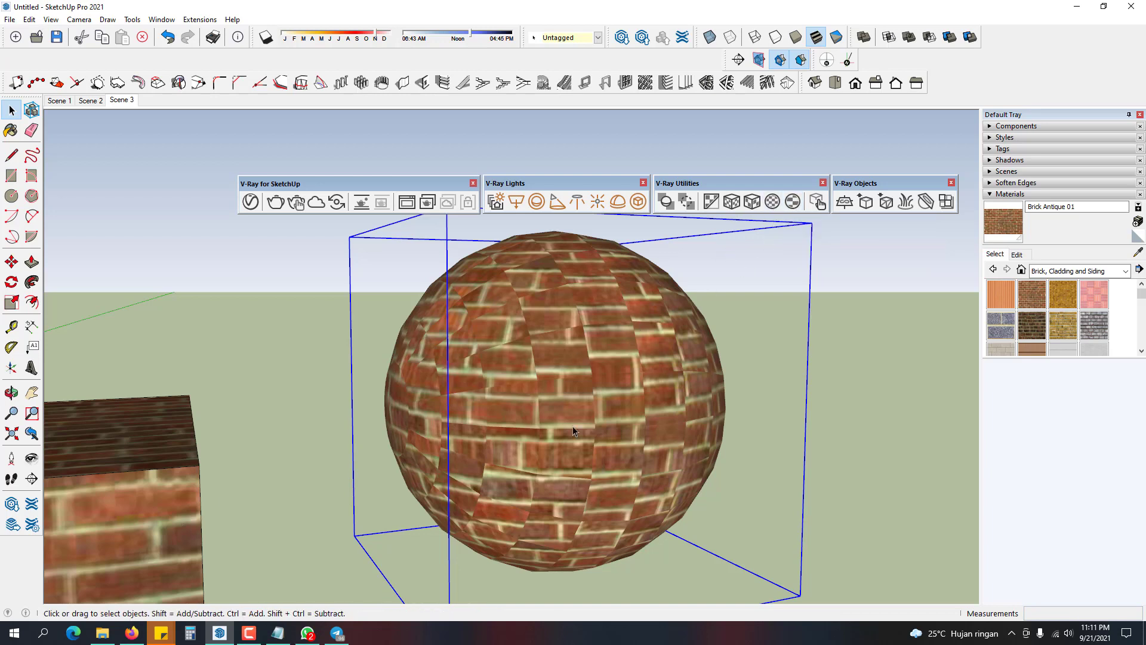
pyautogui.click(794, 207)
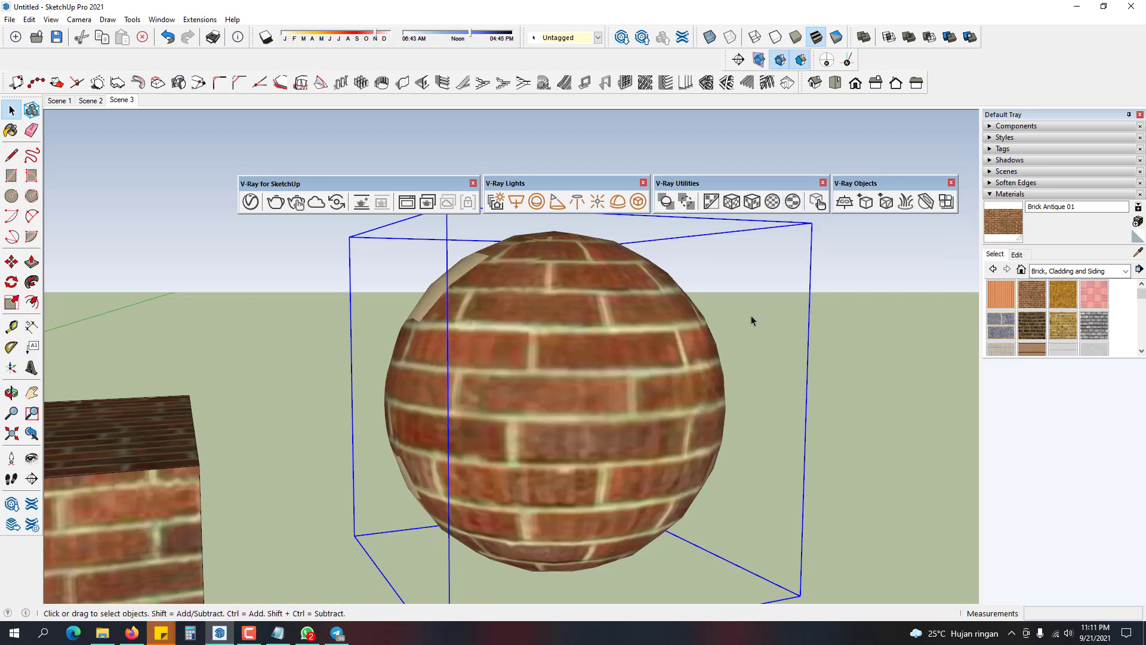
pyautogui.moveTo(603, 314); pyautogui.dragTo(617, 388, button='middle')
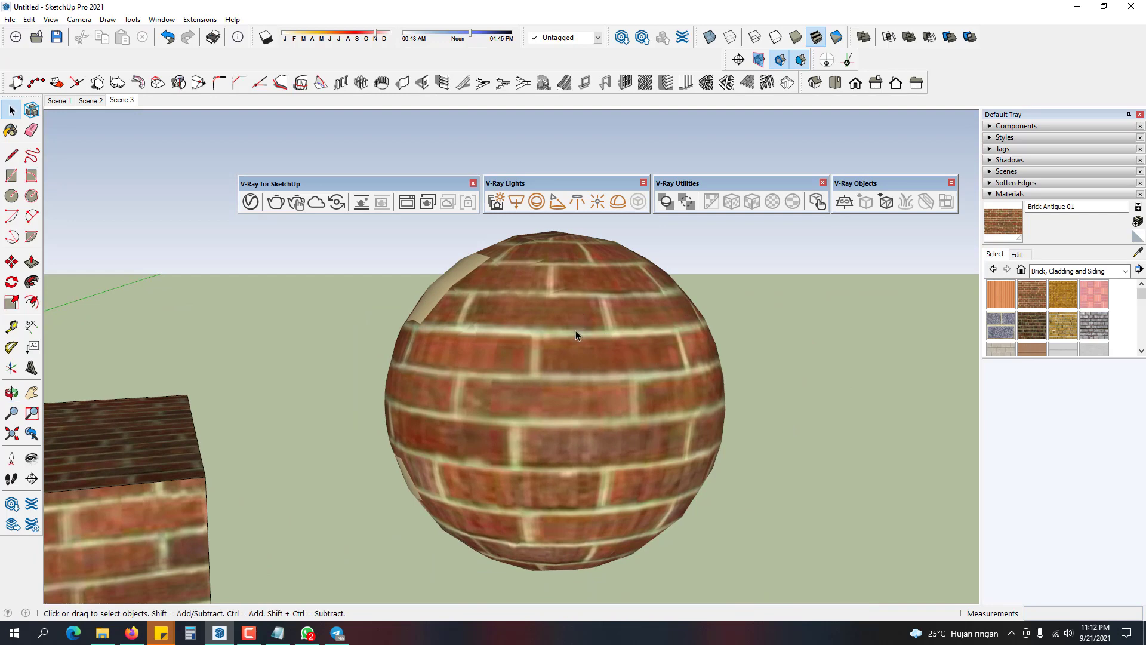
# - Copy the brick sphere along the red axis to a spot just beside the original
pyautogui.click(570, 352)
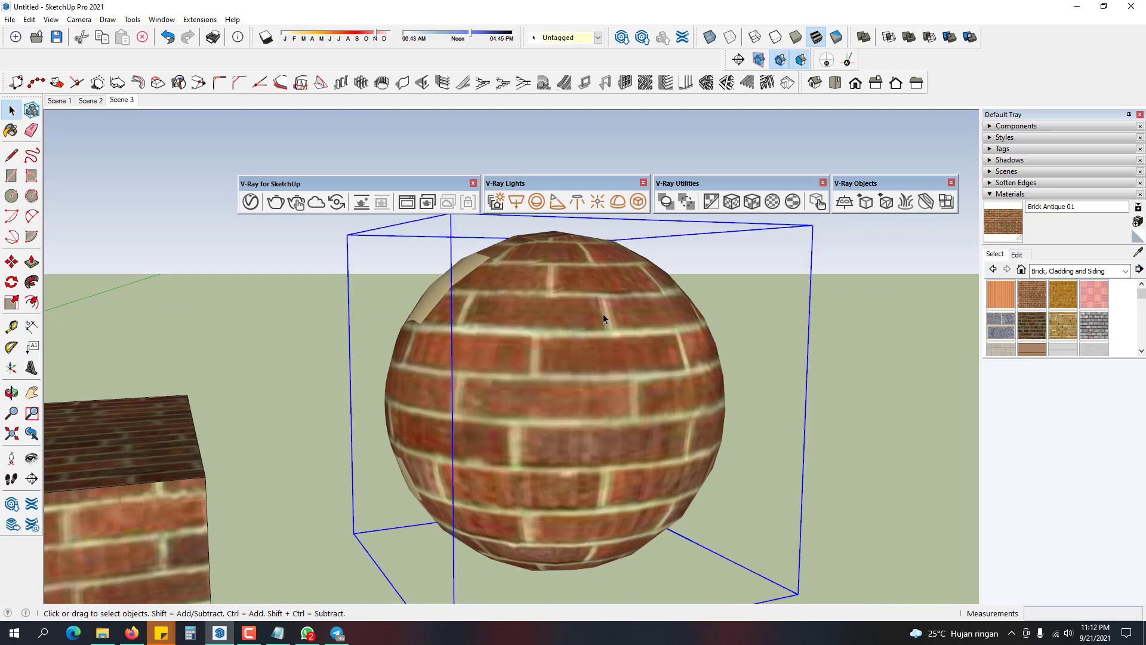
pyautogui.moveTo(603, 313); pyautogui.dragTo(549, 386, button='middle')
pyautogui.scroll(-3, 549, 386)
pyautogui.press('m')
pyautogui.press('ctrl')
pyautogui.click(599, 460)
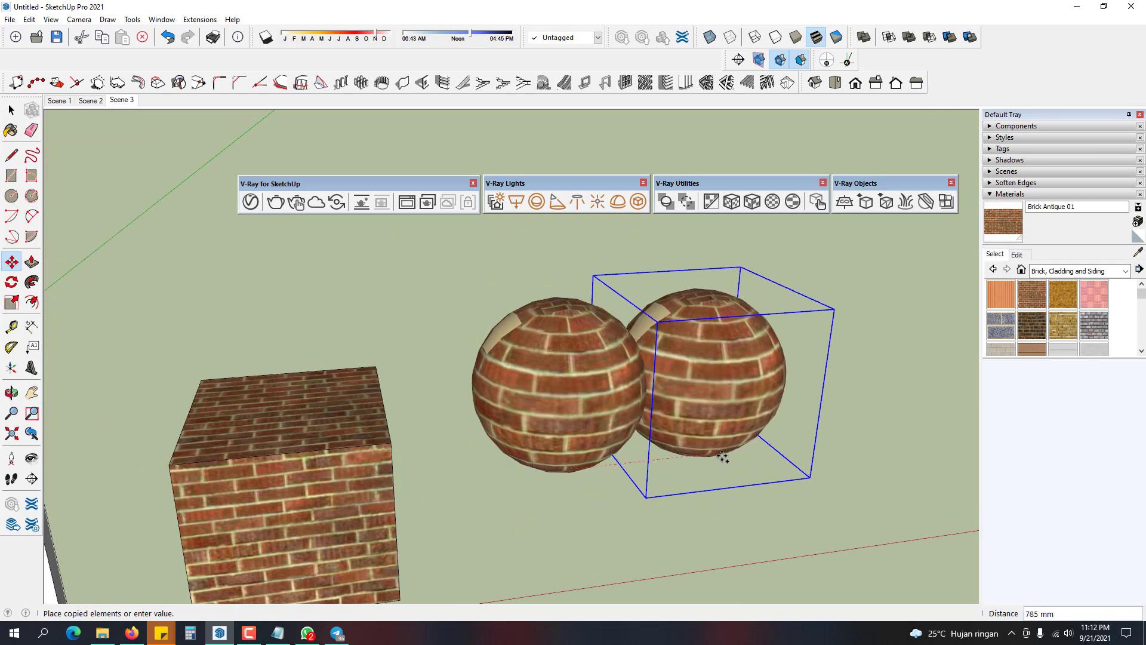
pyautogui.click(782, 443)
pyautogui.press('space')
# - Scale the copied sphere down uniformly to about two thirds of its size
pyautogui.press('s')
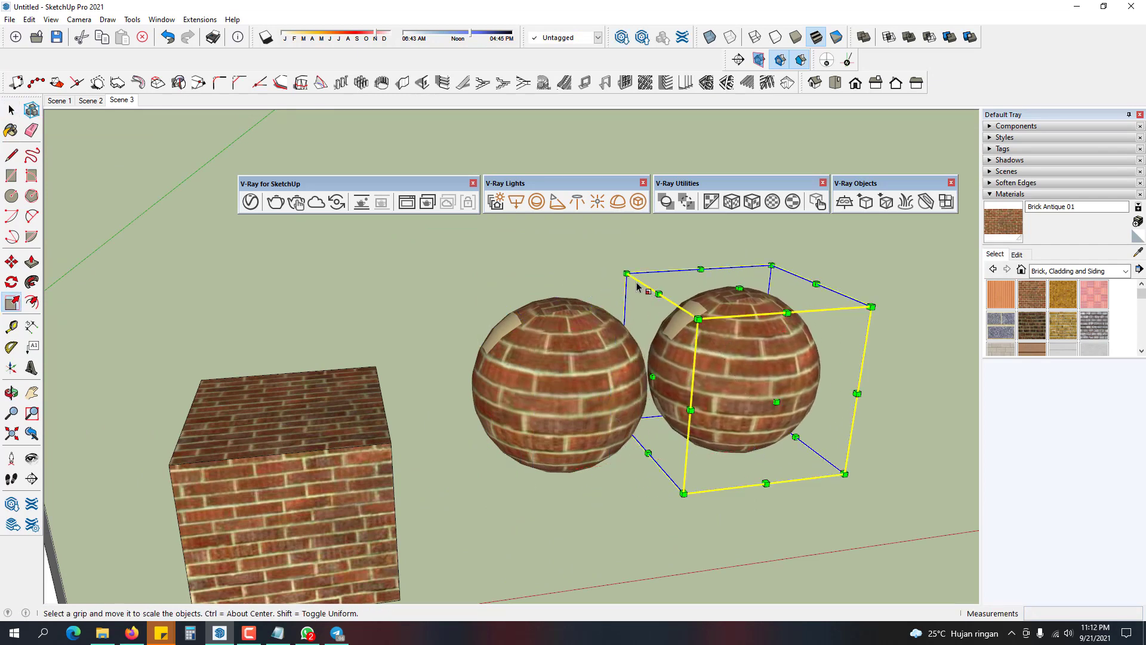
pyautogui.moveTo(626, 273); pyautogui.dragTo(694, 338)
pyautogui.press('space')
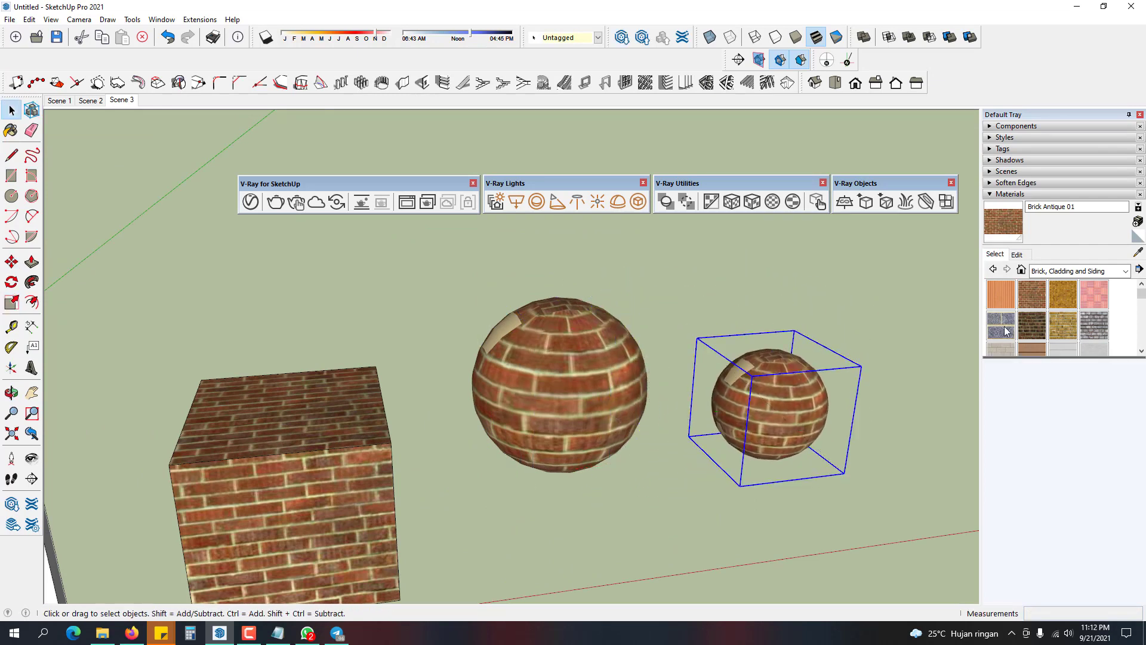
pyautogui.click(1029, 293)
pyautogui.press('space')
pyautogui.doubleClick(796, 404)
pyautogui.click(1138, 238)
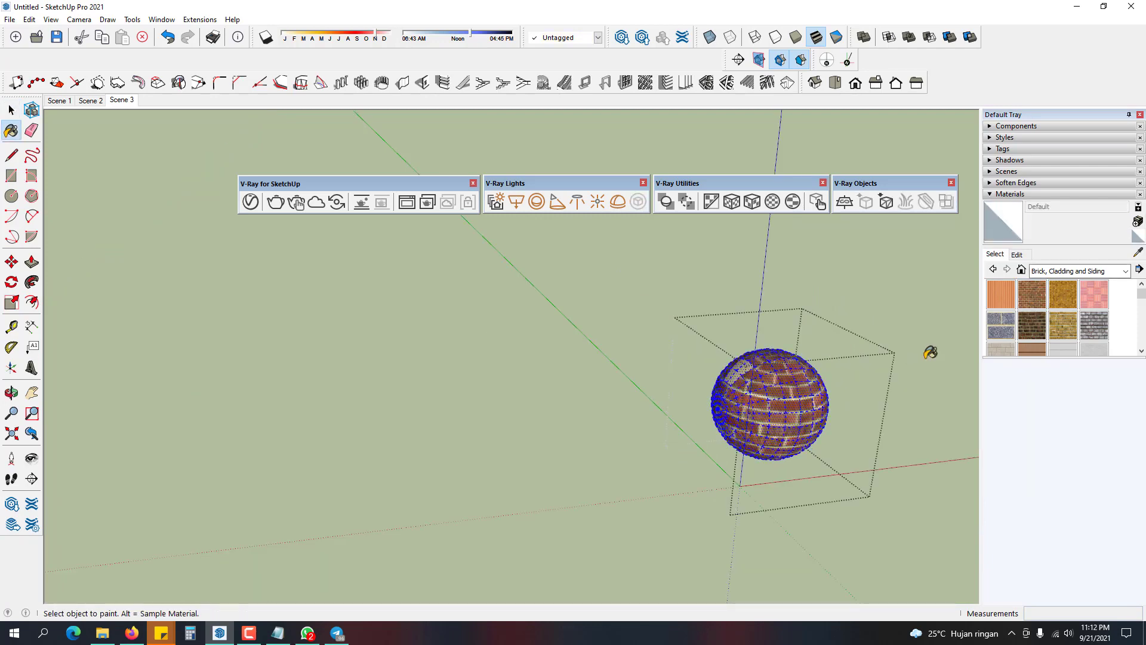
pyautogui.press('space')
pyautogui.click(892, 394)
pyautogui.moveTo(890, 396); pyautogui.dragTo(789, 310, button='middle')
# - Remove the material from the small sphere group and all its children with the V-Ray utility
pyautogui.click(787, 411)
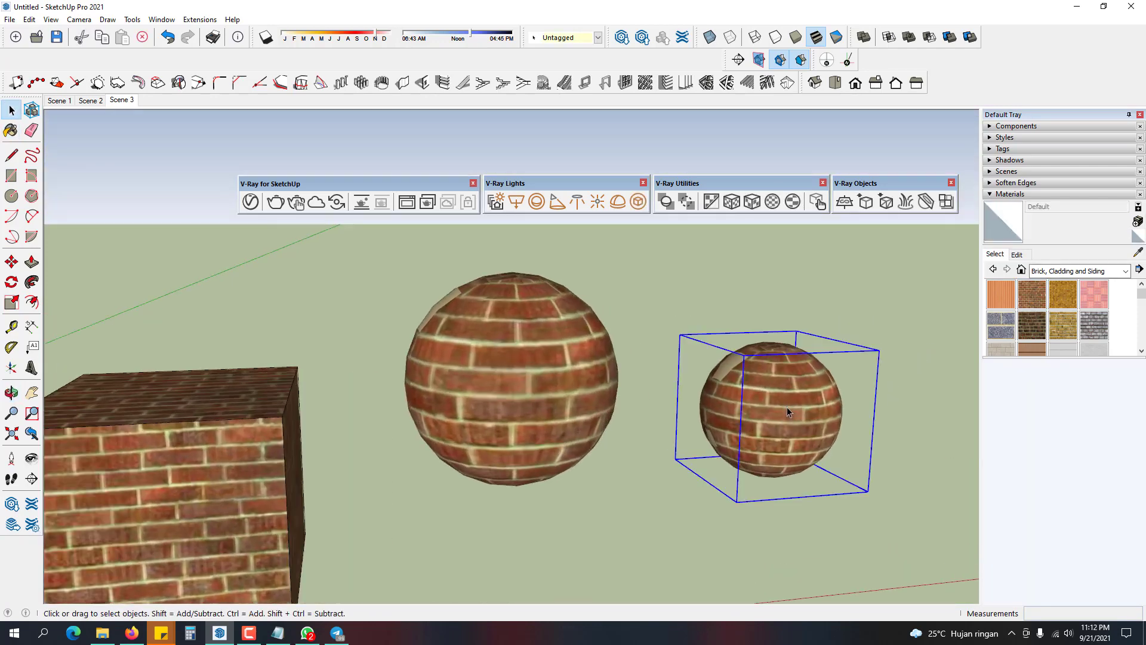
pyautogui.click(711, 202)
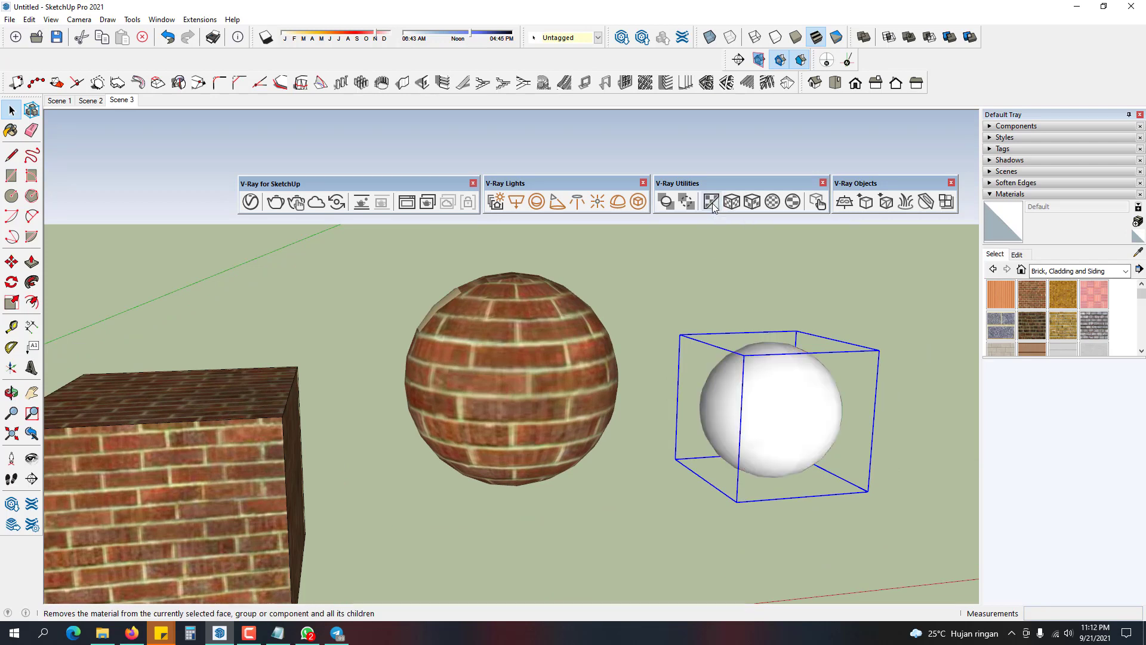
pyautogui.click(896, 424)
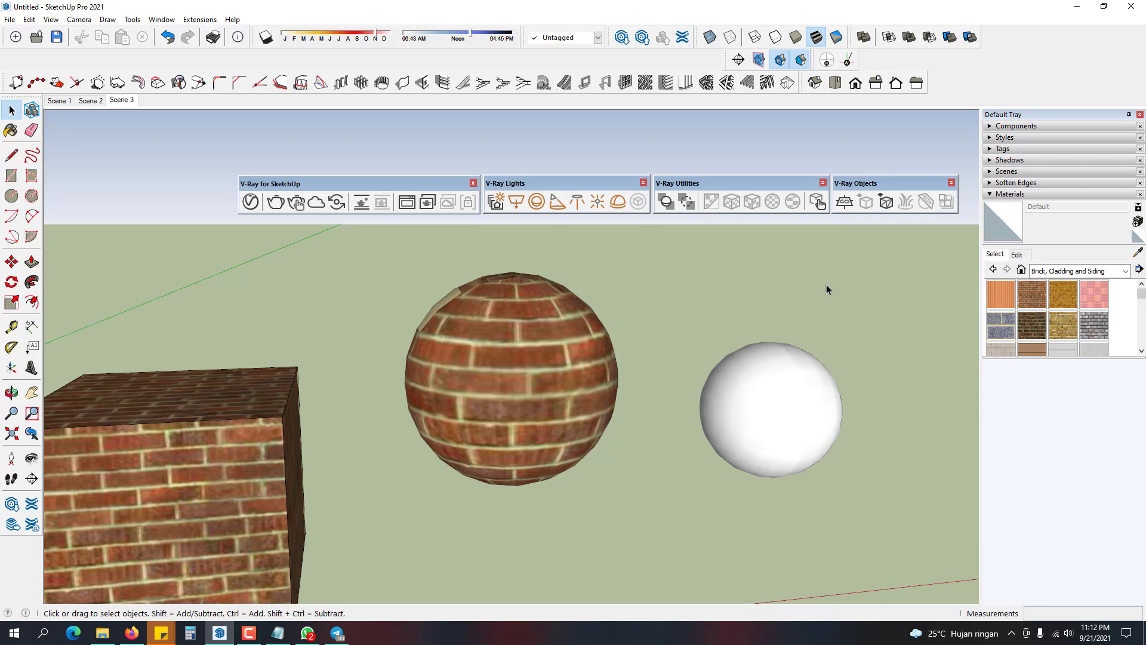
# - Repaint the small sphere group with the Brick Antique 01 material
pyautogui.moveTo(739, 449); pyautogui.dragTo(719, 460)
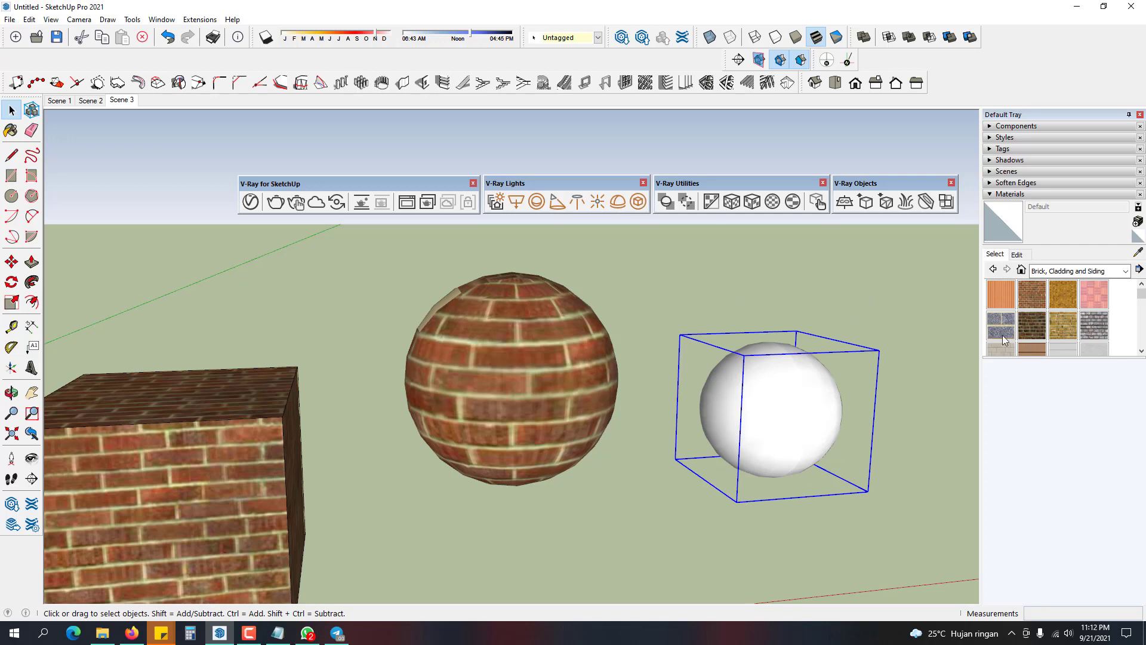
pyautogui.click(1038, 293)
pyautogui.click(779, 381)
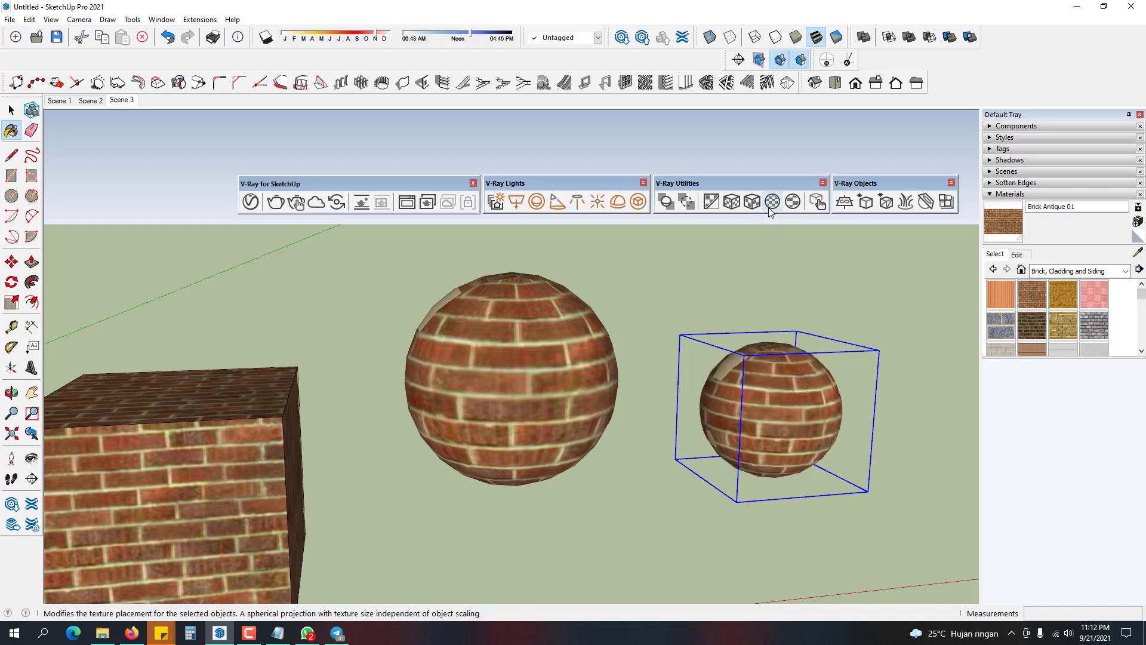
pyautogui.press('space')
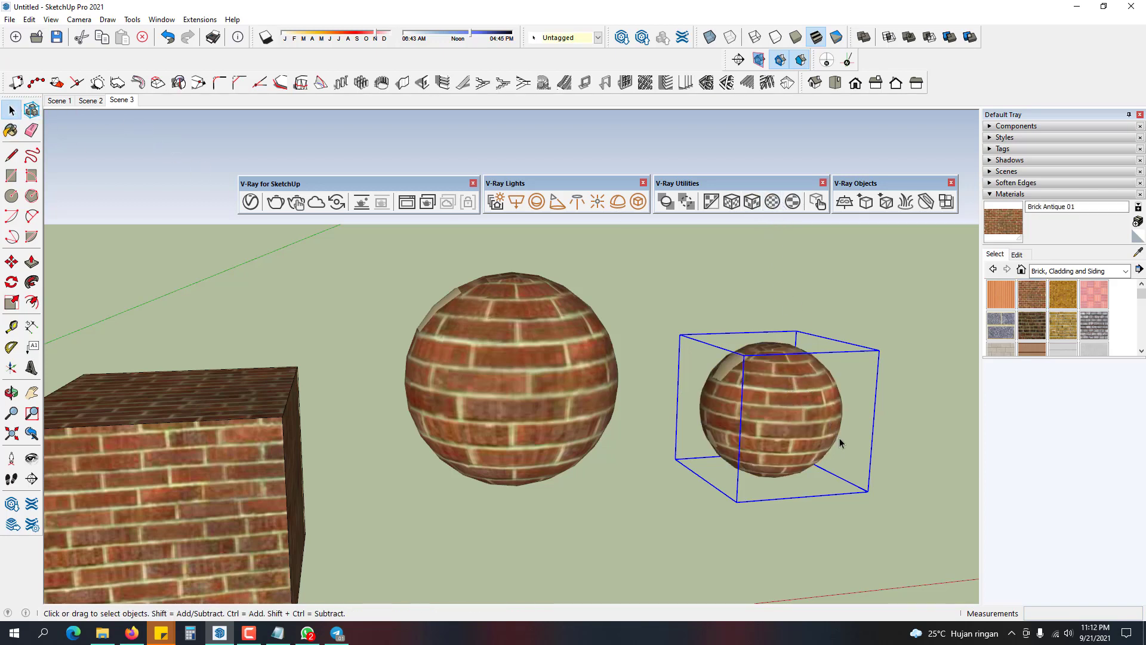
# - Explode the small sphere's group and paint its faces with the Default material
pyautogui.rightClick(773, 406)
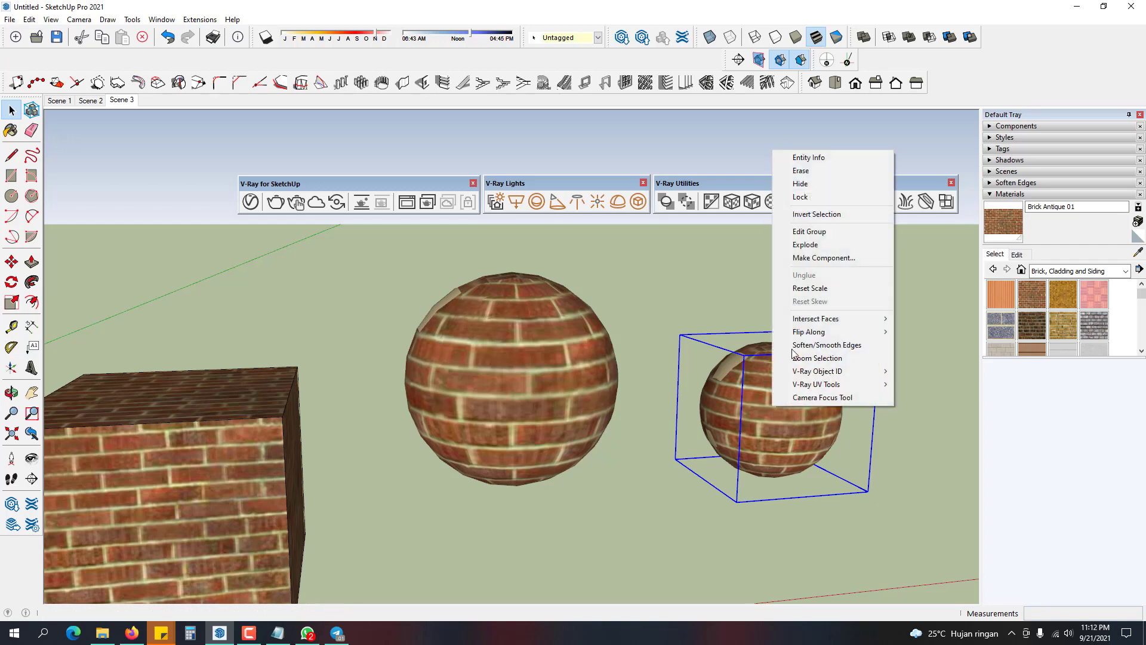
pyautogui.click(805, 244)
pyautogui.click(1137, 236)
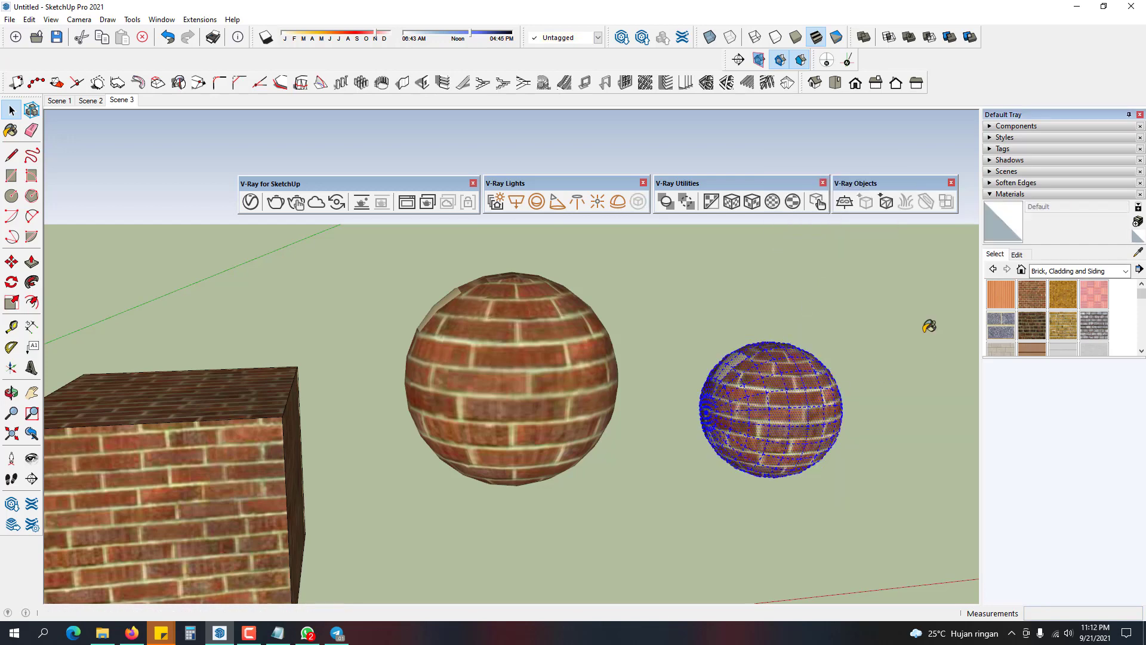
pyautogui.click(798, 399)
pyautogui.press('space')
pyautogui.click(852, 339)
# - Group the small sphere's loose geometry and paint the group with the Brick Antique 01 material
pyautogui.tripleClick(776, 393)
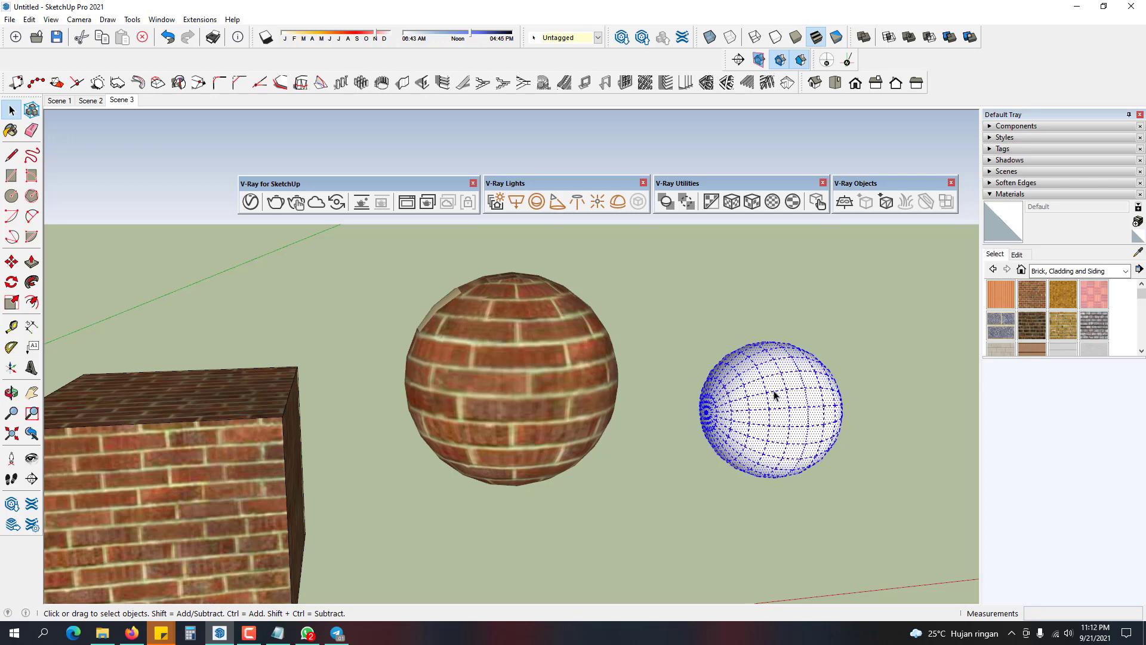
pyautogui.hotkey('ctrl', 'g')
pyautogui.click(822, 352)
pyautogui.click(793, 391)
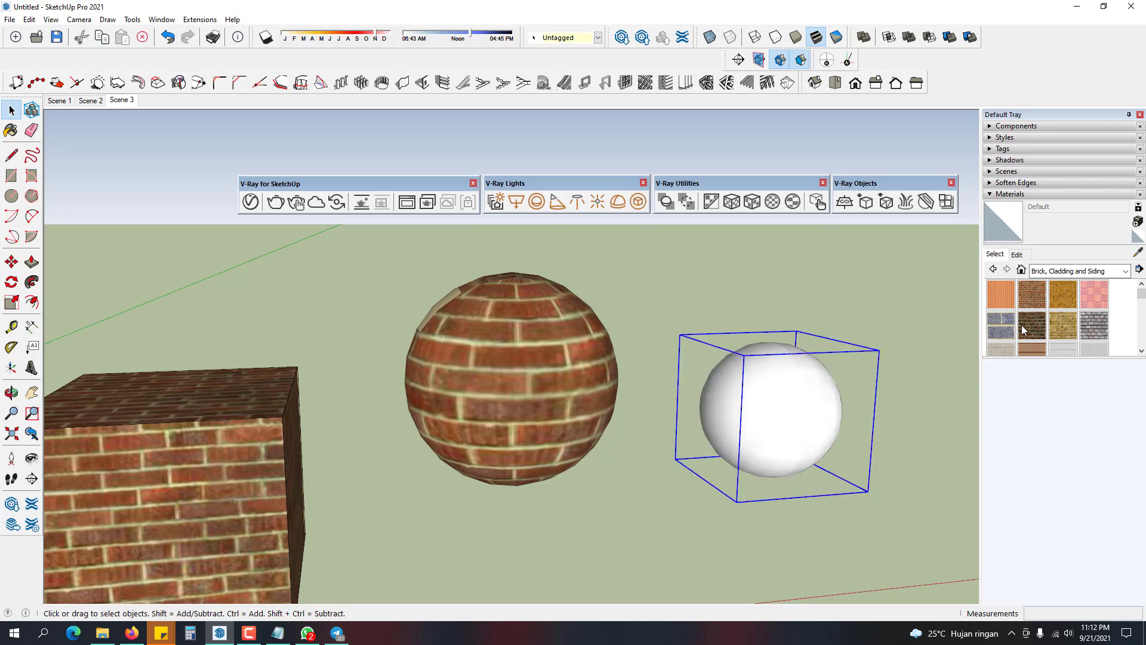
pyautogui.click(1039, 295)
pyautogui.click(795, 381)
pyautogui.press('space')
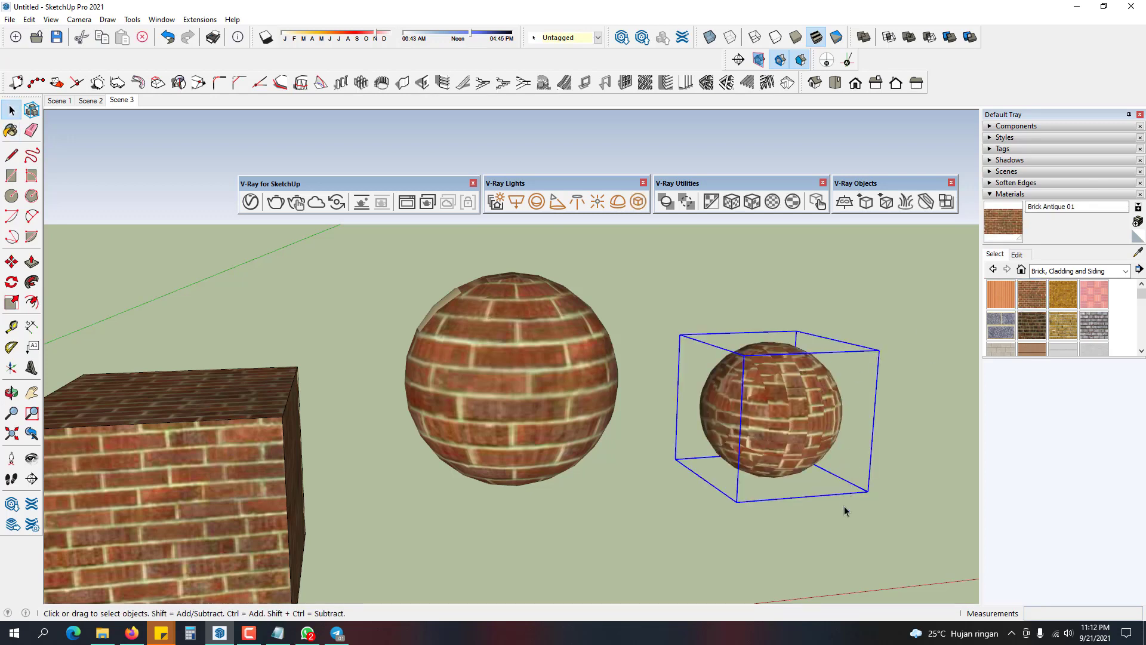
# - Apply the fitted spherical projection to the small sphere and compare its bricks with the large sphere's
pyautogui.click(793, 203)
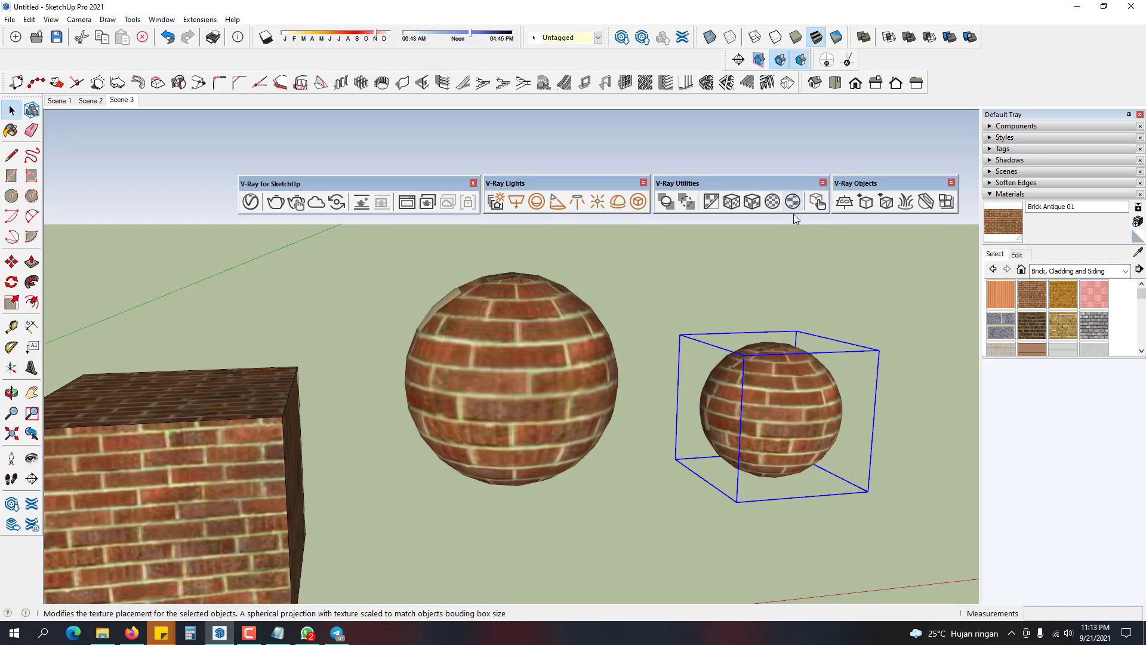
pyautogui.click(904, 417)
pyautogui.moveTo(818, 404); pyautogui.dragTo(789, 389, button='middle')
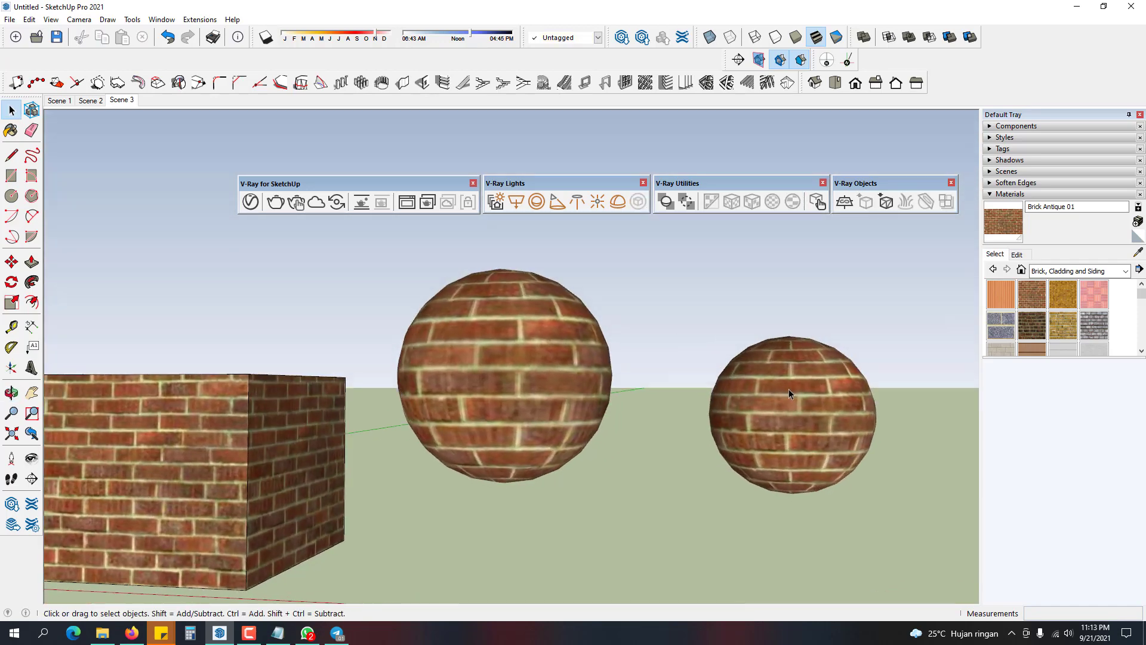
pyautogui.moveTo(521, 350); pyautogui.dragTo(618, 351, button='middle')
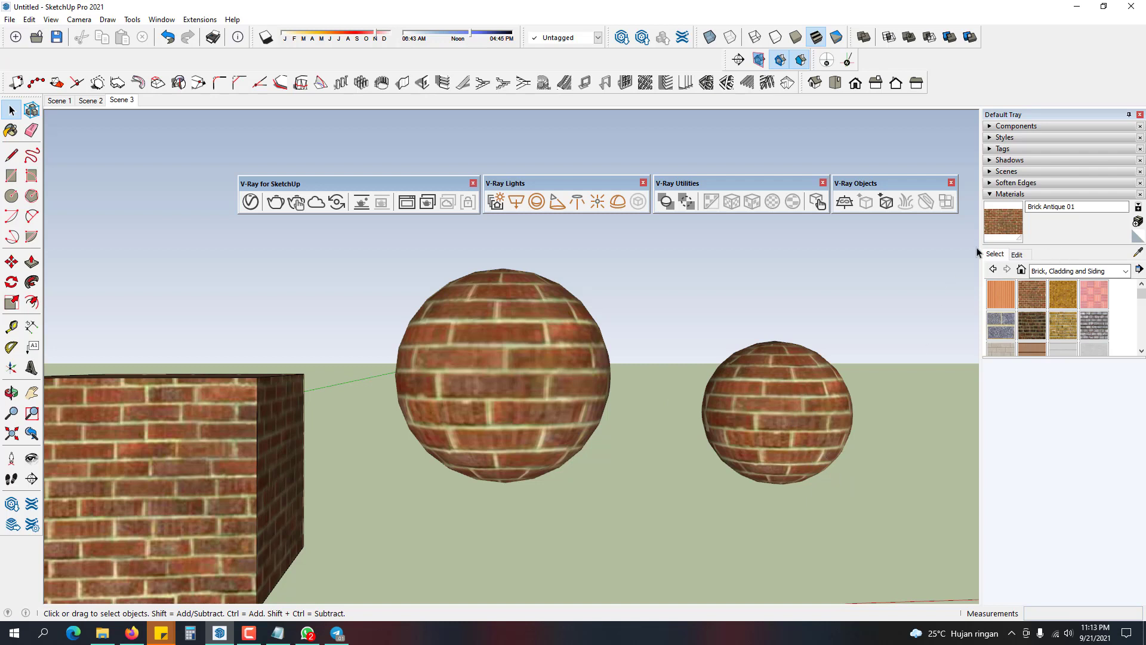
# - Apply Spherical Projection (World) to the small sphere and to the large sphere
pyautogui.click(792, 403)
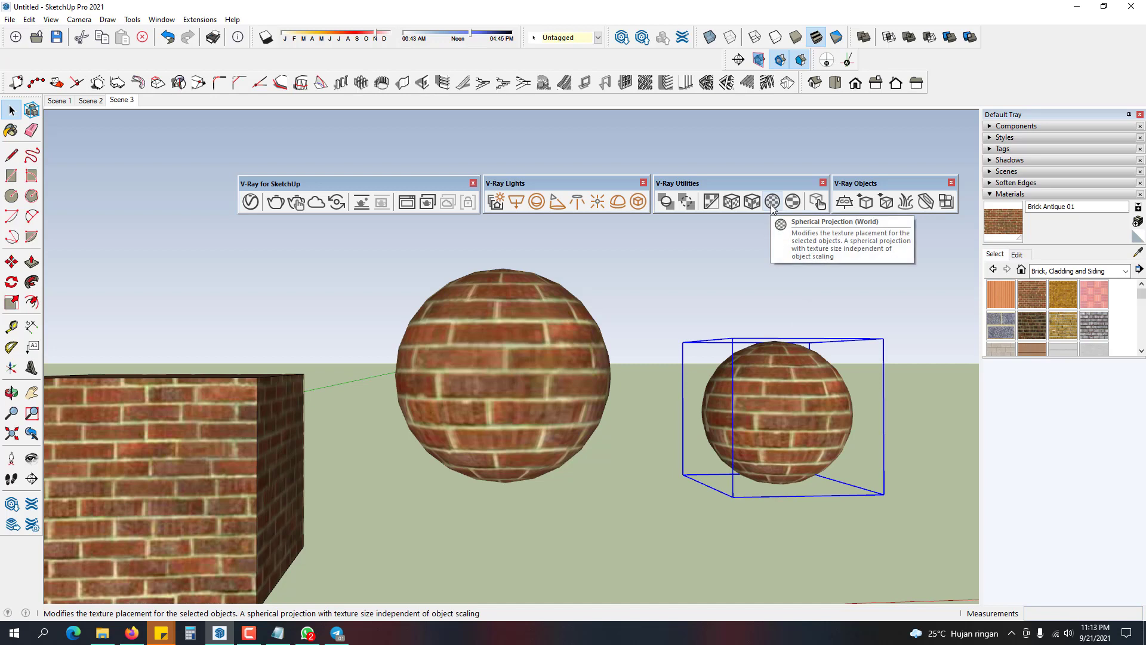
pyautogui.click(772, 203)
pyautogui.click(601, 352)
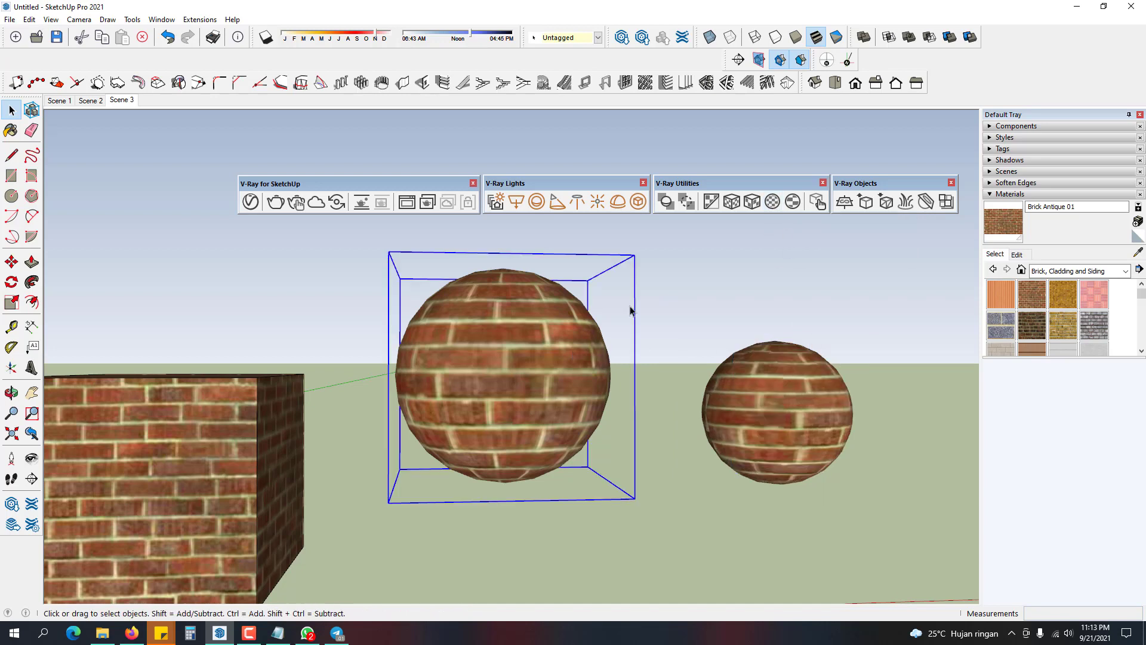
pyautogui.click(772, 203)
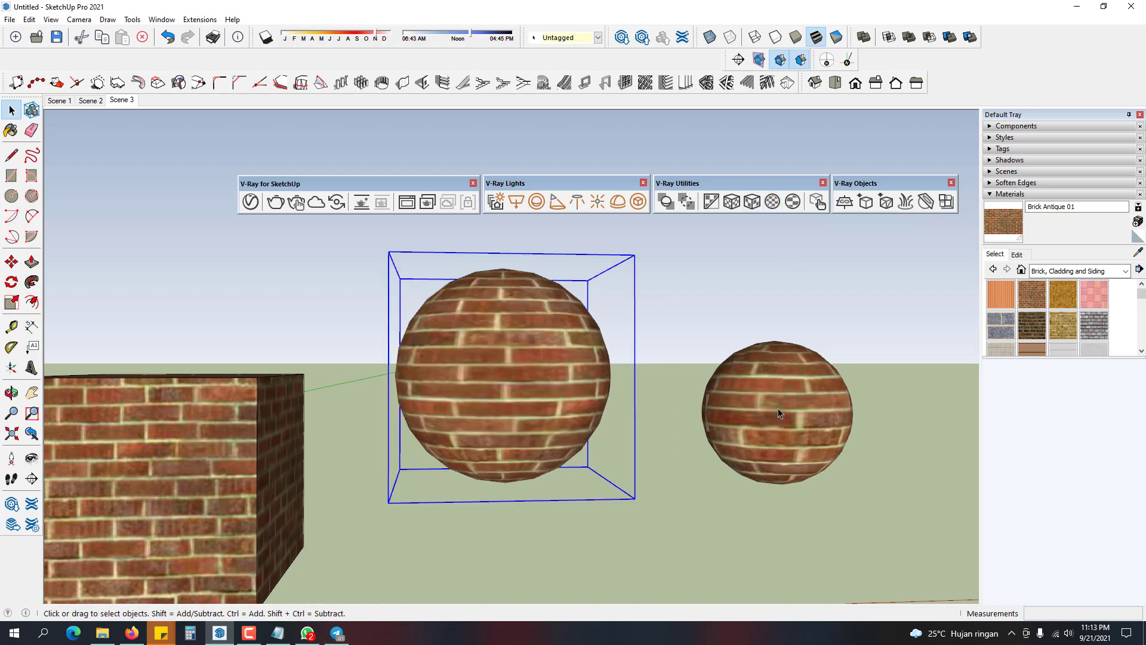
# - Set the Brick Antique 01 texture width to 250 mm
pyautogui.click(1017, 254)
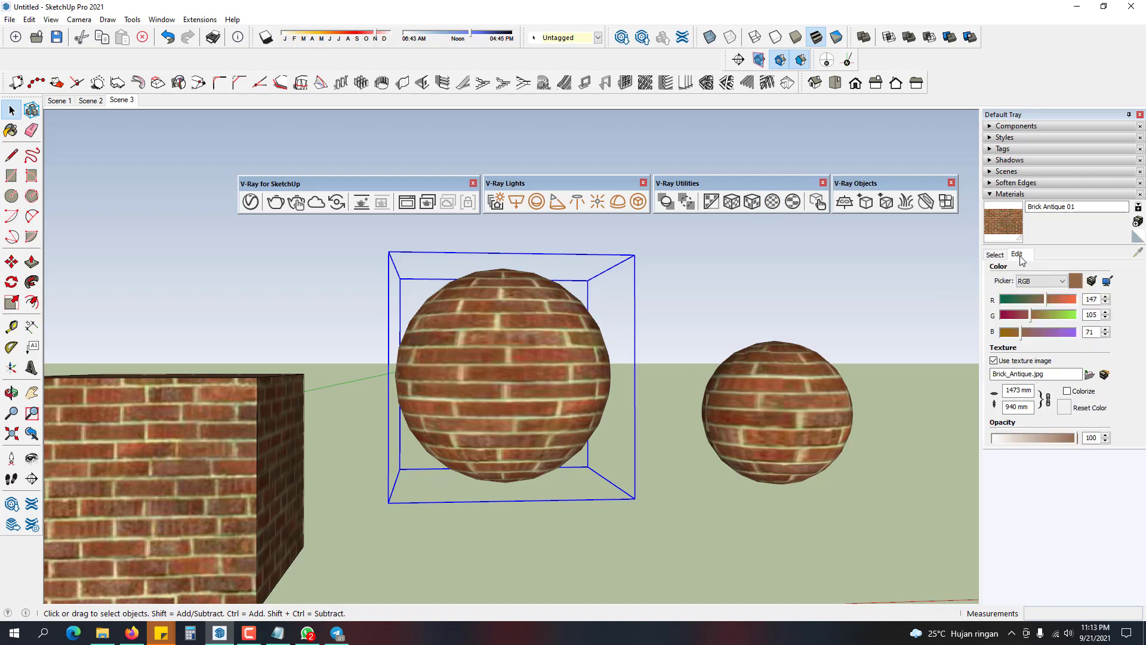
pyautogui.doubleClick(1016, 389)
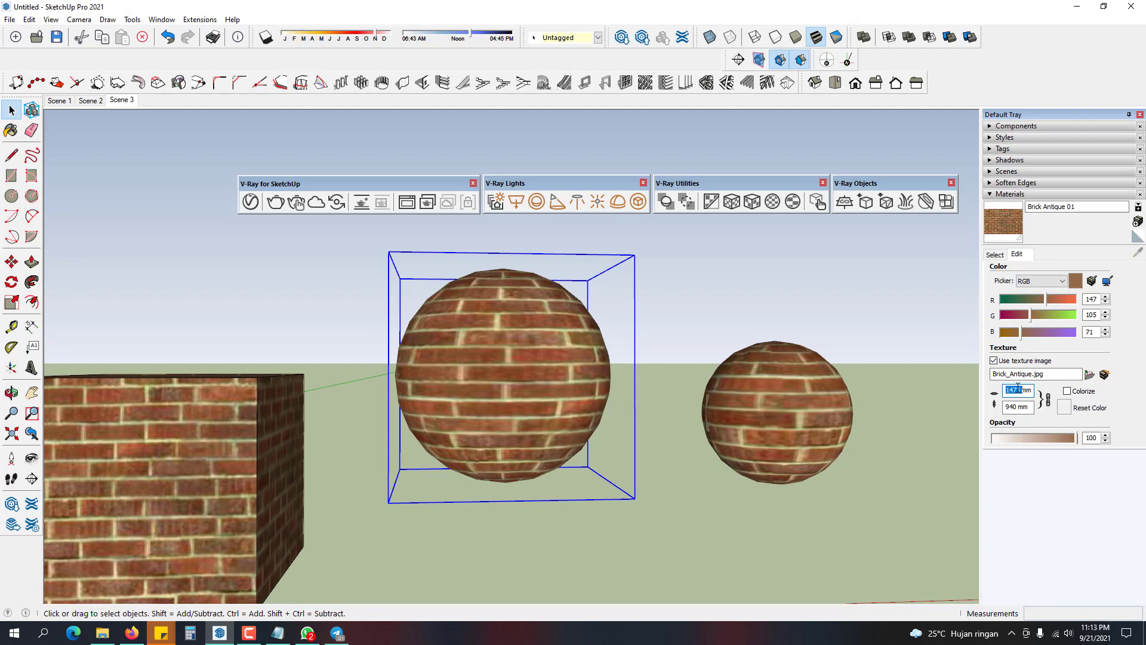
pyautogui.write('25')
pyautogui.press('Return')
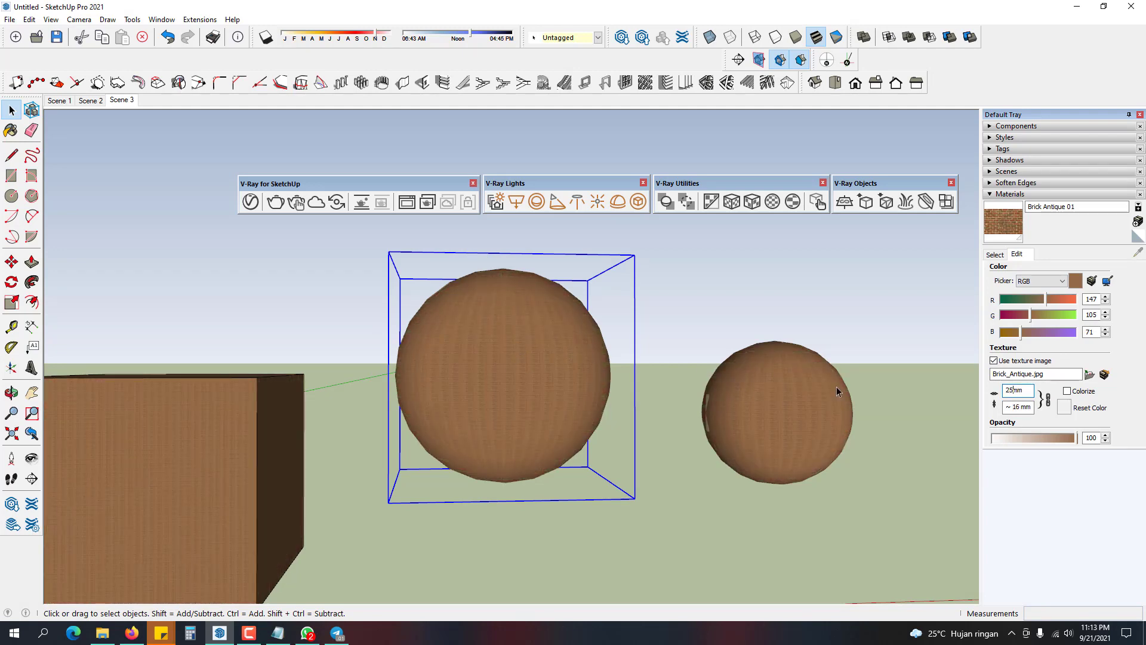
pyautogui.write('0')
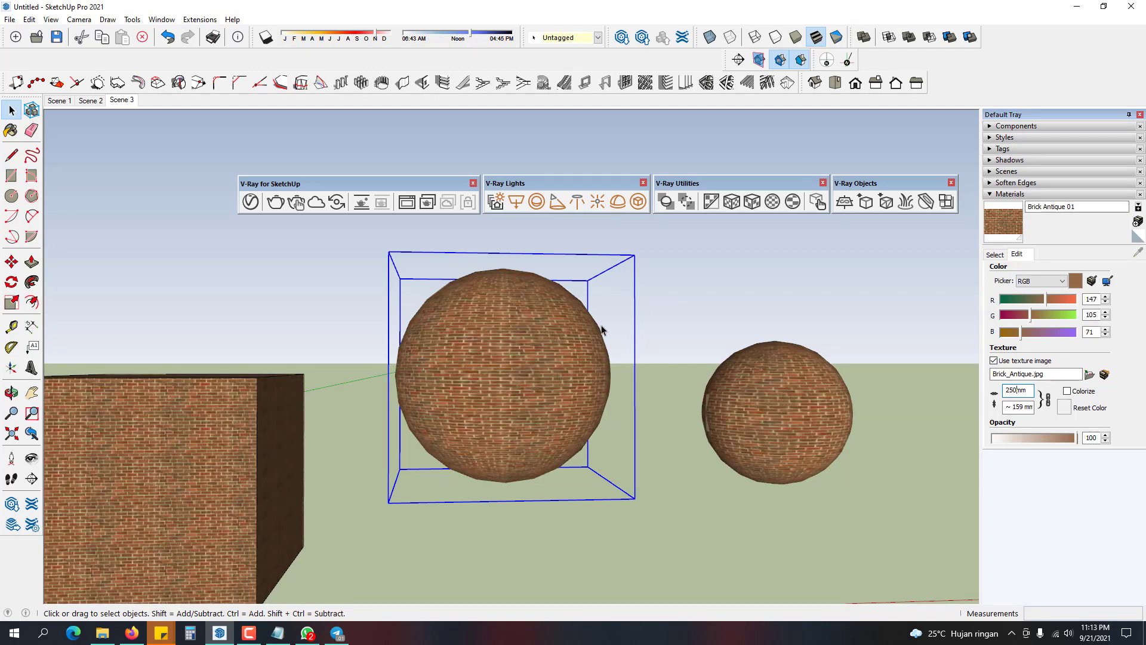
pyautogui.click(846, 373)
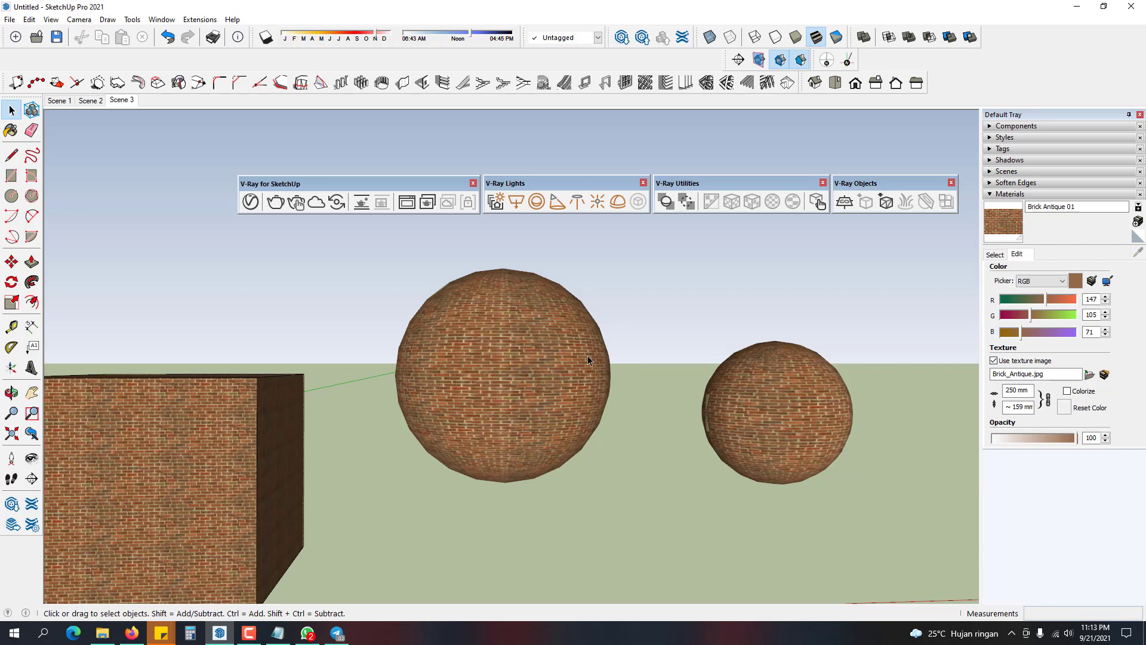
pyautogui.moveTo(588, 356); pyautogui.dragTo(668, 367, button='middle')
pyautogui.moveTo(770, 332); pyautogui.dragTo(498, 464)
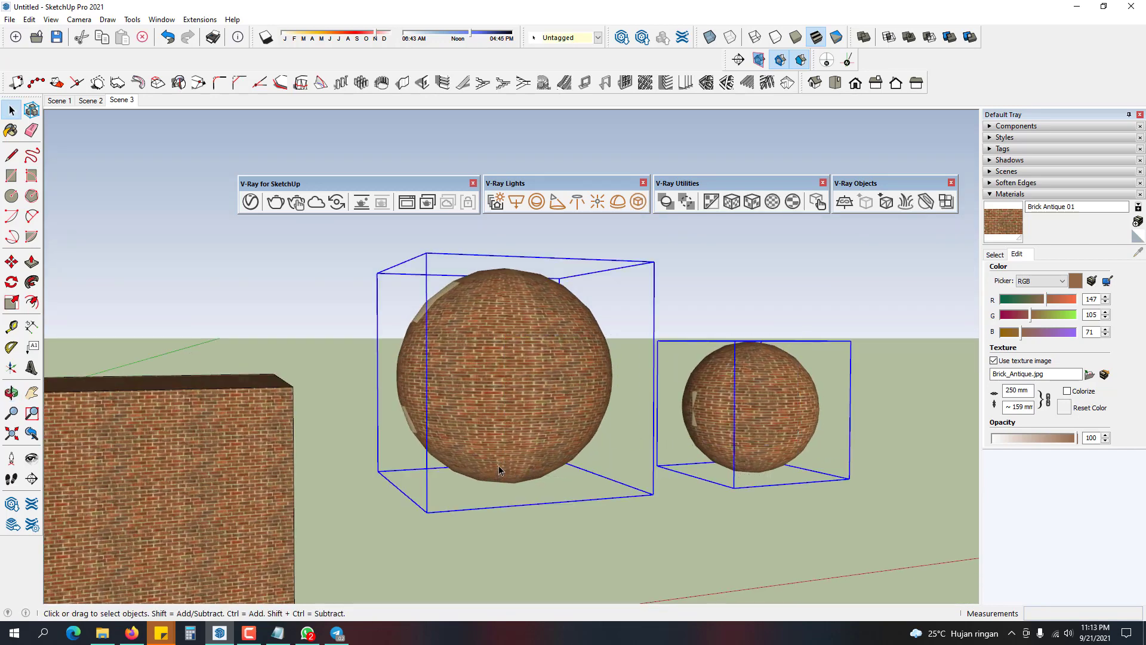
pyautogui.click(663, 515)
pyautogui.scroll(2, 657, 238)
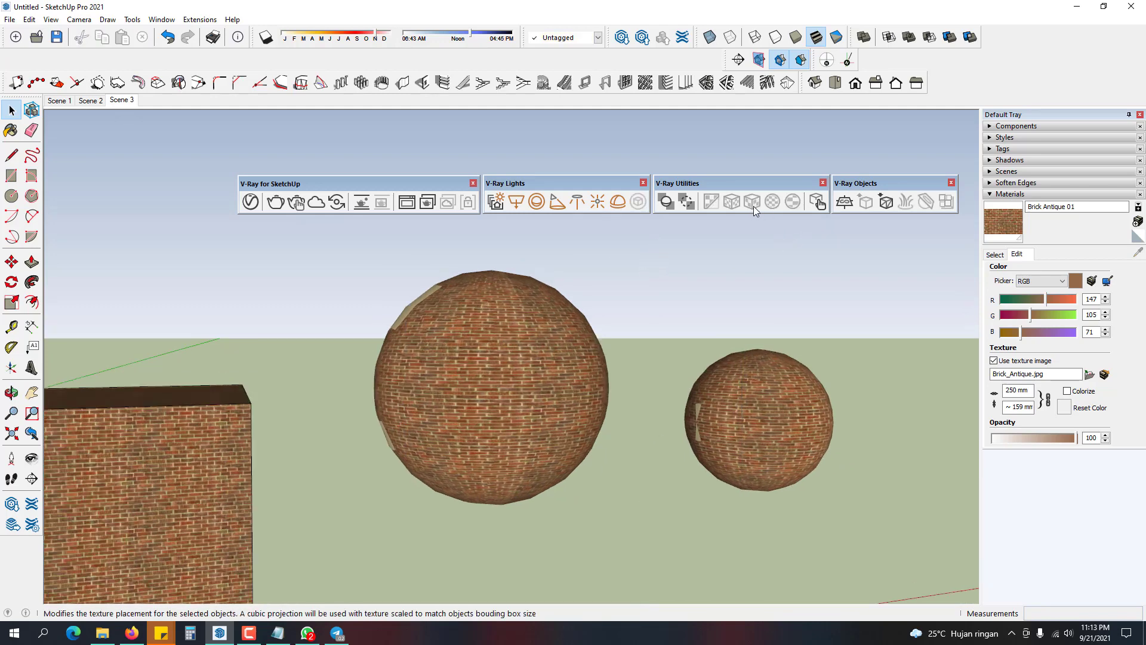
# - Apply the bounding-box-fitted cubic projection to the small brick sphere and inspect its bricks up close
pyautogui.moveTo(839, 306); pyautogui.dragTo(819, 358)
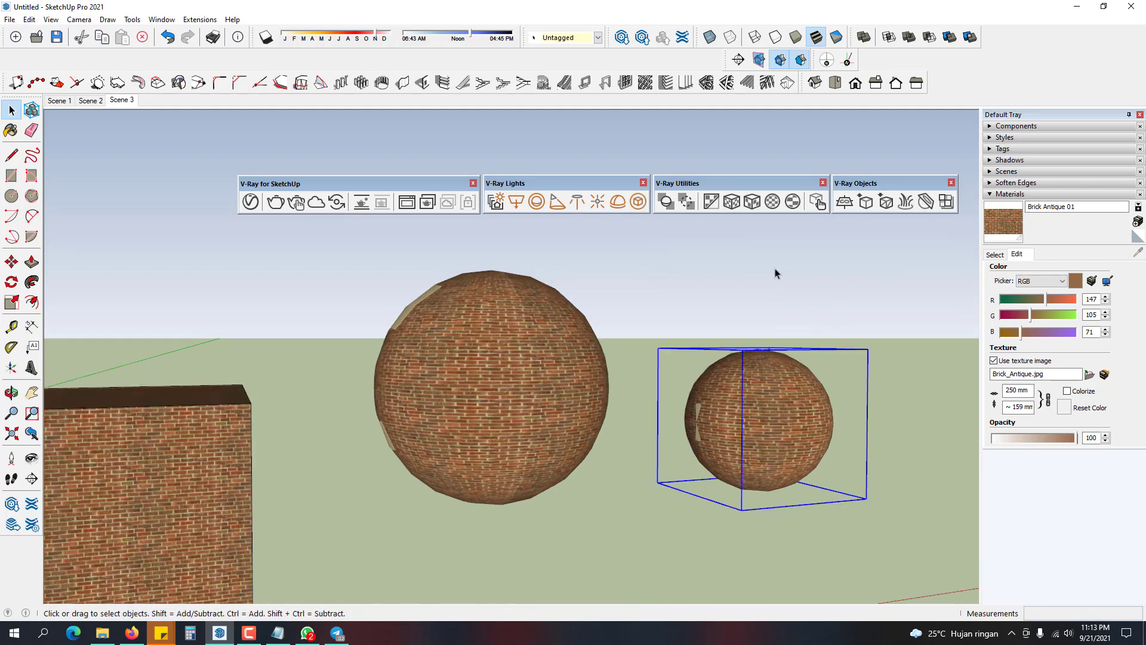
pyautogui.click(752, 202)
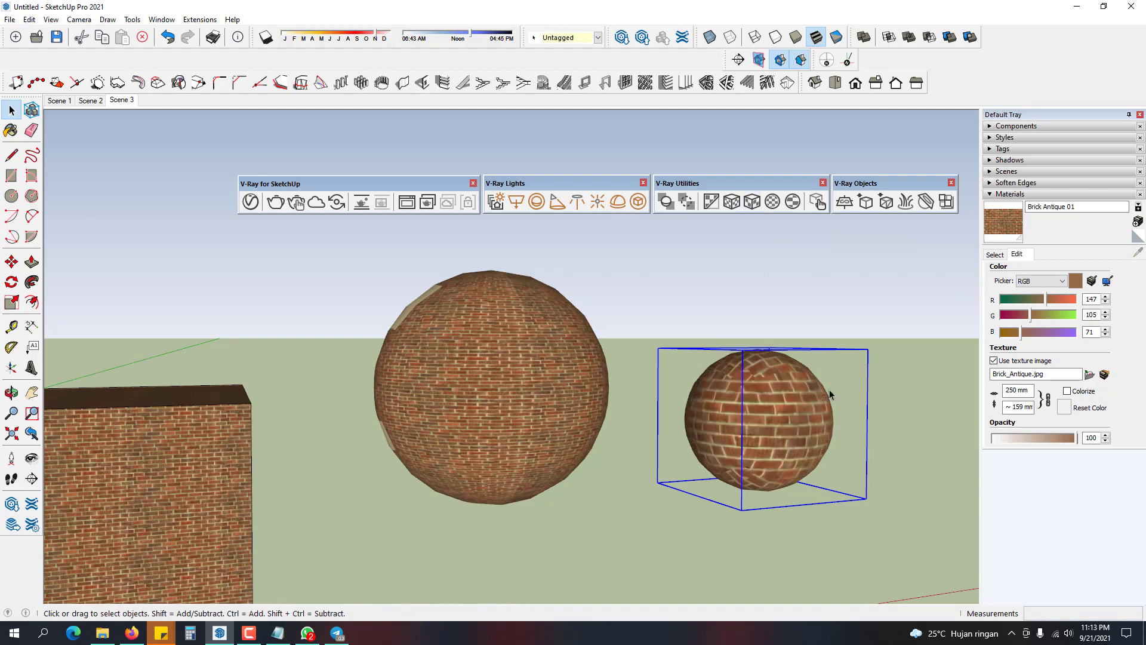
pyautogui.moveTo(829, 394); pyautogui.dragTo(624, 454, button='middle')
pyautogui.scroll(3, 836, 470)
pyautogui.moveTo(835, 471); pyautogui.dragTo(817, 421, button='middle')
pyautogui.scroll(-2, 800, 421)
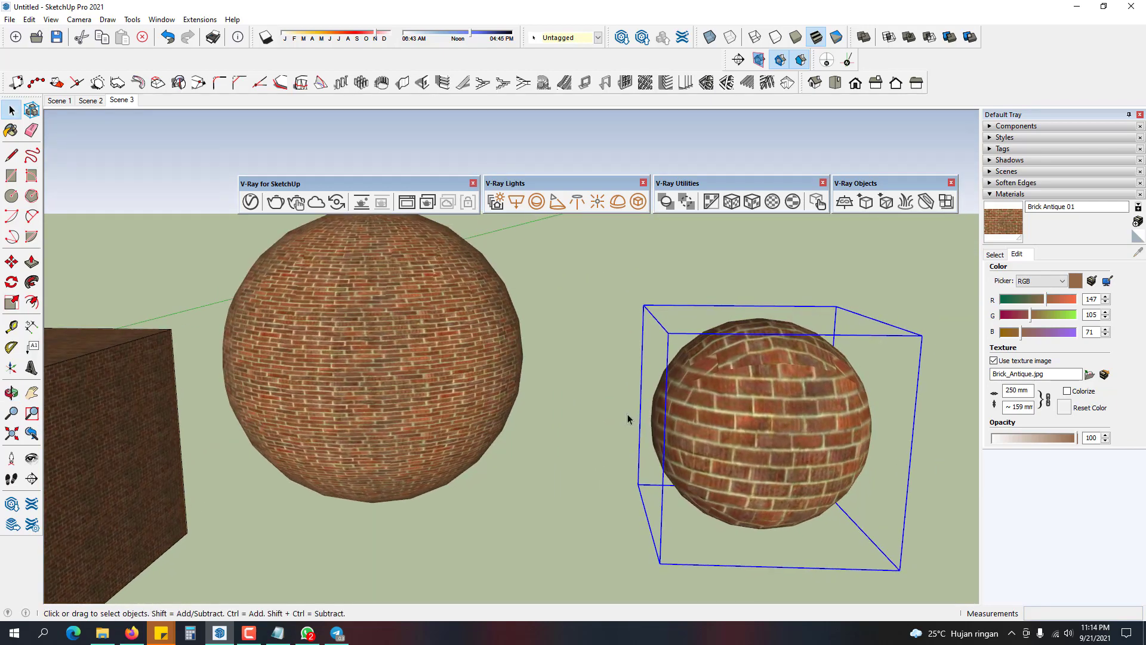
# - Apply the cubic projection with texture size independent of object scaling to the large brick sphere
pyautogui.moveTo(628, 419); pyautogui.dragTo(403, 318, button='middle')
pyautogui.click(403, 318)
pyautogui.click(733, 203)
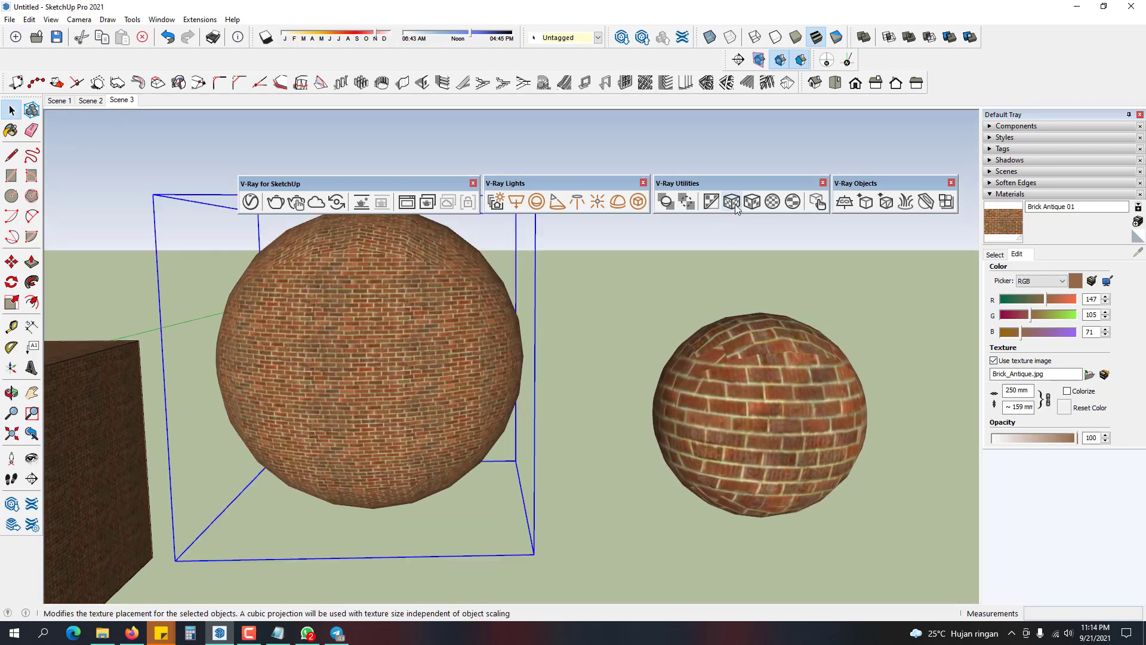
pyautogui.click(635, 315)
# - Select the brick box and compare its brick pattern with the patterns on both spheres from several angles
pyautogui.moveTo(384, 315); pyautogui.dragTo(599, 353, button='middle')
pyautogui.scroll(-2, 681, 351)
pyautogui.scroll(-1, 394, 425)
pyautogui.scroll(1, 319, 494)
pyautogui.keyDown('shift'); pyautogui.moveTo(319, 494); pyautogui.dragTo(596, 330, button='middle'); pyautogui.keyUp('shift')
pyautogui.click(493, 387)
pyautogui.moveTo(493, 387); pyautogui.dragTo(785, 460, button='middle')
pyautogui.scroll(-3, 626, 439)
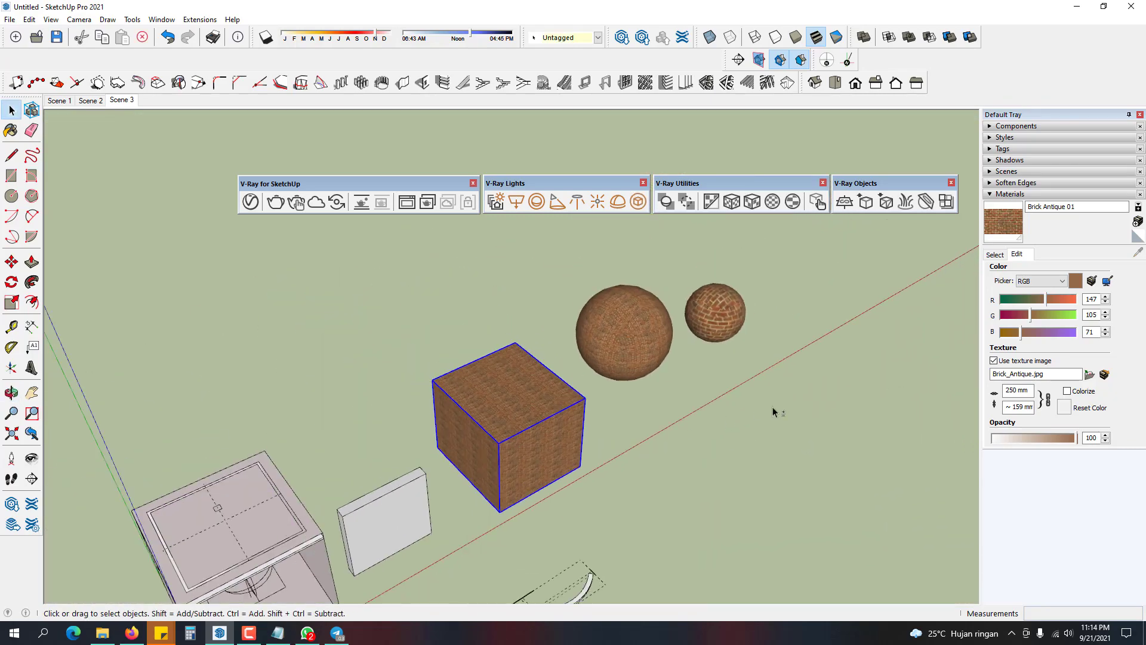
pyautogui.keyDown('shift'); pyautogui.moveTo(773, 412); pyautogui.dragTo(553, 422, button='middle'); pyautogui.keyUp('shift')
pyautogui.scroll(-1, 552, 422)
pyautogui.scroll(1, 274, 422)
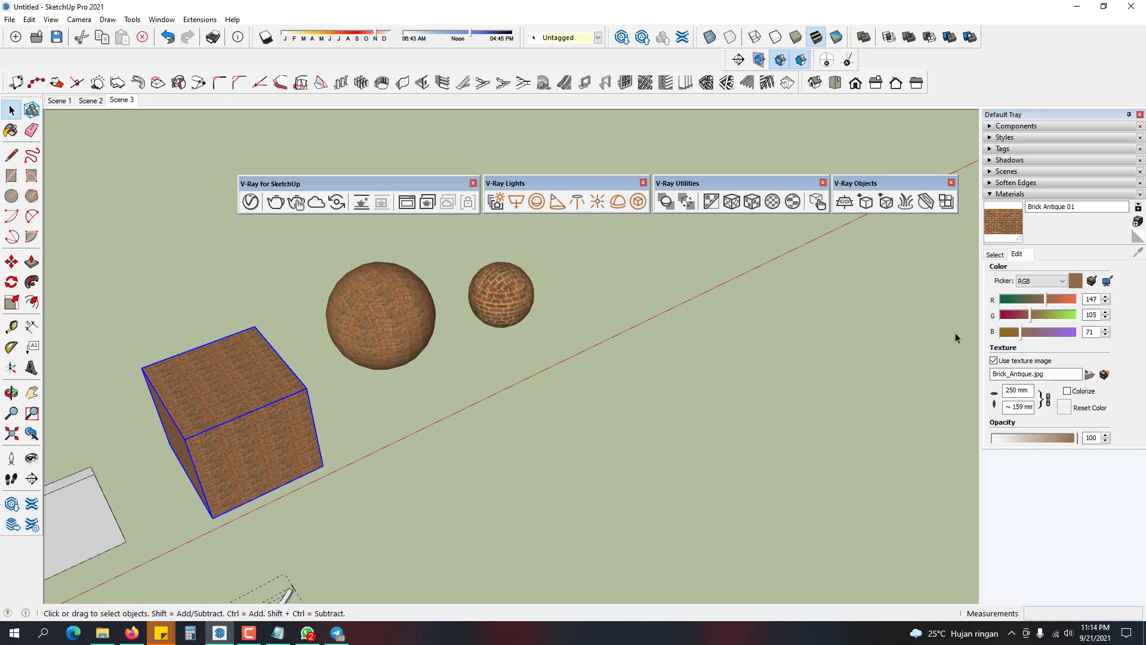
# - Try a texture width of 2500 mm for the Brick Antique 01 material
pyautogui.click(1016, 390)
pyautogui.write('0')
pyautogui.press('Return')
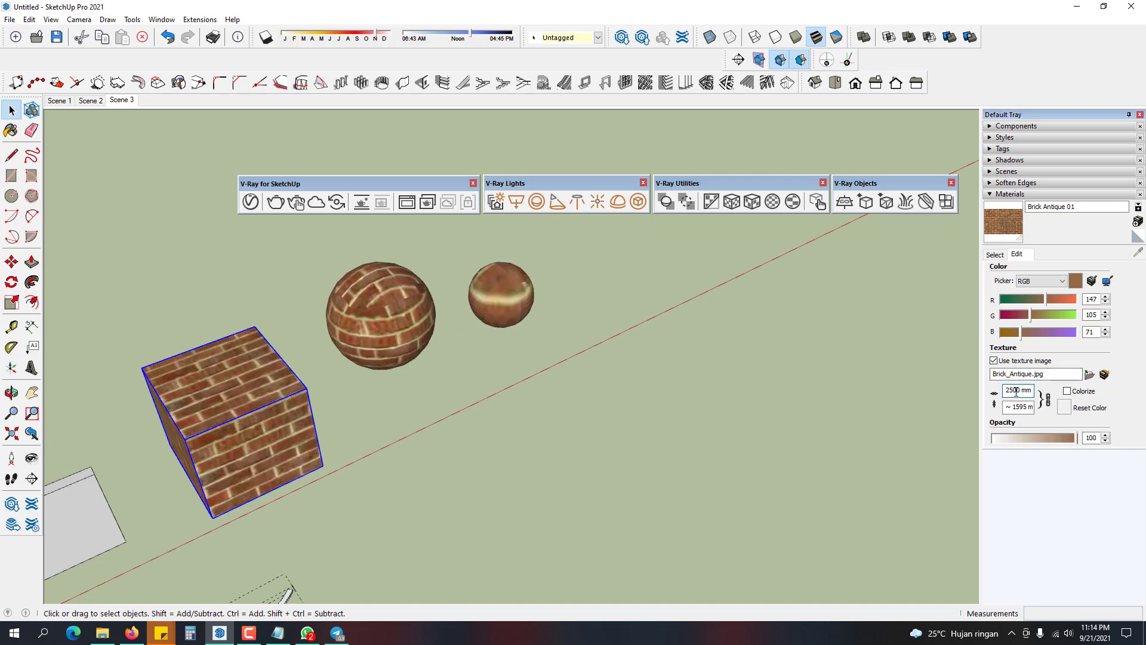
# - Set the Brick Antique 01 texture width to 1500 mm
pyautogui.click(650, 446)
pyautogui.click(1010, 391)
pyautogui.press('BackSpace')
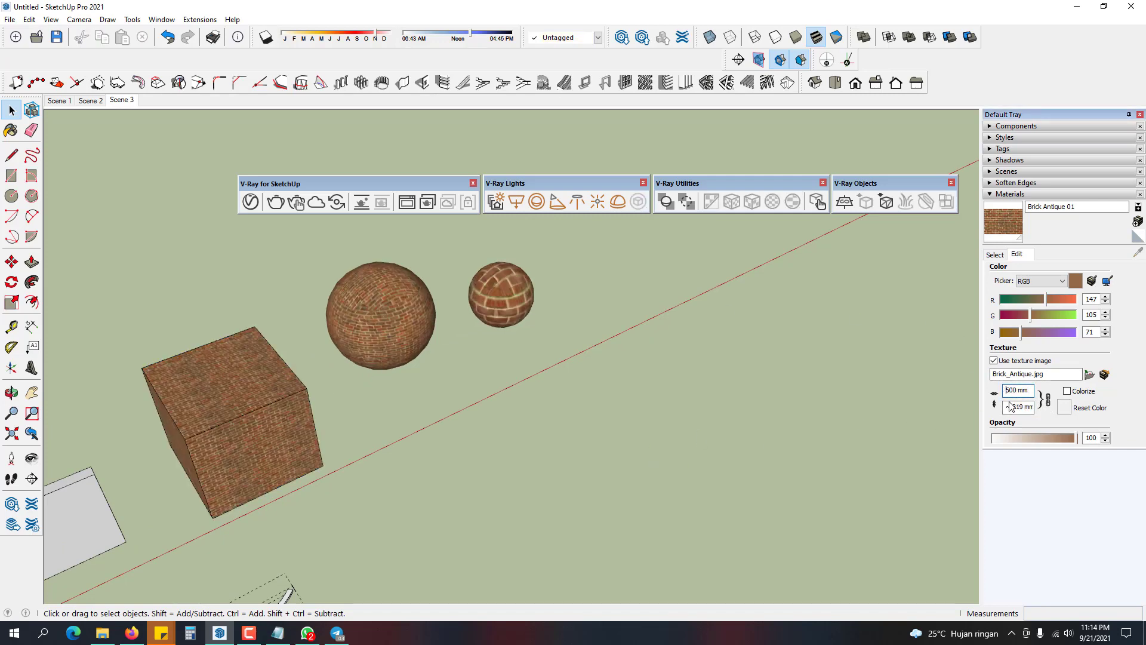
pyautogui.write('1')
pyautogui.press('Return')
pyautogui.scroll(-3, 765, 364)
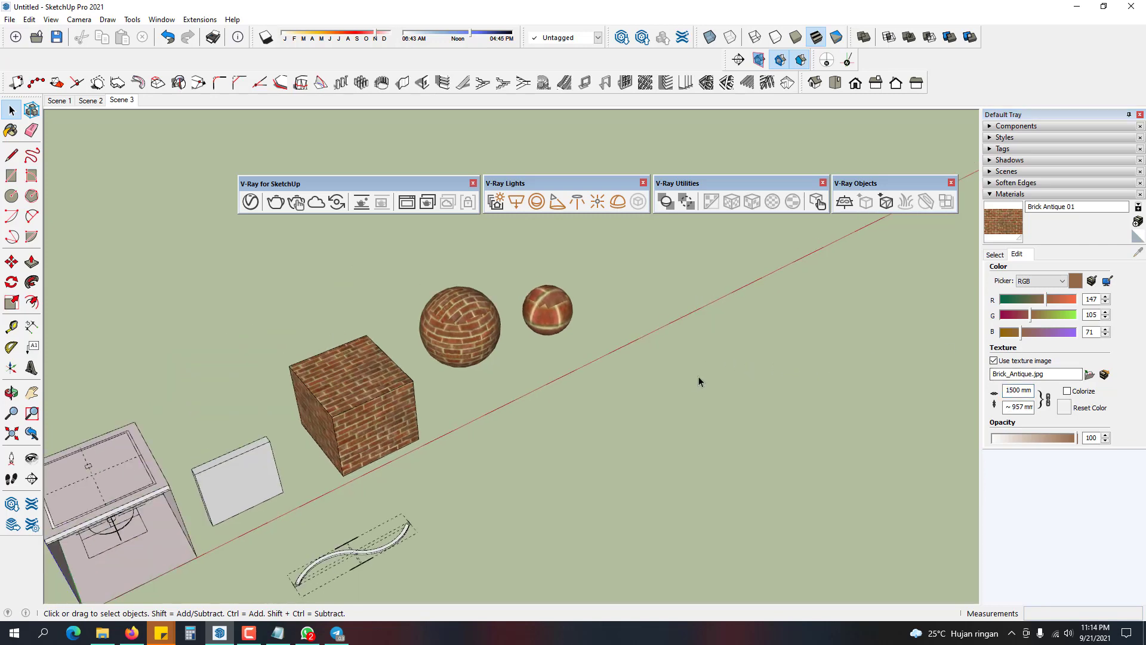
# - Apply Spherical Projection (World) again to the small brick sphere and to the large one
pyautogui.moveTo(698, 376); pyautogui.dragTo(624, 304, button='middle')
pyautogui.moveTo(690, 316); pyautogui.dragTo(607, 400)
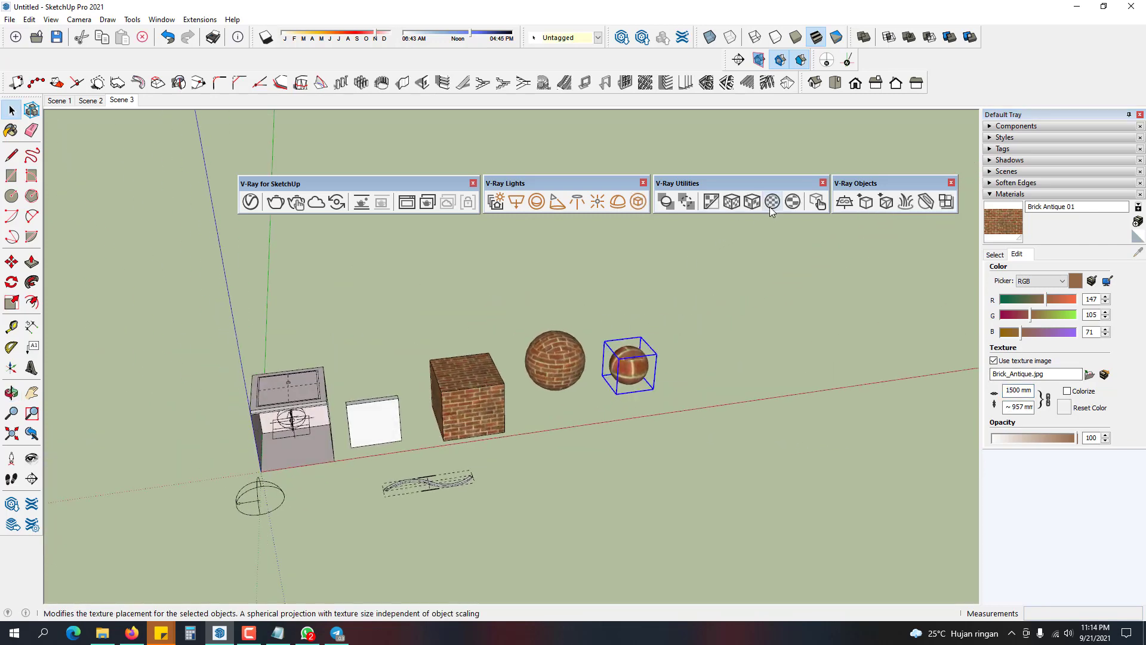
pyautogui.click(588, 356)
pyautogui.click(578, 342)
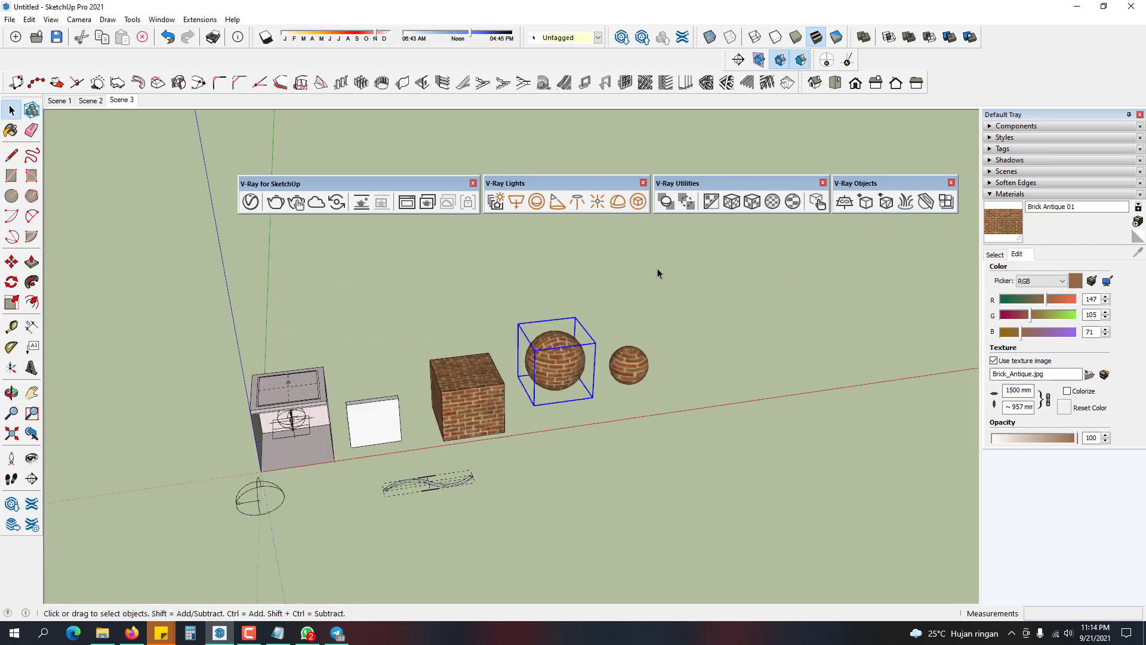
pyautogui.click(771, 203)
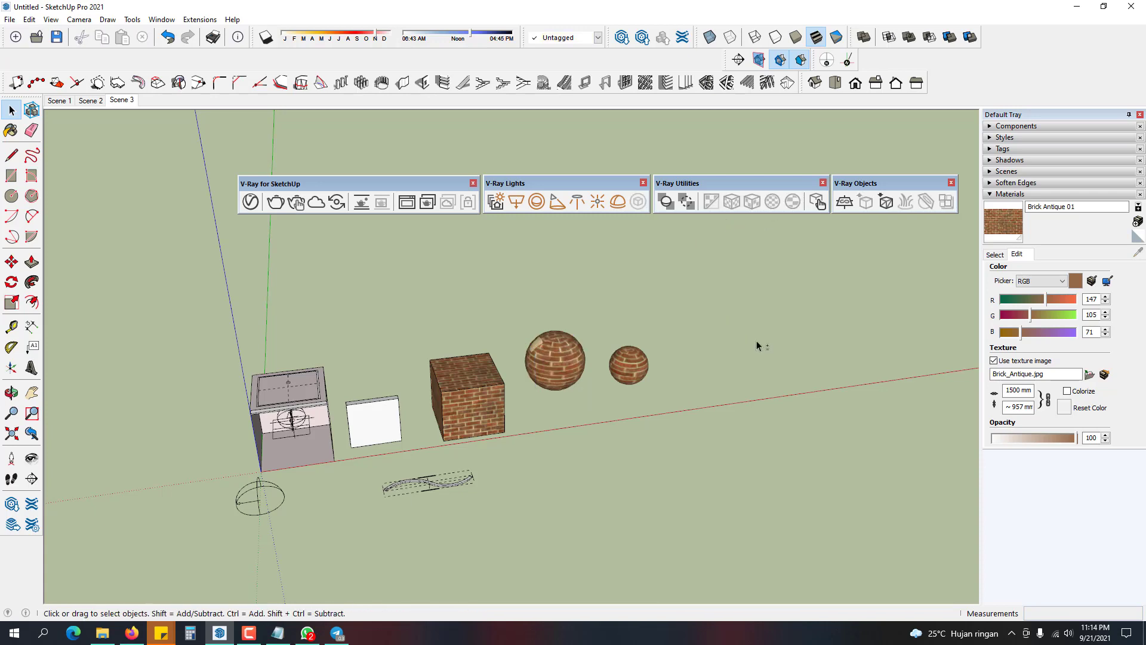
pyautogui.moveTo(757, 341)
pyautogui.keyDown('shift'); pyautogui.mouseDown(button='middle')
pyautogui.moveTo(602, 402)
pyautogui.moveTo(651, 362)
pyautogui.mouseUp(button='middle'); pyautogui.keyUp('shift')
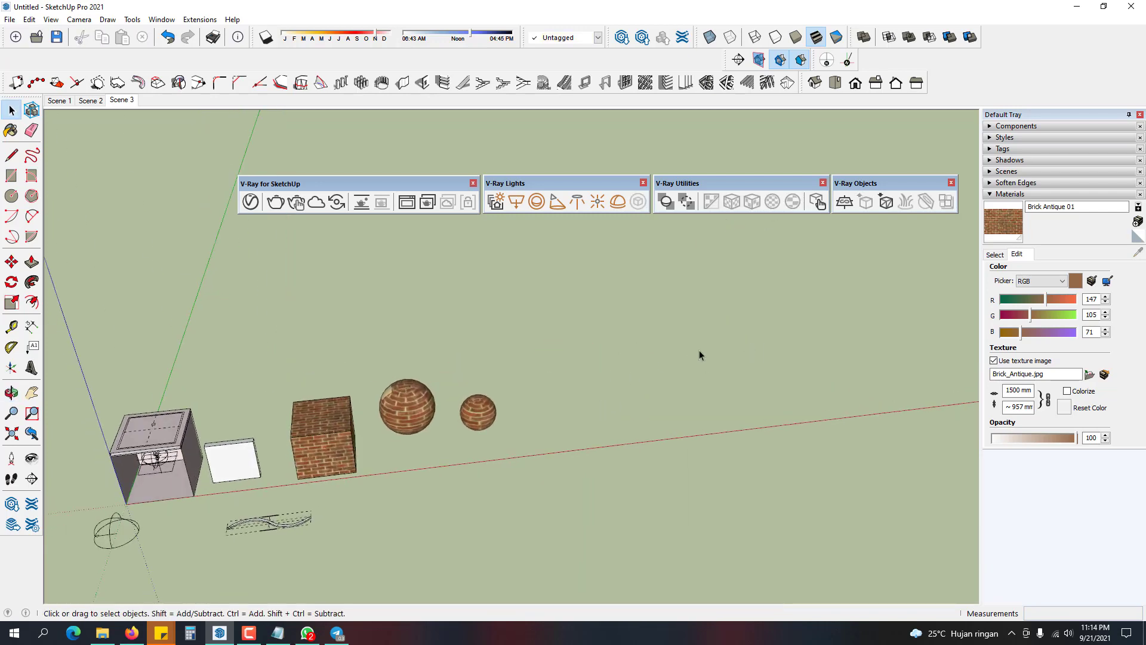
# - Display the Sandbox toolbar, dock it with the other toolbars, and try creating a sandbox from contours
pyautogui.rightClick(962, 70)
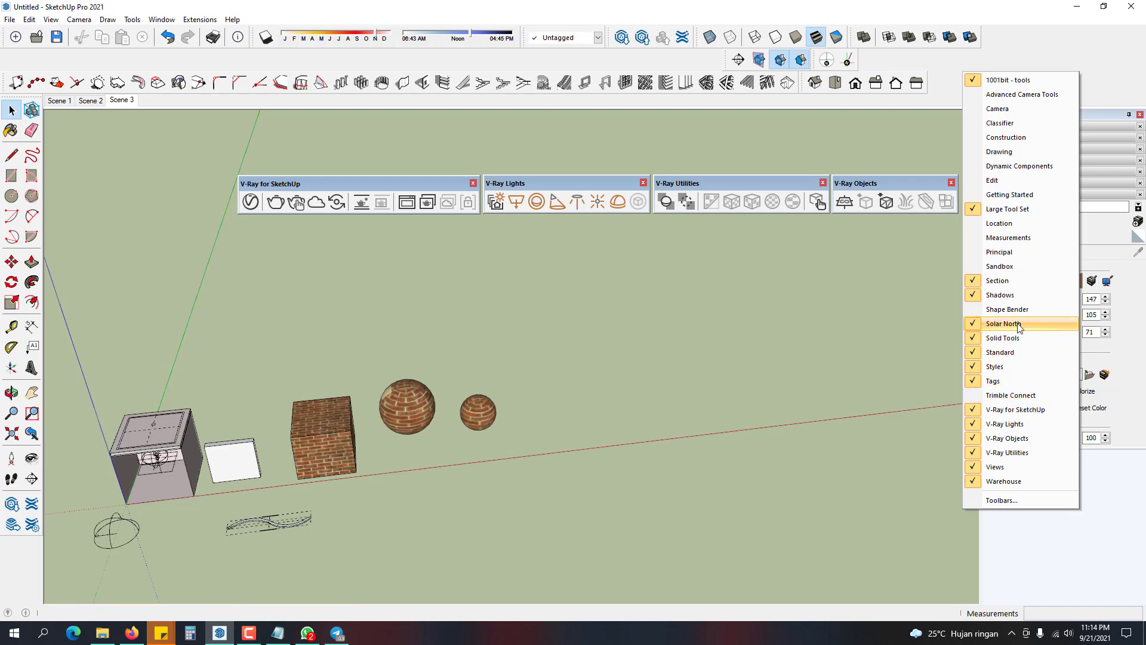
pyautogui.click(1014, 266)
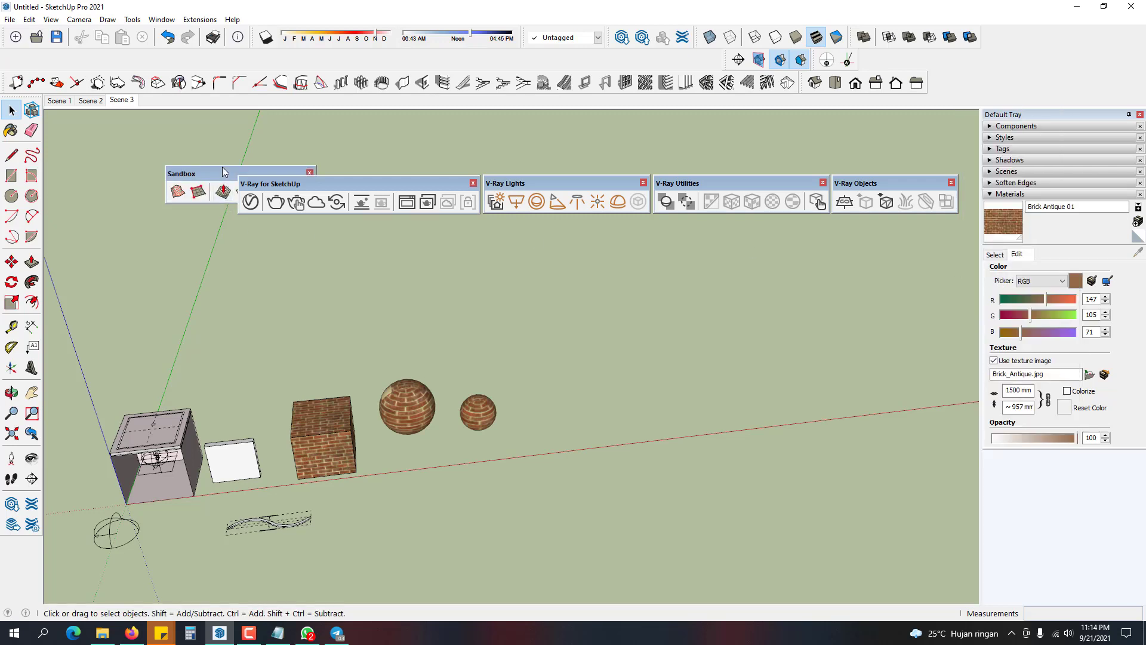
pyautogui.moveTo(223, 172); pyautogui.dragTo(919, 71)
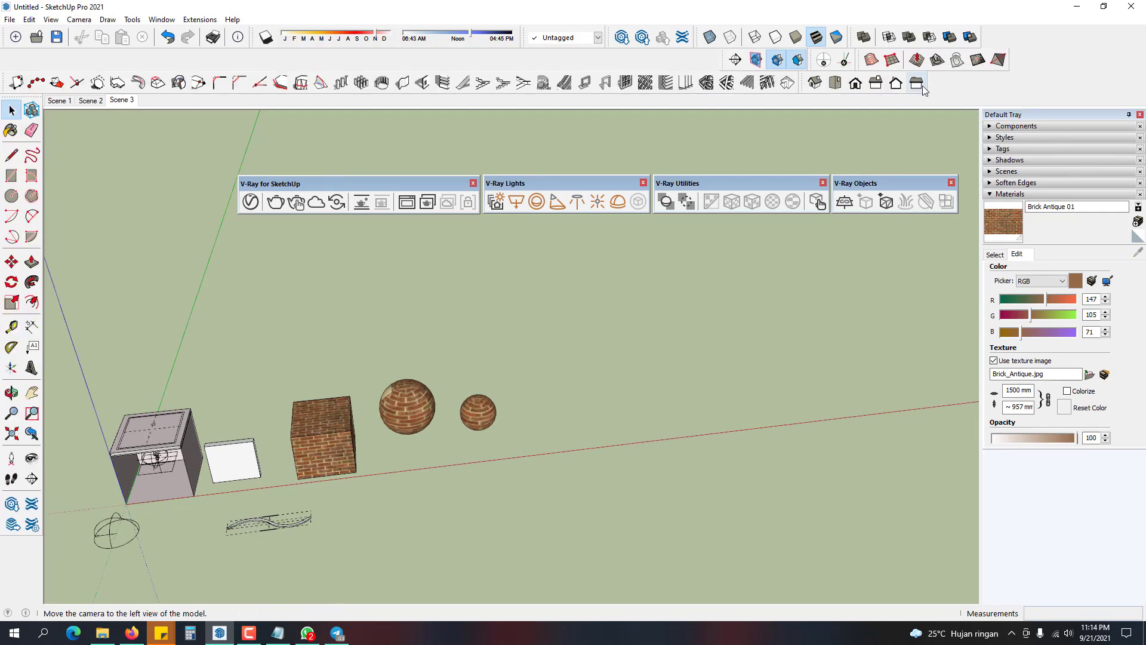
pyautogui.click(870, 60)
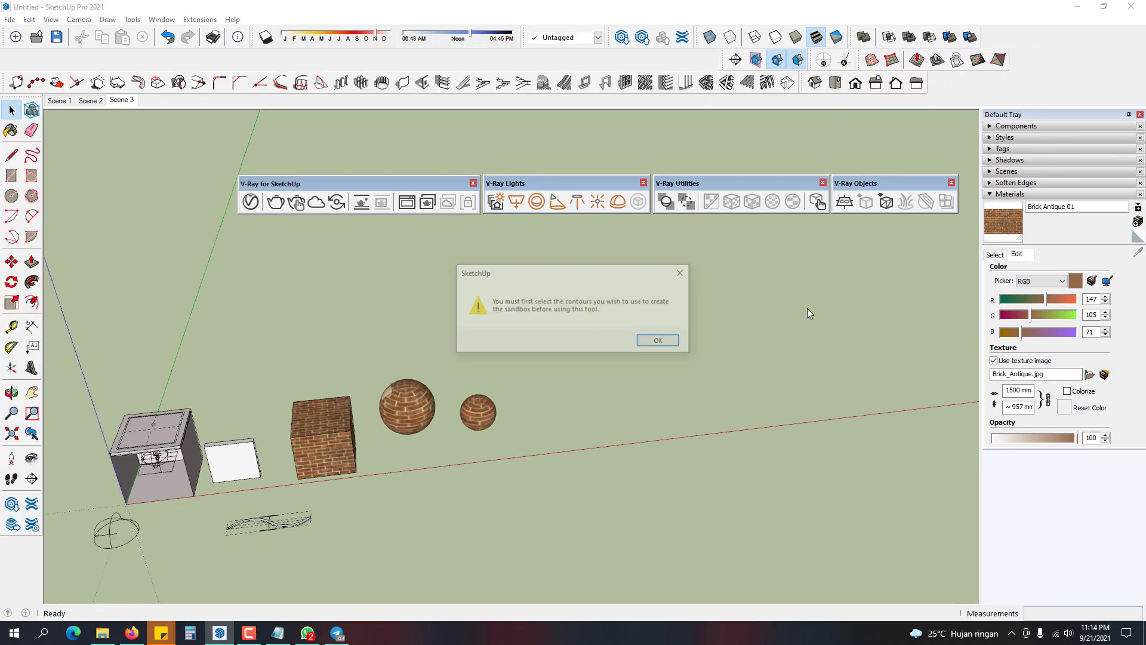
pyautogui.press('Return')
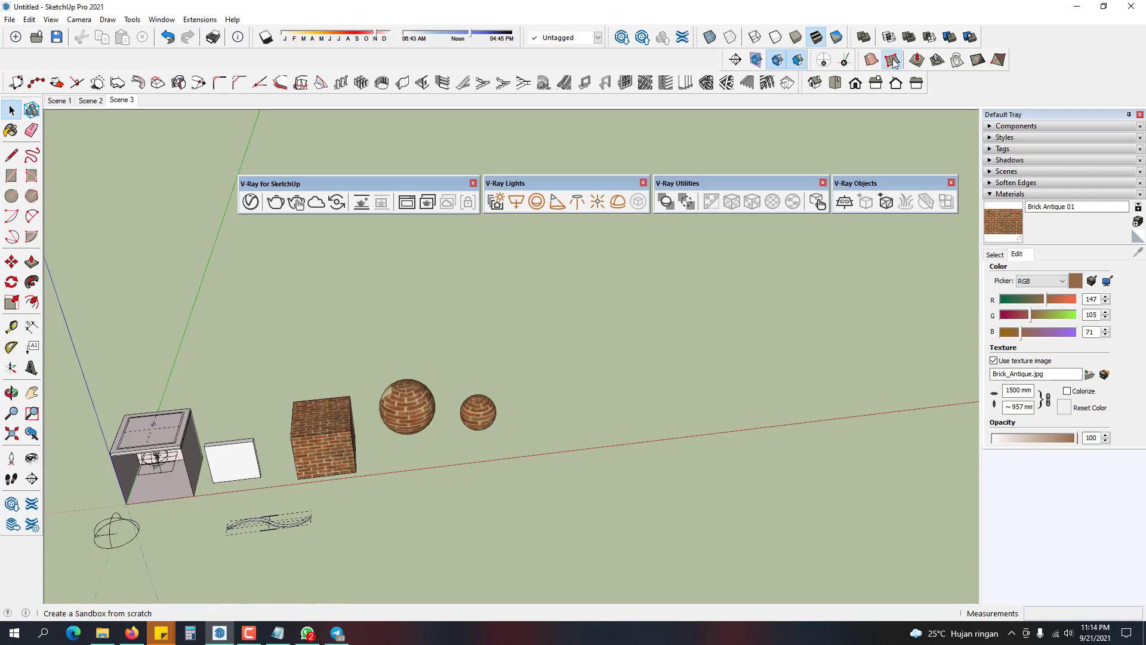
# - Create a flat sandbox from scratch with 50 mm grid spacing beyond the small sphere, about 2530 mm deep
pyautogui.click(893, 62)
pyautogui.scroll(-1, 718, 381)
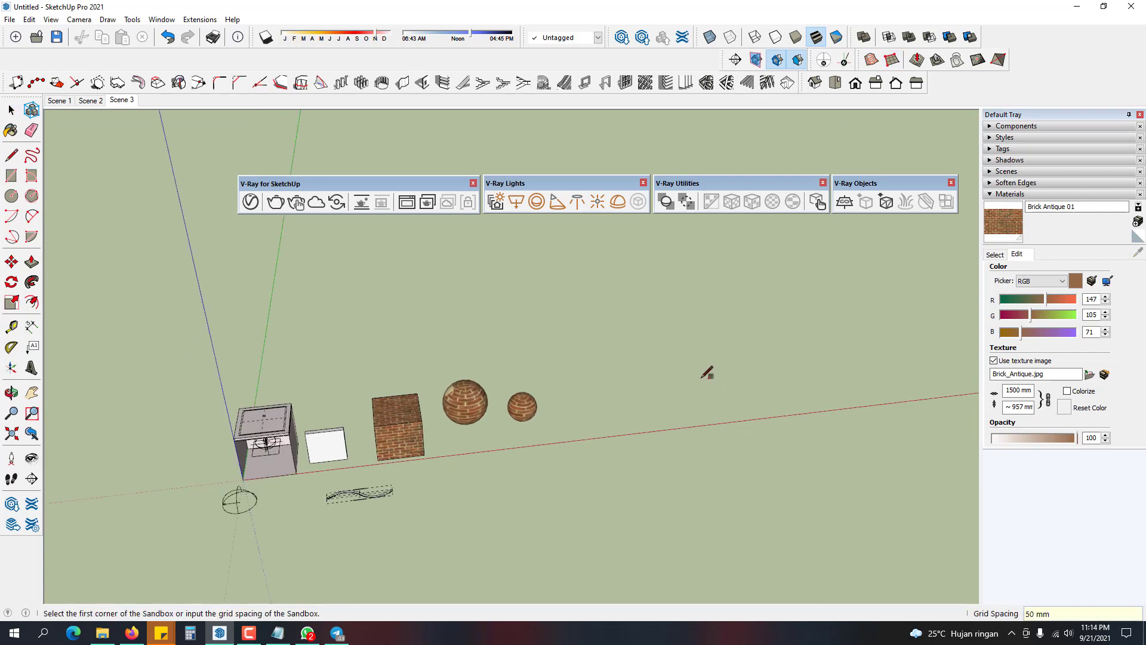
pyautogui.click(706, 372)
pyautogui.scroll(-1, 858, 358)
pyautogui.click(858, 359)
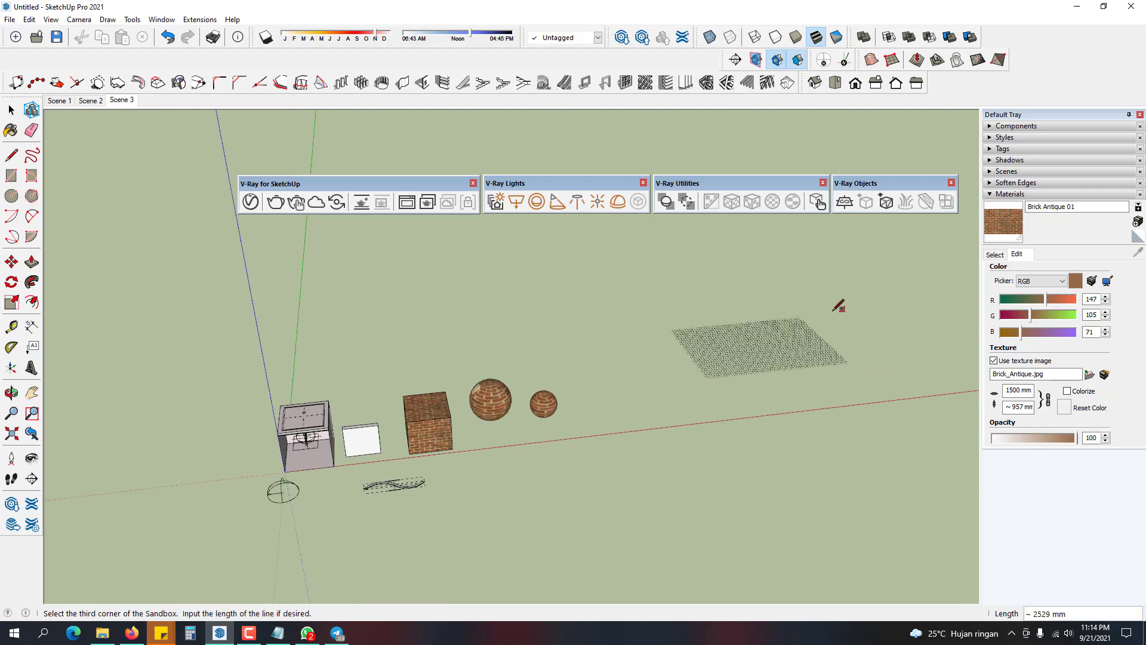
pyautogui.click(839, 302)
pyautogui.press('space')
pyautogui.scroll(2, 796, 344)
pyautogui.scroll(5, 776, 345)
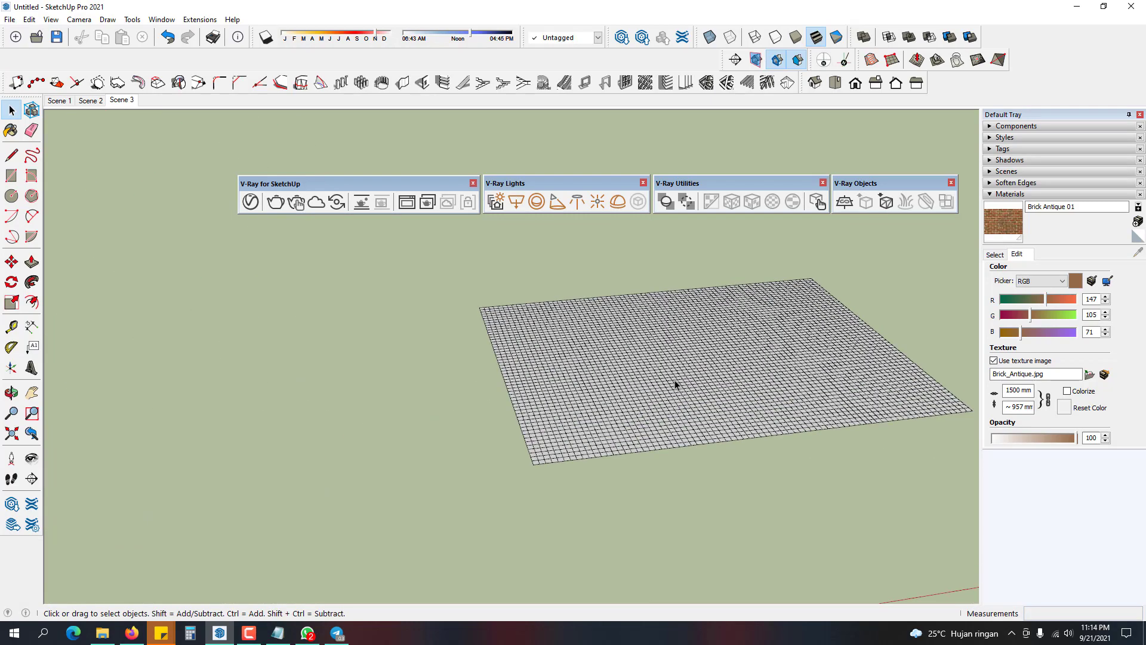
# - Open the sandbox grid group for editing and try to Smoove its middle with a 10000 mm radius
pyautogui.keyDown('shift'); pyautogui.moveTo(668, 446); pyautogui.dragTo(610, 440, button='middle'); pyautogui.keyUp('shift')
pyautogui.click(610, 440)
pyautogui.moveTo(609, 400); pyautogui.dragTo(606, 376, button='middle')
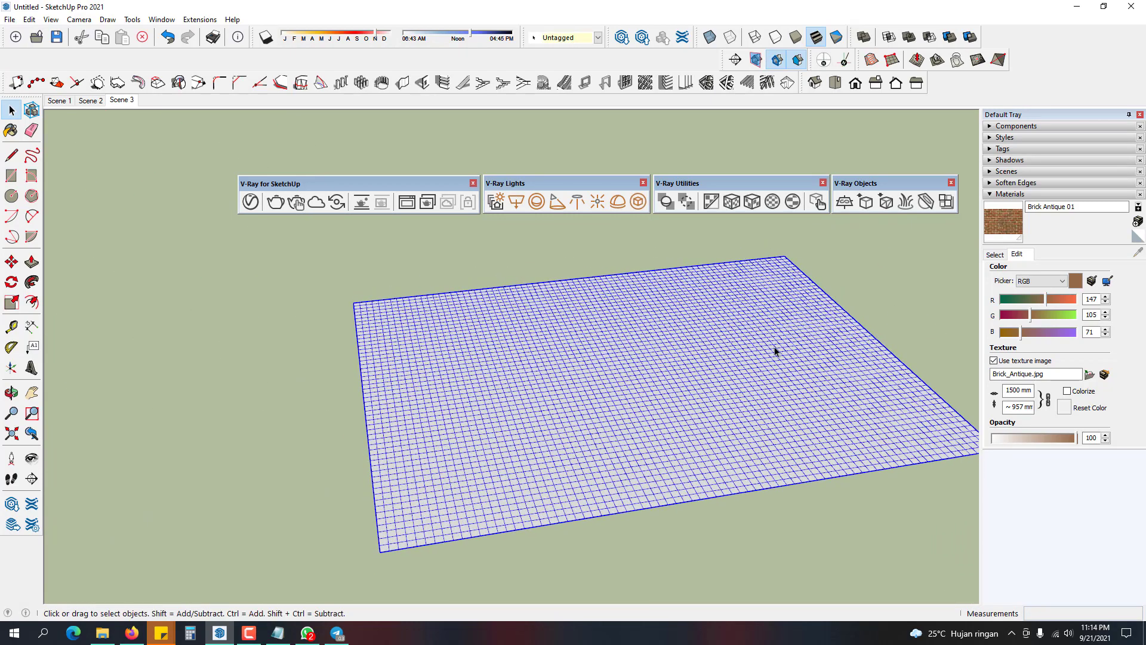
pyautogui.doubleClick(775, 353)
pyautogui.click(915, 60)
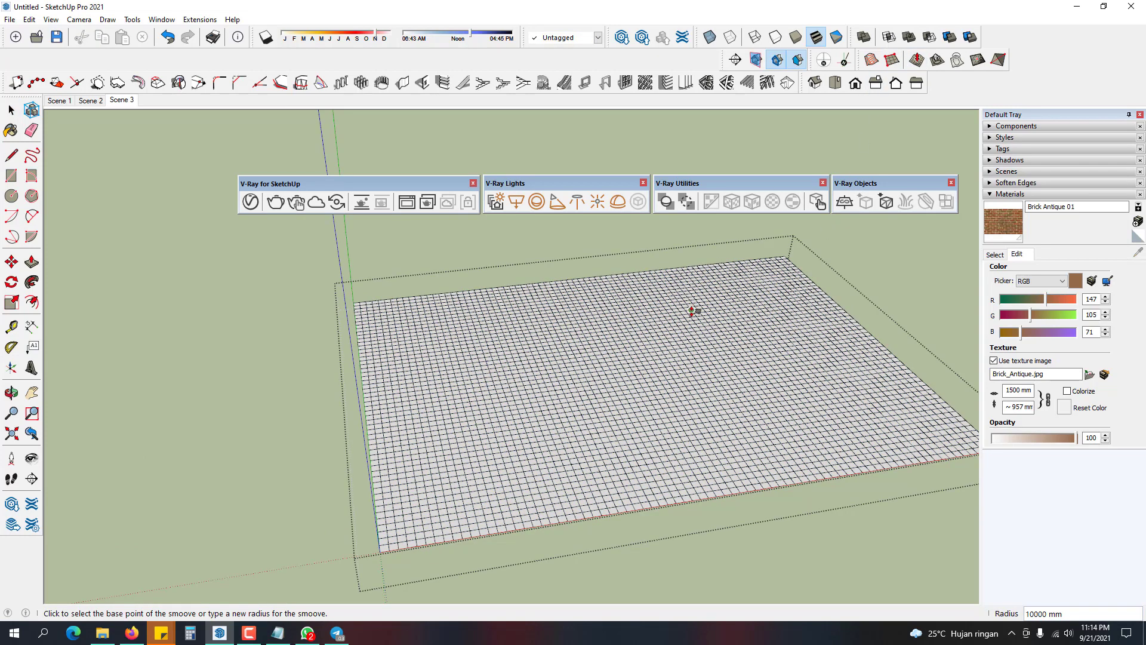
pyautogui.click(633, 350)
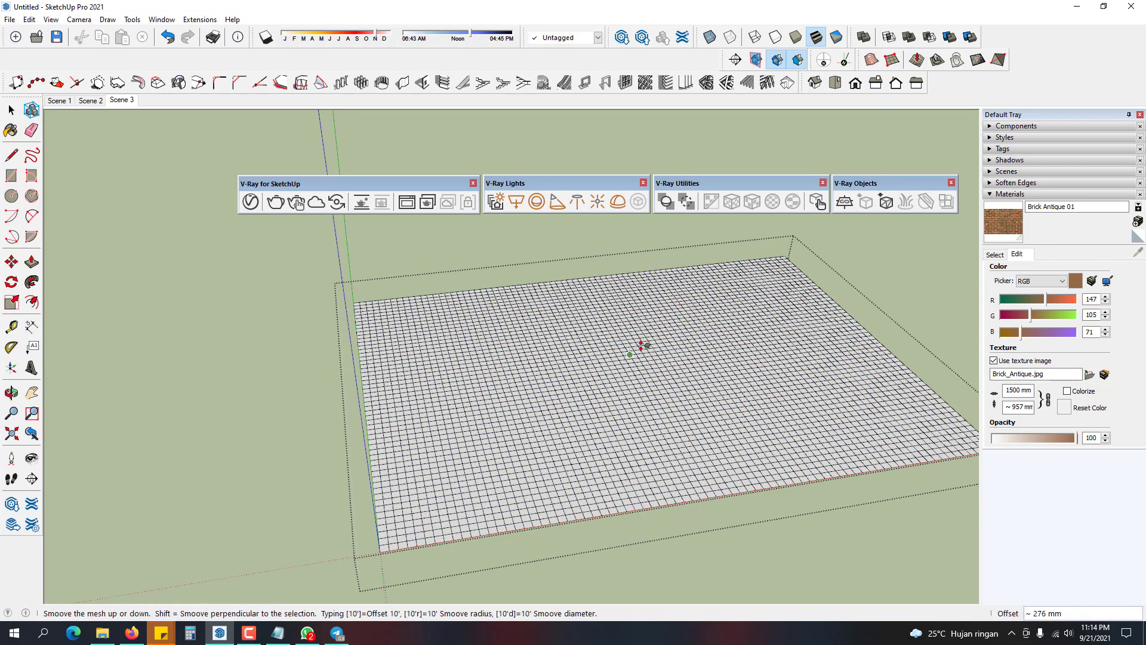
pyautogui.moveTo(621, 387); pyautogui.dragTo(656, 335, button='middle')
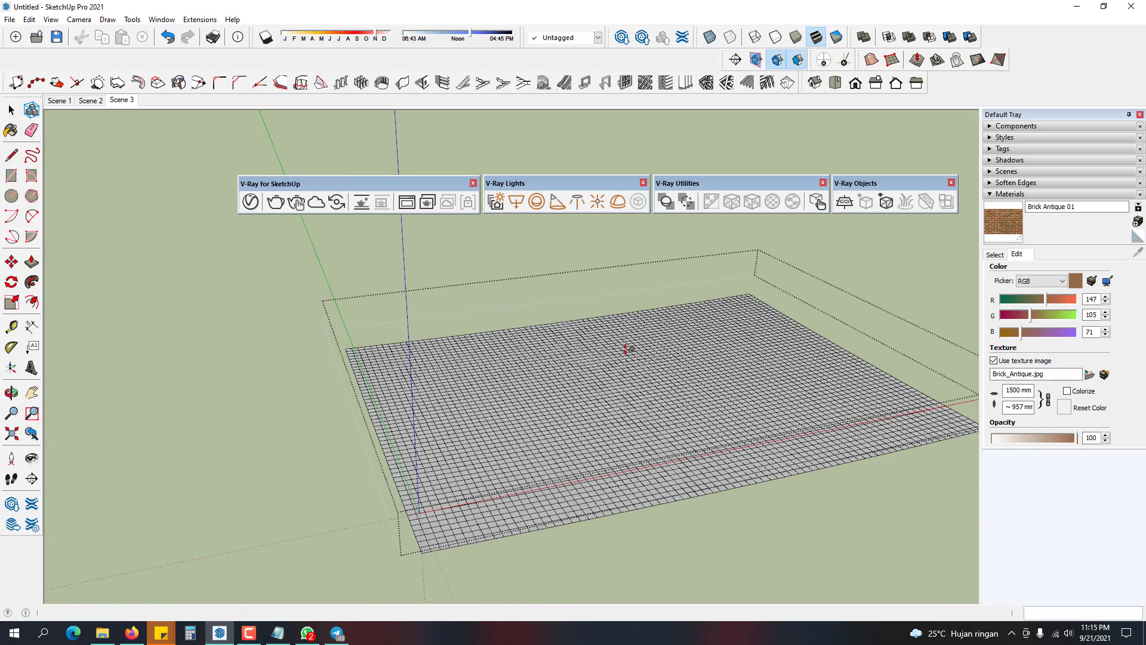
pyautogui.click(639, 352)
pyautogui.press('space')
# - Reopen the grid group and Smoove two small hills with a reduced radius, about 120 mm and 140 mm high
pyautogui.click(678, 350)
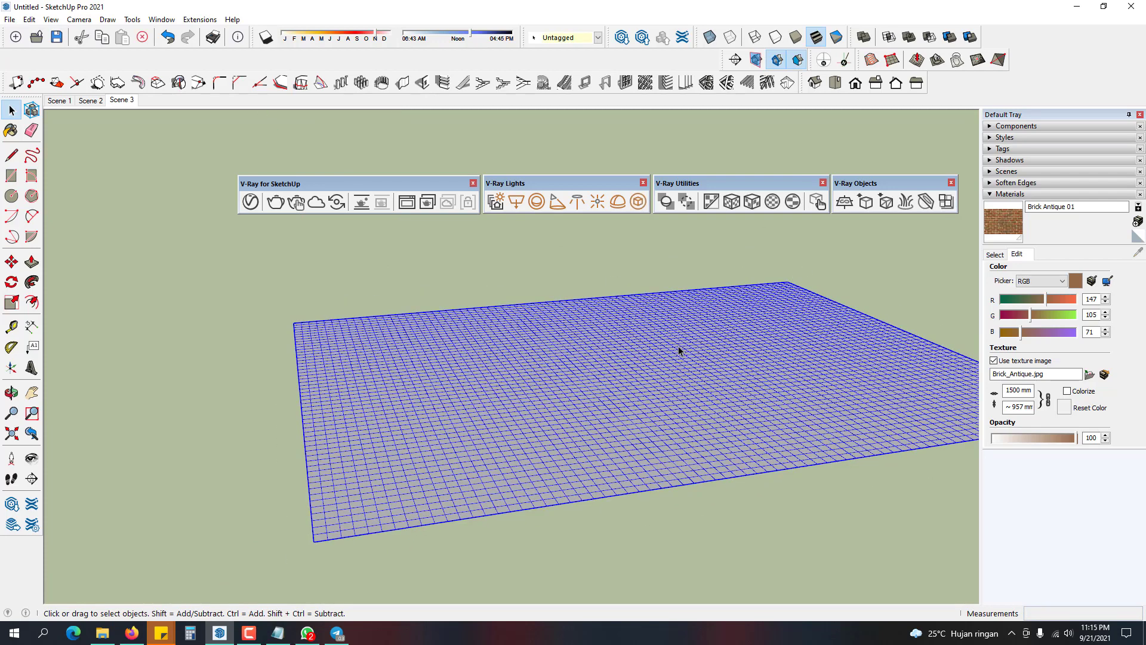
pyautogui.doubleClick(674, 335)
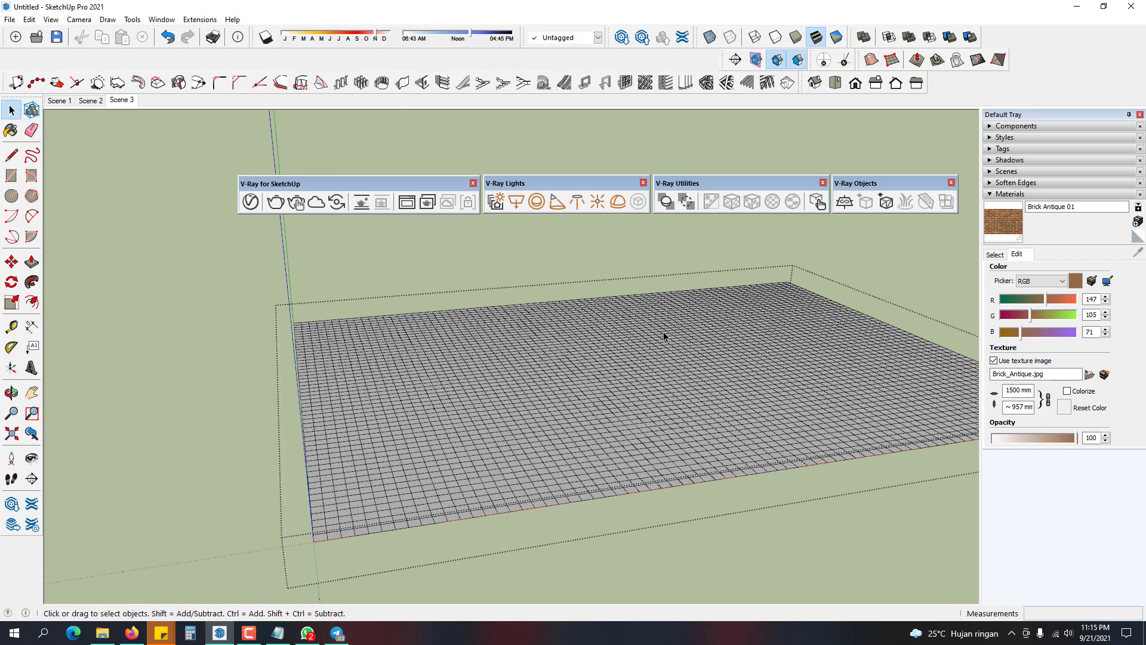
pyautogui.click(916, 59)
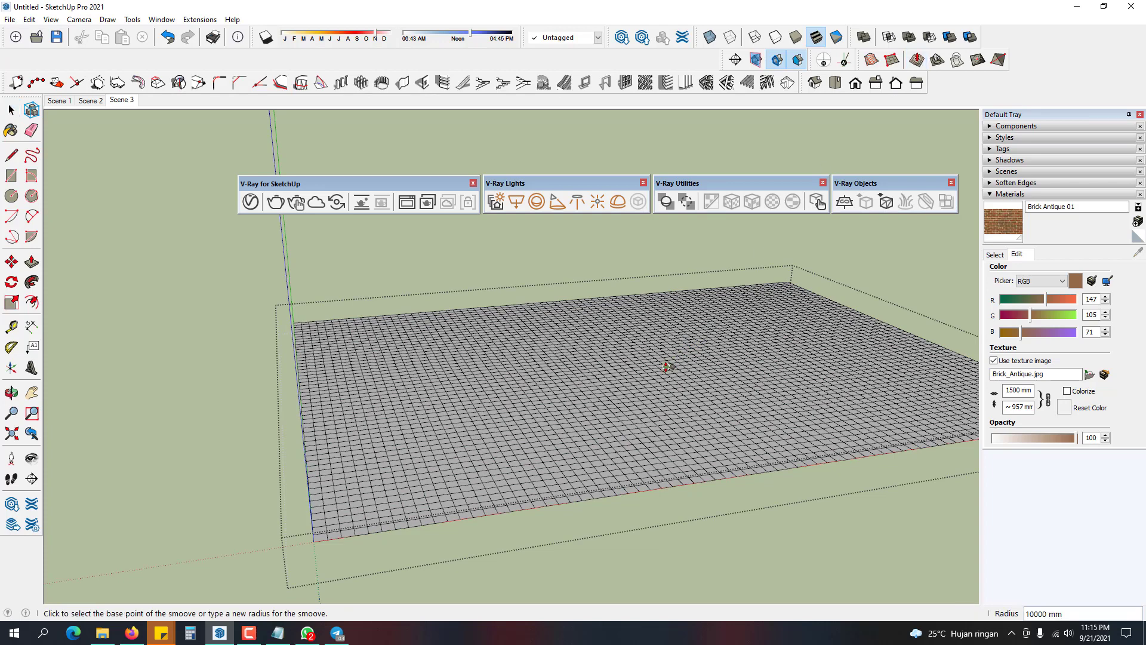
pyautogui.write('5')
pyautogui.press('Return')
pyautogui.click(505, 392)
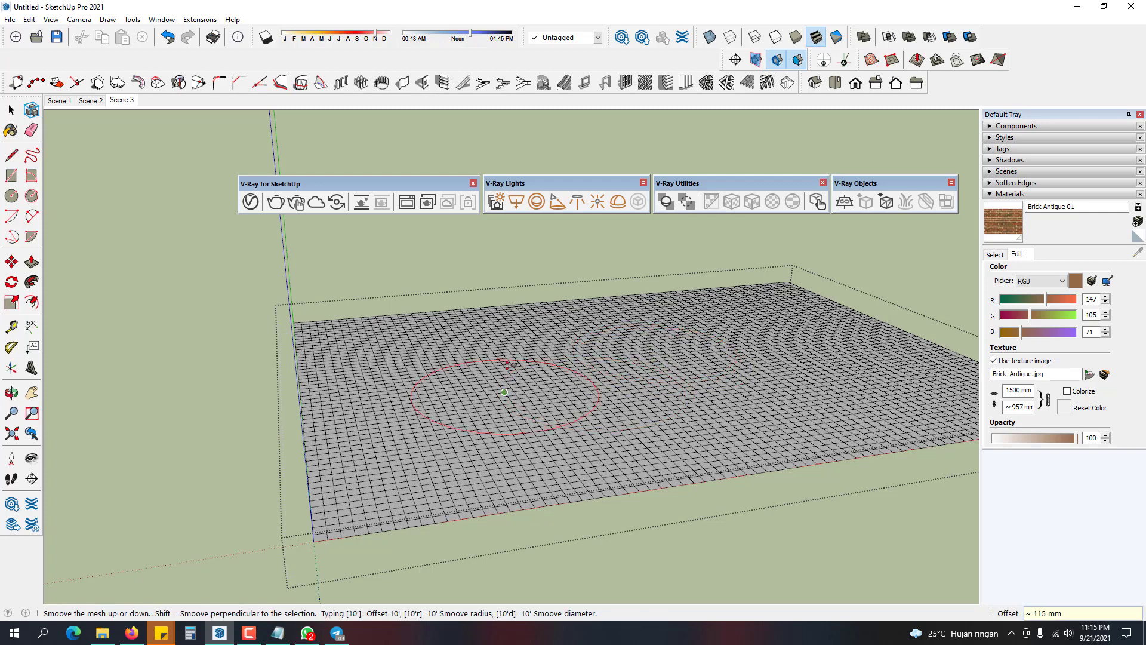
pyautogui.click(507, 361)
pyautogui.click(733, 351)
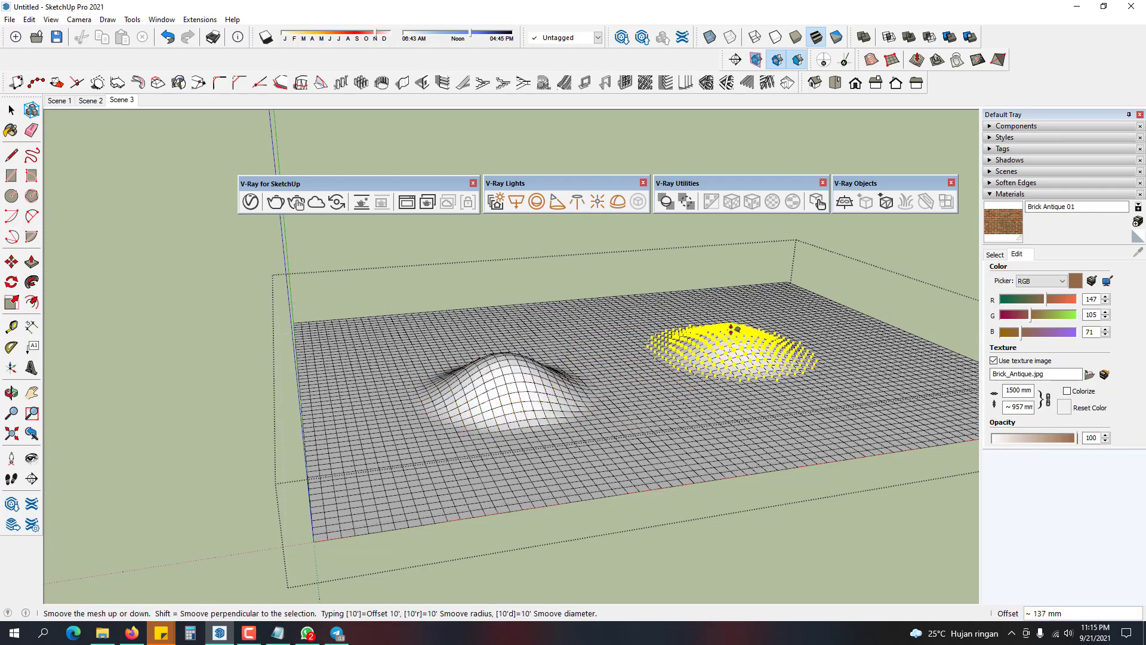
pyautogui.click(736, 327)
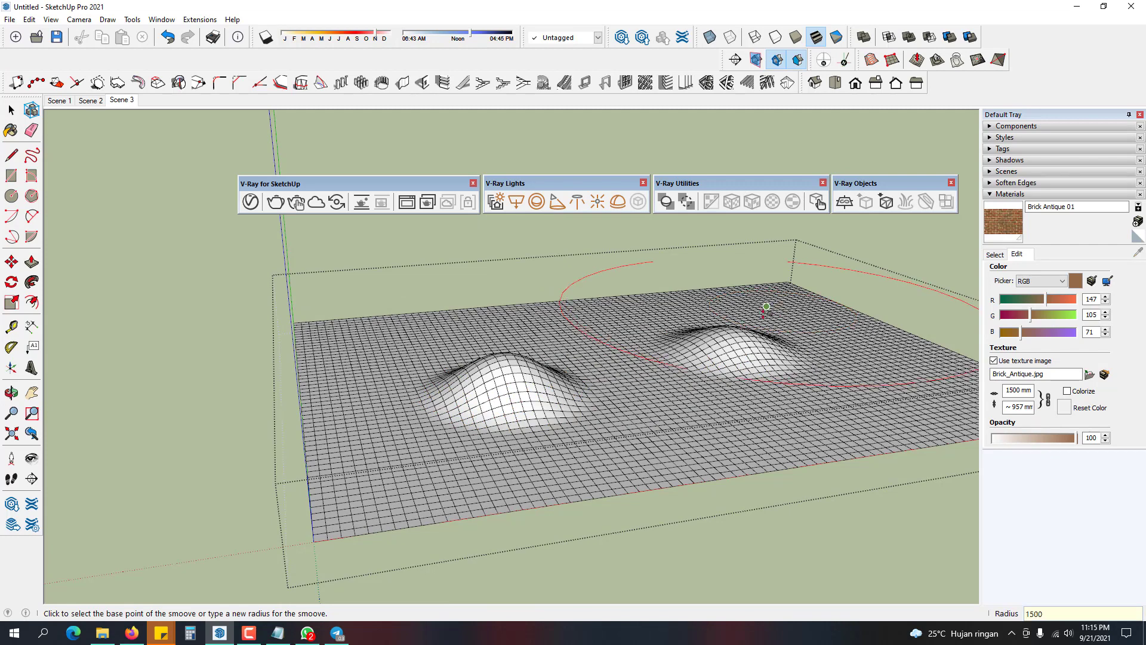
# - Smoove a broad hill about 210 mm high behind the two small ones with a 1500 mm radius, and raise the mesh's near-origin side
pyautogui.click(630, 317)
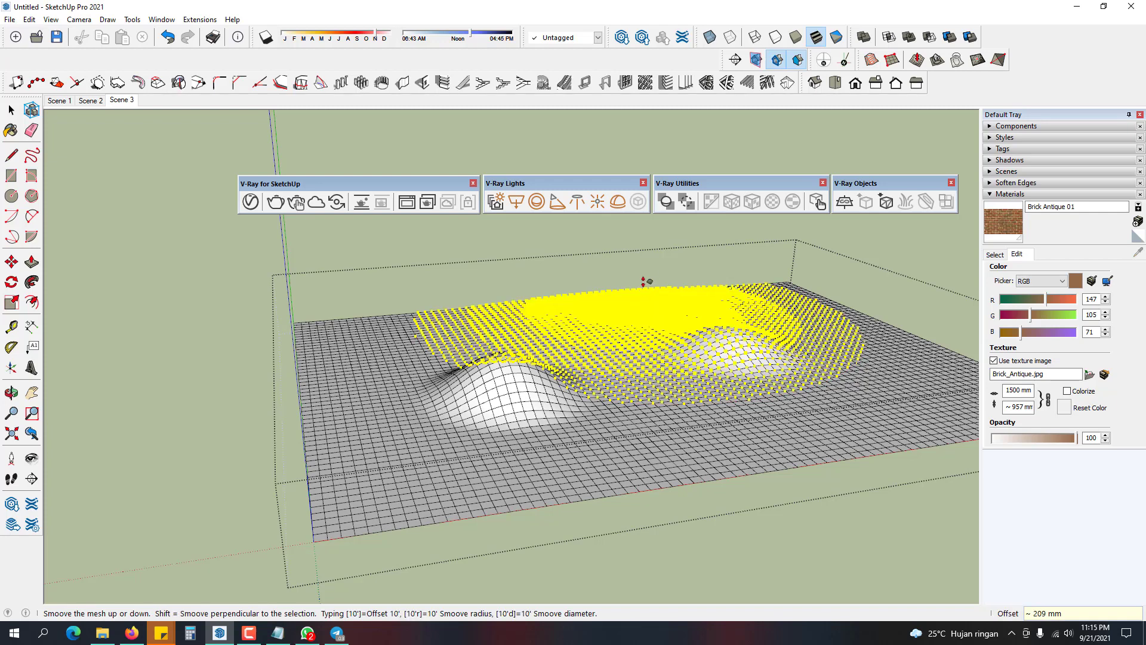
pyautogui.click(544, 316)
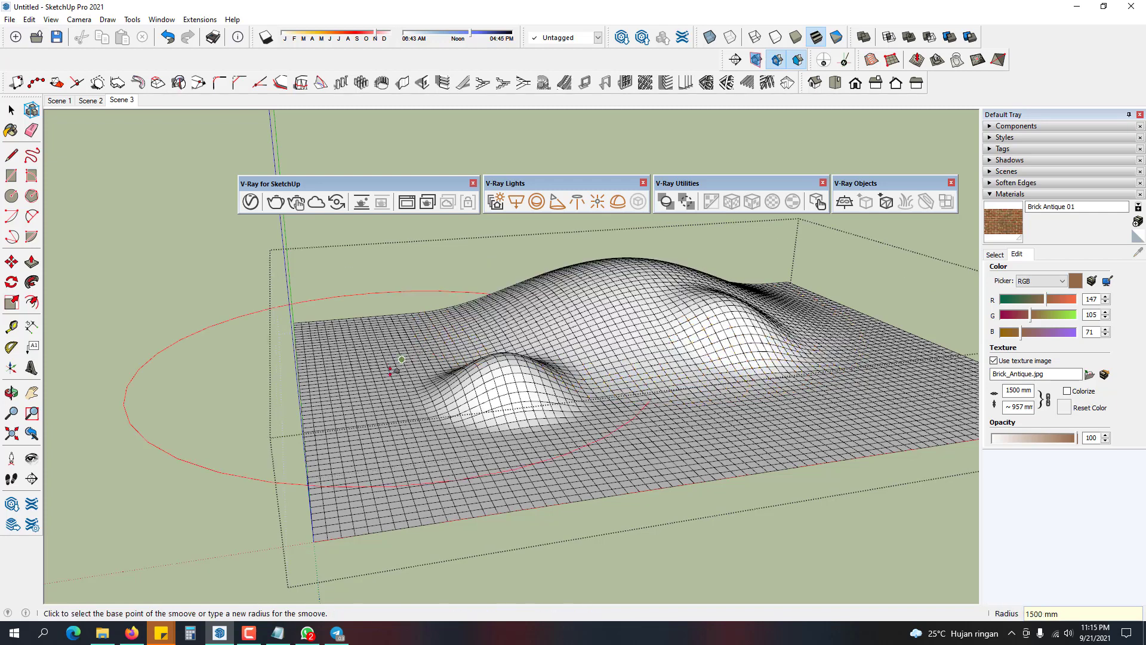
pyautogui.click(387, 377)
pyautogui.click(387, 345)
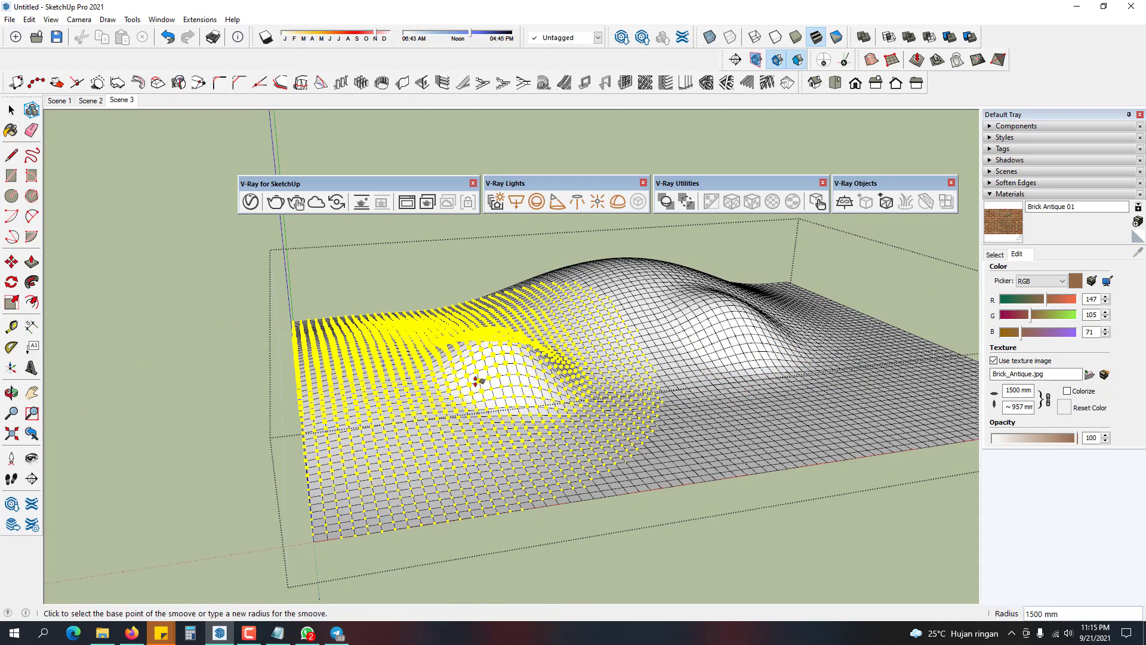
# - Smoove the mesh's far end beyond the hills and its front edge slightly downward
pyautogui.moveTo(476, 378); pyautogui.dragTo(848, 349, button='middle')
pyautogui.click(848, 349)
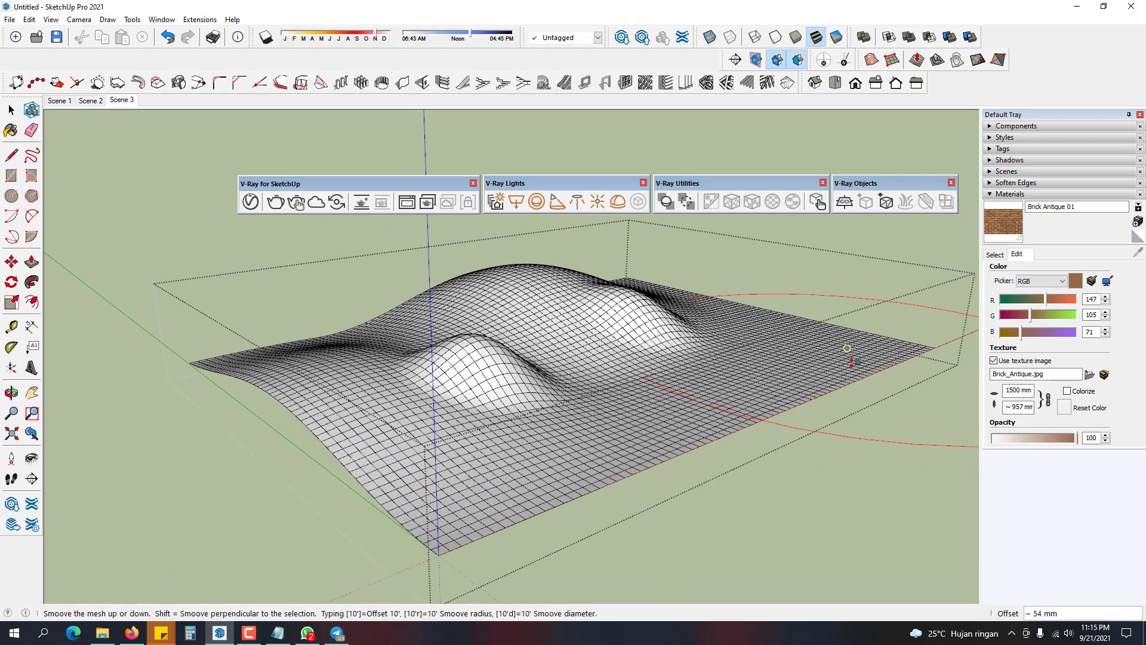
pyautogui.click(854, 365)
pyautogui.click(549, 479)
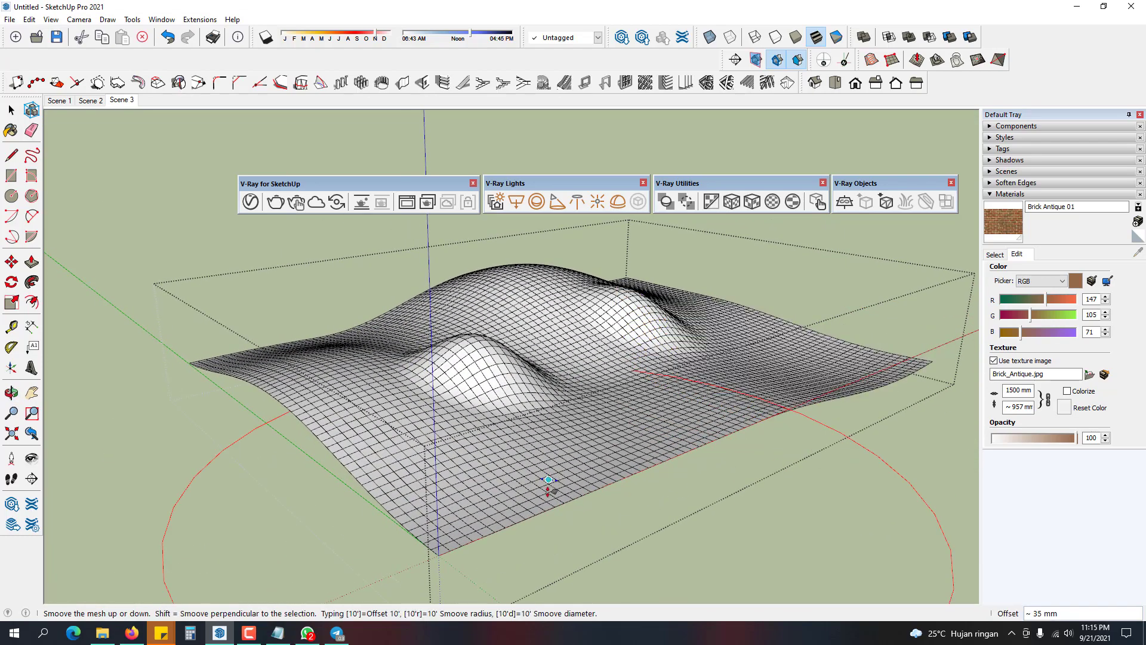
pyautogui.click(545, 484)
# - Smoove the mesh upward at its far side and at the back corner behind the first small hill
pyautogui.moveTo(678, 396); pyautogui.dragTo(499, 383, button='middle')
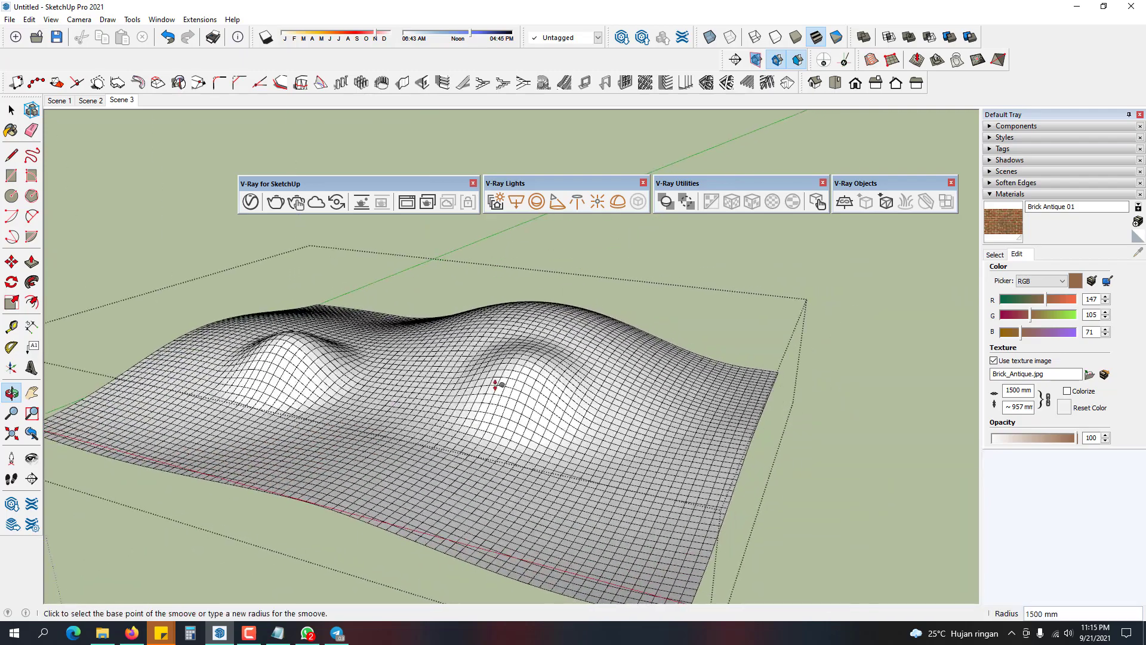
pyautogui.click(715, 361)
pyautogui.click(661, 346)
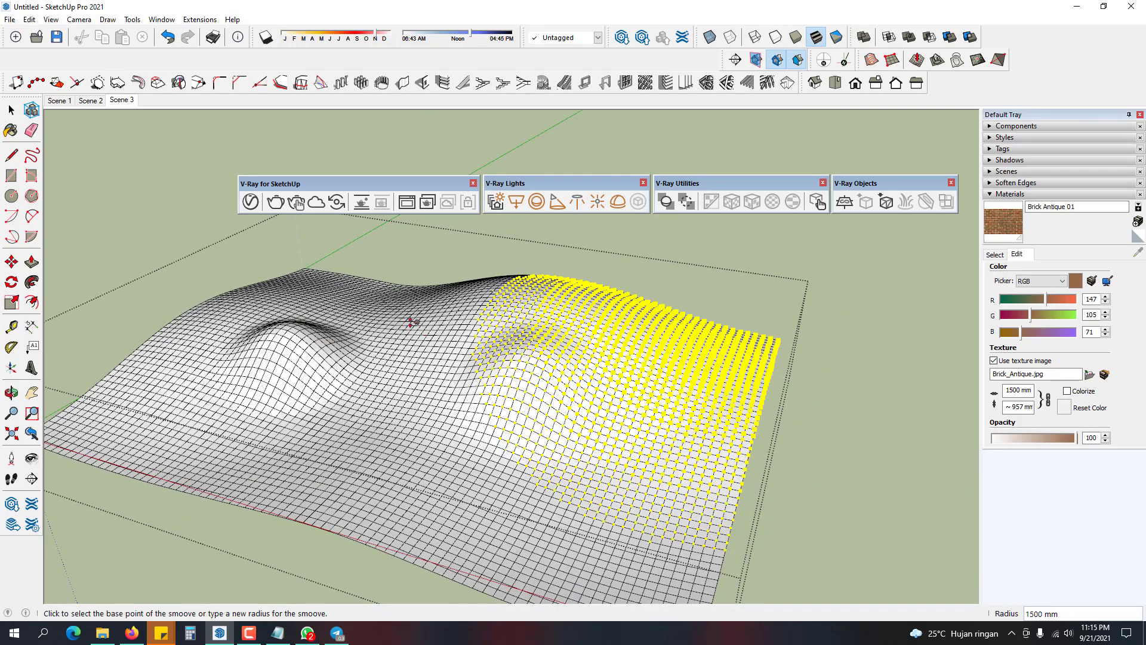
pyautogui.click(358, 285)
pyautogui.click(360, 285)
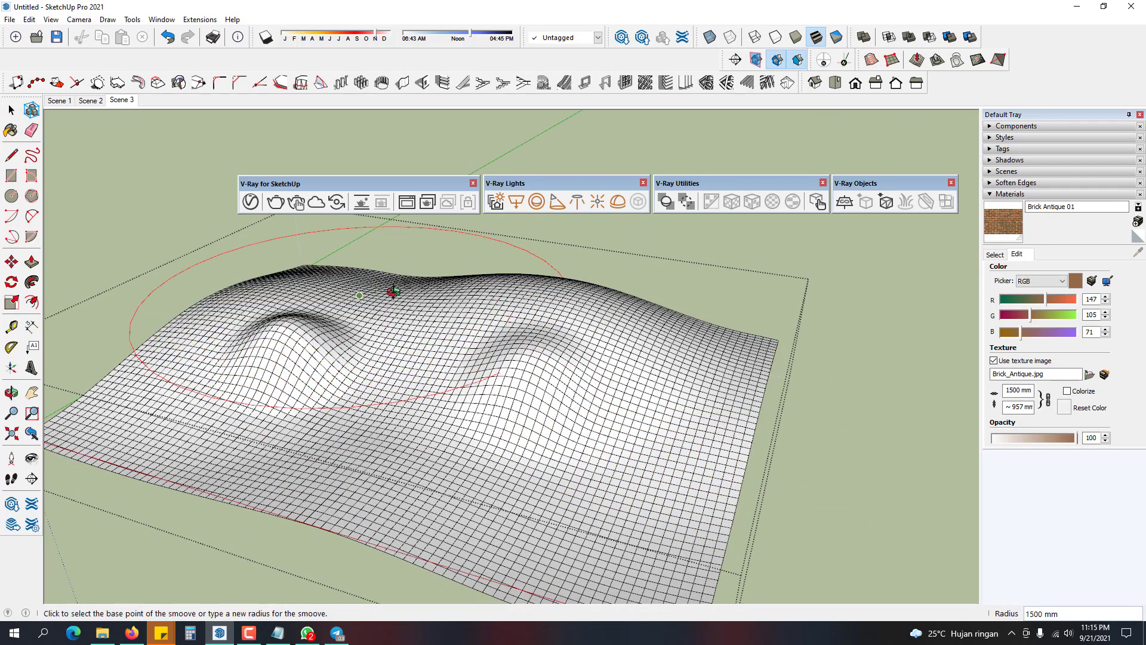
# - Smoove over each of the two small hills with the 1500 mm radius to reshape the surrounding terrain
pyautogui.moveTo(389, 289); pyautogui.dragTo(481, 389, button='middle')
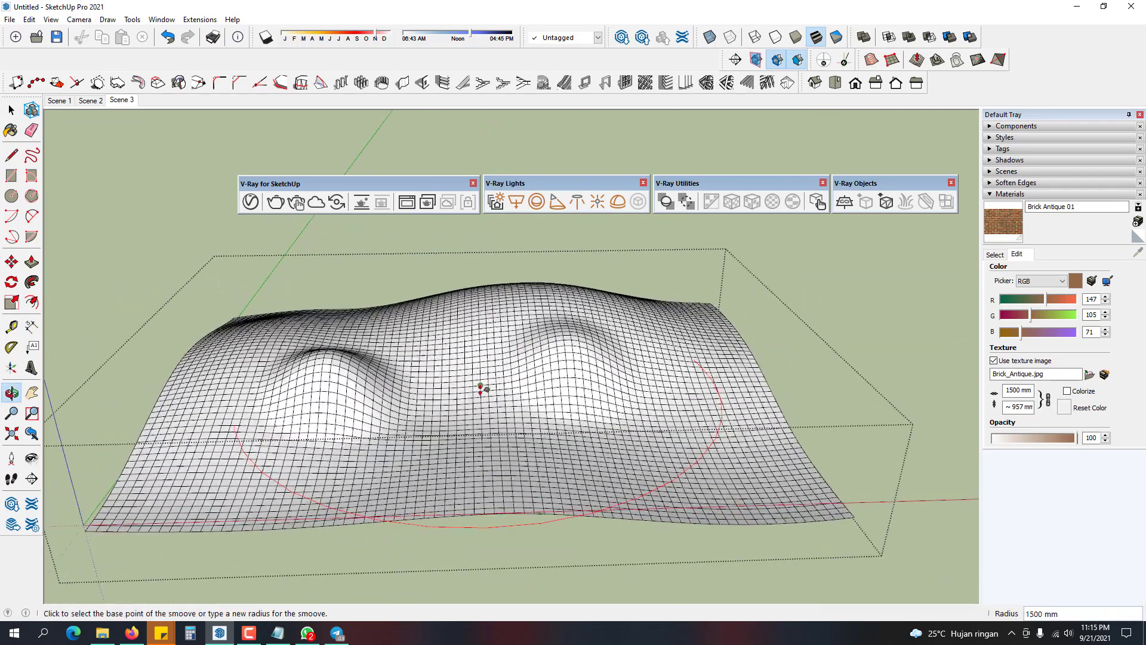
pyautogui.click(337, 362)
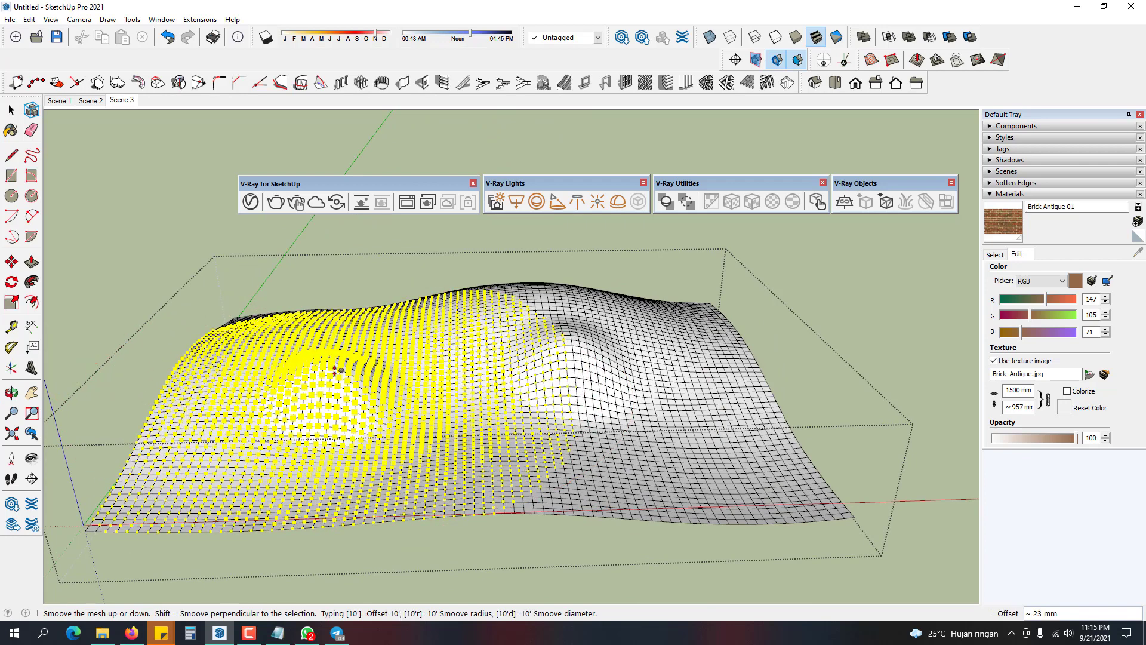
pyautogui.click(339, 368)
pyautogui.click(571, 362)
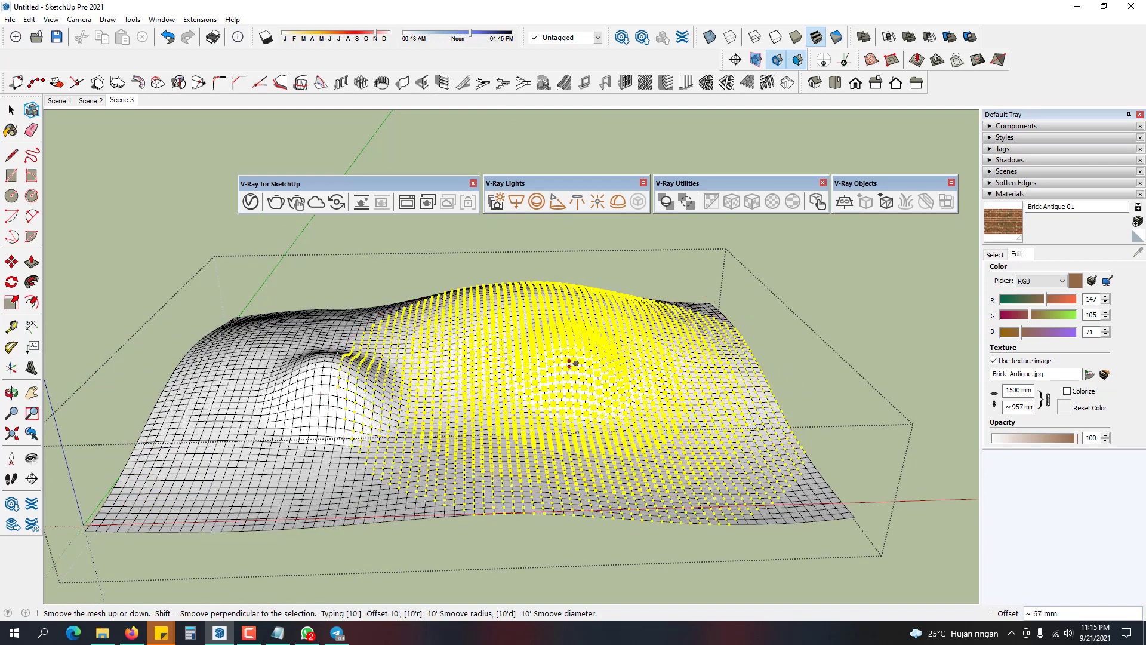
pyautogui.click(564, 350)
# - Finish smooving at the front middle of the mesh and close the sandbox group
pyautogui.moveTo(561, 348); pyautogui.dragTo(634, 328, button='middle')
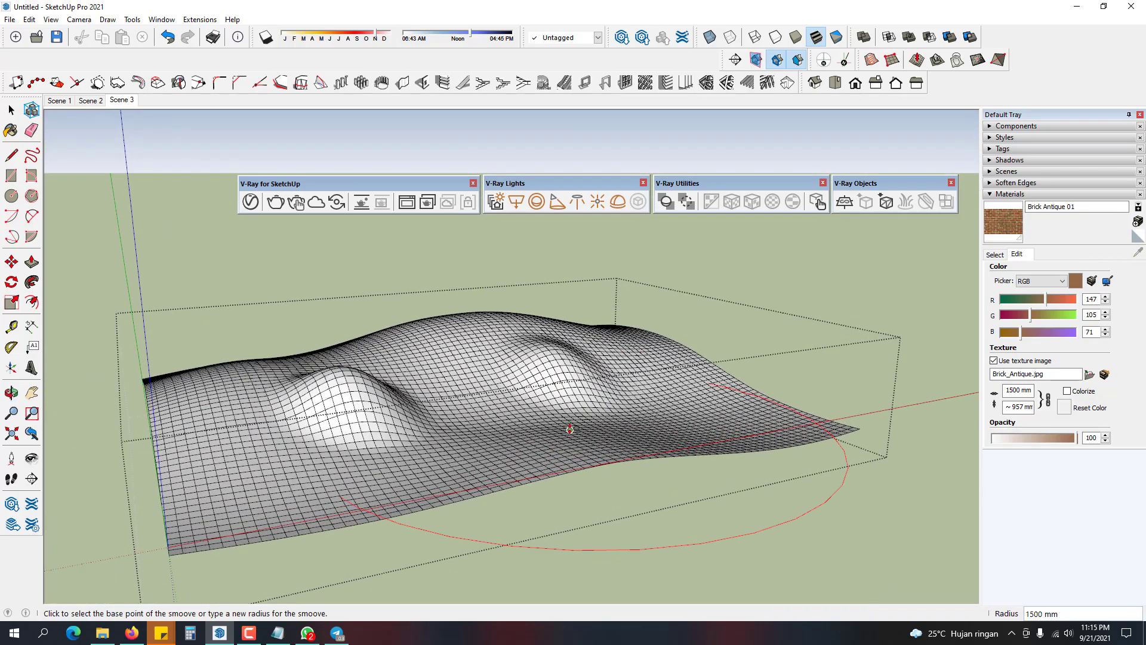
pyautogui.click(570, 429)
pyautogui.moveTo(595, 388); pyautogui.dragTo(609, 412, button='middle')
pyautogui.press('space')
pyautogui.press('Escape')
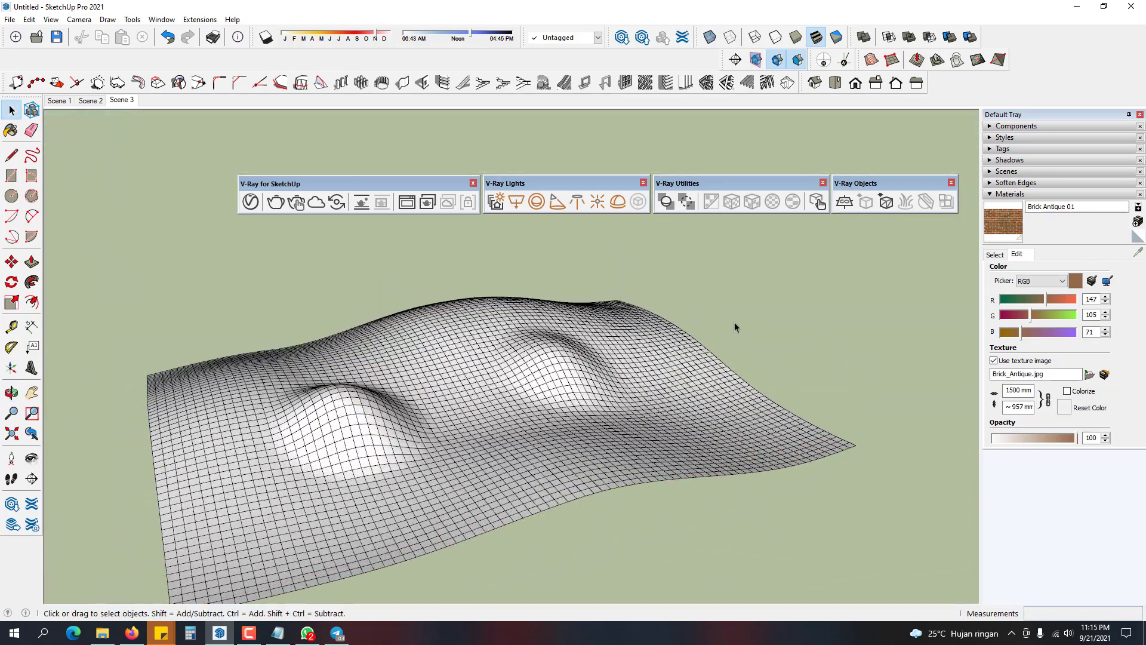
# - Select the terrain group and paint it with the Brick Antique 01 material
pyautogui.moveTo(712, 327); pyautogui.dragTo(586, 464, button='middle')
pyautogui.click(540, 410)
pyautogui.moveTo(540, 410); pyautogui.dragTo(597, 358, button='middle')
pyautogui.click(1005, 227)
pyautogui.click(671, 339)
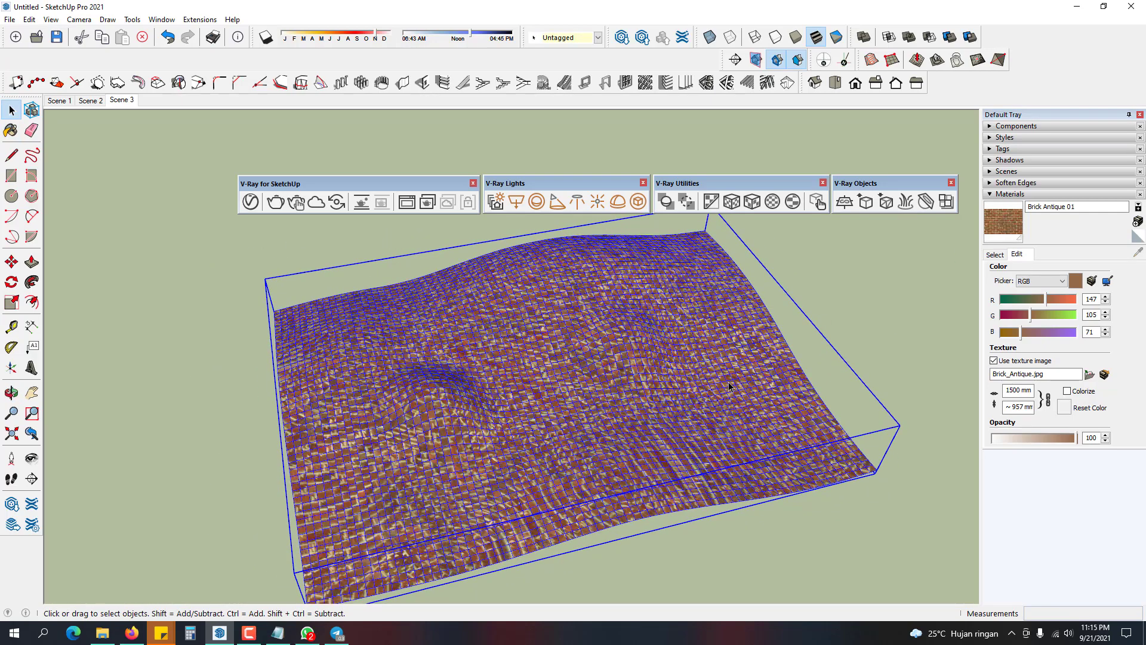
# - Apply a V-Ray texture projection to the terrain so the bricks follow its whole surface continuously
pyautogui.moveTo(728, 382); pyautogui.dragTo(608, 394, button='middle')
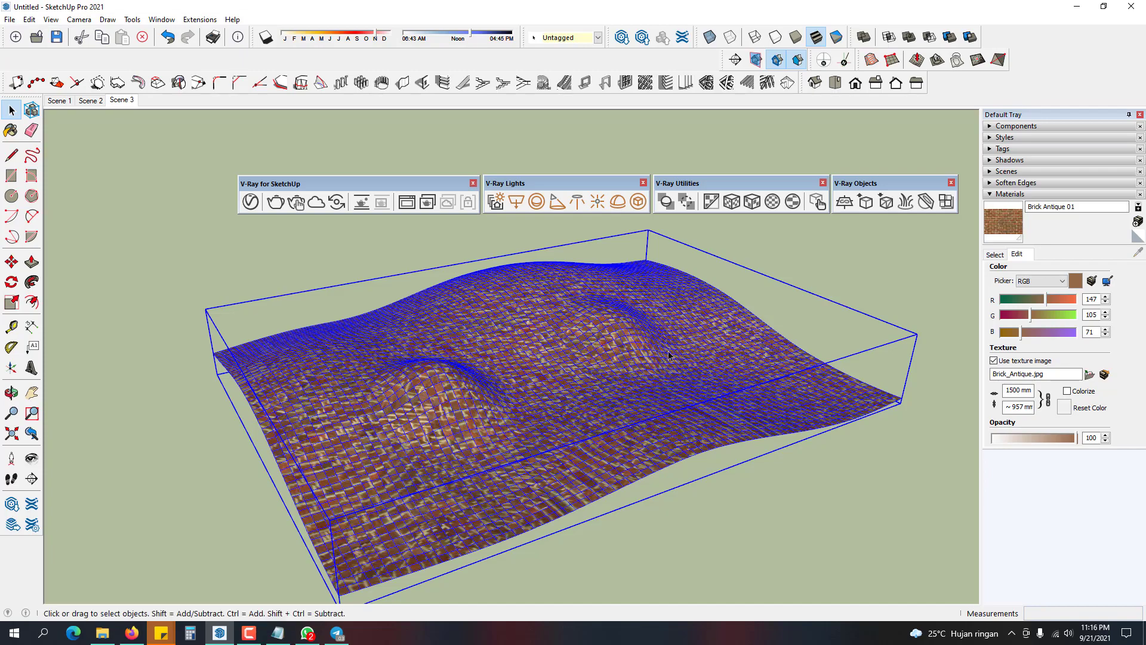
pyautogui.click(773, 512)
pyautogui.moveTo(773, 512); pyautogui.dragTo(607, 563, button='middle')
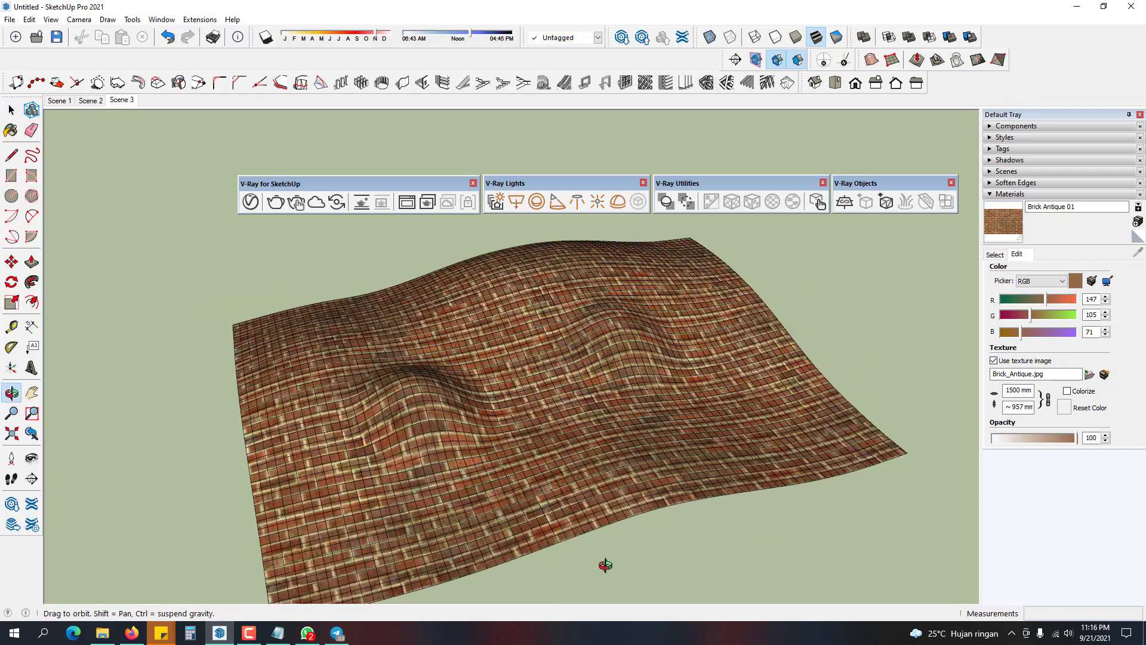
pyautogui.scroll(5, 616, 411)
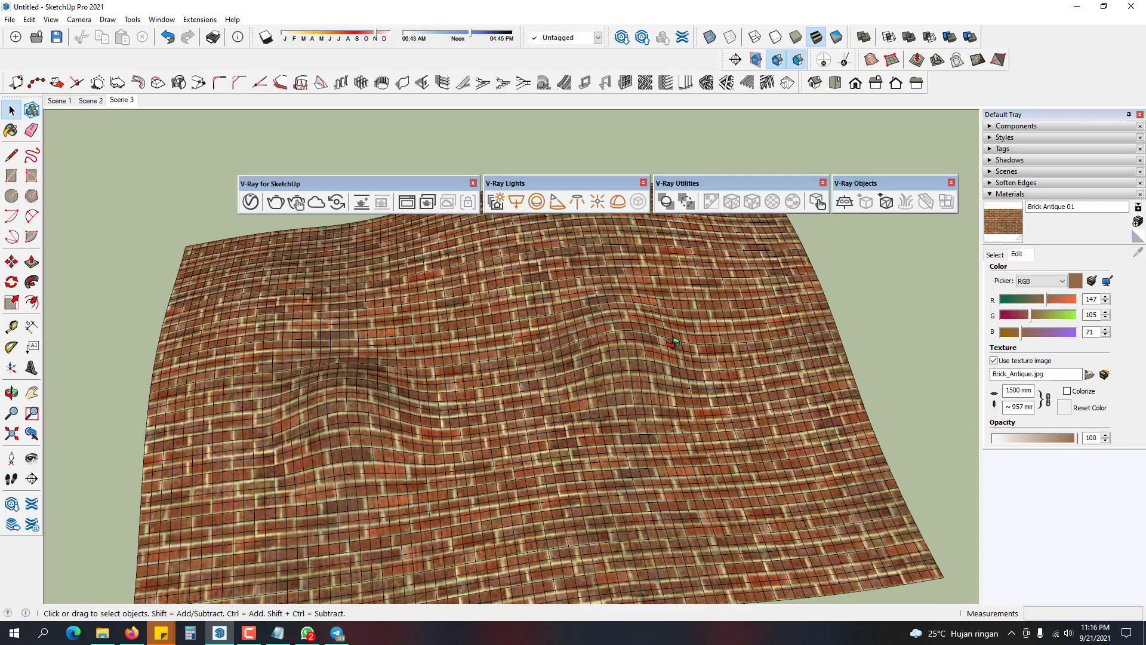
pyautogui.moveTo(674, 342); pyautogui.dragTo(667, 363, button='middle')
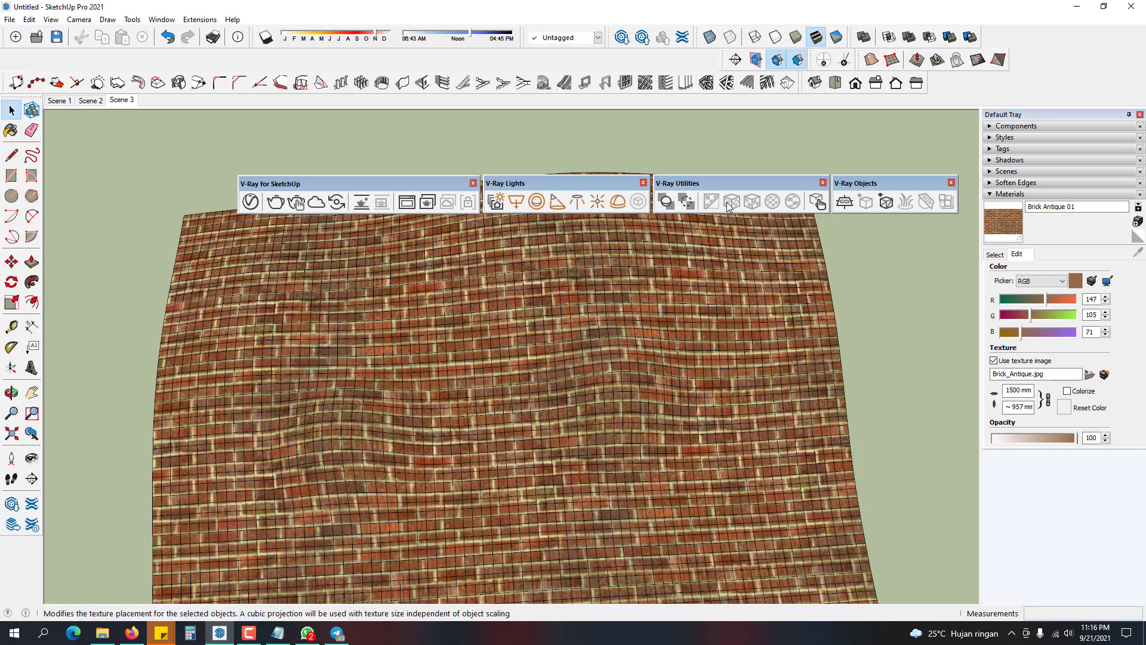
# - Examine the projected brick texture over the terrain's hills and edges from several angles
pyautogui.click(684, 326)
pyautogui.scroll(-1, 684, 326)
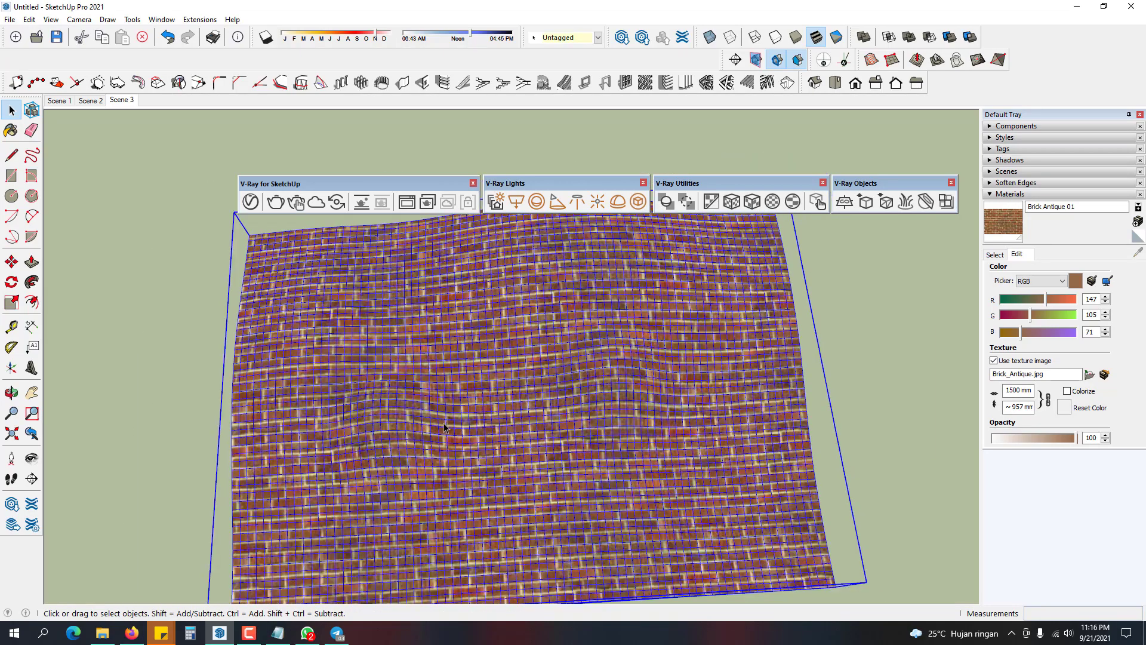
pyautogui.moveTo(779, 471); pyautogui.dragTo(785, 424, button='middle')
pyautogui.click(785, 424)
pyautogui.moveTo(655, 427); pyautogui.dragTo(448, 345, button='middle')
pyautogui.click(563, 409)
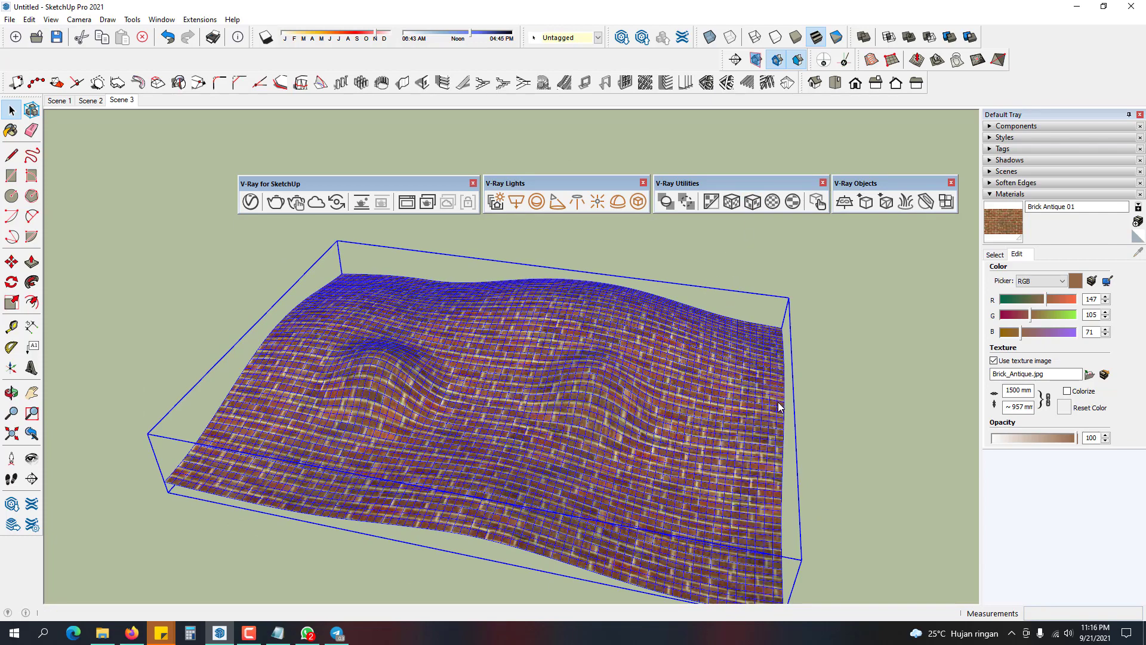
pyautogui.moveTo(603, 378); pyautogui.dragTo(531, 421, button='middle')
pyautogui.click(838, 420)
# - Return to the room with the V-Ray lights, toggle solid widgets and hide the V-Ray widgets
pyautogui.moveTo(333, 425); pyautogui.dragTo(697, 206, button='middle')
pyautogui.scroll(-3, 660, 323)
pyautogui.scroll(-2, 686, 346)
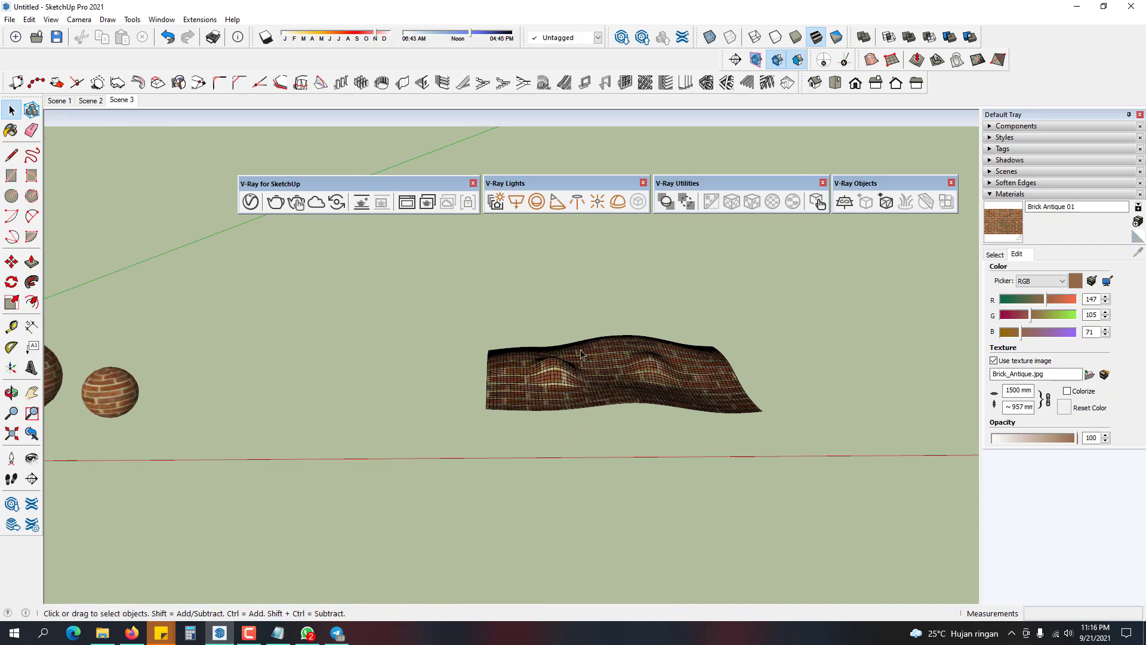
pyautogui.moveTo(669, 208); pyautogui.dragTo(826, 376, button='middle')
pyautogui.scroll(5, 508, 391)
pyautogui.scroll(5, 508, 391)
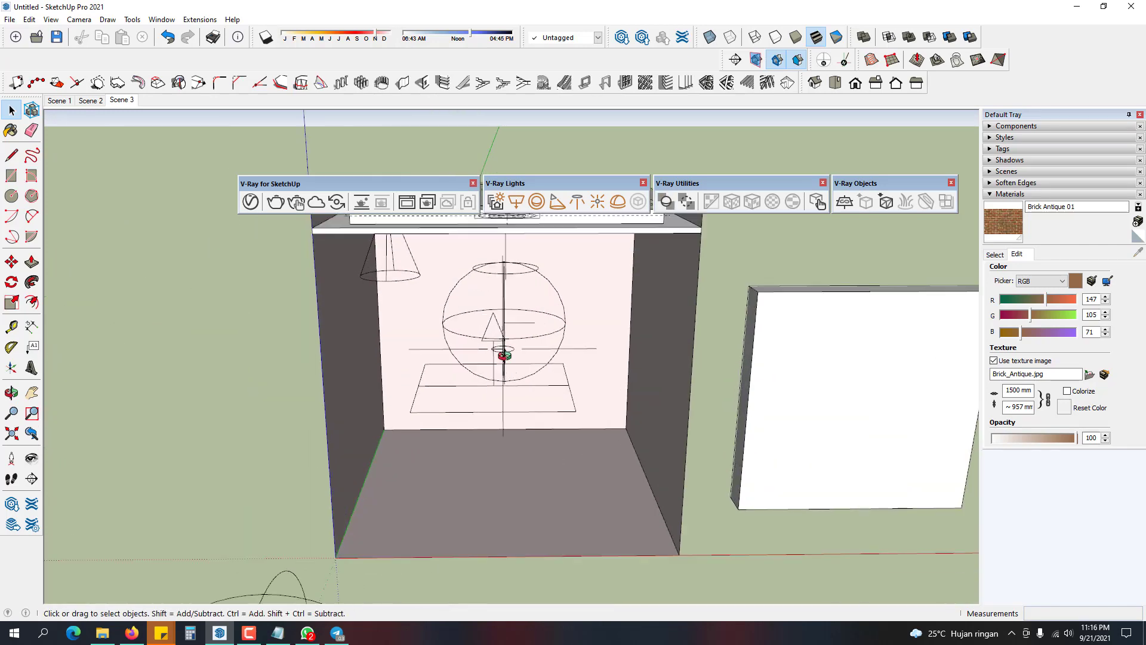
pyautogui.click(665, 203)
pyautogui.click(687, 202)
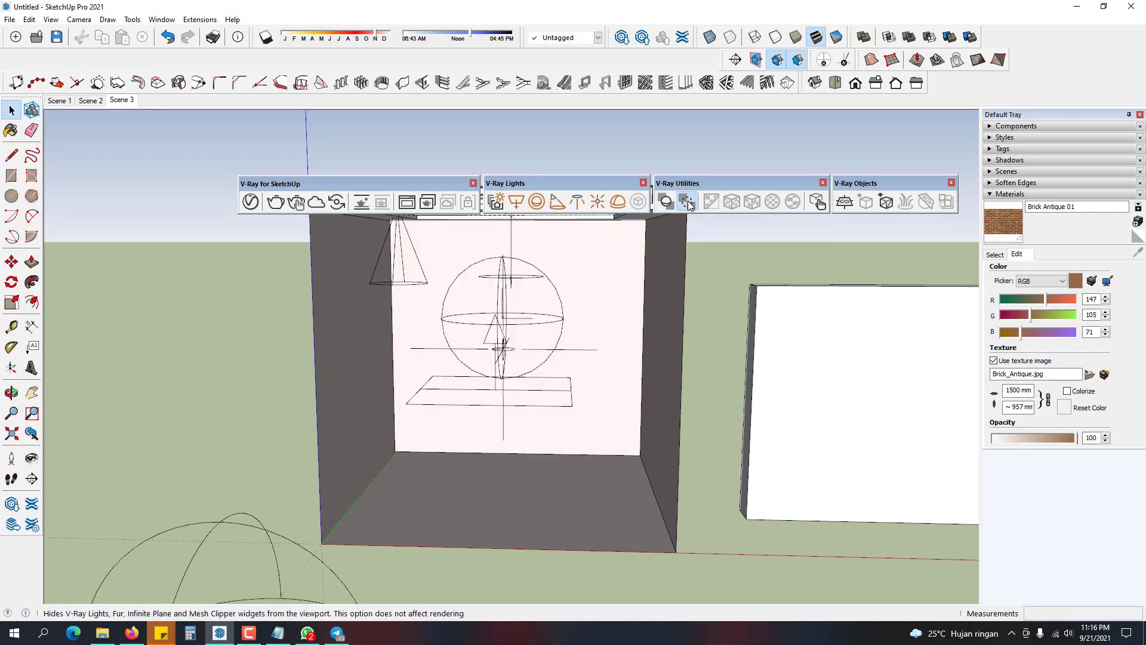
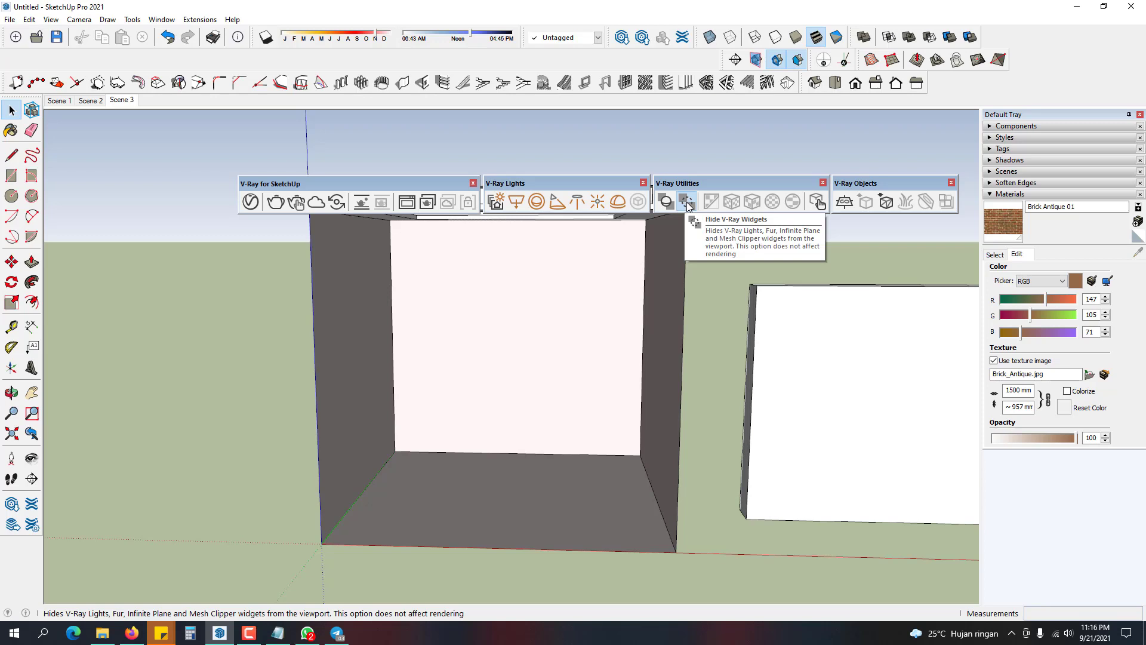
# - Try placing a V-Ray infinite plane on the ground beside the room
pyautogui.scroll(-2, 728, 242)
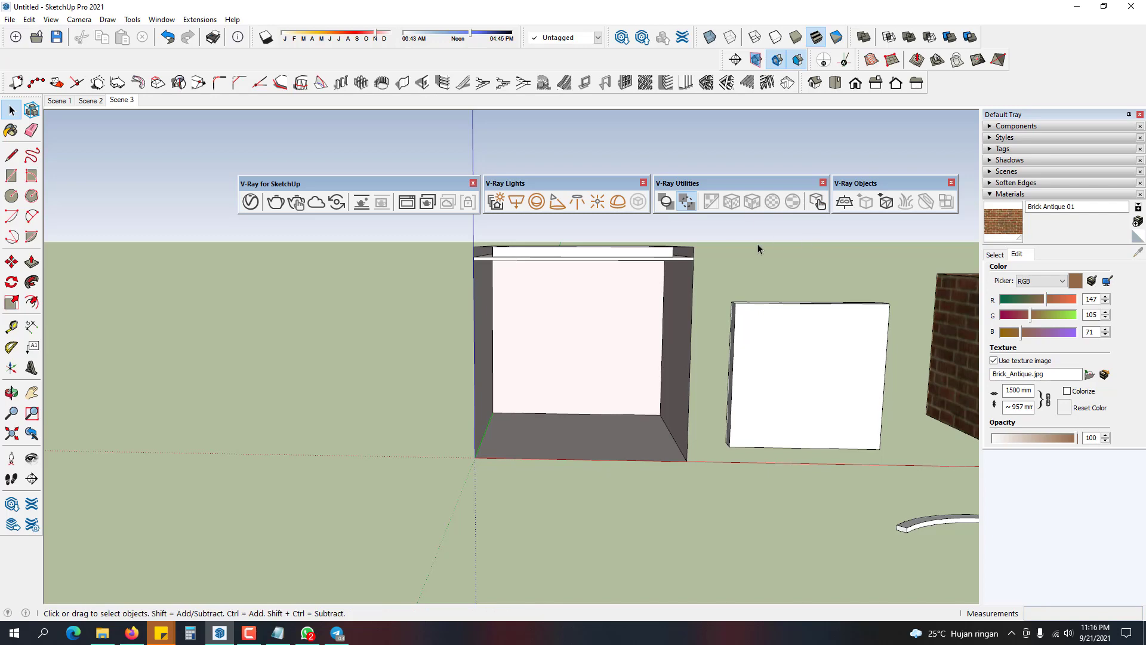
pyautogui.moveTo(758, 248); pyautogui.dragTo(860, 209, button='middle')
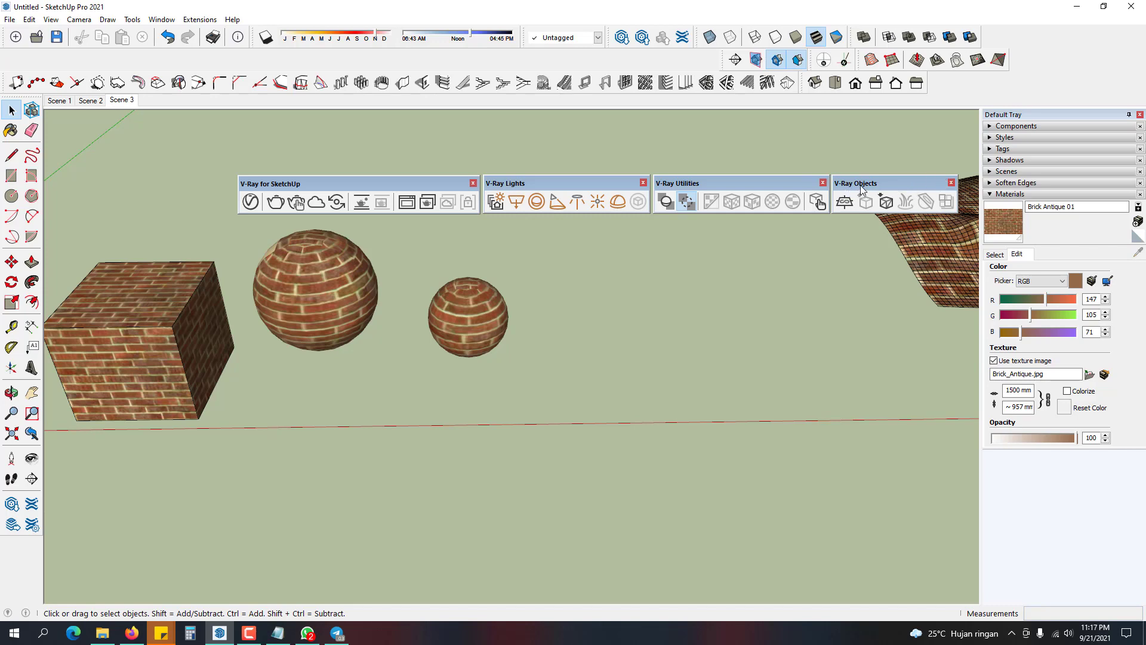
pyautogui.moveTo(612, 336); pyautogui.dragTo(578, 266, button='middle')
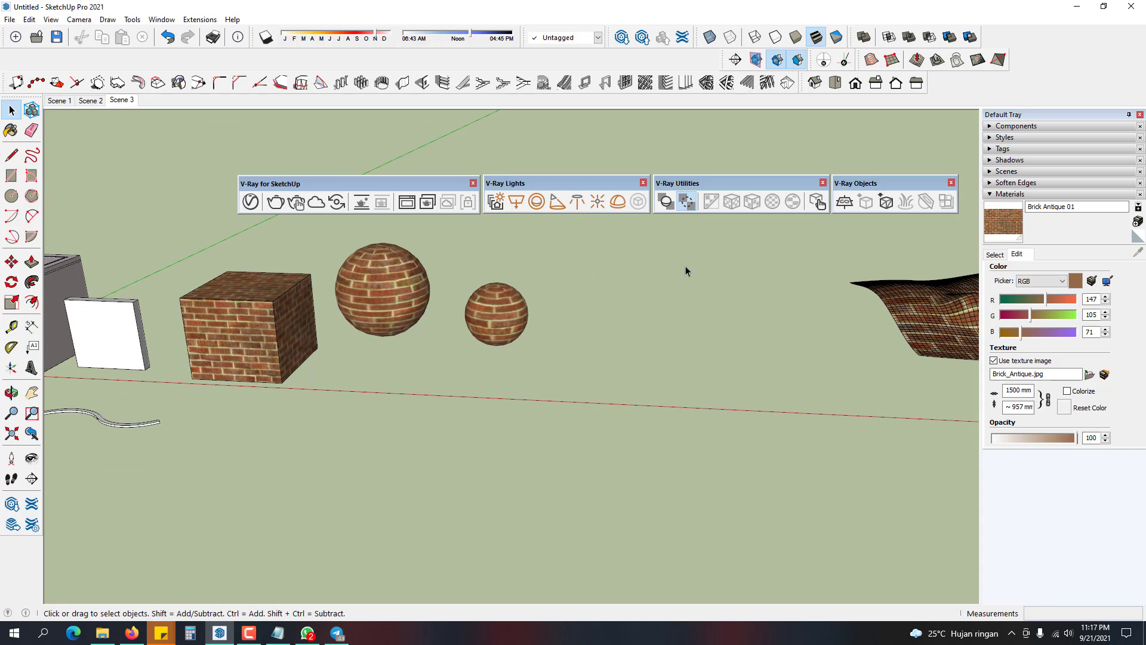
pyautogui.click(846, 206)
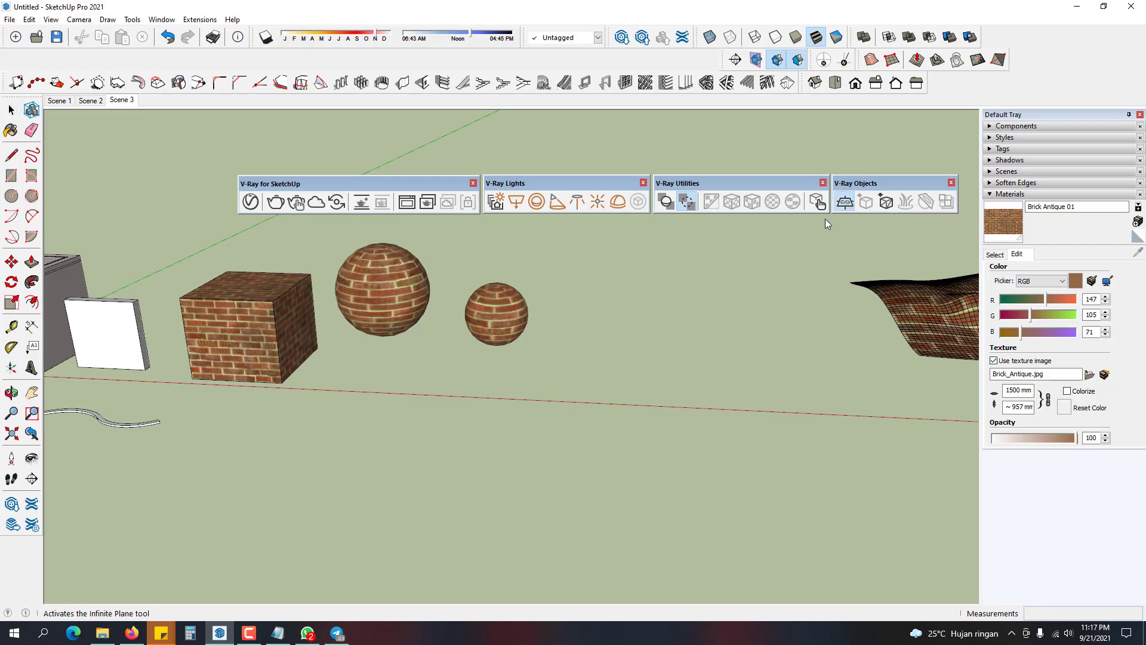
pyautogui.moveTo(680, 366); pyautogui.dragTo(574, 416, button='middle')
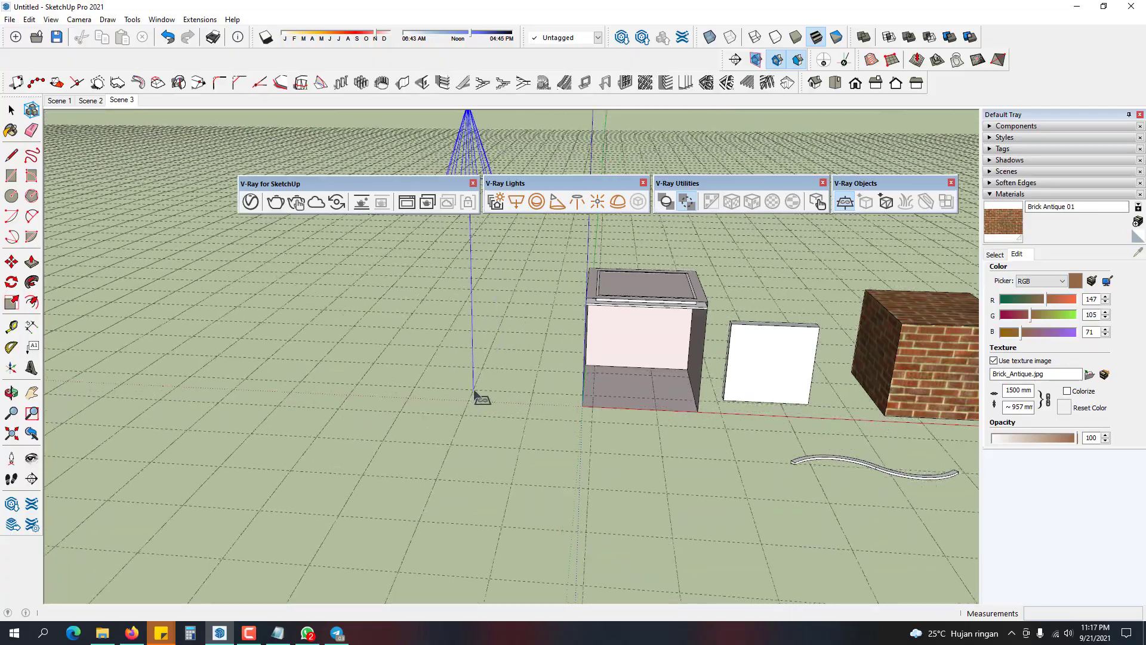
pyautogui.scroll(3, 495, 367)
pyautogui.scroll(2, 481, 358)
pyautogui.press('space')
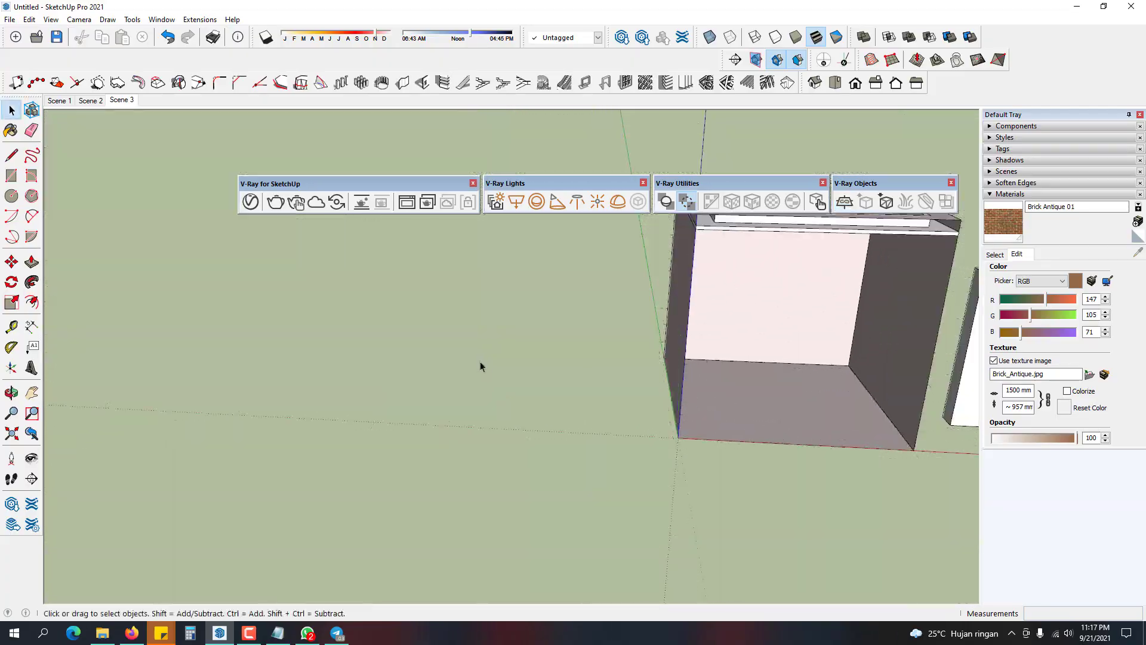
pyautogui.click(844, 201)
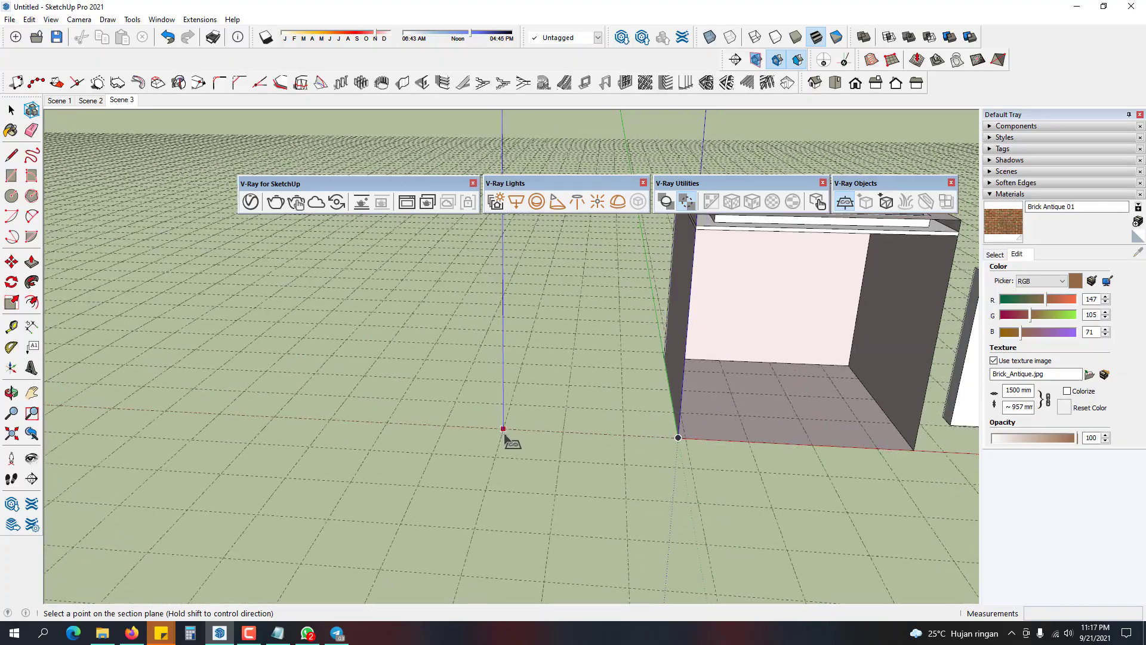
pyautogui.press('space')
pyautogui.scroll(-2, 518, 429)
pyautogui.moveTo(466, 435); pyautogui.dragTo(762, 371, button='middle')
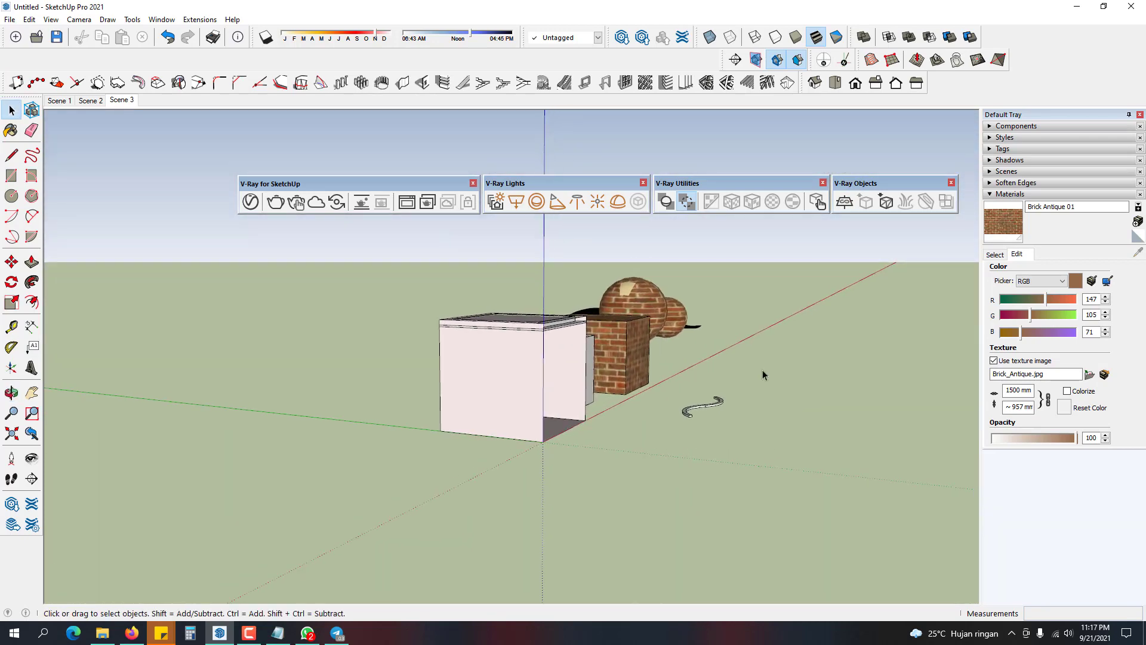
# - Start a new model without saving the changes to the current one
pyautogui.click(10, 19)
pyautogui.click(24, 32)
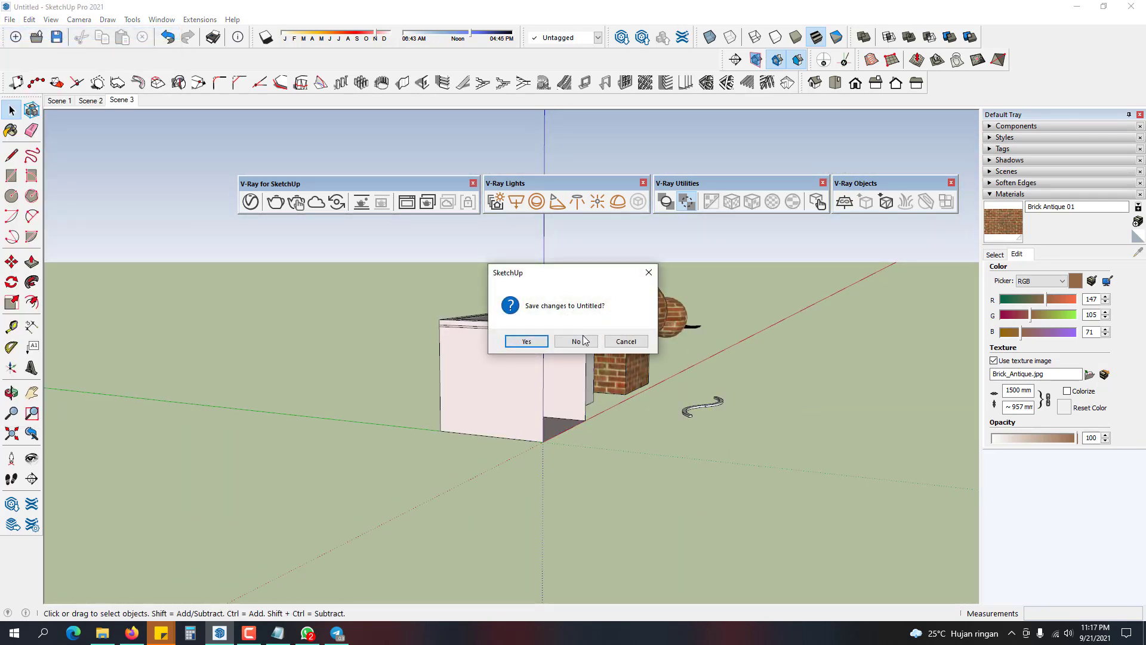
pyautogui.click(574, 340)
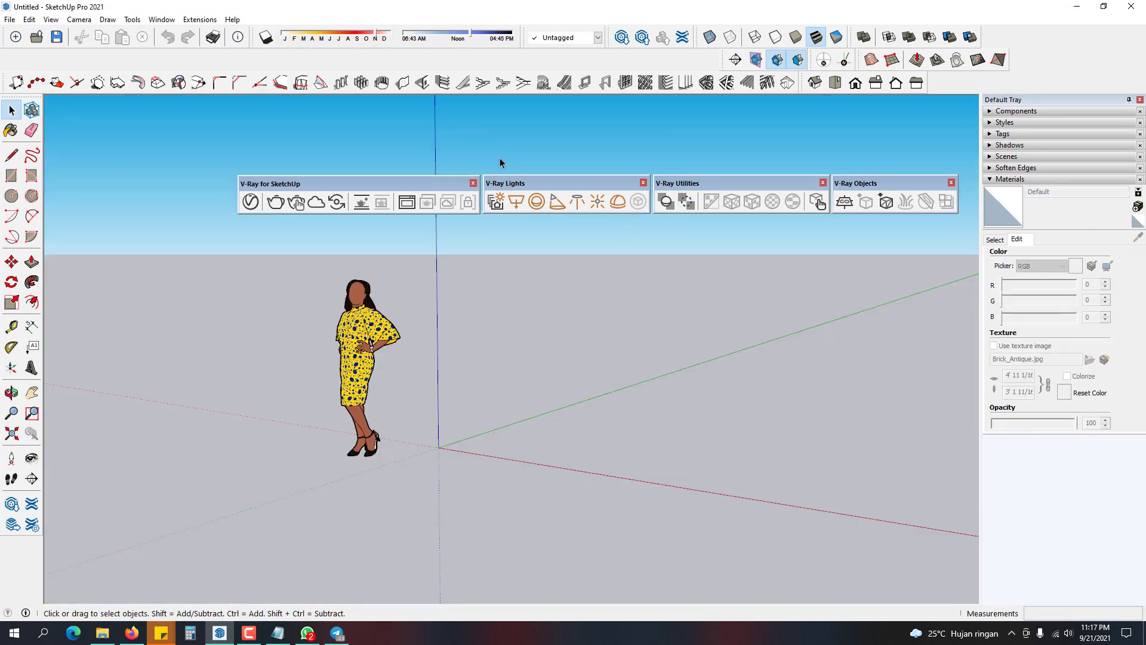
# - Start a new model in plan view from a template in the Welcome to SketchUp window
pyautogui.click(232, 19)
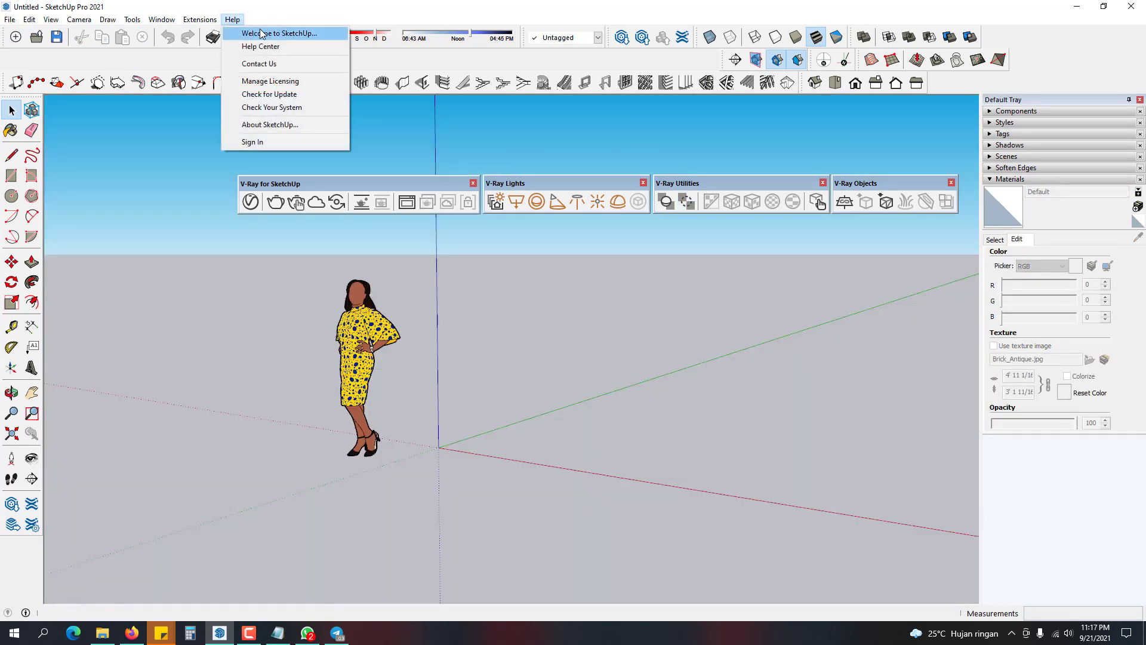
pyautogui.click(261, 33)
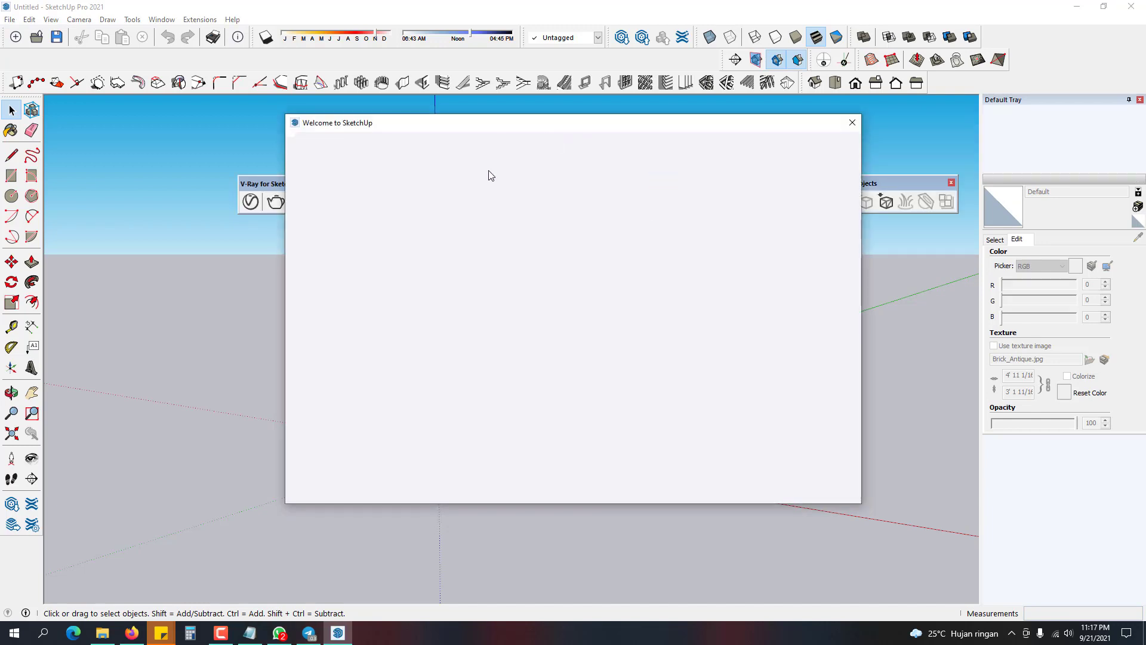
pyautogui.click(517, 225)
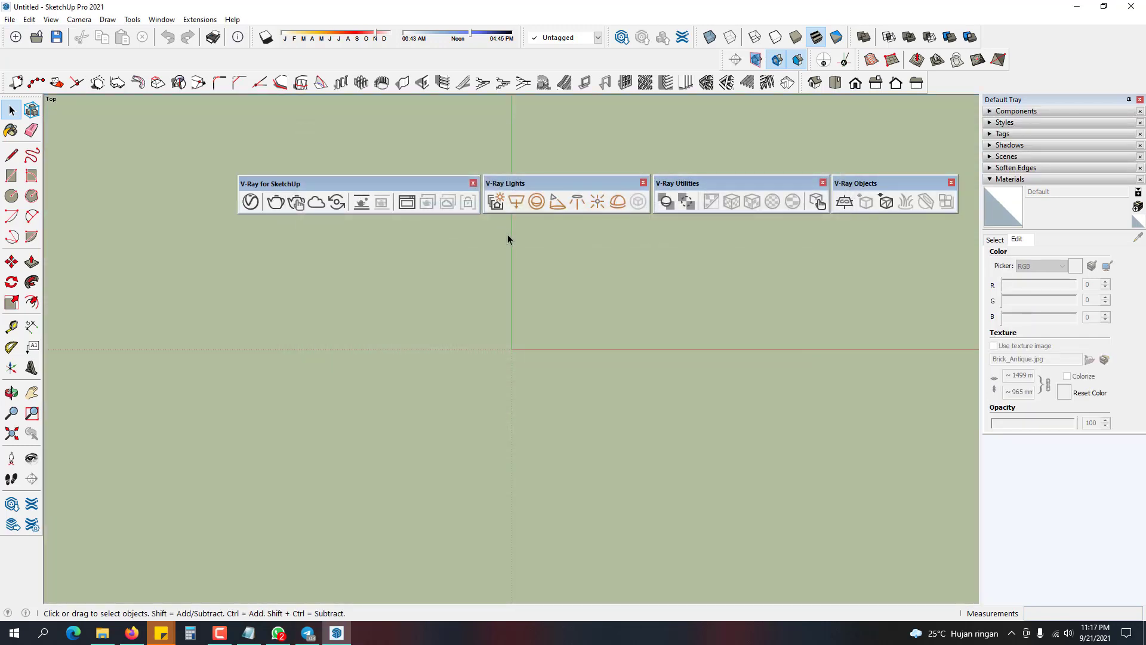
# - Place a V-Ray infinite plane at the axes origin and inspect it in perspective
pyautogui.click(845, 203)
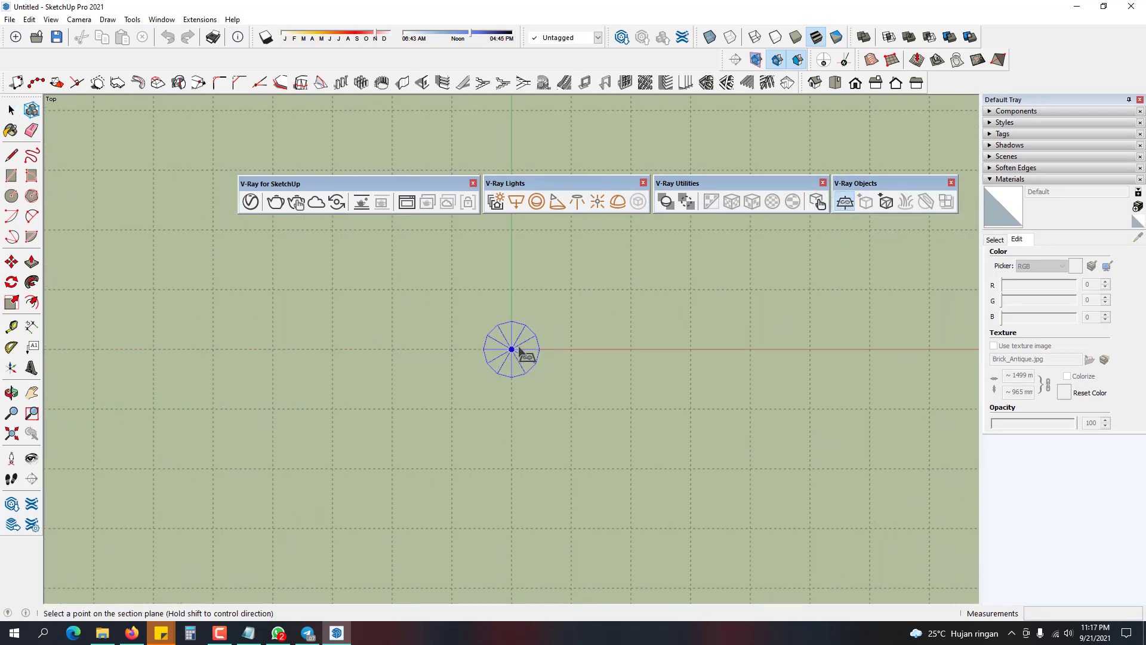
pyautogui.click(512, 349)
pyautogui.click(12, 110)
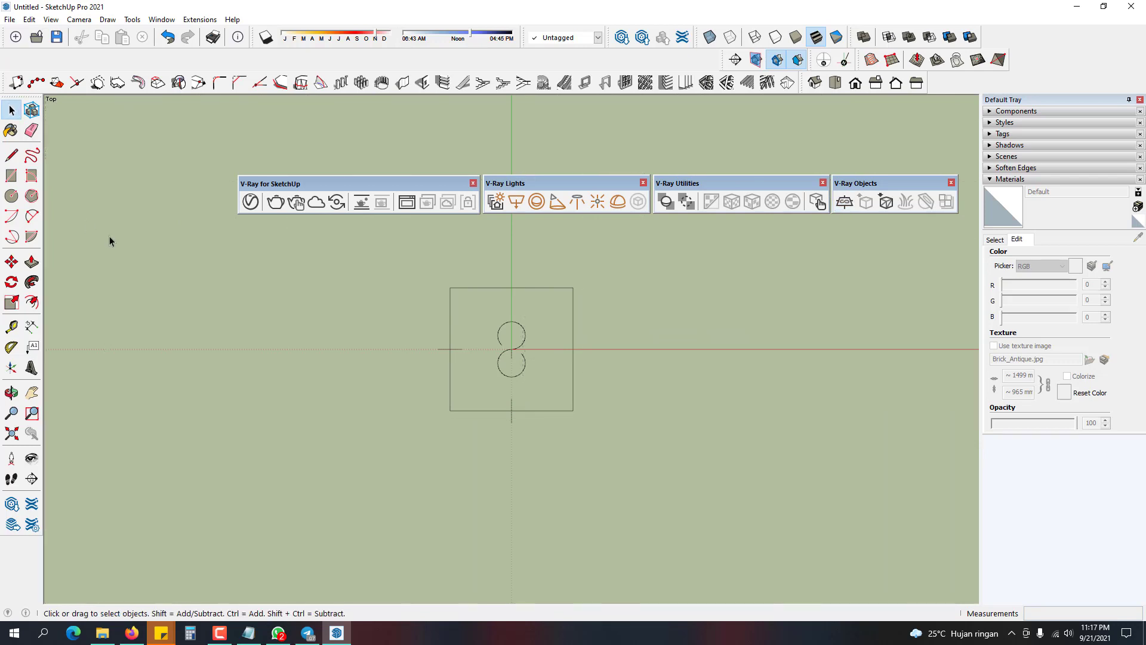
pyautogui.click(565, 369)
pyautogui.moveTo(564, 369); pyautogui.dragTo(478, 320, button='middle')
pyautogui.scroll(4, 478, 320)
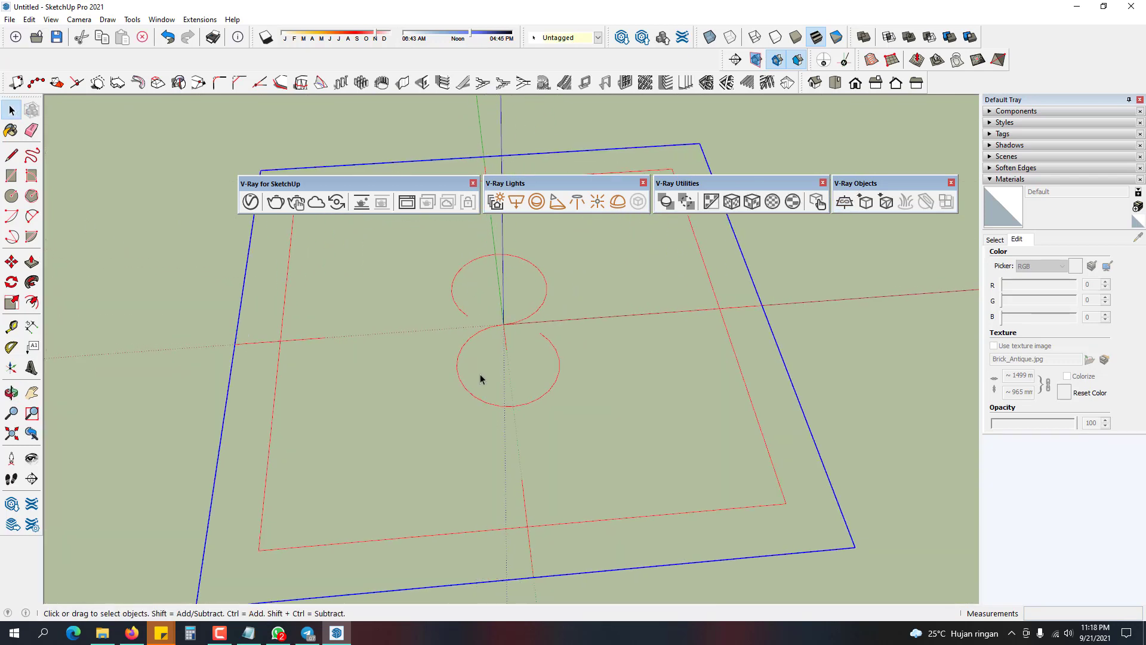
pyautogui.moveTo(567, 356); pyautogui.dragTo(454, 424, button='middle')
pyautogui.click(627, 363)
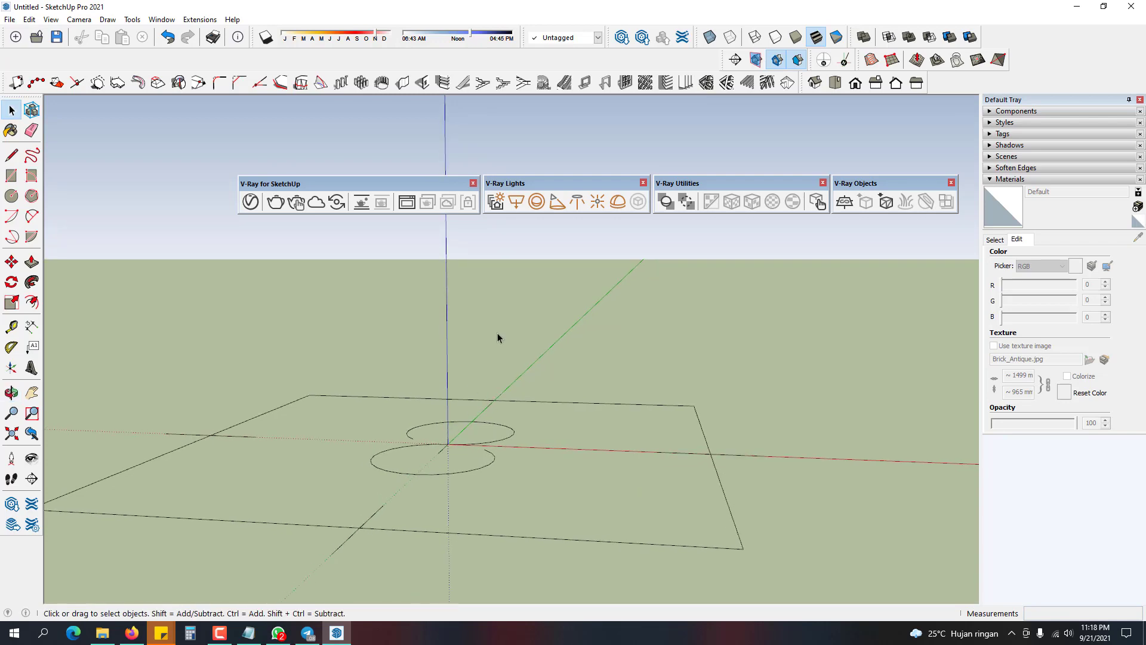
# - Start an interactive V-Ray render and preview the infinite plane from several viewing angles
pyautogui.click(296, 202)
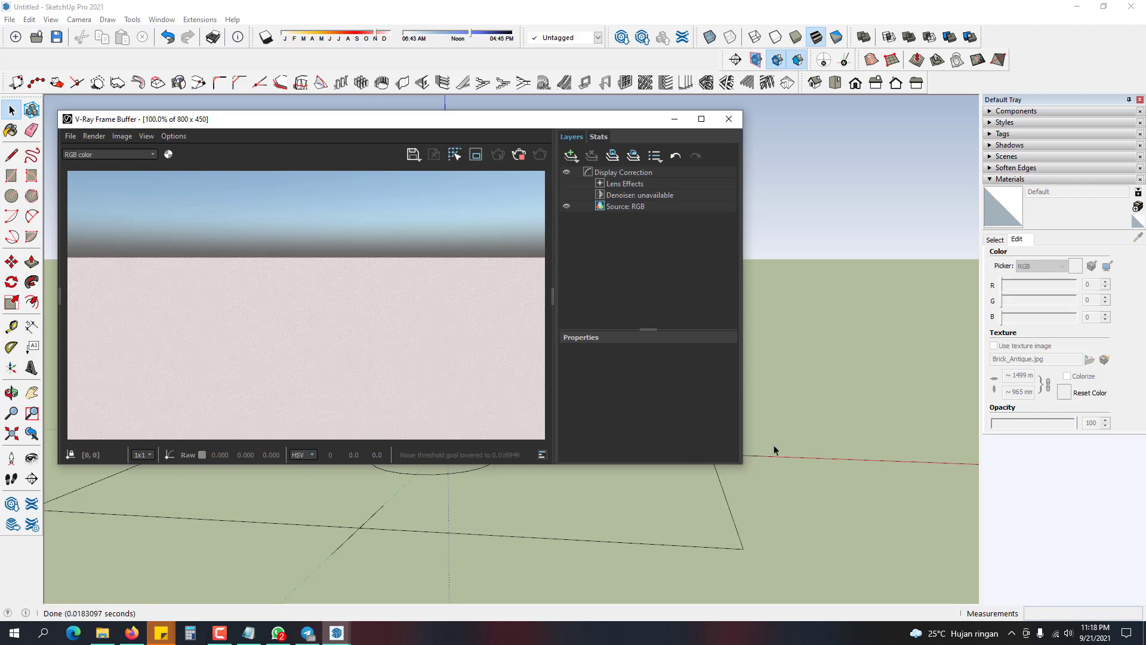
pyautogui.moveTo(393, 489)
pyautogui.mouseDown(button='middle')
pyautogui.moveTo(410, 503)
pyautogui.moveTo(511, 504)
pyautogui.moveTo(316, 456)
pyautogui.moveTo(185, 466)
pyautogui.mouseUp(button='middle')
pyautogui.moveTo(529, 491)
pyautogui.mouseDown(button='middle')
pyautogui.moveTo(284, 499)
pyautogui.moveTo(423, 513)
pyautogui.moveTo(659, 498)
pyautogui.moveTo(826, 531)
pyautogui.moveTo(439, 518)
pyautogui.moveTo(692, 521)
pyautogui.moveTo(769, 457)
pyautogui.mouseUp(button='middle')
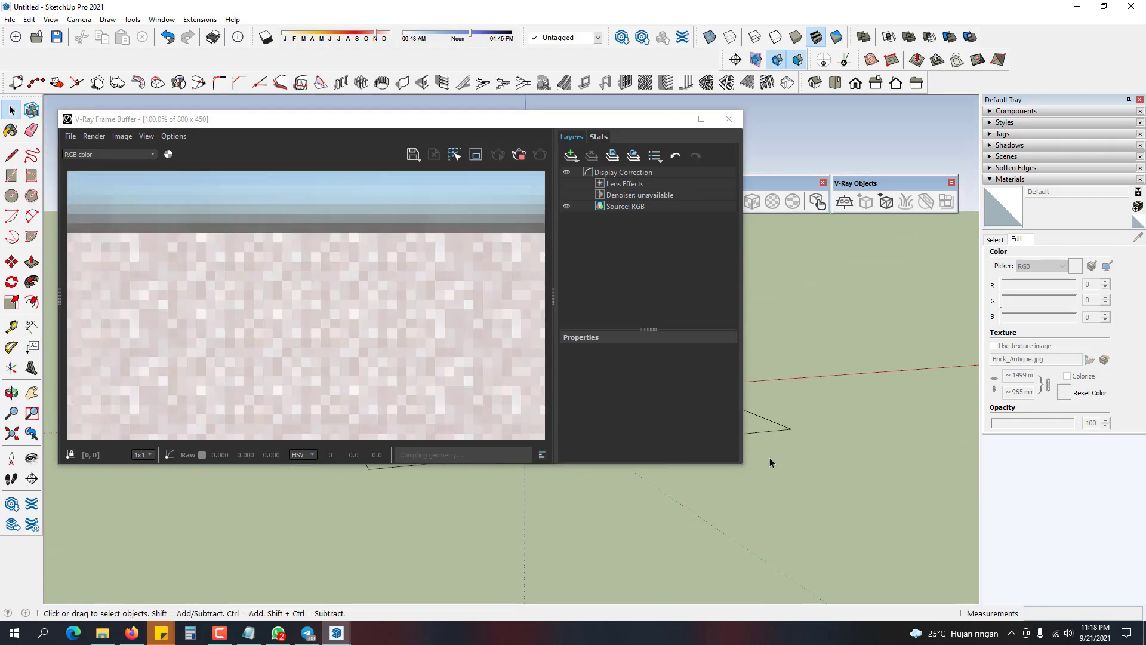
pyautogui.moveTo(793, 411)
pyautogui.mouseDown(button='middle')
pyautogui.moveTo(804, 454)
pyautogui.moveTo(832, 456)
pyautogui.mouseUp(button='middle')
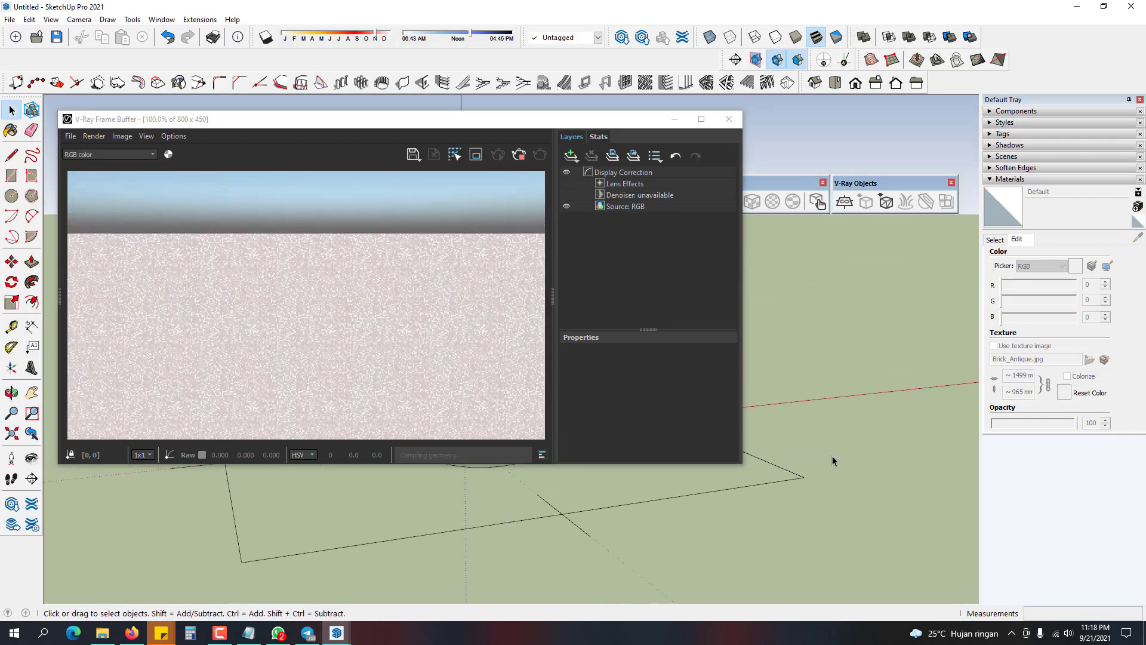
# - Turn the infinite plane off and on again in the V-Ray Asset Editor to compare the live render
pyautogui.moveTo(203, 119); pyautogui.dragTo(300, 267)
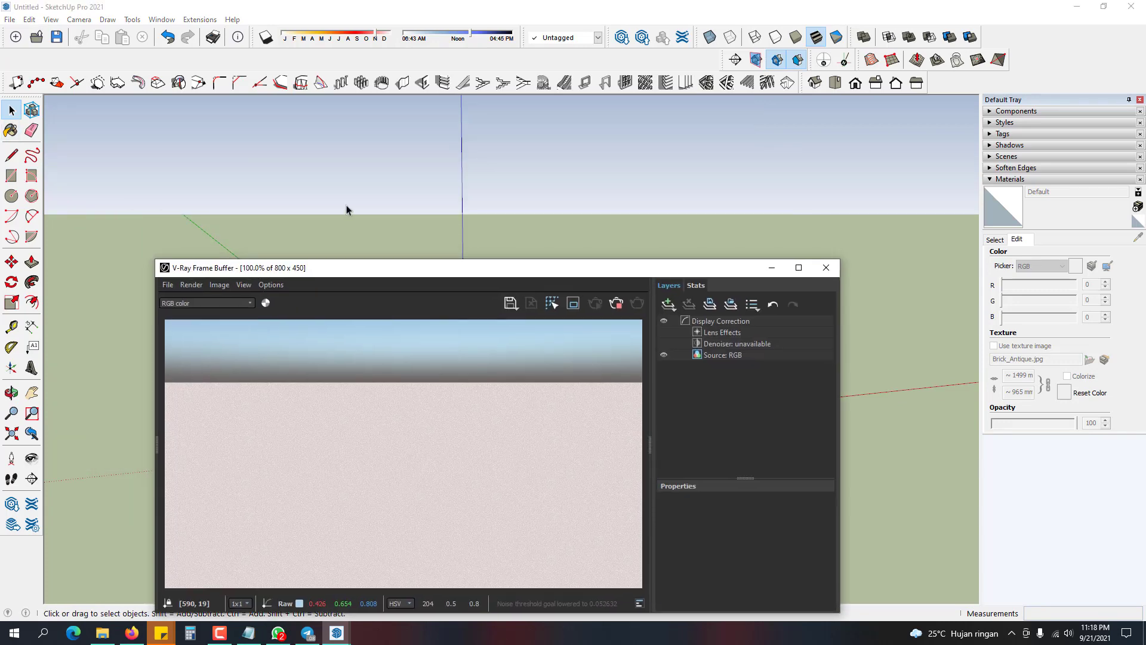
pyautogui.click(250, 203)
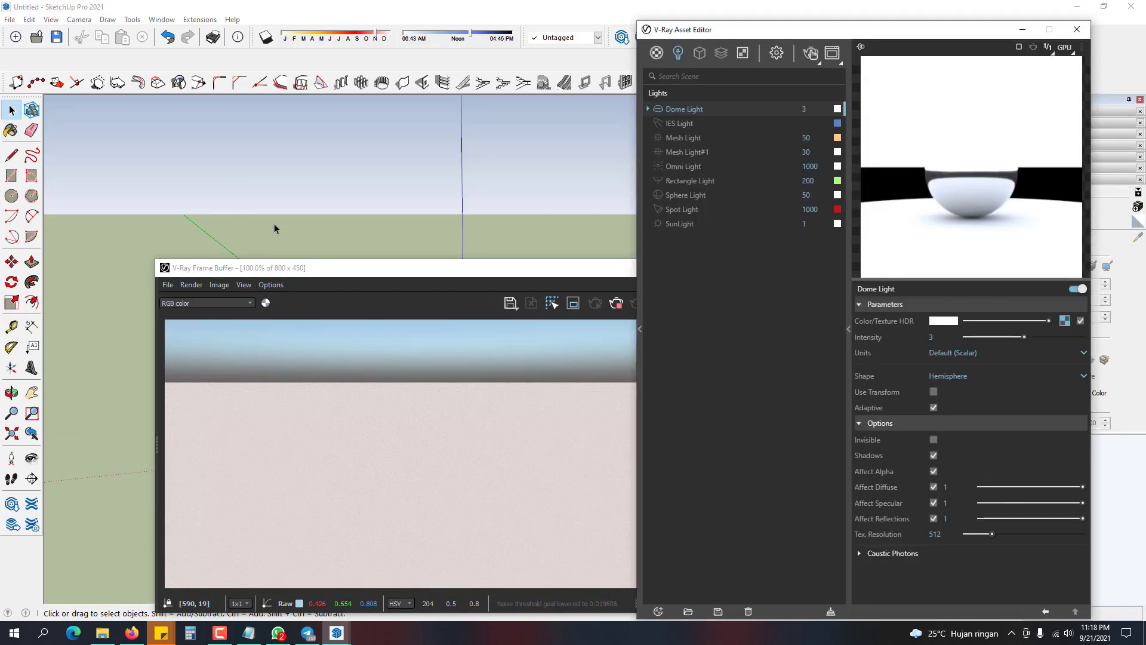
pyautogui.moveTo(364, 270); pyautogui.dragTo(262, 148)
pyautogui.click(780, 213)
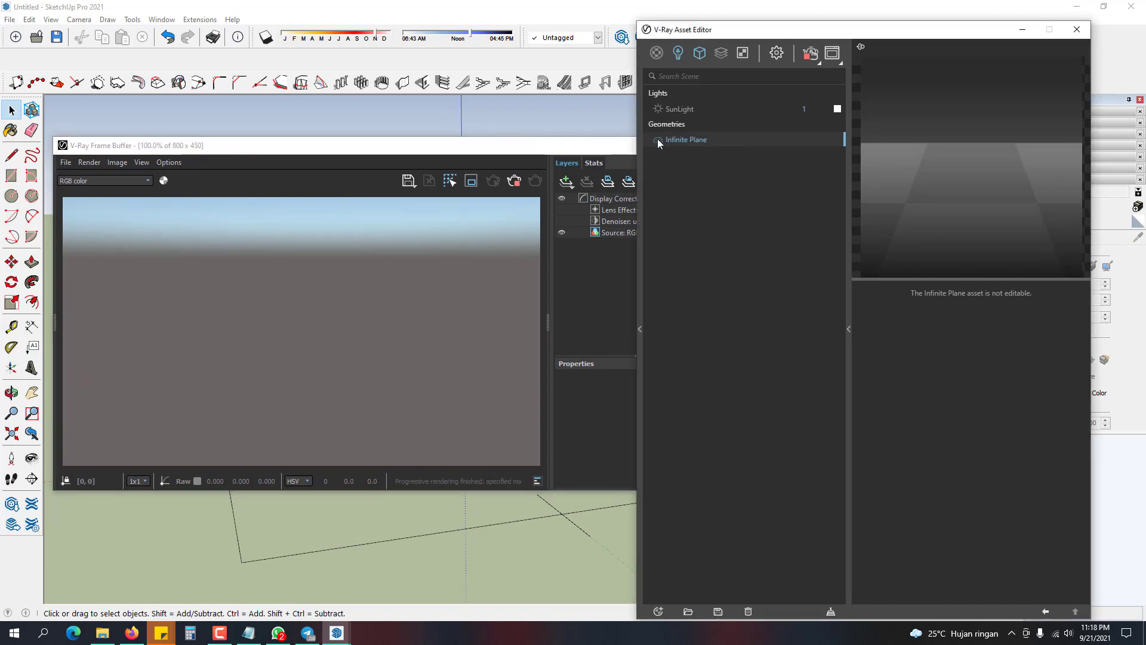
pyautogui.click(657, 140)
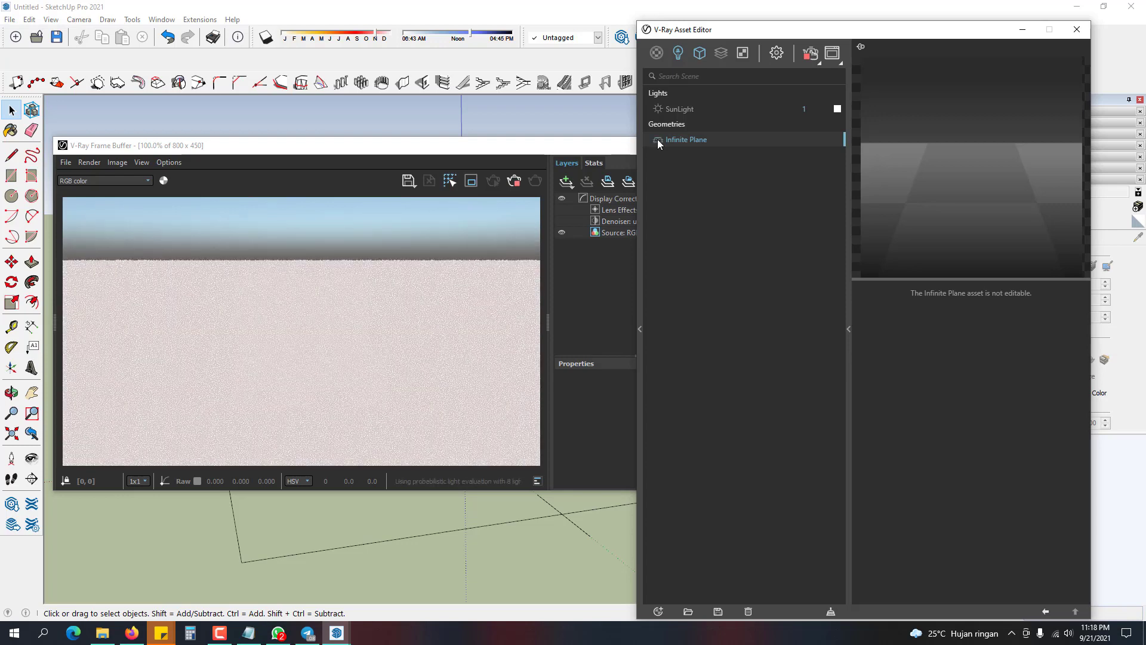
# - Stop the interactive render and close the V-Ray Asset Editor and the frame buffer
pyautogui.click(517, 187)
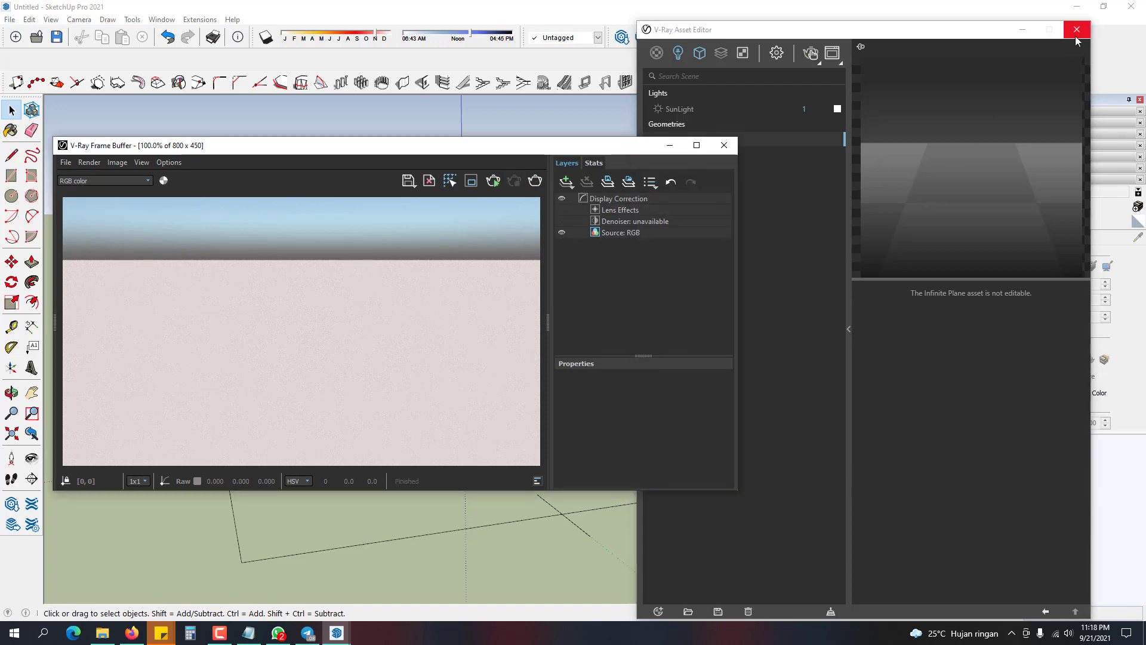
pyautogui.click(1077, 29)
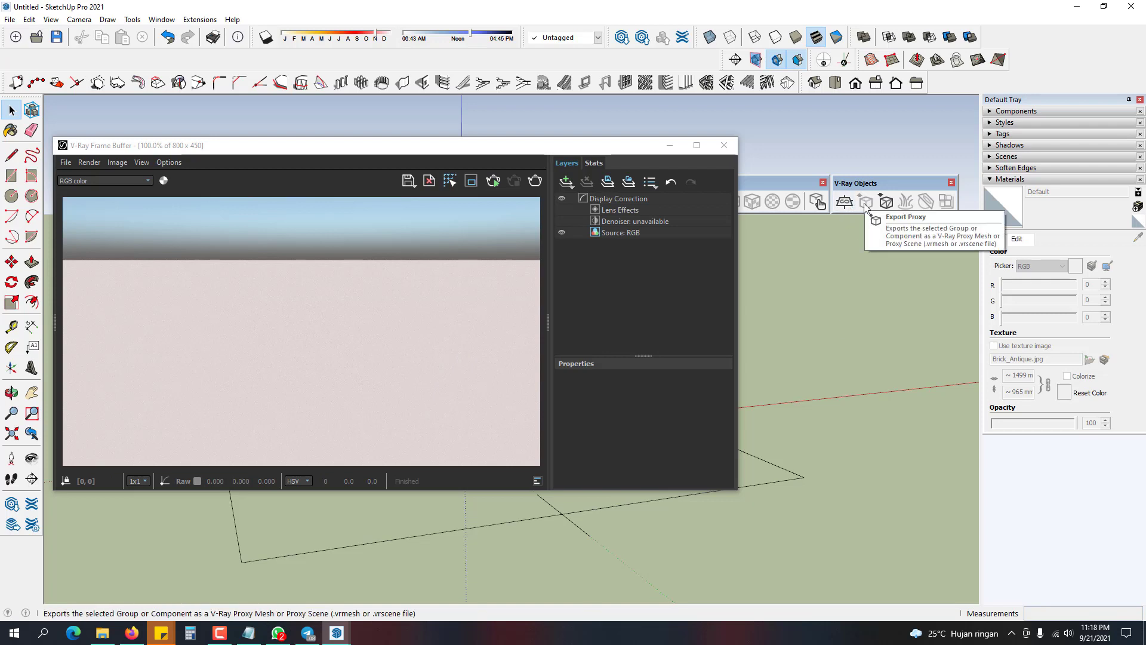
pyautogui.click(727, 149)
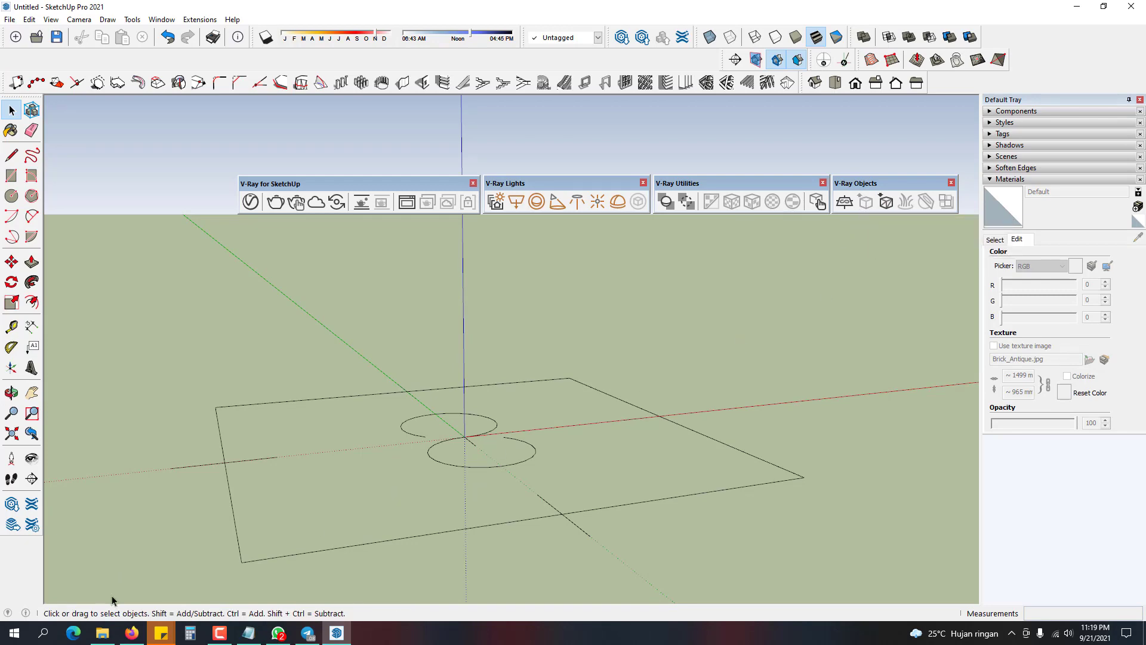
# - Switch to Firefox and run a Google image search for "vray proxy vray sketchup" in a new tab
pyautogui.click(131, 633)
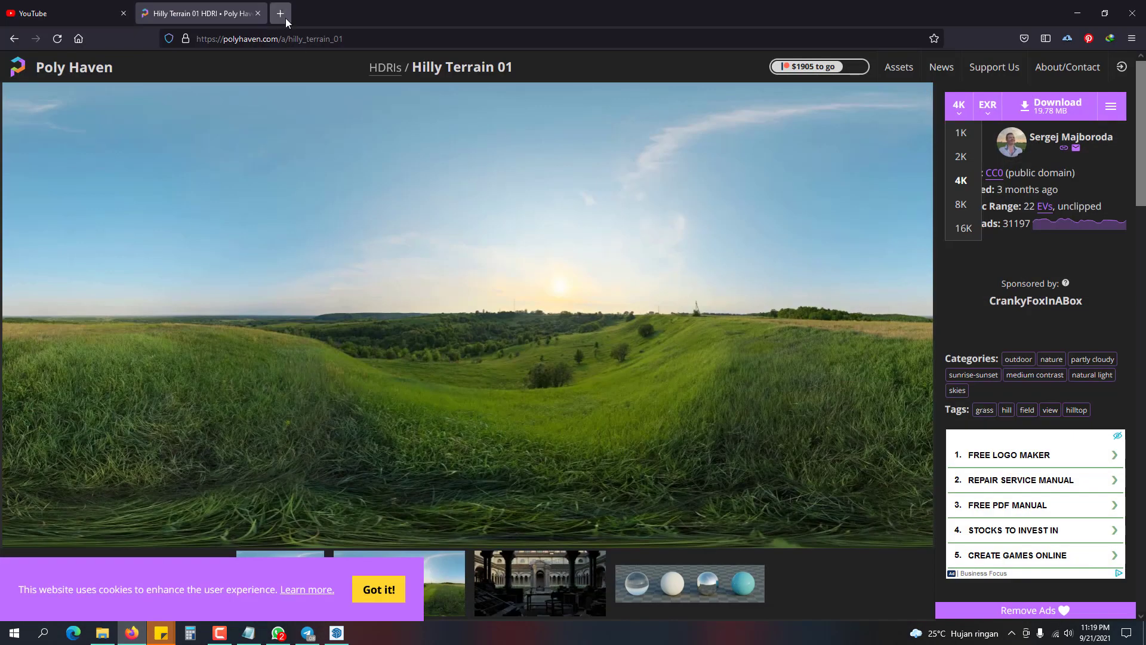
pyautogui.click(280, 14)
pyautogui.click(442, 326)
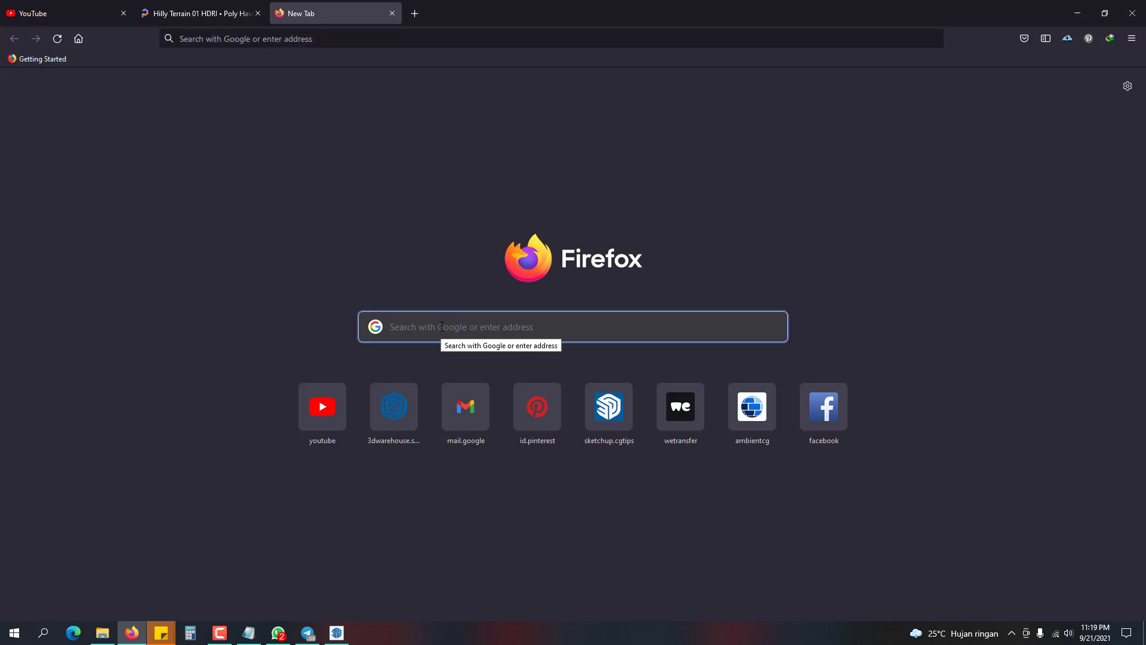
pyautogui.write('vray pro')
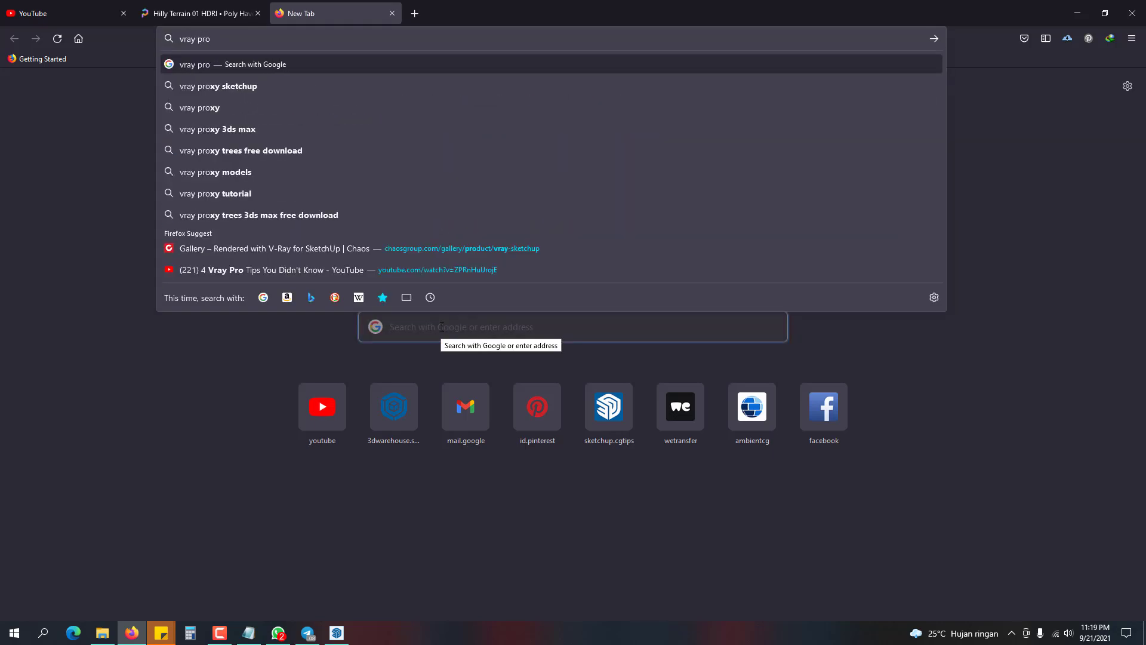
pyautogui.write('xy v')
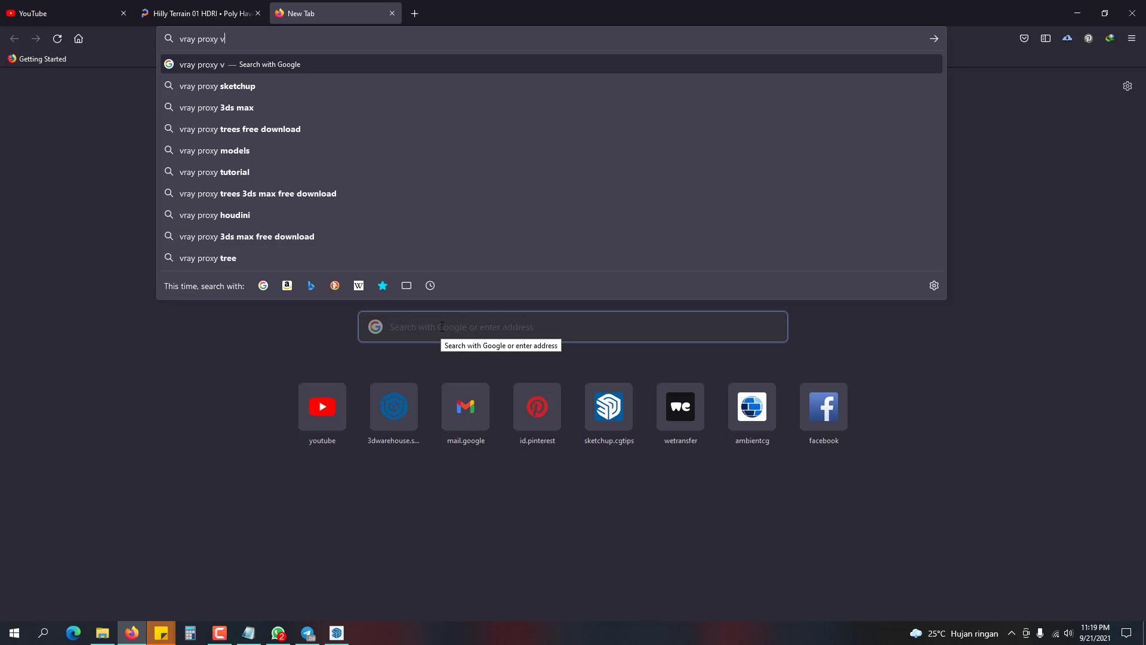
pyautogui.write('ray ske')
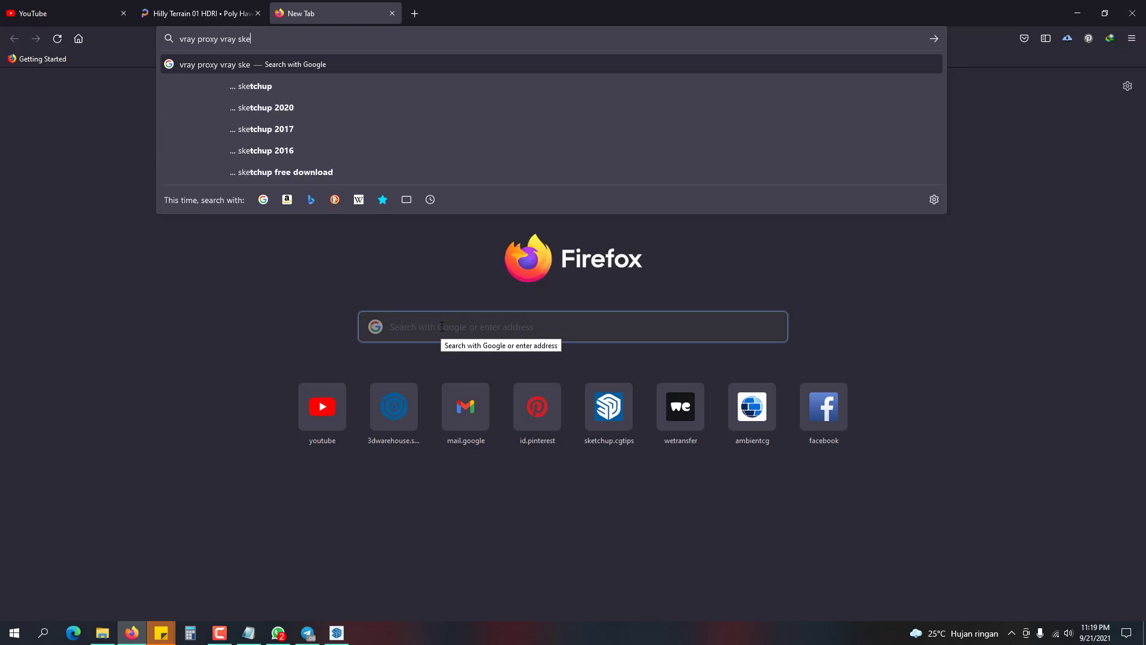
pyautogui.press('Down')
pyautogui.press('Return')
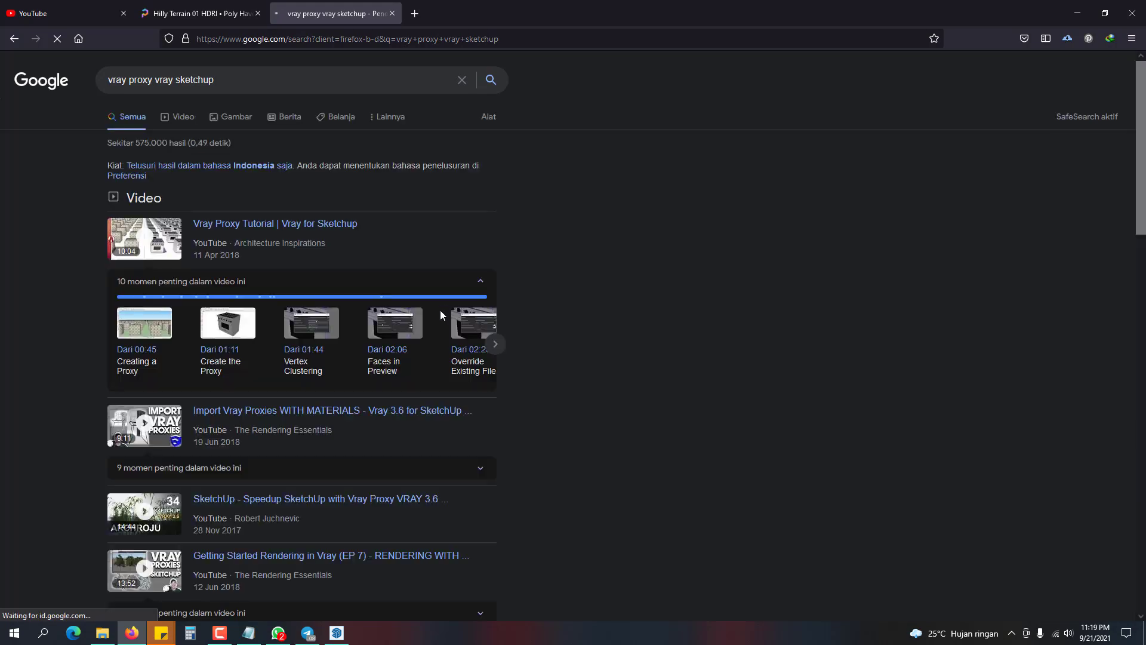
pyautogui.click(233, 118)
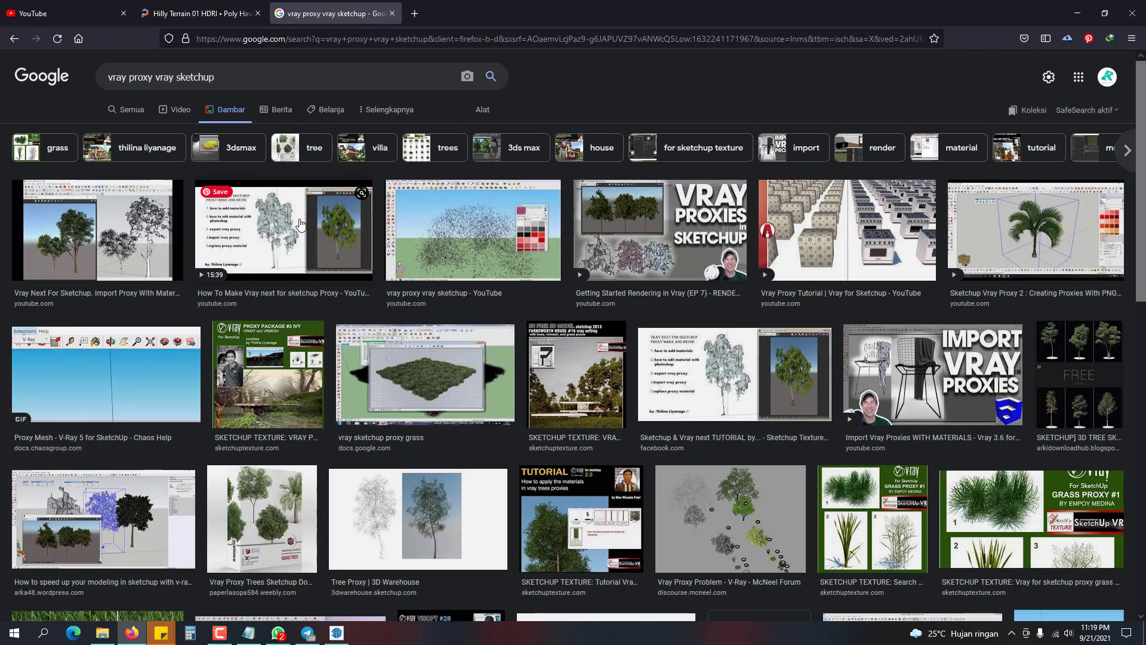
# - Examine several image results comparing V-Ray tree proxies with their renders, including the 3D Warehouse "Tree Proxy" image
pyautogui.click(295, 222)
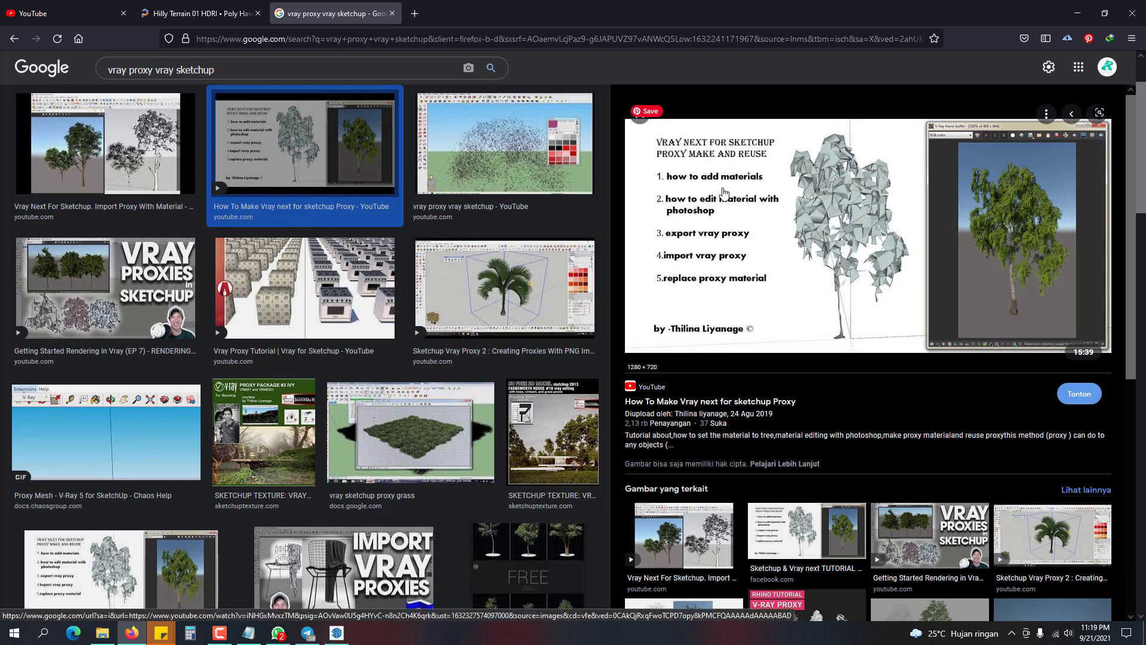
pyautogui.click(740, 173)
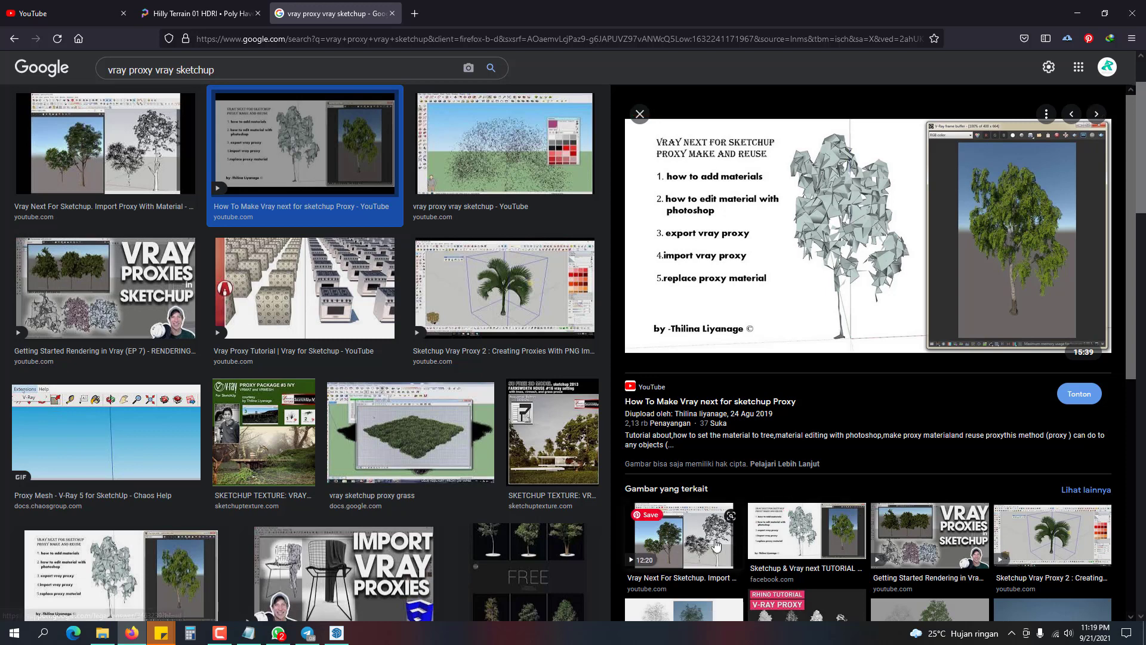
pyautogui.click(716, 519)
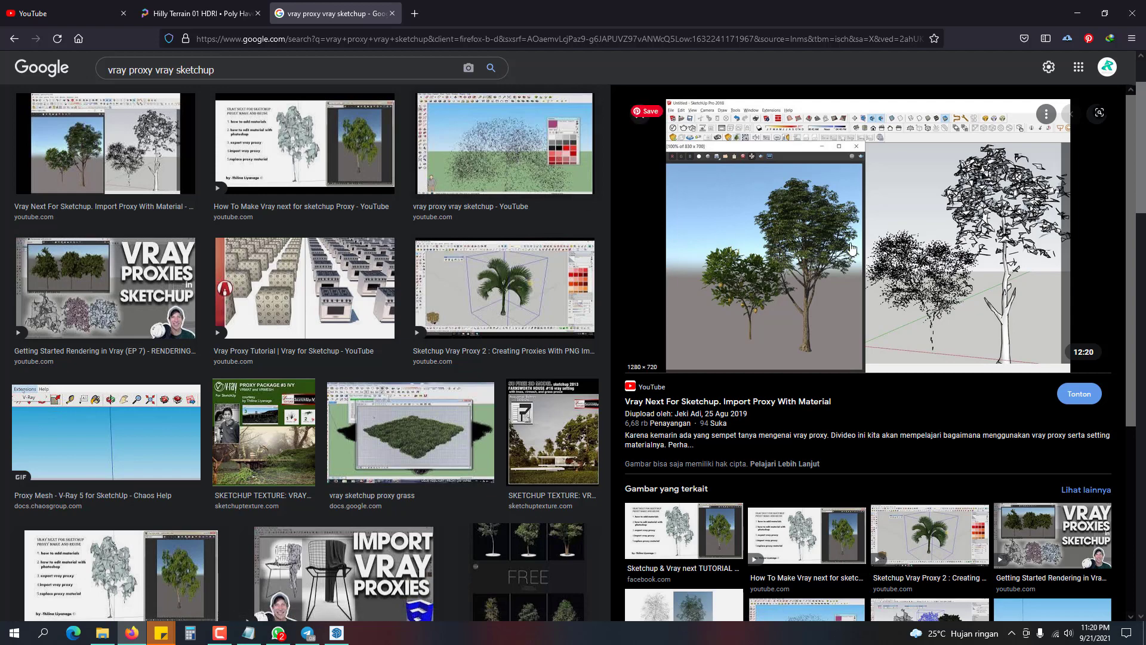
pyautogui.scroll(-5, 899, 258)
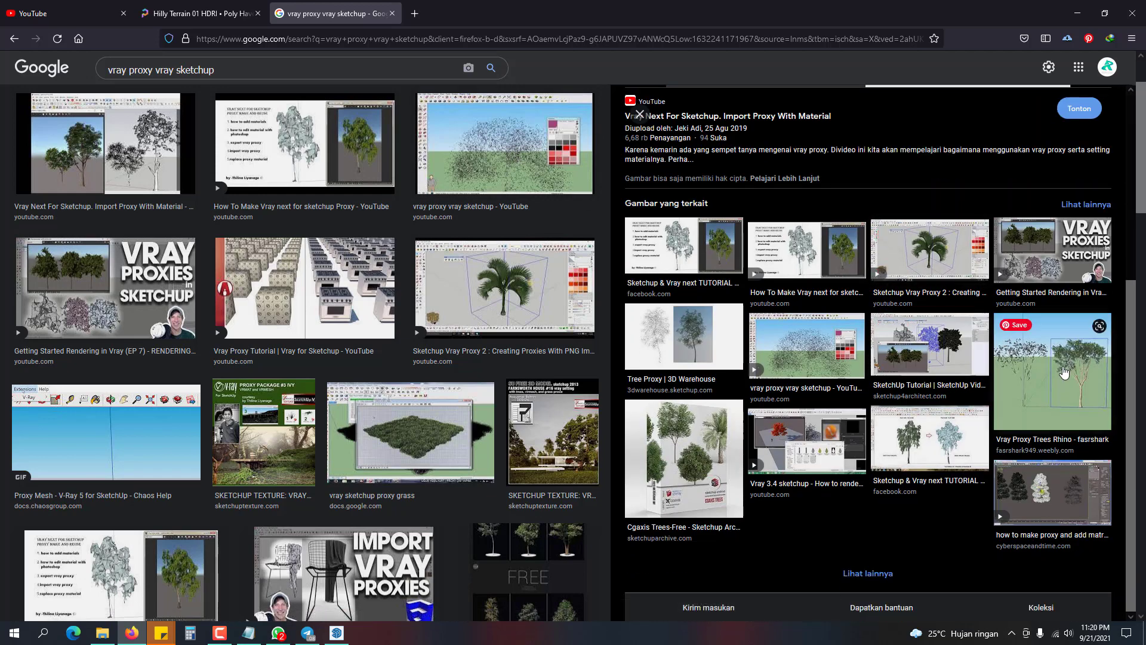
pyautogui.click(1061, 372)
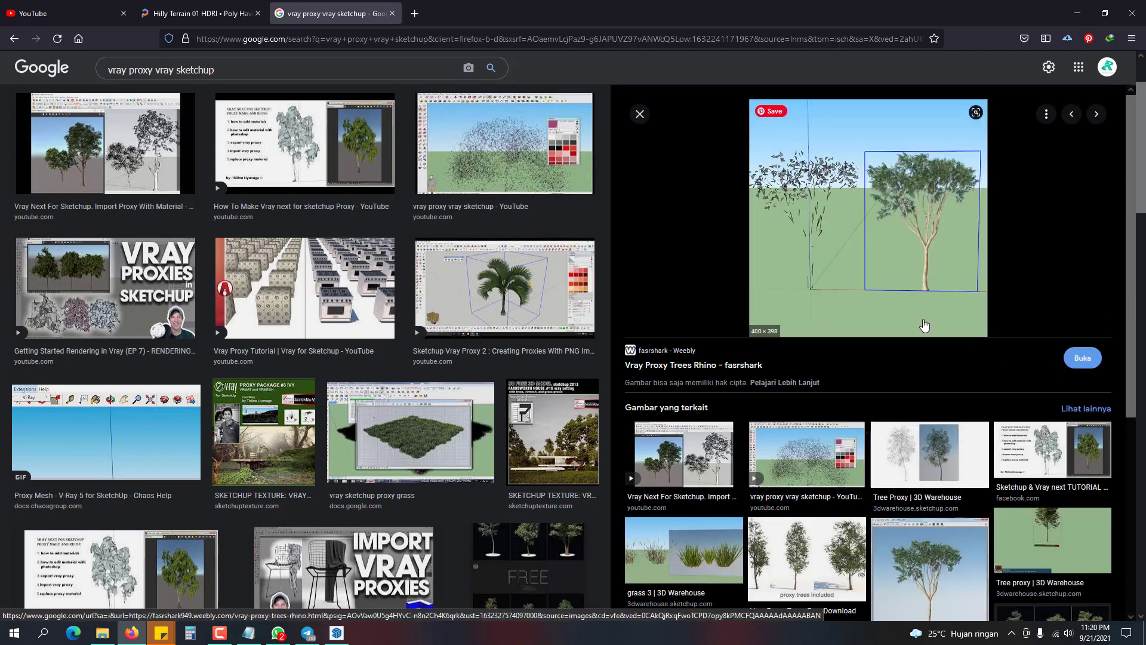
pyautogui.click(931, 470)
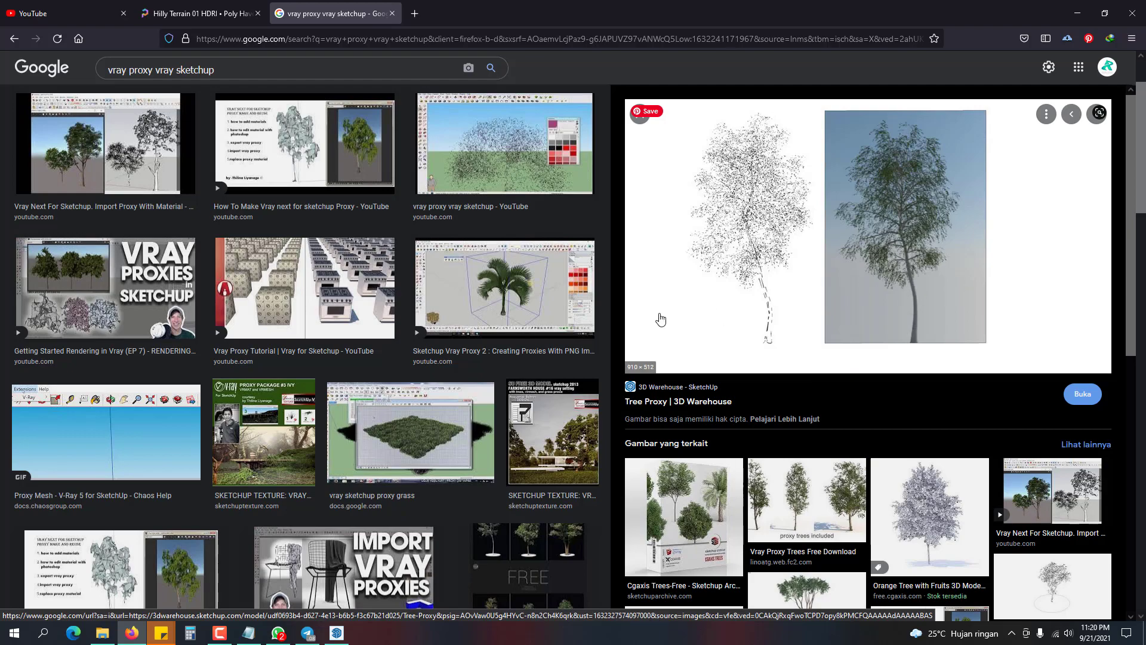
# - Examine further proxy image results, including "Vray 3.4 sketchup - How to render trees (Proxy)" and "Vray Tutorials | Vray Proxy Sketchup"
pyautogui.scroll(-10, 483, 387)
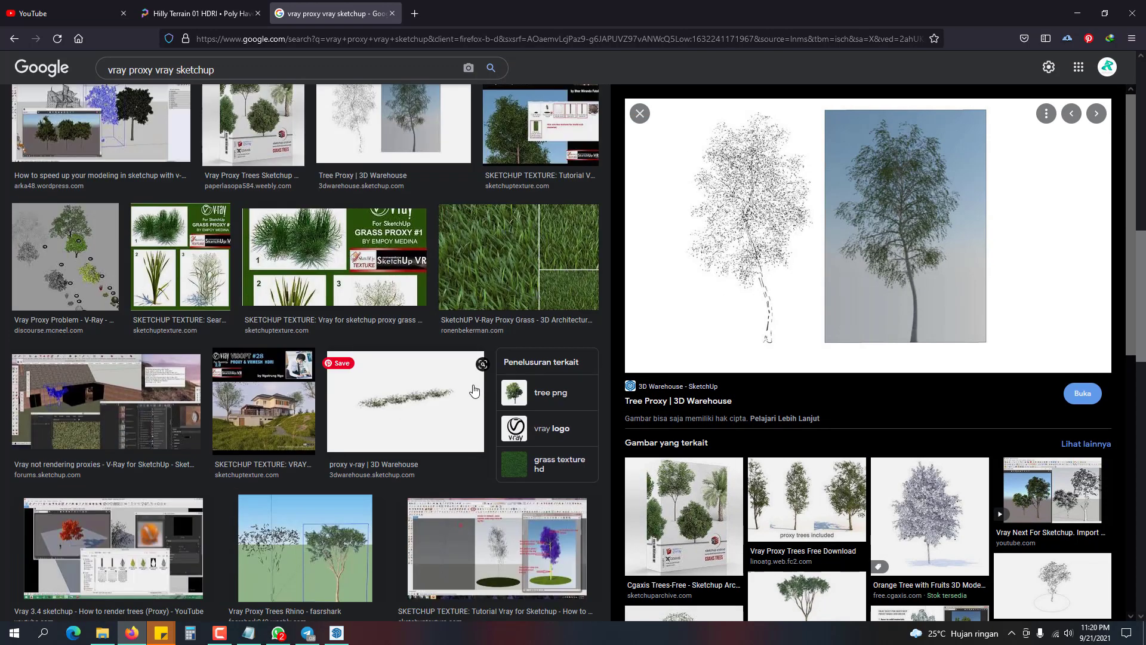
pyautogui.scroll(-4, 473, 391)
pyautogui.click(80, 302)
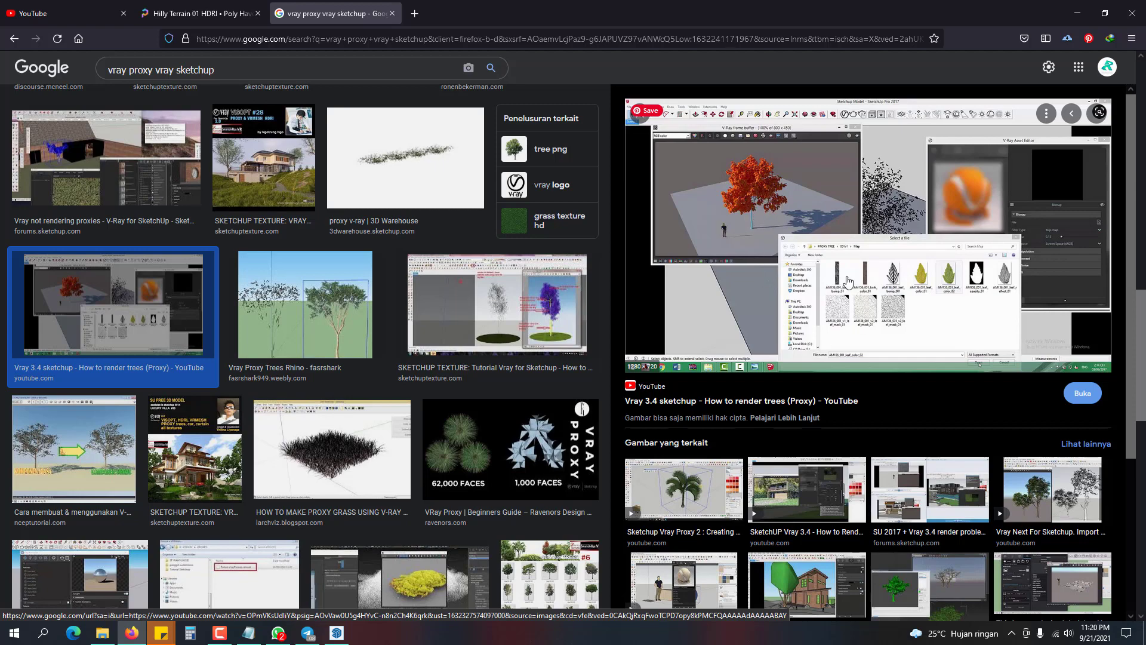
pyautogui.scroll(-3, 847, 281)
pyautogui.scroll(-2, 397, 359)
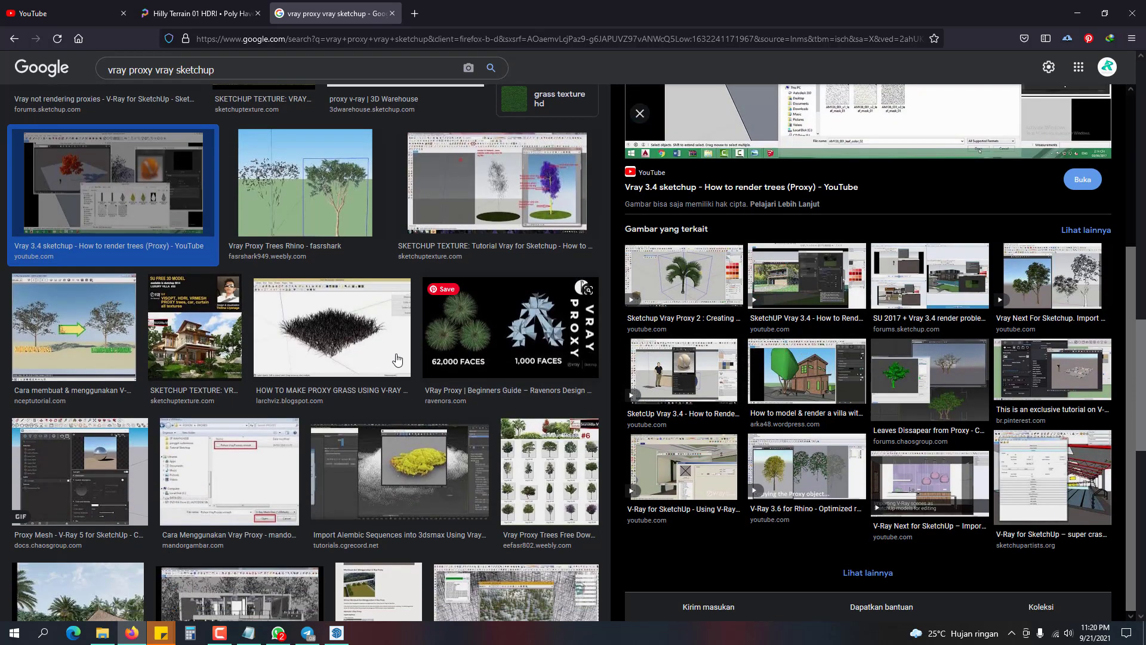
pyautogui.scroll(-3, 397, 359)
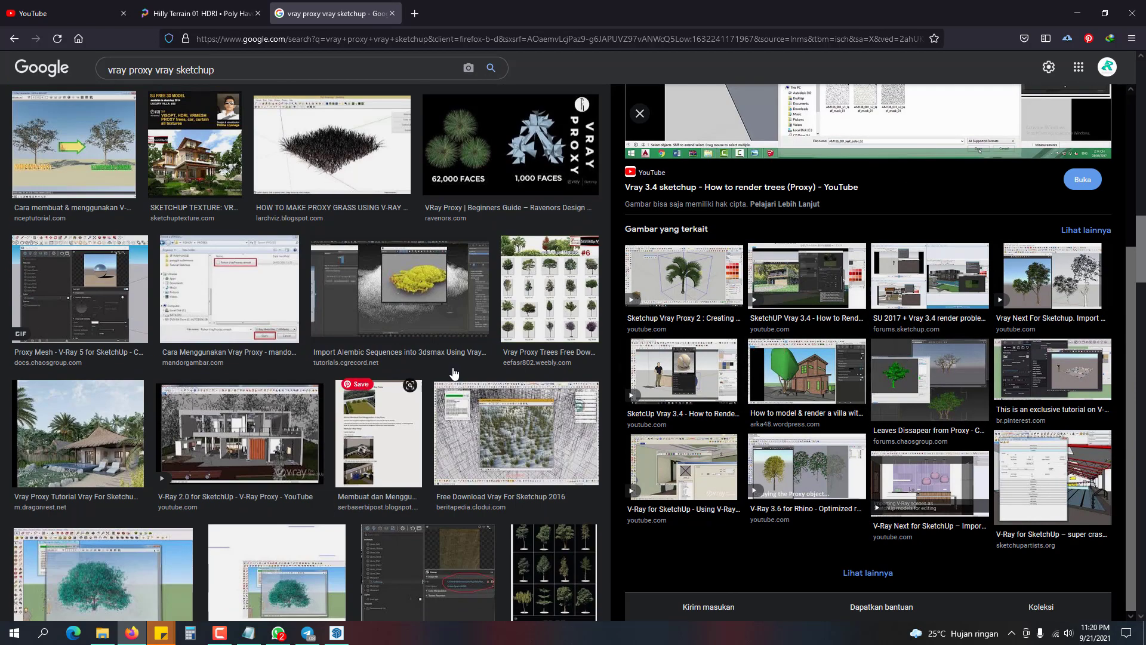
pyautogui.scroll(-2, 453, 373)
pyautogui.click(125, 474)
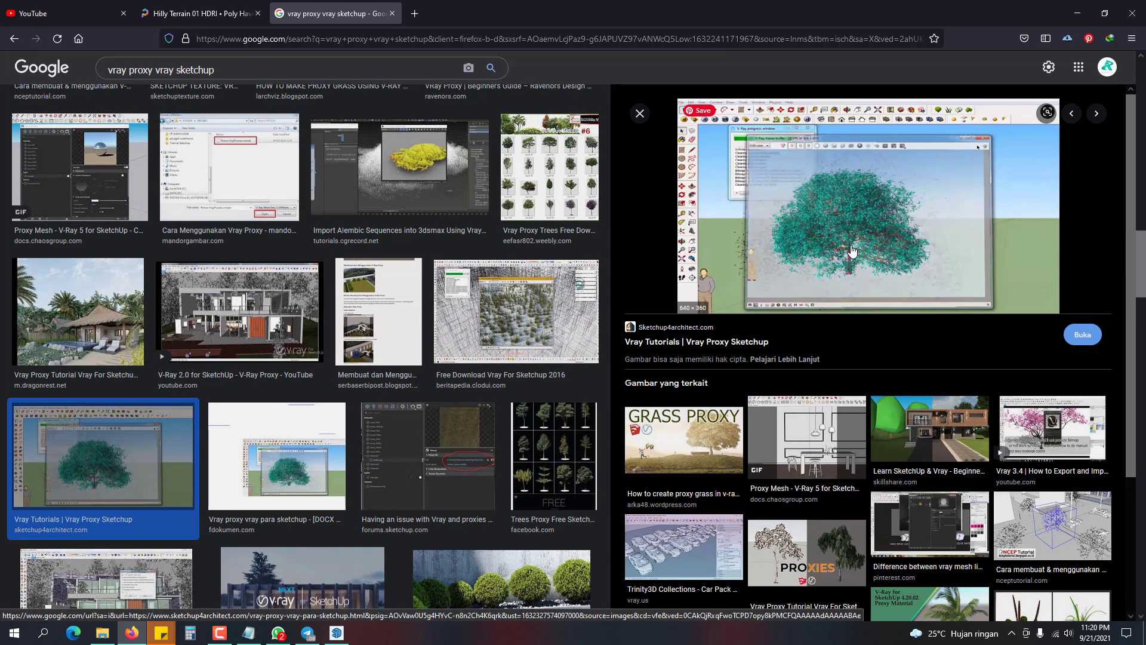
# - Return from the browser's proxy image results to the SketchUp model
pyautogui.scroll(-3, 842, 328)
pyautogui.scroll(4, 838, 334)
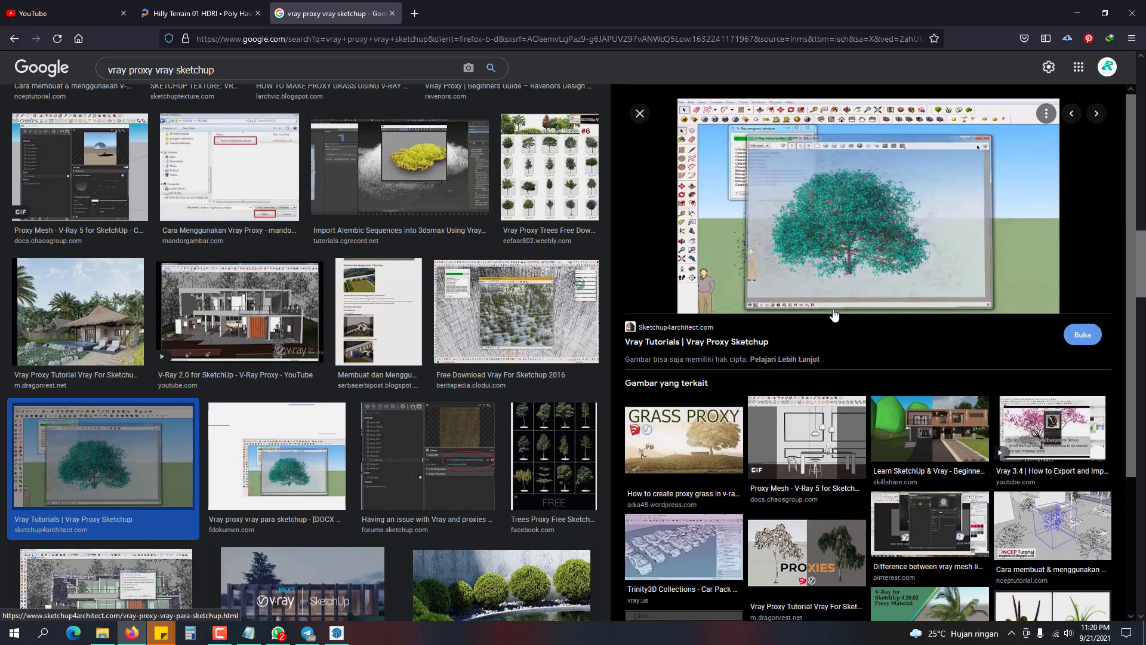
pyautogui.click(1074, 12)
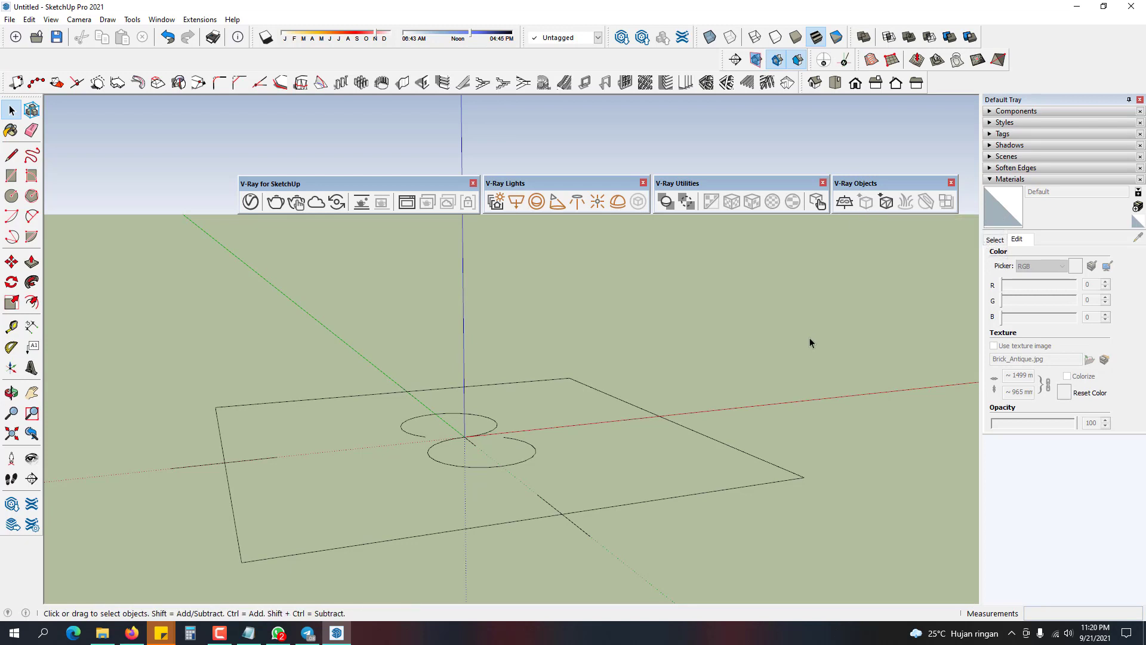
# - Draw a rectangle on the ground beside the infinite plane symbol
pyautogui.moveTo(225, 632)
pyautogui.moveTo(805, 320); pyautogui.dragTo(600, 409, button='middle')
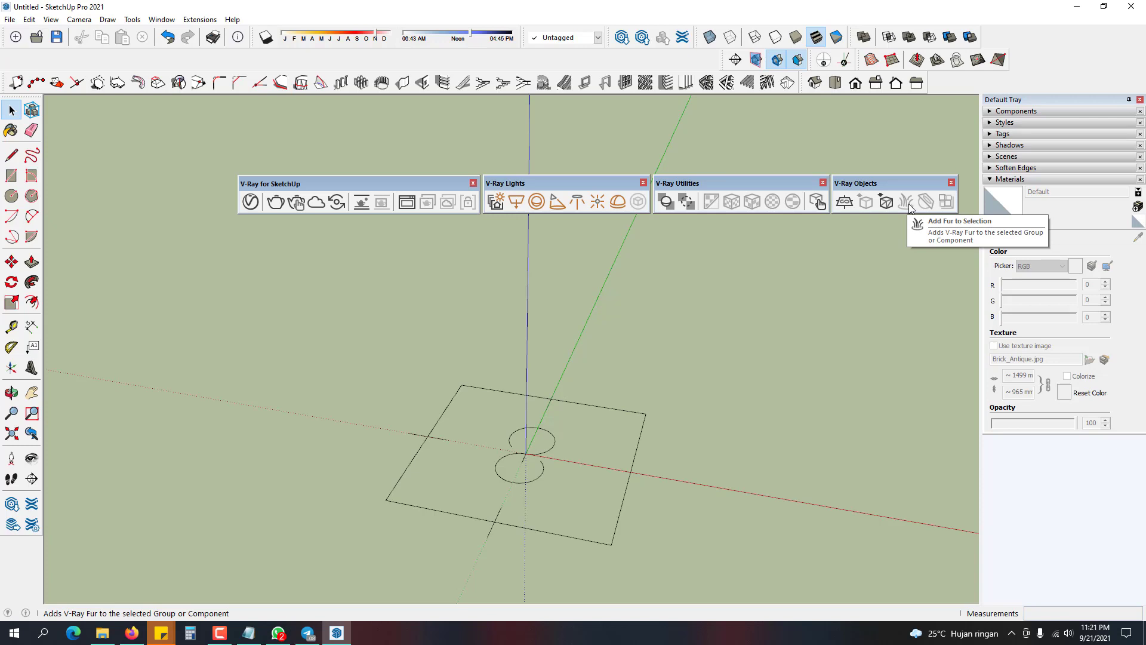
pyautogui.moveTo(706, 395); pyautogui.dragTo(718, 417, button='middle')
pyautogui.scroll(2, 718, 417)
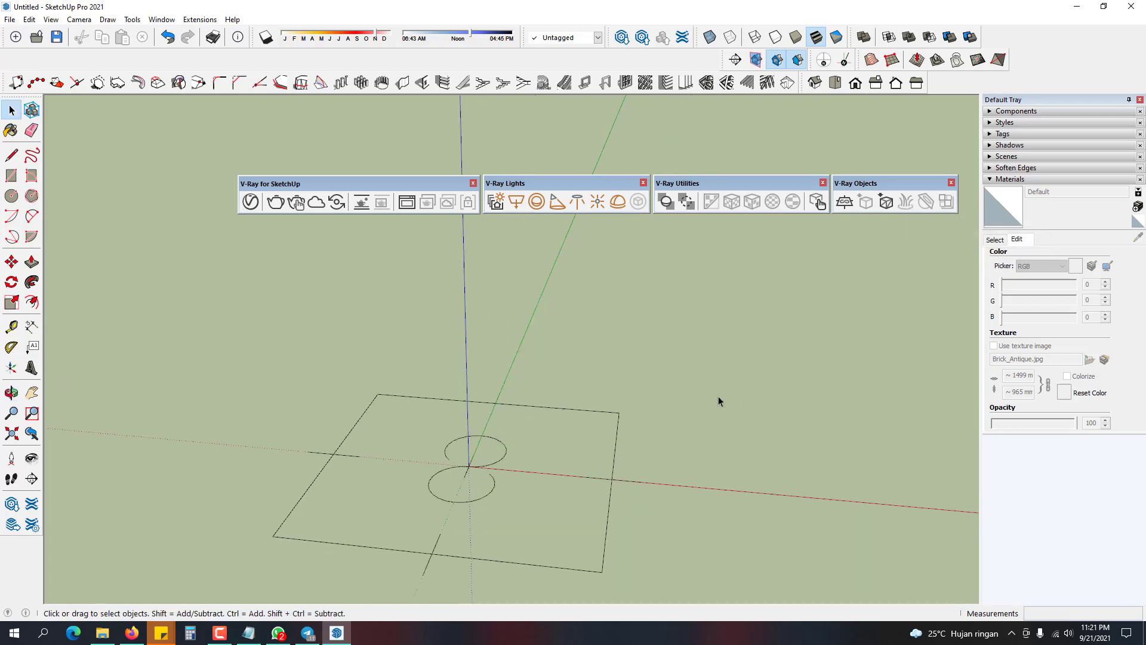
pyautogui.press('r')
pyautogui.click(690, 378)
pyautogui.click(836, 433)
pyautogui.press('space')
pyautogui.scroll(2, 801, 422)
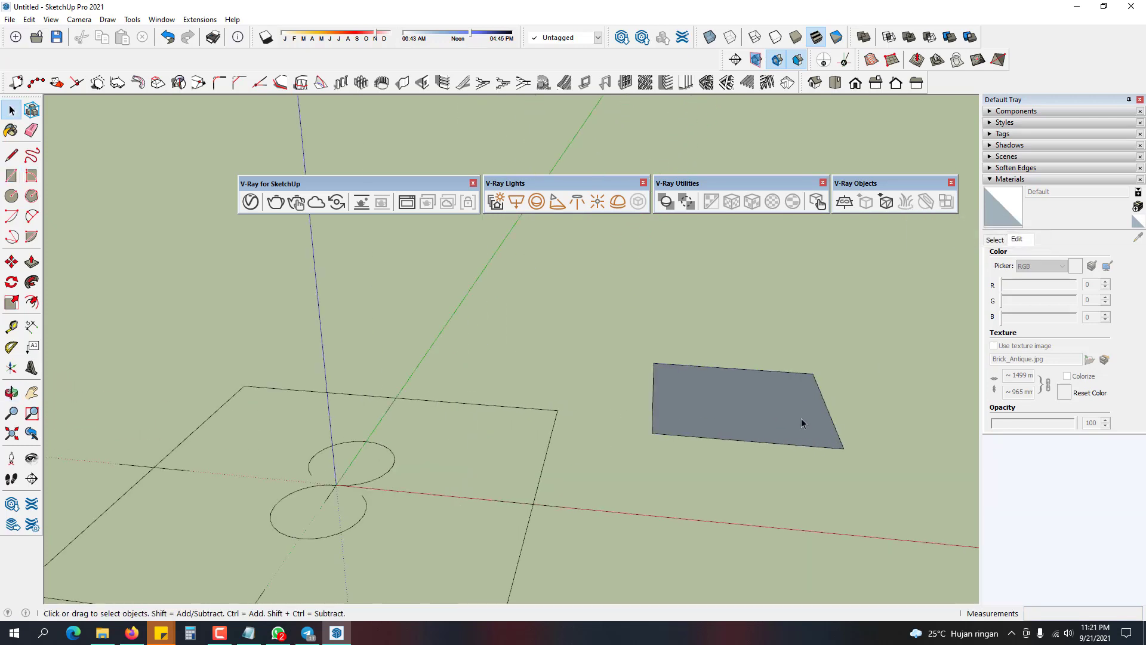
# - Reverse the new rectangle's face so its front side points upward
pyautogui.keyDown('shift'); pyautogui.moveTo(802, 422); pyautogui.dragTo(619, 421, button='middle'); pyautogui.keyUp('shift')
pyautogui.rightClick(619, 422)
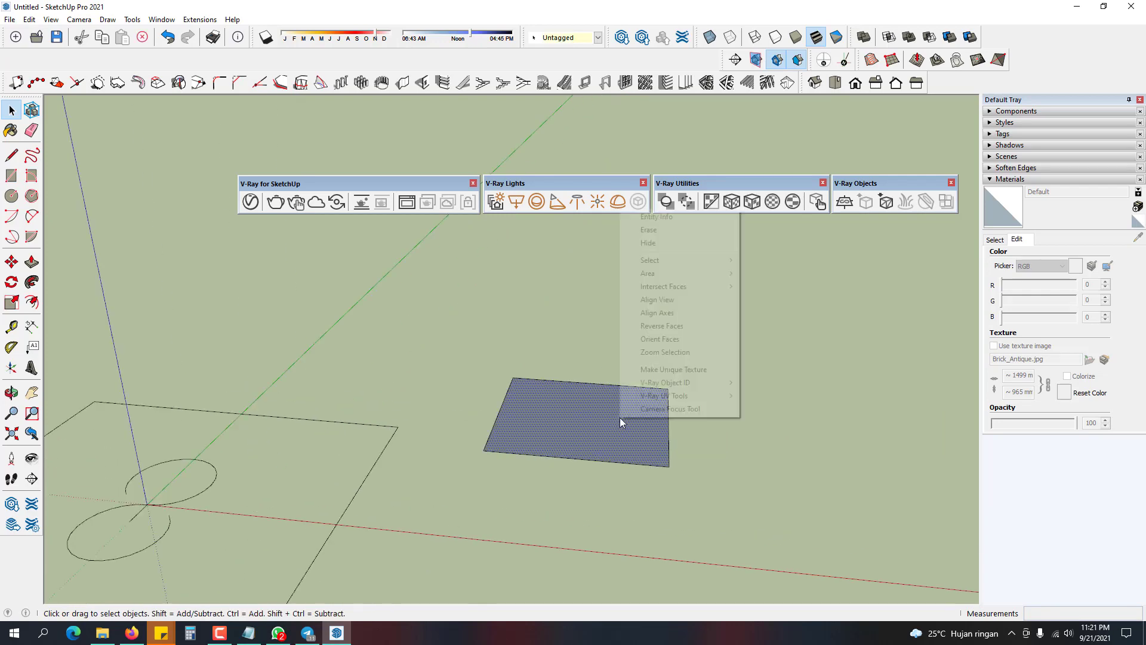
pyautogui.click(667, 326)
pyautogui.scroll(4, 607, 436)
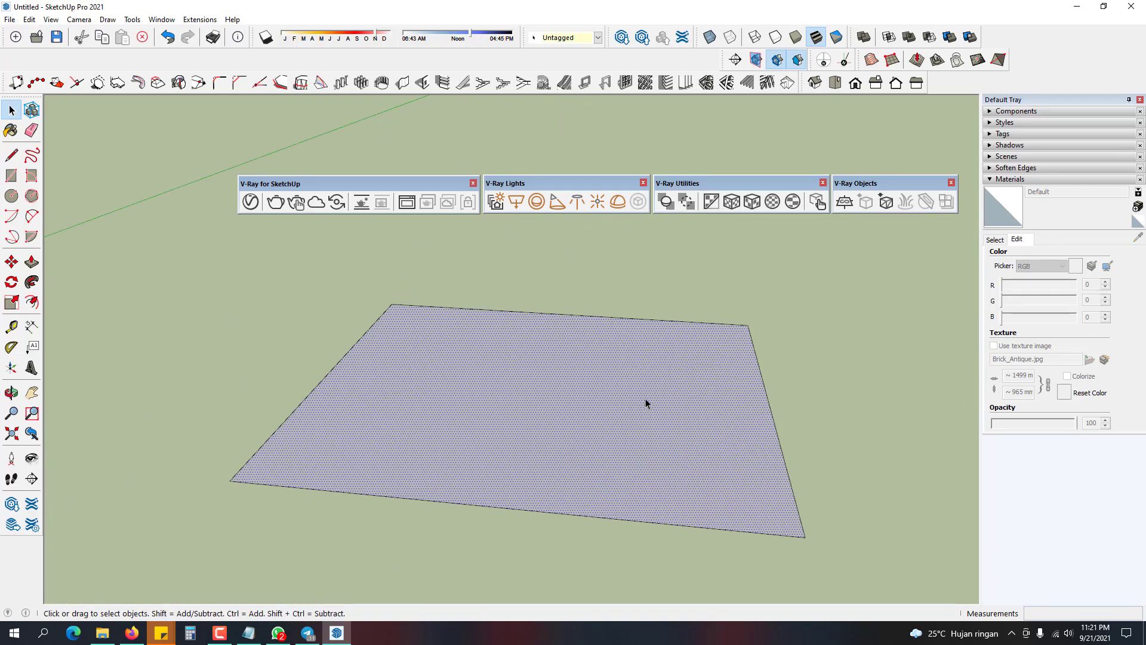
# - Collapse the Materials tray and group the rectangle's face together with its edges
pyautogui.moveTo(646, 398); pyautogui.dragTo(642, 509, button='middle')
pyautogui.click(824, 422)
pyautogui.doubleClick(679, 413)
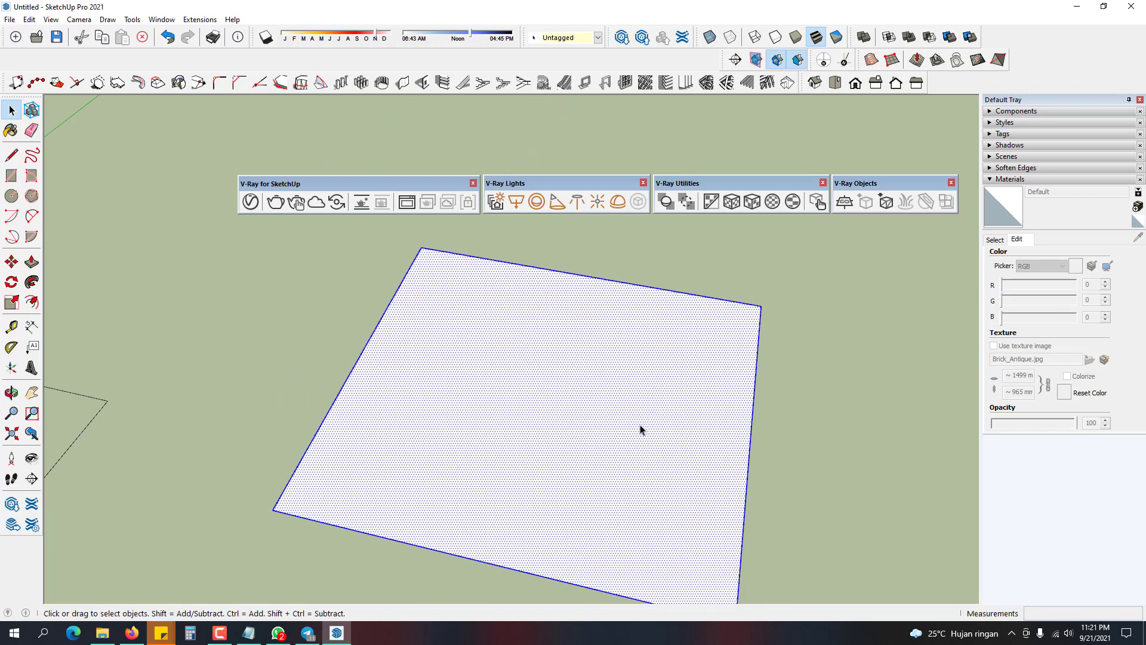
pyautogui.moveTo(641, 430); pyautogui.dragTo(682, 373, button='middle')
pyautogui.click(1058, 180)
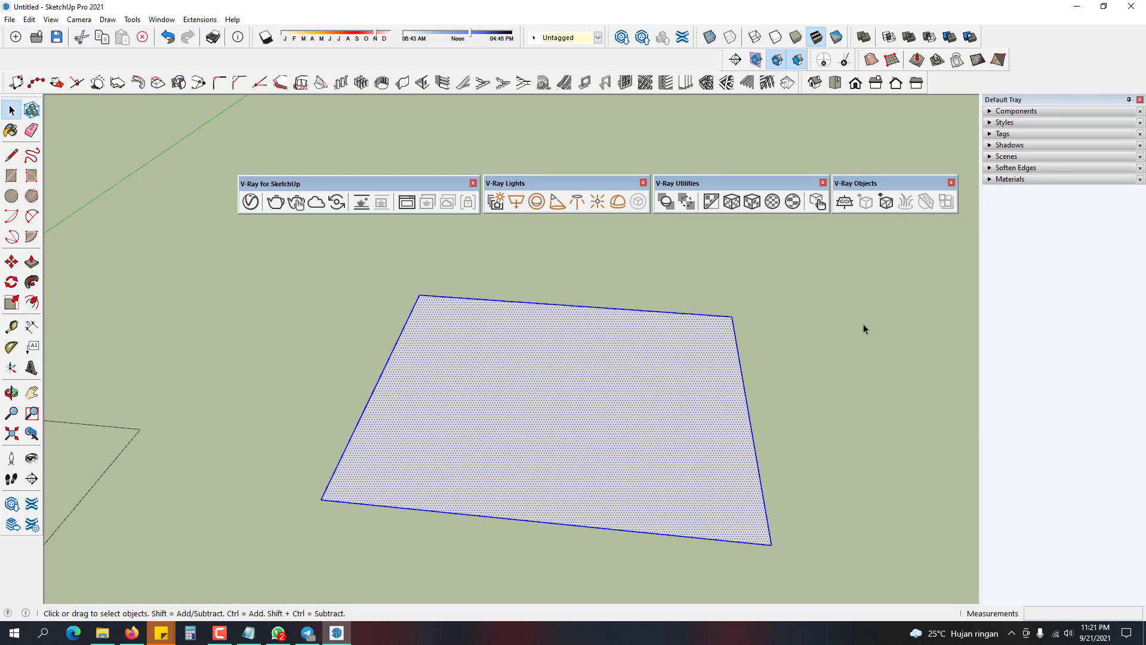
pyautogui.click(863, 324)
pyautogui.doubleClick(617, 383)
pyautogui.rightClick(622, 372)
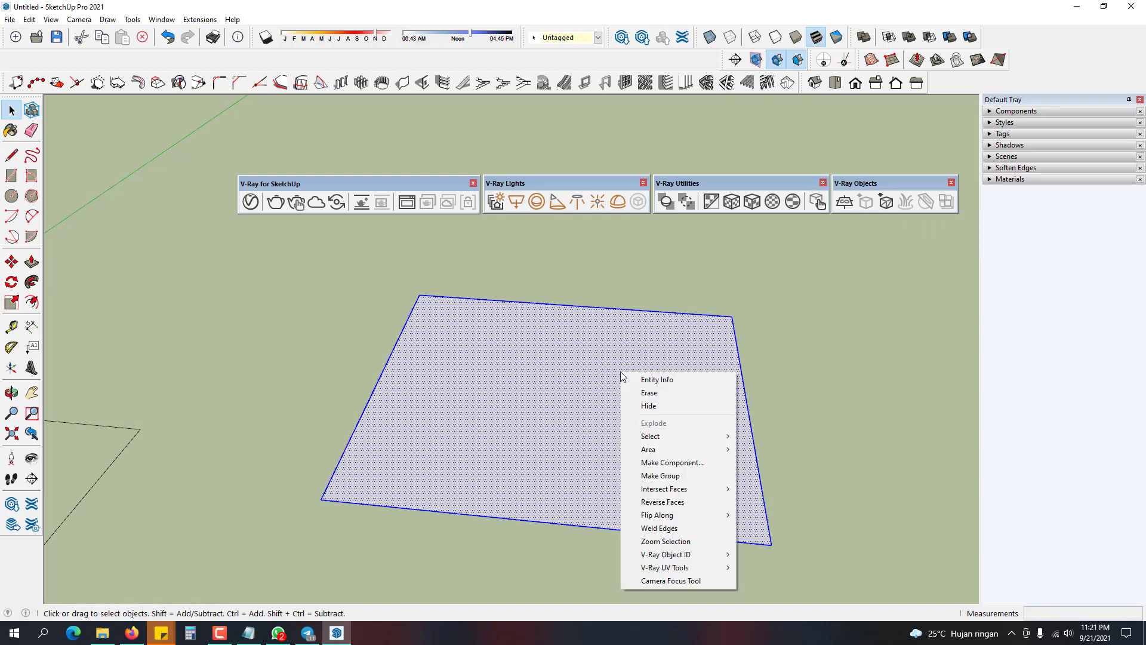
pyautogui.click(684, 475)
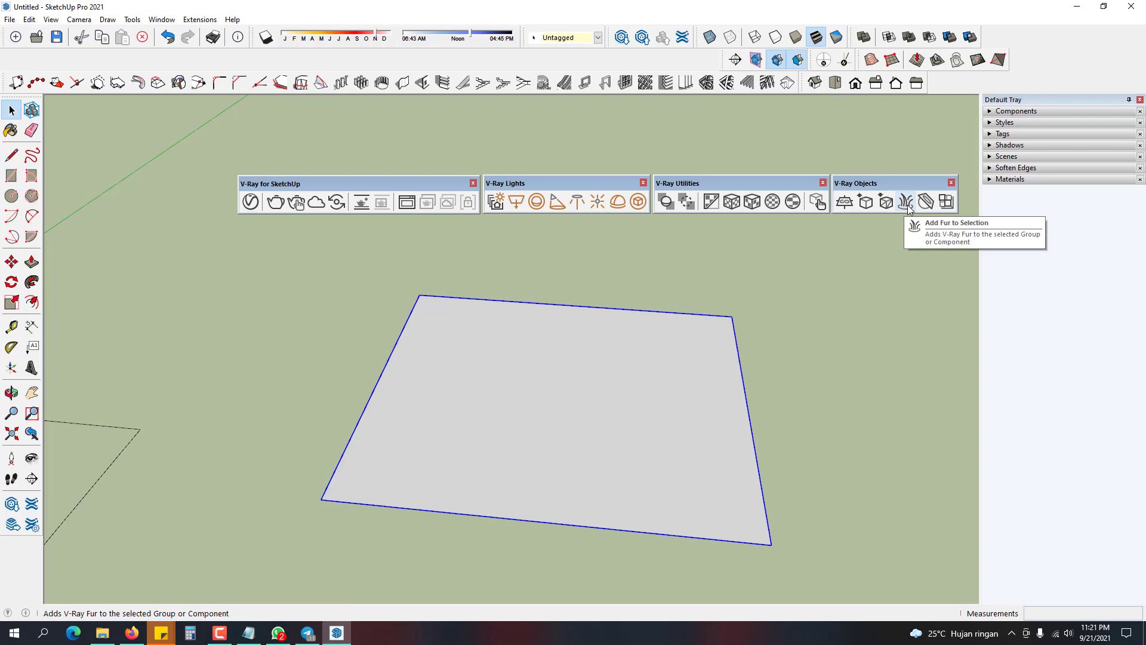
# - Copy the rectangle group about 800 mm away, alongside the original
pyautogui.click(893, 356)
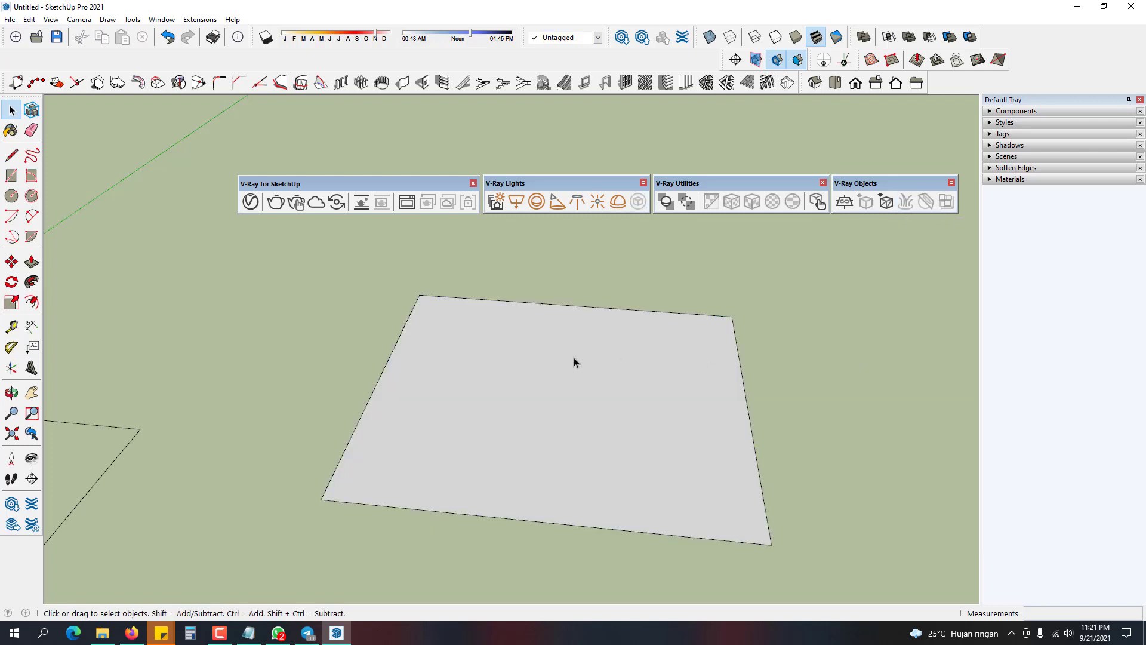
pyautogui.click(574, 358)
pyautogui.scroll(-3, 547, 363)
pyautogui.press('m')
pyautogui.press('ctrl')
pyautogui.click(539, 353)
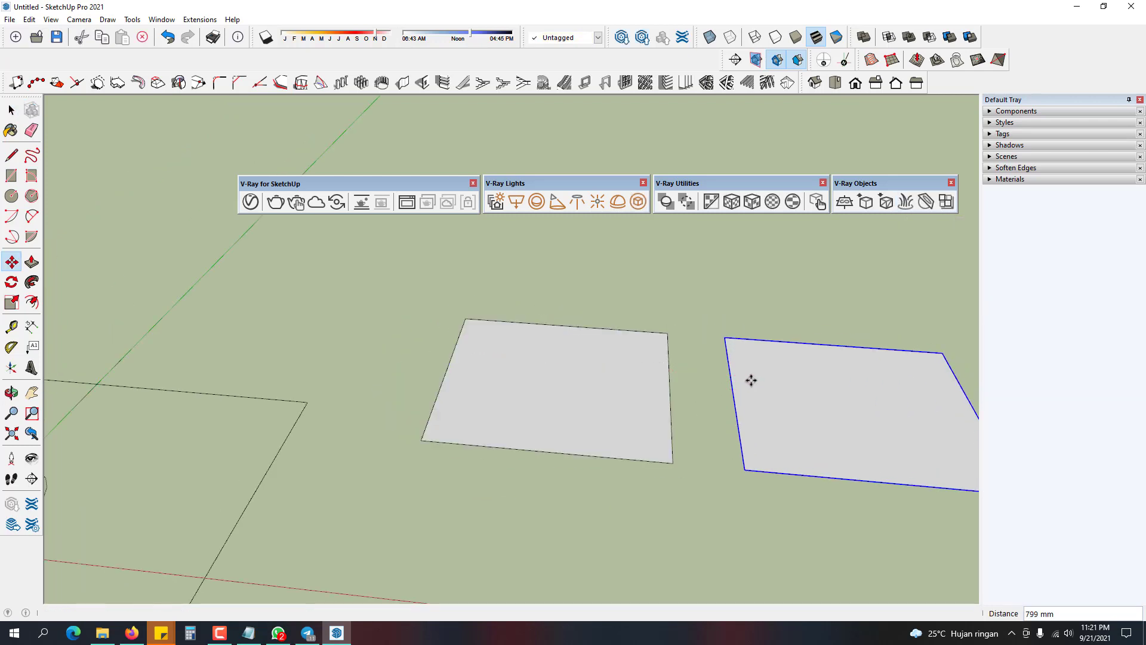
pyautogui.click(751, 379)
pyautogui.press('space')
# - Explode the copied rectangle group, then delete its face and edges
pyautogui.rightClick(755, 378)
pyautogui.click(788, 472)
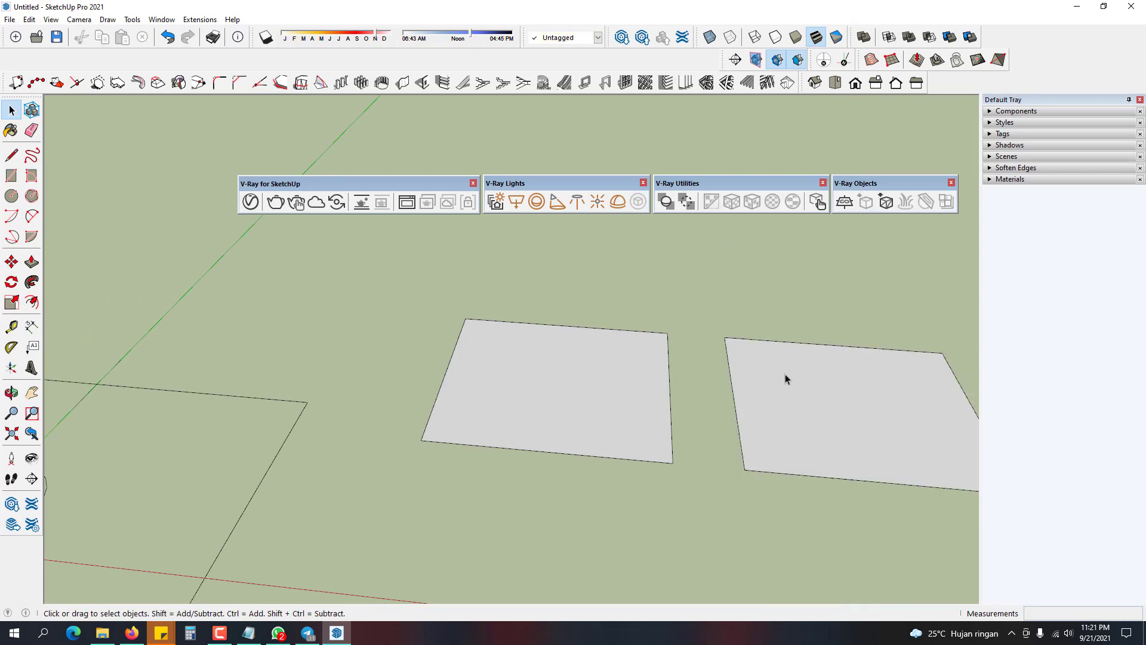
pyautogui.doubleClick(791, 407)
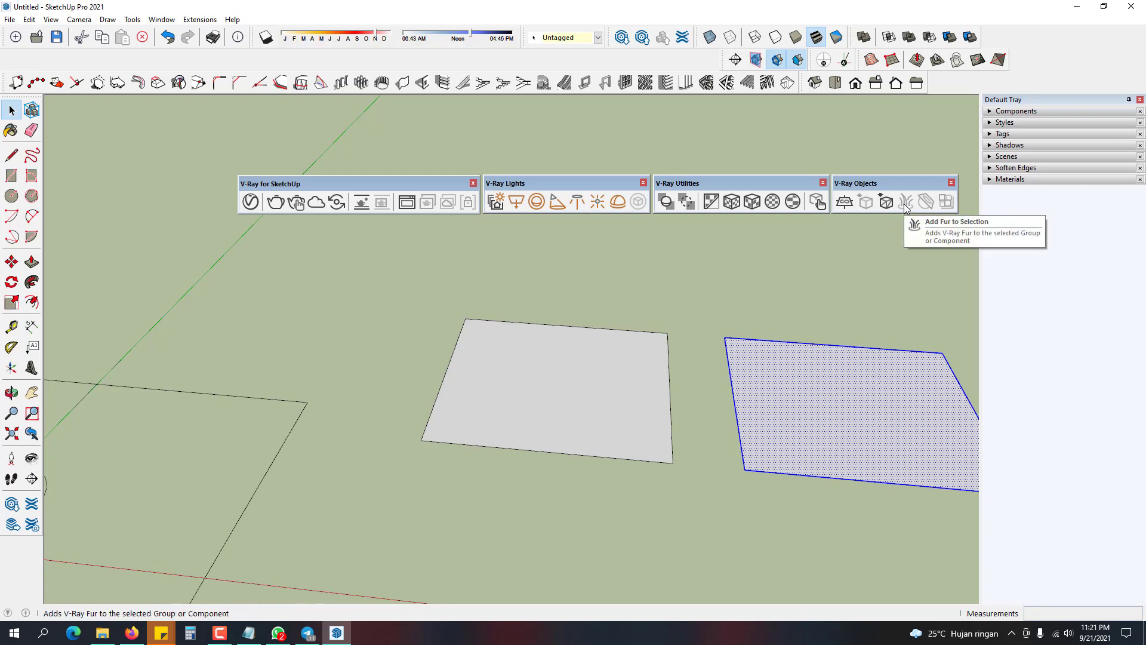
pyautogui.press('Delete')
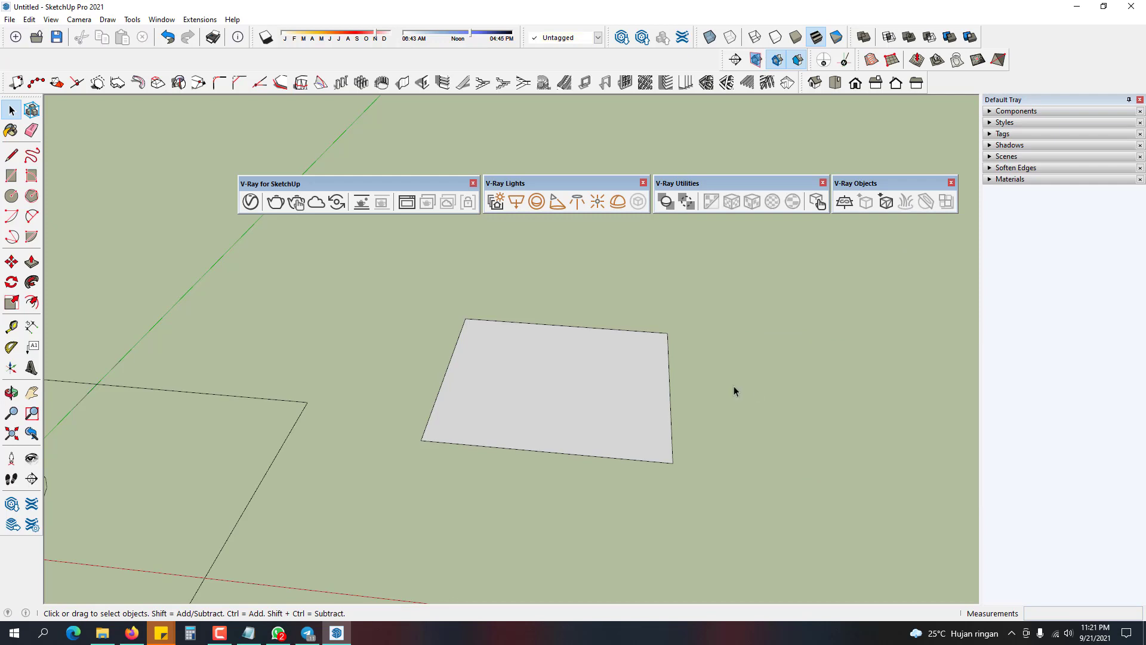
# - Add V-Ray Fur to the remaining rectangle group and deselect it
pyautogui.click(591, 384)
pyautogui.rightClick(591, 383)
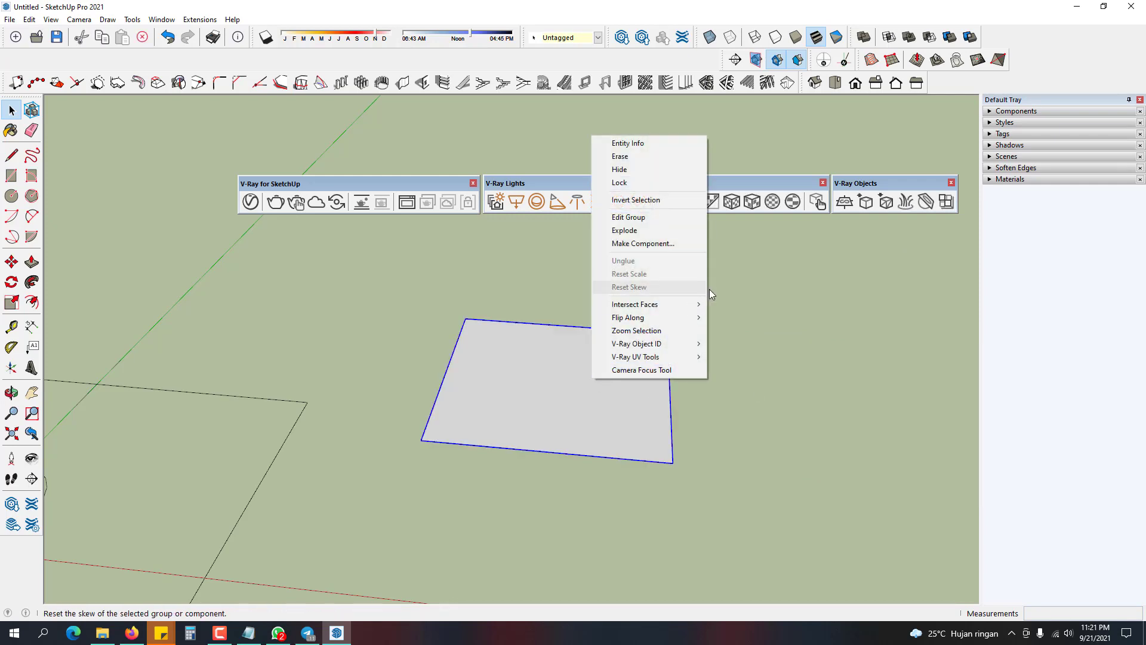
pyautogui.click(678, 374)
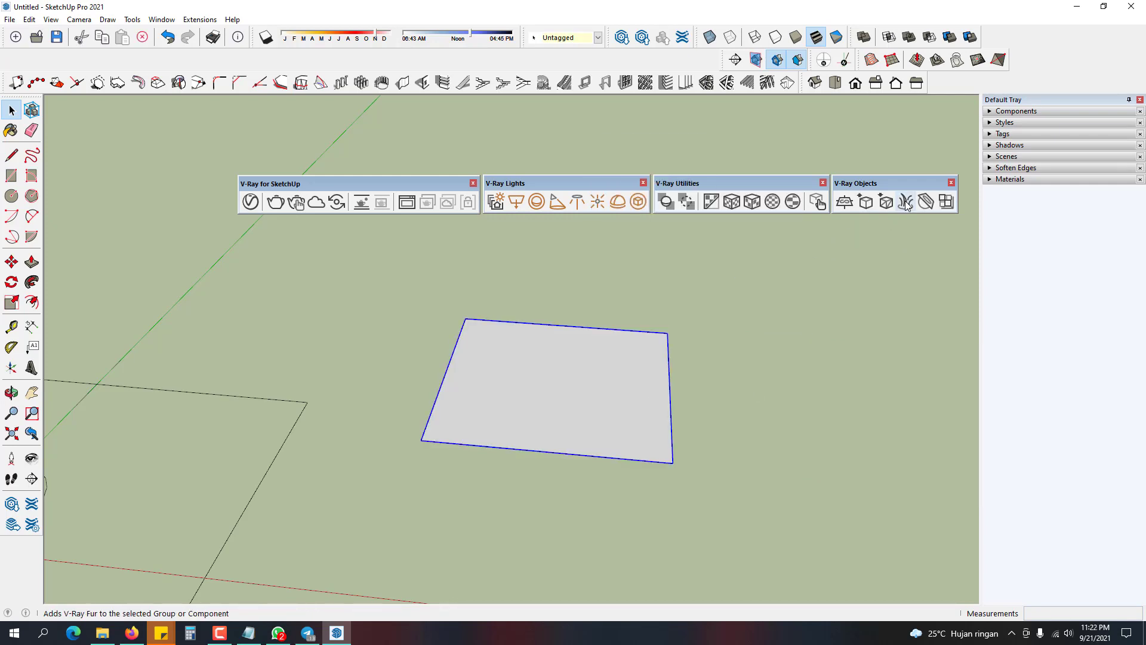
pyautogui.click(906, 203)
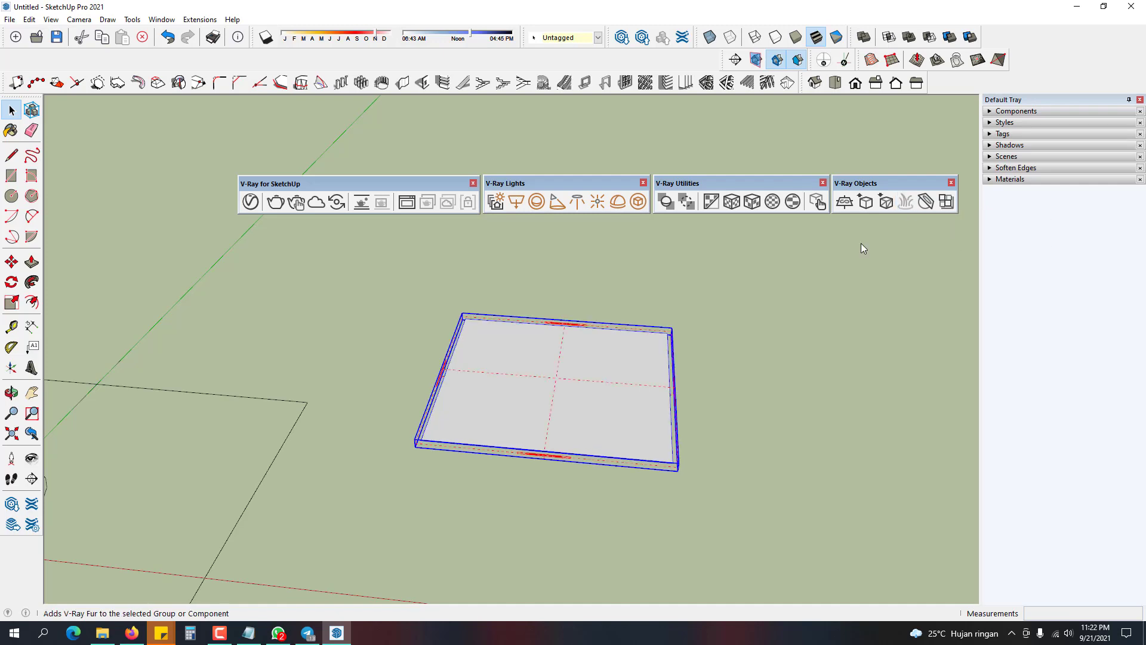
pyautogui.click(798, 413)
# - Examine the V-Ray Fur symbols and dashed outline around the rectangle group from several angles
pyautogui.scroll(3, 567, 393)
pyautogui.moveTo(560, 393); pyautogui.dragTo(633, 368, button='middle')
pyautogui.scroll(-2, 616, 369)
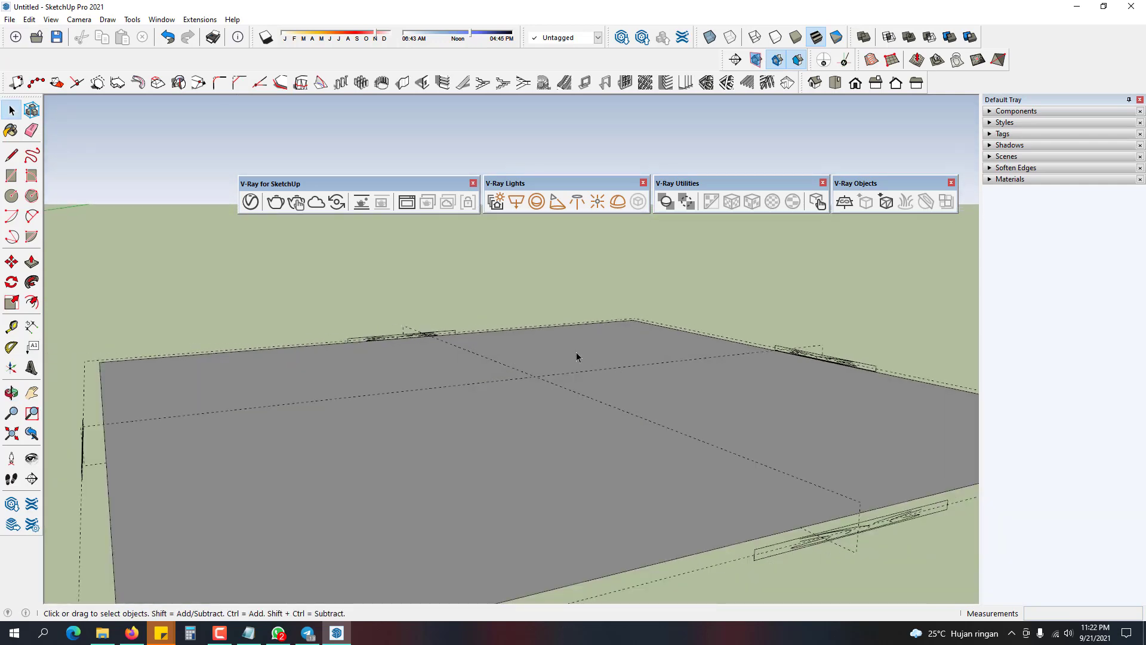
pyautogui.scroll(-2, 590, 344)
pyautogui.moveTo(593, 335)
pyautogui.mouseDown(button='middle')
pyautogui.moveTo(614, 346)
pyautogui.moveTo(607, 376)
pyautogui.moveTo(596, 375)
pyautogui.moveTo(611, 325)
pyautogui.mouseUp(button='middle')
pyautogui.scroll(2, 606, 376)
pyautogui.scroll(3, 405, 521)
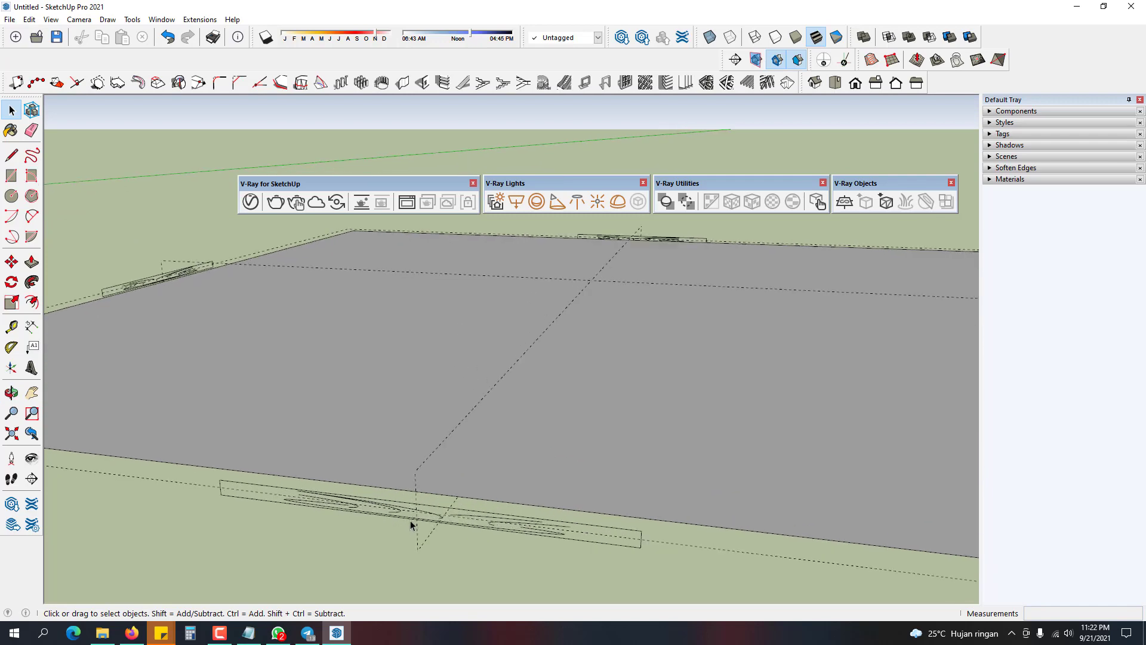
pyautogui.moveTo(412, 524); pyautogui.dragTo(440, 507, button='middle')
pyautogui.scroll(-2, 450, 500)
pyautogui.moveTo(516, 459); pyautogui.dragTo(533, 517, button='middle')
pyautogui.scroll(-4, 524, 458)
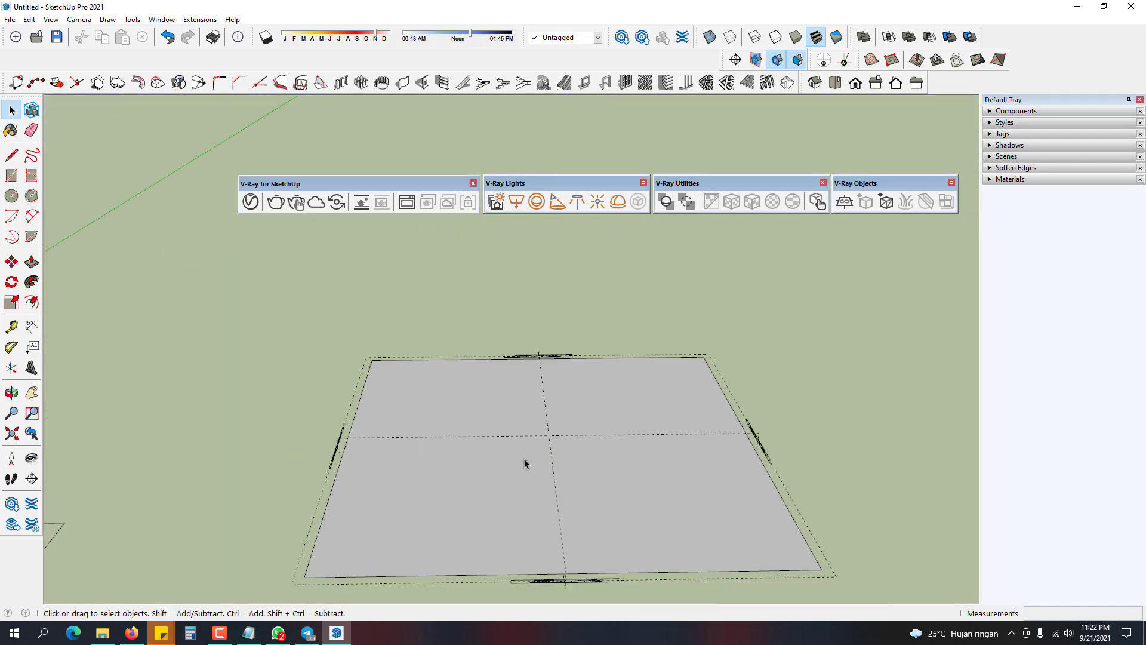
# - Draw a smaller rectangle beside the fur plane, extrude it into a box and group the box
pyautogui.keyDown('shift'); pyautogui.moveTo(706, 463); pyautogui.dragTo(445, 441, button='middle'); pyautogui.keyUp('shift')
pyautogui.scroll(-1, 446, 441)
pyautogui.press('r')
pyautogui.click(614, 402)
pyautogui.click(802, 485)
pyautogui.press('space')
pyautogui.scroll(-2, 703, 460)
pyautogui.press('p')
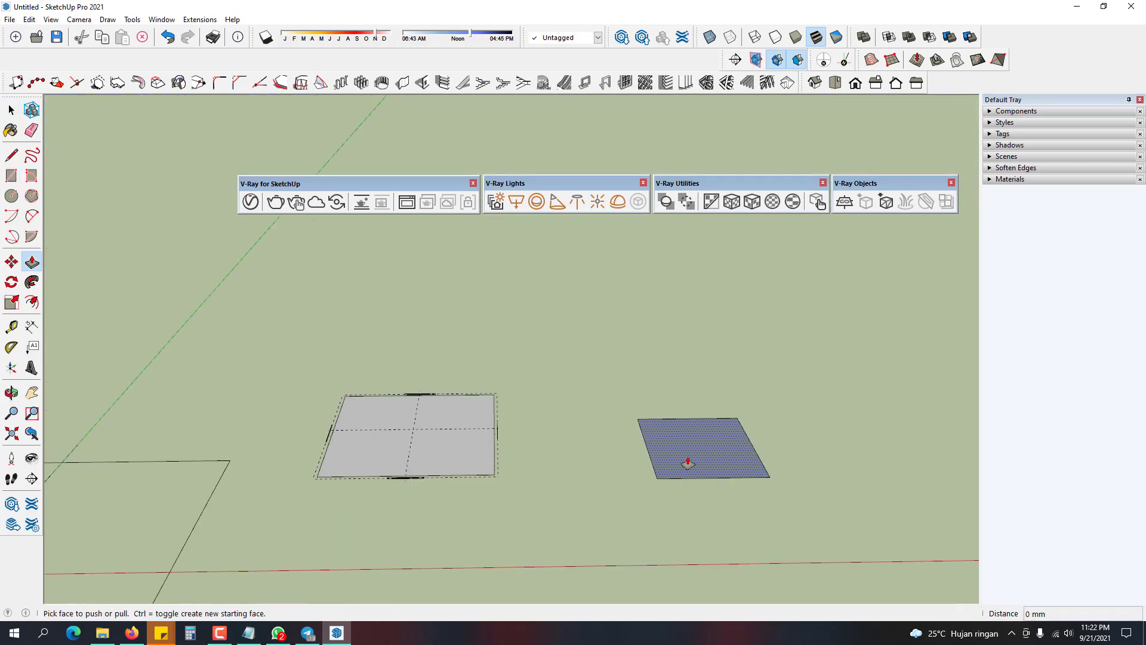
pyautogui.click(688, 464)
pyautogui.click(705, 379)
pyautogui.press('space')
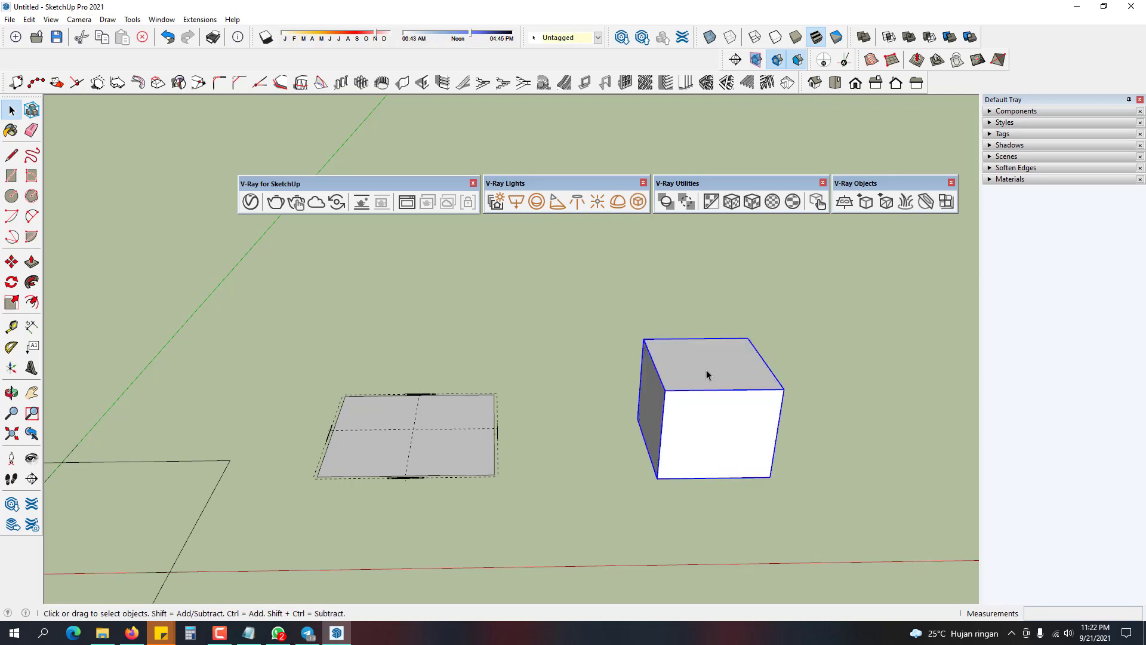
# - Add V-Ray Fur to the box group, then delete the box
pyautogui.click(905, 202)
pyautogui.scroll(3, 723, 442)
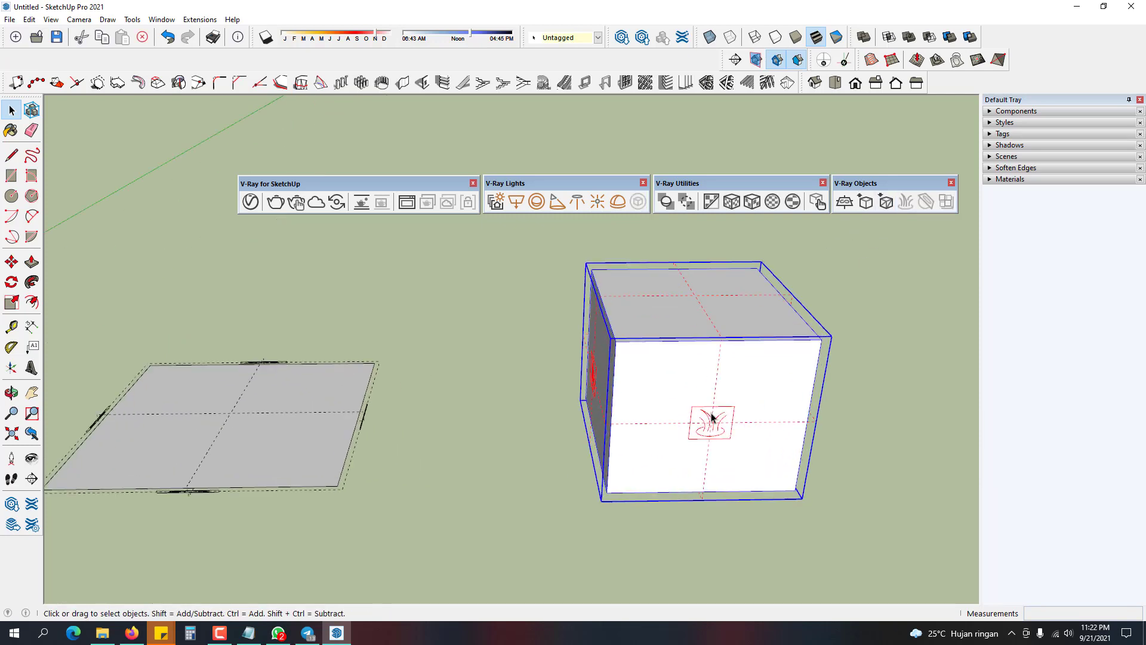
pyautogui.click(842, 414)
pyautogui.click(743, 405)
pyautogui.press('Delete')
# - Delete the leftover Fur#1 asset in the V-Ray Asset Editor and close the editor
pyautogui.click(250, 201)
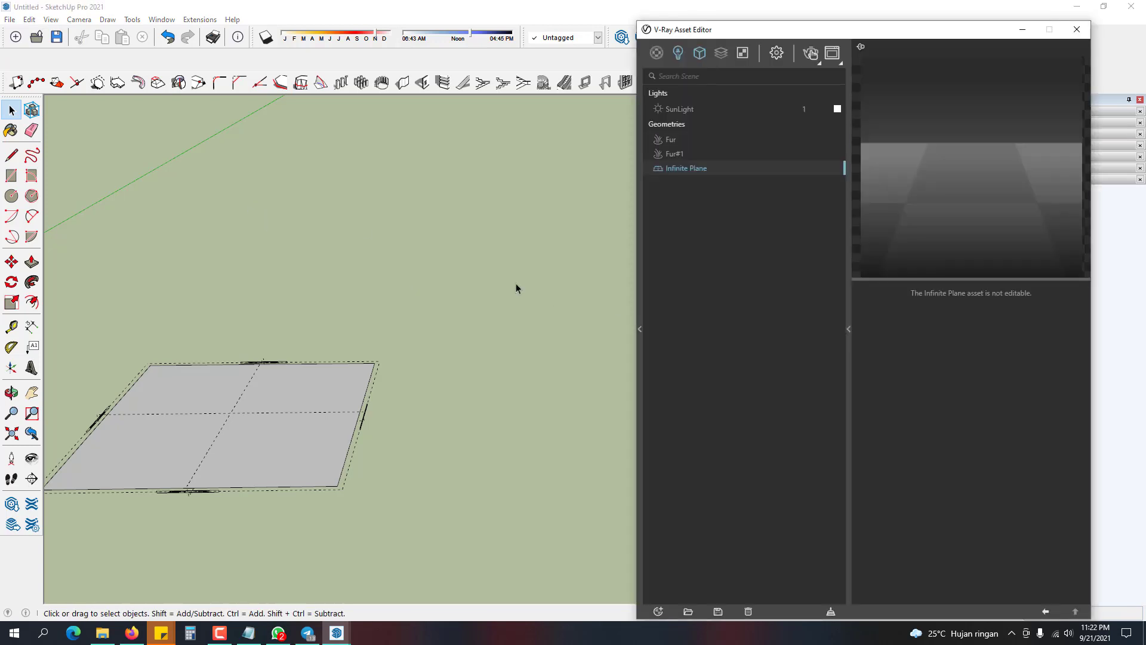
pyautogui.click(675, 154)
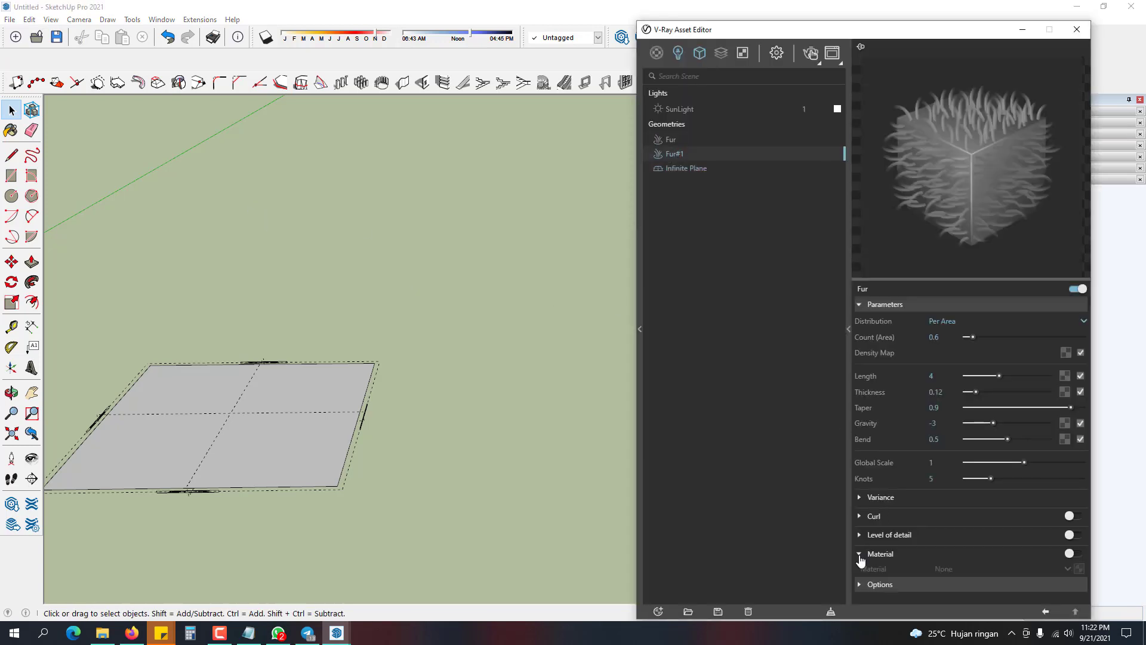
pyautogui.click(749, 610)
pyautogui.click(604, 317)
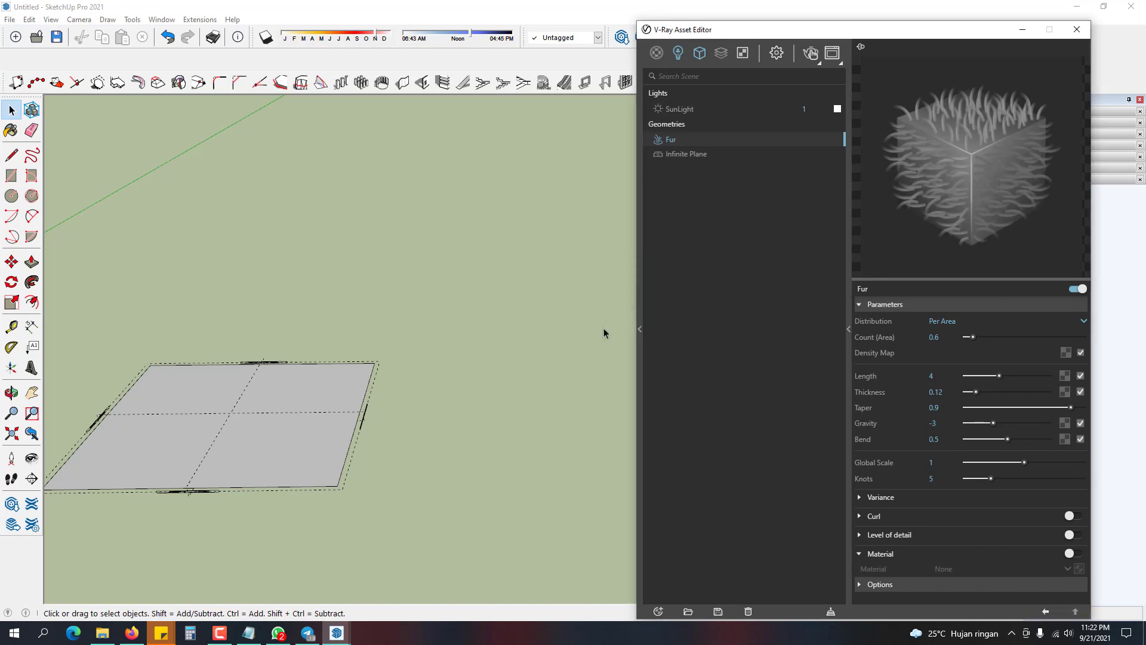
pyautogui.click(1076, 30)
# - Start an interactive render of the fur plane and move the frame buffer clear of the V-Ray toolbars
pyautogui.moveTo(660, 348); pyautogui.dragTo(384, 245, button='middle')
pyautogui.click(298, 203)
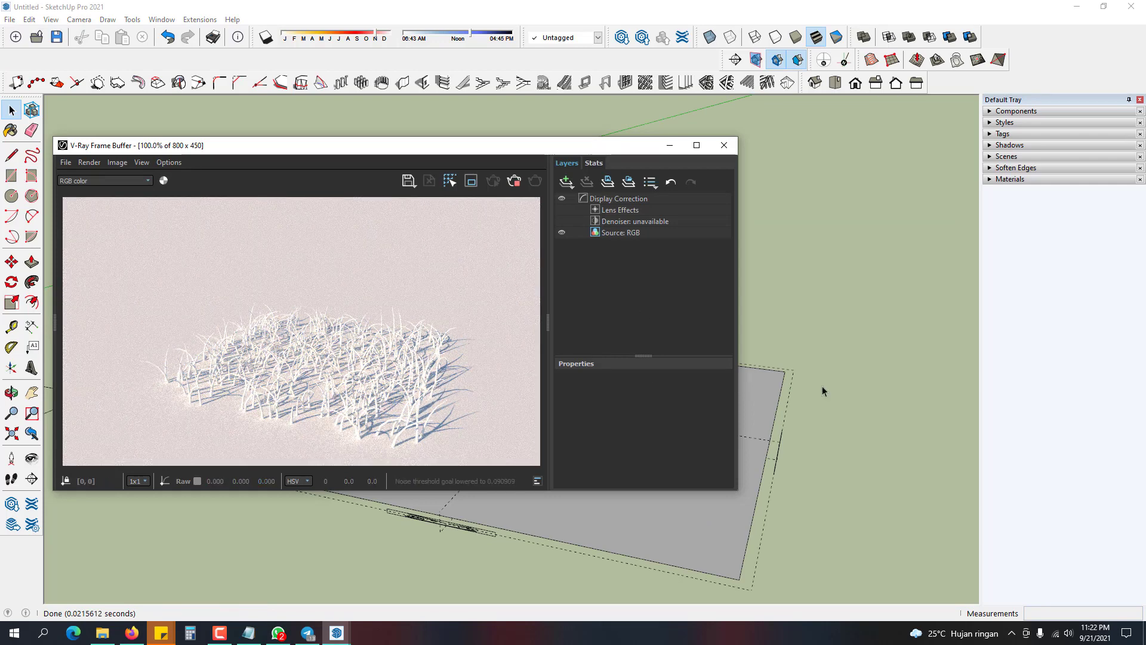
pyautogui.moveTo(889, 367); pyautogui.dragTo(846, 381, button='middle')
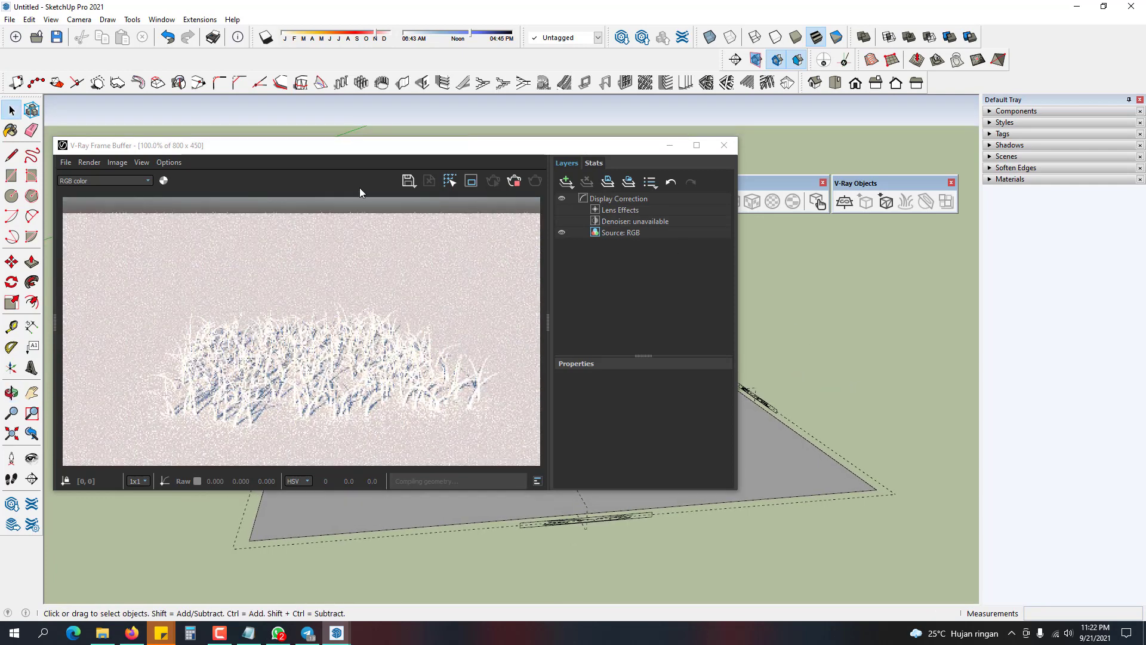
pyautogui.moveTo(574, 149); pyautogui.dragTo(625, 269)
pyautogui.click(583, 144)
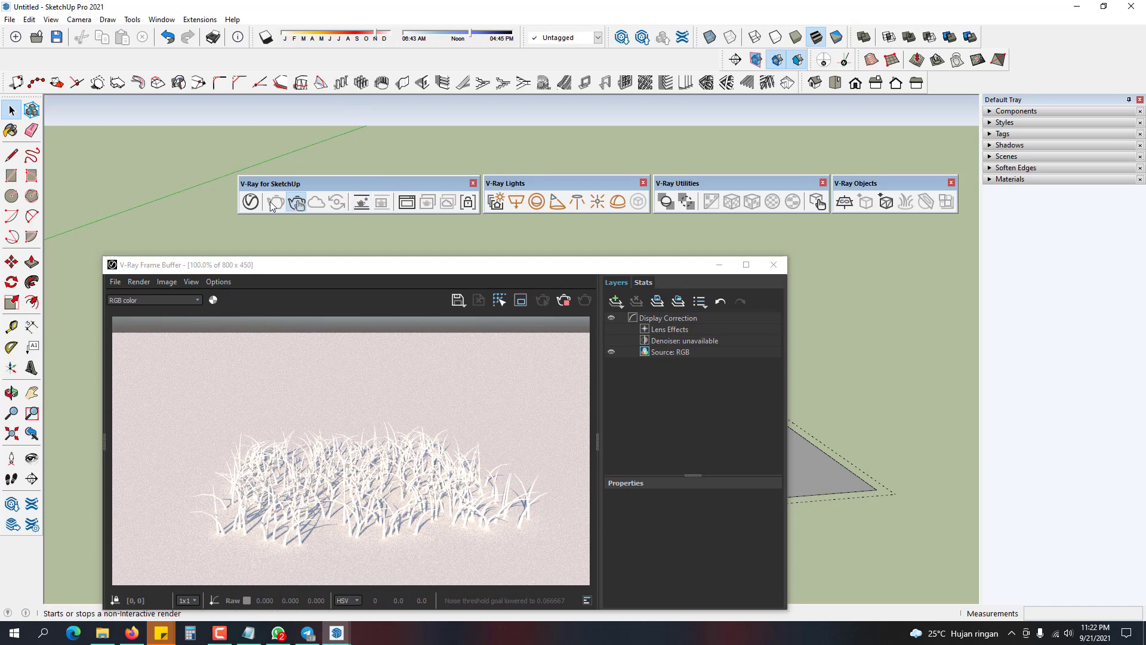
# - Set the Fur asset's Count (Area) to 10 in the V-Ray Asset Editor, then reduce it to 5
pyautogui.click(382, 194)
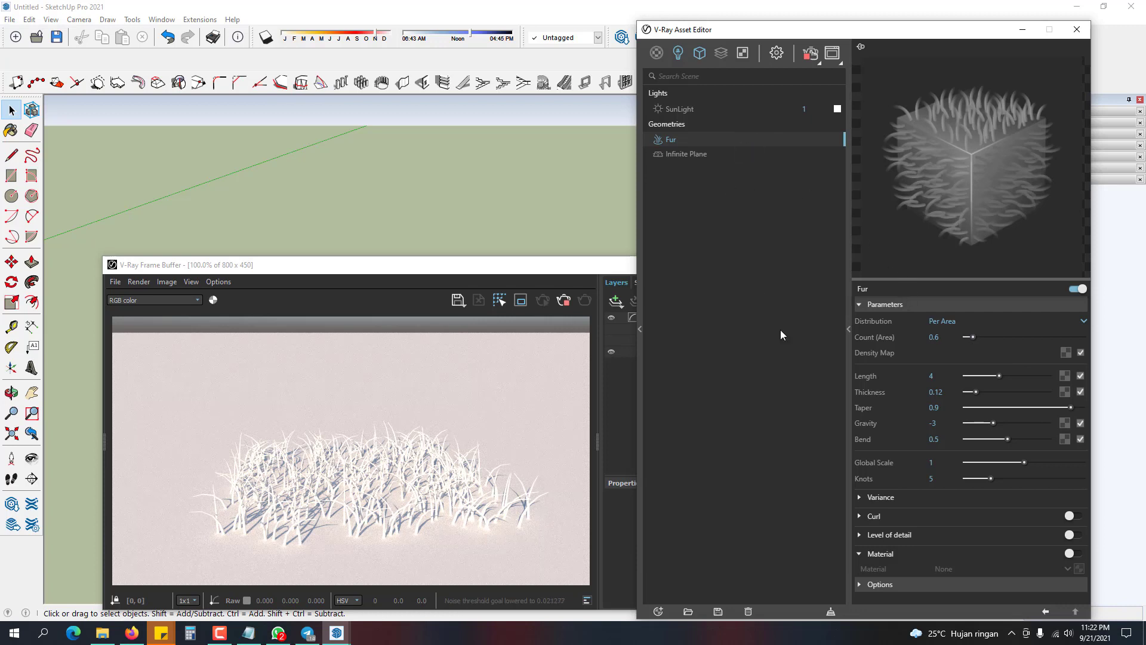
pyautogui.click(951, 323)
pyautogui.click(956, 323)
pyautogui.write('10')
pyautogui.press('Return')
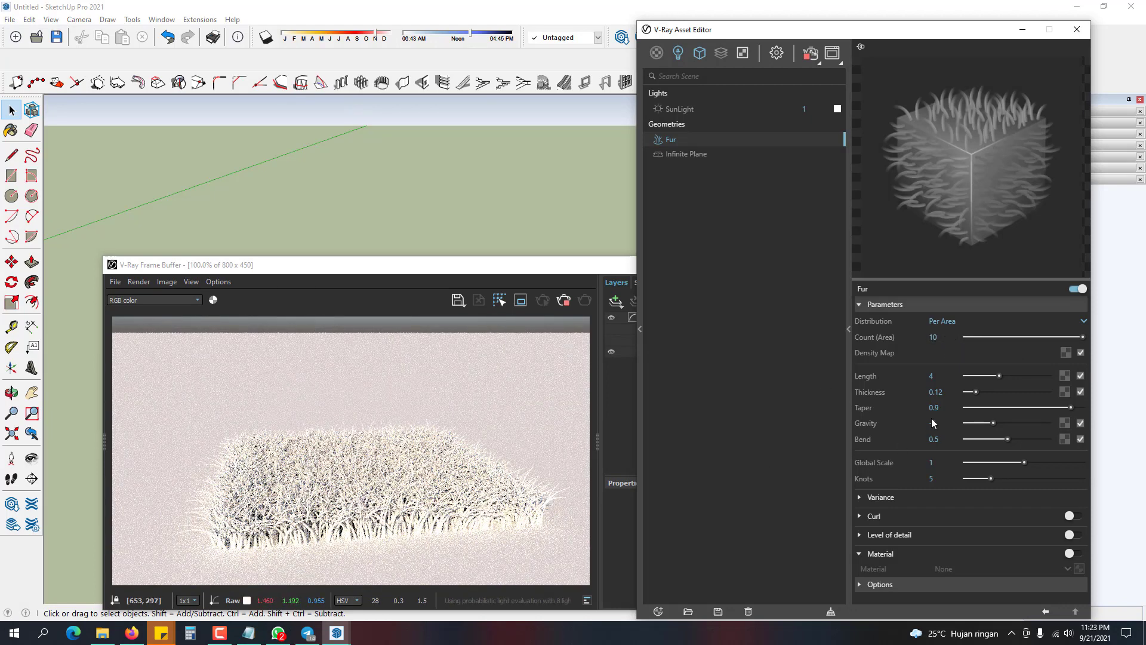
pyautogui.click(942, 338)
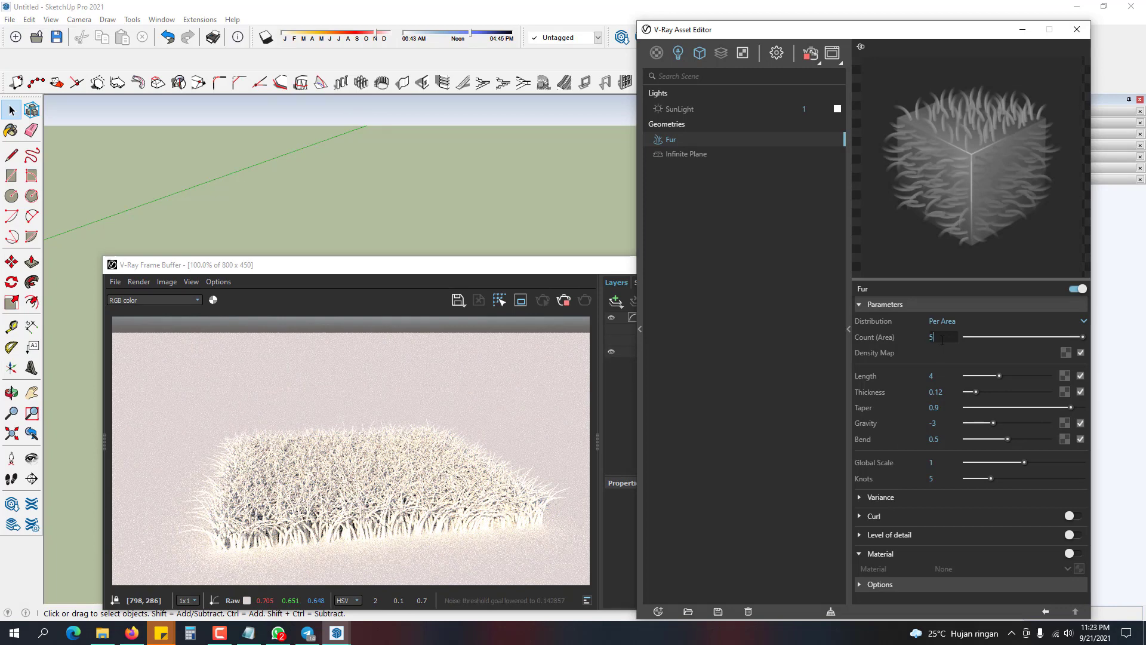
pyautogui.press('Return')
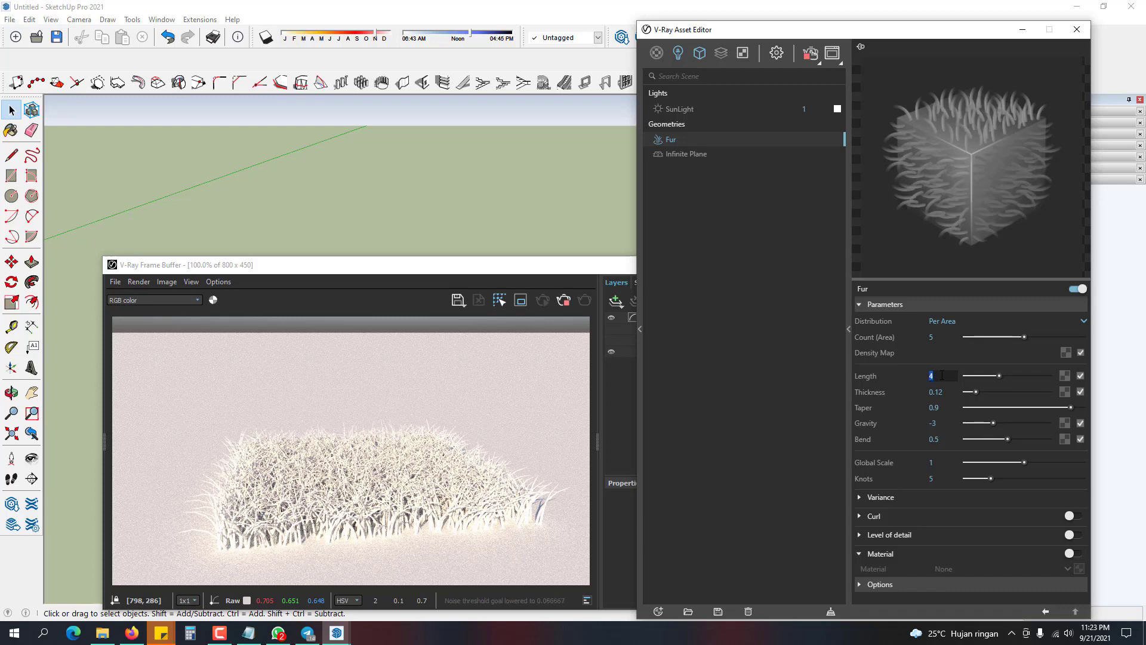
# - Set the Fur asset's Length to 2
pyautogui.click(942, 376)
pyautogui.write('2')
pyautogui.press('Return')
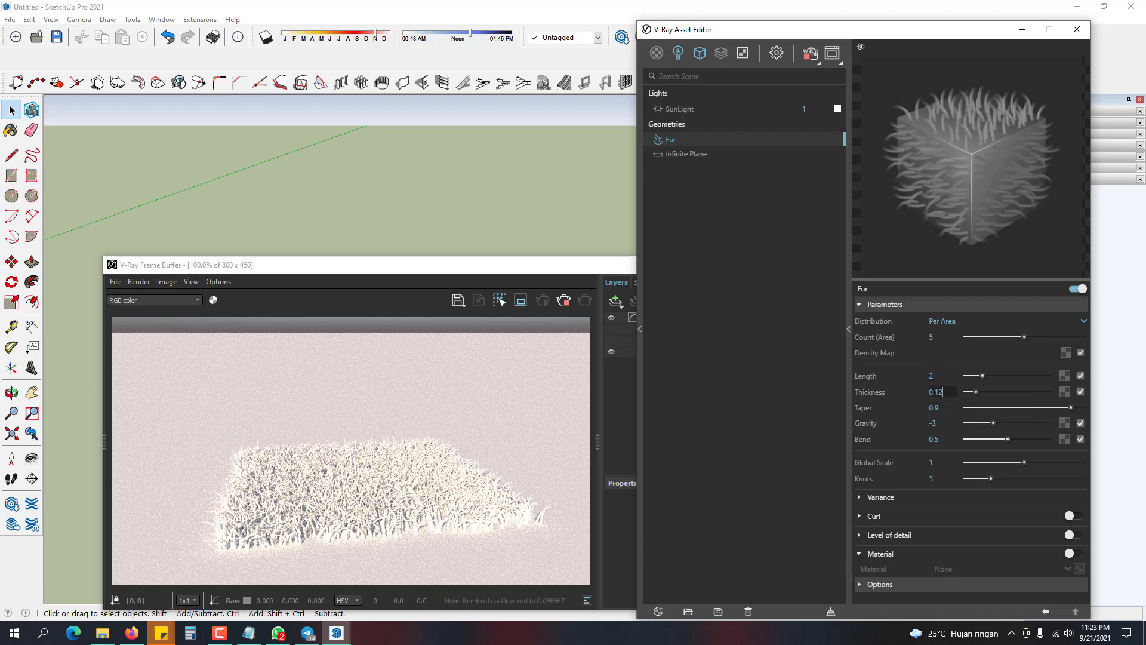
# - Move the frame buffer to uncover the fur plane, select the plane group and close the V-Ray Asset Editor
pyautogui.moveTo(504, 268); pyautogui.dragTo(491, 82)
pyautogui.click(484, 460)
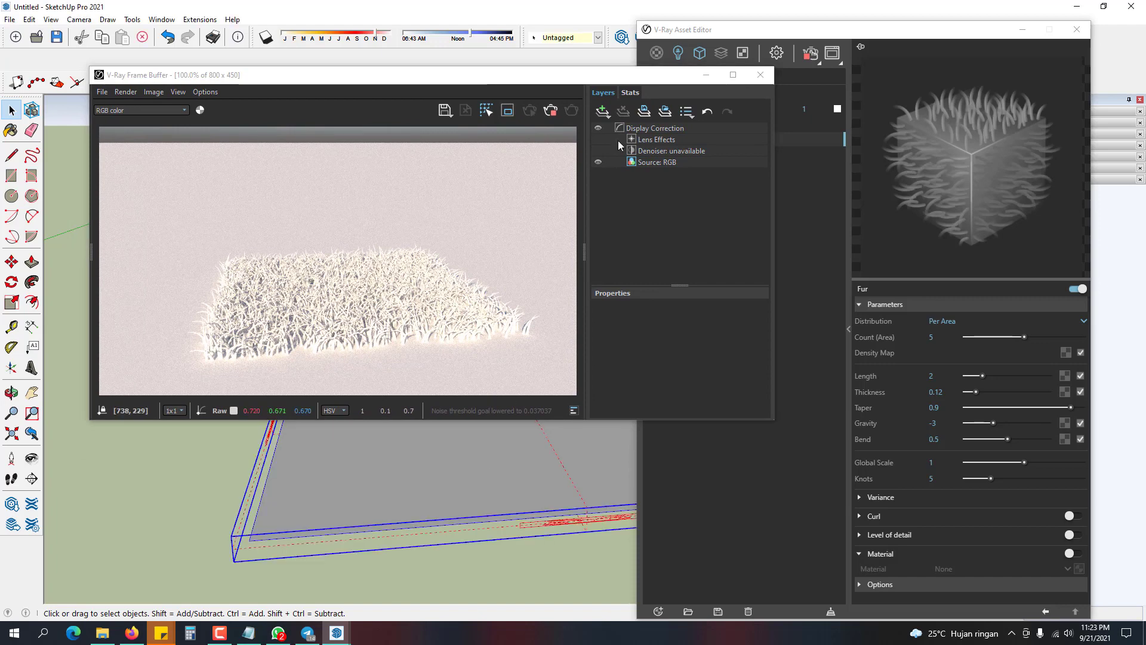
pyautogui.moveTo(649, 78); pyautogui.dragTo(635, 107)
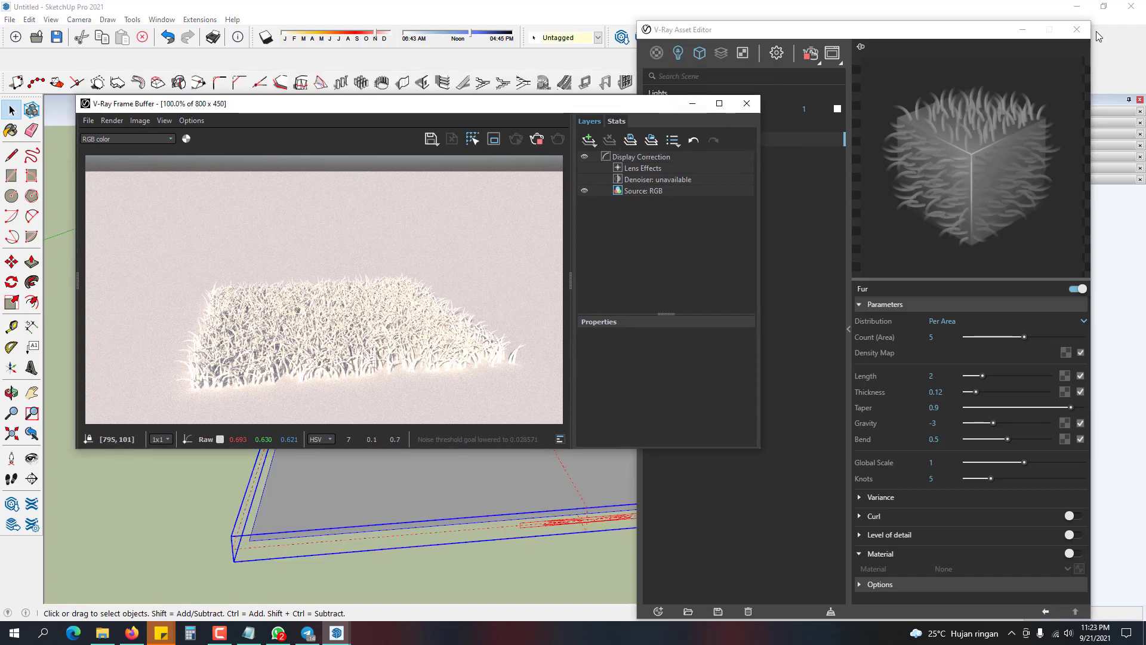
pyautogui.click(1077, 29)
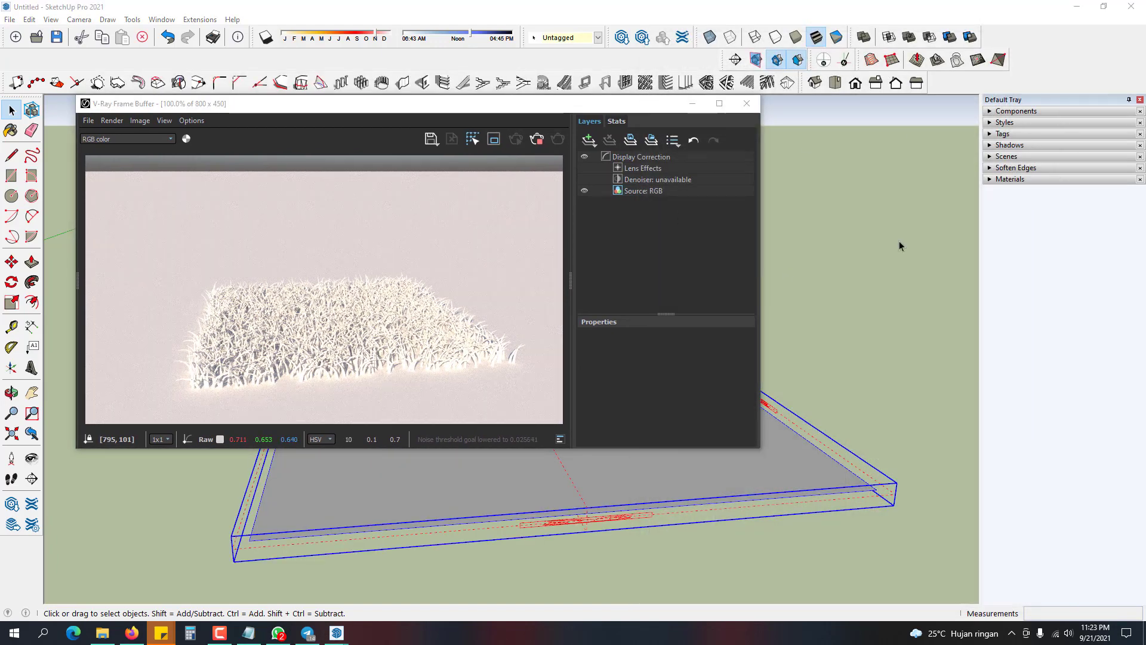
# - Paint the fur plane group with Grass Dark Green from the Landscaping, Fencing and Vegetation materials and deselect it
pyautogui.click(1024, 180)
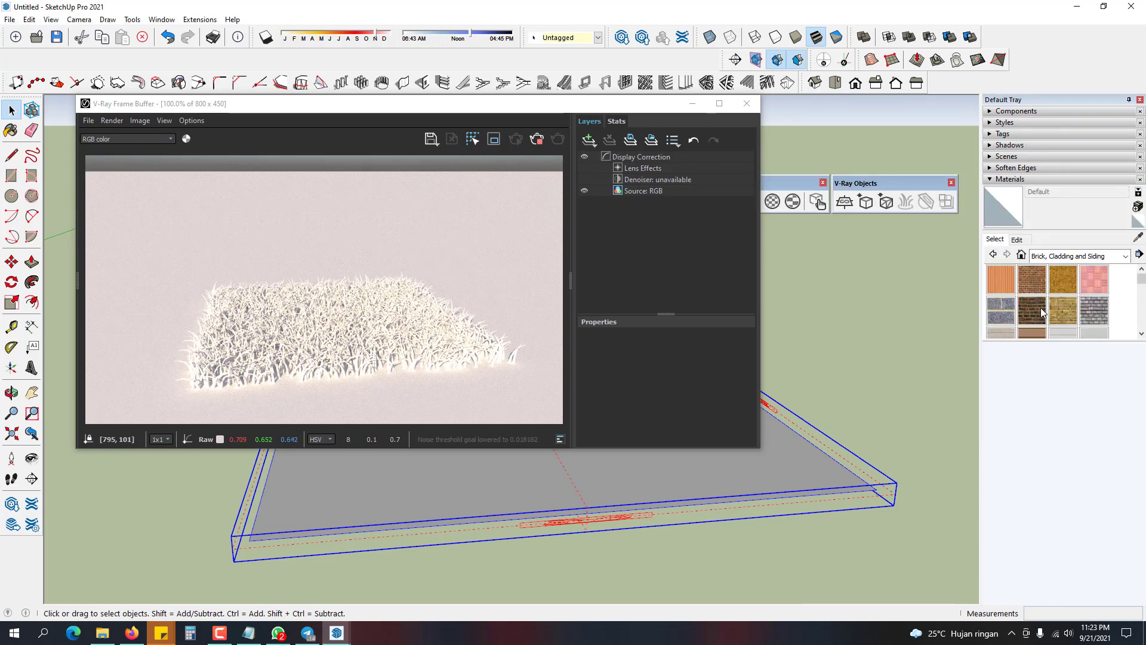
pyautogui.click(1074, 256)
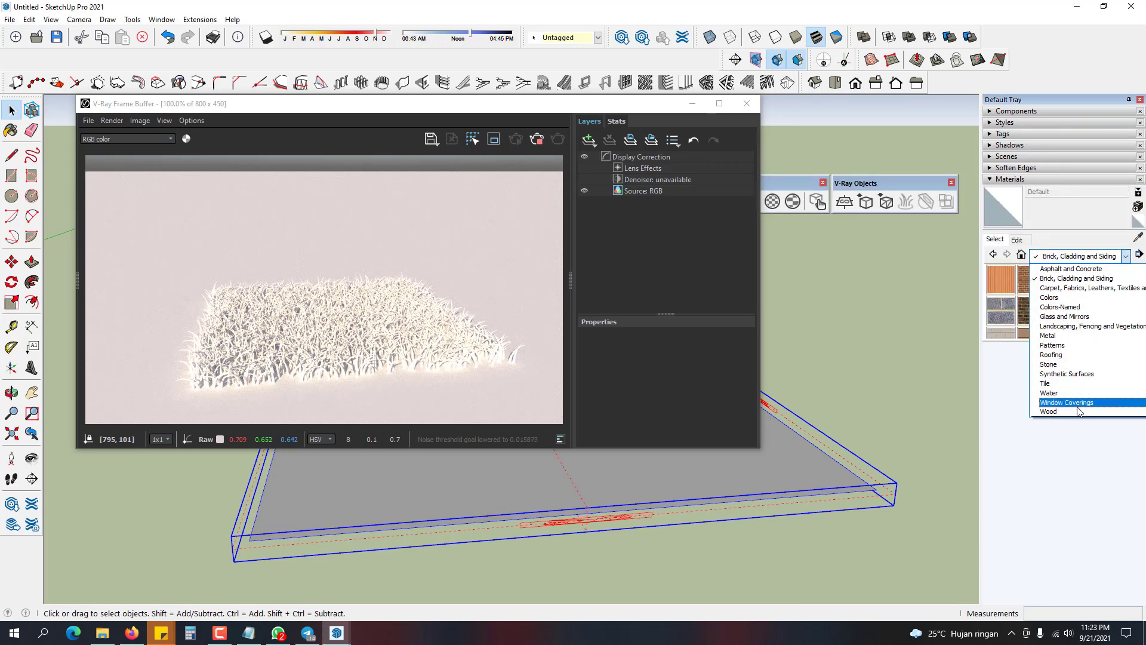
pyautogui.click(1088, 326)
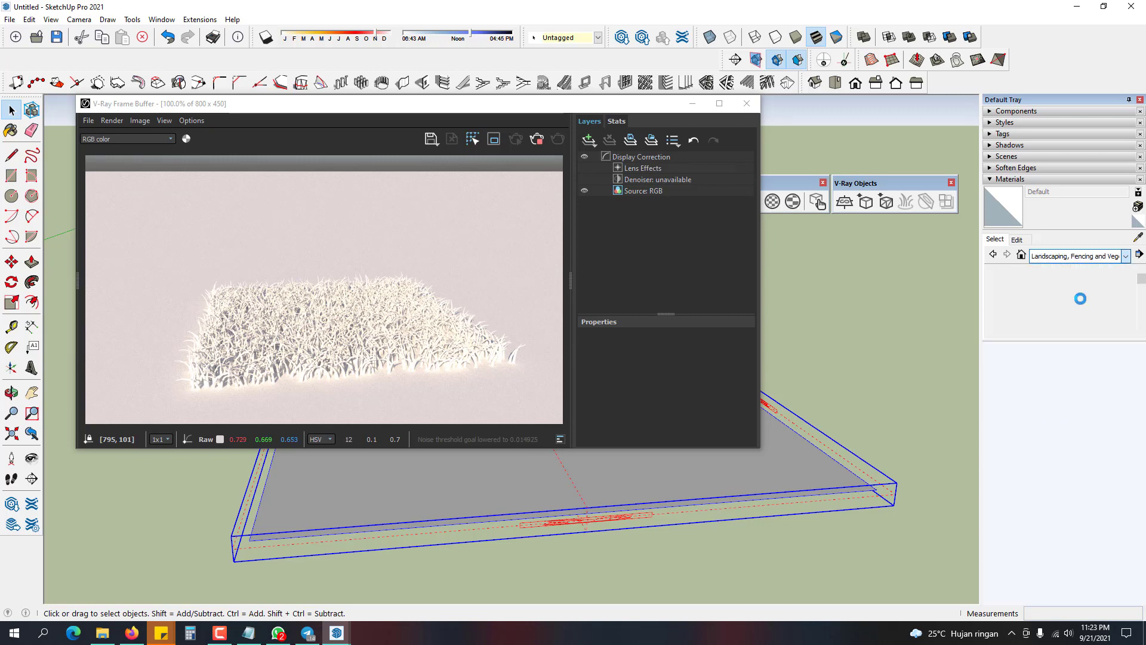
pyautogui.click(1086, 335)
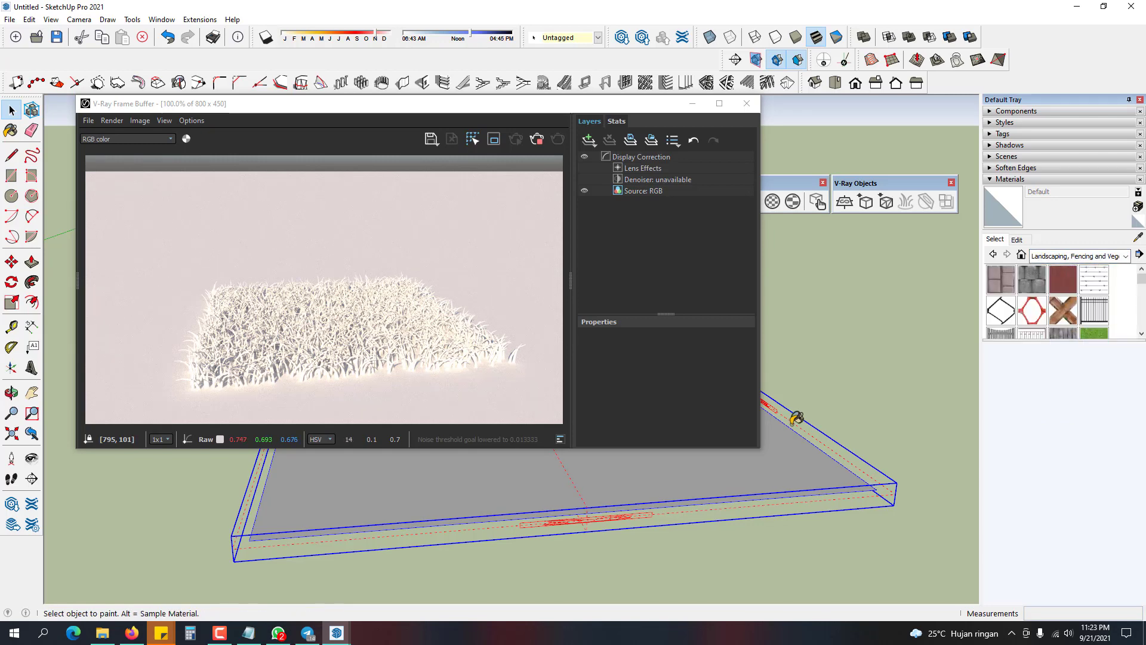
pyautogui.click(796, 446)
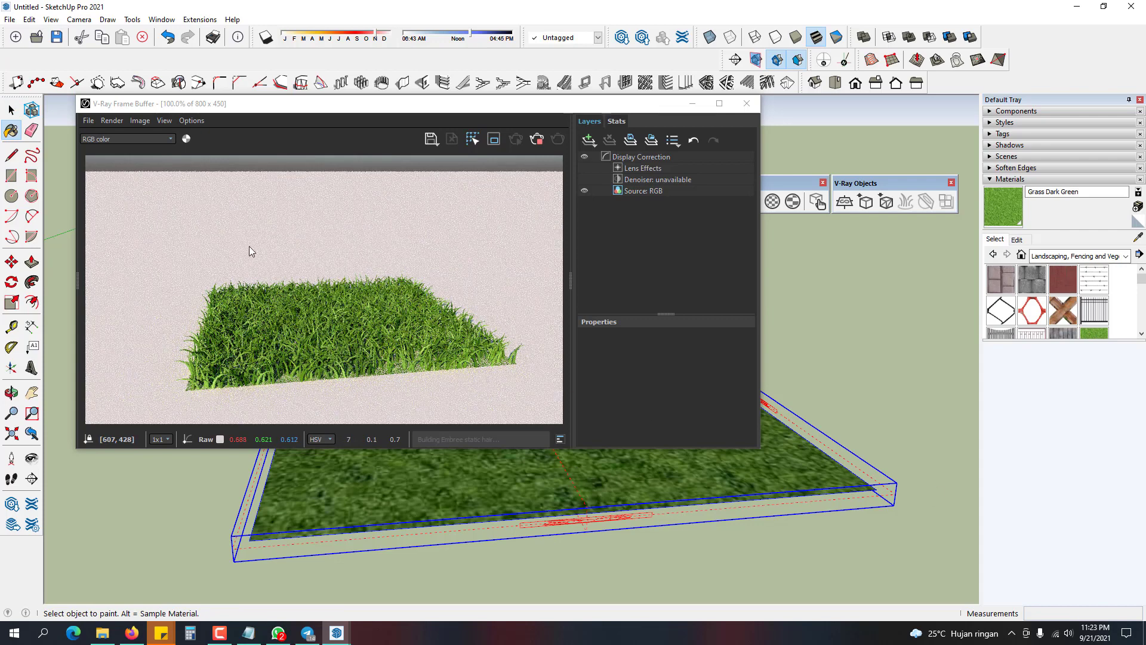
pyautogui.click(10, 110)
pyautogui.click(817, 122)
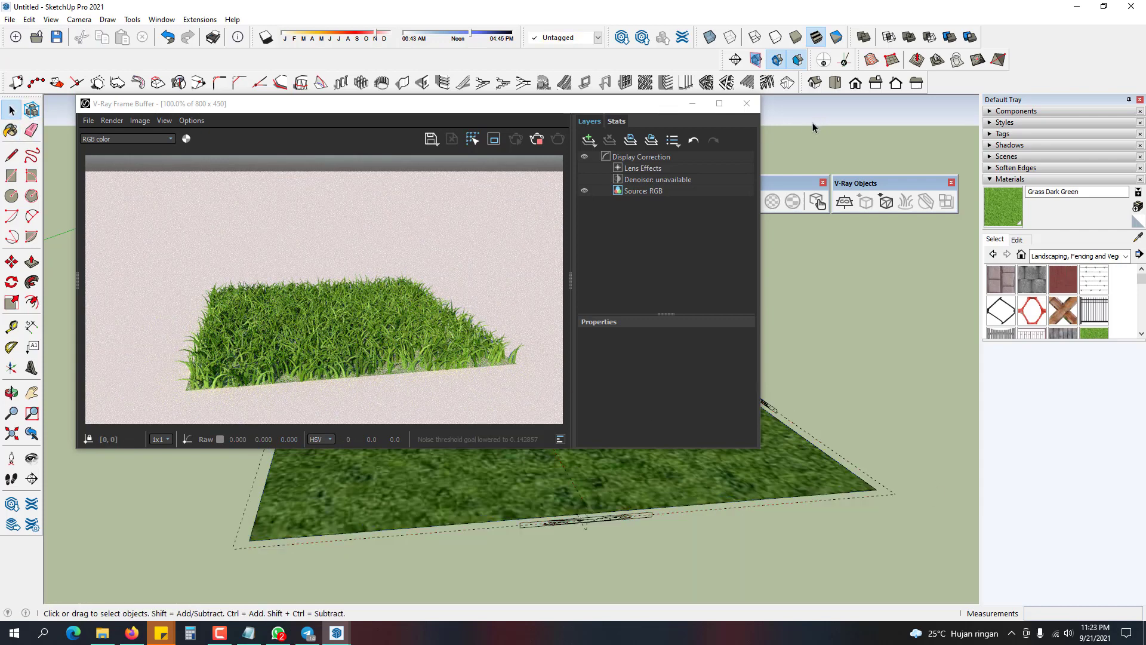
# - Reopen the V-Ray Asset Editor beside the frame buffer and set the fur's Count (Area) to 2
pyautogui.moveTo(638, 106); pyautogui.dragTo(681, 199)
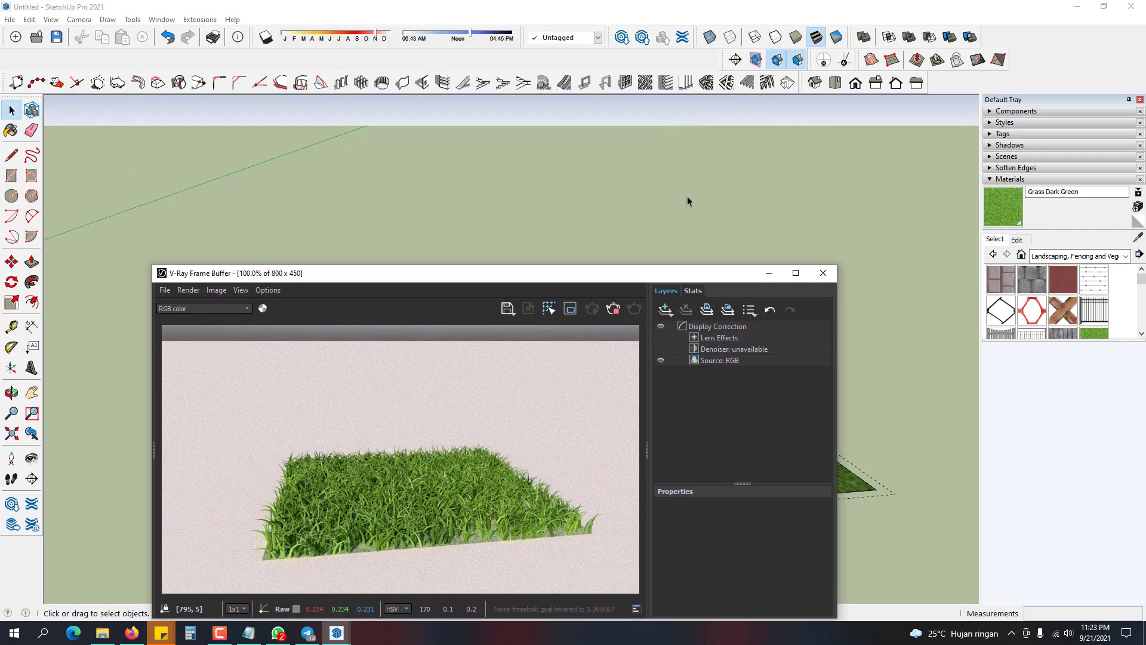
pyautogui.click(703, 142)
pyautogui.click(250, 202)
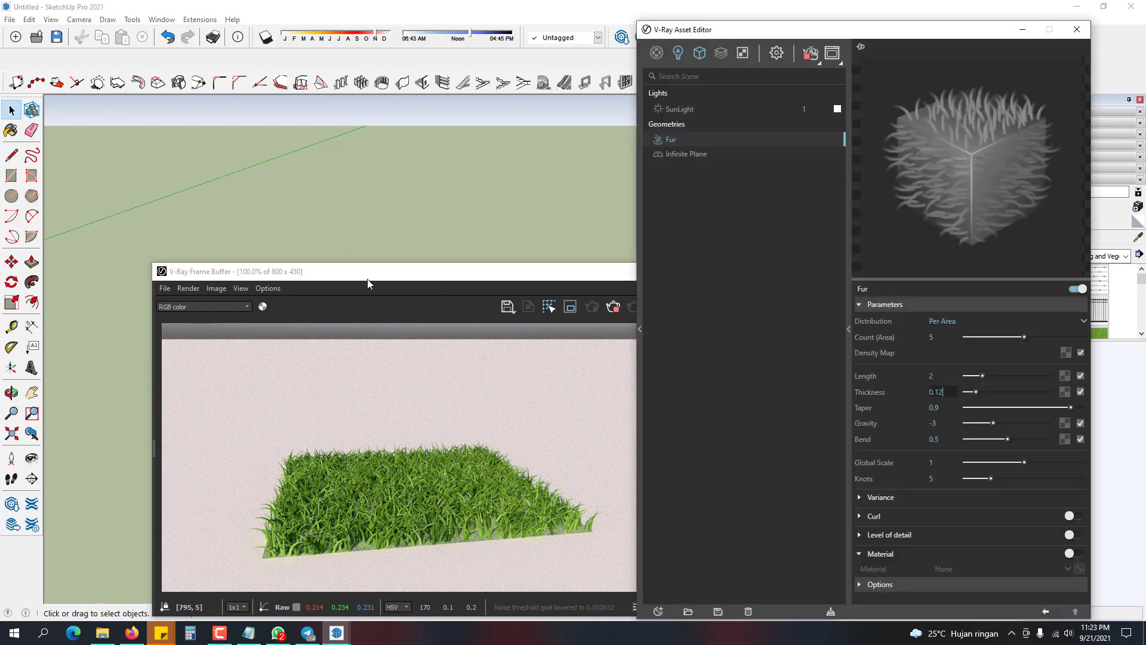
pyautogui.moveTo(367, 279); pyautogui.dragTo(265, 132)
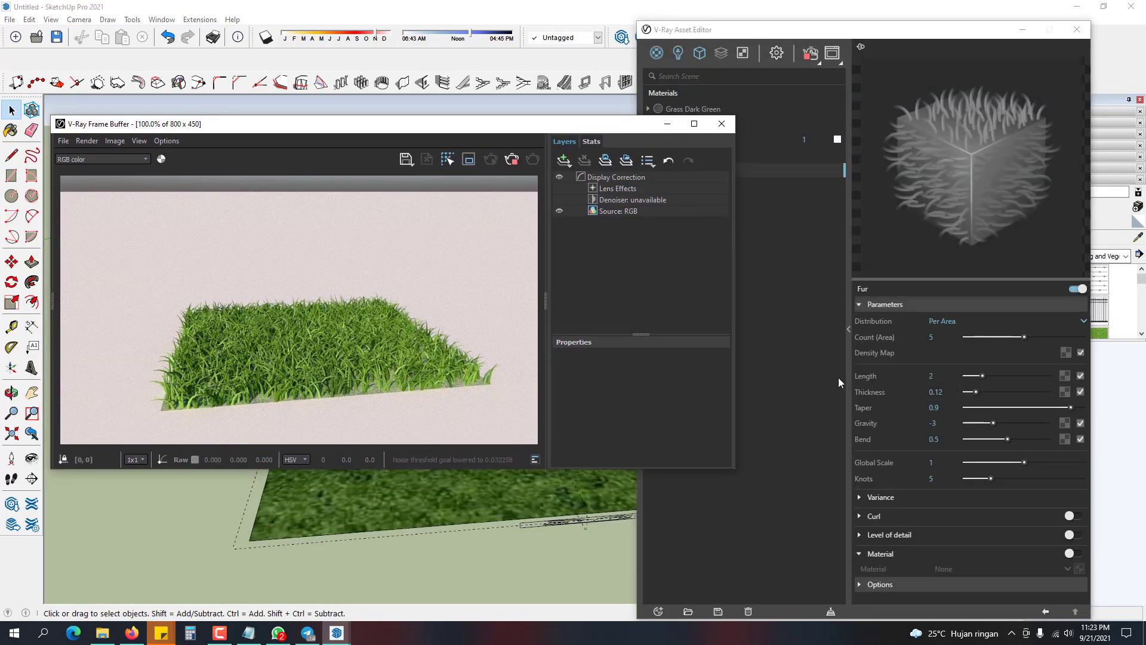
pyautogui.click(757, 395)
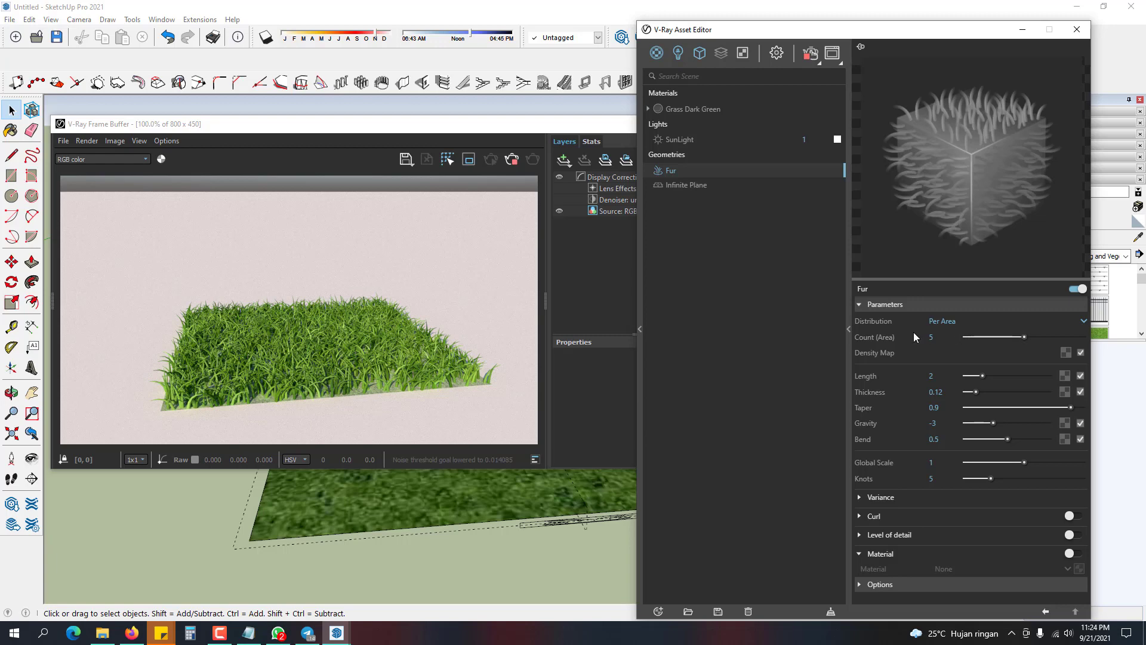
pyautogui.click(937, 338)
pyautogui.write('2')
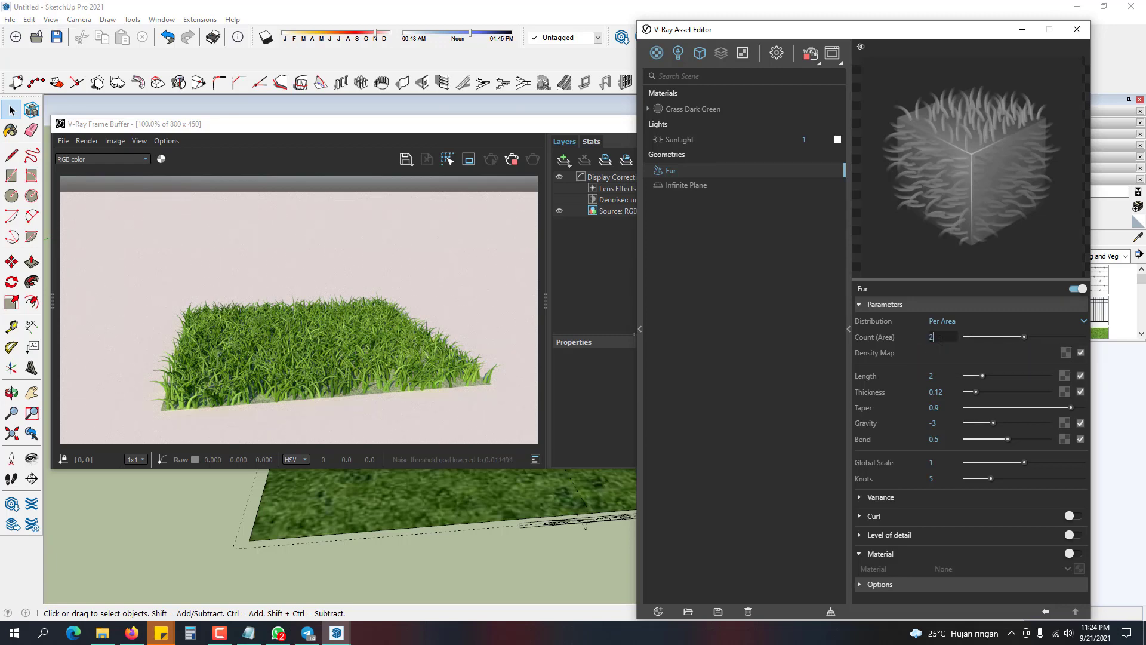
pyautogui.press('Return')
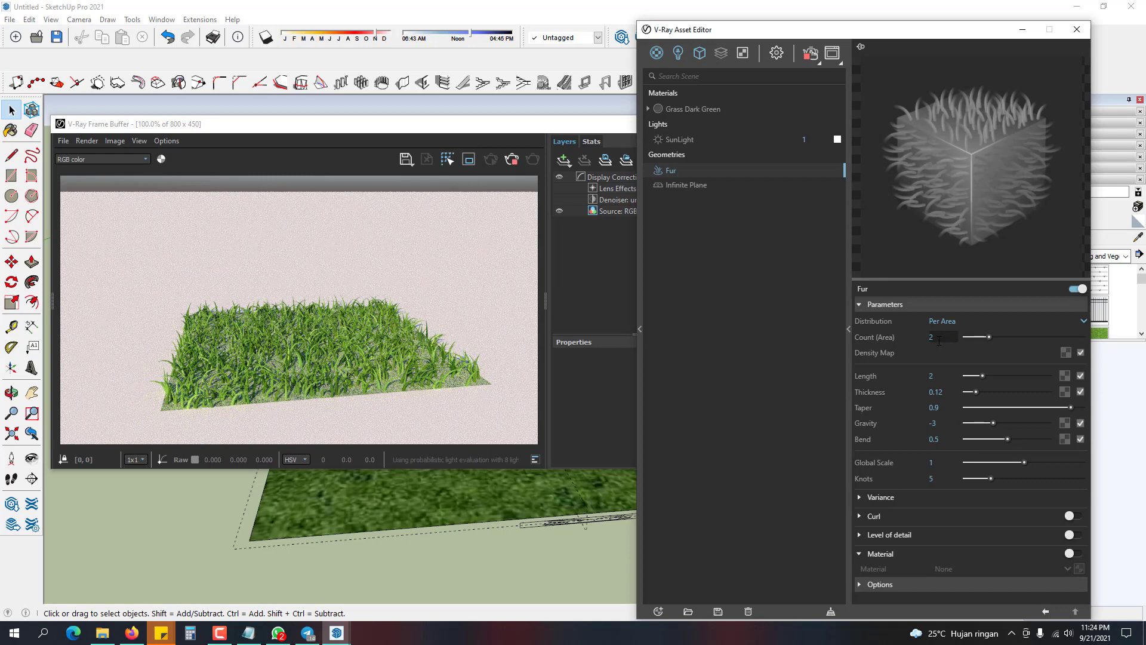
# - Set the fur's Length to 5
pyautogui.click(937, 376)
pyautogui.write('4')
pyautogui.press('Return')
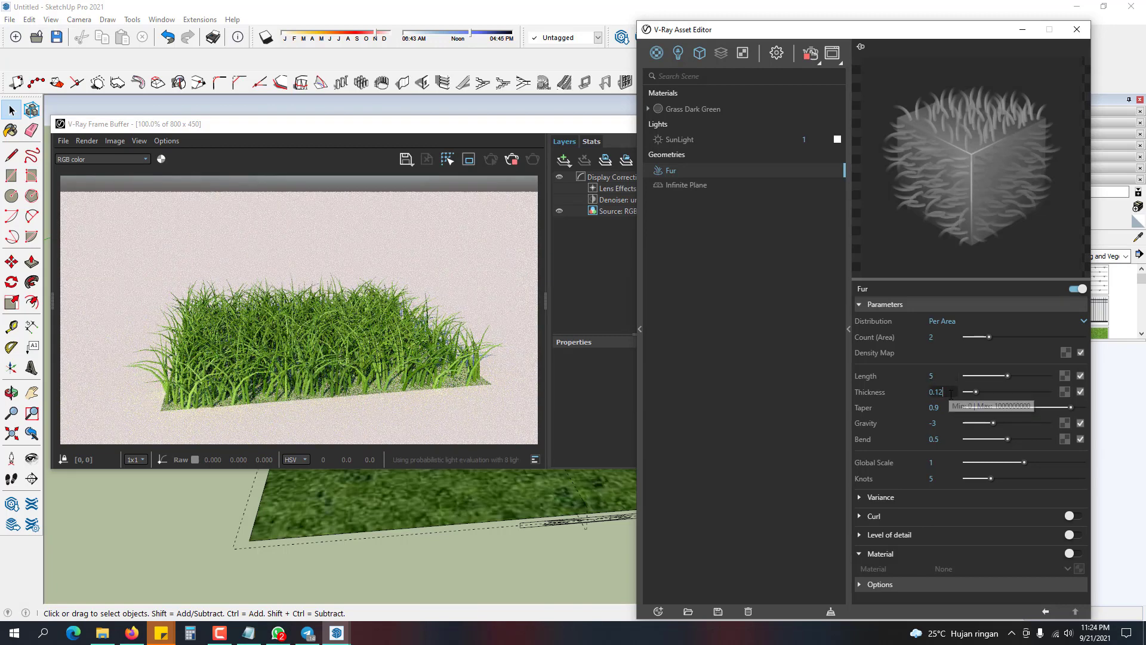
# - Try fur Thickness values of 0.1 and 0.01, and settle on 0.05
pyautogui.click(949, 393)
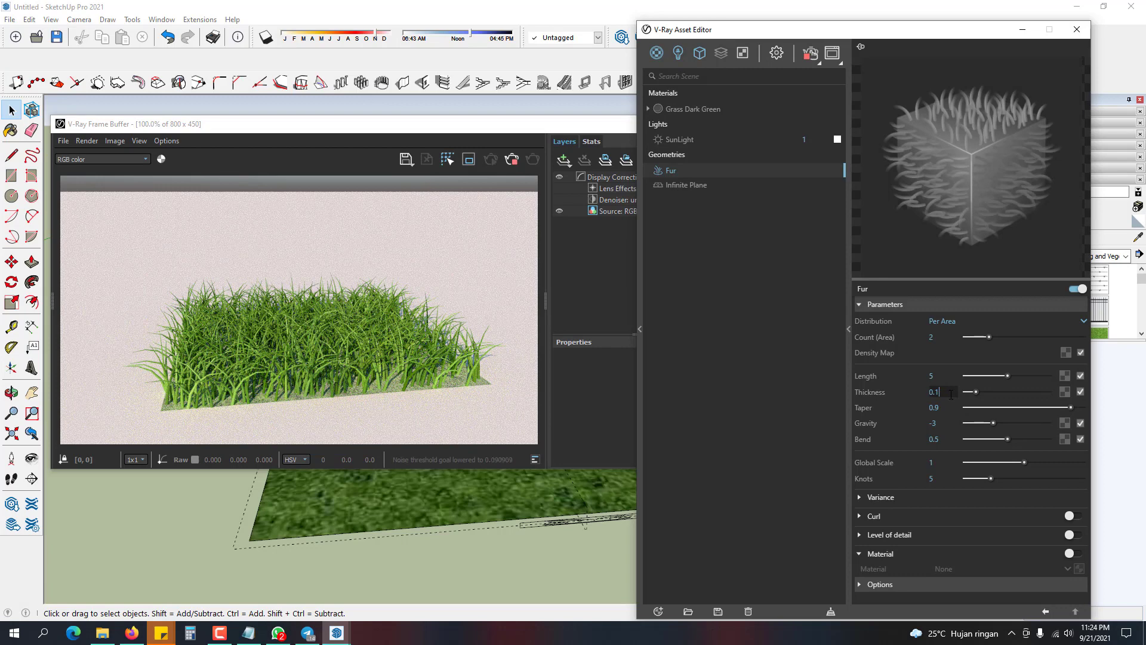
pyautogui.press('Return')
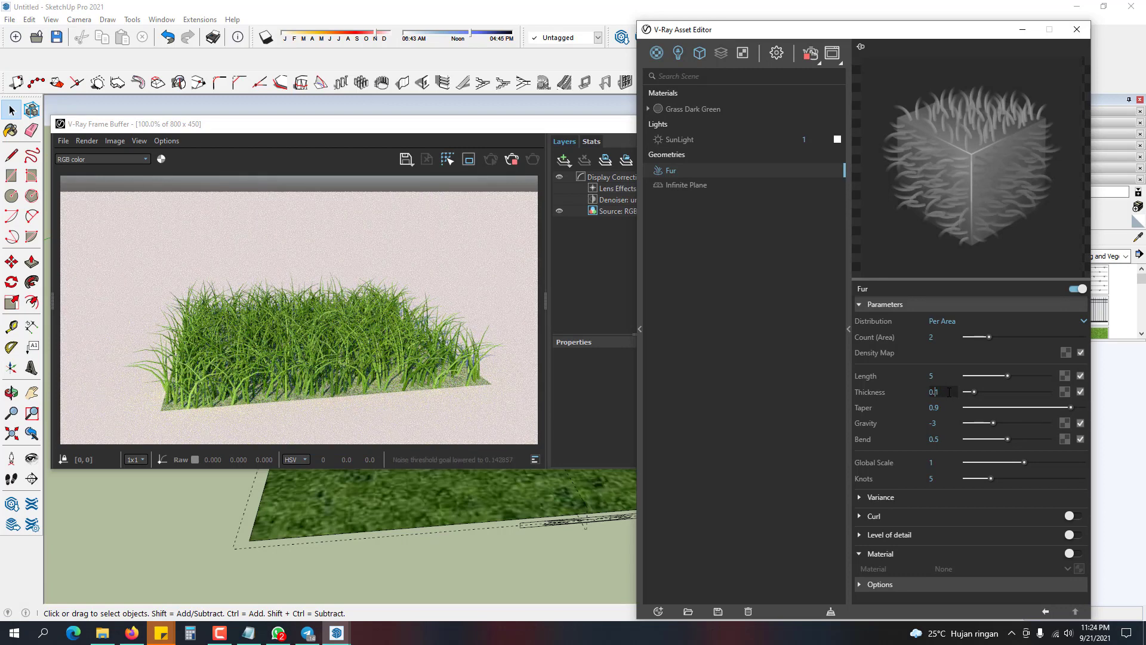
pyautogui.write('1')
pyautogui.press('Return')
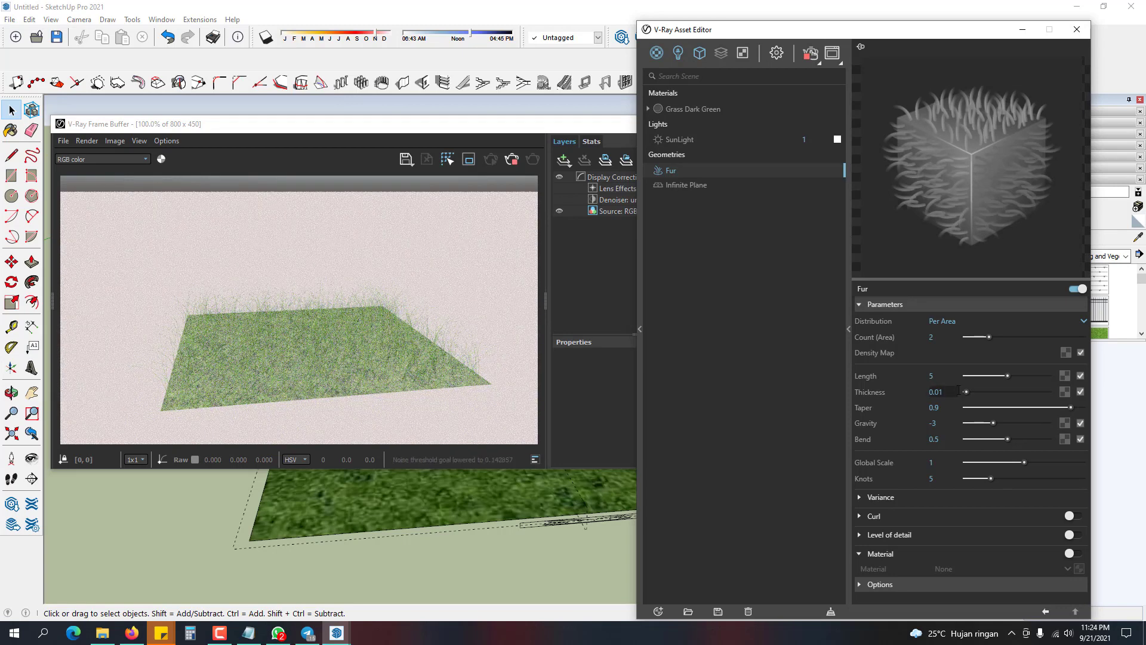
pyautogui.press('BackSpace')
pyautogui.write('5')
pyautogui.press('Return')
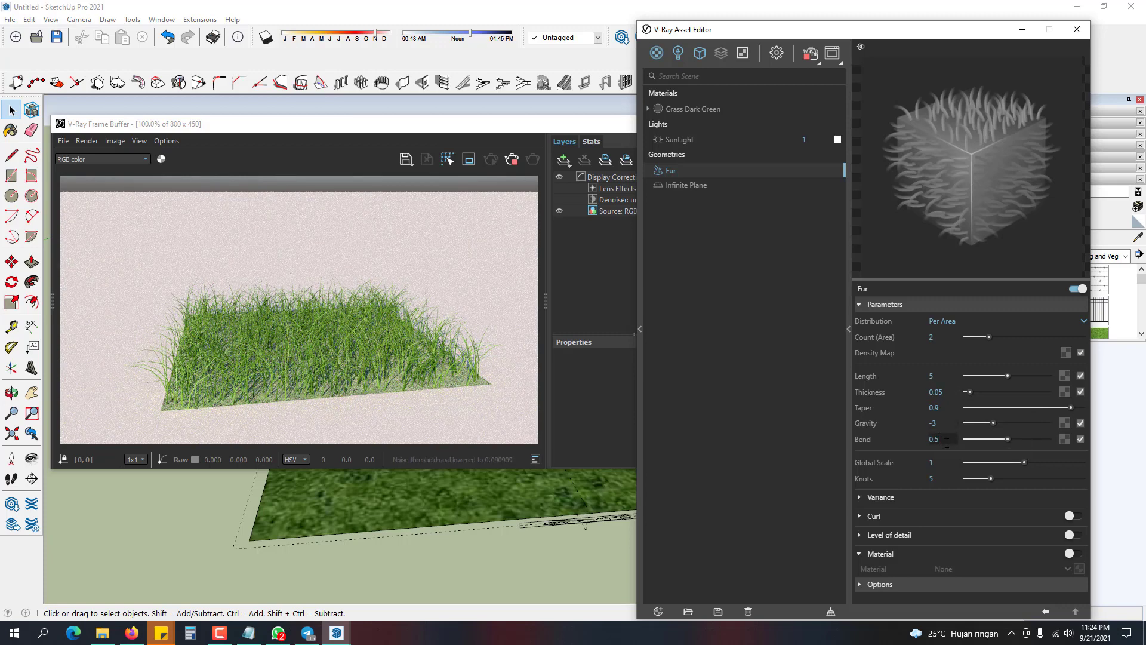
# - Try the fur's Bend at 0.7, 0.9 and a much lower value, and set it back to 0.5
pyautogui.press('Return')
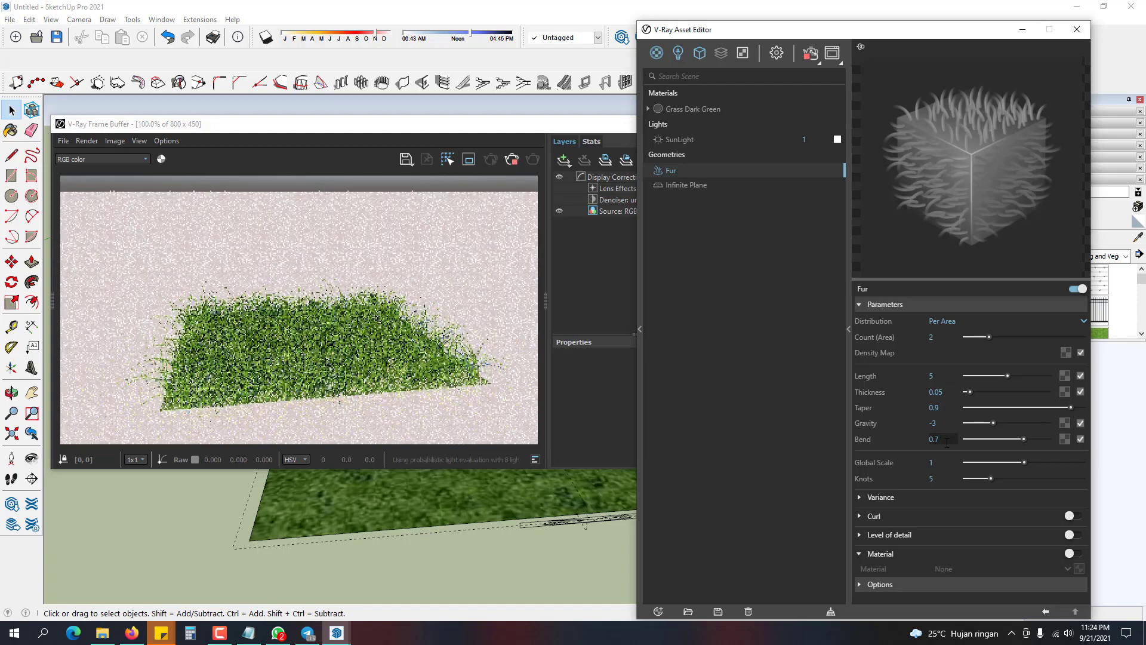
pyautogui.press('BackSpace')
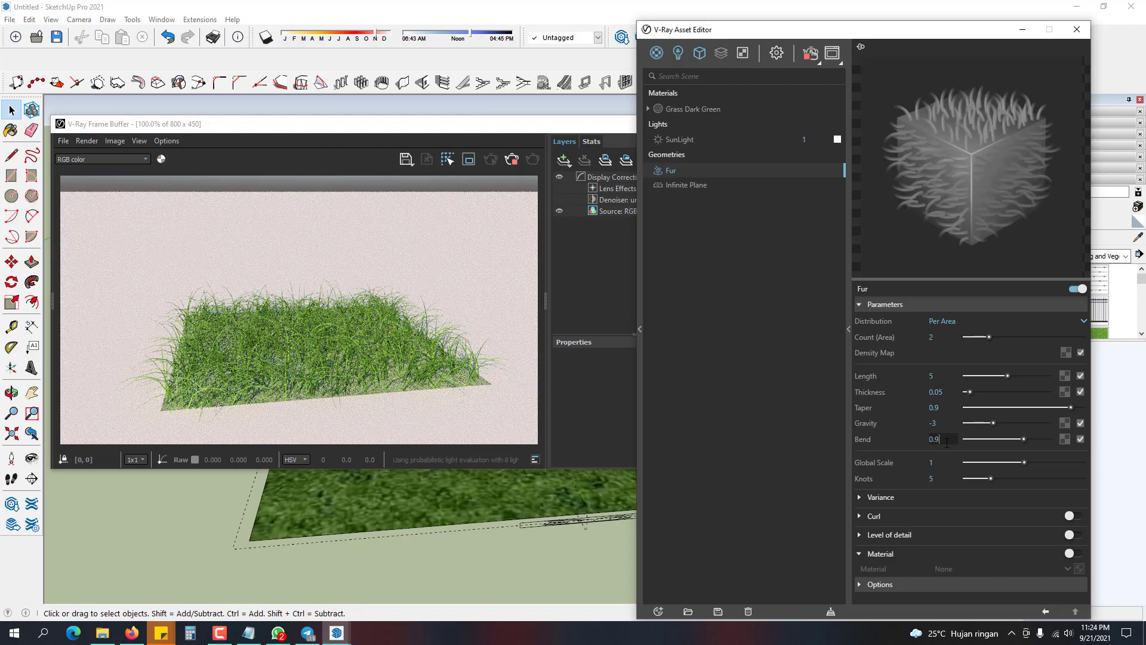
pyautogui.press('Return')
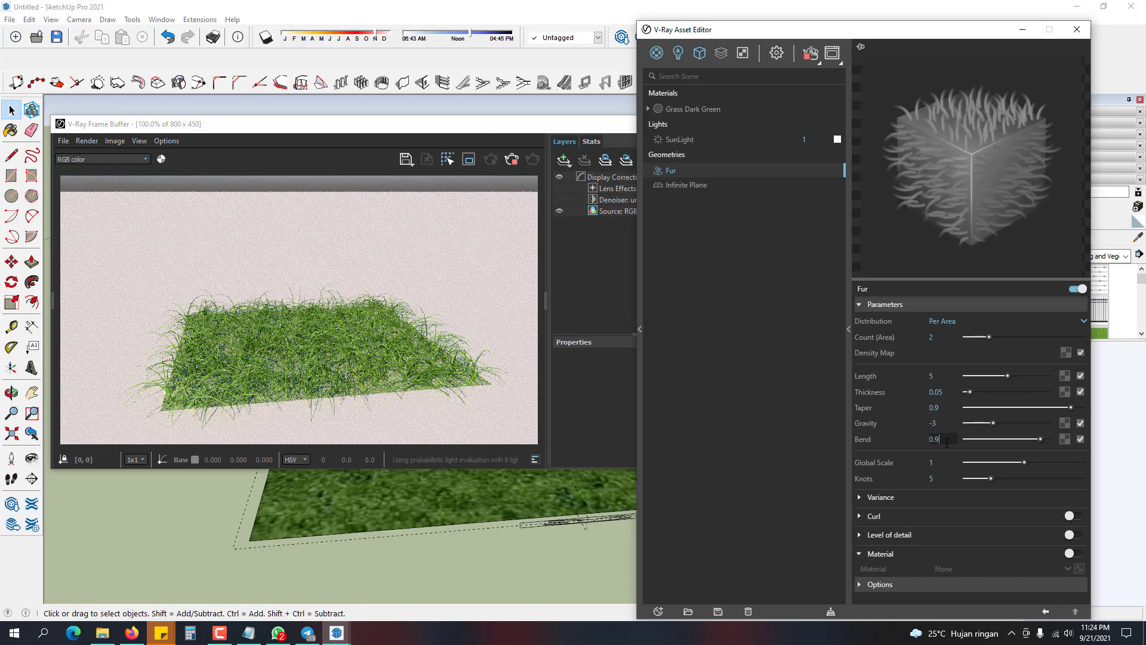
pyautogui.press('Return')
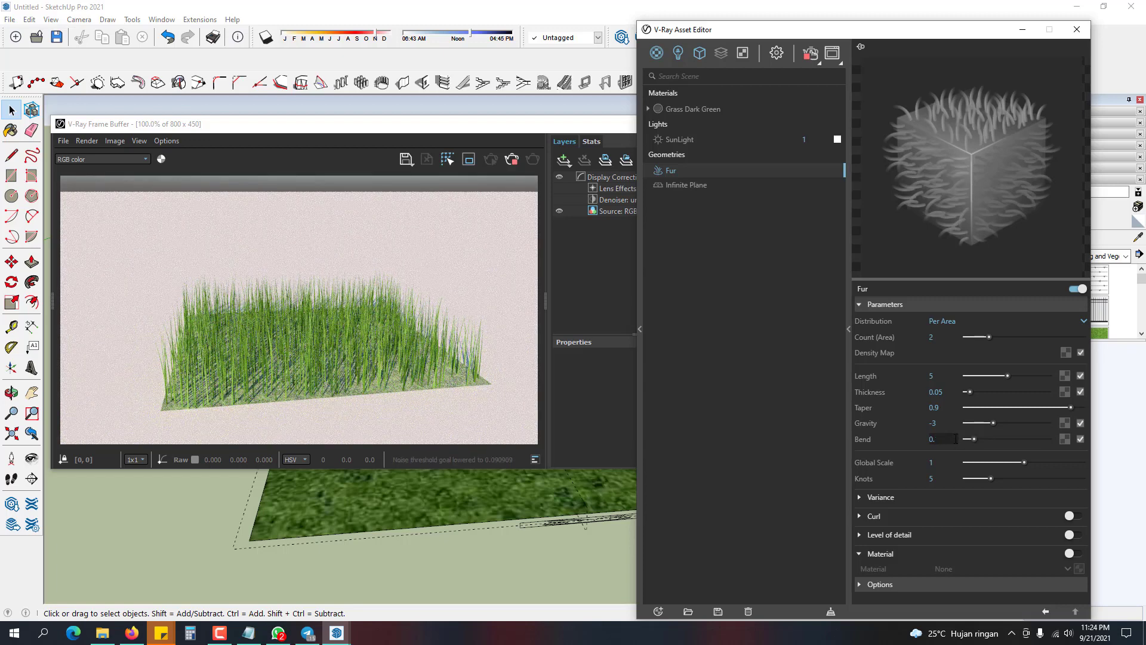
pyautogui.write('0.5')
pyautogui.press('Return')
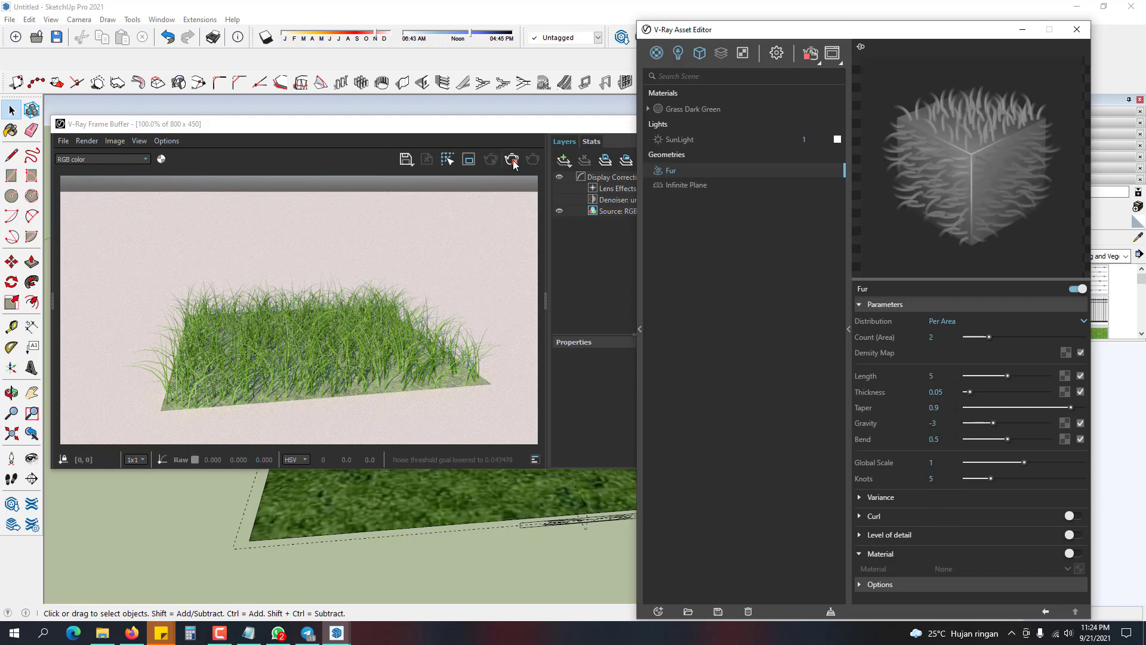
# - Close the V-Ray Asset Editor and frame buffer, and collapse the Materials tray
pyautogui.click(1076, 29)
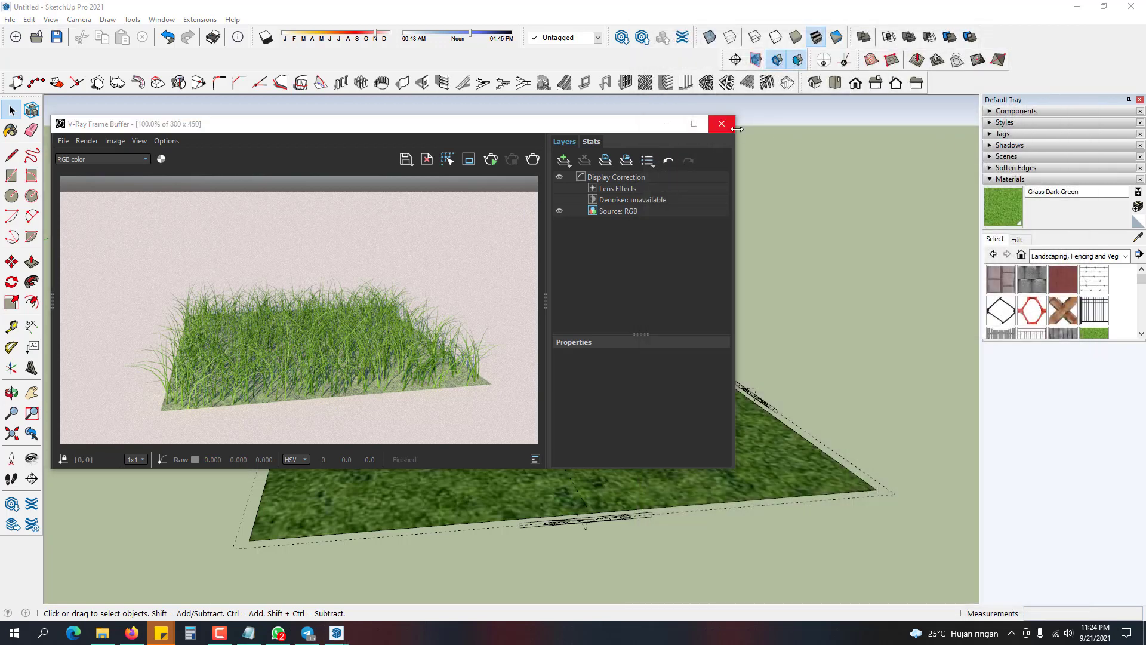
pyautogui.click(721, 123)
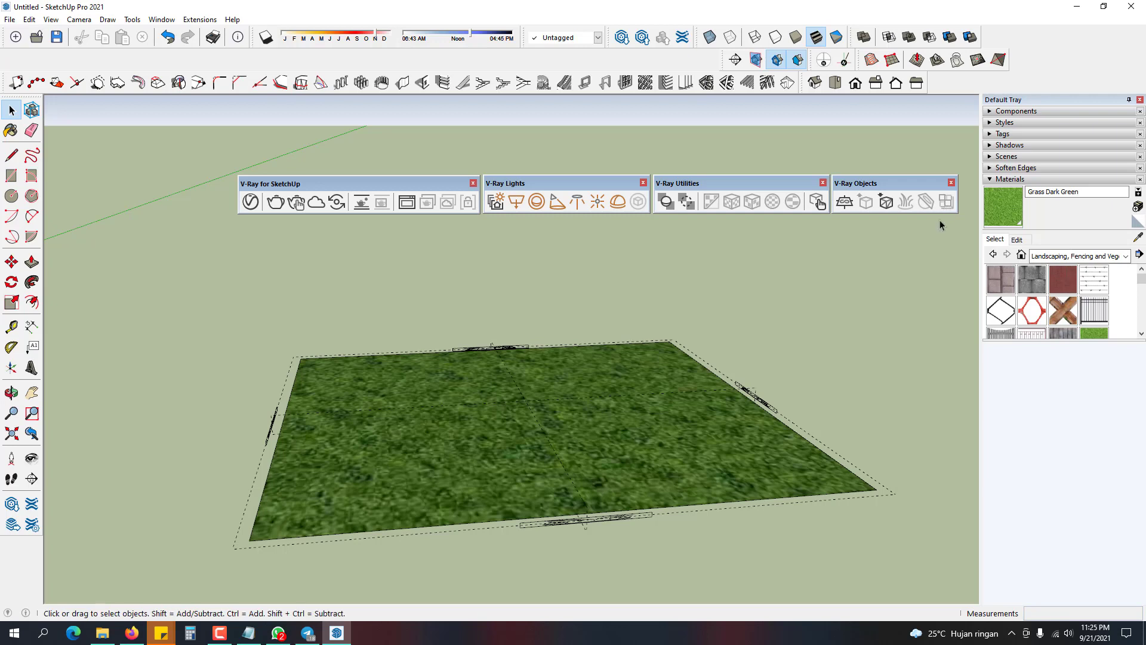
pyautogui.click(1000, 179)
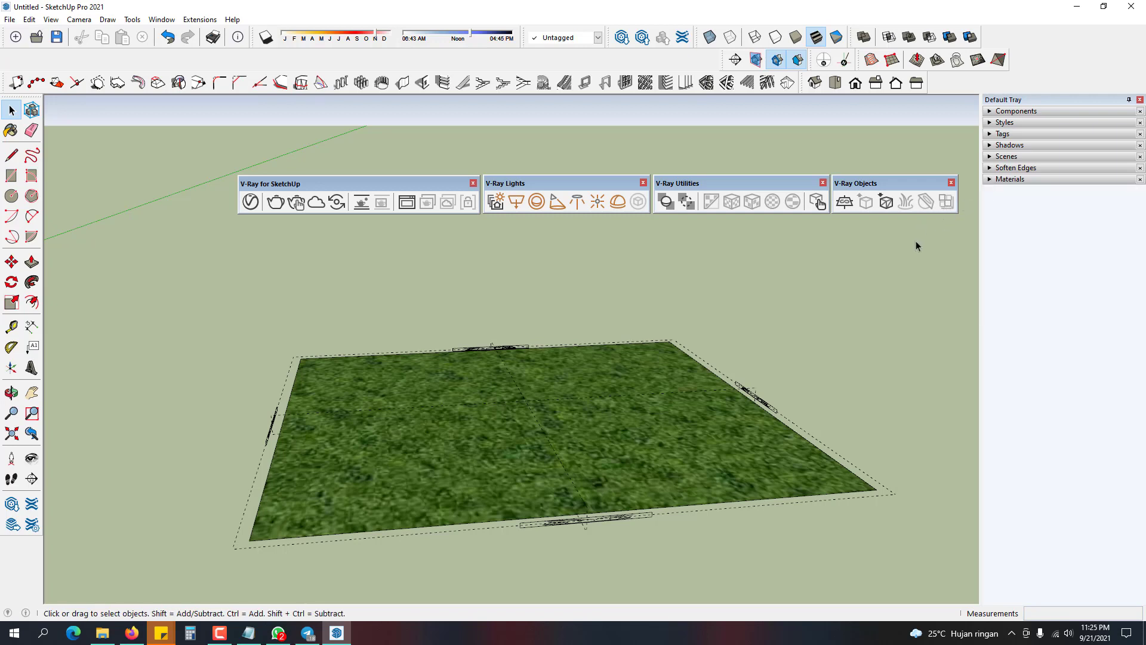
# - Review the V-Ray Asset Editor's materials and library, lights, geometries, render elements and render settings, and close the editor
pyautogui.moveTo(883, 274)
pyautogui.mouseDown(button='middle')
pyautogui.moveTo(869, 295)
pyautogui.moveTo(686, 357)
pyautogui.moveTo(497, 374)
pyautogui.moveTo(699, 352)
pyautogui.moveTo(563, 386)
pyautogui.moveTo(600, 382)
pyautogui.mouseUp(button='middle')
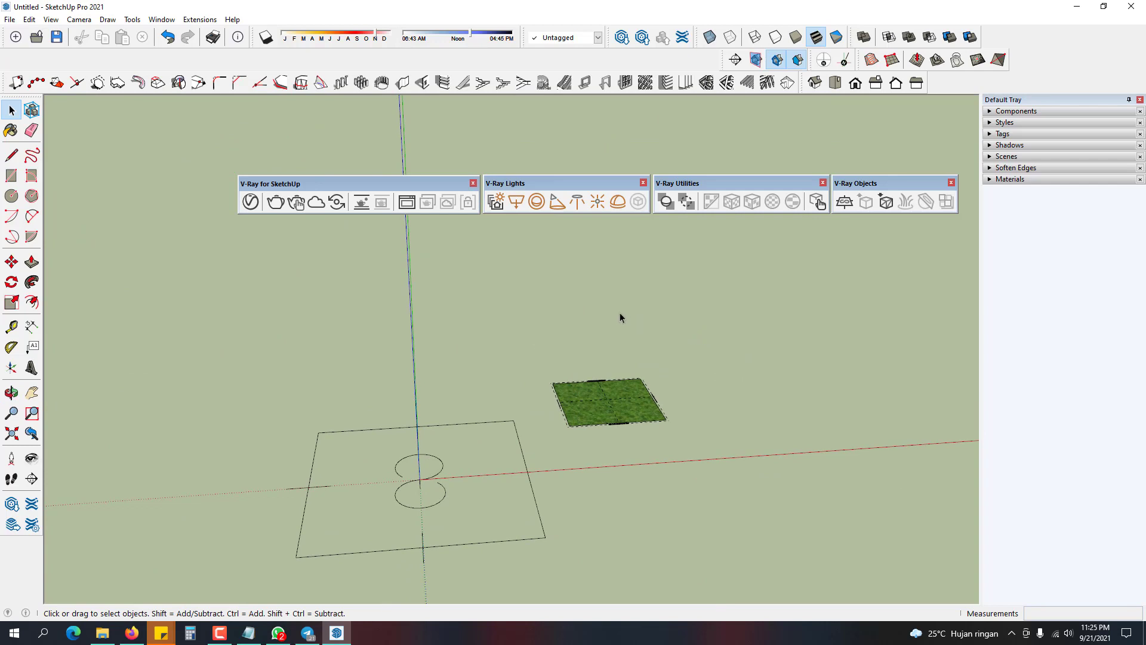
pyautogui.click(251, 203)
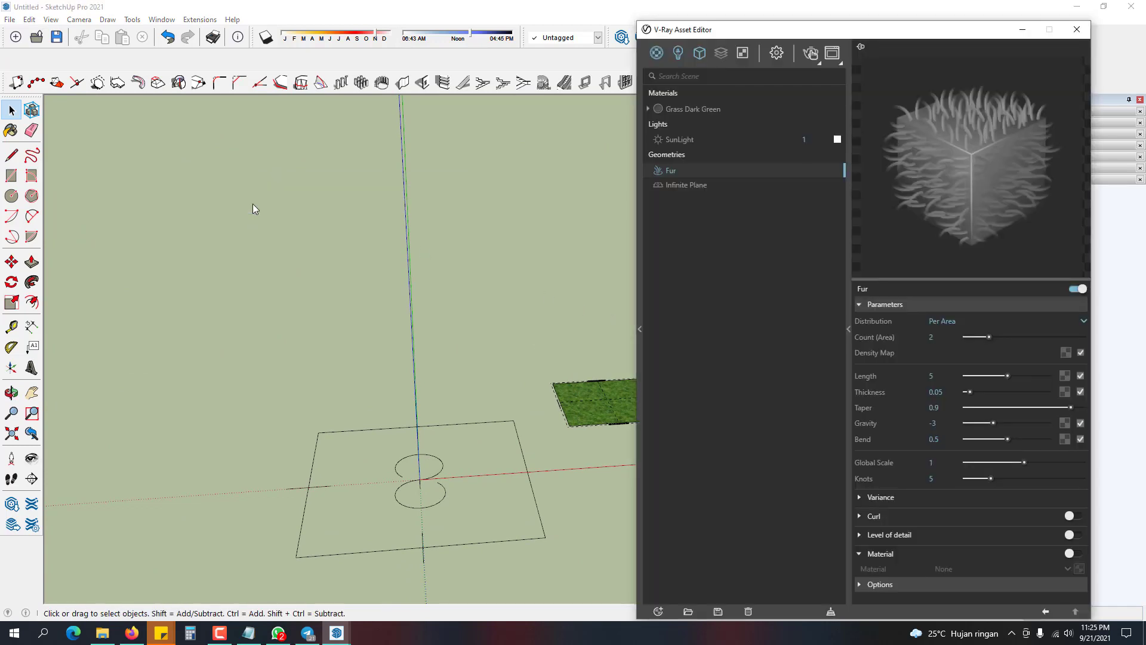
pyautogui.click(658, 57)
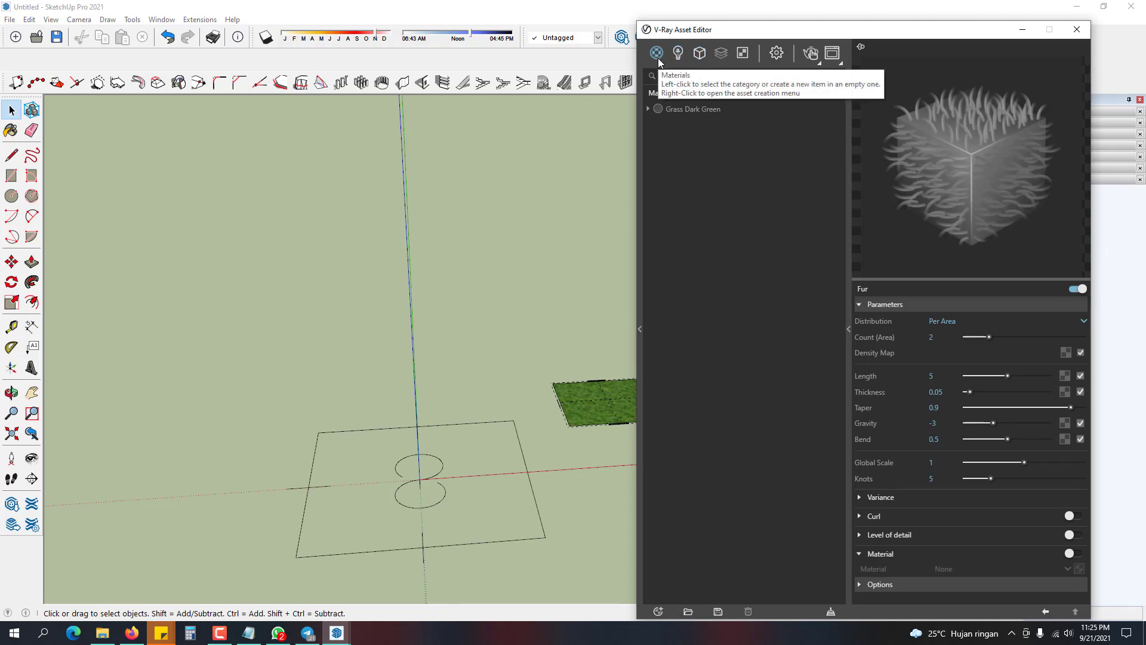
pyautogui.click(639, 328)
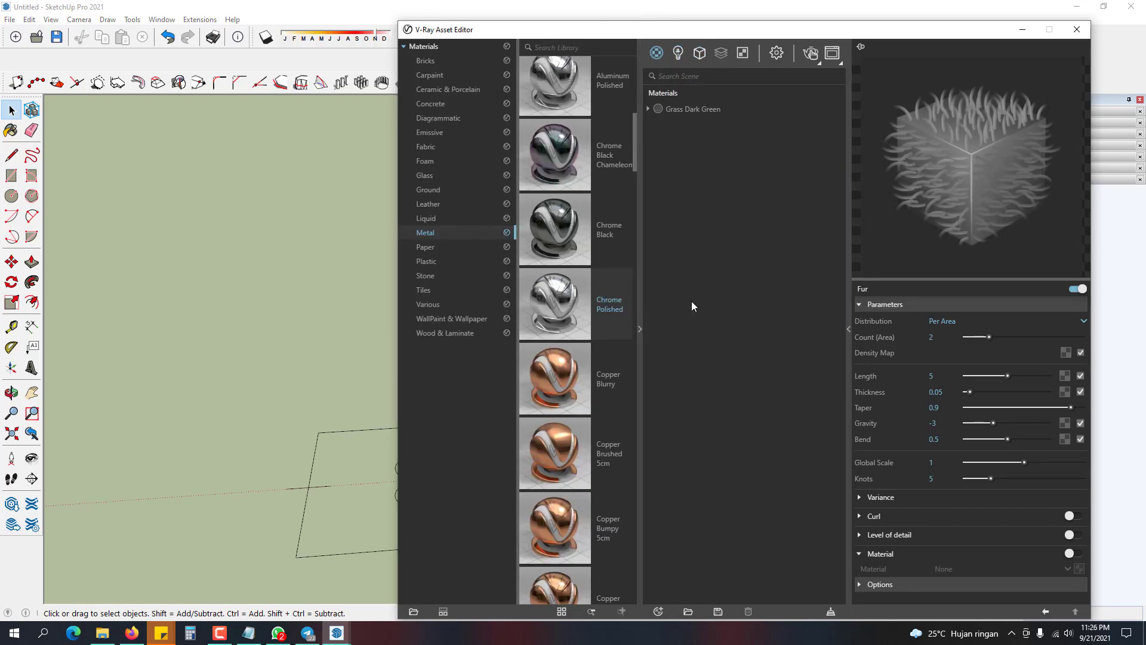
pyautogui.click(678, 53)
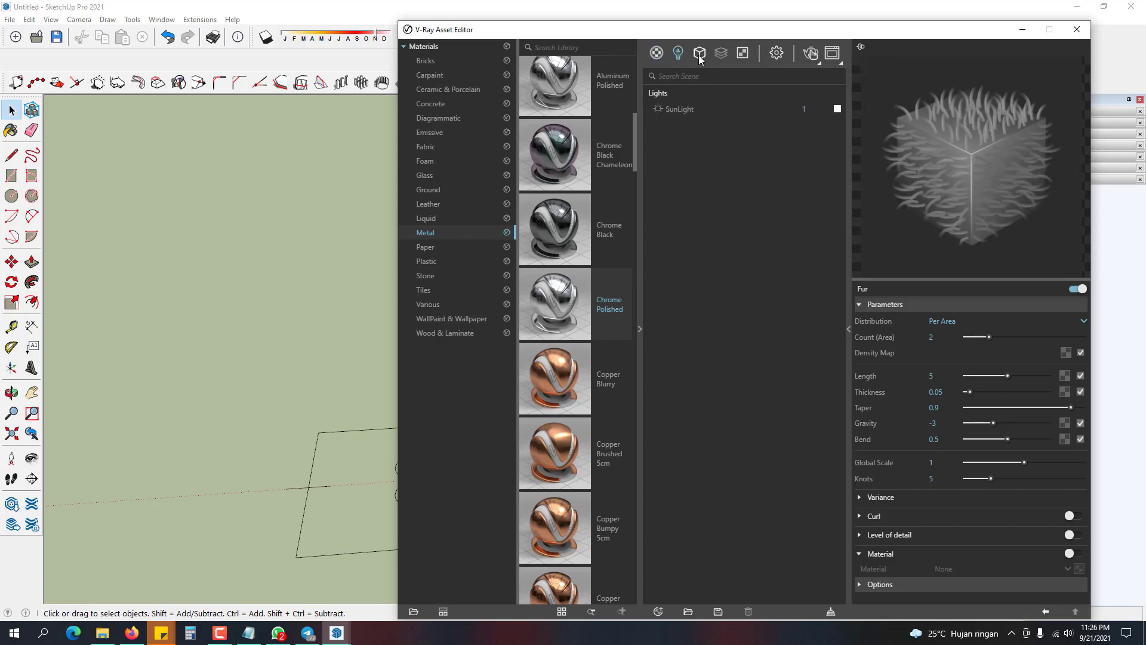
pyautogui.click(699, 54)
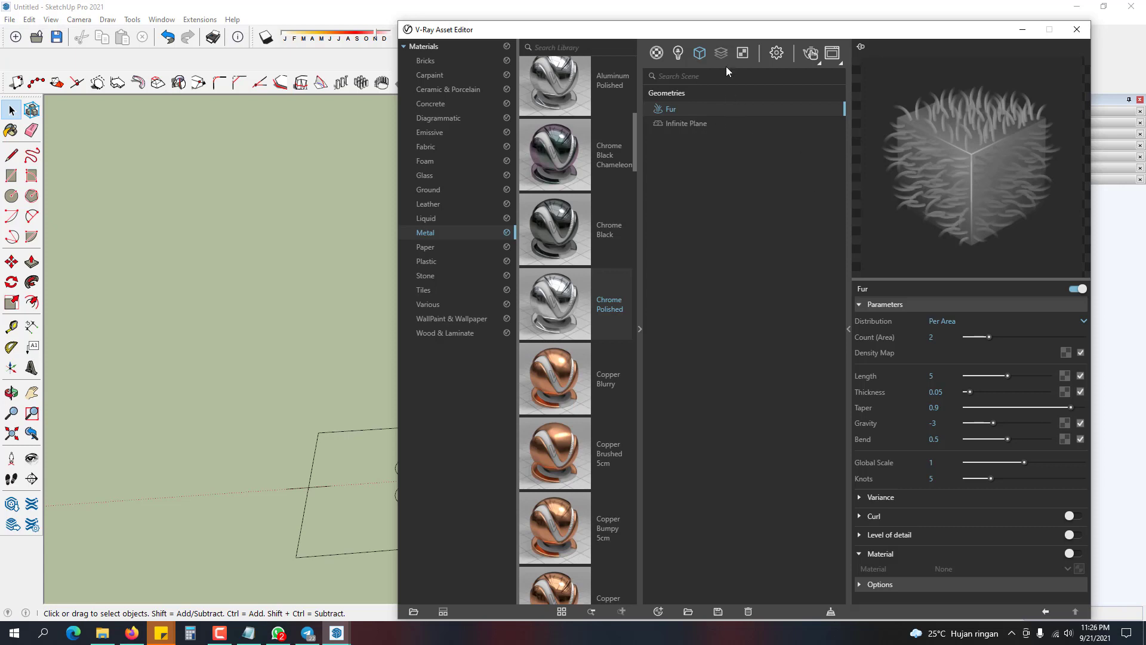
pyautogui.moveTo(724, 56)
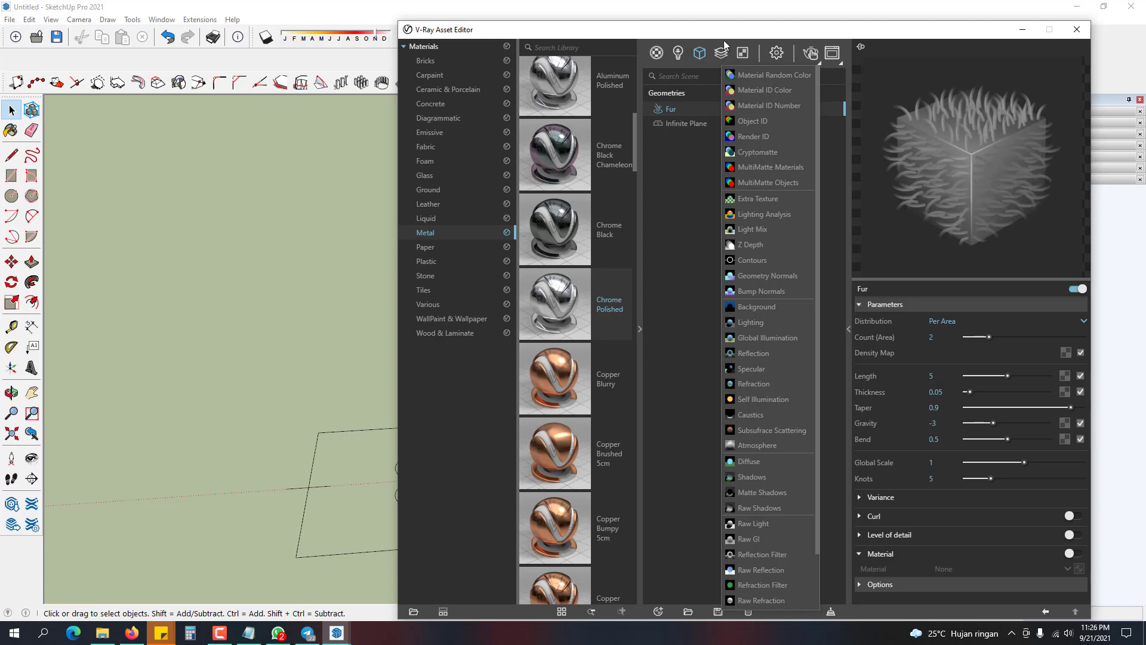
pyautogui.click(776, 53)
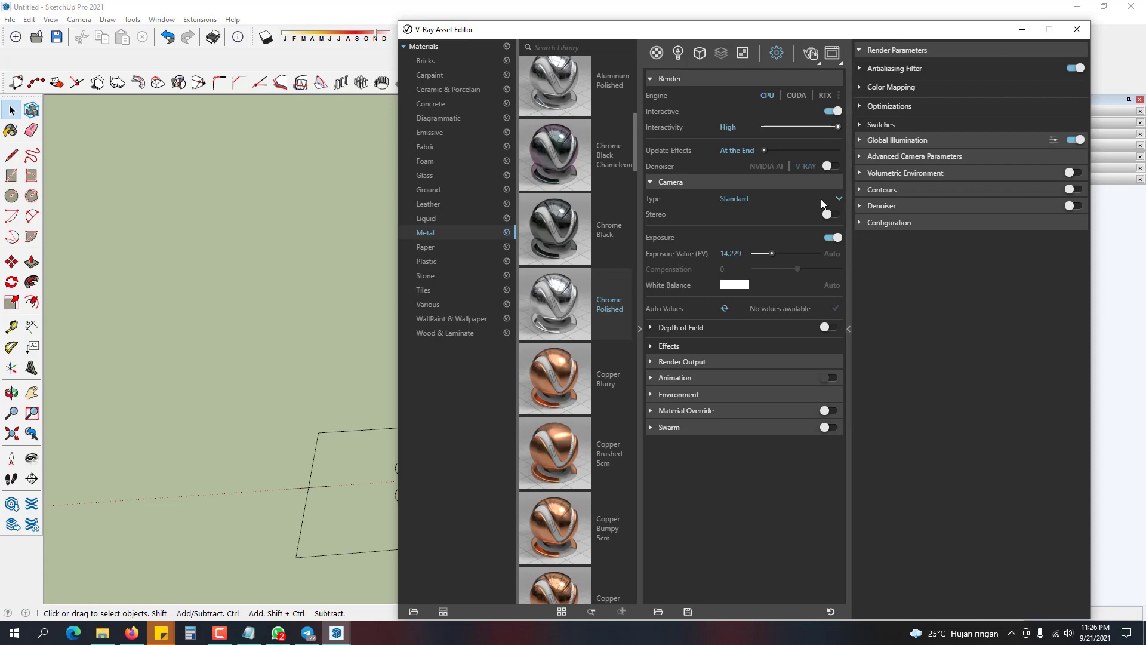
pyautogui.click(1076, 29)
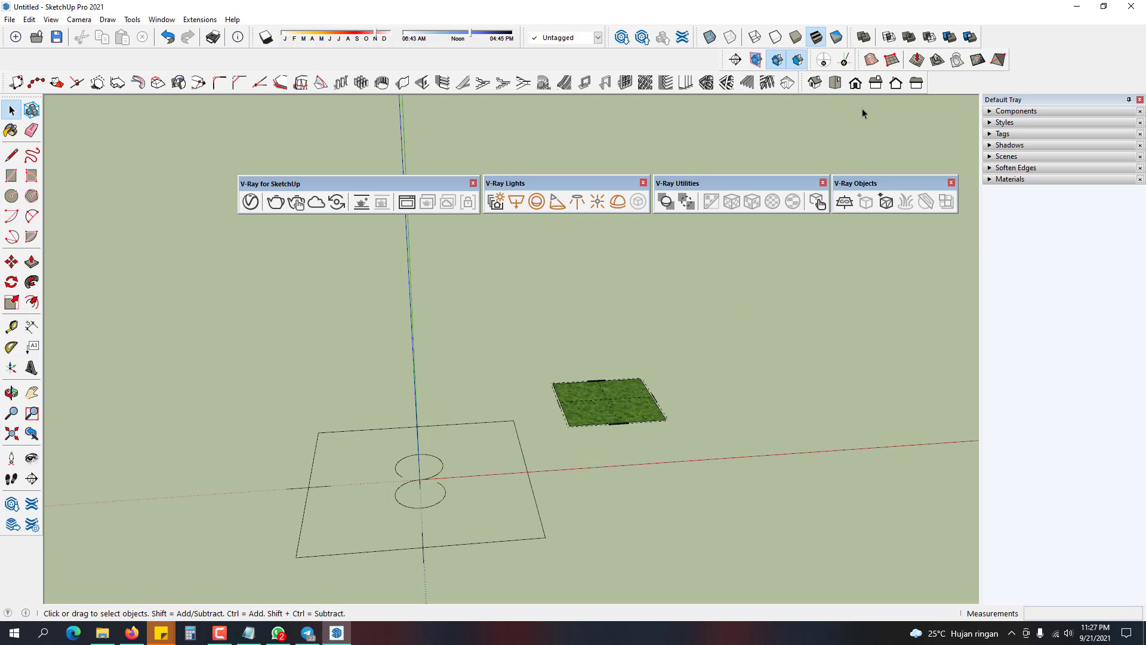
# - Undock the Sandbox toolbar and close it
pyautogui.moveTo(861, 60); pyautogui.dragTo(827, 142)
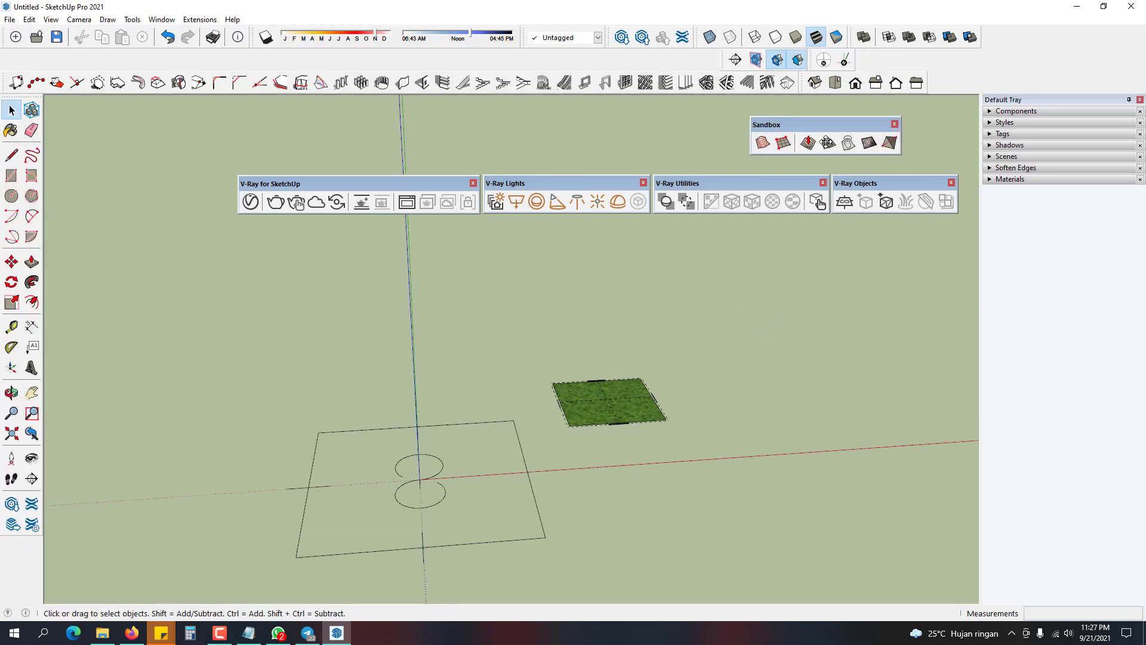
pyautogui.click(894, 124)
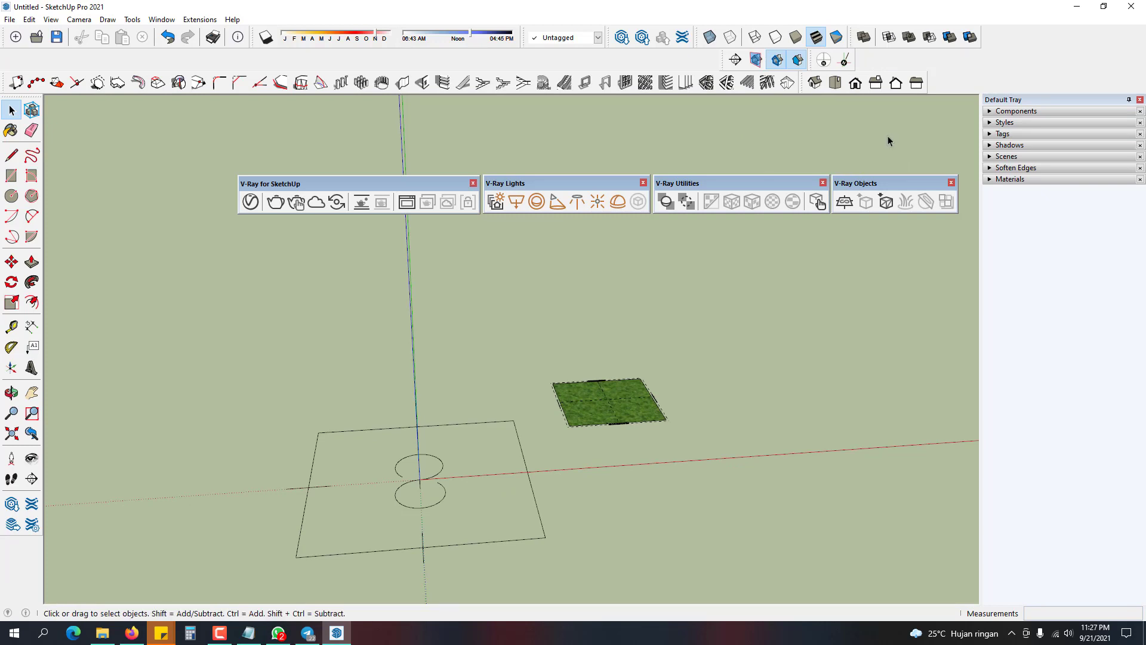